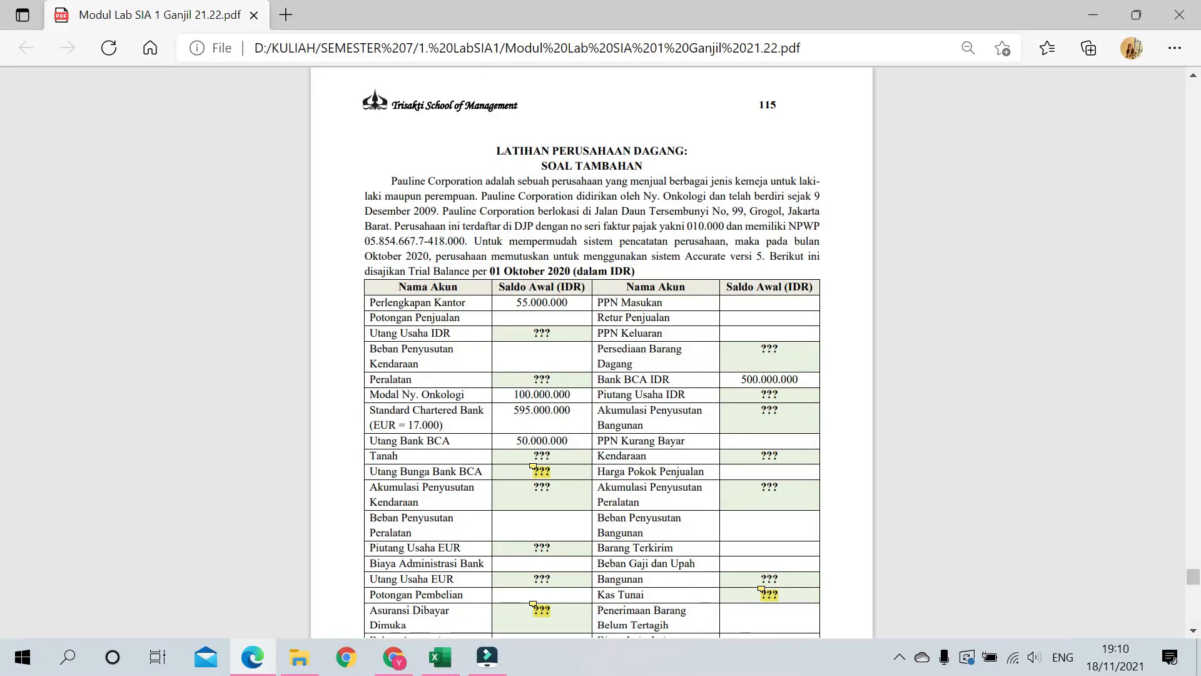
Step: Scroll through the trial balance table to review the account balances
scroll(674, 217, down, 20)
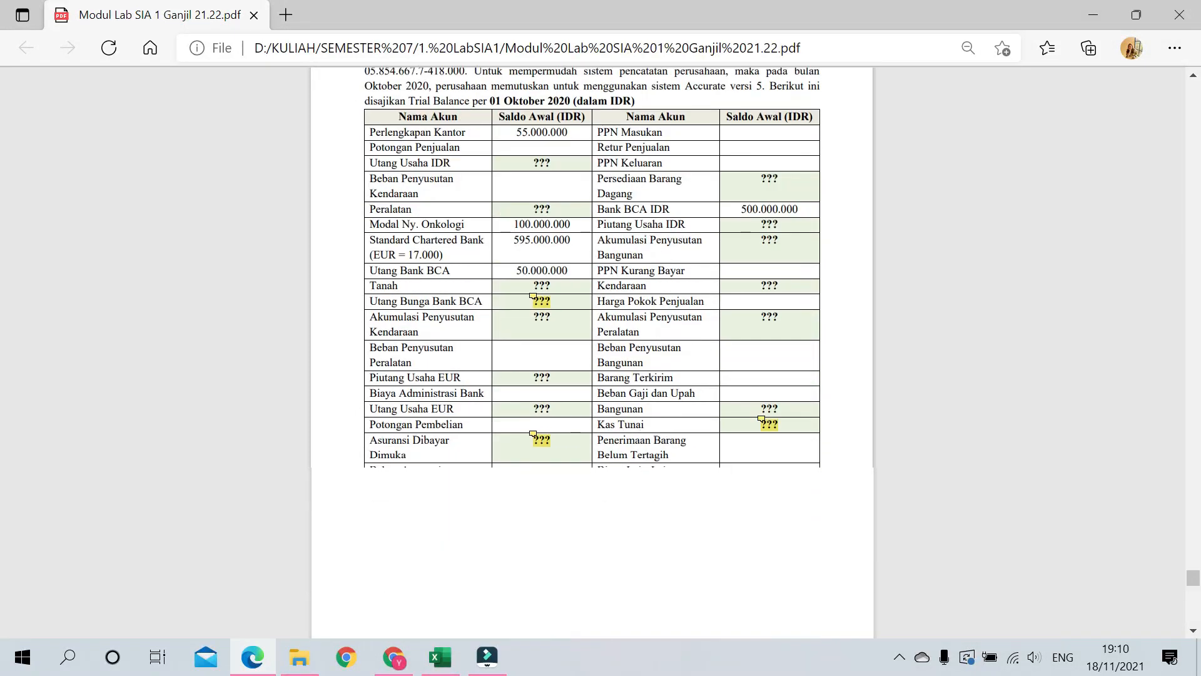
scroll(674, 216, down, 20)
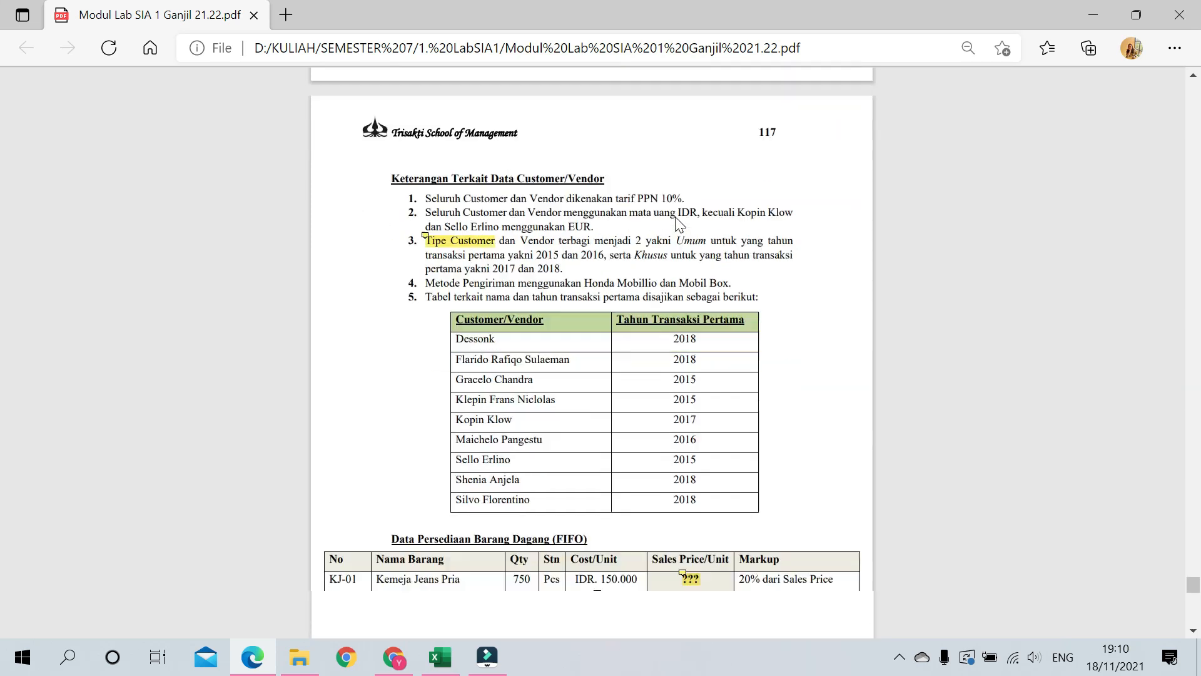
scroll(676, 218, down, 20)
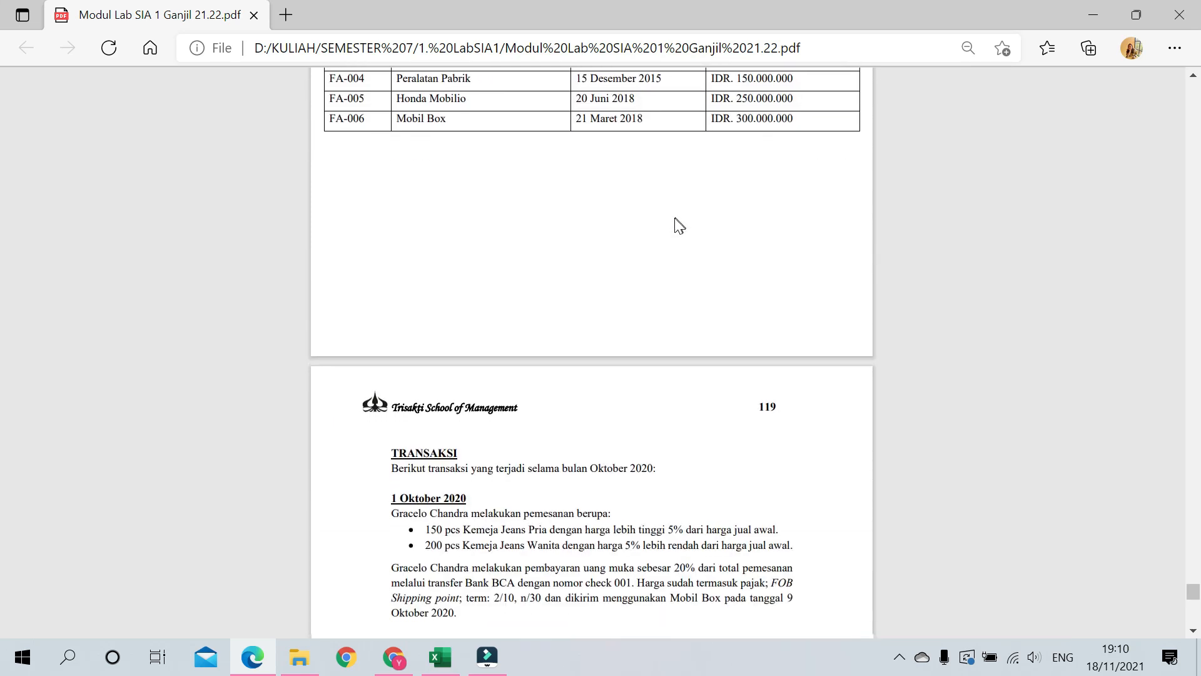
scroll(672, 230, down, 10)
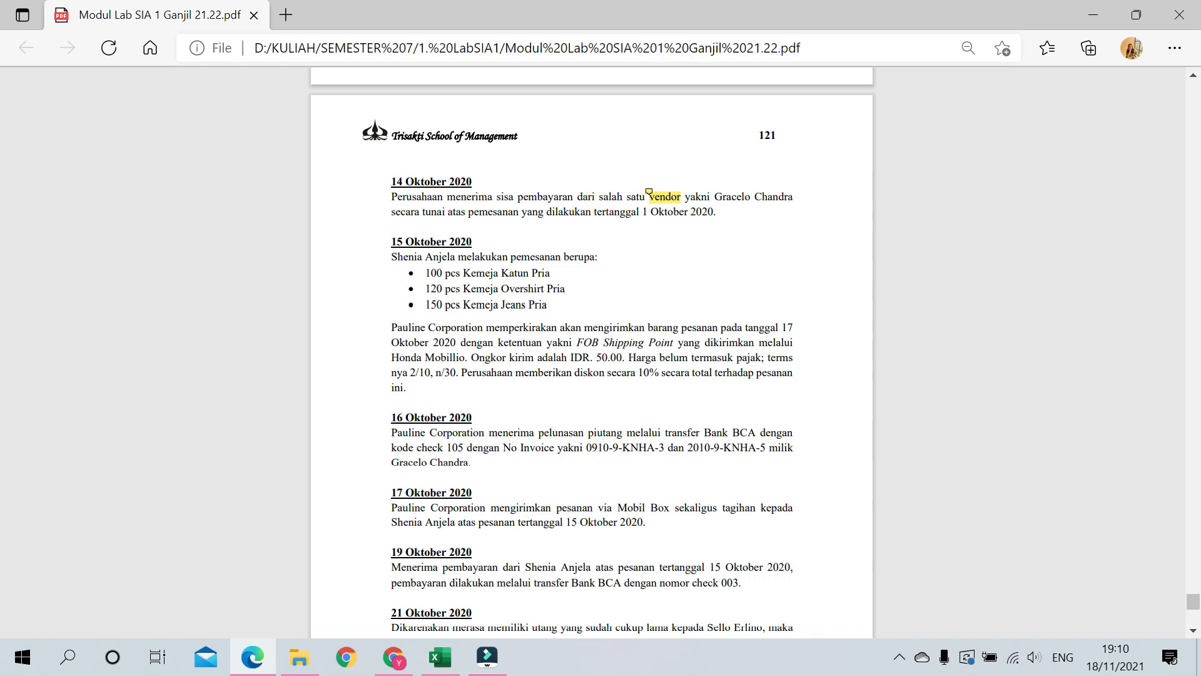
mouse_move(649, 192)
scroll(696, 243, up, 20)
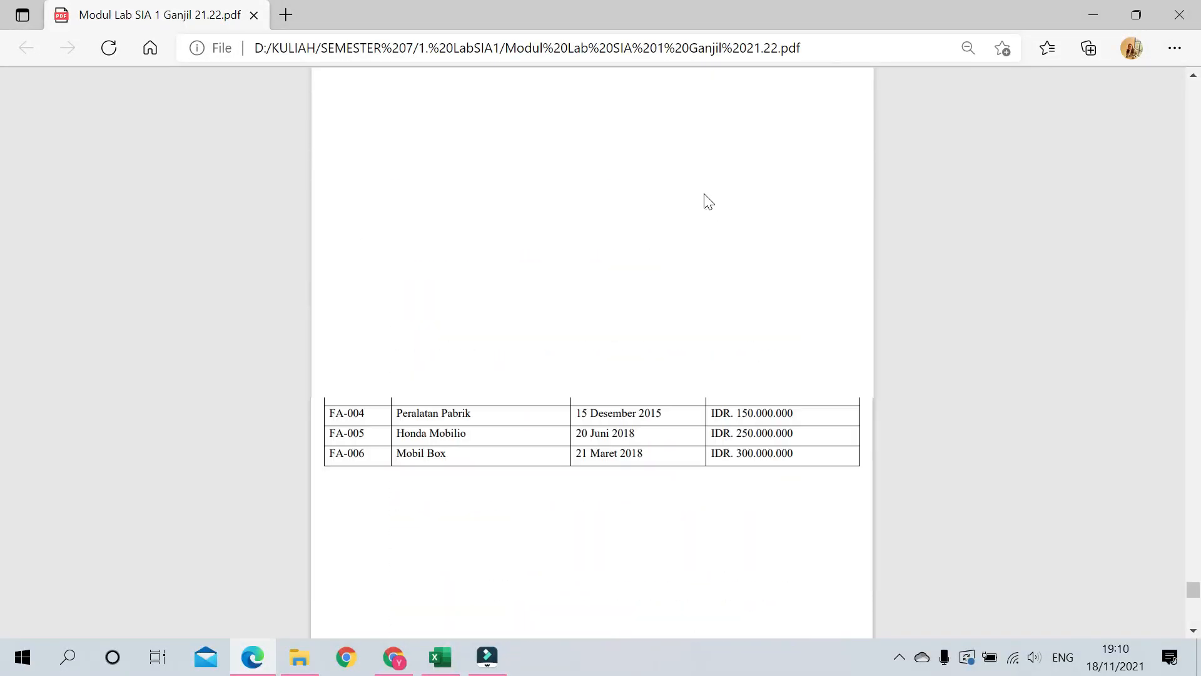
scroll(701, 191, up, 20)
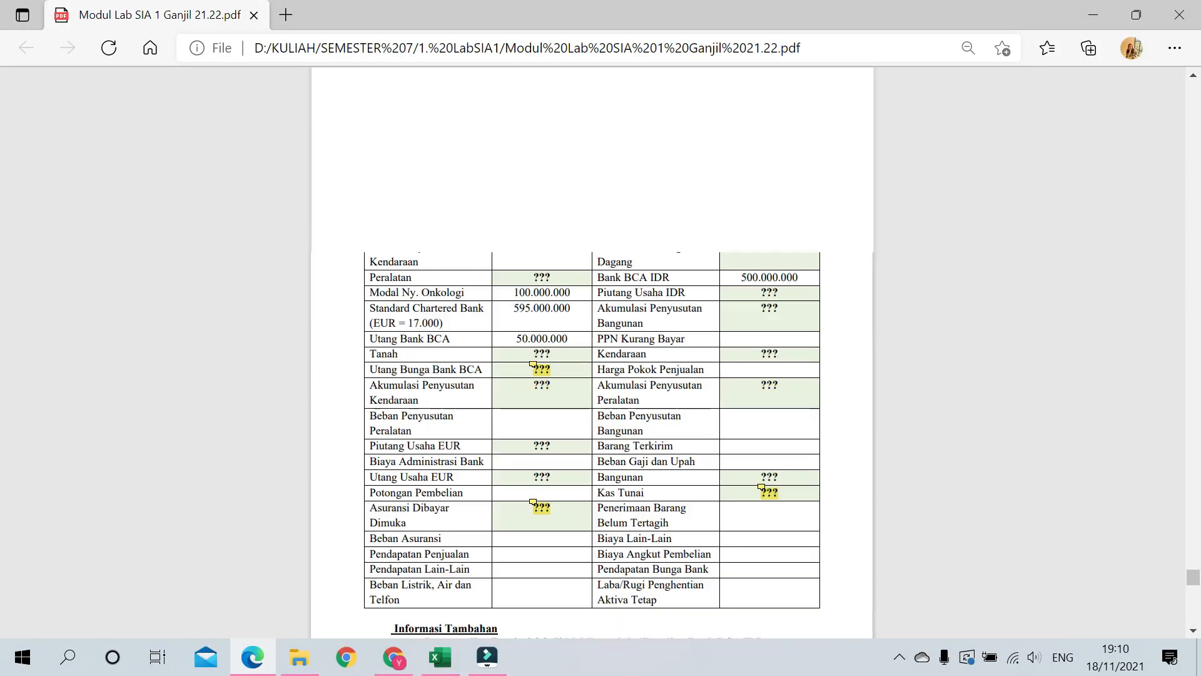
scroll(701, 190, down, 1)
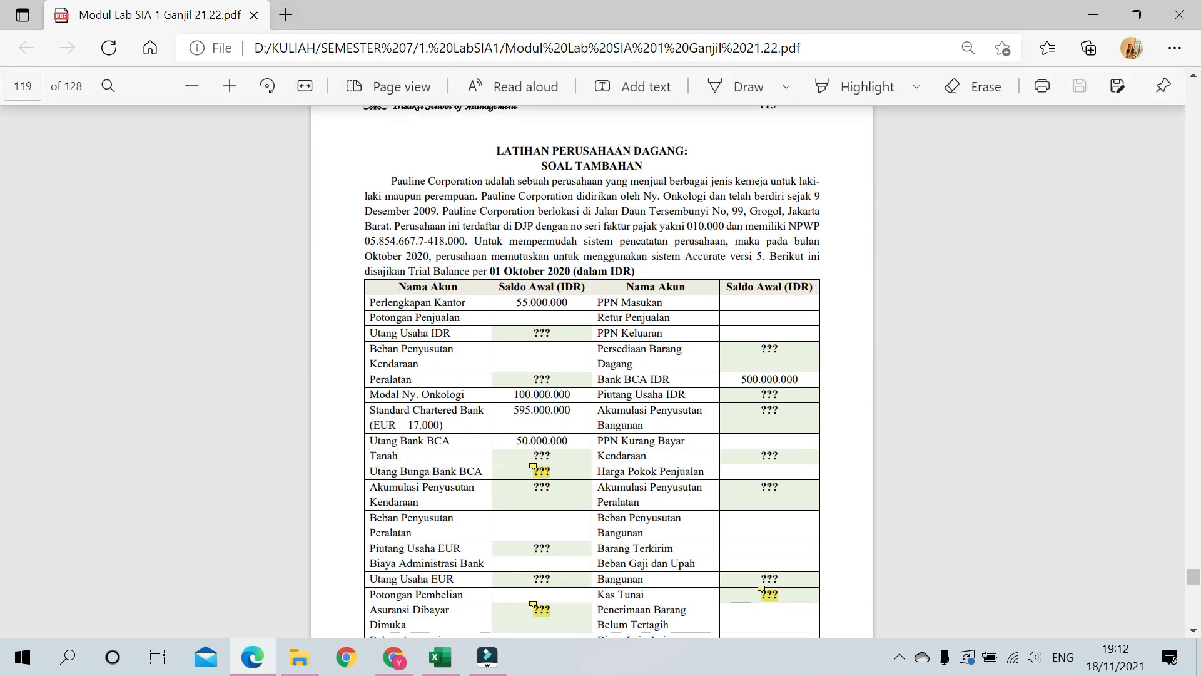
scroll(592, 375, down, 3)
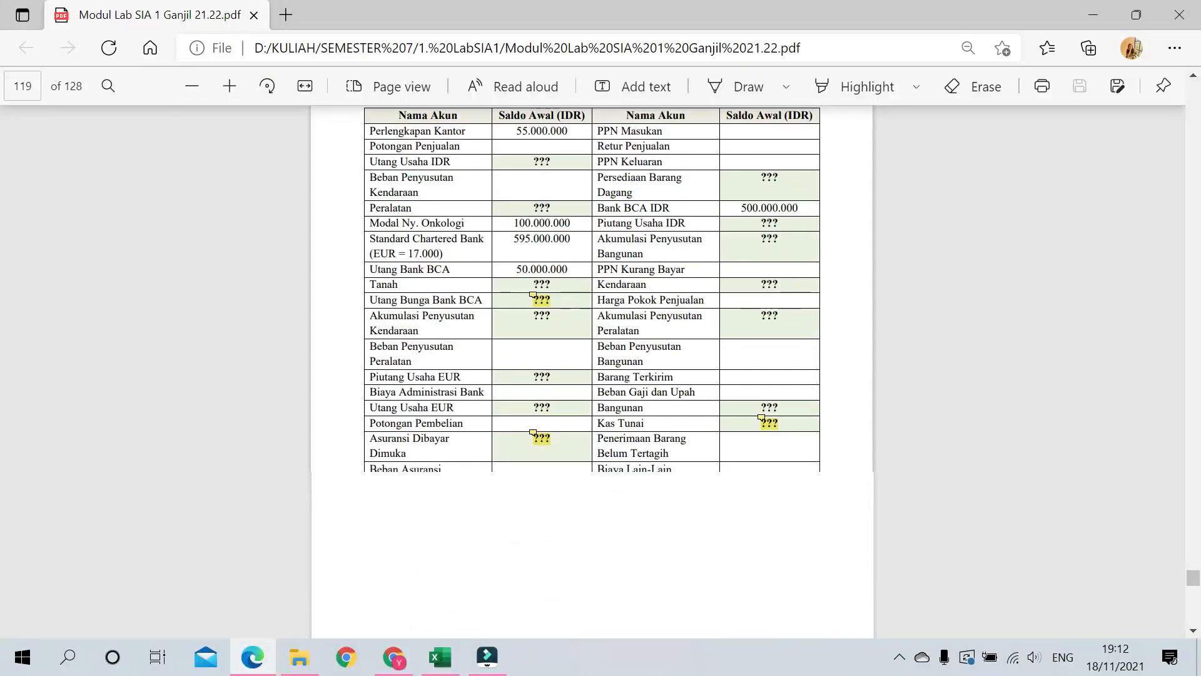
scroll(592, 375, down, 3)
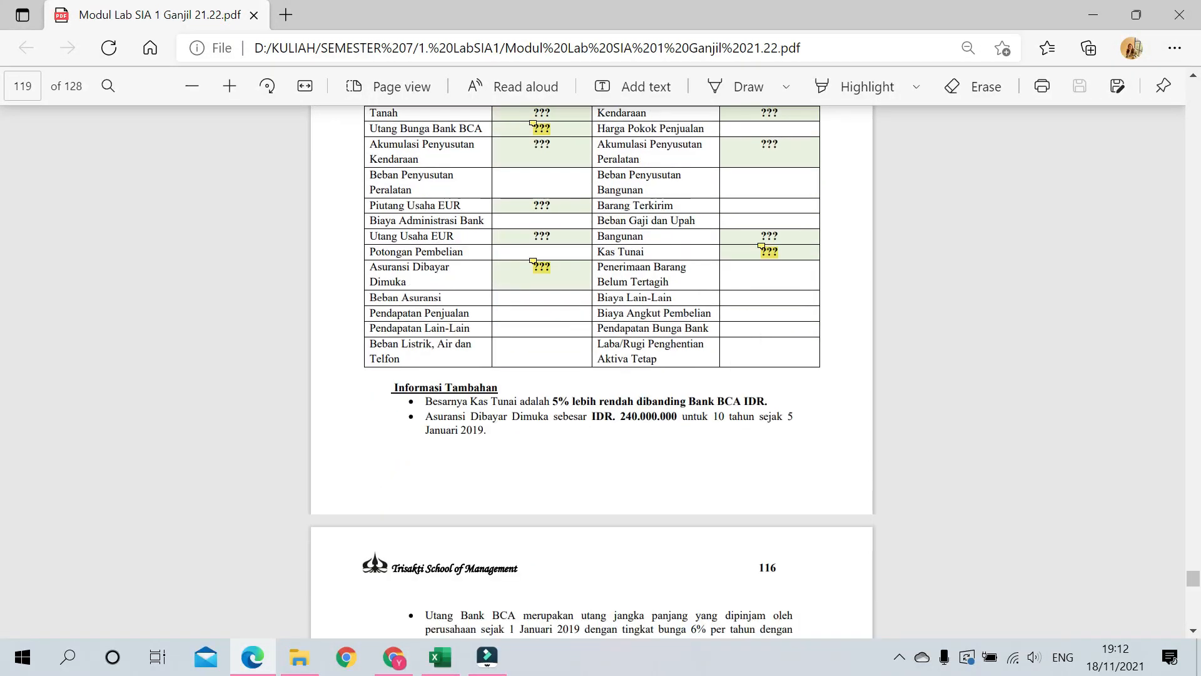
scroll(592, 375, up, 3)
scroll(492, 528, down, 4)
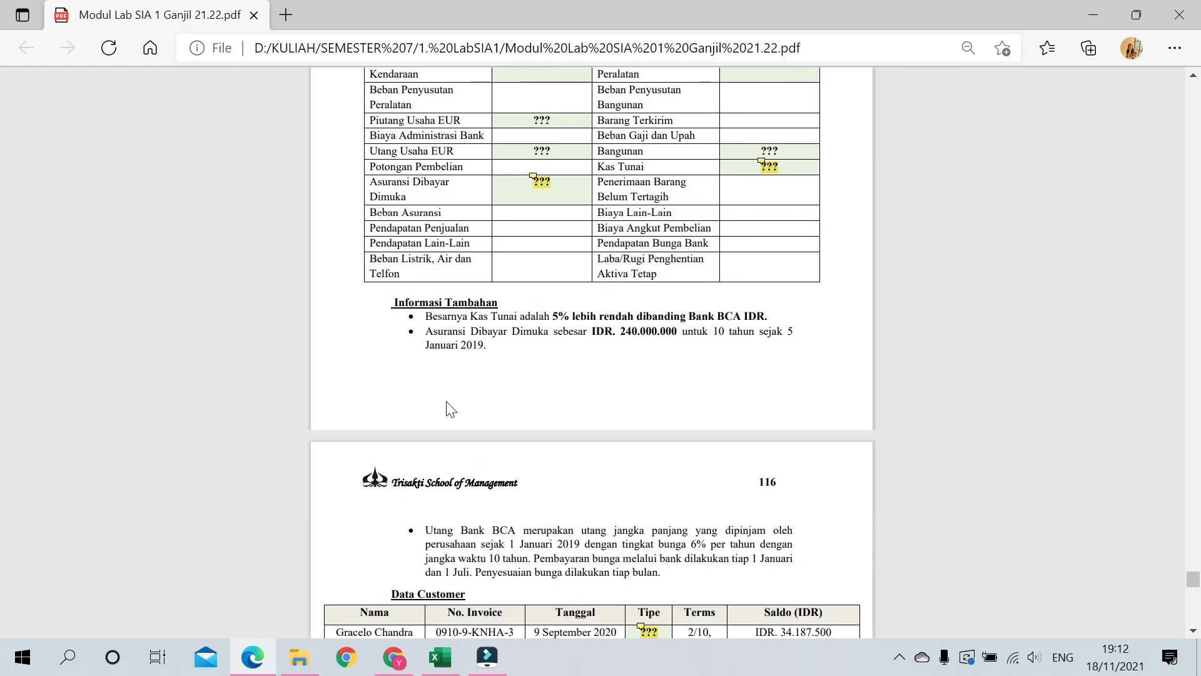
scroll(550, 431, up, 4)
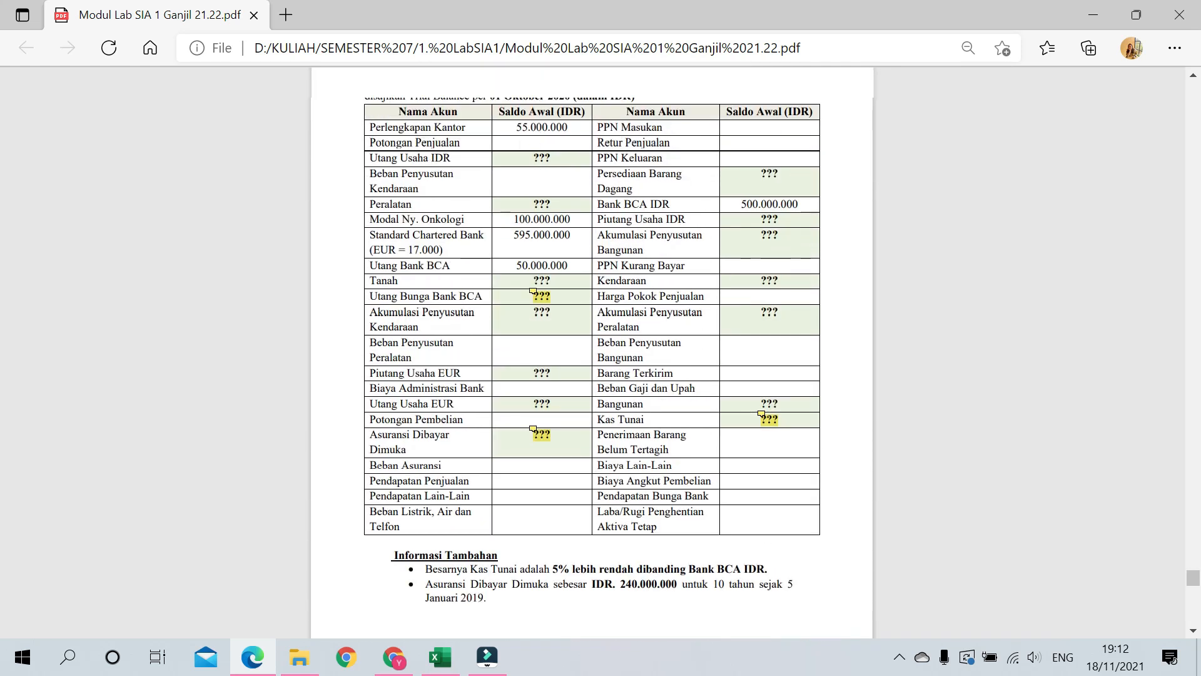
scroll(639, 444, down, 3)
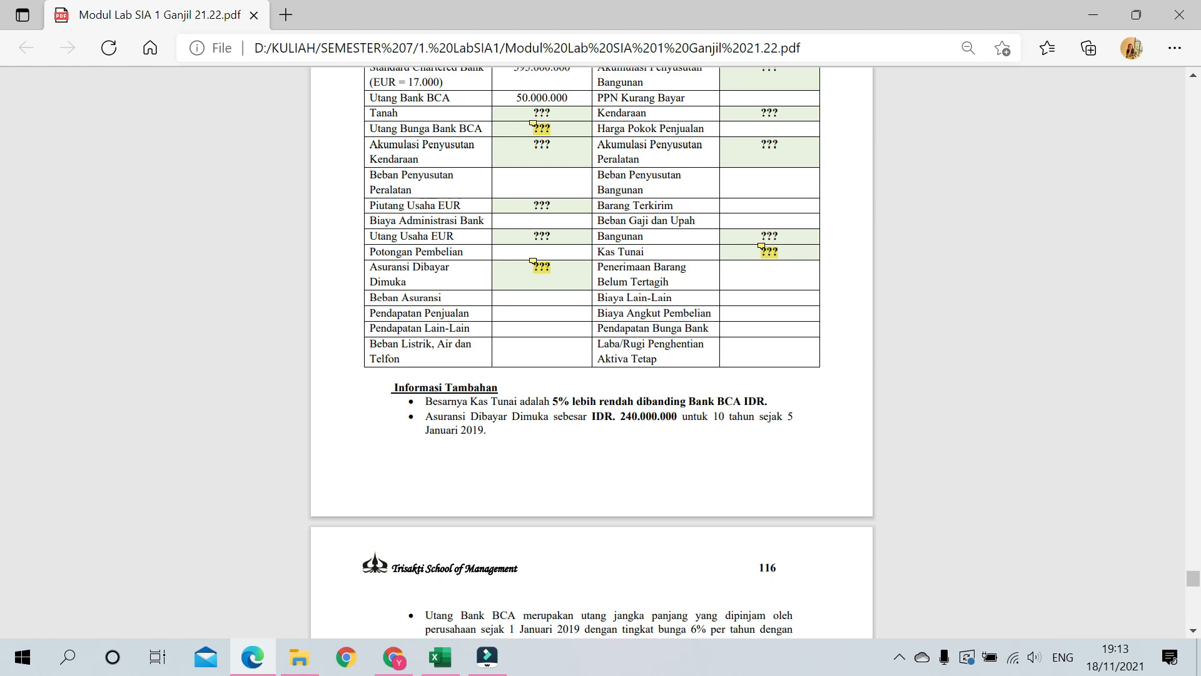
scroll(709, 441, up, 5)
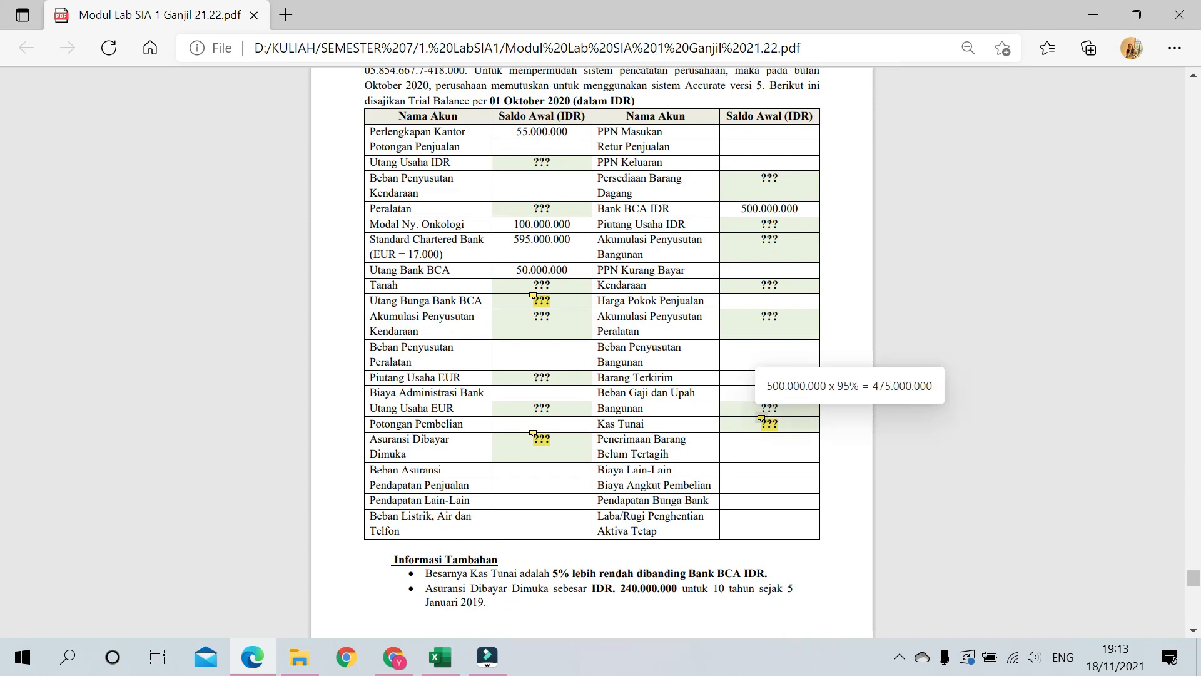
Step: Read the Kas Tunai balance comment beside the table, then close it
click(760, 420)
drag(804, 443, 886, 373)
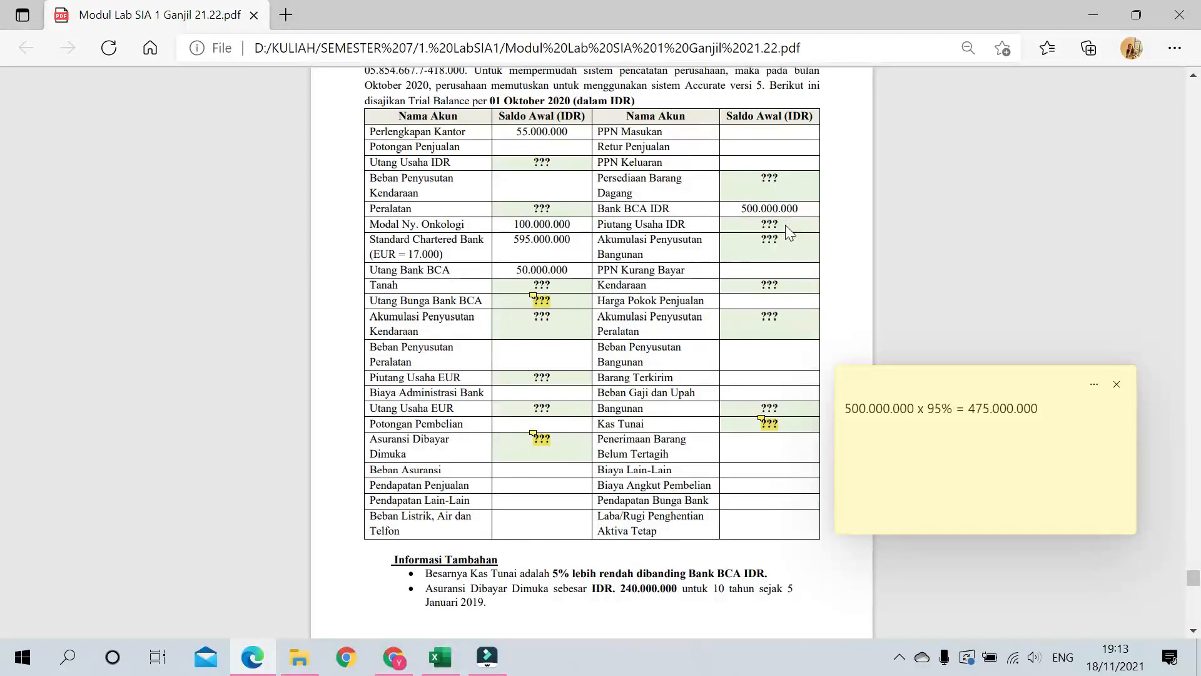
click(1120, 388)
scroll(858, 568, down, 2)
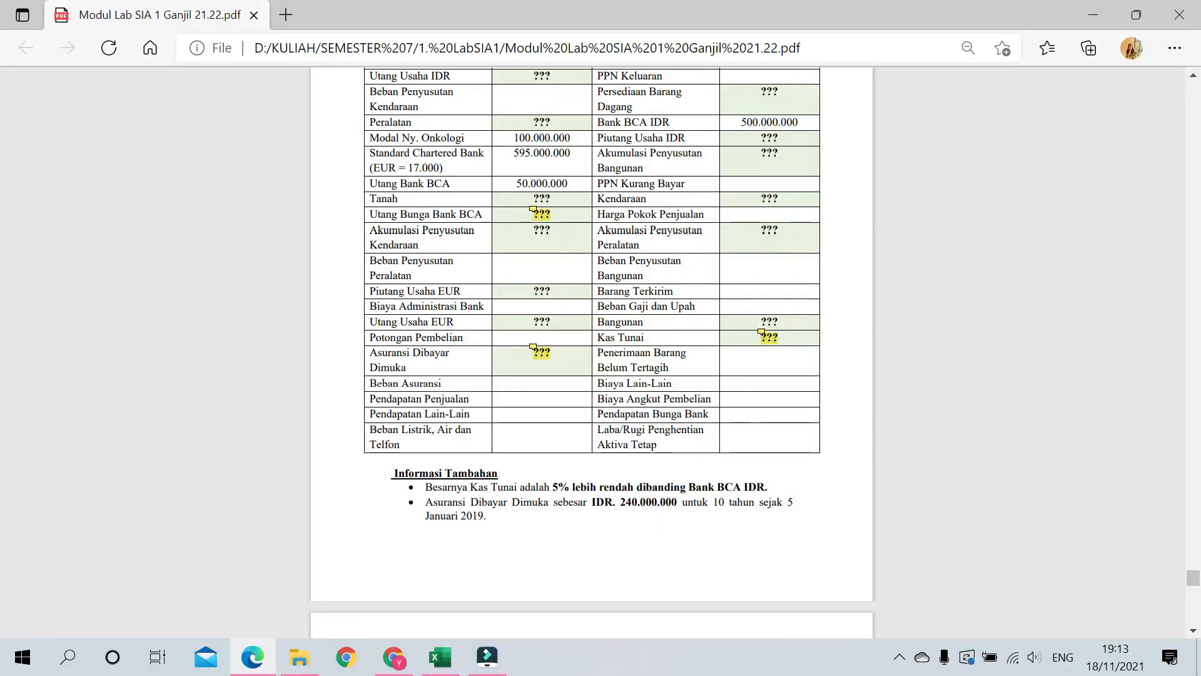
scroll(592, 341, up, 2)
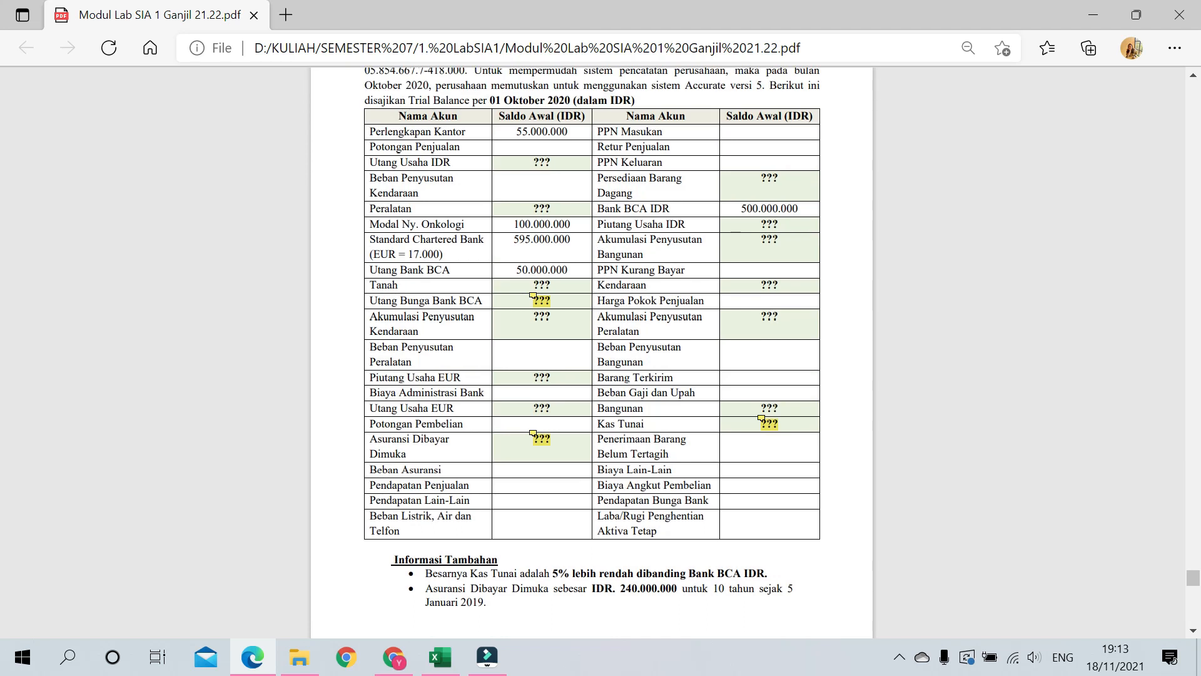
Step: Open the Asuransi Dibayar Dimuka comment and move it beside the table
click(533, 434)
click(628, 454)
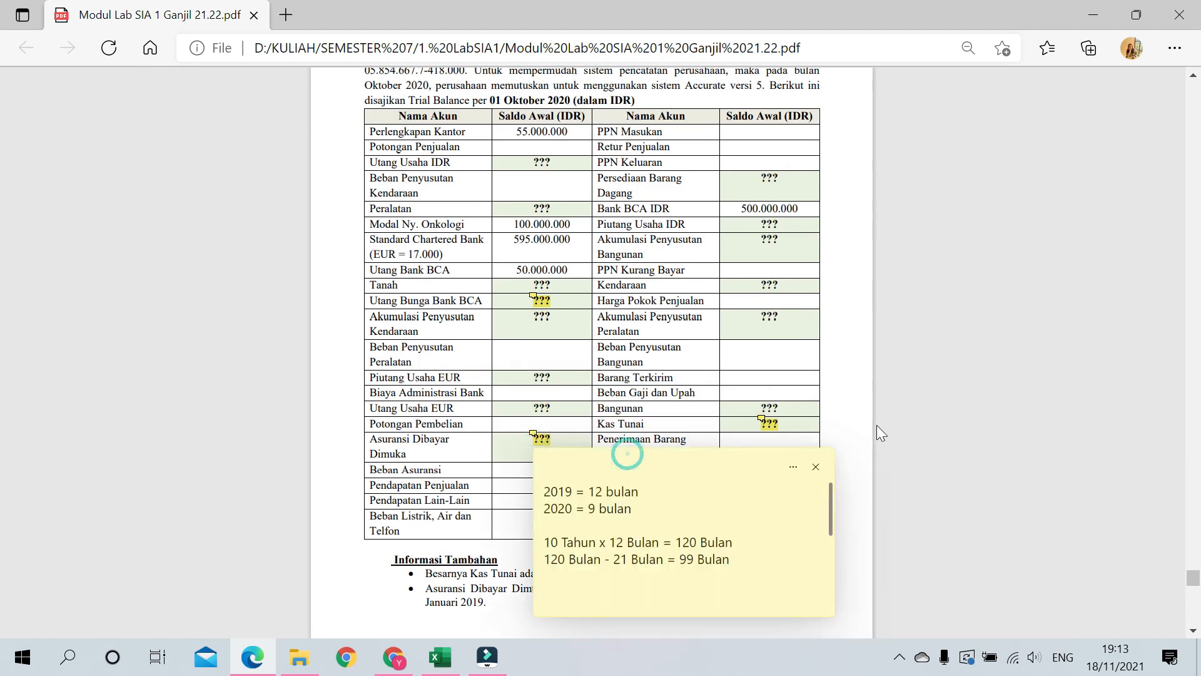
drag(667, 464, 1011, 396)
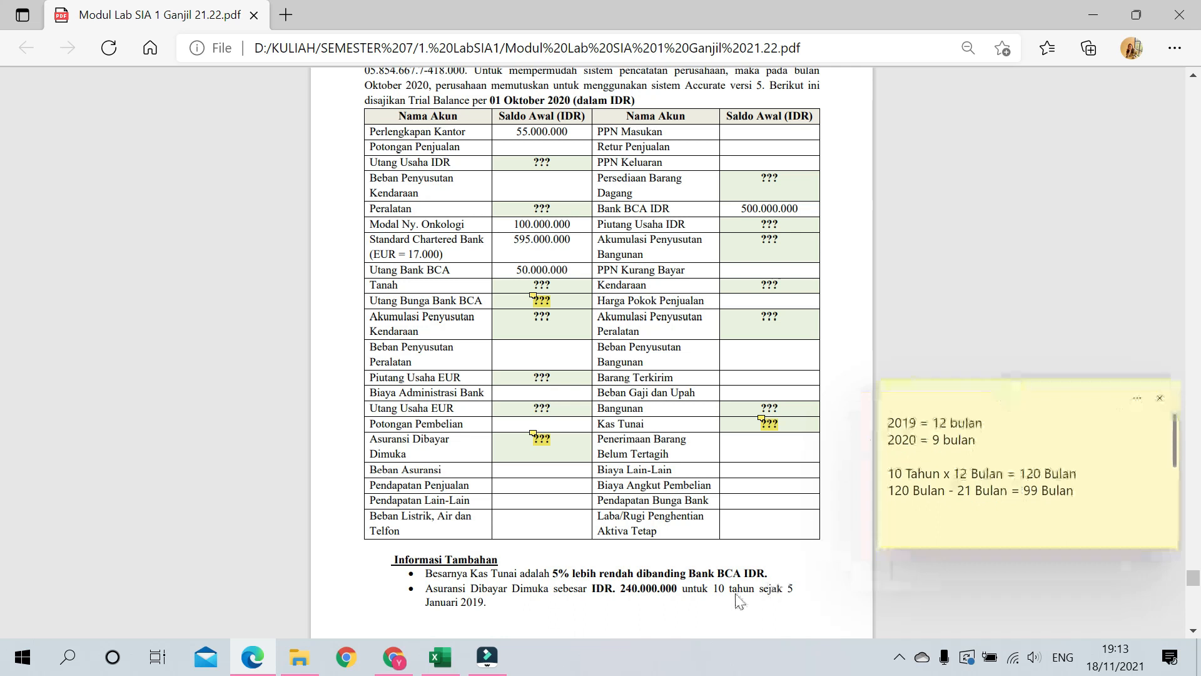
Step: Highlight the note's 10 Tahun x 12 Bulan, 2019 = 12 bulan and 2020 = 9 bulan lines
double_click(1088, 473)
drag(1088, 473, 876, 478)
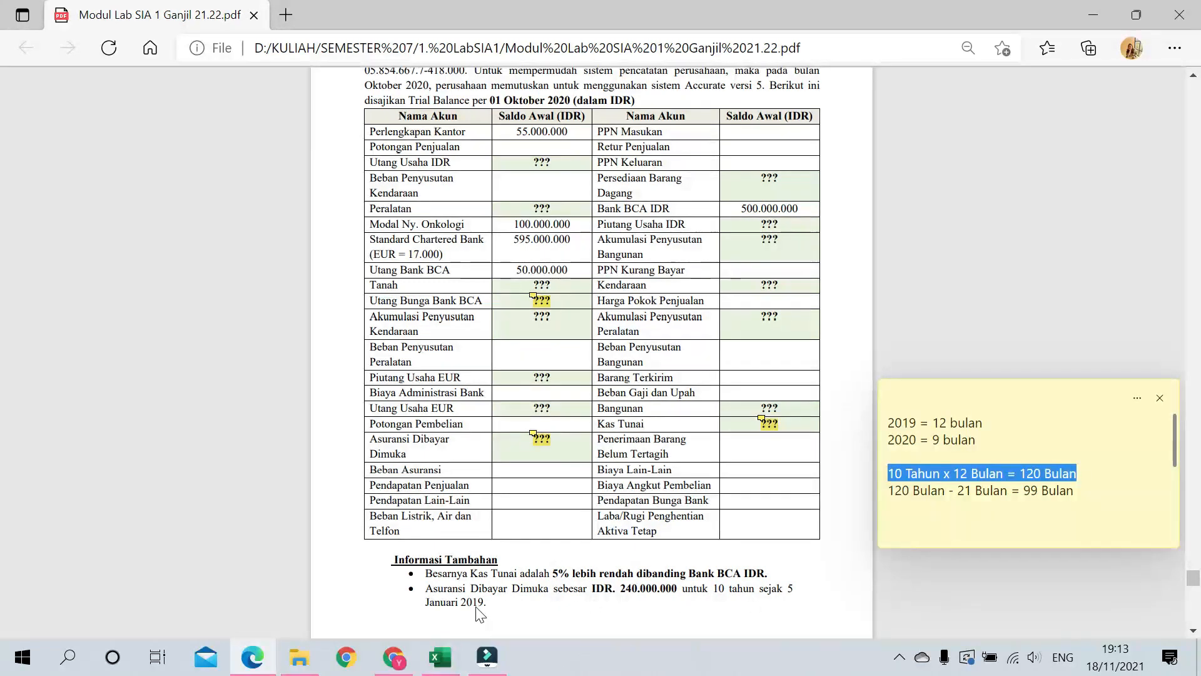
drag(982, 423, 882, 420)
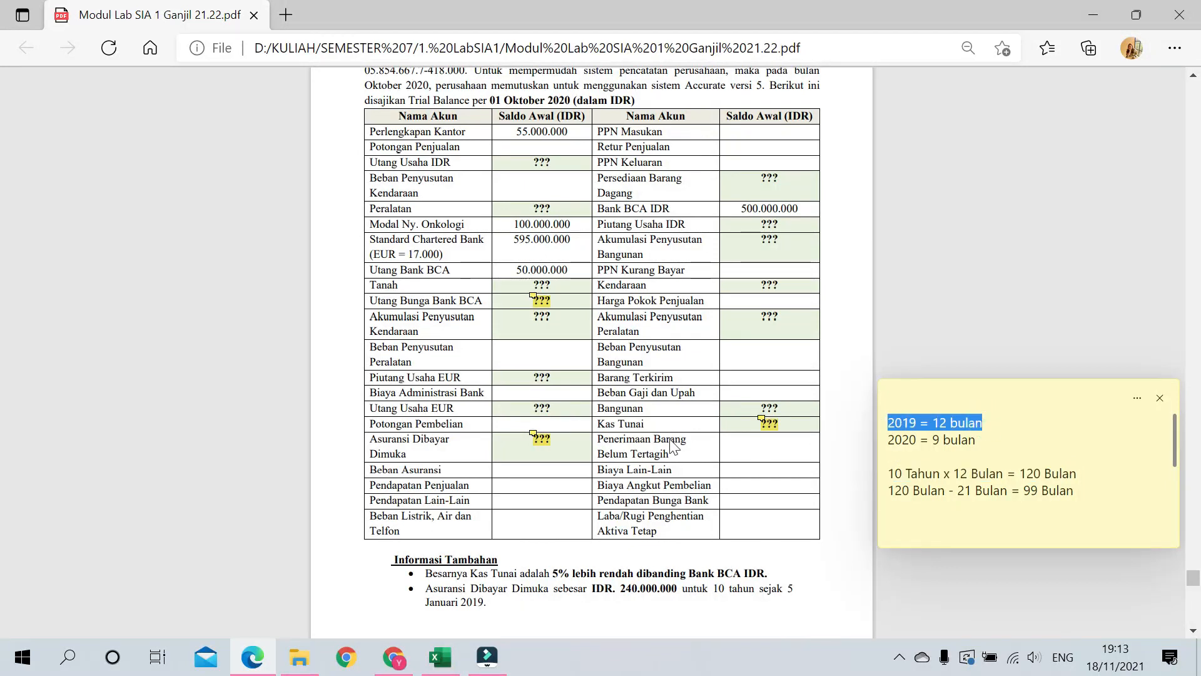
scroll(610, 431, up, 1)
scroll(610, 431, down, 1)
drag(981, 440, 877, 440)
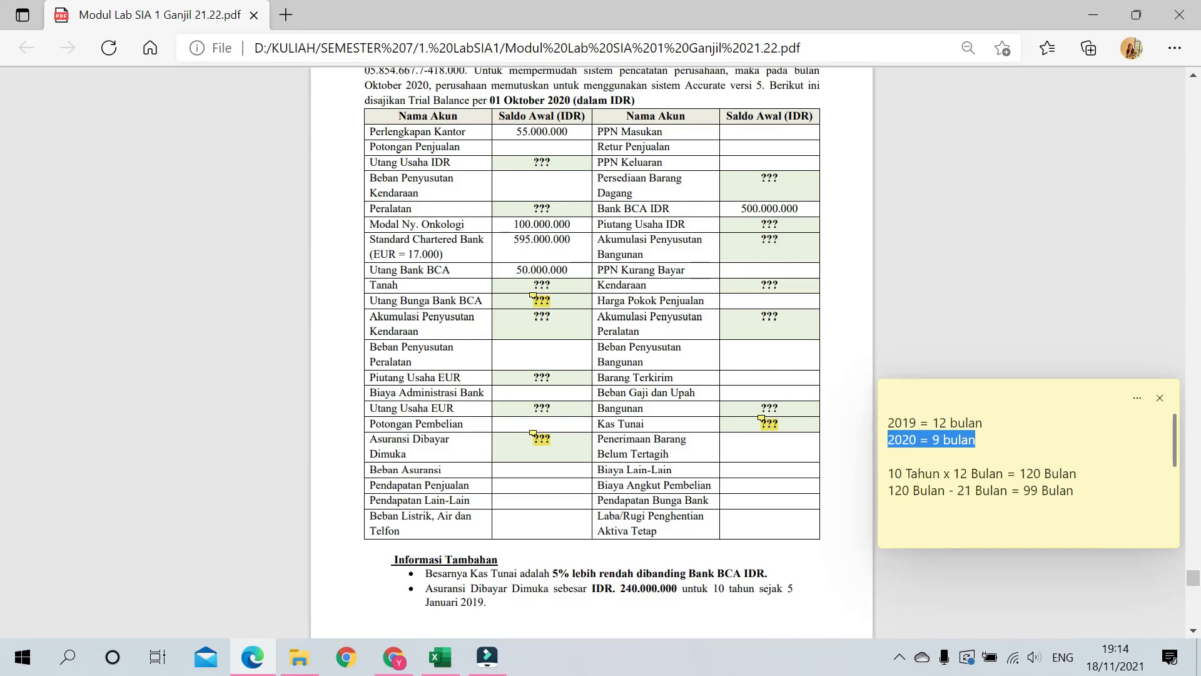
Step: Highlight the 21 Bulan and 99 Bulan figures, review the Oct'2020 lines, then close the note
click(945, 502)
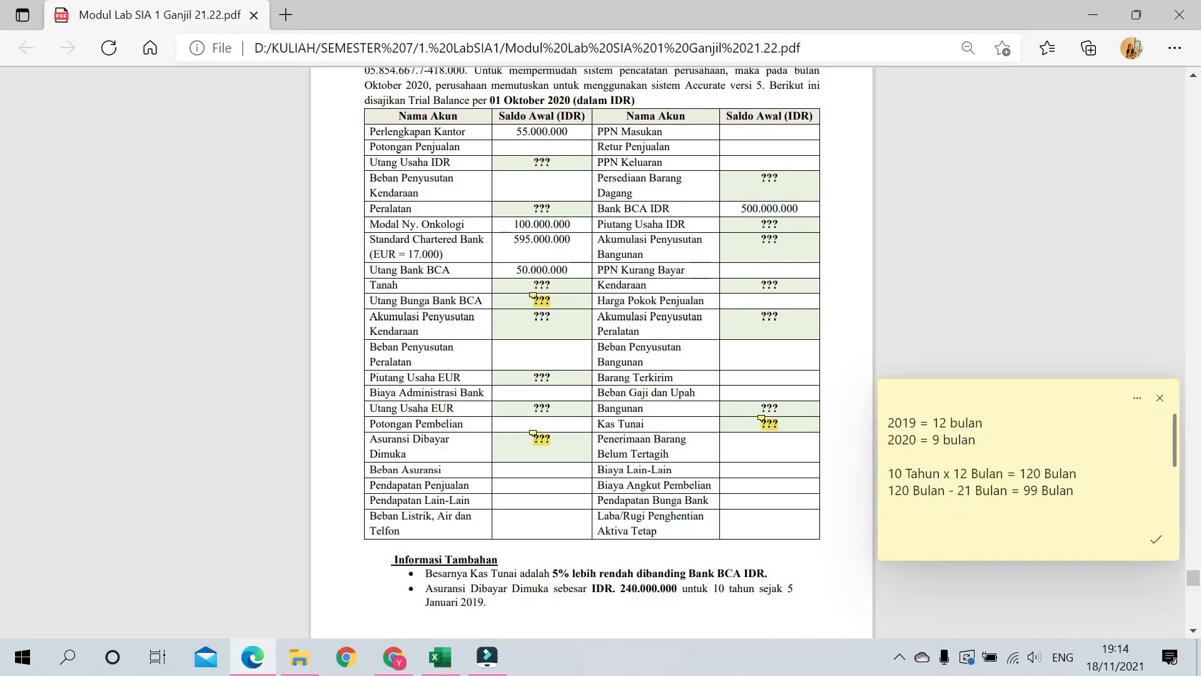
drag(1008, 491, 953, 490)
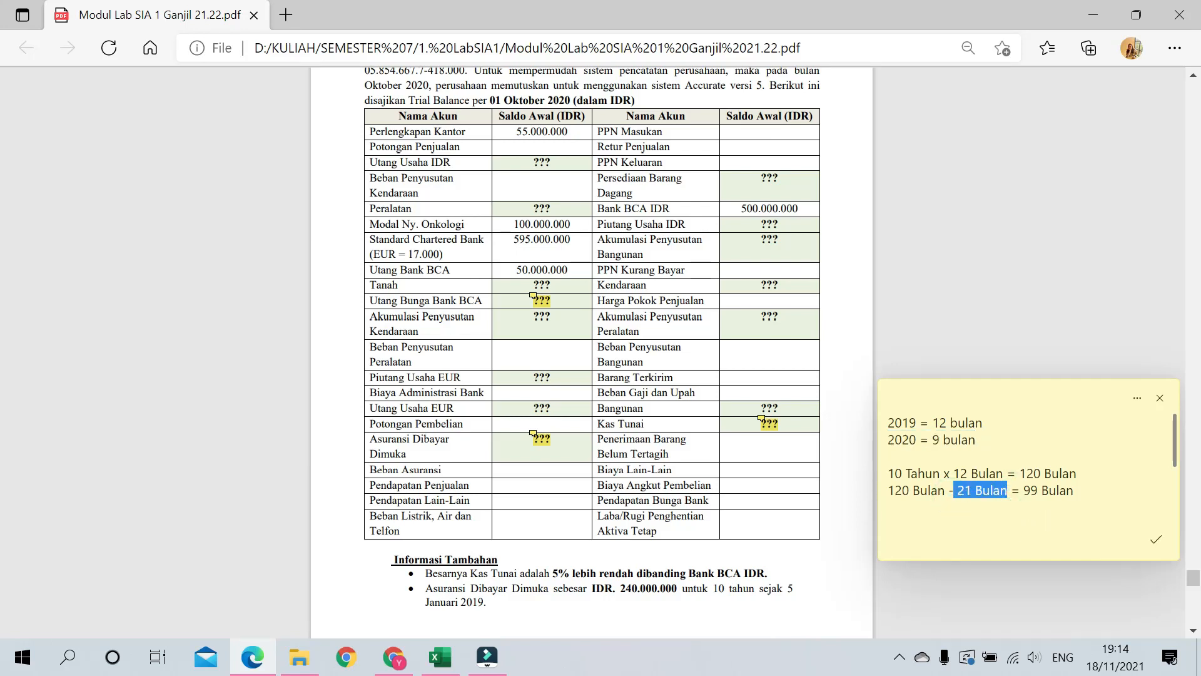
drag(1073, 490, 1022, 491)
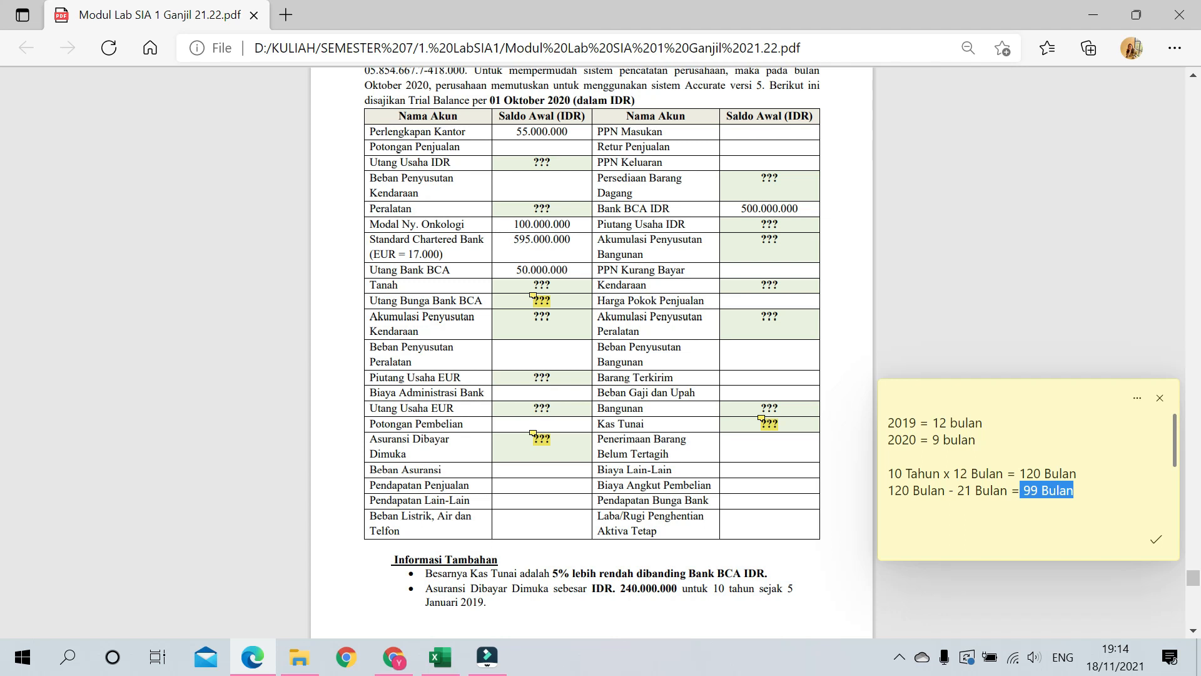
scroll(1028, 470, down, 3)
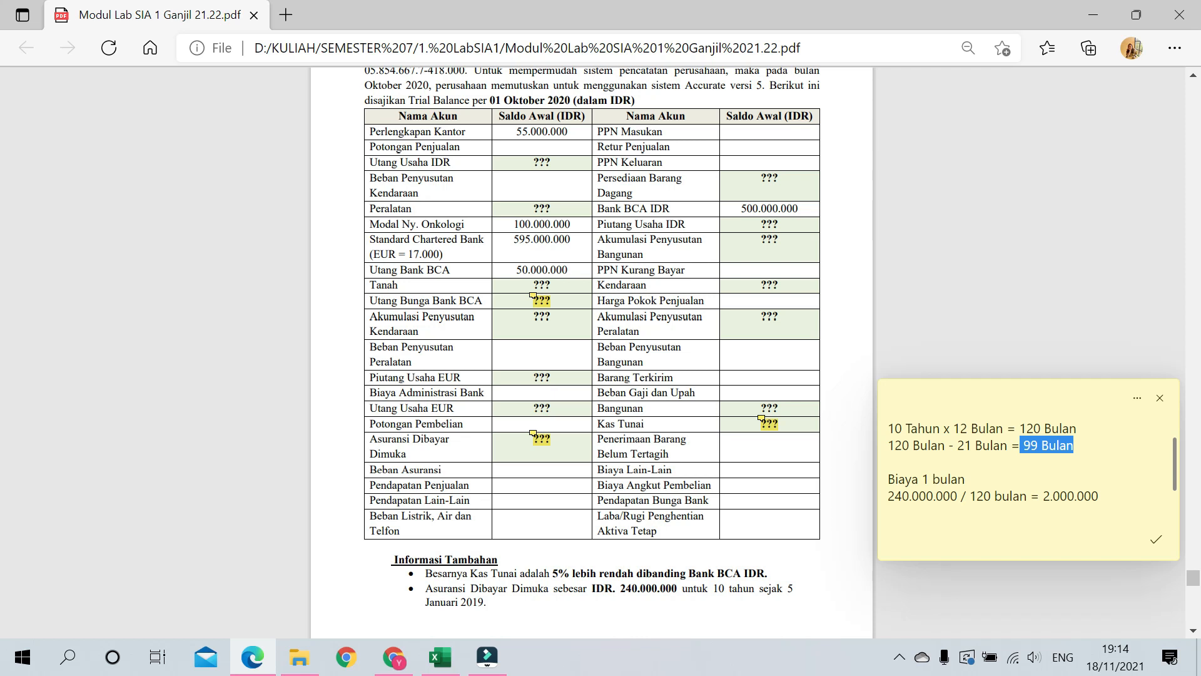
click(1086, 446)
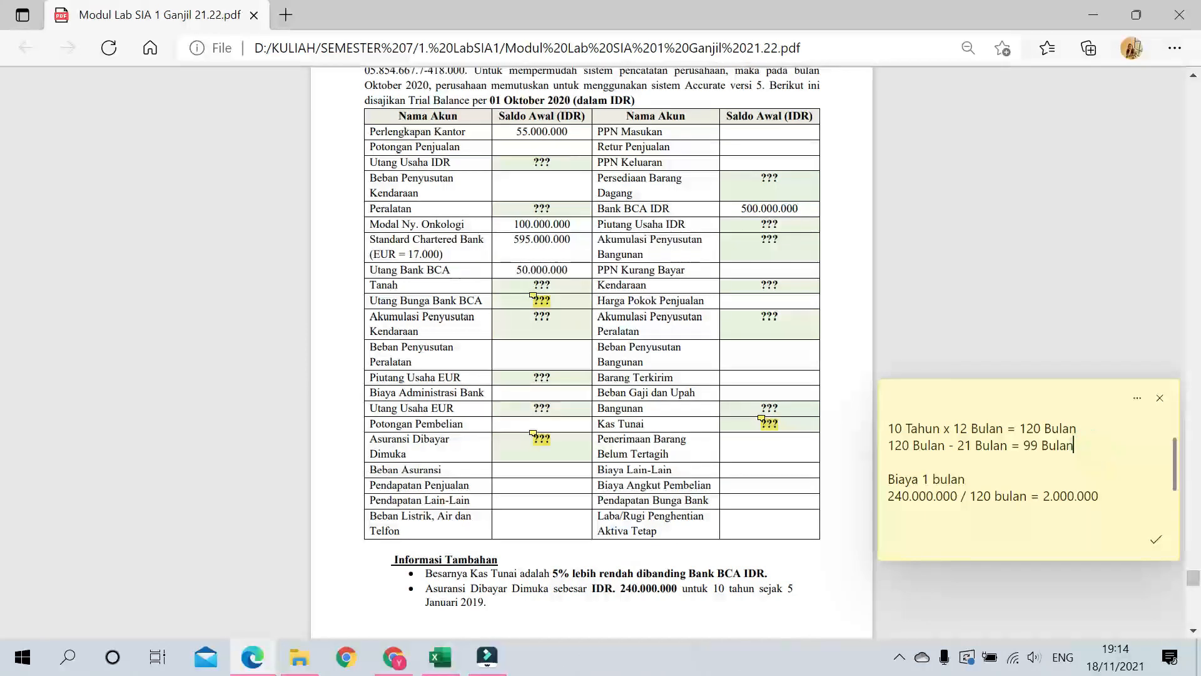
key(Down)
key(Down)
key(Down)
key(Down)
key(Down)
key(Down)
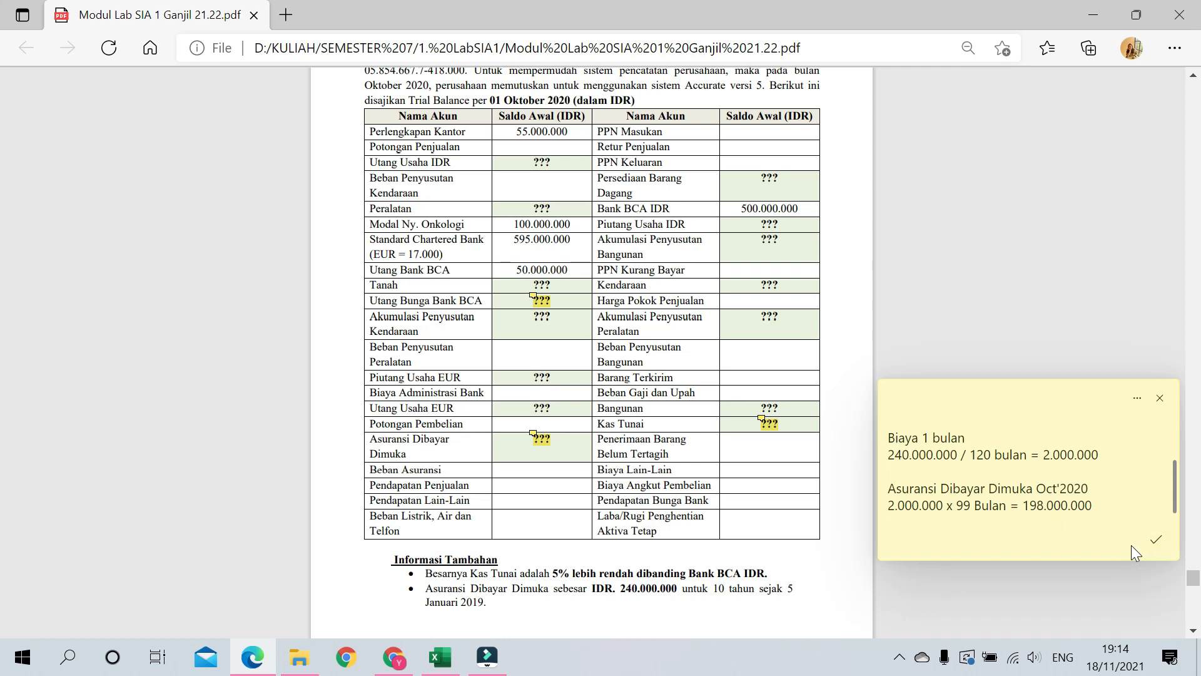
click(1150, 549)
scroll(1027, 471, down, 4)
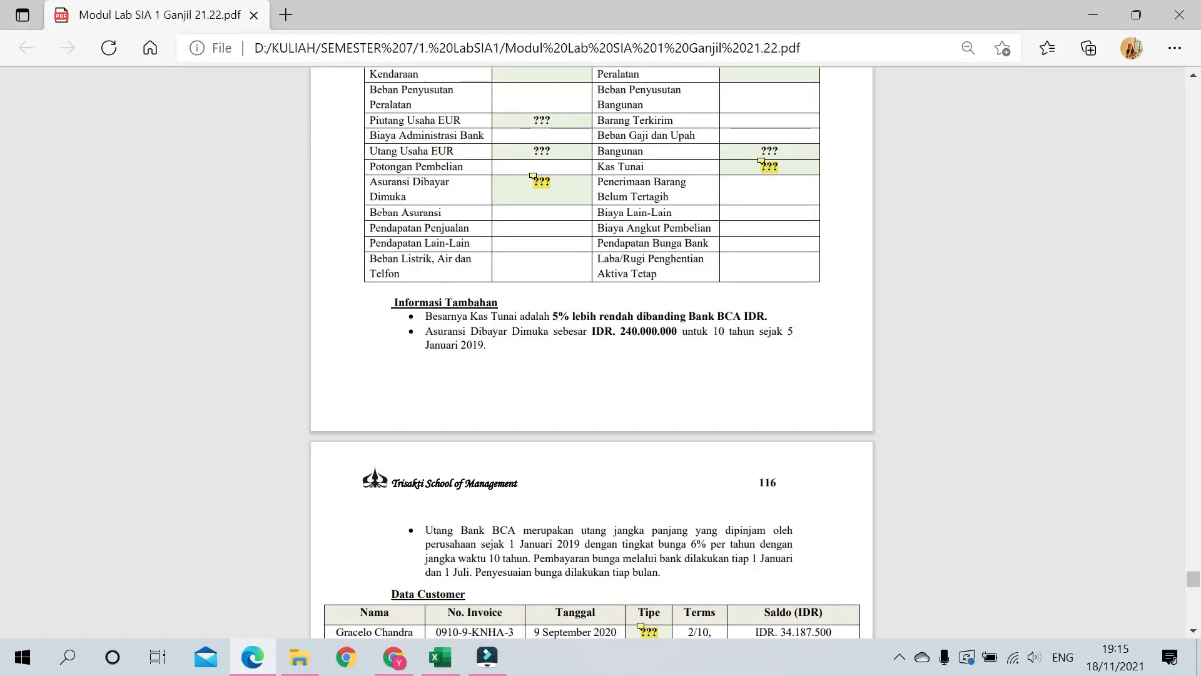
scroll(679, 542, up, 5)
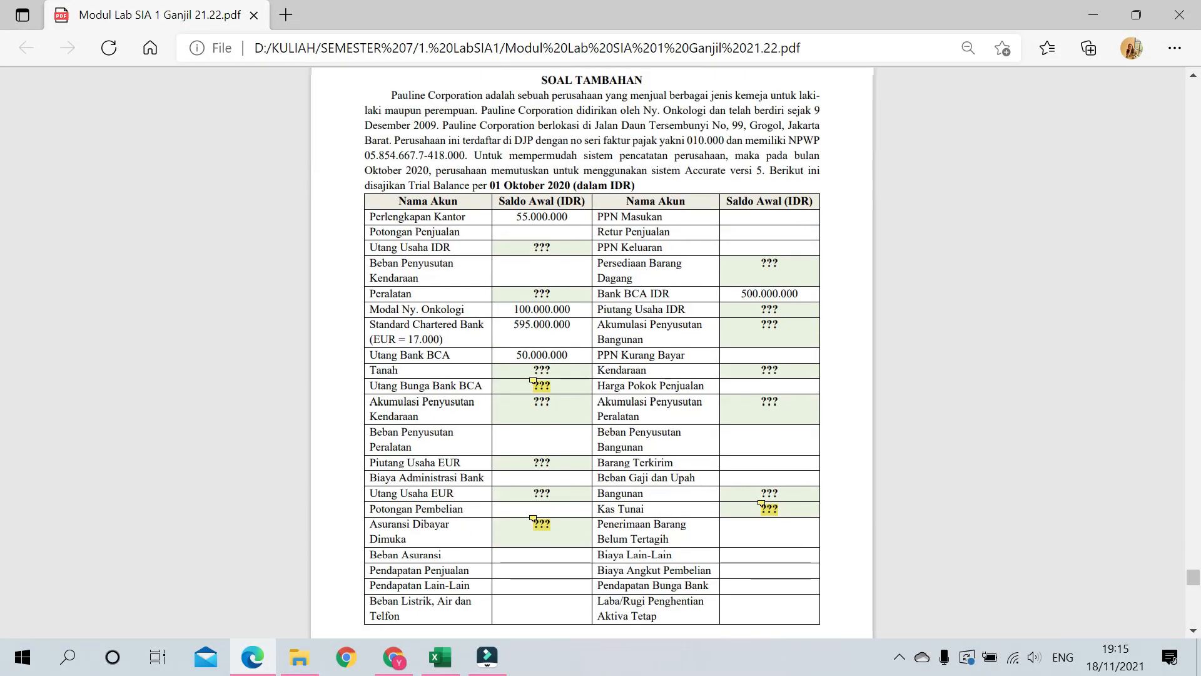
click(529, 380)
drag(643, 404, 965, 471)
scroll(556, 419, down, 6)
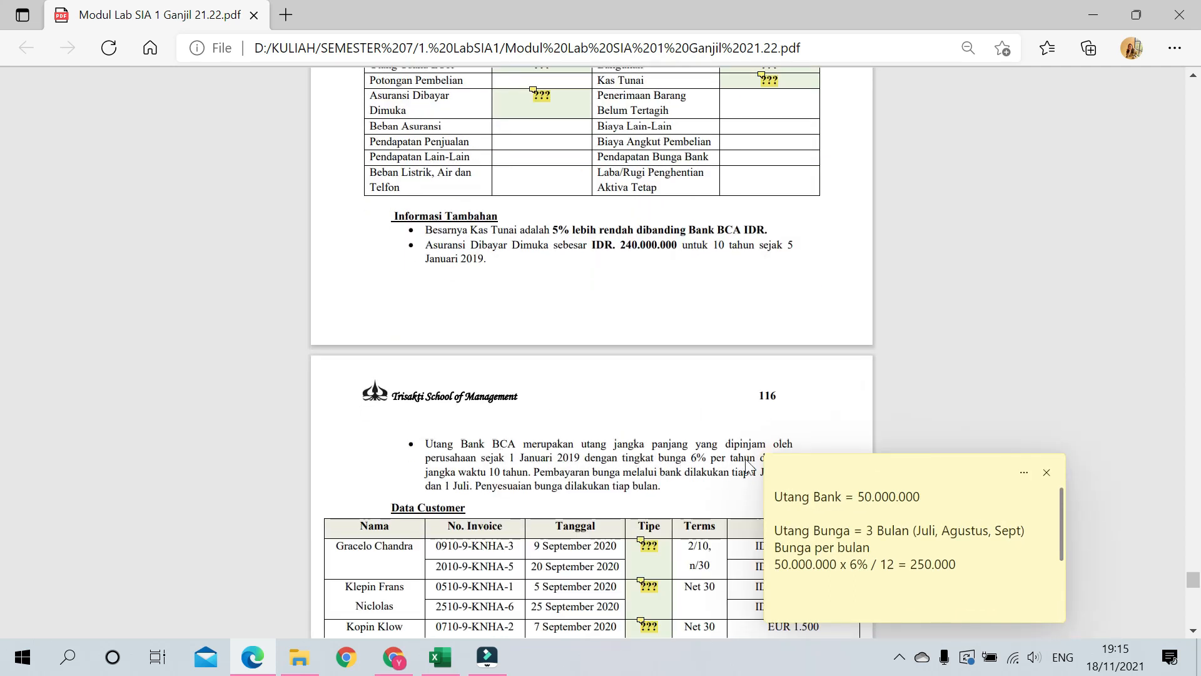
drag(829, 474, 899, 375)
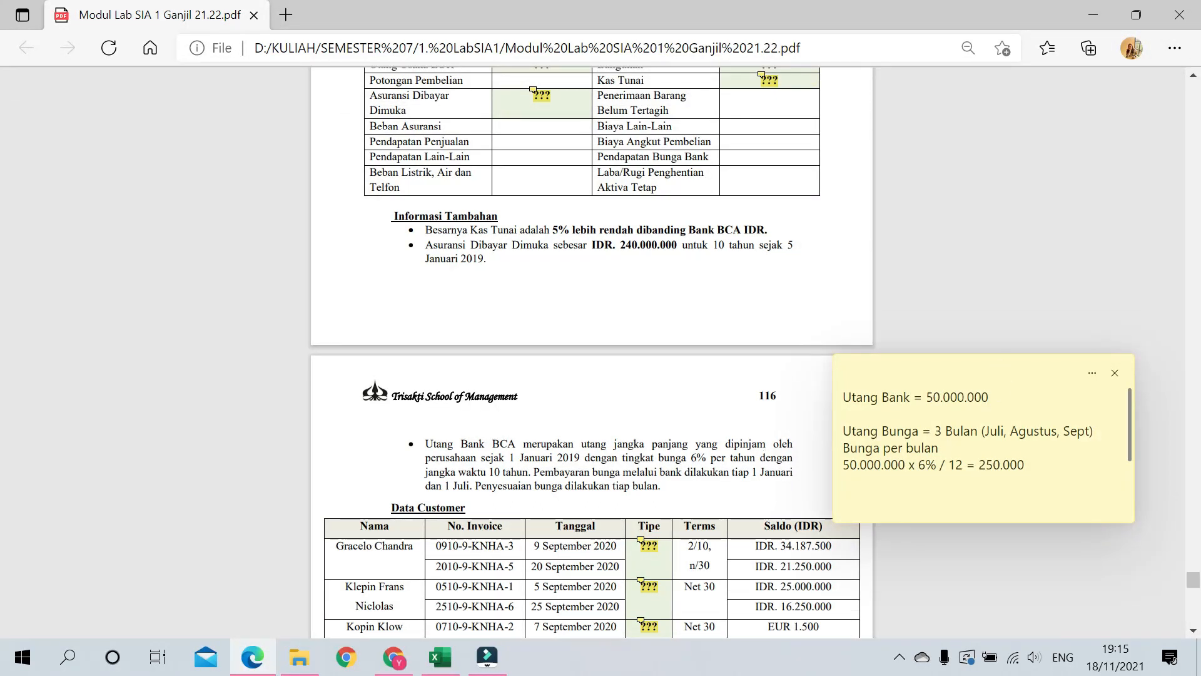
scroll(654, 372, up, 3)
scroll(654, 374, up, 4)
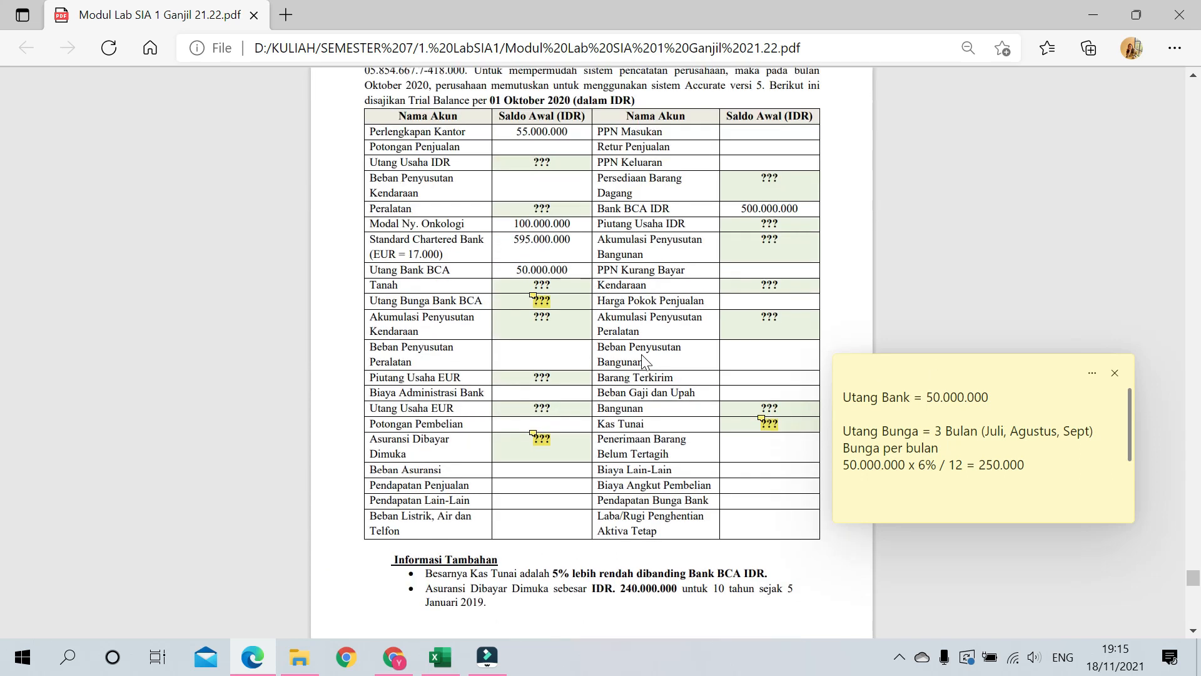
scroll(646, 361, down, 1)
drag(1006, 396, 842, 393)
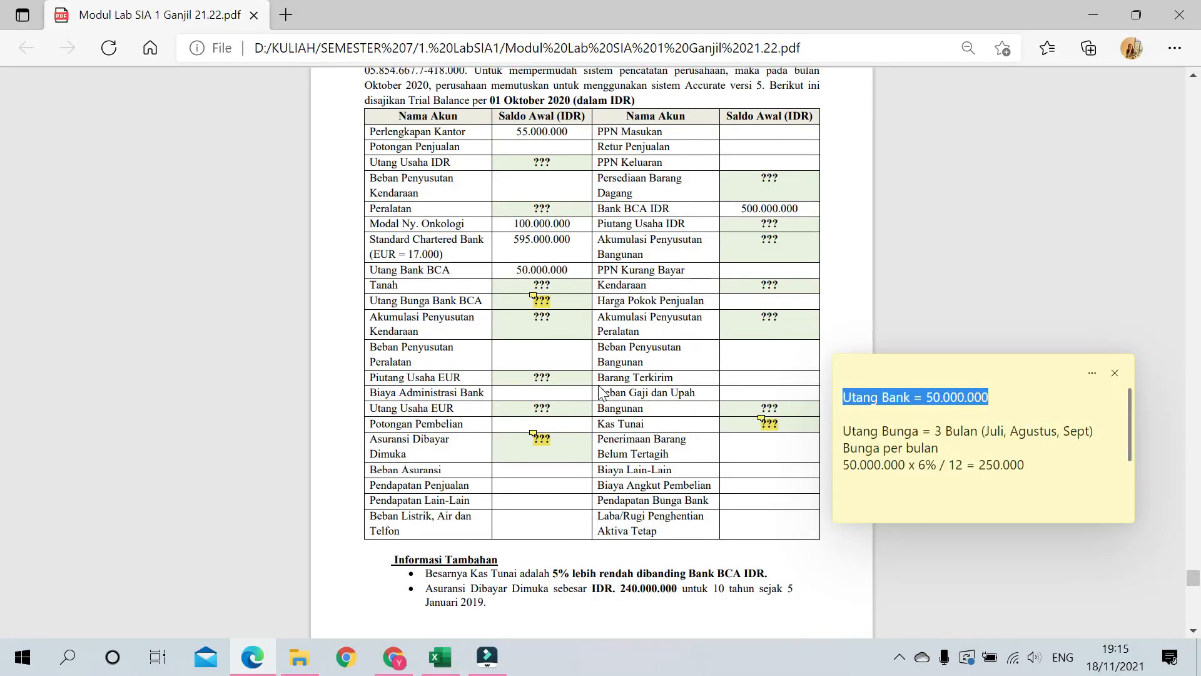
scroll(600, 397, down, 6)
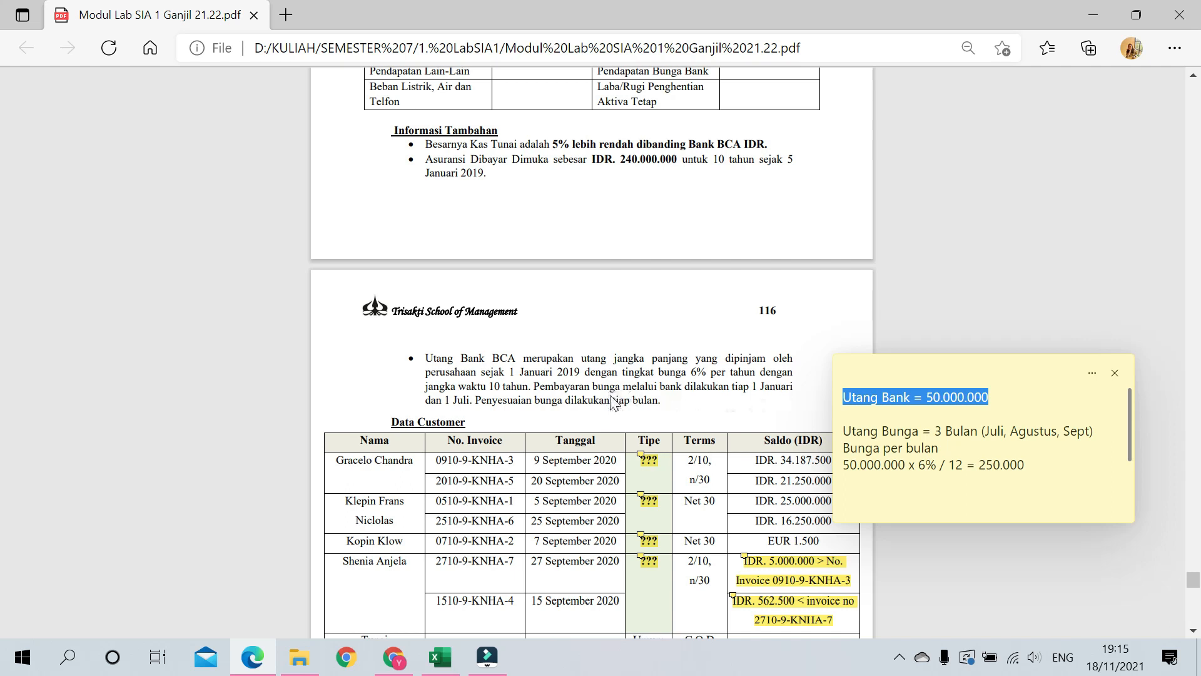
scroll(541, 442, up, 1)
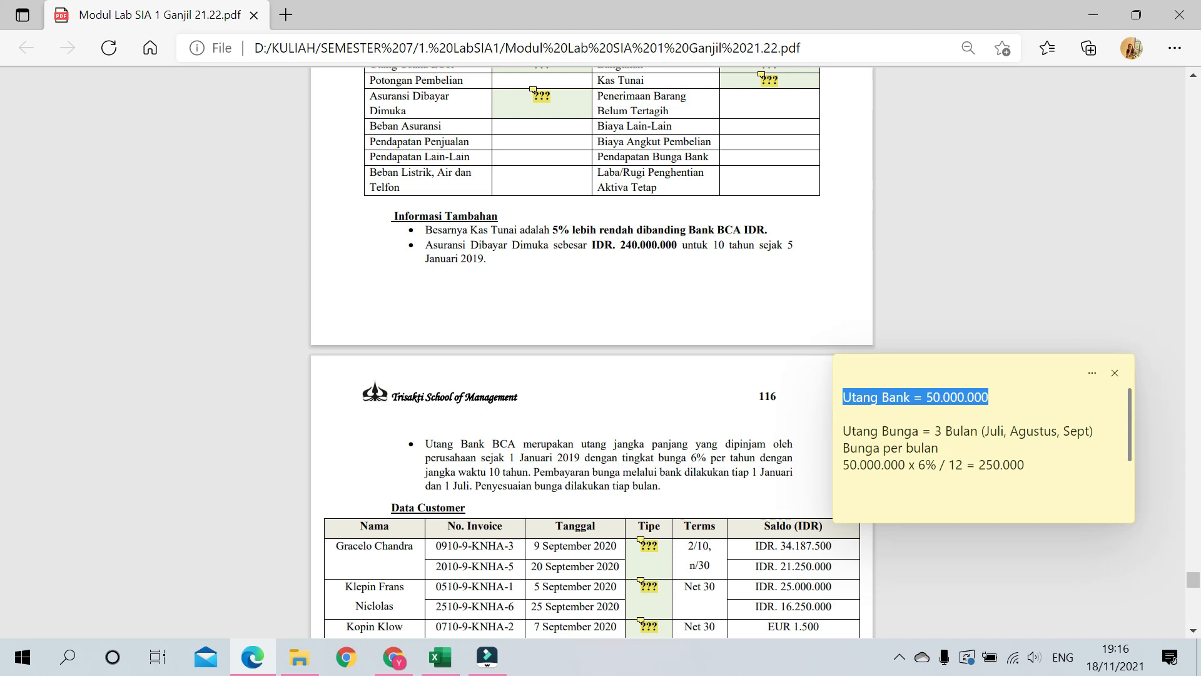
Step: Append 'Bulan' after 12 in the bank interest note
click(912, 466)
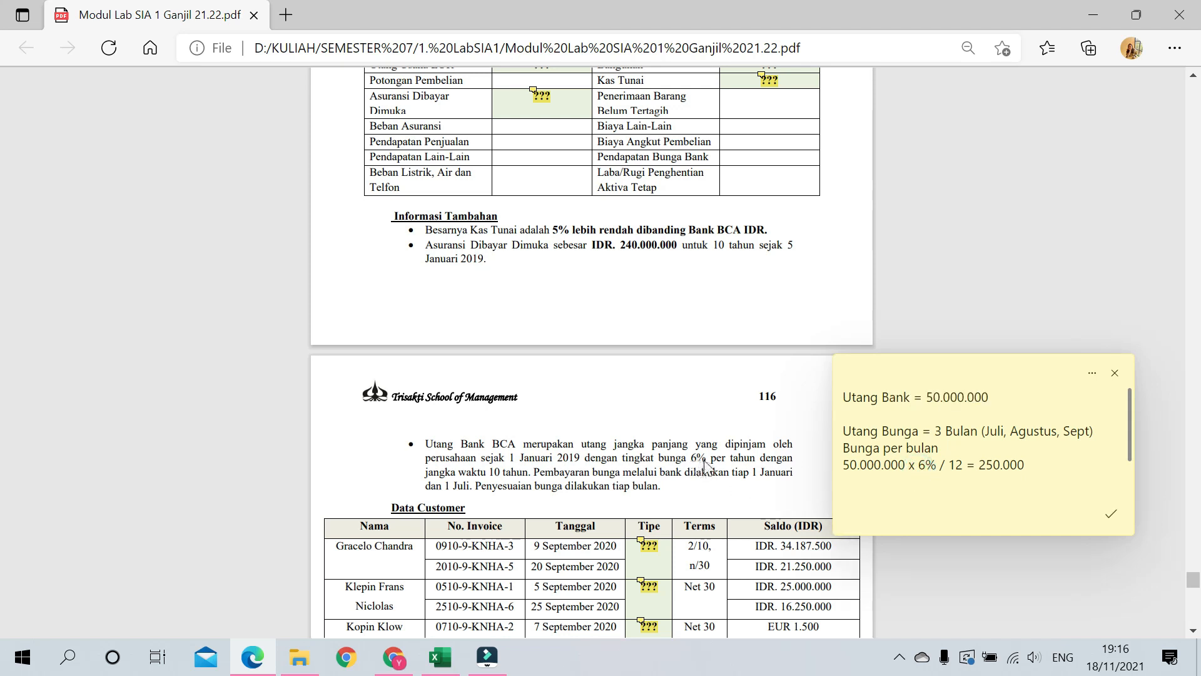
click(963, 464)
text(Bulan)
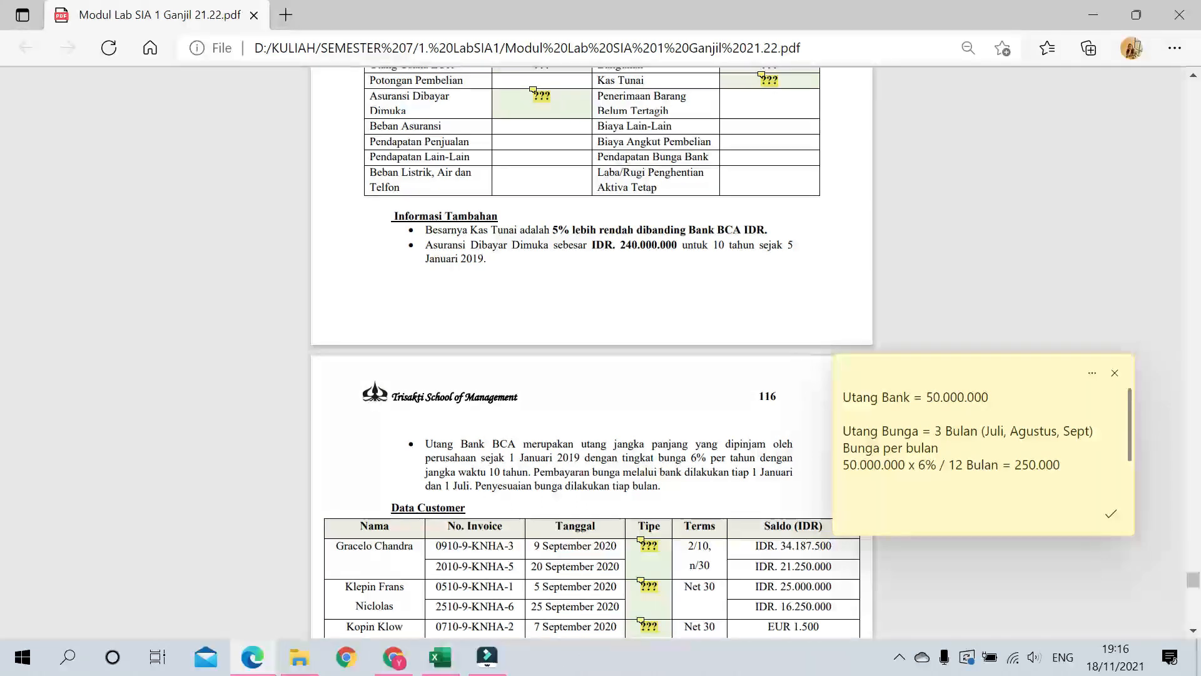
drag(1102, 432, 1126, 414)
Step: Add lines 'Utang Bunga untuk 3 bulan' and '250.000 x 3 Bulan = 750.000', then save the note
click(1095, 455)
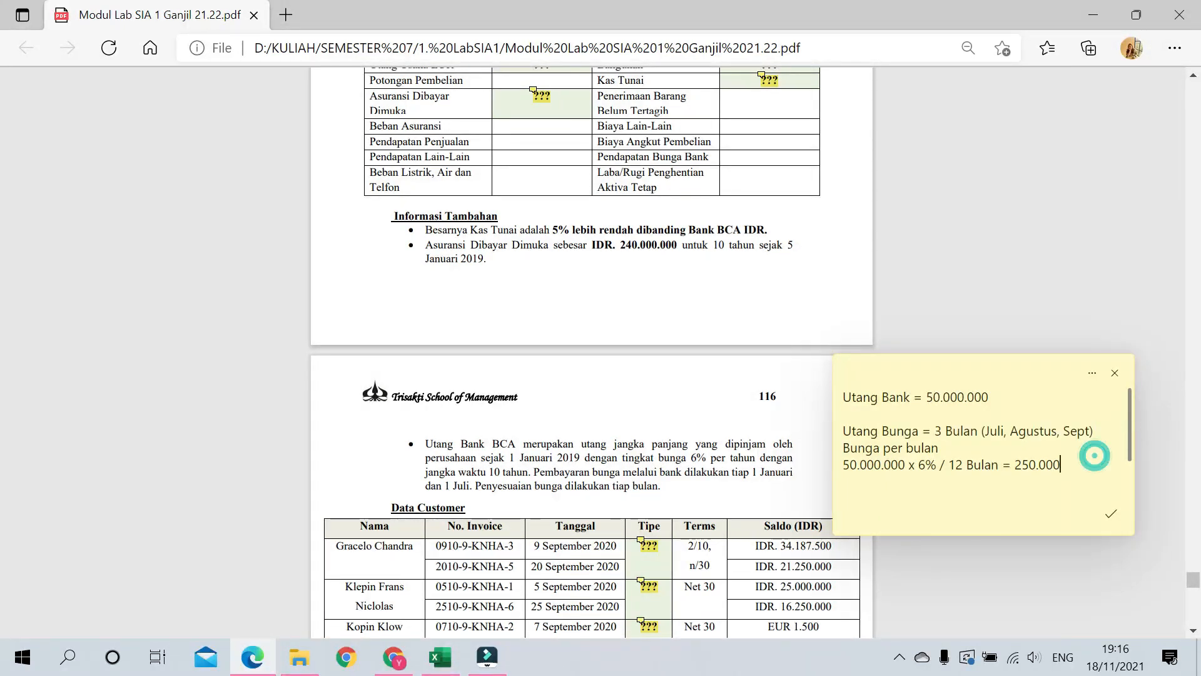
key(Return)
key(Return)
text(Utang Bunga untuk 3 bulan)
key(Return)
text(250.000 x 3 Bulan = 750.000)
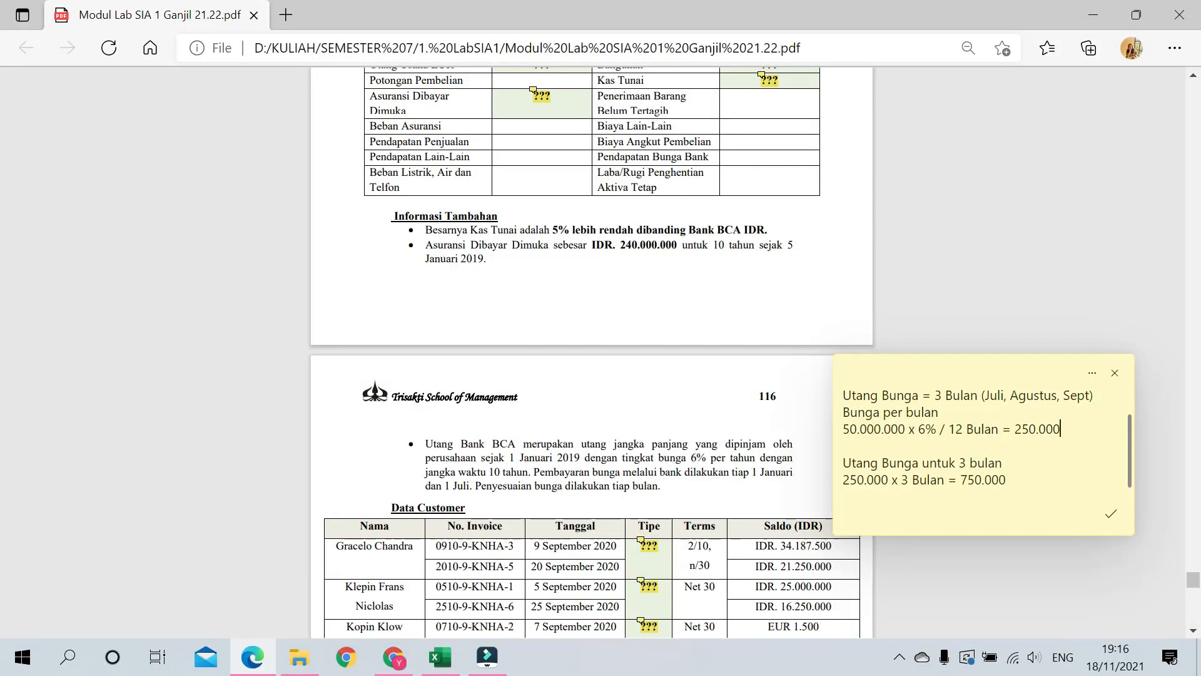
drag(1024, 481, 842, 480)
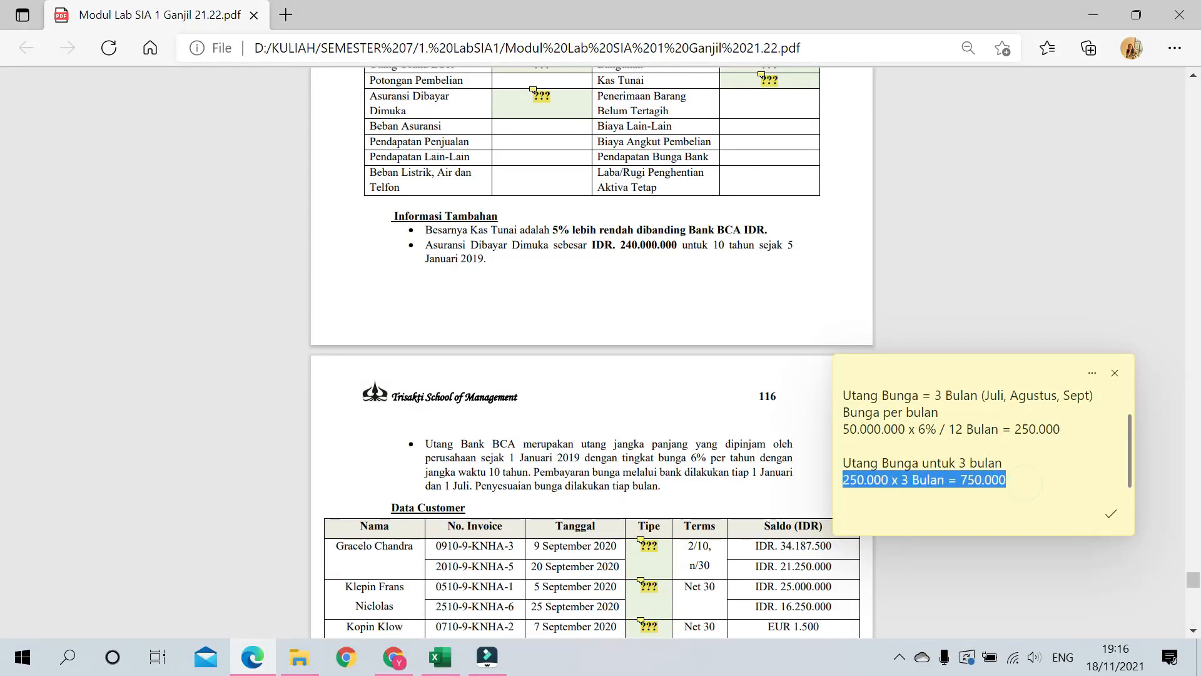
click(1112, 515)
scroll(567, 321, up, 5)
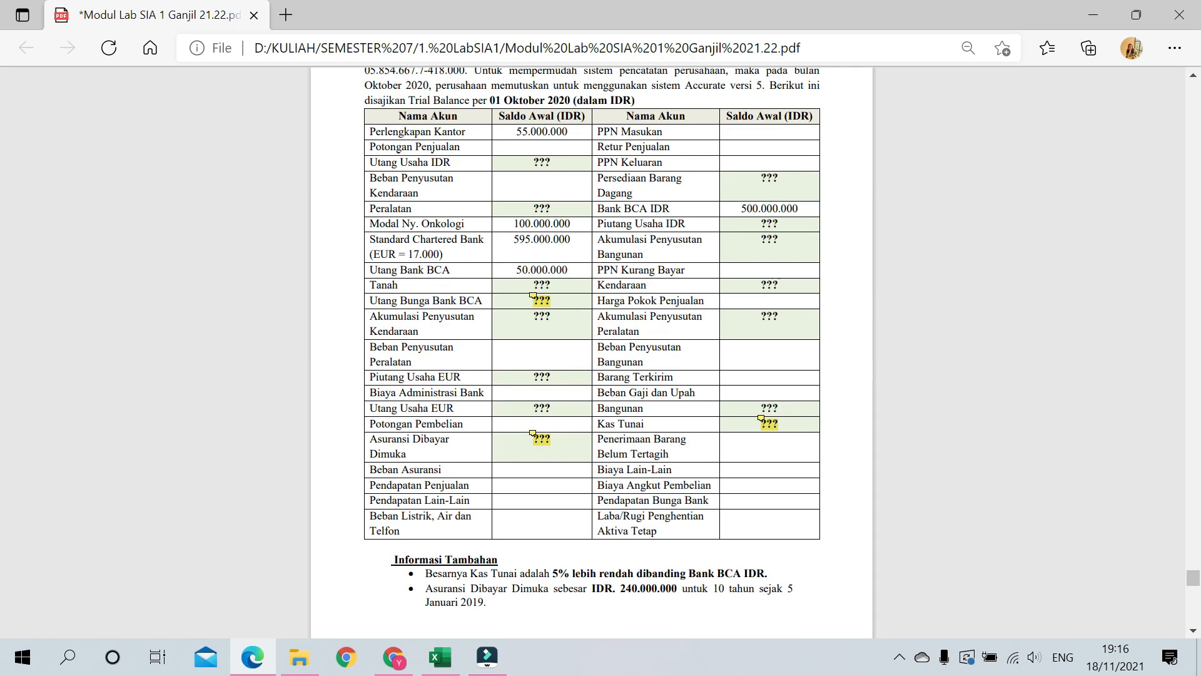
scroll(591, 351, down, 3)
scroll(592, 350, up, 3)
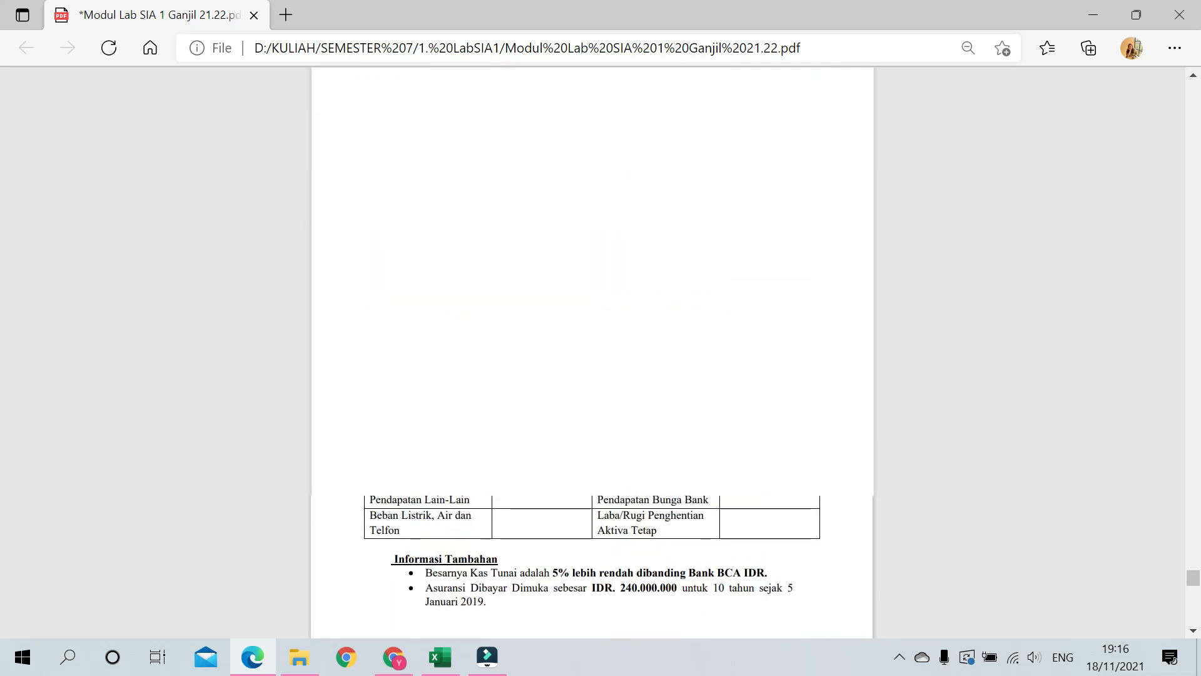
Step: Scroll down to page 117's Keterangan notes on customer and vendor types
scroll(543, 479, up, 1)
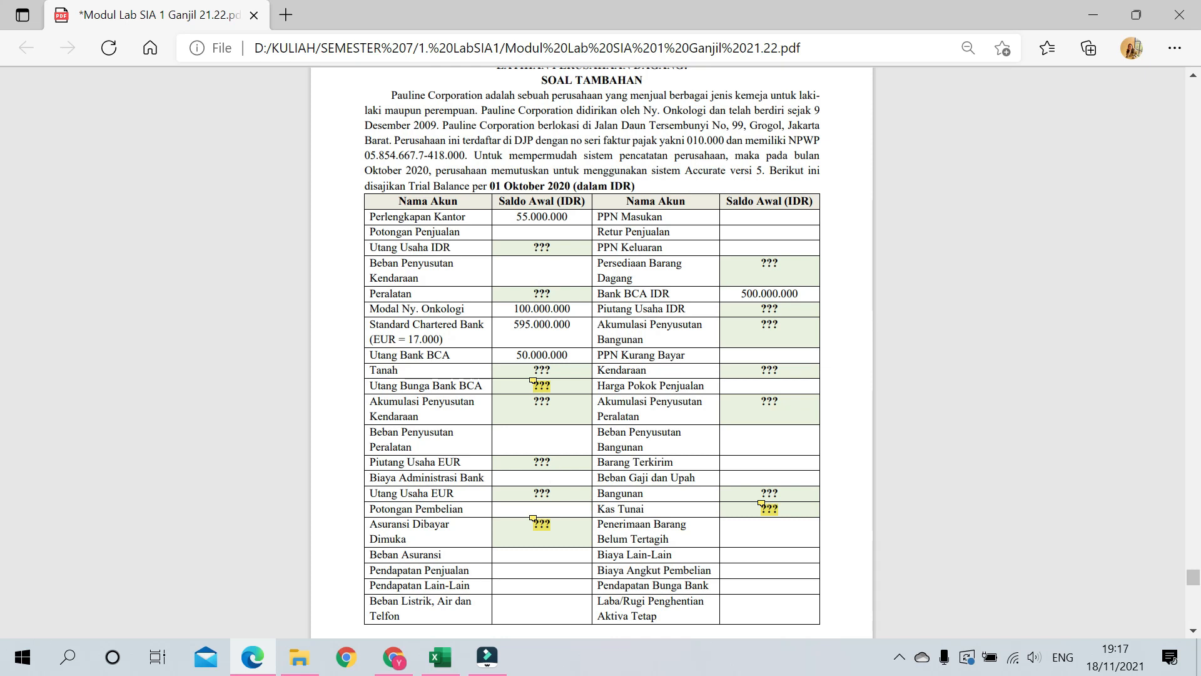
scroll(710, 332, down, 10)
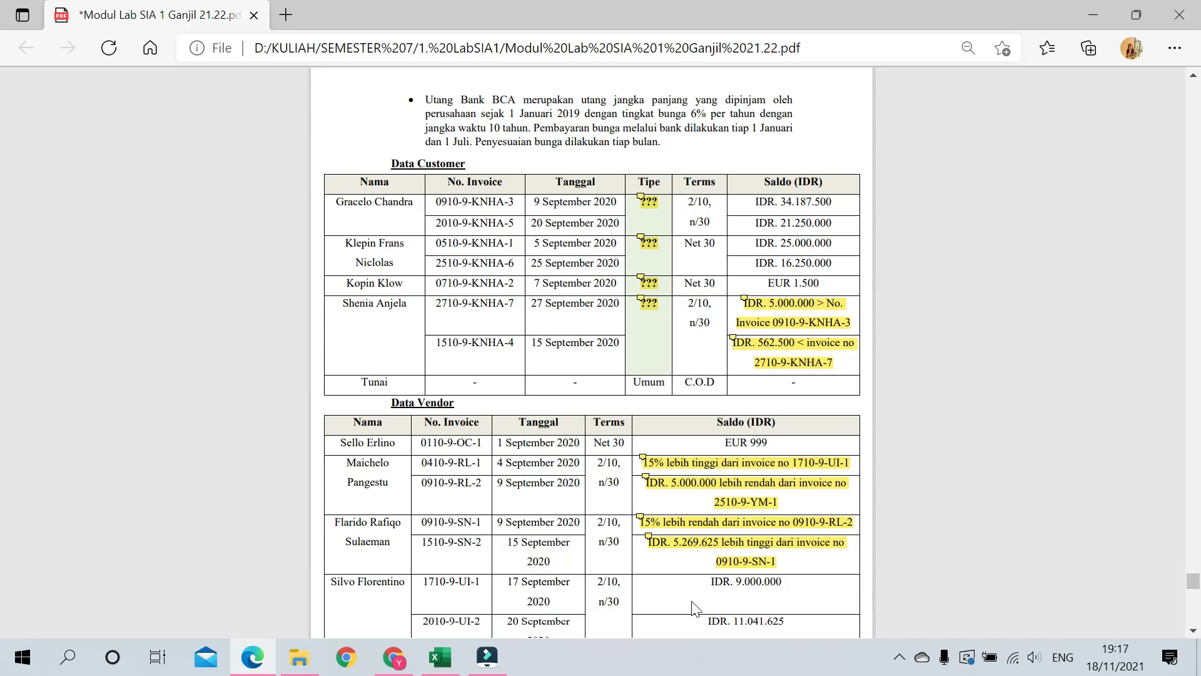
scroll(697, 609, down, 2)
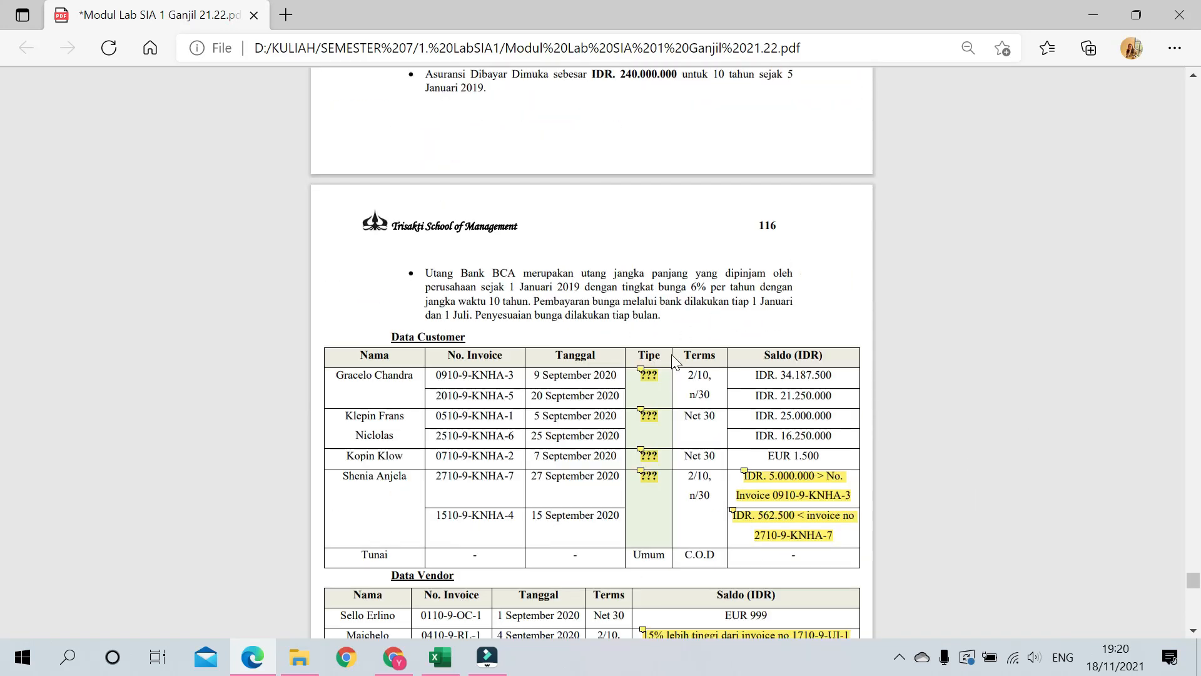
scroll(1006, 281, down, 12)
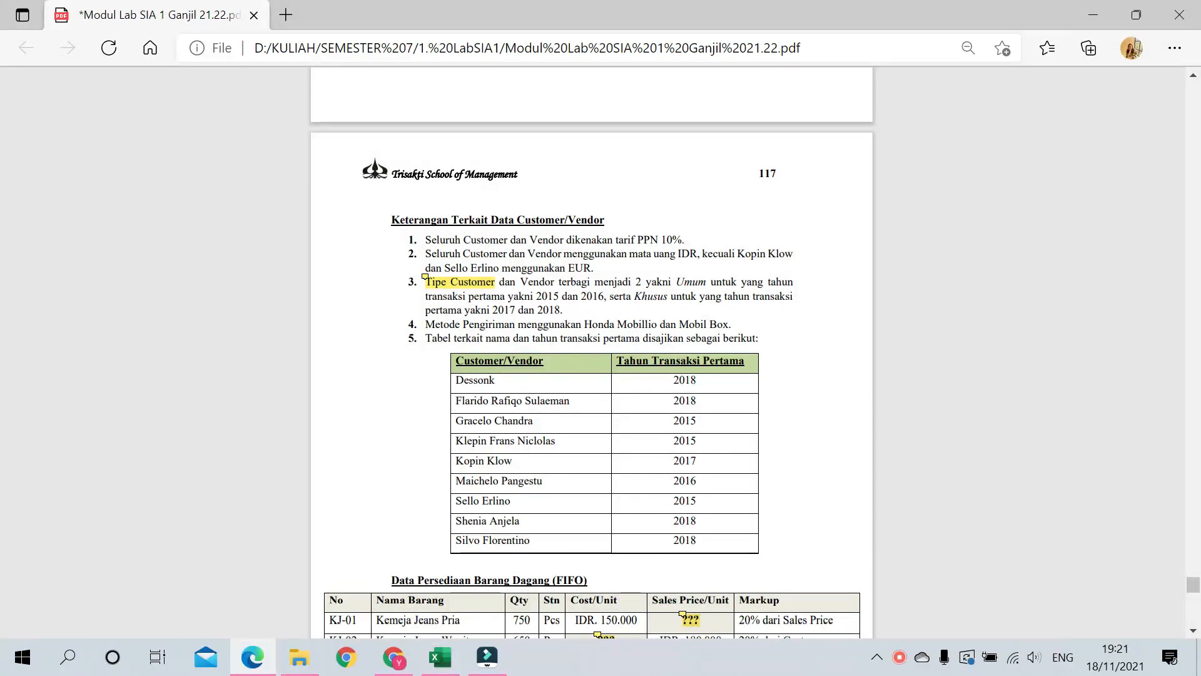
Step: Read the Tipe Customer comment, then check each ??? marker in page 116's Tipe column
mouse_move(447, 281)
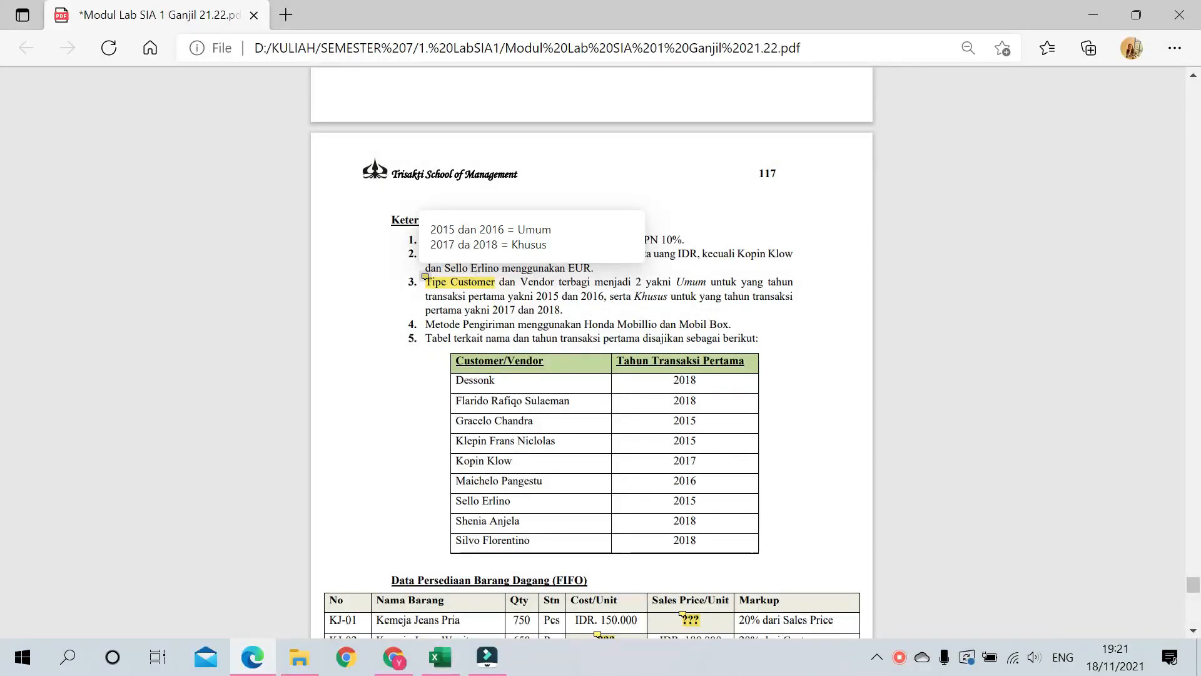
scroll(624, 456, up, 7)
scroll(629, 450, down, 9)
scroll(654, 380, up, 2)
scroll(654, 379, up, 14)
scroll(654, 380, down, 2)
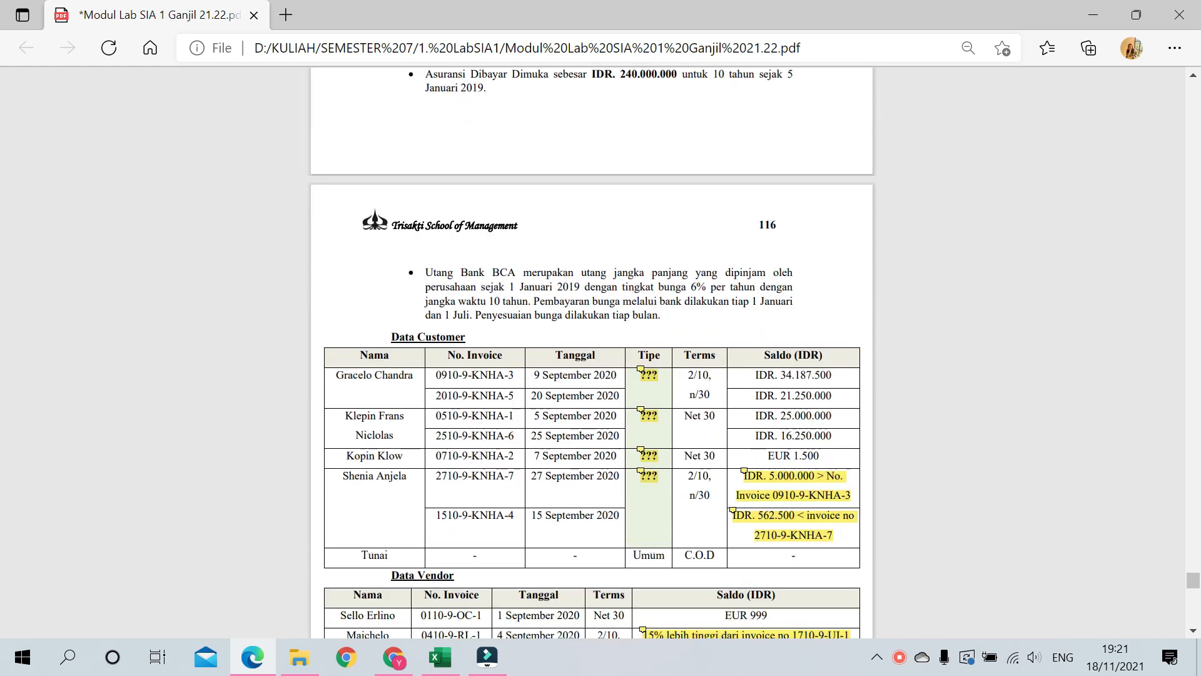
mouse_move(646, 414)
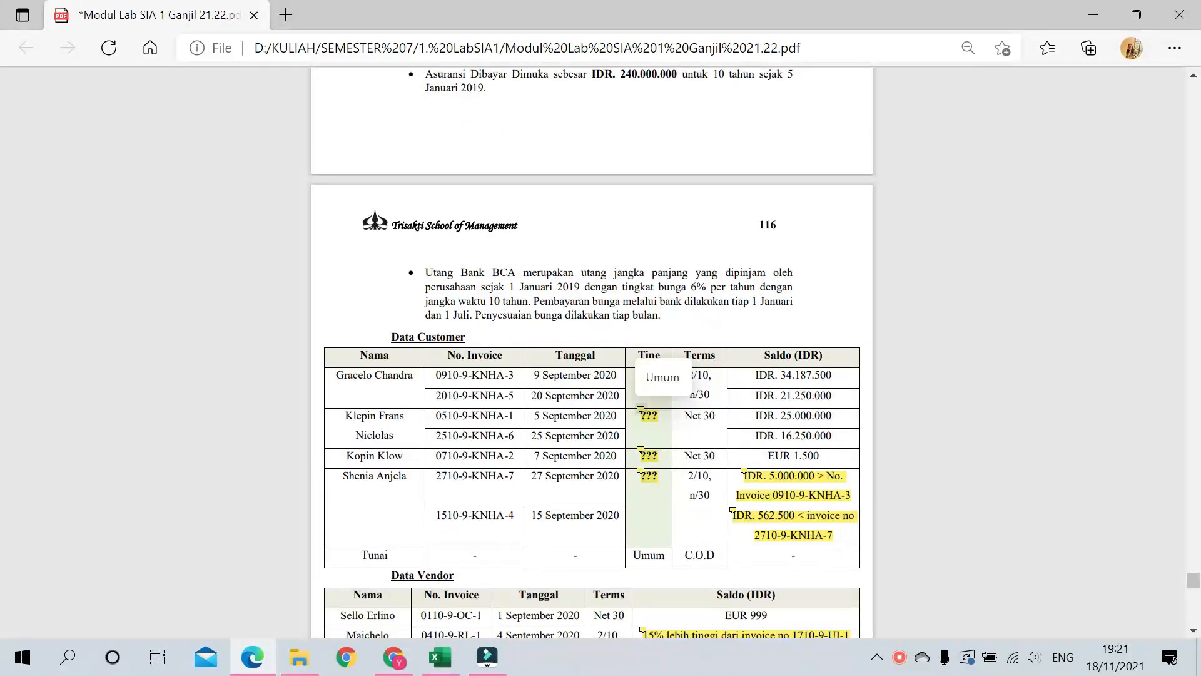
mouse_move(645, 454)
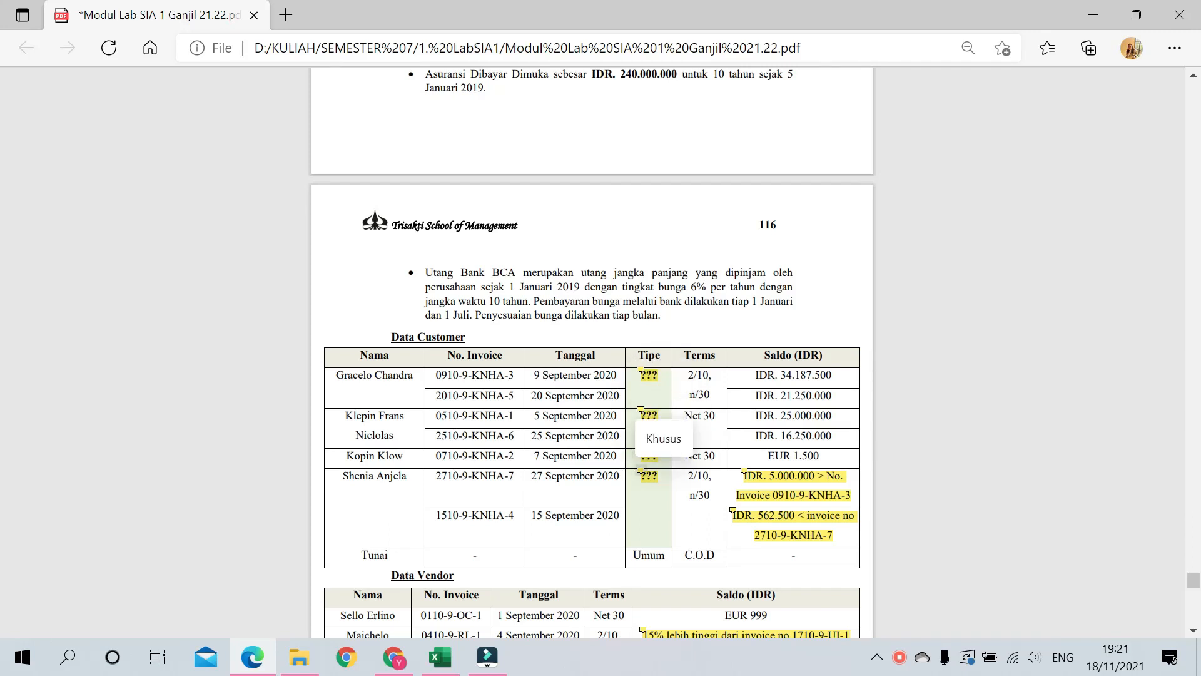
scroll(635, 463, down, 3)
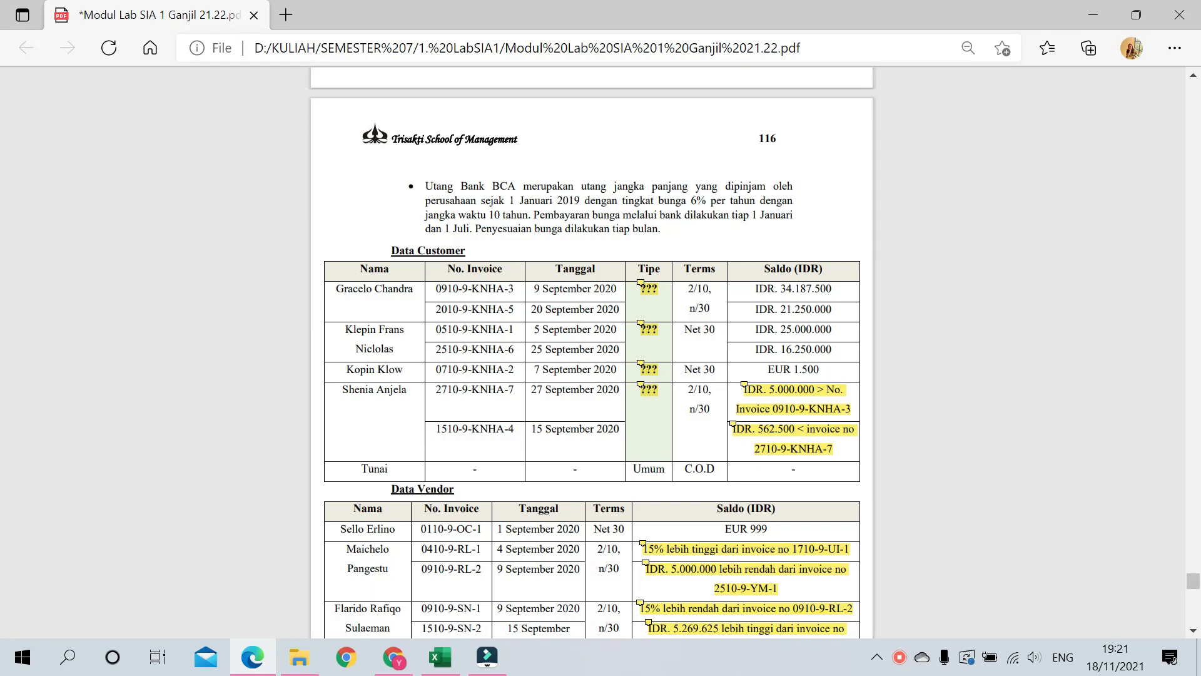
Step: Read the comment calculating the 39.187.500 balance and its referenced invoice numbers
drag(754, 288, 820, 288)
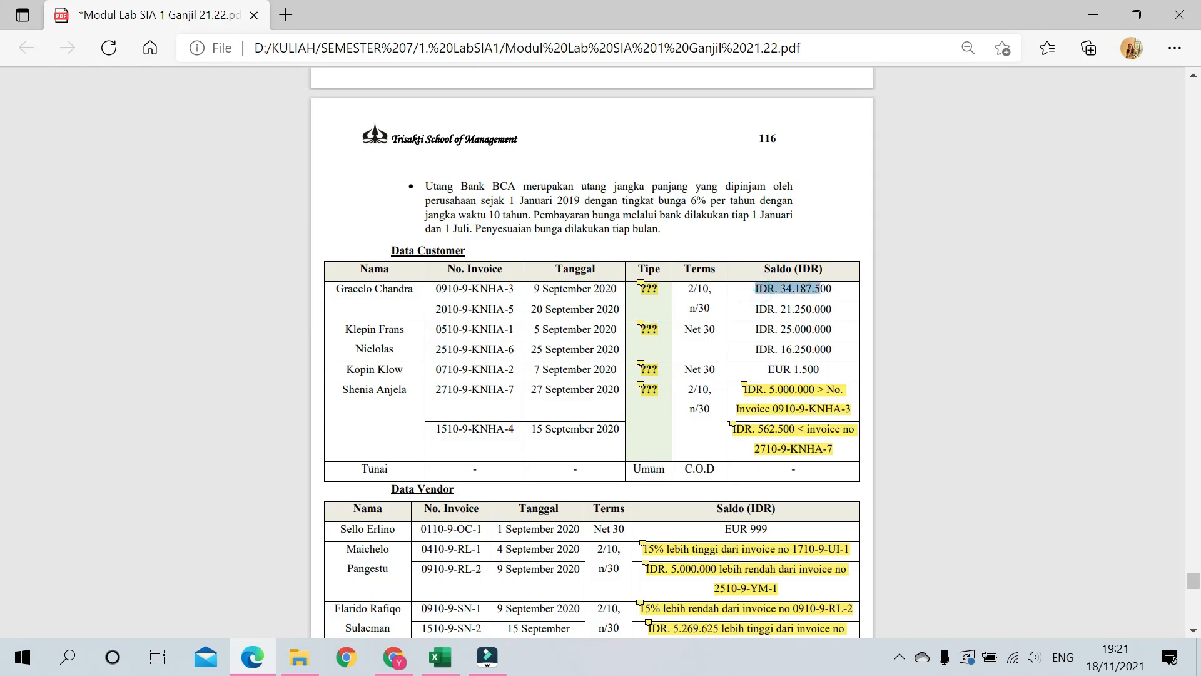
click(783, 367)
click(745, 384)
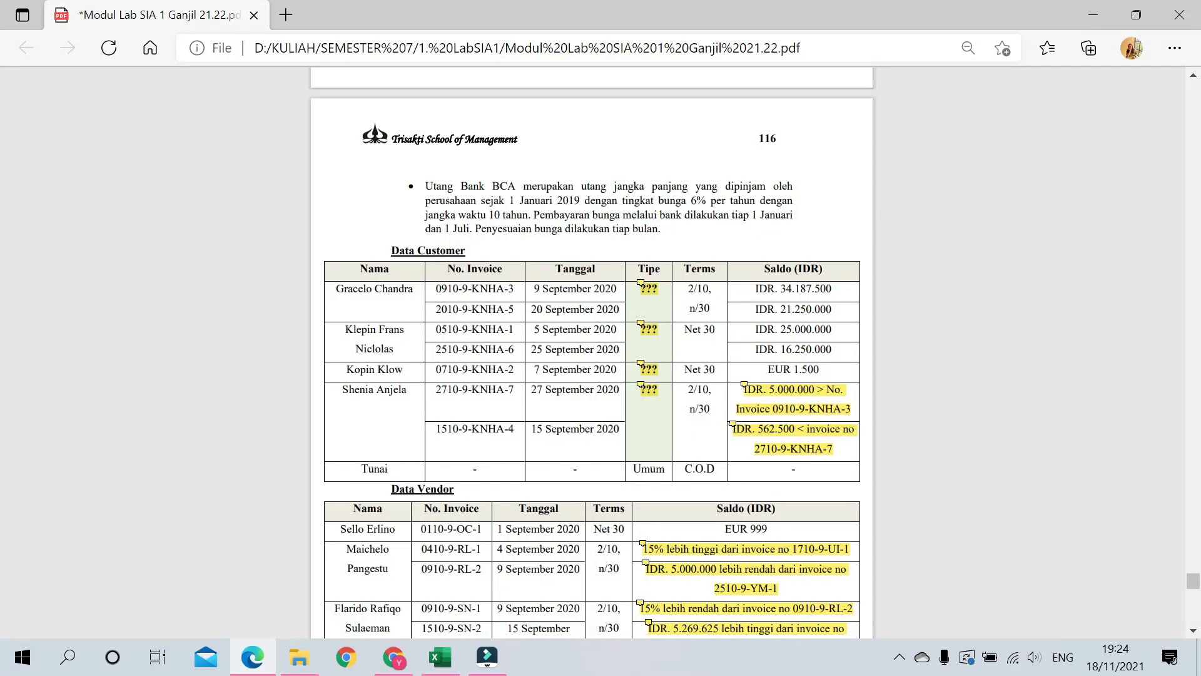
drag(515, 429, 504, 430)
click(572, 401)
drag(514, 390, 447, 391)
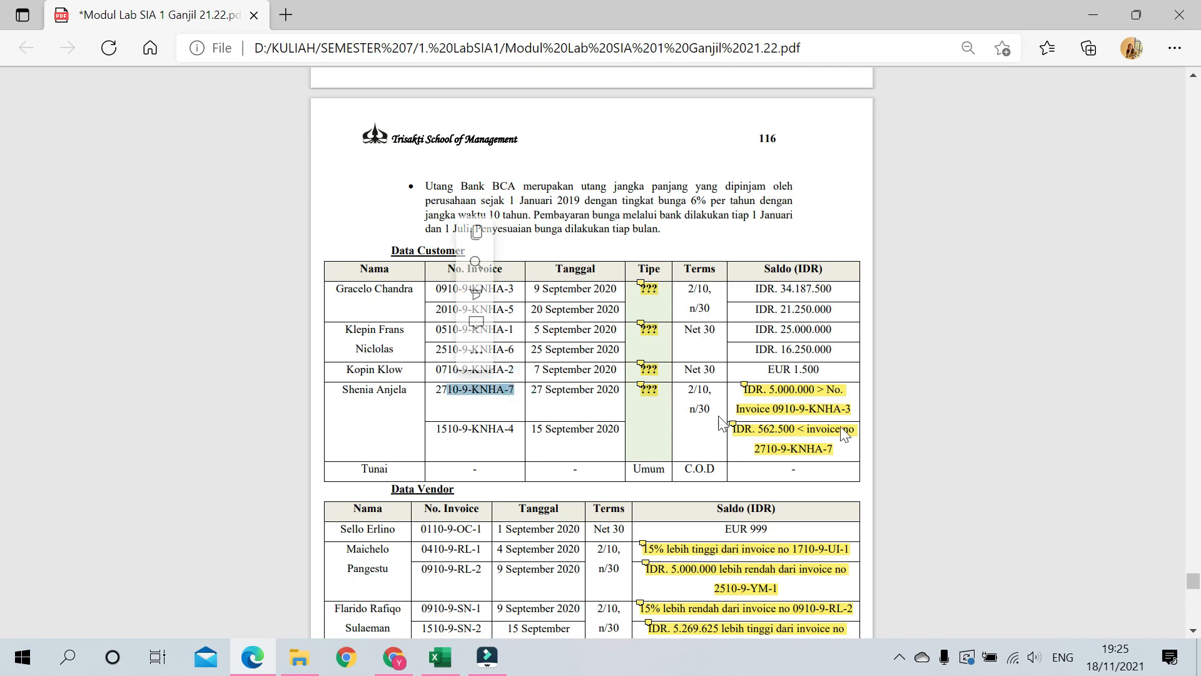
Step: Read the 562.500 balance comment, close it, and scroll to the Data Vendor table
click(765, 443)
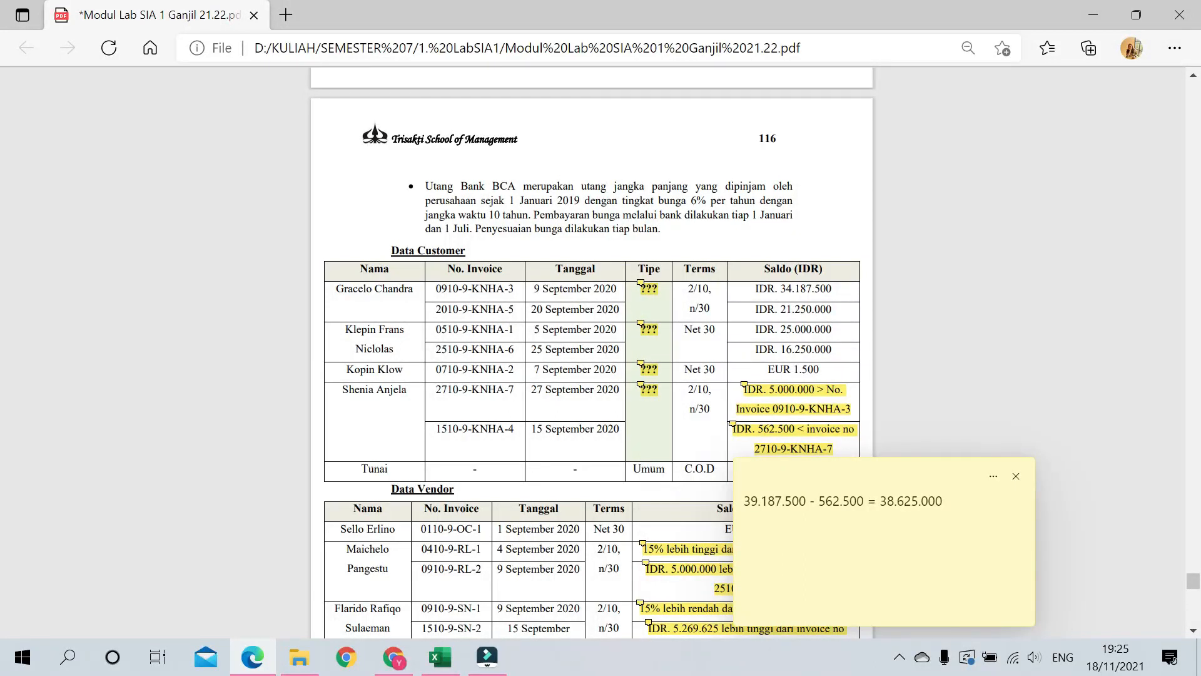
click(1016, 476)
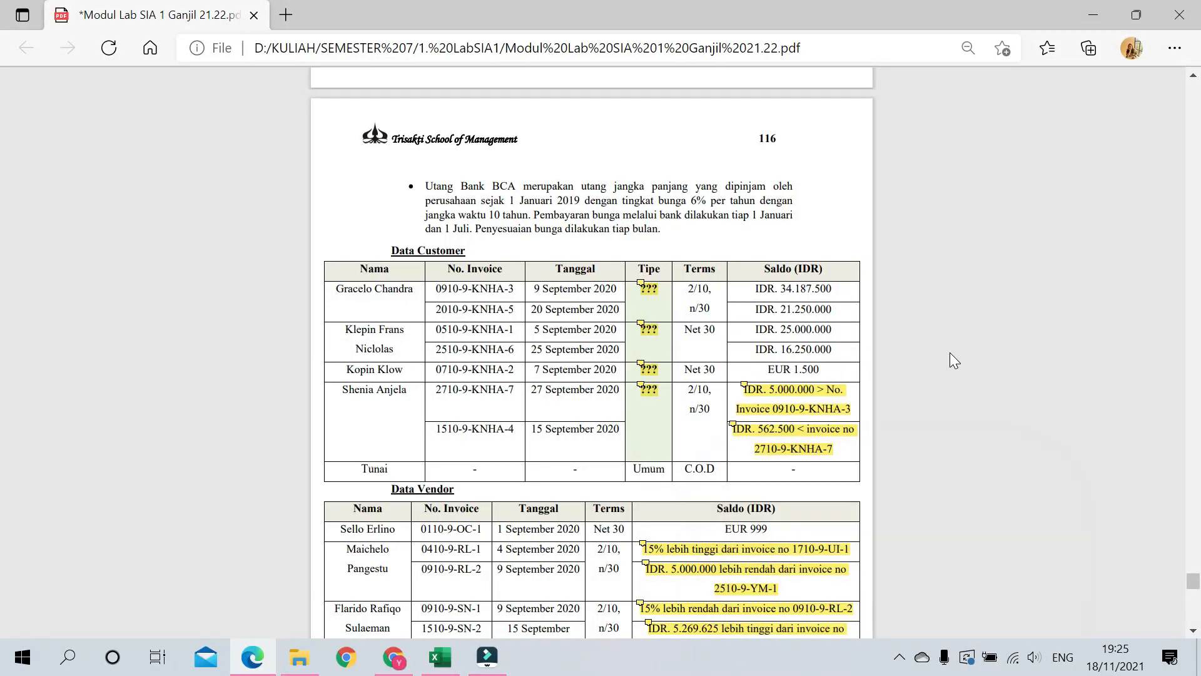
scroll(950, 351, down, 3)
scroll(936, 272, down, 1)
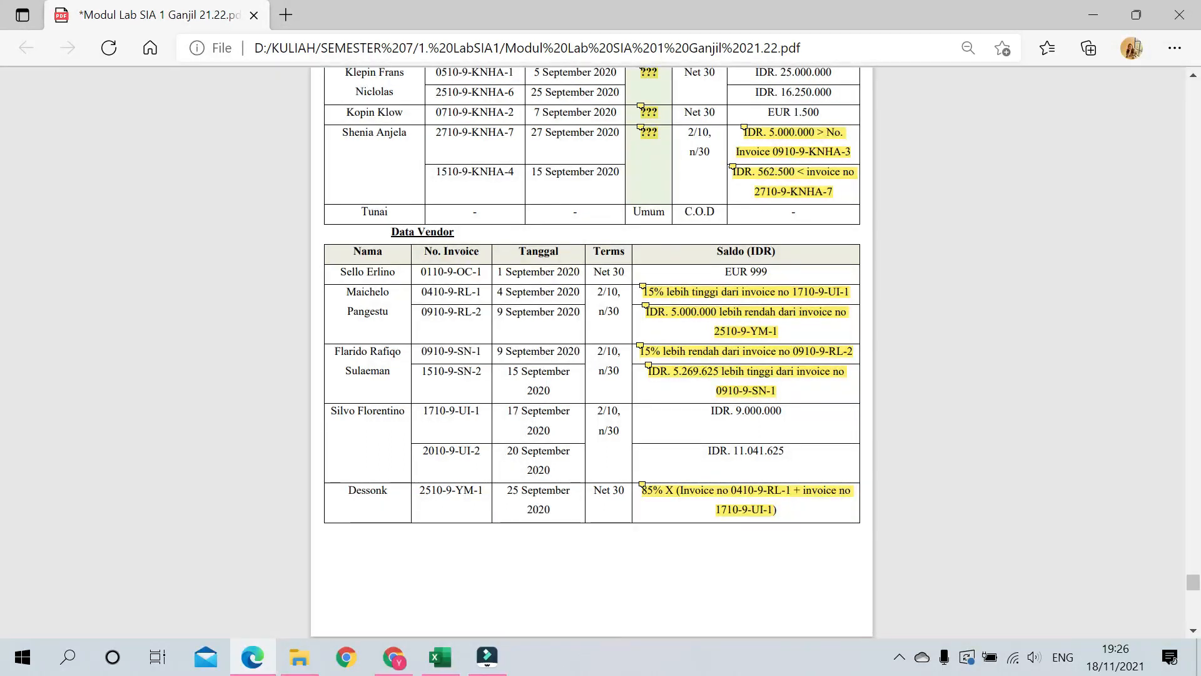
Step: Read the note on the 15%-higher 10.350.000 vendor balance, then close it
click(642, 286)
mouse_move(768, 326)
mouse_down()
mouse_move(973, 285)
mouse_move(1005, 291)
mouse_up()
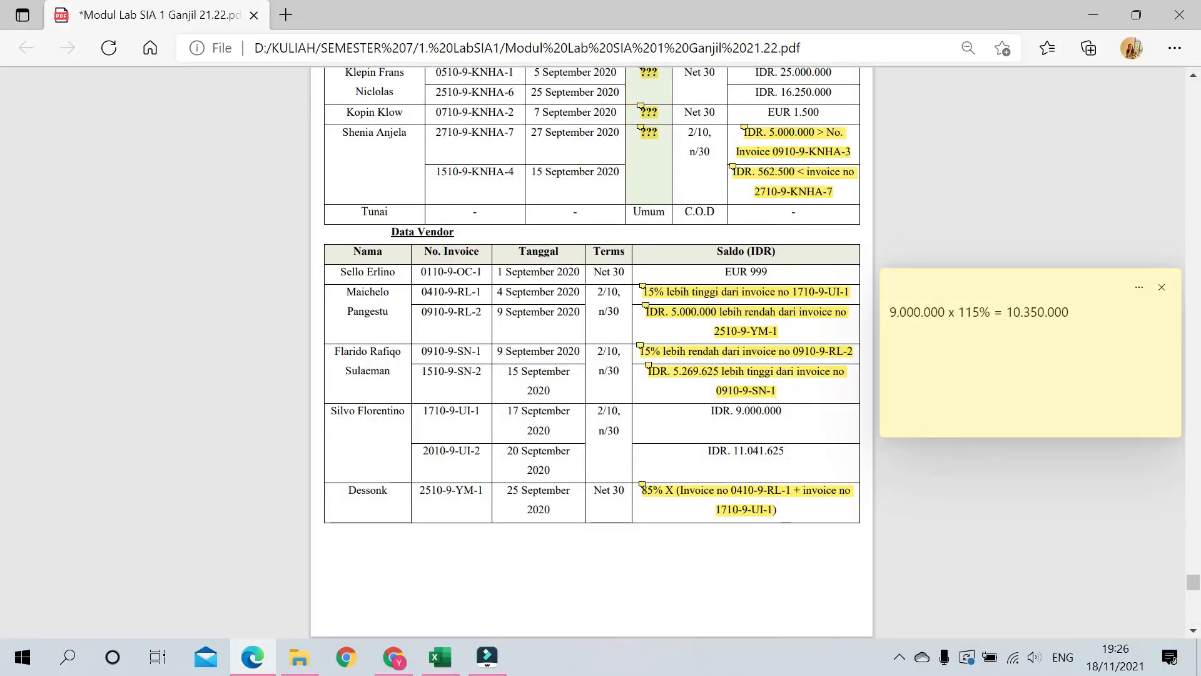
click(1162, 288)
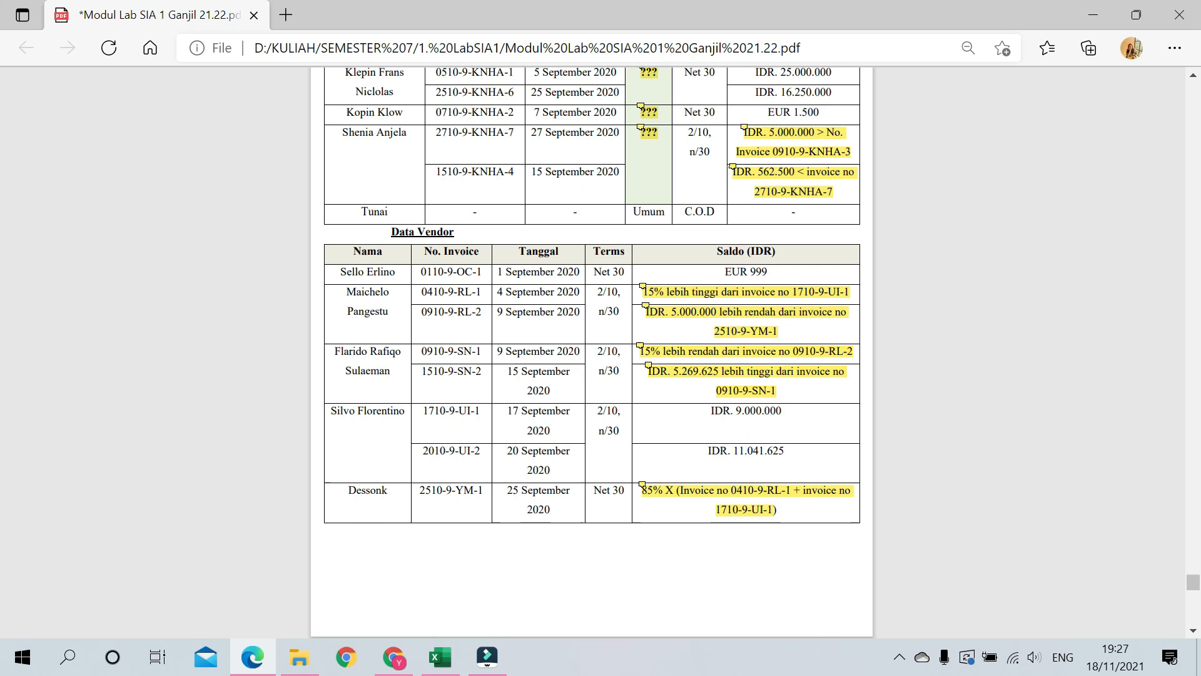
Step: Open the last vendor's Saldo note and move it beside the Data Vendor table
mouse_move(643, 287)
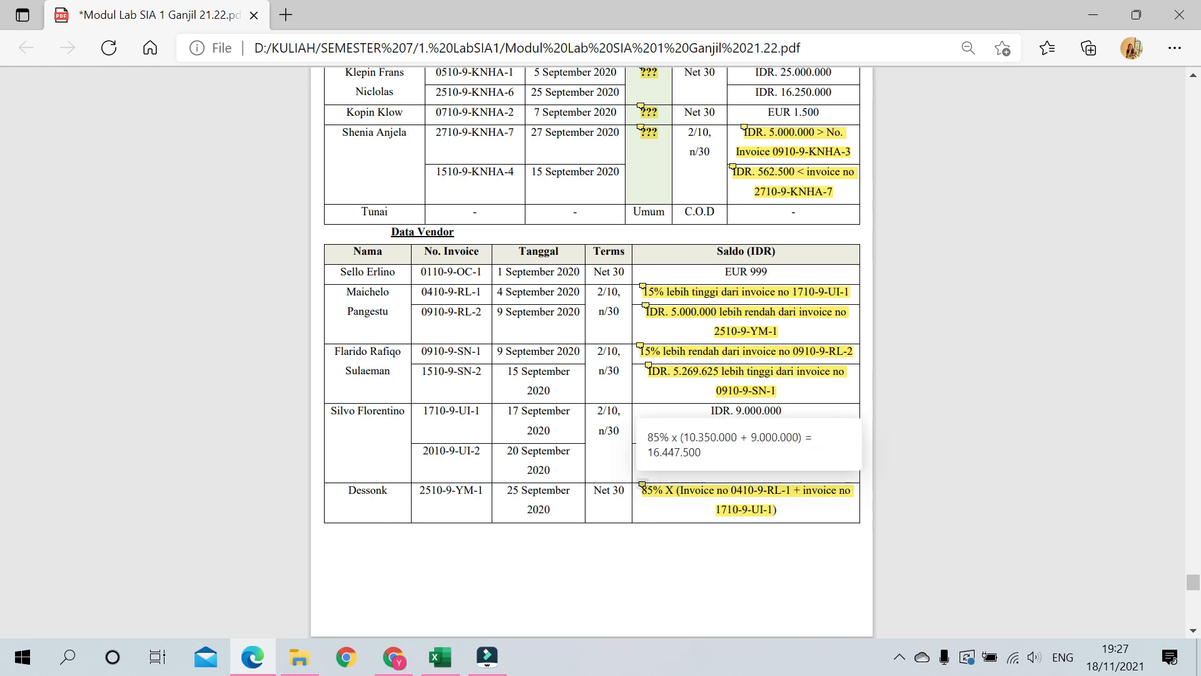
click(642, 485)
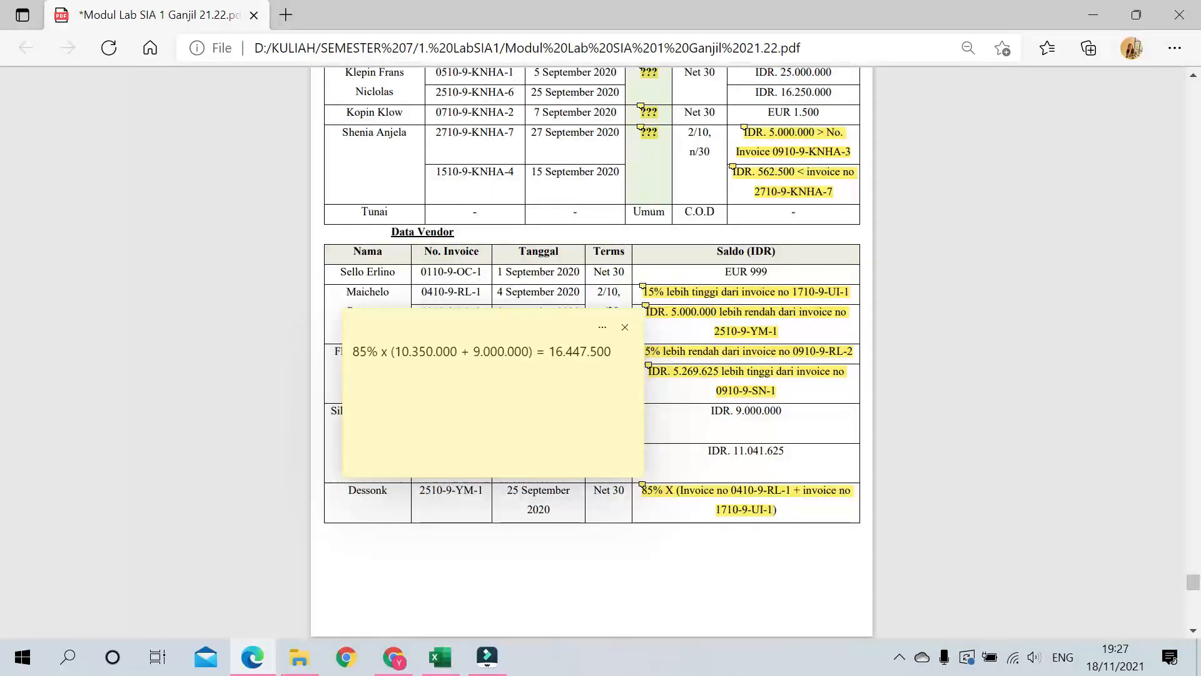
drag(501, 329, 1028, 442)
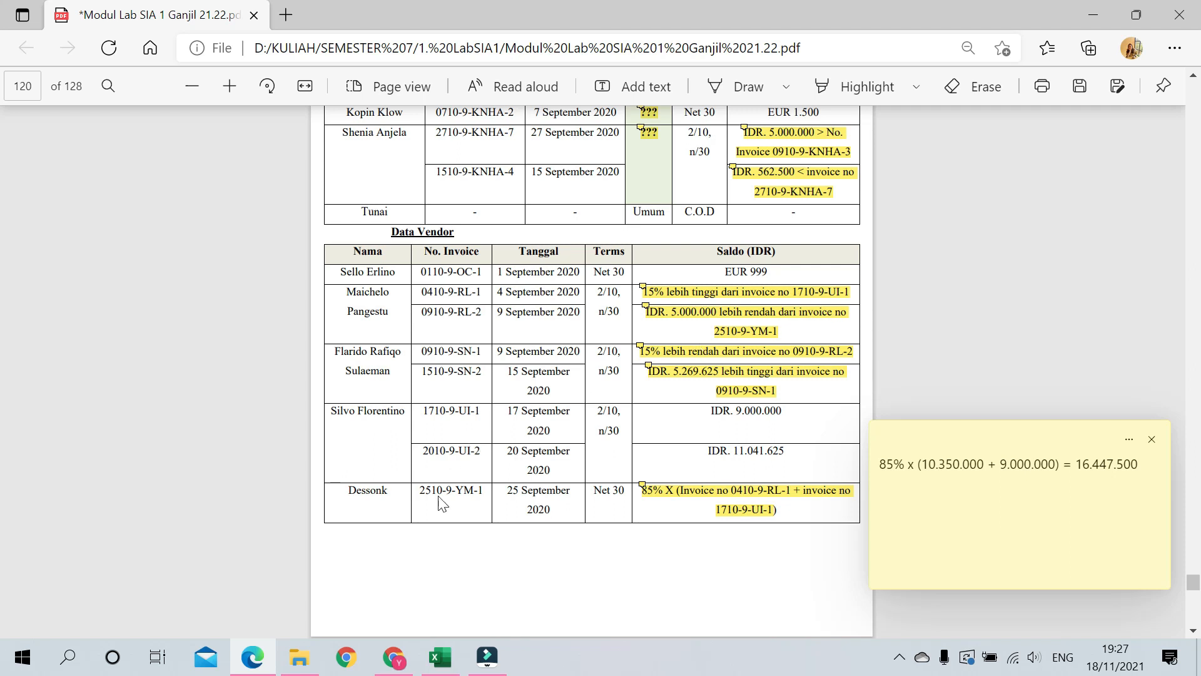
Step: Close the 16.447.500 note, then read and close the 16.447.500 − 5.000.000 = 11.447.500 note
drag(1152, 464, 1076, 465)
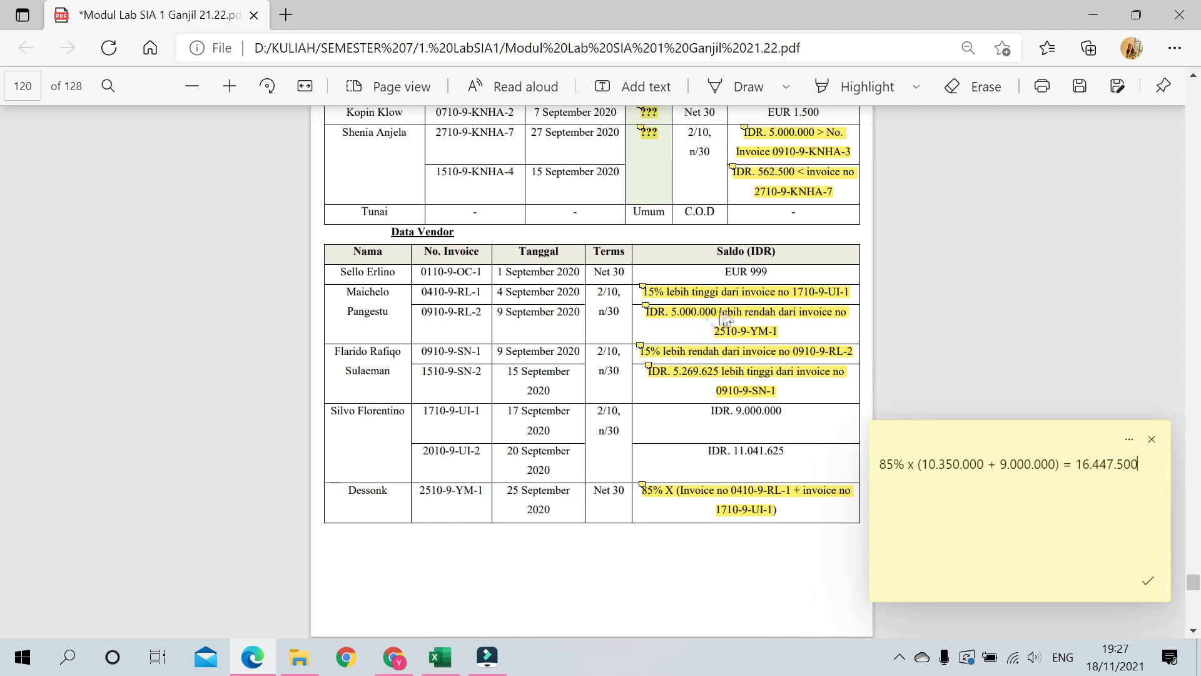
click(1154, 441)
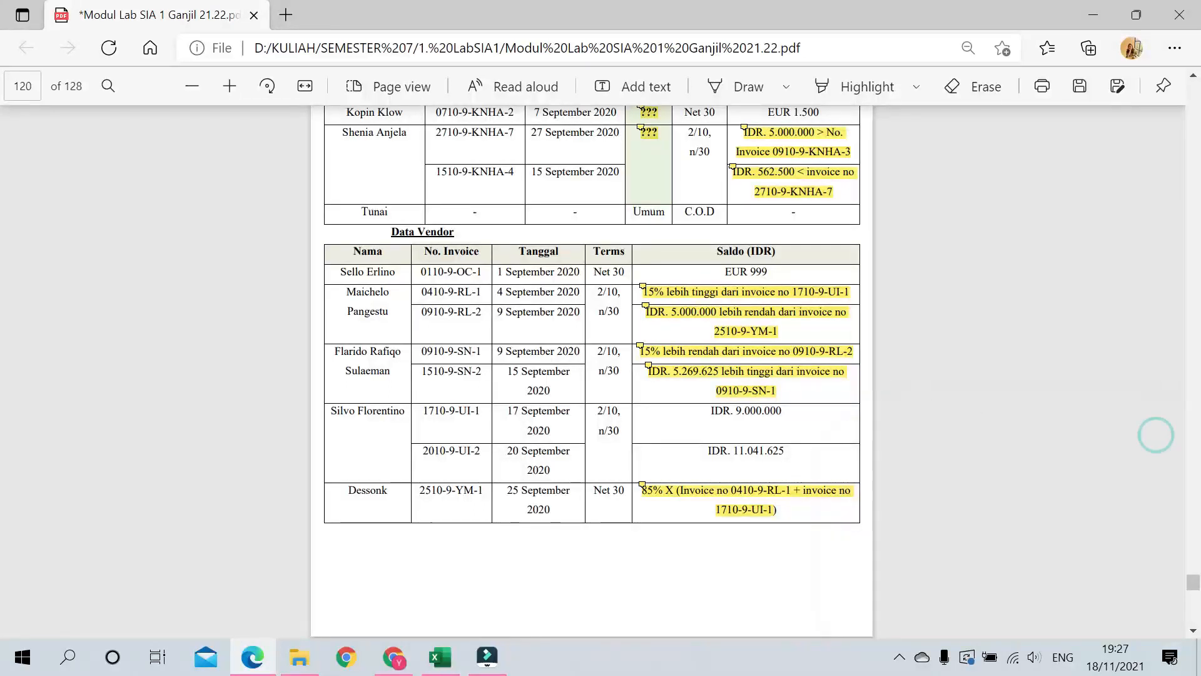
click(648, 308)
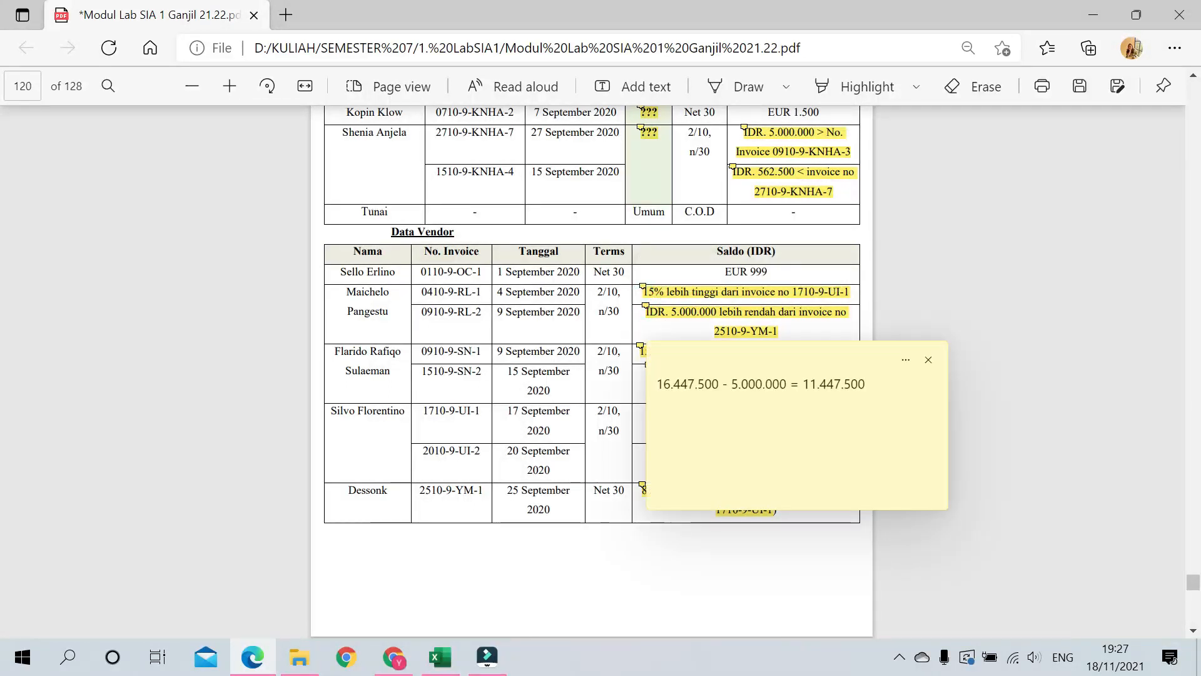
drag(786, 357, 1010, 271)
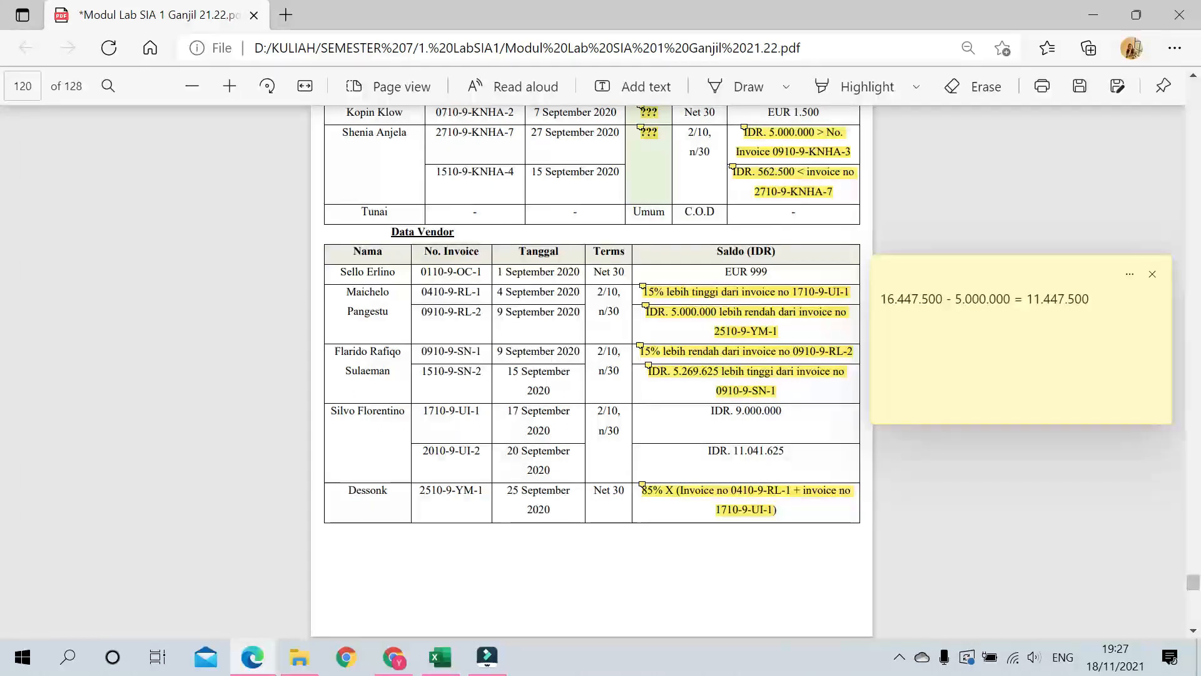
click(1157, 276)
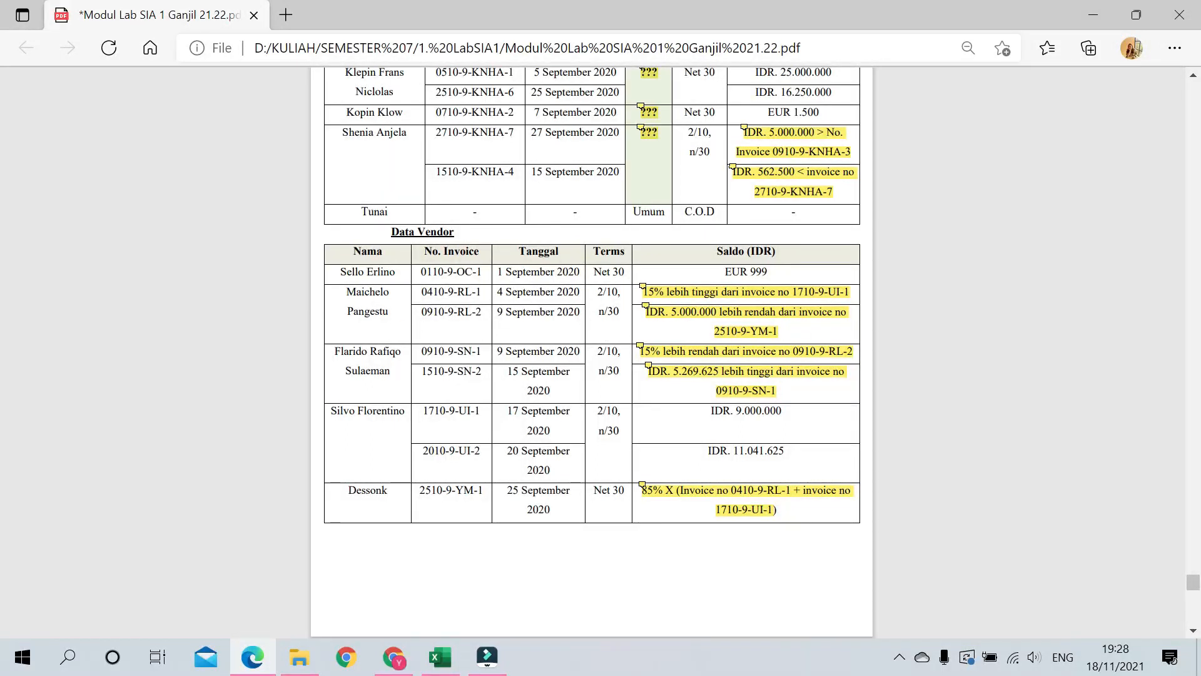
click(644, 307)
drag(734, 362, 880, 429)
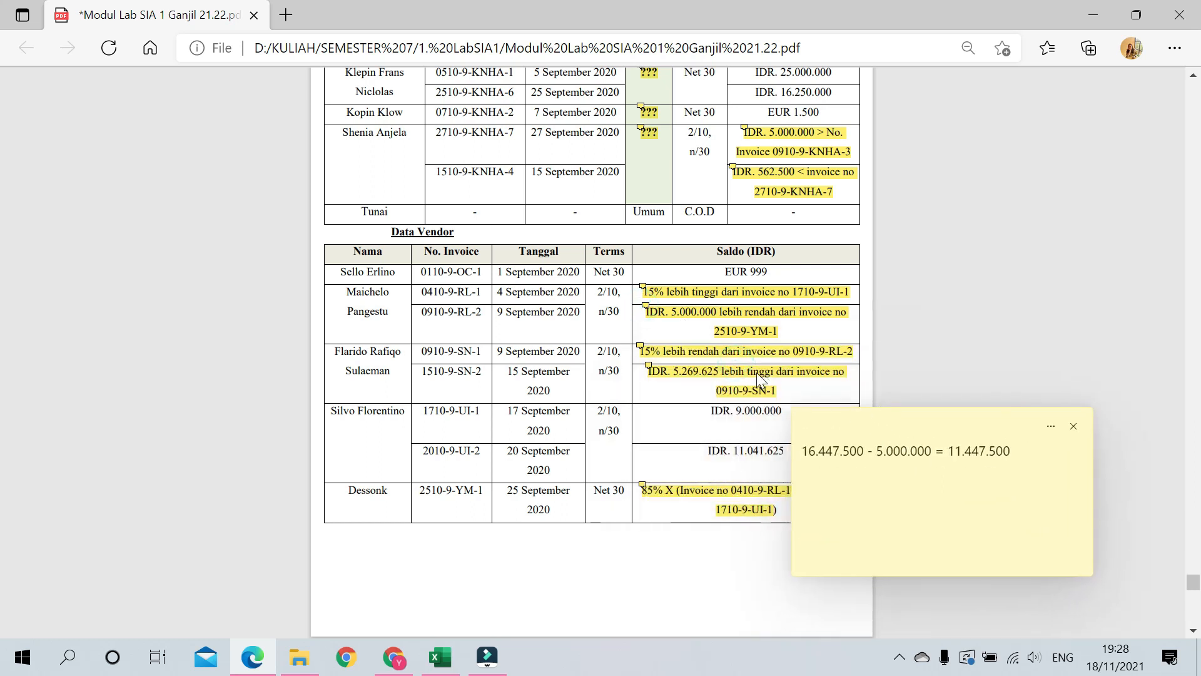
click(1074, 426)
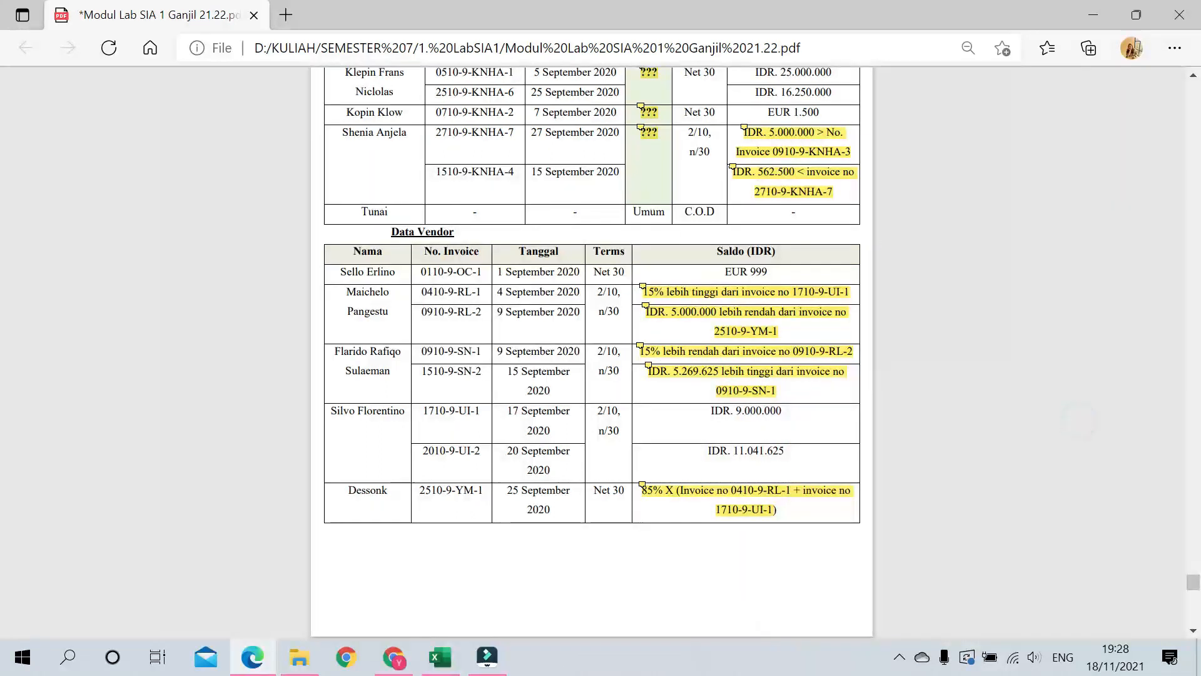
click(644, 306)
drag(883, 385, 803, 384)
click(929, 360)
mouse_move(643, 289)
click(640, 346)
drag(775, 391, 874, 384)
drag(954, 411, 883, 411)
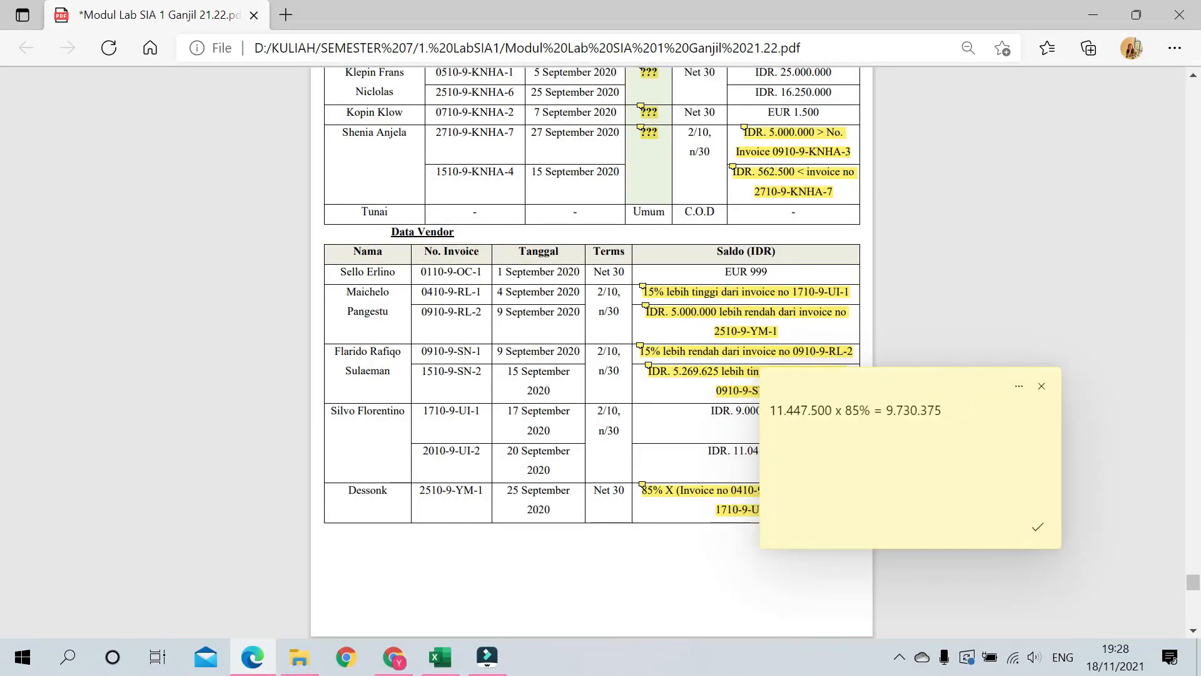
click(1038, 527)
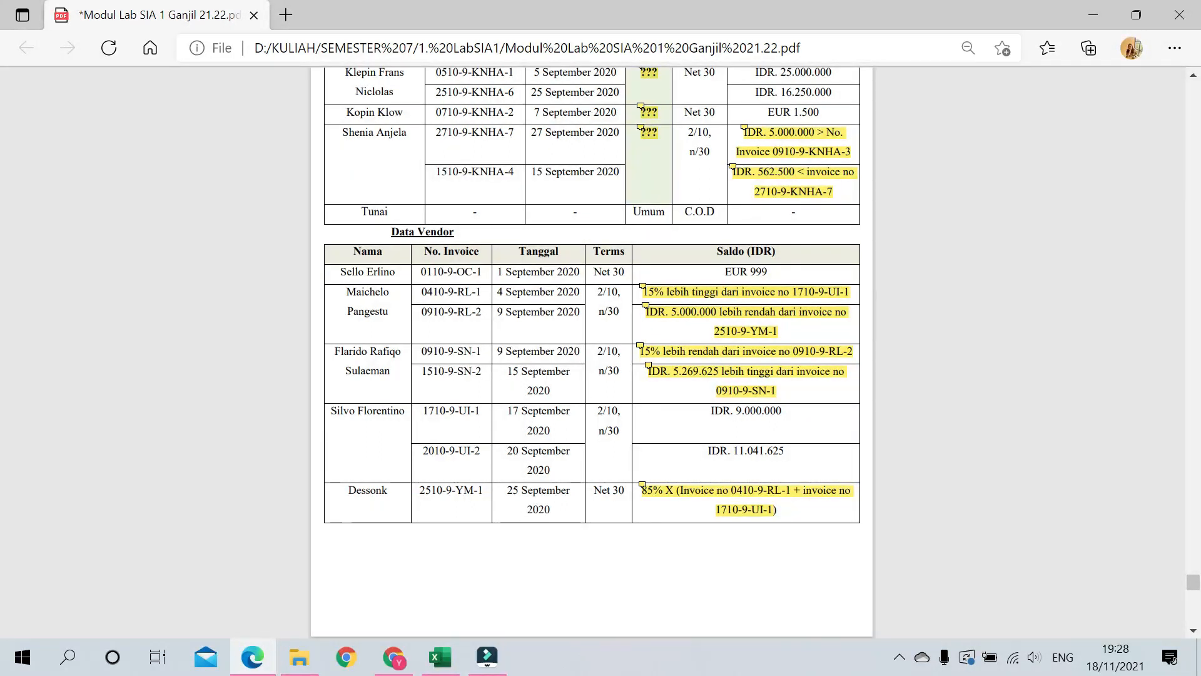
click(640, 345)
drag(831, 404, 768, 404)
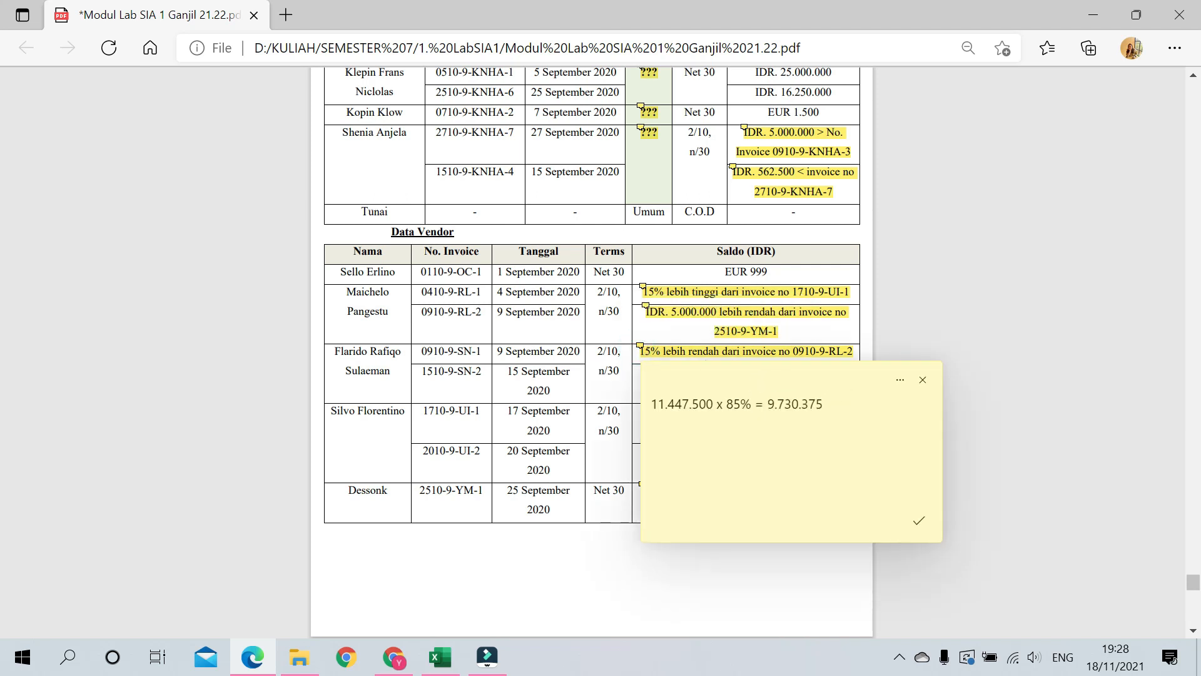
click(923, 380)
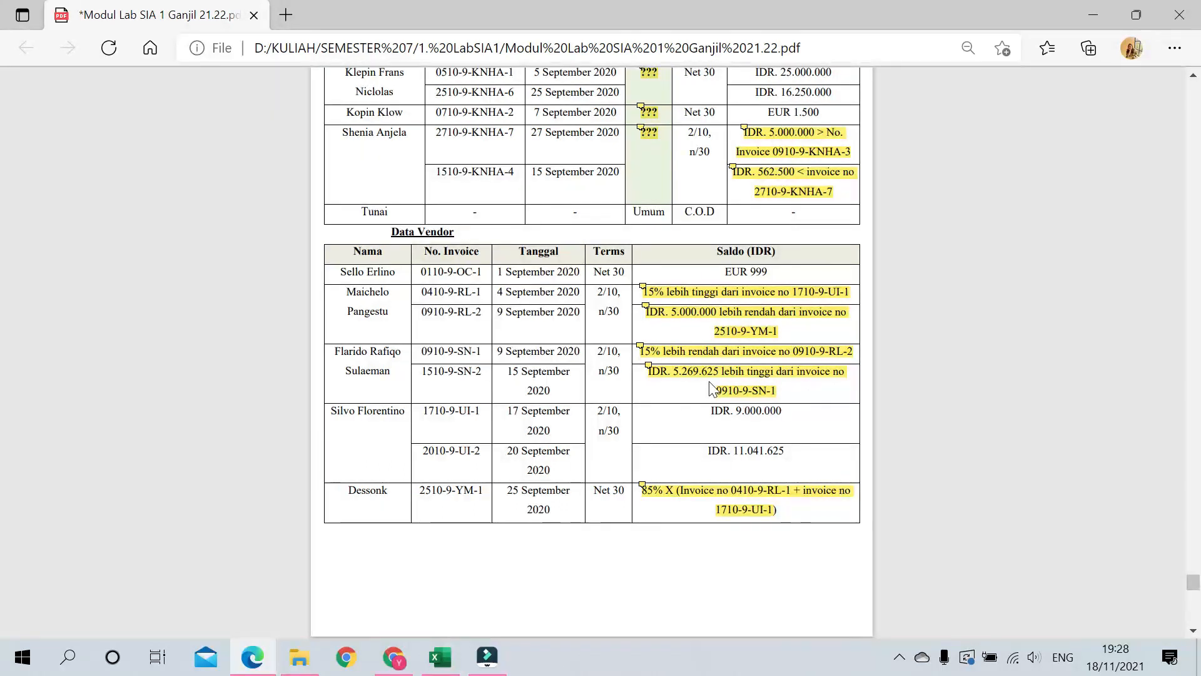
click(649, 365)
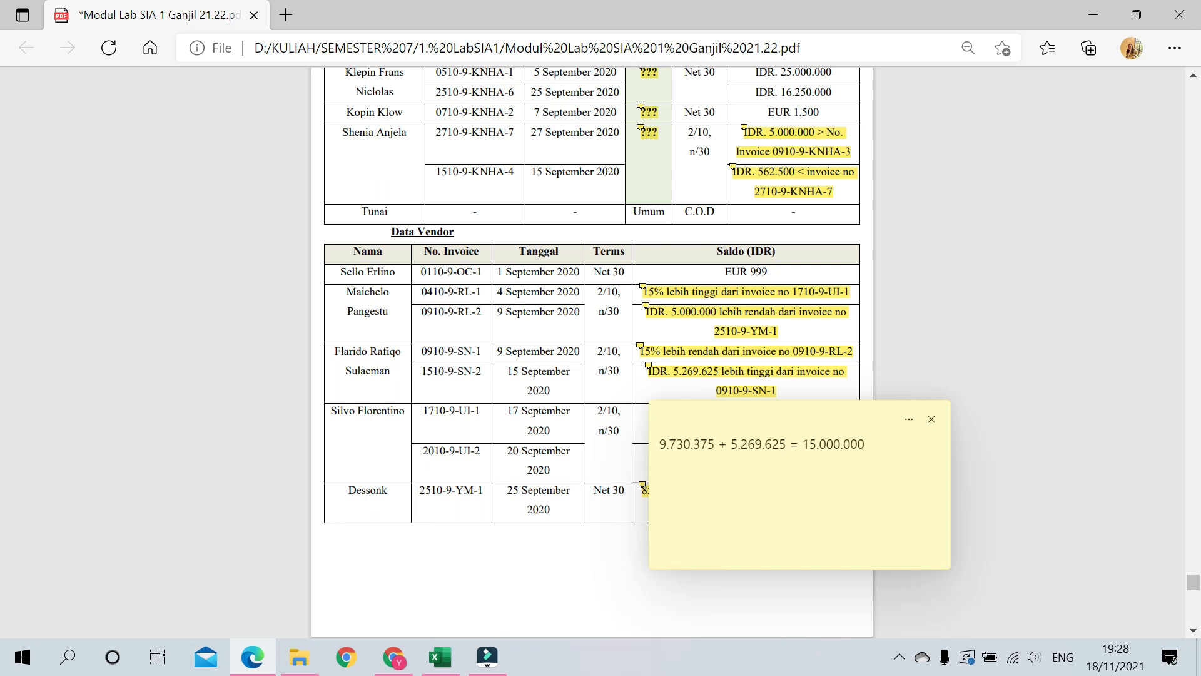
drag(871, 446, 658, 446)
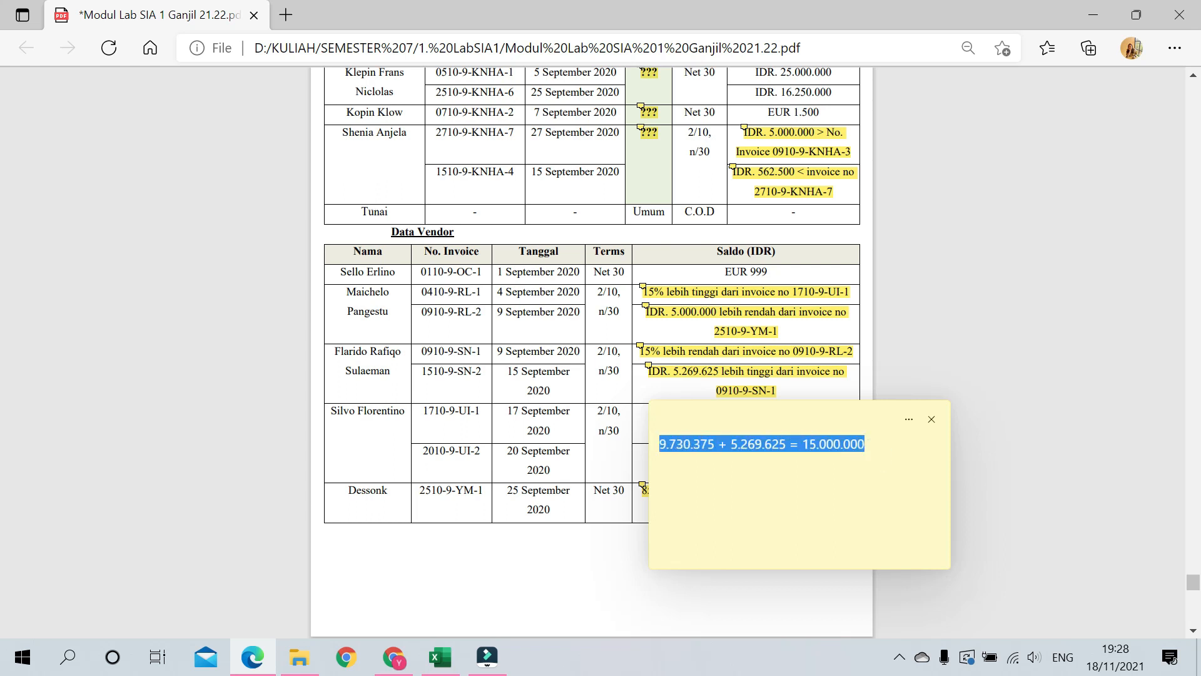
click(931, 419)
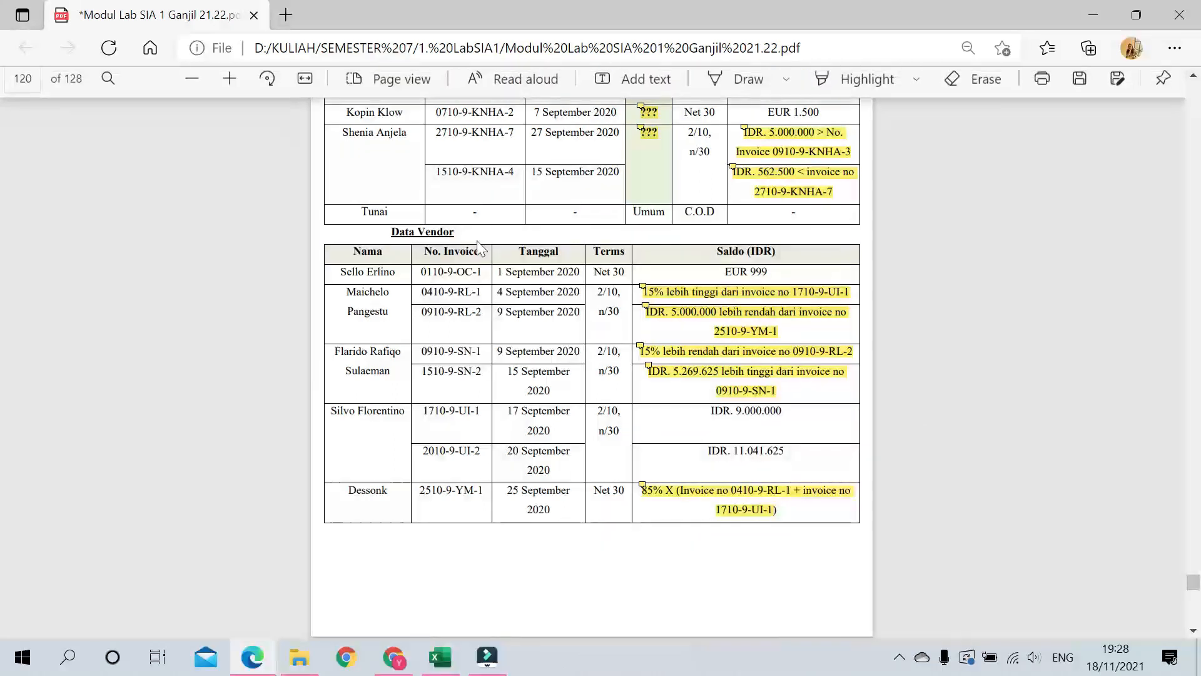
Step: Scroll past the Data Vendor table to the FIFO inventory table on the next page
scroll(581, 368, down, 3)
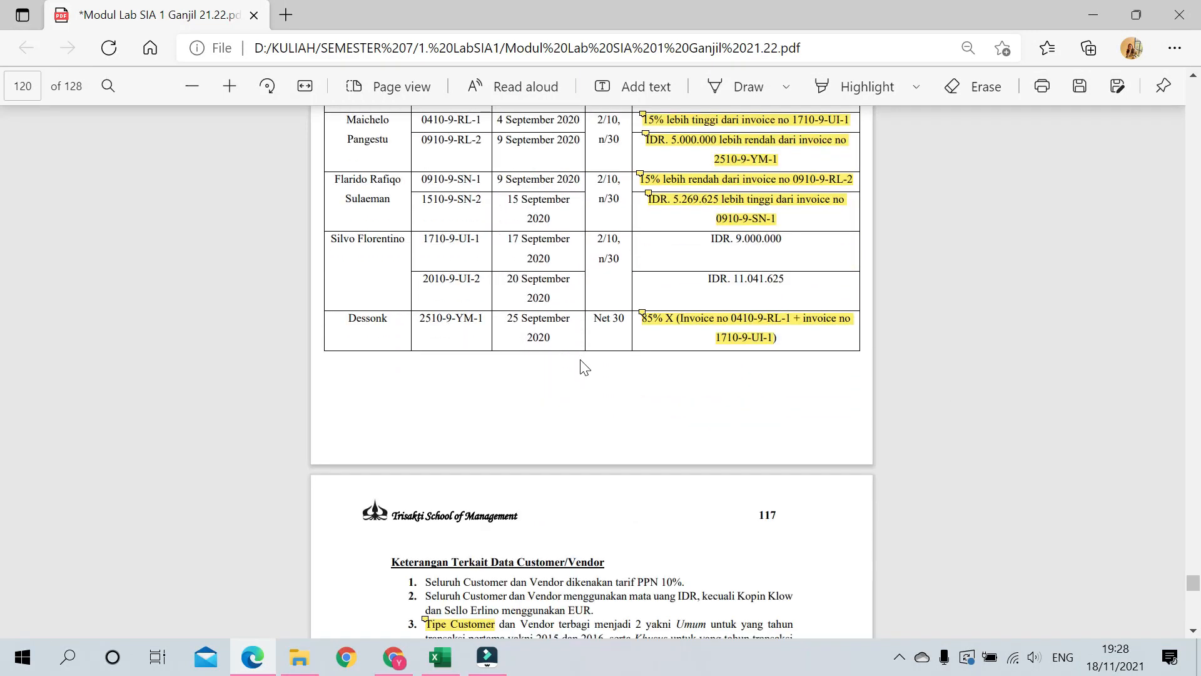
scroll(581, 368, up, 6)
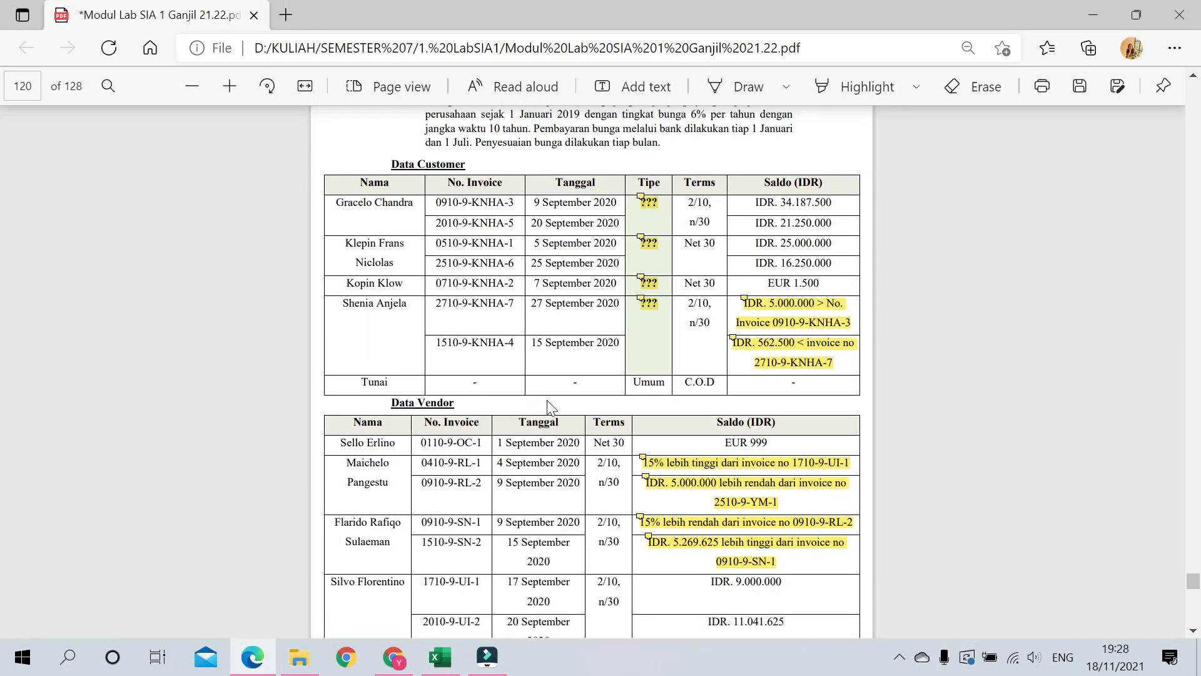
scroll(548, 407, down, 2)
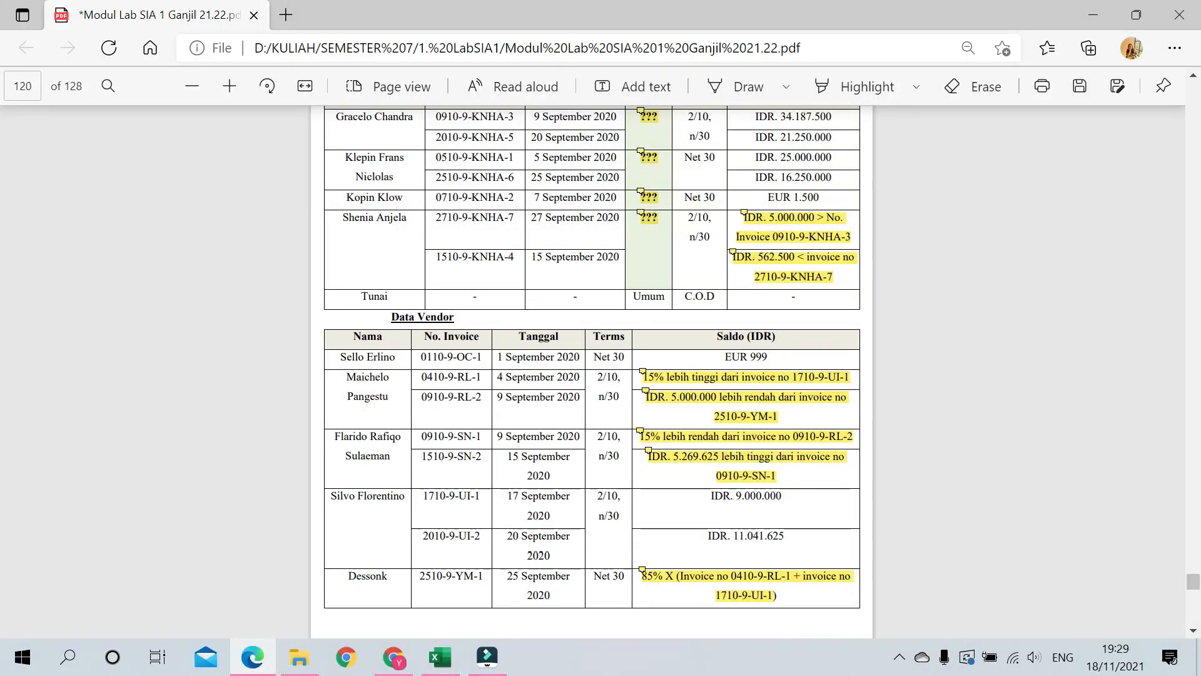
scroll(592, 372, down, 4)
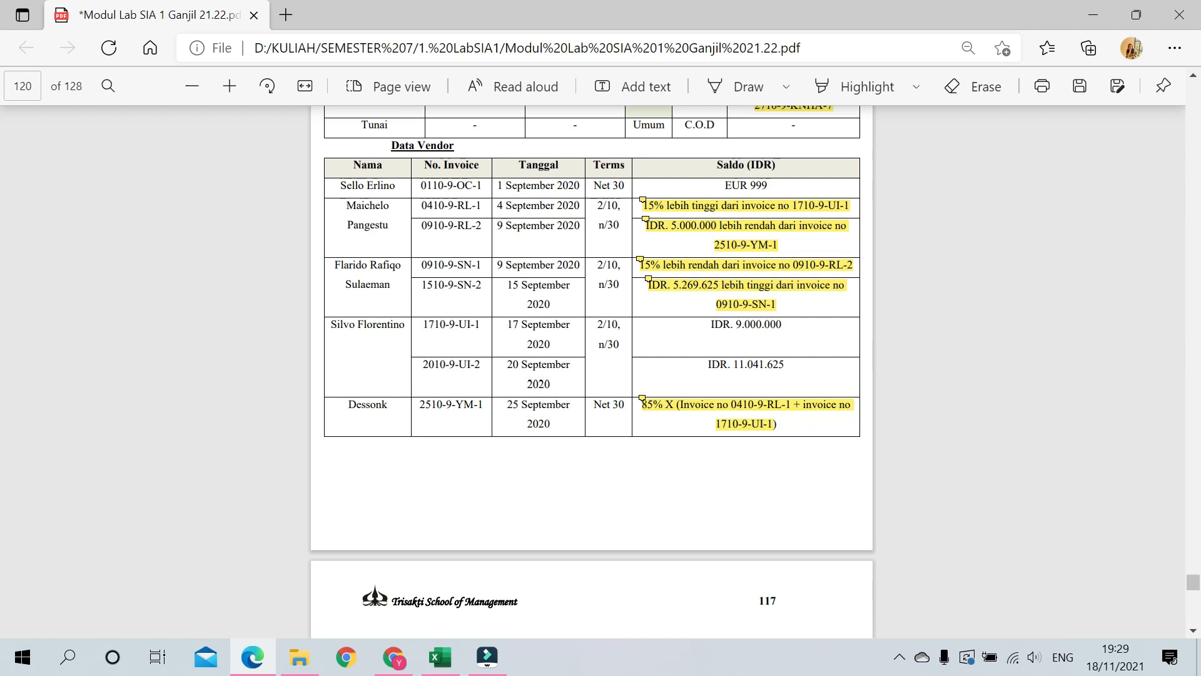
scroll(528, 384, down, 6)
scroll(591, 392, down, 7)
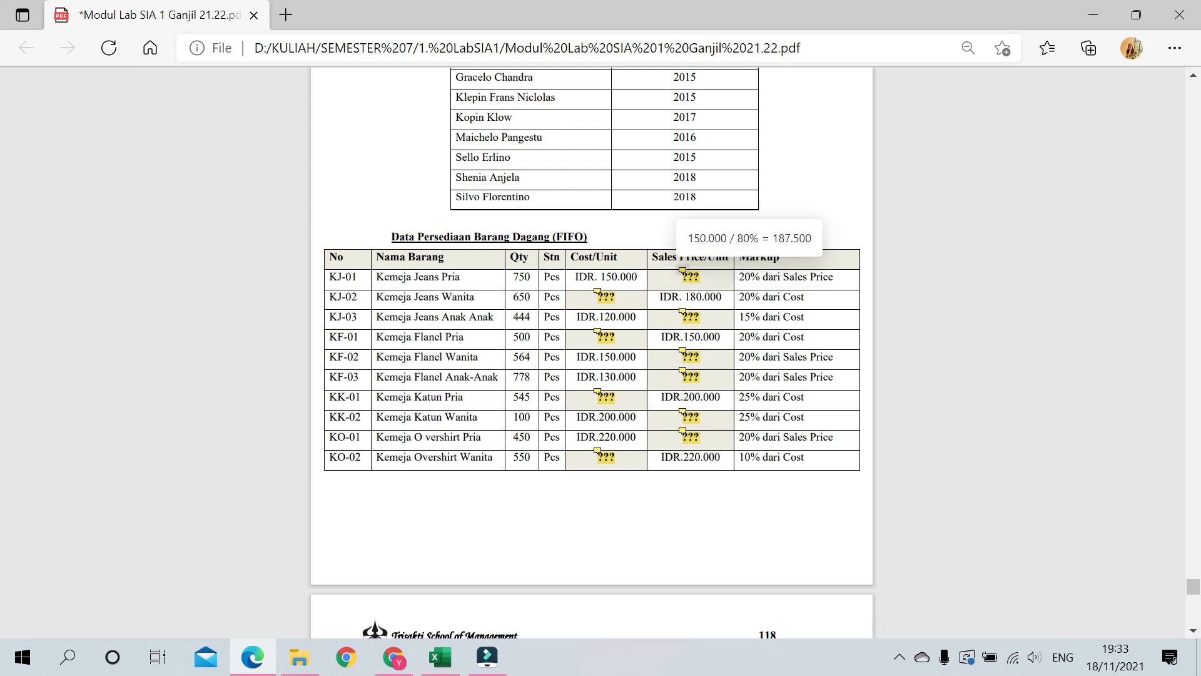
click(701, 272)
drag(732, 302, 921, 283)
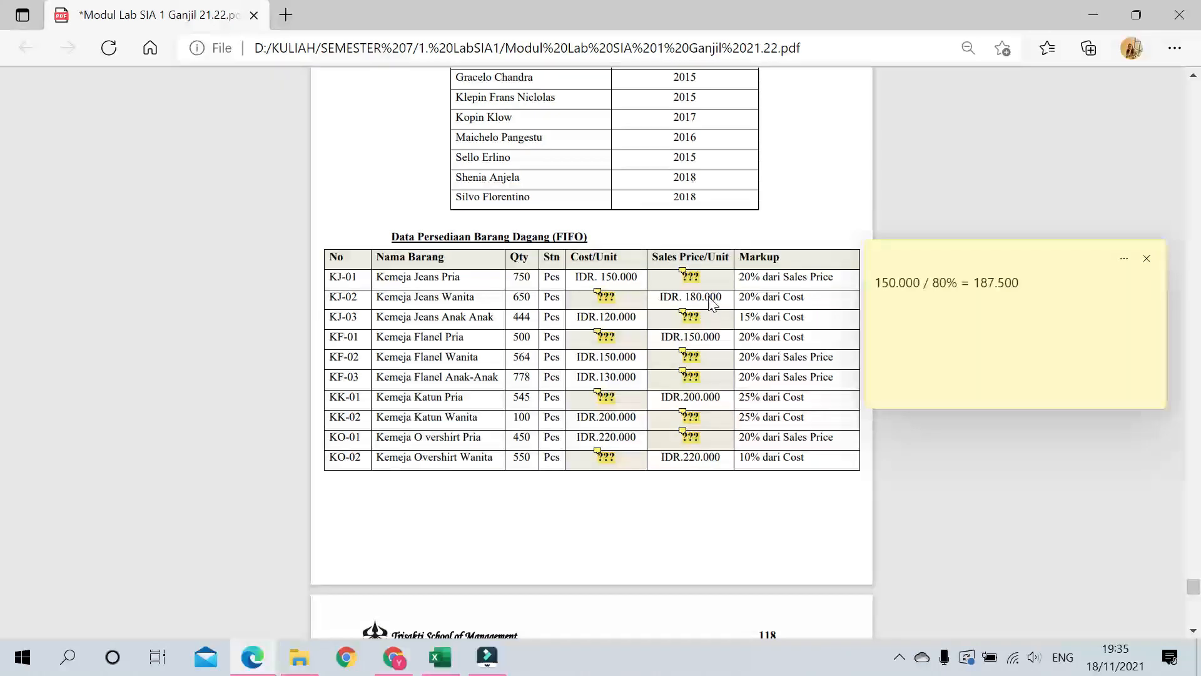
click(1146, 258)
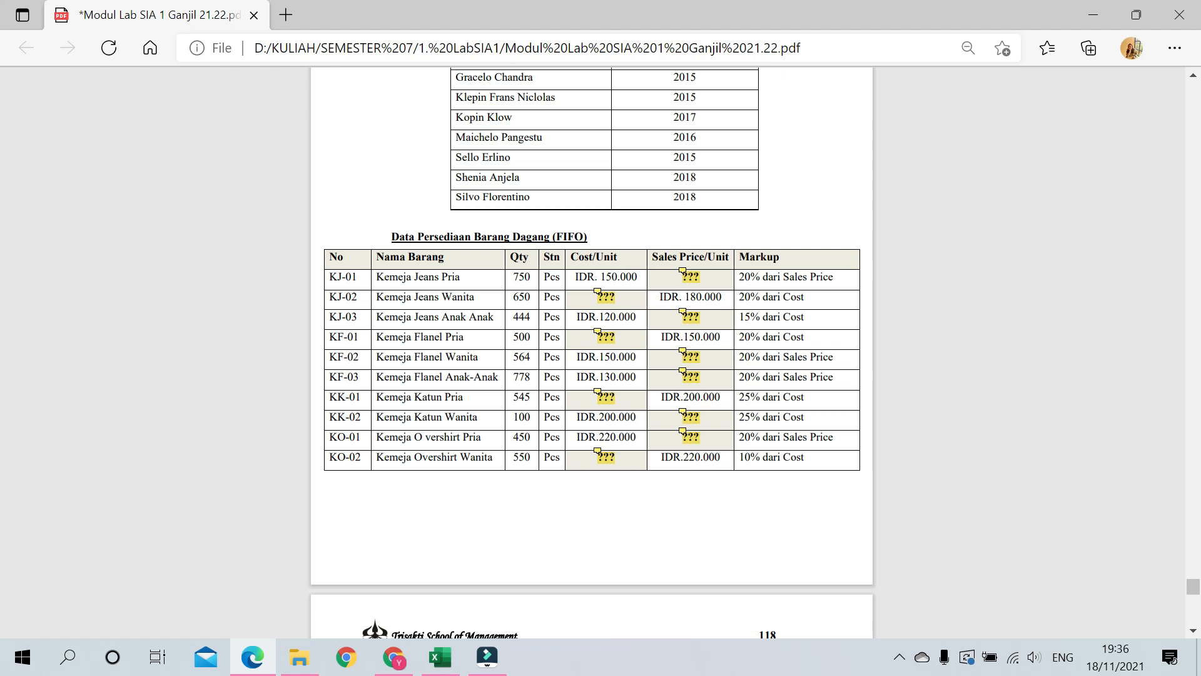
click(602, 294)
drag(631, 318, 915, 288)
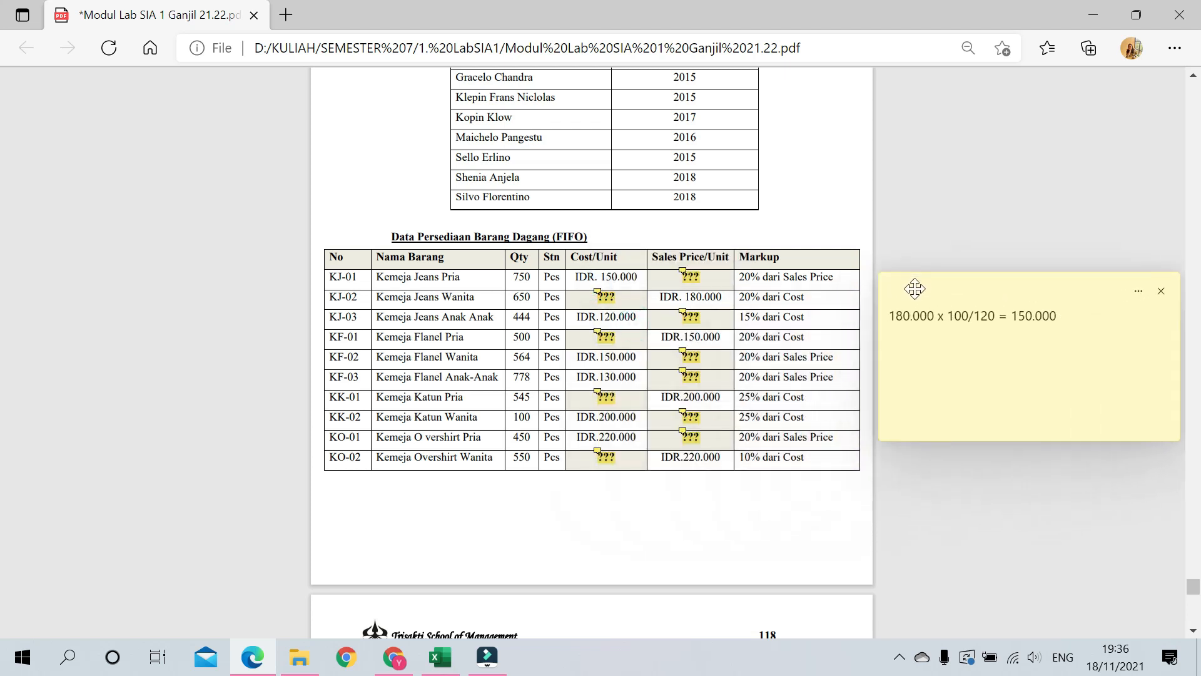
drag(1064, 315, 887, 315)
click(1051, 316)
click(881, 453)
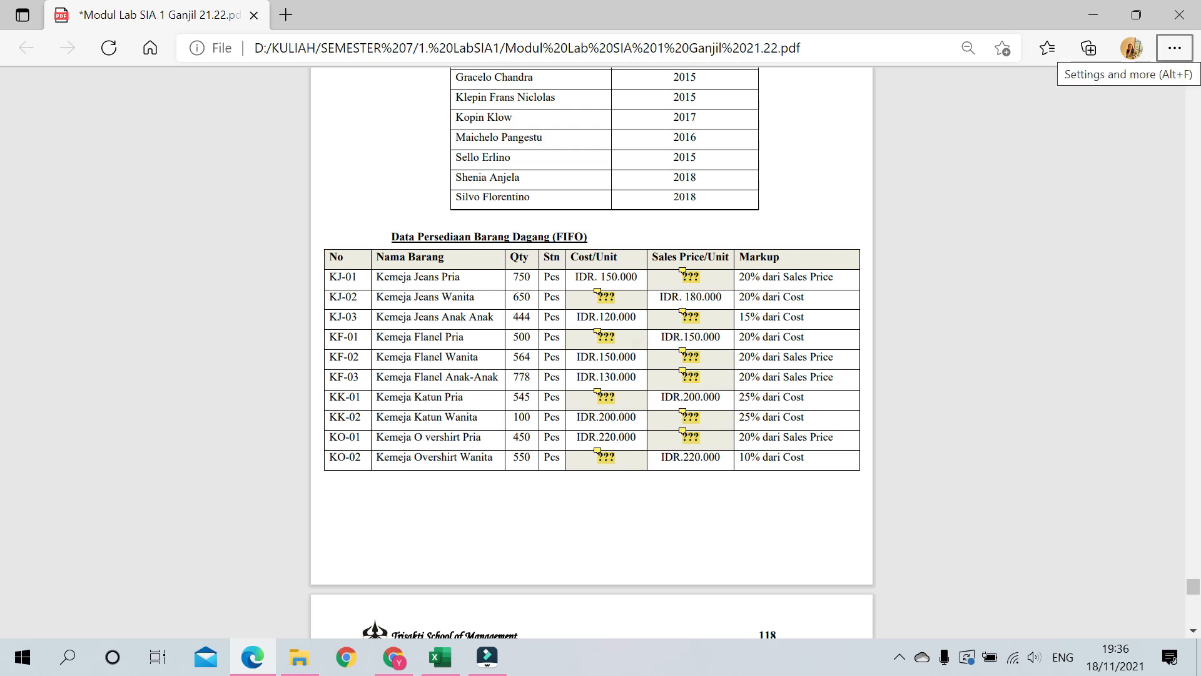
drag(763, 316, 802, 318)
click(635, 324)
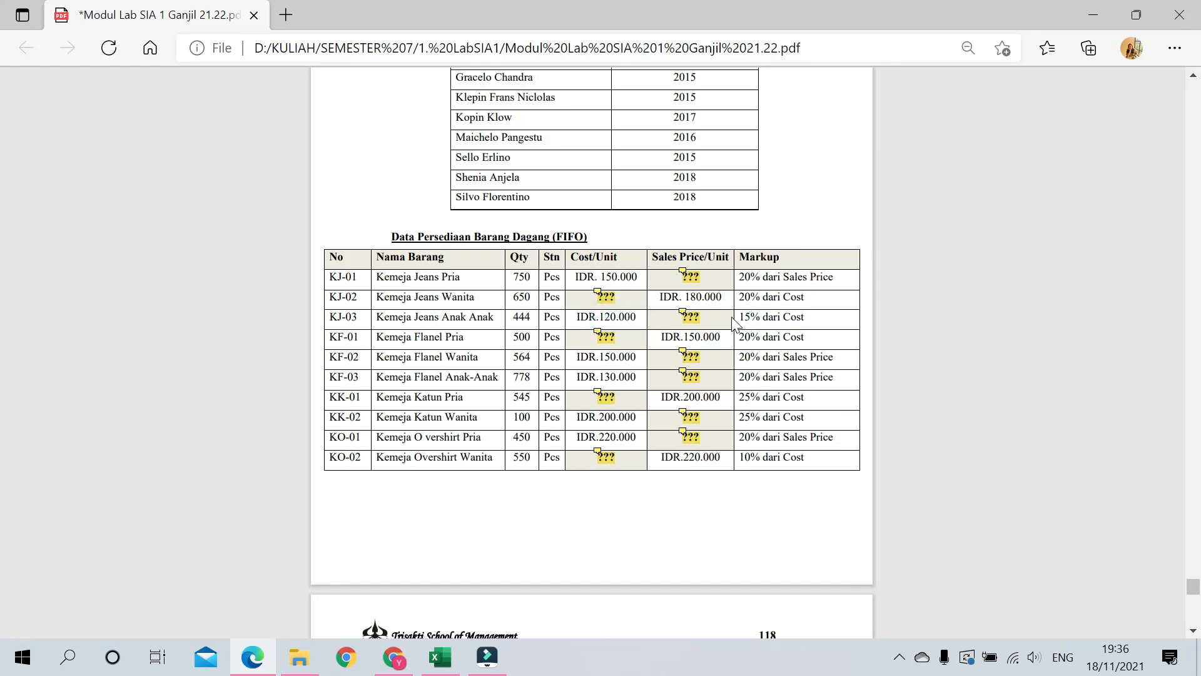
click(683, 312)
drag(735, 343, 909, 300)
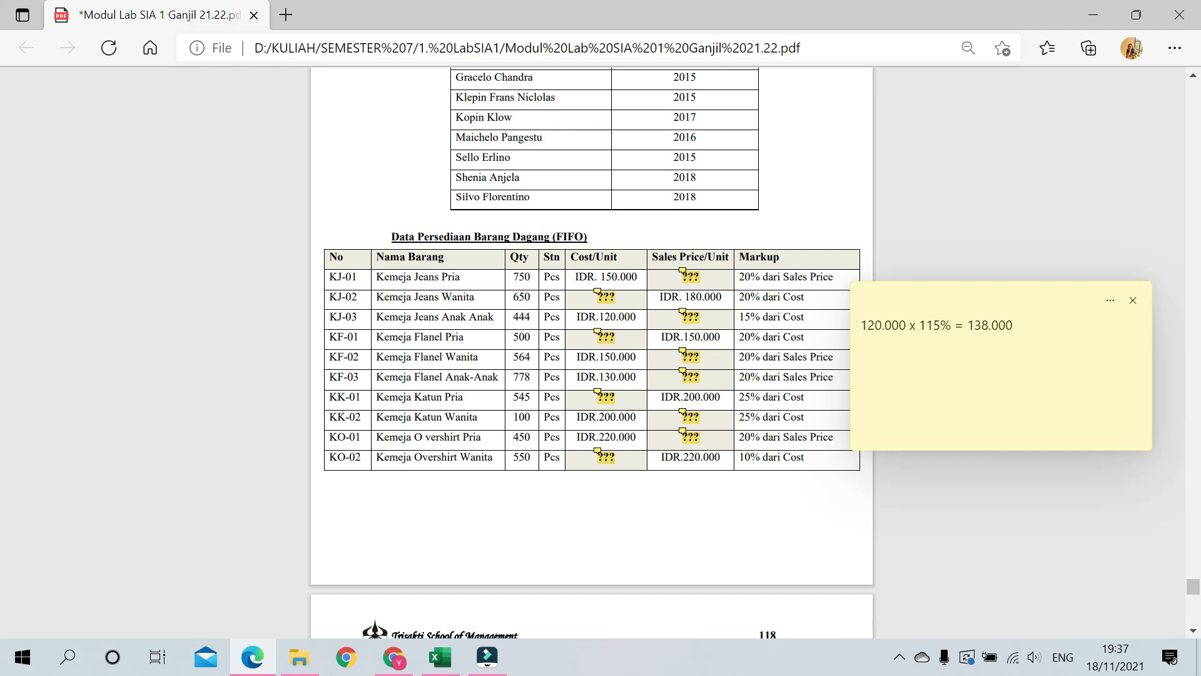
click(1134, 302)
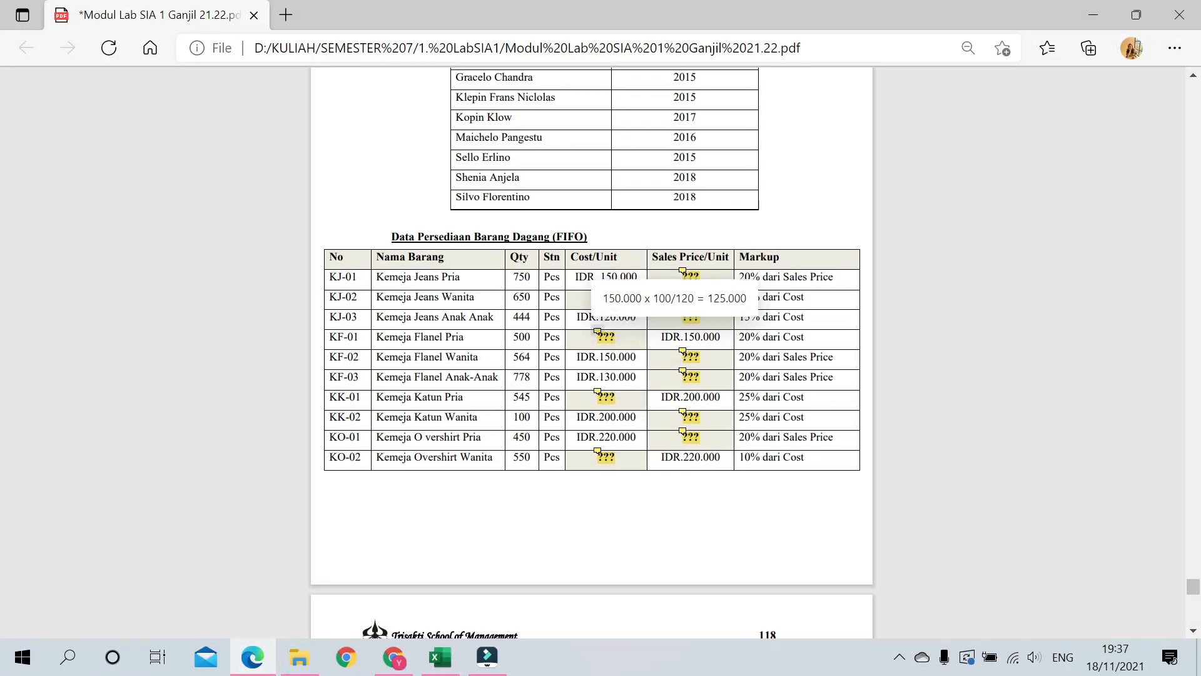
click(598, 332)
drag(691, 363, 976, 330)
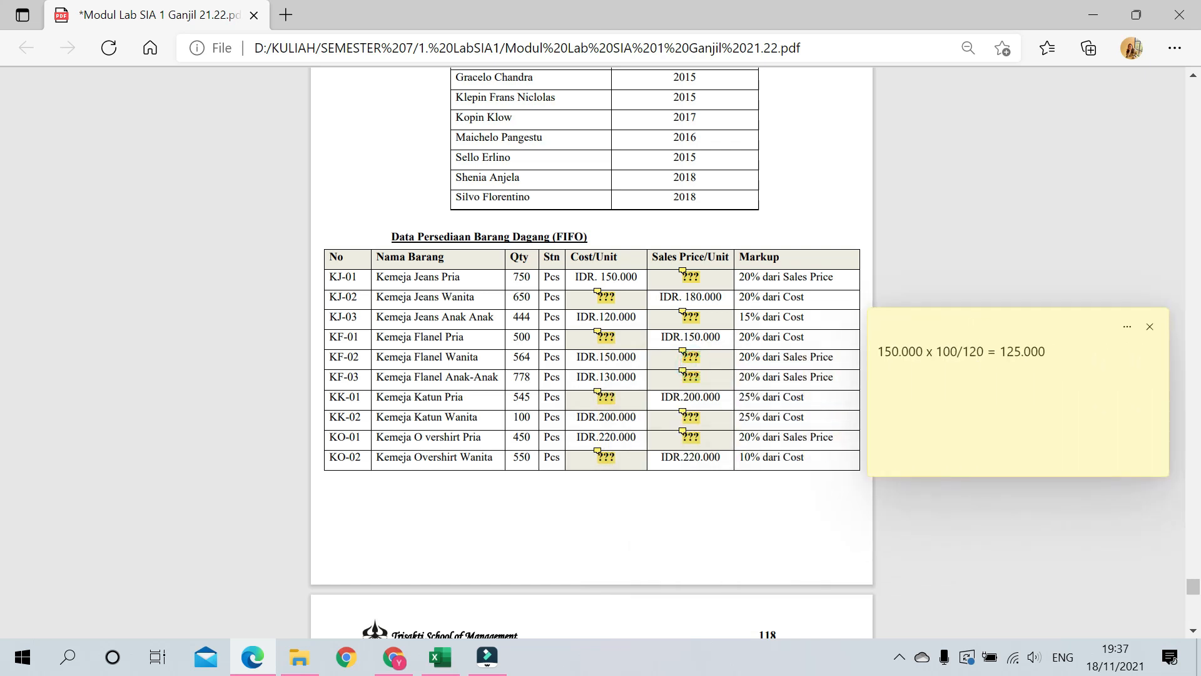
drag(1045, 353, 1003, 353)
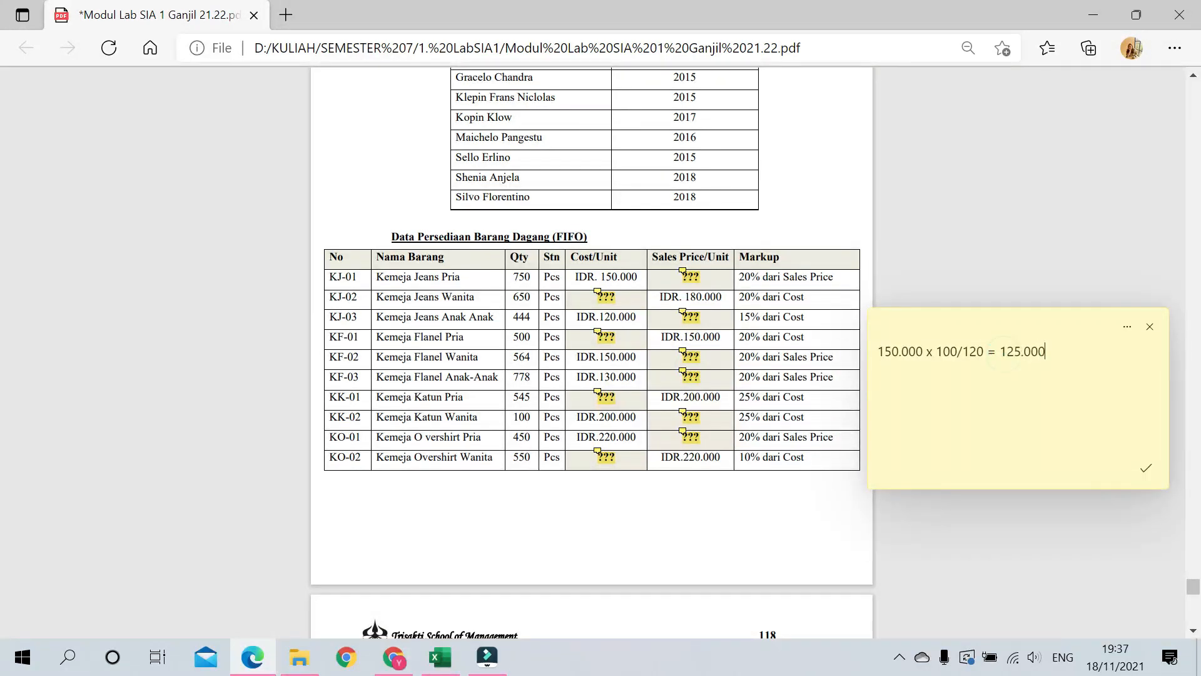
key(alt)
click(1149, 331)
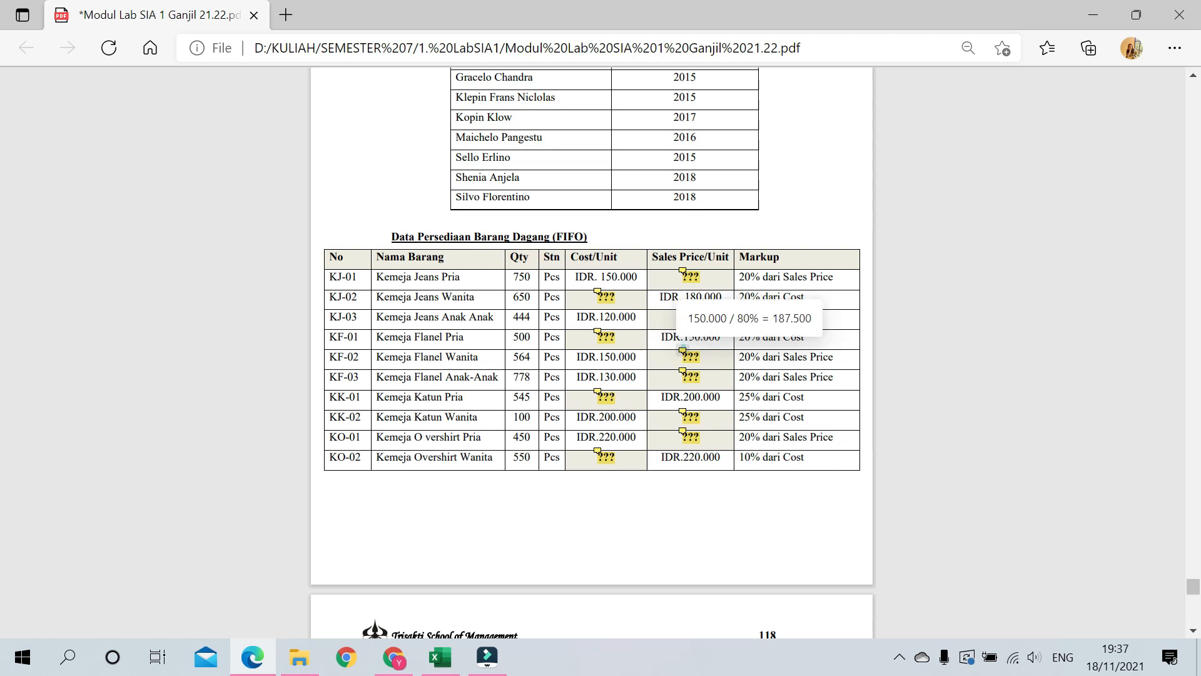
click(683, 350)
drag(734, 378, 968, 348)
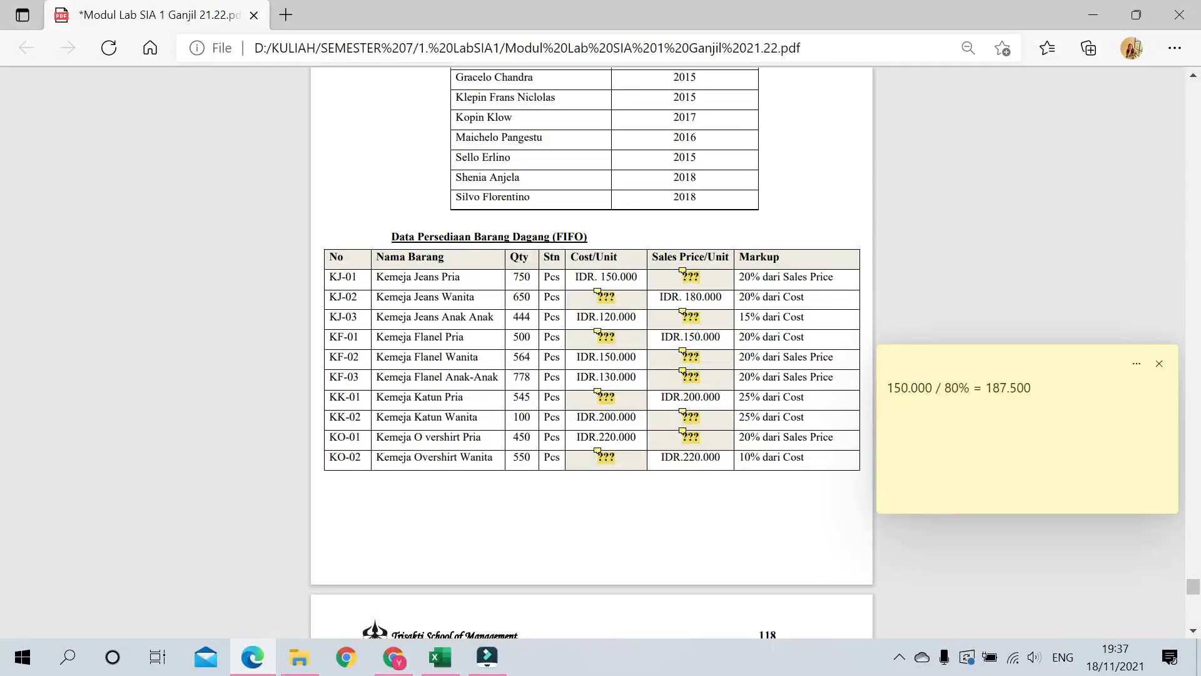
click(1159, 363)
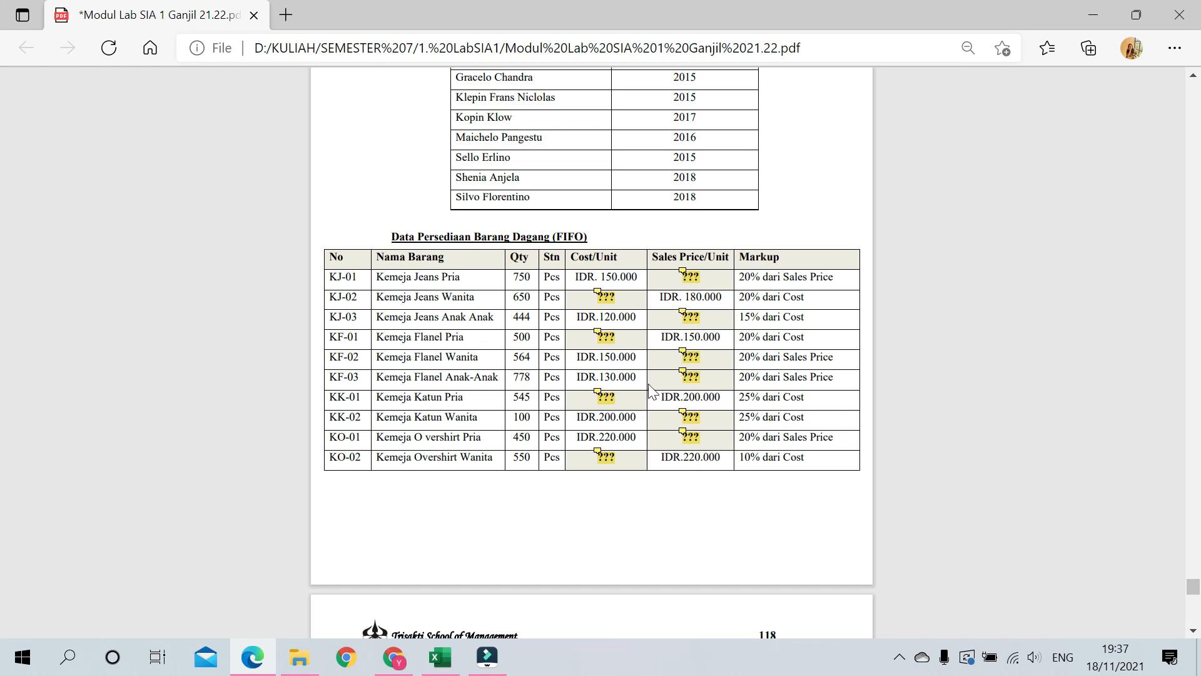
click(691, 375)
drag(726, 399, 923, 365)
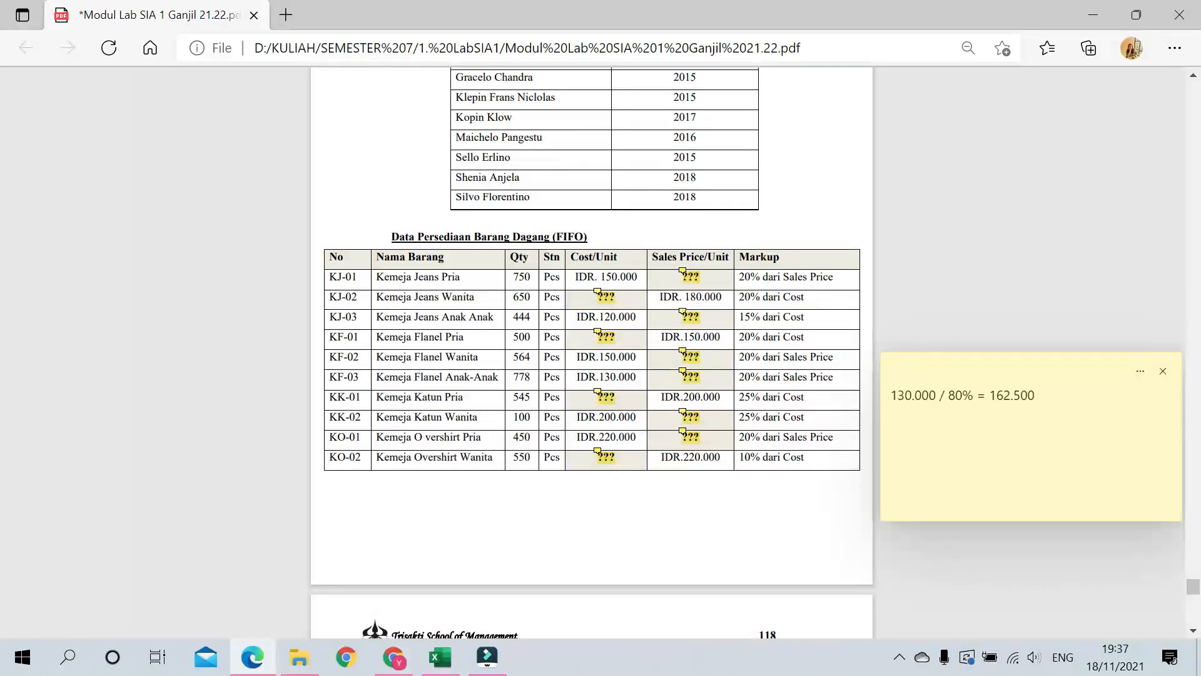
click(1164, 371)
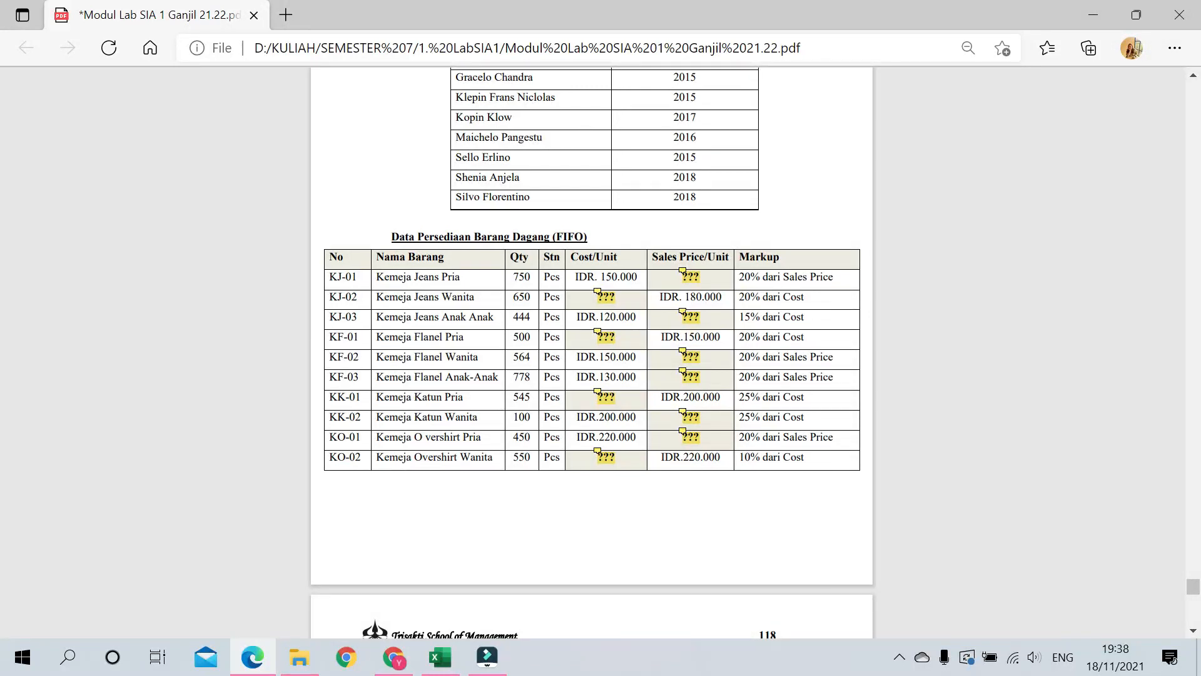
click(607, 394)
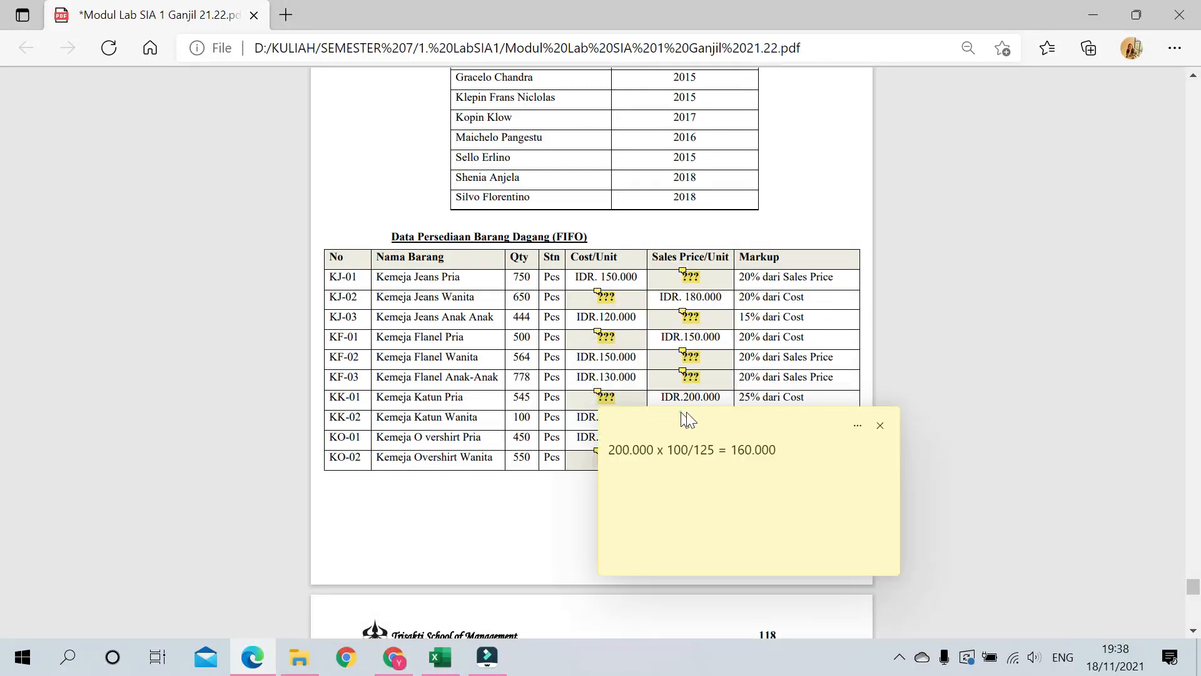
drag(785, 418, 1065, 365)
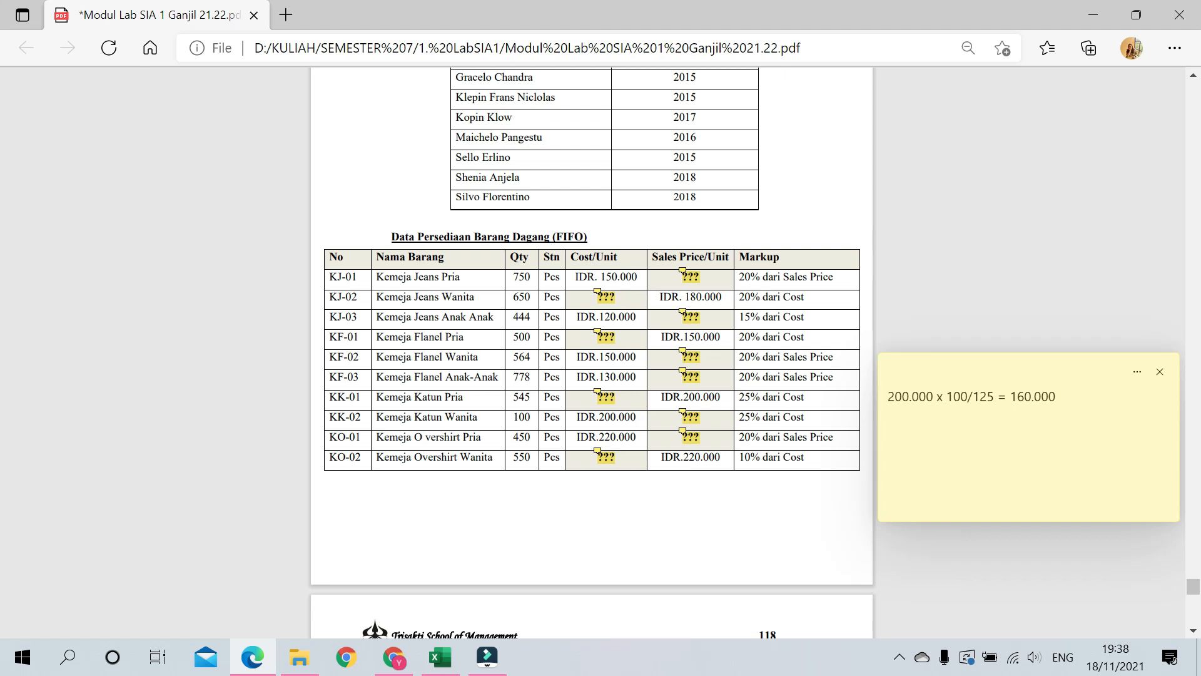
click(1160, 372)
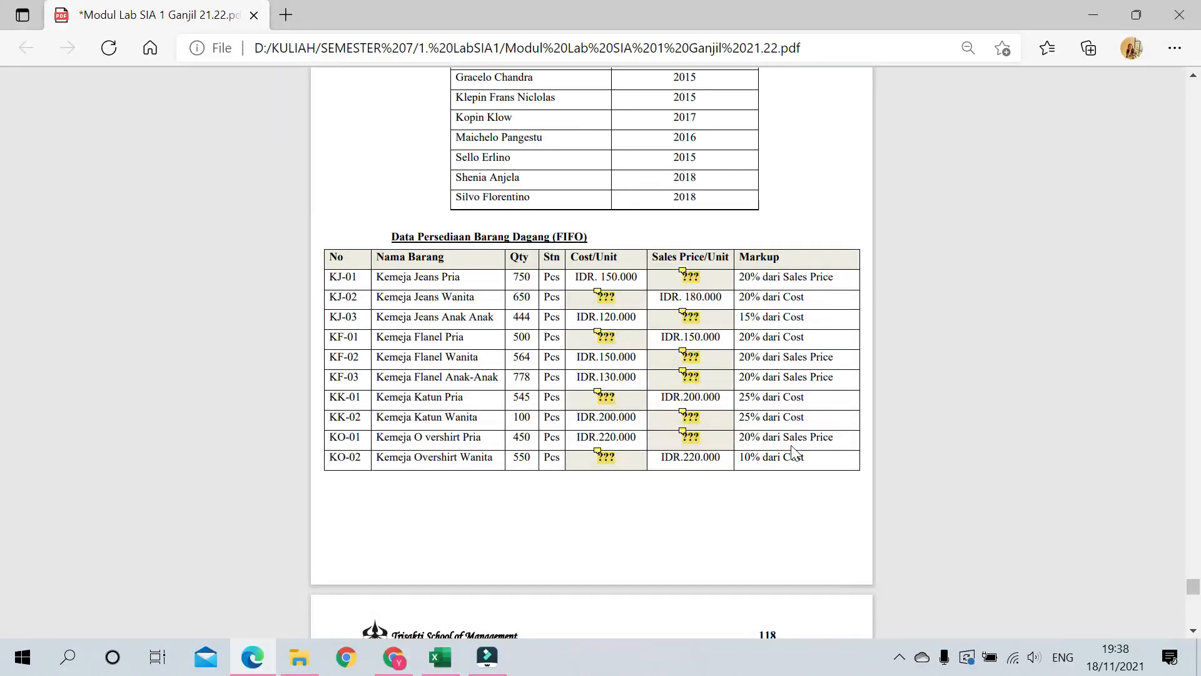
click(682, 413)
drag(766, 446, 825, 452)
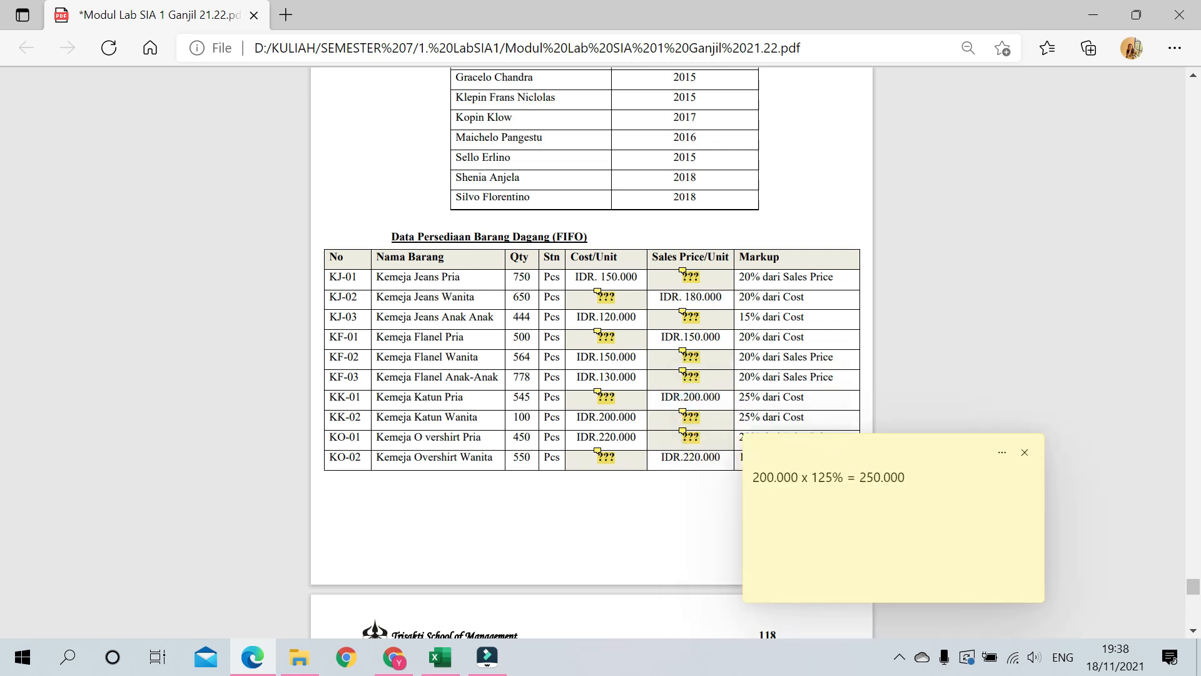
click(1025, 451)
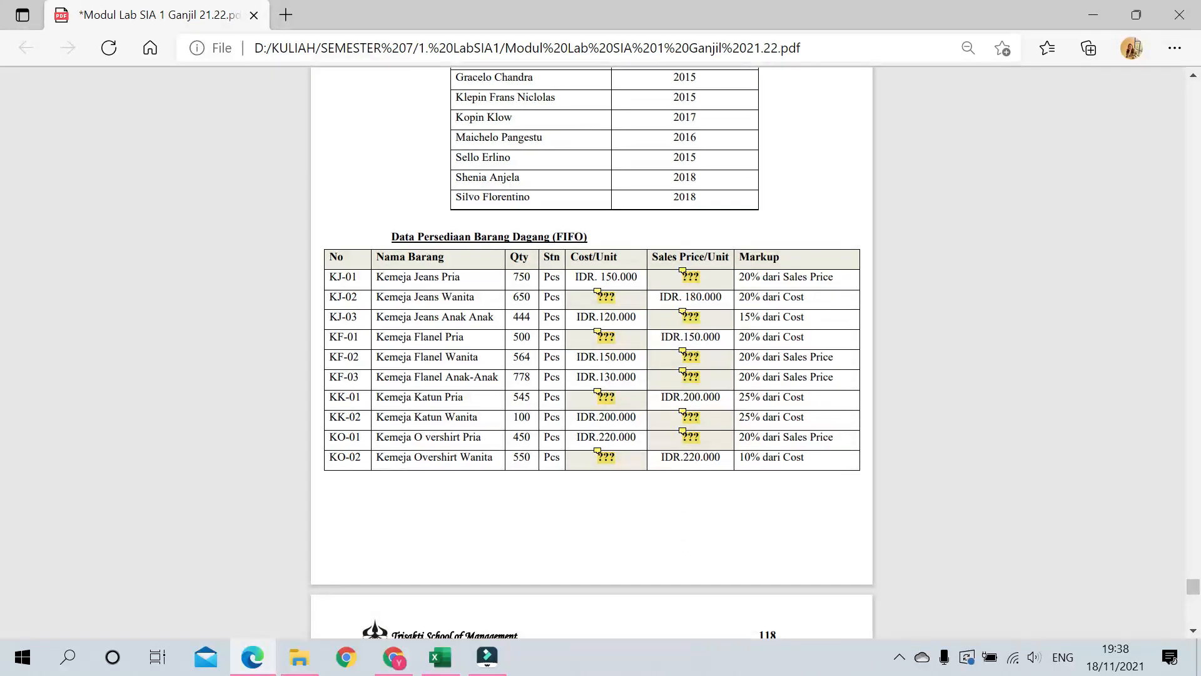
click(686, 432)
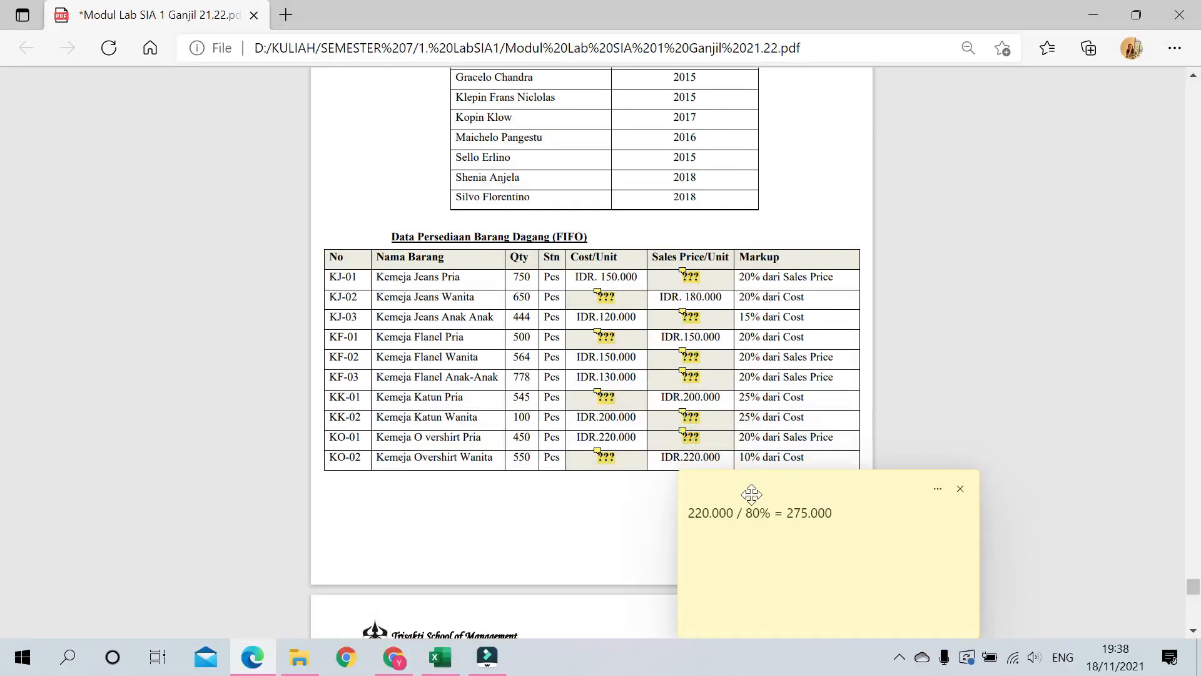
drag(839, 516, 787, 514)
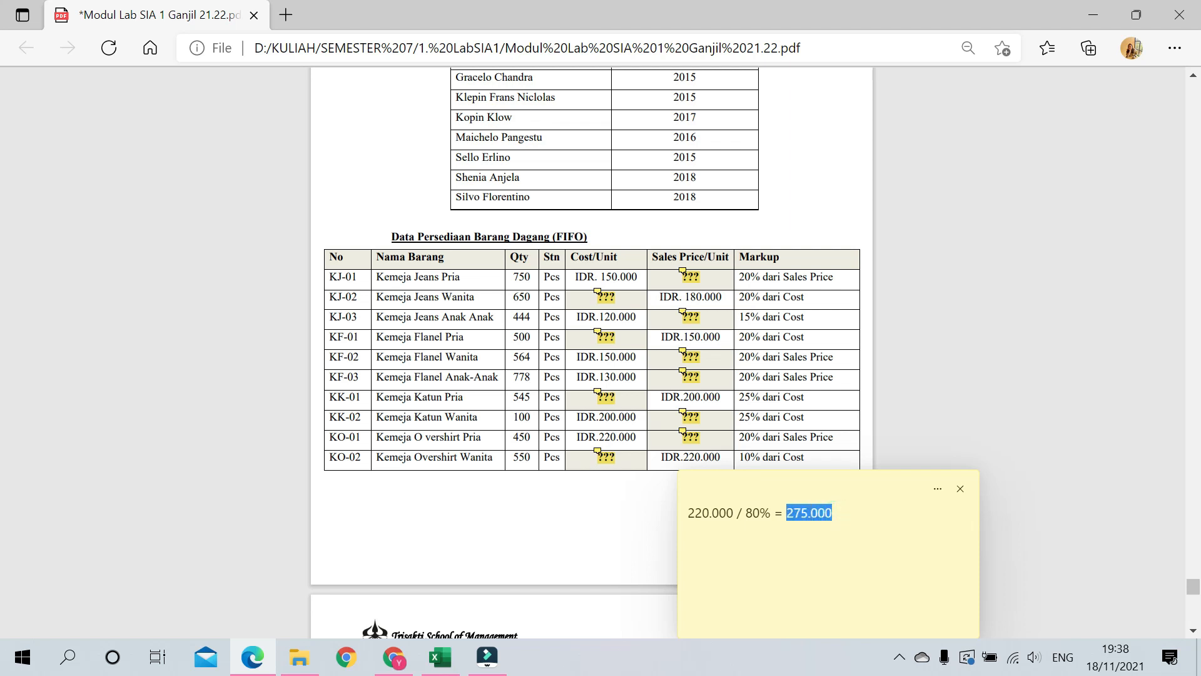
click(960, 481)
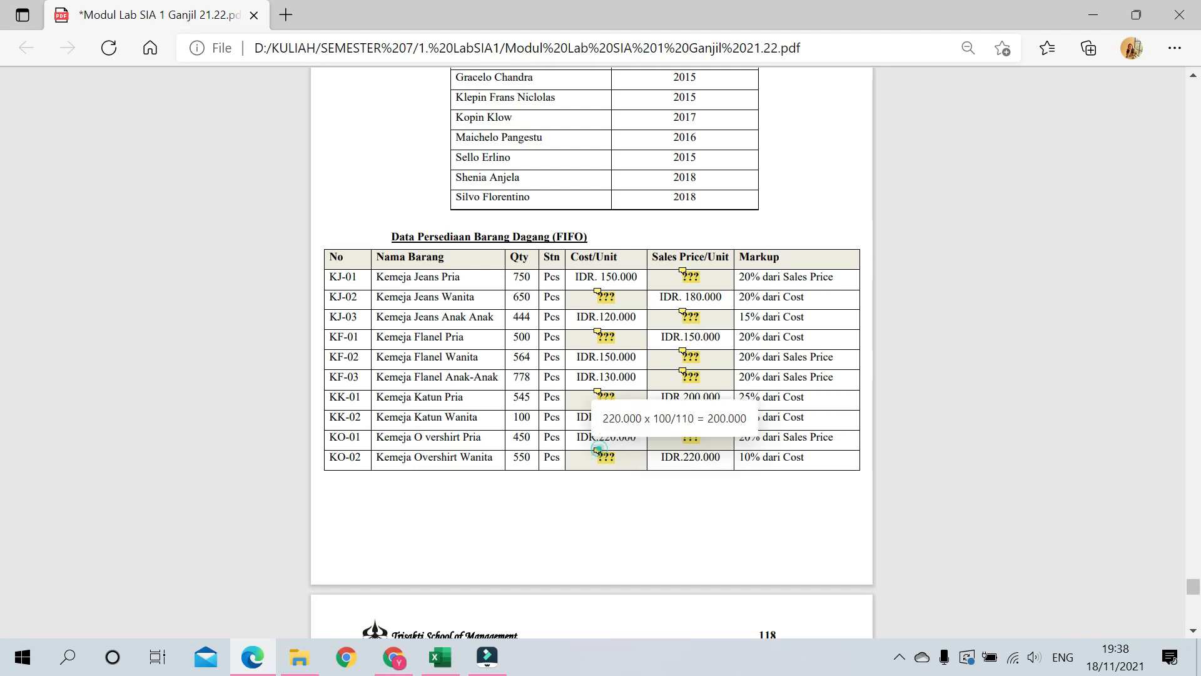
click(597, 451)
drag(500, 470, 458, 471)
double_click(444, 498)
click(445, 498)
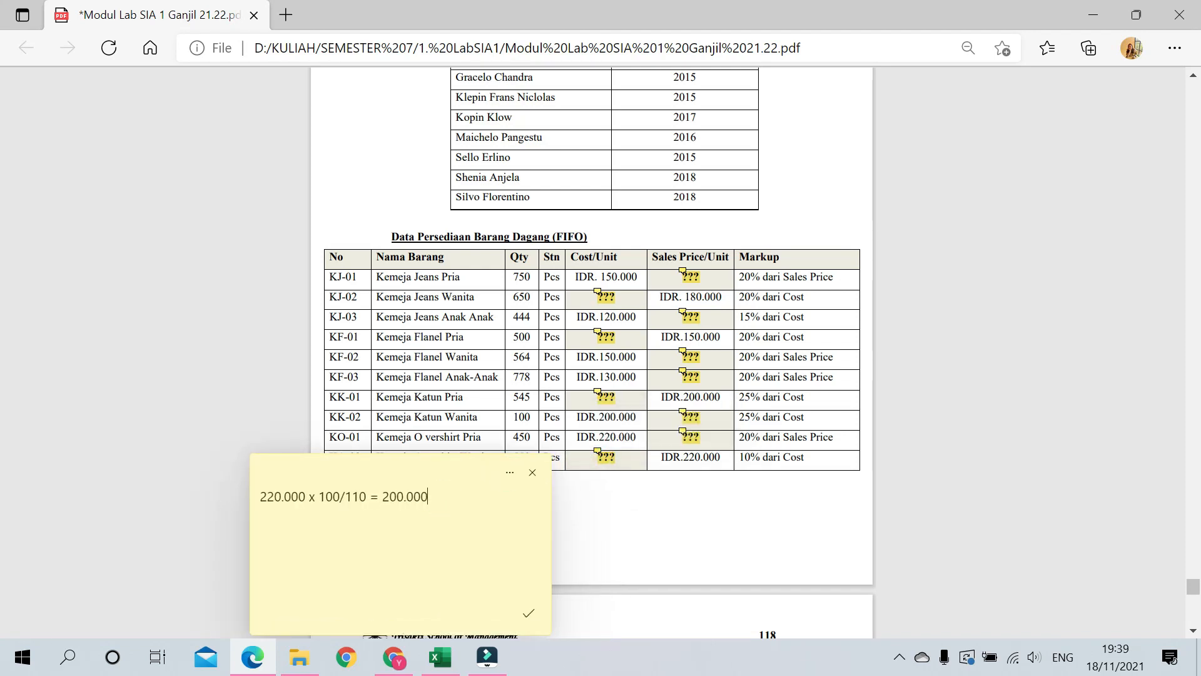
click(532, 474)
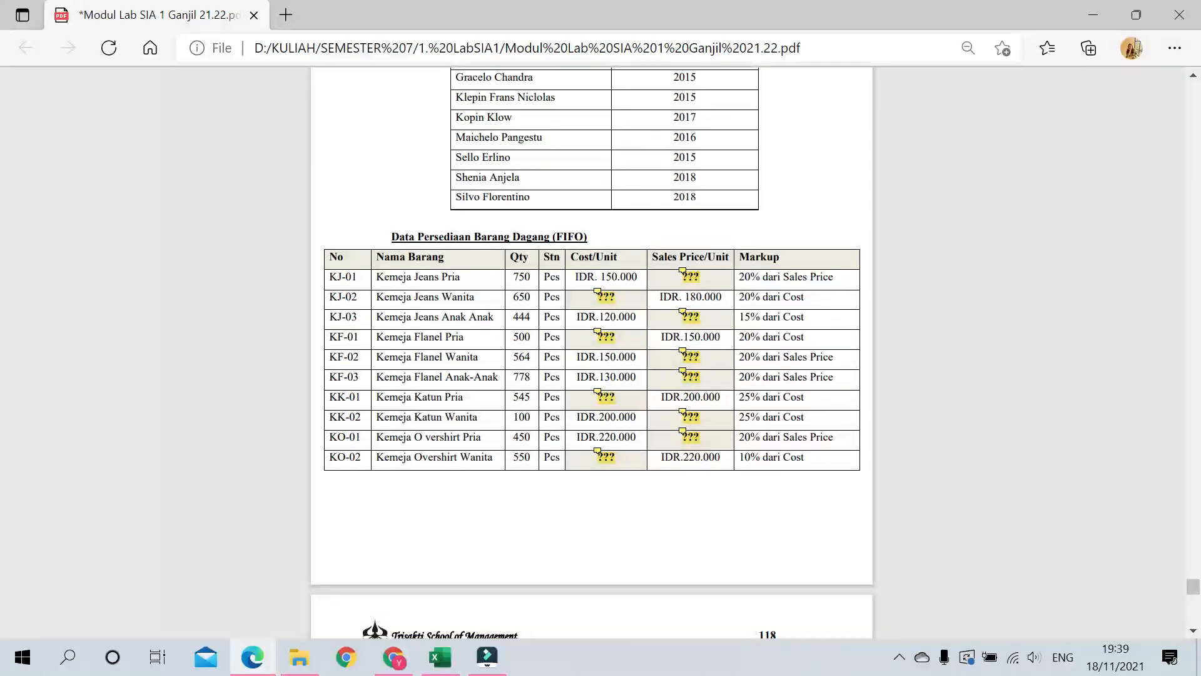
Step: Scroll to page 118's warehouse and Fixed Asset tables, then minimize Edge to the desktop
scroll(592, 350, up, 10)
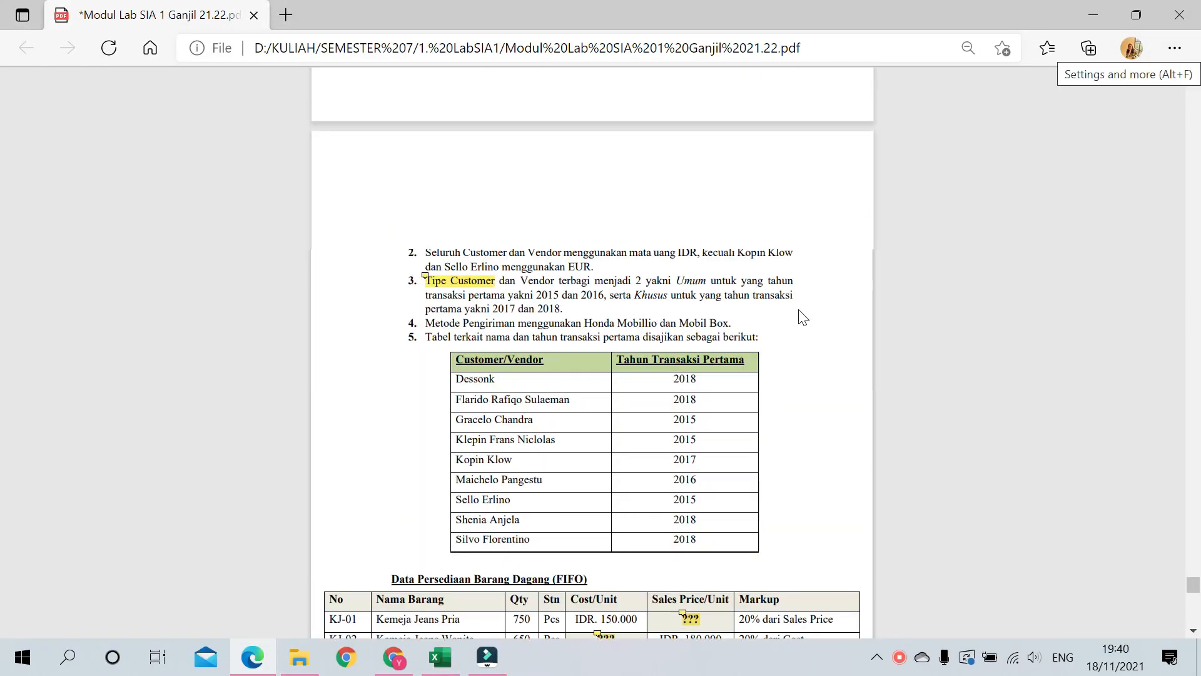
scroll(591, 350, down, 10)
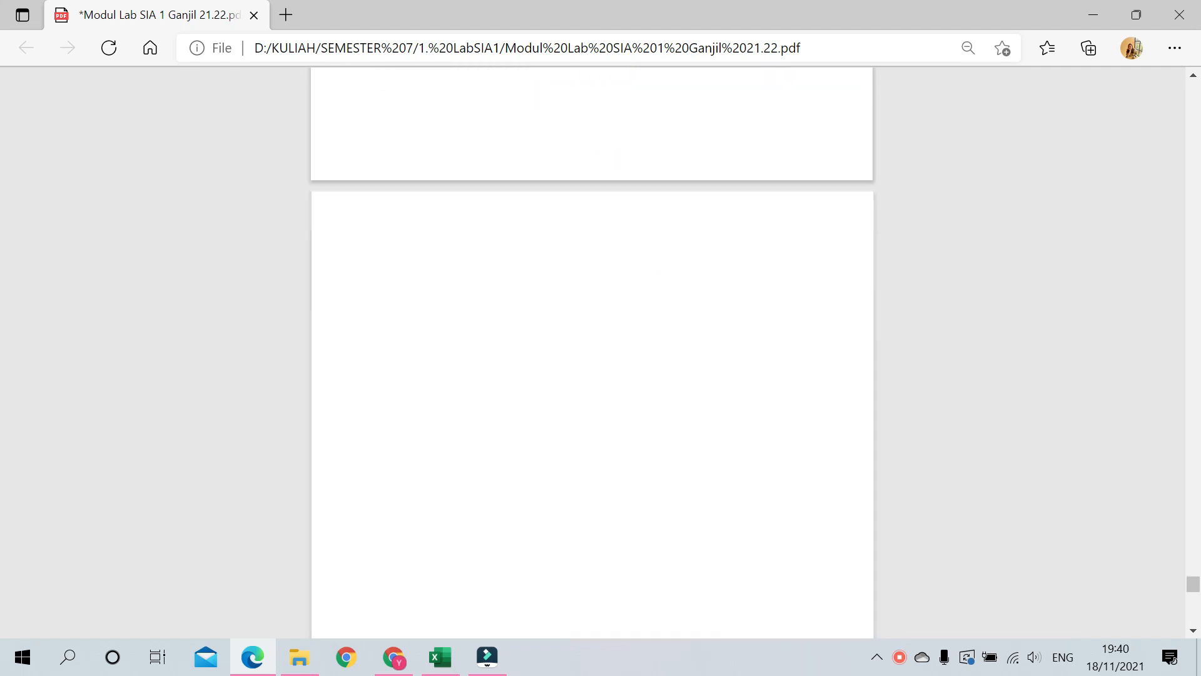
scroll(572, 245, down, 8)
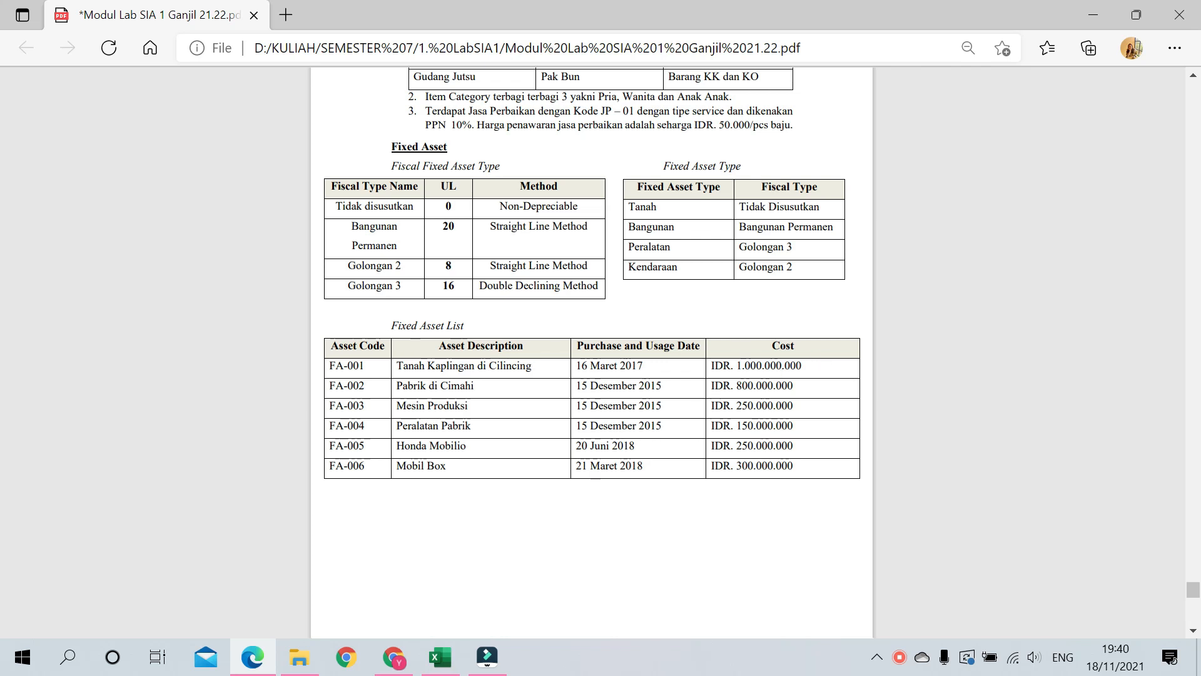
scroll(796, 349, up, 15)
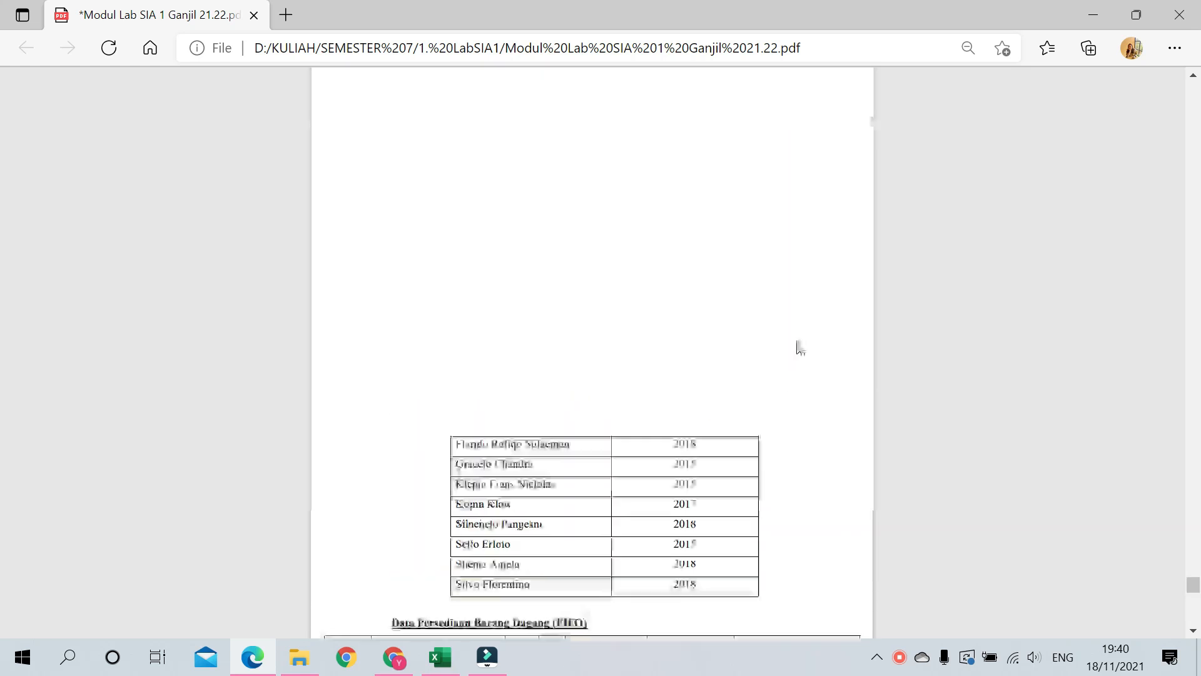
scroll(582, 282, up, 7)
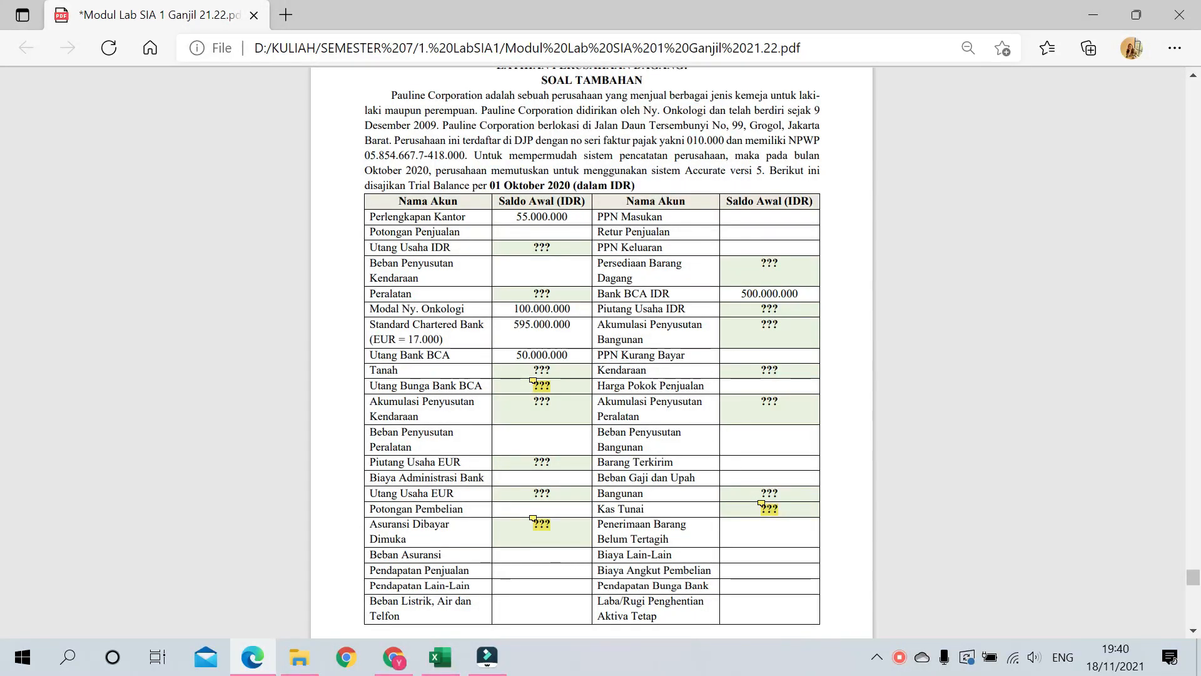
scroll(592, 350, down, 8)
scroll(649, 407, down, 20)
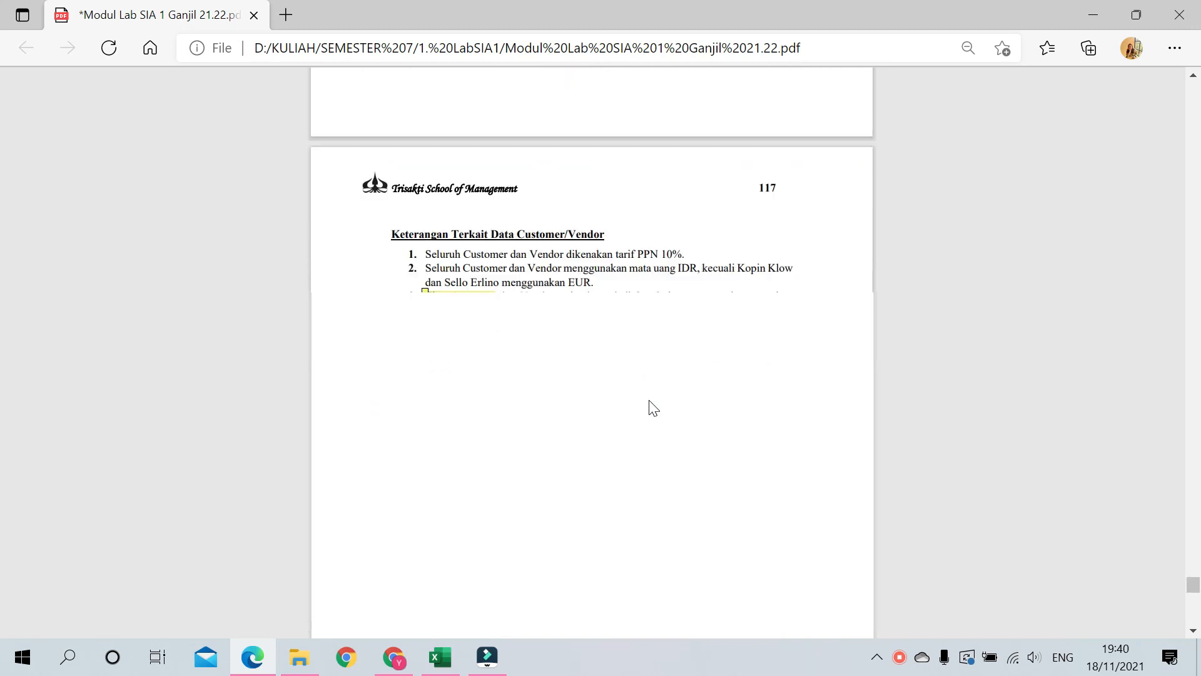
scroll(648, 407, down, 14)
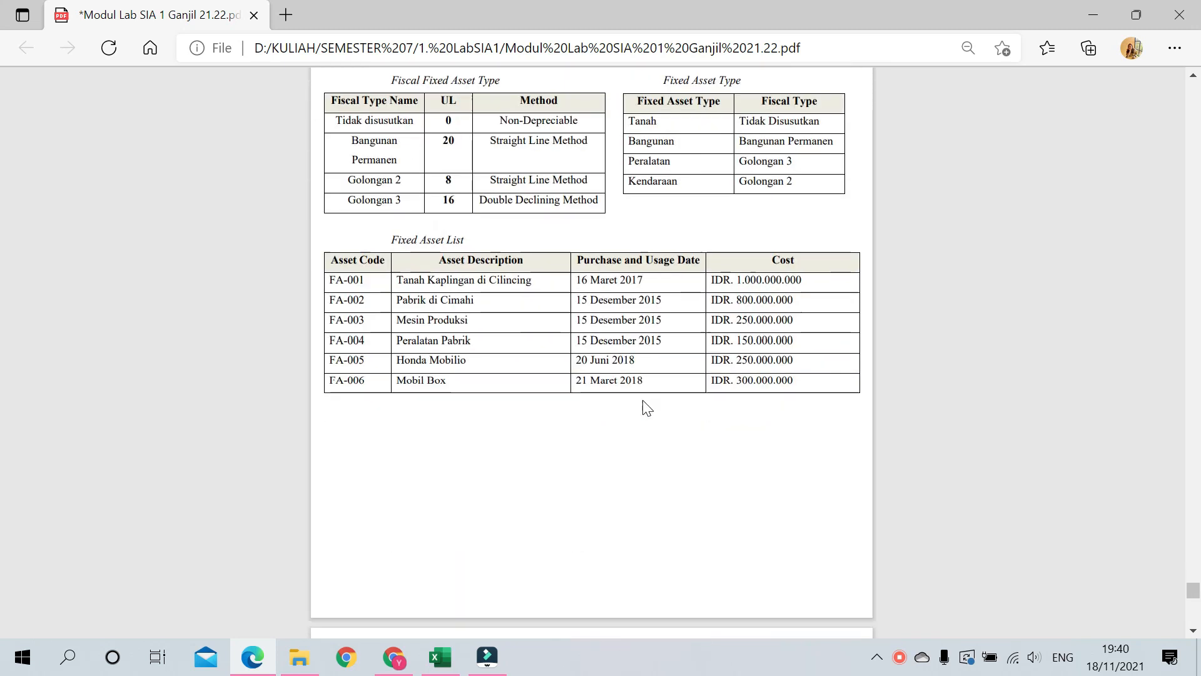
scroll(646, 408, down, 5)
scroll(644, 407, up, 9)
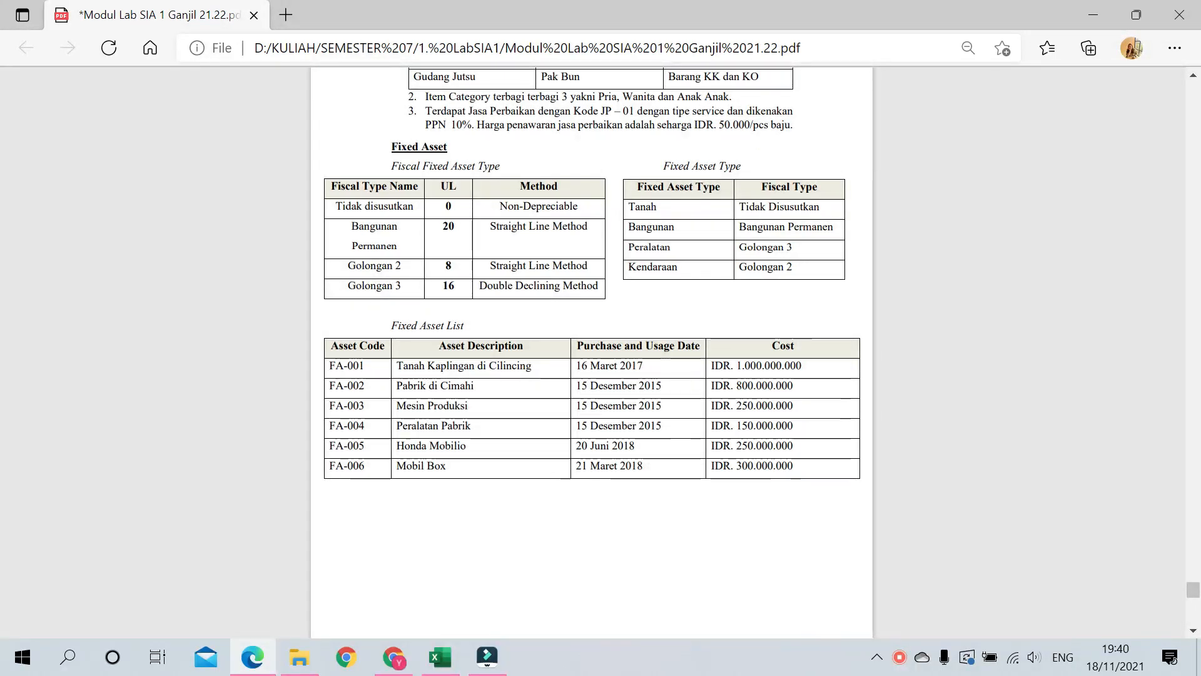
scroll(720, 432, up, 3)
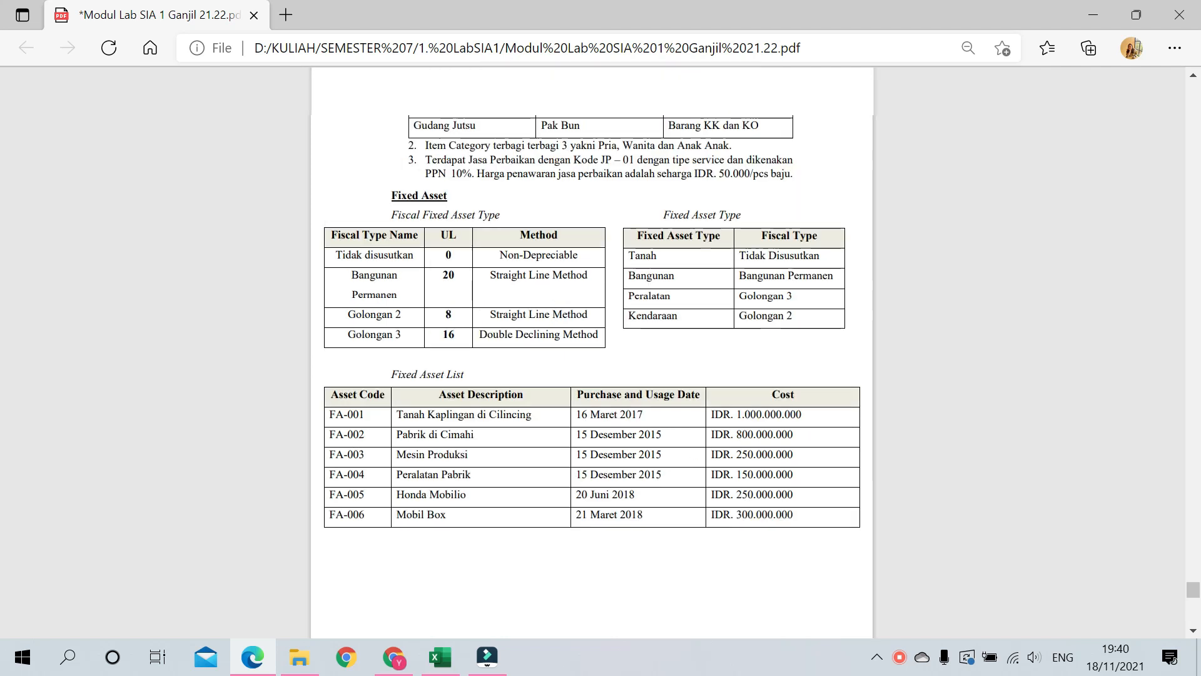
mouse_move(1136, 62)
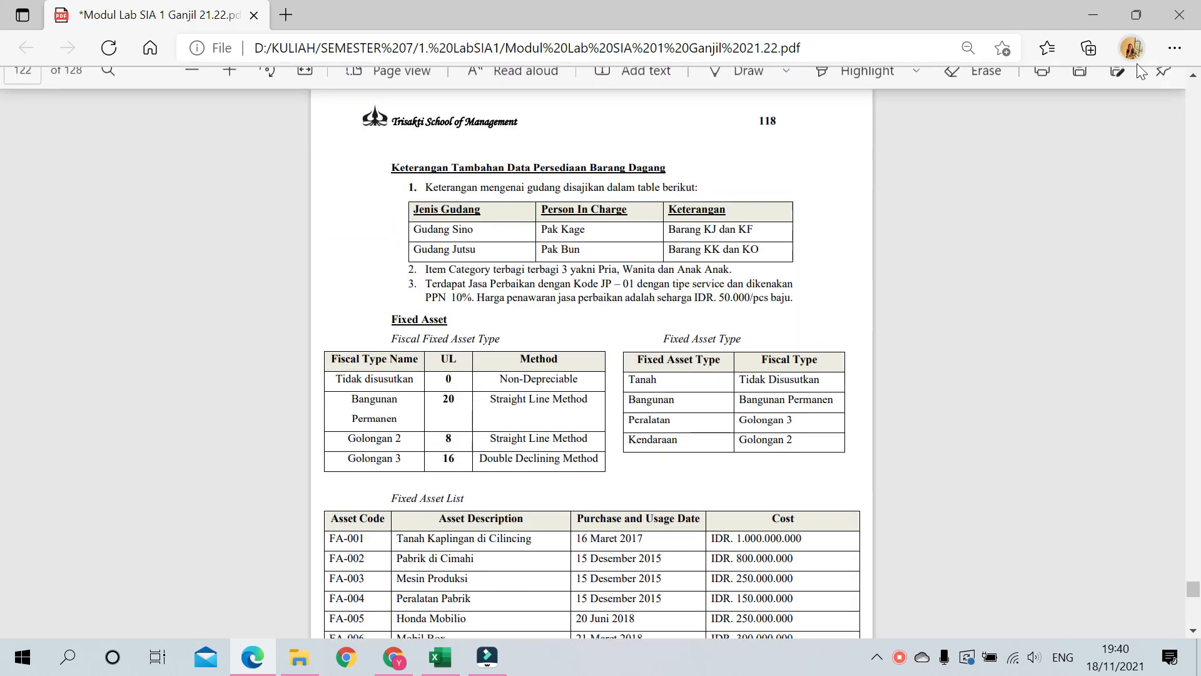
click(1093, 15)
Step: Launch Accurate and start a new company database in the Session 11 folder
click(98, 238)
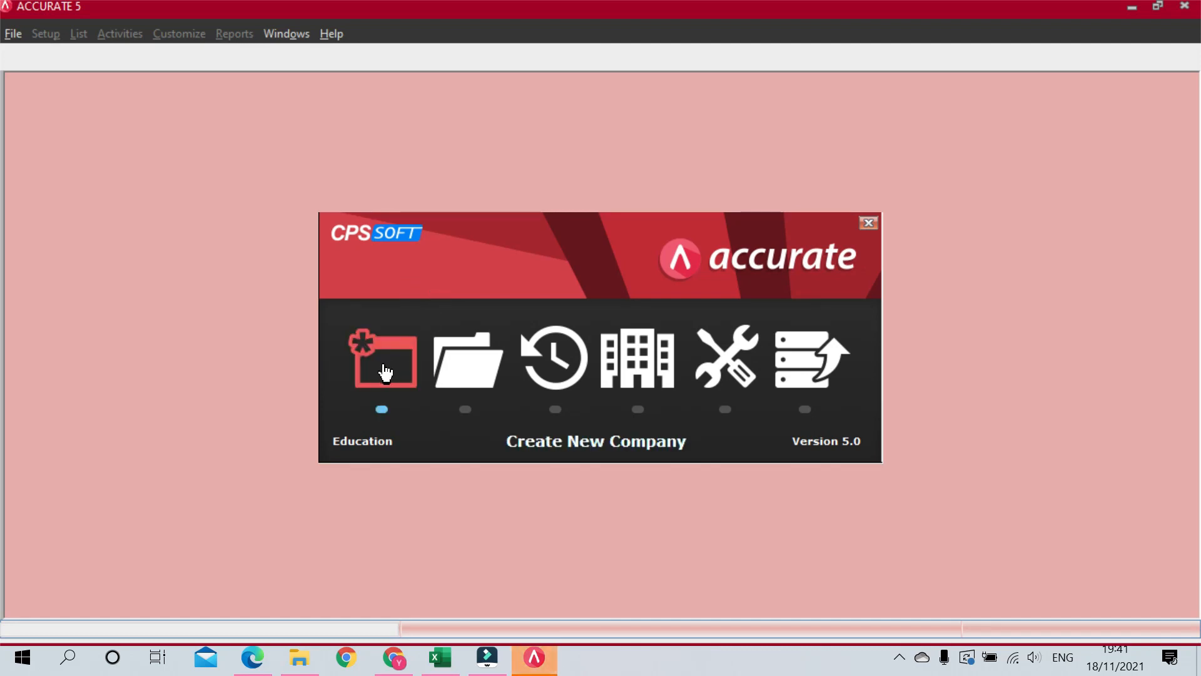
click(385, 369)
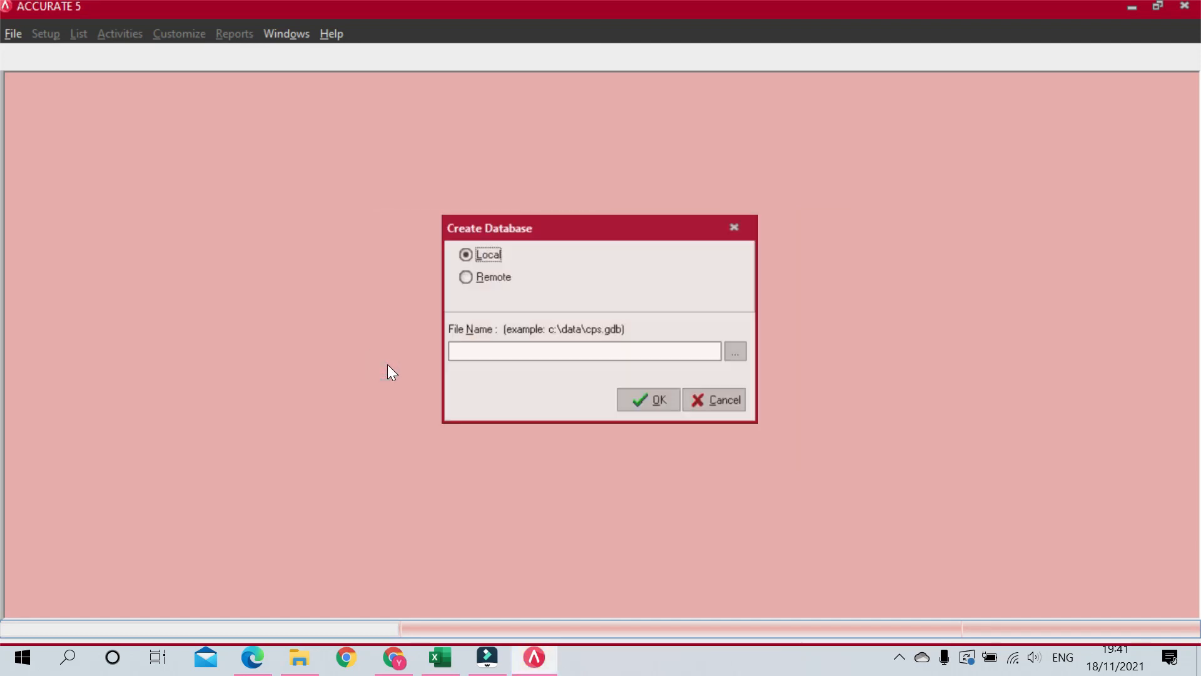
click(737, 354)
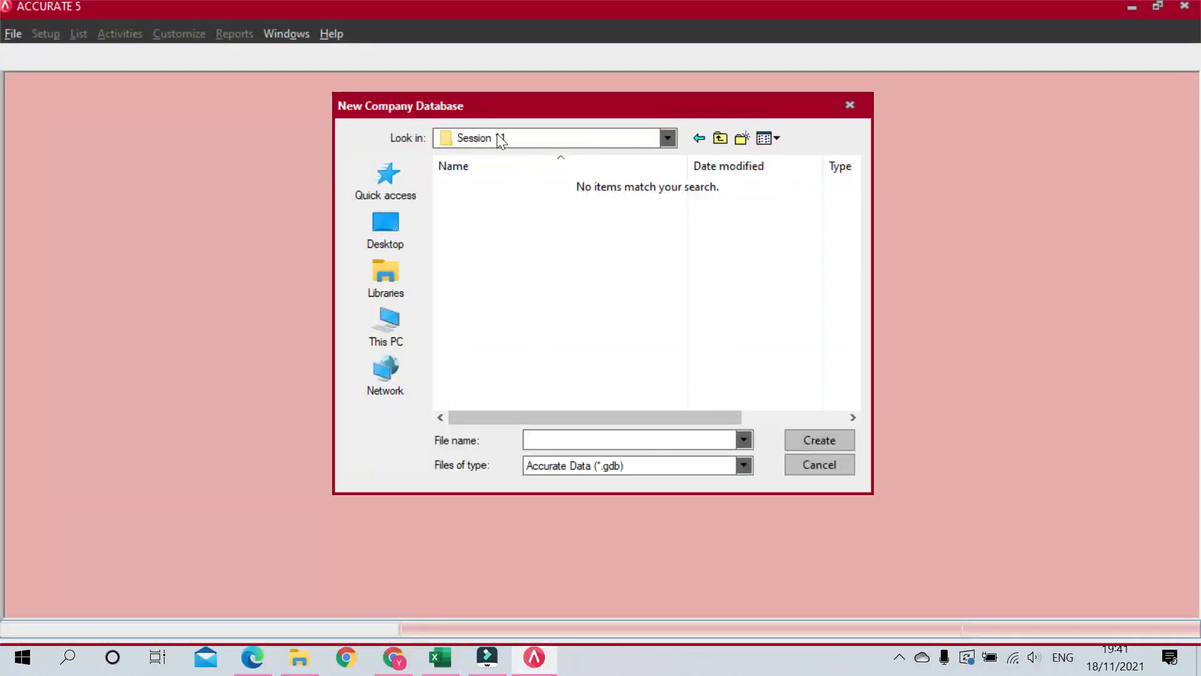
click(558, 438)
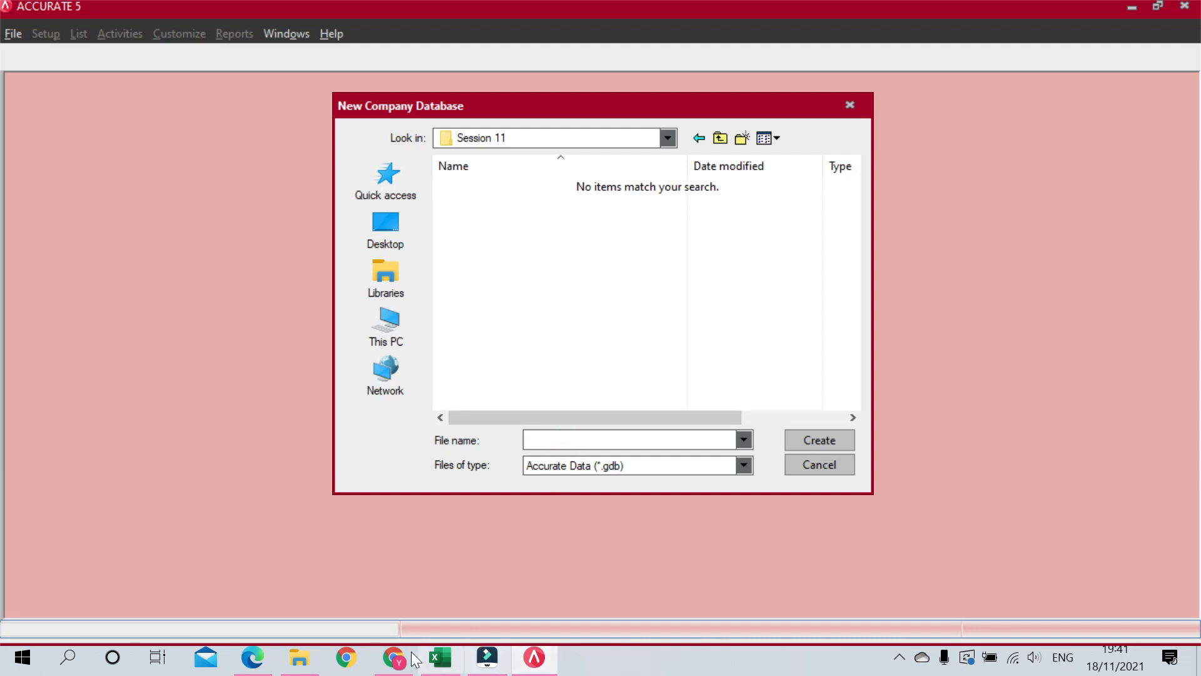
Step: Copy 'Pauline Corporation' from the PDF as the file name and create the database
click(252, 660)
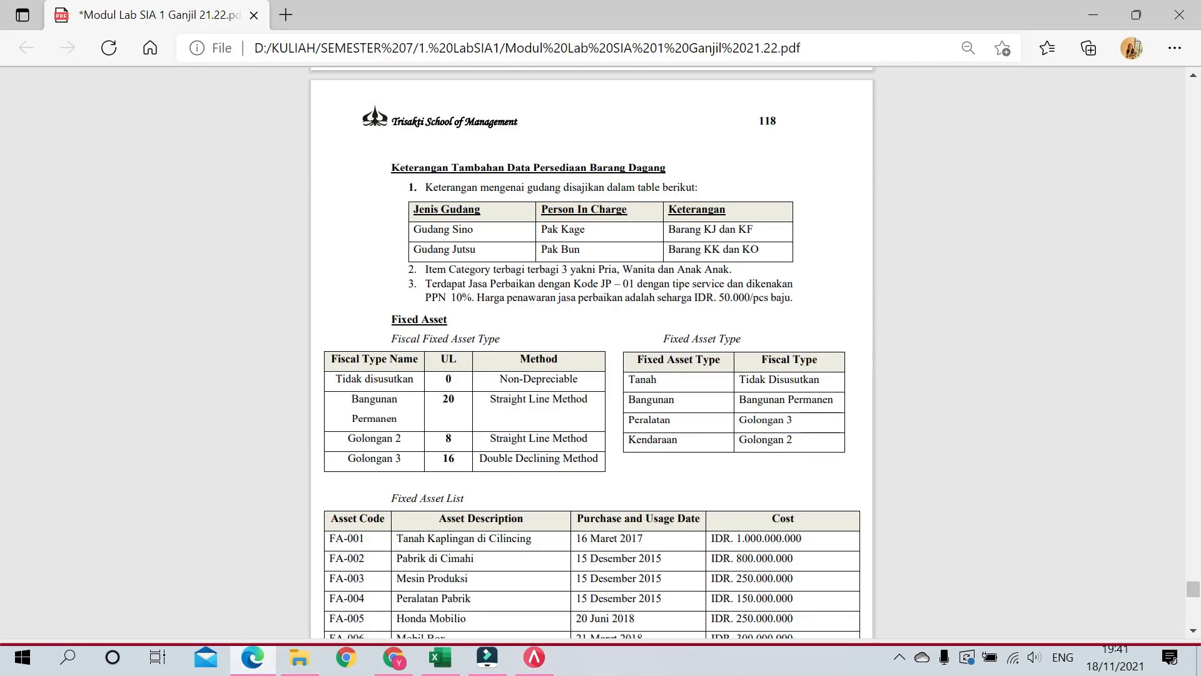
scroll(496, 375, up, 15)
scroll(492, 446, up, 10)
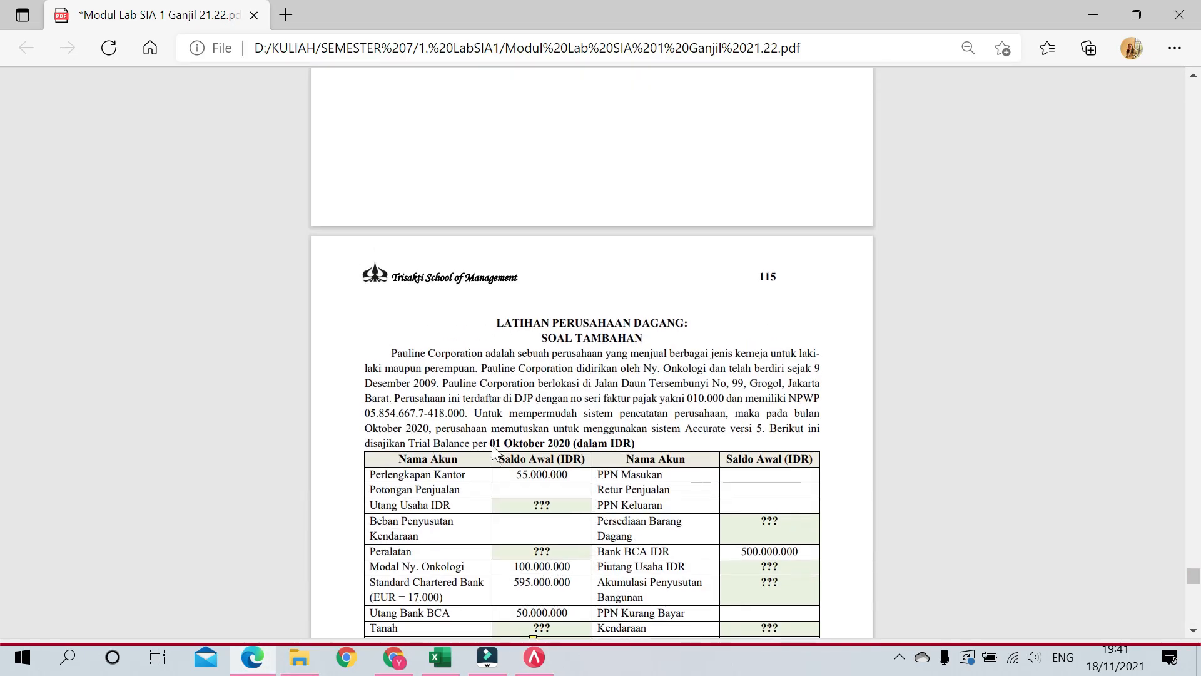
drag(391, 353, 483, 354)
key(ctrl+c)
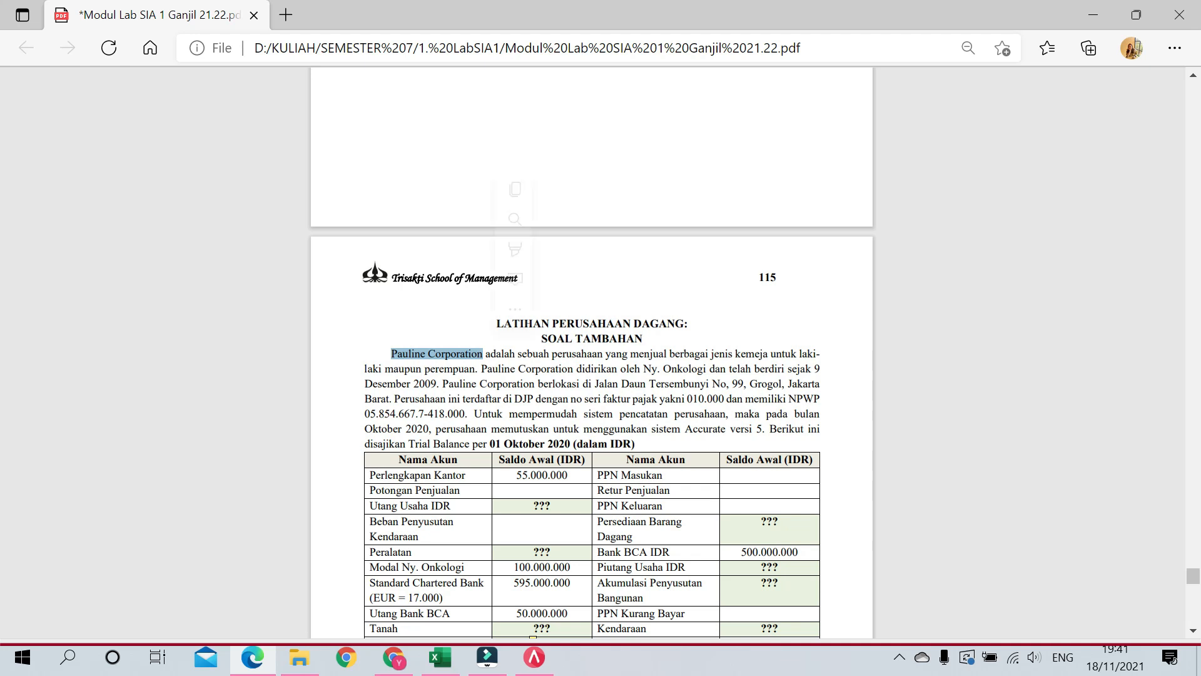
click(1091, 18)
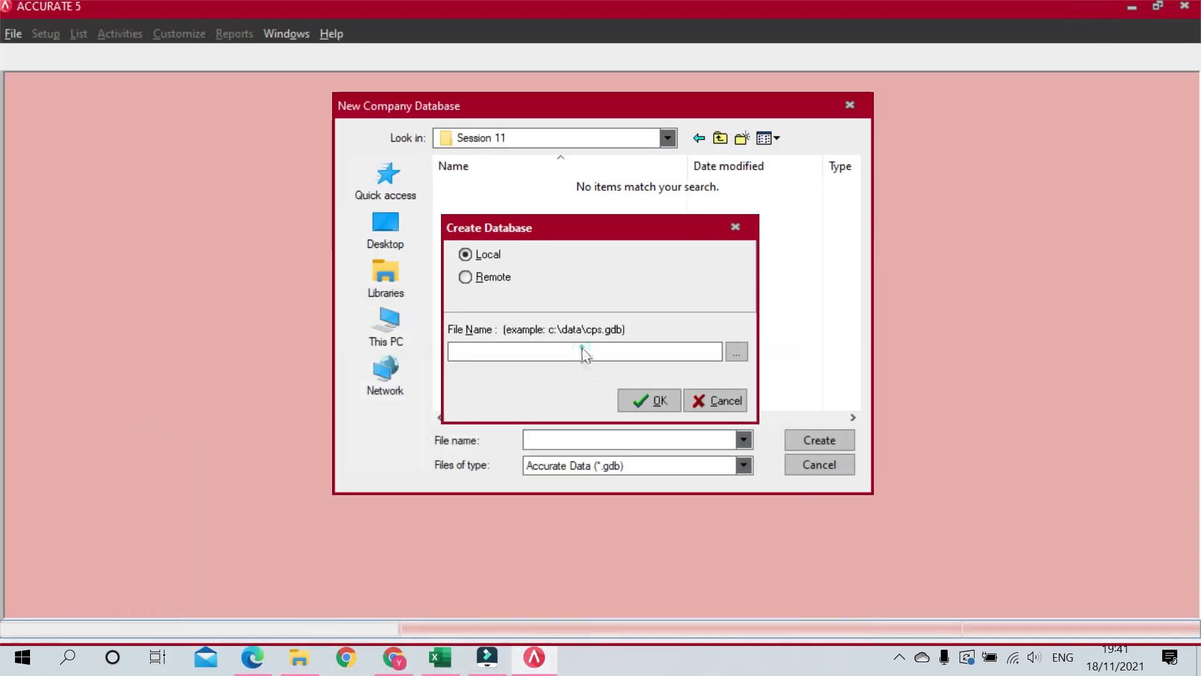
click(545, 351)
click(820, 335)
click(602, 439)
key(ctrl+v)
click(792, 441)
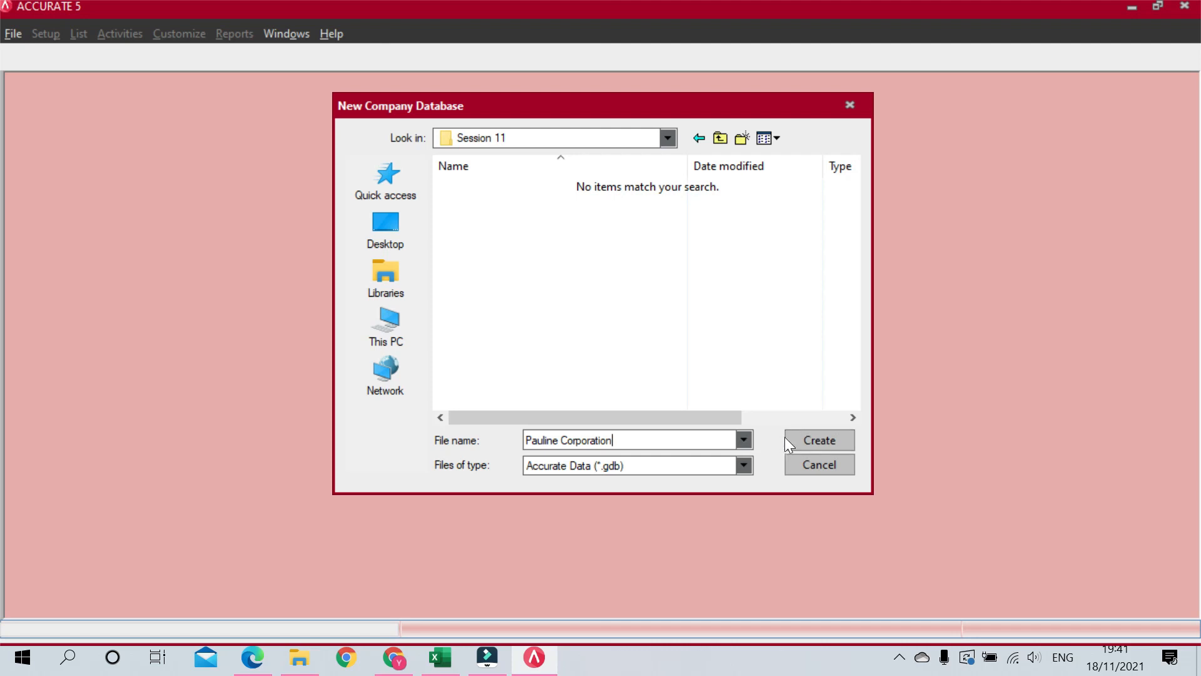
click(655, 402)
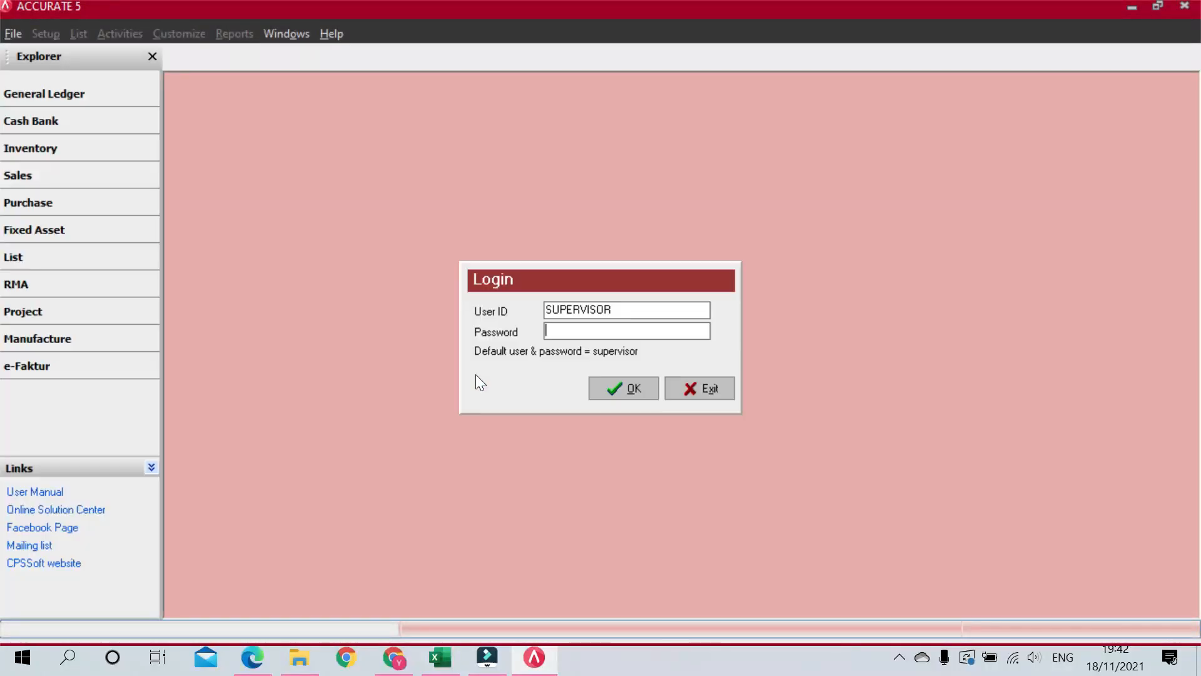
Step: Log in to the new database as supervisor with the account password
click(598, 333)
text(supervisor)
key(Return)
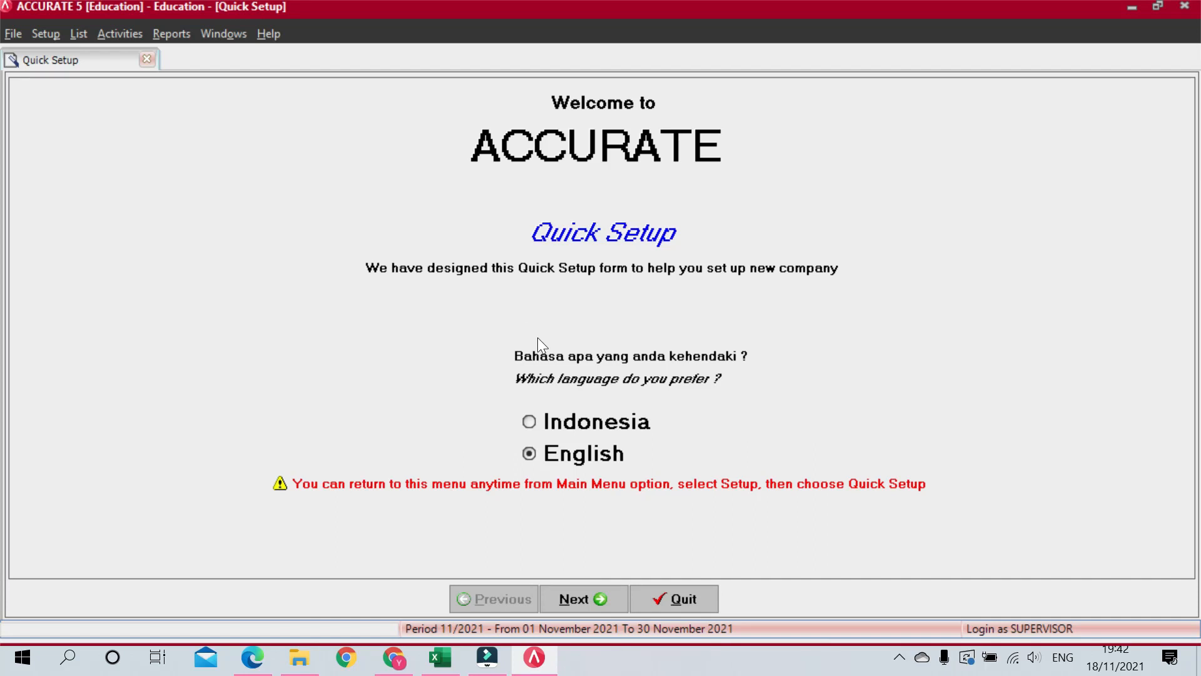
Step: Keep English, choose Advance Setup, and continue to Step 1, Currency
click(584, 599)
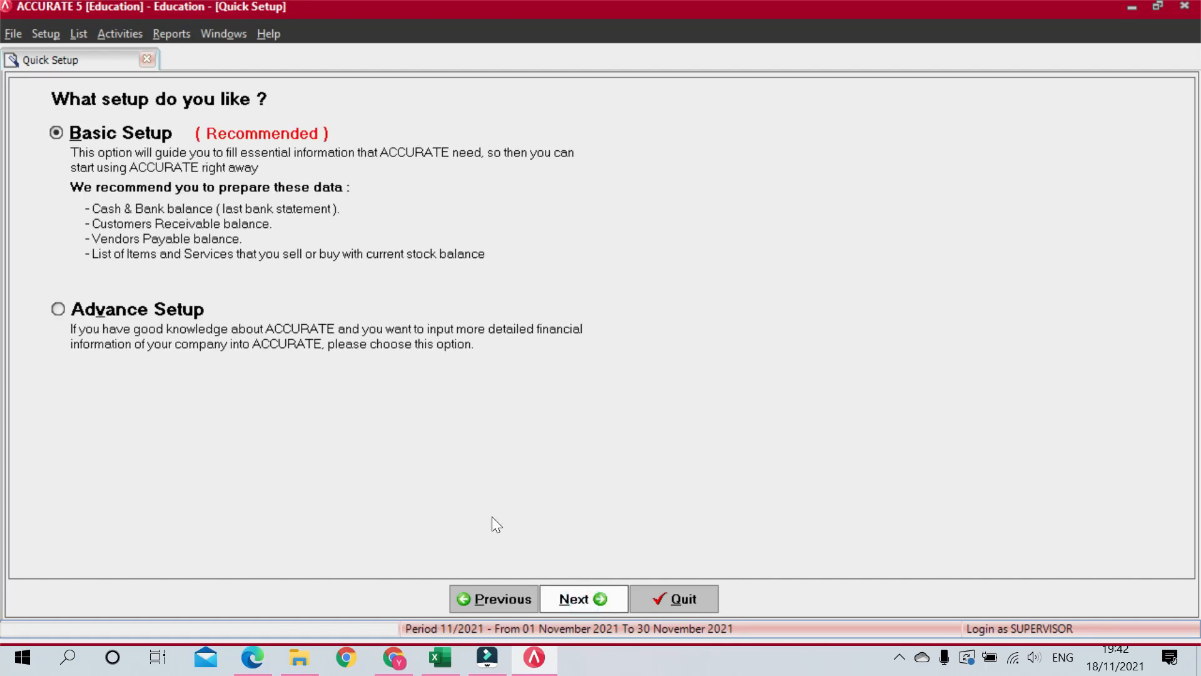
click(58, 309)
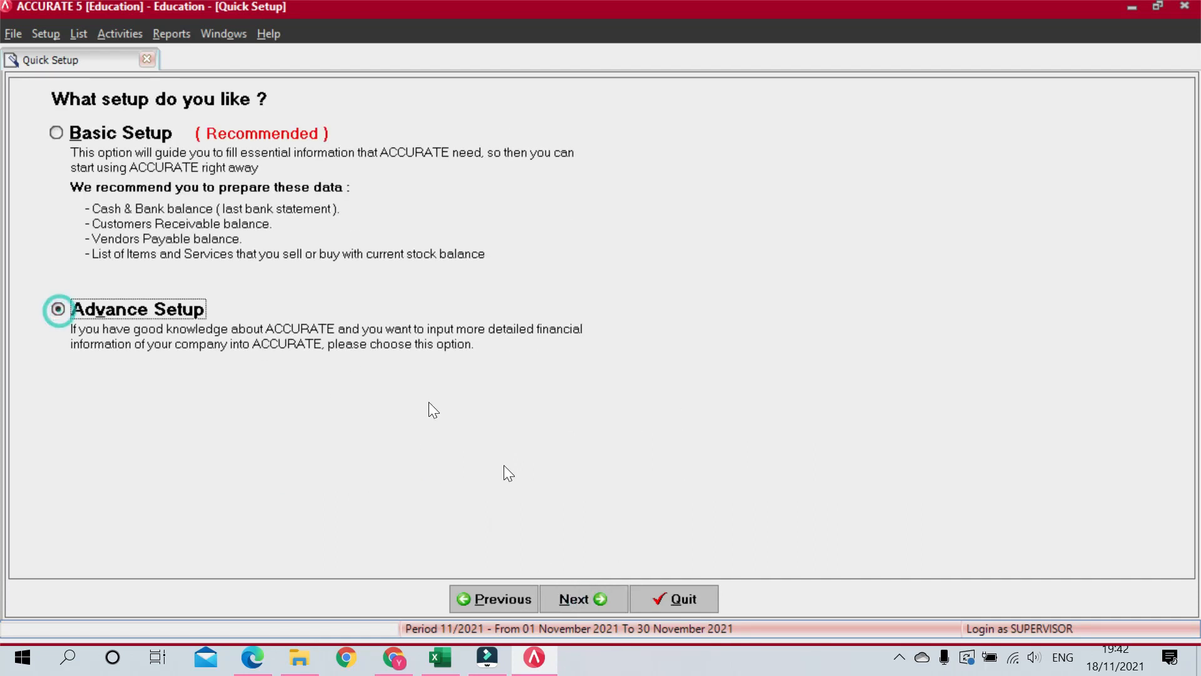
click(583, 599)
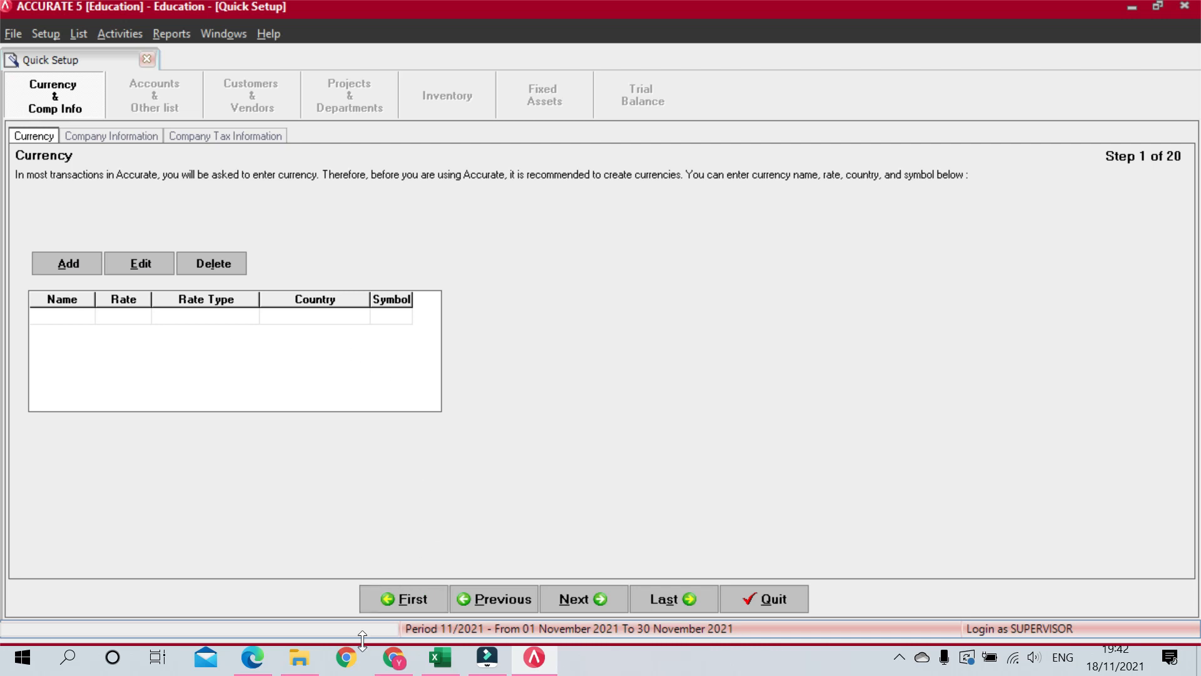
click(265, 652)
scroll(591, 350, down, 3)
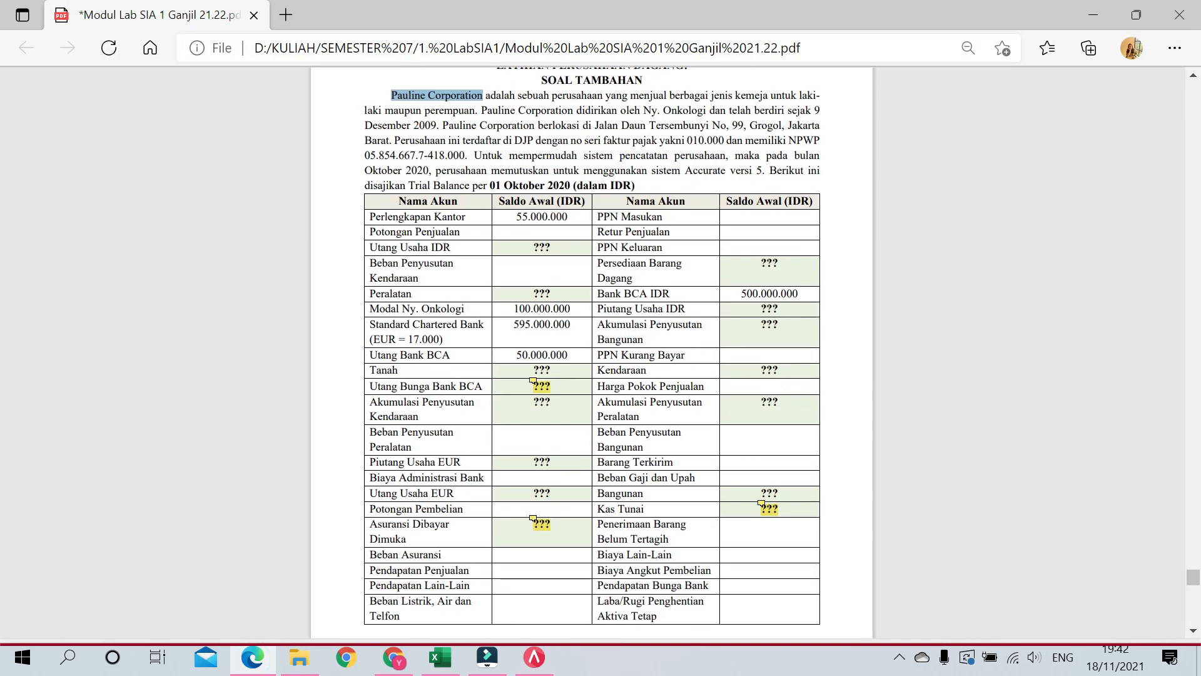
scroll(592, 345, down, 2)
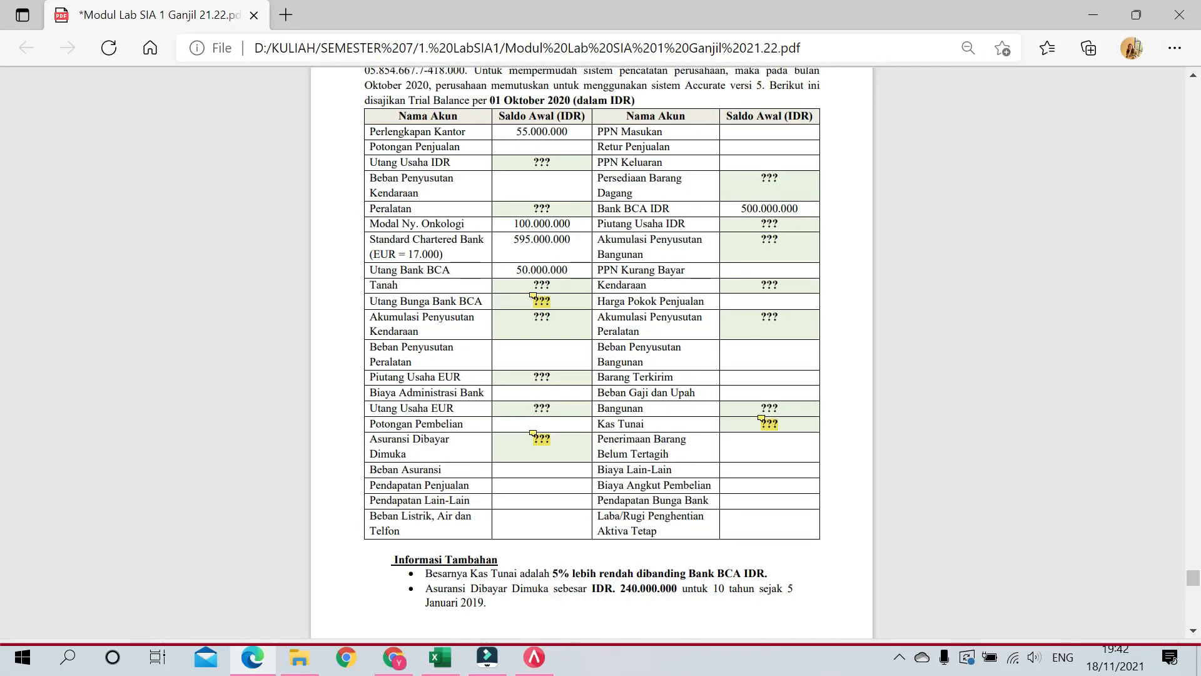
scroll(724, 238, up, 3)
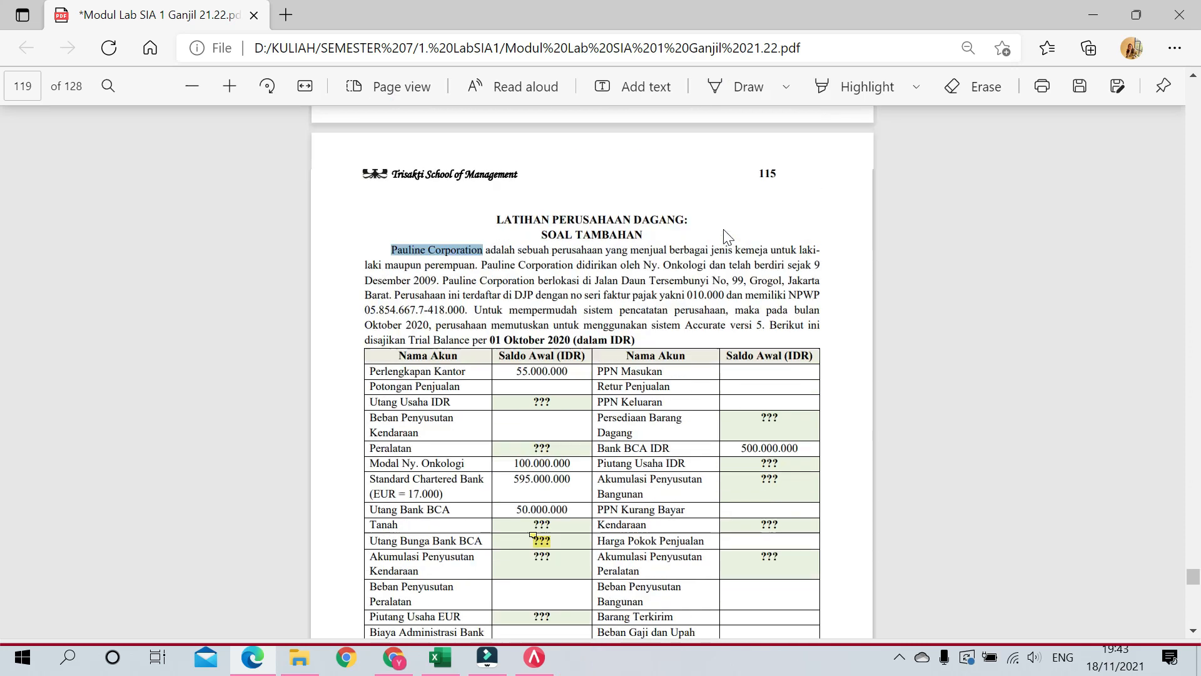
scroll(726, 241, down, 1)
scroll(723, 241, down, 2)
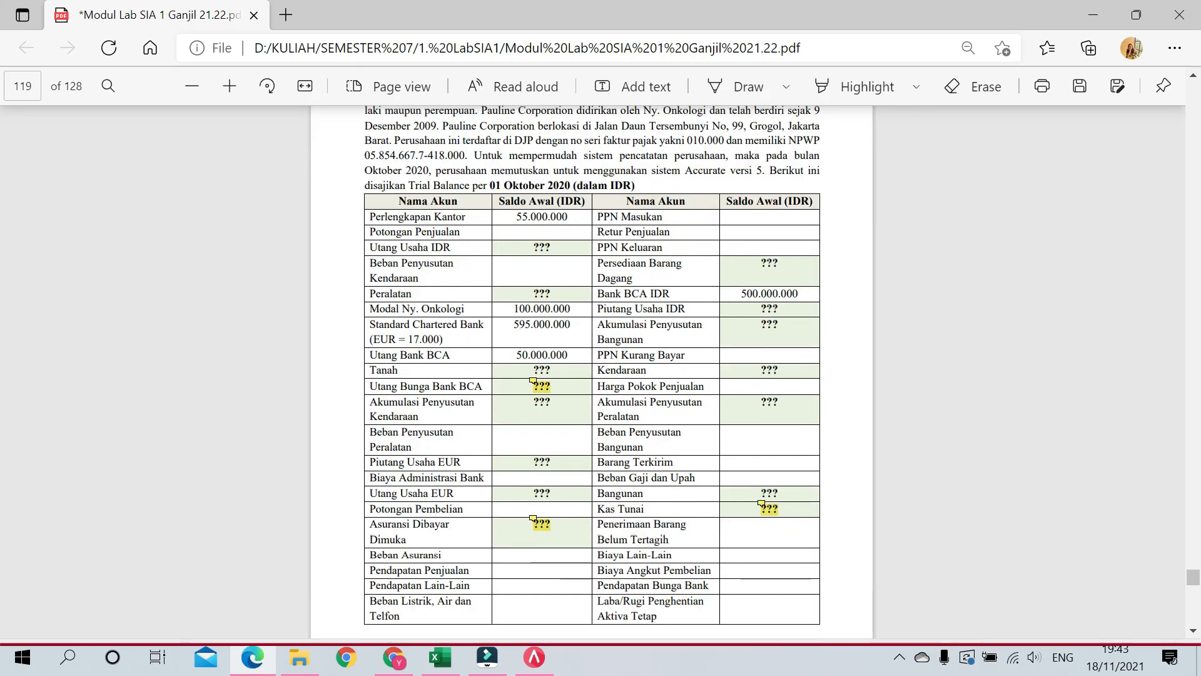
click(1086, 14)
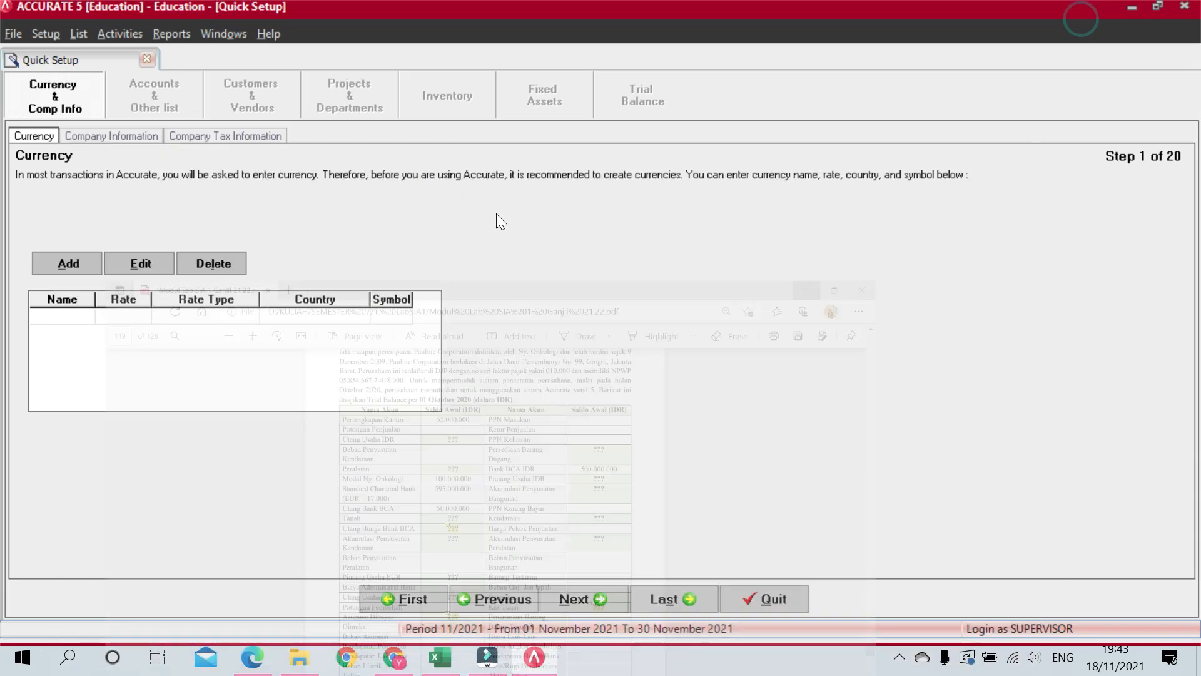
Step: Enter Rupiah with rate 1, country Indonesia and symbol IDR
click(54, 312)
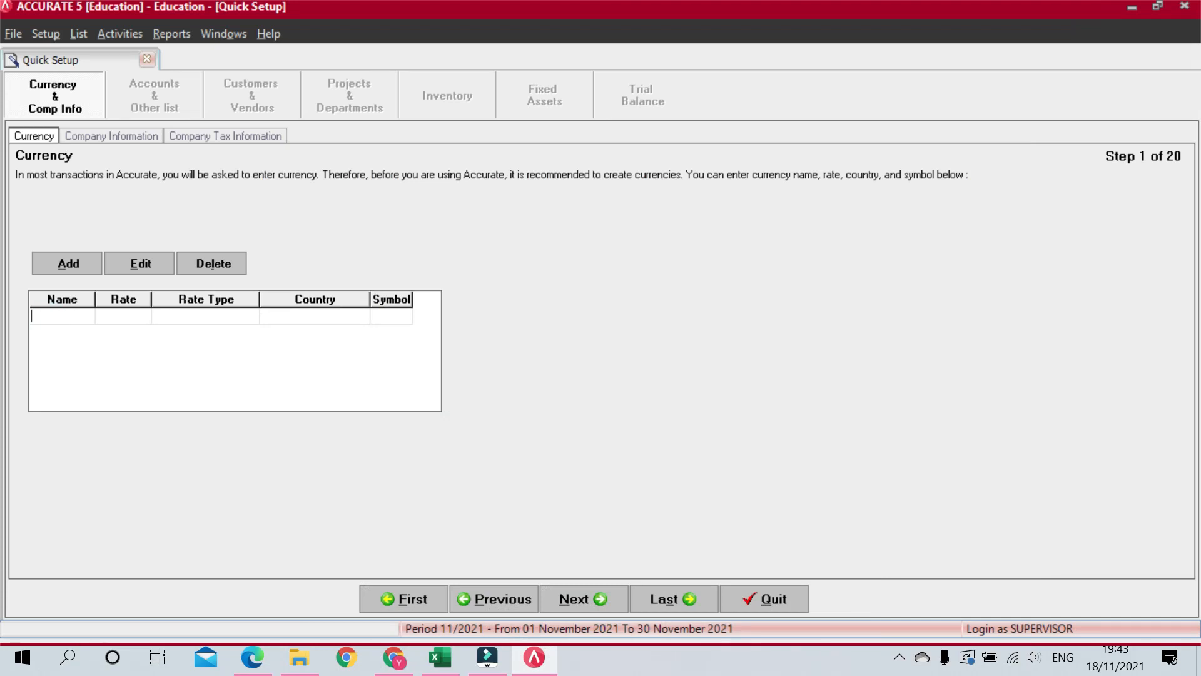
text(Rupiah)
key(Tab)
text(1)
key(Tab)
key(Tab)
text(Indone)
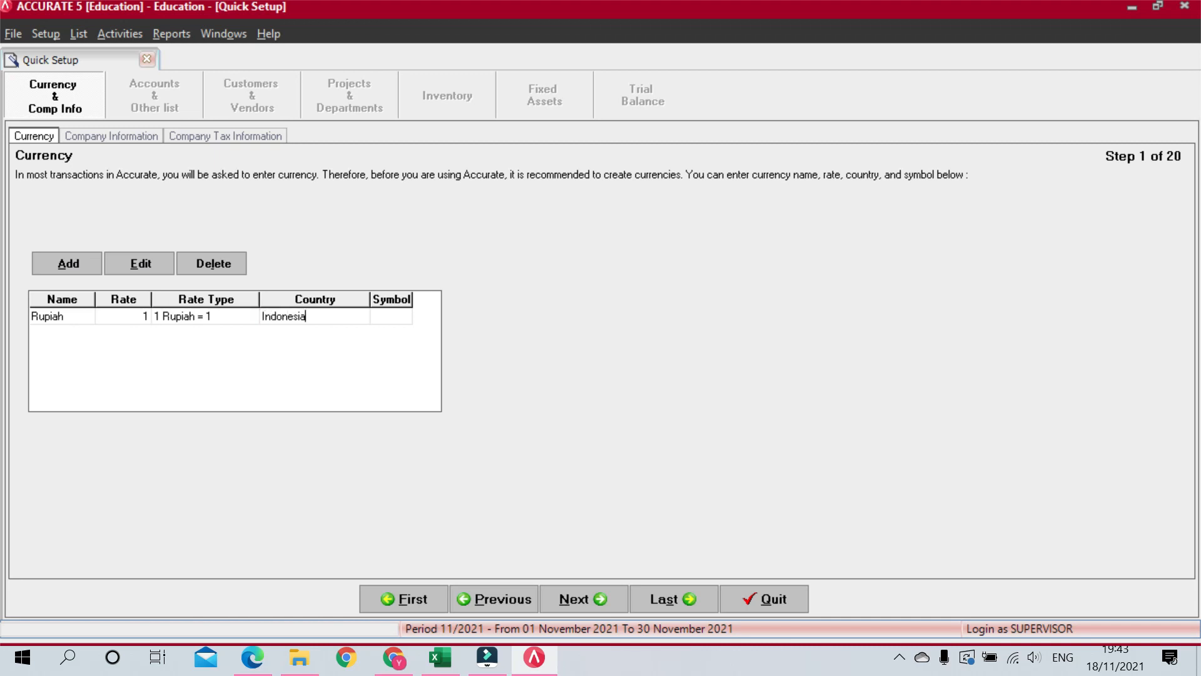
key(Tab)
text(ID)
key(Tab)
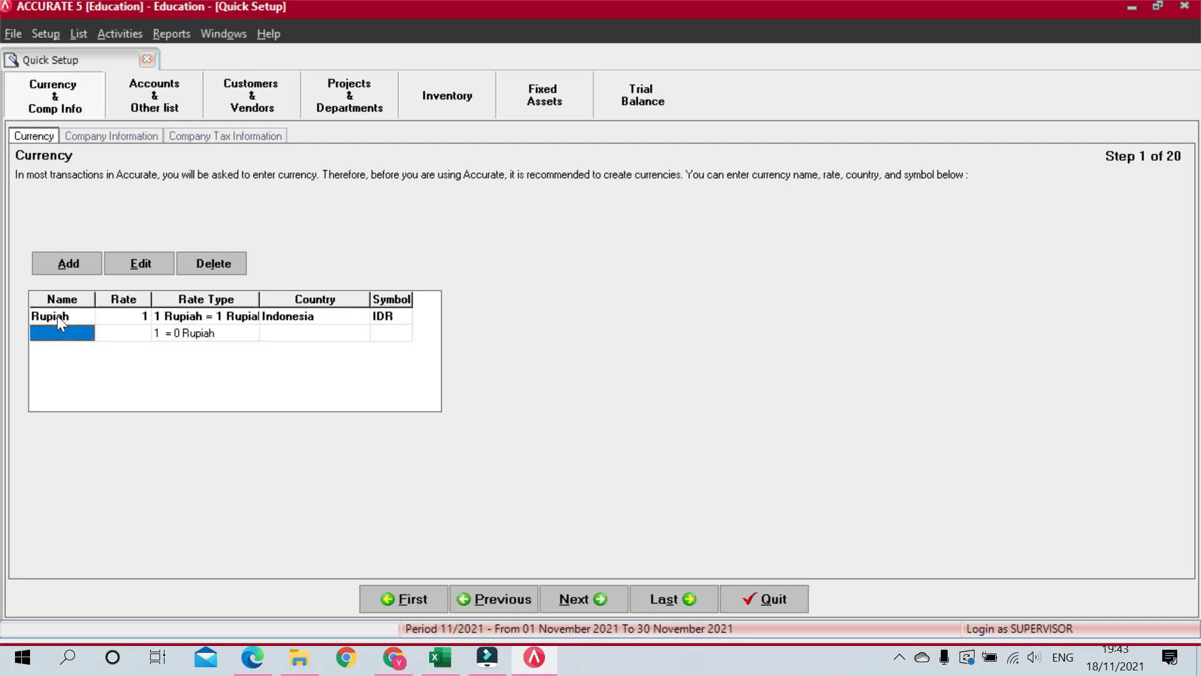
Step: Add Euro at rate 17000 with country Eropa and symbol EU
text(EU)
key(Tab)
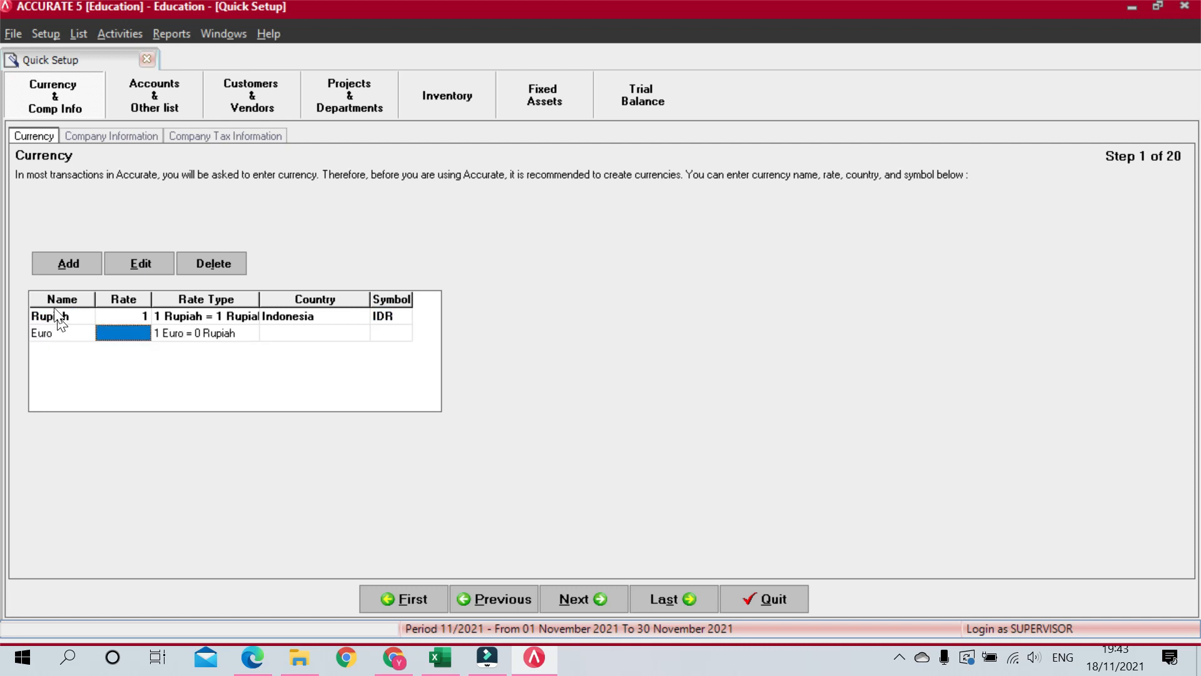
click(252, 657)
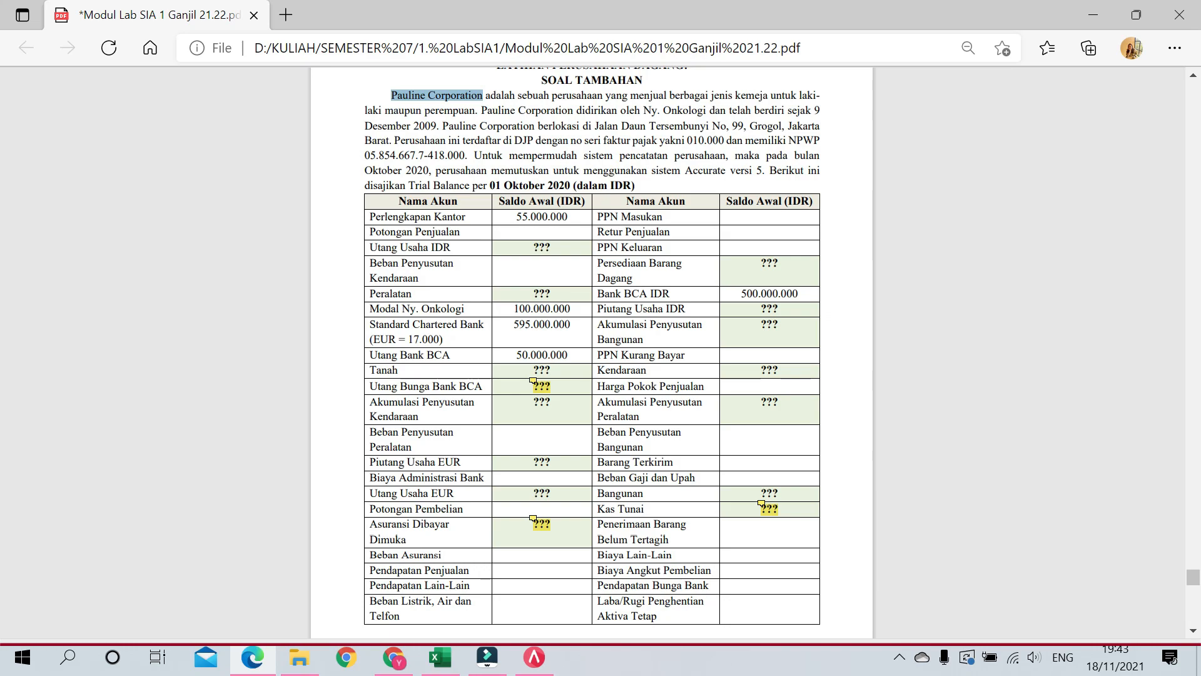
click(1093, 15)
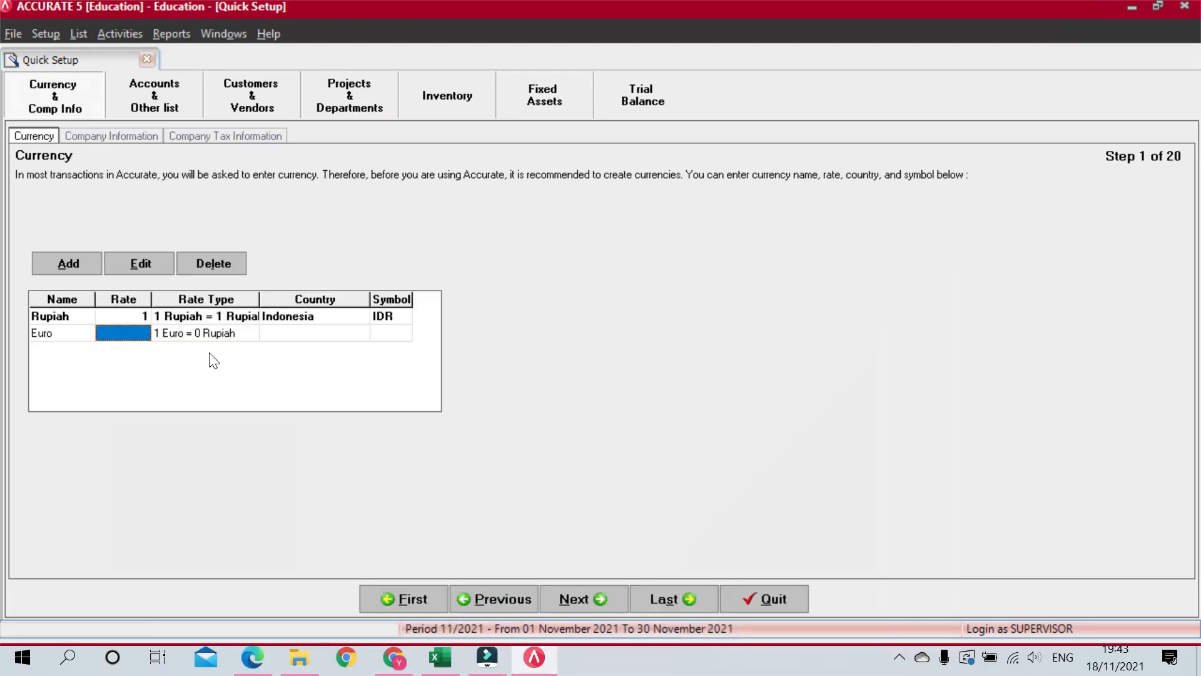
text(17000)
key(Tab)
key(Tab)
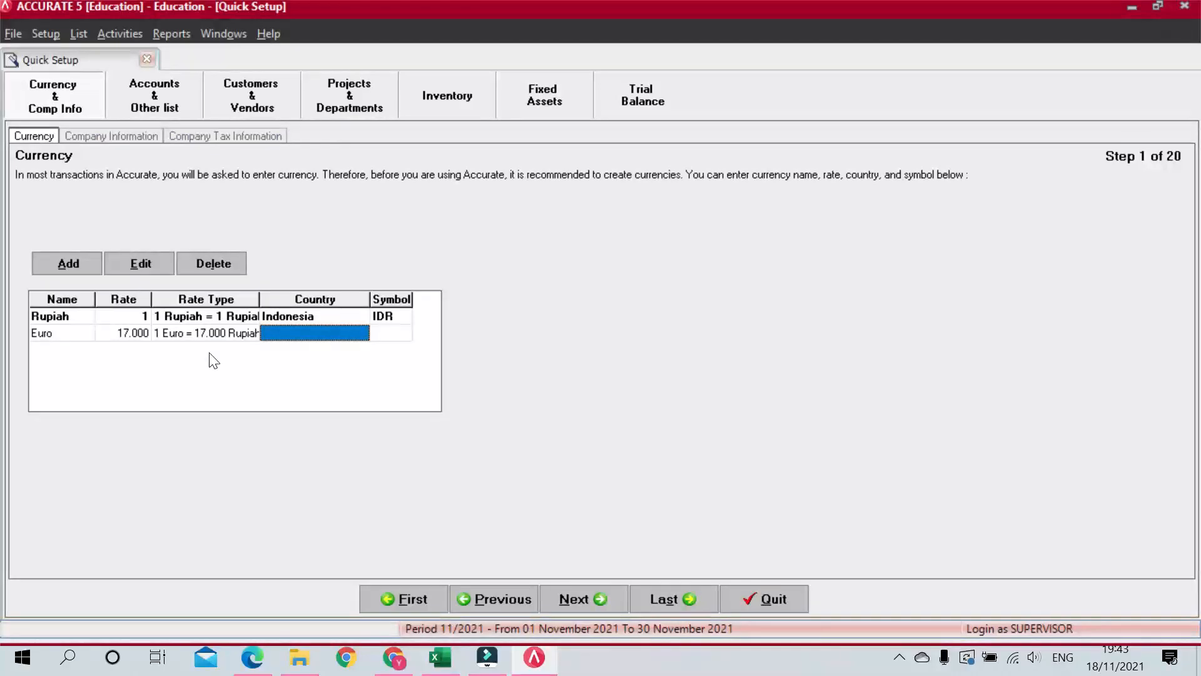
key(alt)
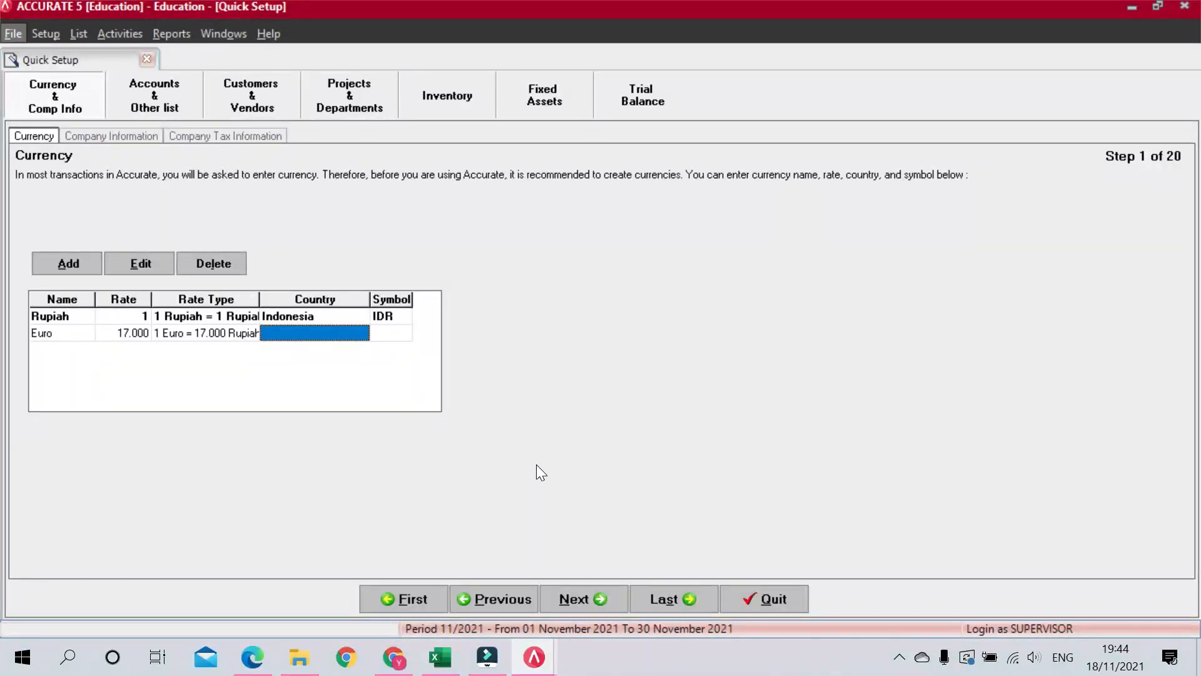
click(284, 337)
text(EROP)
key(BackSpace)
key(BackSpace)
key(BackSpace)
text(ropa)
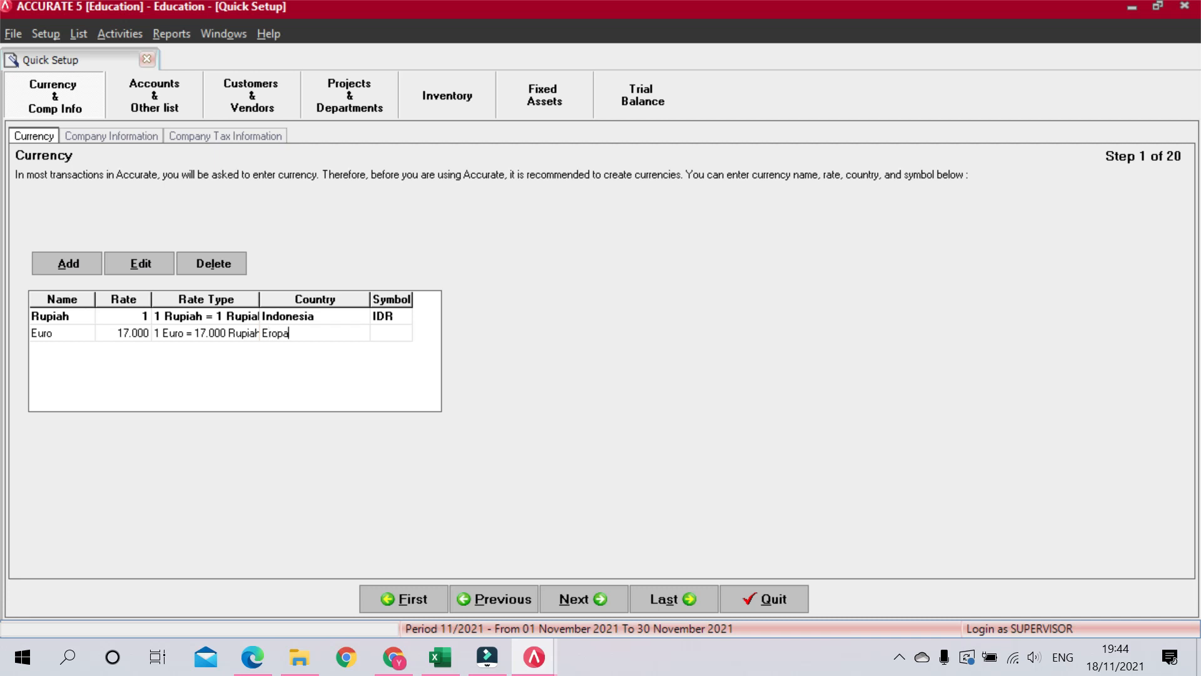
key(Tab)
text(EU)
click(597, 587)
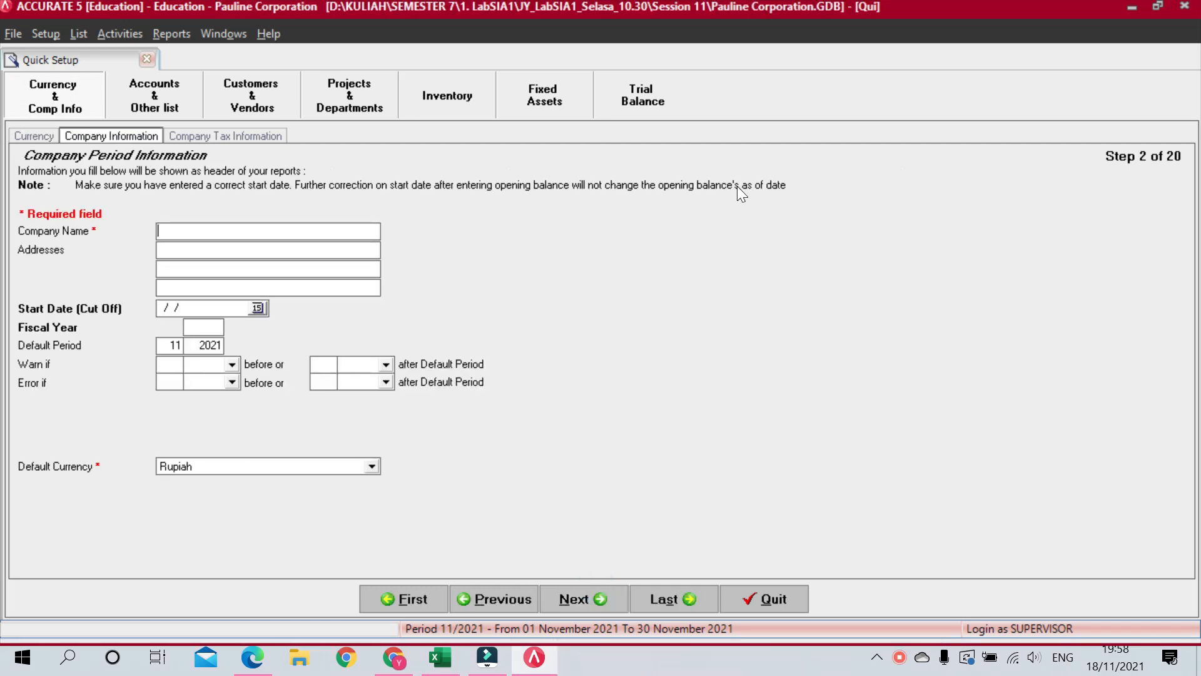
Step: Copy the street address and district/city from the PDF into the two address lines
key(super+Right)
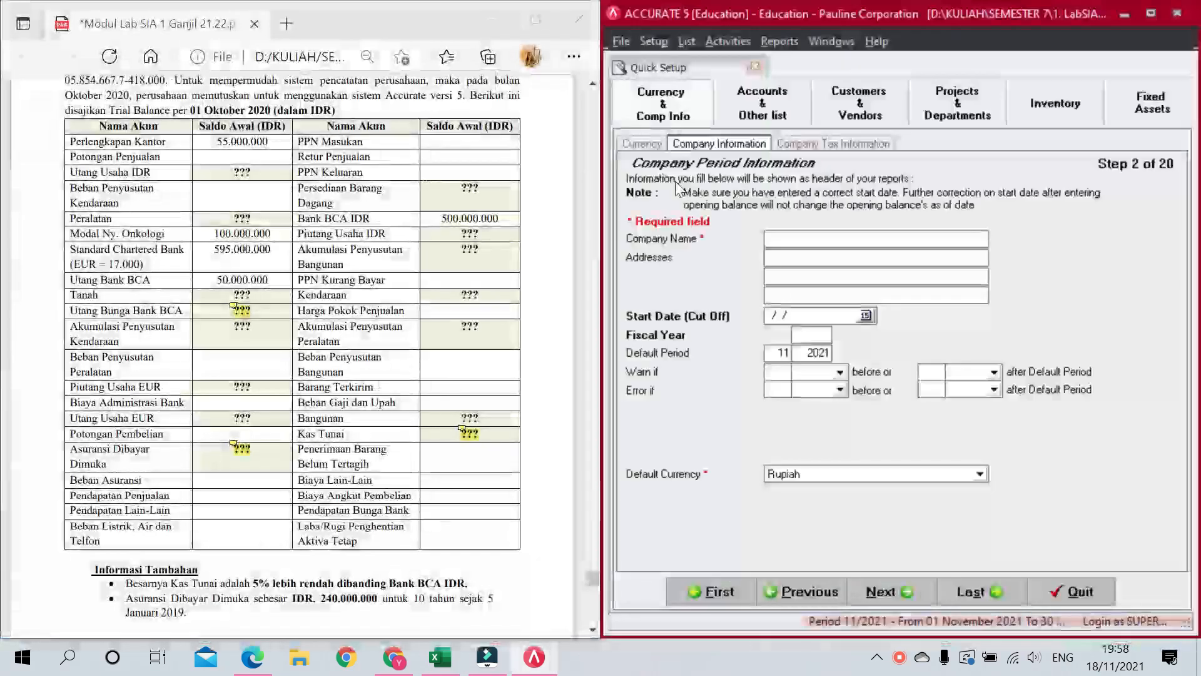
scroll(292, 356, up, 3)
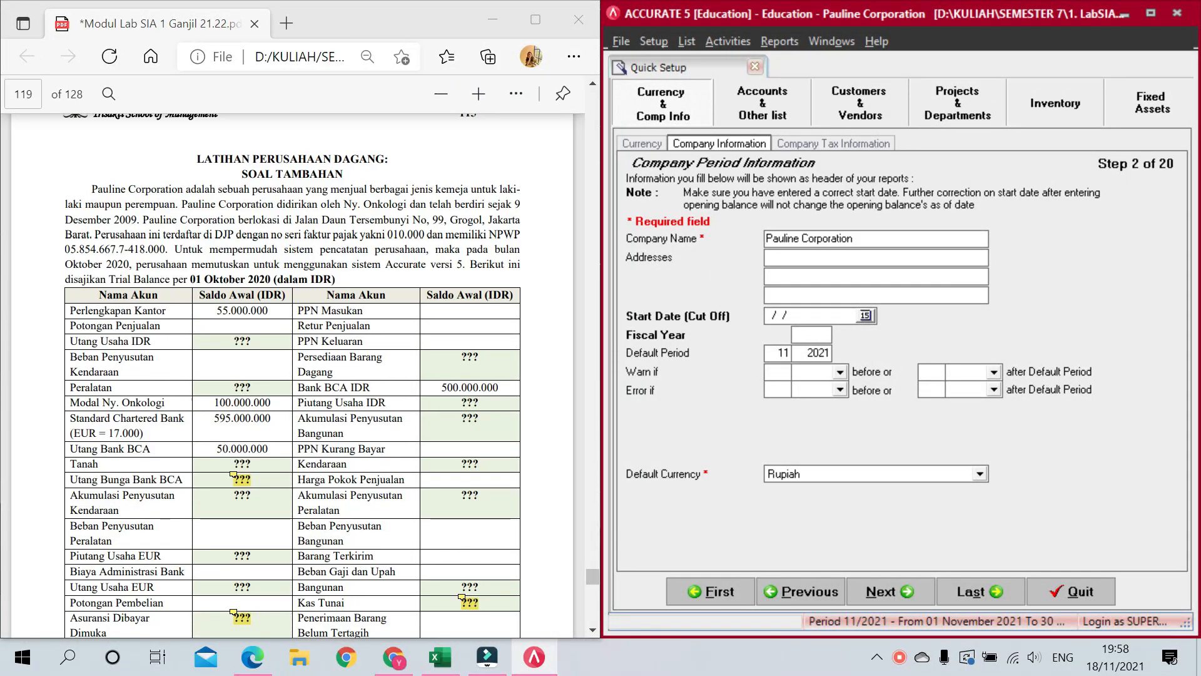
click(443, 198)
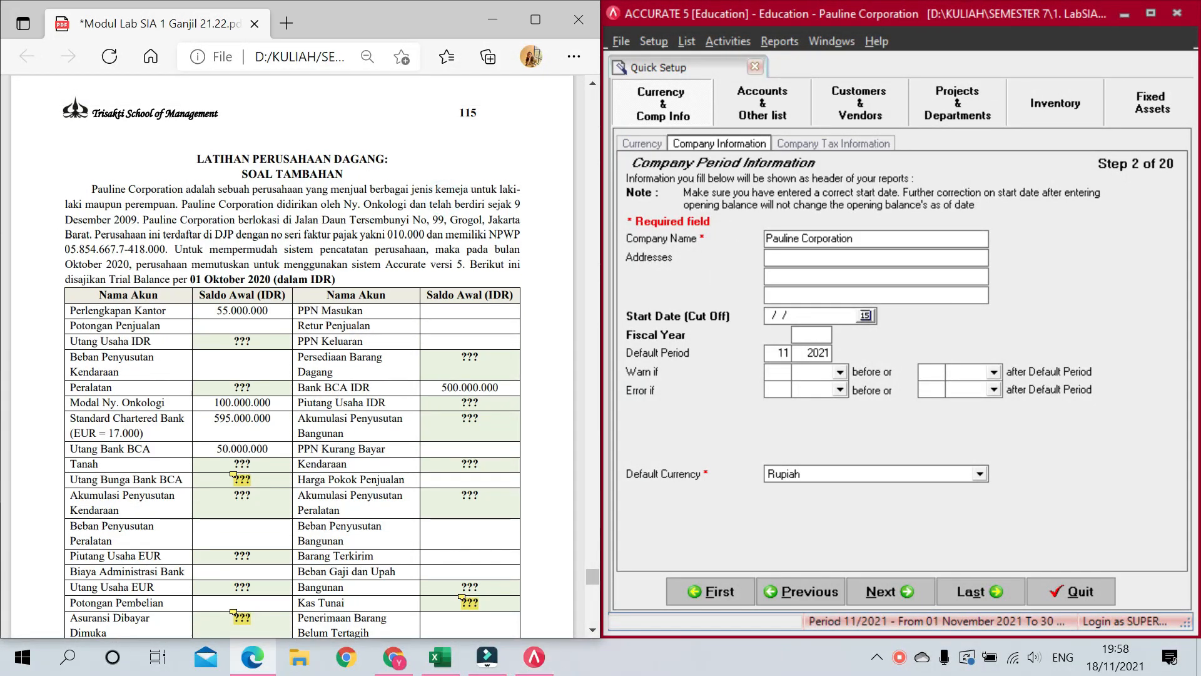
drag(294, 221, 446, 221)
key(ctrl+c)
click(299, 227)
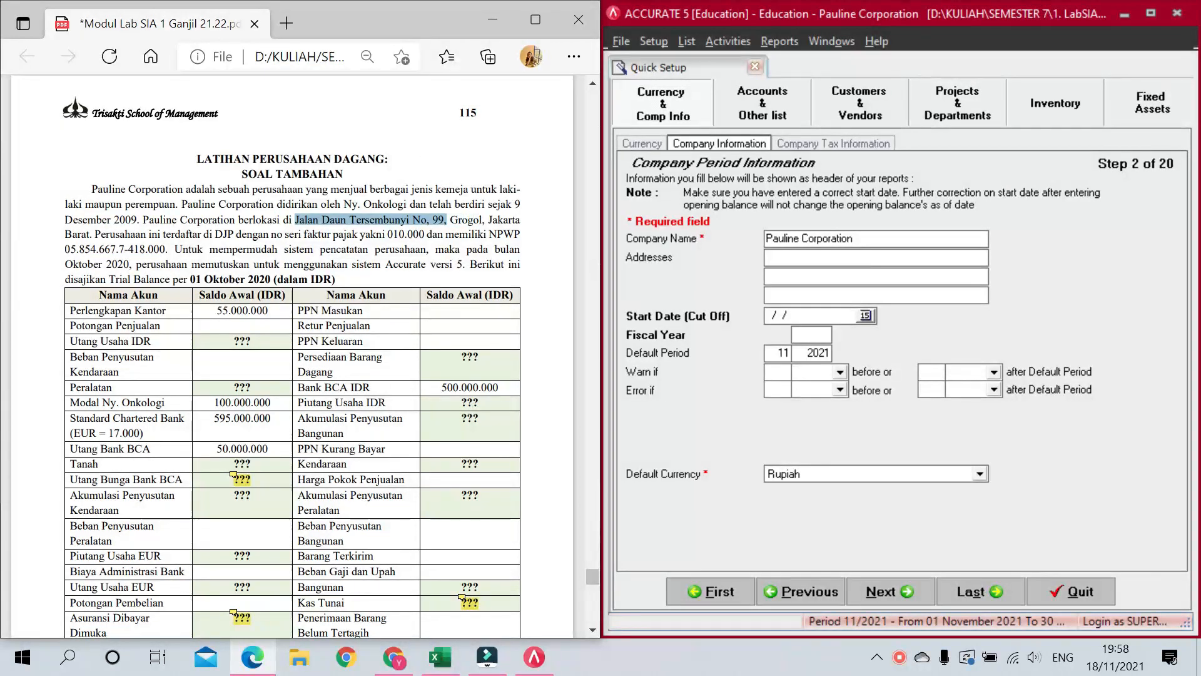
click(818, 260)
key(ctrl+v)
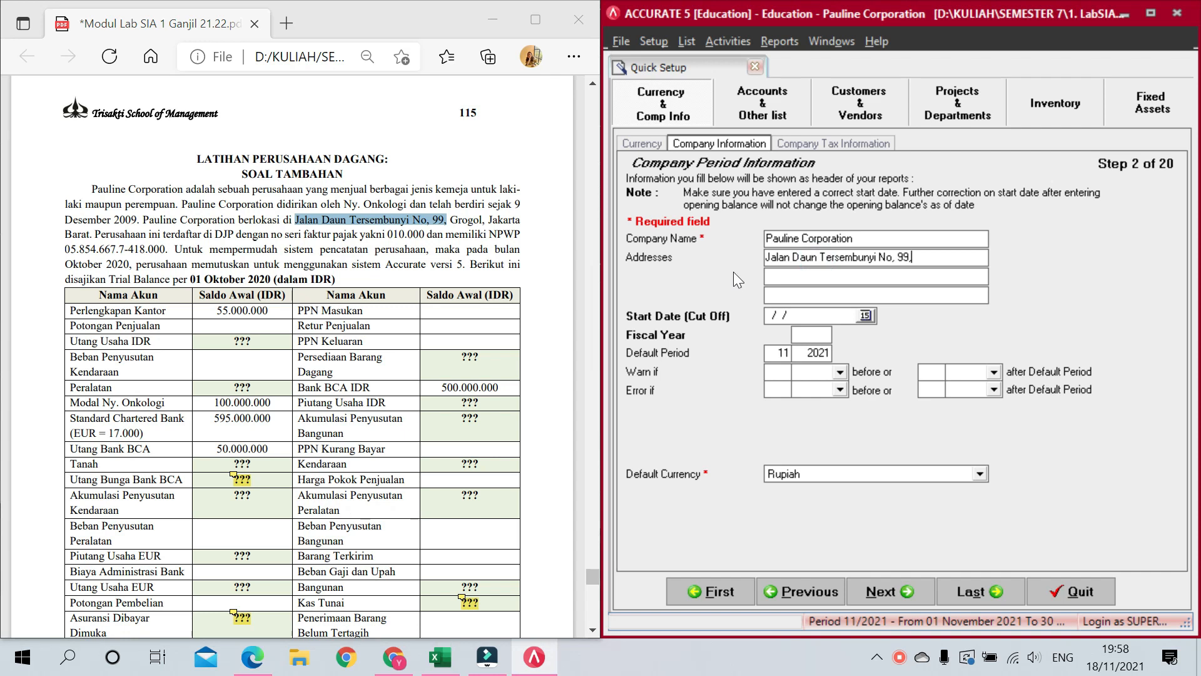
drag(450, 222, 100, 234)
click(445, 245)
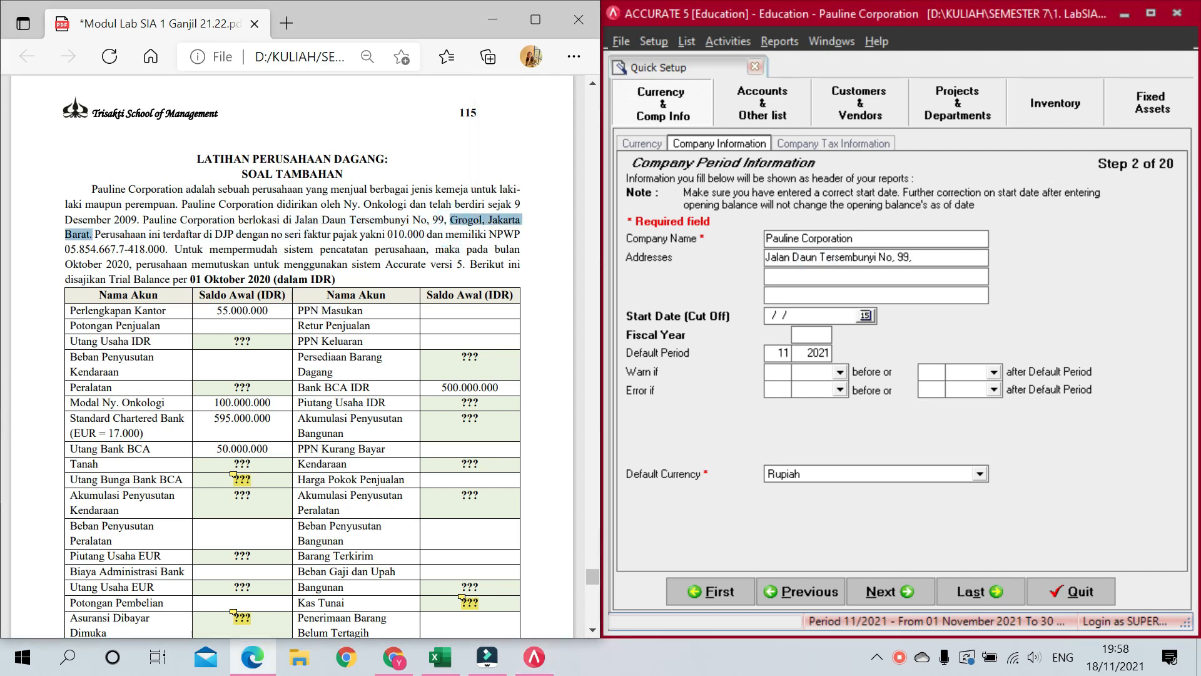
click(807, 276)
text(Grogol, Jakarta)
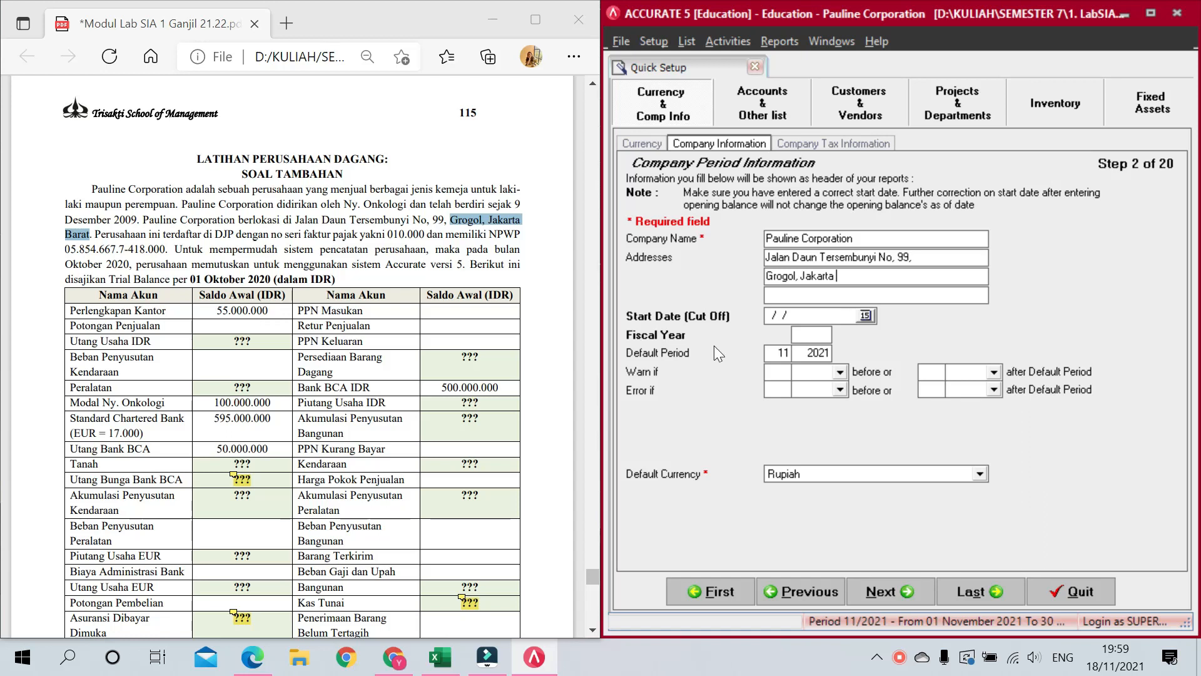
Step: Set the start date to 30/09/2020 and go on to Company Tax Information
click(850, 316)
text(30092020)
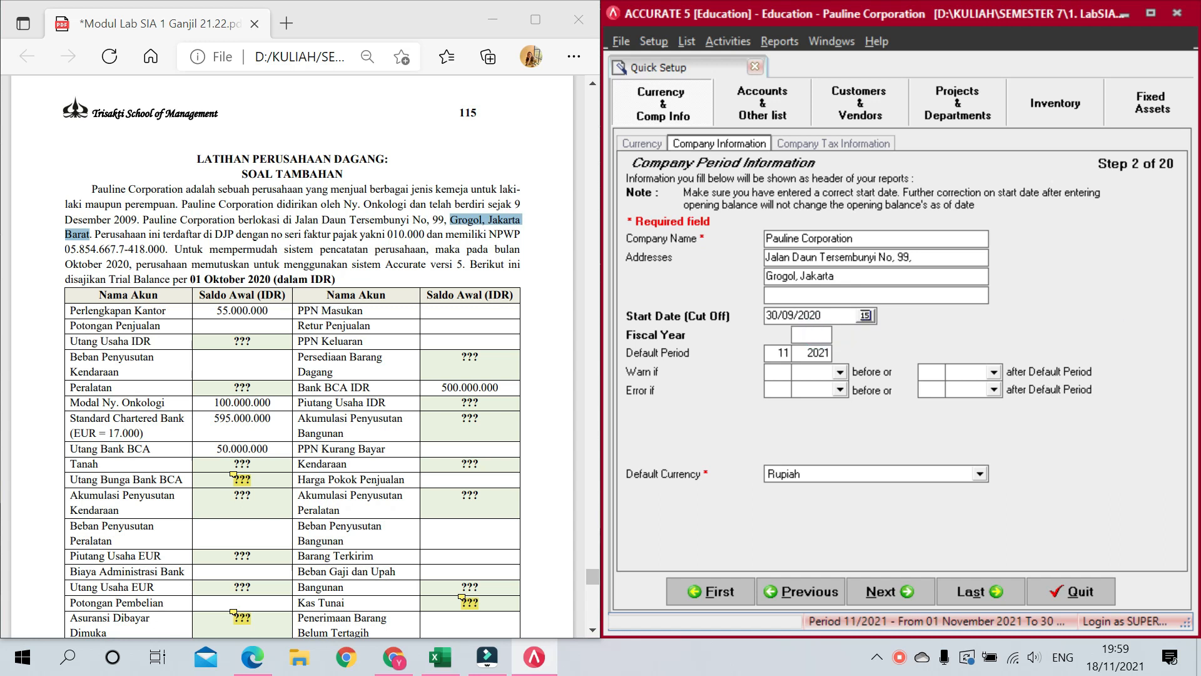
text(2020)
click(782, 295)
click(894, 577)
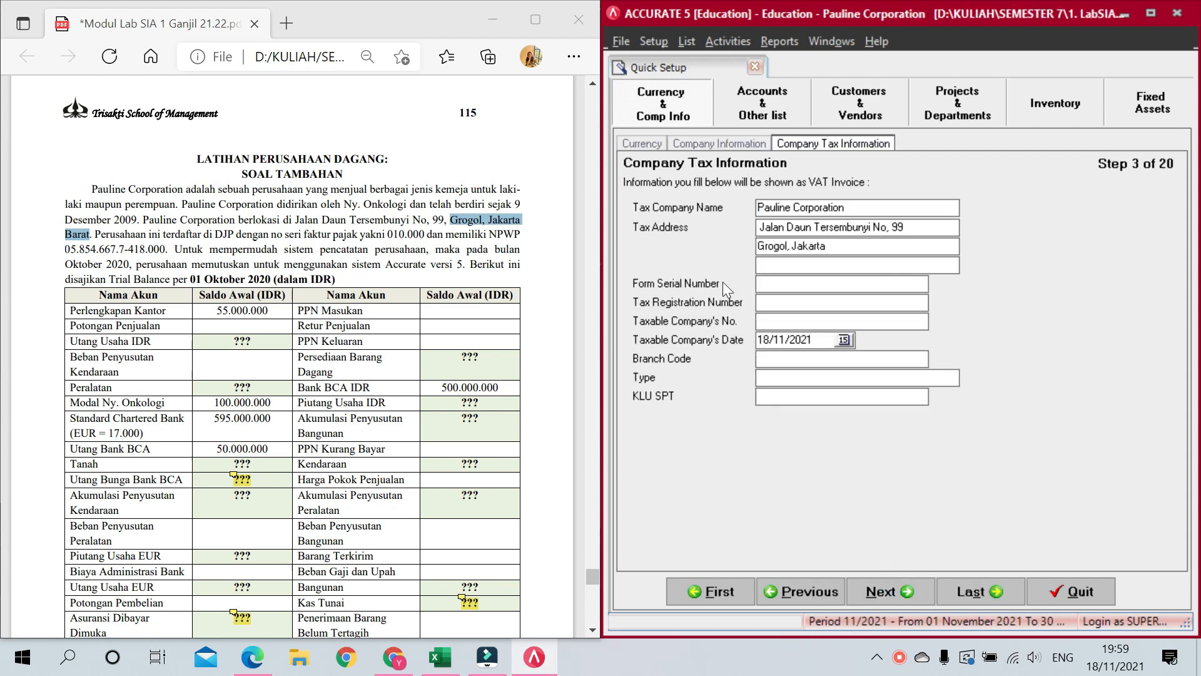
Step: Copy serial number 010.000 from the PDF into the form serial number field
click(781, 285)
click(387, 234)
double_click(388, 235)
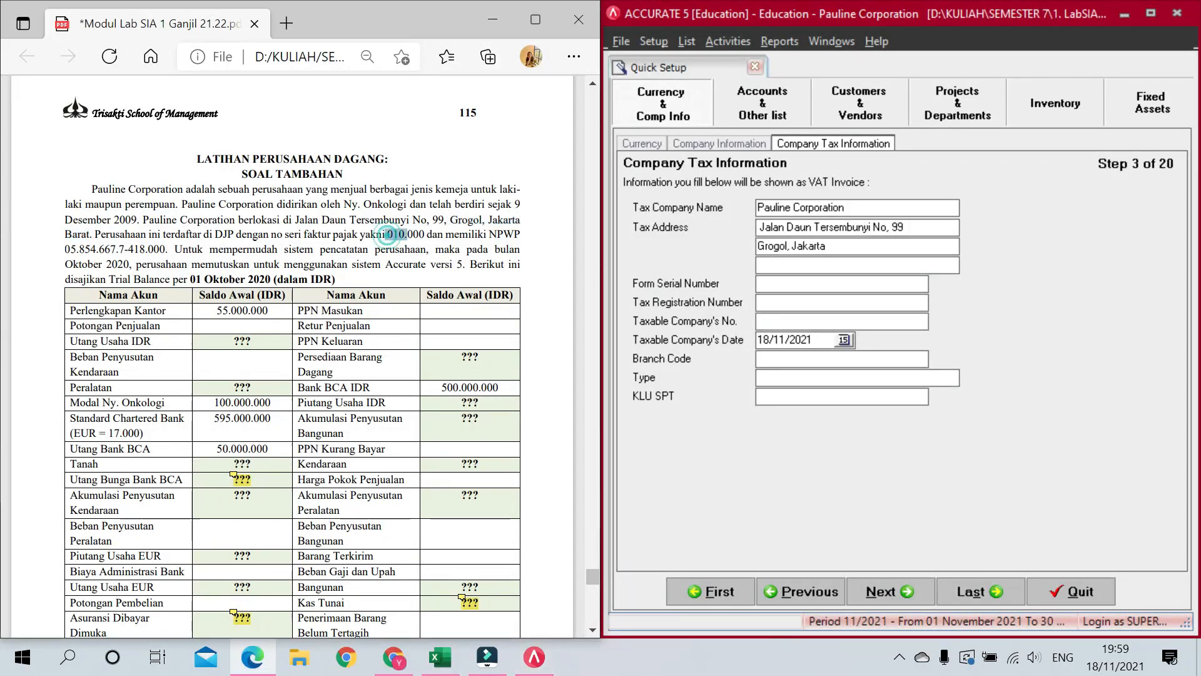
key(ctrl+c)
click(718, 290)
key(ctrl+v)
drag(762, 284, 741, 286)
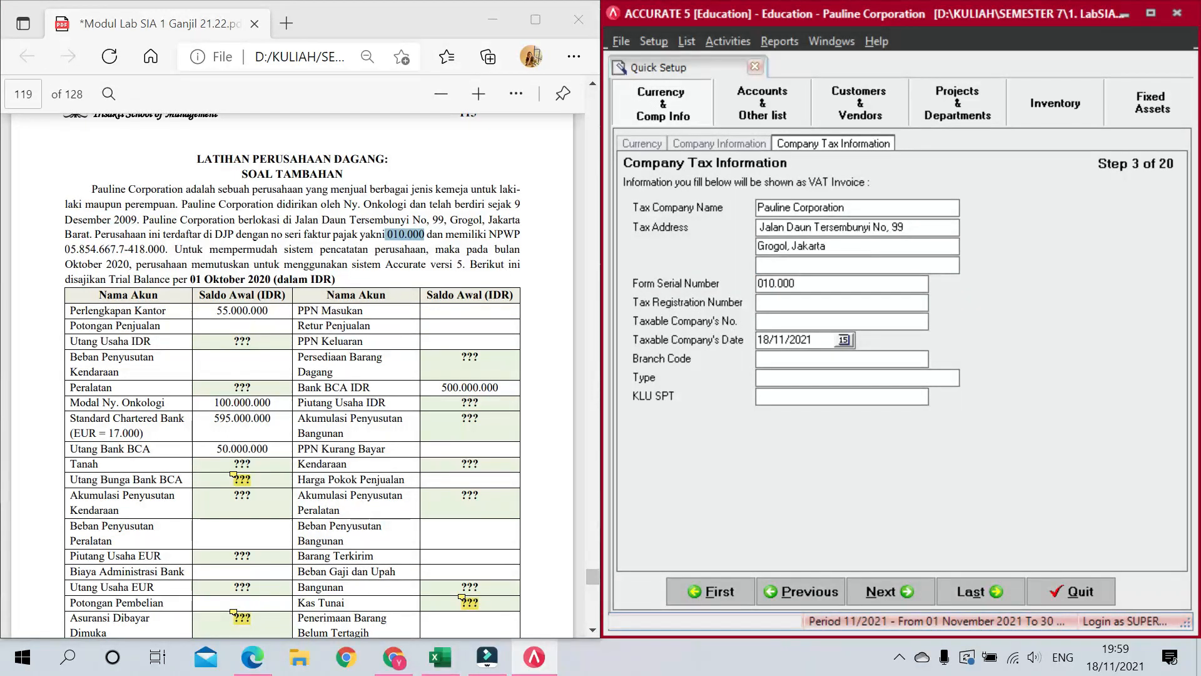
Step: Paste the NPWP into Tax Registration and Taxable Company No., with date 30/09/2020
drag(65, 249, 160, 249)
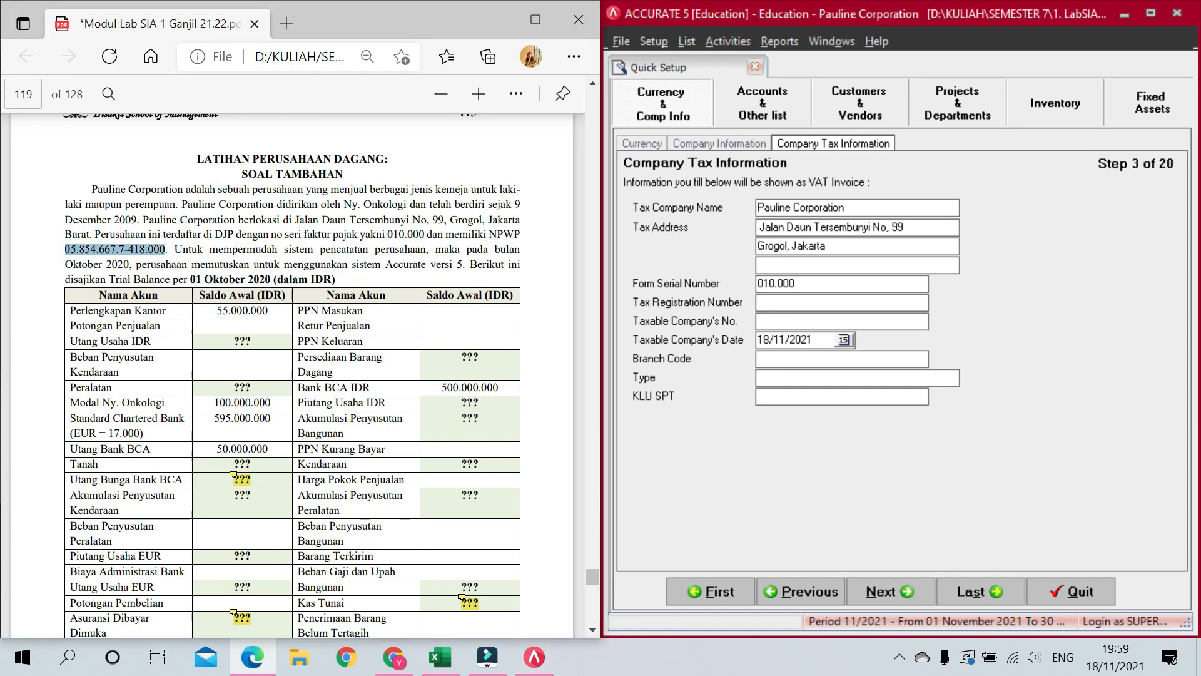
key(ctrl+c)
click(788, 303)
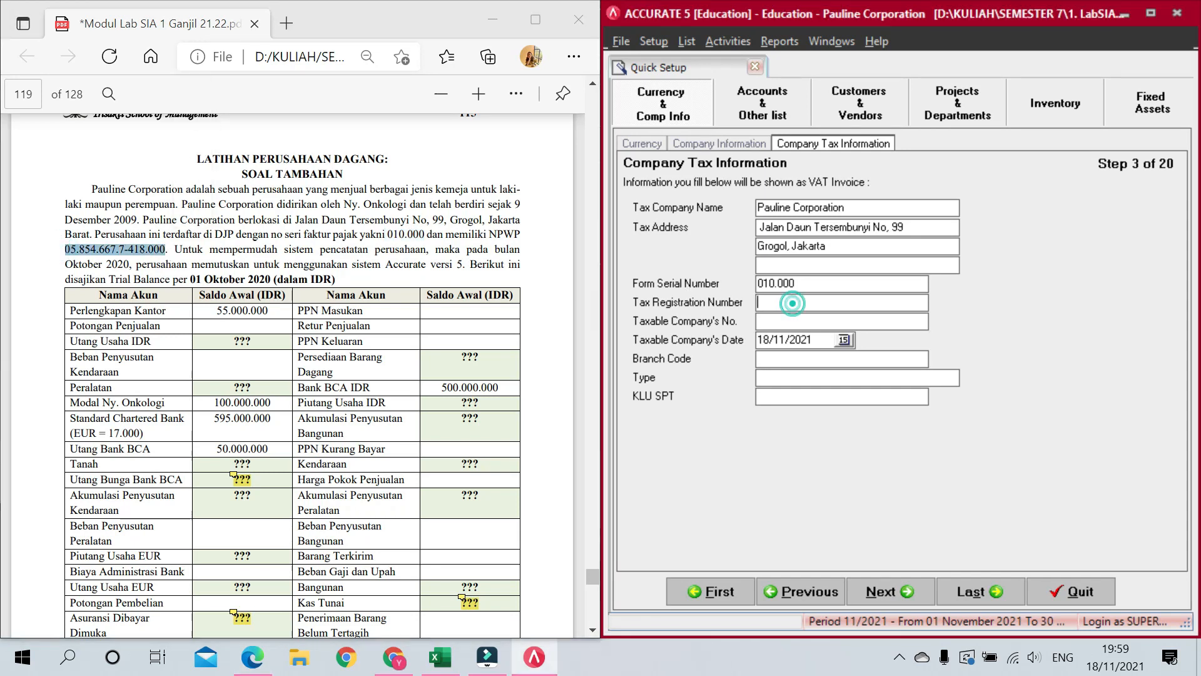
key(ctrl+v)
click(788, 321)
key(ctrl+v)
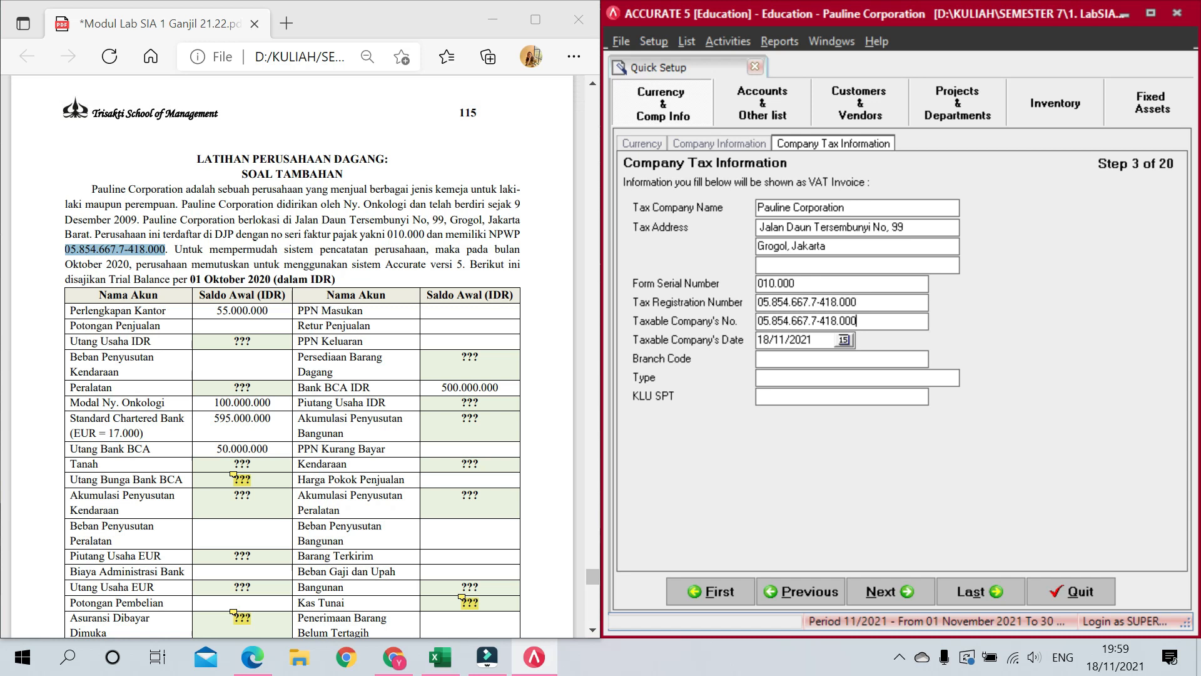
key(Tab)
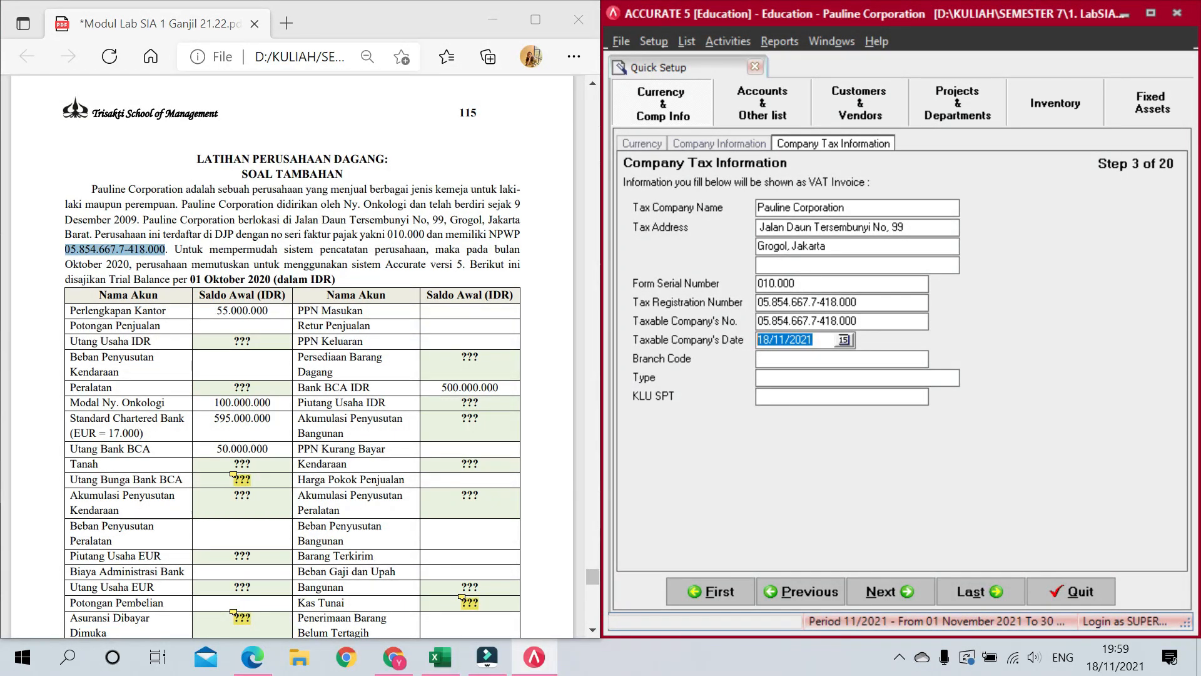
text(30/09/2020)
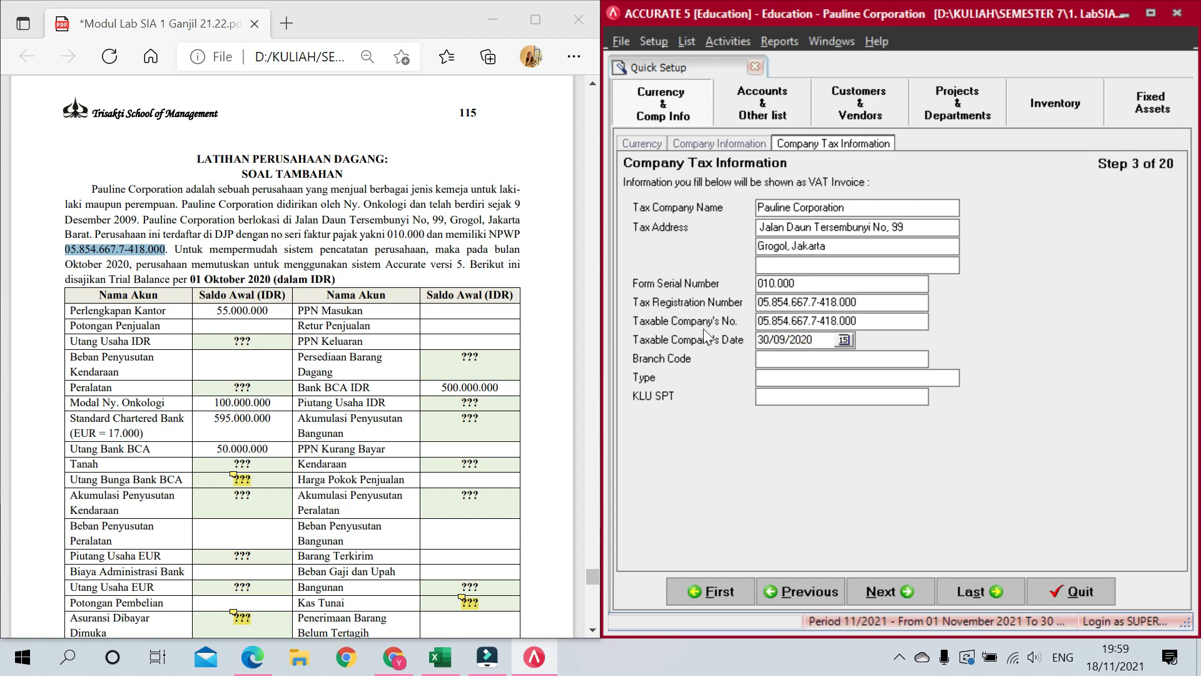
click(907, 591)
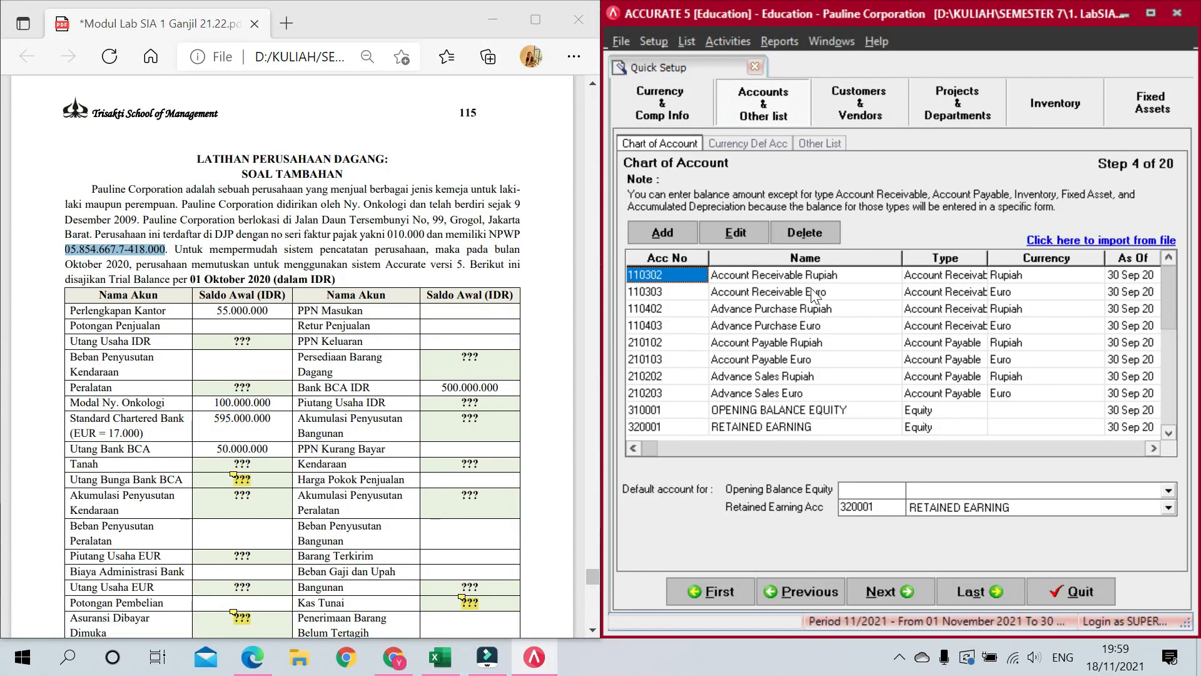
Step: Rename the Rupiah and Euro Account Receivable accounts to Piutang Usaha
scroll(292, 376, down, 3)
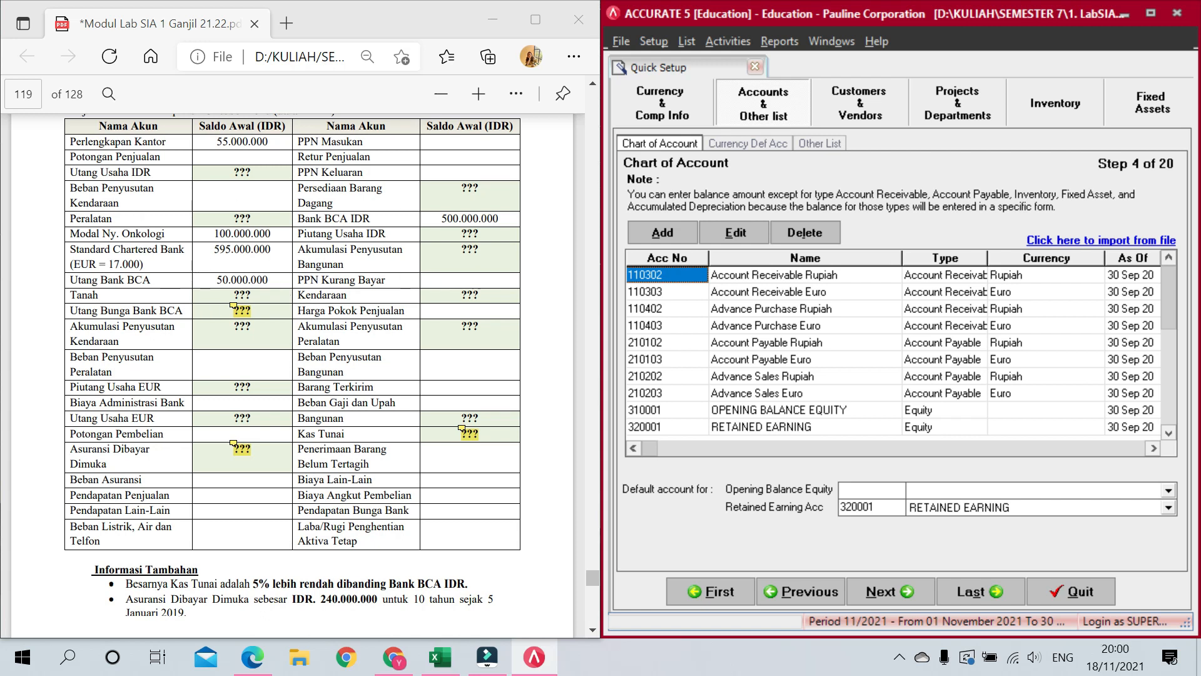
scroll(136, 218, up, 2)
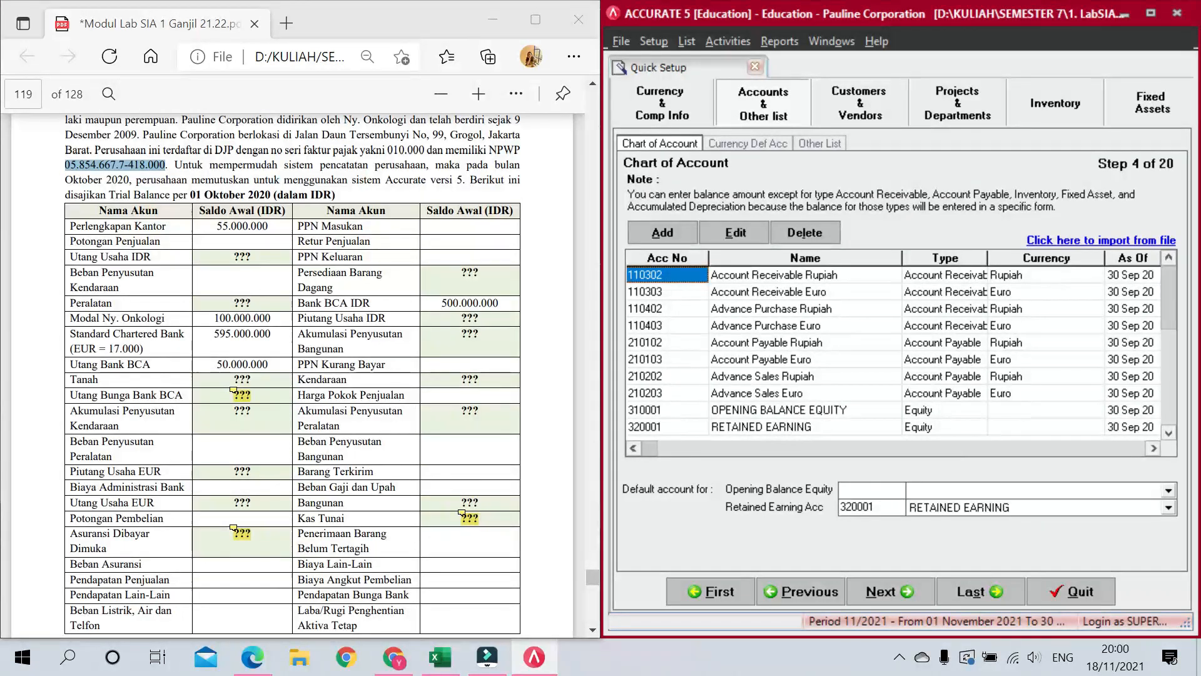
scroll(378, 374, down, 2)
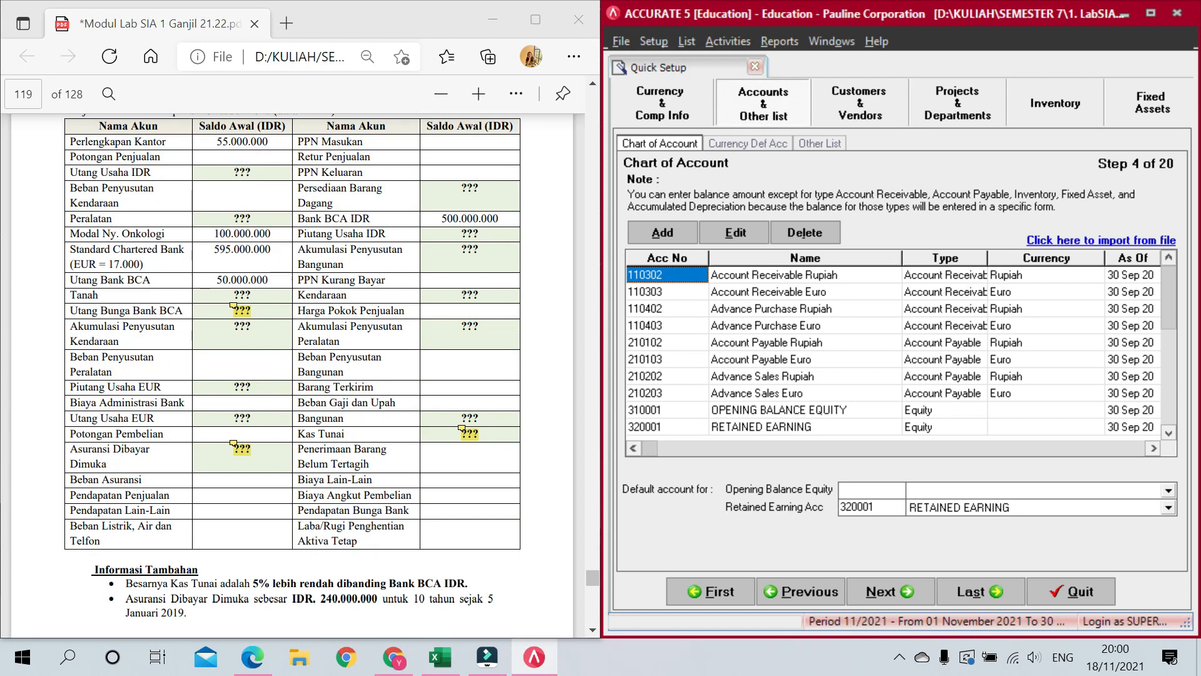
scroll(411, 383, up, 2)
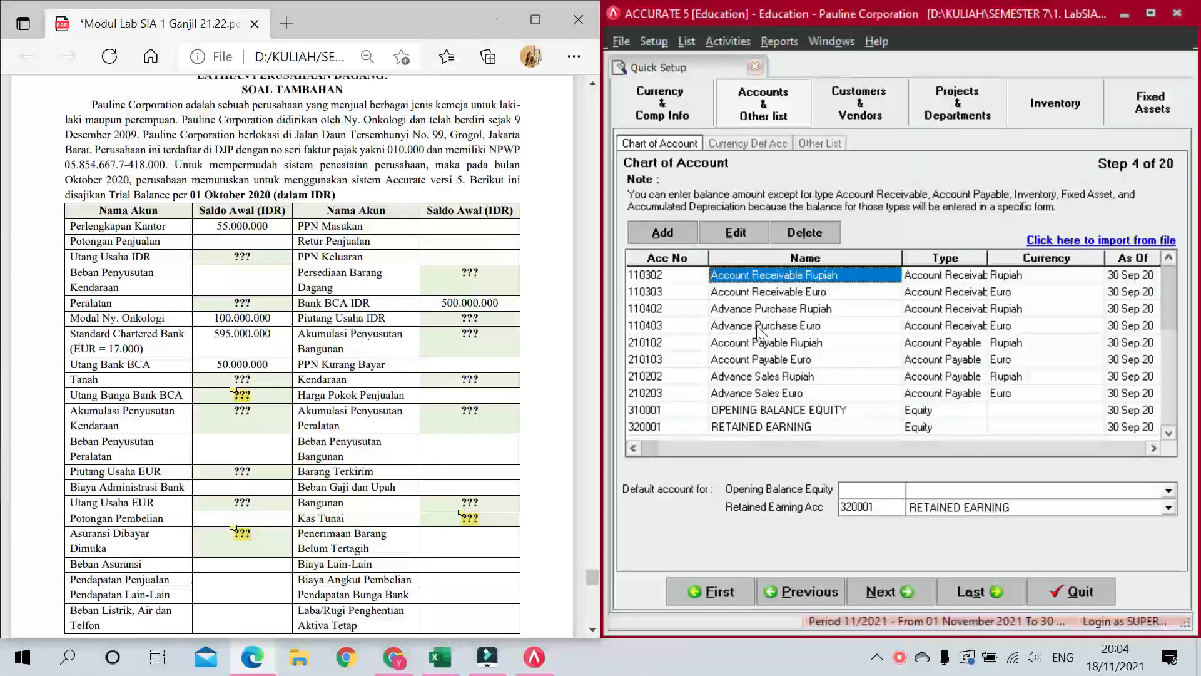
click(770, 310)
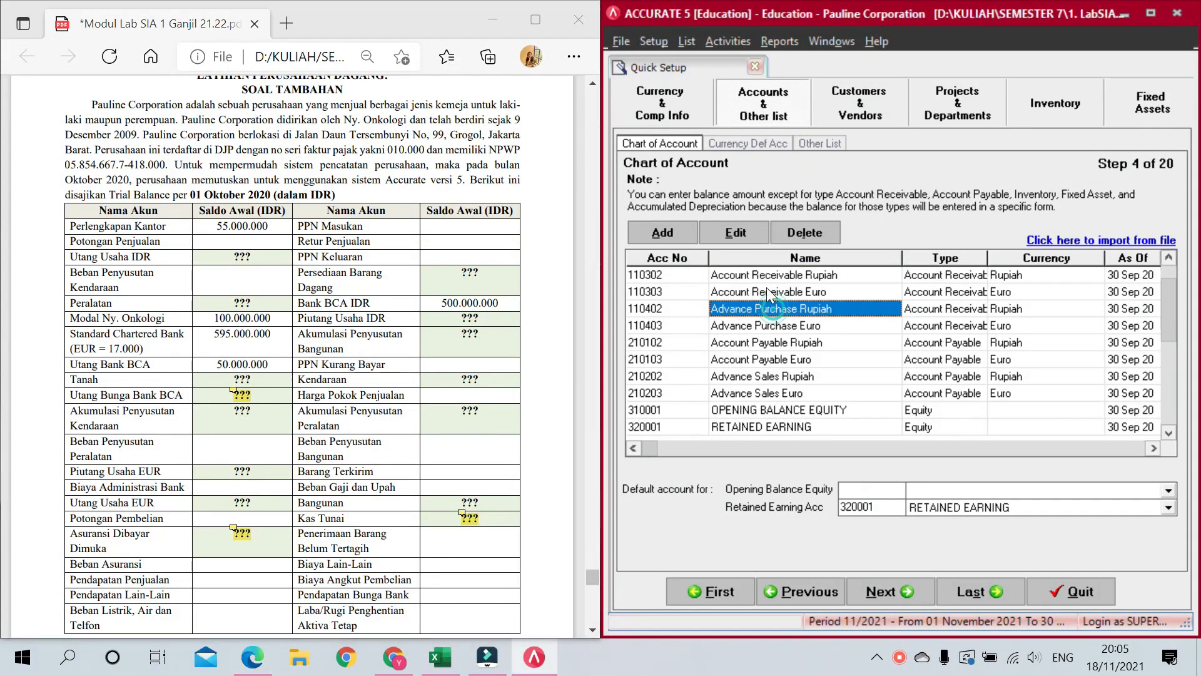
click(758, 273)
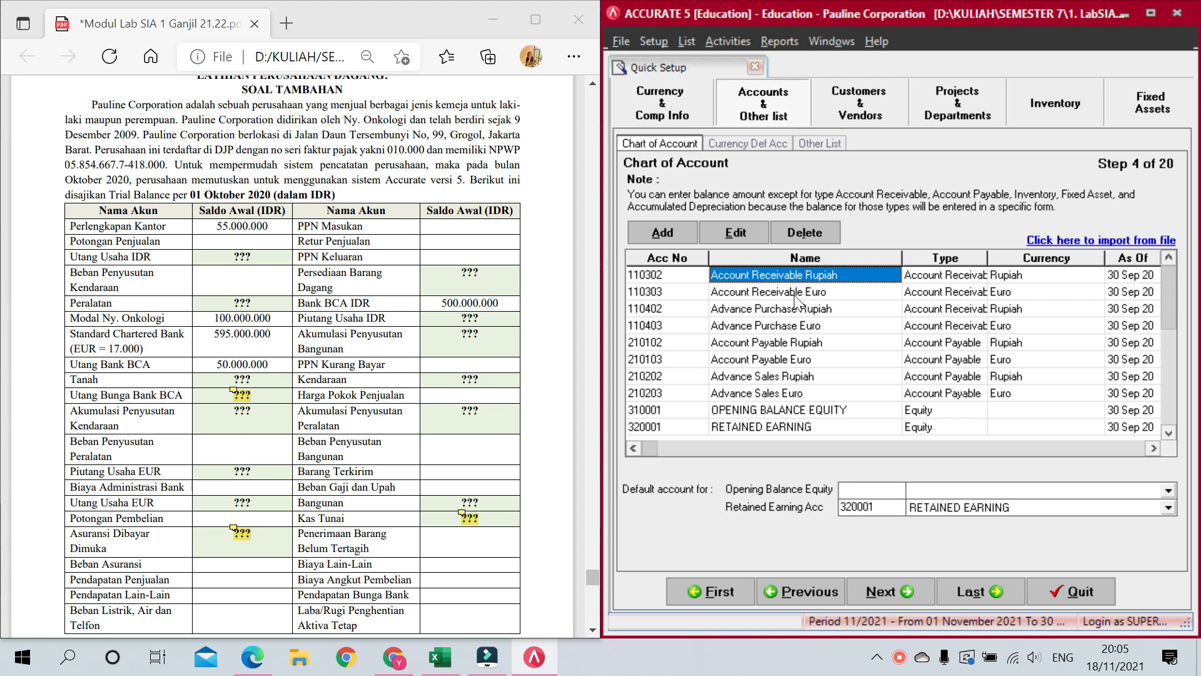
click(803, 269)
drag(803, 276, 681, 292)
text(Piutang)
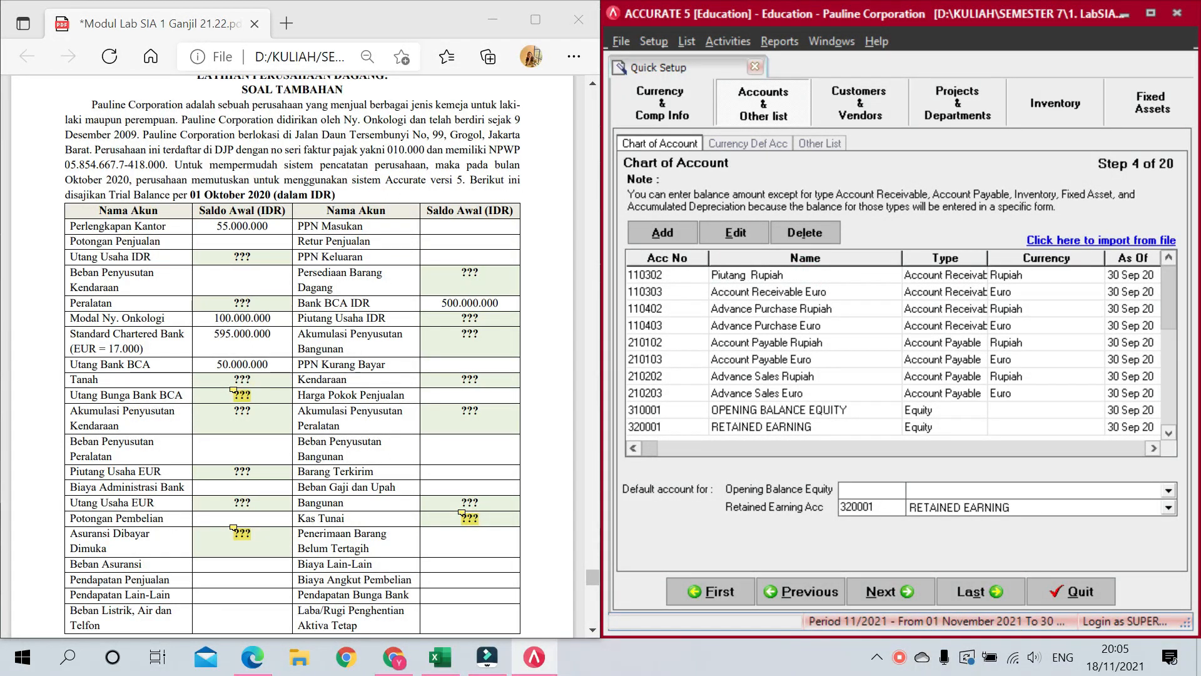
text( Usaha)
click(713, 292)
click(801, 290)
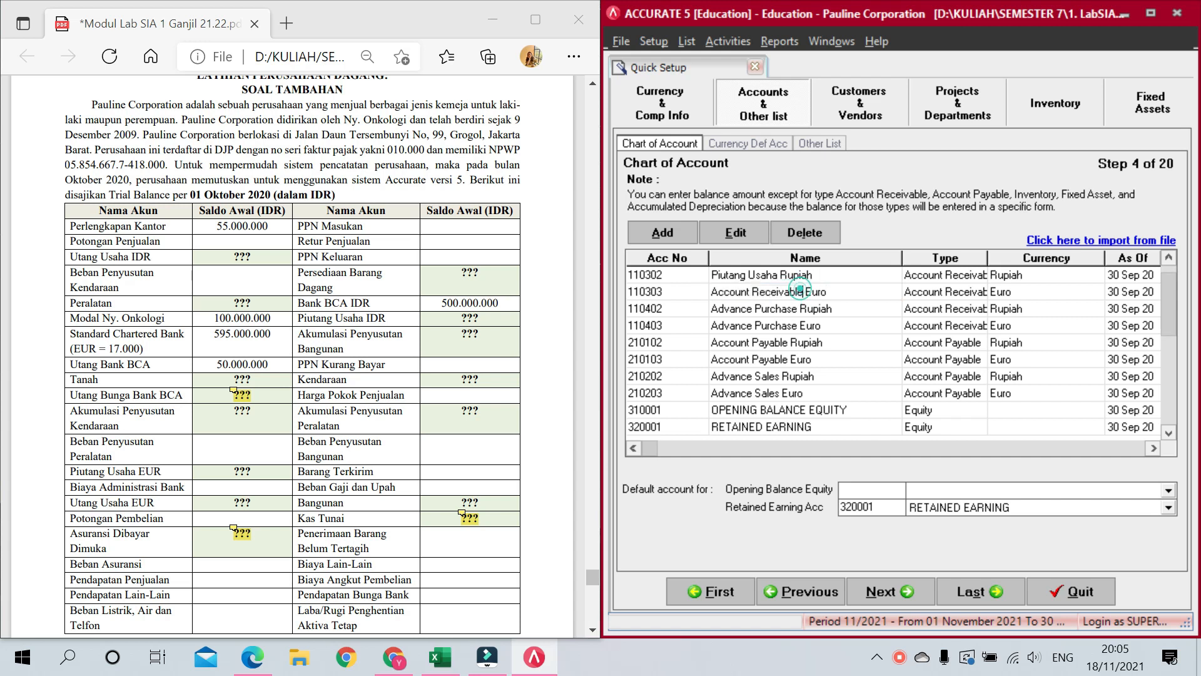
drag(800, 291, 679, 292)
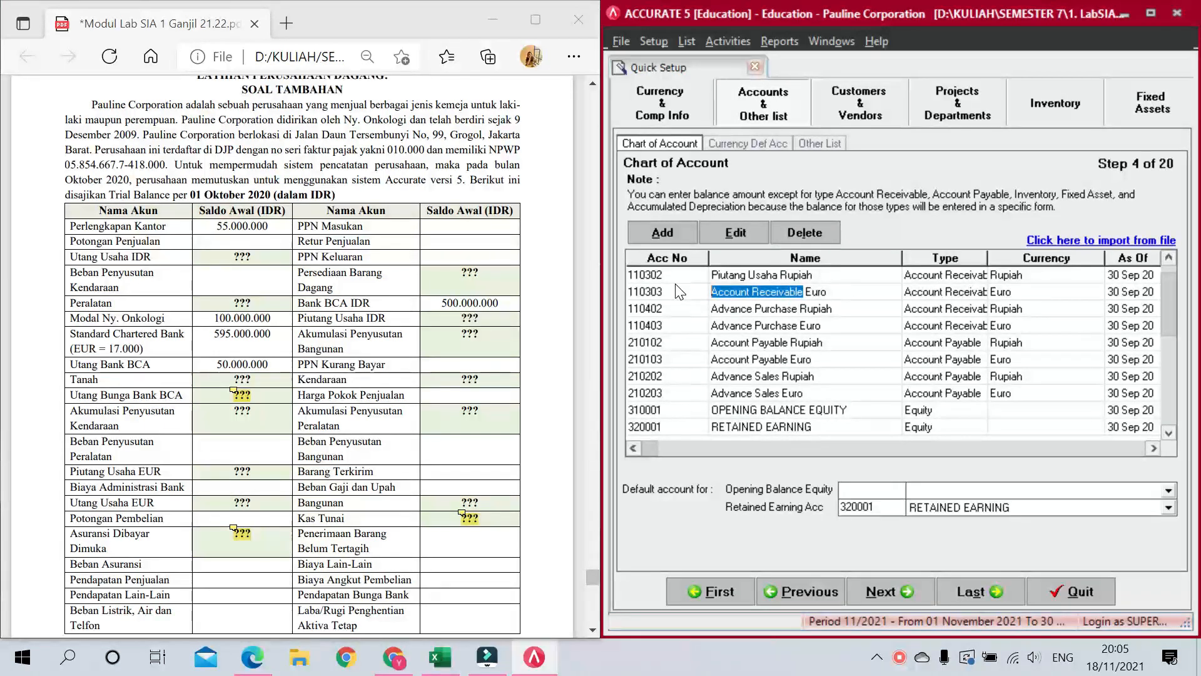
text(Piutang Usaha)
Step: Rename the Rupiah and Euro Account Payable accounts to Utang Usaha
click(782, 344)
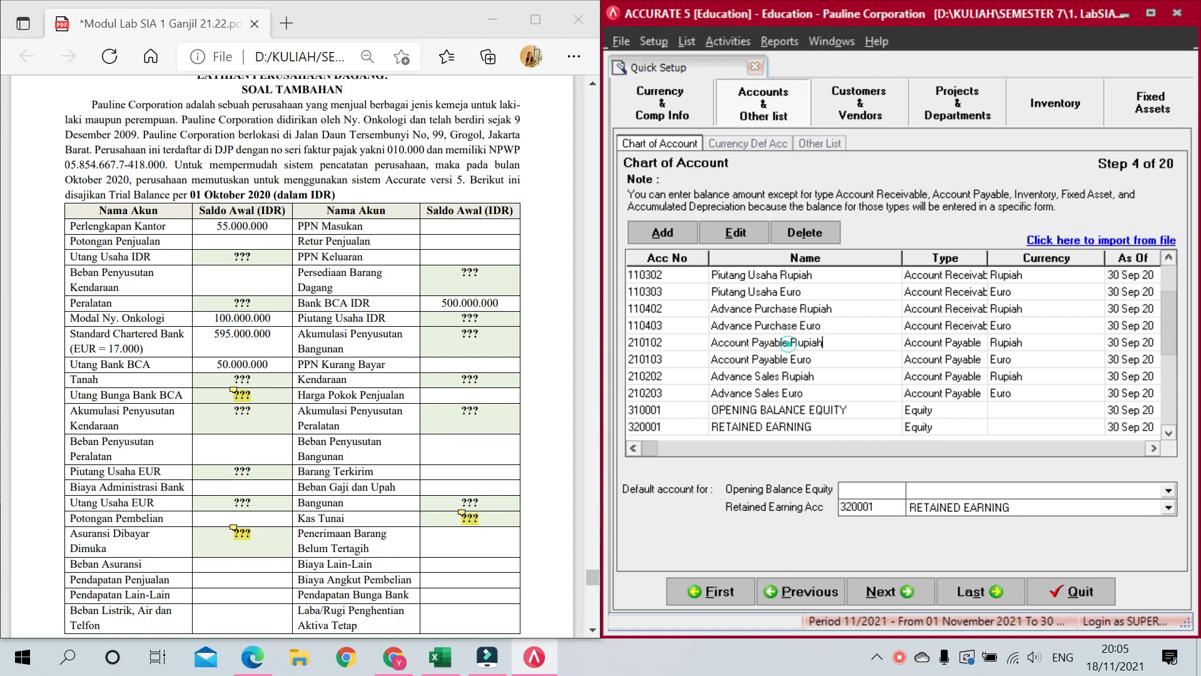
drag(788, 343, 711, 342)
text(Utang Usaha)
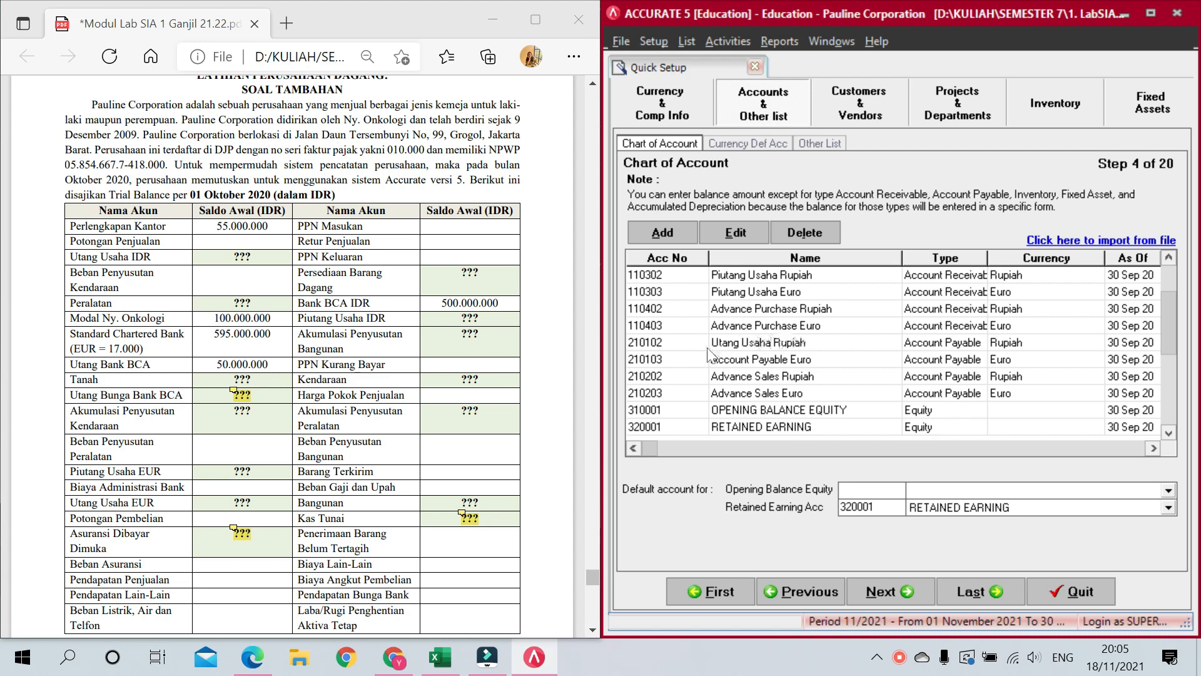
click(779, 357)
click(790, 360)
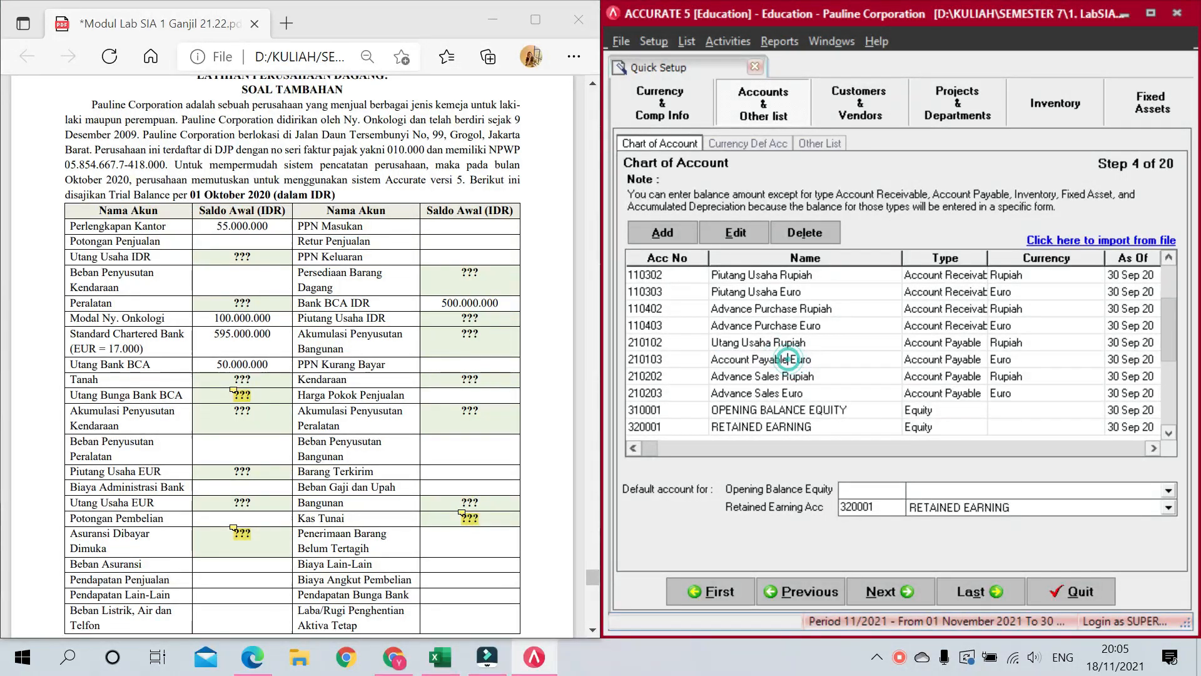
drag(788, 359, 707, 360)
text(Utang Usaha)
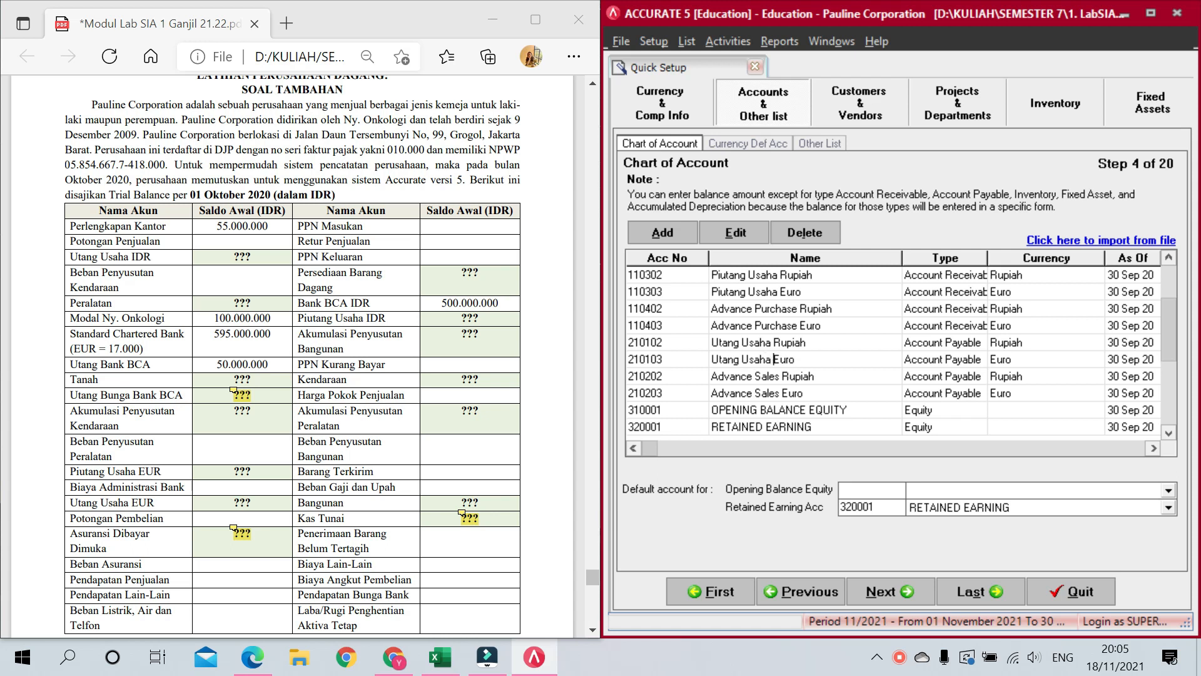
Step: Rename account 320001 RETAINED EARNING to Laba Ditahan
click(785, 409)
click(799, 428)
double_click(799, 429)
drag(813, 428, 712, 428)
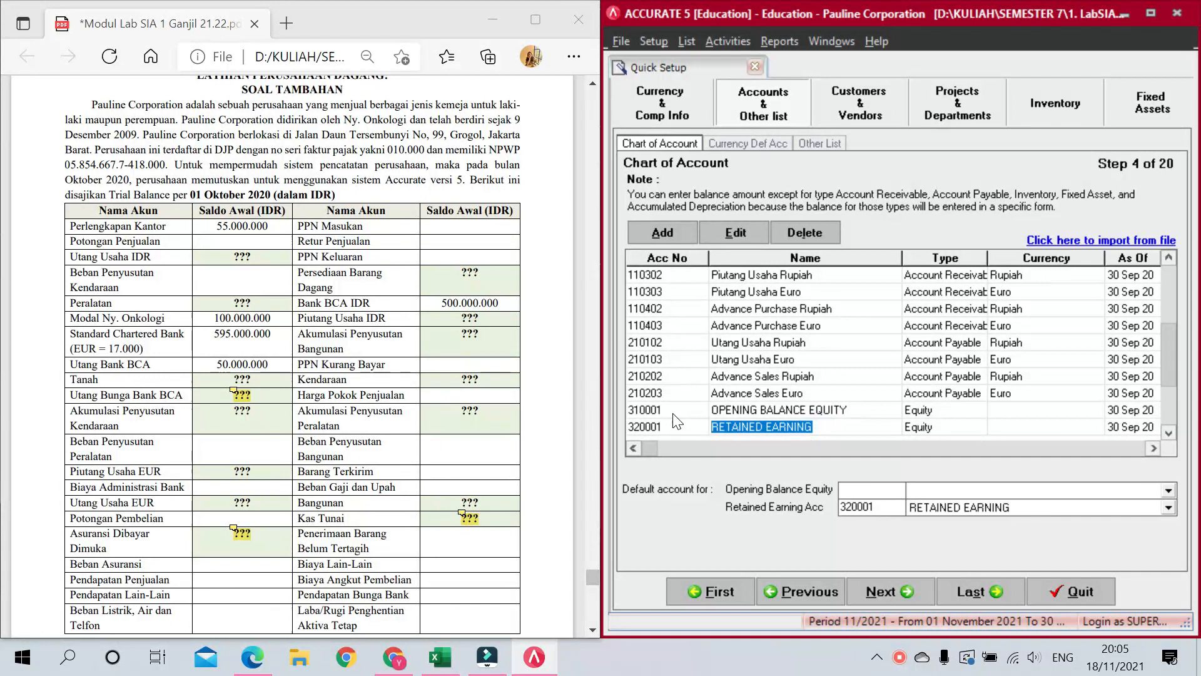
text(Laba Ditaha)
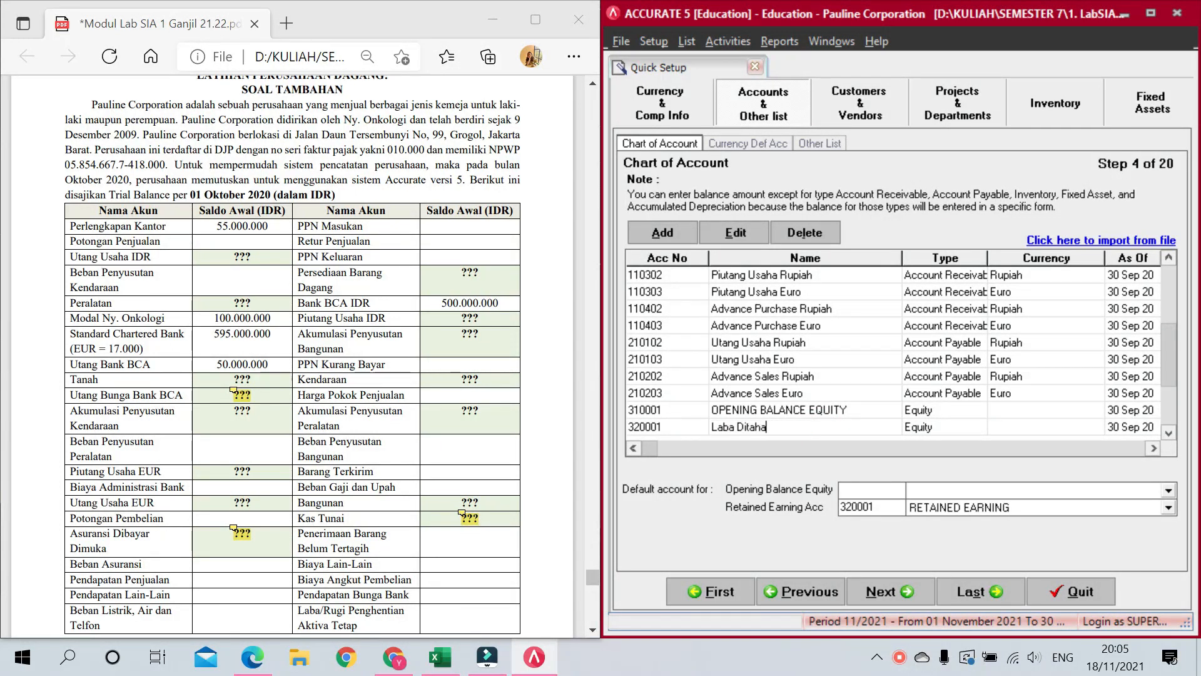
click(882, 416)
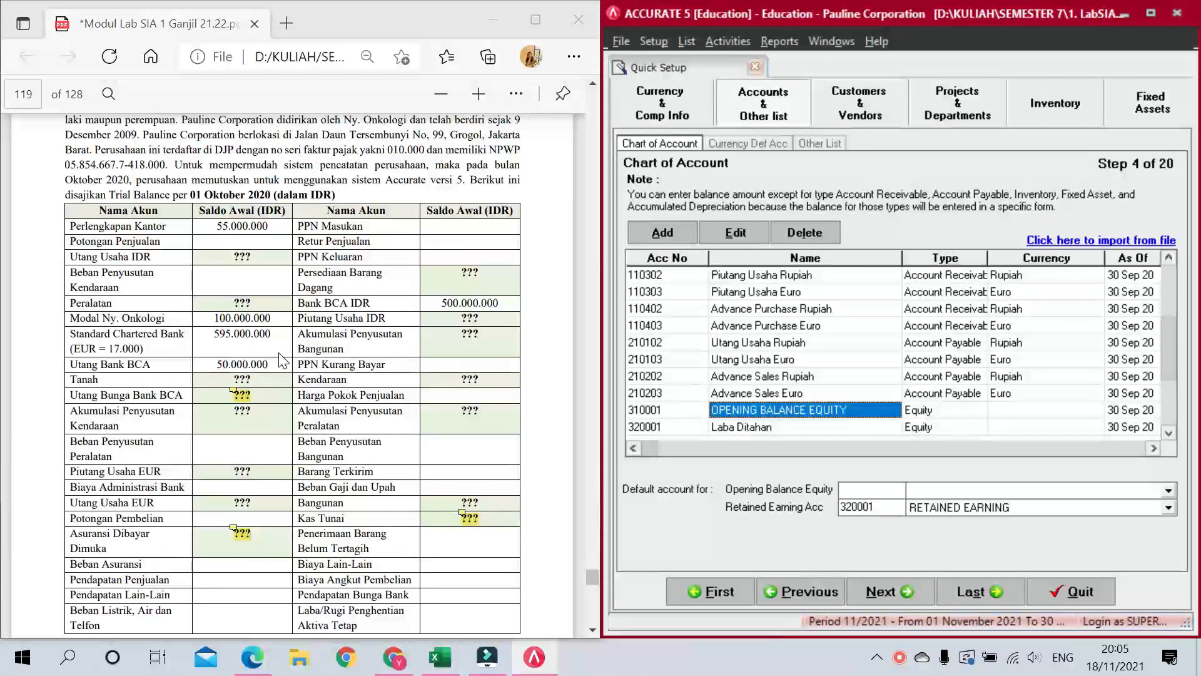
Step: Mark account number 110302 for renumbering
click(676, 275)
click(667, 276)
drag(674, 272, 571, 268)
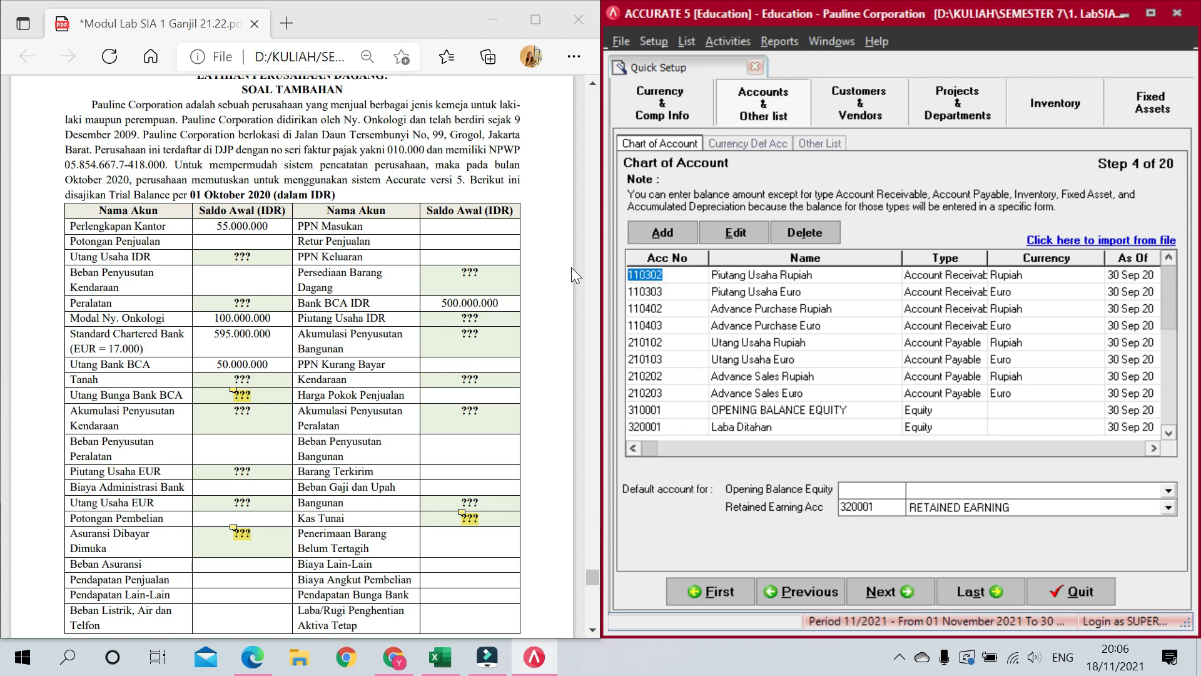
Step: Renumber the Piutang Usaha accounts to 1101 and 1102
text(1101)
key(Tab)
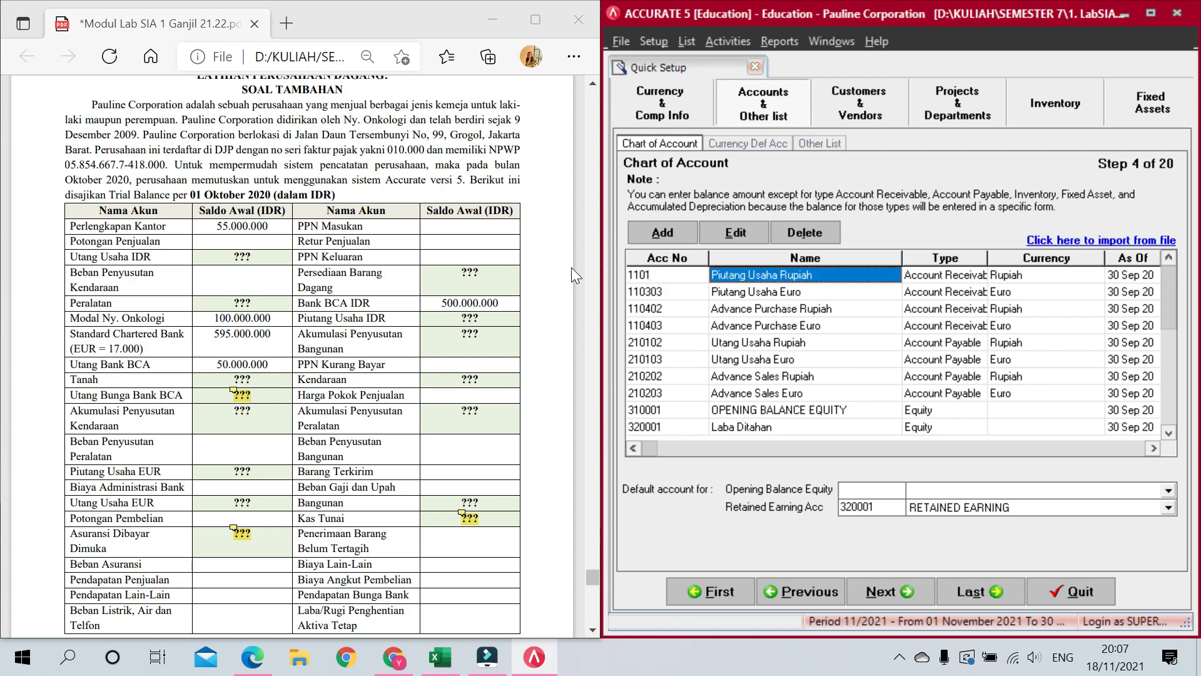
click(667, 291)
click(666, 291)
drag(666, 291, 605, 288)
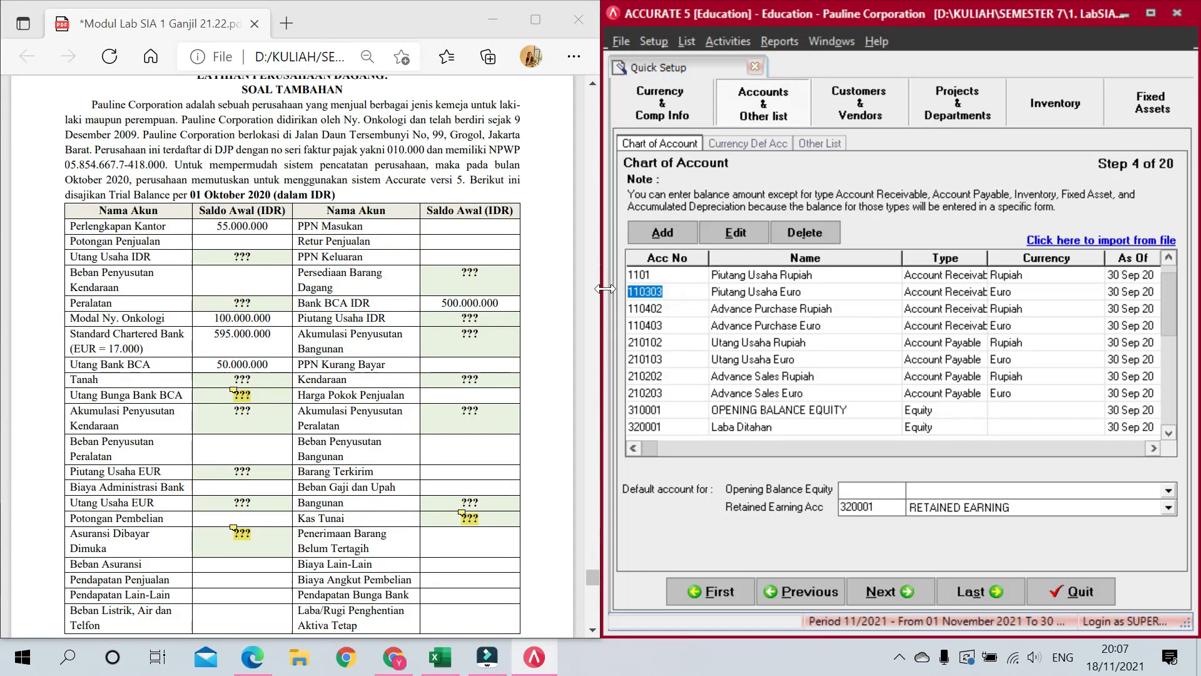
text(1102)
key(Down)
key(Down)
key(Down)
key(Down)
key(Down)
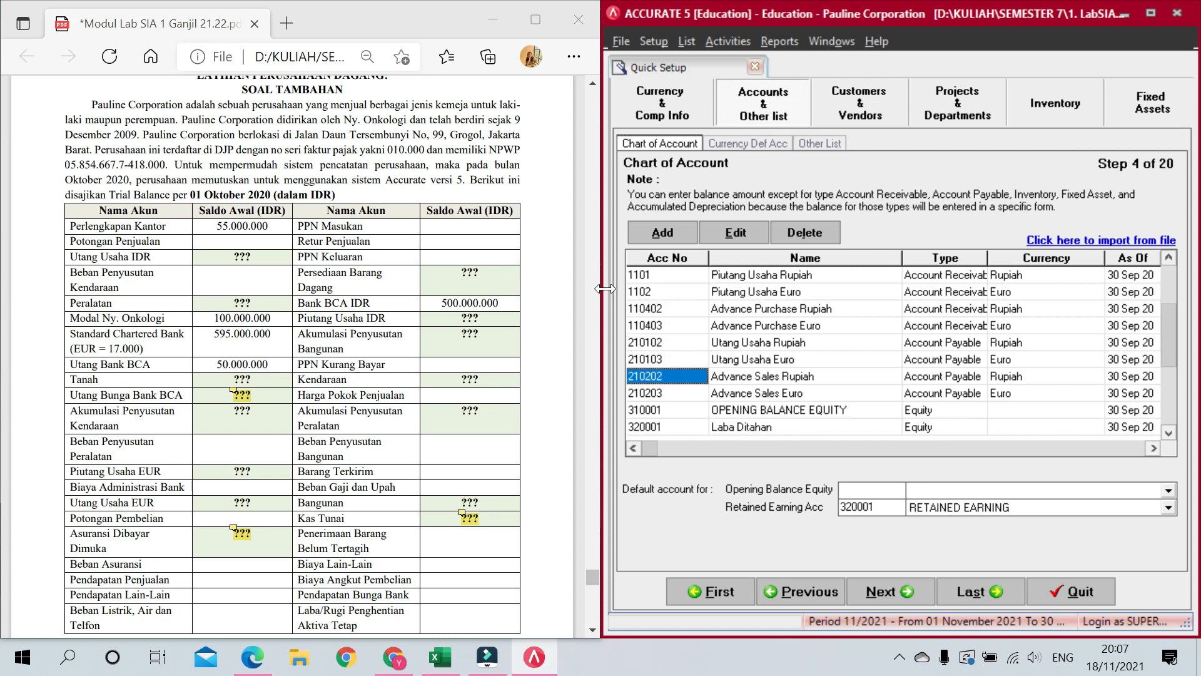
Step: Renumber the Utang Usaha accounts to 2001 and 2002
key(Up)
key(Up)
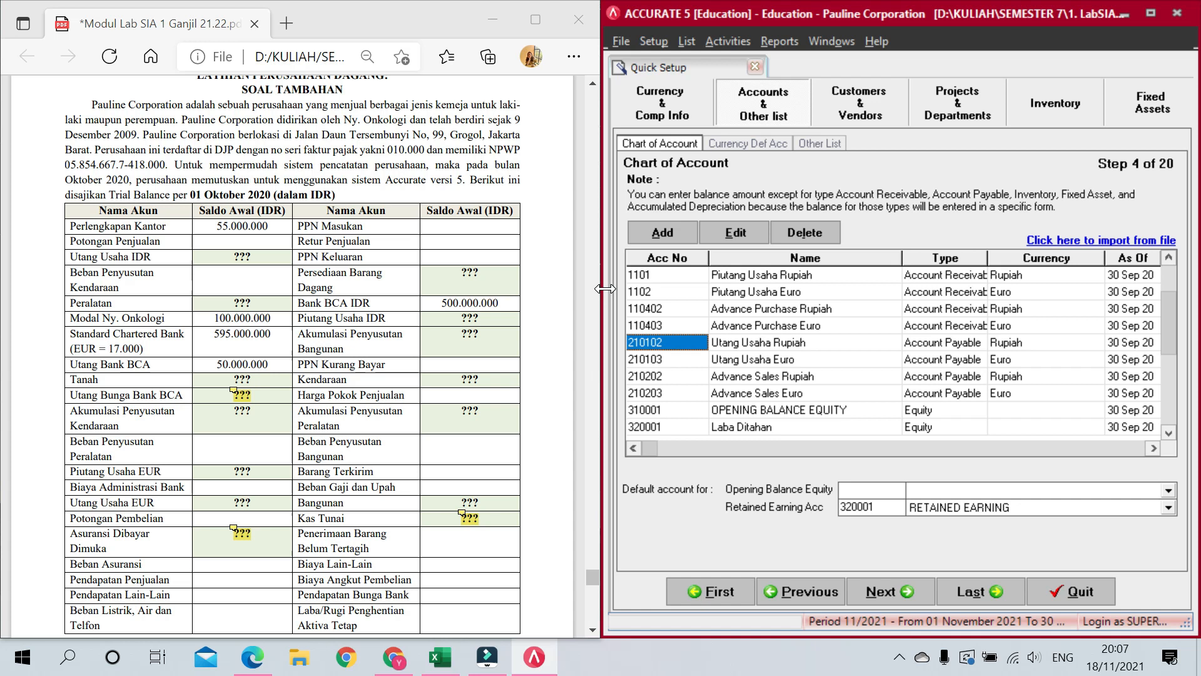
text(2001)
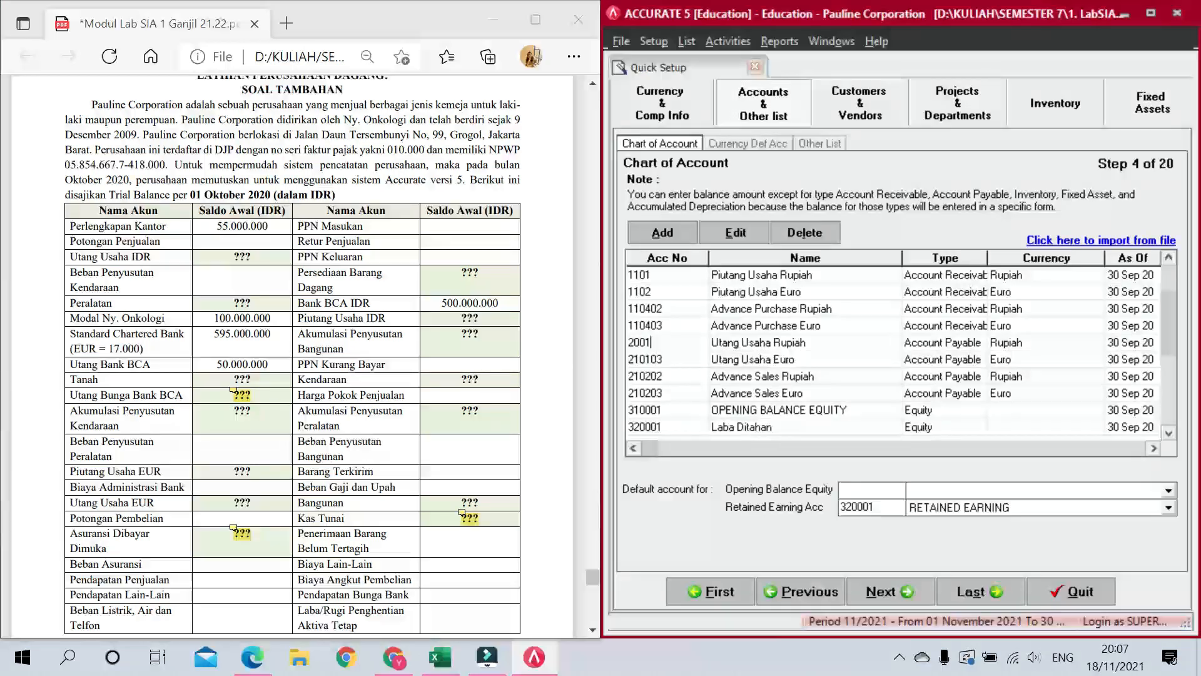
key(Down)
text(200)
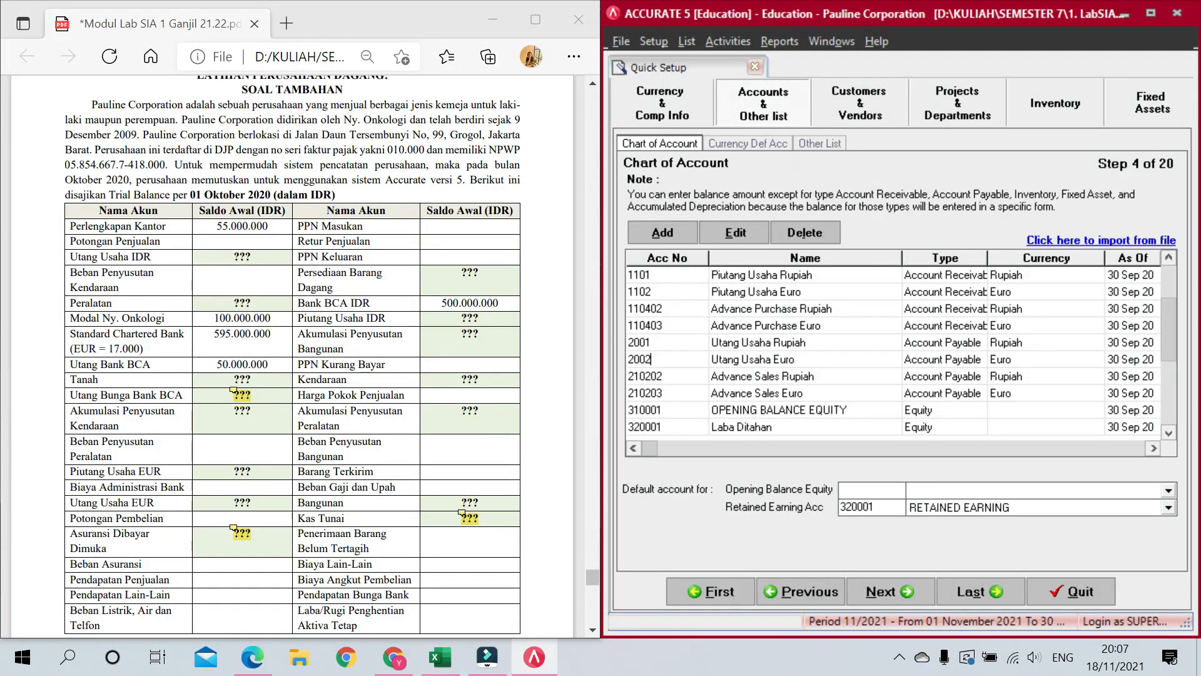
key(Down)
key(Down)
key(Down)
key(Down)
key(Down)
key(Down)
key(Down)
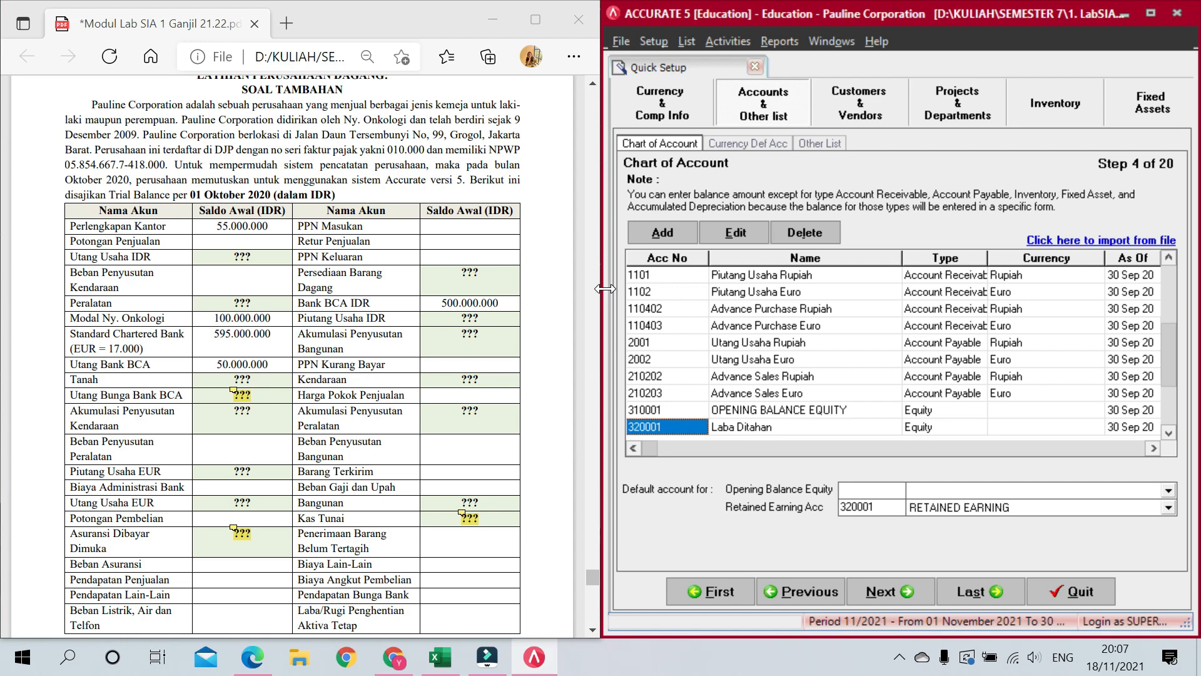
key(Up)
key(Up)
key(Up)
key(Up)
key(Up)
key(Up)
key(Up)
key(Up)
key(Up)
key(Up)
key(Up)
key(Up)
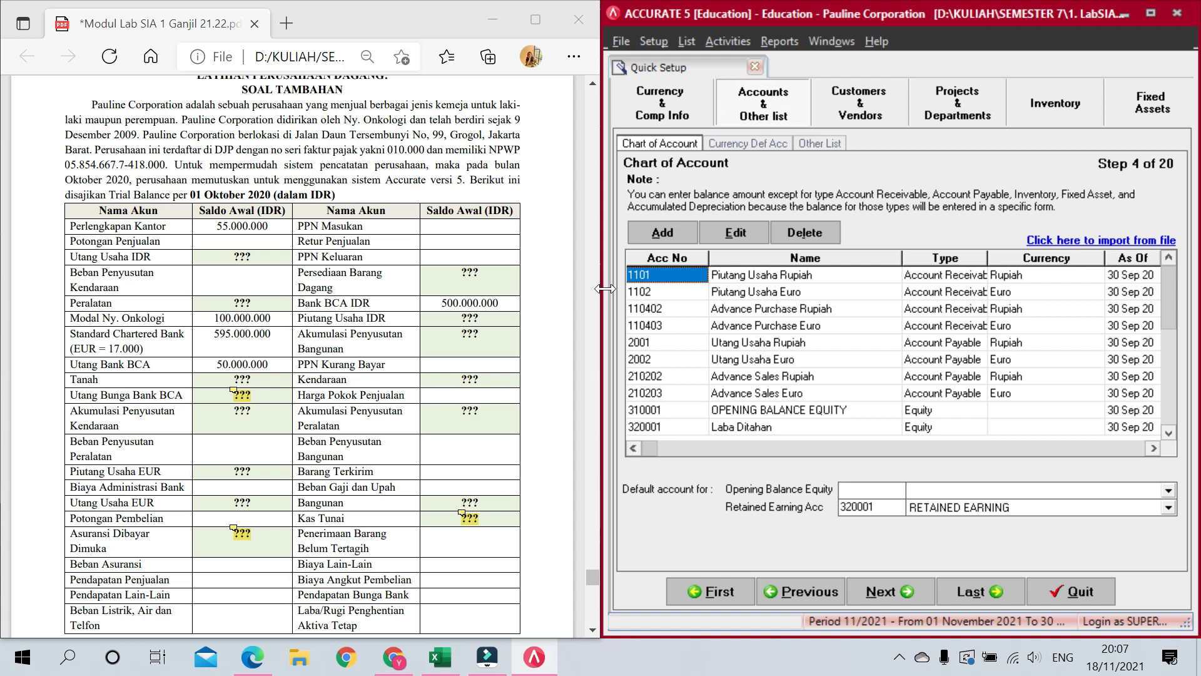
Step: Add Cash/Bank account 1001 Kas Tunai
click(664, 232)
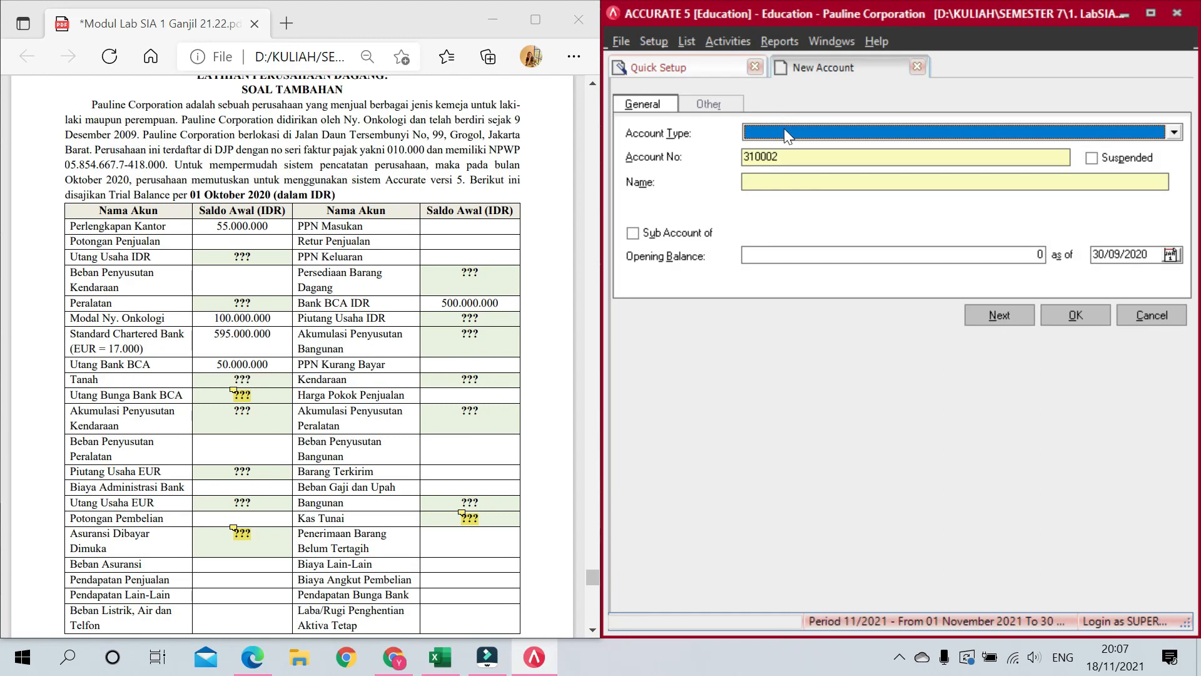
text(Cash)
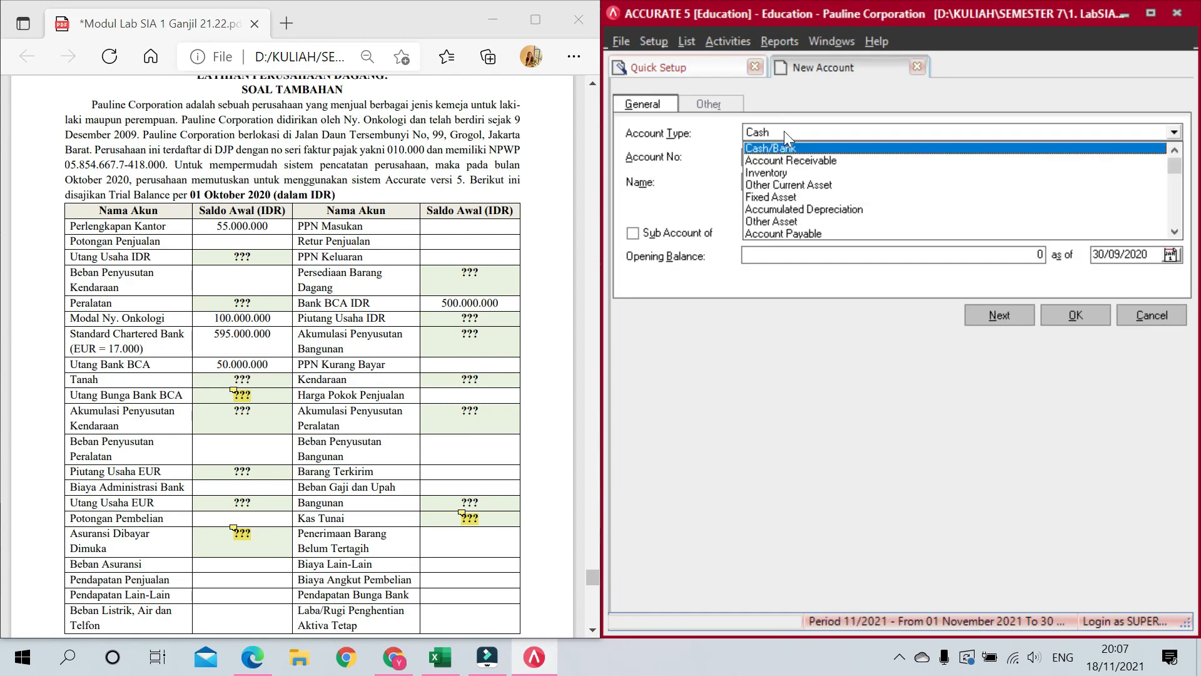
key(Return)
key(Tab)
text(1001)
key(Tab)
key(Tab)
key(Tab)
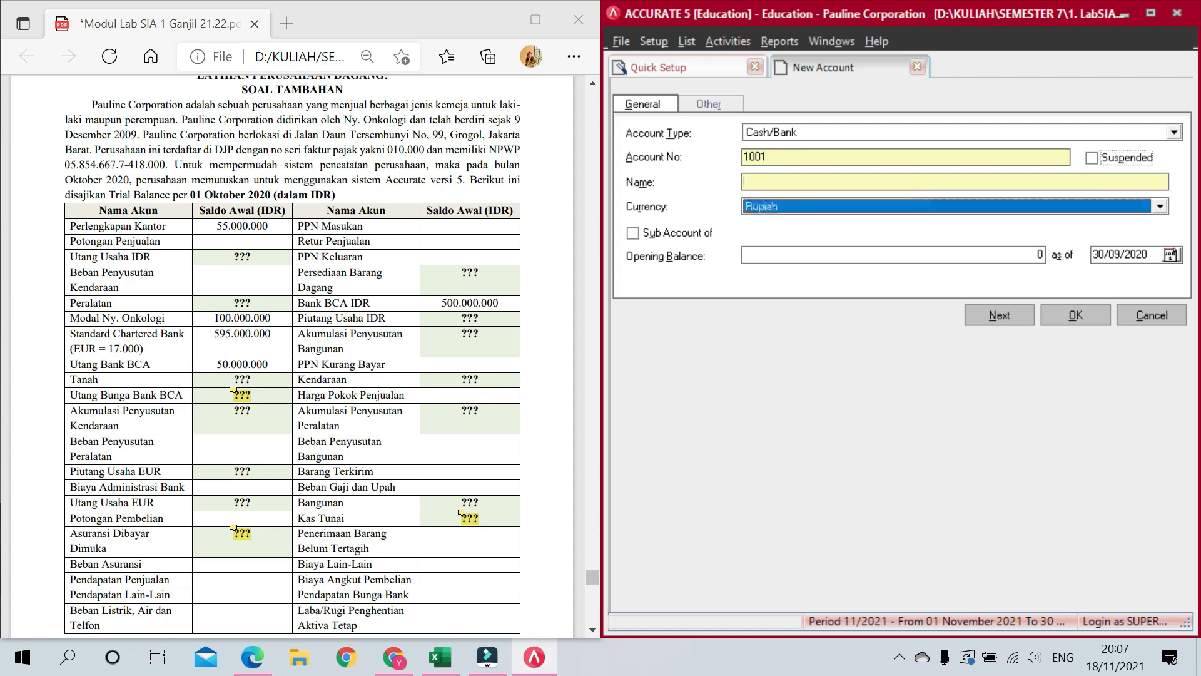
click(878, 183)
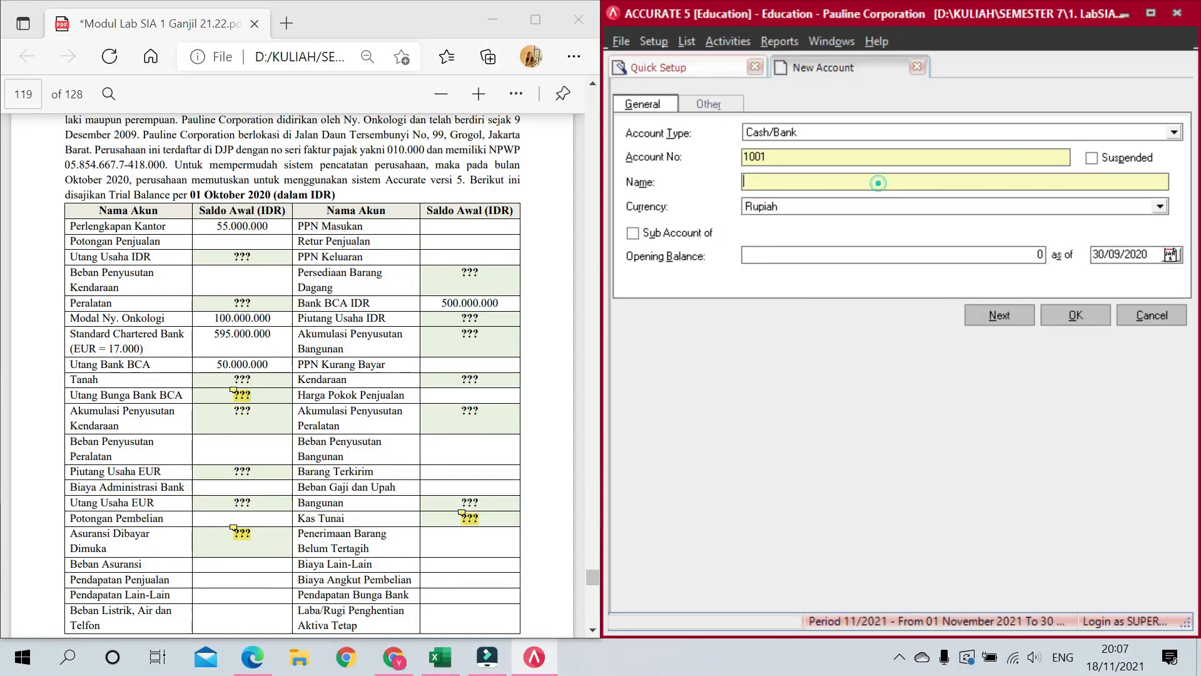
text(Kas Tunai)
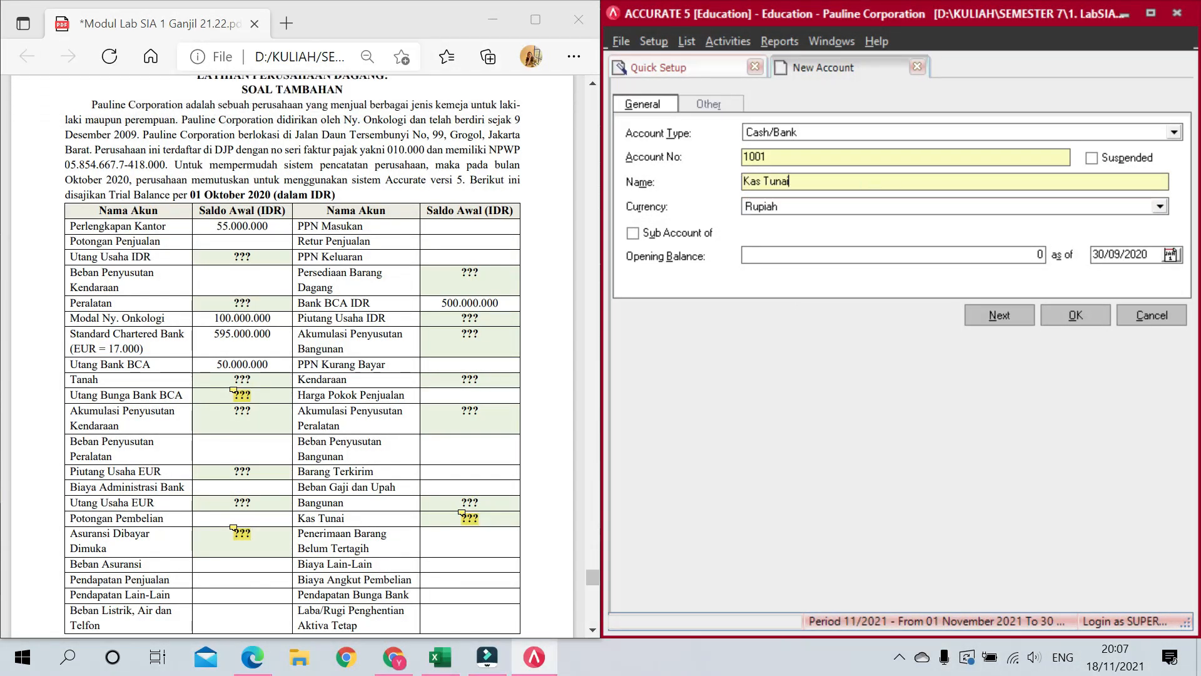
click(1088, 316)
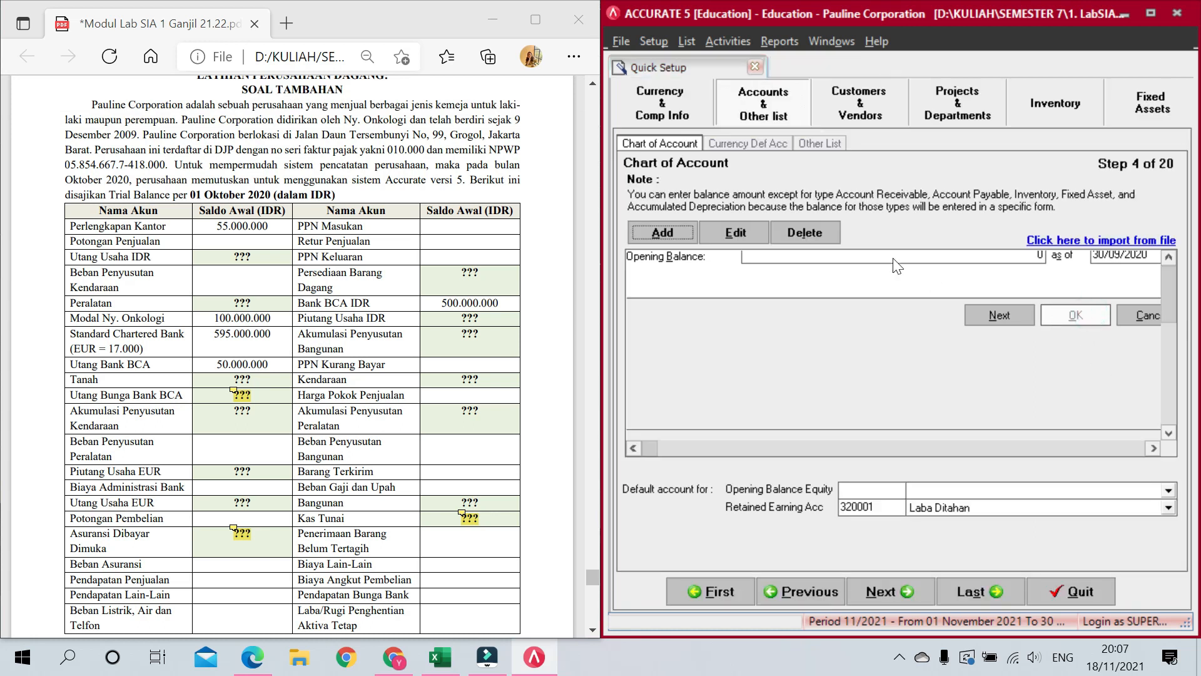
Step: Add Cash/Bank account 1002 Bank BCA IDR
click(662, 233)
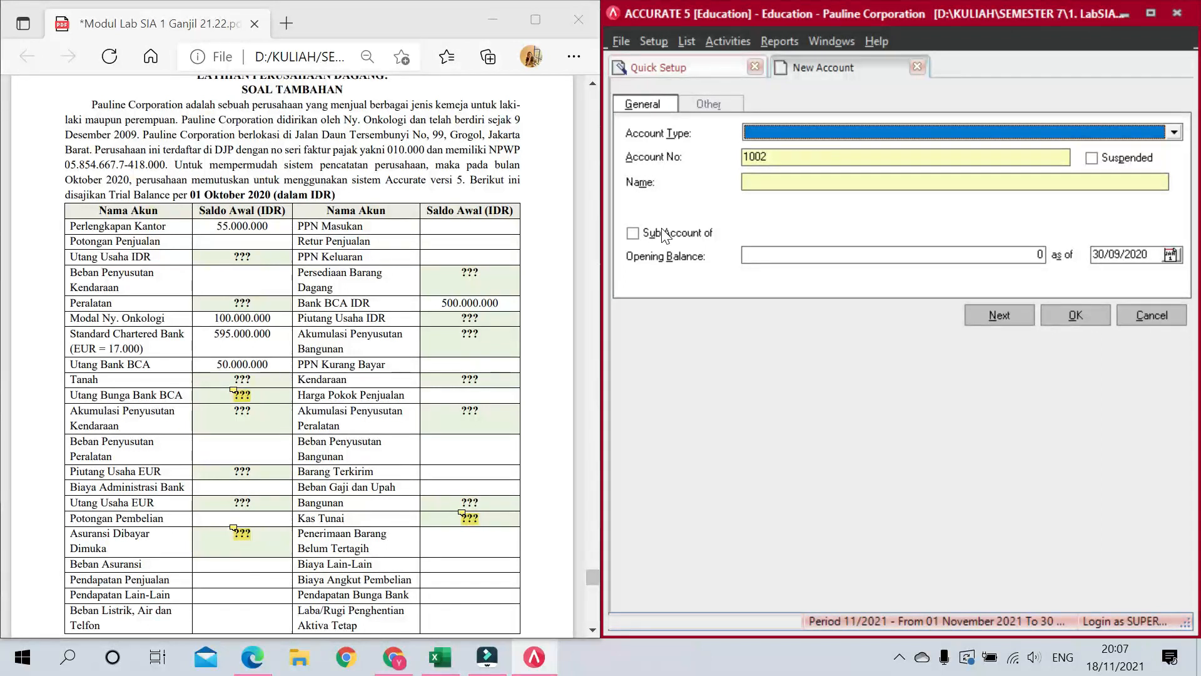
text(Ca)
key(Tab)
key(Tab)
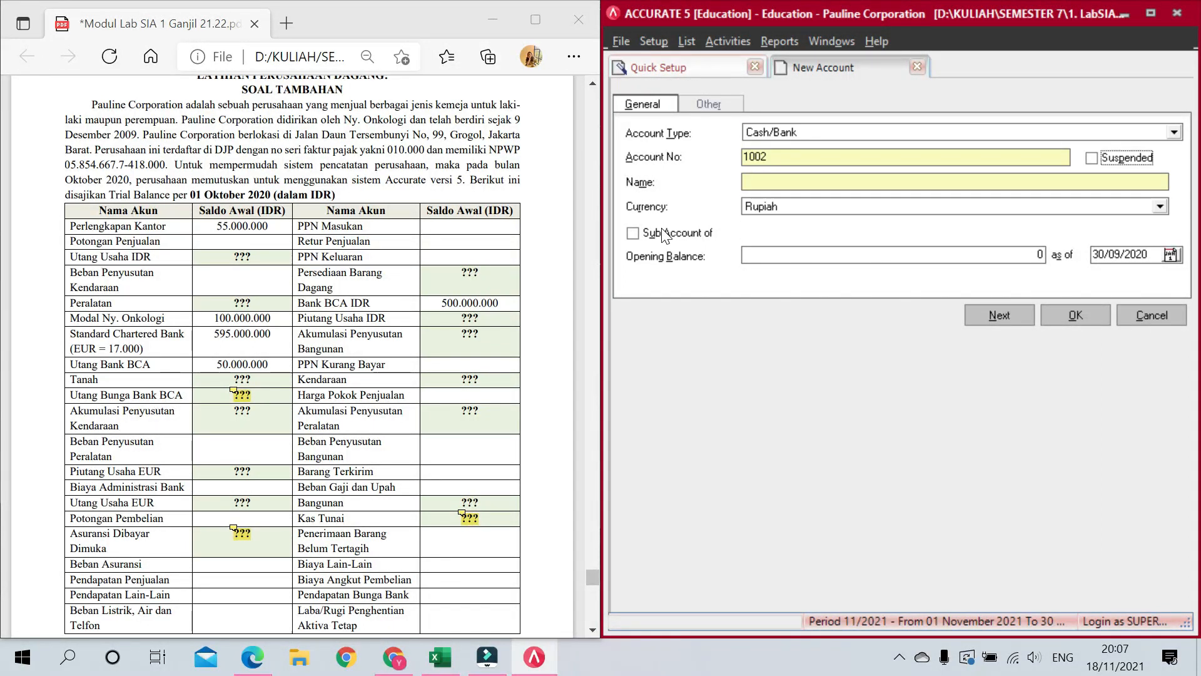
key(Tab)
text(Bank BCA)
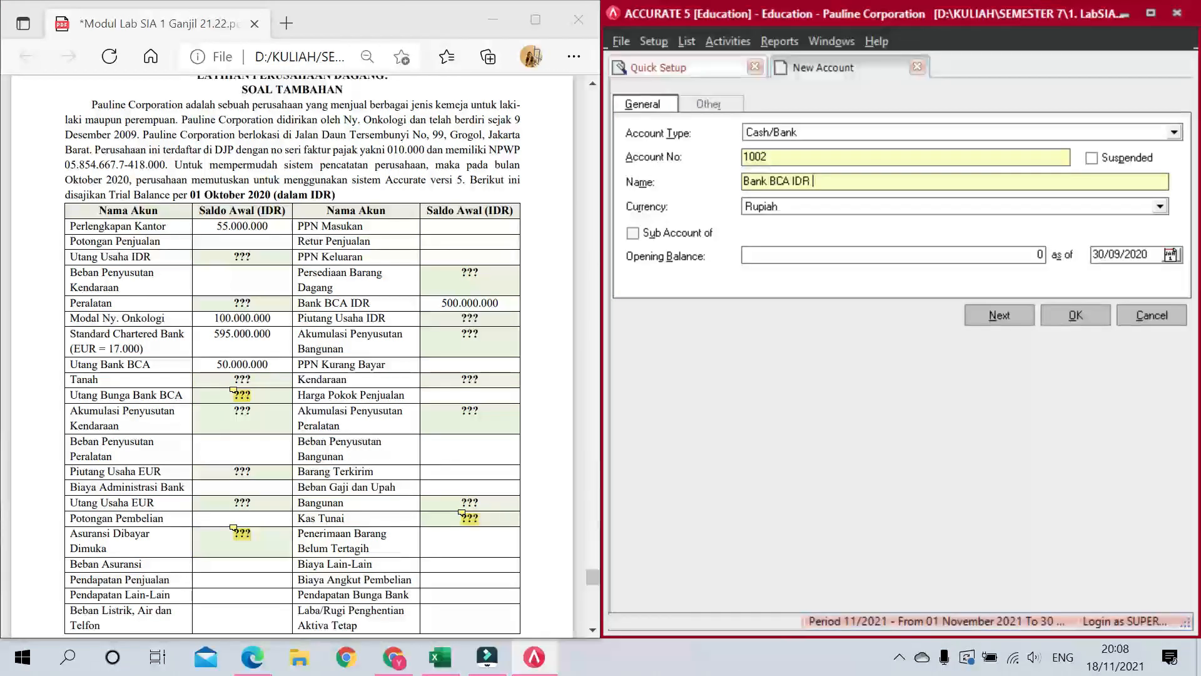
key(alt+n)
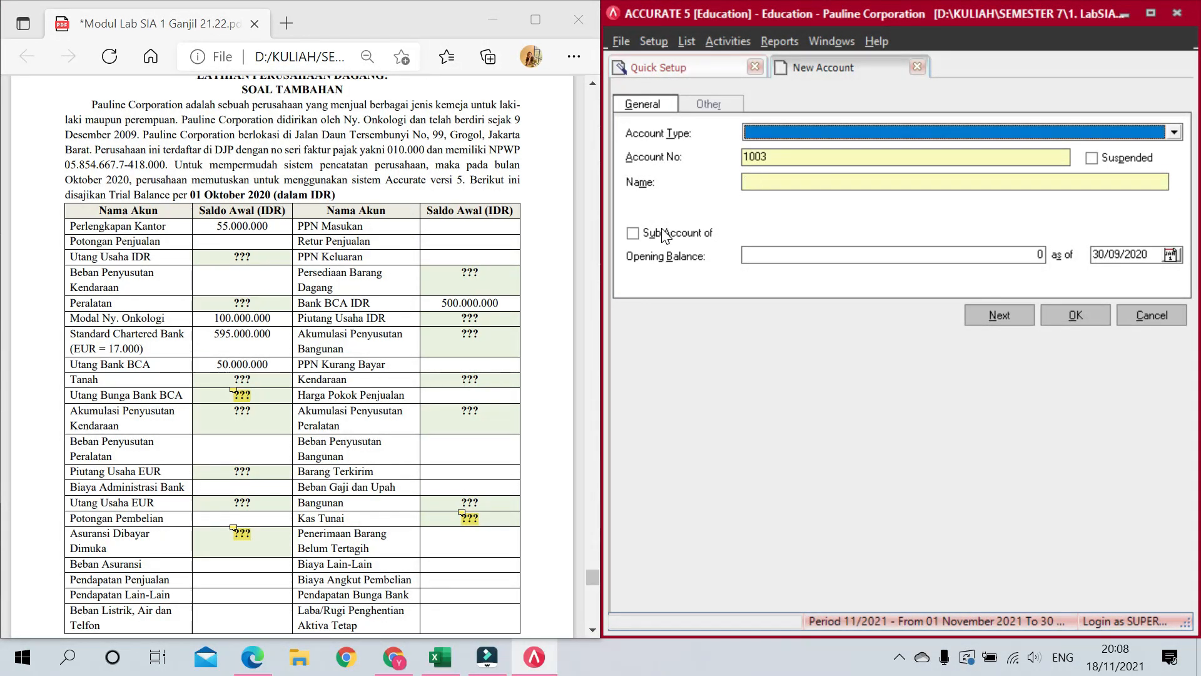
Step: Add Cash/Bank account 1003 Standard Chartered Bank
text(C)
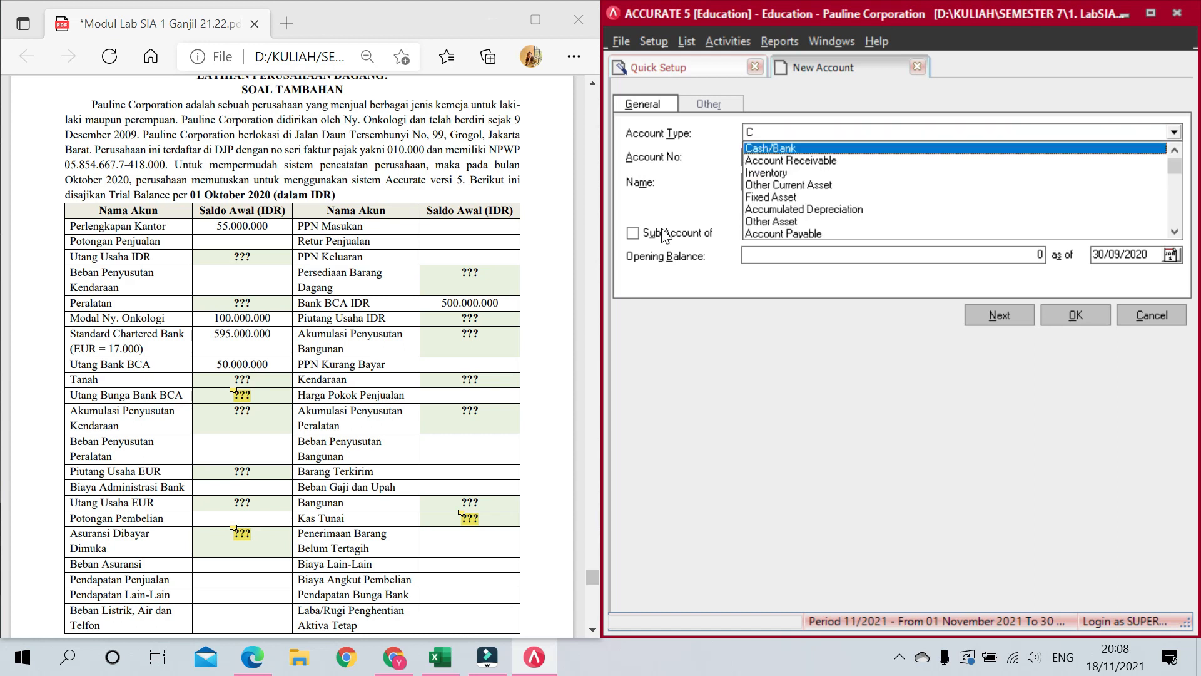
key(Return)
key(Tab)
key(Tab)
key(Tab)
text(Standard)
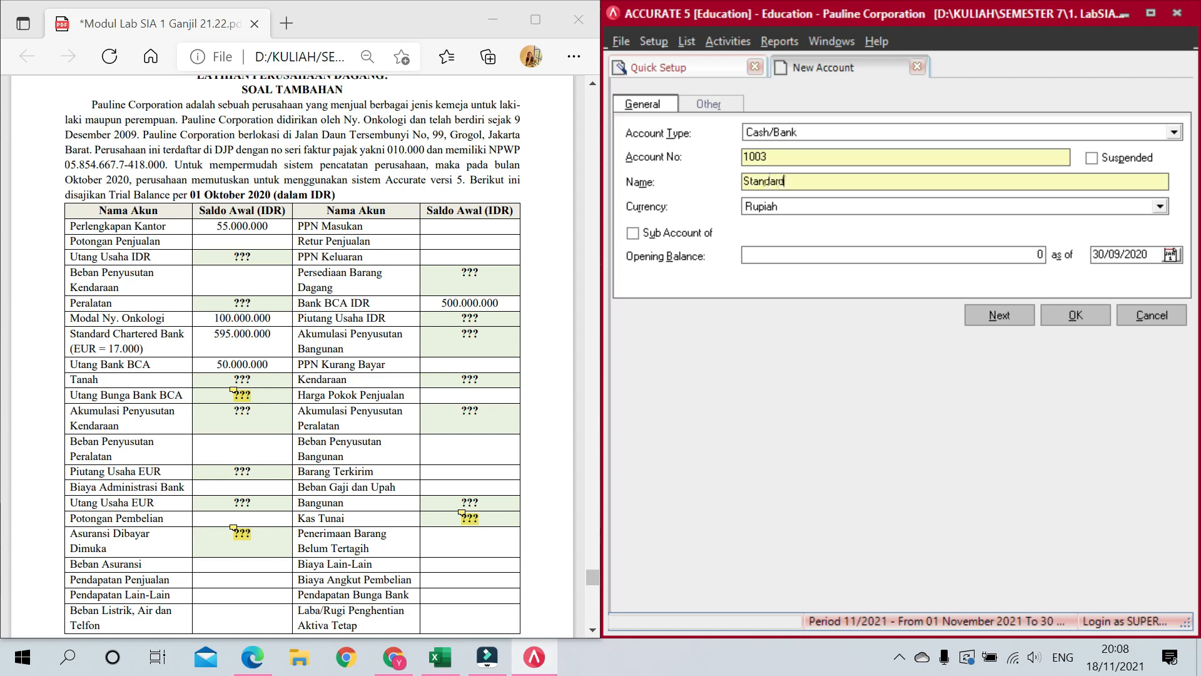
text( CharteredBank)
key(Return)
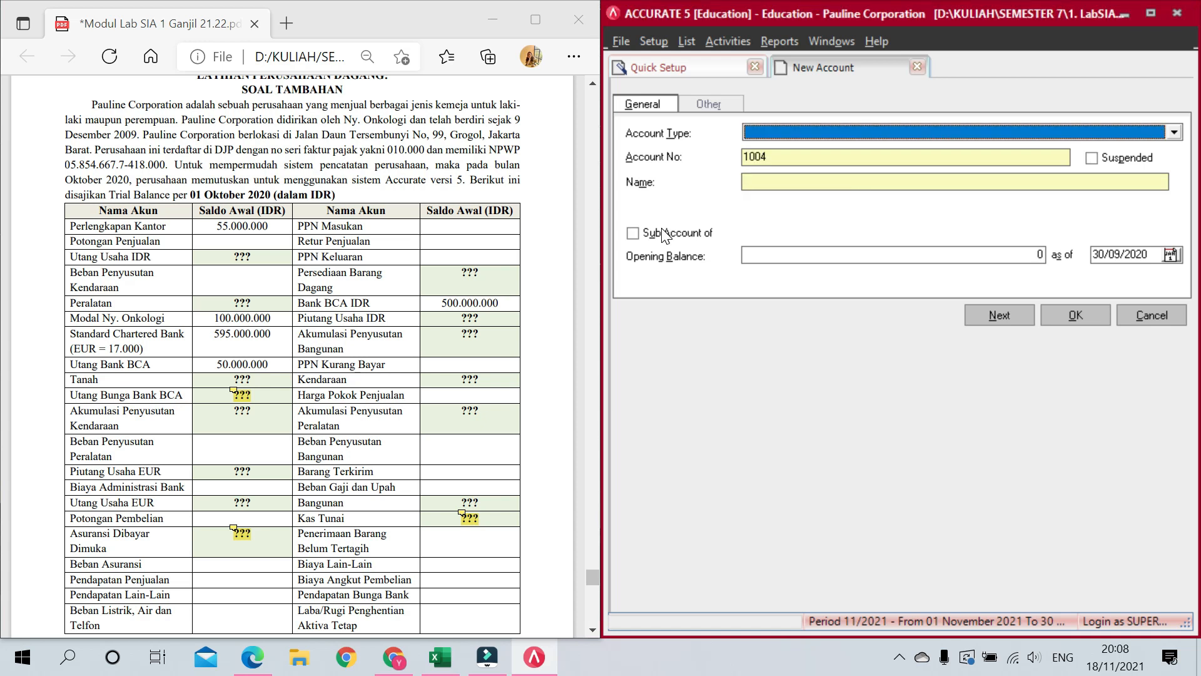
Step: Add the Inventory account Persediaan Barang Dagang
text(in)
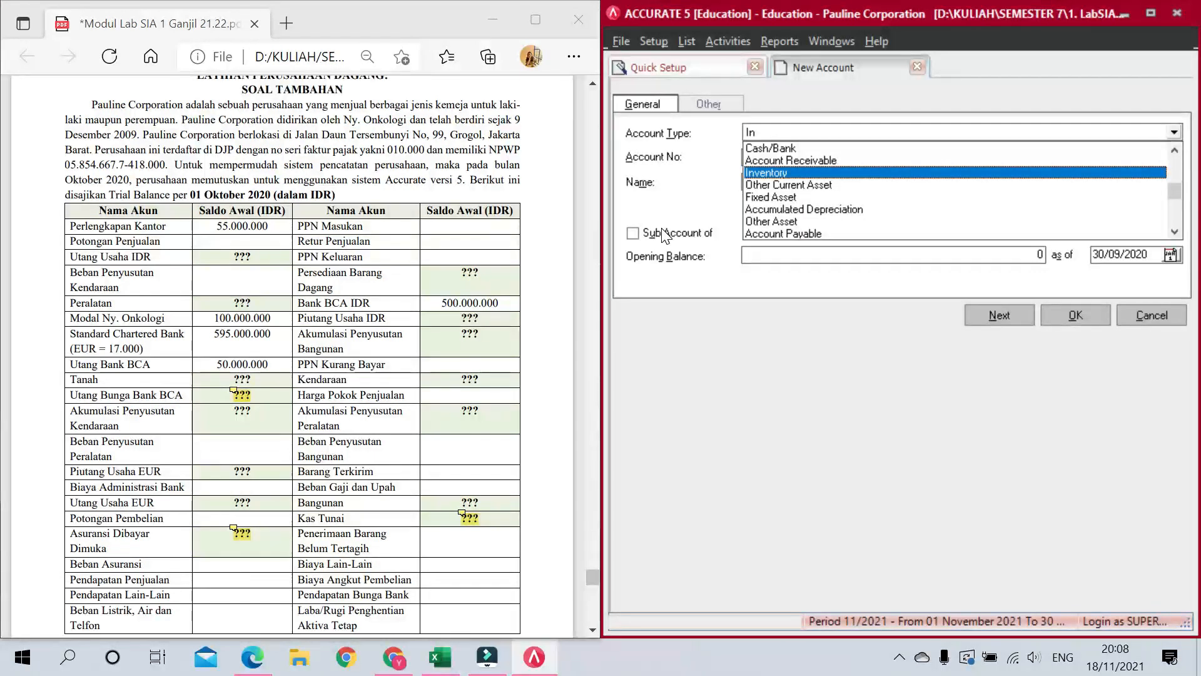
key(Return)
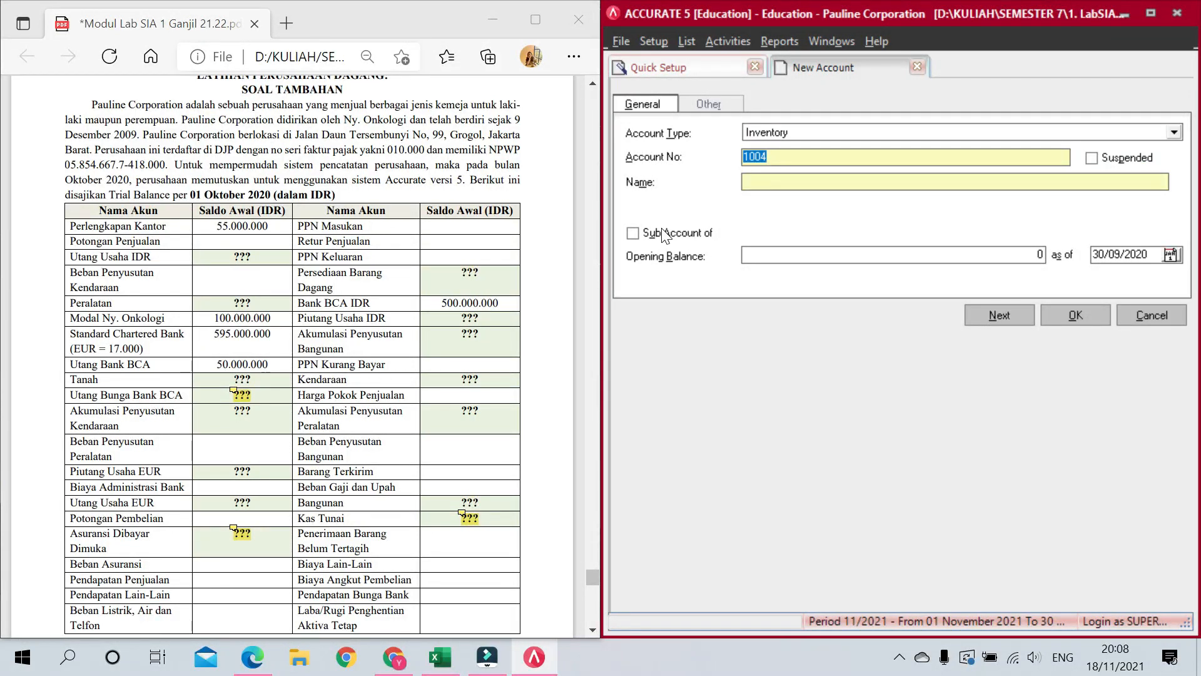
text(13)
key(Return)
text(Persediaan baran)
key(BackSpace)
key(BackSpace)
key(BackSpace)
key(BackSpace)
key(BackSpace)
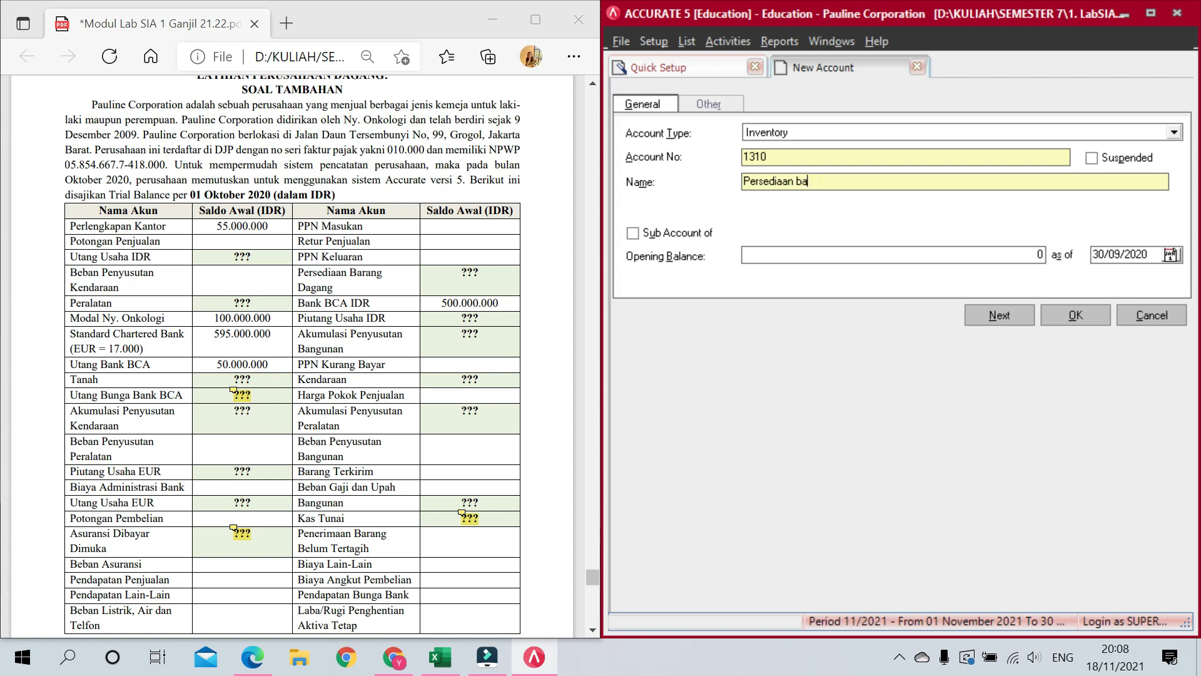
text(Barang Dagang)
key(Return)
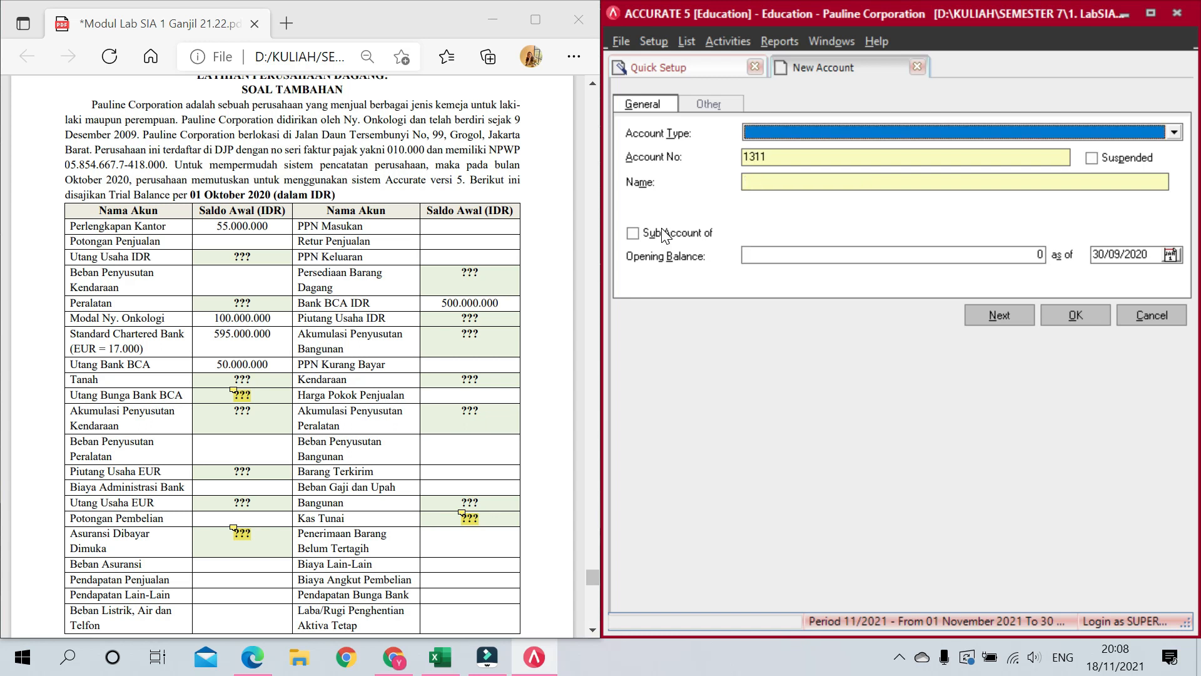
Step: Add Inventory account 1320 Barang Terkirim
text(In)
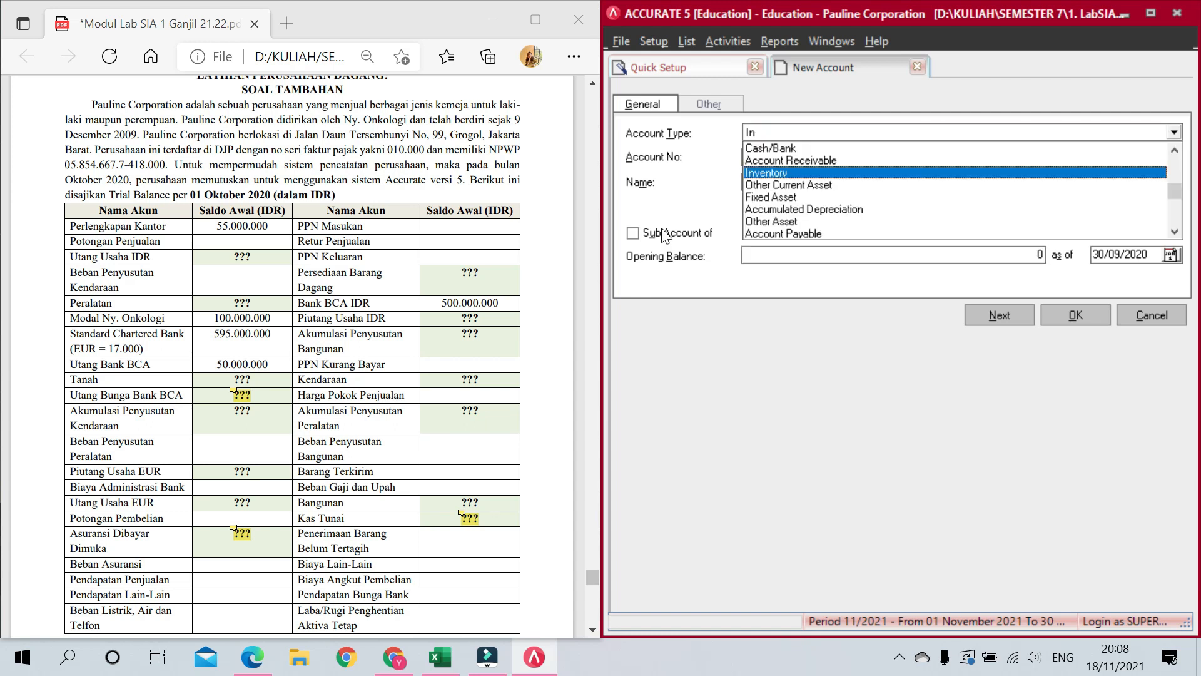
key(Return)
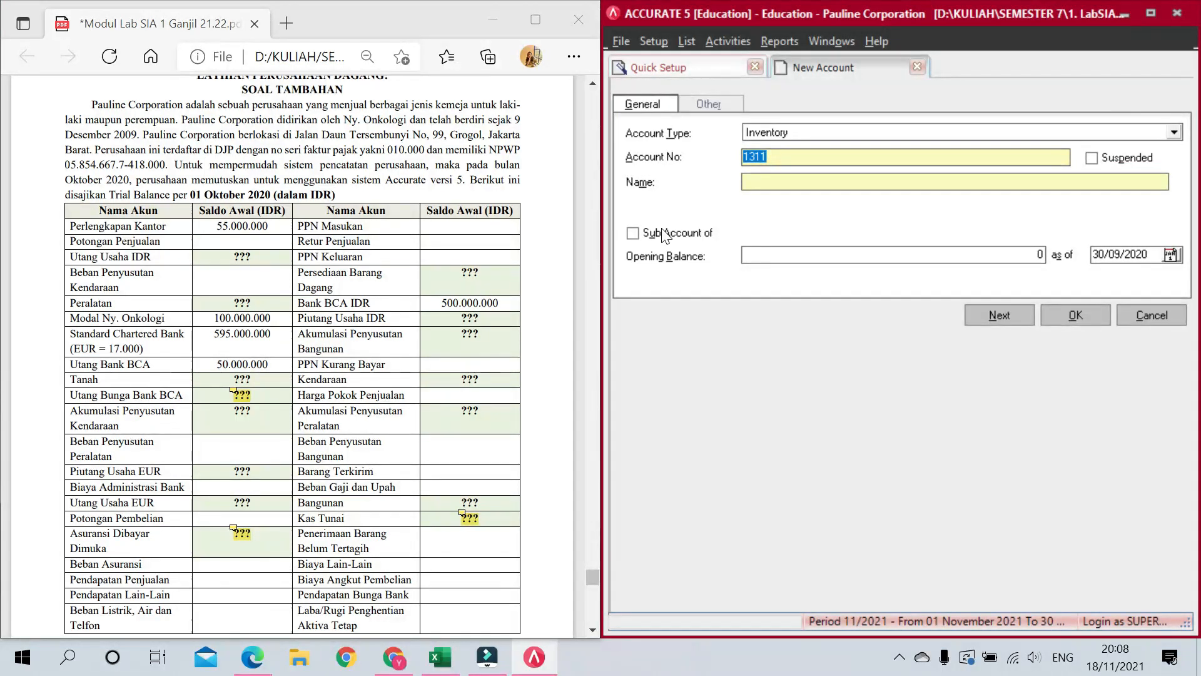
text(1320)
key(Return)
text(Barang Terkirim)
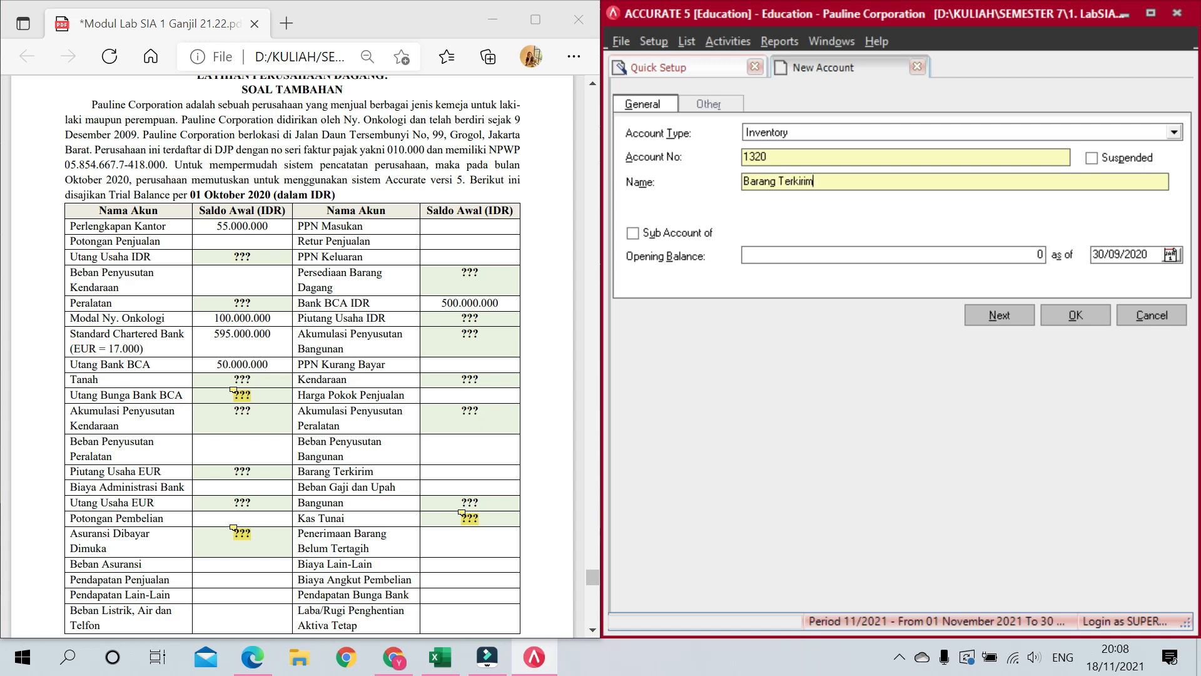
key(alt+n)
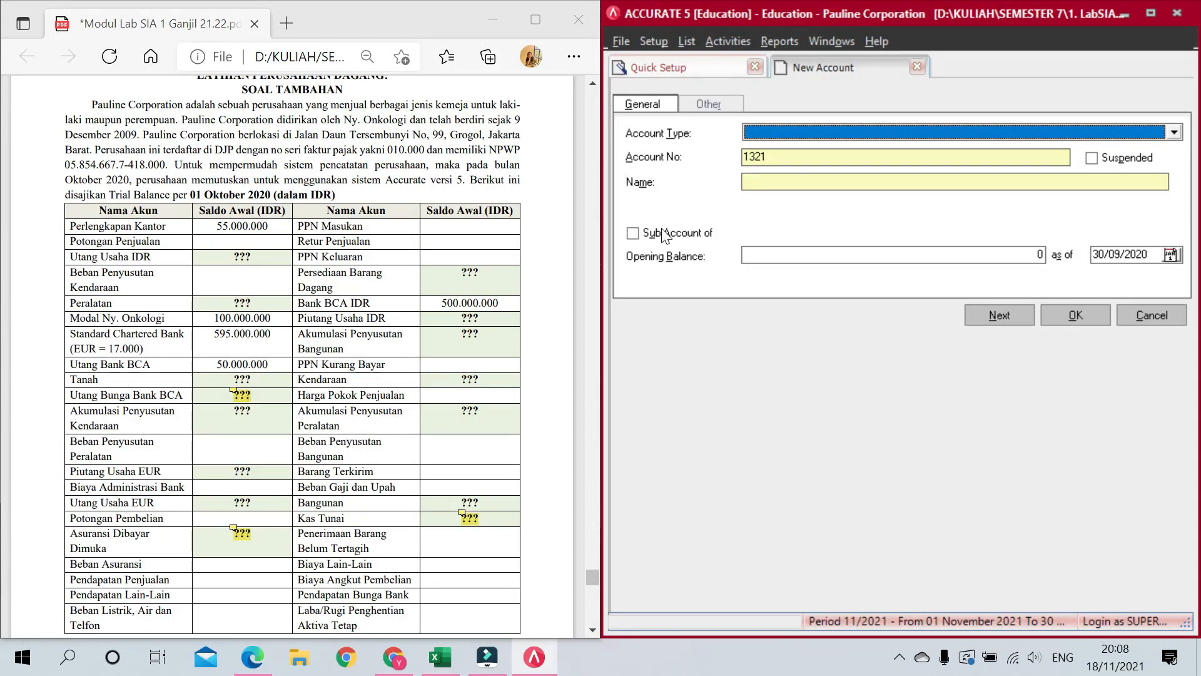
Step: Add Other Current Asset account 1400 Asuransi Dibayar Dimuka
text(O)
key(Tab)
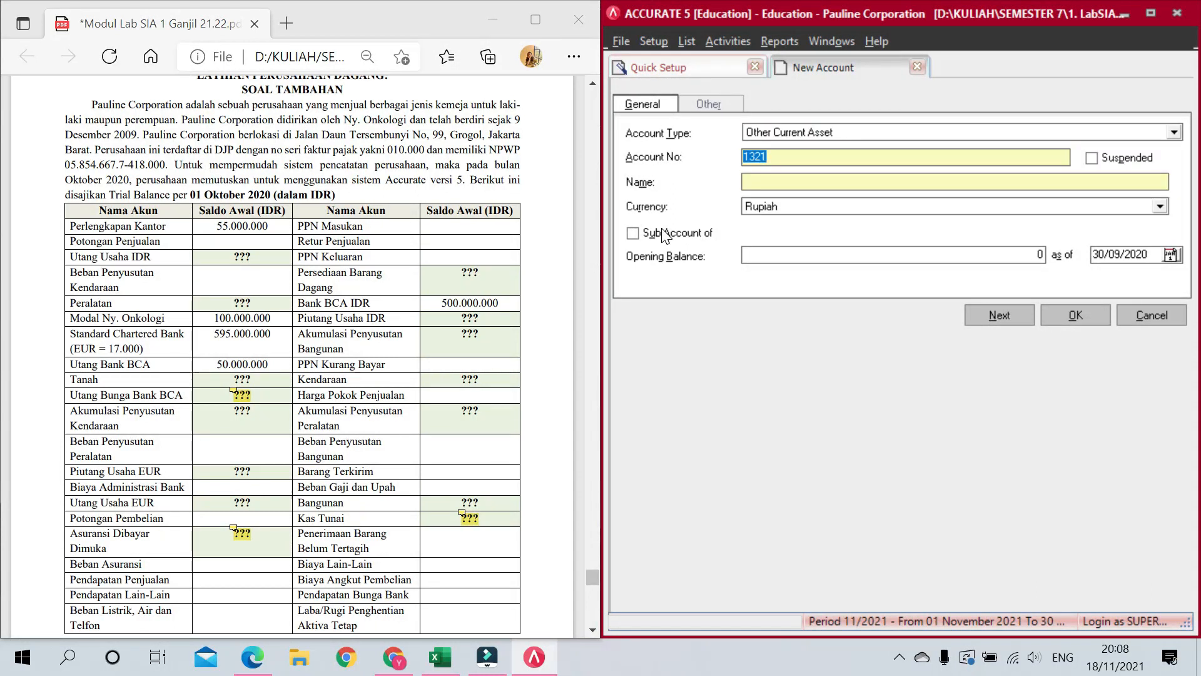
text(1400)
key(Tab)
text(Asuransi)
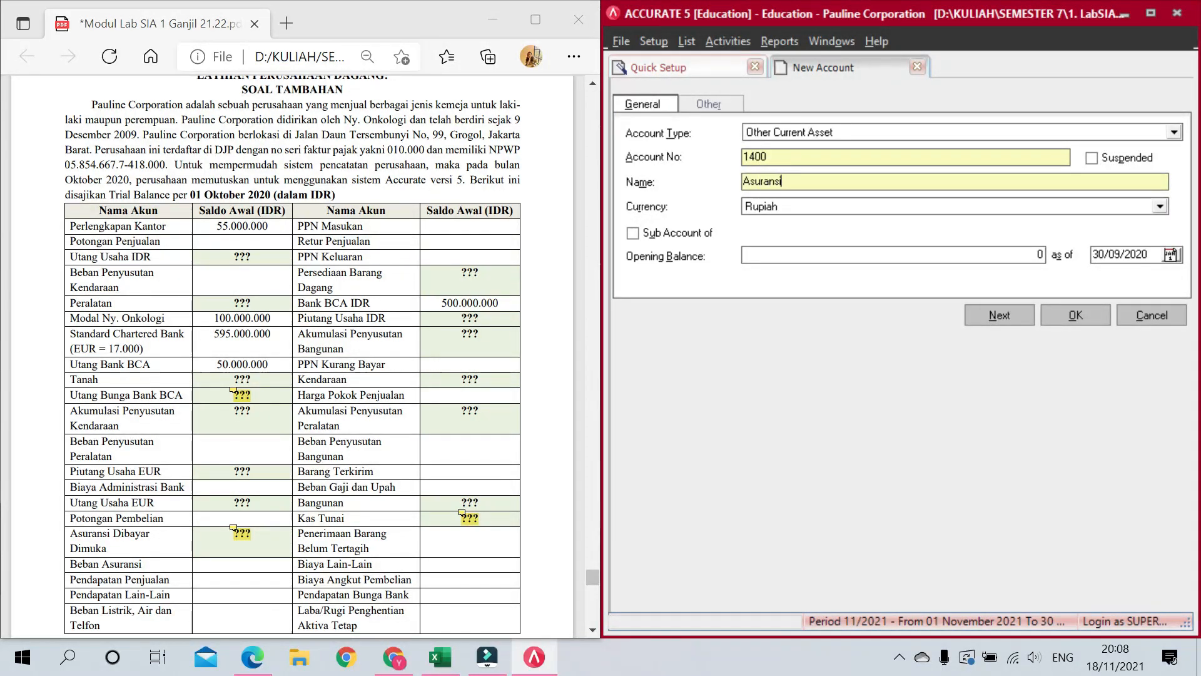
text( Dibayar Dimuka)
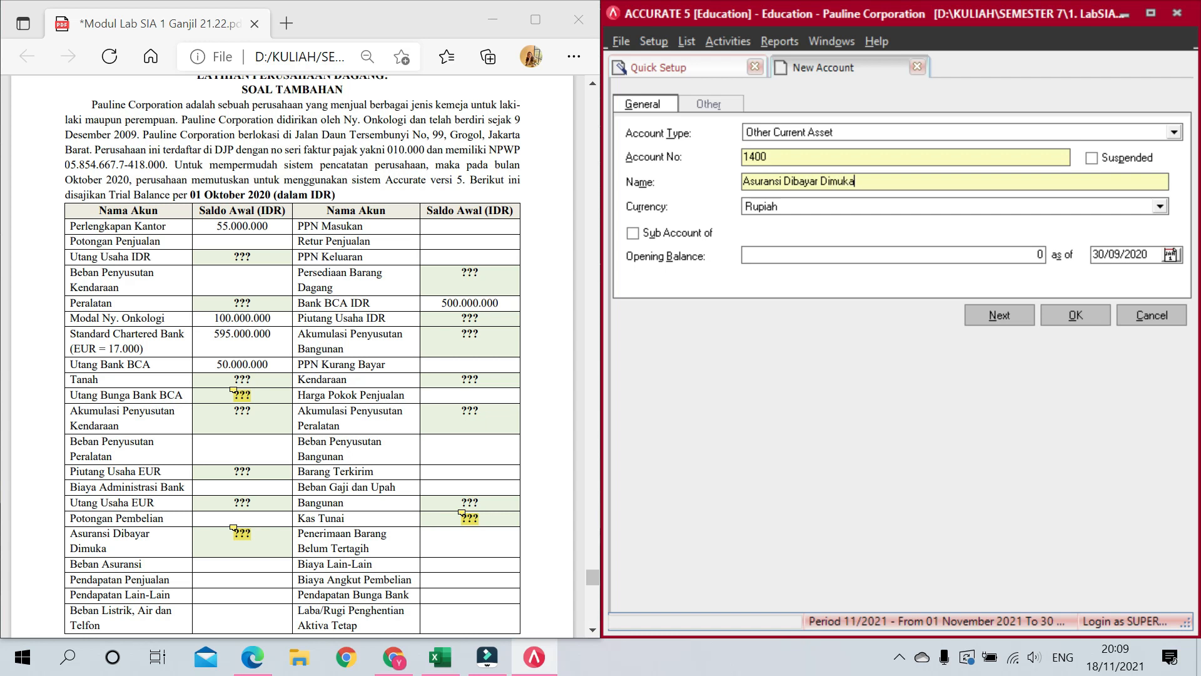
key(Return)
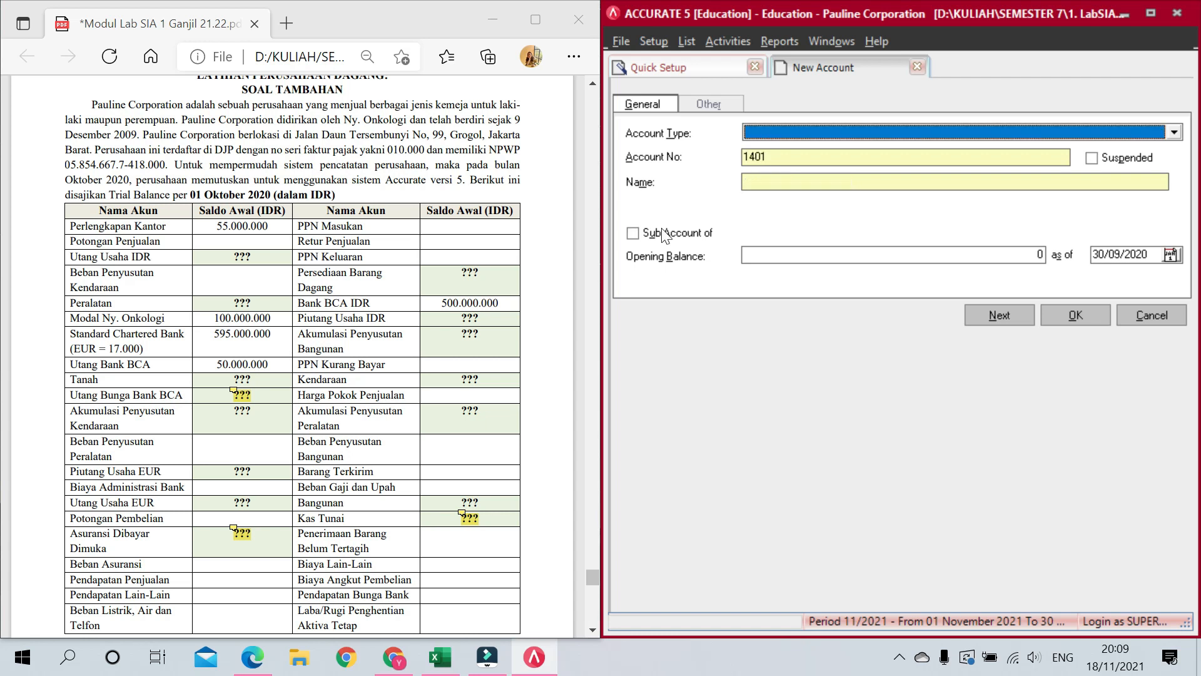
Step: Add Other Current Asset account 1500 with its name
text(O)
key(Return)
key(Tab)
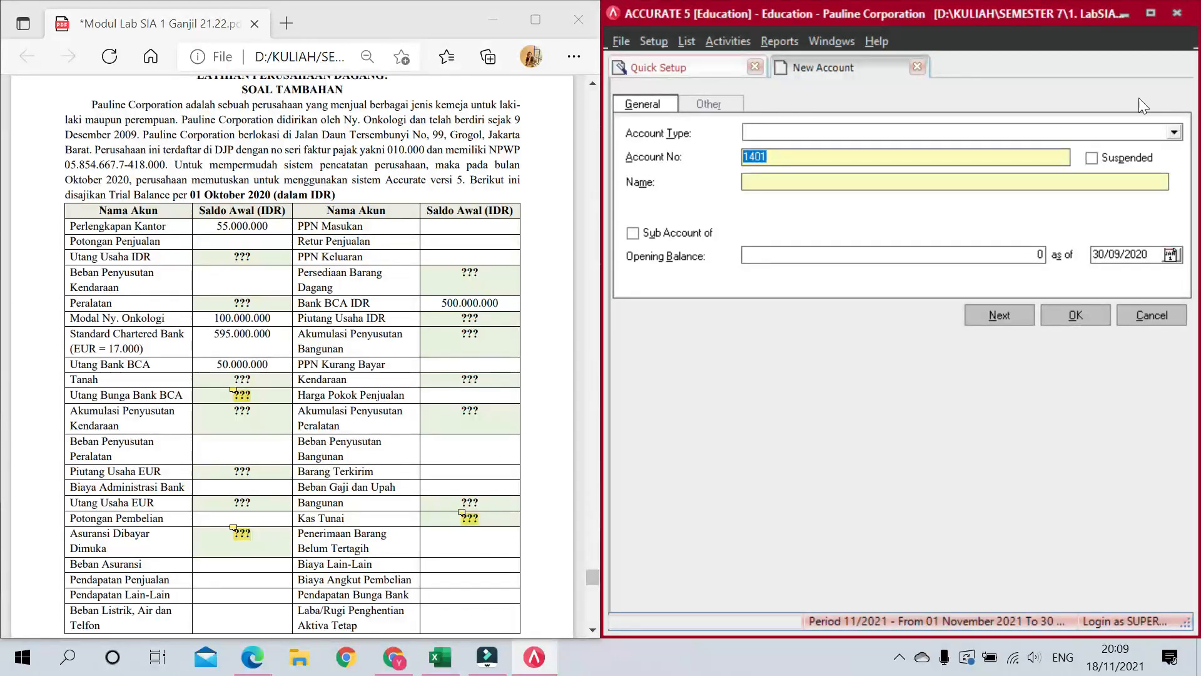
click(892, 133)
text(Oth)
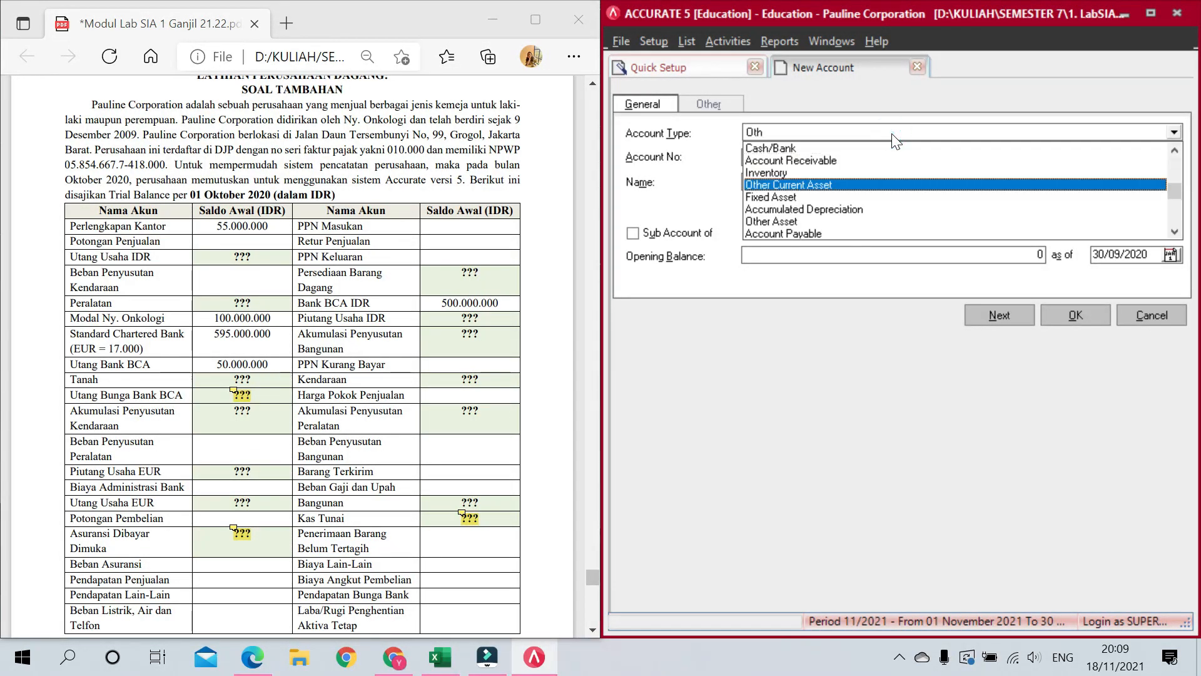
key(Tab)
text(1500)
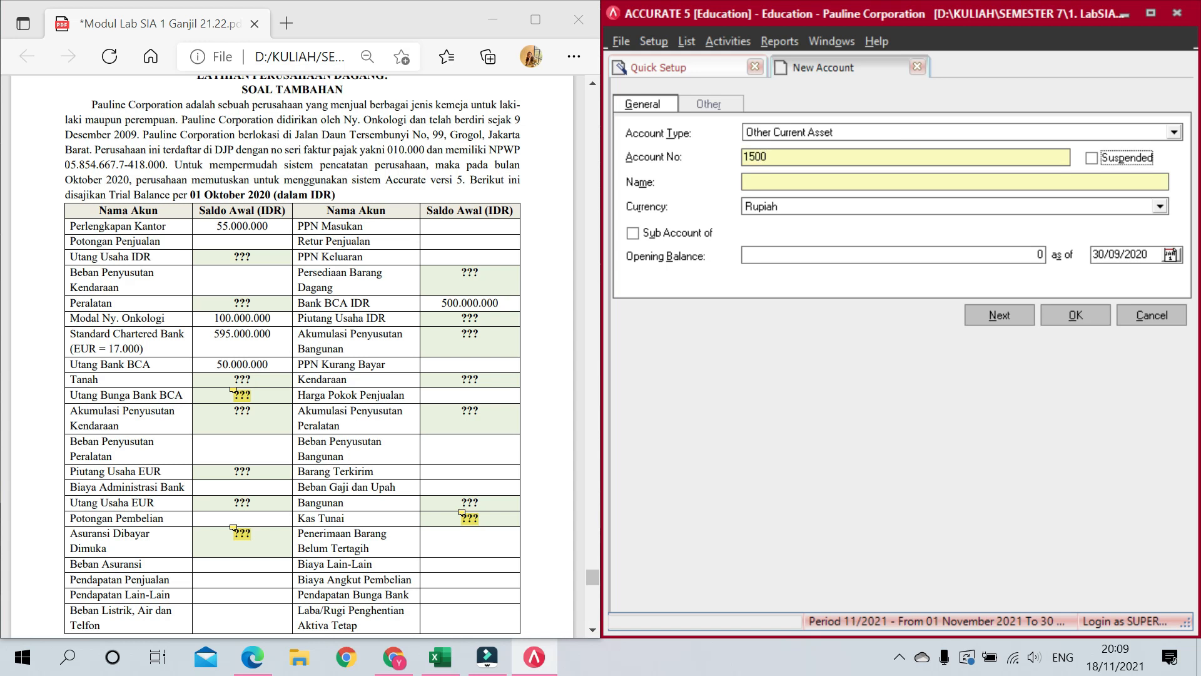
key(Tab)
text(Transaksi Aktiva tetap)
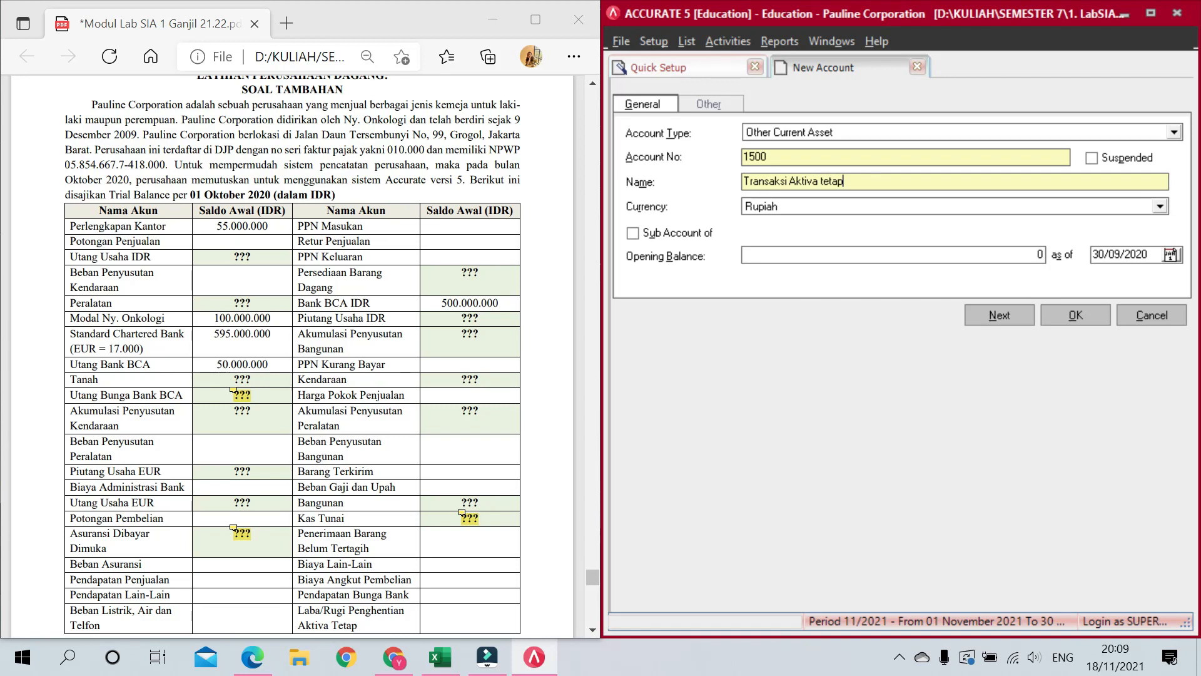
text(et)
text(Te)
key(alt+n)
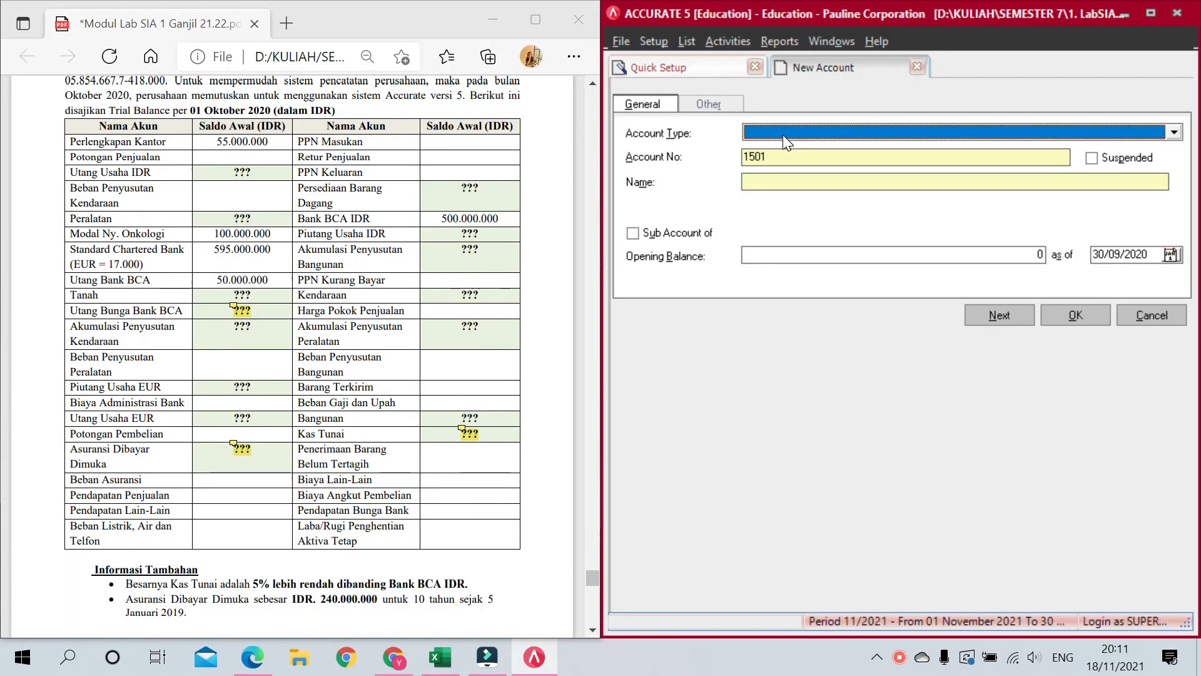
Step: Add Other Current Asset account 1600 PPN Masukan
text(O)
key(Tab)
text(1600)
key(Tab)
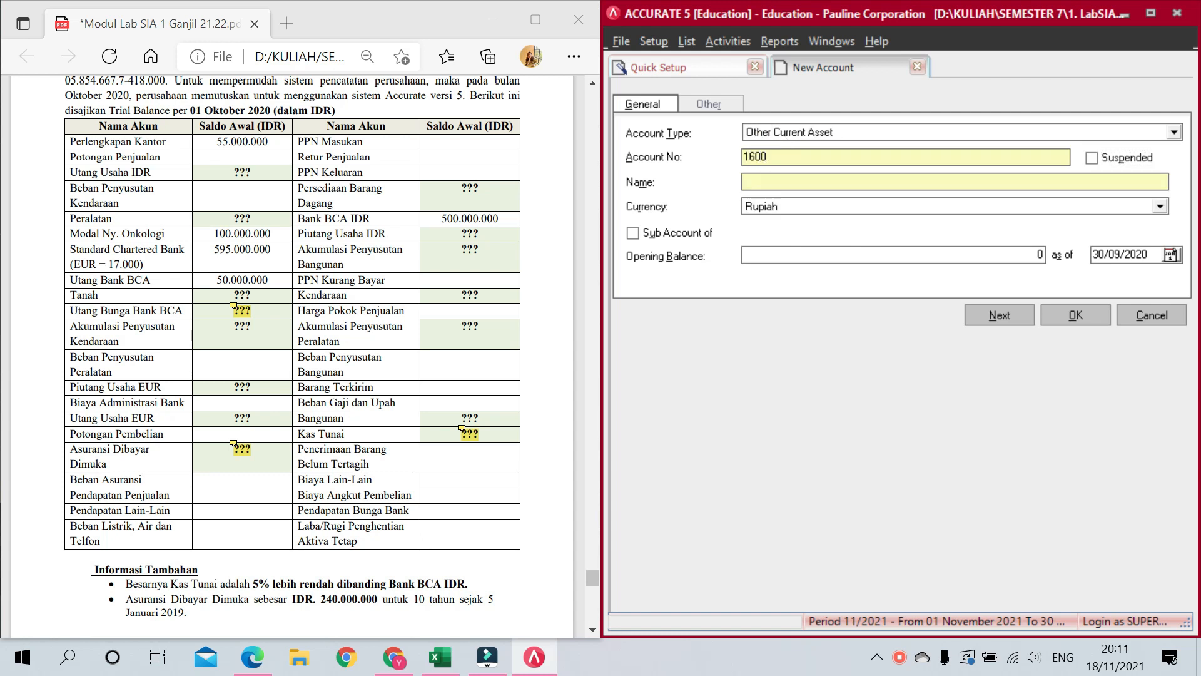
text(PPN Masukan)
key(Return)
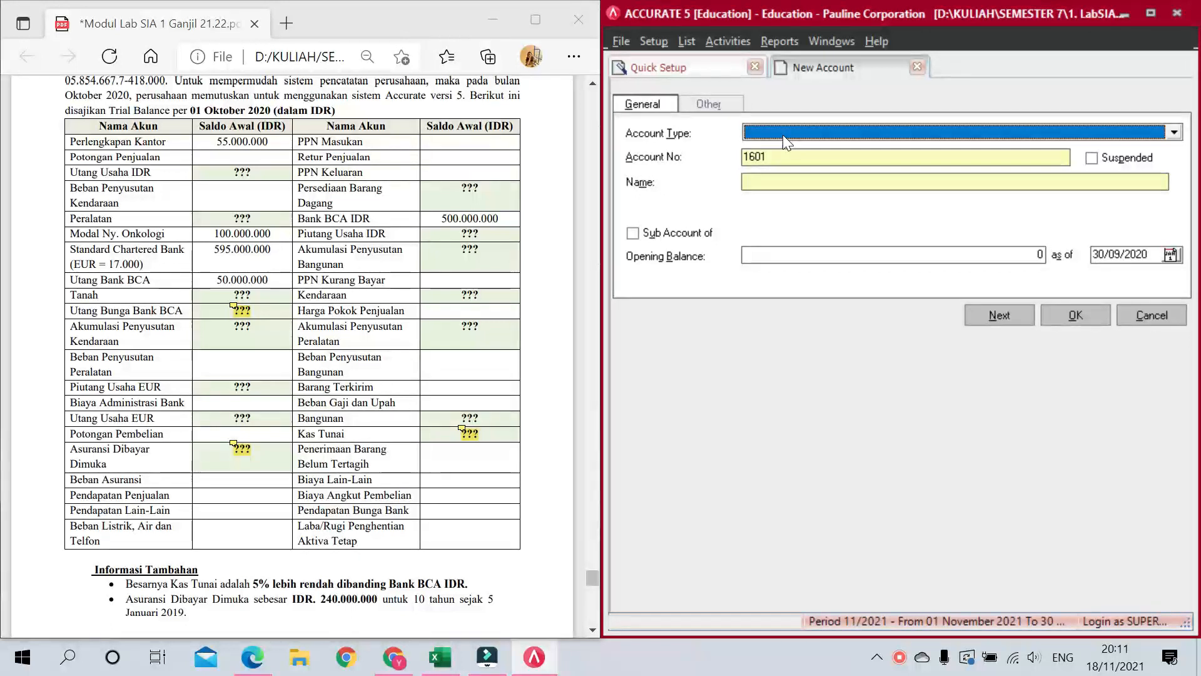
Step: Add Other Current Asset account 1700 Perlengkapan Kantor
text(Ot)
key(Tab)
text(1700)
key(Tab)
key(Tab)
text(Perlengkapan Kantor)
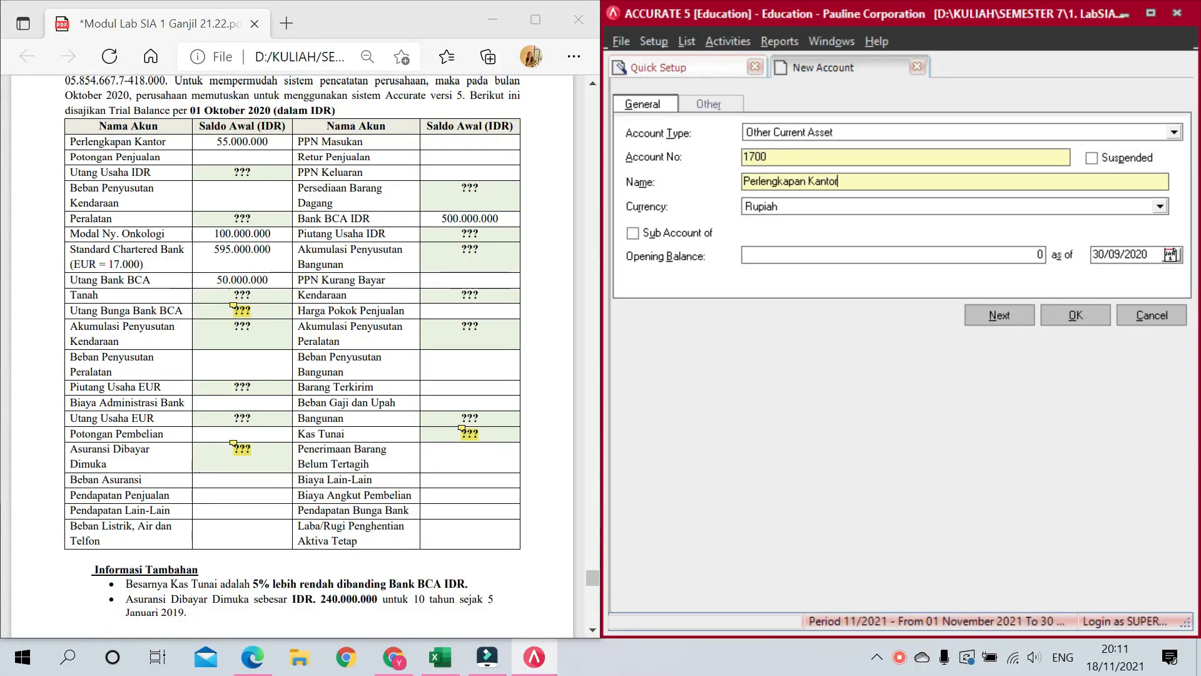
key(Return)
Step: Add Fixed Asset accounts 1801 Tanah and Bangunan
text(F)
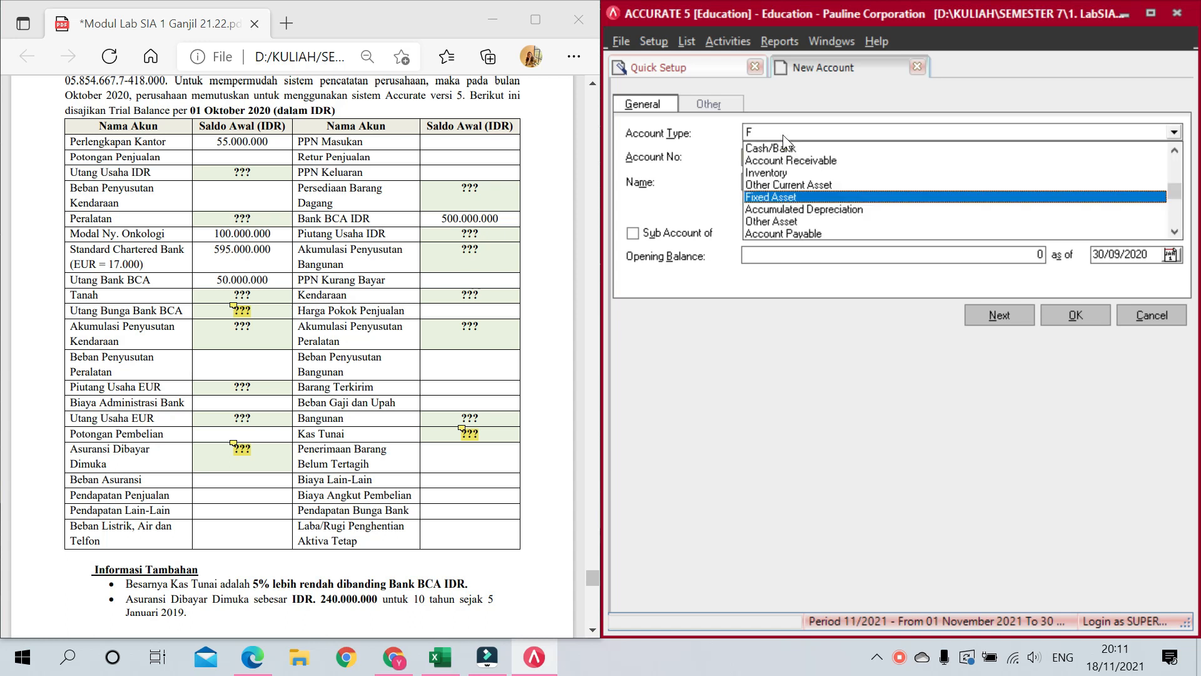
key(Tab)
text(1801)
key(Tab)
key(Tab)
text(Tanah)
key(Return)
text(F)
key(Tab)
Step: Add Fixed Asset accounts Kendaraan and Peralatan
key(Tab)
key(Tab)
text(Bangunan)
key(Return)
text(F)
key(Tab)
key(Tab)
key(Tab)
text(Jendara)
key(BackSpace)
key(BackSpace)
key(BackSpace)
key(BackSpace)
key(BackSpace)
key(BackSpace)
key(BackSpace)
text(Kendaraan)
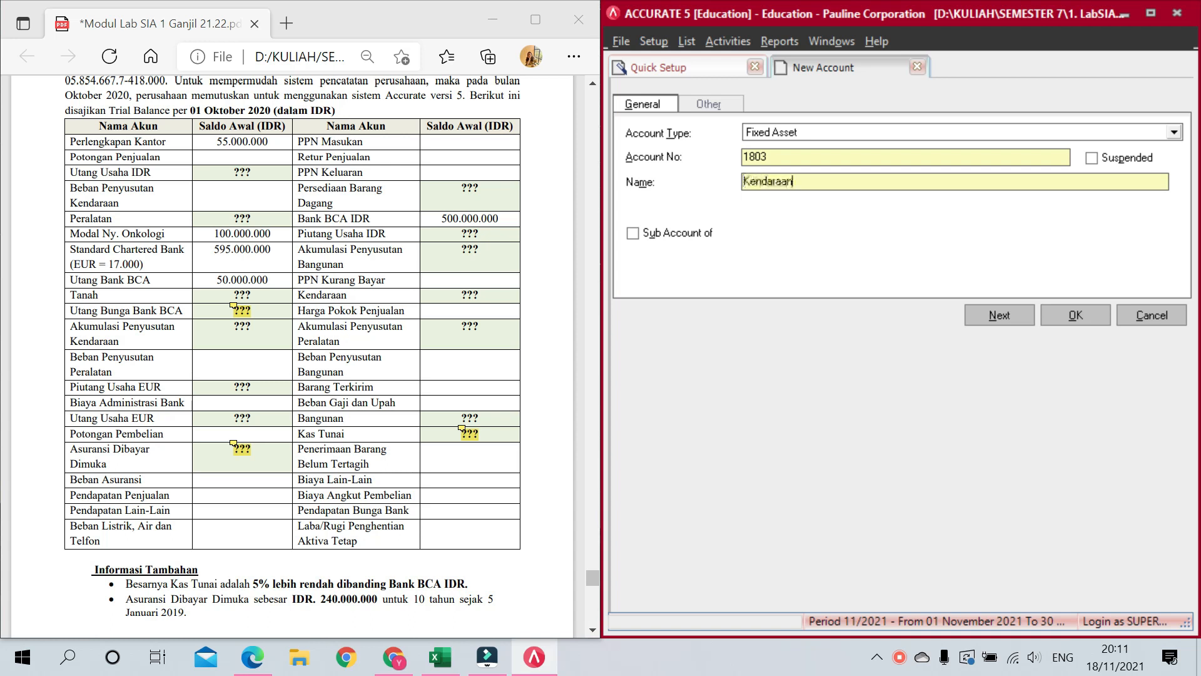
key(Return)
click(783, 134)
text(F)
key(Tab)
key(Tab)
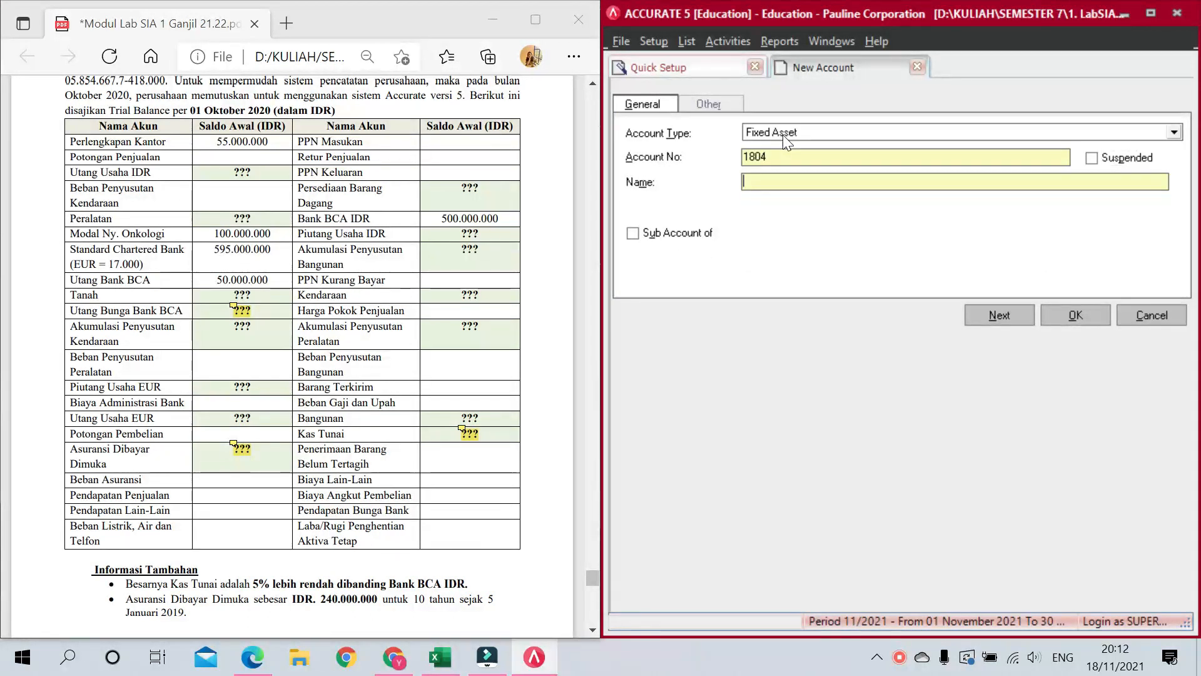
text(Peralatan)
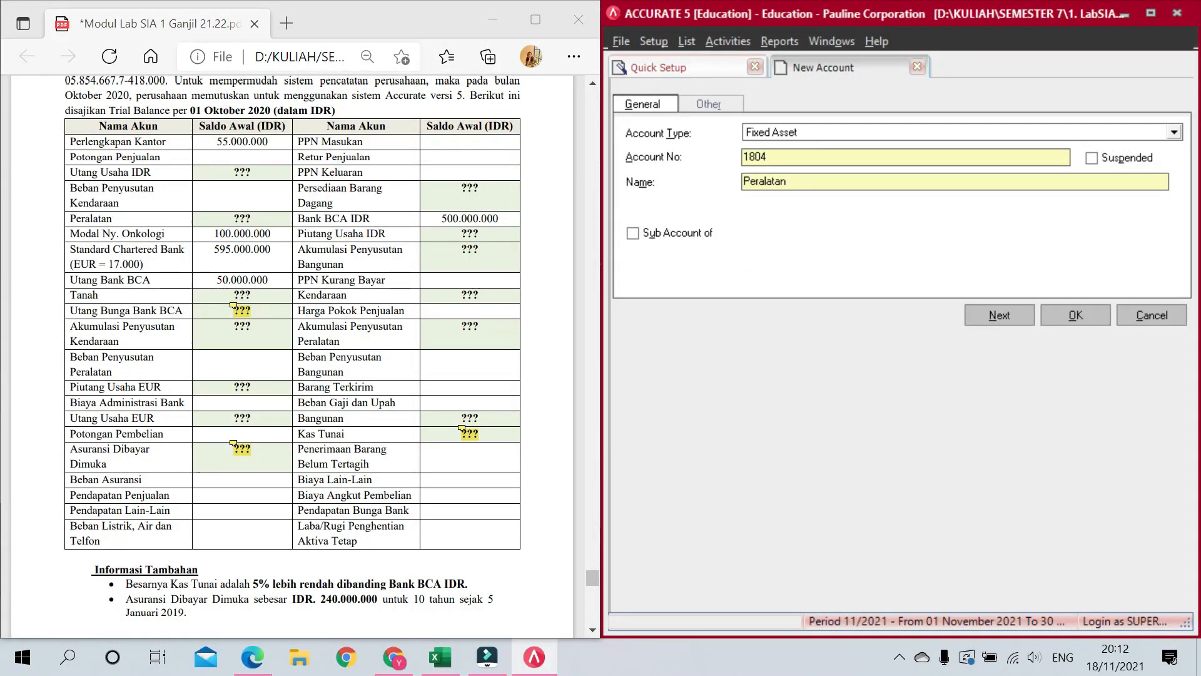
key(Return)
Step: Add Accumulated Depreciation account 1901 Akumulasi Penyusutan Bangunan
click(783, 134)
text(Accumulated Depreciation)
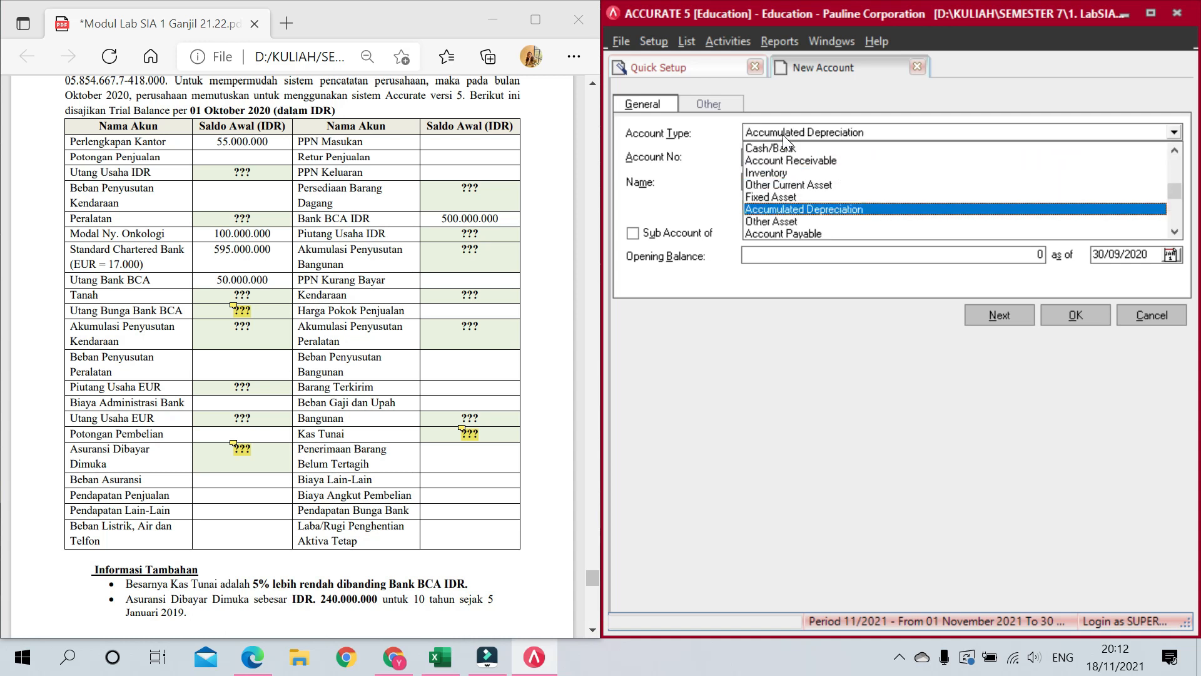
key(Tab)
key(Tab)
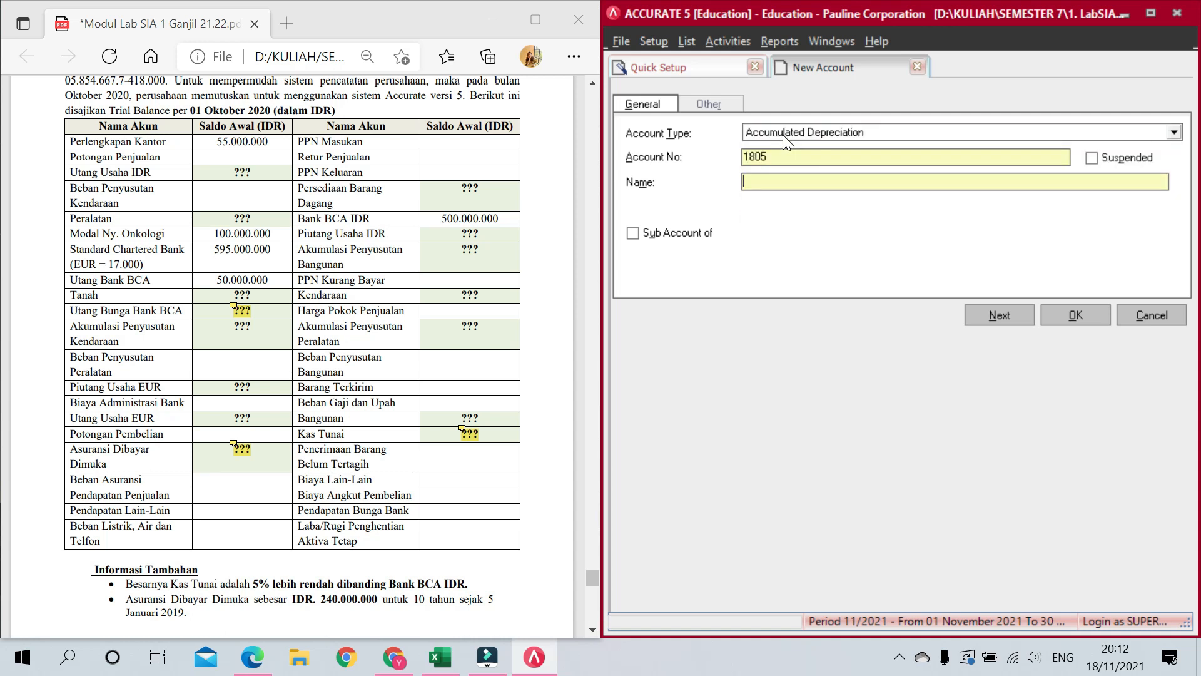
key(shift+Tab)
text(1901)
key(Tab)
key(Tab)
text(Akumulasi Penyus)
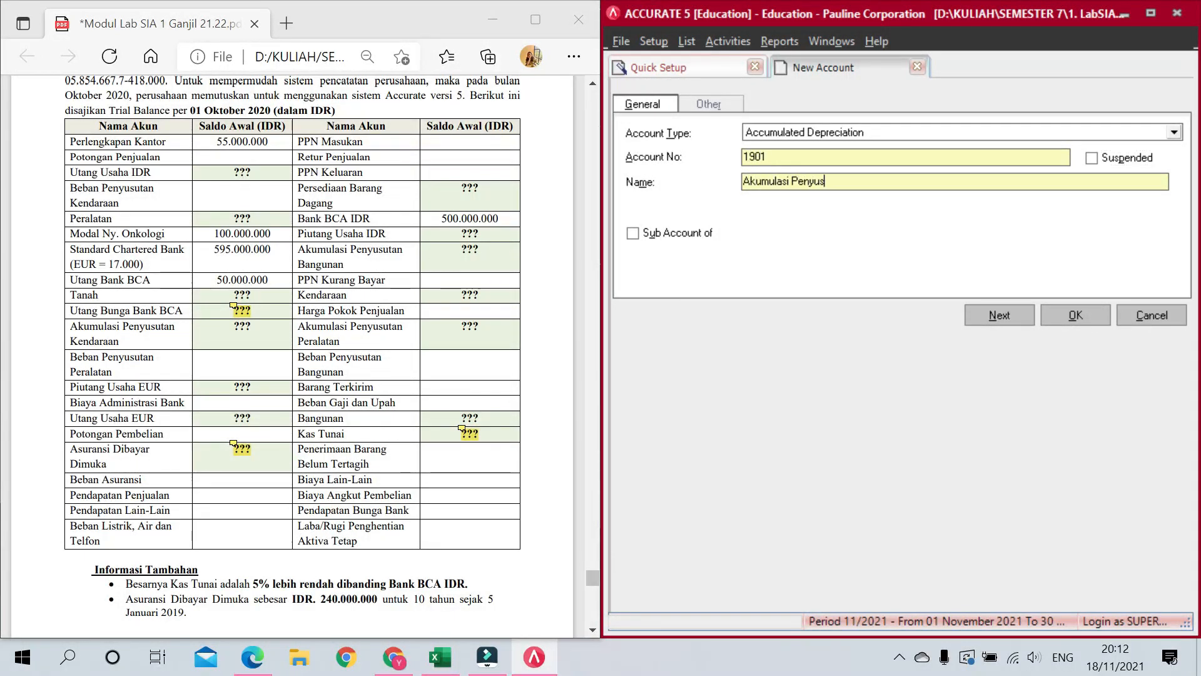
text(utan Bangunan)
key(alt+n)
Step: Add Accumulated Depreciation account Akumulasi Penyusutan Kendaraan
text(f)
key(Down)
key(Return)
text(f)
key(Down)
key(Return)
key(Tab)
key(Tab)
key(Tab)
text(Akumulasi Penyusuran)
key(BackSpace)
key(BackSpace)
key(BackSpace)
text(tan Kendaraa)
key(alt+n)
Step: Add Accumulated Depreciation account Akumulasi Penyusutan Peralatan
text(f)
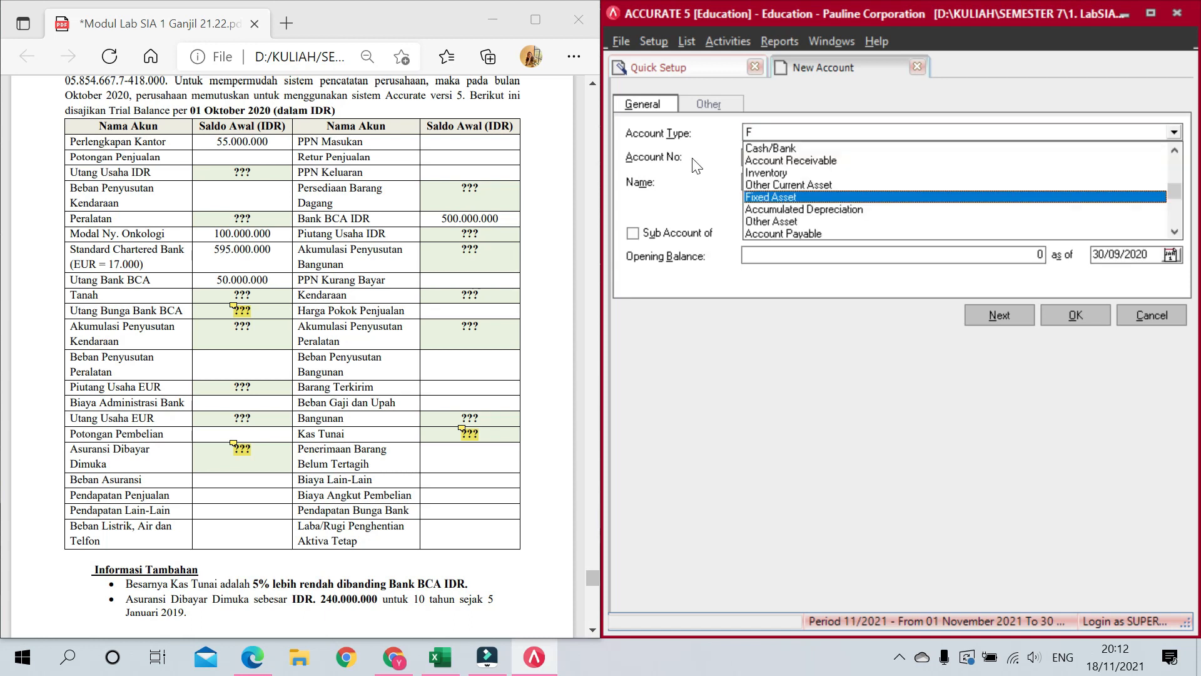
key(Down)
key(Tab)
key(Tab)
key(Tab)
text(Akumulasi Penyusutan Peralatan)
key(alt+n)
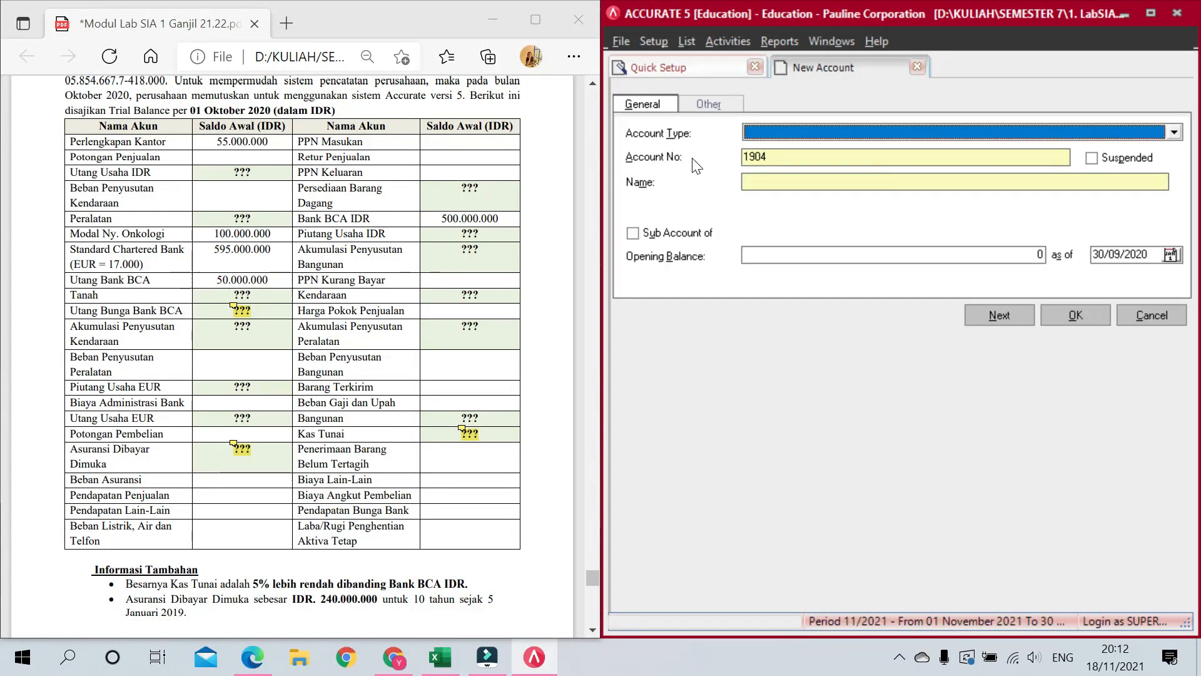
Step: Add Other Current Liability account 2300 PPN Keluaran
text(o)
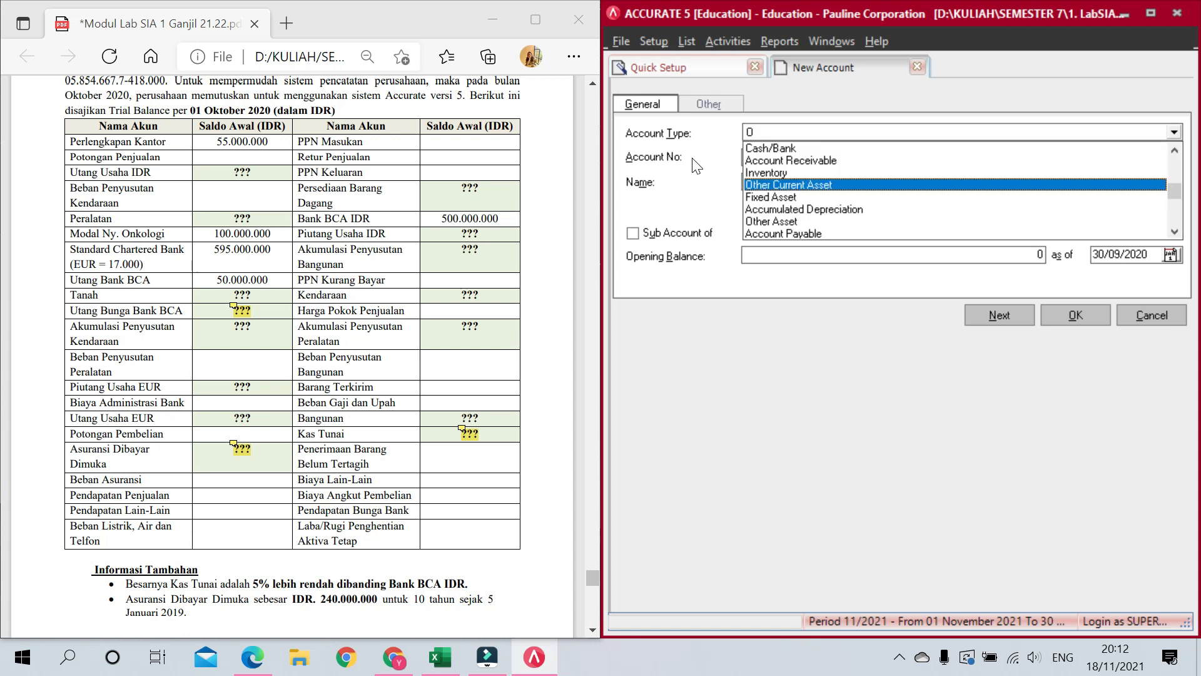
key(Down)
key(Down)
key(Tab)
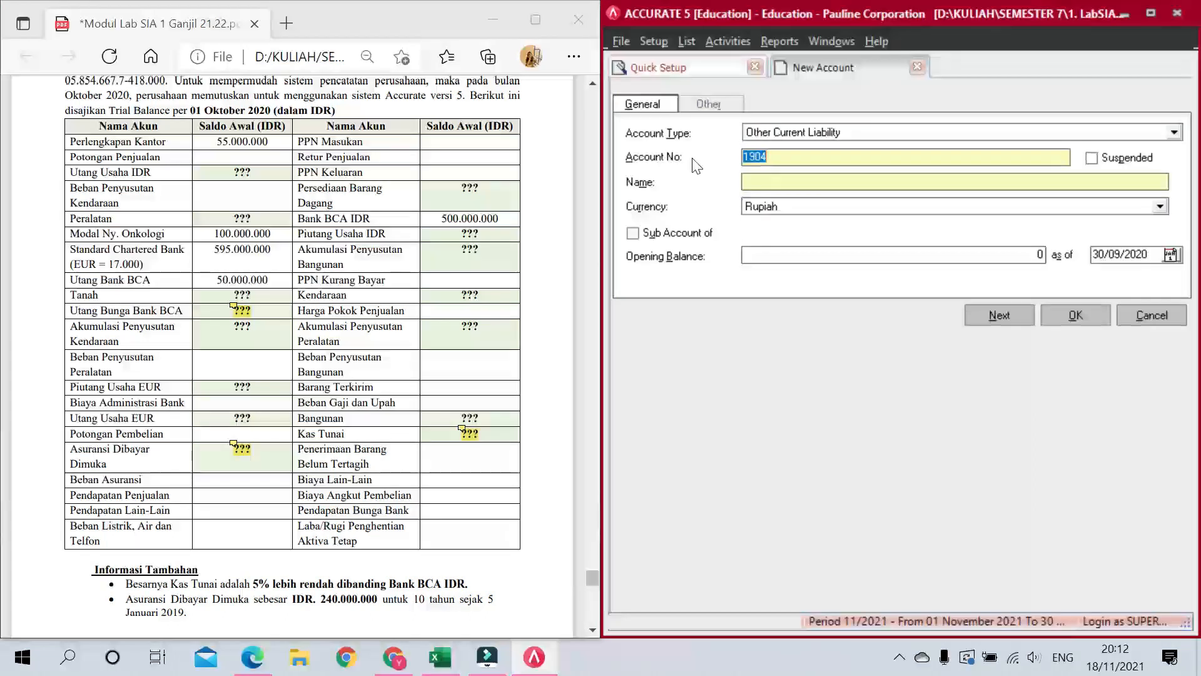
text(2300)
key(Tab)
text(PPN Keluaran)
key(Return)
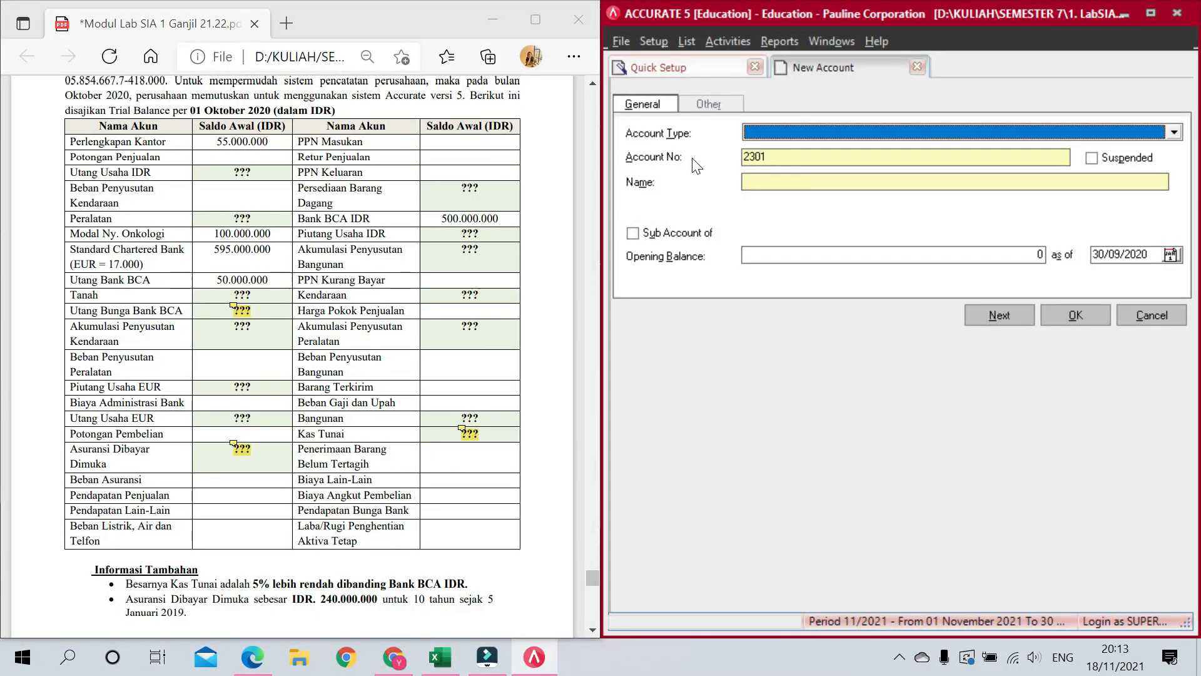
Step: Add Other Current Liability account 2400 Penerimaan Barang Belum Tertagih
key(o)
key(Down)
key(Down)
key(Down)
key(Down)
key(Down)
key(Down)
key(Up)
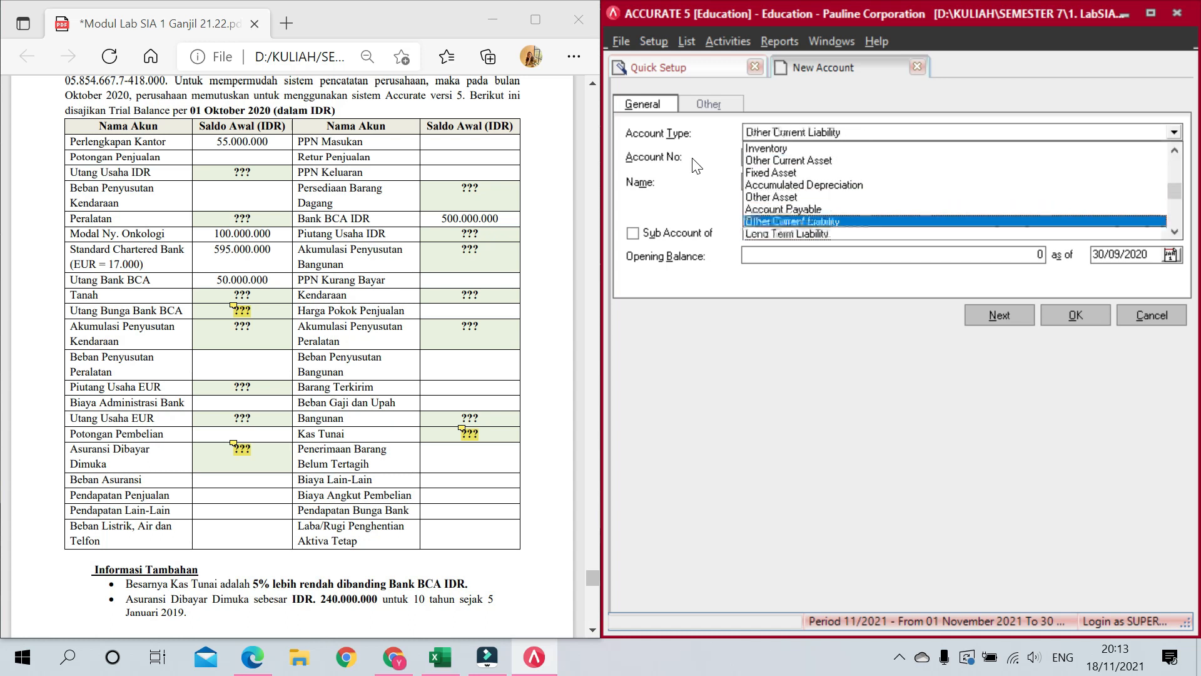
key(Tab)
text(2400)
key(Tab)
key(Tab)
text(Penerimaan)
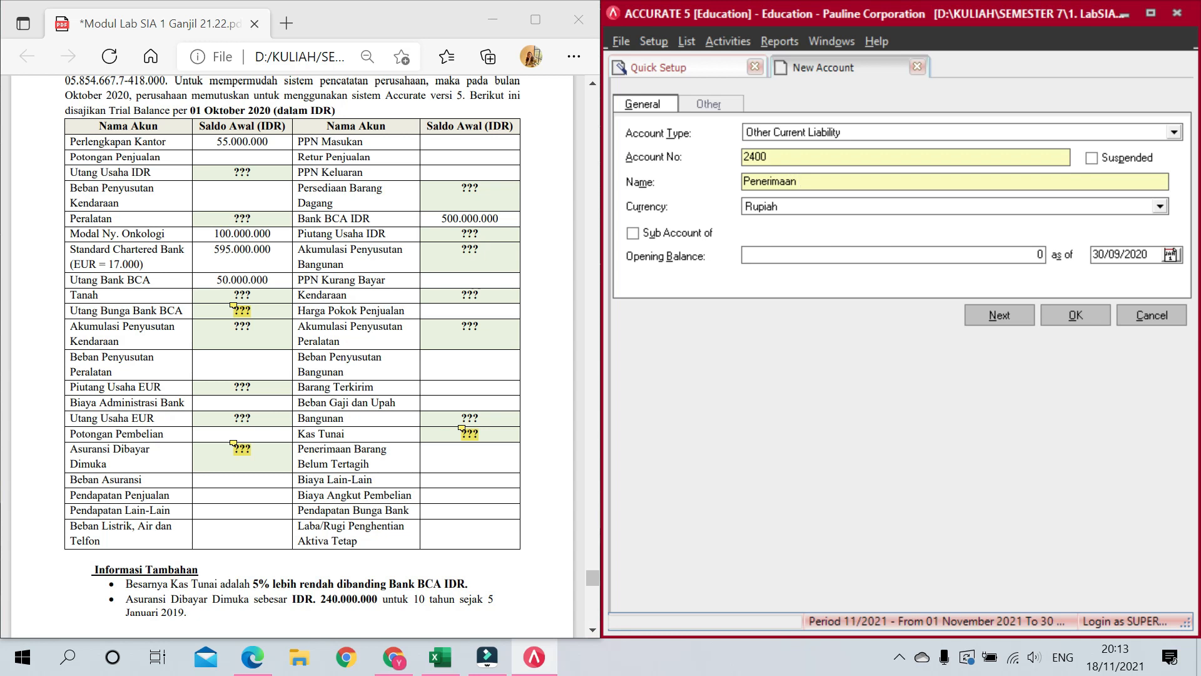
text( Barang Belum Tertagih)
key(Return)
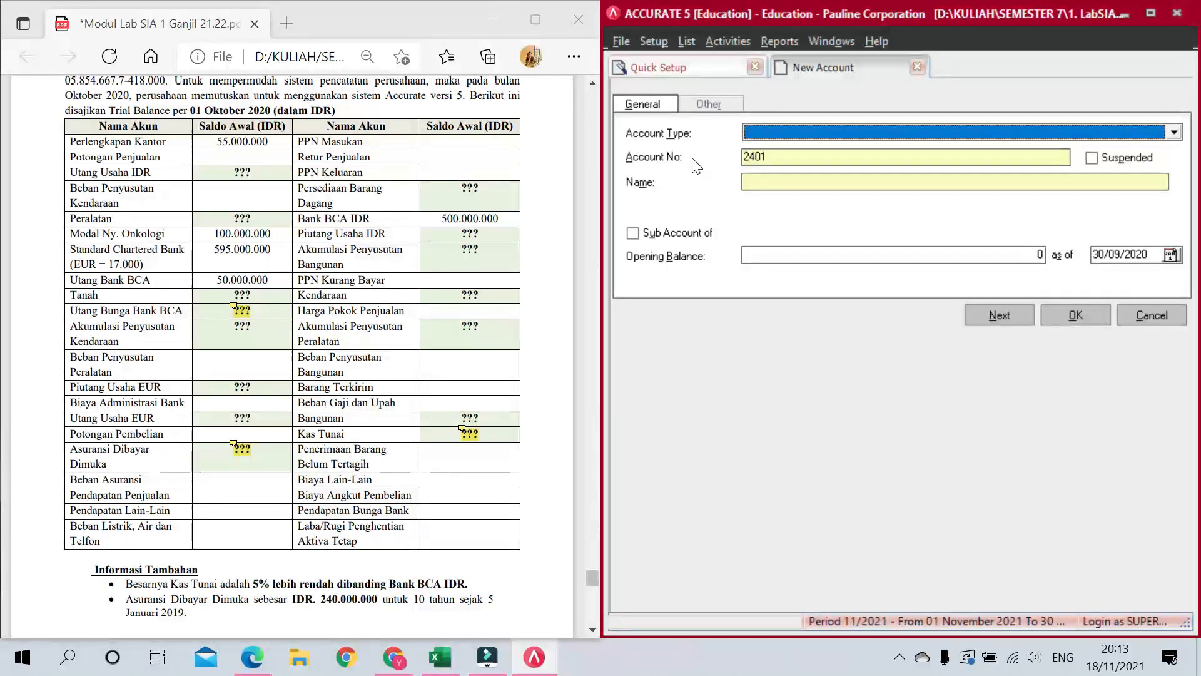
Step: Add Other Current Liability account 2500 PPN Kurang Bayar
key(e)
key(Return)
key(l)
key(Up)
key(Tab)
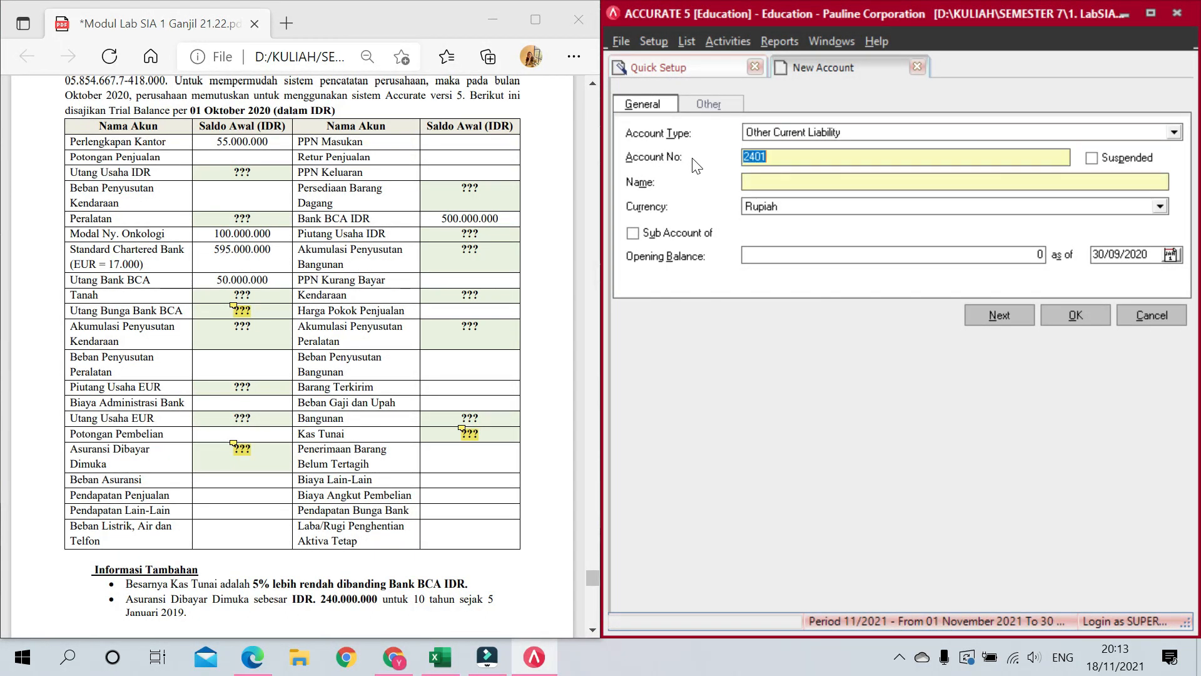
text(2500)
key(Tab)
key(Tab)
text(PPN Kuung Bayar)
key(alt+n)
Step: Add Other Current Liability account 2600 Utang Bunga Bank BCA
key(l)
key(Up)
key(Return)
key(Tab)
key(Tab)
key(shift+Tab)
text(26)
key(Tab)
key(Tab)
text(Utang Bunga Bank BCA)
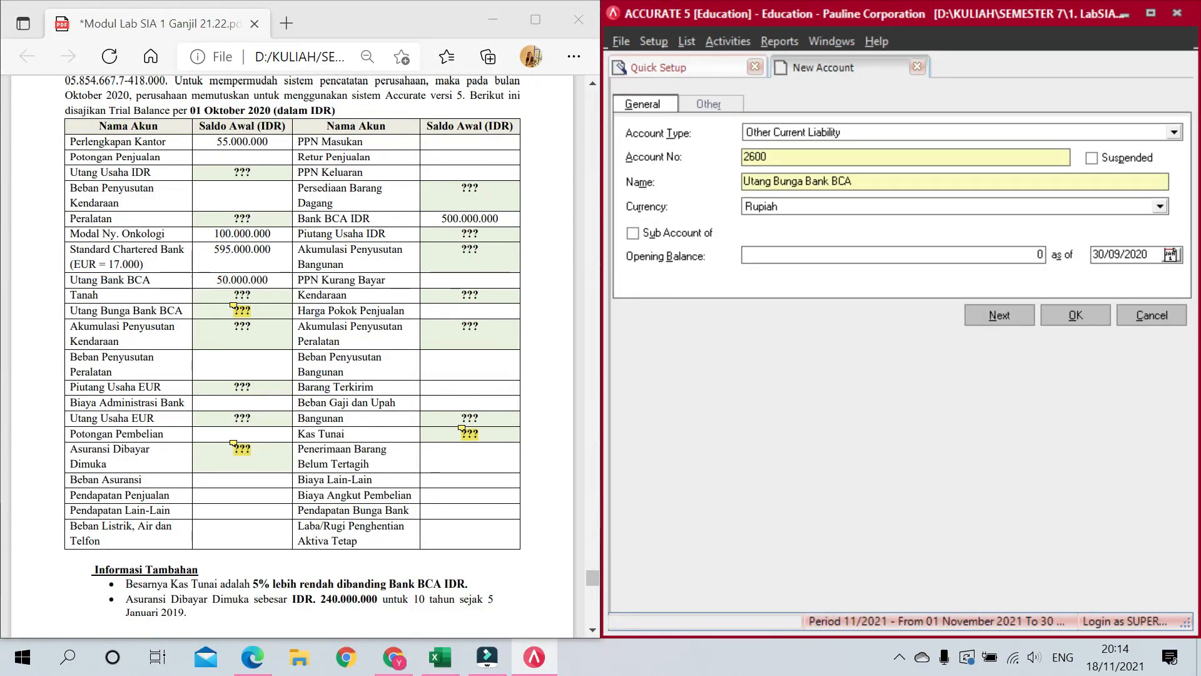
key(alt+n)
Step: Add Long Term Liability account Utang Bank BCA
key(l)
key(Tab)
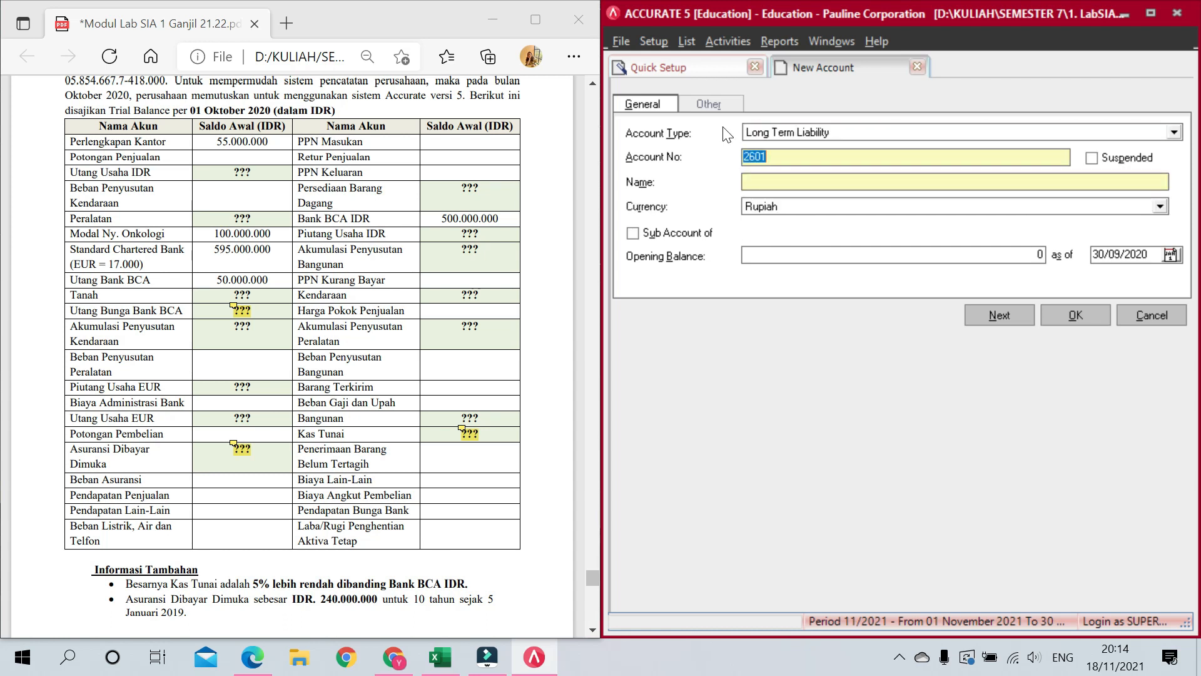
text(27)
text(Utang Bank BCA)
key(alt+n)
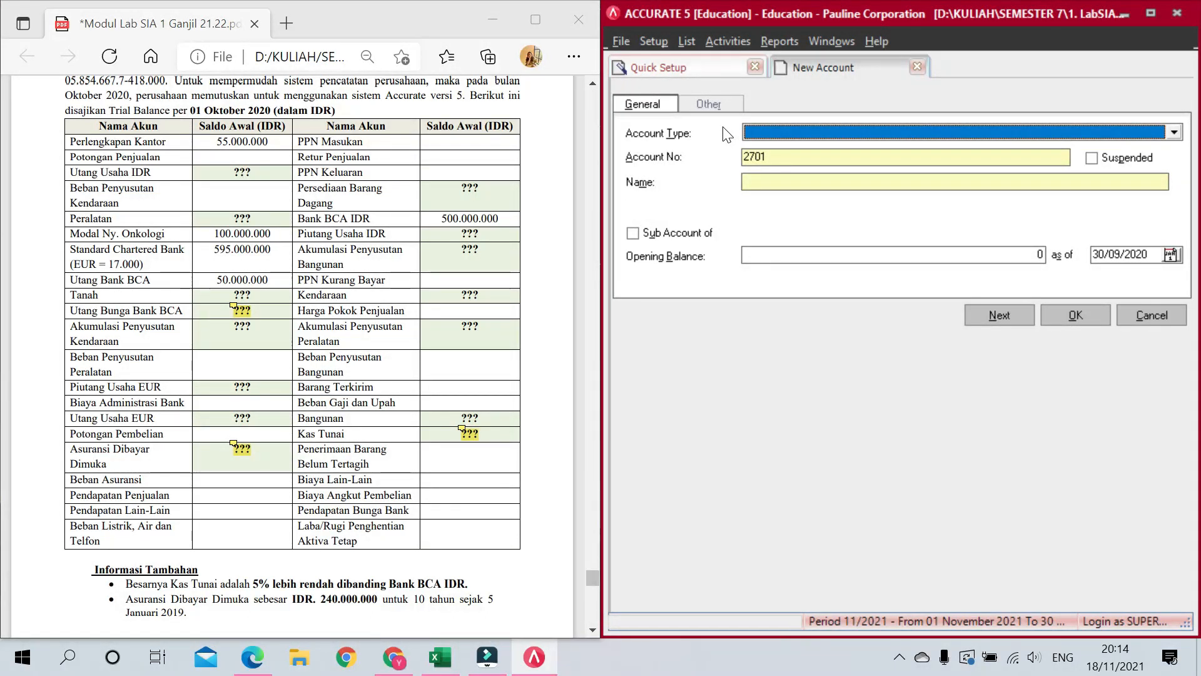
Step: Add Equity account 3000 for the owner's capital, named 'Modal' plus the owner's name
text(e)
key(Tab)
text(3000)
key(Tab)
key(Tab)
text(Modal )
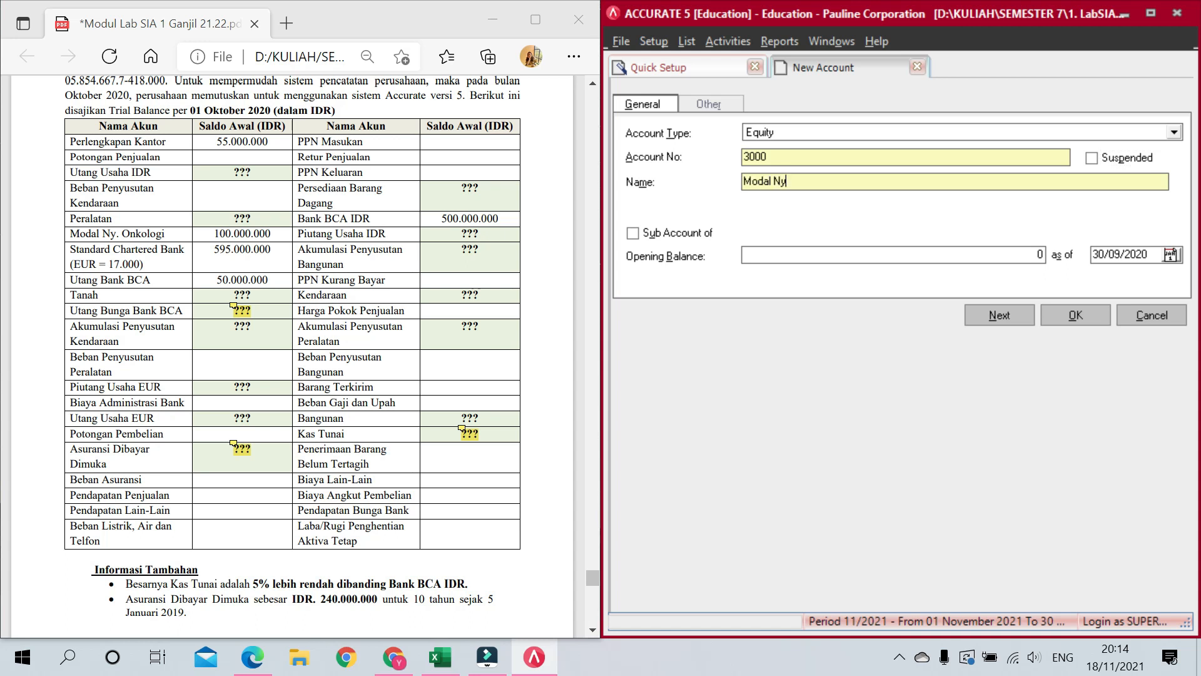
text(Ny. Onkologi)
key(Return)
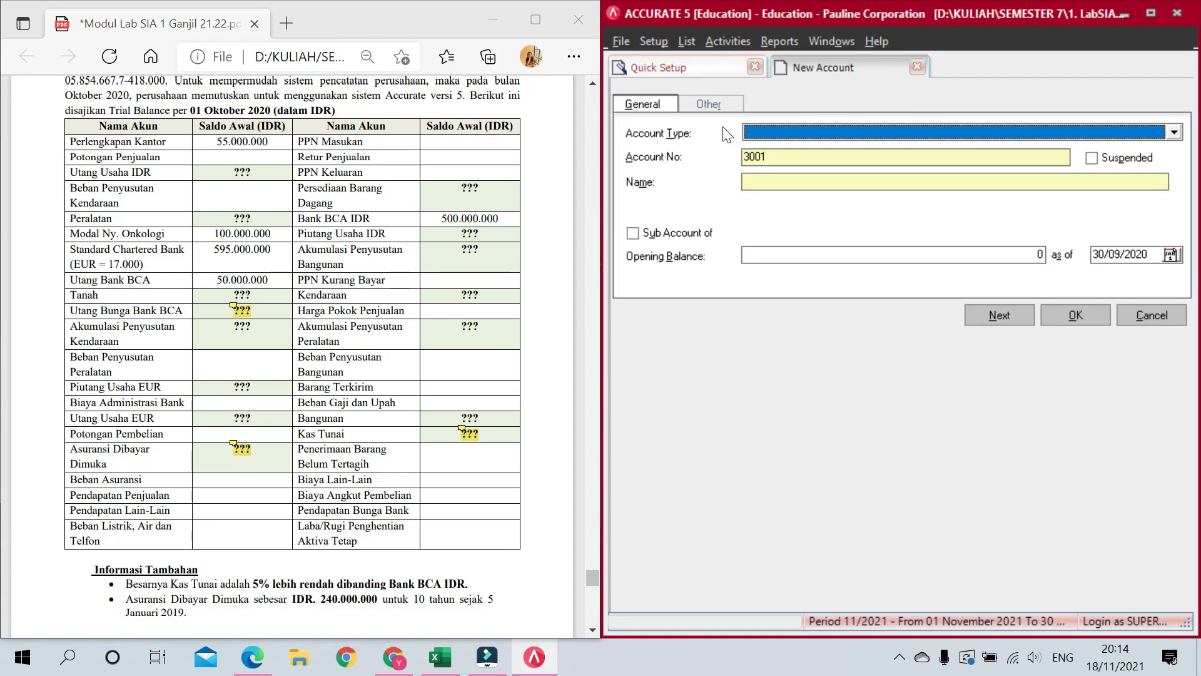
Step: Add Revenue account 4000 Pendapatan Penjualan
text(R)
key(Tab)
key(Tab)
key(Tab)
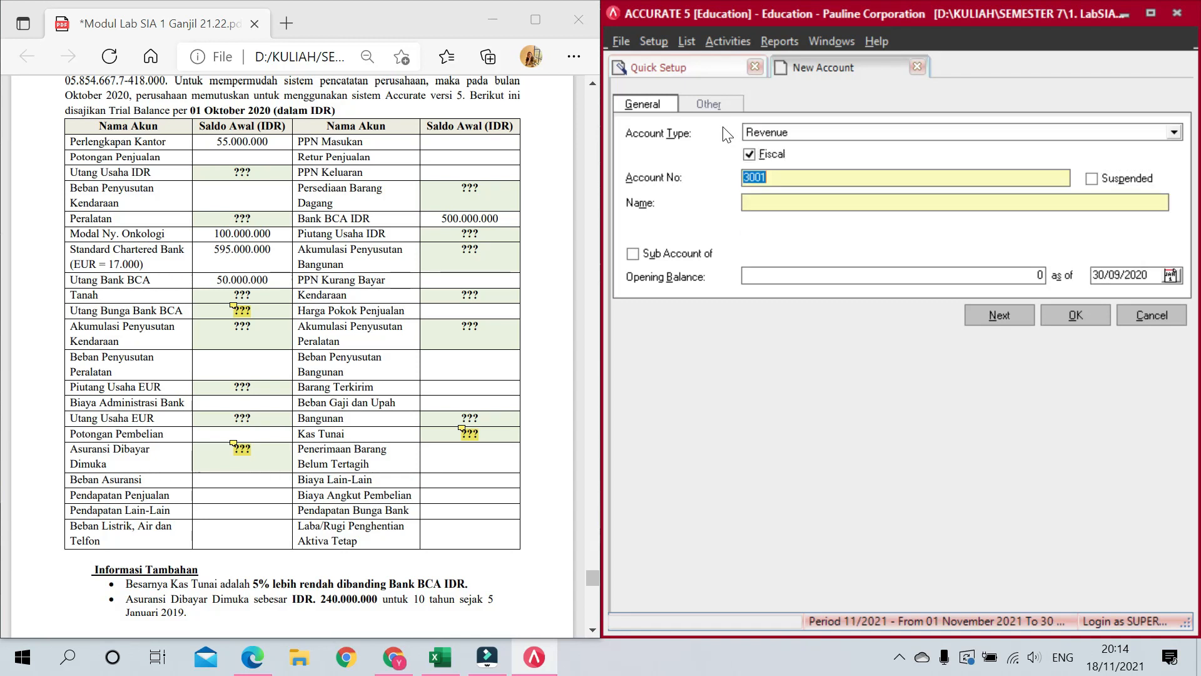
text(4000)
key(Tab)
key(Tab)
text(Pendapatan Penjualan)
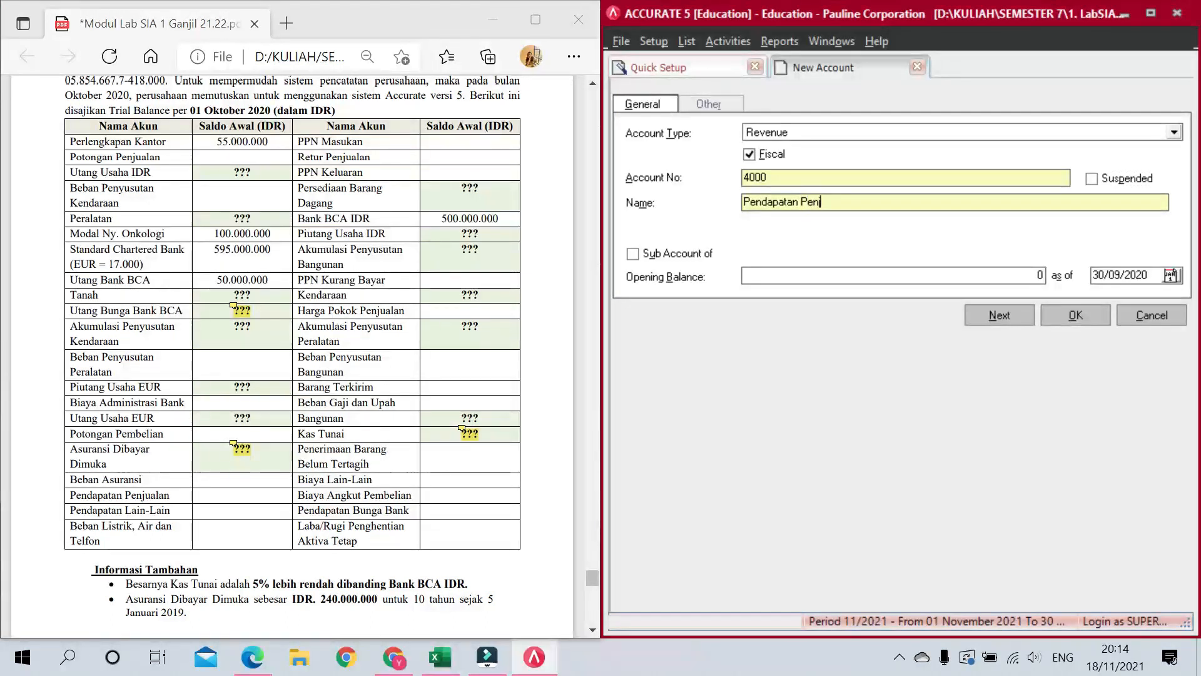
key(Return)
Step: Add Revenue account 4100 Retur Penjualan
text(R)
key(Tab)
key(Tab)
key(Tab)
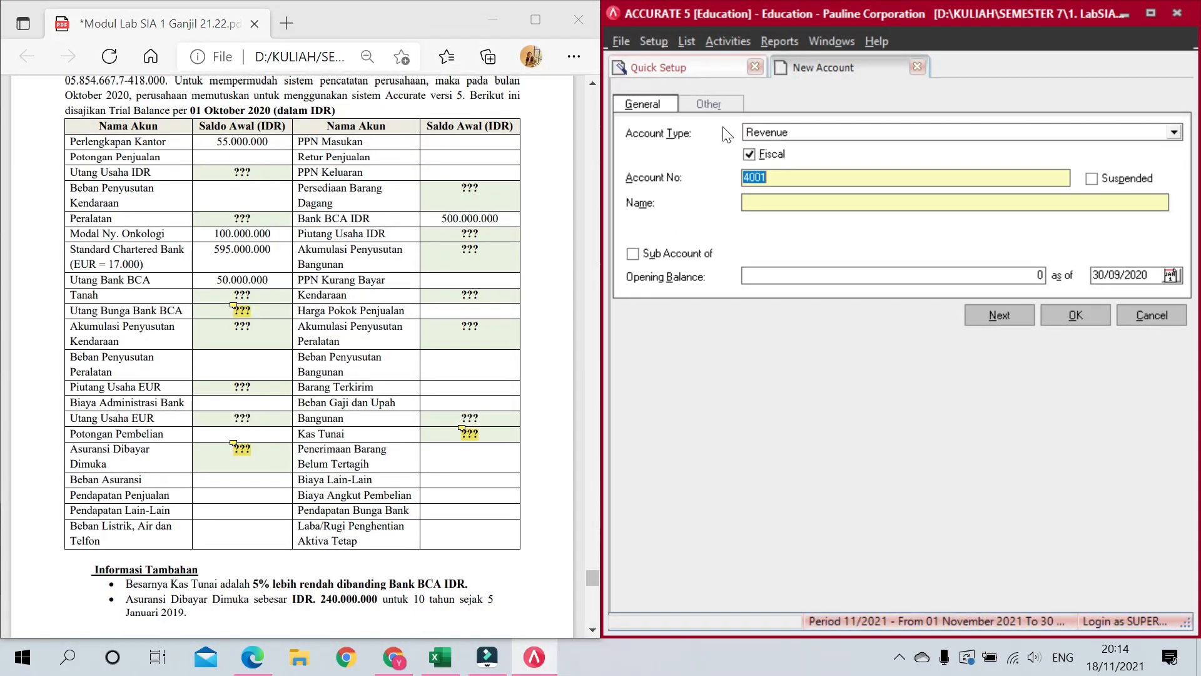
text(4100)
key(Tab)
key(Tab)
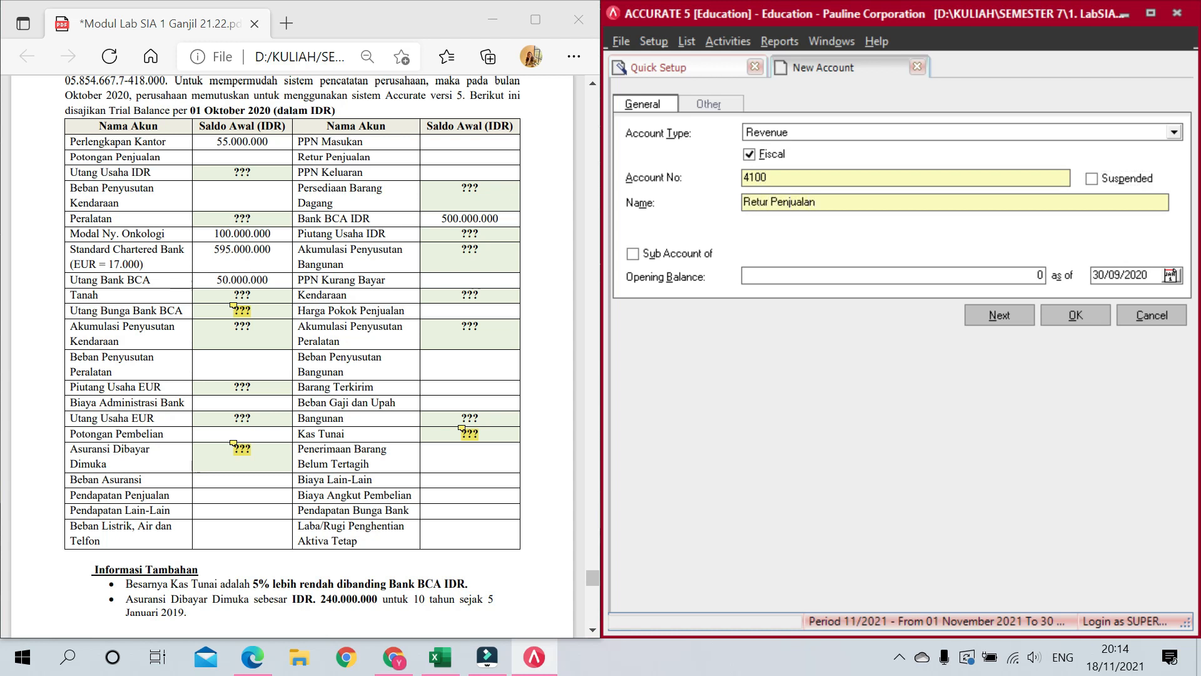
key(alt+n)
Step: Set Revenue as the account type for the next new account
text(E)
key(Tab)
key(Tab)
key(Left)
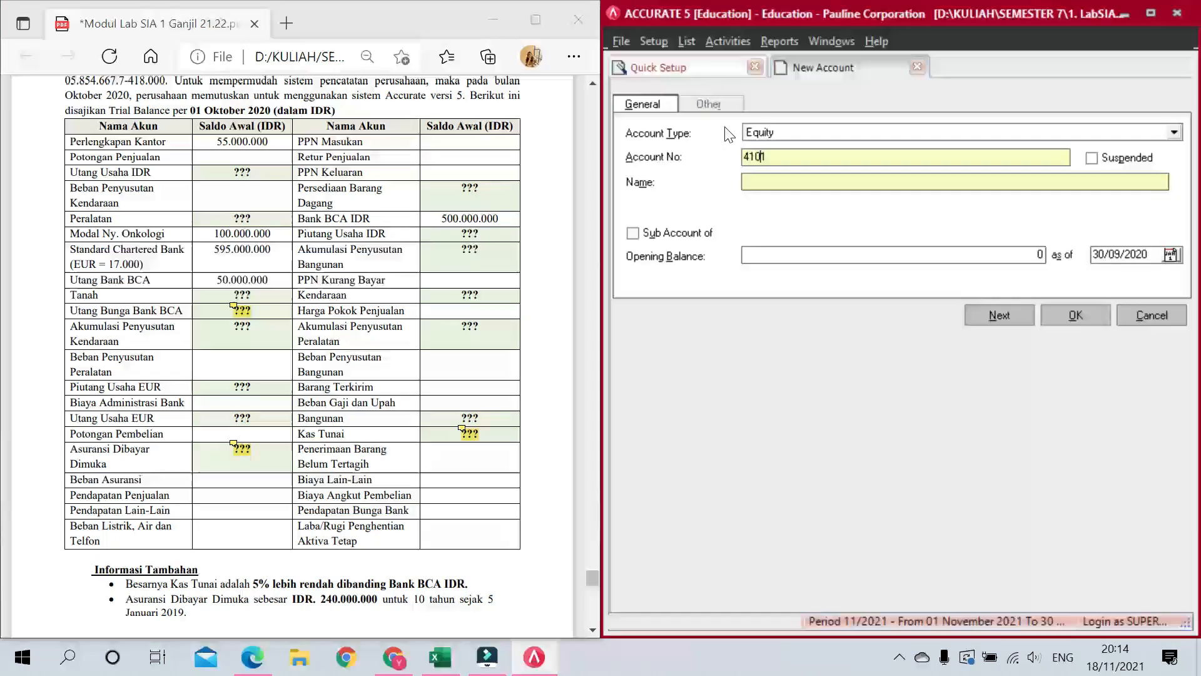
click(785, 132)
text(R)
key(Tab)
key(Tab)
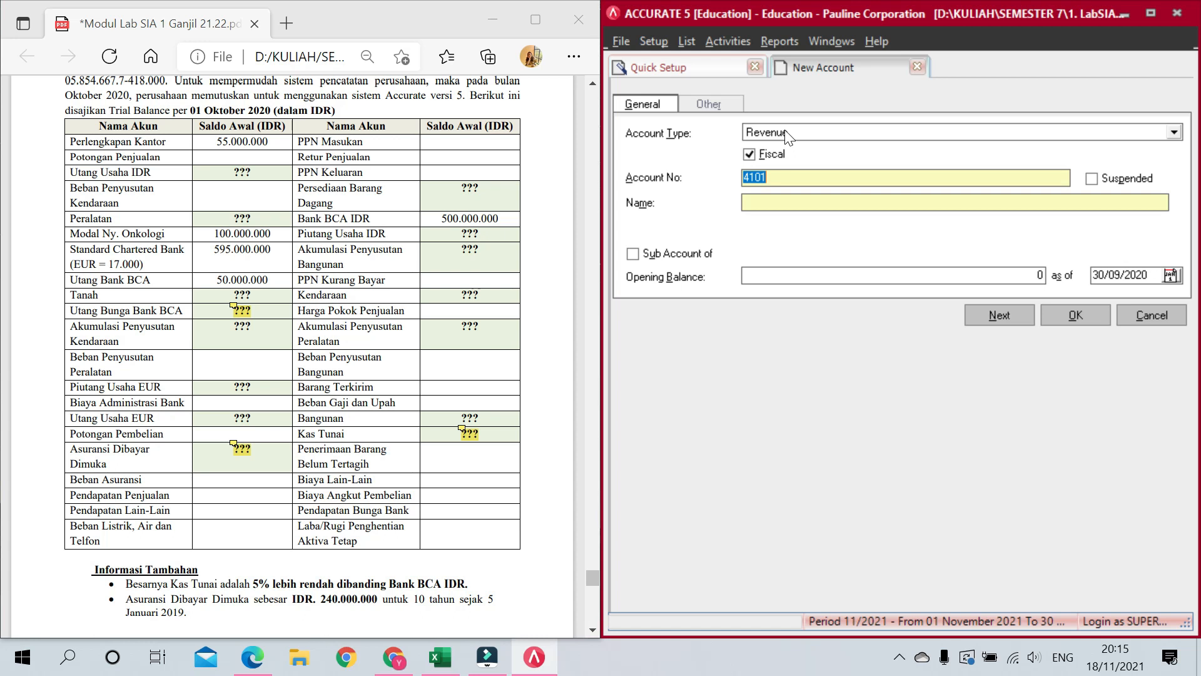
Step: Add Revenue account 4200 Potongan Penjualan
text(4200)
key(Tab)
text(Poton)
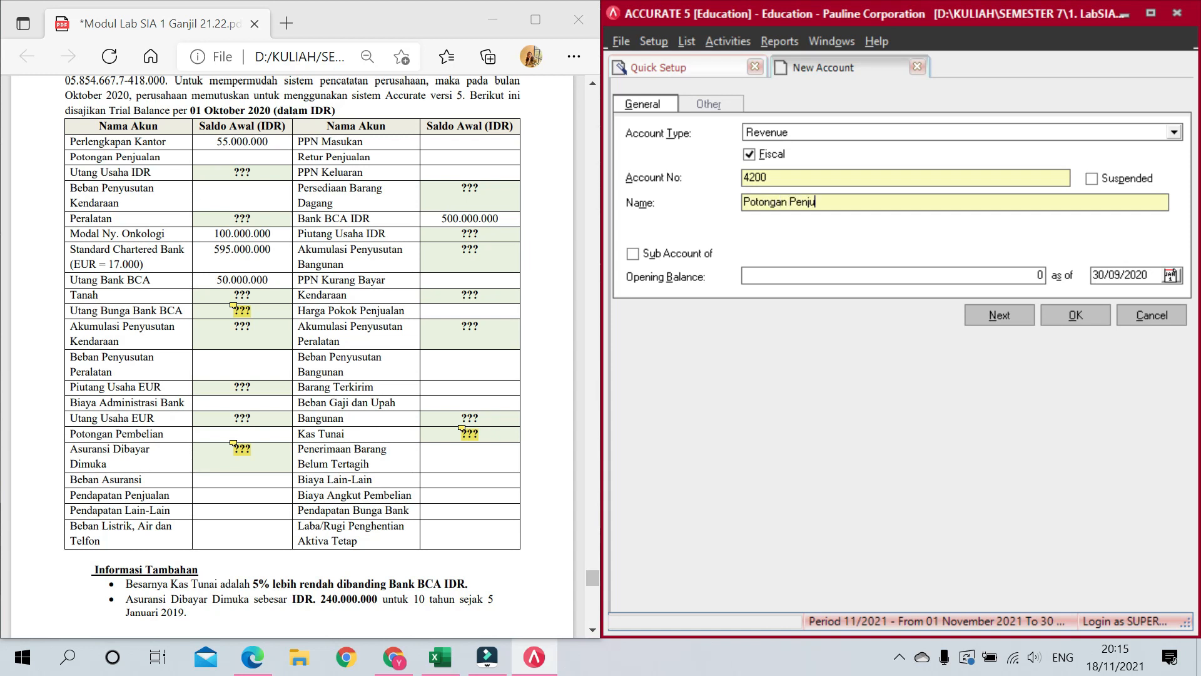
key(alt+n)
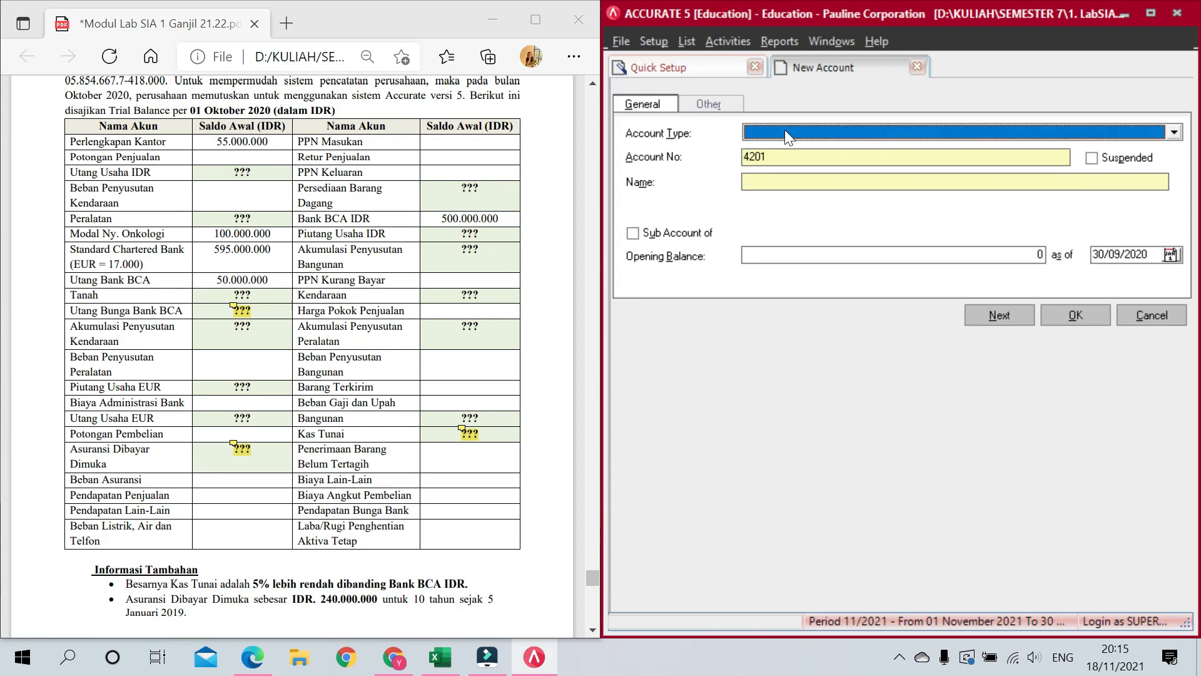
Step: Add Cost of Goods Sold account 5000 Harga Pokok Penjualan, then preselect that type for the next account
click(785, 129)
key(Down)
key(Tab)
text(5000)
key(Tab)
text(Harga Pokok Penjualan)
key(alt+n)
click(785, 129)
key(Down)
Step: Add Cost of Goods Sold account 5100 Biaya ANgkut Pembelian
key(Tab)
text(5100)
key(Tab)
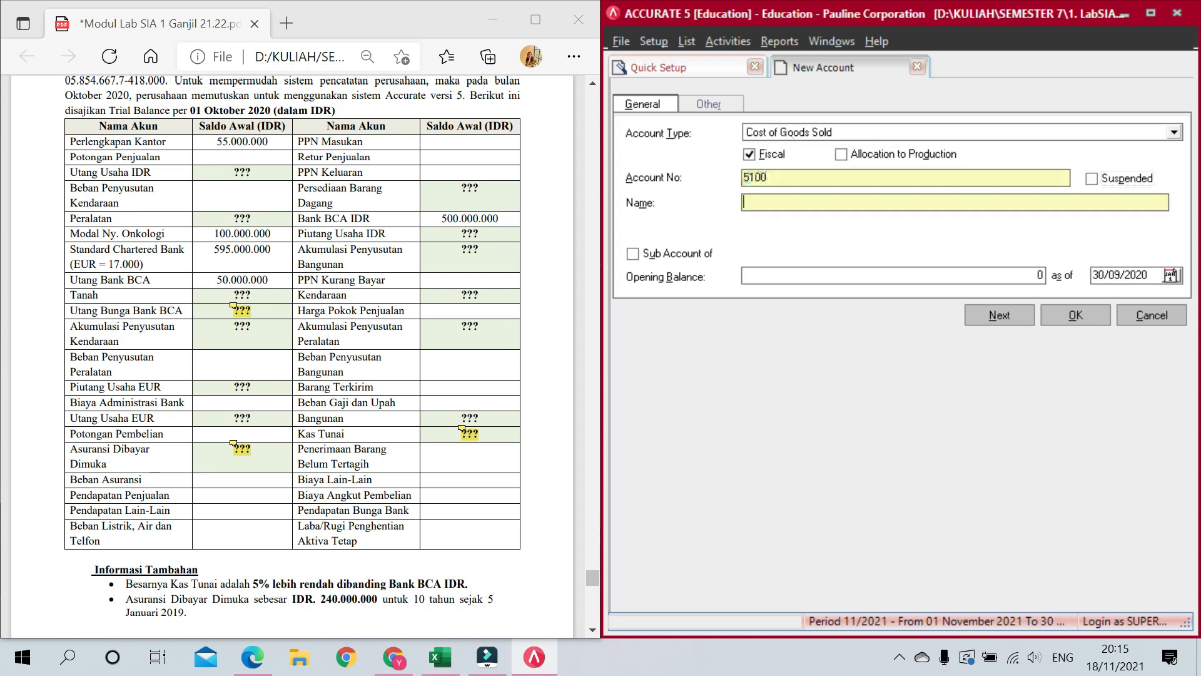
text(Biaya ANgkut Pembelian)
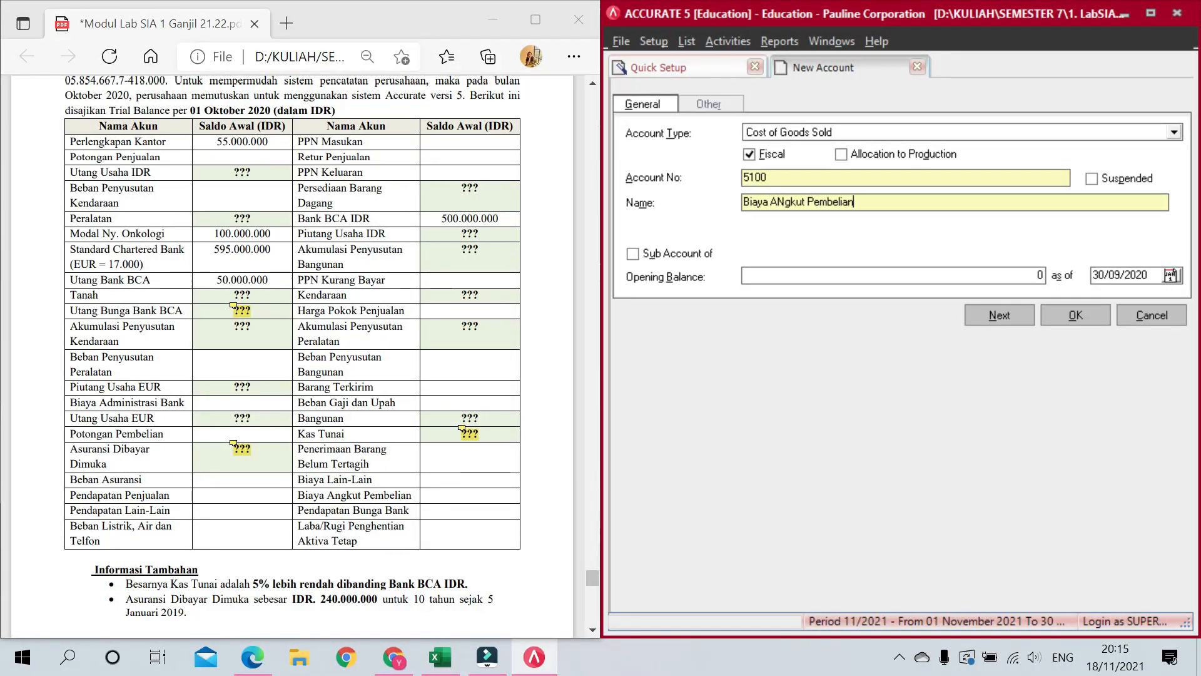
key(alt+n)
Step: Add Cost of Goods Sold account 5200 Potongan Pembelian
key(c)
key(c)
key(Tab)
key(Tab)
key(Tab)
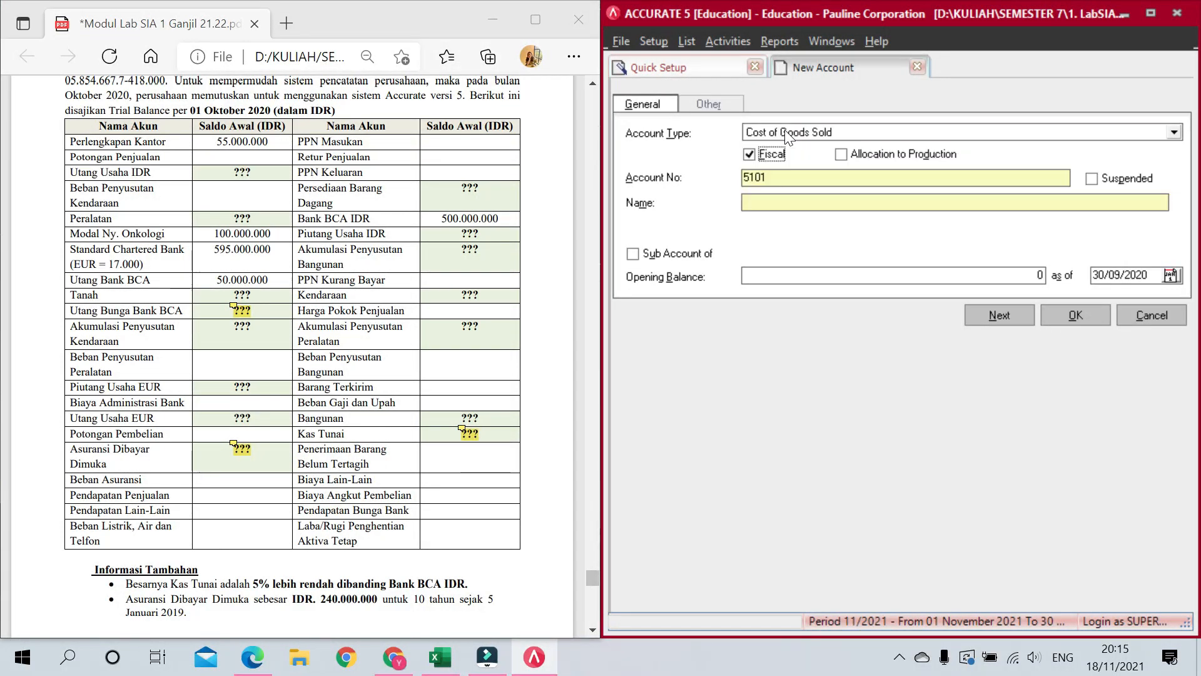
text(5200)
key(Tab)
key(Tab)
text(Potongan Pembelian)
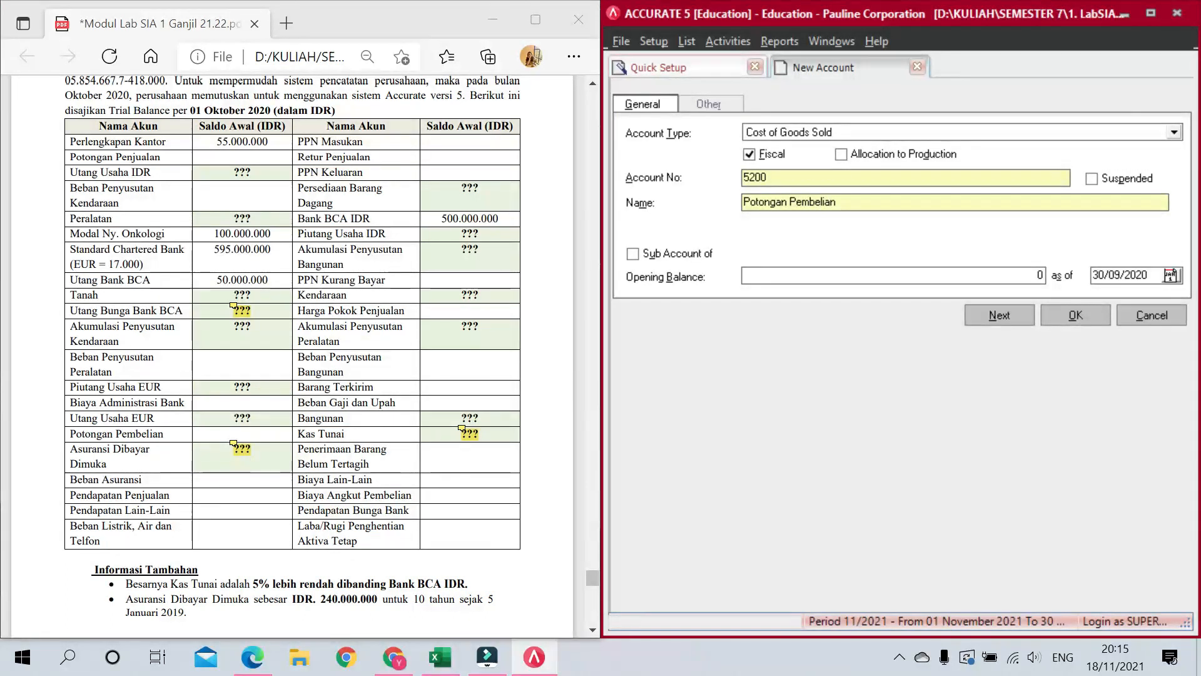
key(alt+n)
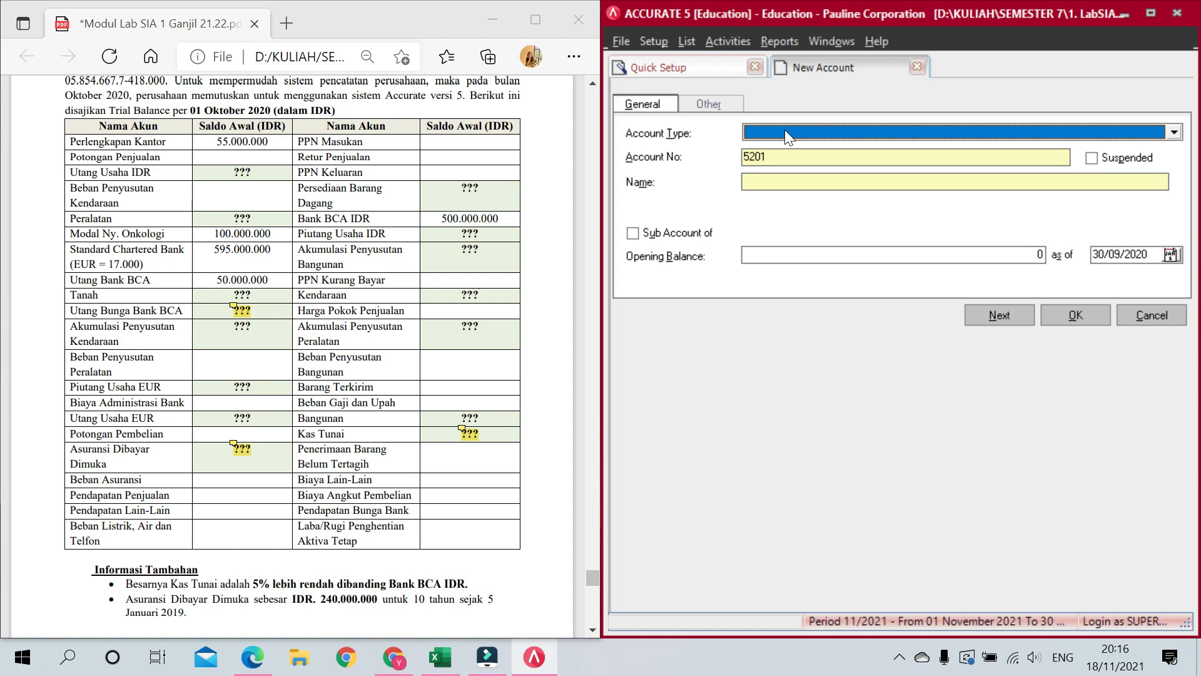
Step: Add Cost of Goods Sold account 5300 Selisih Barang Terkirim
text(co)
key(Down)
key(Up)
key(Return)
key(Tab)
key(Tab)
key(Tab)
text(5300)
key(Tab)
key(Tab)
text(Selisih Barang Terkirim)
key(alt+n)
Step: Add Expense accounts 6001 Beban Penyusutan Bangunan and 6002 Beban Penyusutan Kendaraan
text(Ex)
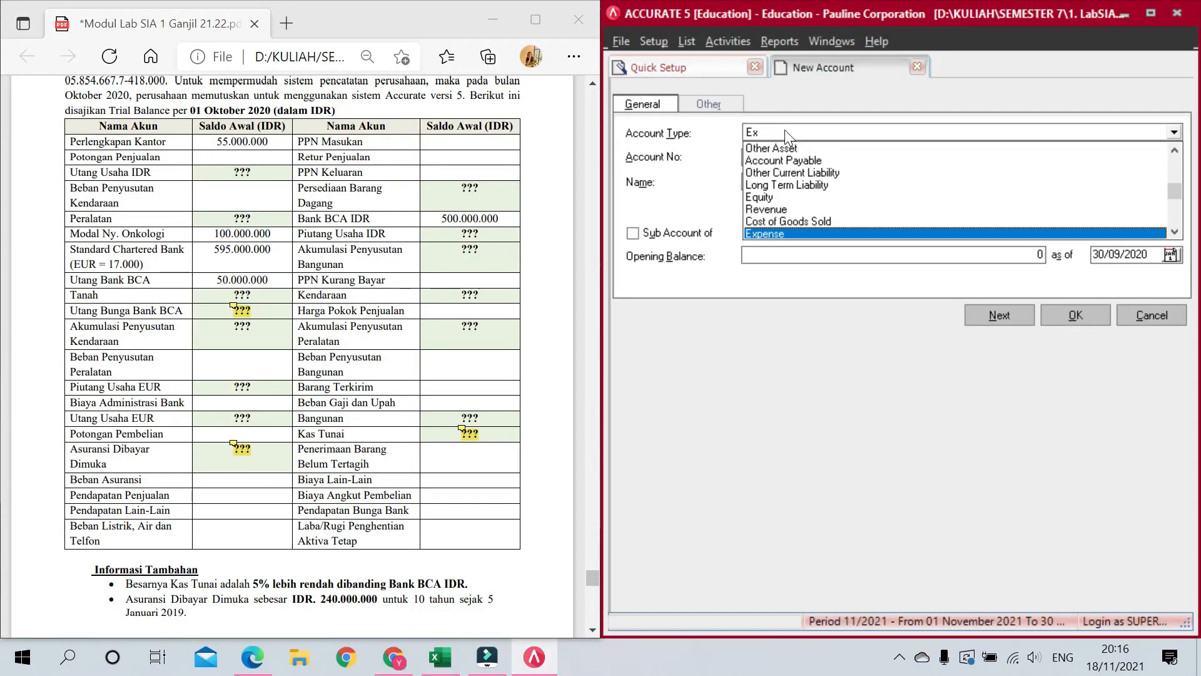
key(Return)
key(Tab)
key(Tab)
key(Tab)
text(6001)
key(Tab)
key(Tab)
text(Beban Penyusutan Bangunan)
key(alt+n)
text(Ex)
key(Return)
key(Tab)
key(Tab)
key(Tab)
key(Tab)
key(Tab)
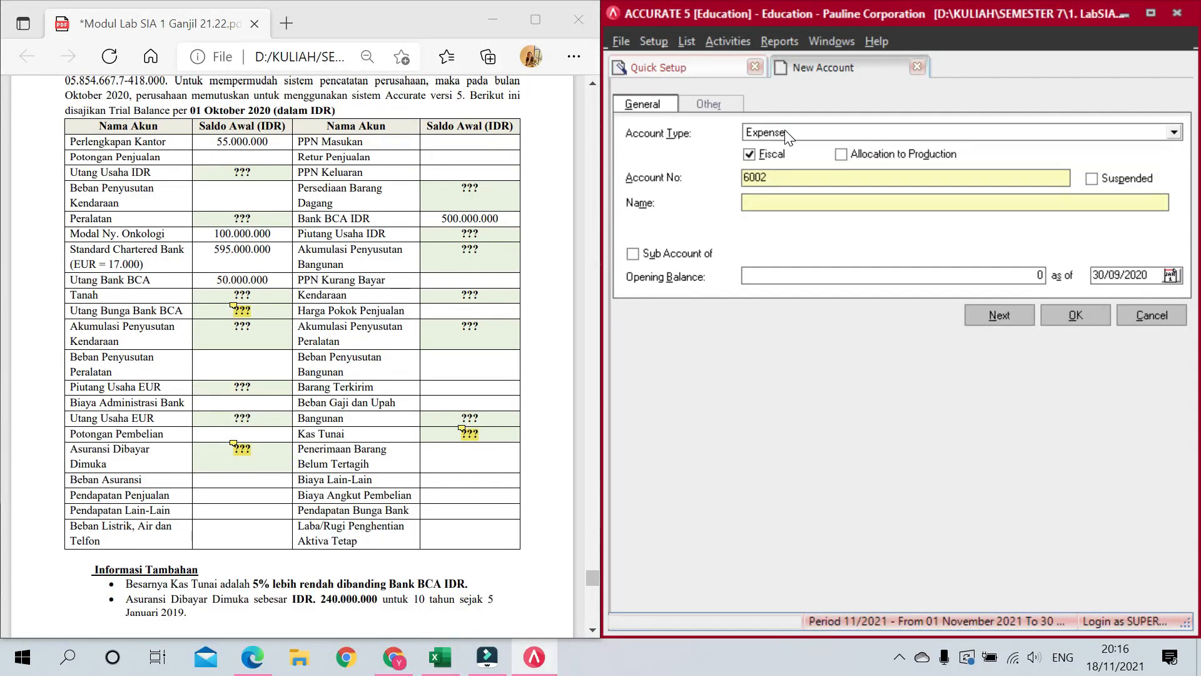
text(Beban Penyusutan Kendaraan)
key(alt+n)
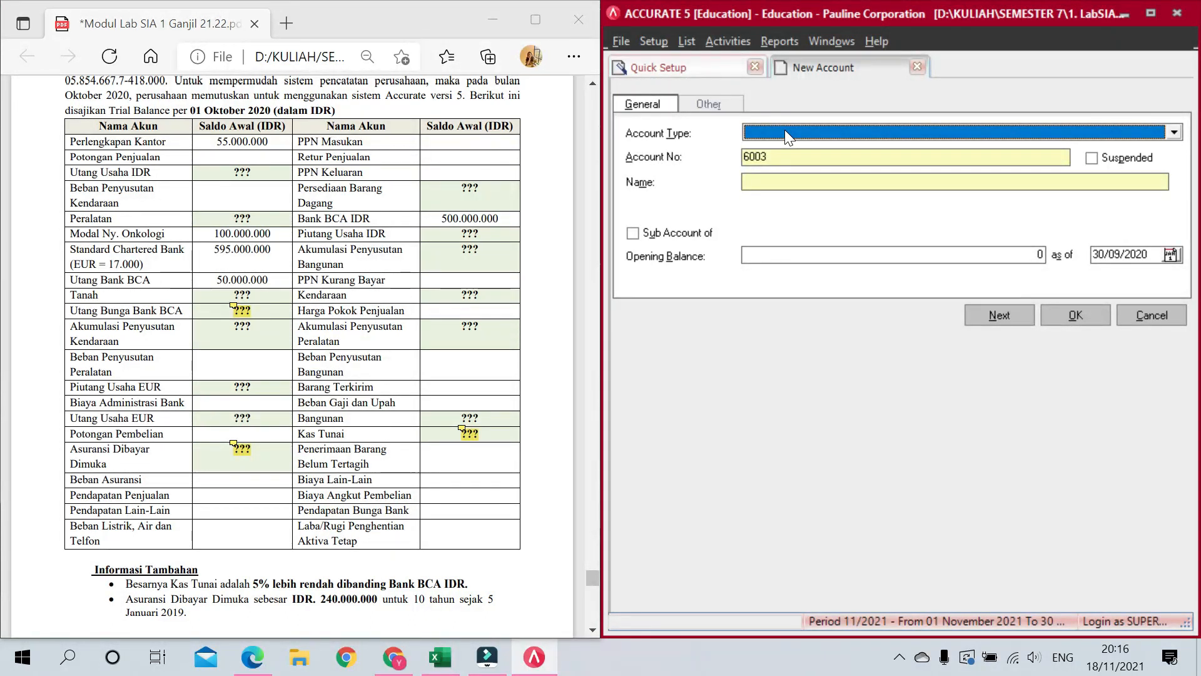
Step: Add Expense accounts 6003 Beban Penyusutan Peralatan and 6004 Beban Gaji dan Upah
text(ex)
key(Tab)
key(Tab)
key(Tab)
key(Tab)
text(Beban Penyusutan Peralatan)
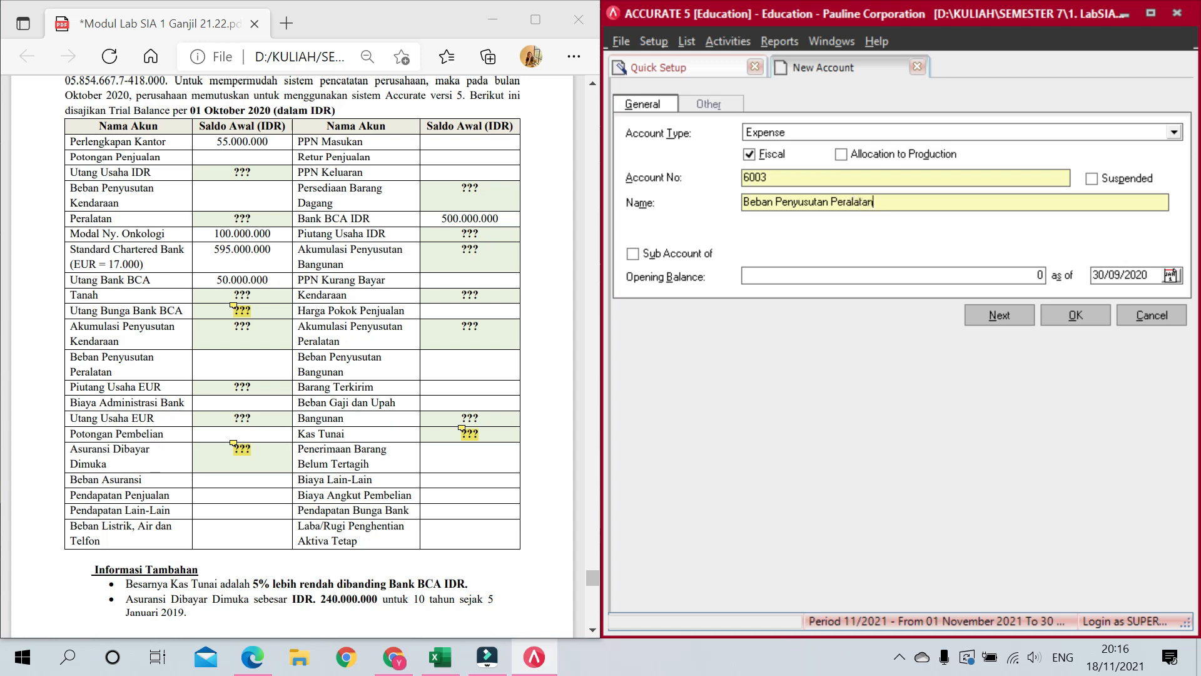
key(Return)
text(ex)
key(Tab)
key(Tab)
key(Tab)
key(Tab)
key(Tab)
text(Beban Gaji dan Upah)
key(Return)
Step: Add Expense accounts 6005 Beban Asuransi and 6006 Beban Listrik, Air, dan Telfon
text(ex)
key(Return)
text(Beban Asuransi)
key(Return)
text(ex)
key(Return)
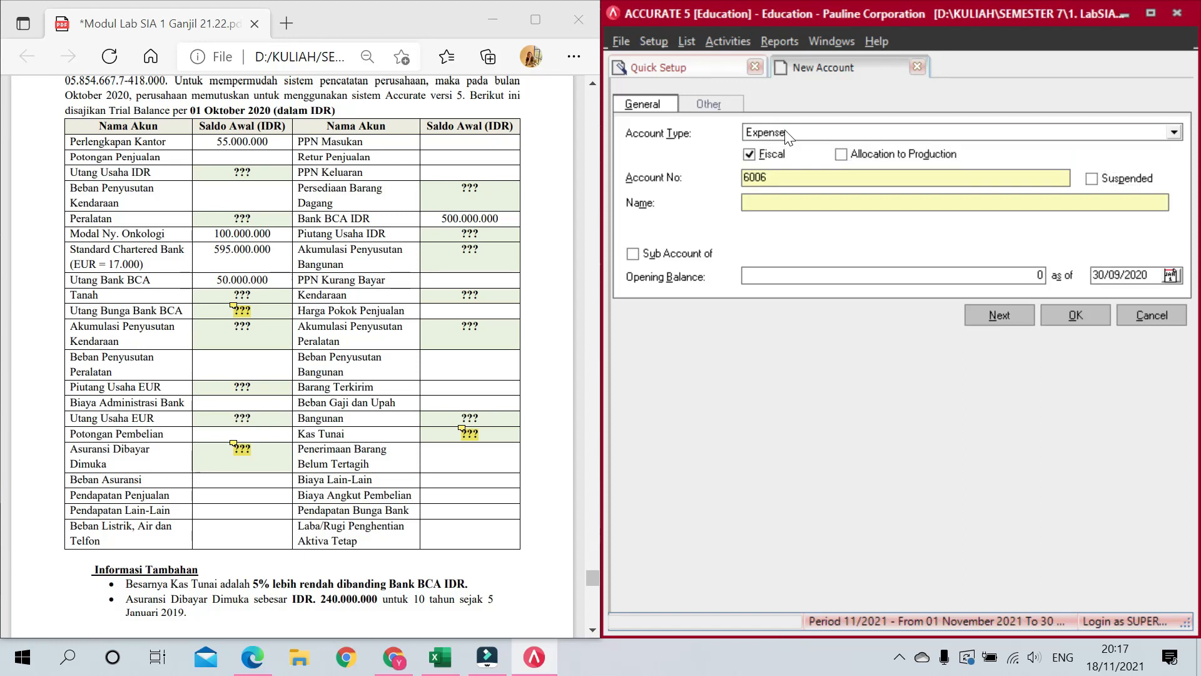
text(Beban)
key(alt+n)
Step: Add Expense account 6007 (Beban Perlengk…), then choose Other Income for the next account
text(ex)
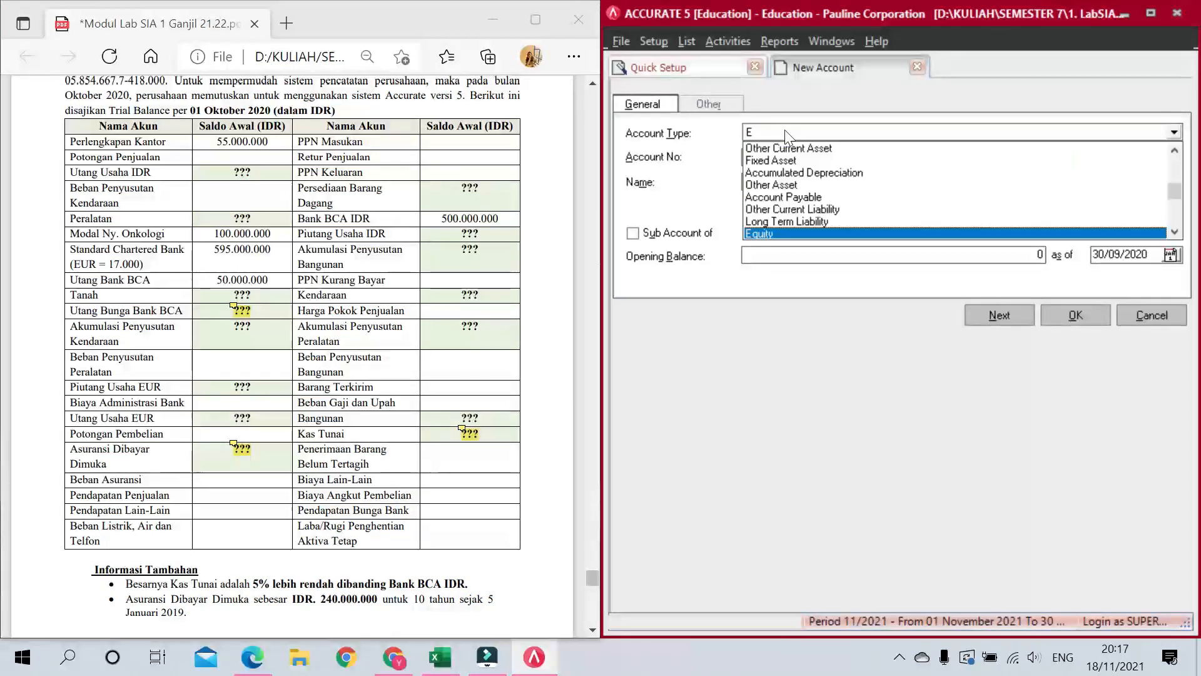
key(Return)
text(Beban Perlengkapan)
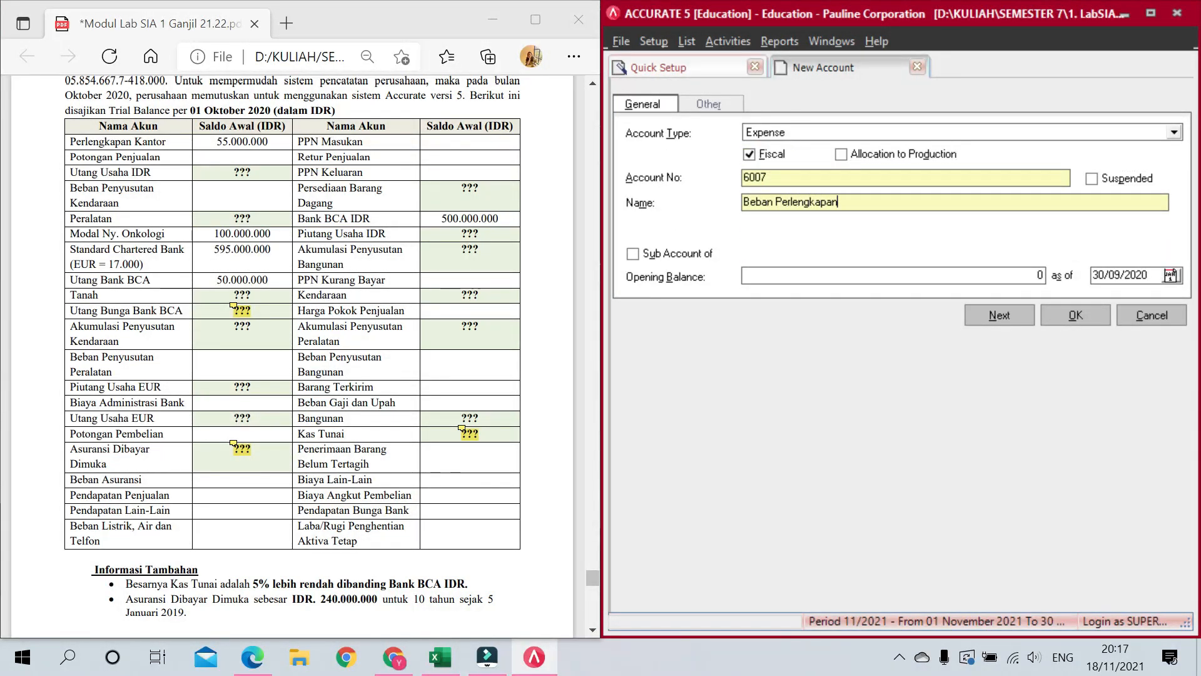
key(alt+n)
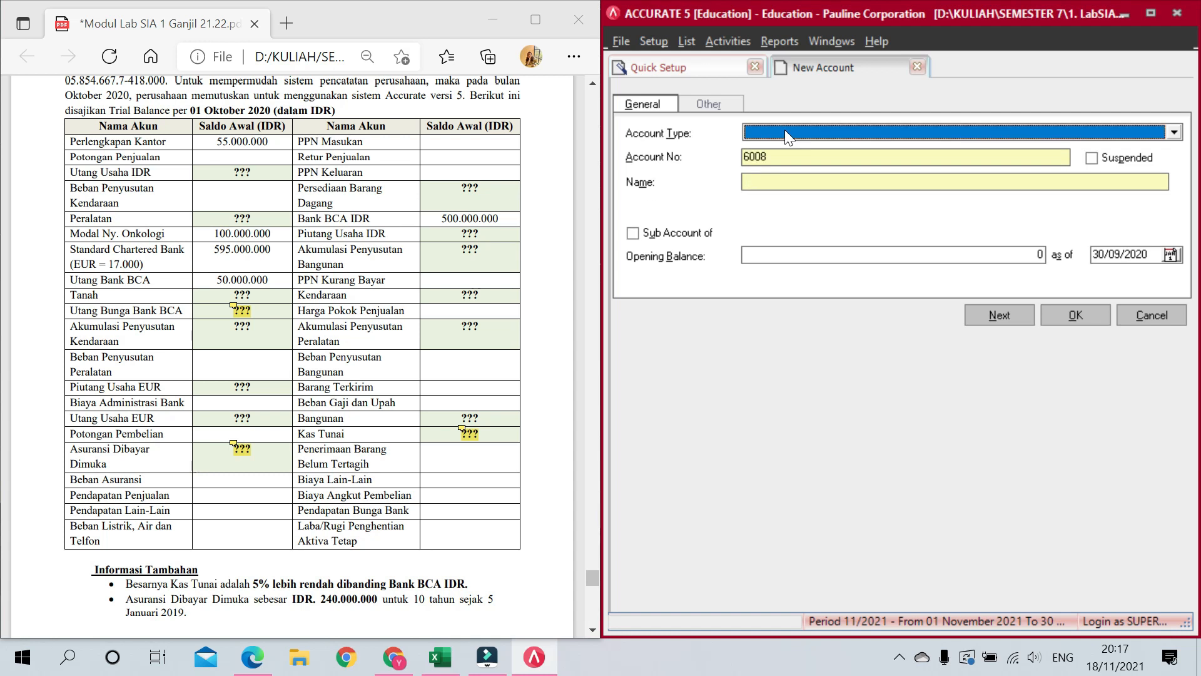
text(ex)
key(Down)
key(Down)
key(Return)
key(Tab)
key(Tab)
Step: Add Other Income accounts 8001 Pendapatan Bunga Bank and 8002 Pendapatan Lain-lain
key(shift+Tab)
text(8)
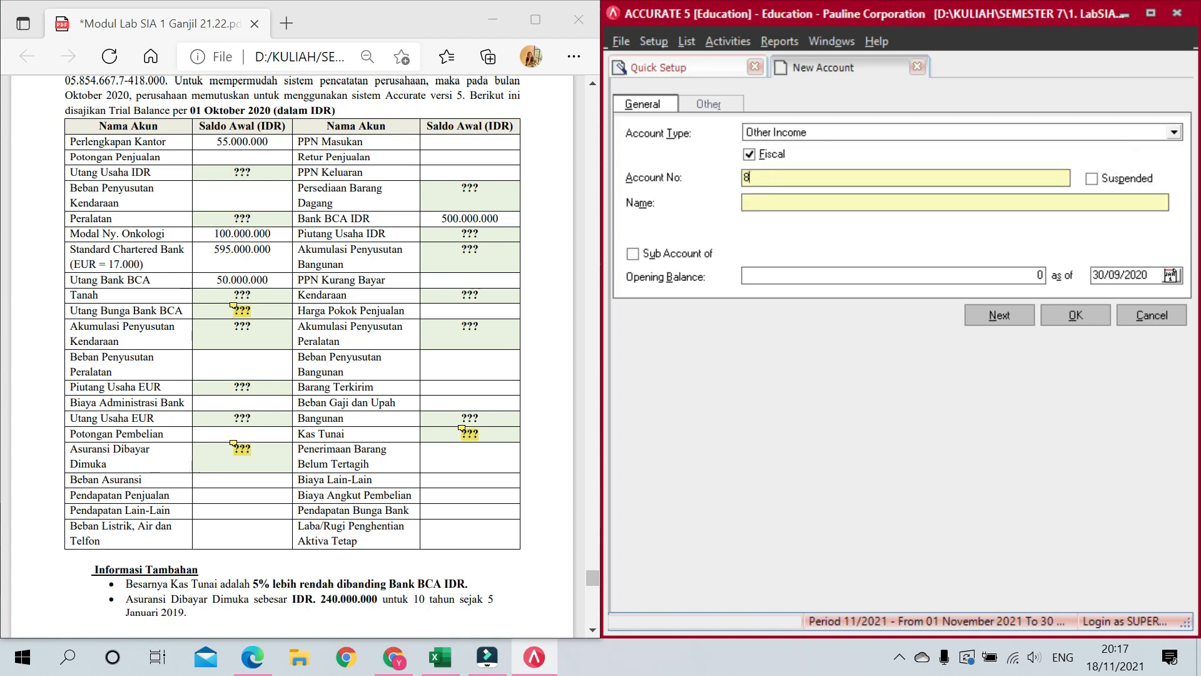
text(001)
key(Tab)
key(Tab)
text(Pendapatan Bunga Bank)
key(alt+n)
text(Ex)
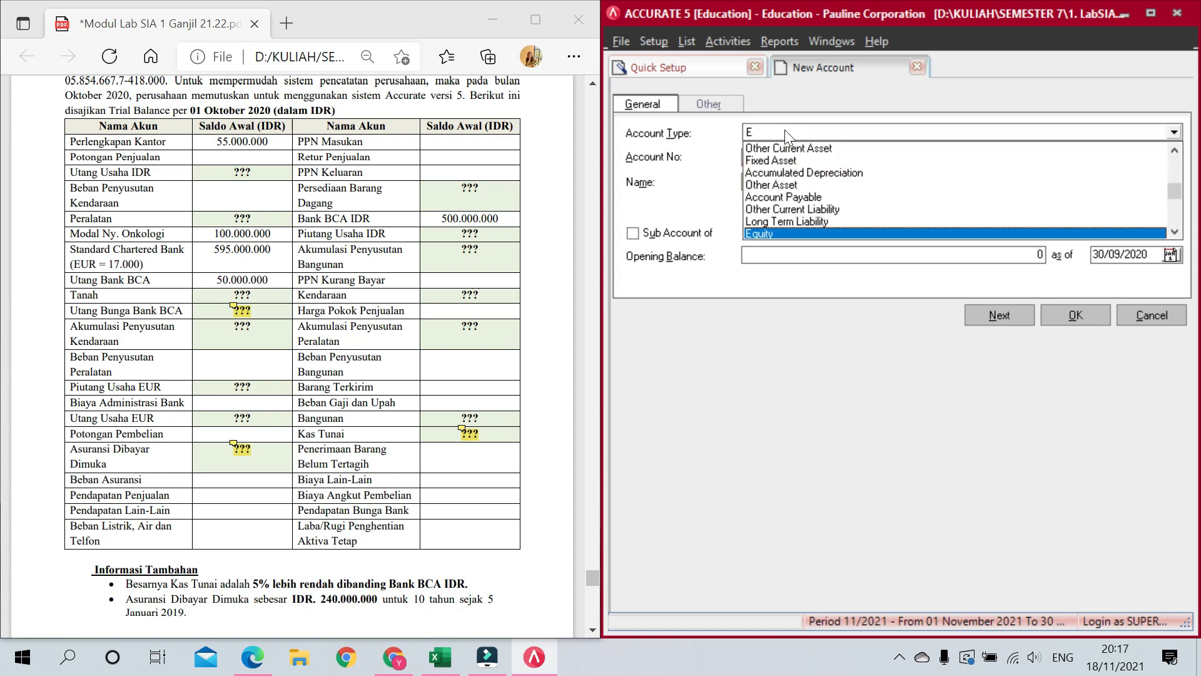
key(Down)
key(Down)
key(Return)
key(Tab)
key(Tab)
key(Tab)
key(Tab)
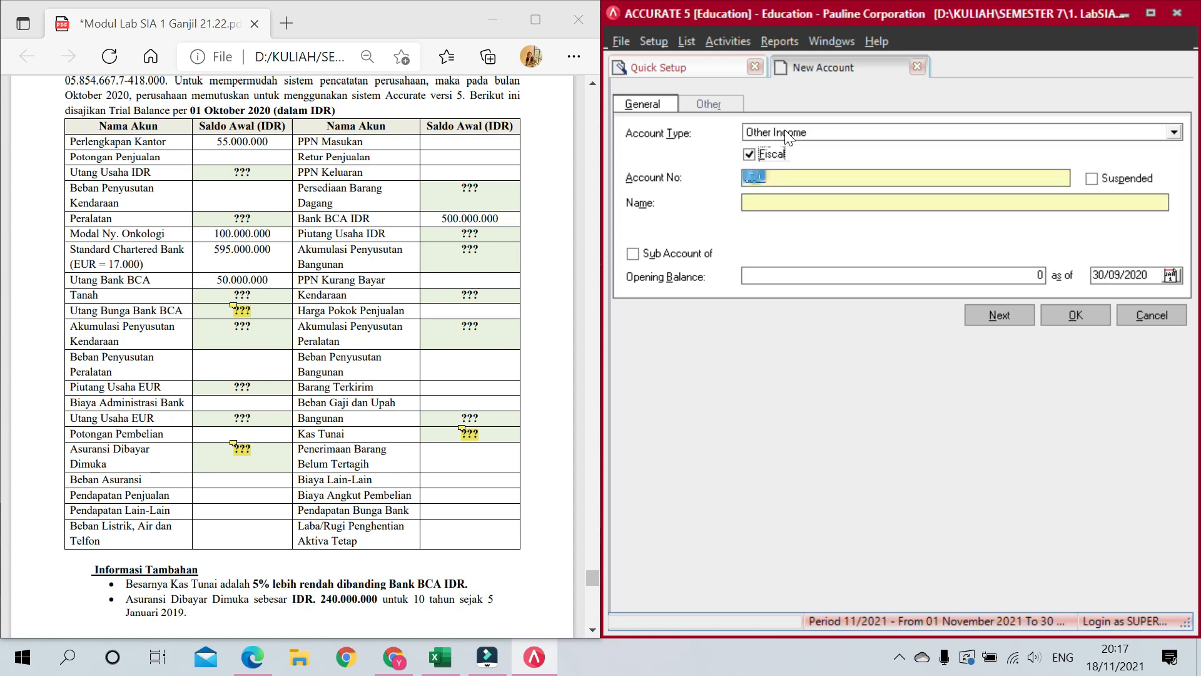
text(Pendapatan Lain-lain)
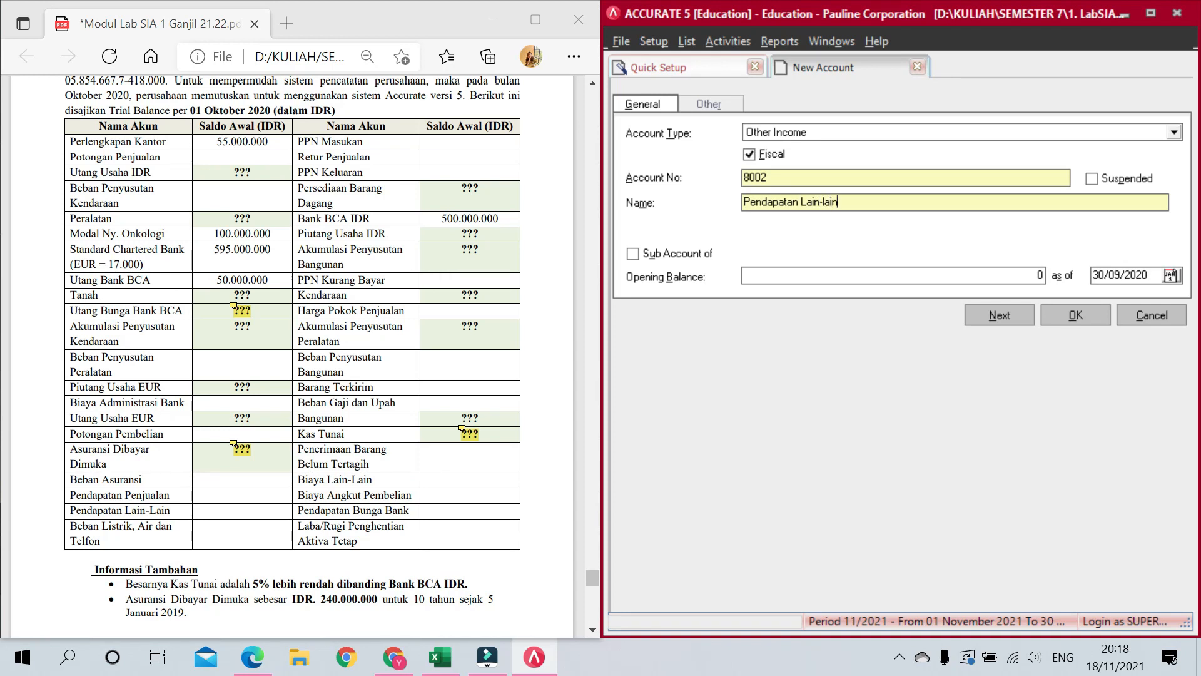
key(alt+n)
Step: Add Other Expense accounts 9001 Biaya Administrasi Bank and 9002 Biaya Lain-lain
key(Up)
key(Up)
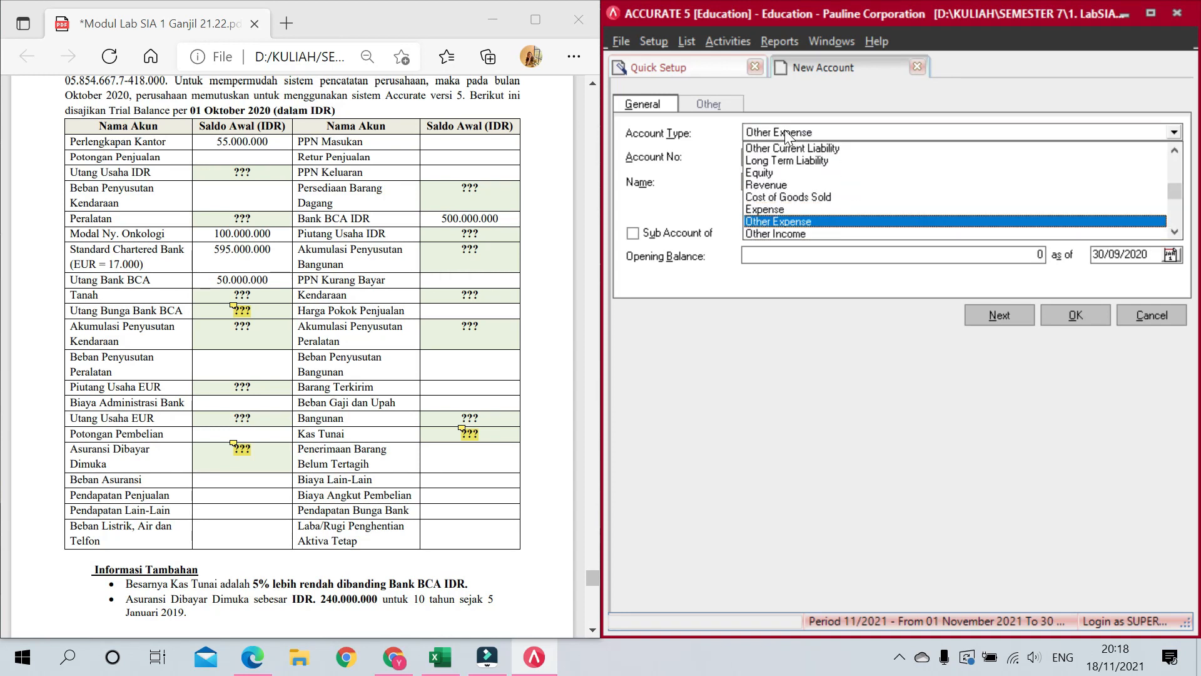
key(Return)
key(Tab)
key(Tab)
key(Tab)
text(9001)
key(Tab)
key(Tab)
text(Biaya Admi)
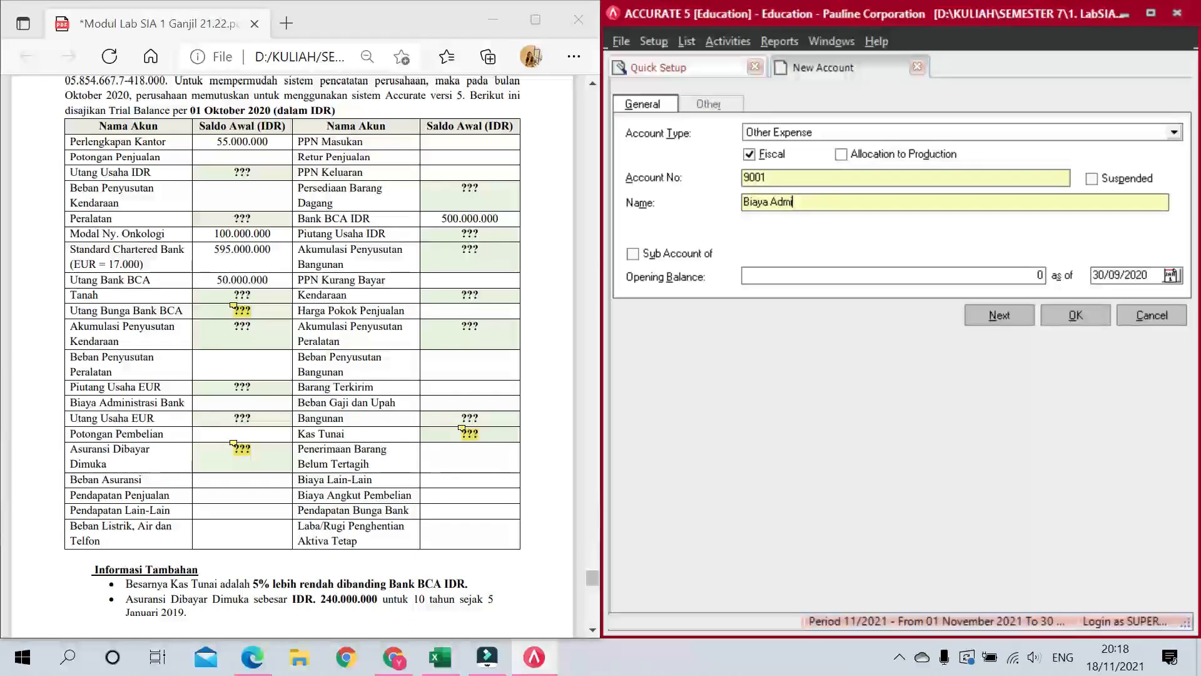
text(nistrasi Bank)
key(alt+n)
text(Ex)
key(Down)
key(Down)
key(Up)
key(Tab)
key(Tab)
key(Tab)
key(Tab)
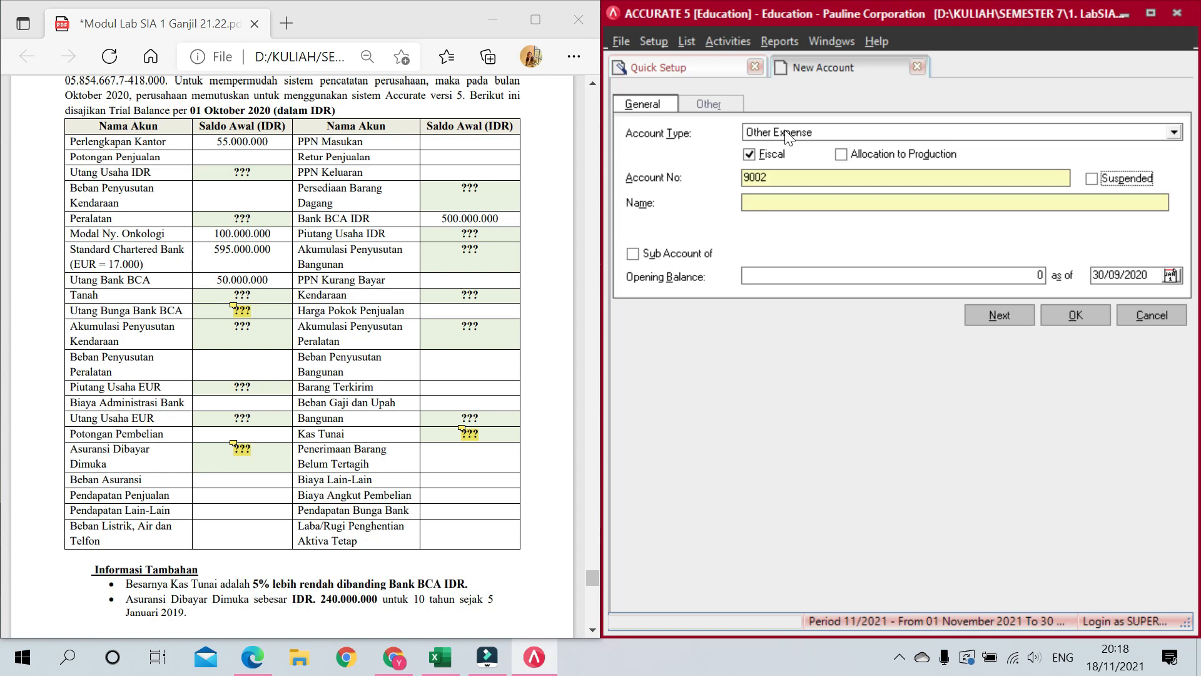
text(Biaya Lain-lain)
key(alt+n)
Step: Add Other Expense accounts 9003 Beban Bunga/Biaya Bunga Bank and 9004 Laba/Rugi Penghentian Aktiva Tetap
text(ex)
key(Down)
key(Tab)
key(Tab)
key(Tab)
key(Tab)
text(Beban Bunga/Biaya Bunga Bank)
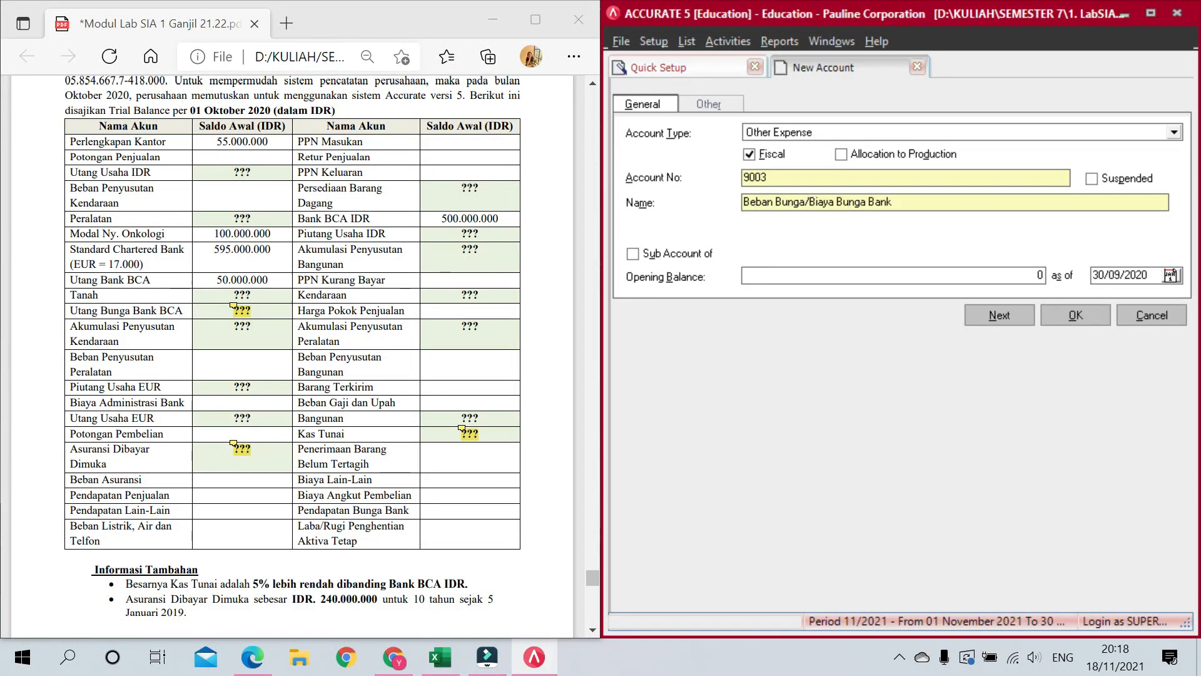
key(alt+n)
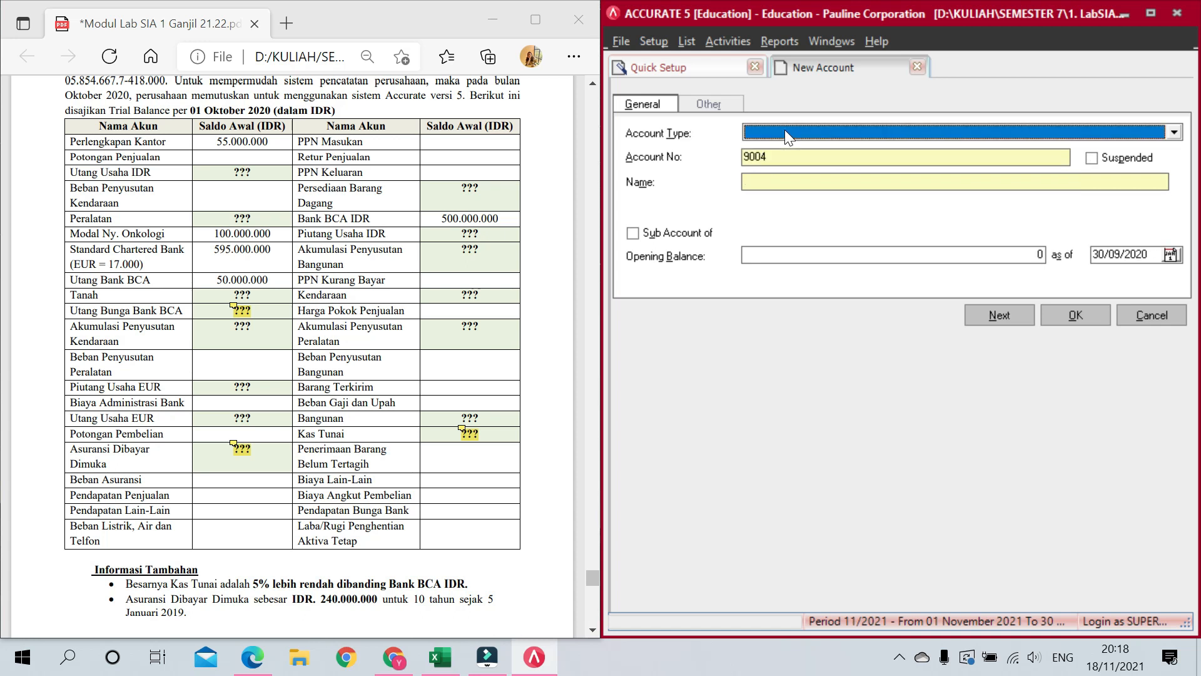
key(e)
key(Down)
key(Down)
key(Down)
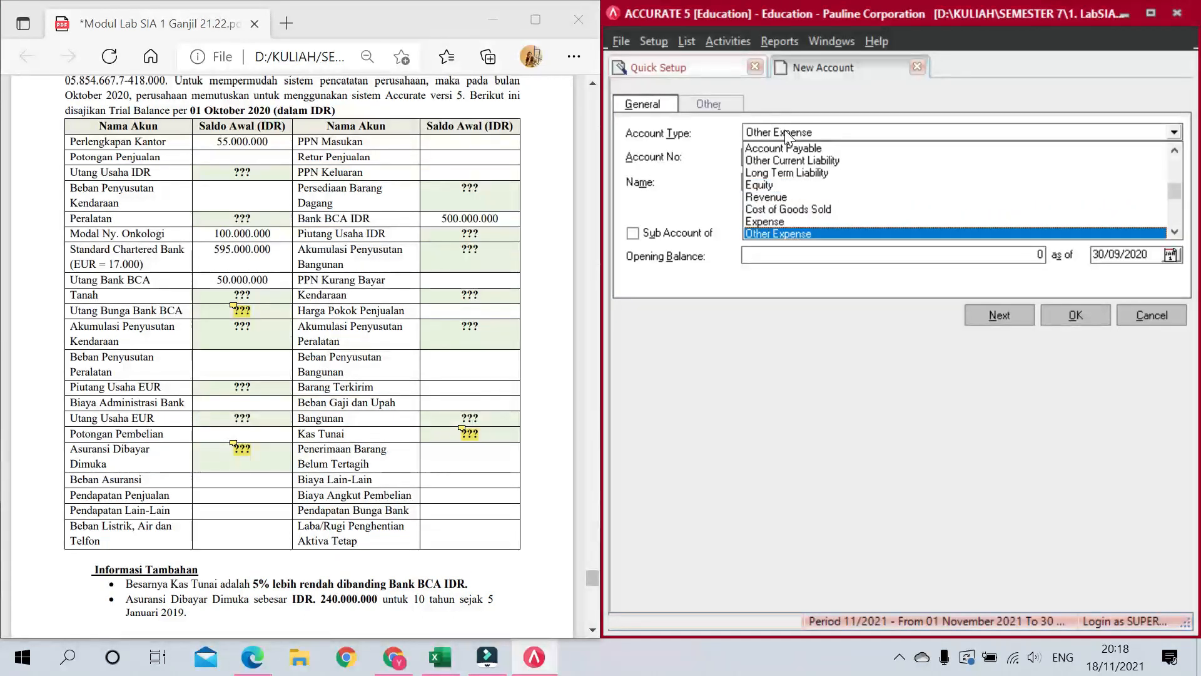
key(Down)
key(Return)
key(Tab)
key(Tab)
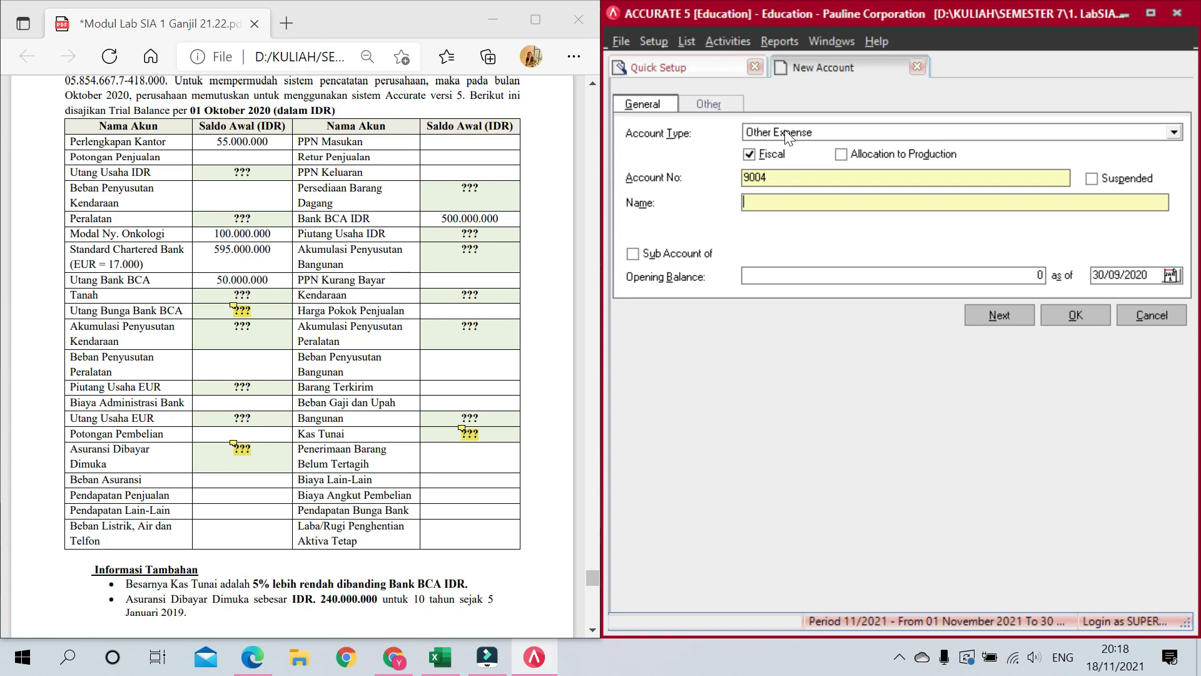
text(Laba/Rugi Penghentian Aktiva Tetap)
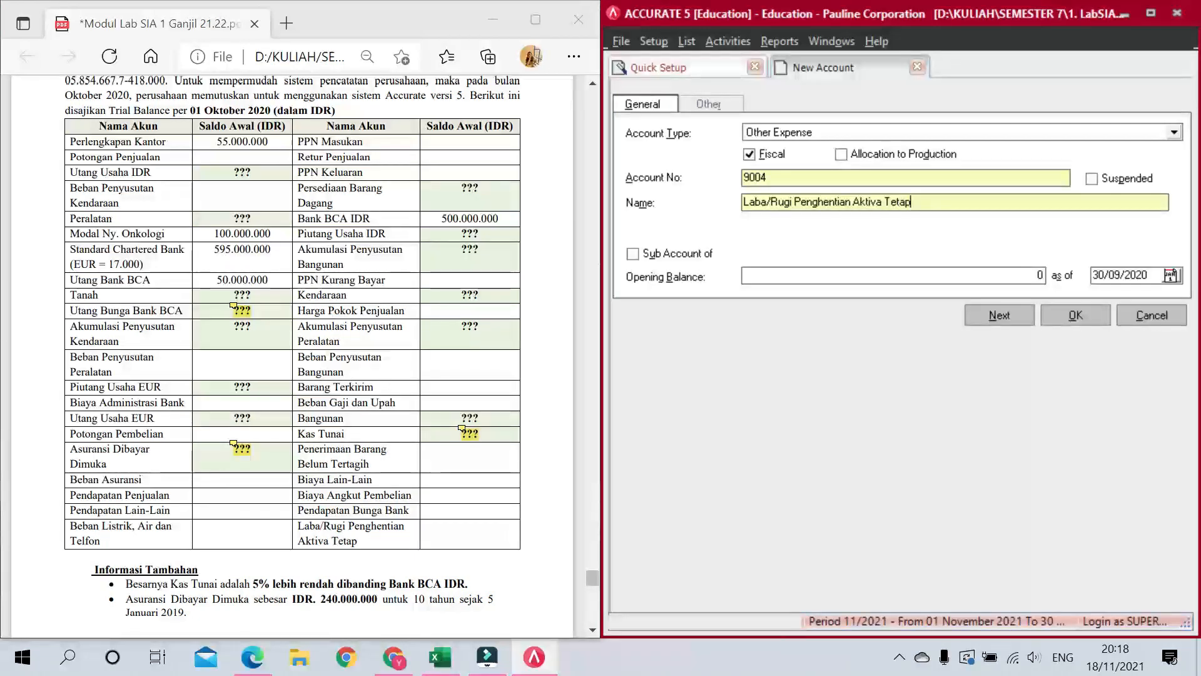
key(alt+n)
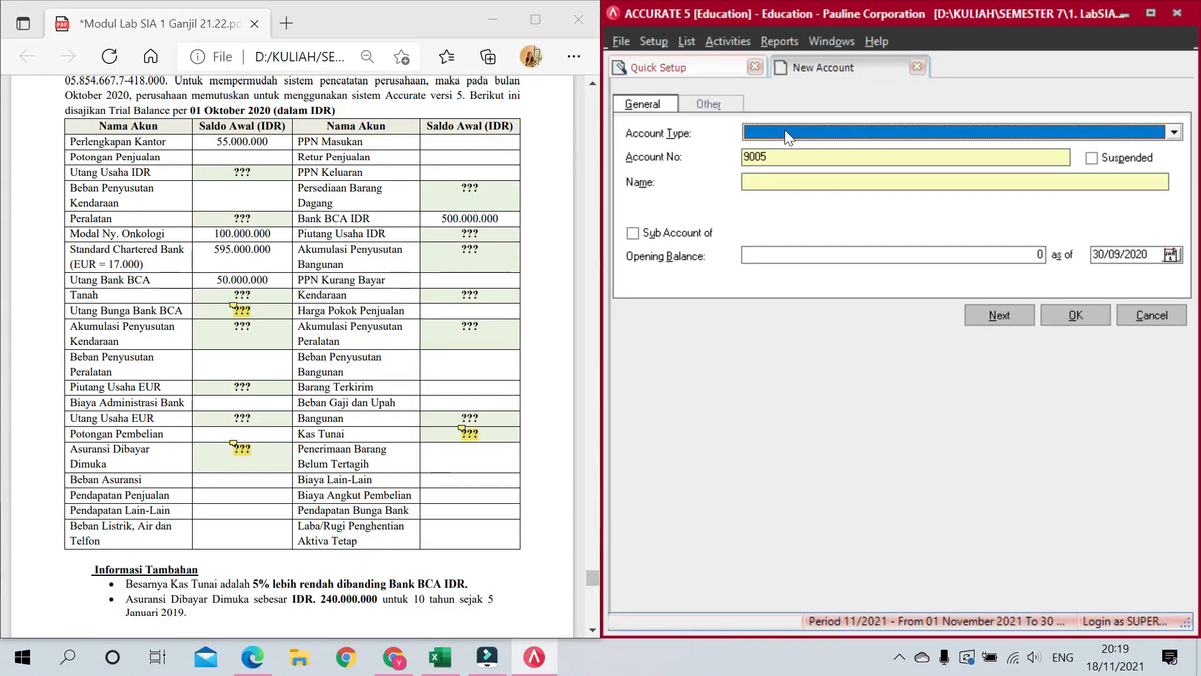
Step: Close the New Account form, discarding the blank entry, and return to the chart of accounts
click(1079, 315)
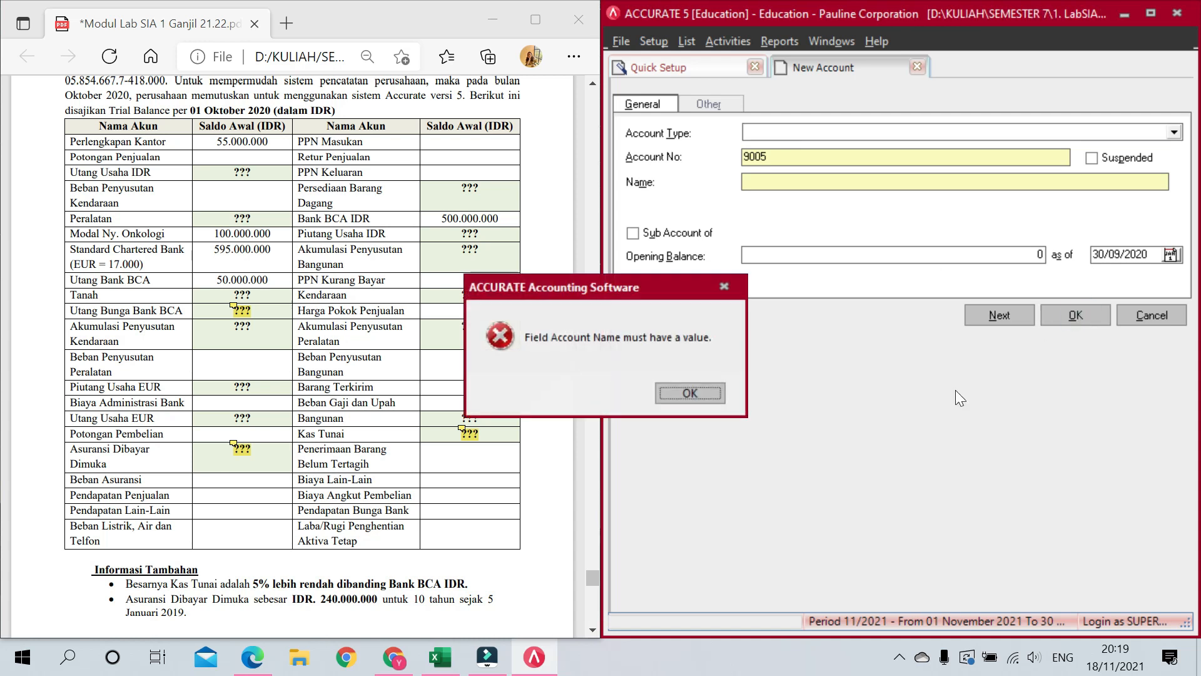
click(692, 390)
click(1150, 314)
click(811, 291)
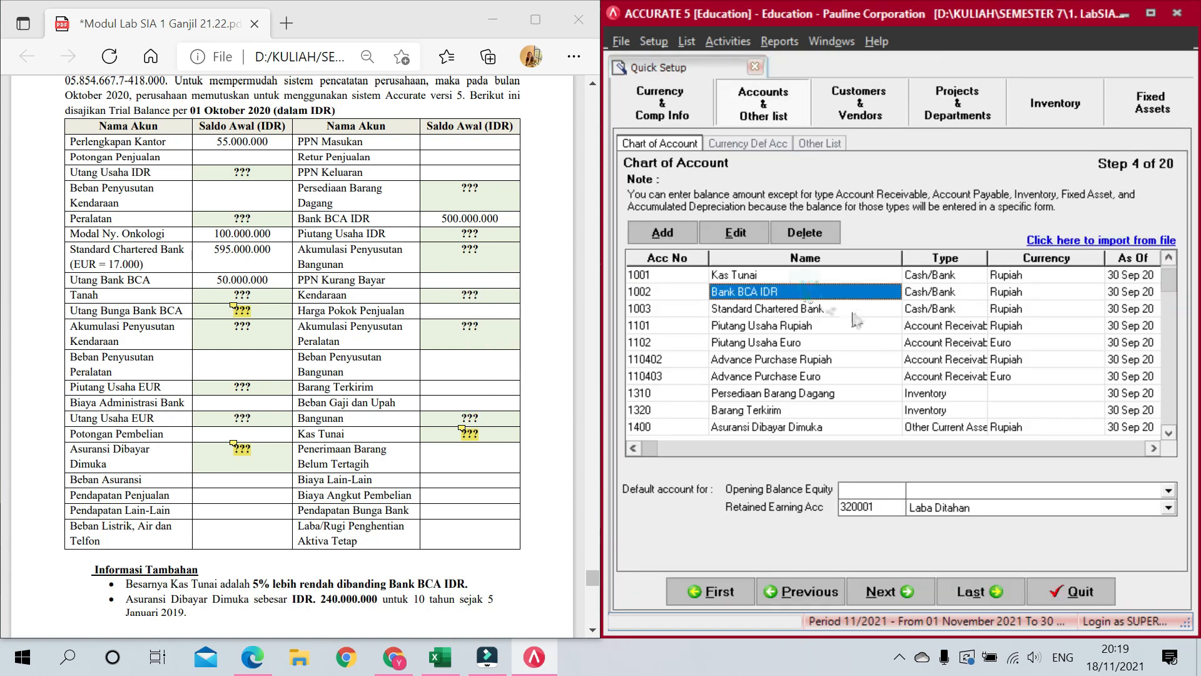
Step: Correct account 5100's name from 'Biaya ANgkut Pembelian' to 'Biaya Angkut Pembelian'
scroll(1162, 380, down, 20)
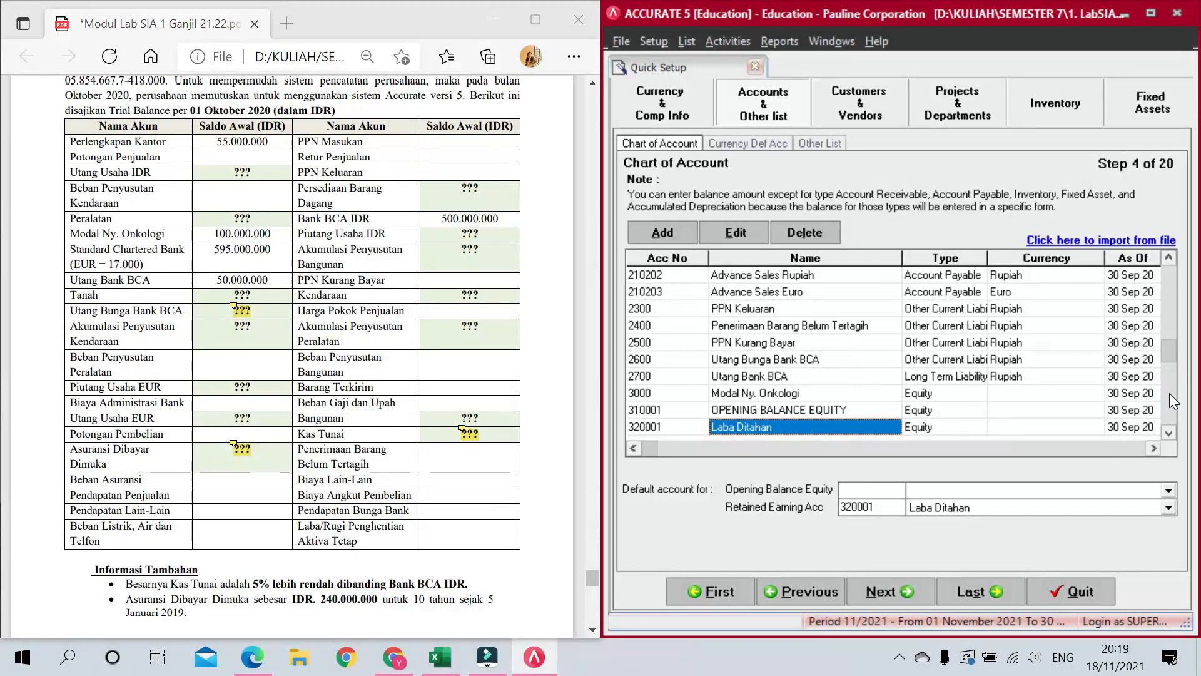
scroll(1170, 393, down, 10)
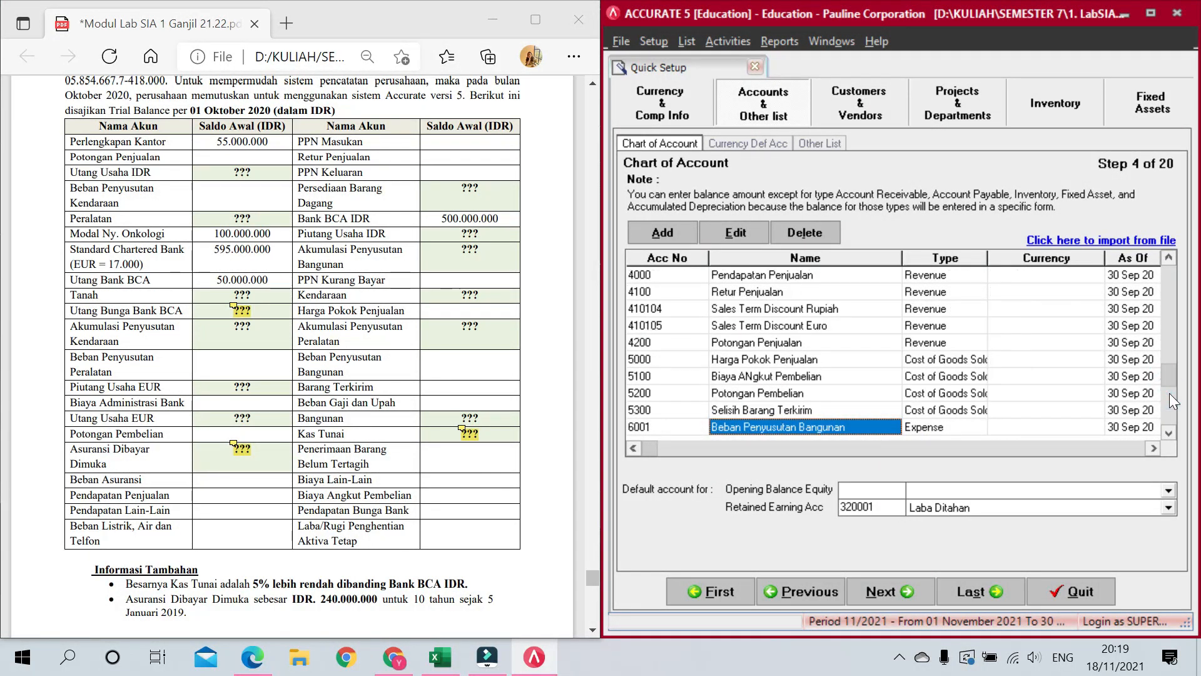
double_click(755, 375)
double_click(753, 376)
click(753, 376)
key(BackSpace)
text(n)
key(Tab)
key(Tab)
key(Tab)
key(Tab)
key(Tab)
Step: Give Kas Tunai an opening balance of 475.000.000
scroll(763, 371, down, 3)
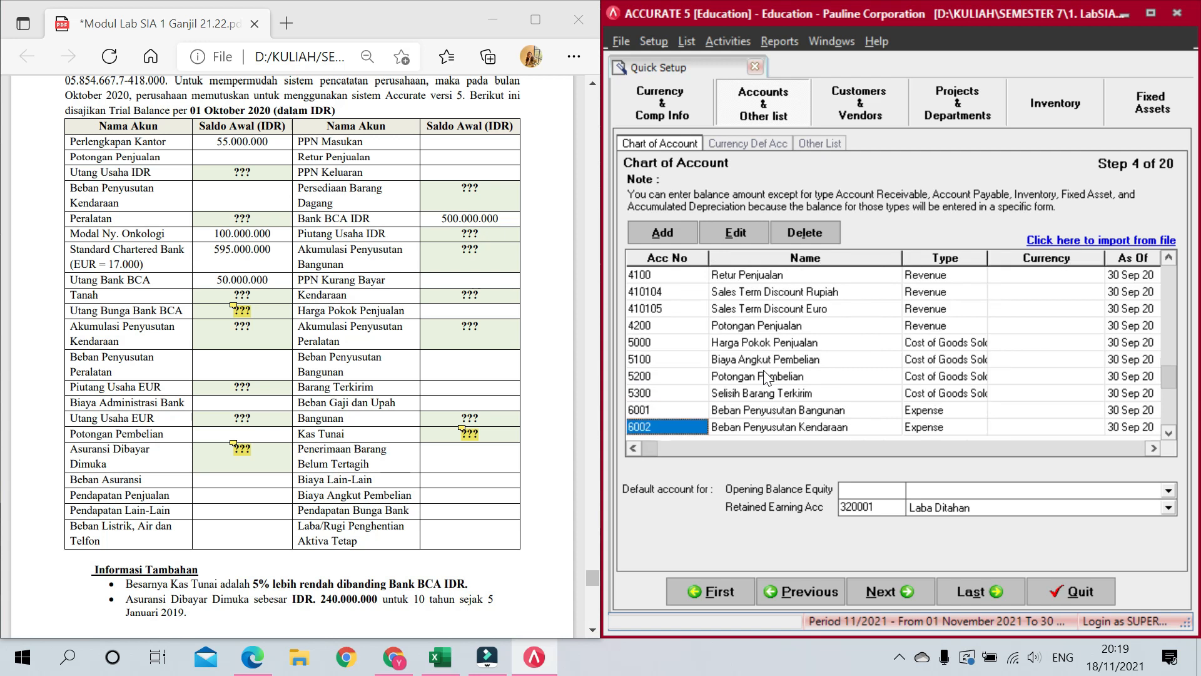
key(Down)
key(Down)
key(Down)
key(Down)
key(Down)
key(Down)
key(Down)
key(Down)
key(Down)
key(Down)
key(Down)
key(Down)
key(Down)
key(Down)
key(Down)
key(Down)
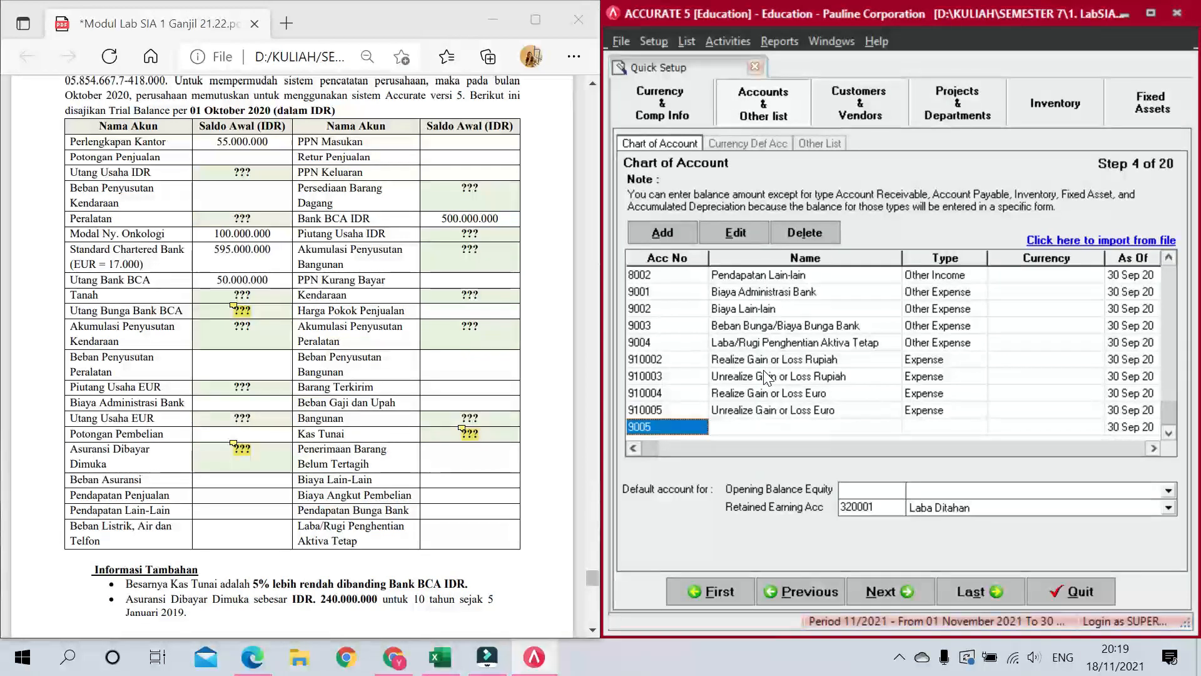
key(Up)
key(Up)
key(Up)
key(Up)
key(Up)
key(Up)
key(Up)
key(Up)
key(Up)
key(Up)
key(Up)
key(Up)
key(Up)
key(Up)
key(Up)
key(Up)
key(Up)
key(Up)
key(Up)
key(Up)
key(Right)
key(Right)
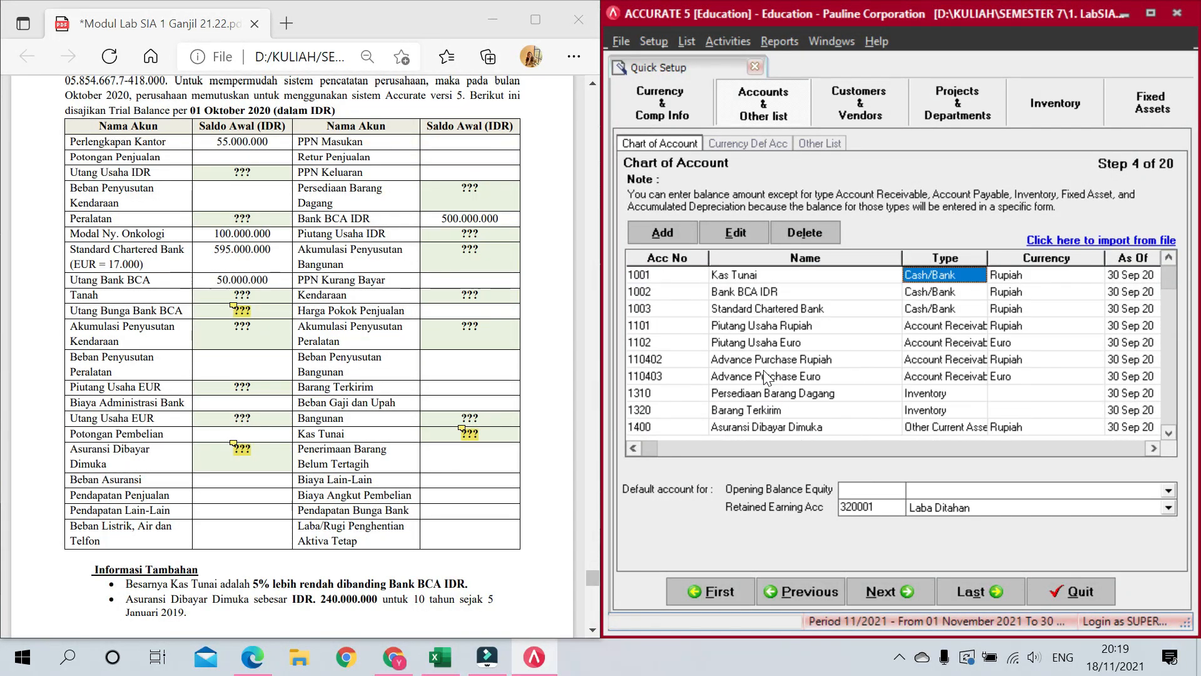
key(Right)
key(Right)
key(Right)
mouse_move(462, 430)
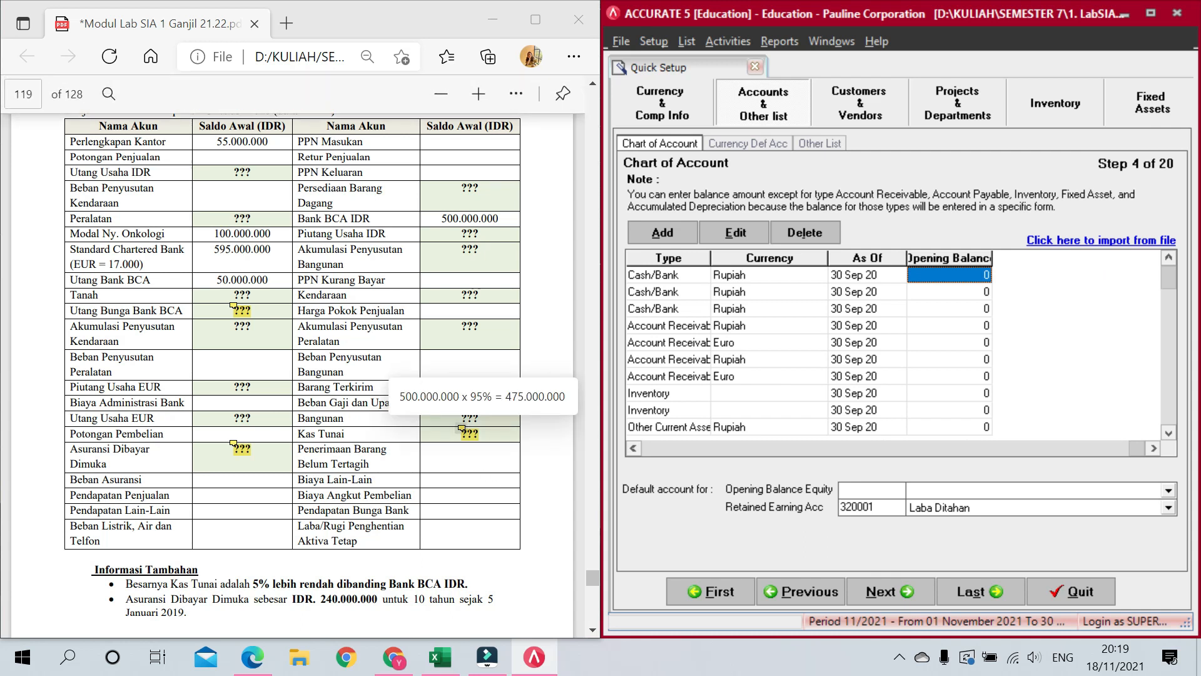
text(475.000.000)
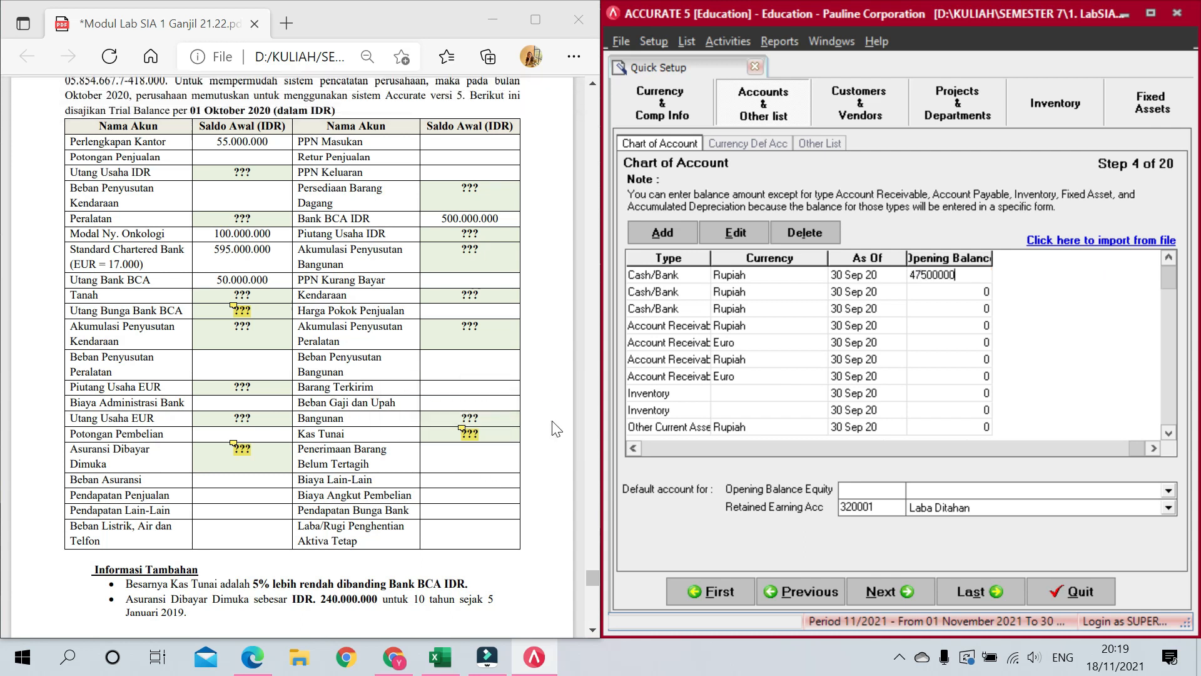
key(Return)
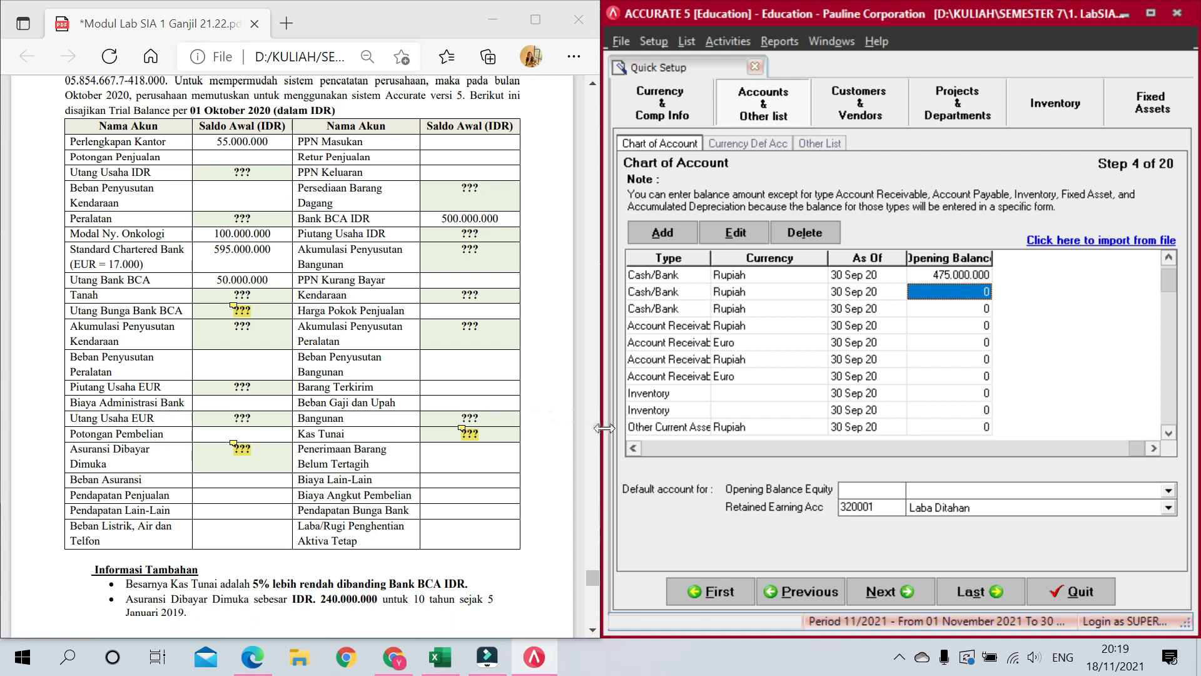
Step: Give Bank BCA IDR an opening balance of 500.000.000
key(Left)
key(Left)
key(Left)
key(Right)
key(Right)
key(Right)
drag(828, 258, 768, 258)
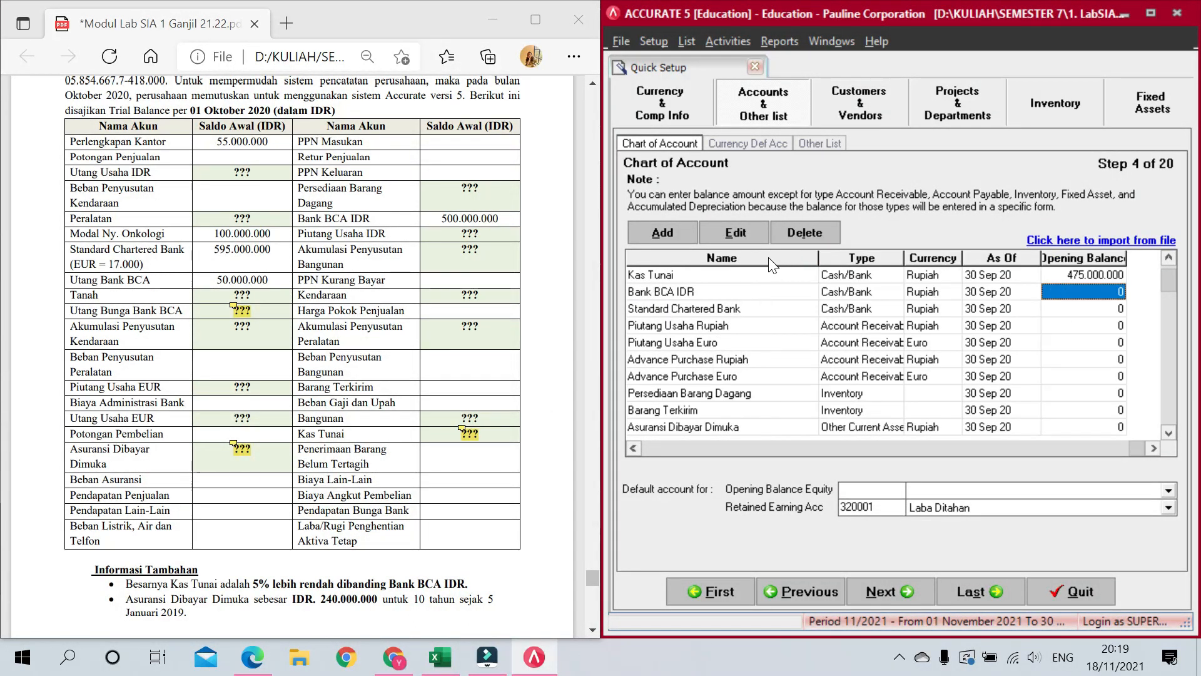
text(500.)
text(000.000)
key(Return)
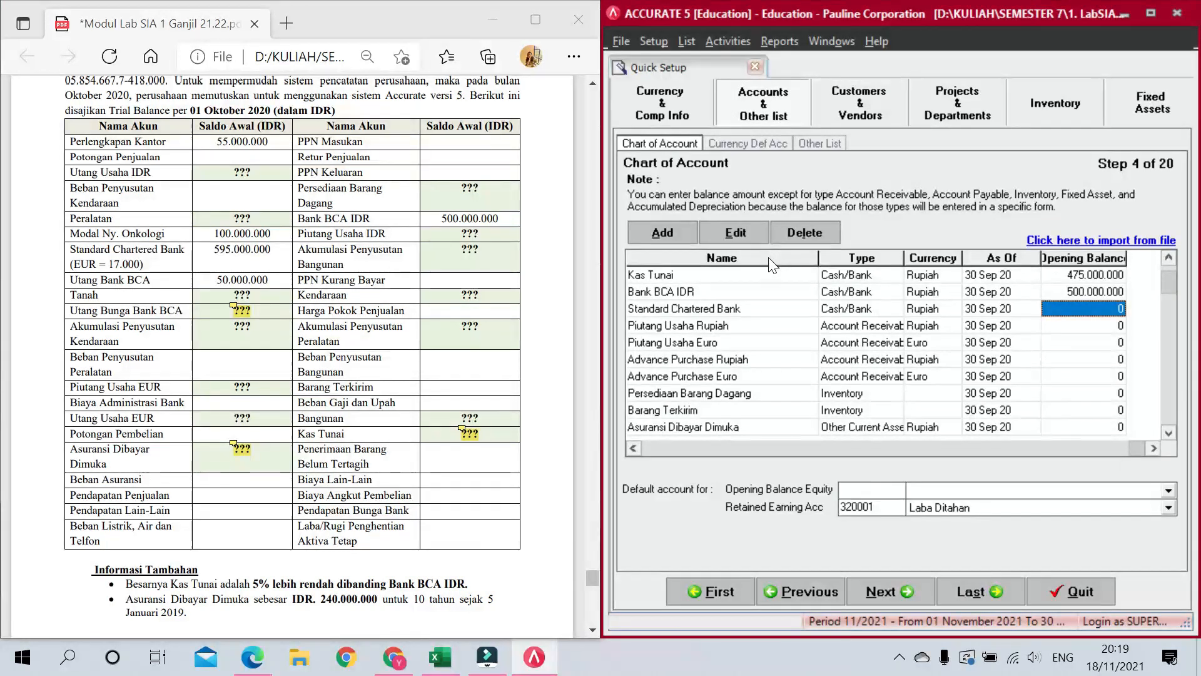
Step: Start Standard Chartered Bank's opening balance, clearing the typed 595000000 and opening the calculator
text(595000000)
key(BackSpace)
key(BackSpace)
key(BackSpace)
key(BackSpace)
key(BackSpace)
key(BackSpace)
key(BackSpace)
key(BackSpace)
key(BackSpace)
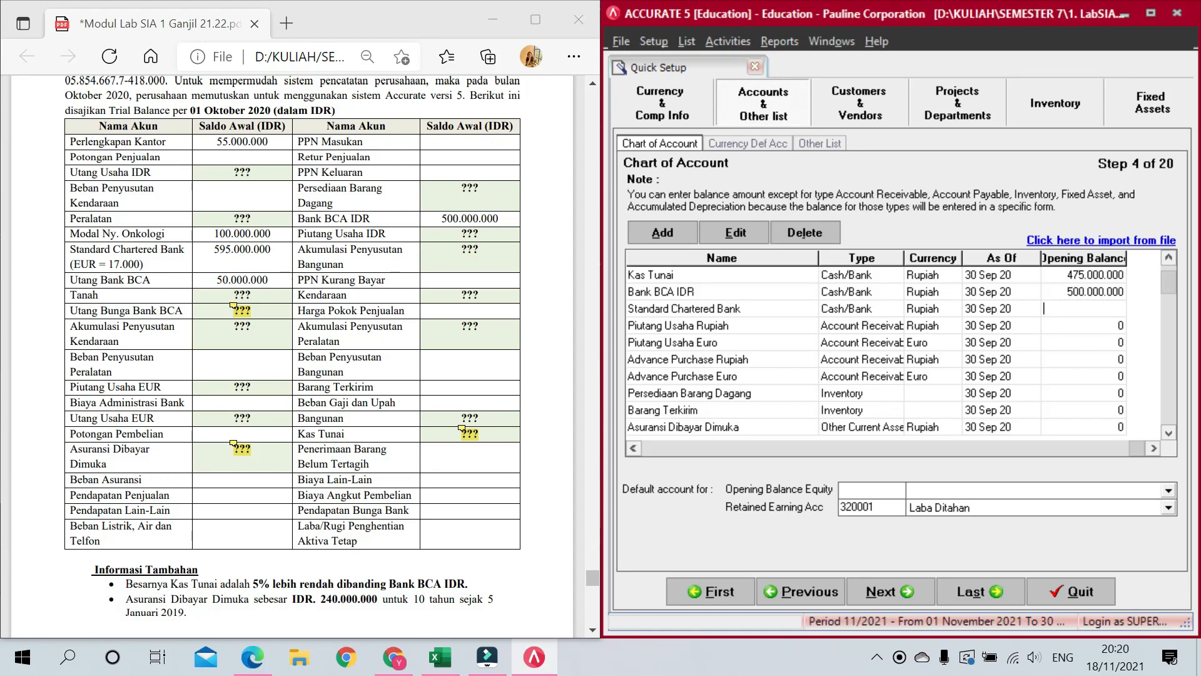
key(XF86Calculator)
text(595000000)
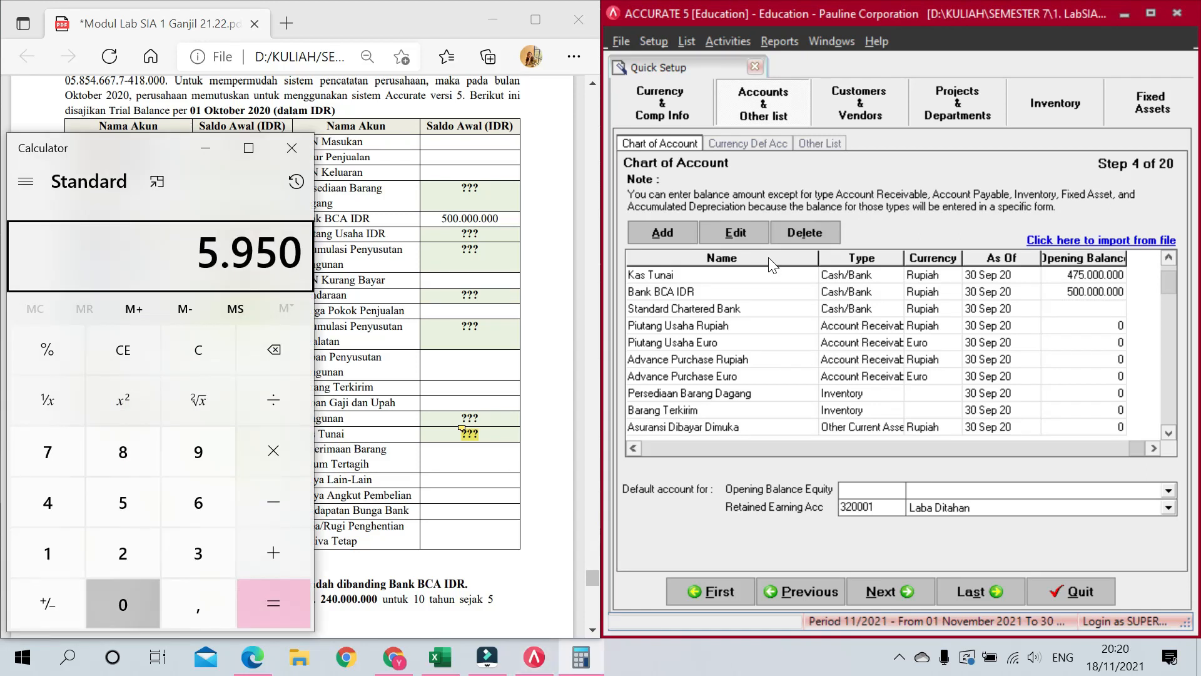
Step: Divide 595,000,000 by the 17,000 exchange rate in Calculator to get 35,000
key(slash)
text(170000)
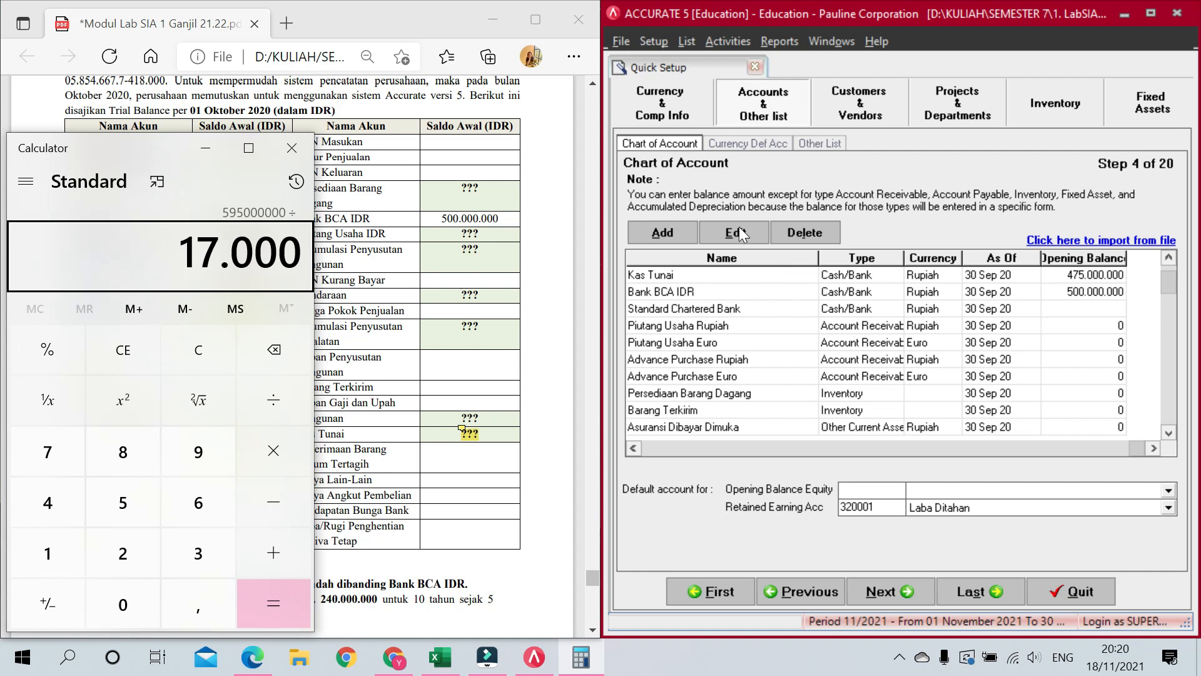
drag(152, 159, 625, 110)
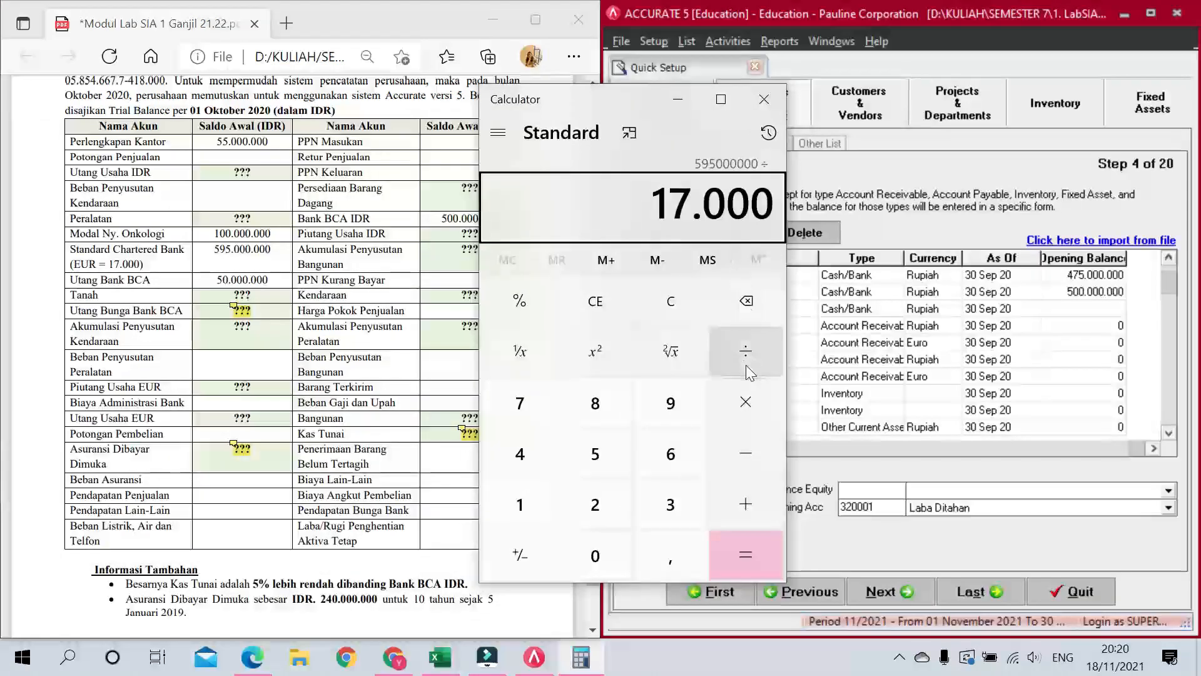
key(Return)
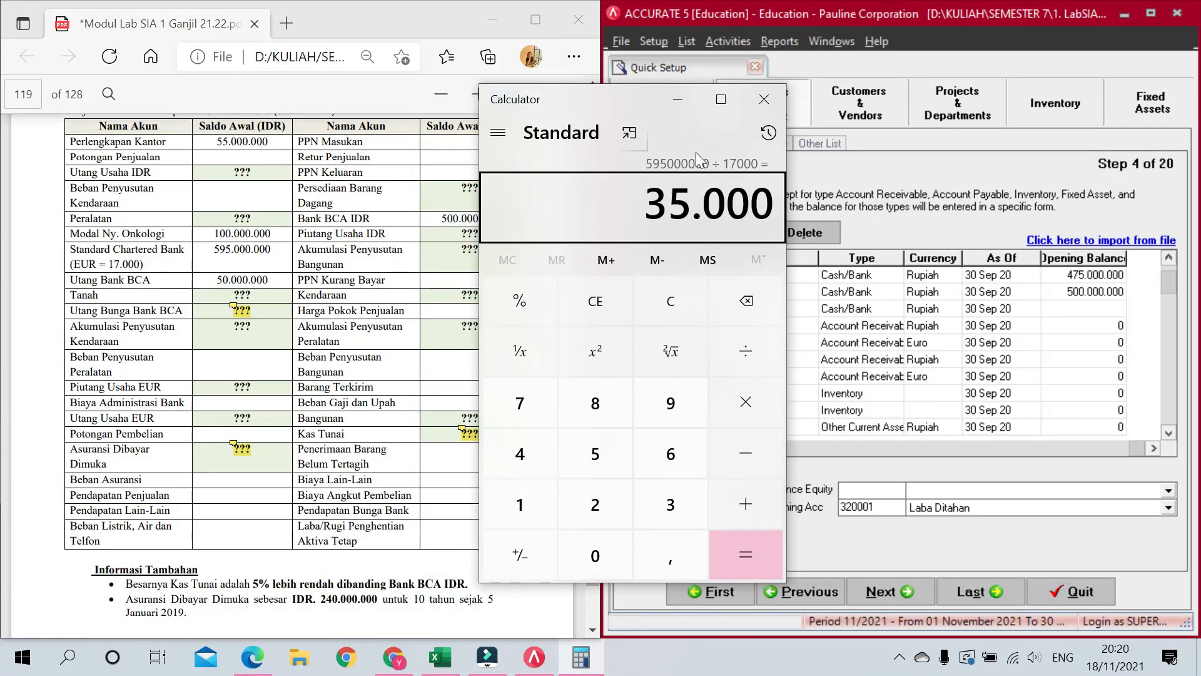
click(764, 99)
Step: Set Standard Chartered Bank's currency to Euro with a 35,000 opening balance
click(893, 307)
click(947, 308)
click(954, 308)
click(932, 344)
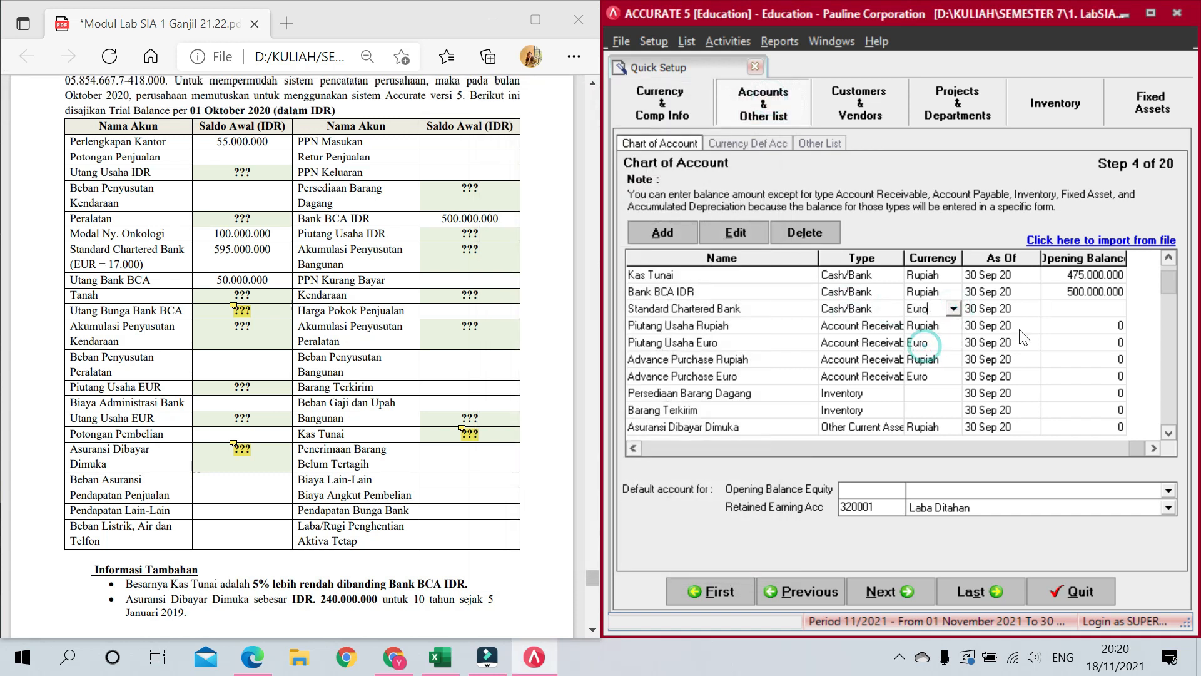
click(1089, 307)
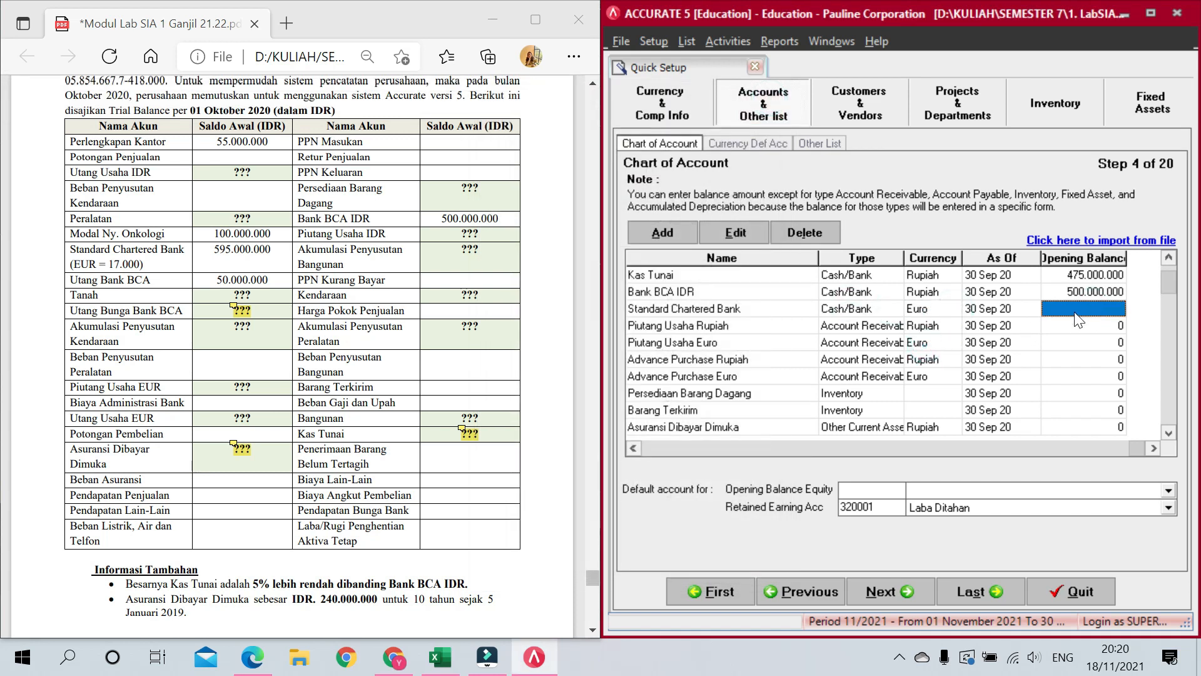
text(35000)
key(Return)
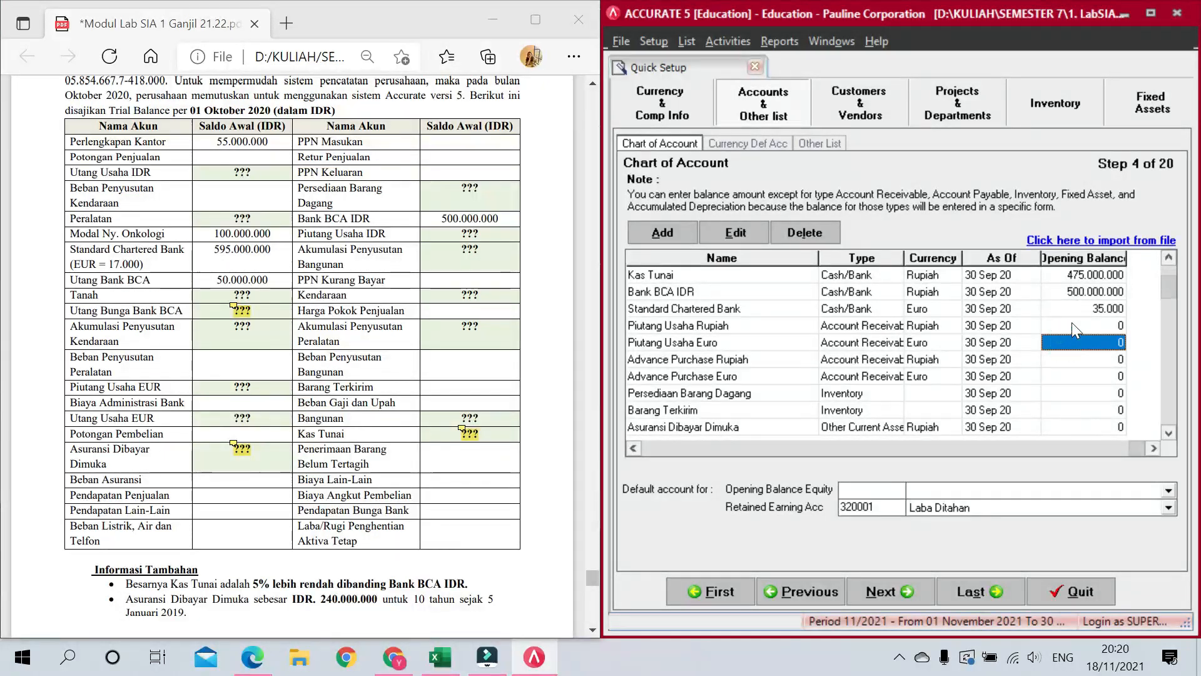
Step: Move down to Asuransi Dibayar Dimuka's balance and open the PDF note on prepaid insurance
click(1072, 325)
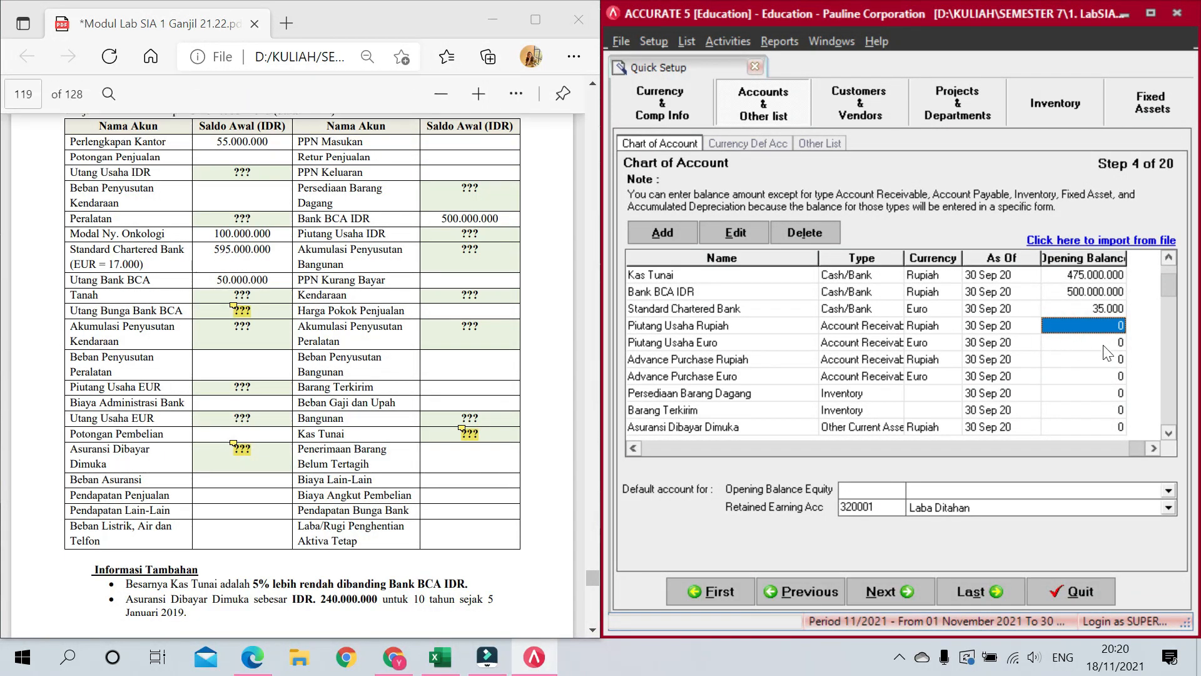
key(Down)
key(Down)
key(Down)
key(Down)
key(Down)
key(Down)
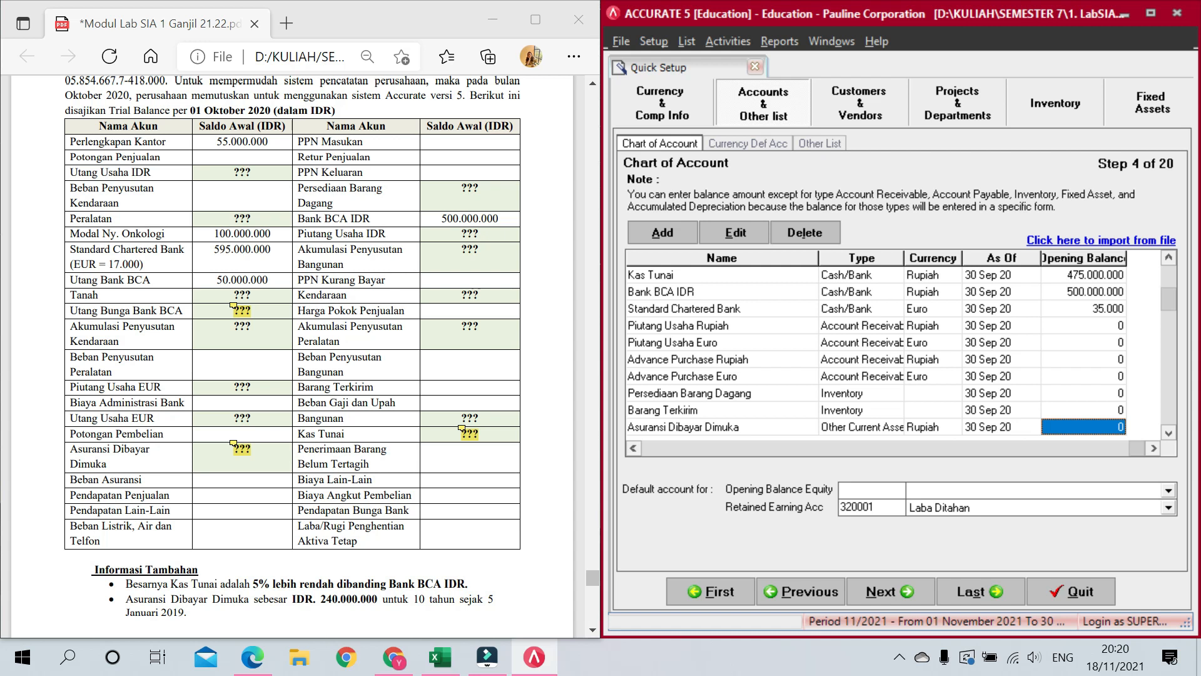
click(241, 447)
Step: Enter 198,000,000 as Asuransi Dibayar Dimuka's opening balance, then close the note
scroll(255, 428, down, 6)
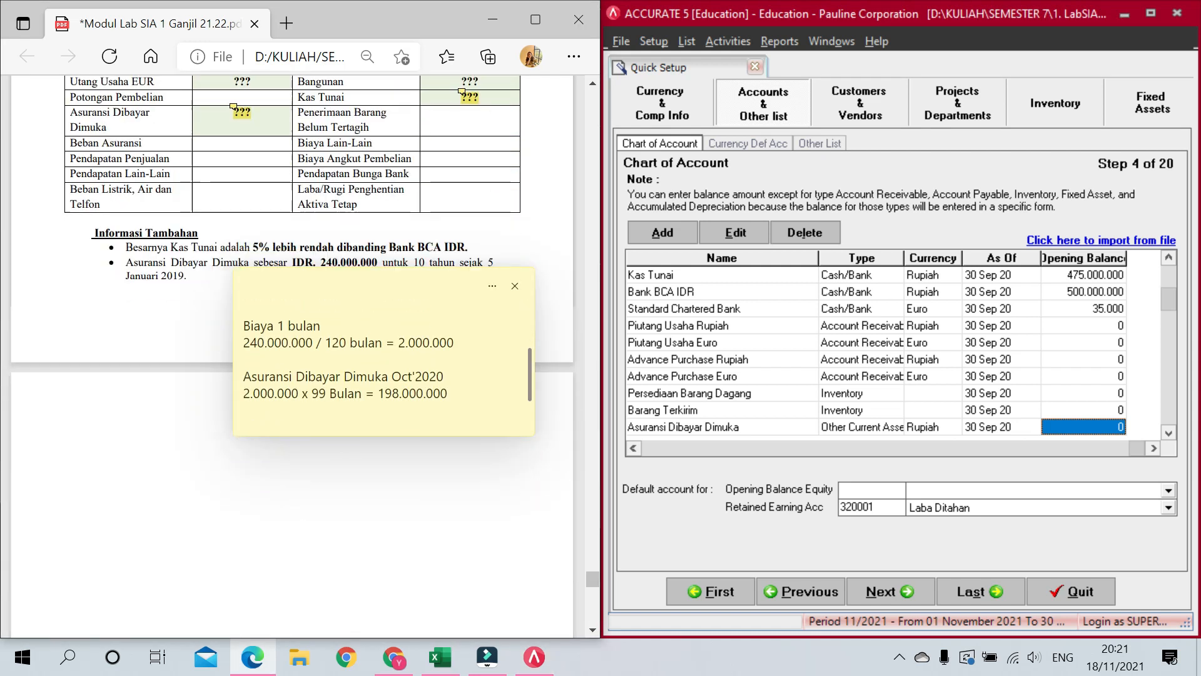
click(1087, 424)
text(198000000)
key(Return)
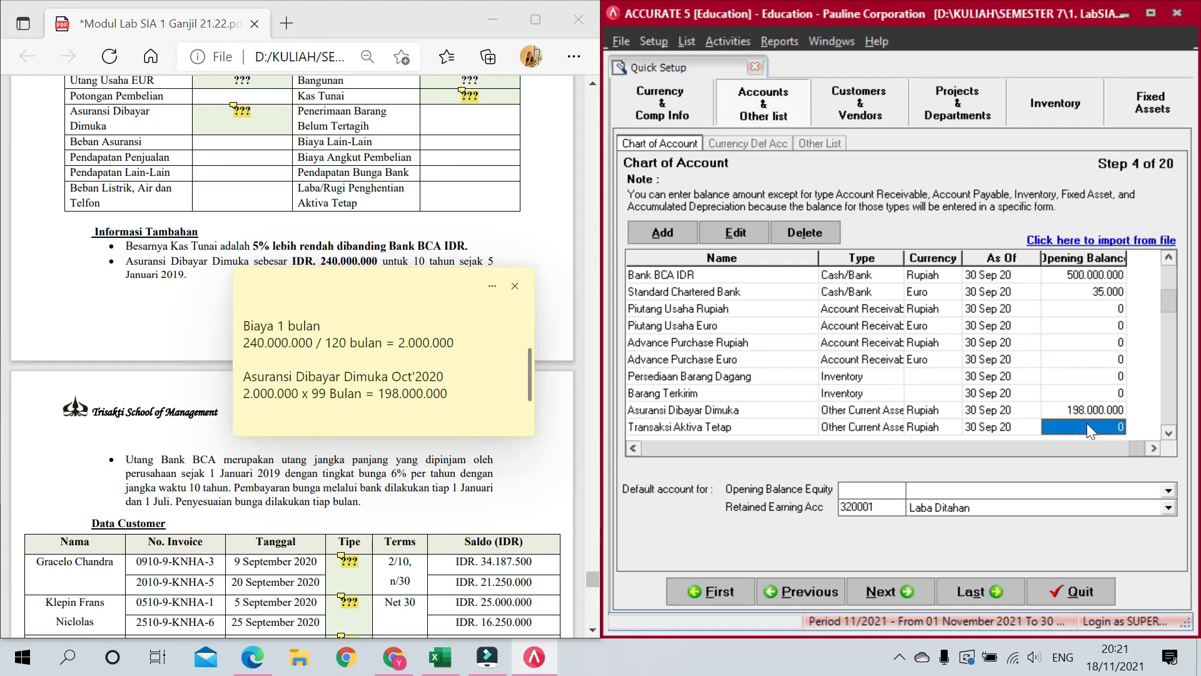
click(494, 307)
Step: Enter opening balances of 55,000,000 for Perlengkapan Kantor and 50,000,000 for Utang Bank BCA
scroll(485, 320, up, 5)
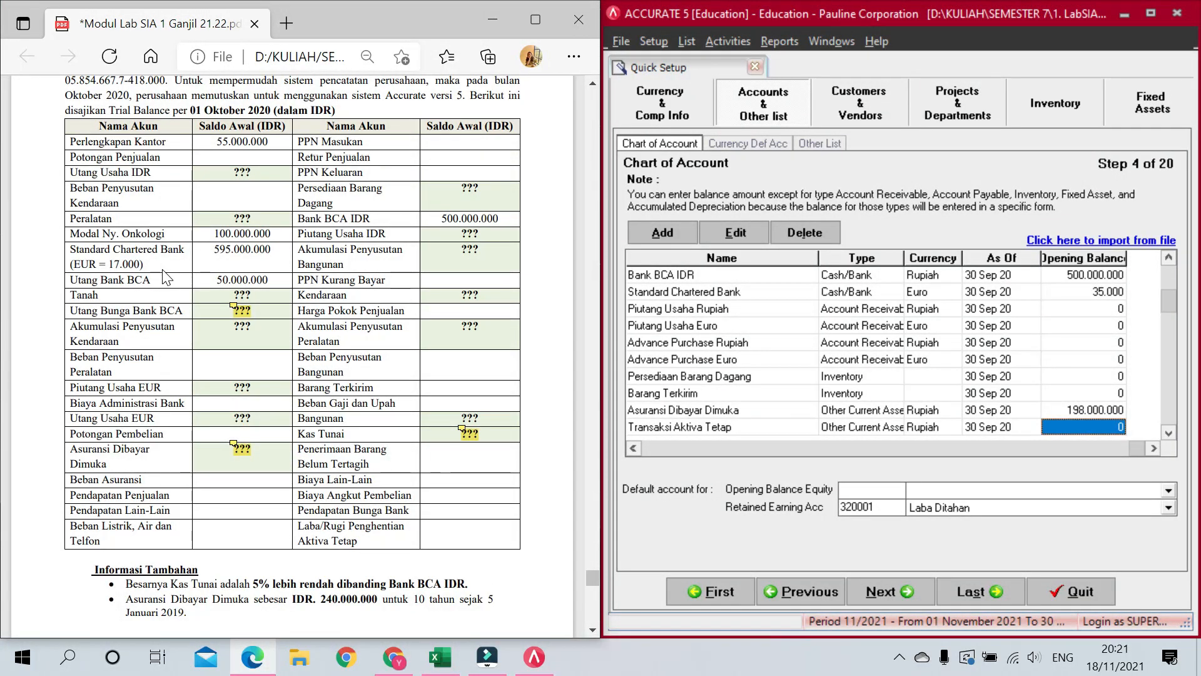
click(1095, 424)
key(Down)
key(Down)
text(55000000)
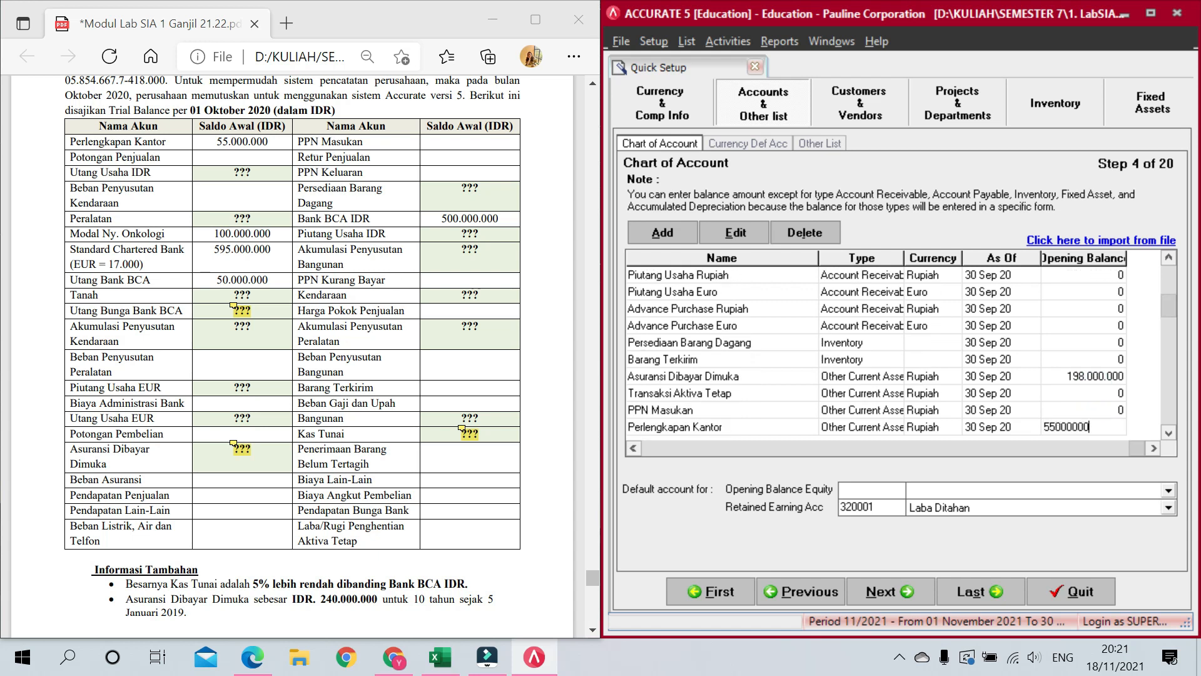
key(Down)
key(Down)
key(Down)
key(Down)
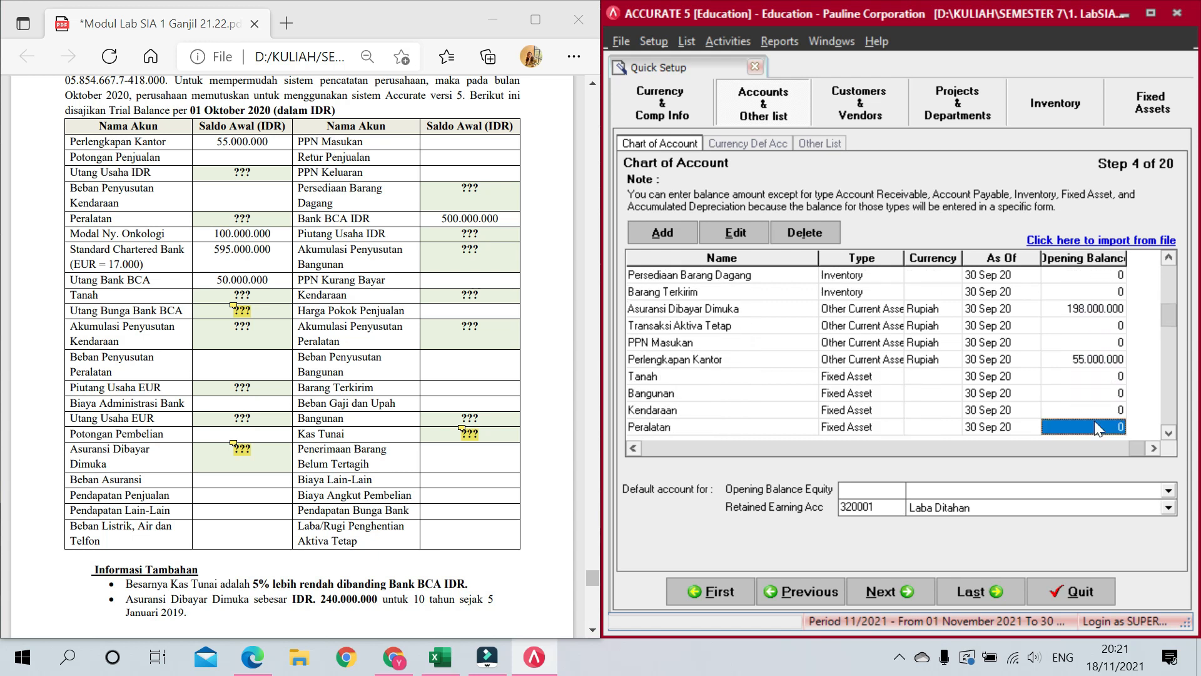
key(Down)
key(Down)
key(Down)
key(Down)
key(Down)
key(Down)
key(Down)
key(Down)
key(Down)
key(Down)
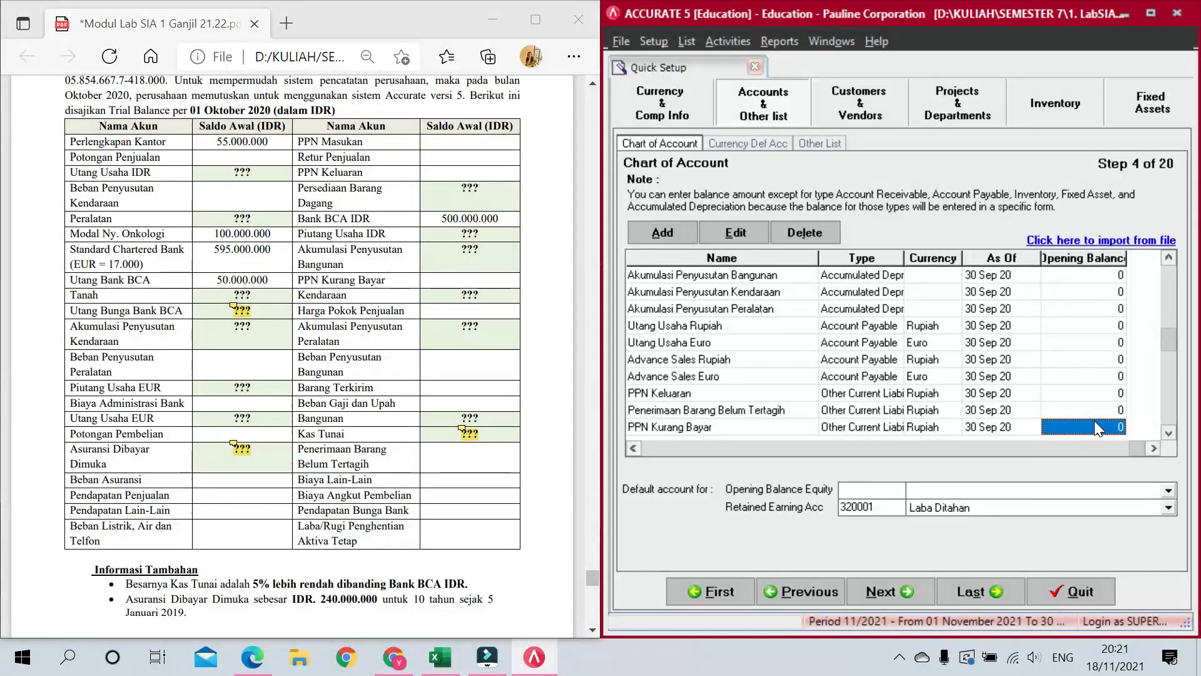
key(Down)
key(Down)
text(5)
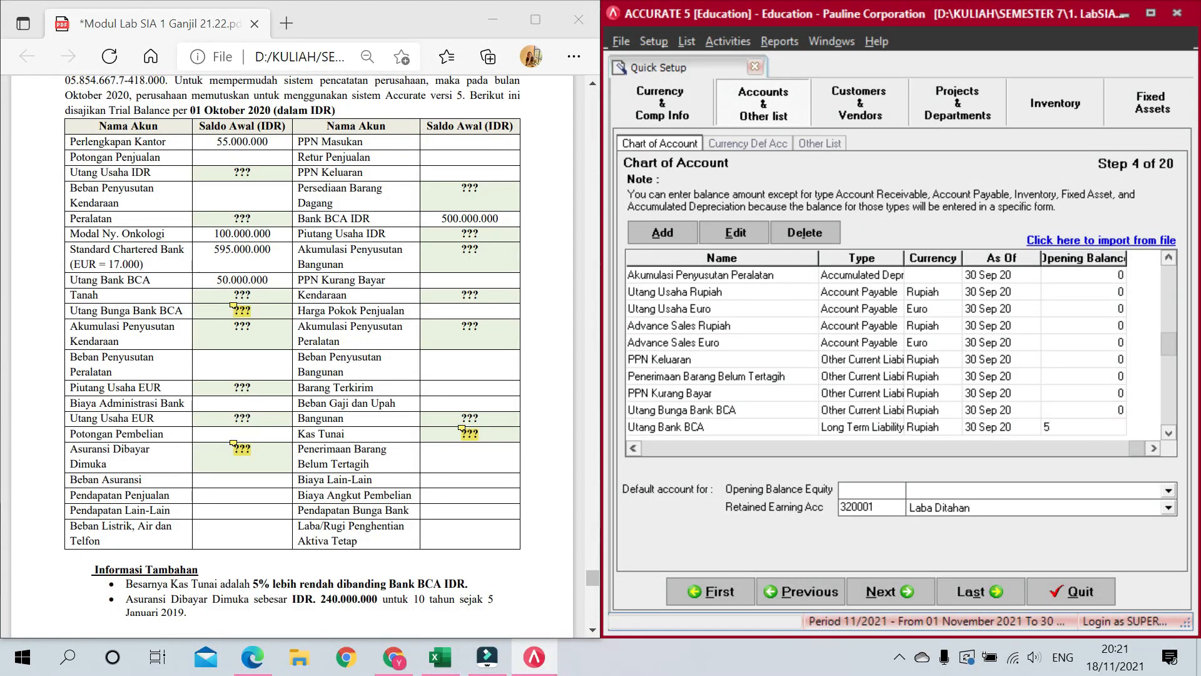
text(0.000.000)
key(Down)
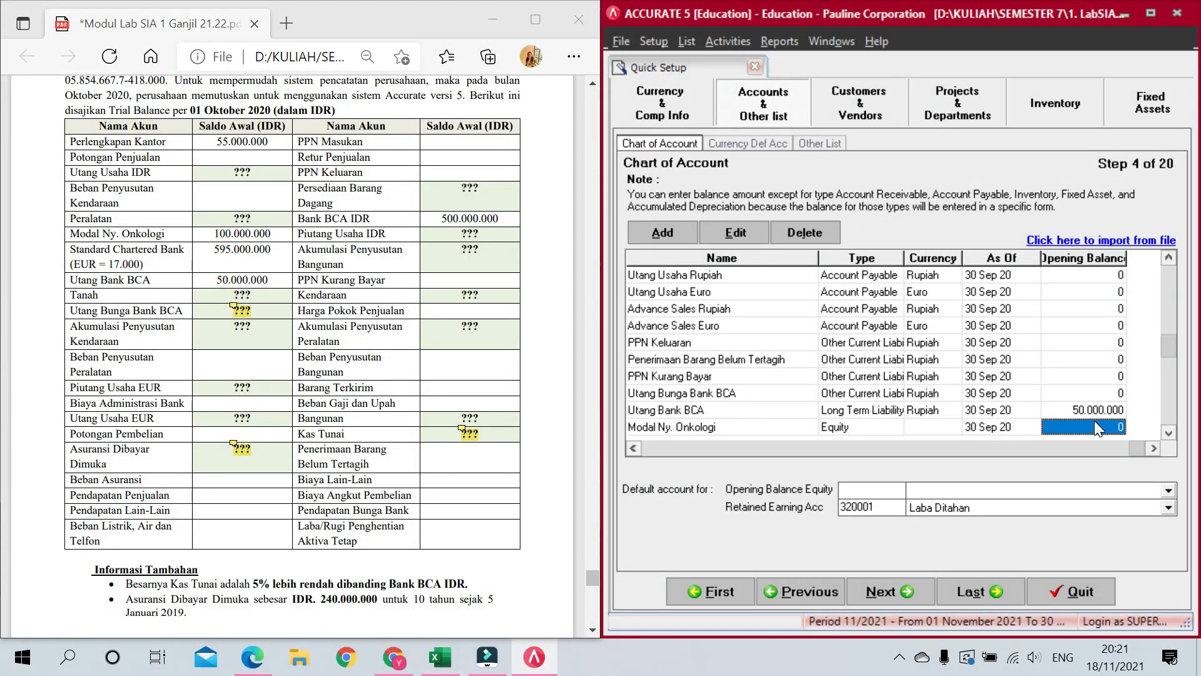
key(Up)
key(Up)
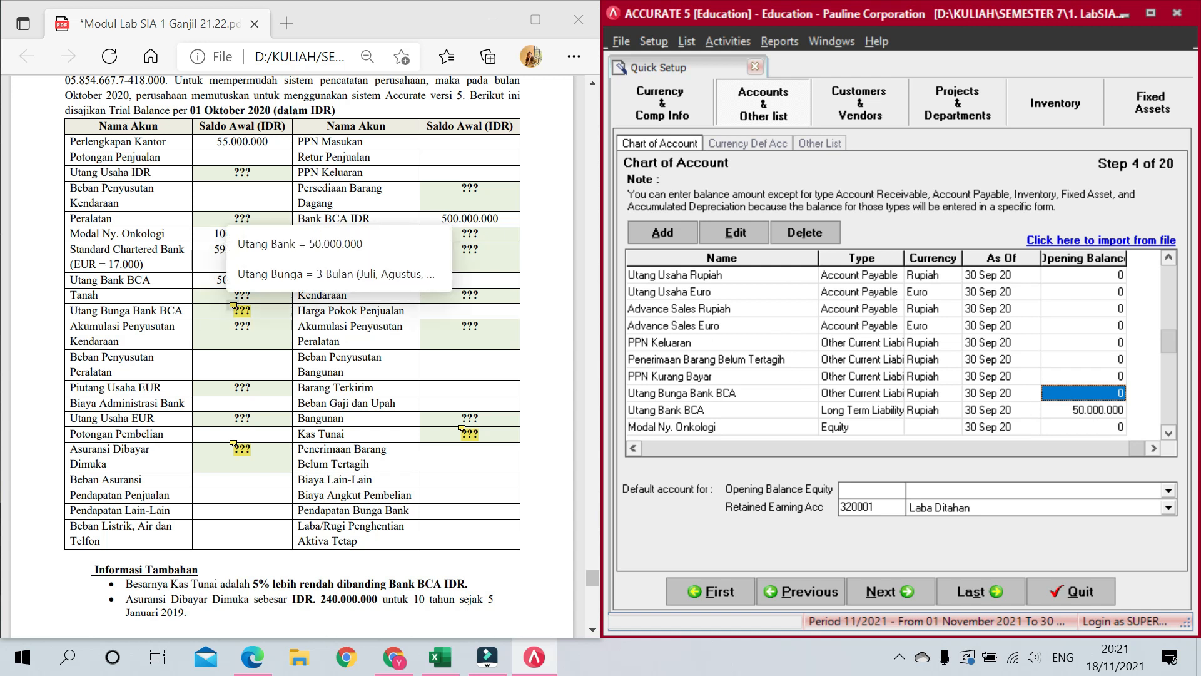
Step: Enter 750,000 as Utang Bunga Bank BCA's opening balance, using the PDF interest note
click(233, 306)
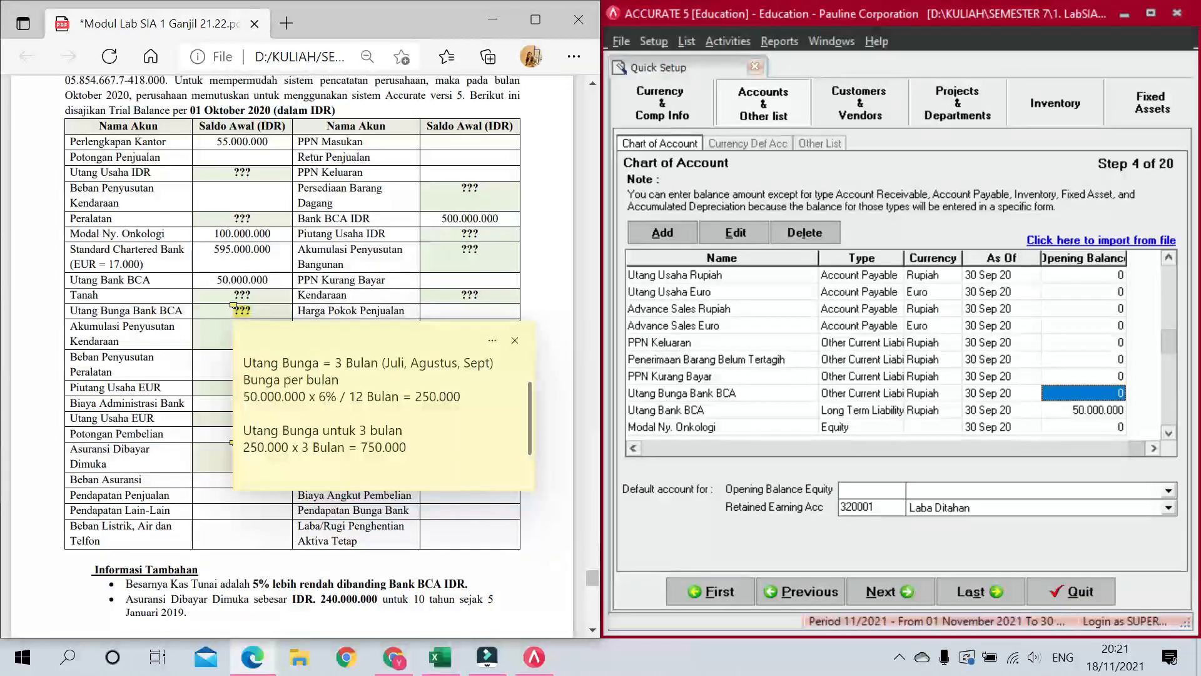
click(1099, 396)
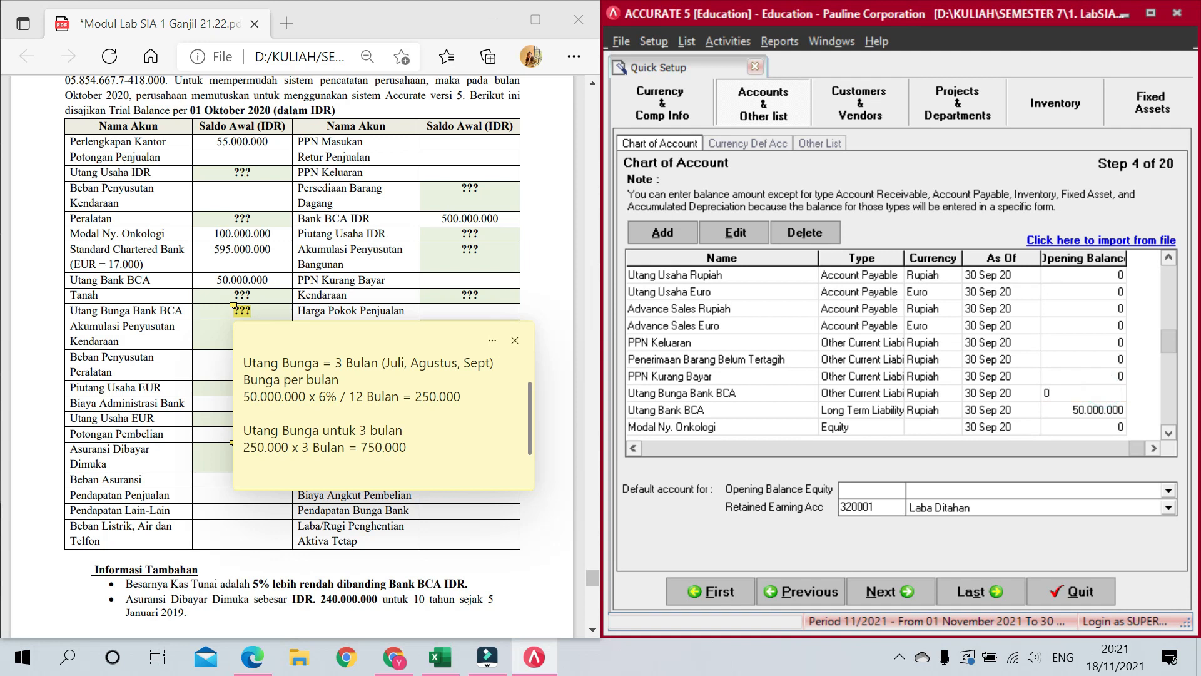
text(750000)
key(Return)
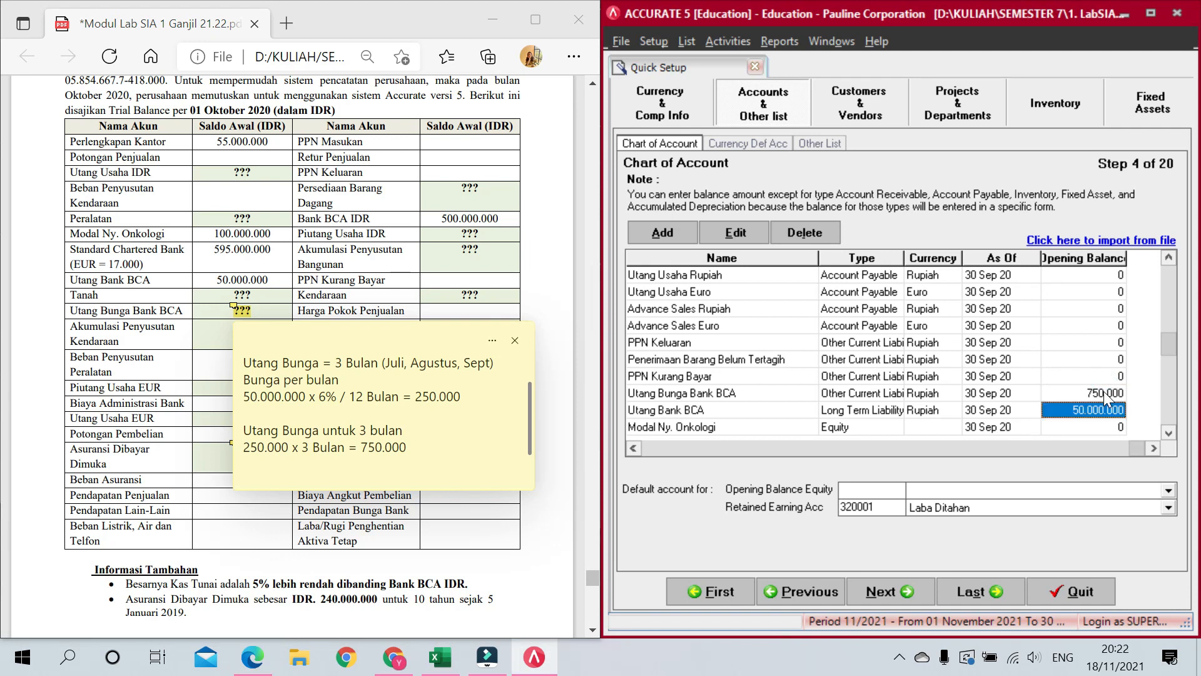
Step: Close the PDF note and enter 100,000,000 as Modal Ny. Onkologi's opening balance
key(Return)
key(Down)
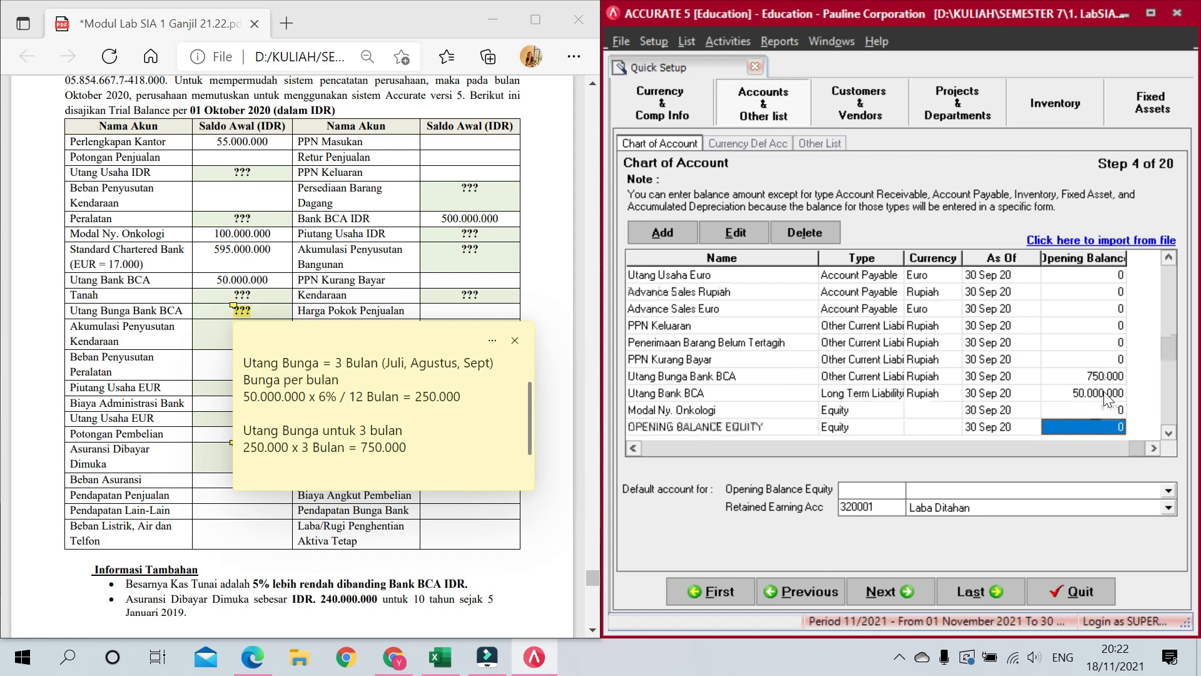
key(Up)
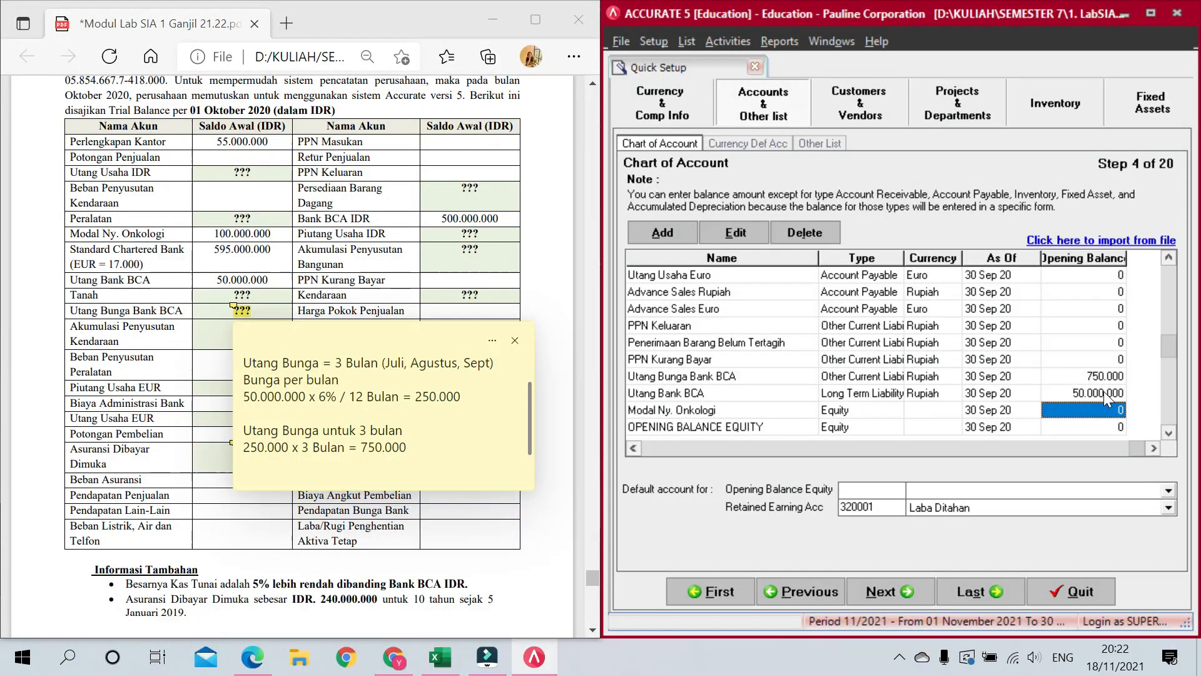
click(511, 343)
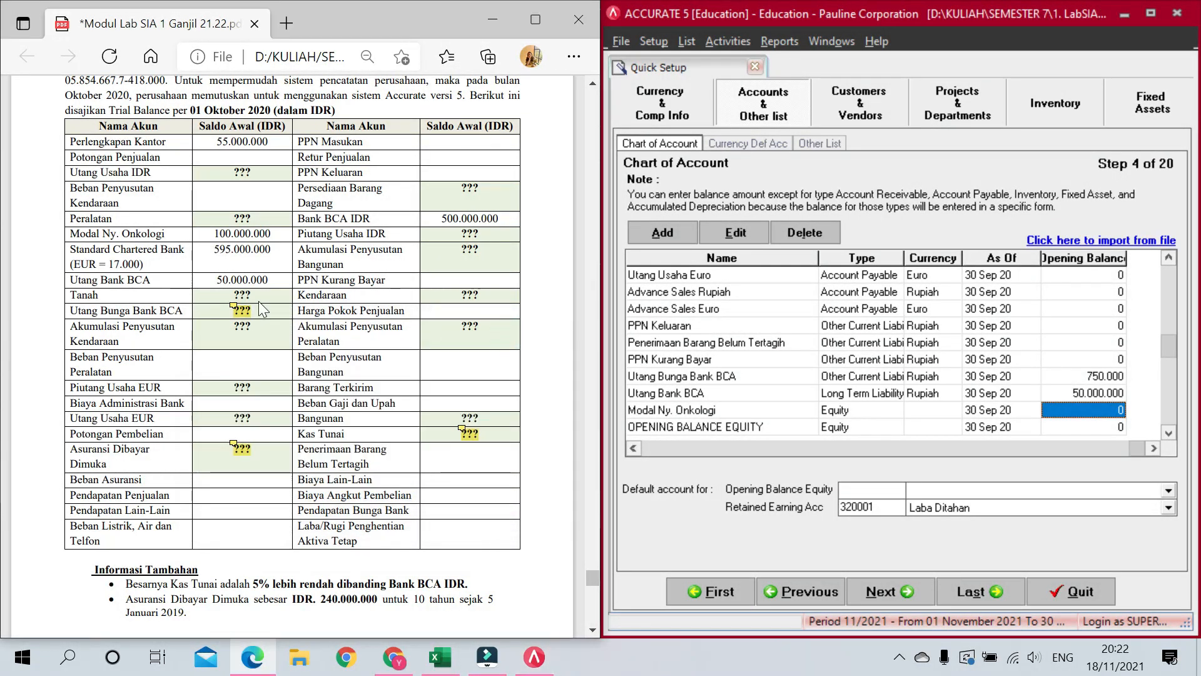
click(1042, 413)
text(100000000)
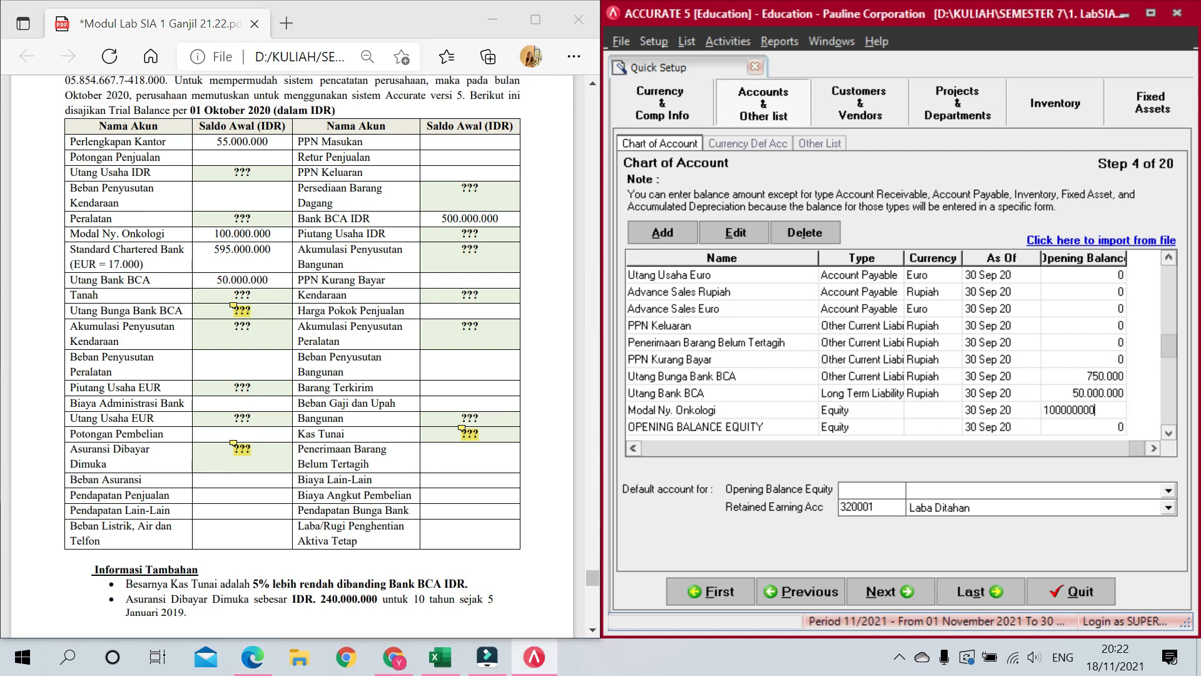
key(Return)
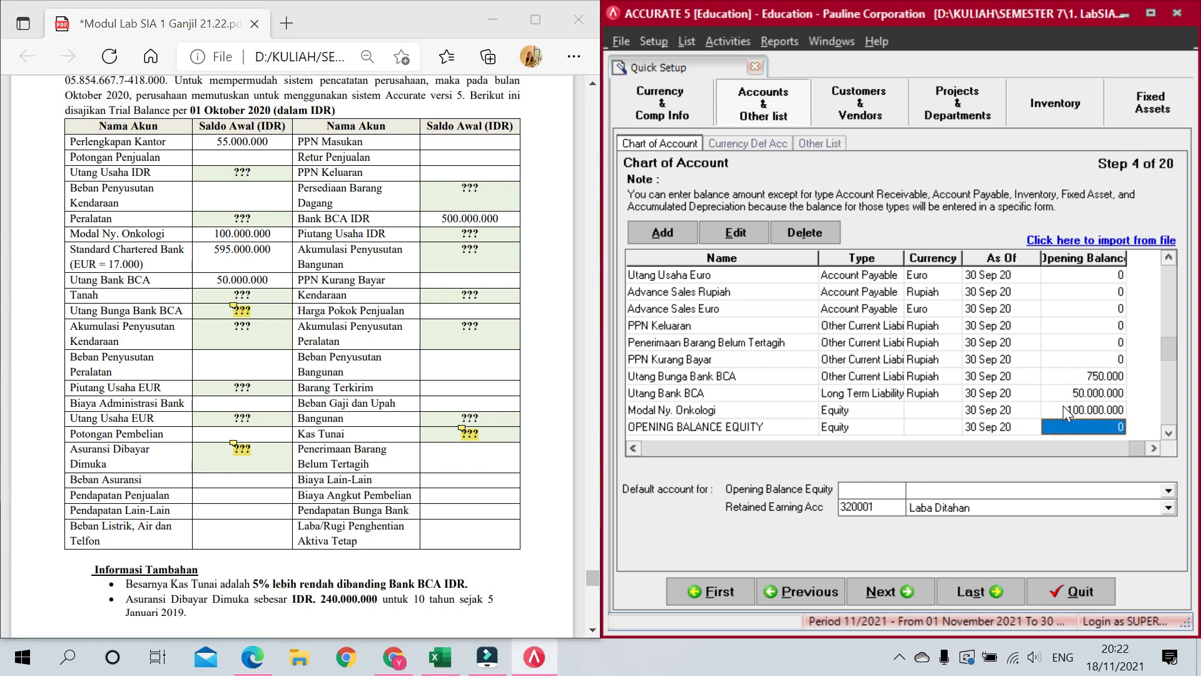
scroll(1064, 405, down, 8)
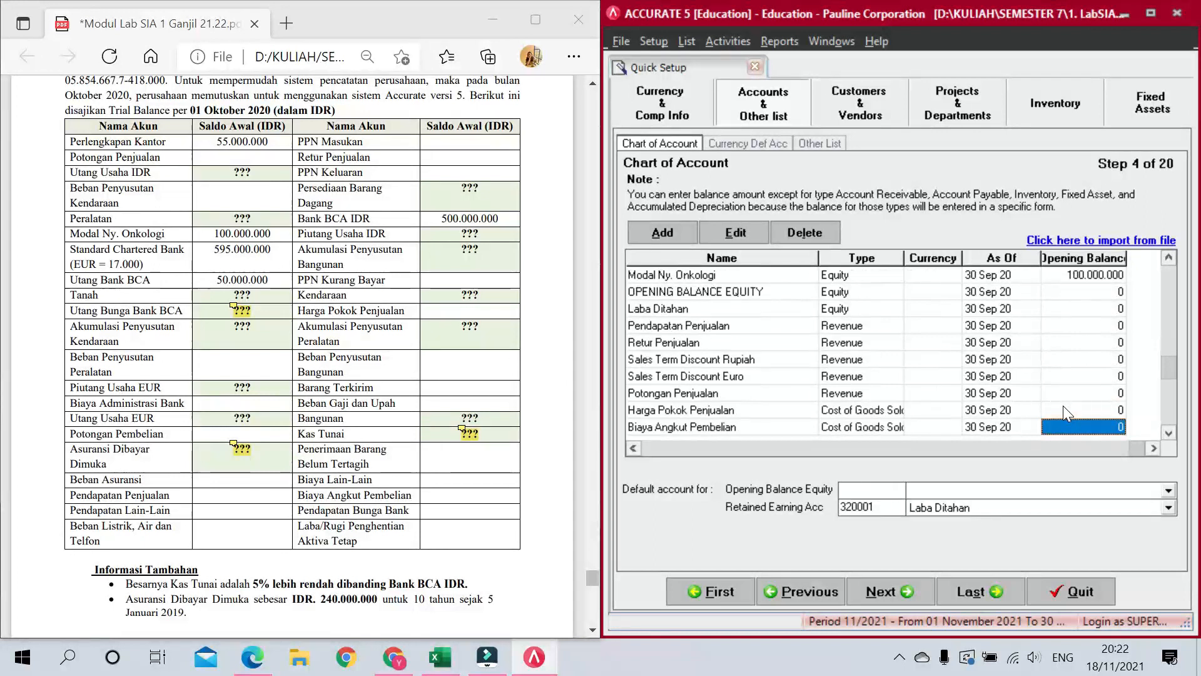
Step: Review the account grid, then choose 310001 OPENING BALANCE EQUITY as the opening balance equity account
scroll(1065, 410, up, 4)
scroll(1065, 408, up, 20)
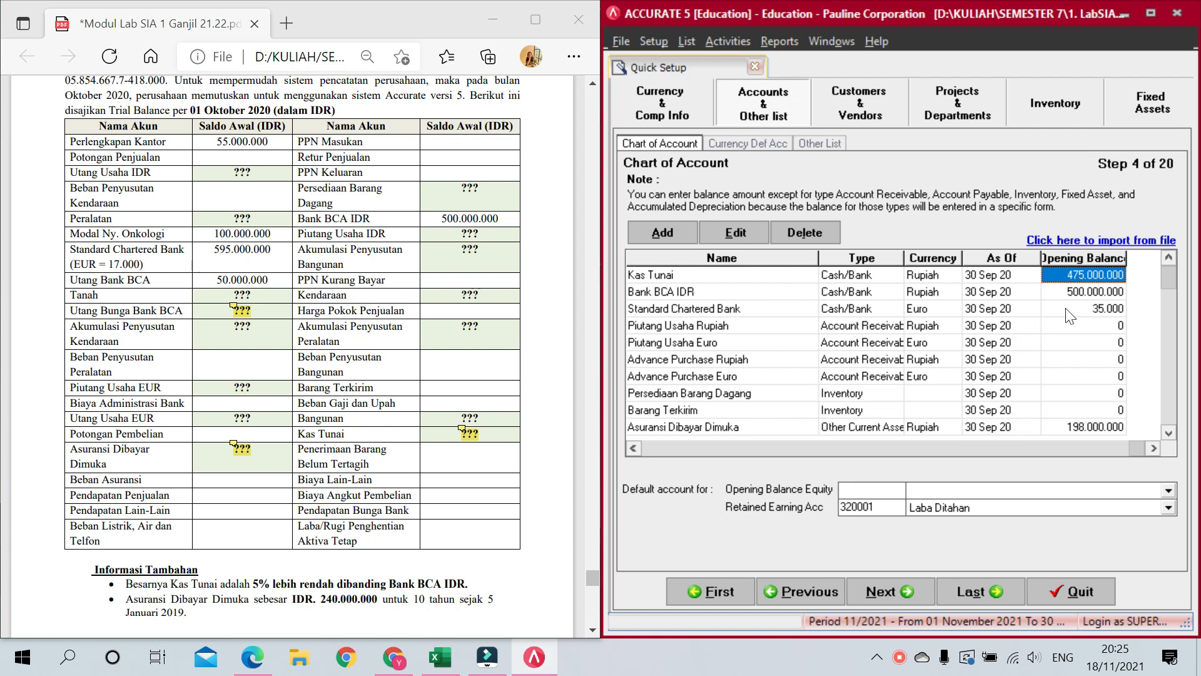
click(685, 314)
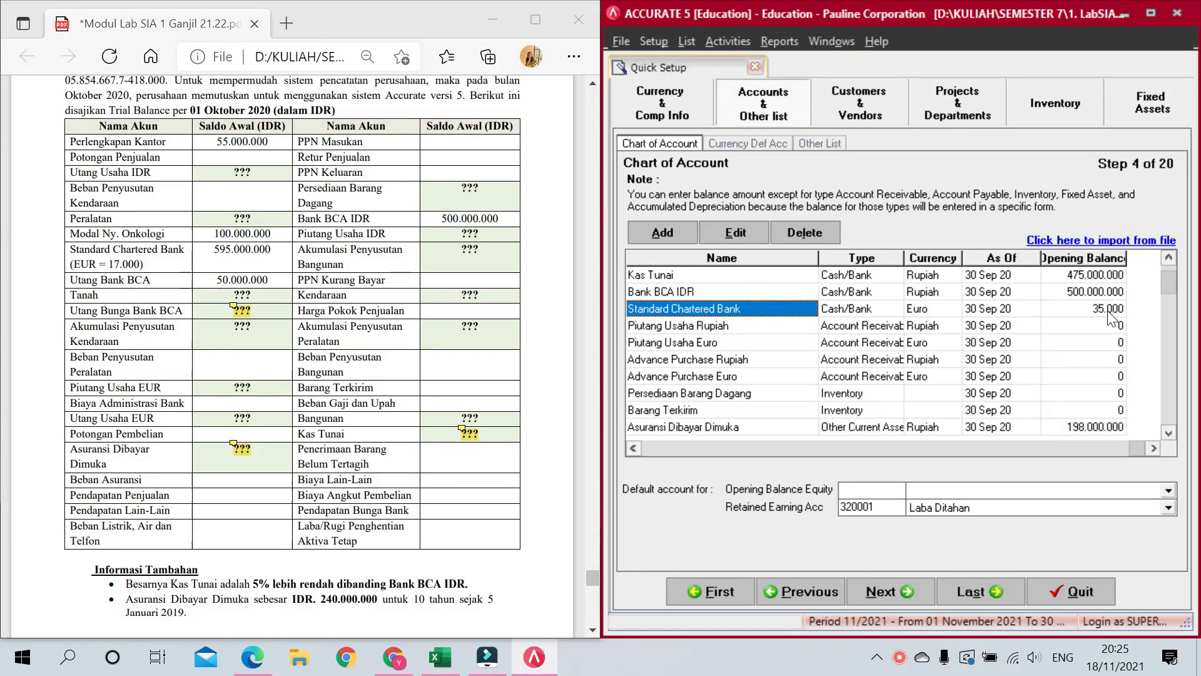
click(836, 343)
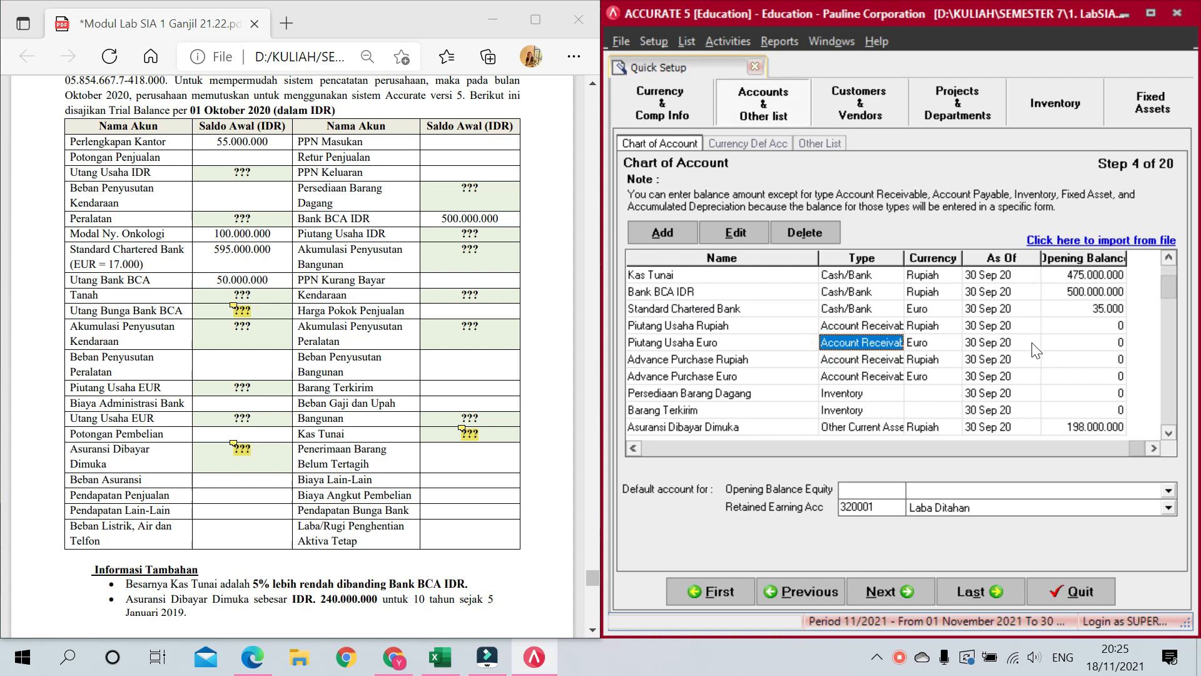
scroll(1170, 351, down, 10)
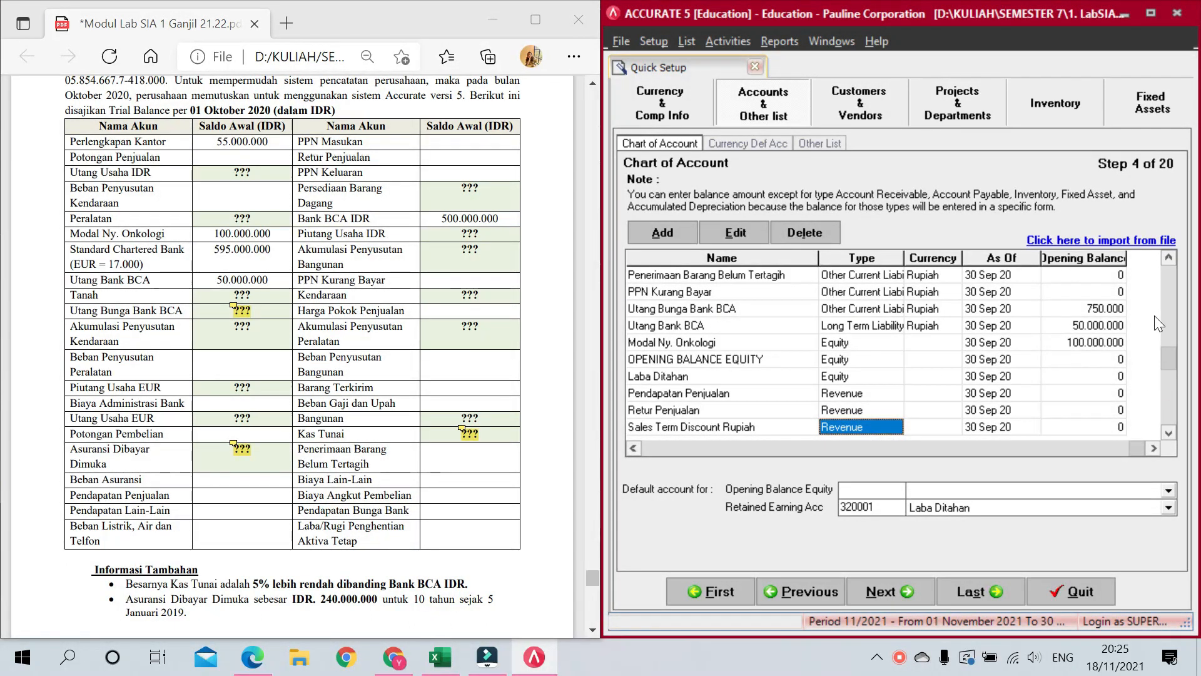
scroll(1176, 400, down, 6)
scroll(1167, 328, up, 7)
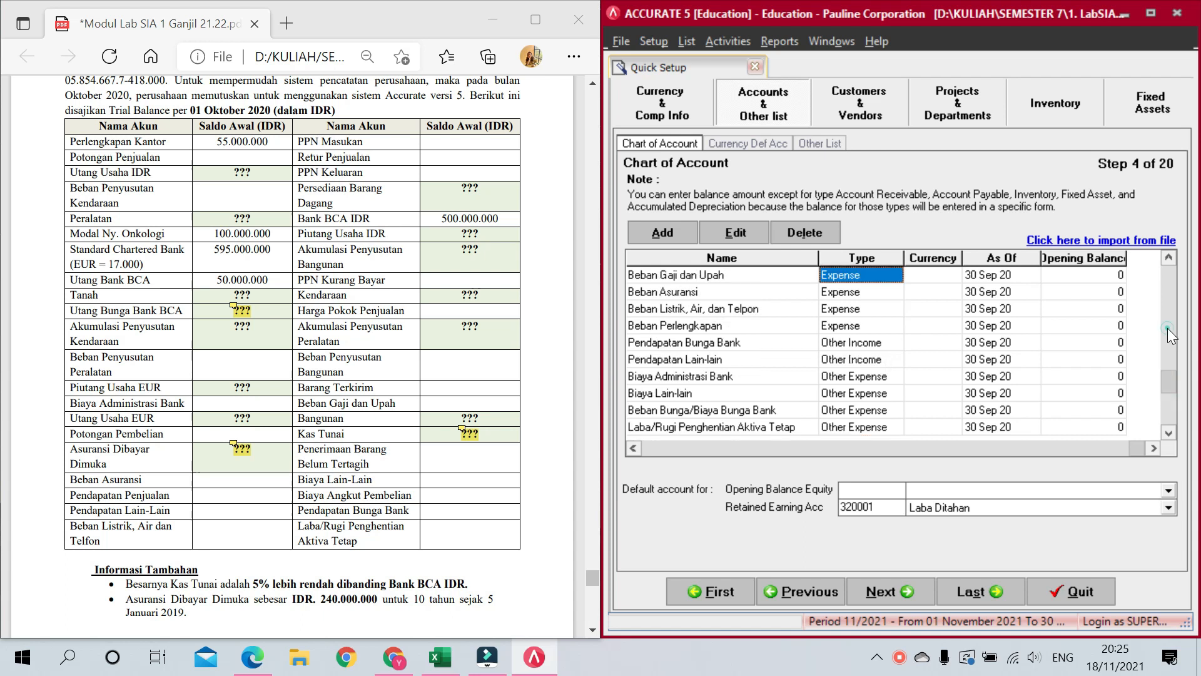
scroll(1169, 265, up, 10)
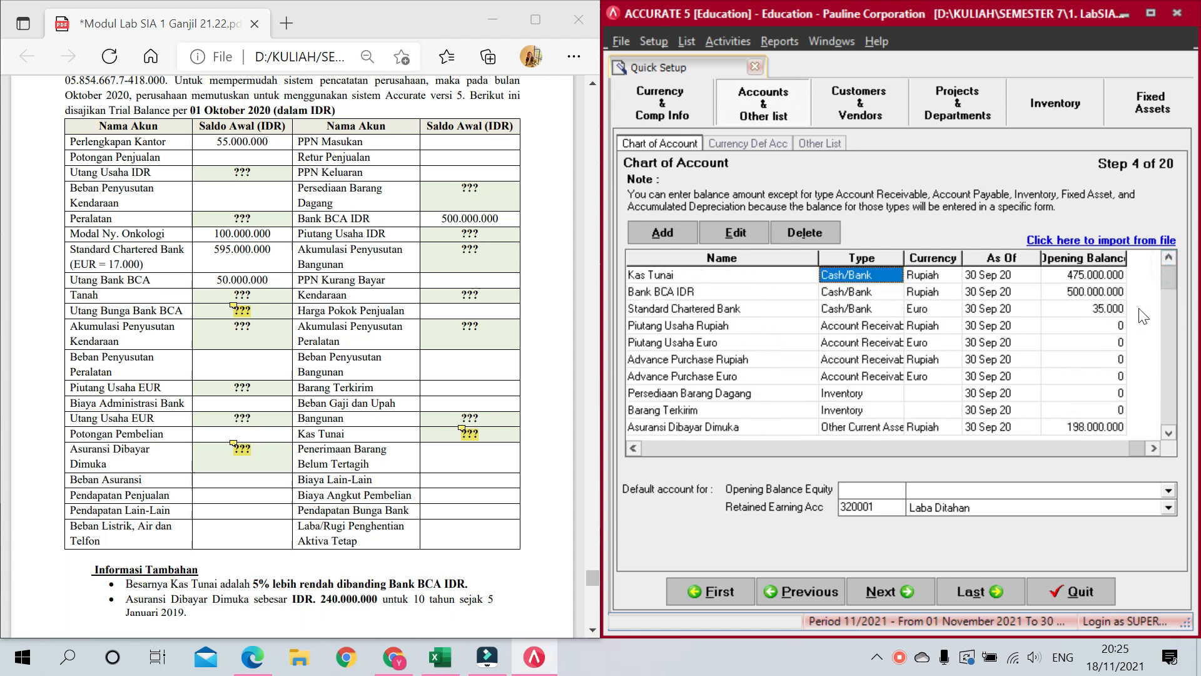
click(932, 498)
click(939, 527)
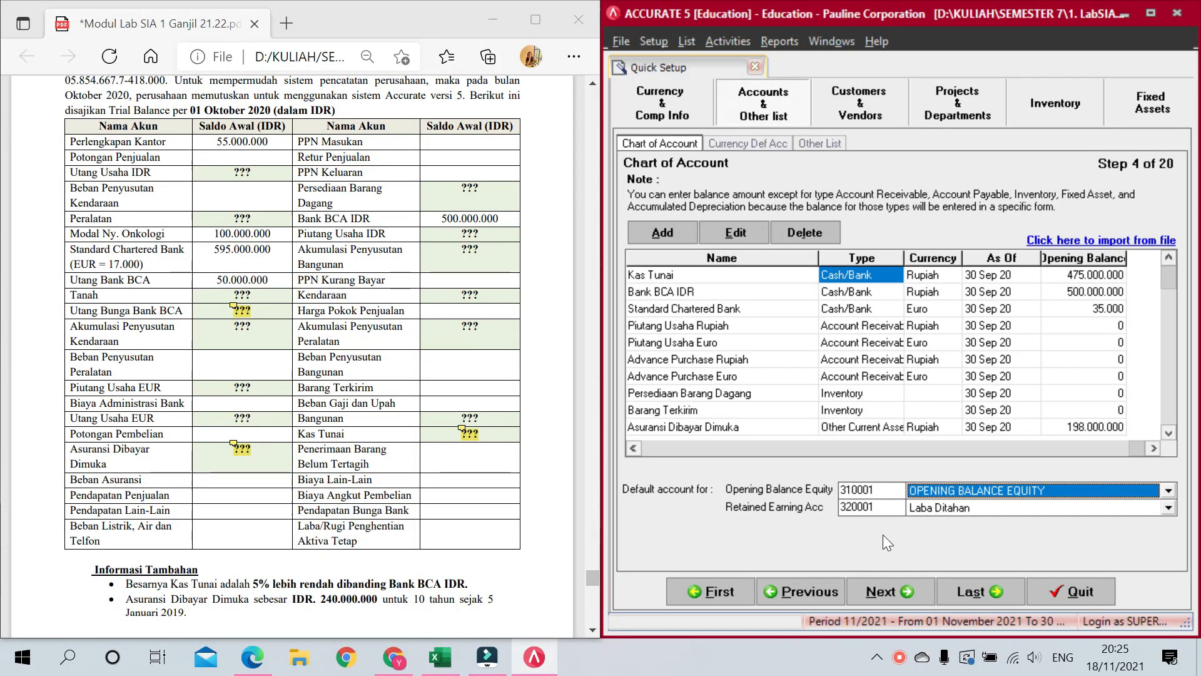
Step: On the currency defaults step, set the Rupiah sales discount account to Sales Term Discount Rupiah
click(899, 598)
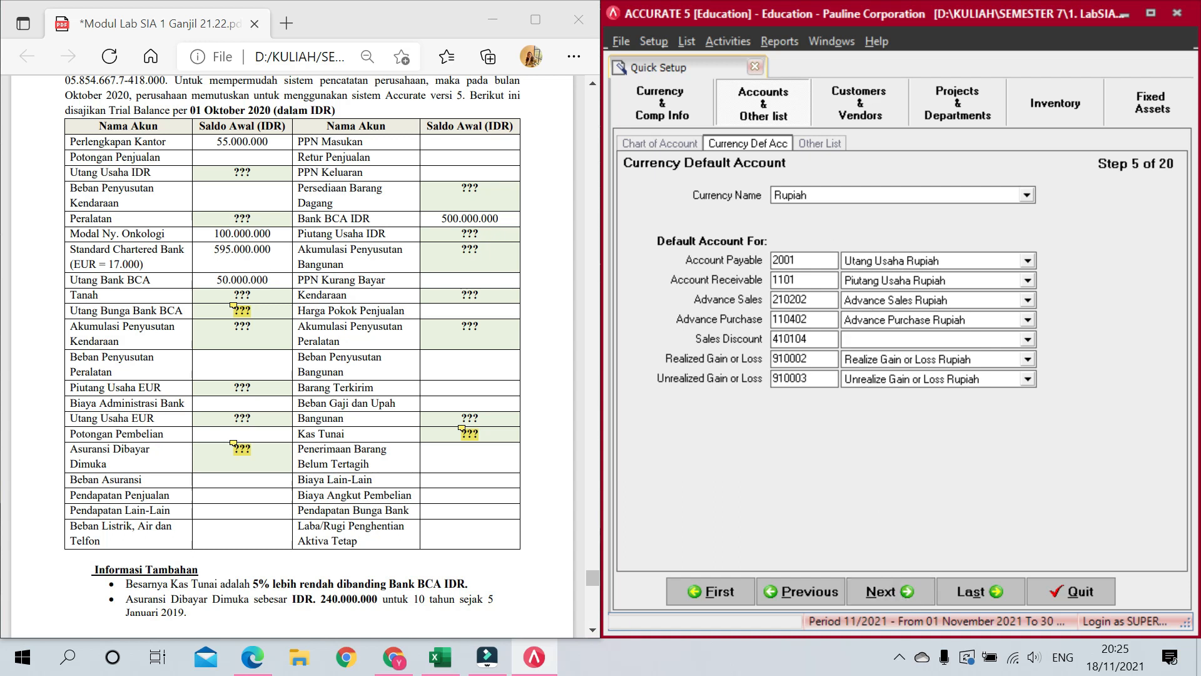
click(906, 339)
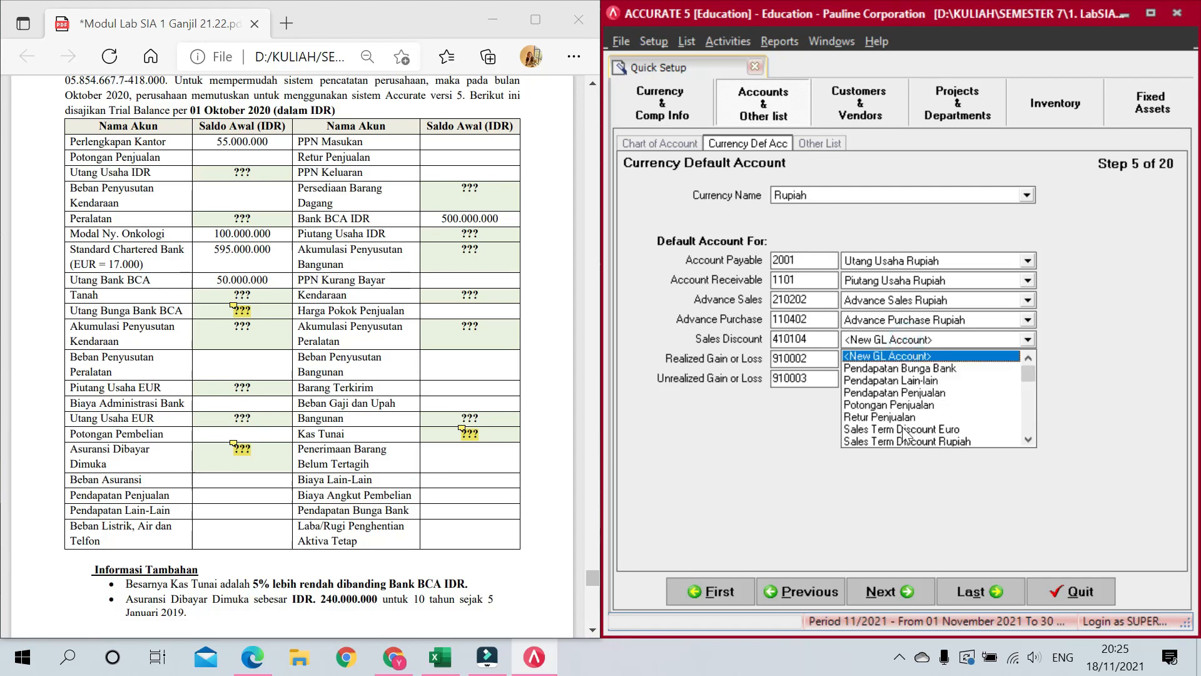
click(923, 440)
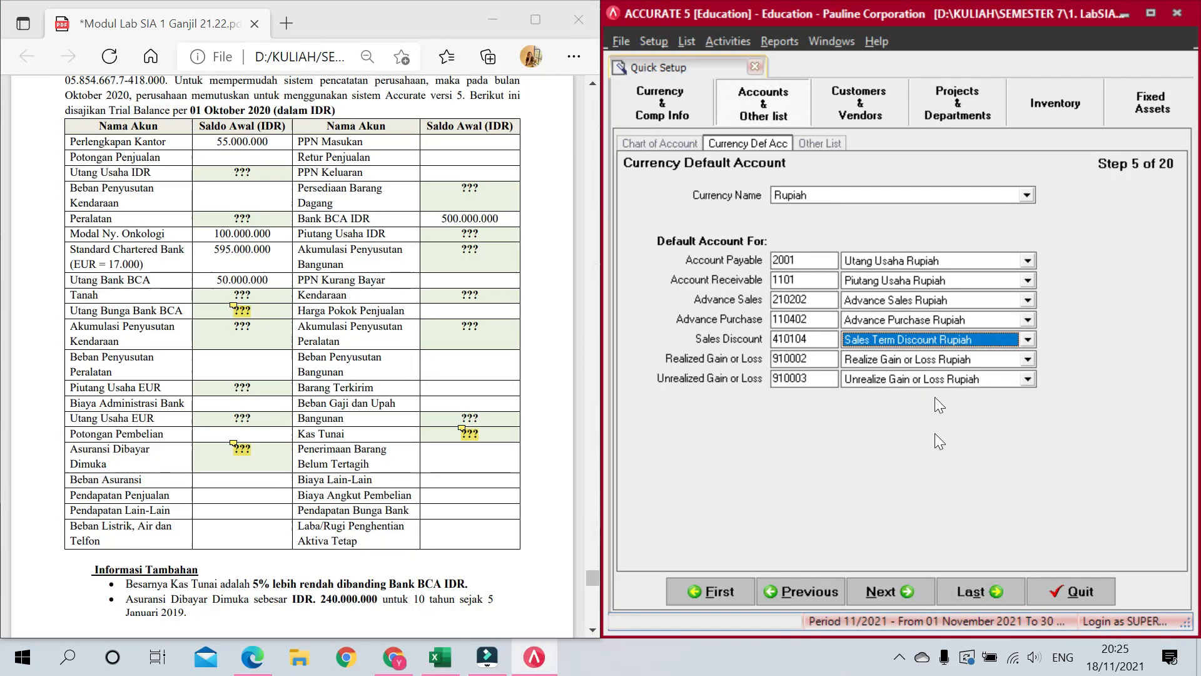
Step: Set the Euro payable and receivable accounts to Utang Usaha Euro and Piutang Usaha Euro, then continue
click(837, 196)
click(806, 230)
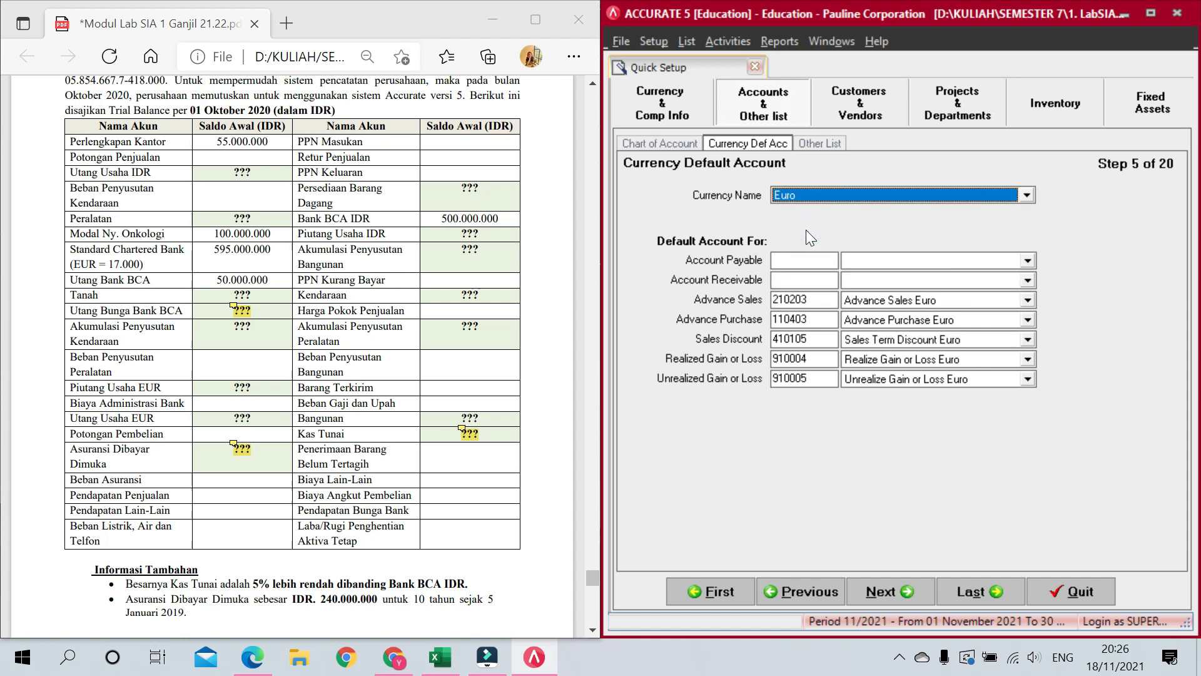
click(883, 262)
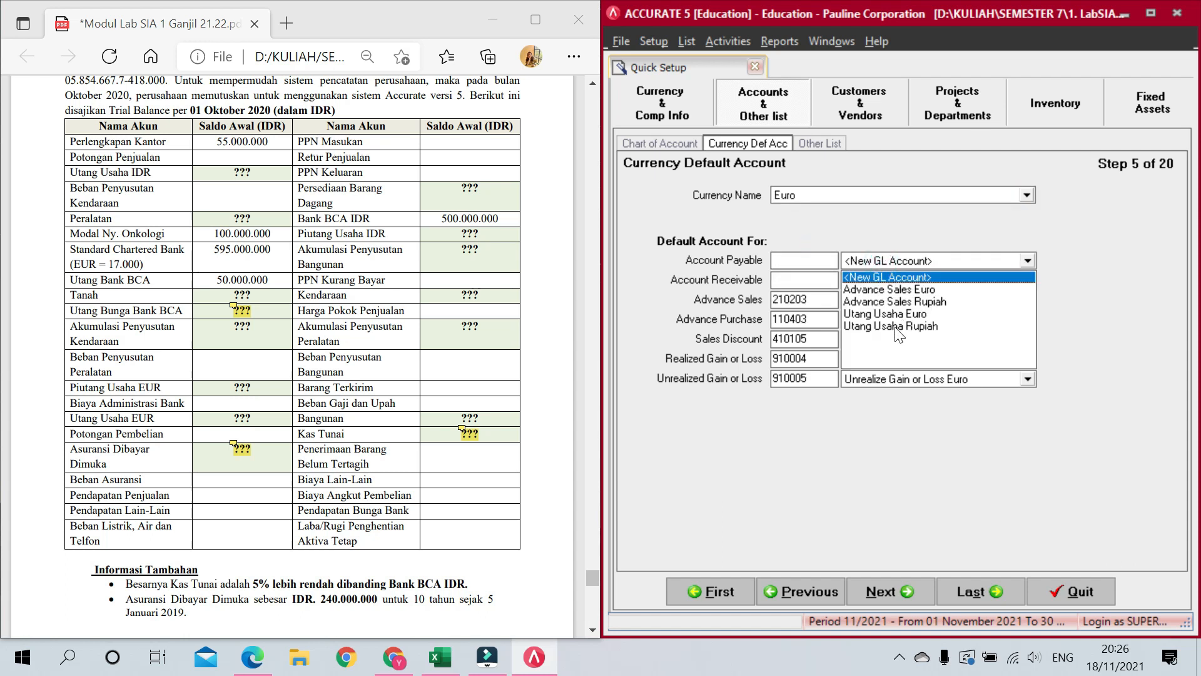
click(895, 314)
click(877, 280)
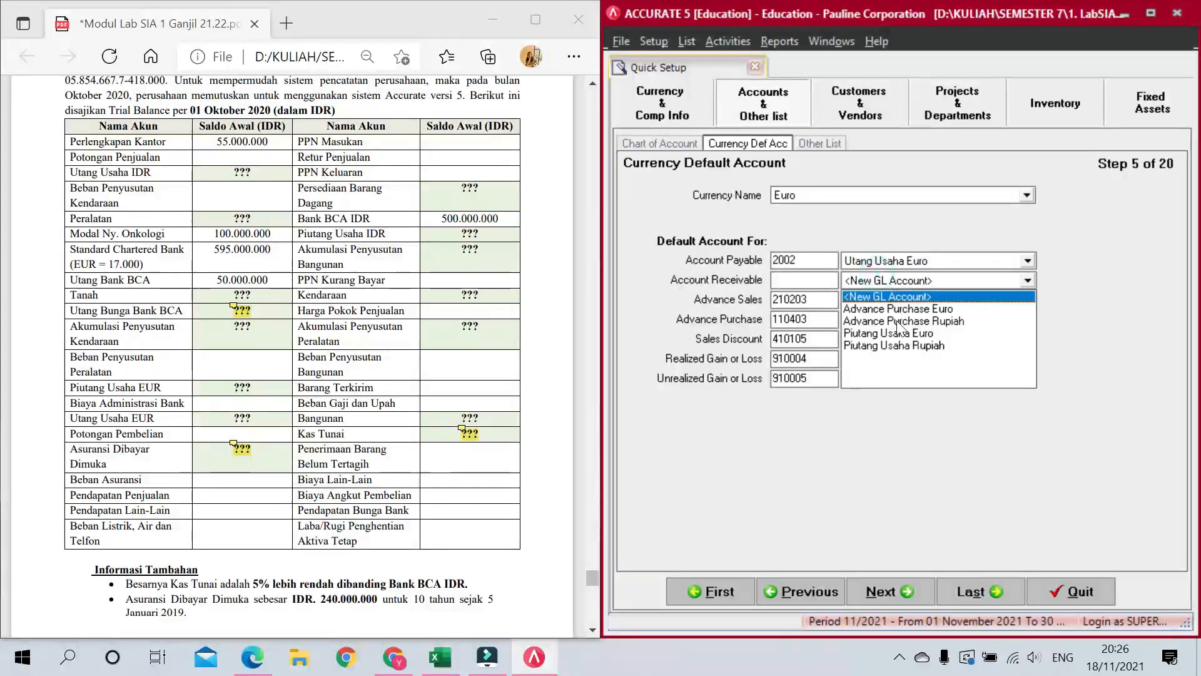
click(900, 335)
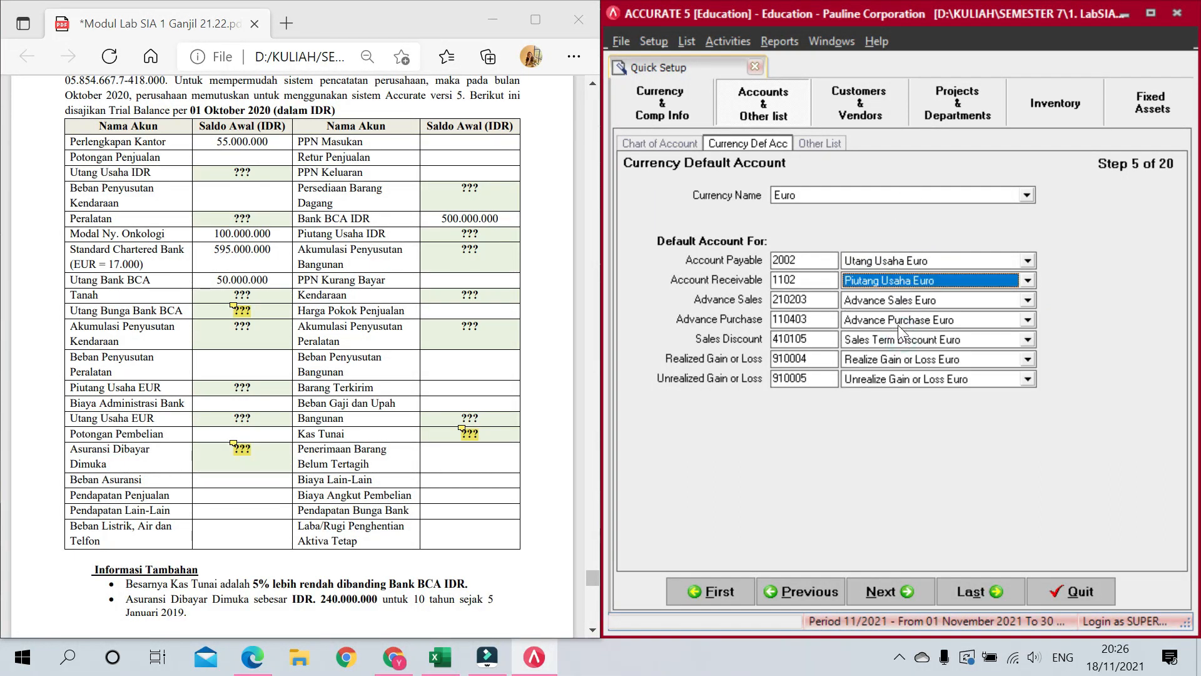
click(895, 195)
click(854, 216)
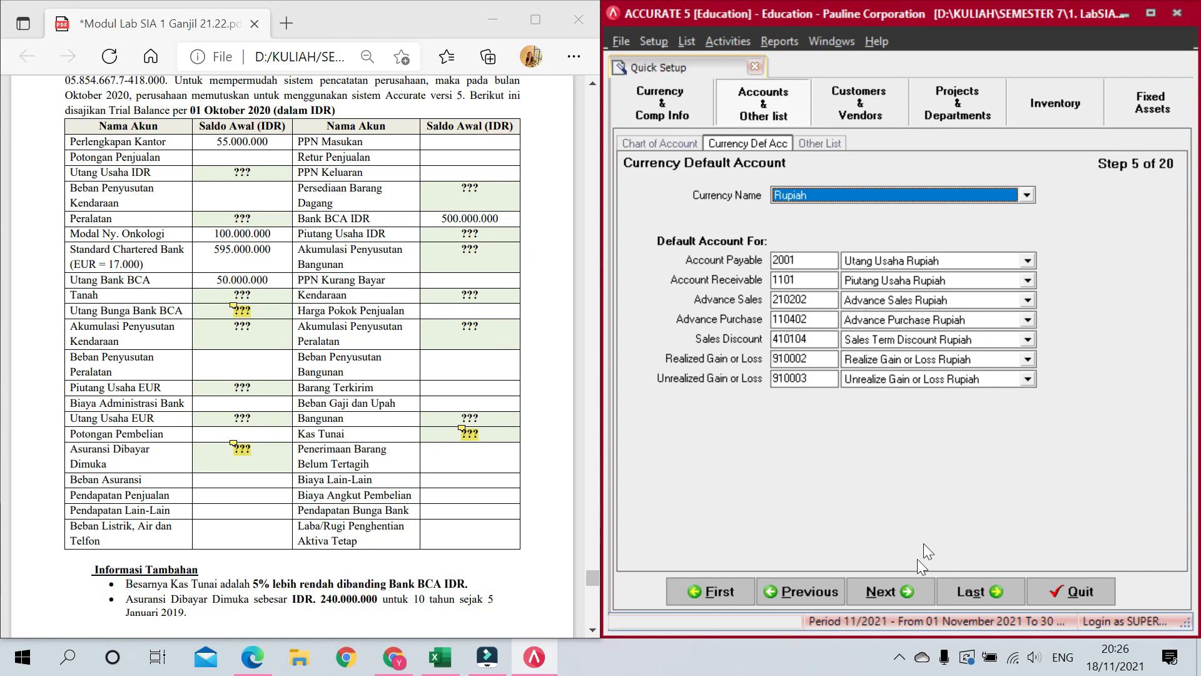
click(896, 594)
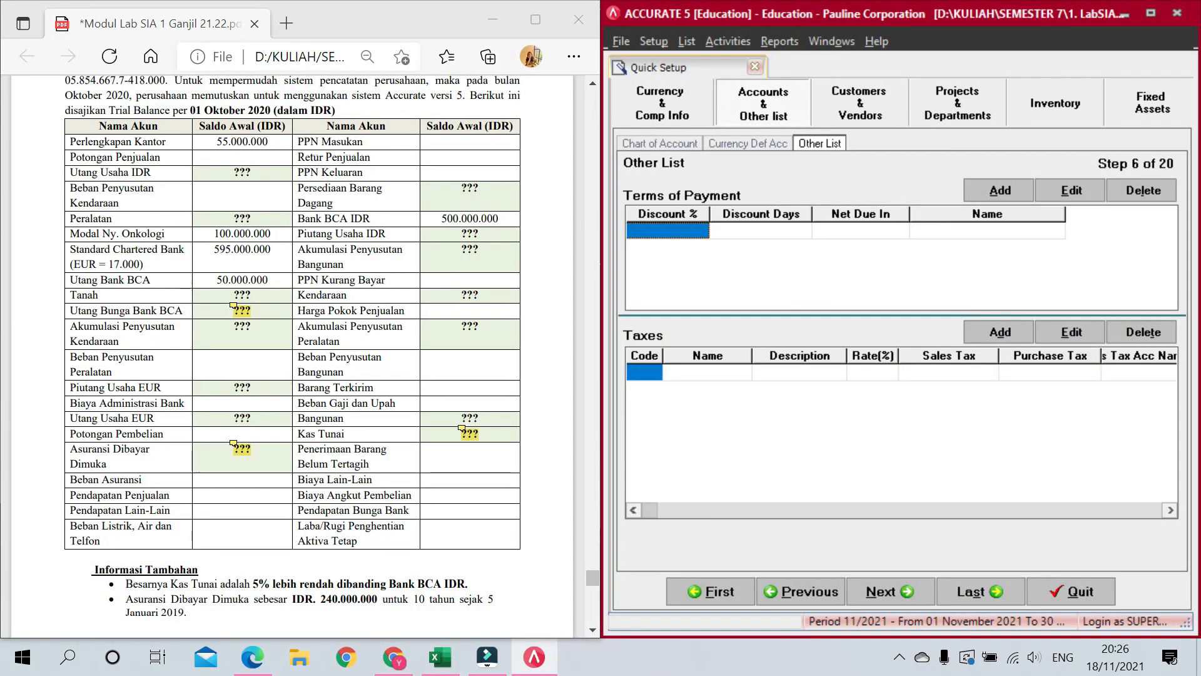
Step: Add a 2/10 n/30 payment term: 2% discount, 10 discount days, 30 net days
scroll(291, 356, down, 15)
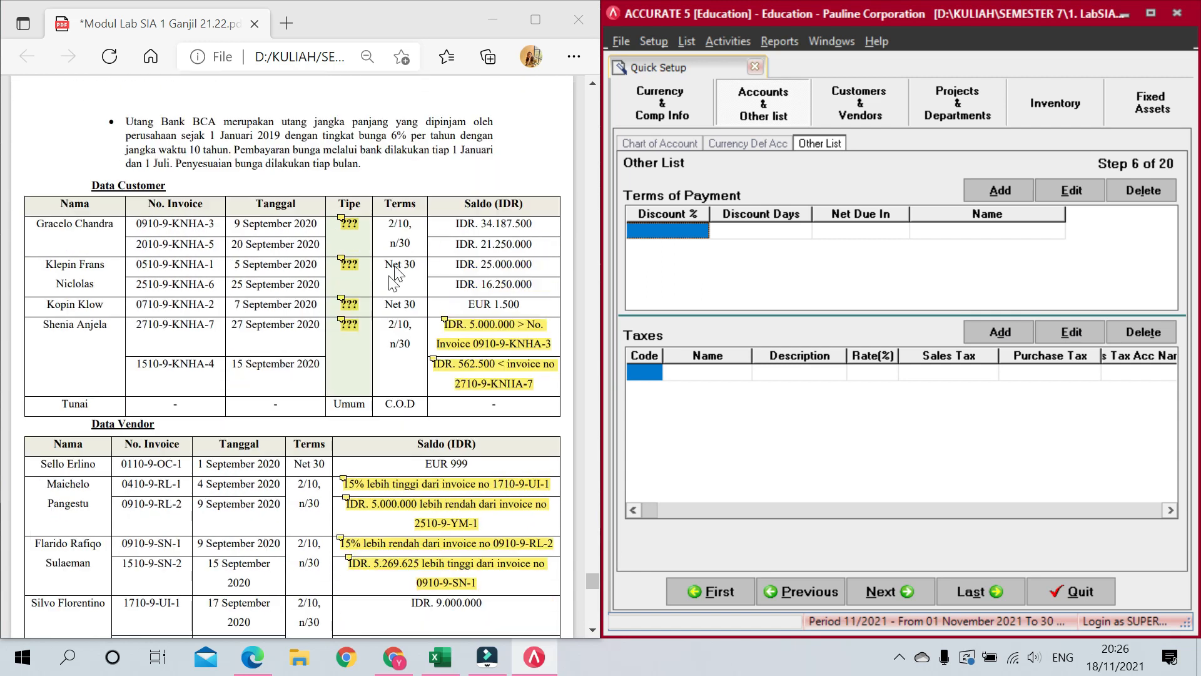
scroll(292, 356, down, 1)
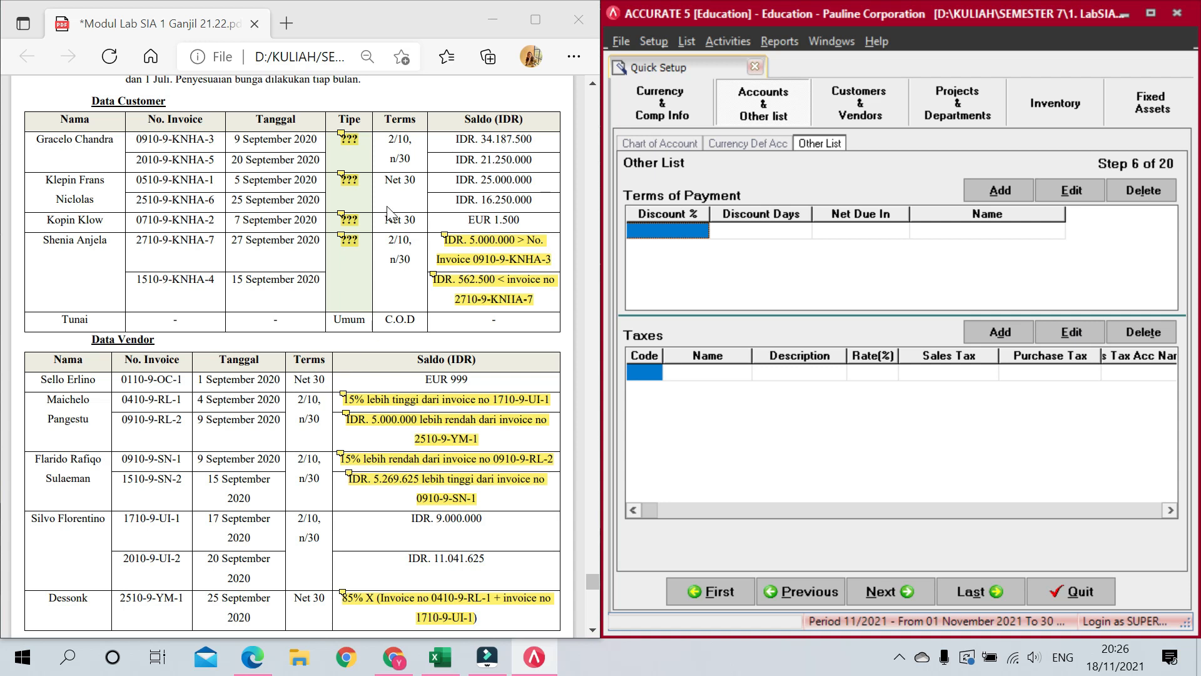
click(688, 229)
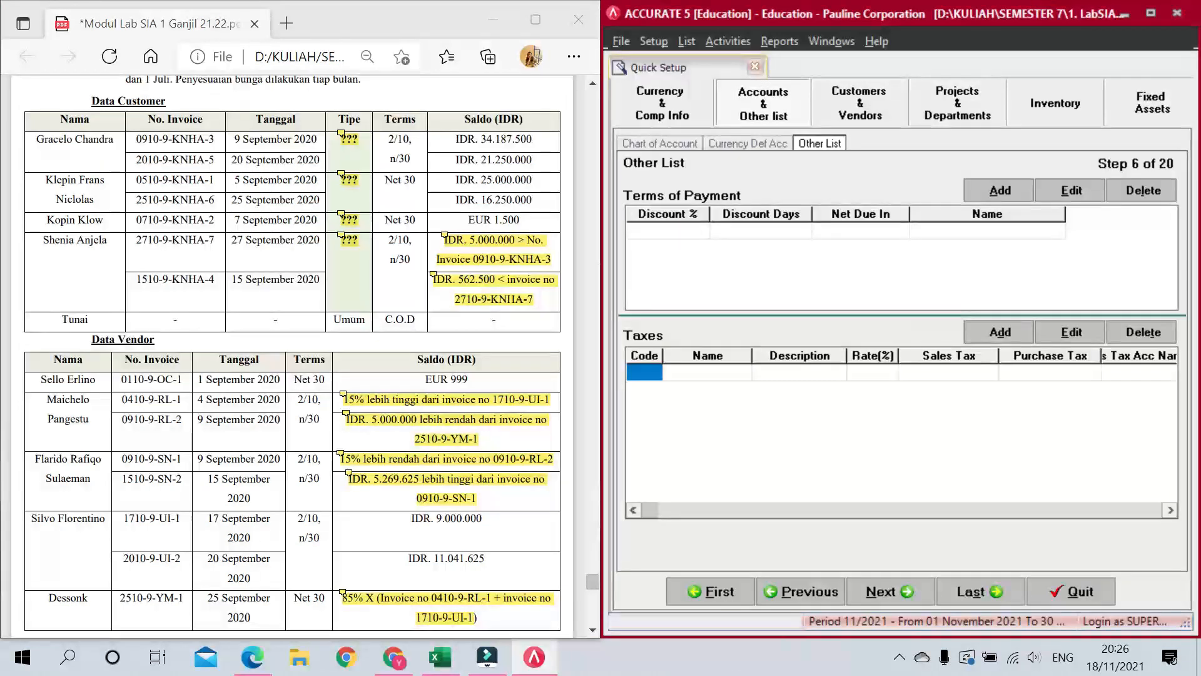
text(2)
key(Tab)
text(10)
key(Tab)
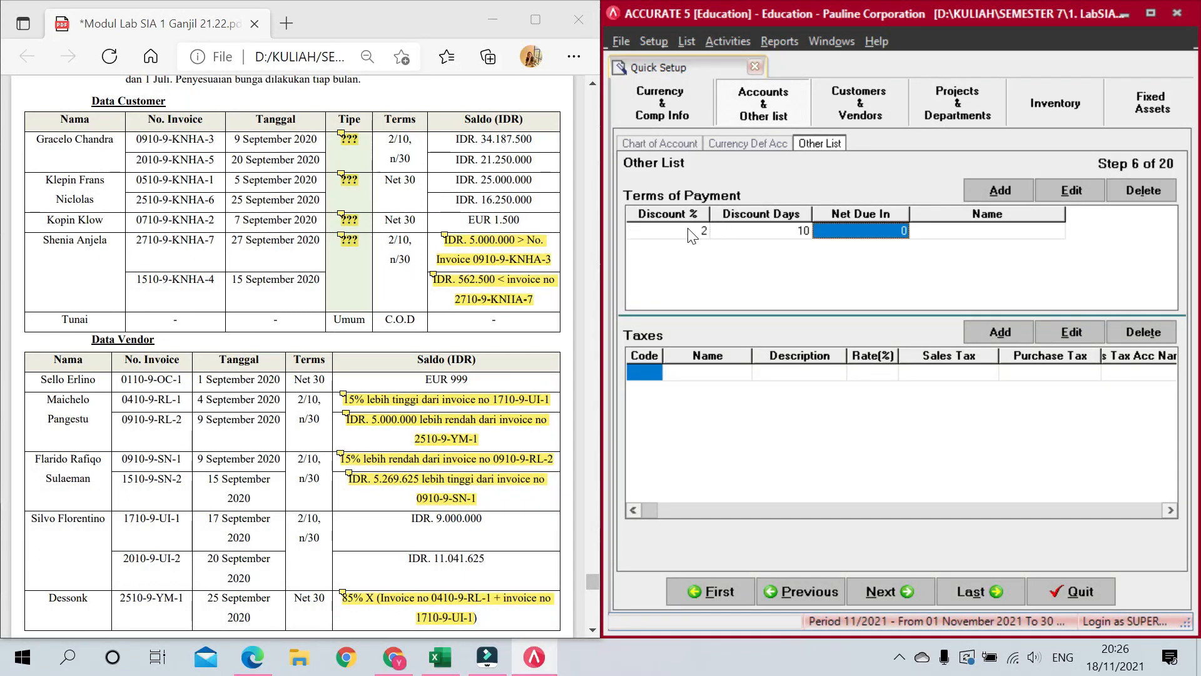
text(30)
key(Tab)
key(Tab)
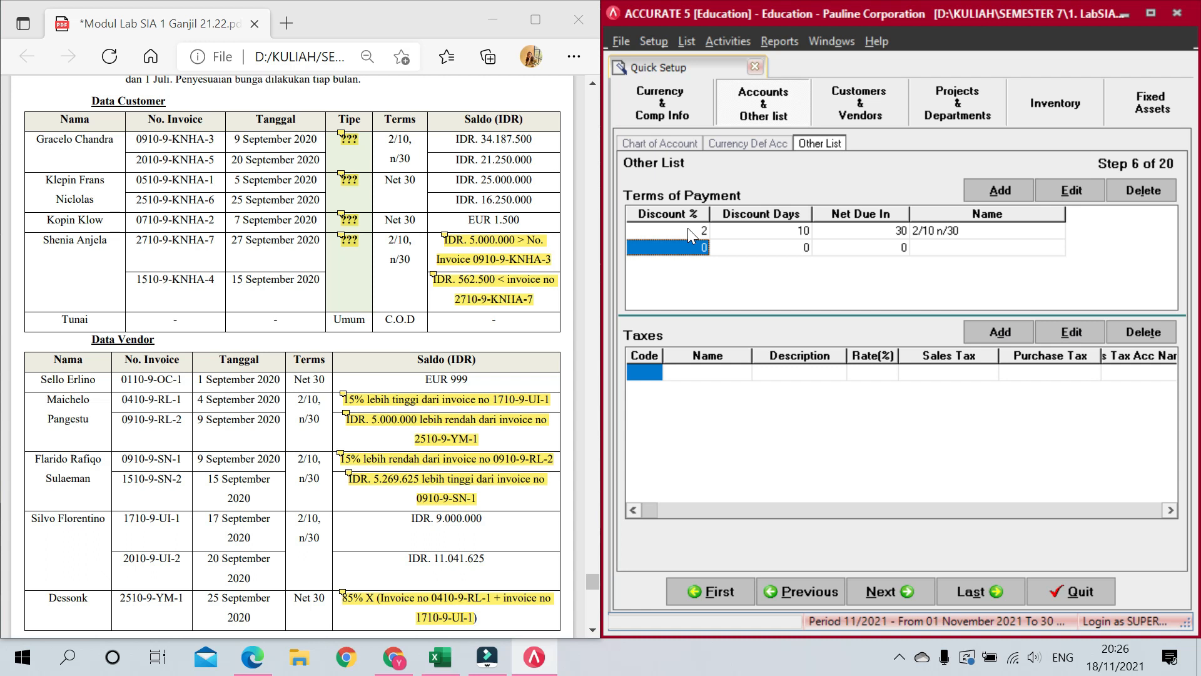
Step: Add a Net 30 term and a C.O.D term with zero days
key(Tab)
key(Tab)
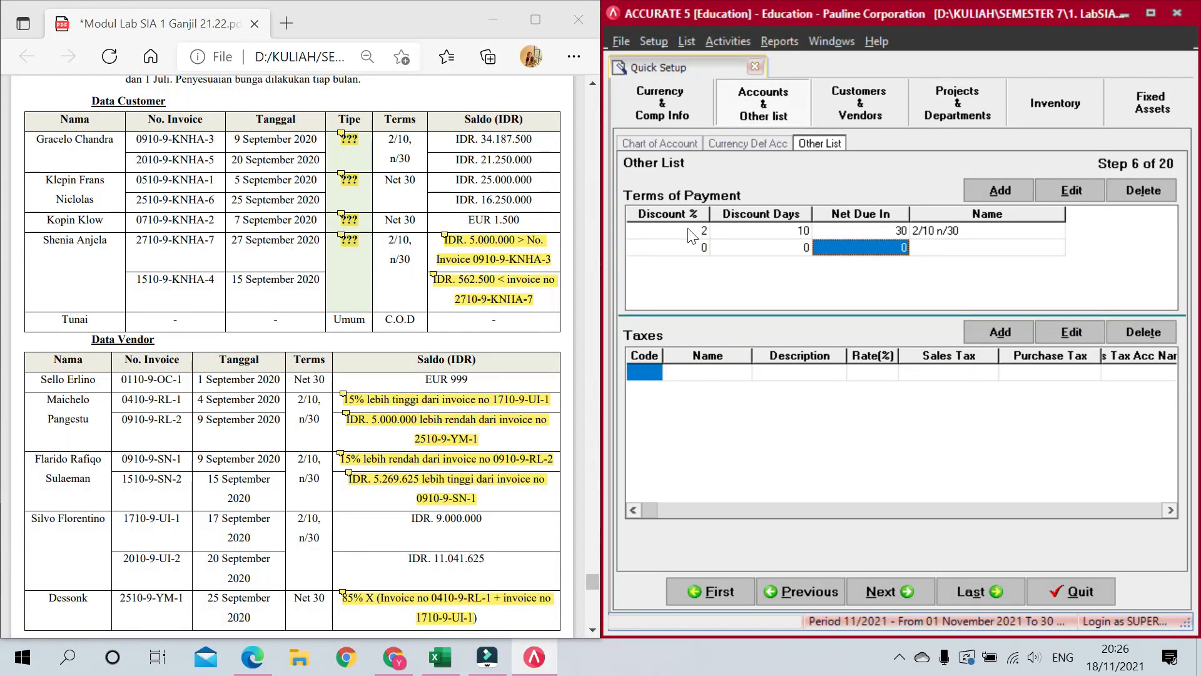
text(30)
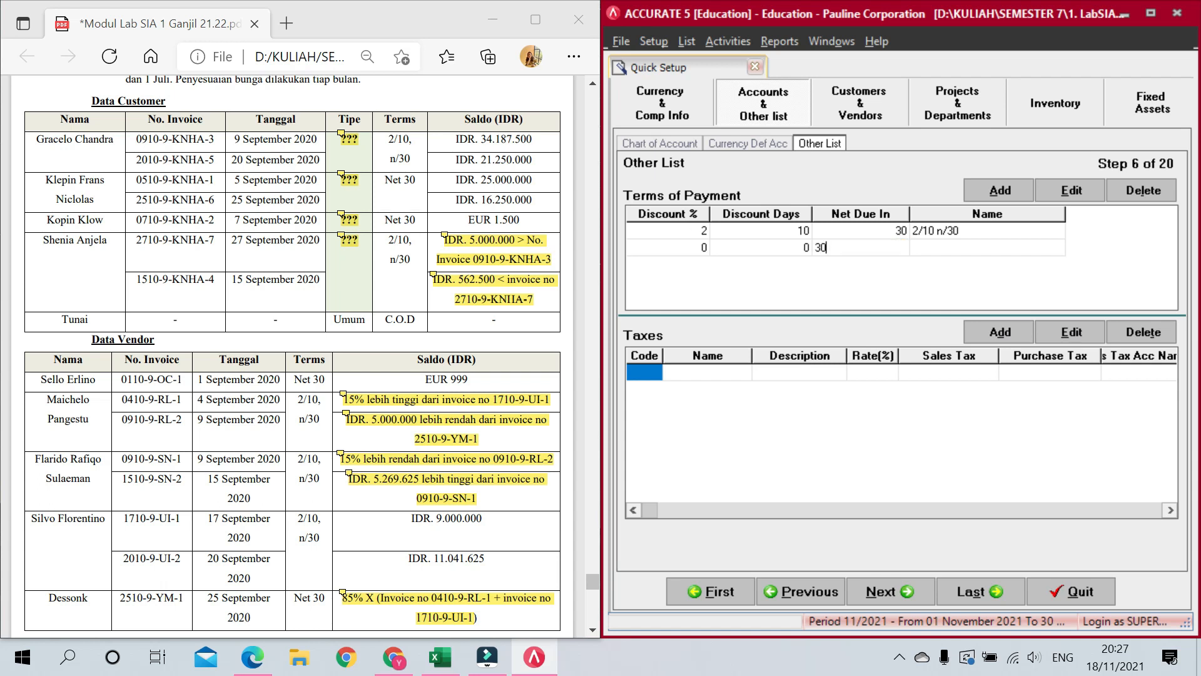
key(Tab)
key(Tab)
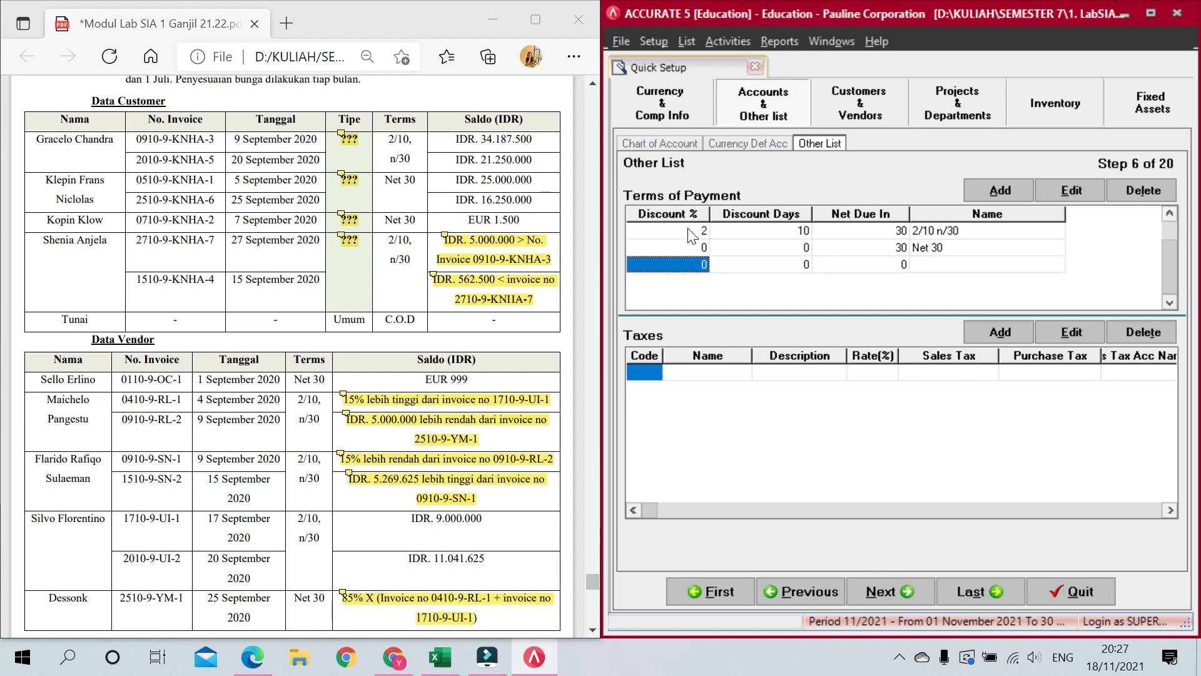
key(Tab)
key(Tab)
key(Tab)
key(Tab)
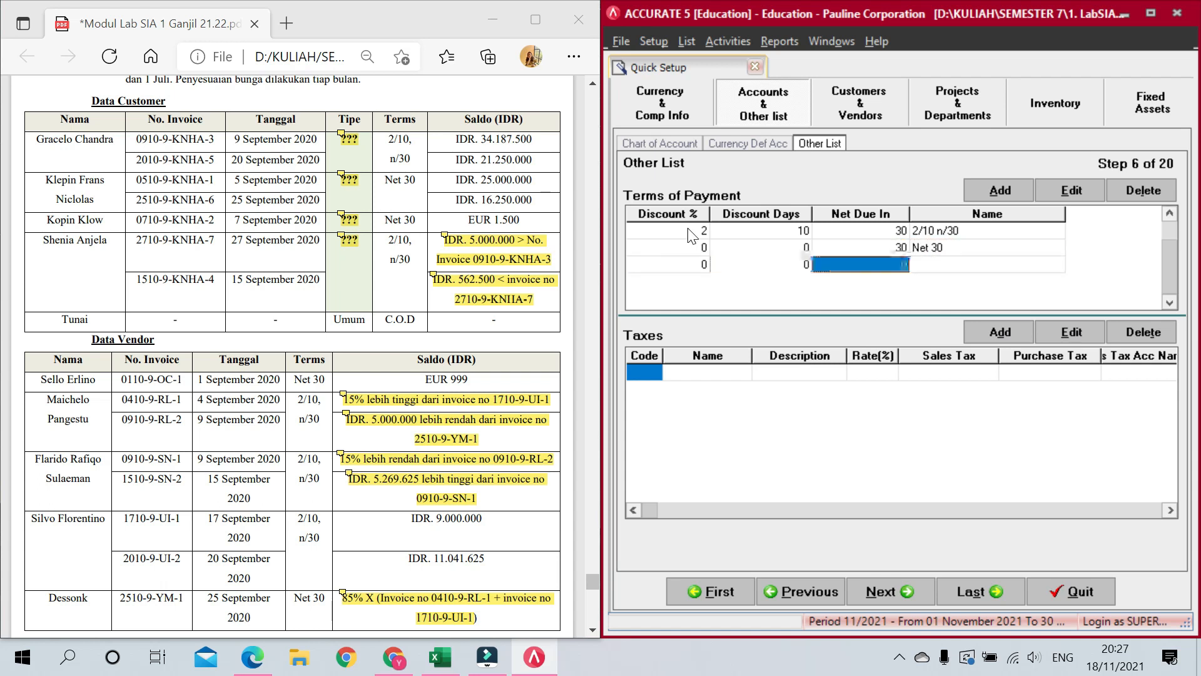
key(Up)
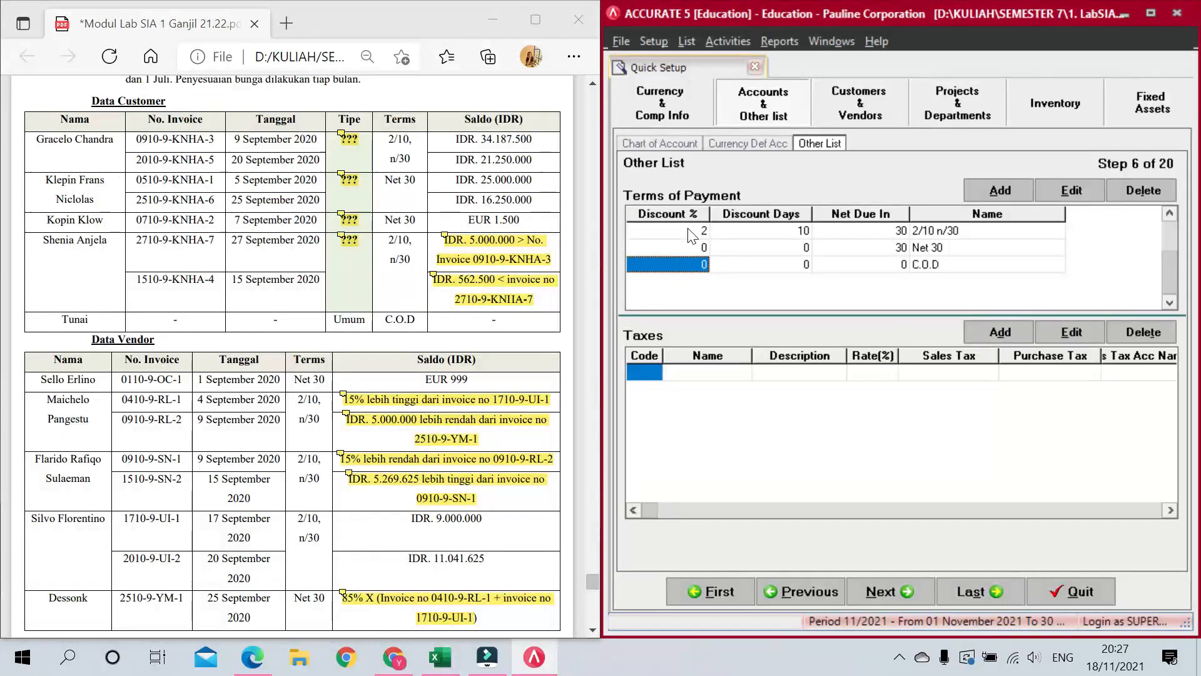
key(Tab)
key(Tab)
key(Tab)
key(Tab)
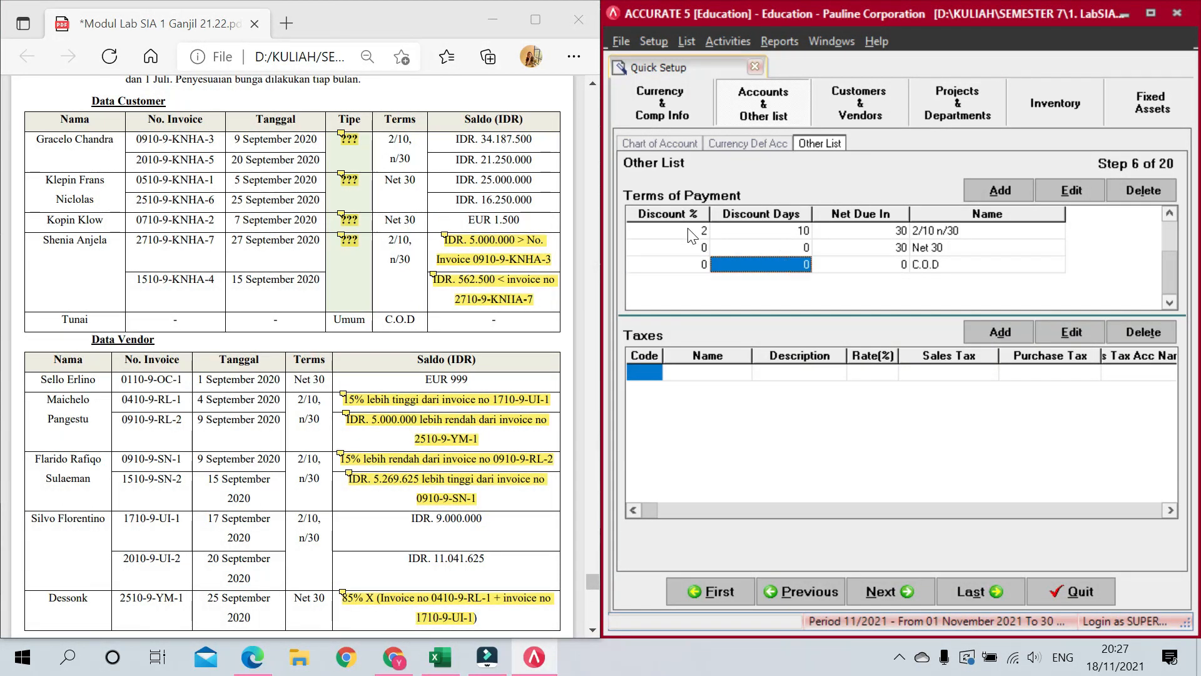
key(Up)
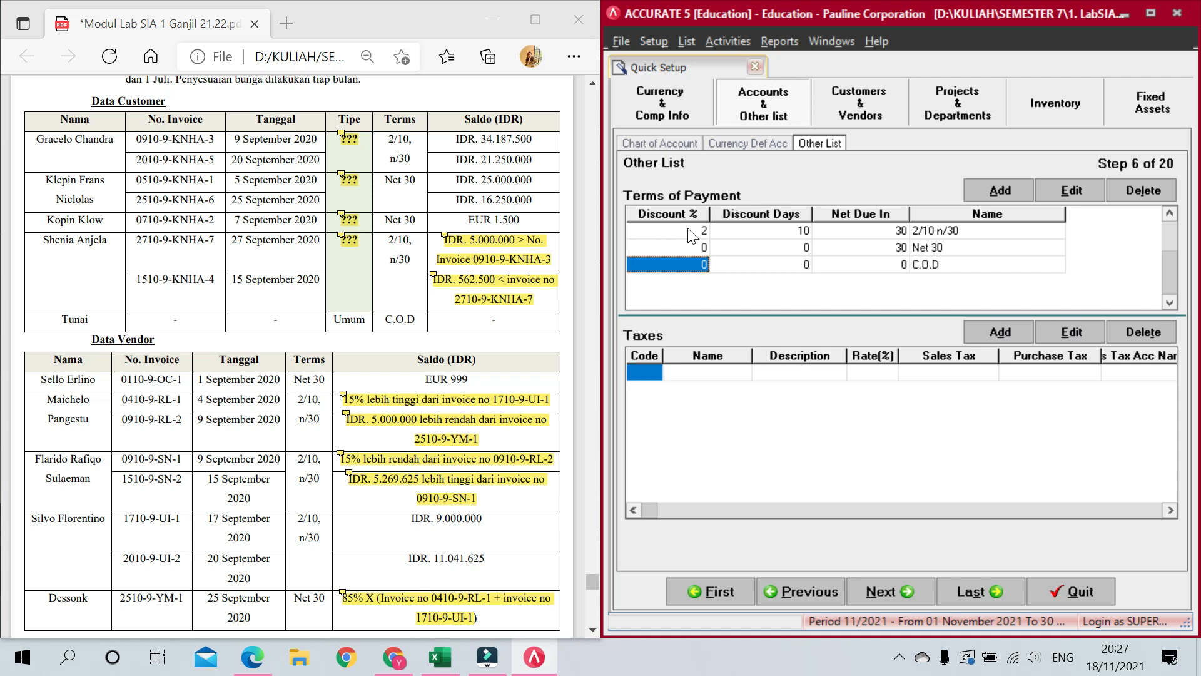
Step: Add tax code T named PPN with a value-added tax description and a 10% rate
click(652, 371)
text(T)
key(Tab)
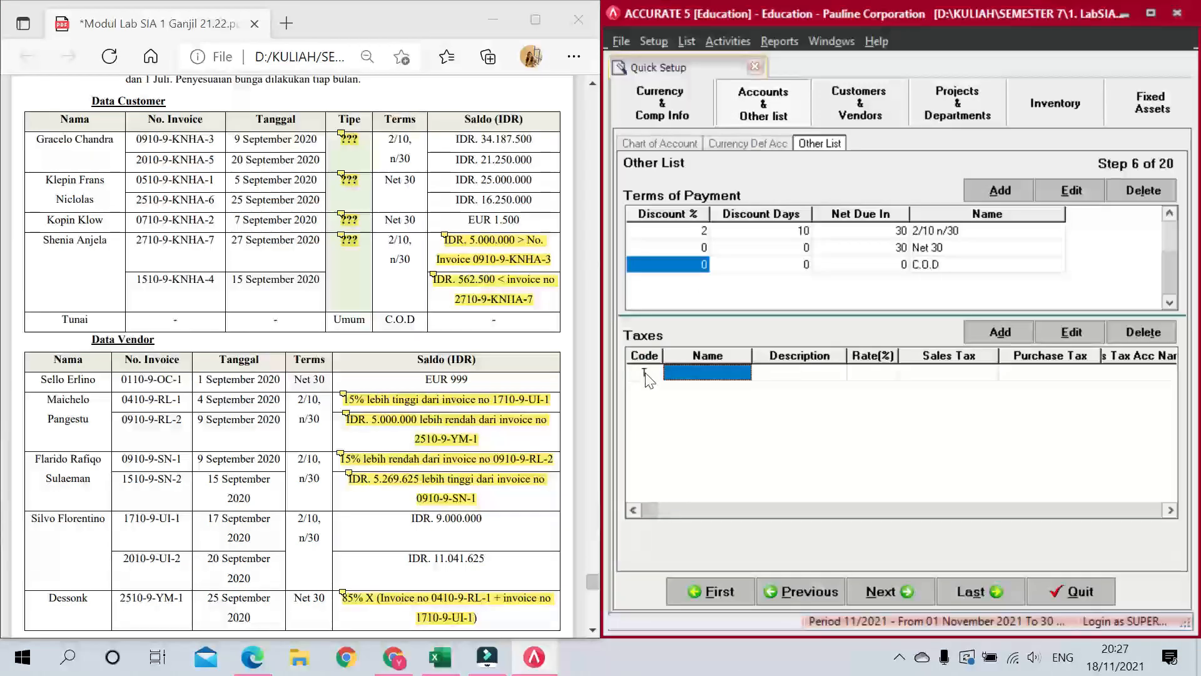
text(PPN)
key(Tab)
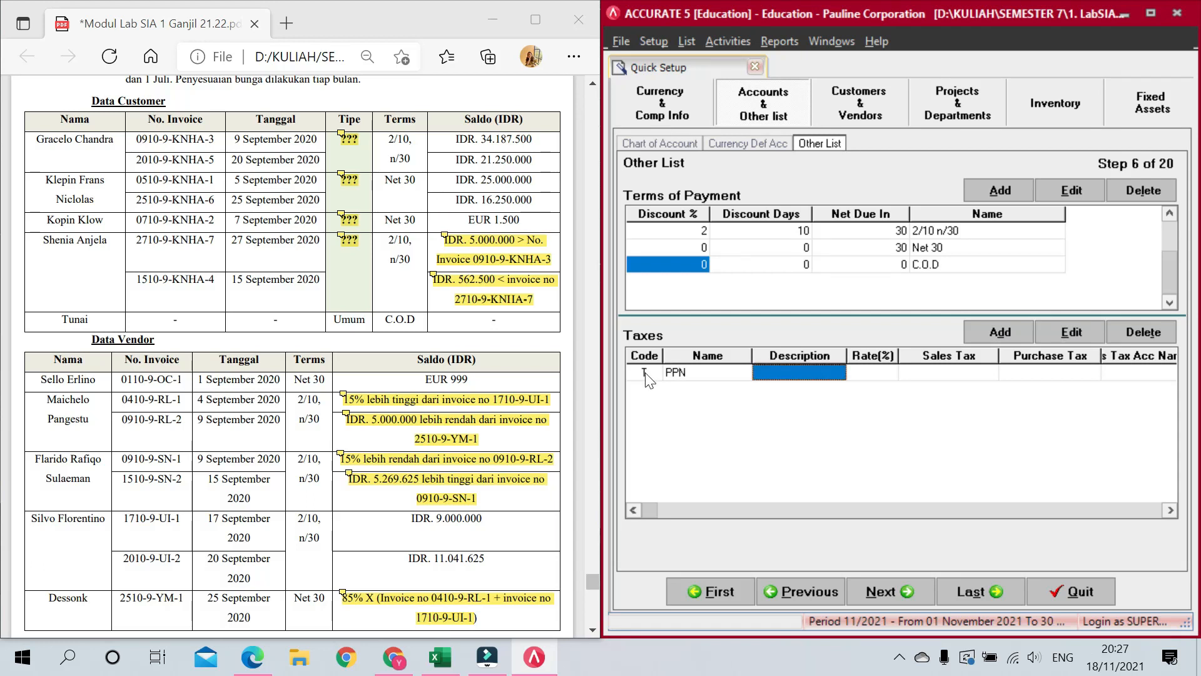
text(Pajak)
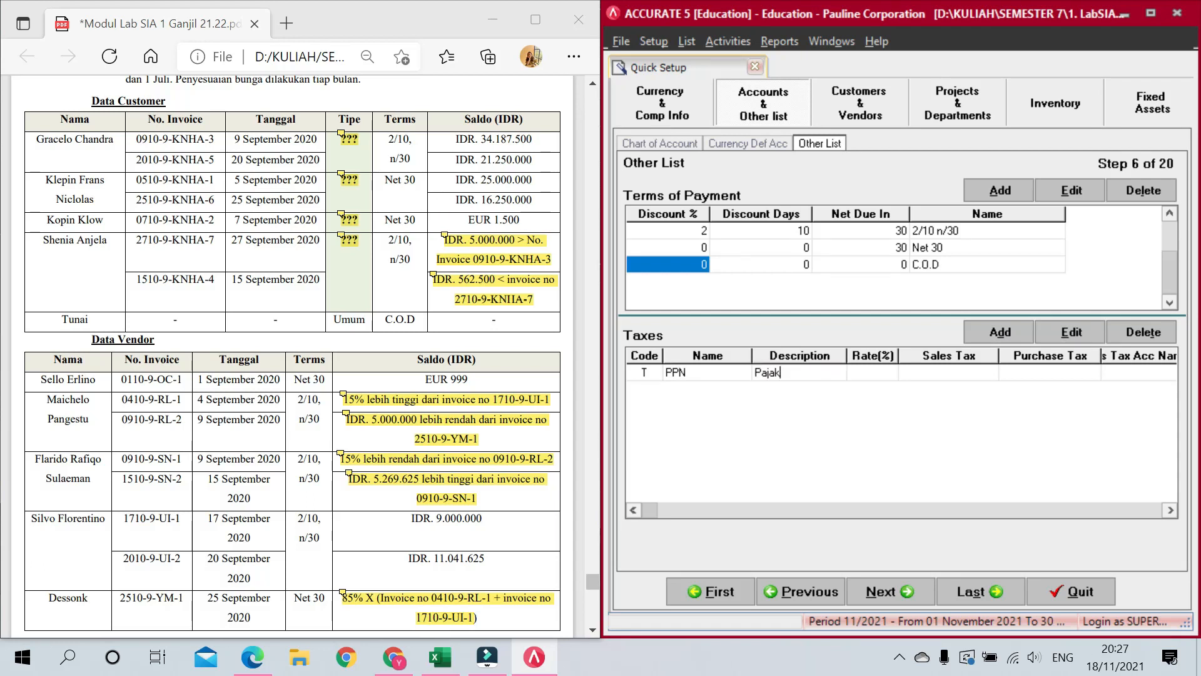
text( Pertama)
key(BackSpace)
key(BackSpace)
text(n Nilai)
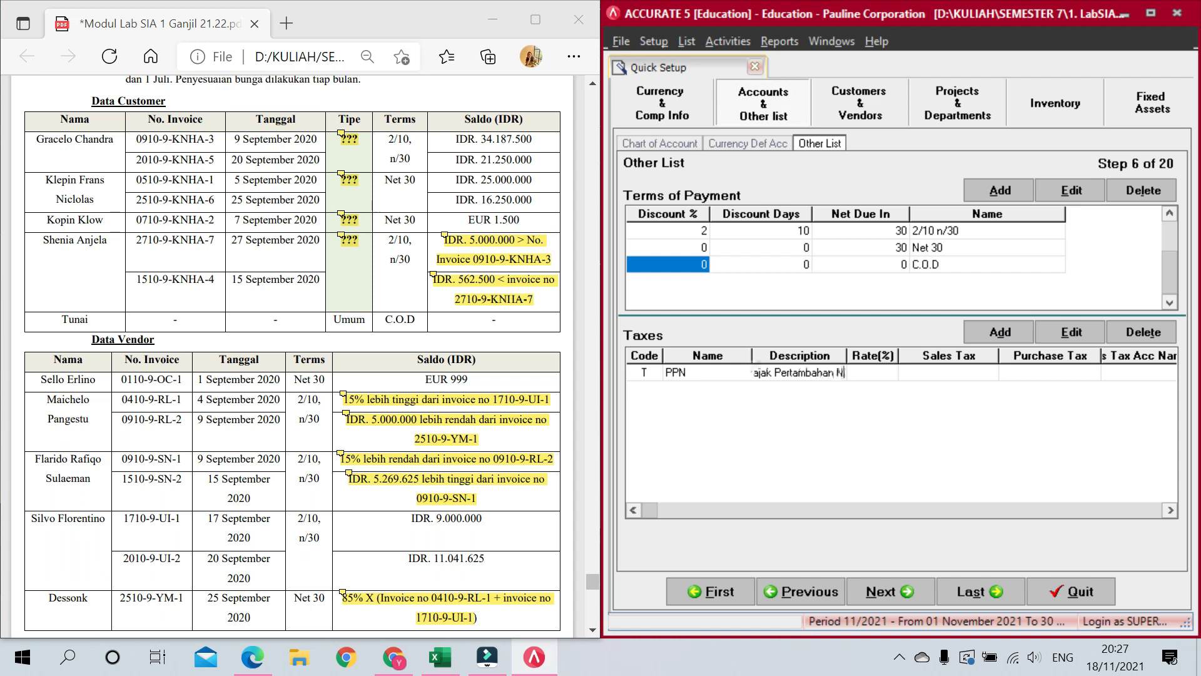
key(Tab)
text(10)
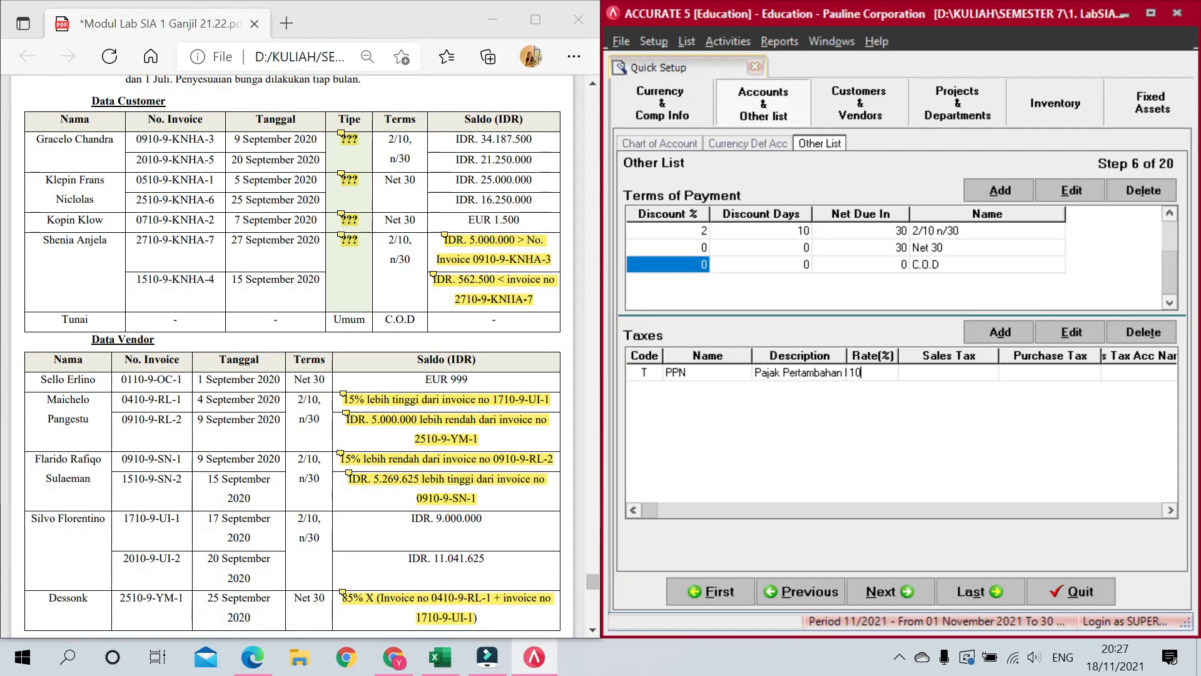
key(Tab)
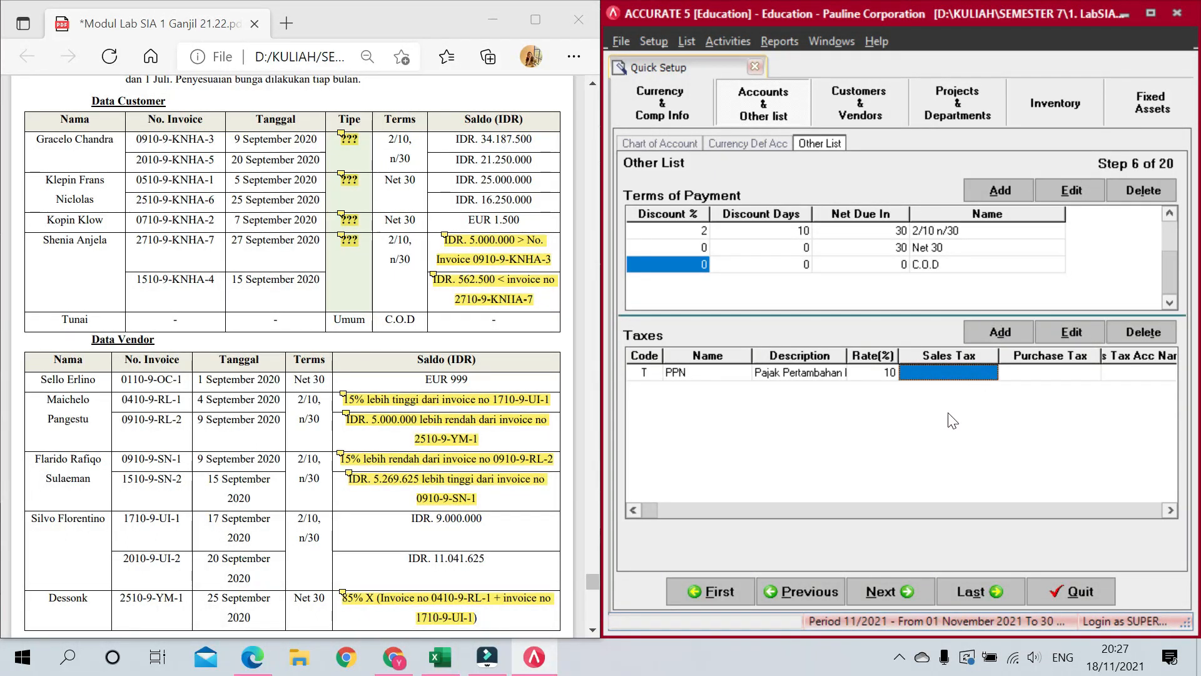
Step: Post PPN sales tax to 2300 PPN Keluaran and purchase tax to 1600 PPN Masukan, save, and continue
click(992, 373)
click(990, 372)
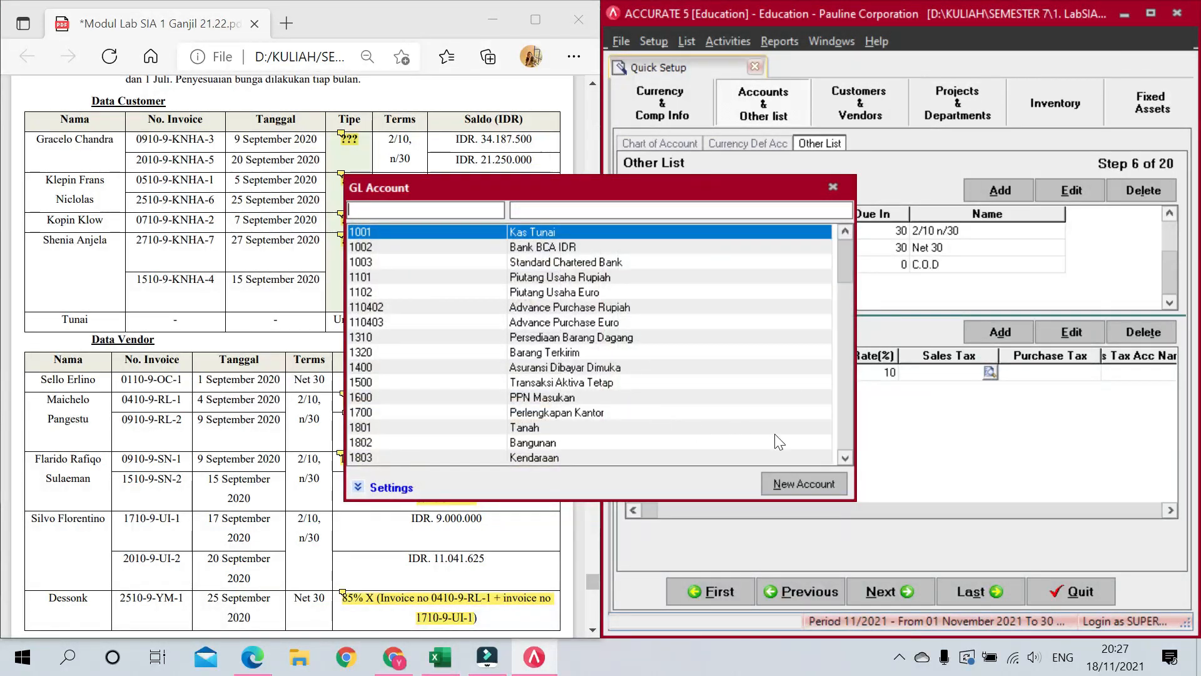
click(846, 430)
click(846, 430)
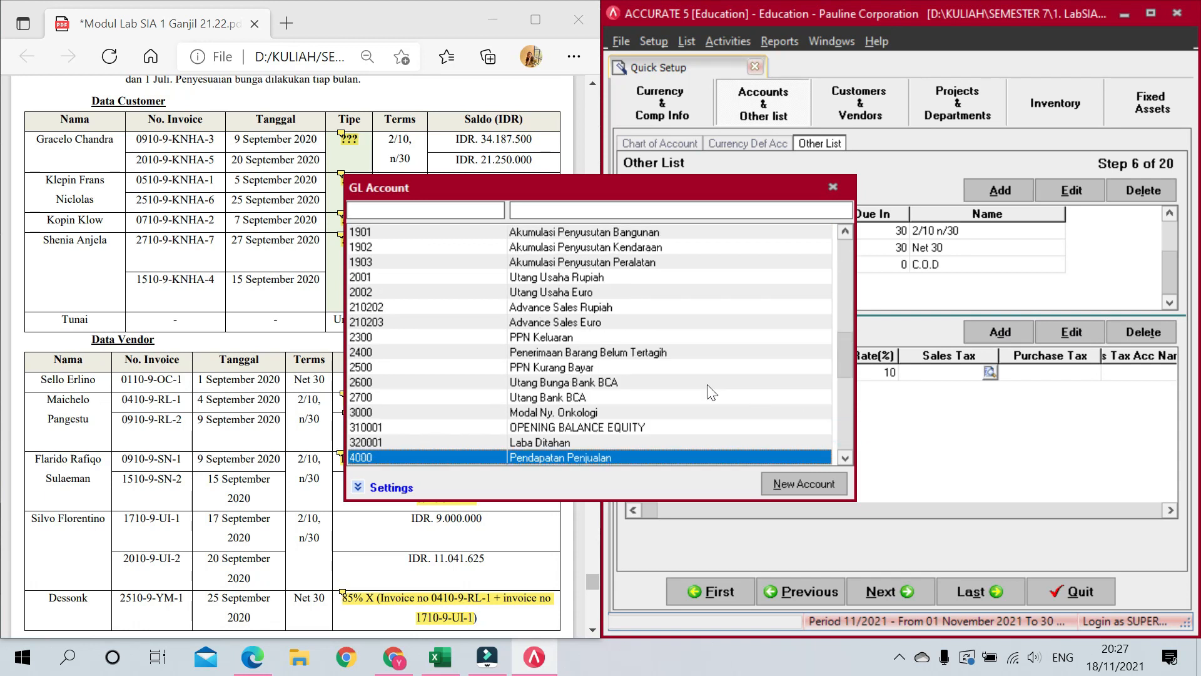
double_click(598, 336)
click(1048, 373)
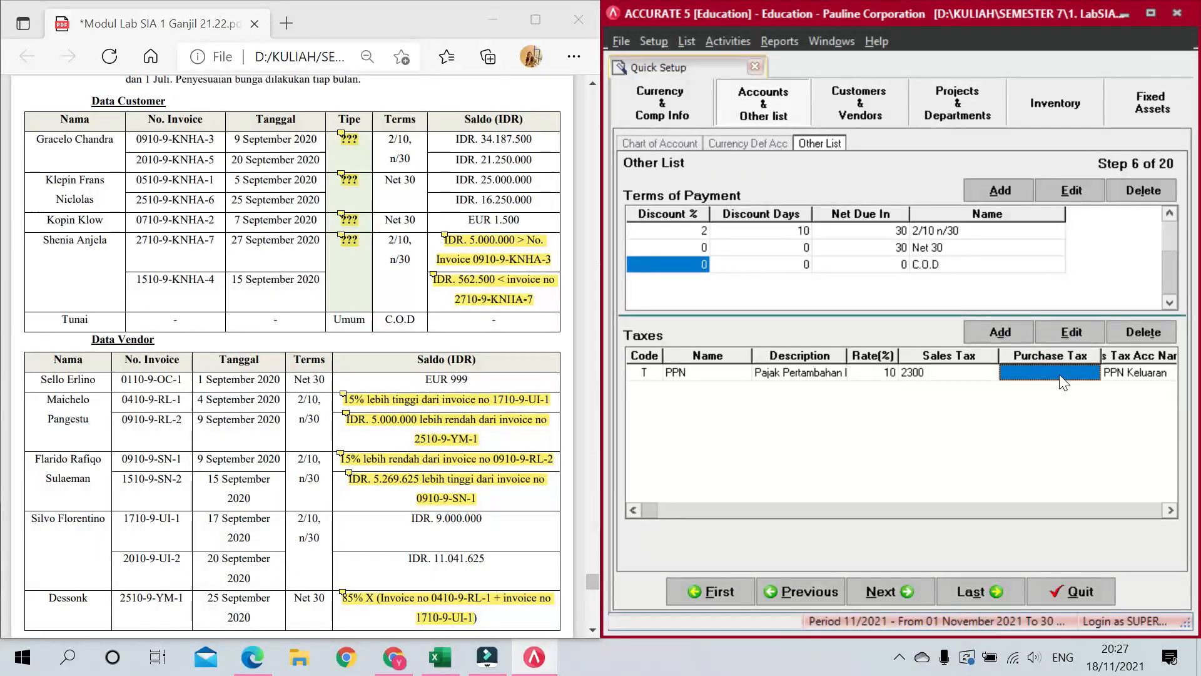
click(1086, 381)
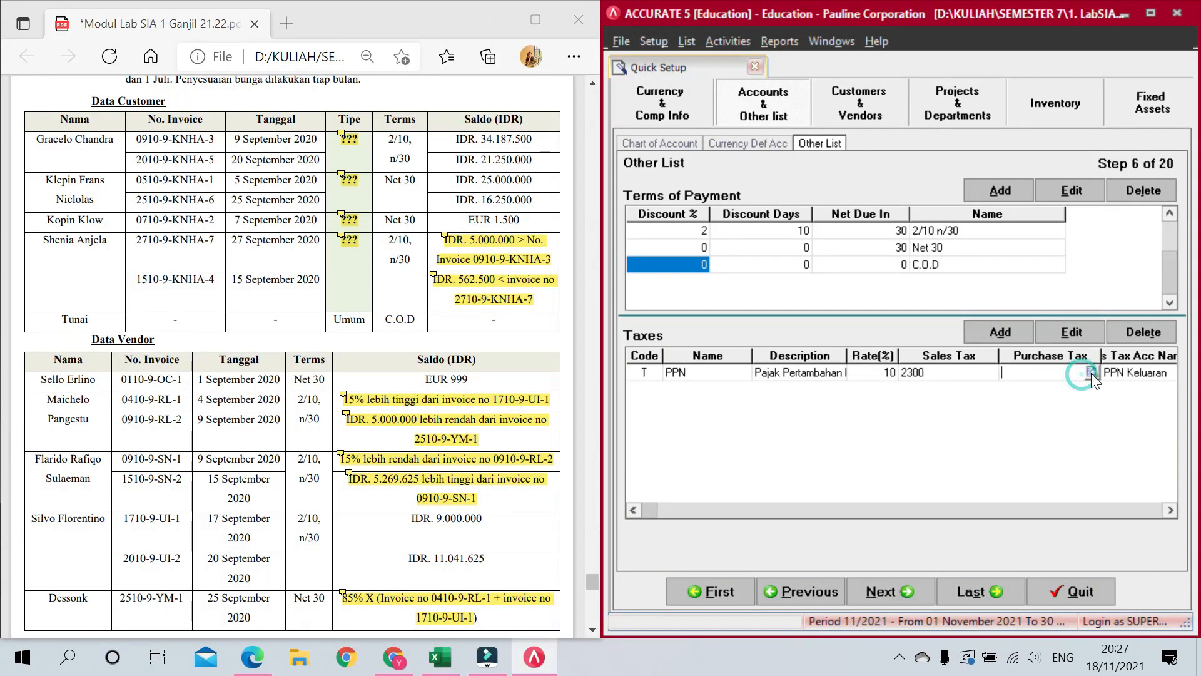
click(1091, 373)
double_click(570, 397)
key(Tab)
key(Tab)
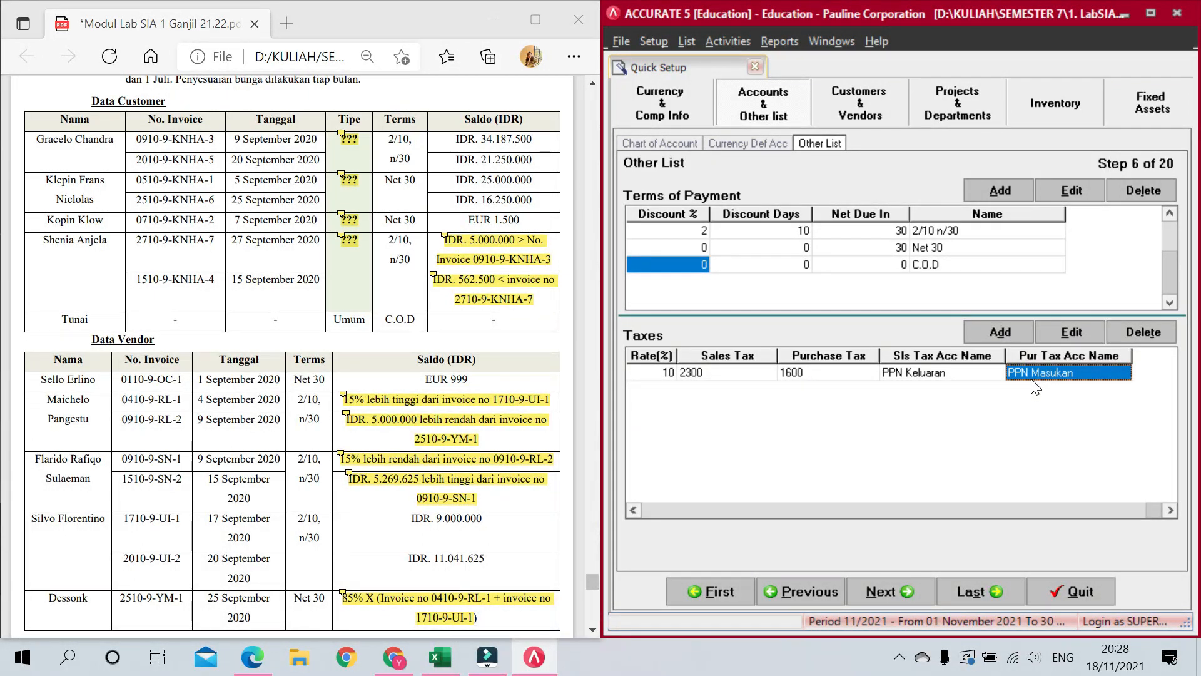
key(Return)
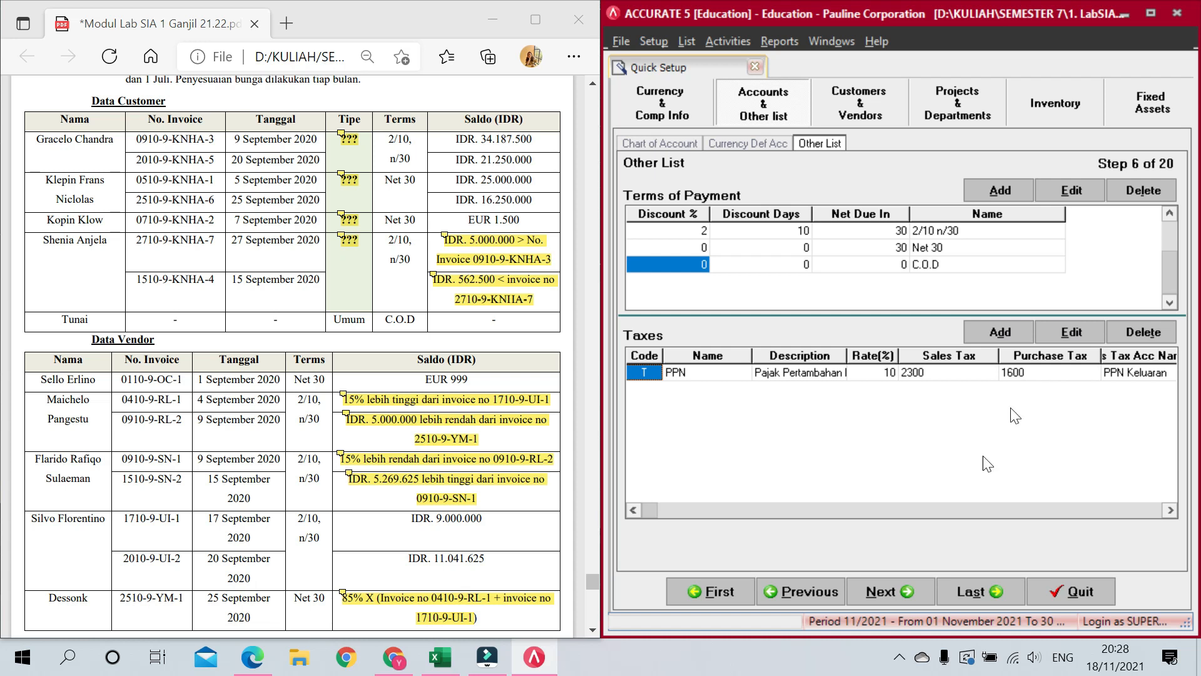
click(872, 594)
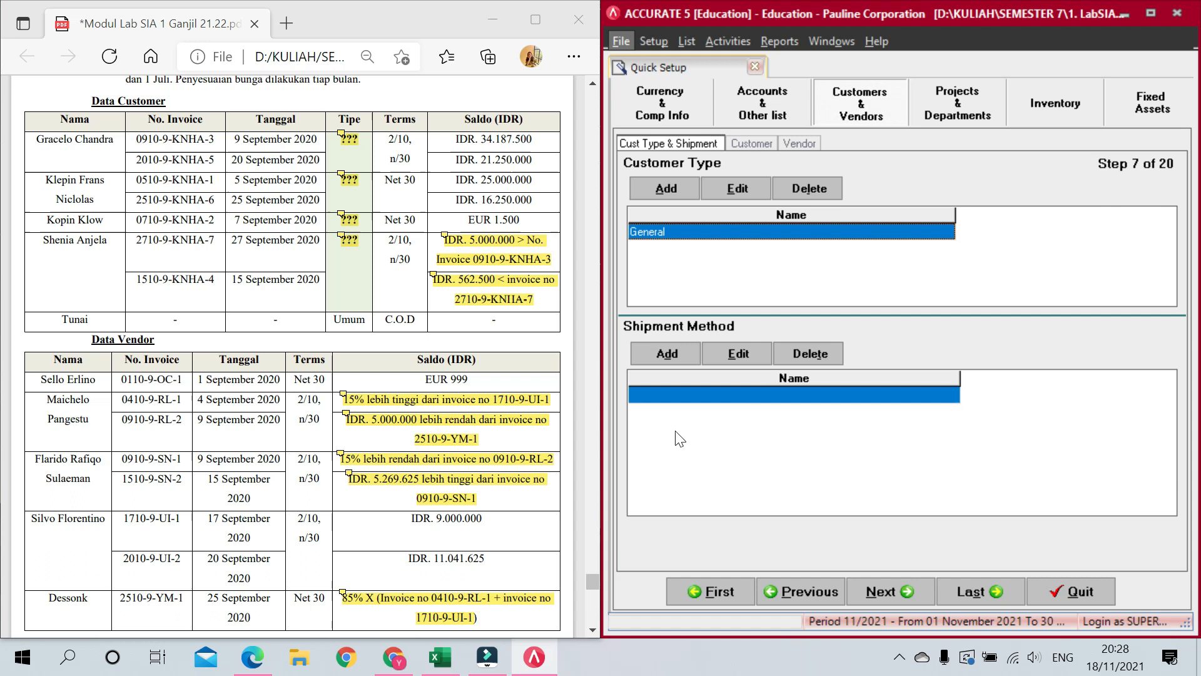
Step: Rename the General customer type to Umum and add a Khusus type
scroll(430, 409, down, 5)
scroll(430, 409, up, 6)
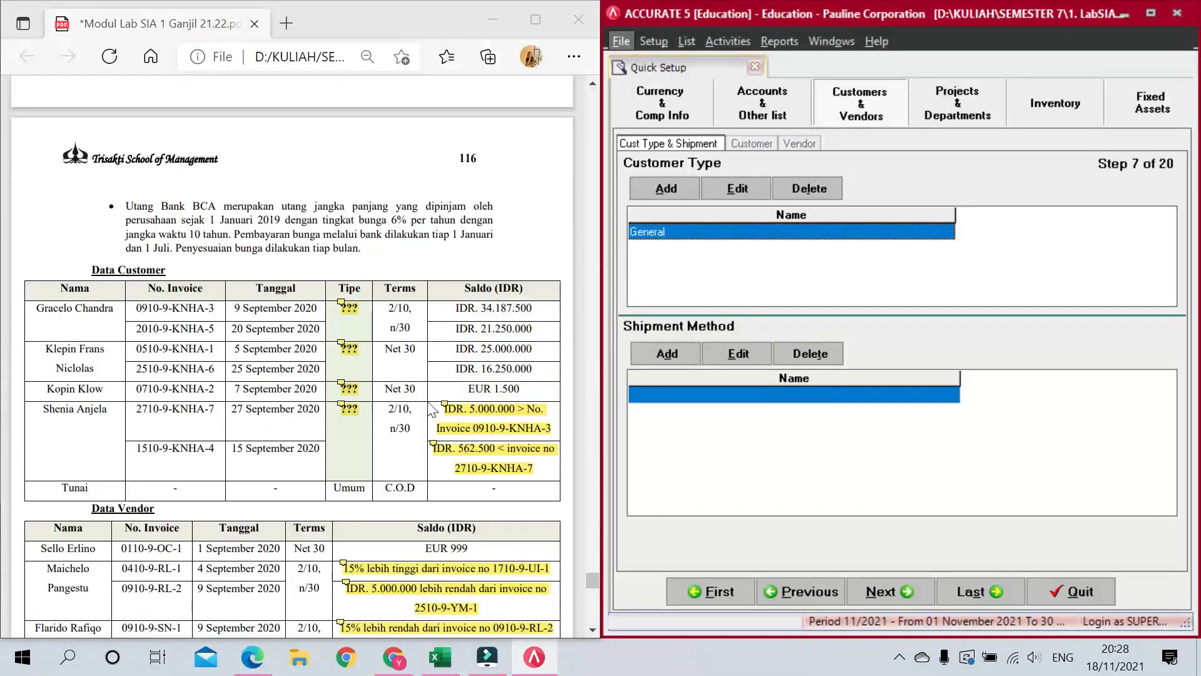
scroll(430, 409, down, 7)
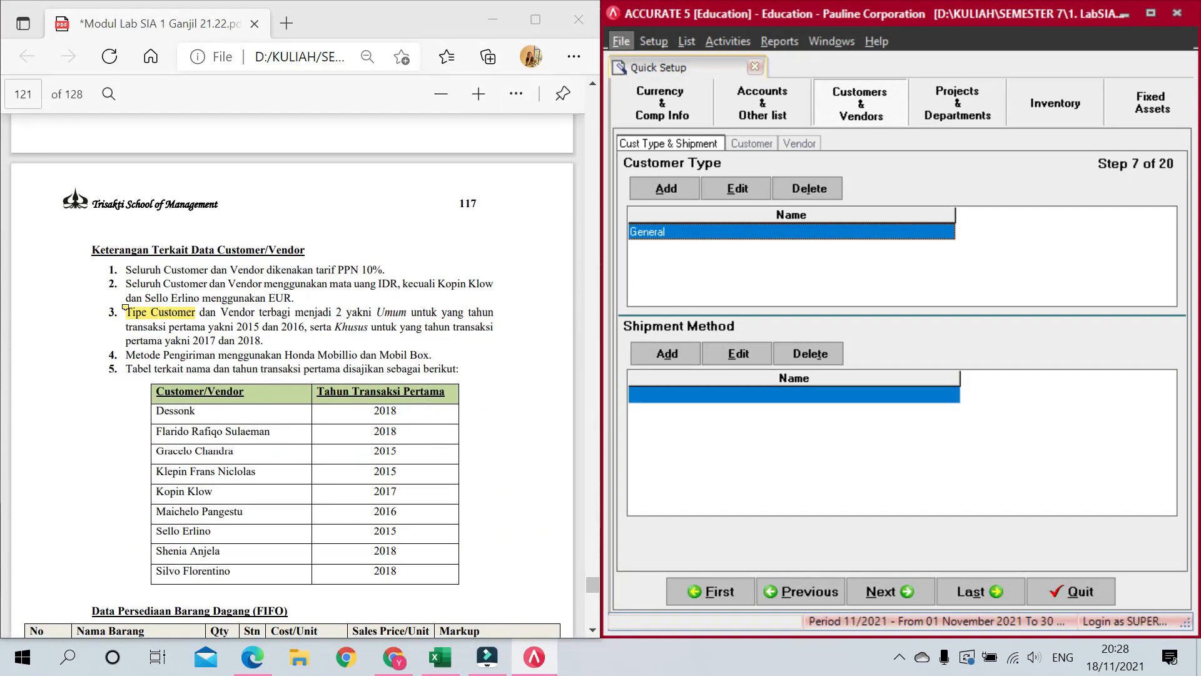
click(710, 230)
key(ctrl+a)
text(Umum)
key(Down)
text(Khusus)
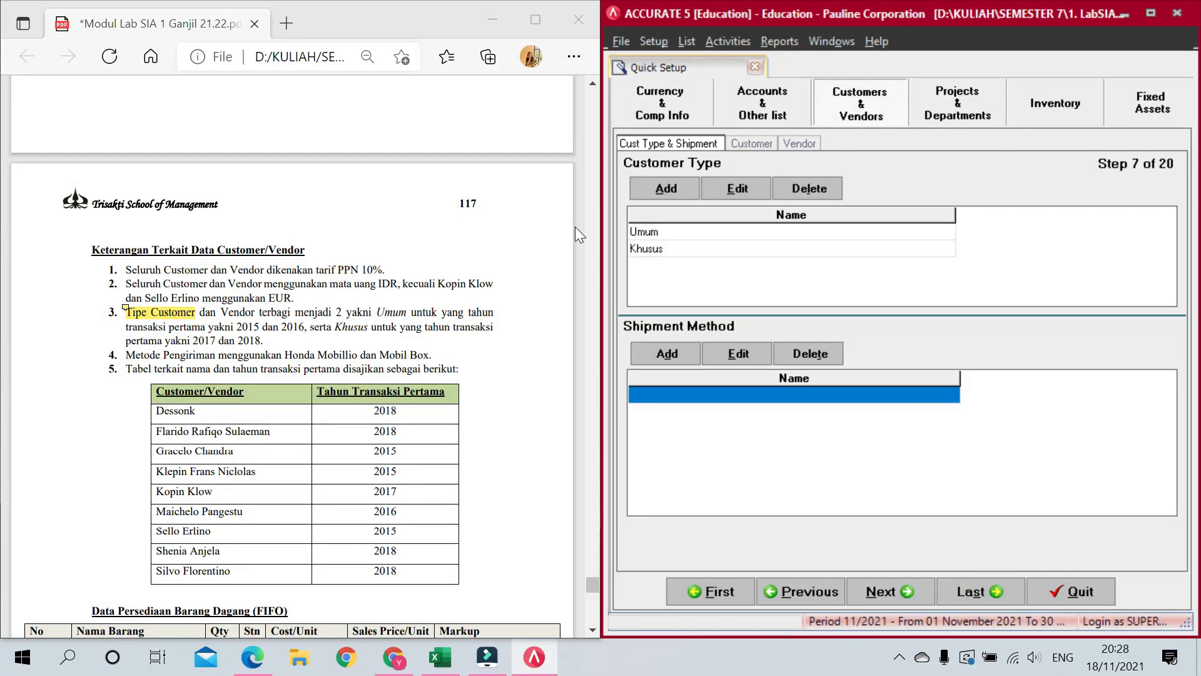
key(Down)
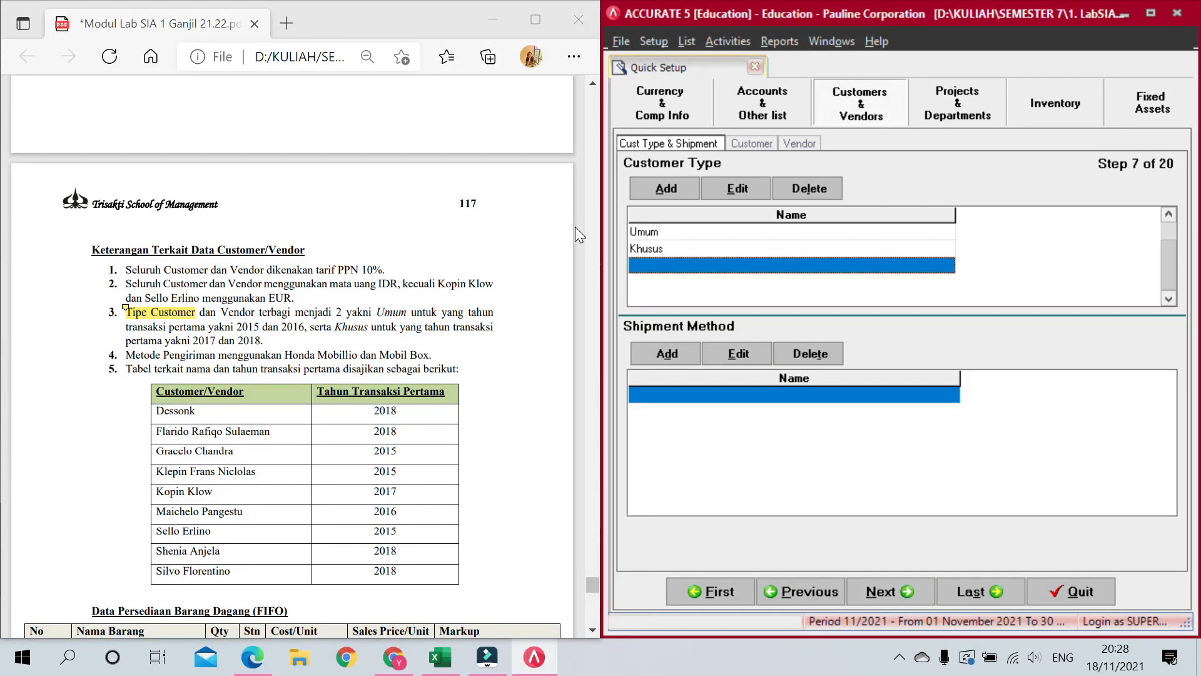
key(Up)
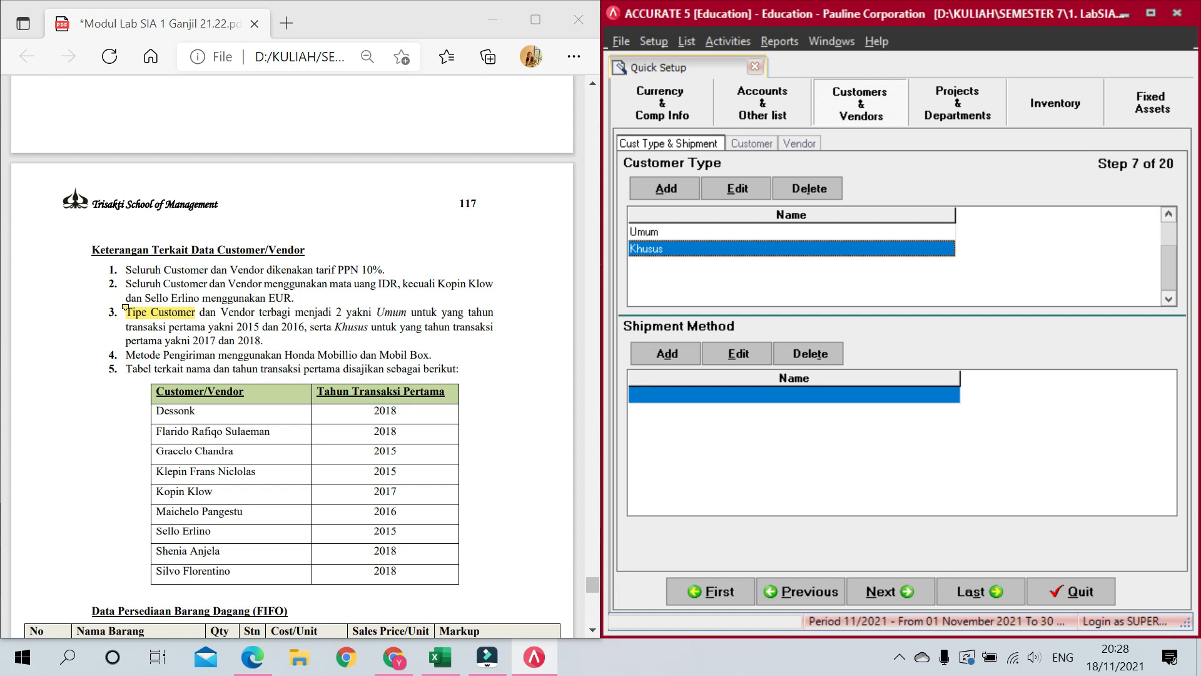
Step: Add Honda Mobilio and Mobil Box as shipment methods
click(695, 393)
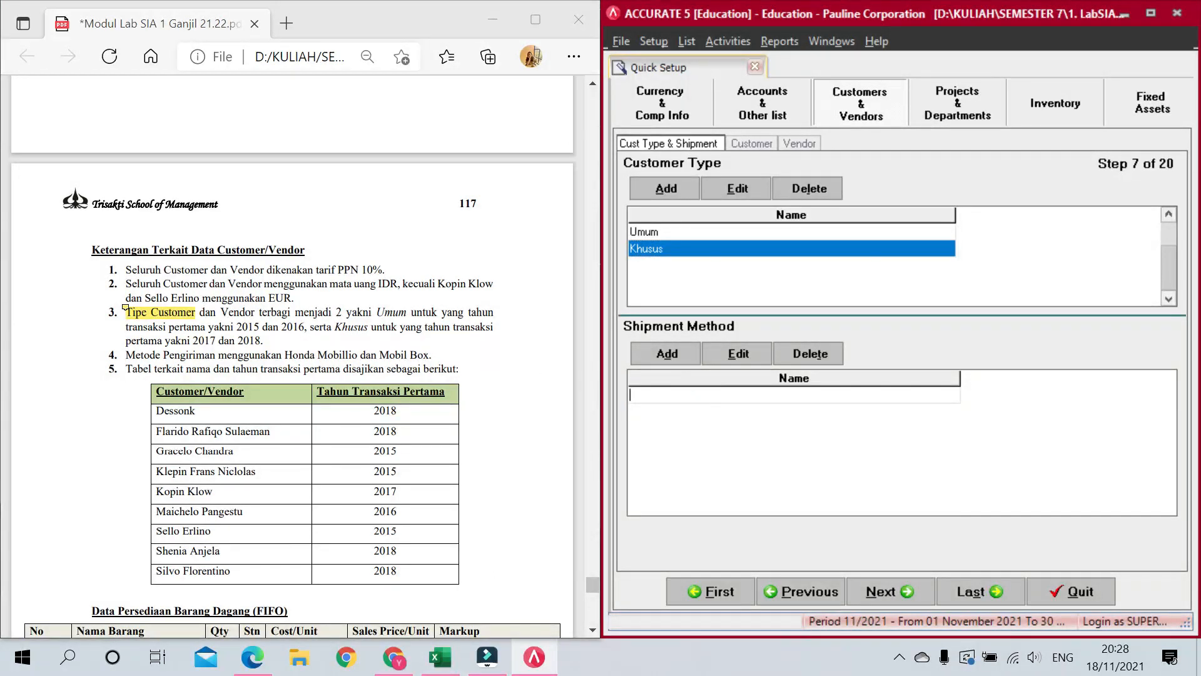
text(Honda Monil)
key(BackSpace)
key(BackSpace)
key(BackSpace)
key(BackSpace)
key(BackSpace)
text(obilio)
key(Down)
text(Mobil Box)
key(Down)
key(Up)
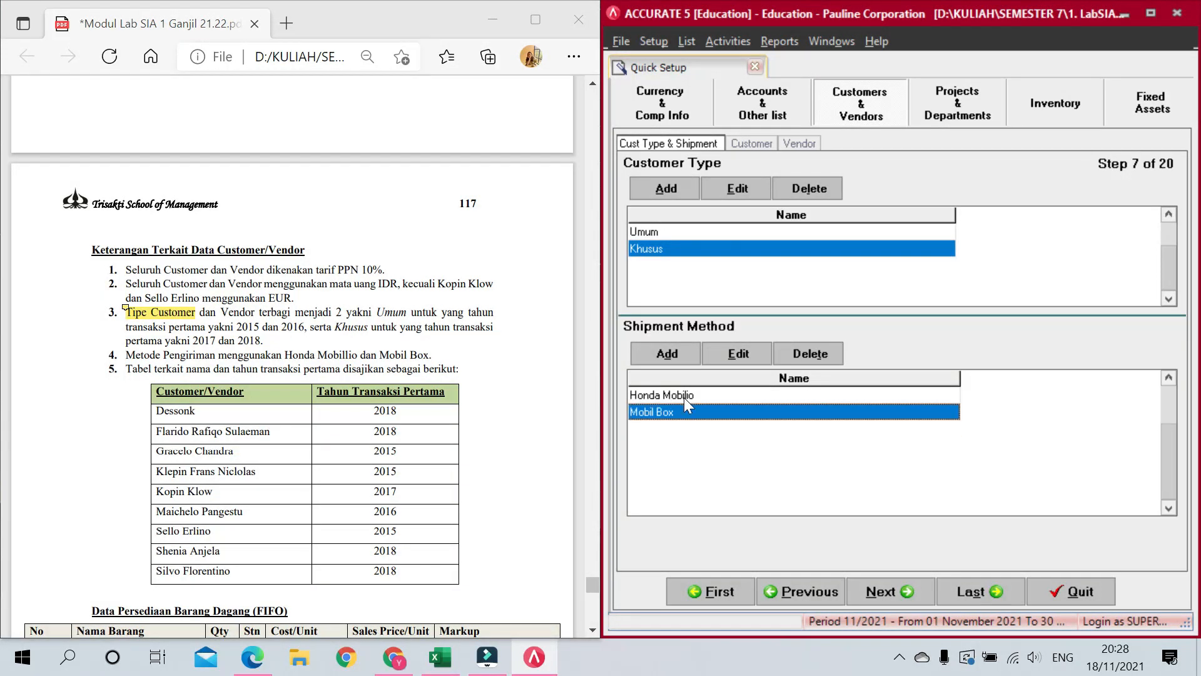
Step: Go to customer entry, place Accurate beside the case PDF, and enter customer number C-001
click(888, 593)
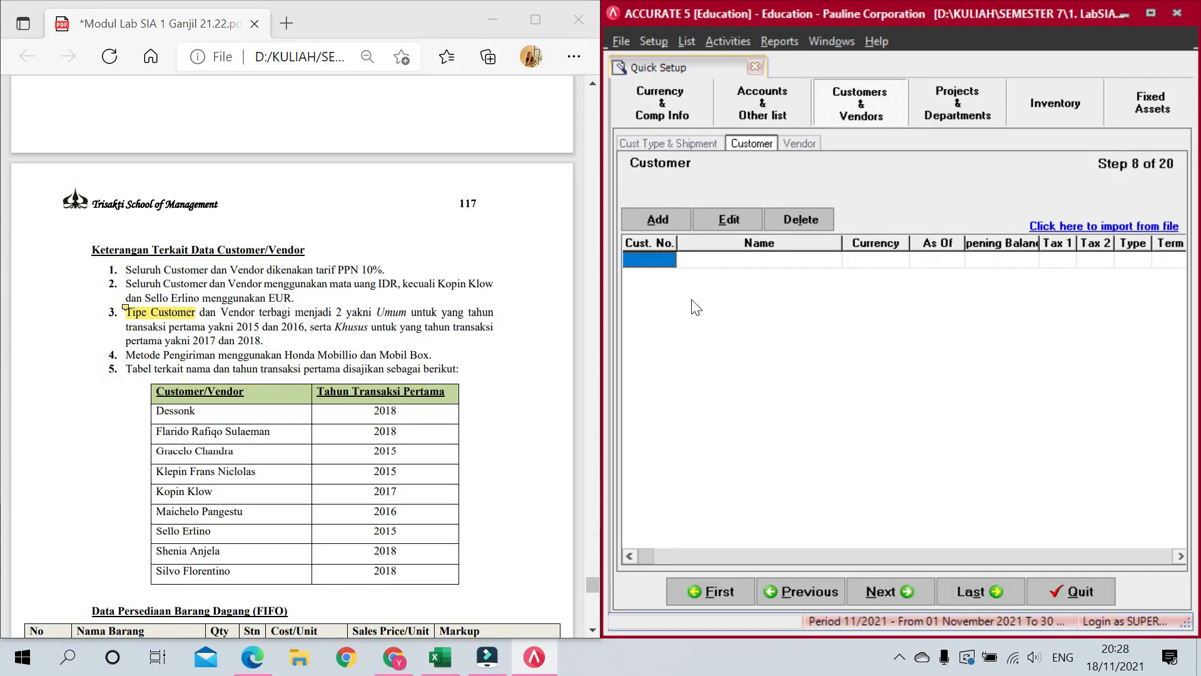
scroll(322, 422, down, 10)
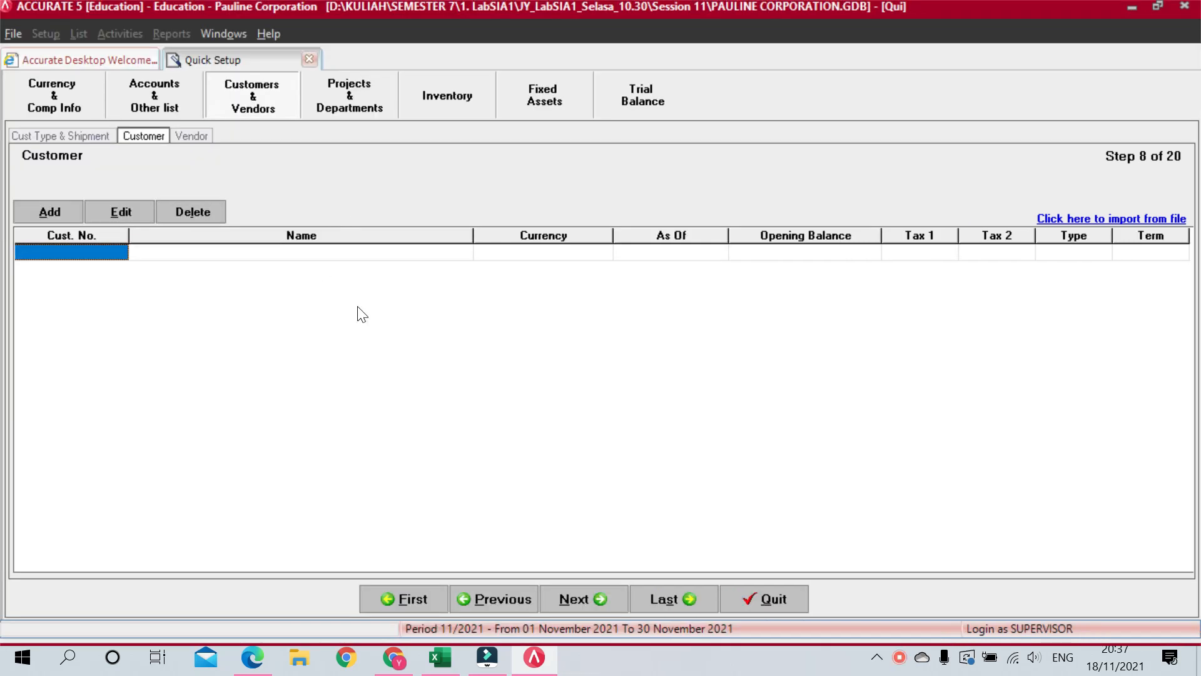
key(super+Right)
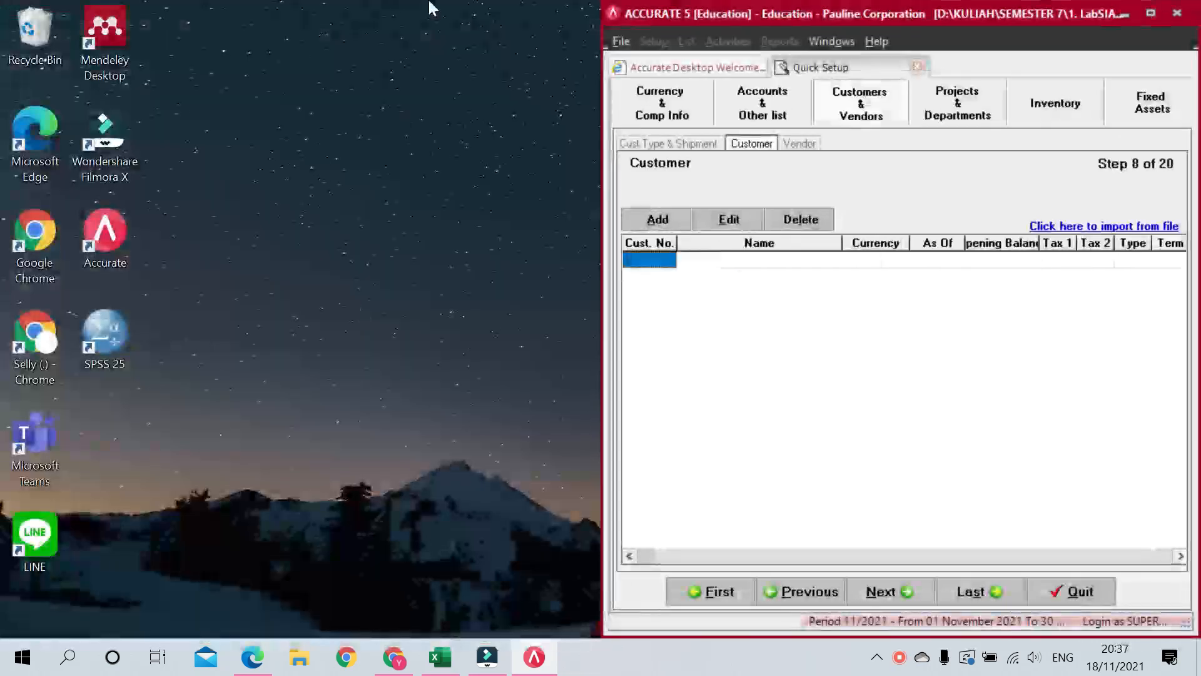
click(253, 663)
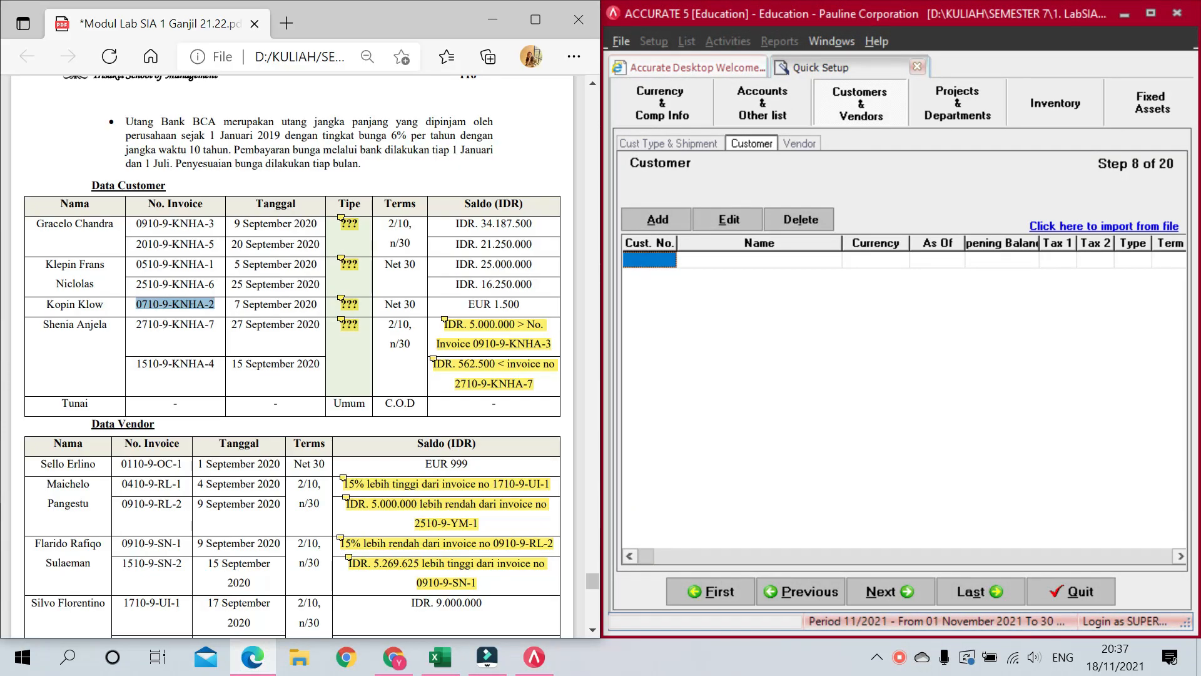
text(C-001)
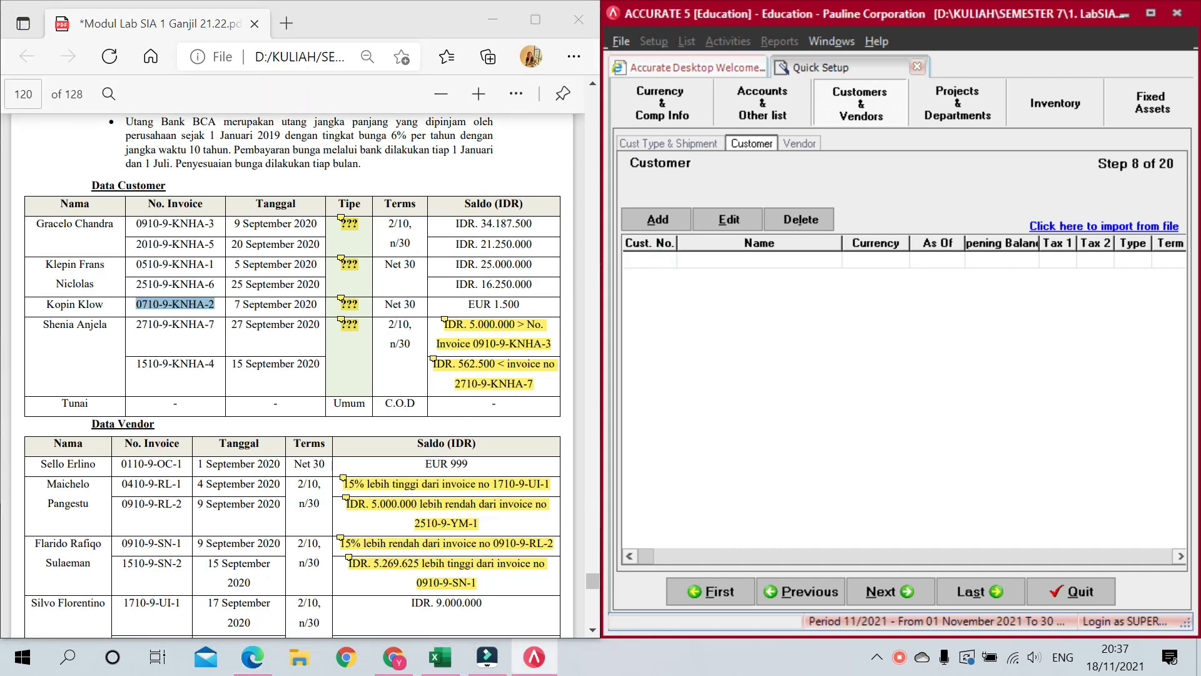
key(Tab)
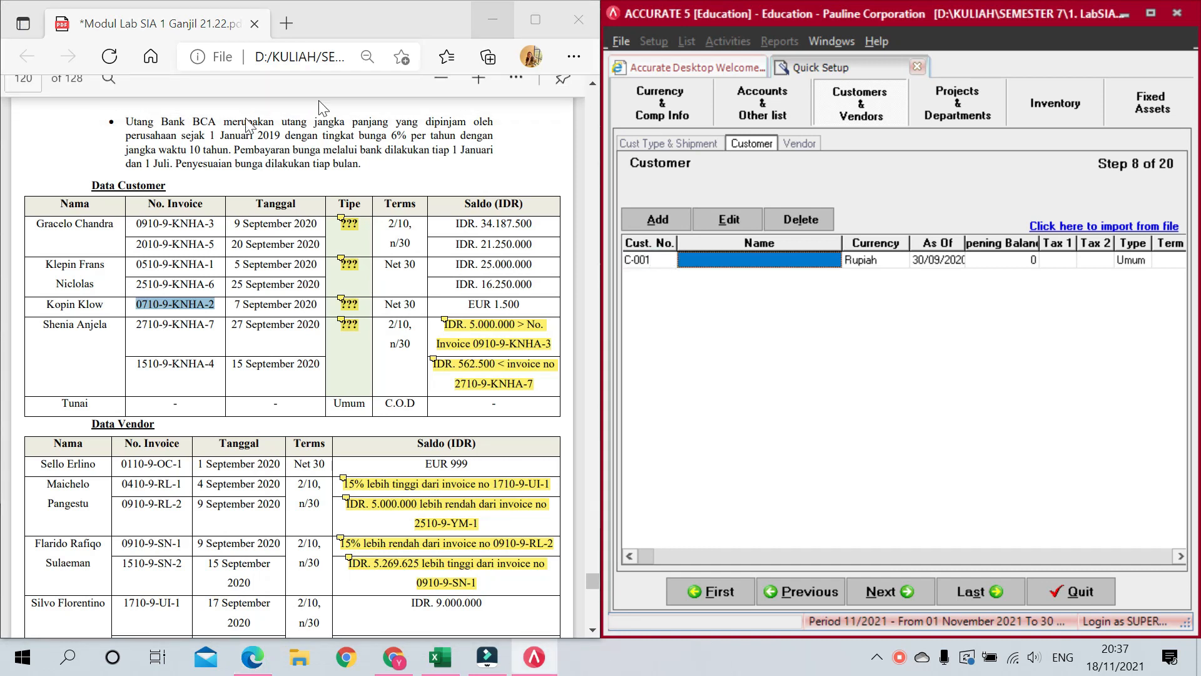
Step: Copy the first customer's name from the PDF into the name field, then edit its opening balance
drag(115, 224, 45, 222)
key(ctrl+c)
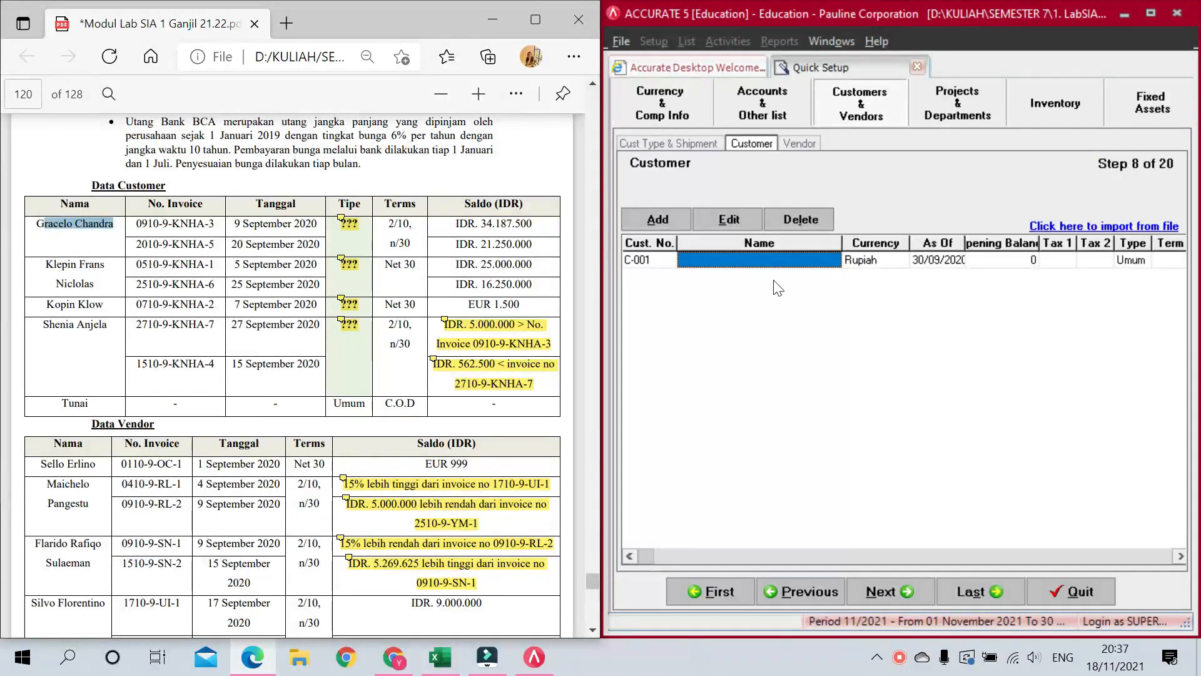
click(760, 259)
text(G)
key(ctrl+v)
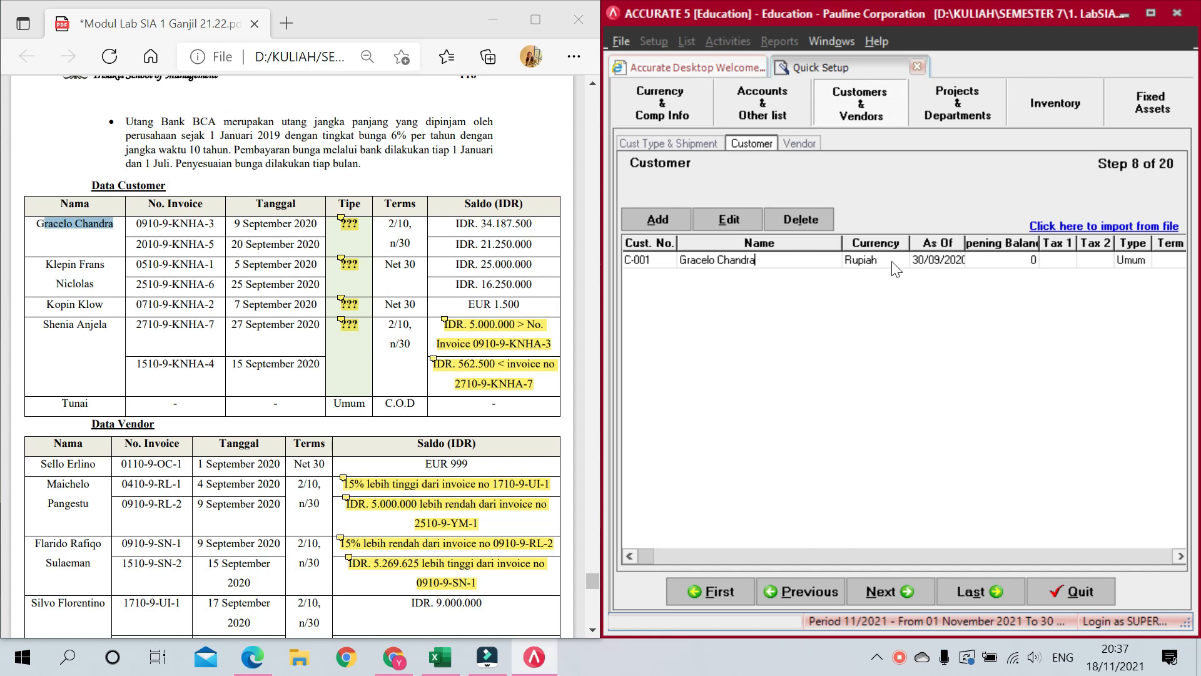
click(1022, 264)
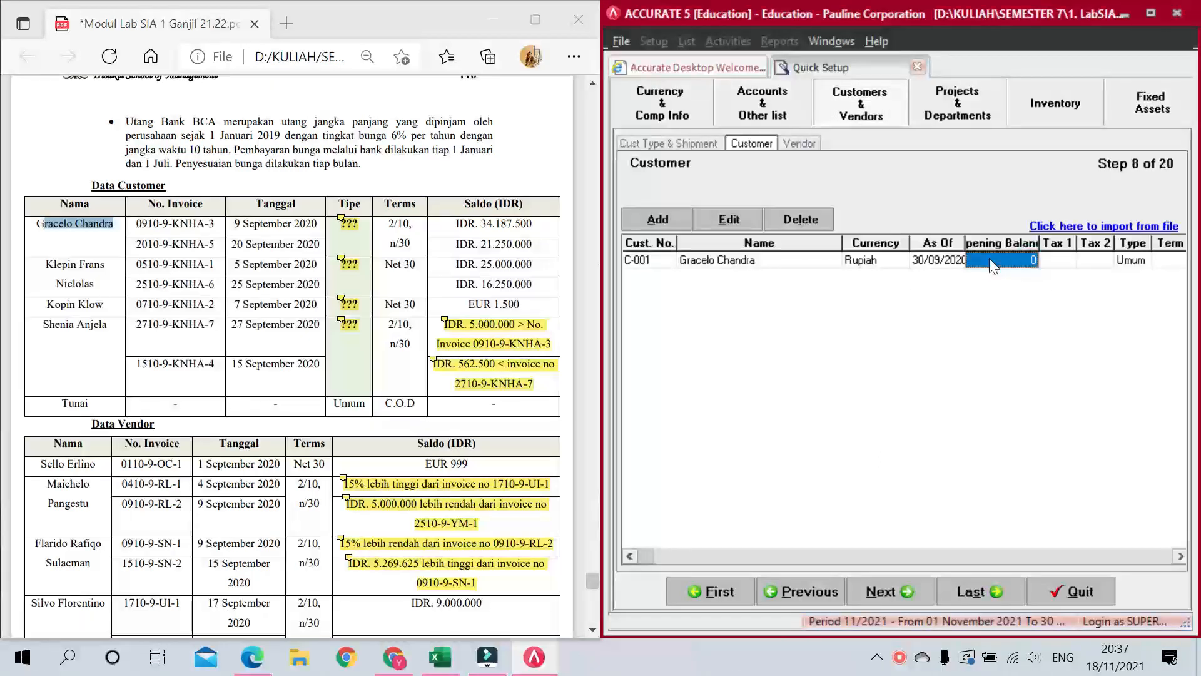
click(1020, 260)
Step: Enter the first opening invoice from the PDF, dated 09/09/20, for 34.187.500 on 2/10 n/30 terms
click(1030, 258)
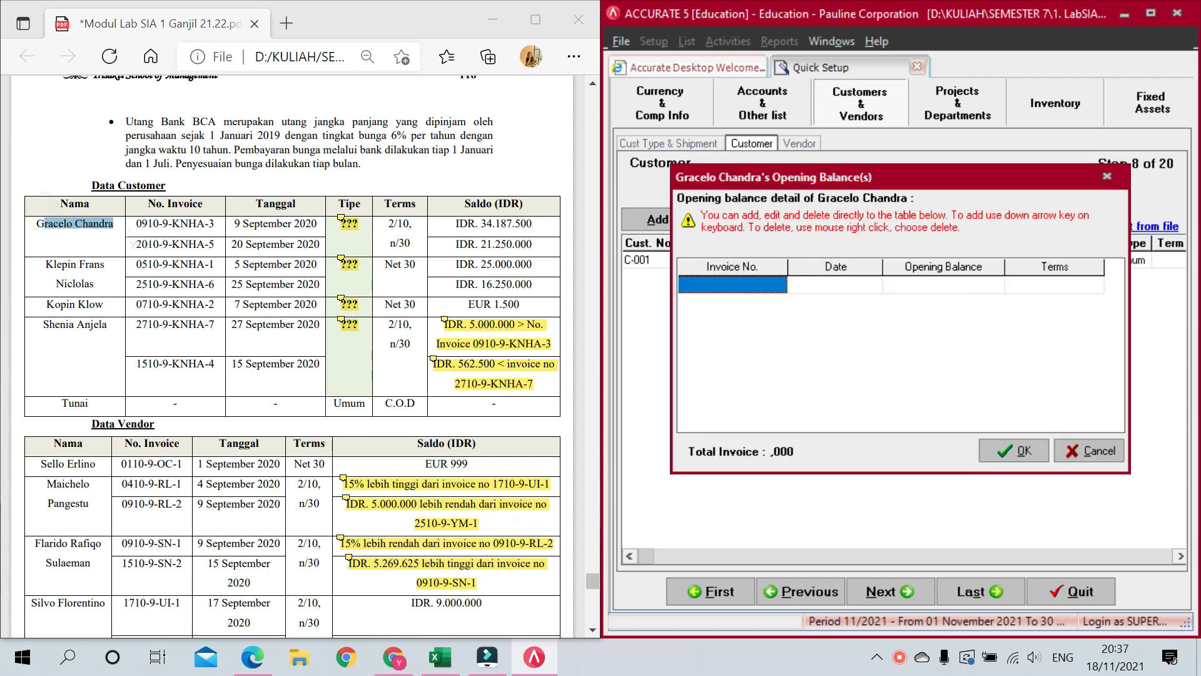
drag(136, 224, 224, 233)
key(ctrl+c)
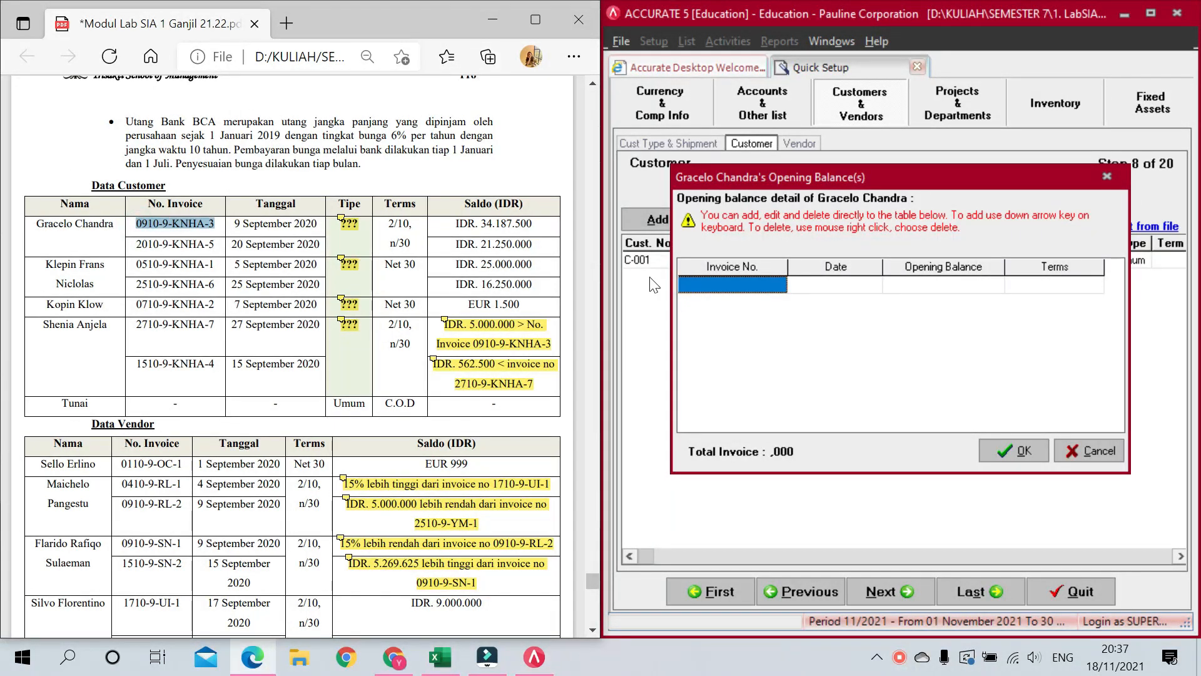
click(734, 283)
key(ctrl+v)
click(843, 285)
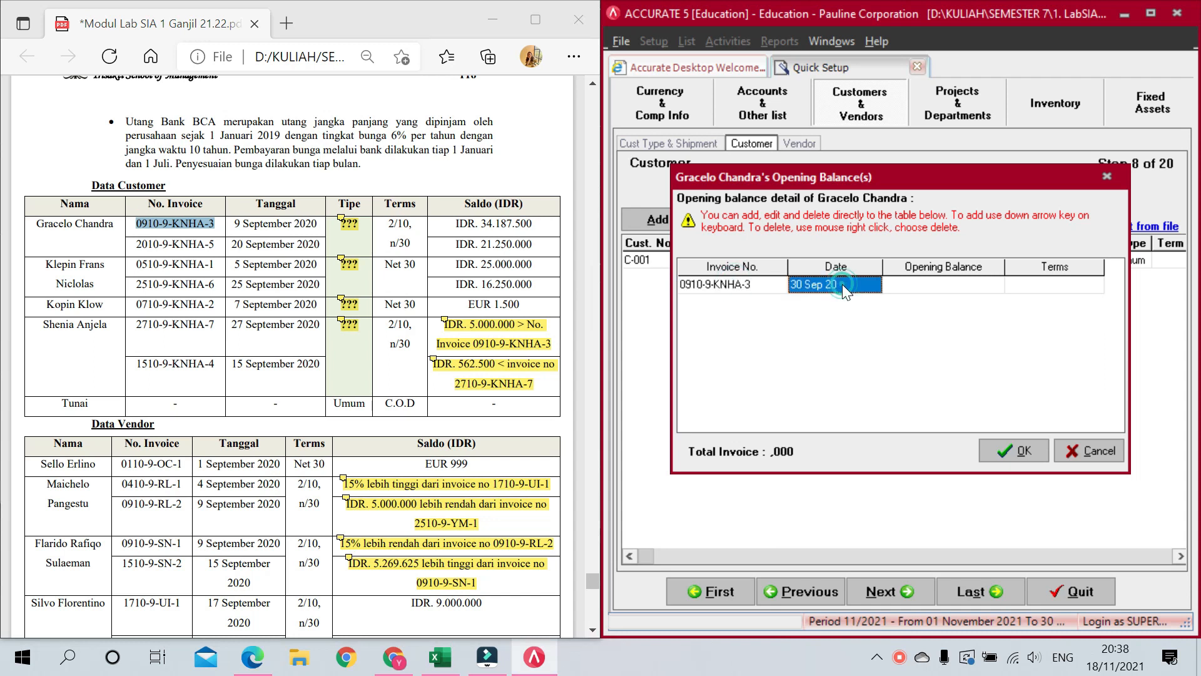
text(09)
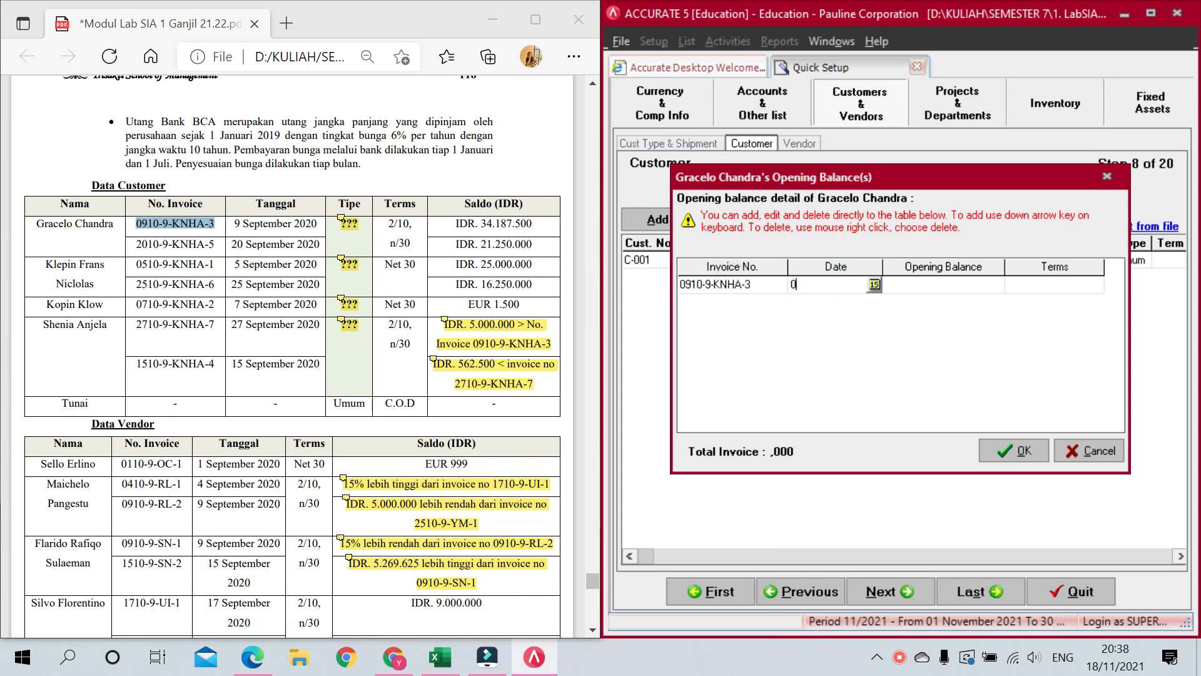
text(/09/2020)
key(Tab)
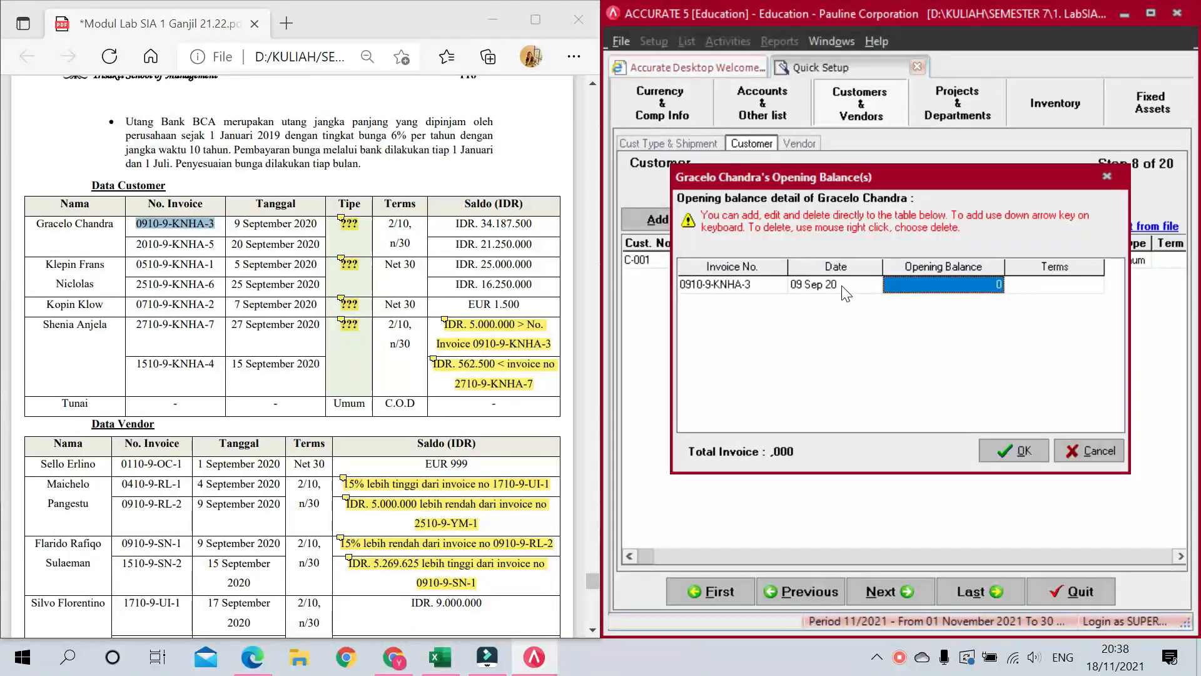
text(3)
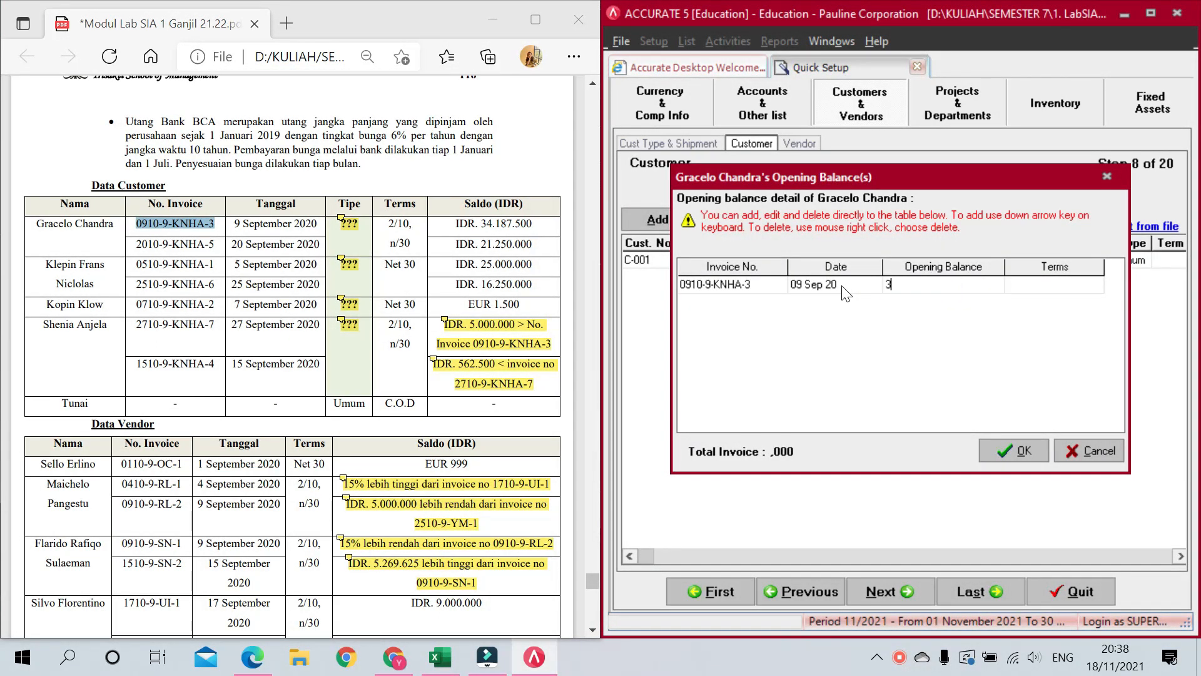
text(4.187.500)
key(Tab)
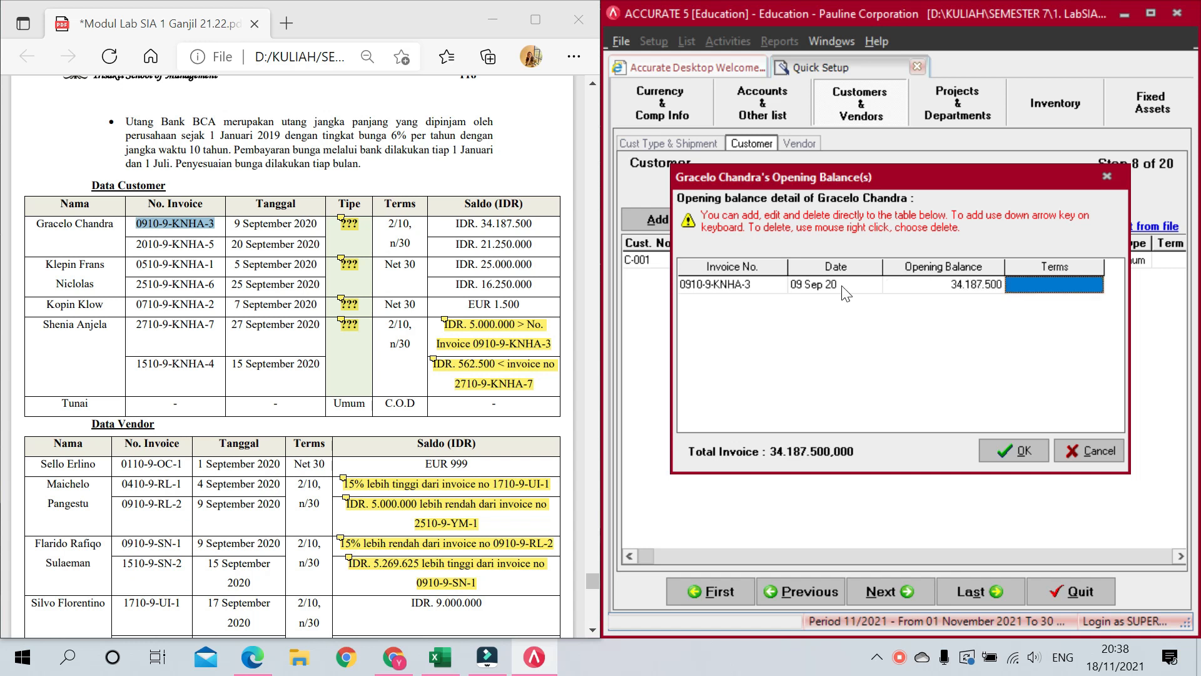
click(1095, 285)
click(1065, 300)
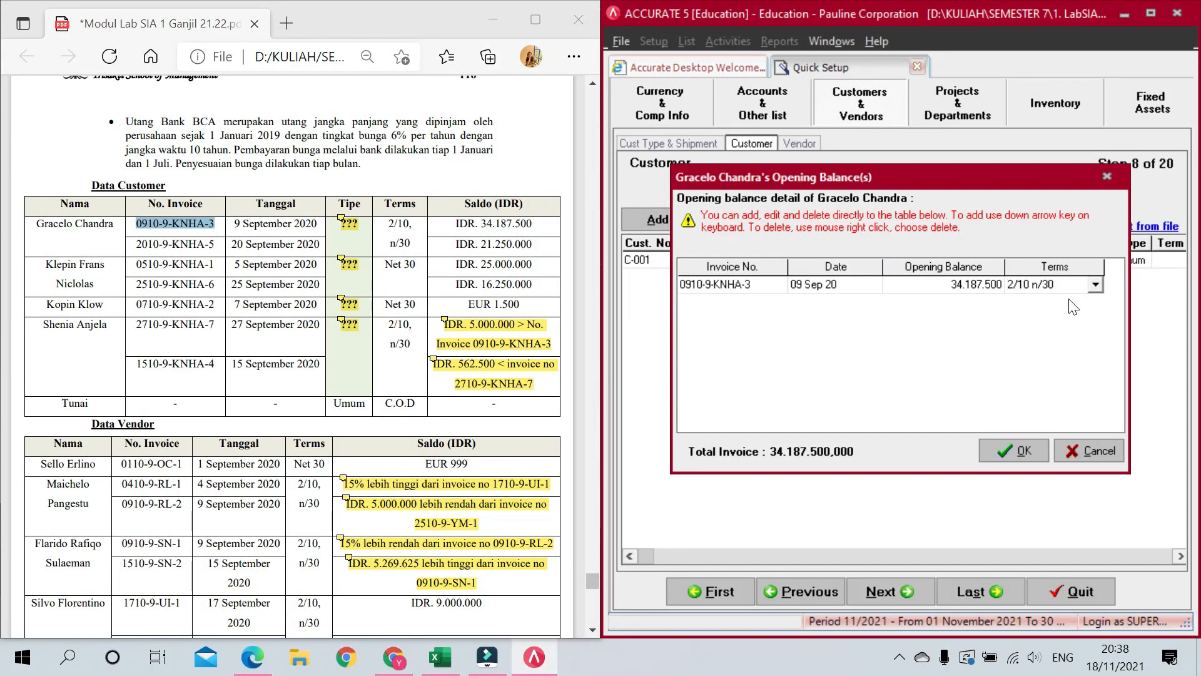
key(Down)
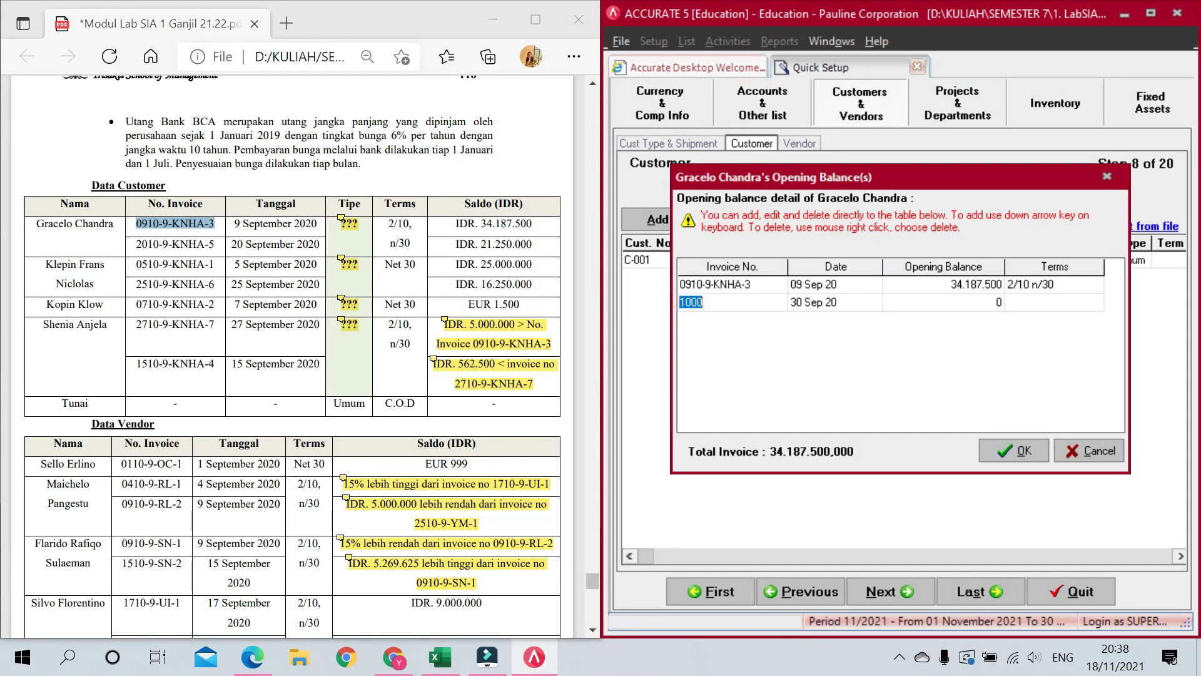
Step: Add the second invoice dated 20/09/20 for 21.250.000 on 2/10 n/30, drop the blank row, and confirm
drag(136, 245, 215, 244)
click(762, 301)
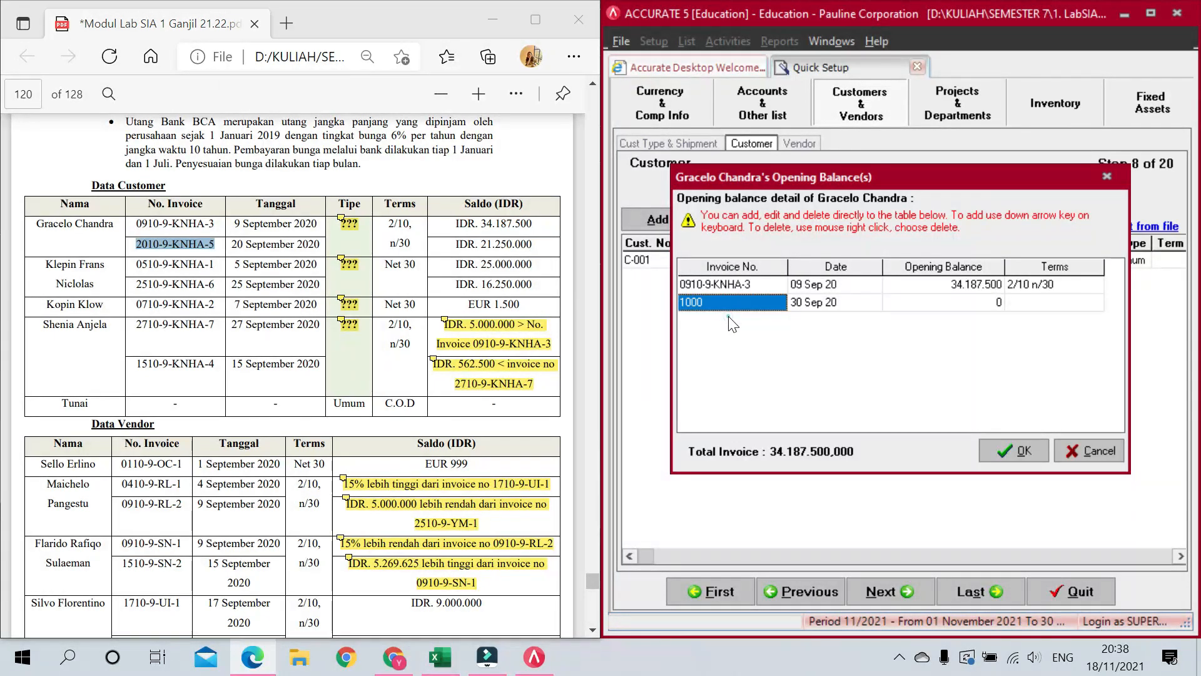
key(ctrl+v)
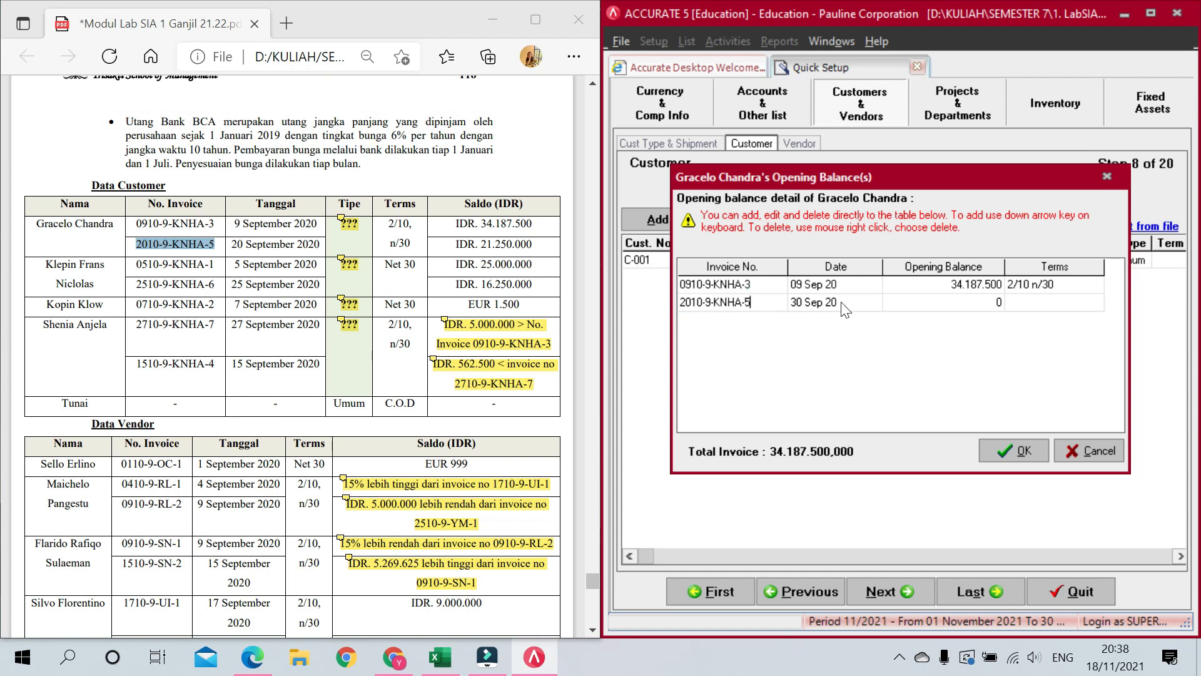
click(837, 302)
text(20/09/)
text(20)
key(Tab)
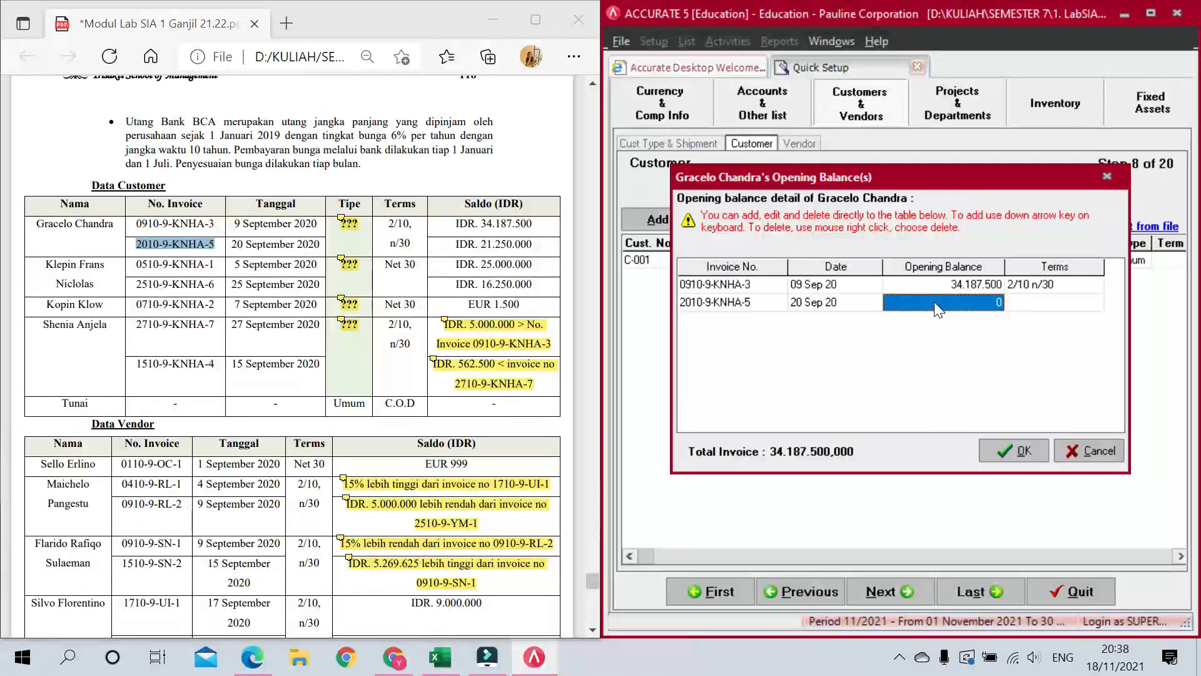
text(21.250.000)
key(Tab)
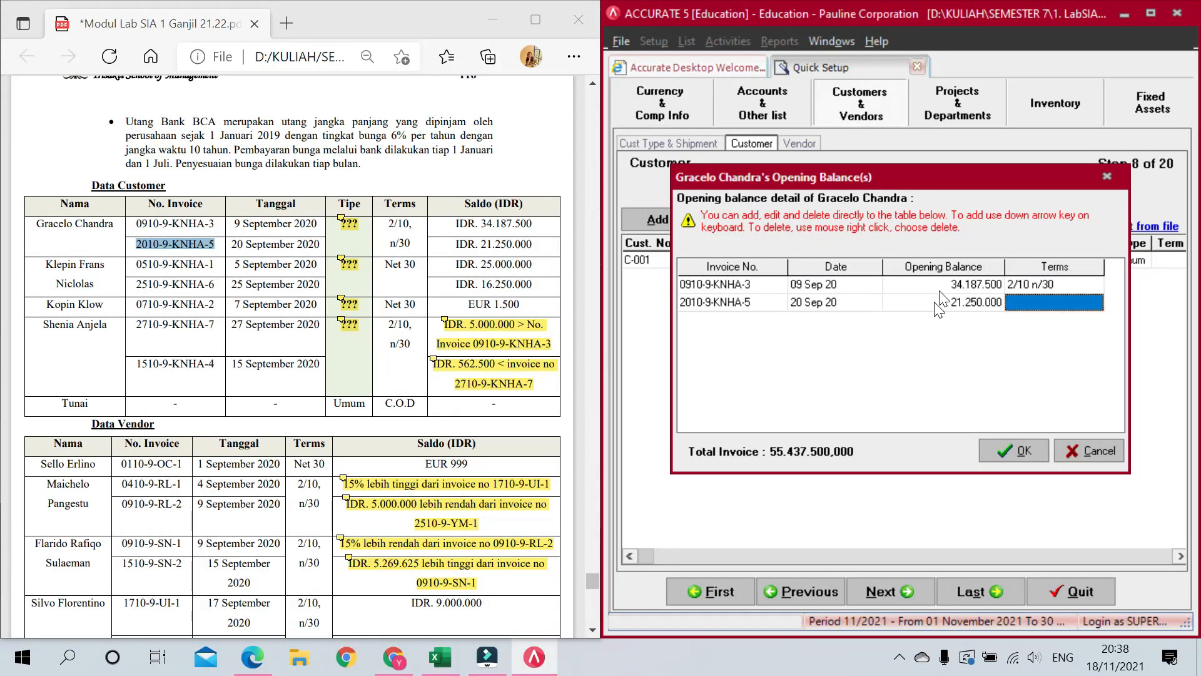
click(1054, 306)
click(1095, 303)
click(1074, 318)
key(Down)
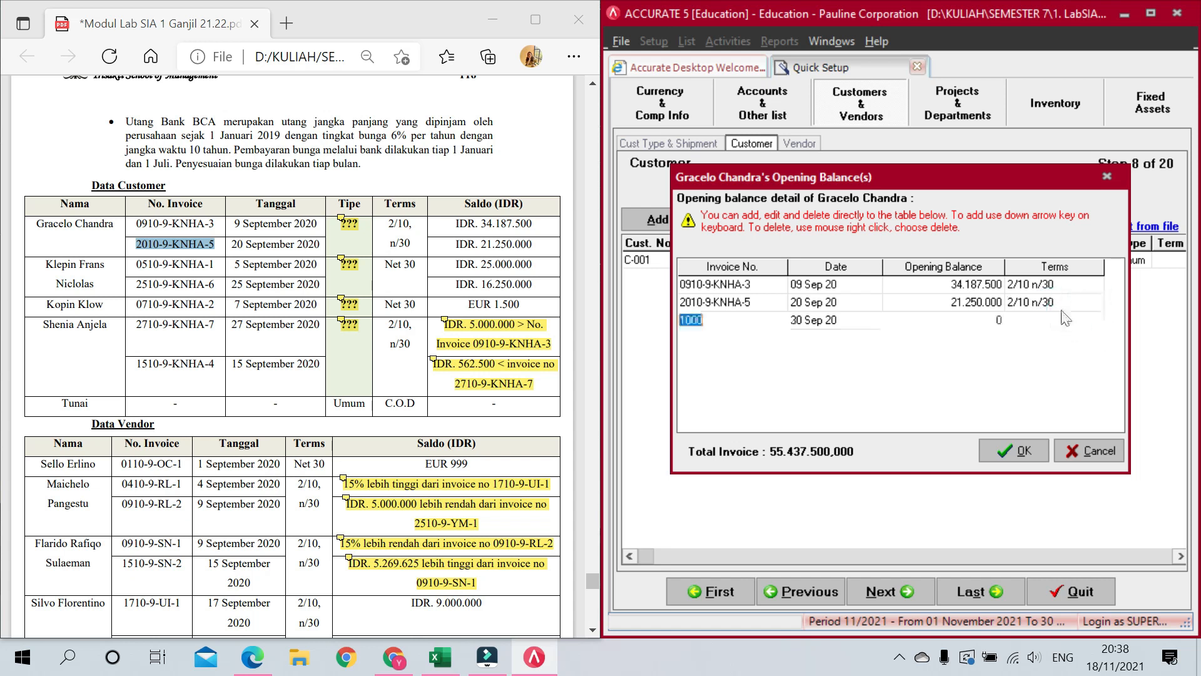
key(Up)
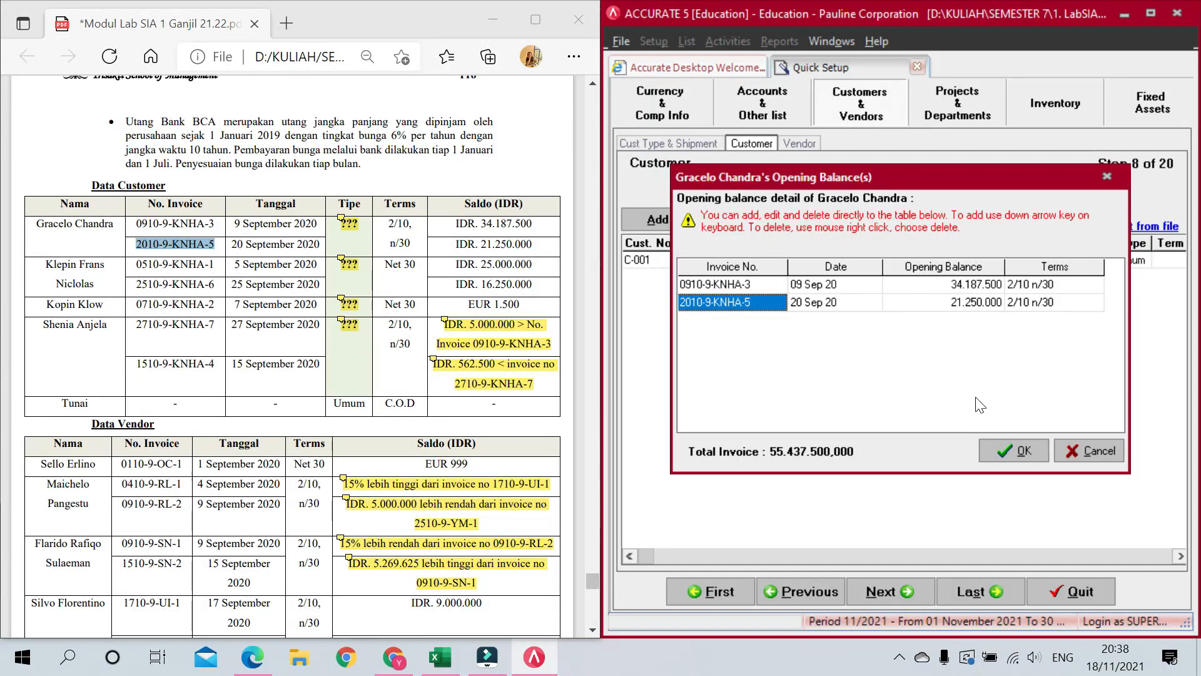
click(1014, 450)
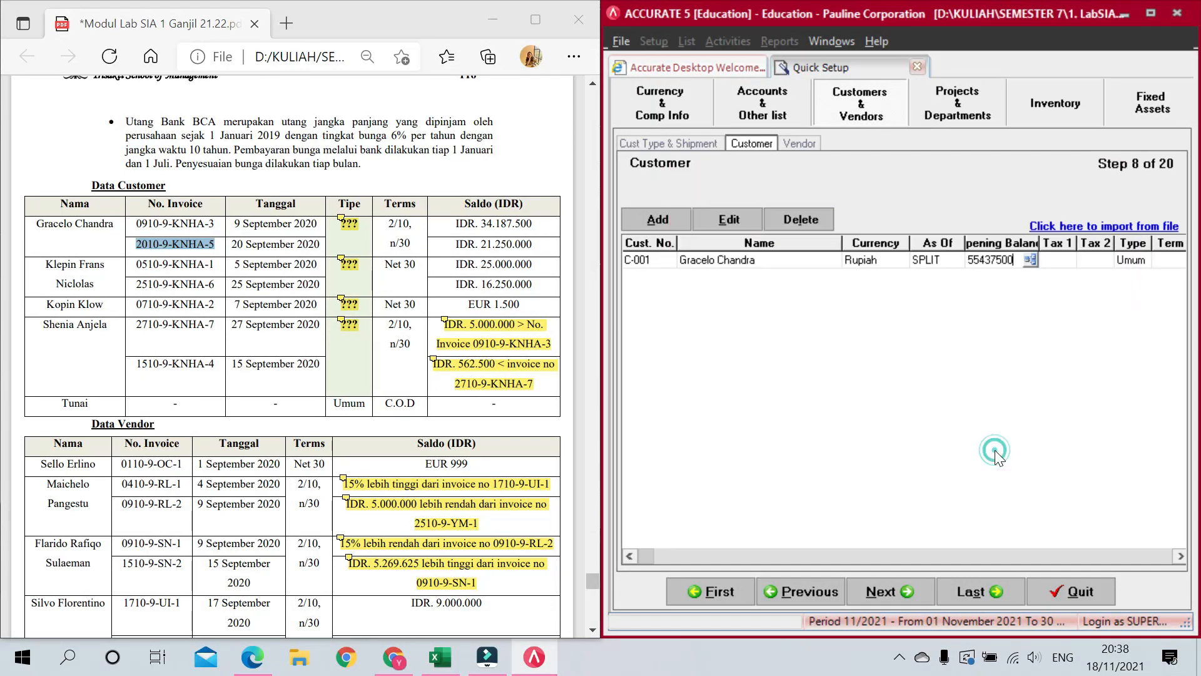
Step: Give the first customer PPN as Tax 1 and 2/10 n/30 payment terms
click(1060, 258)
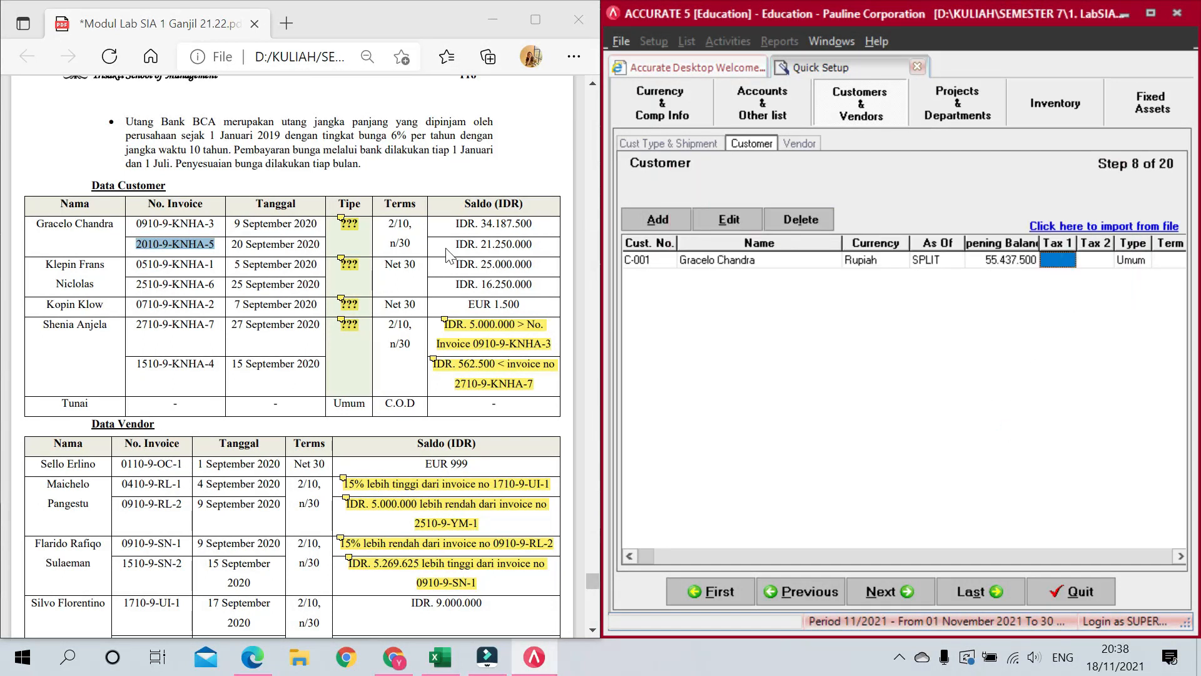
click(1059, 256)
click(1068, 260)
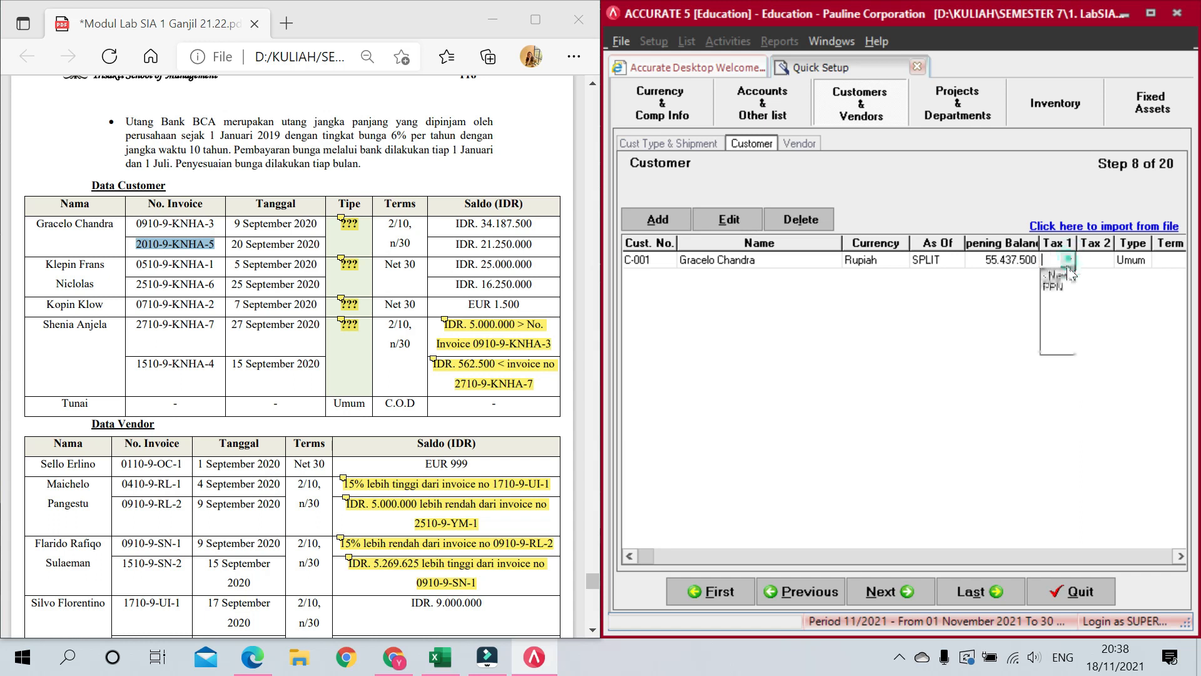
click(1063, 289)
click(1132, 259)
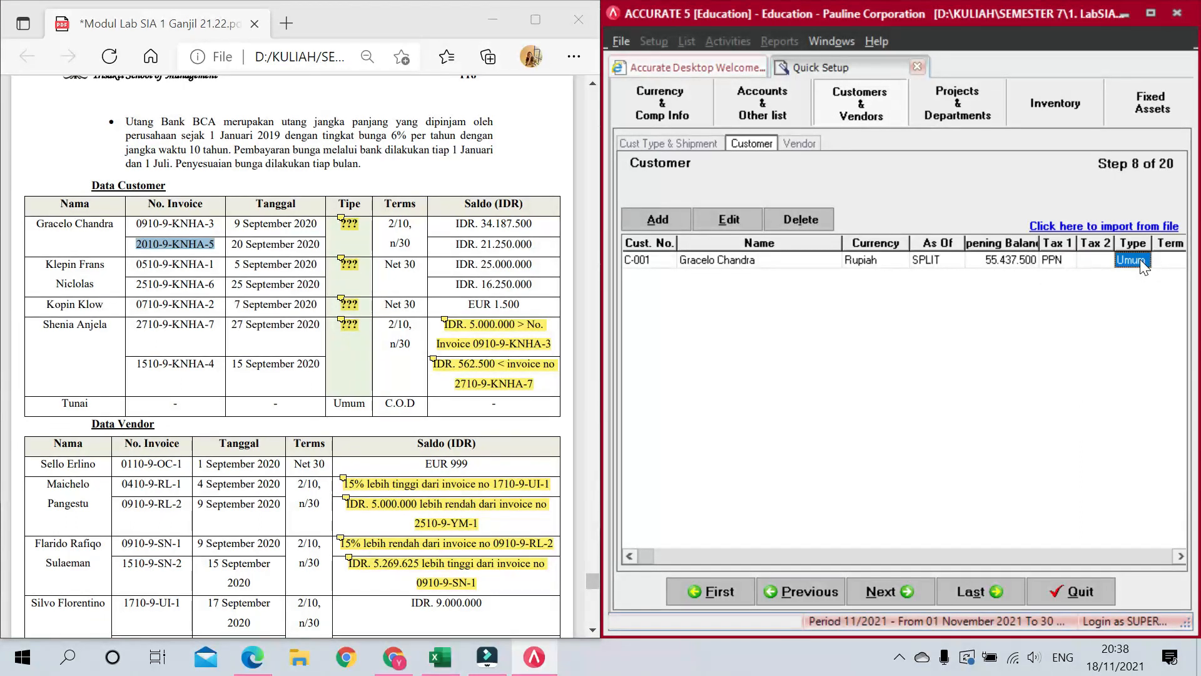
key(Tab)
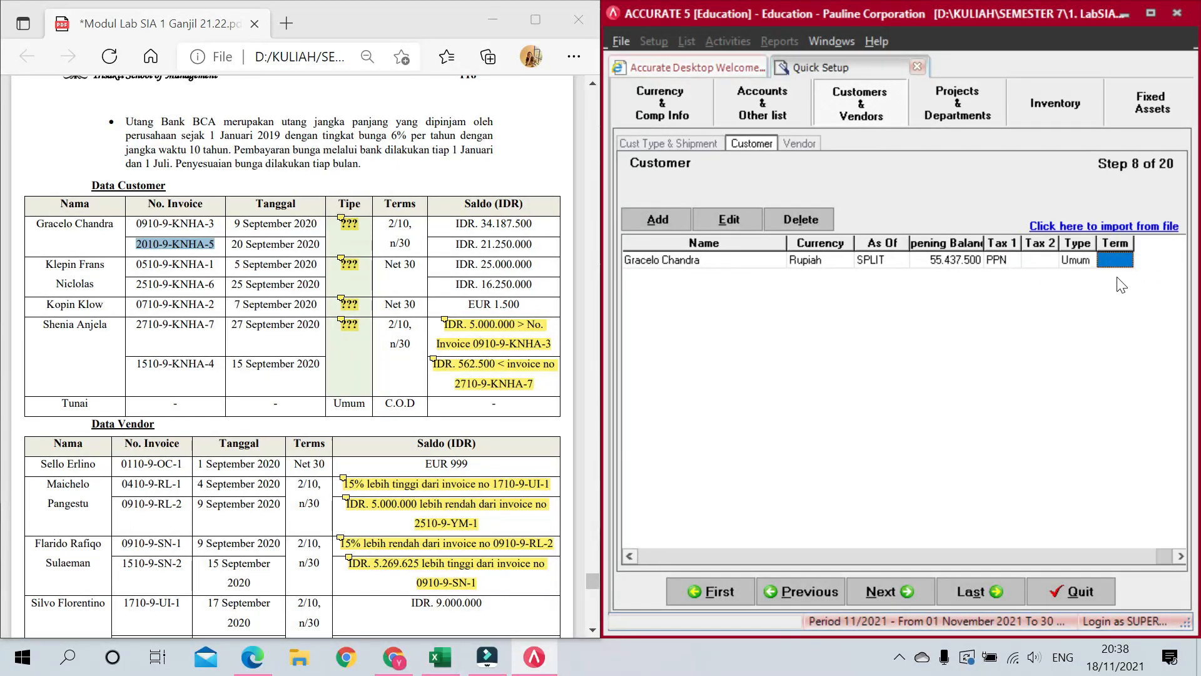
click(1124, 260)
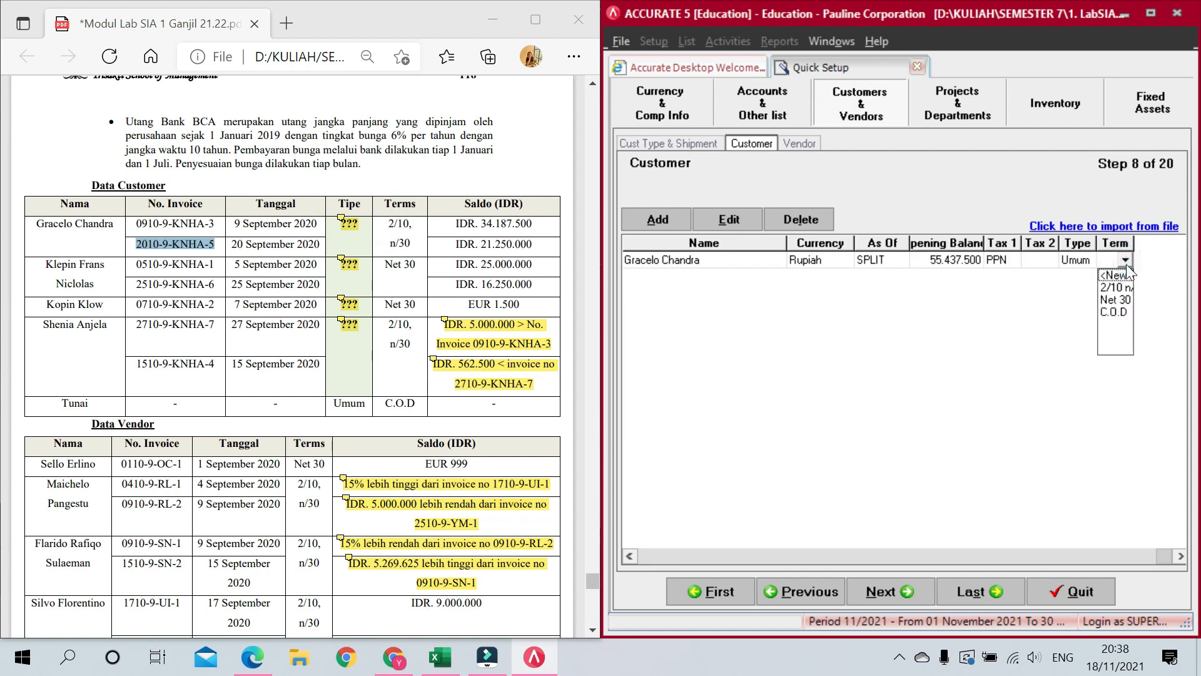
click(1121, 285)
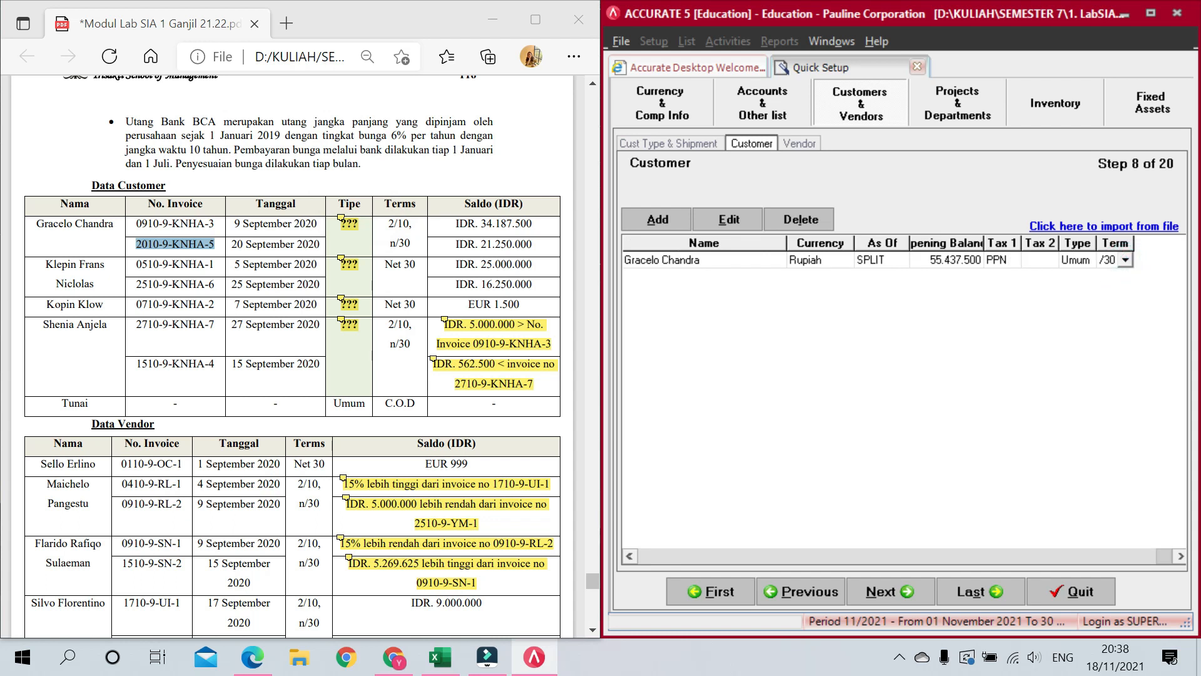
Step: Add a new customer row, type the second customer's full name, and move to its opening balance
key(Tab)
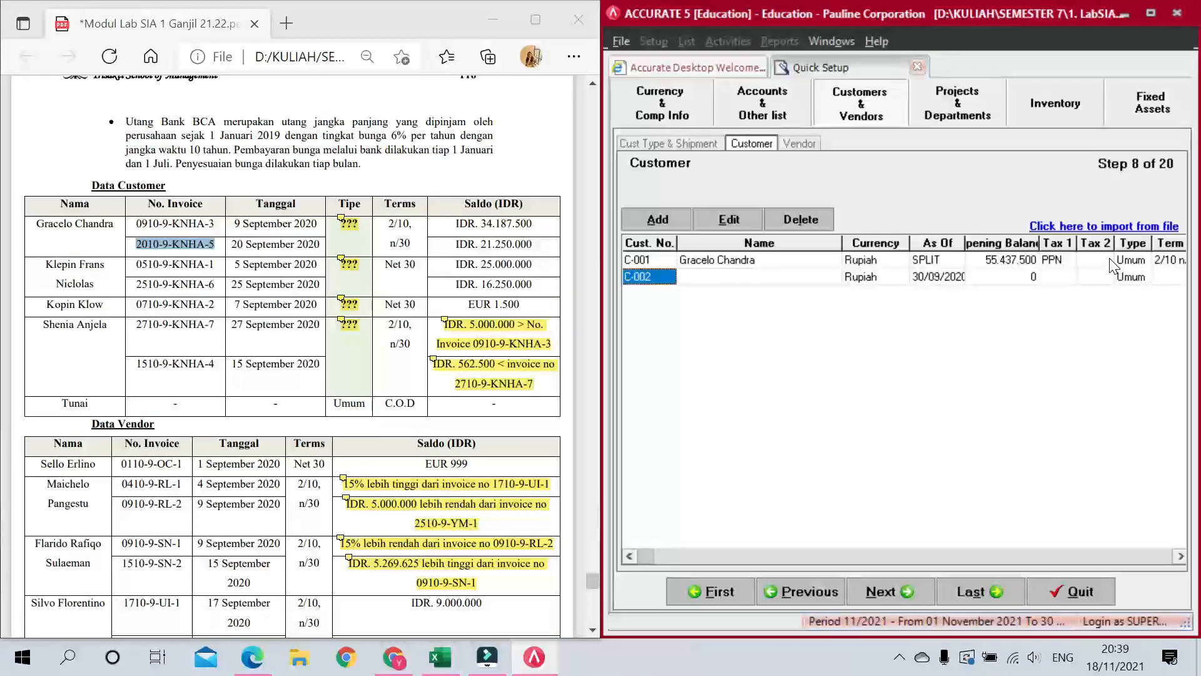
key(Tab)
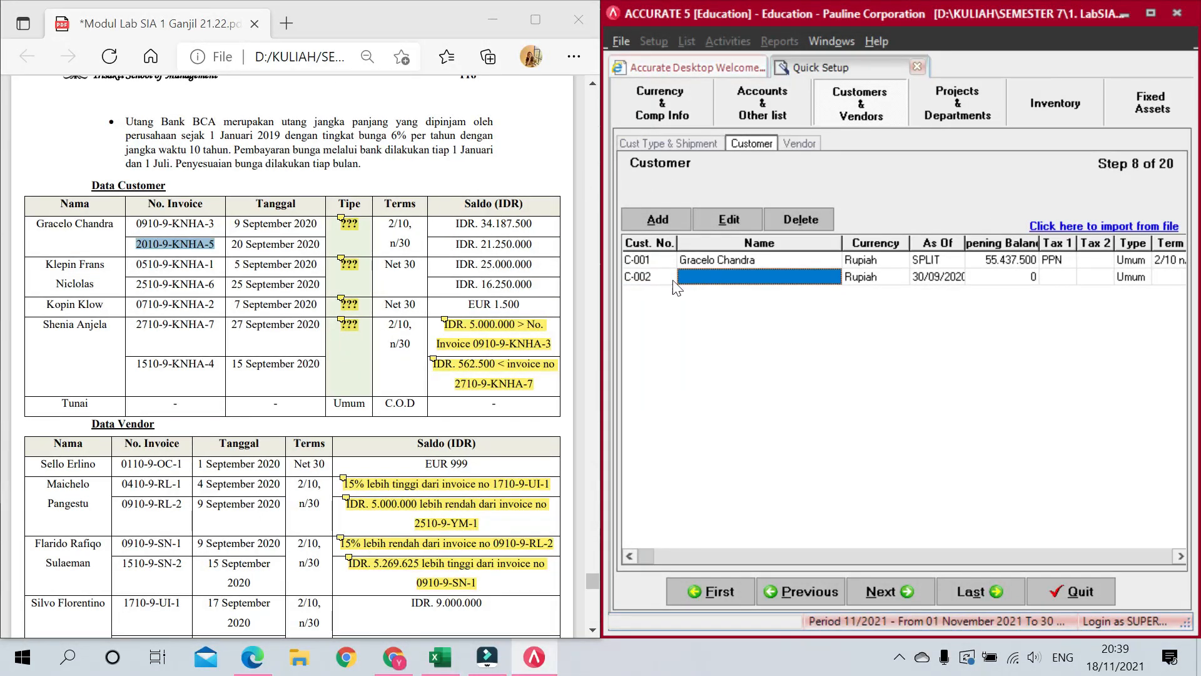
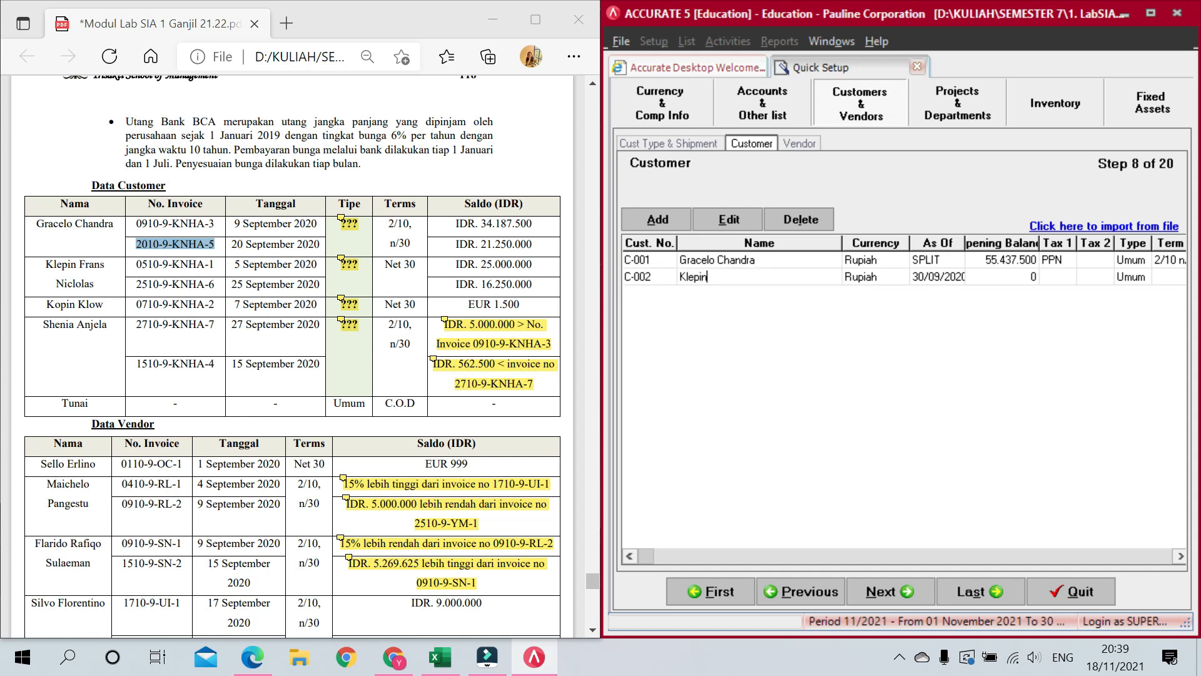
key(Tab)
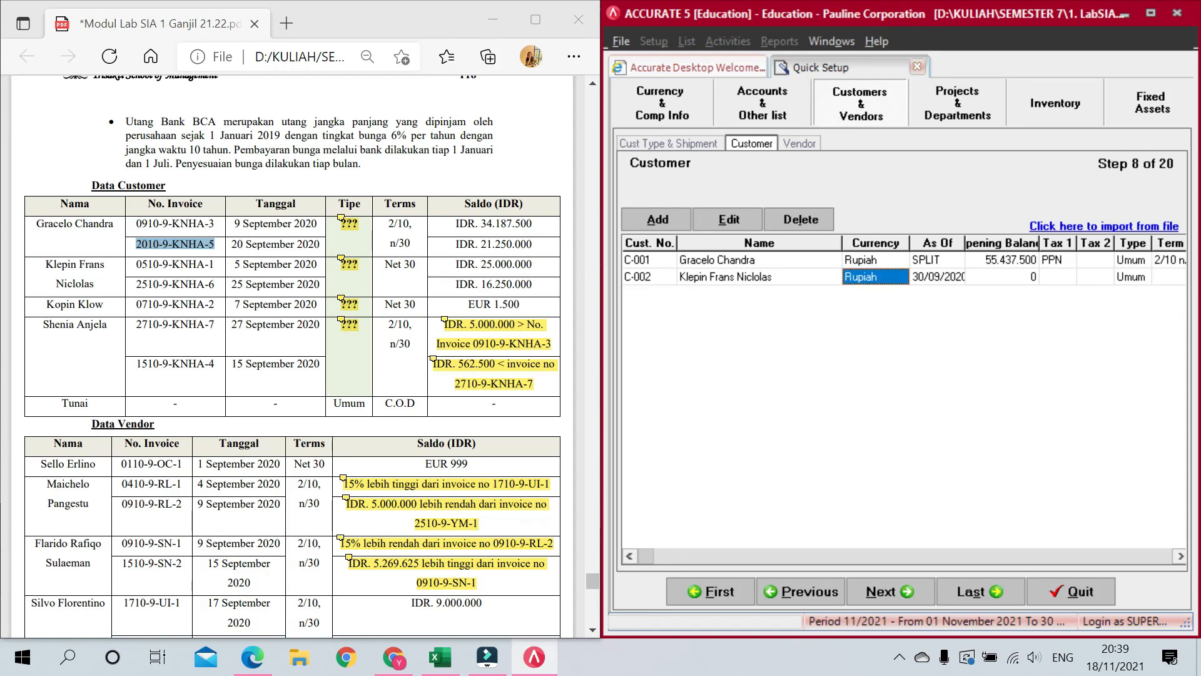
key(Tab)
key(Tab)
click(1024, 274)
Step: Enter the second customer's first invoice from the PDF, dated 05/09/2020, for 25.000.000 on Net 30
click(1029, 275)
click(1029, 275)
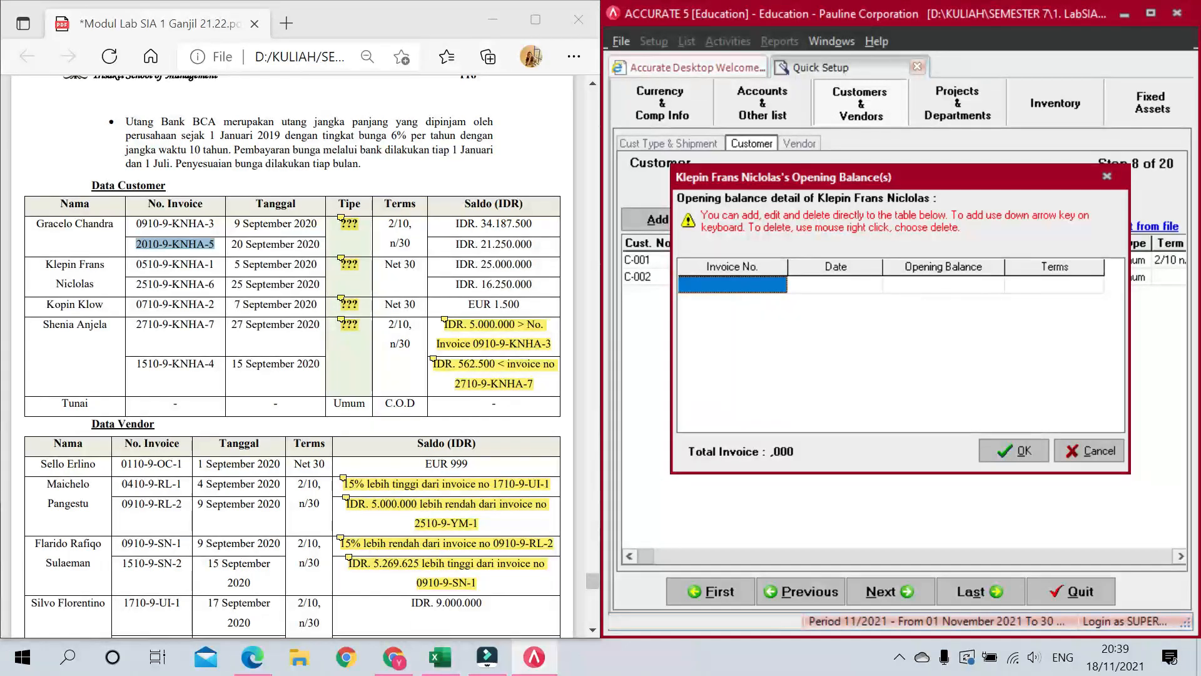
drag(215, 265, 136, 265)
key(ctrl+c)
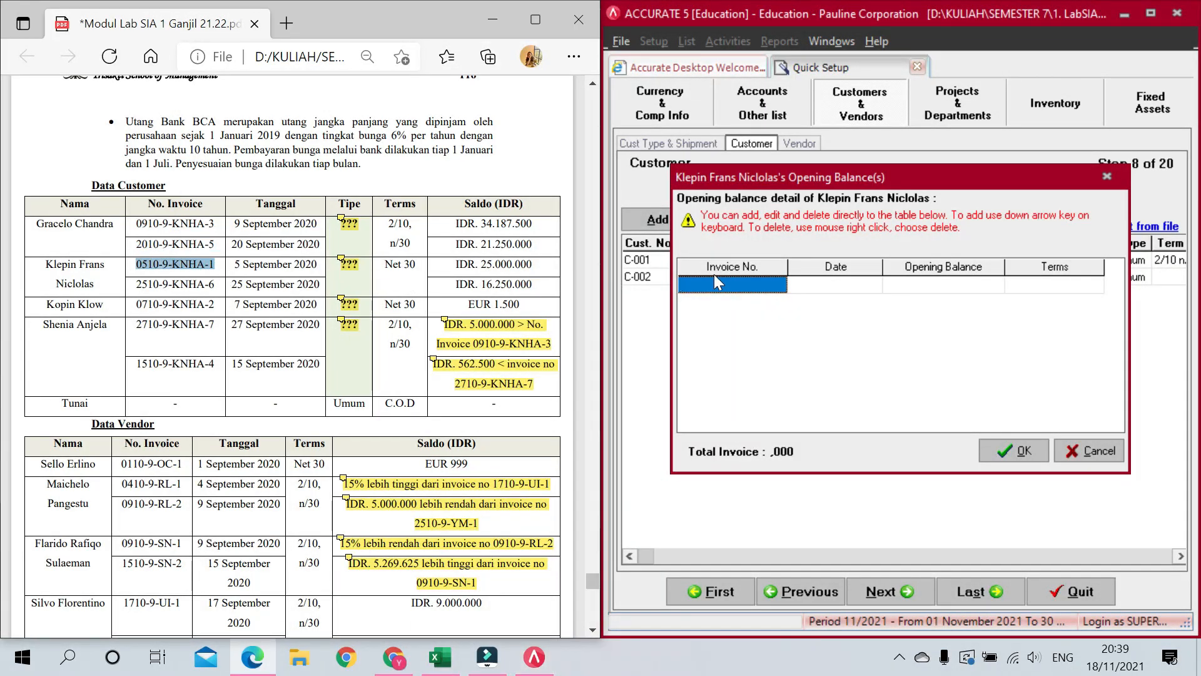
click(764, 284)
key(ctrl+v)
click(862, 283)
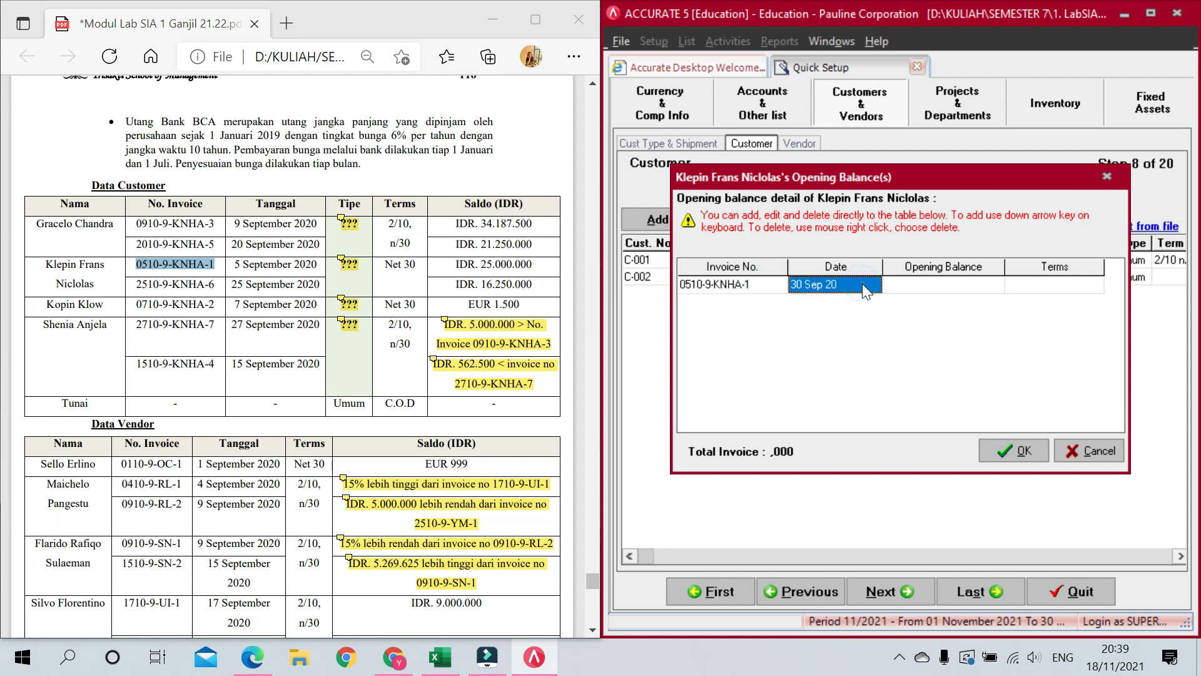
text(05)
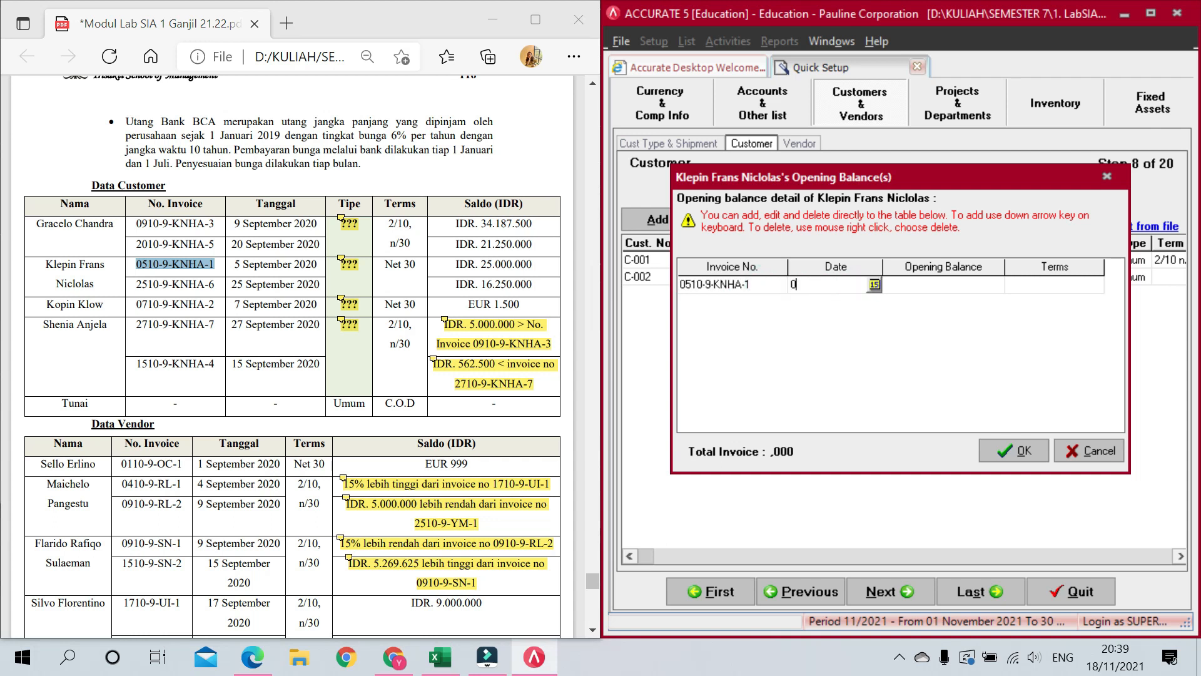
text(/09/2020)
key(Tab)
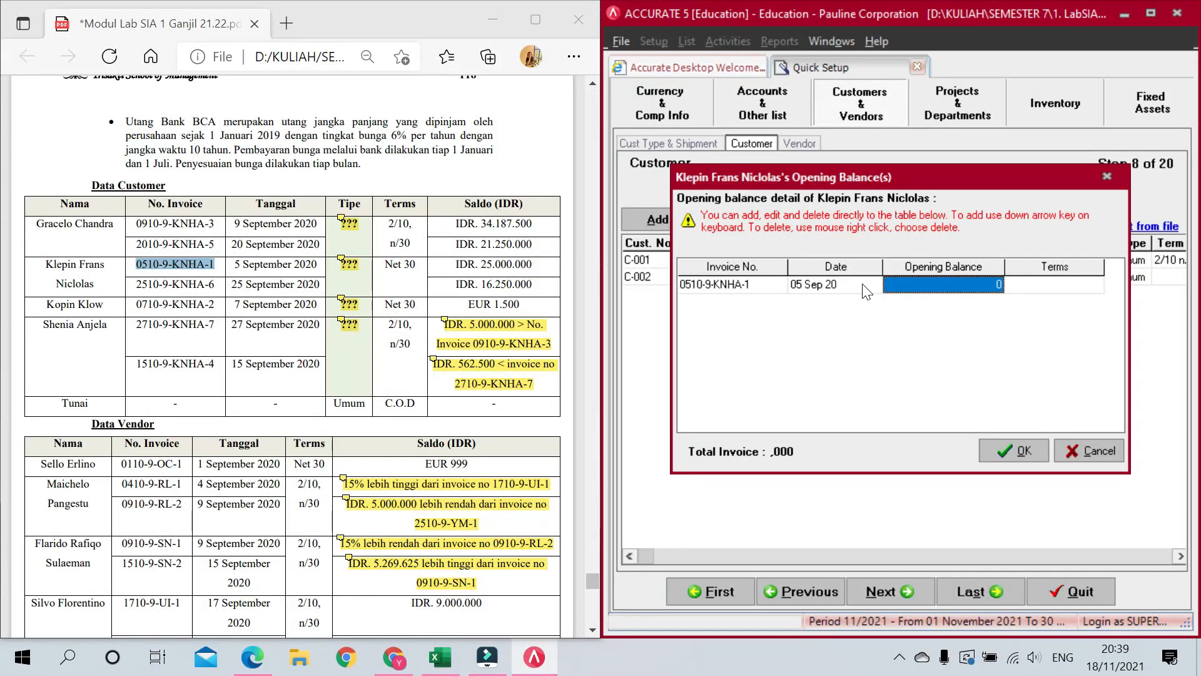
text(25)
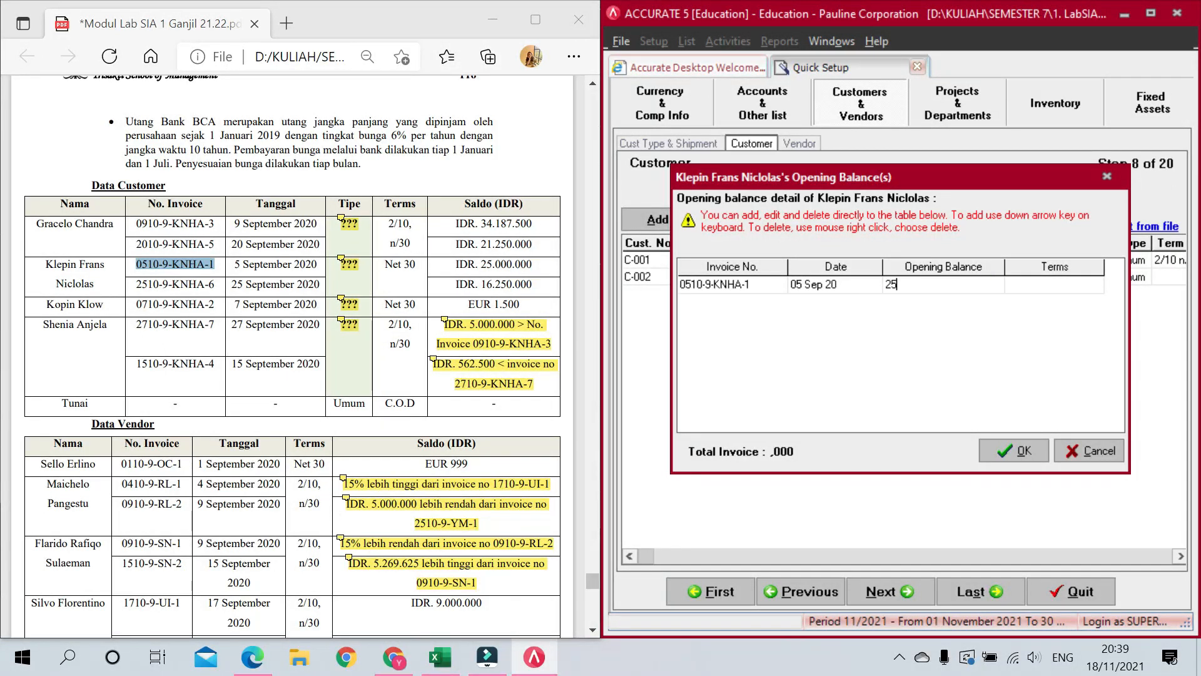
text(.000.000)
key(Tab)
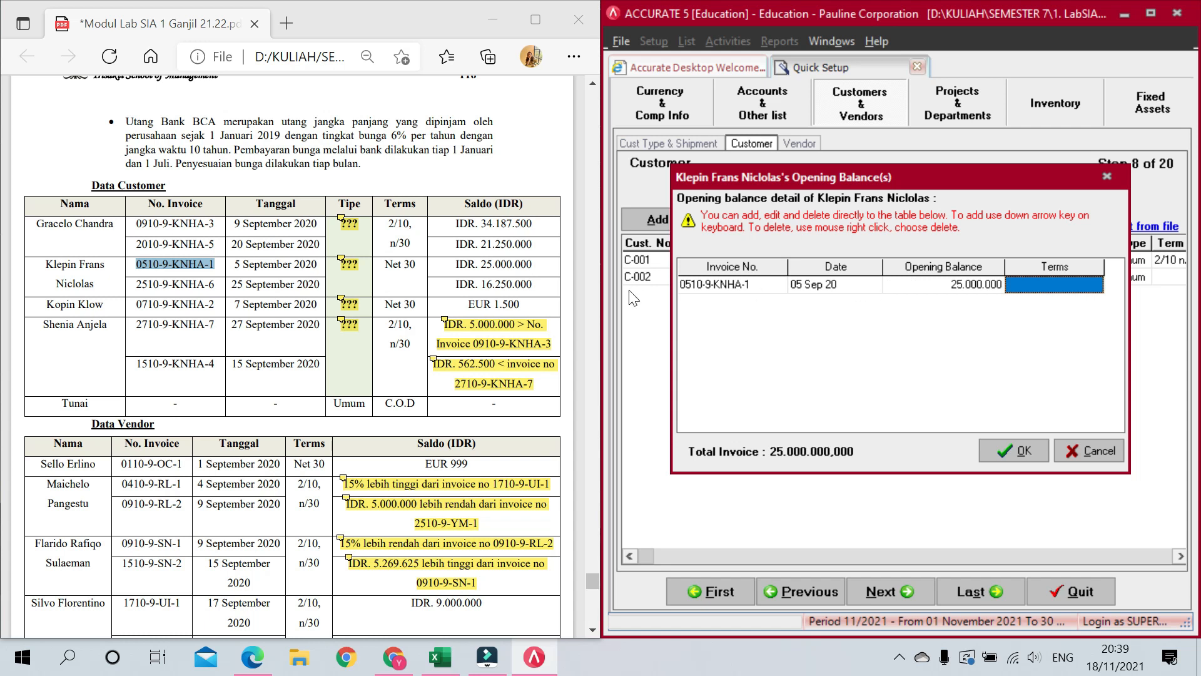
click(1043, 283)
click(1095, 284)
click(1051, 313)
key(Down)
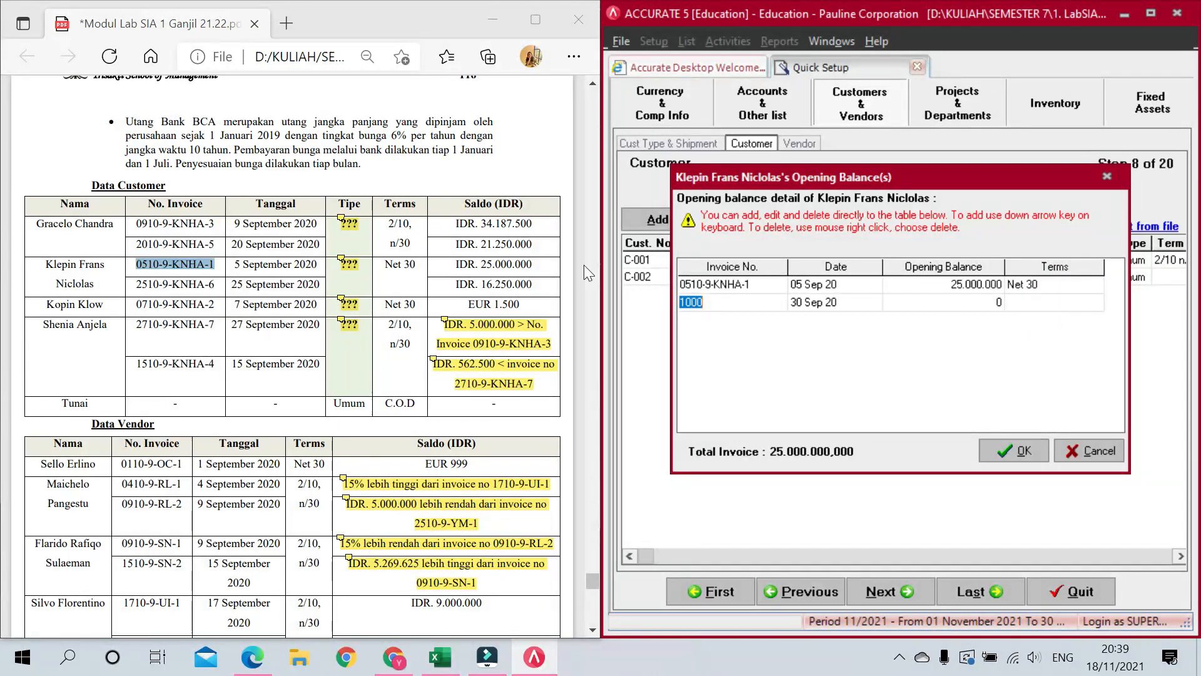
Step: Add the invoice dated 25/09/2020 for 16.250.000 on Net 30, remove the blank row, and confirm
drag(136, 284, 220, 292)
key(ctrl+c)
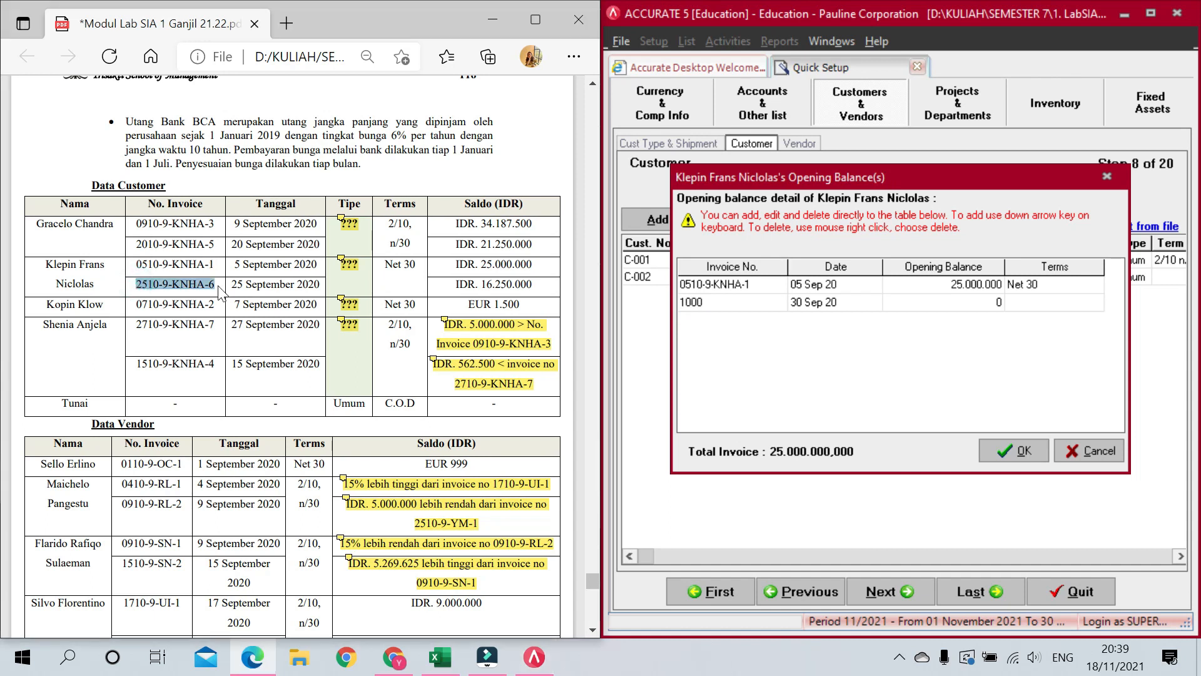
click(704, 300)
key(ctrl+v)
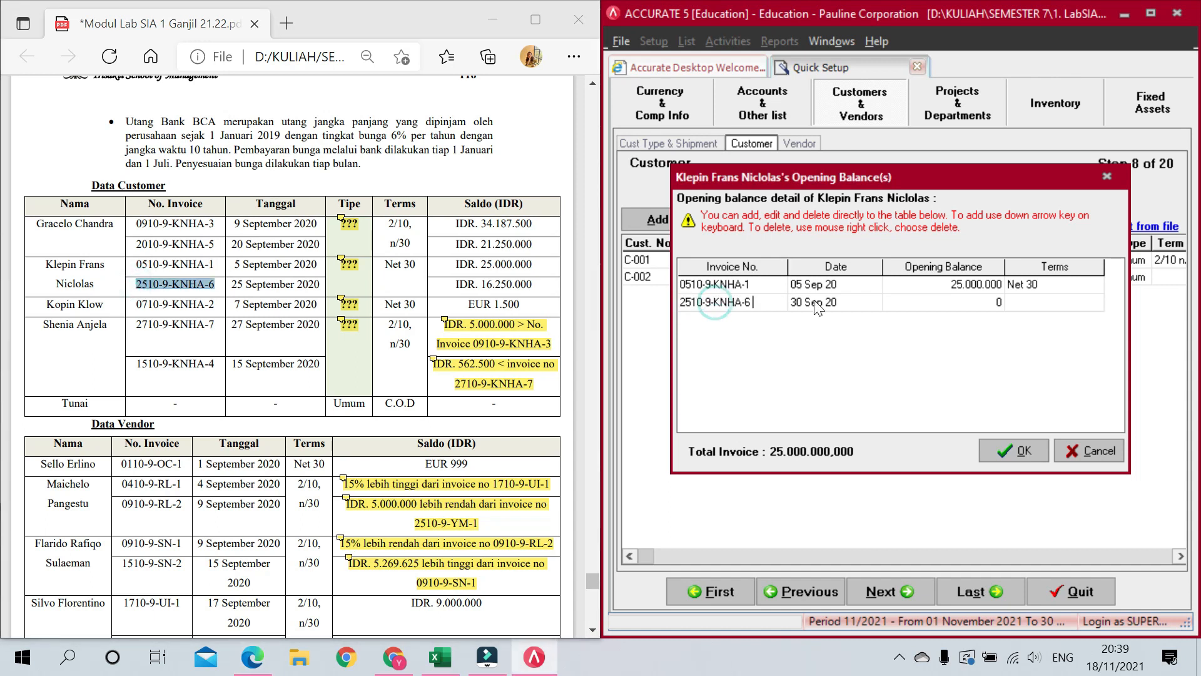
click(844, 303)
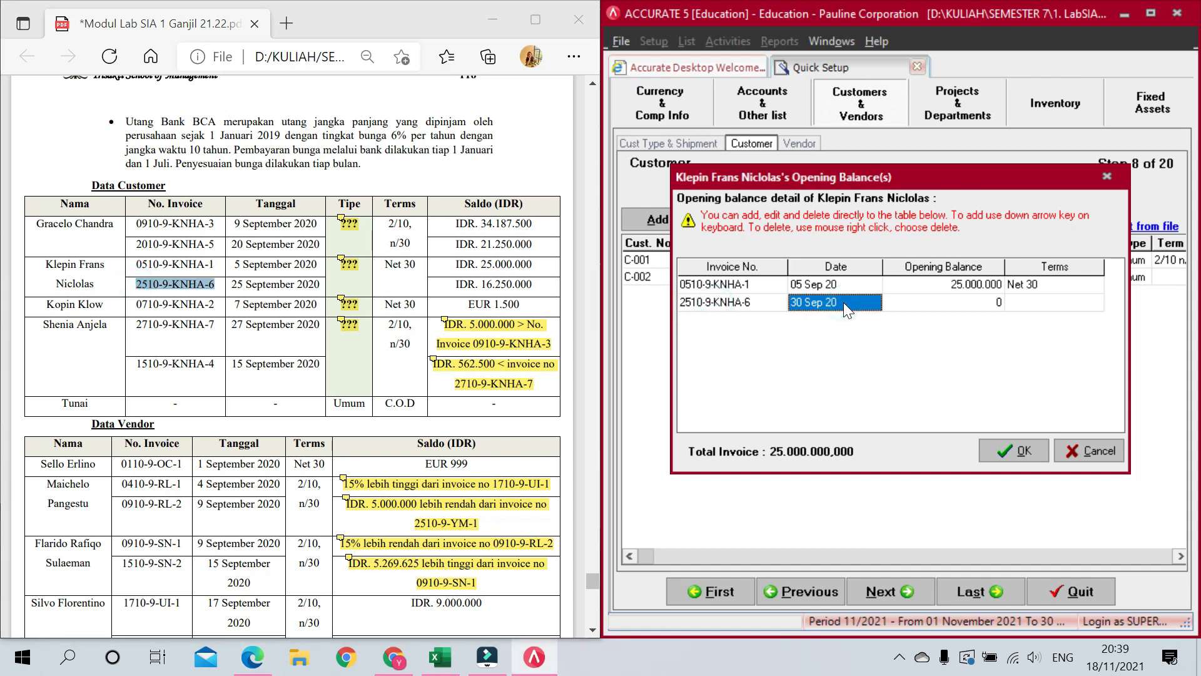
text(25/09/2020)
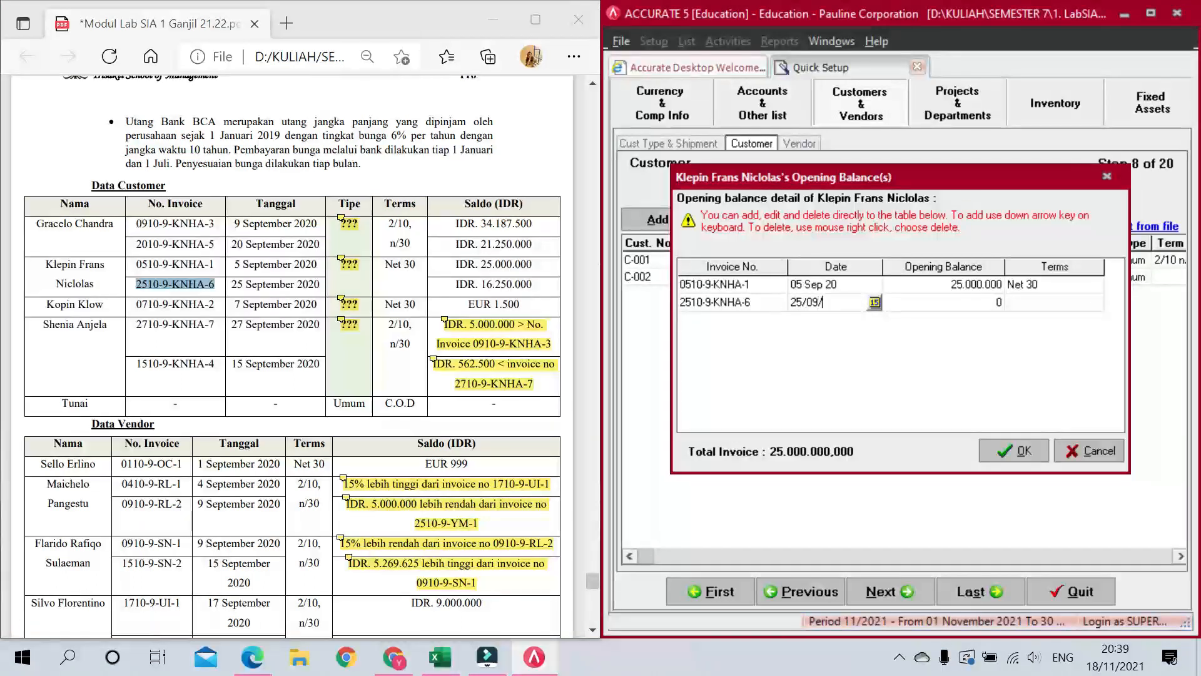
key(Tab)
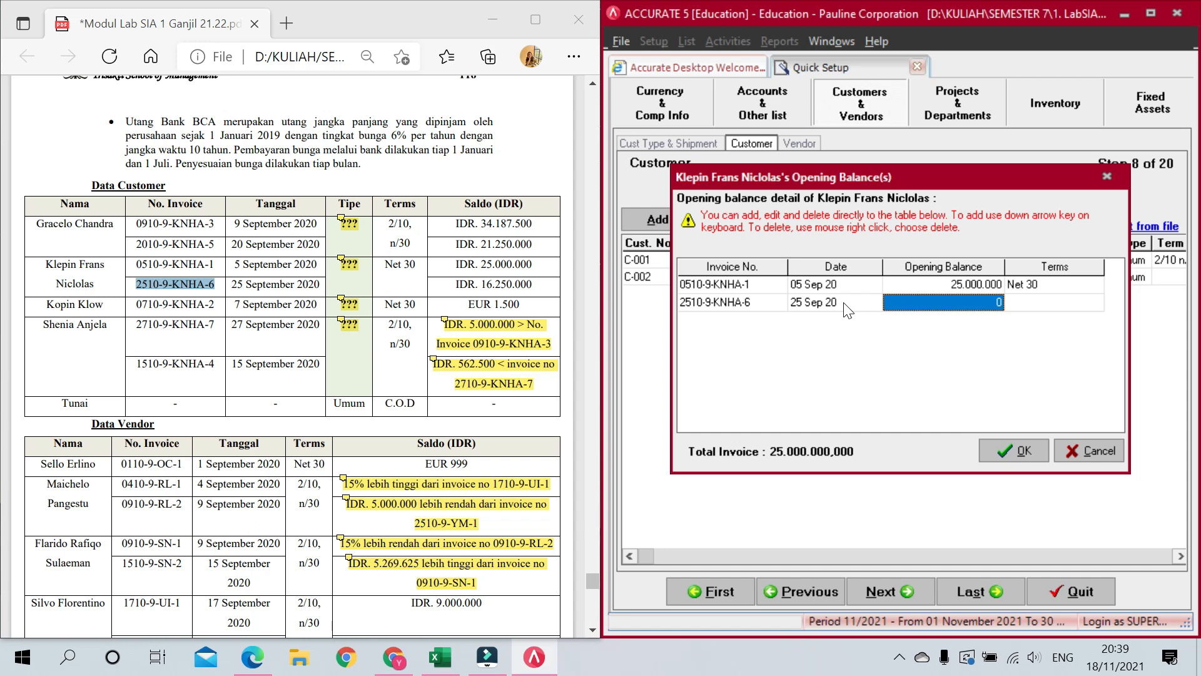
text(1625000)
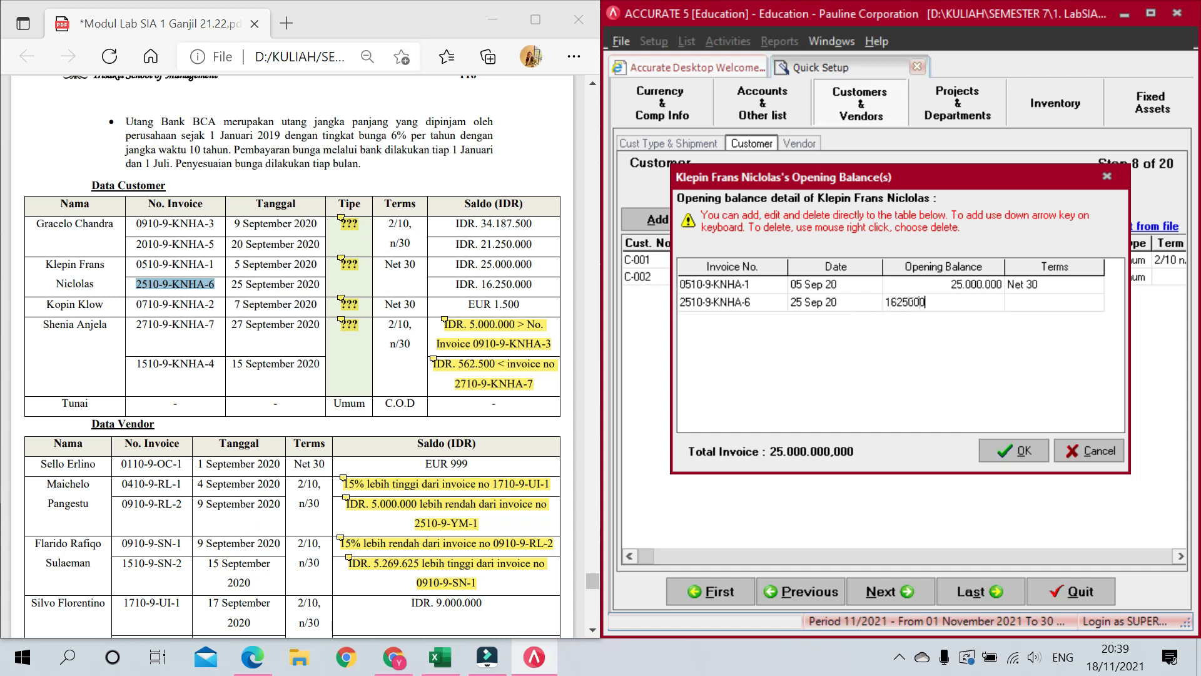
key(Tab)
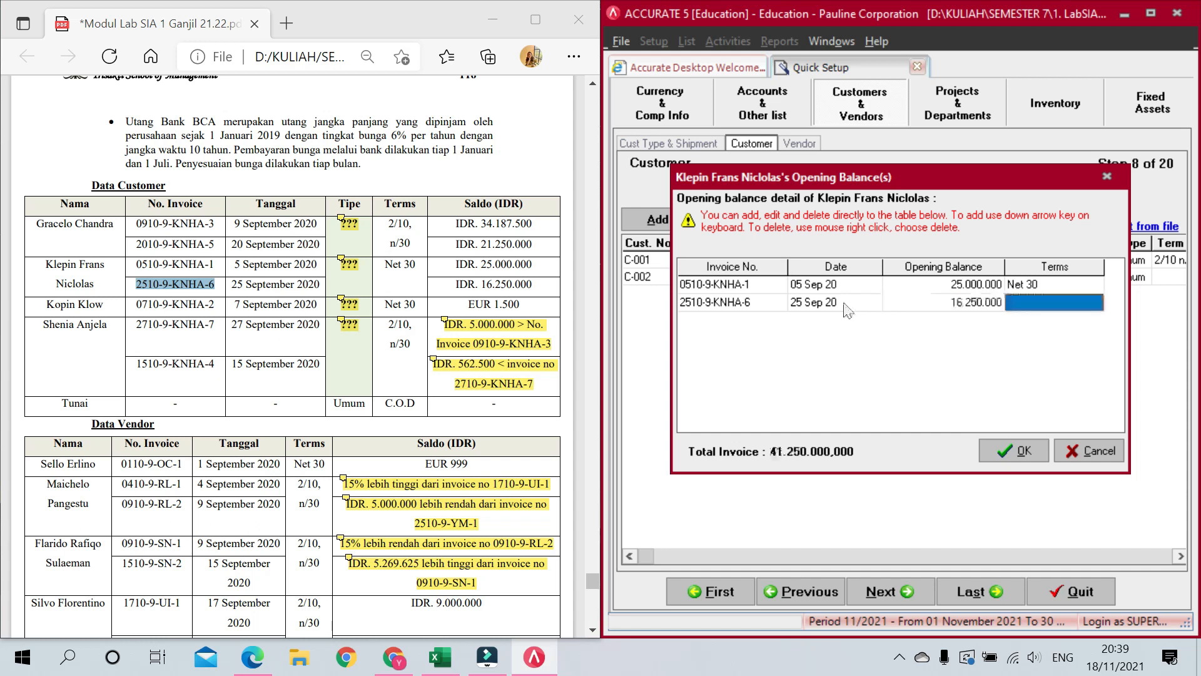
click(1092, 304)
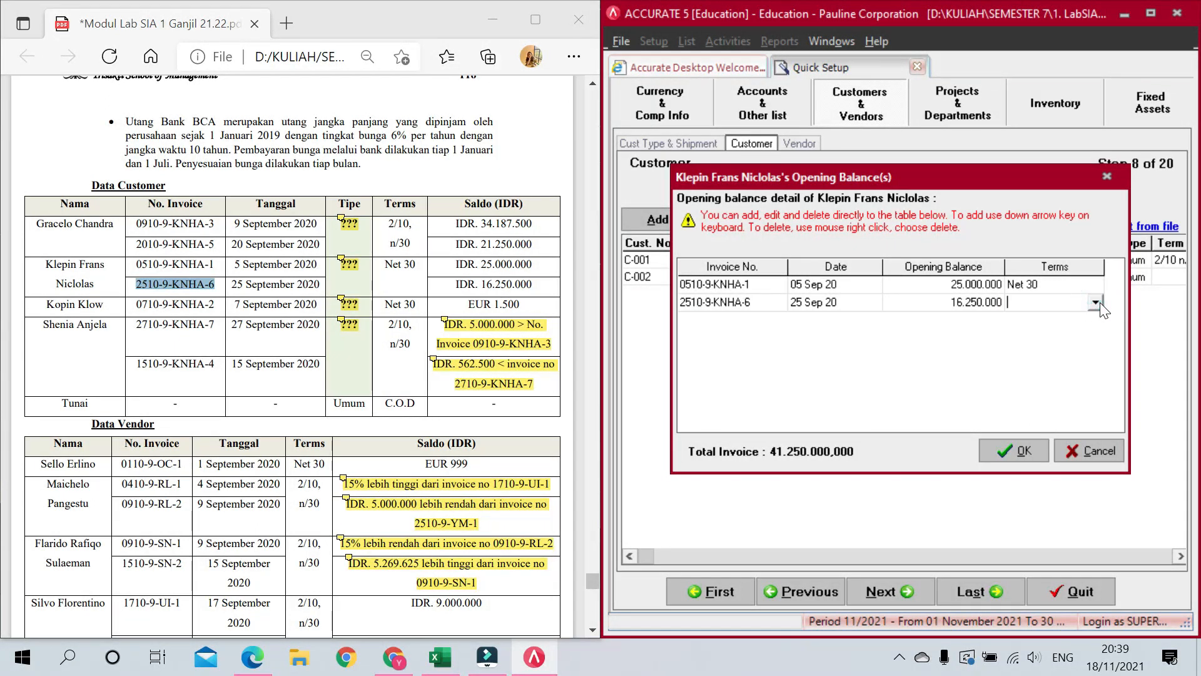
click(1096, 303)
click(1045, 328)
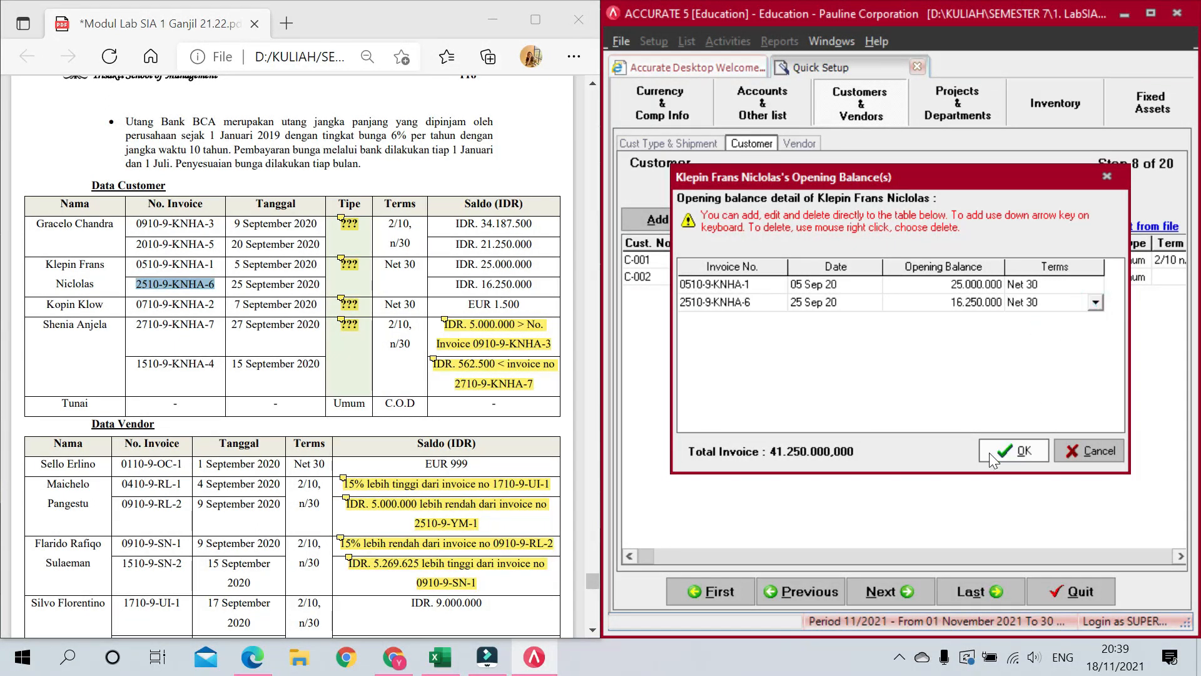
key(Down)
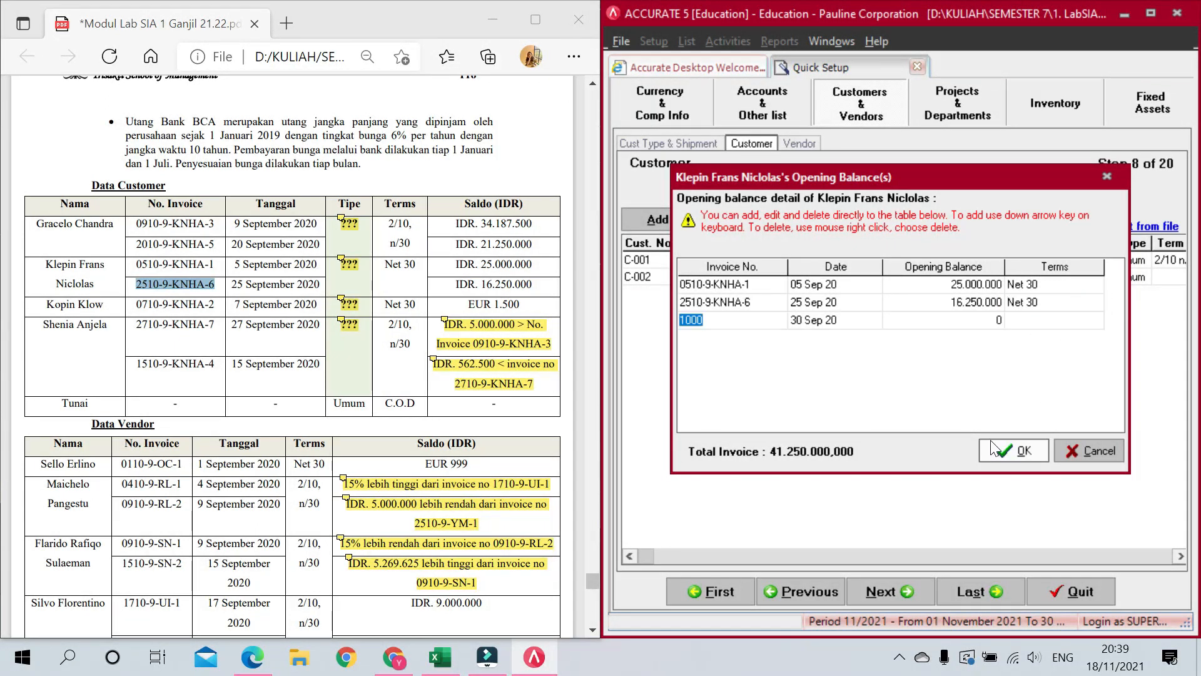
key(Up)
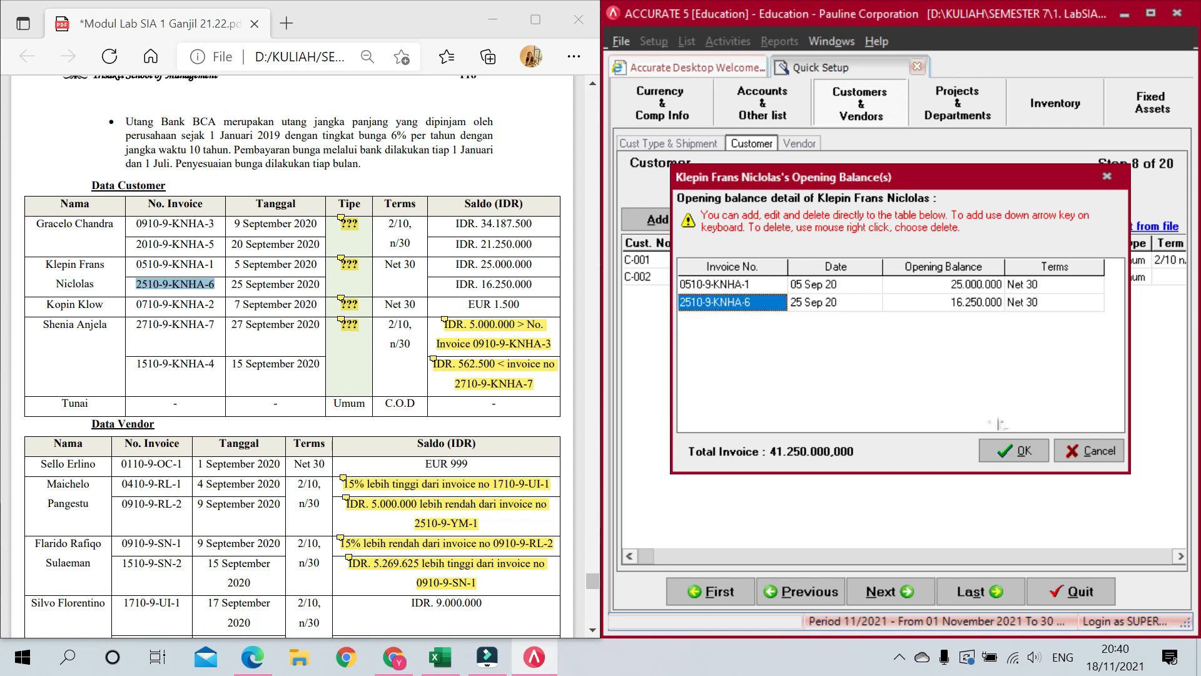
click(1016, 448)
click(1060, 277)
click(1068, 277)
Step: Set the second customer's tax to PPN and its terms to Net 30
click(1057, 295)
key(Tab)
key(Tab)
click(1110, 276)
click(1125, 278)
click(1114, 317)
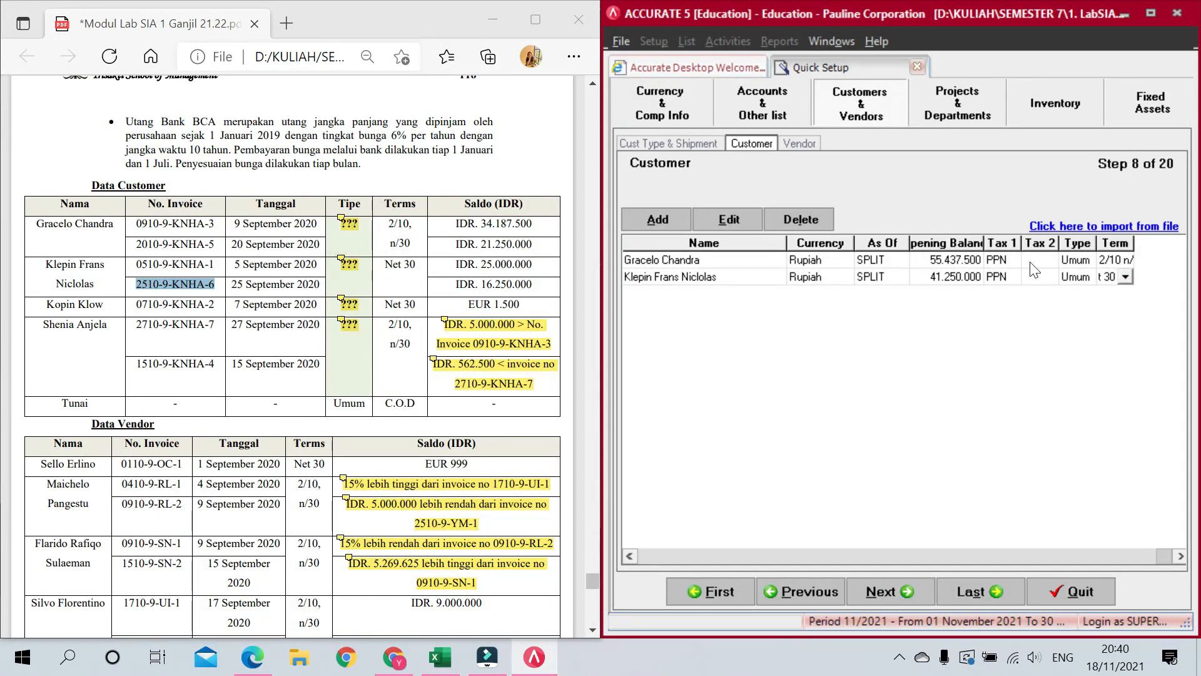
Step: Add a third customer with its name copied from the PDF and Euro currency
key(Down)
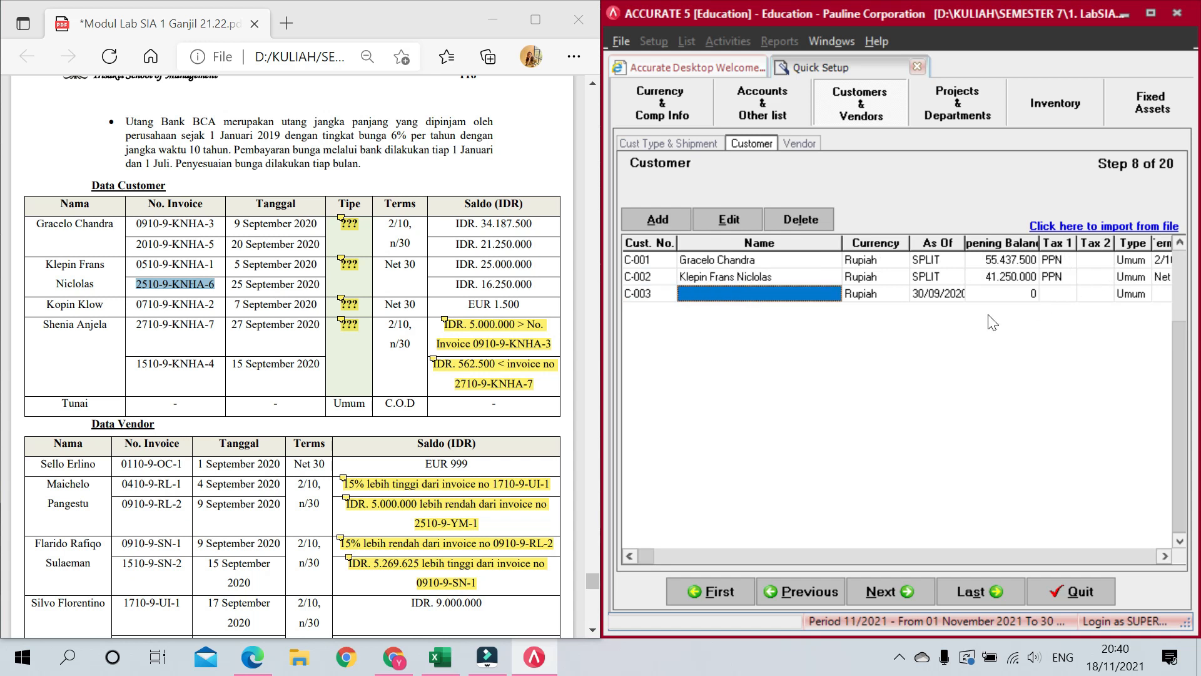
drag(45, 304, 104, 304)
key(ctrl+c)
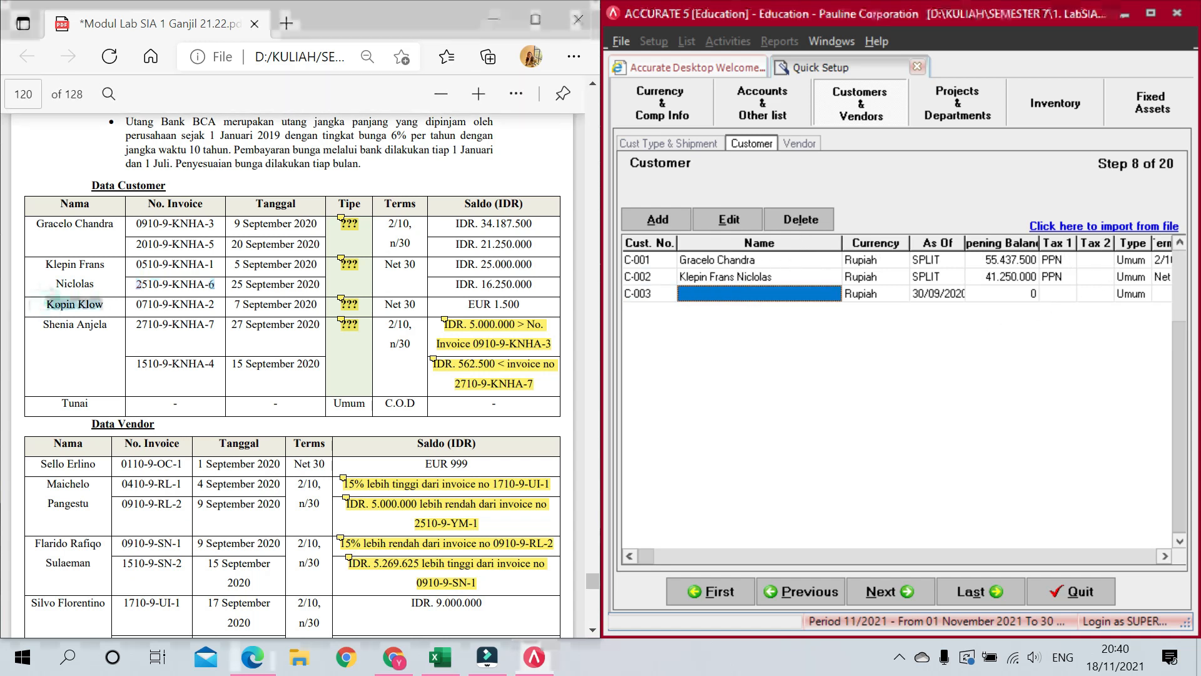
click(699, 294)
key(ctrl+v)
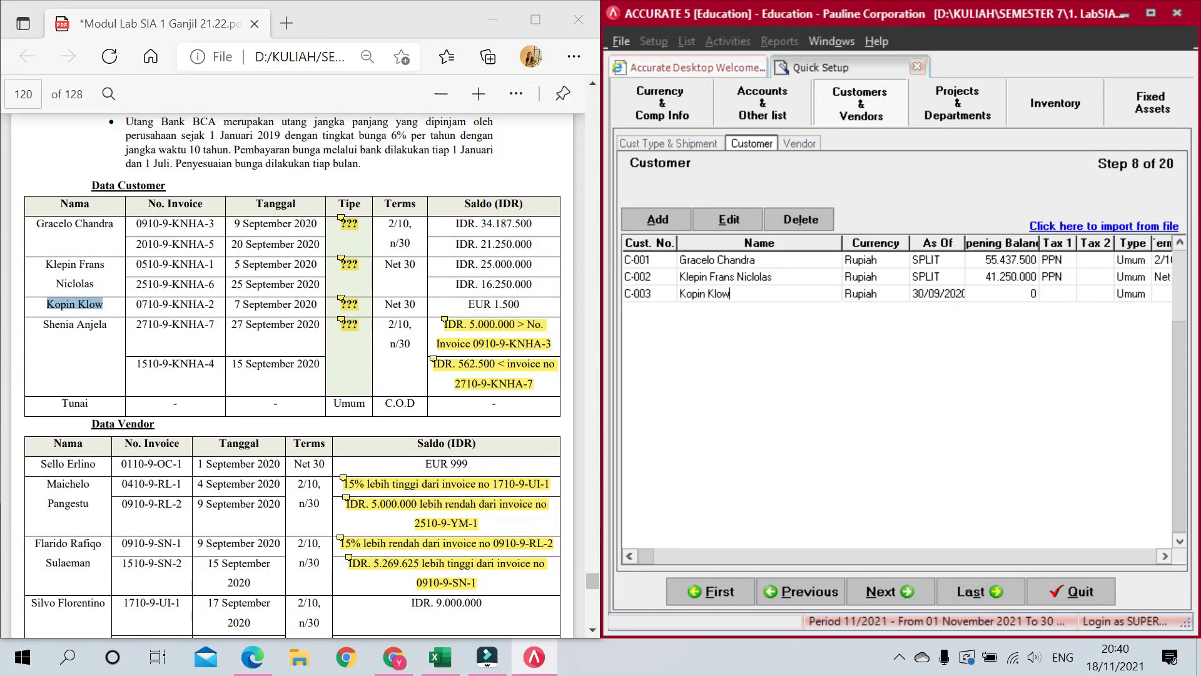
click(896, 299)
click(901, 293)
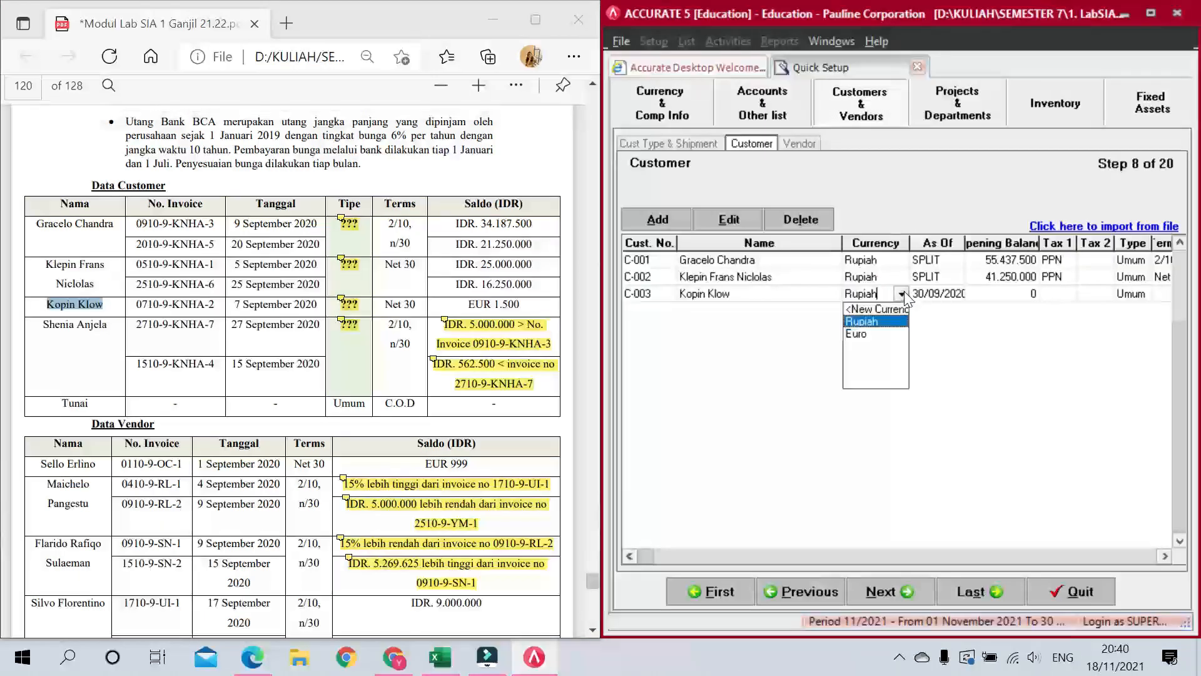
click(895, 334)
key(Tab)
click(1024, 293)
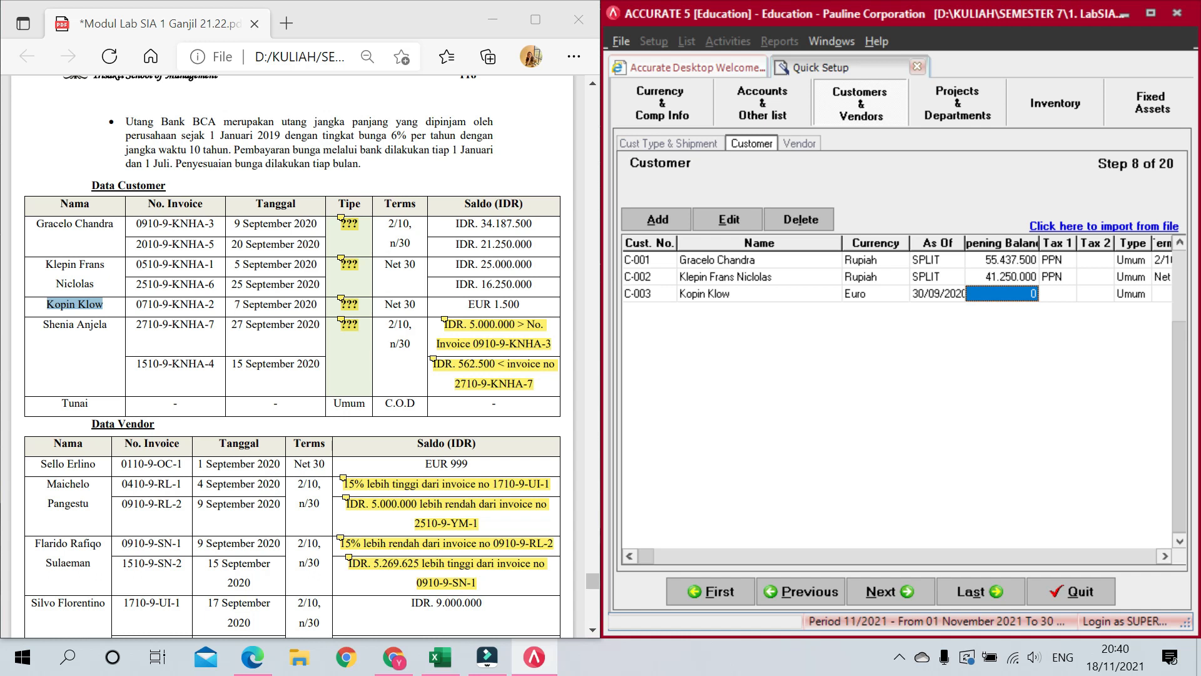
click(1025, 294)
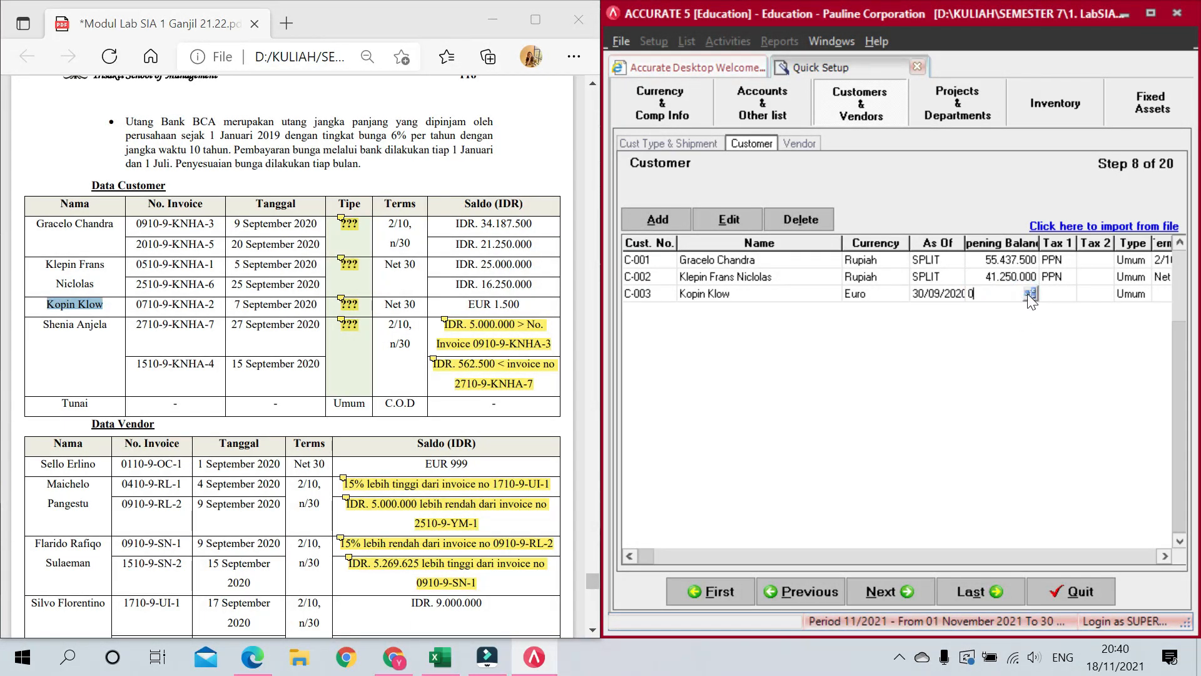
Step: Record the third customer's PDF invoice dated 07/09/2020 for 1.500 on Net 30 terms
click(1029, 294)
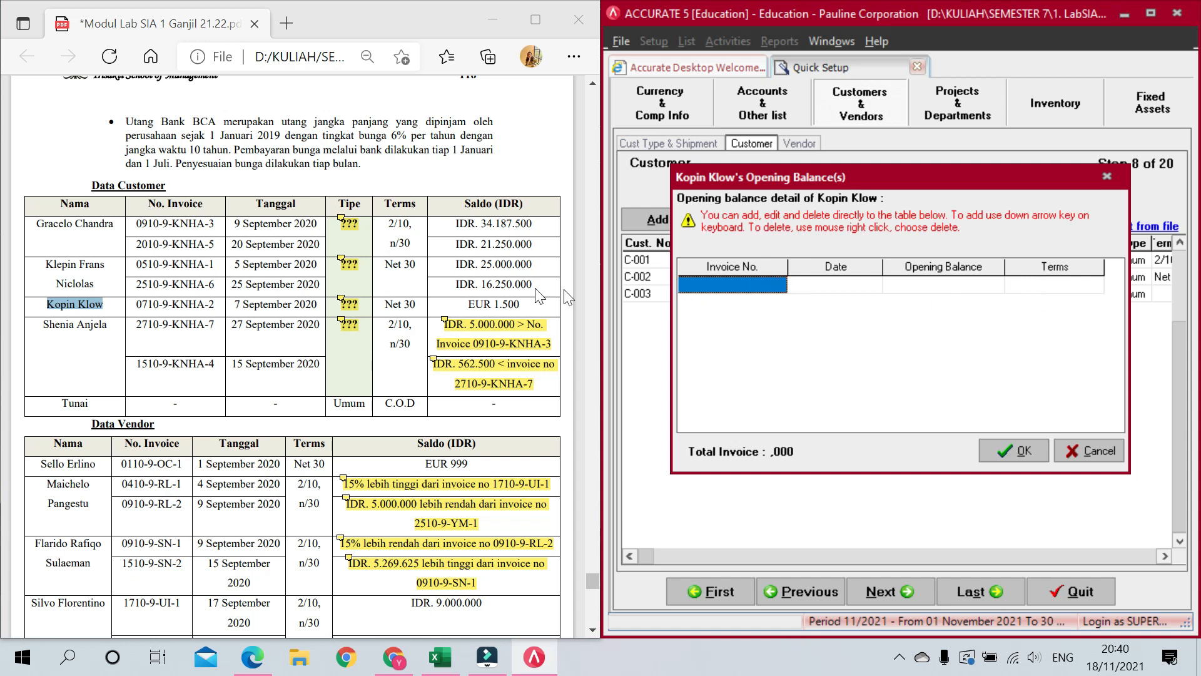
drag(136, 304, 214, 304)
key(ctrl+c)
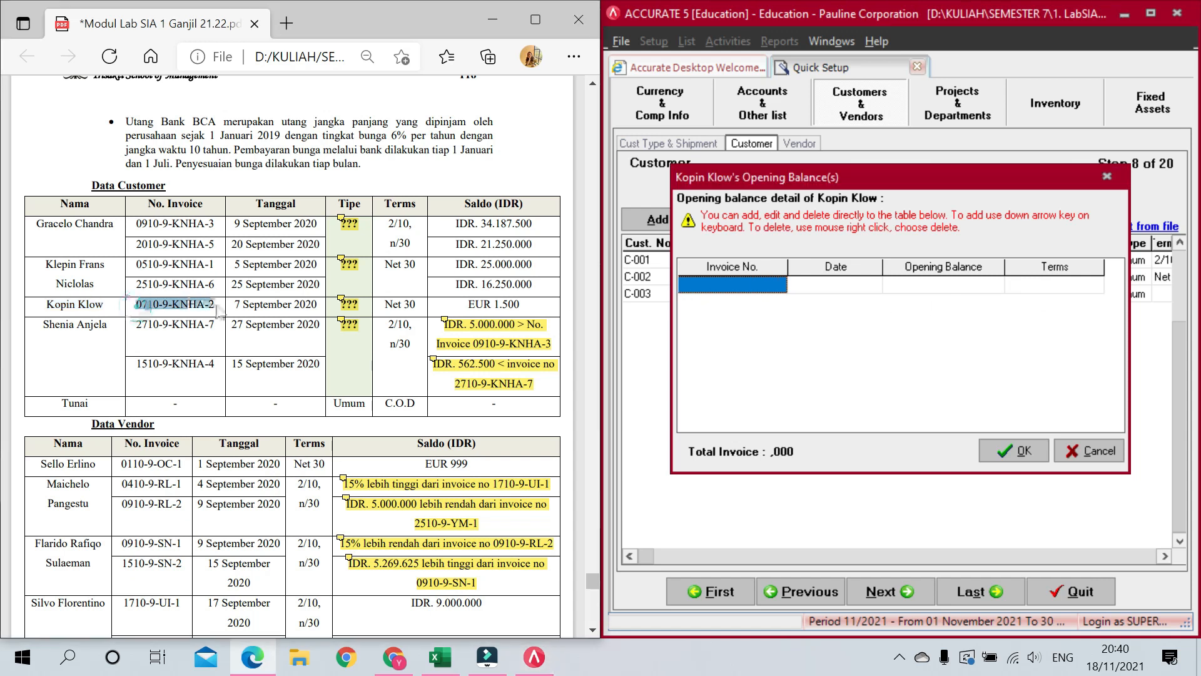
click(751, 284)
key(ctrl+v)
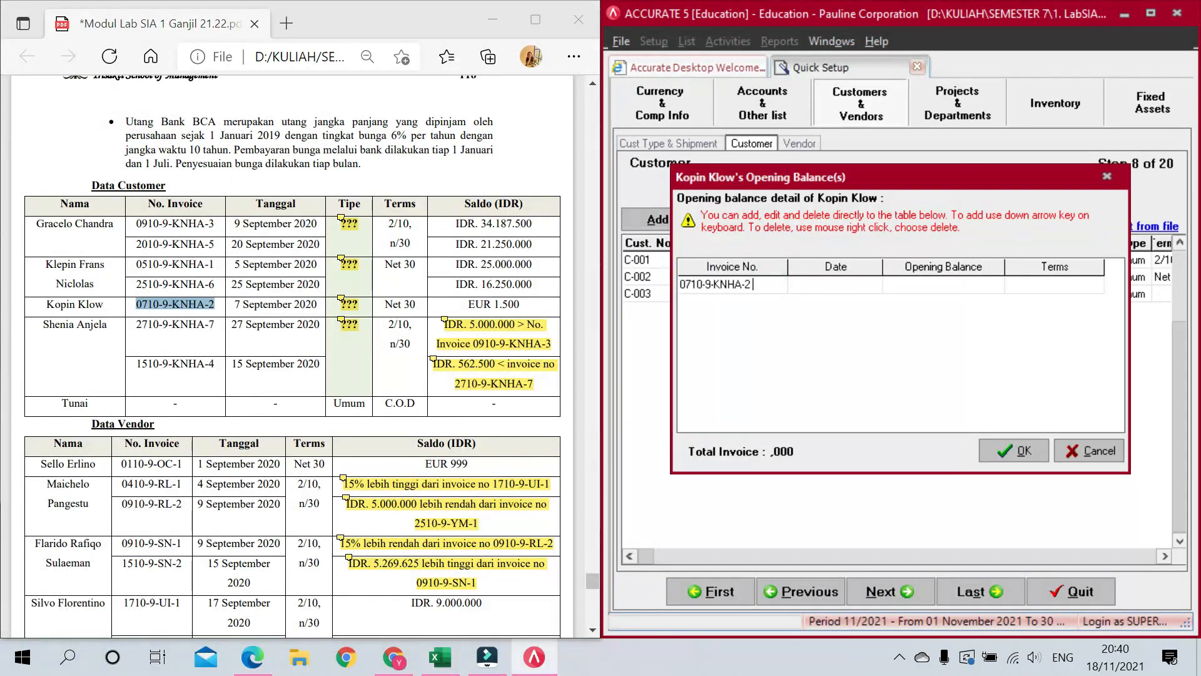
click(843, 284)
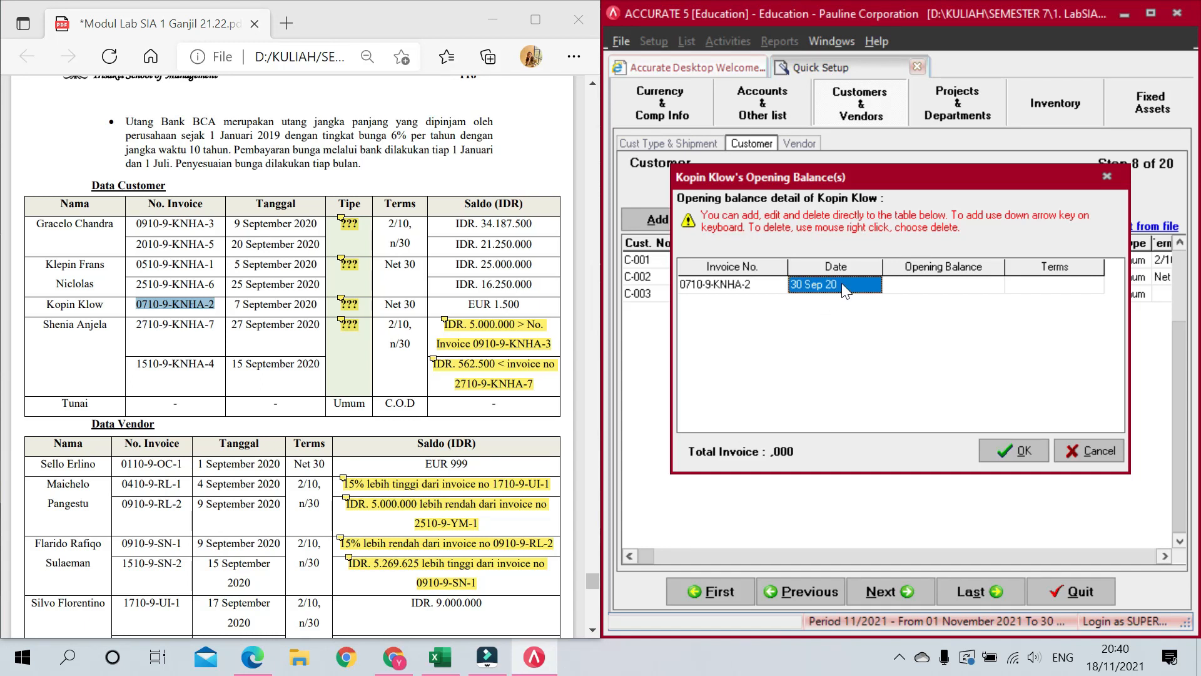
text(07/09/2020)
key(Tab)
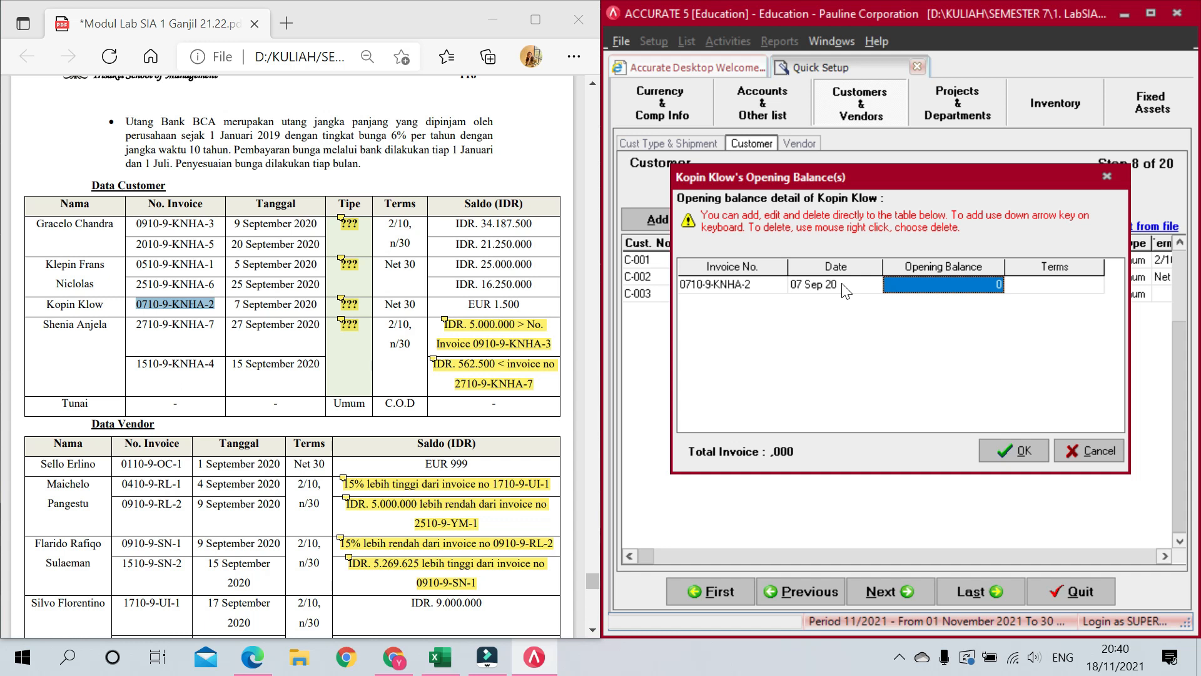
text(1500)
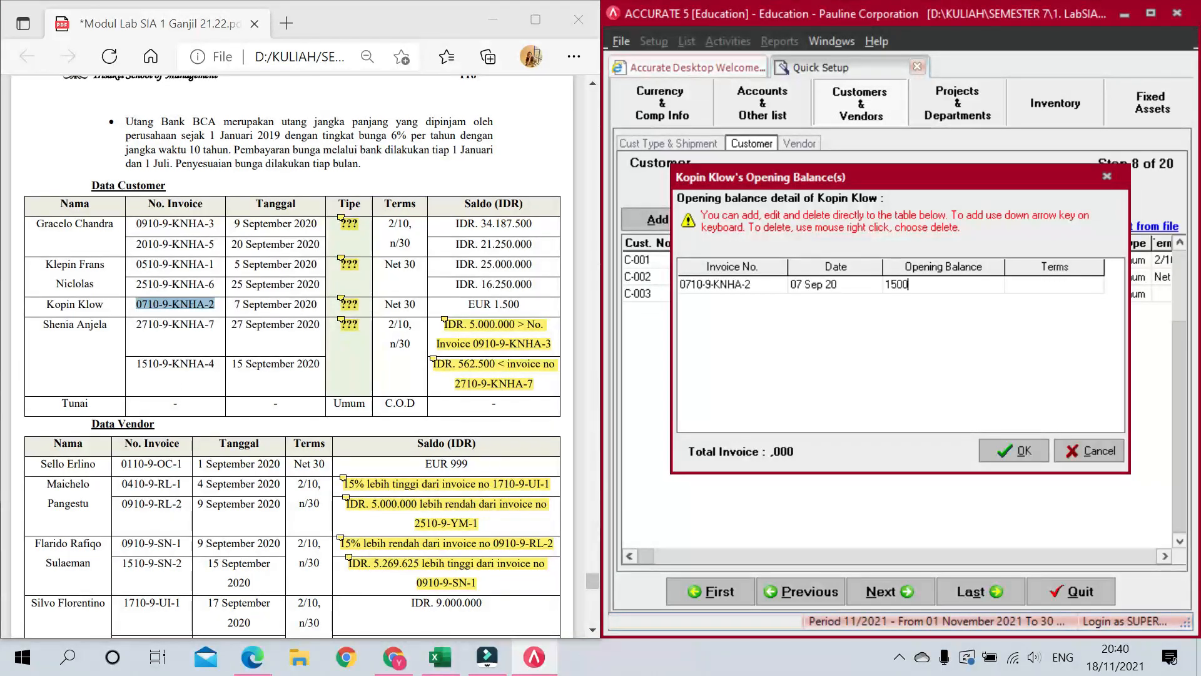
key(Tab)
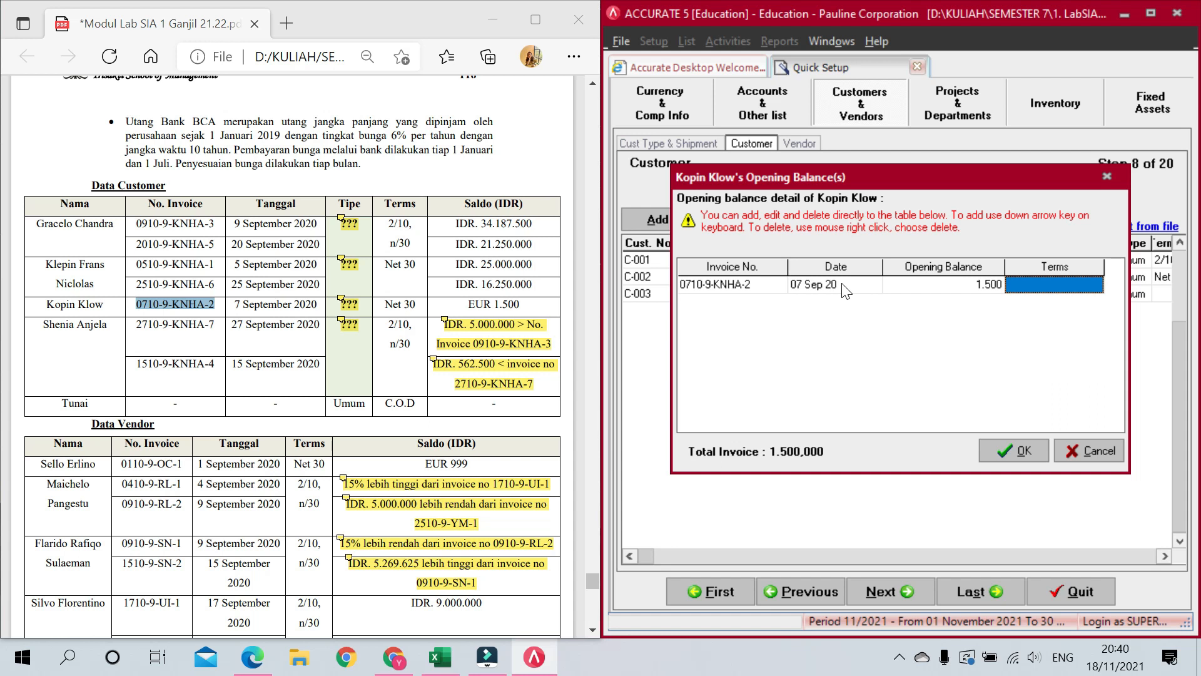
click(1065, 289)
click(1095, 284)
click(1058, 313)
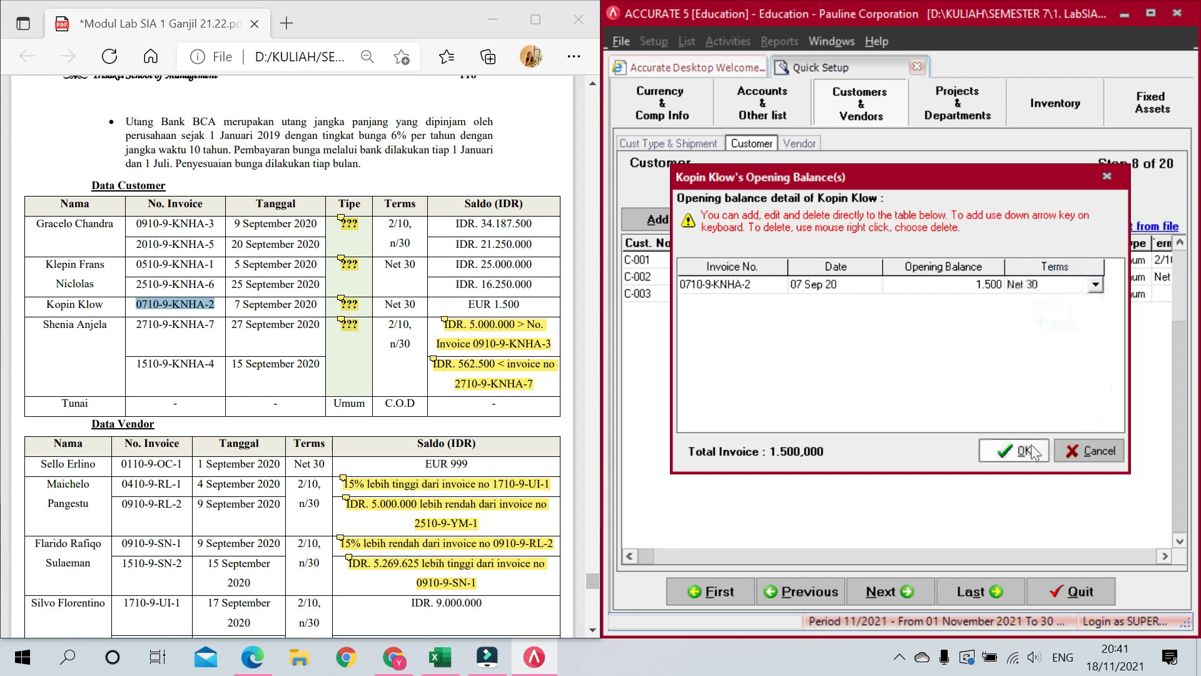
click(1032, 451)
click(1067, 298)
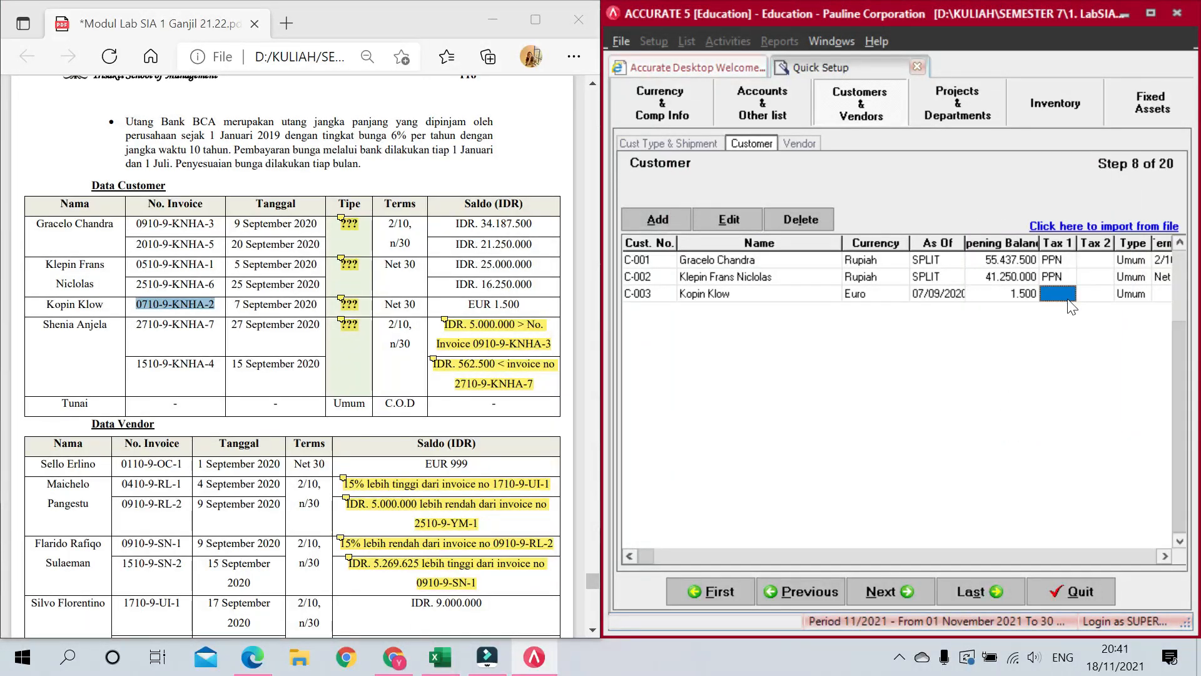
Step: Give the third customer PPN tax, type Khusus and Net 30 terms
click(1061, 292)
click(1068, 294)
click(1061, 319)
key(Tab)
key(Tab)
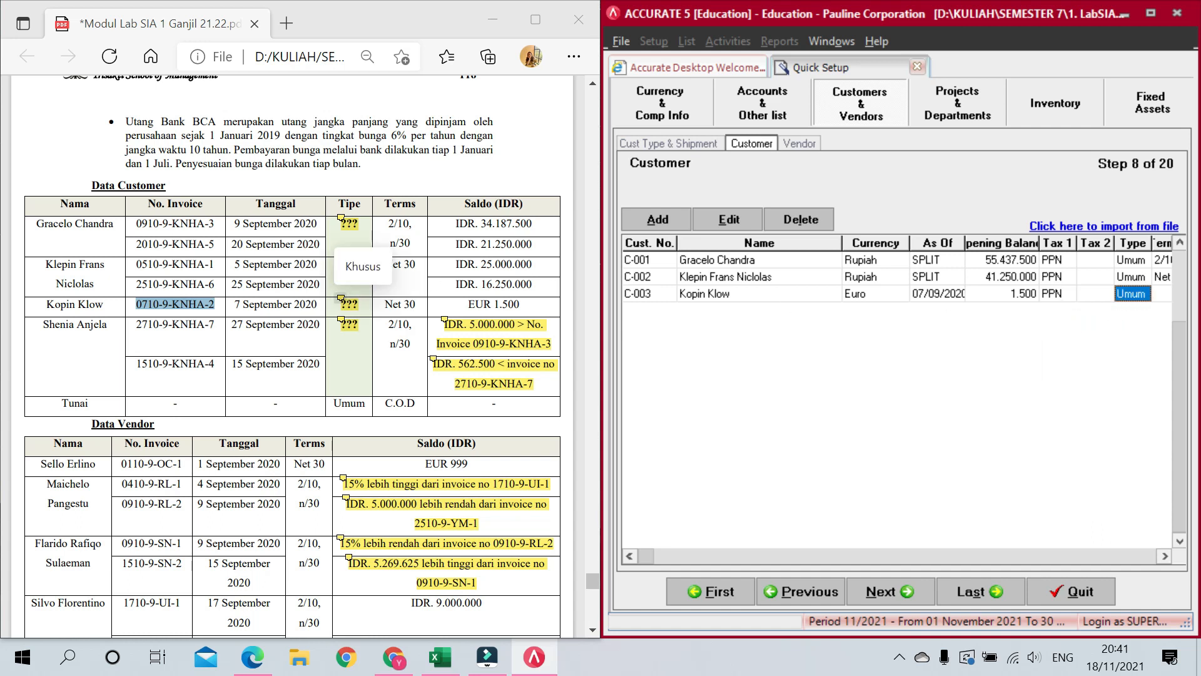
click(1146, 294)
click(1145, 295)
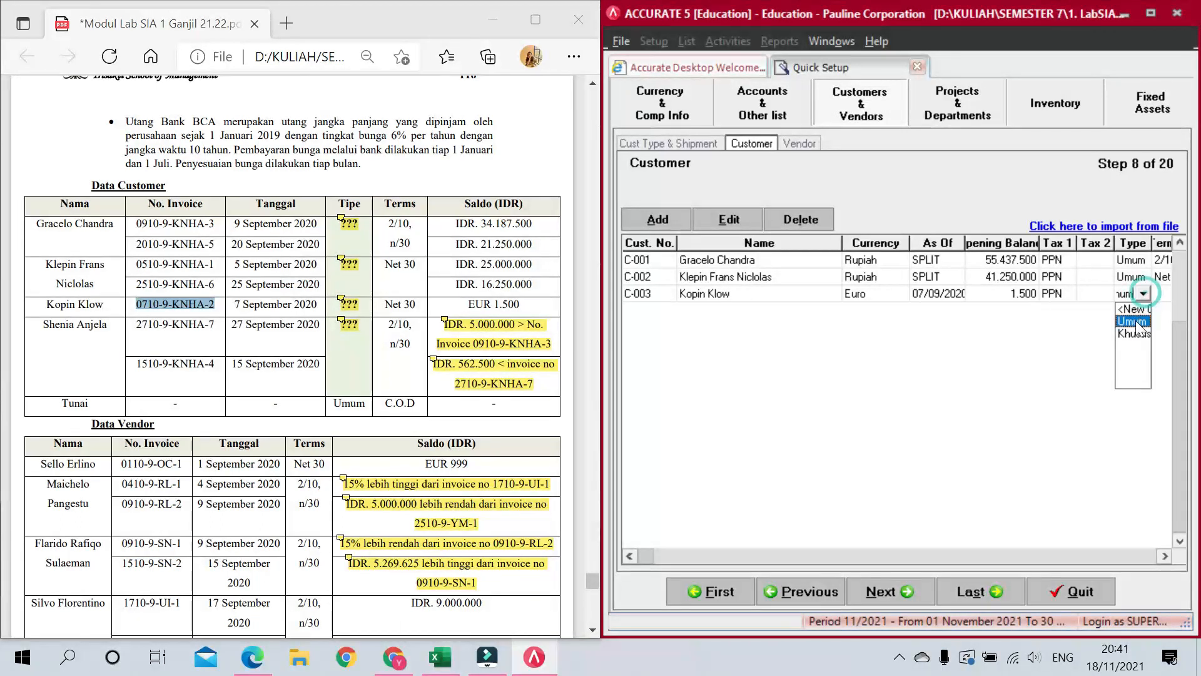
click(1131, 320)
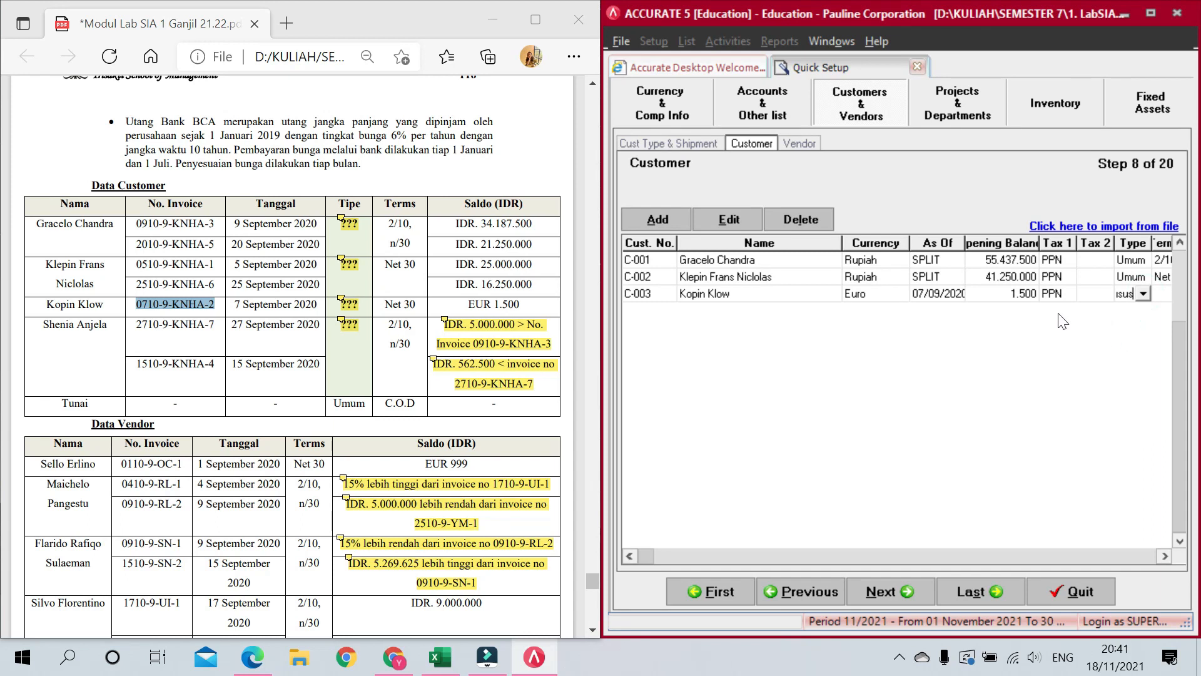
key(Tab)
click(1125, 297)
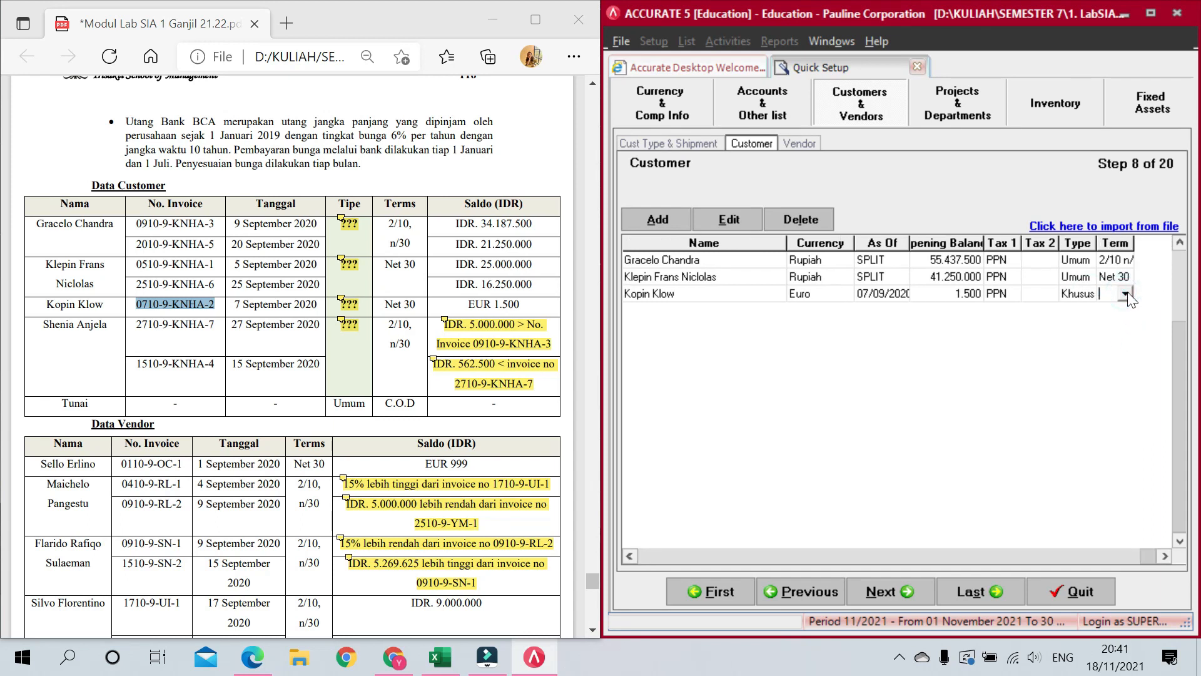
click(1126, 294)
click(1120, 332)
Step: Add customer C-004 with its name pasted from the PDF and open its opening-balance invoice details
key(Tab)
key(Tab)
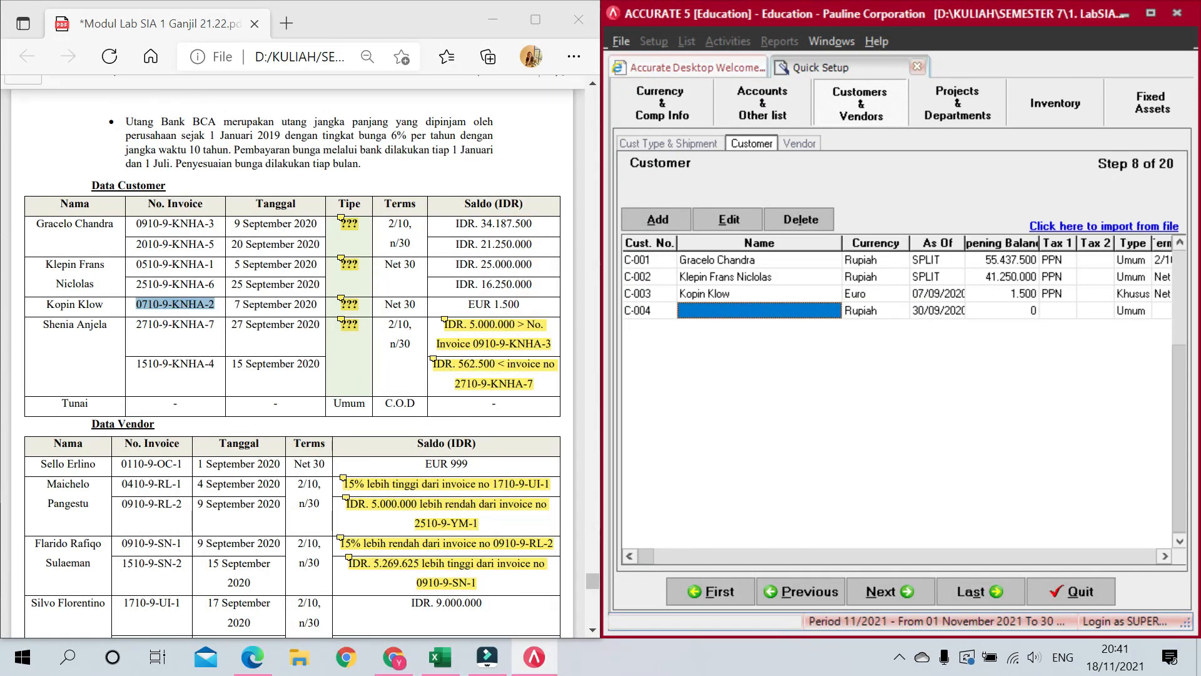
click(42, 324)
drag(42, 324, 103, 324)
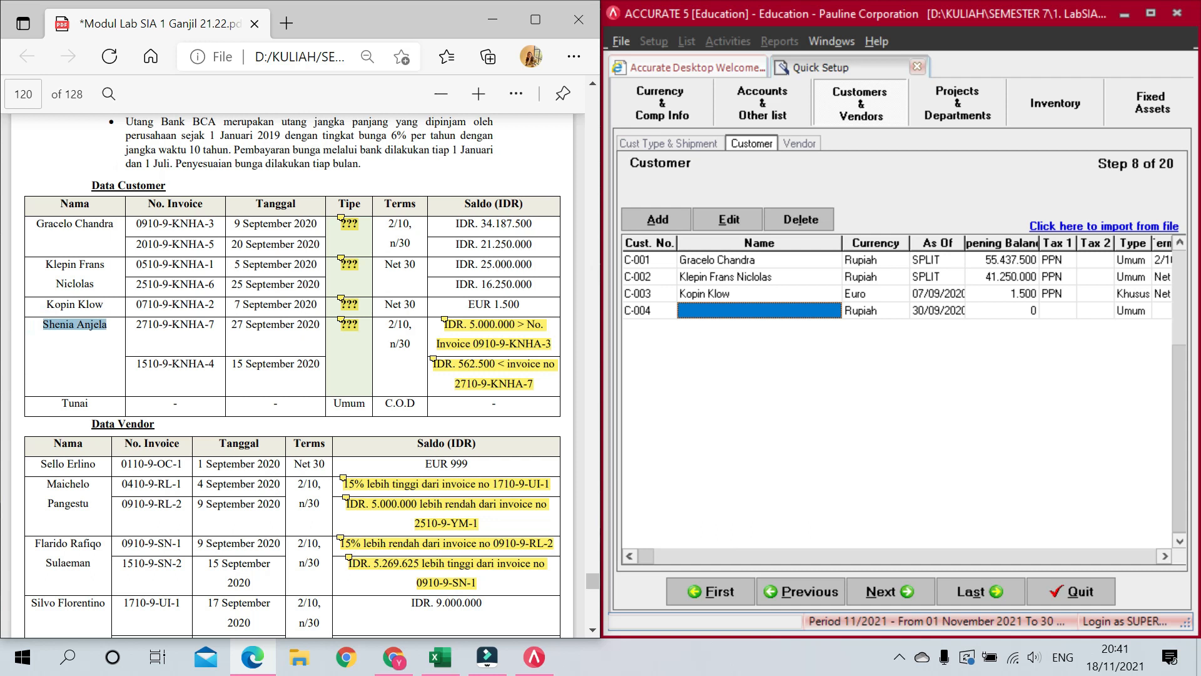
click(691, 313)
key(Tab)
key(Tab)
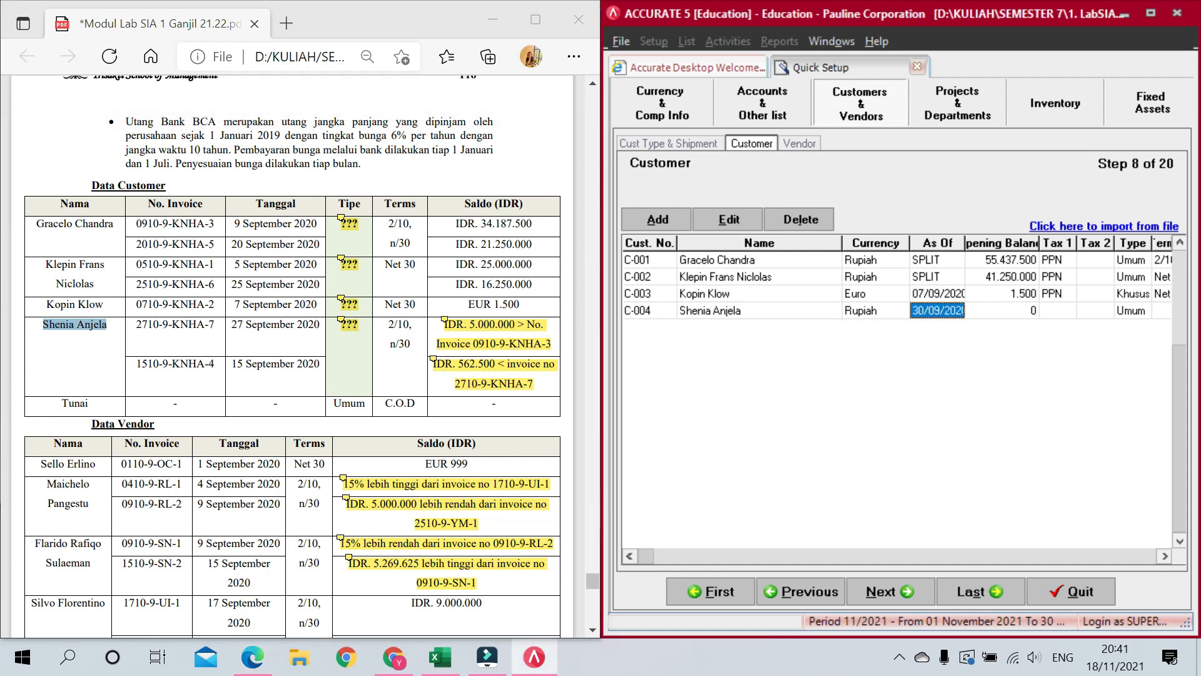
click(1012, 309)
click(1029, 313)
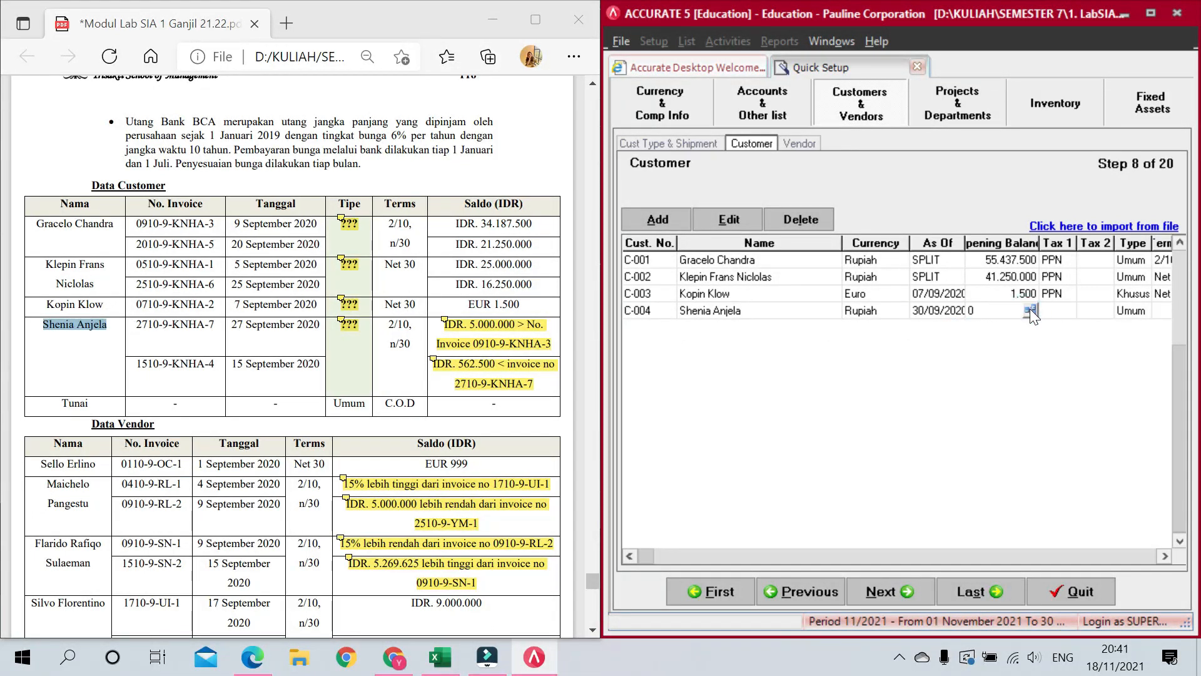
click(1030, 309)
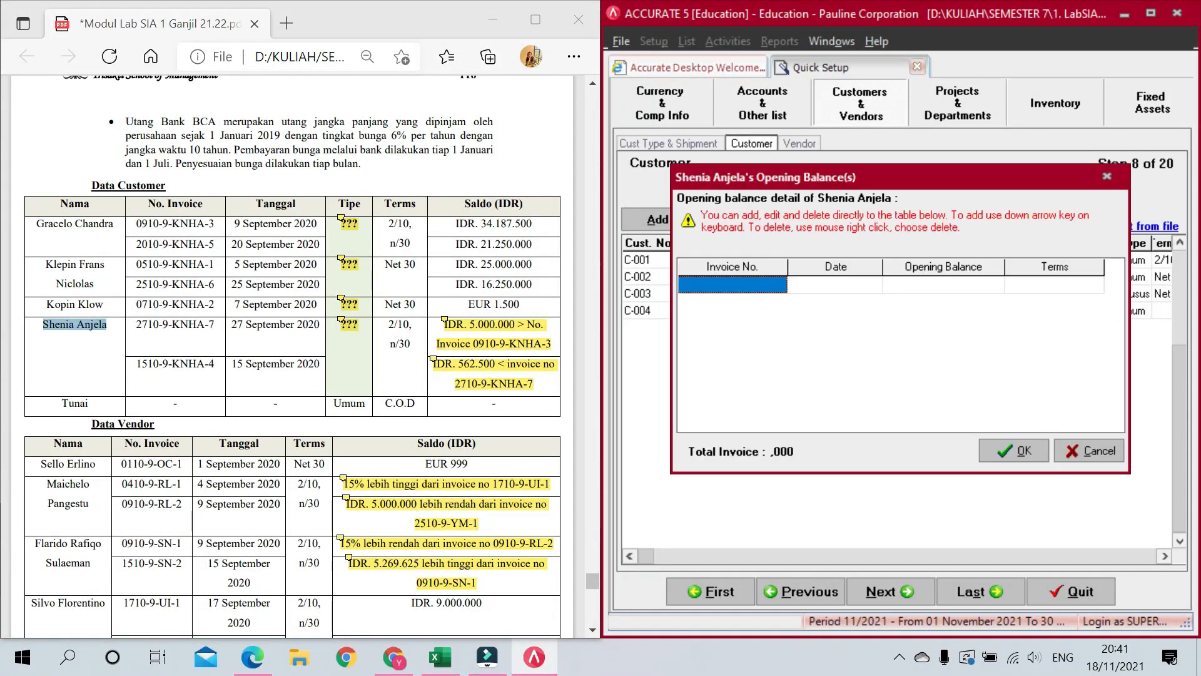
Step: Enter the first opening invoice from the PDF: dated 27/09/2020, amount 39.187.500, terms 2/10 n/30
drag(136, 324, 214, 324)
key(ctrl+c)
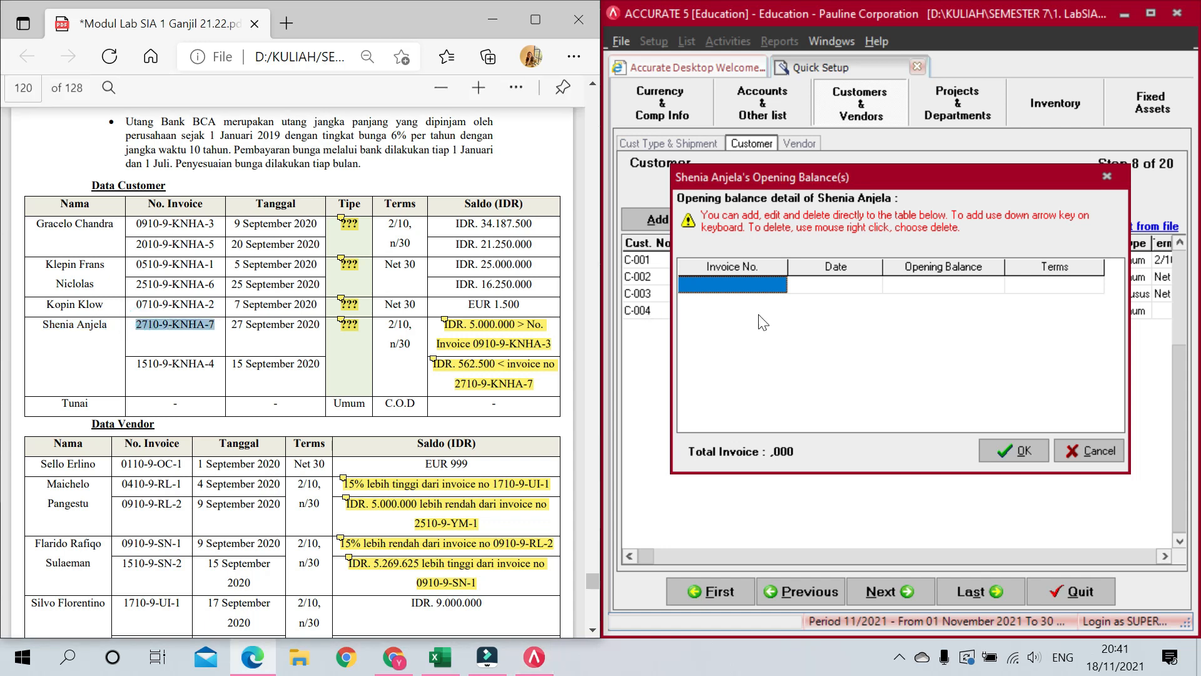
click(754, 281)
key(ctrl+v)
click(799, 288)
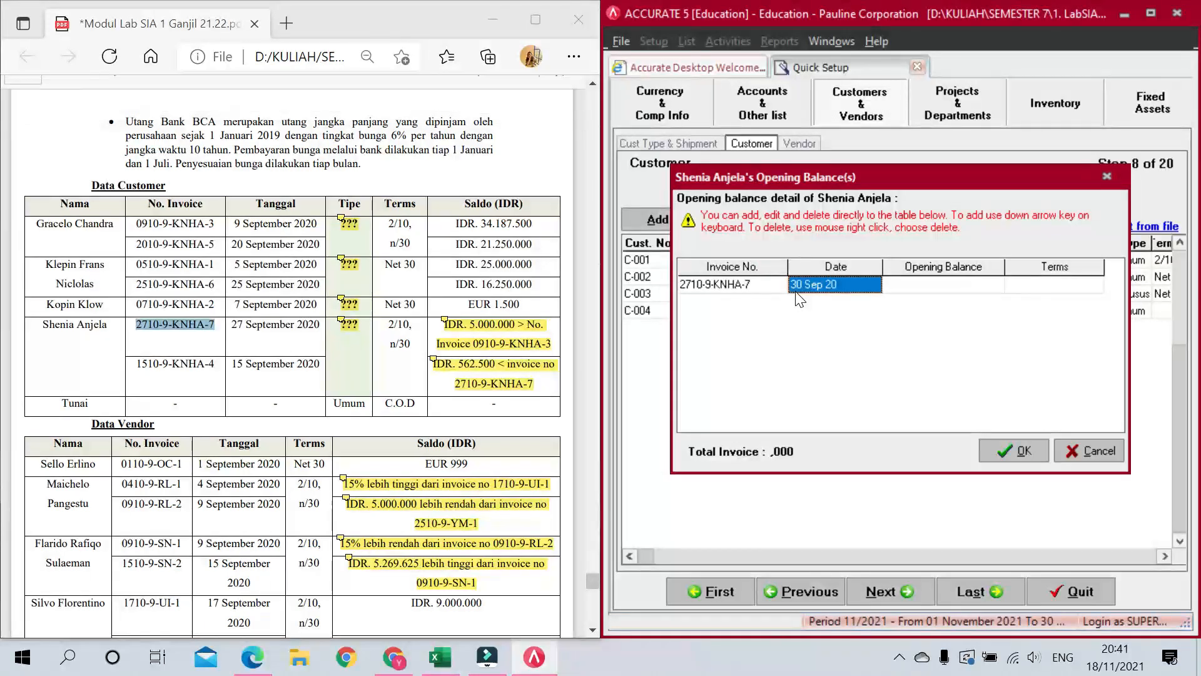
text(27/09/2020)
key(Tab)
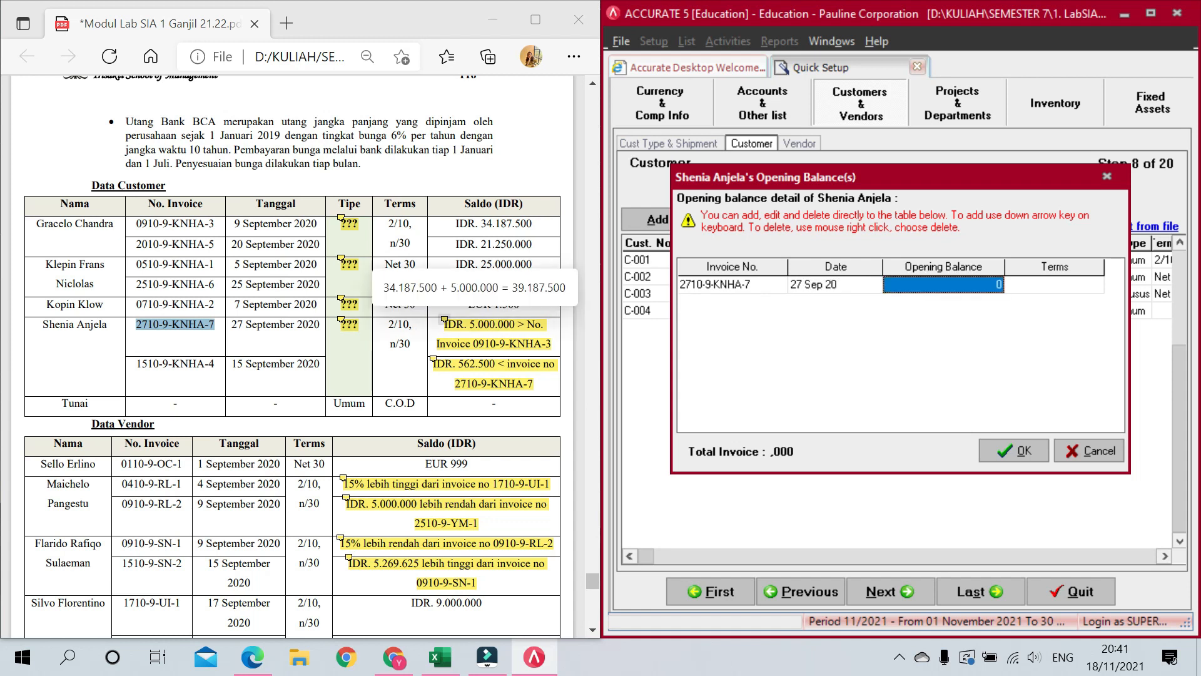
text(3)
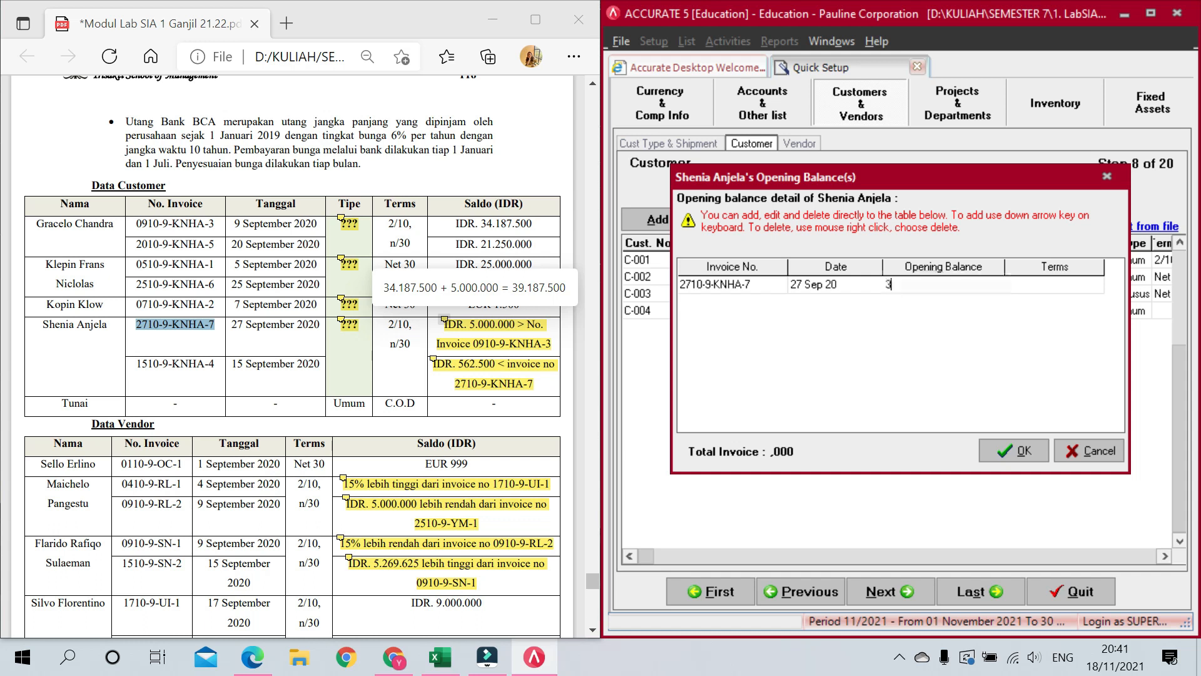
text(9.187.500)
key(Tab)
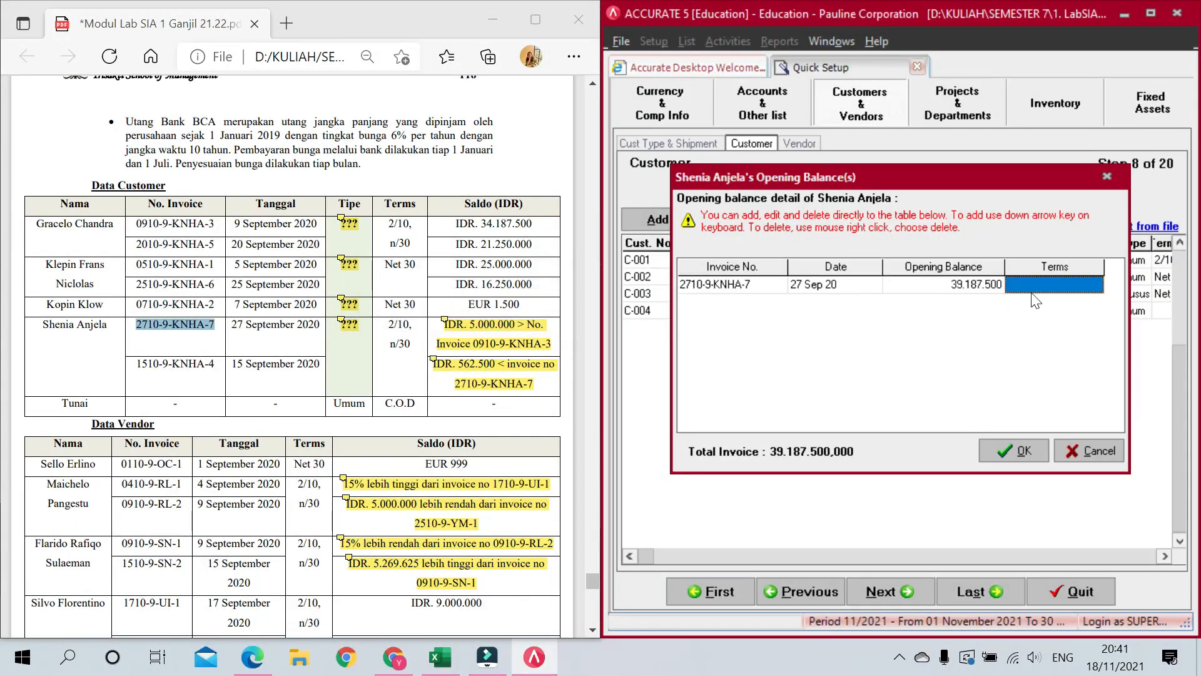
click(1096, 284)
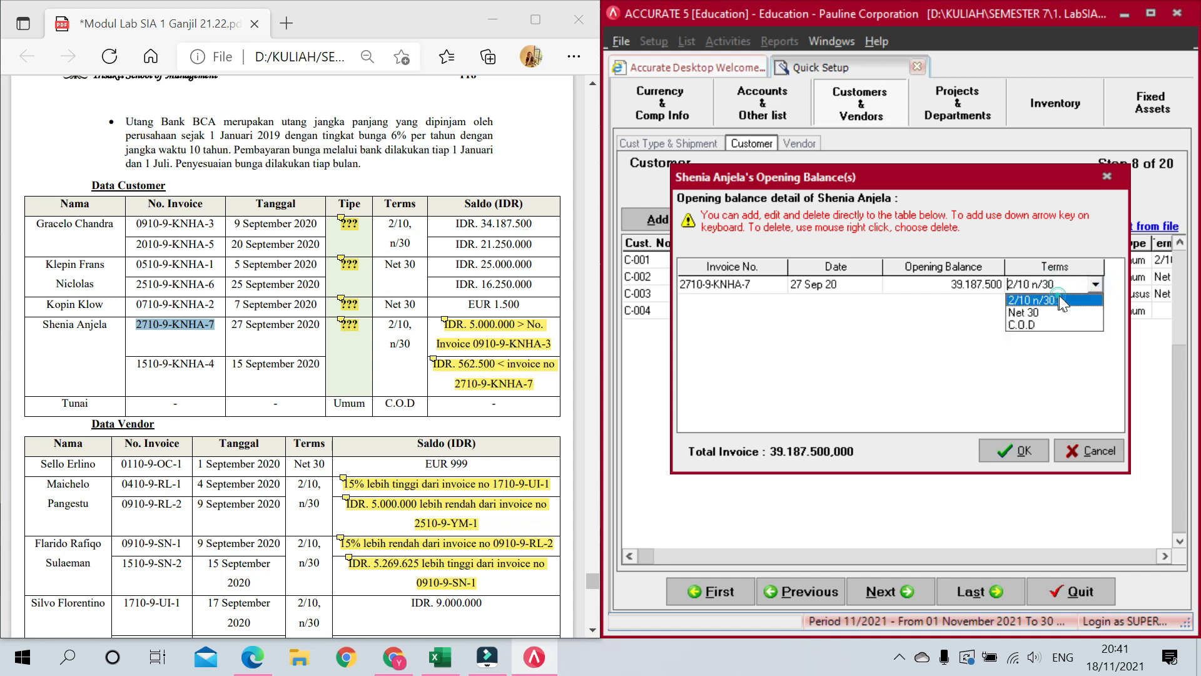
click(1060, 298)
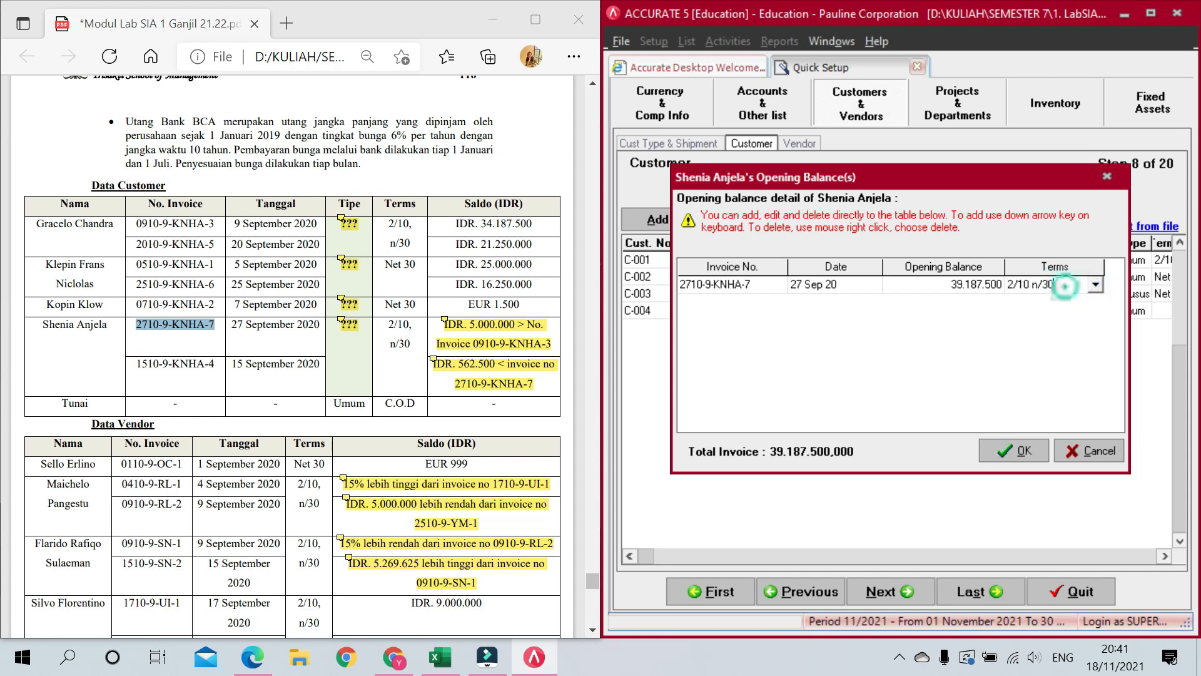
Step: Add the second invoice dated 15/09/20 for 38.625.000 with 2/10 n/30 terms, discarding the blank row
key(Down)
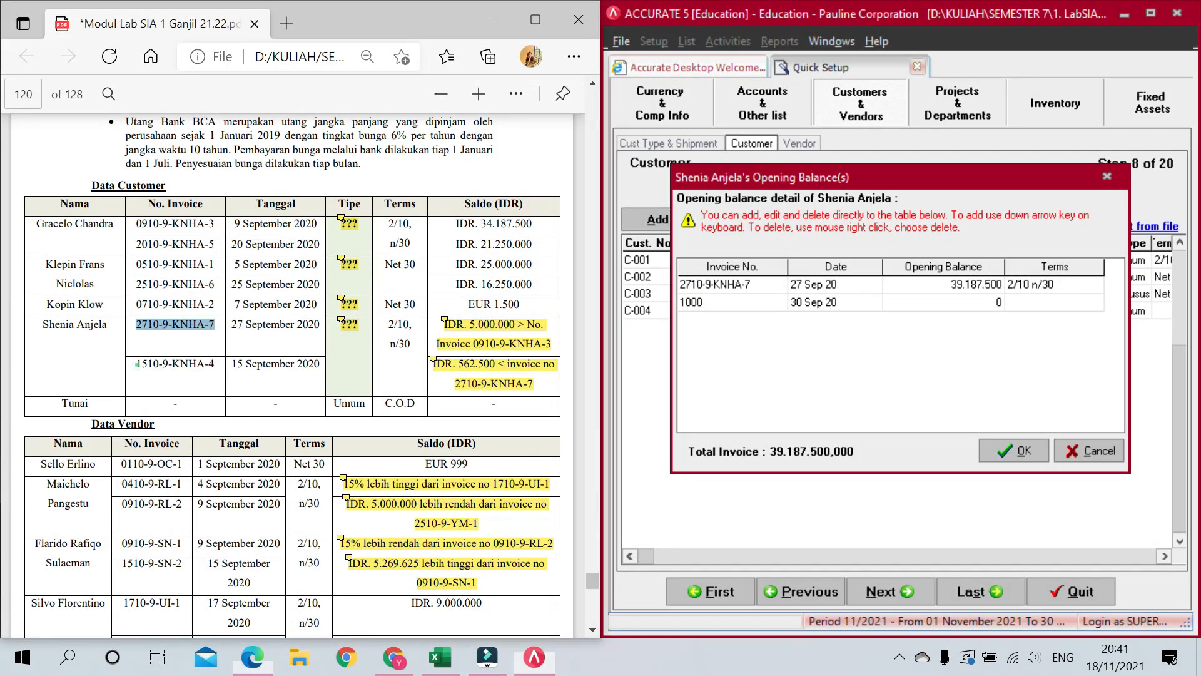
drag(136, 363, 215, 363)
key(ctrl+c)
click(736, 302)
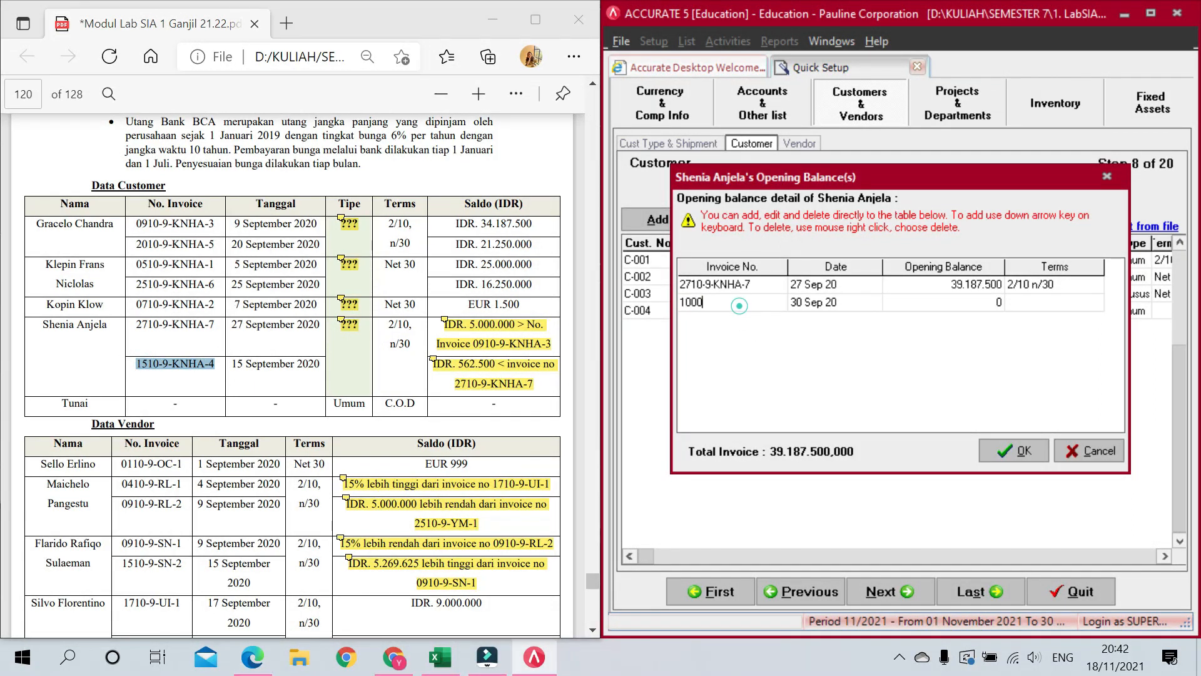
key(ctrl+v)
key(Tab)
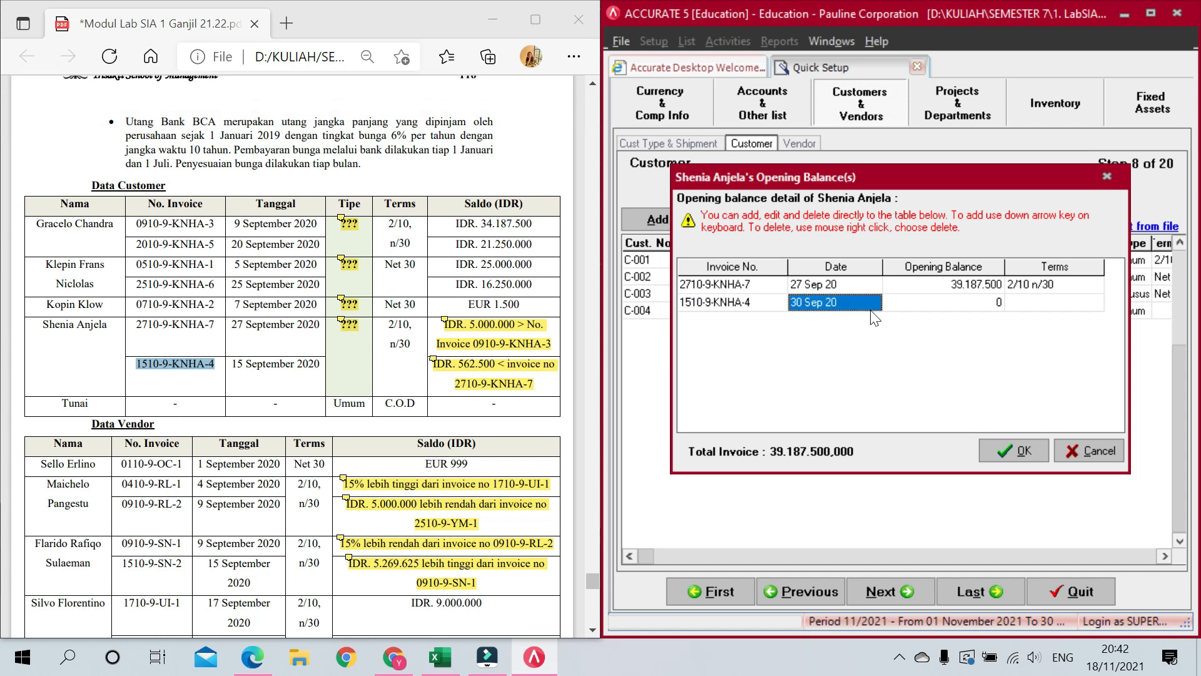
text(15/09)
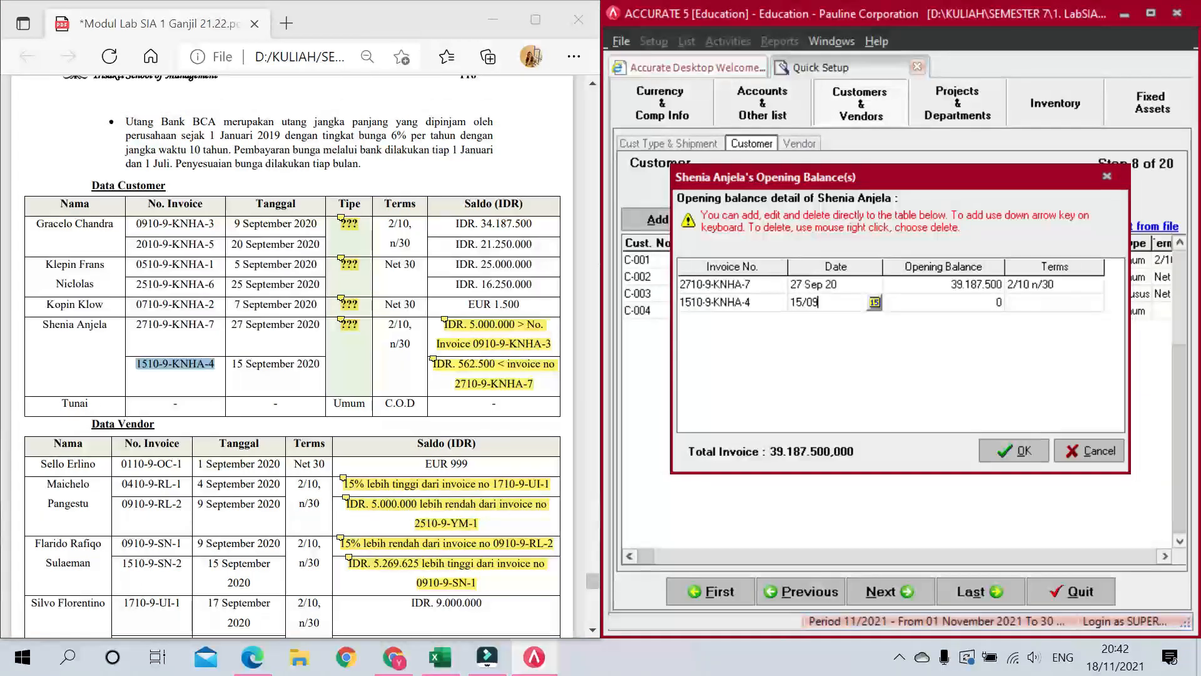
text(/20)
key(Tab)
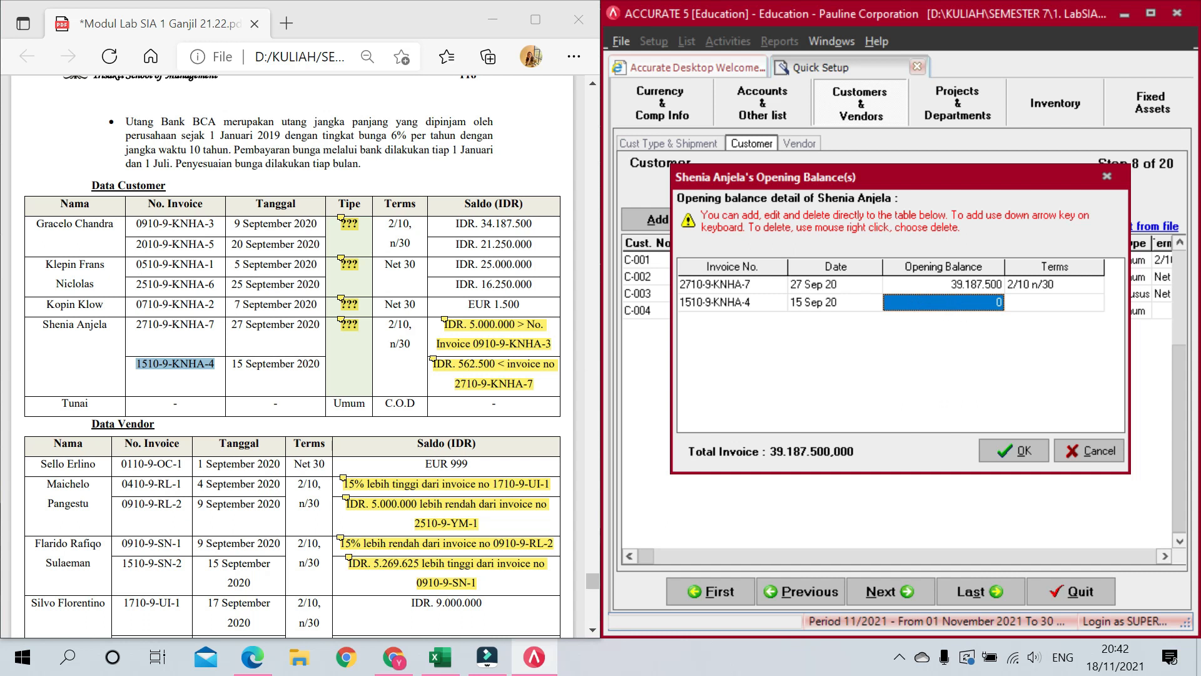
mouse_move(481, 365)
text(3)
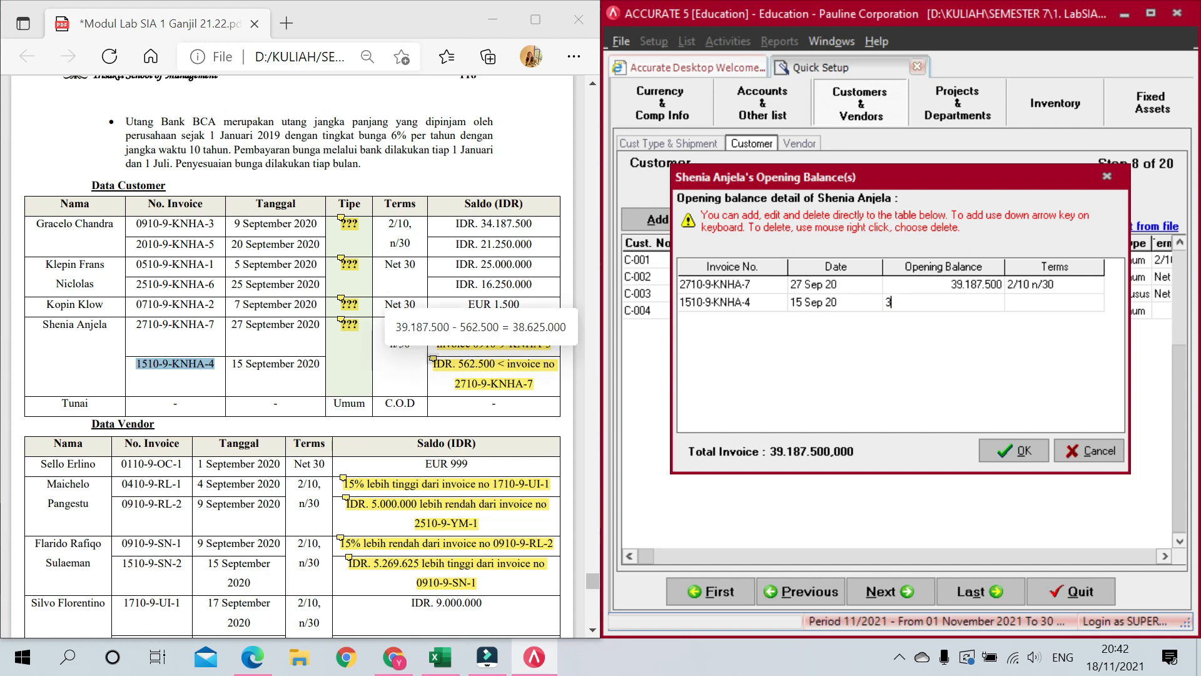
text(8.625.)
text(000)
key(Tab)
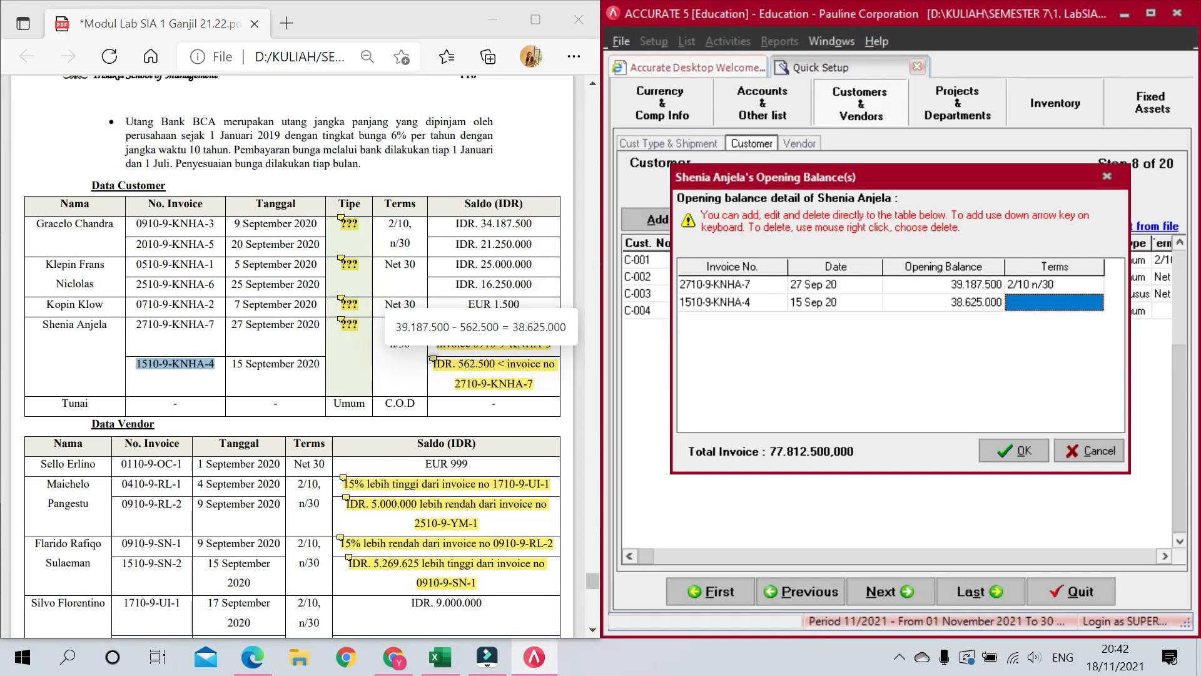
click(1095, 303)
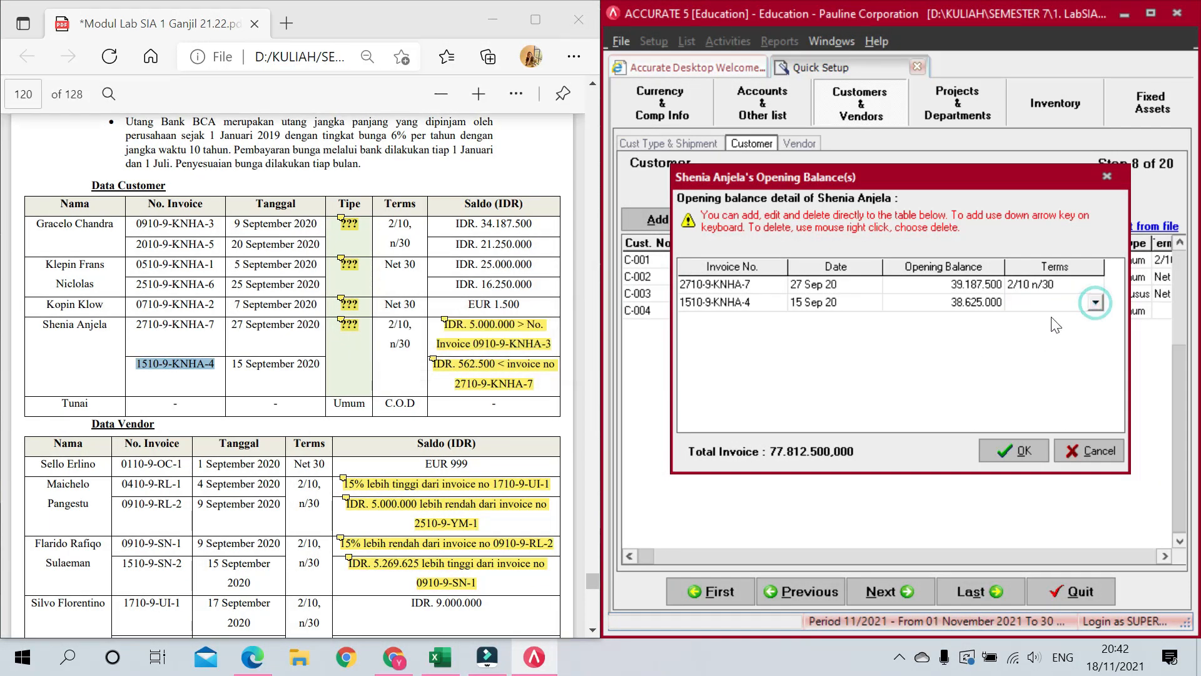
click(1095, 303)
click(1038, 314)
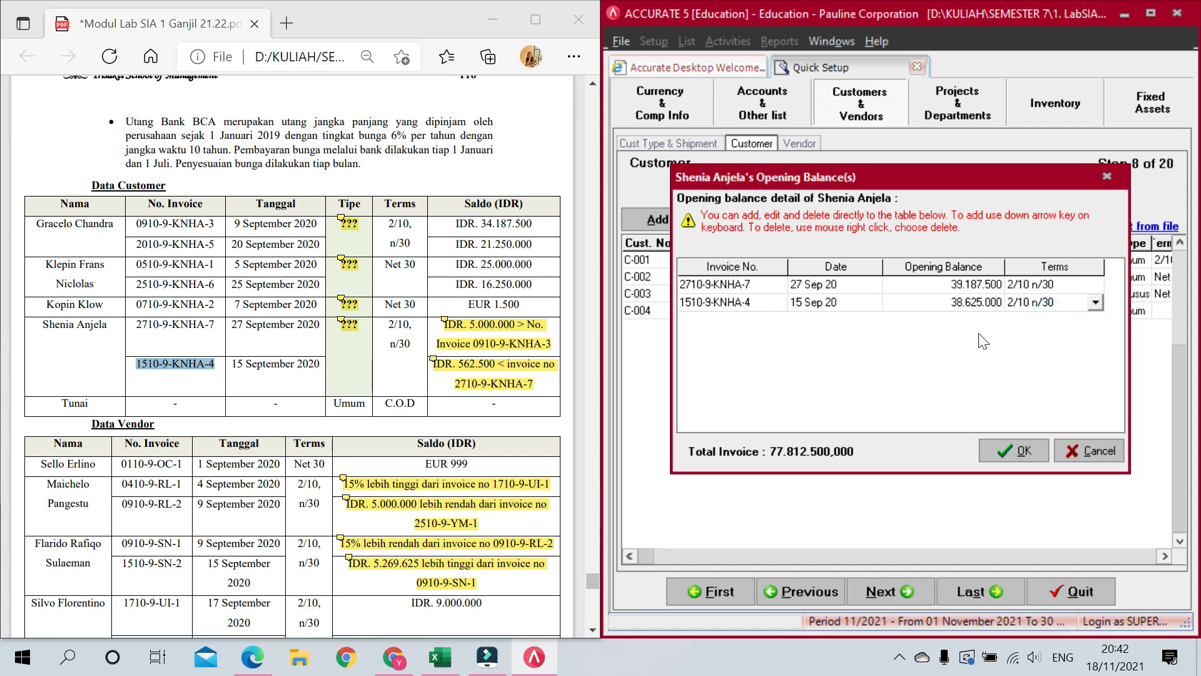
key(Down)
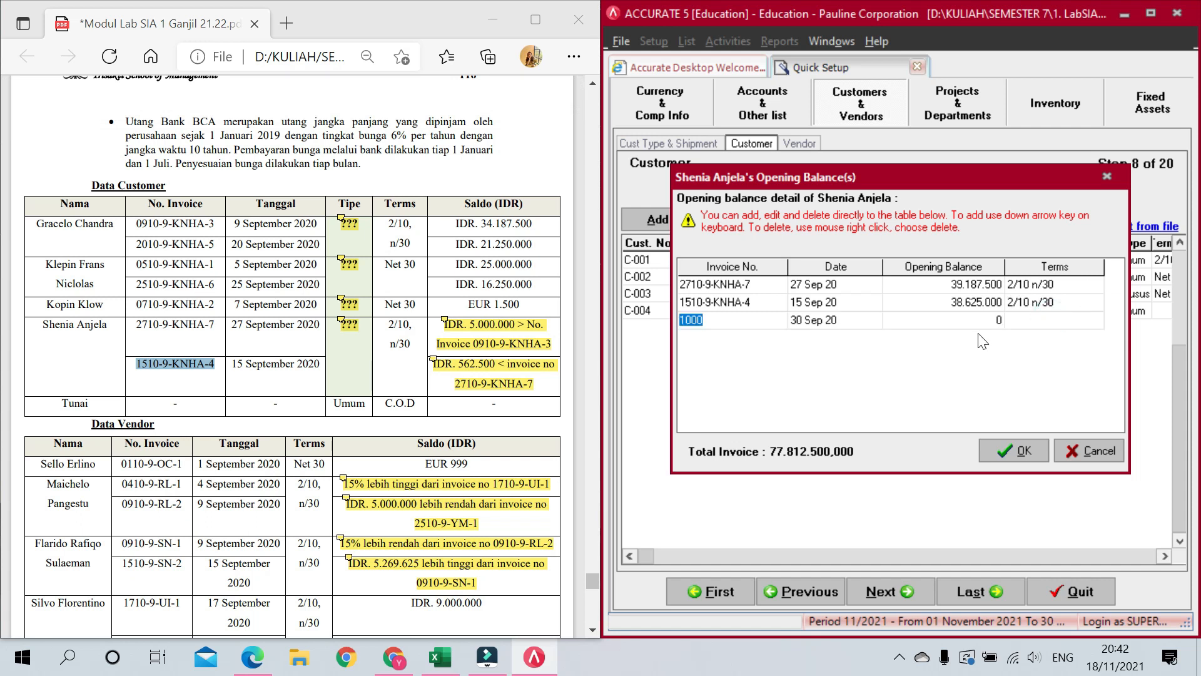
key(Up)
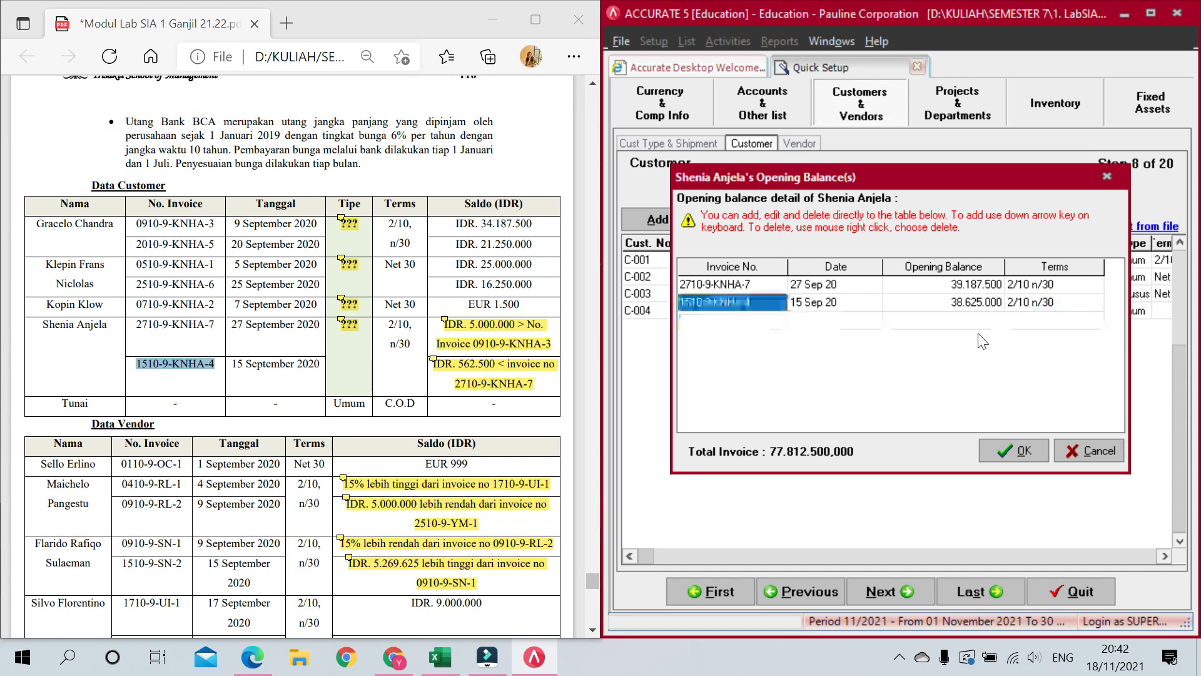
Step: Confirm the 77.812.500 opening balance and assign PPN as the customer's Tax 1
click(1008, 450)
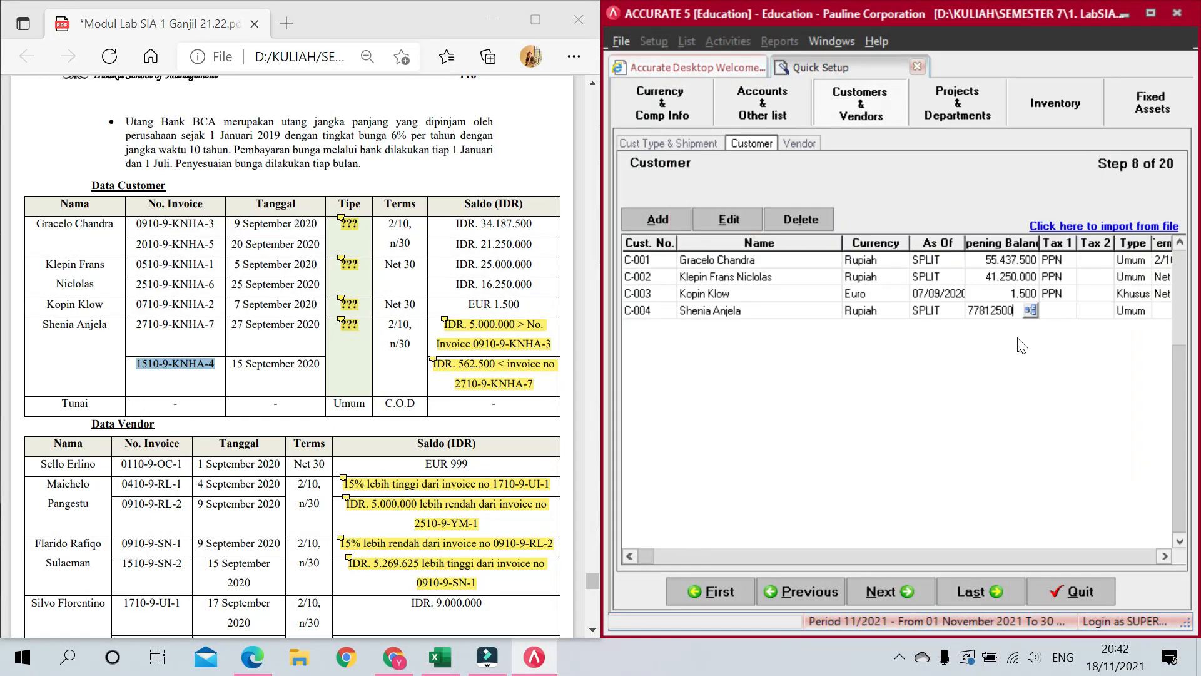
key(Tab)
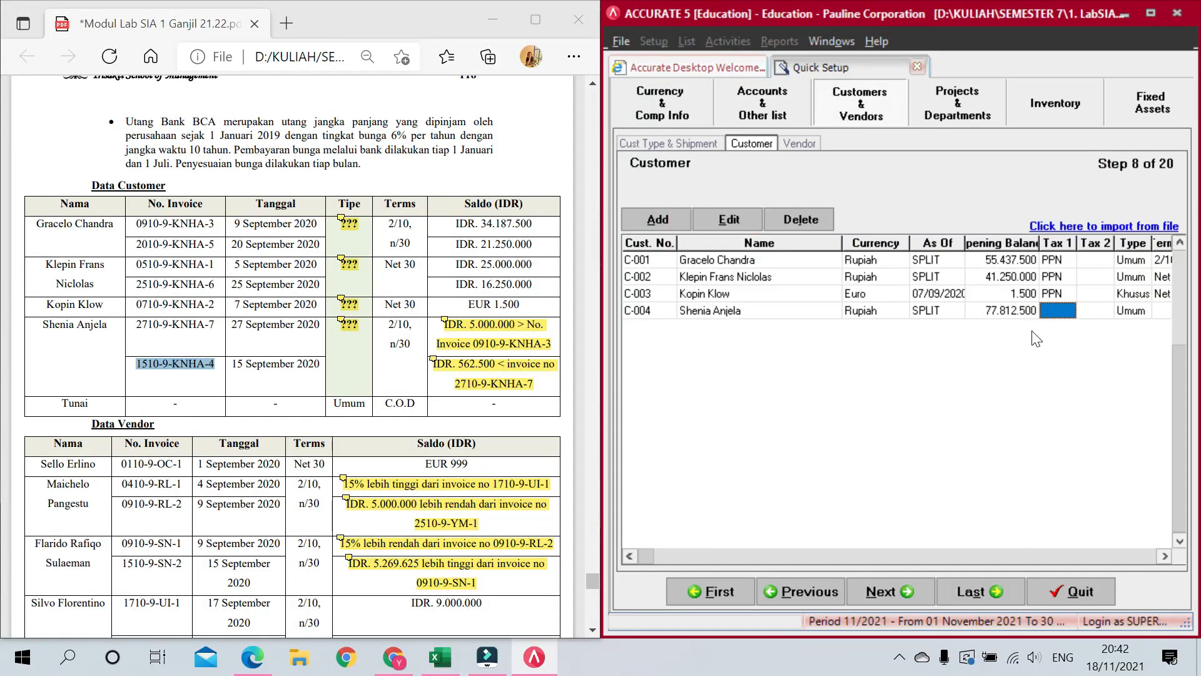
click(1068, 312)
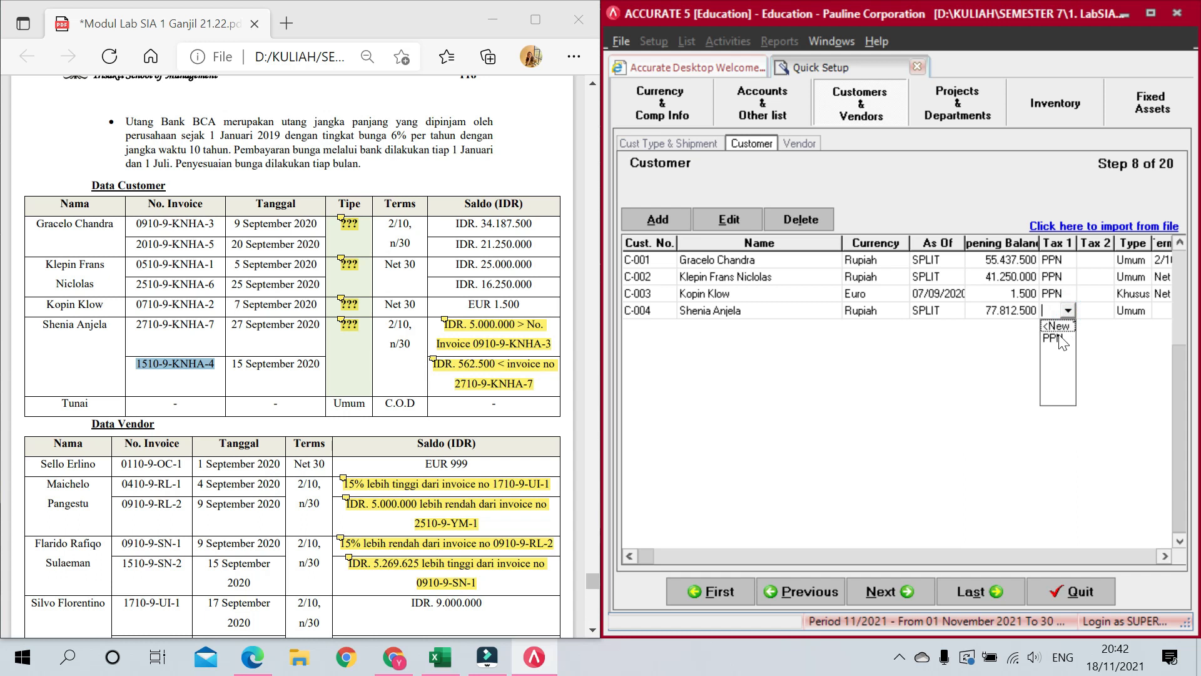
click(1057, 334)
Step: Set the customer type to Khusus and terms to 2/10 n/30, then add new customer row C-005
key(Tab)
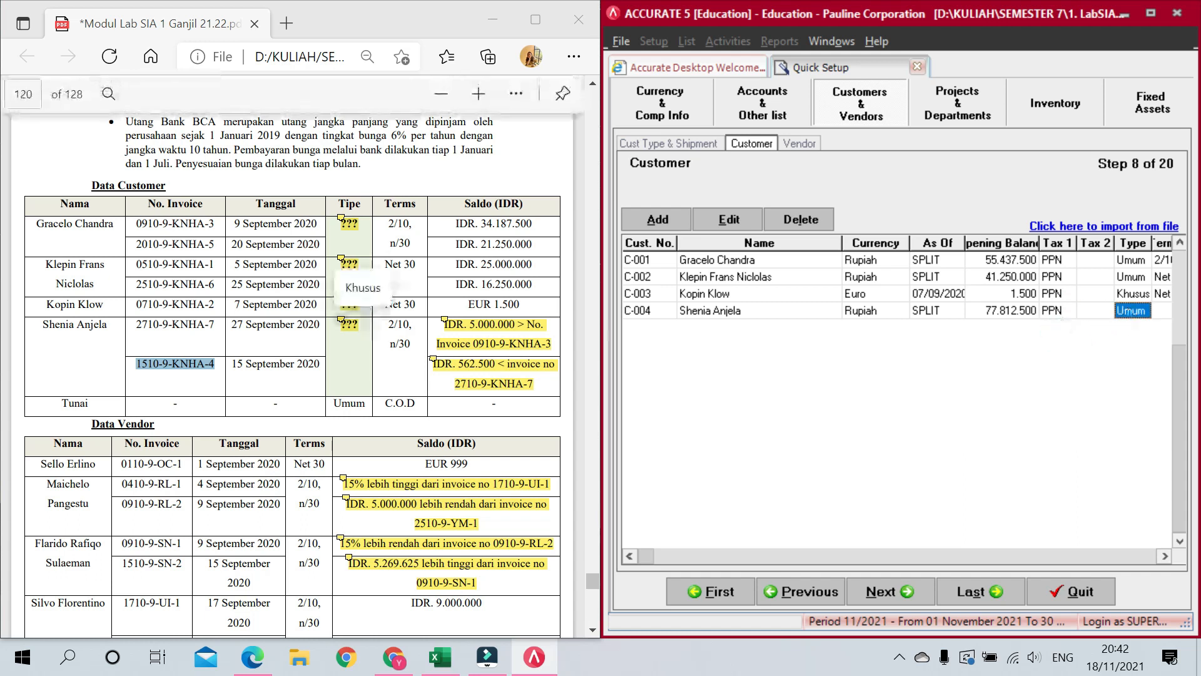
click(1146, 309)
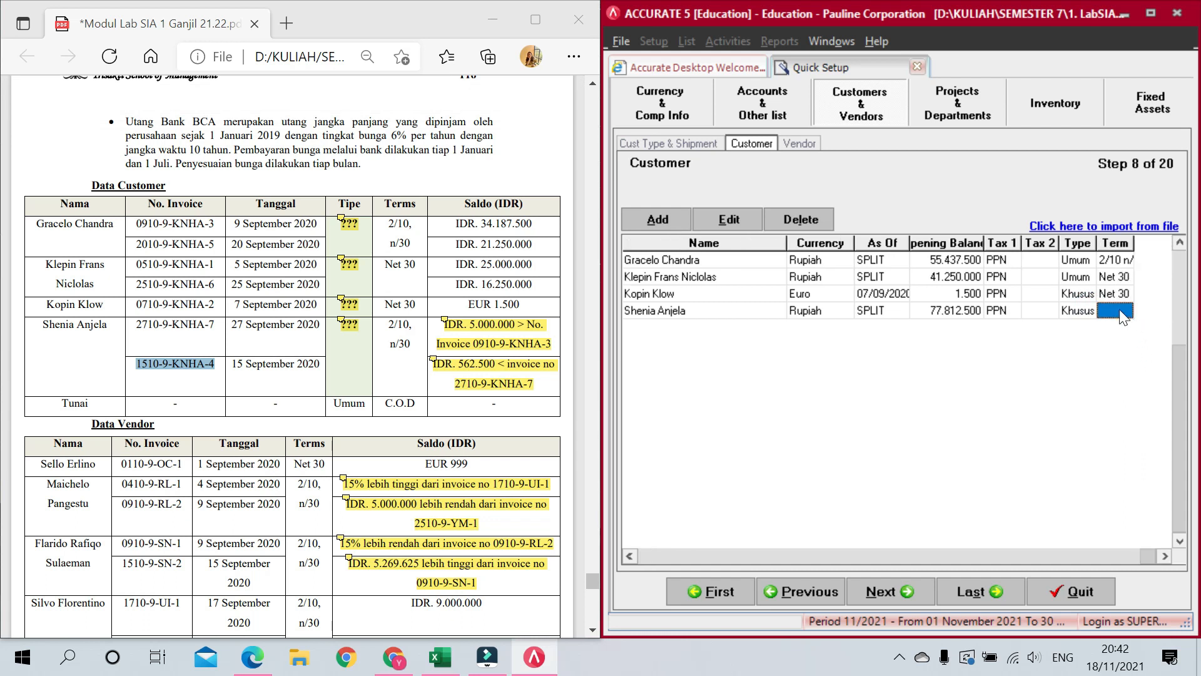
click(1125, 311)
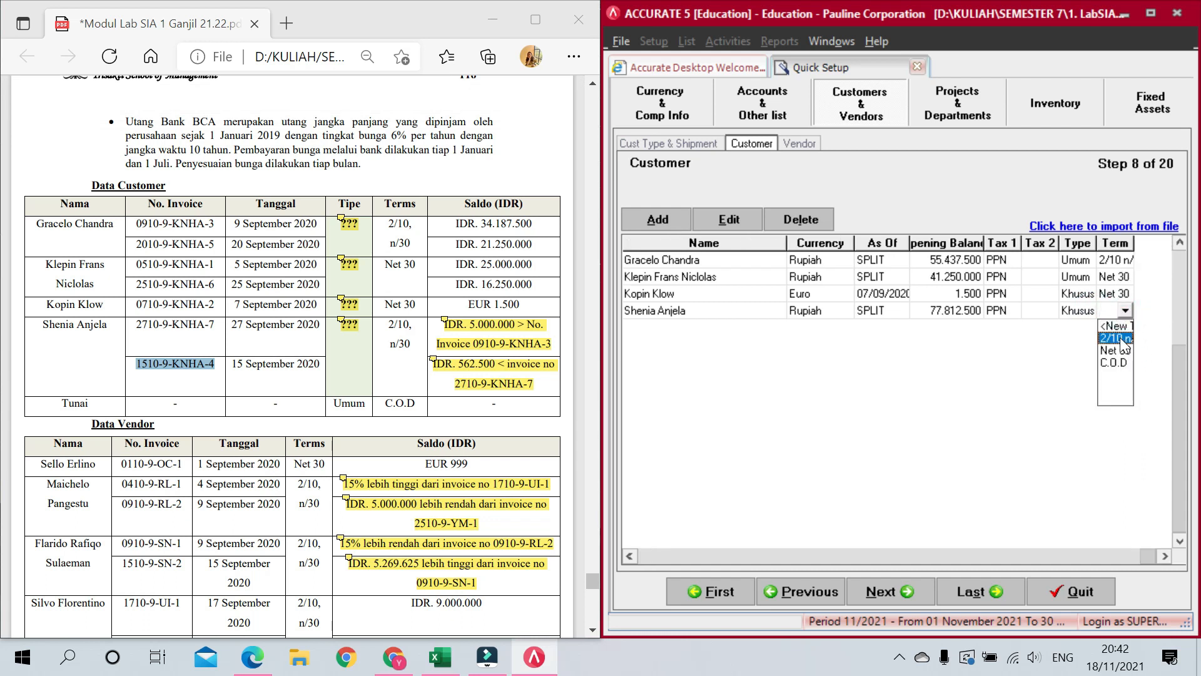
click(1123, 338)
key(Return)
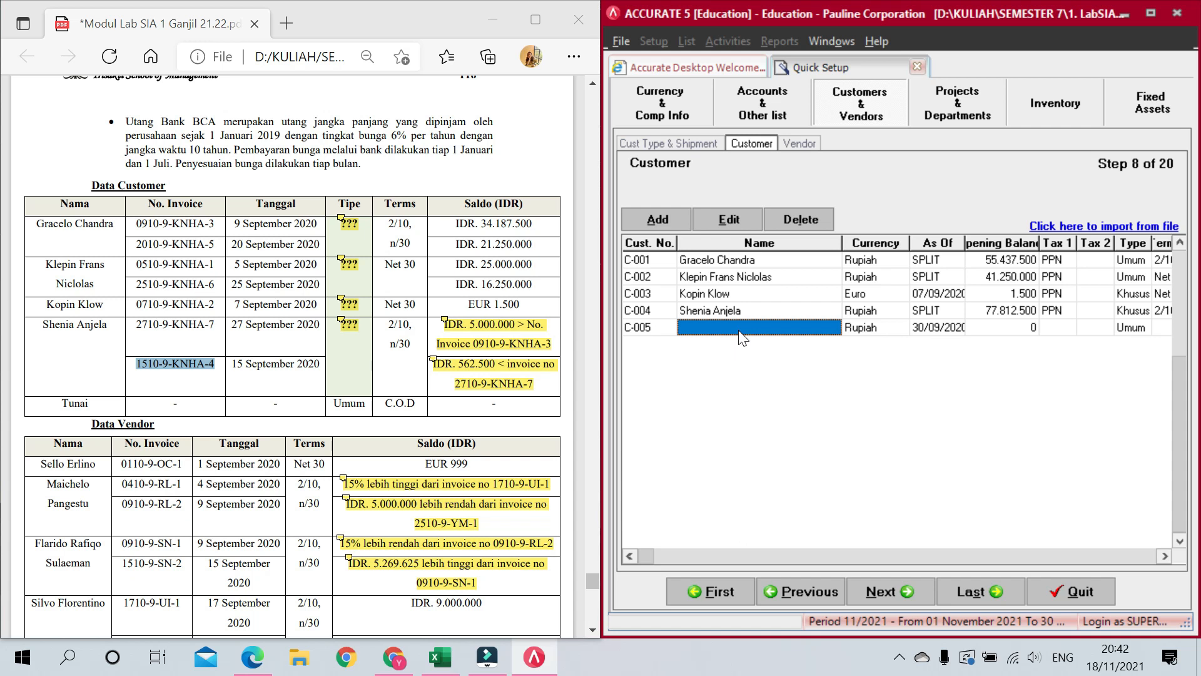
Step: Name customer C-005 'Tunai', keeping its default currency and date
text(Tunai)
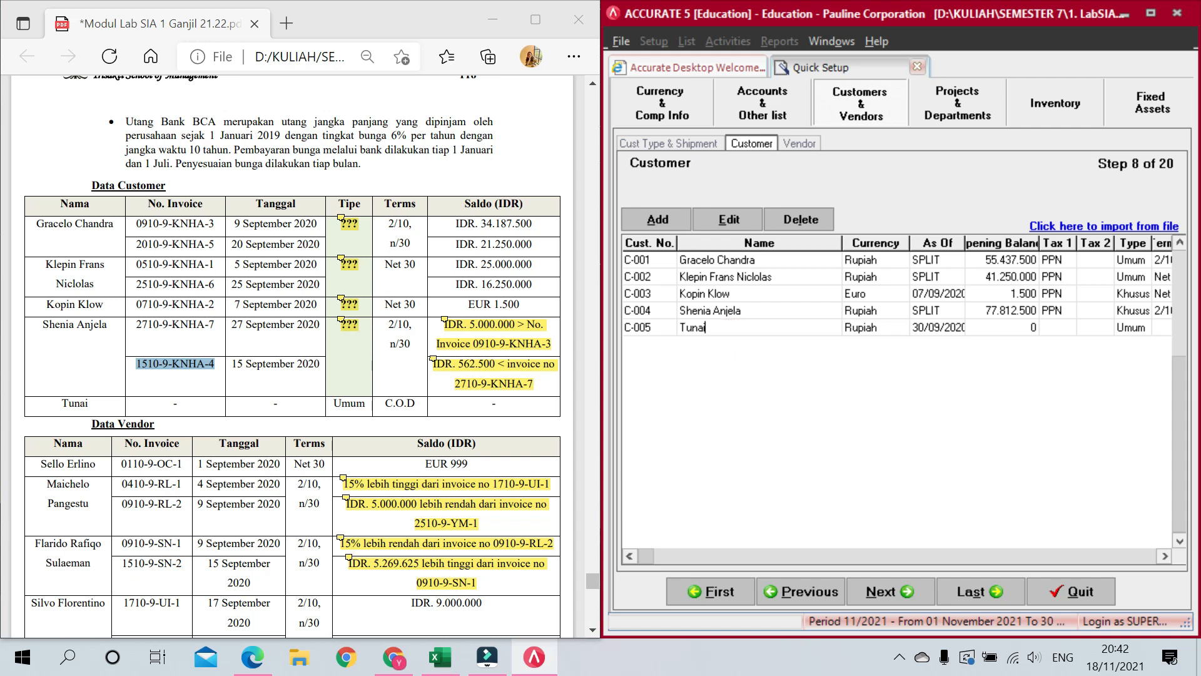
key(Return)
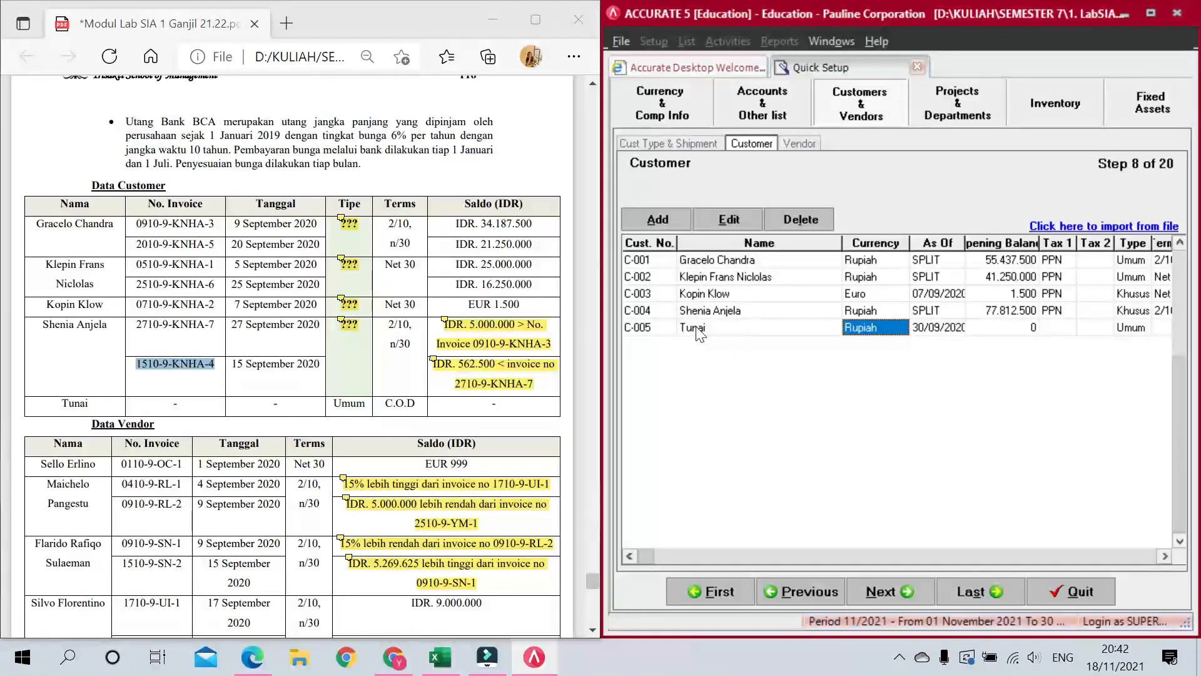
key(Return)
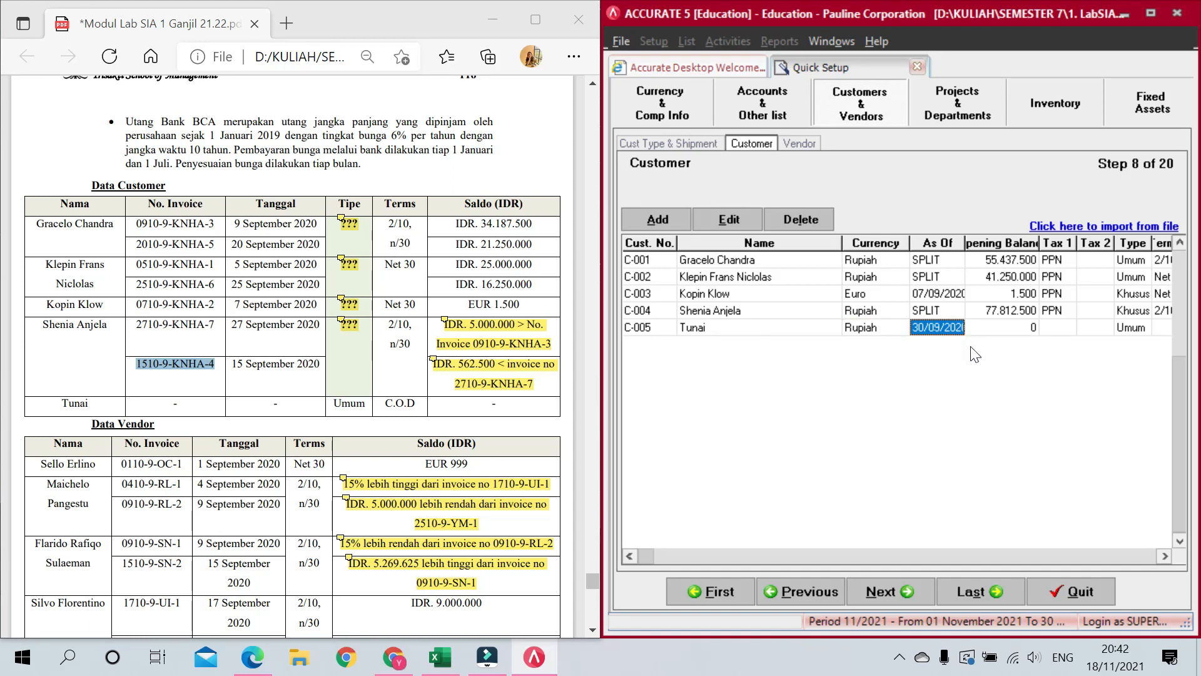
key(Return)
key(Return)
key(Return)
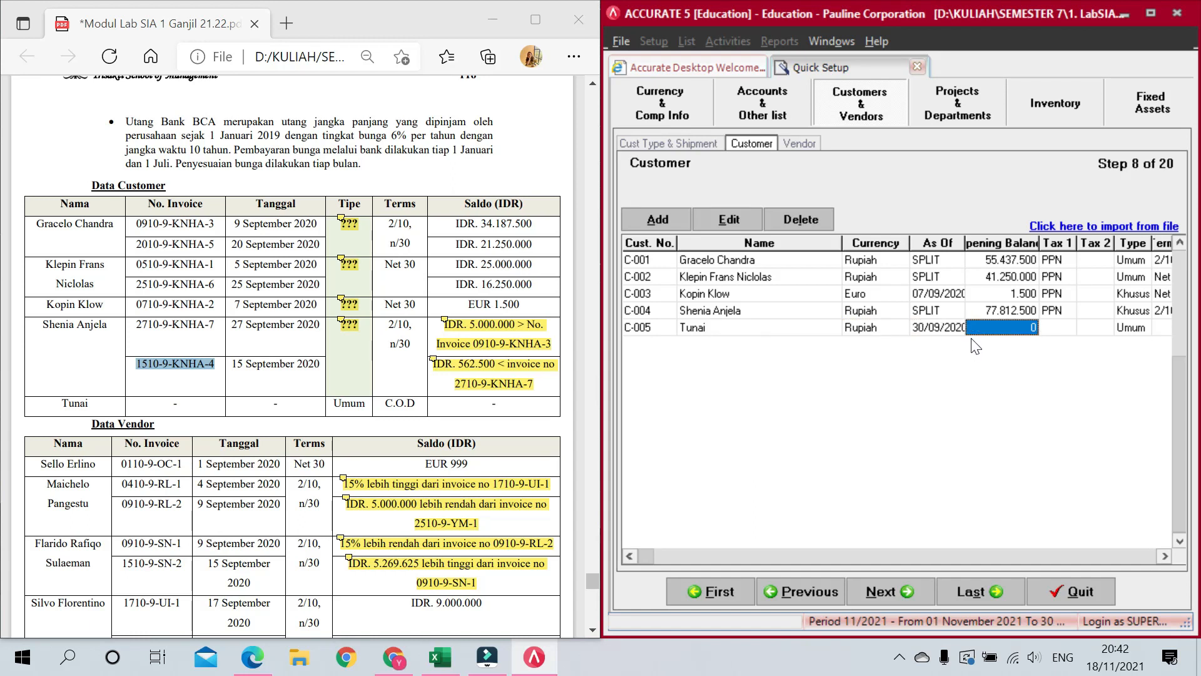
Step: Give Tunai PPN as Tax 1 and C.O.D terms, drop the blank row, and advance to vendors
click(1059, 328)
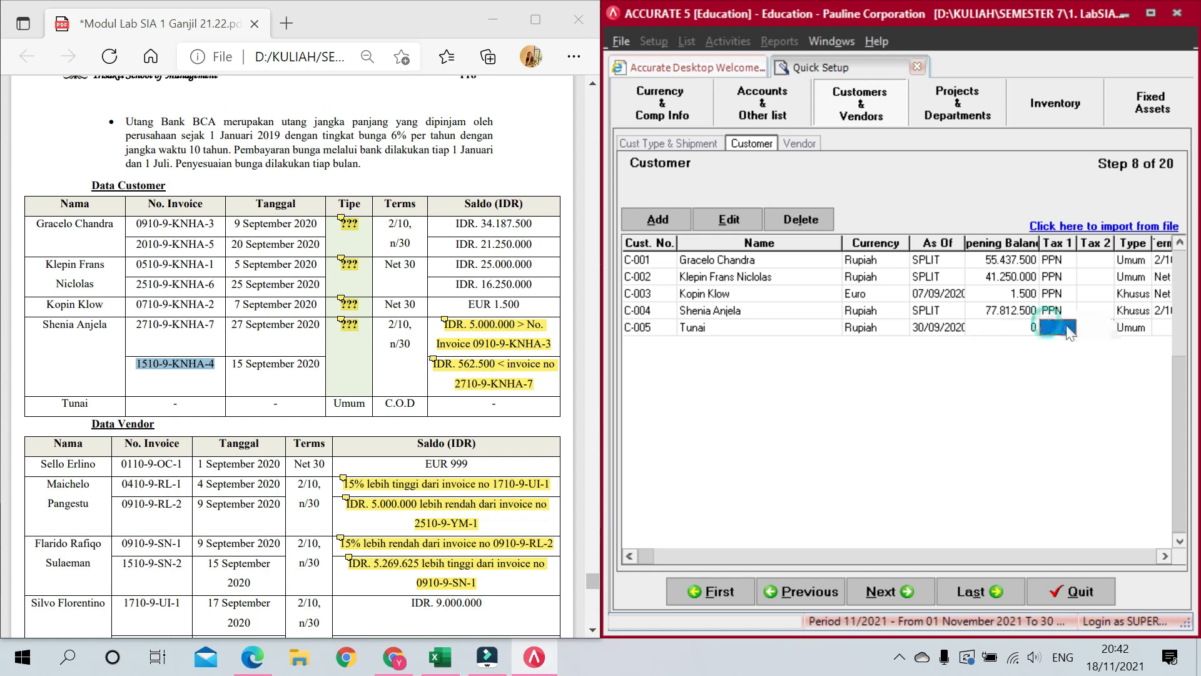
click(1069, 328)
click(1056, 355)
key(Return)
key(Return)
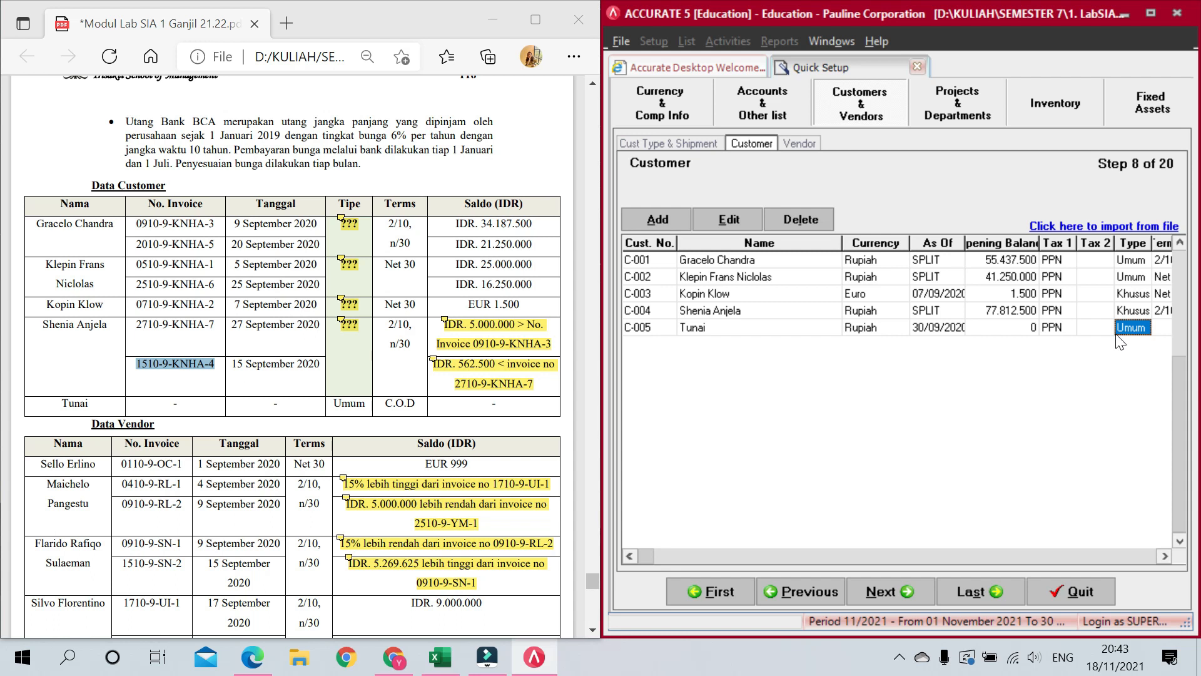
key(Return)
click(1126, 327)
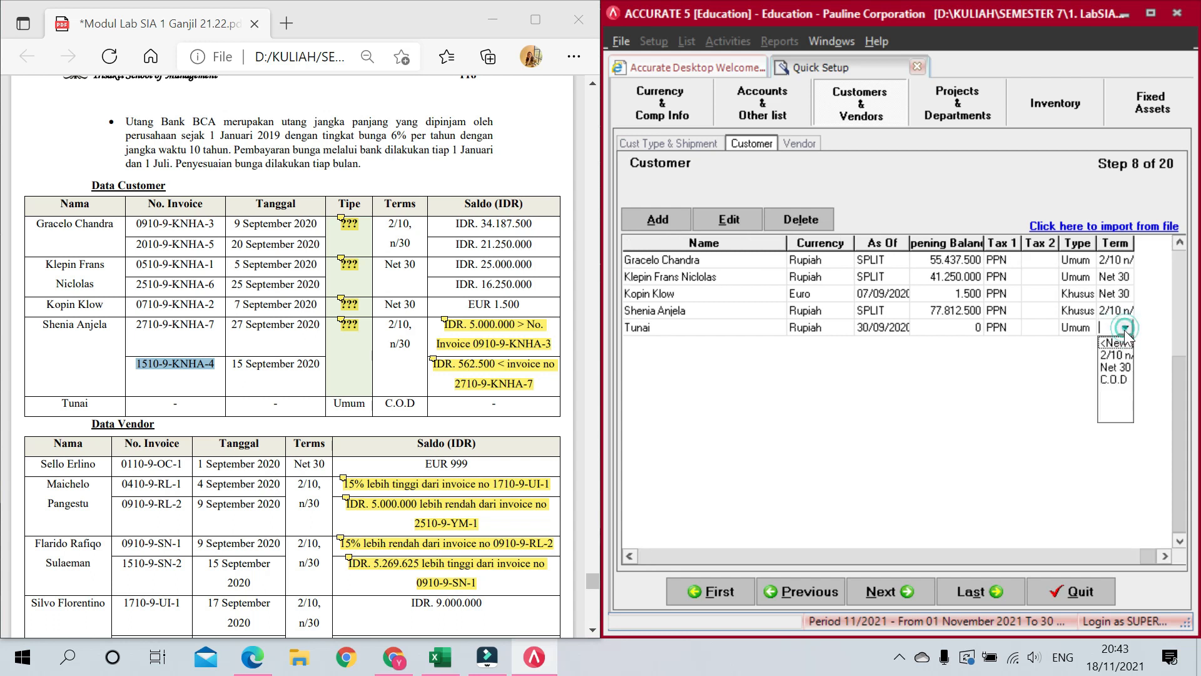
click(1120, 379)
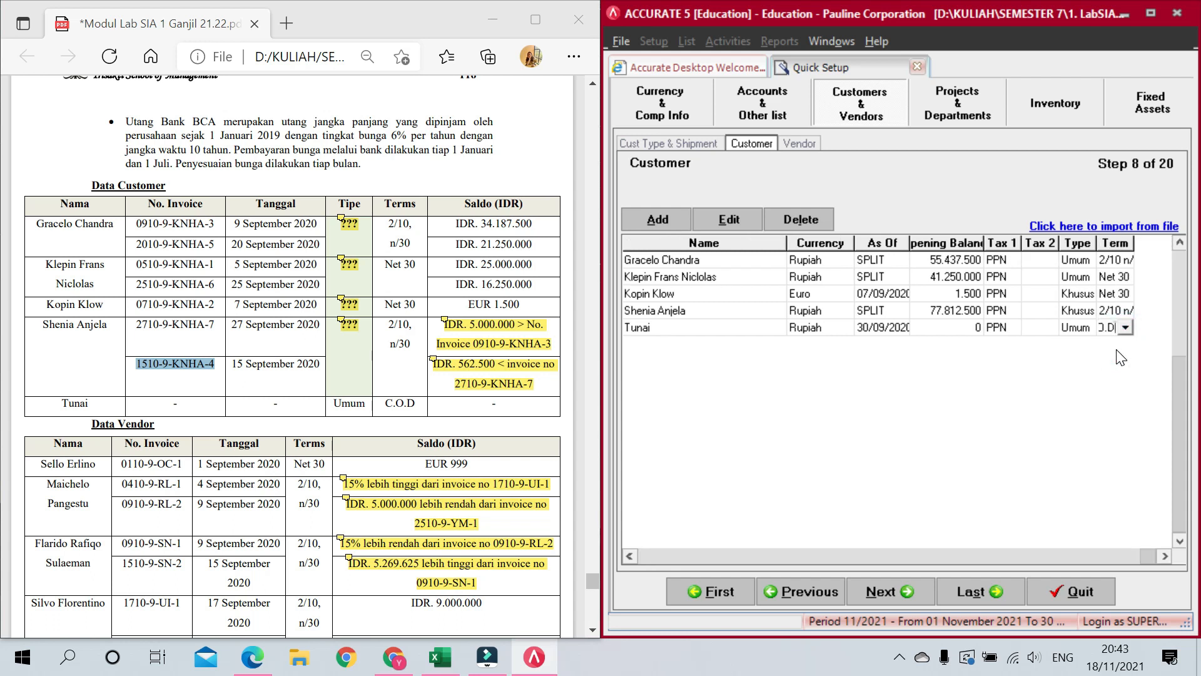
key(Return)
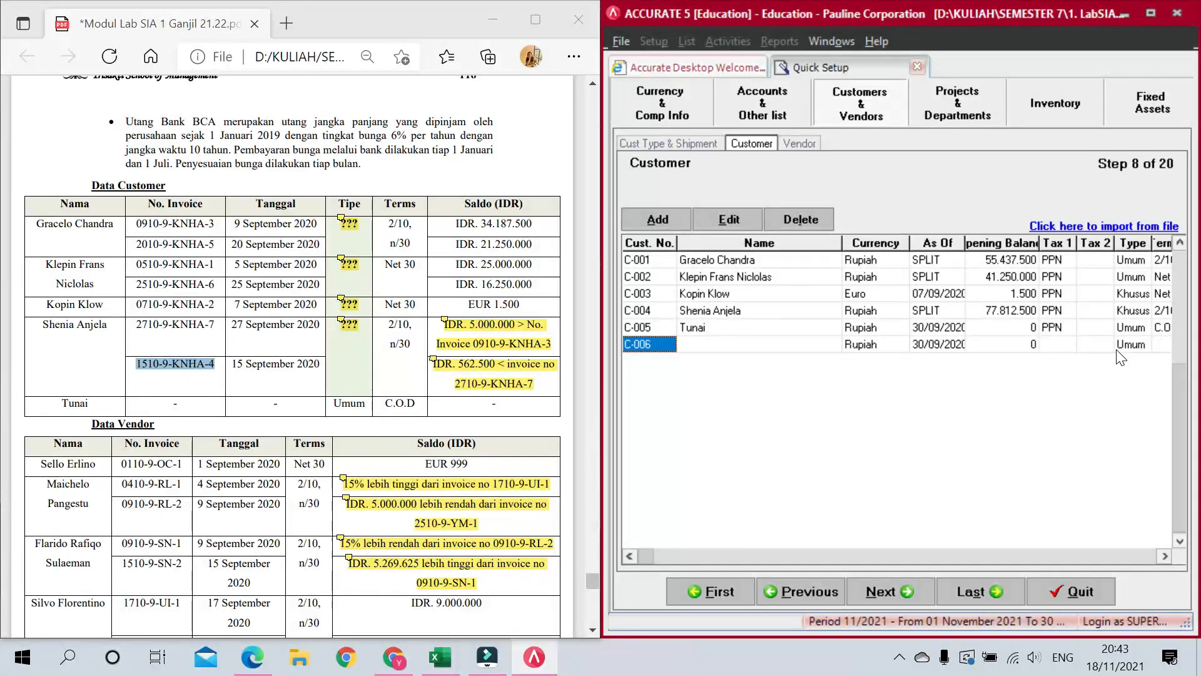
key(Escape)
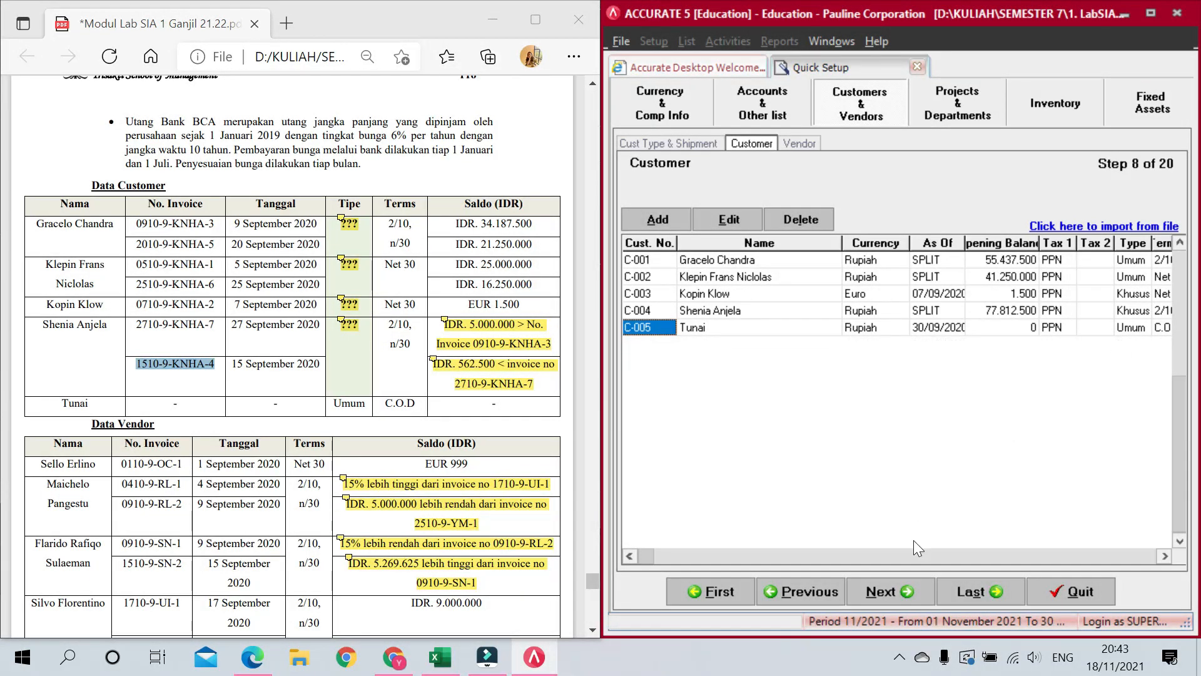
click(903, 589)
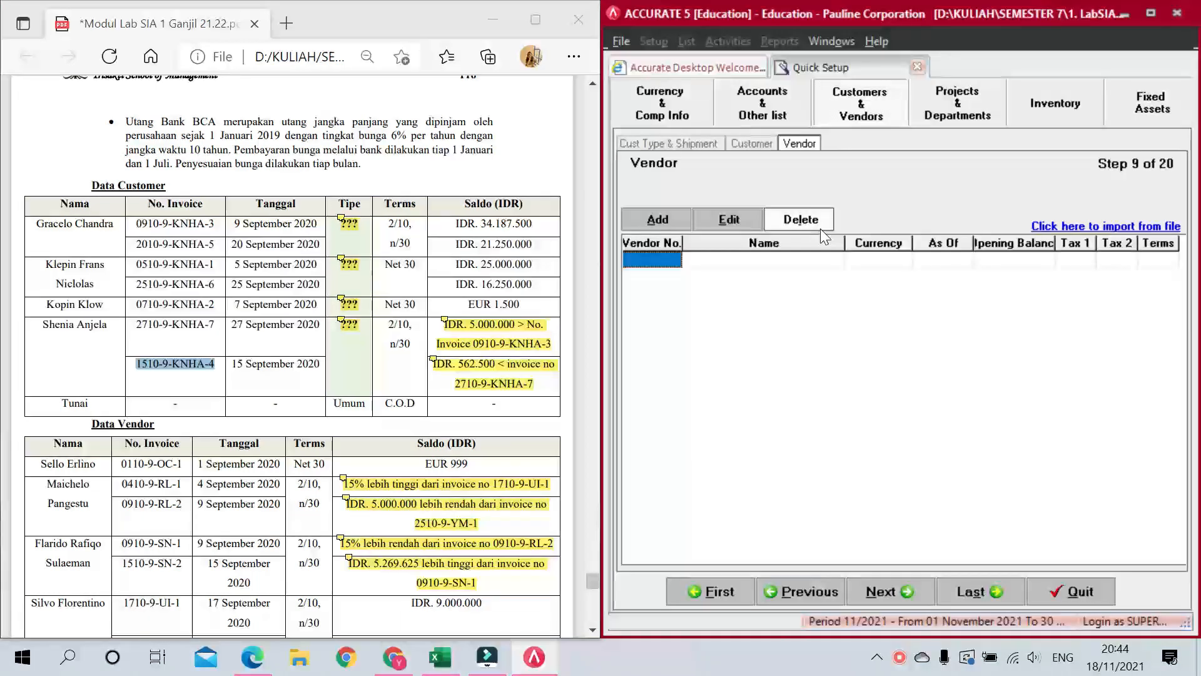
Step: Add vendor V-001 and paste the vendor's name from the PDF
click(653, 260)
text(V-0)
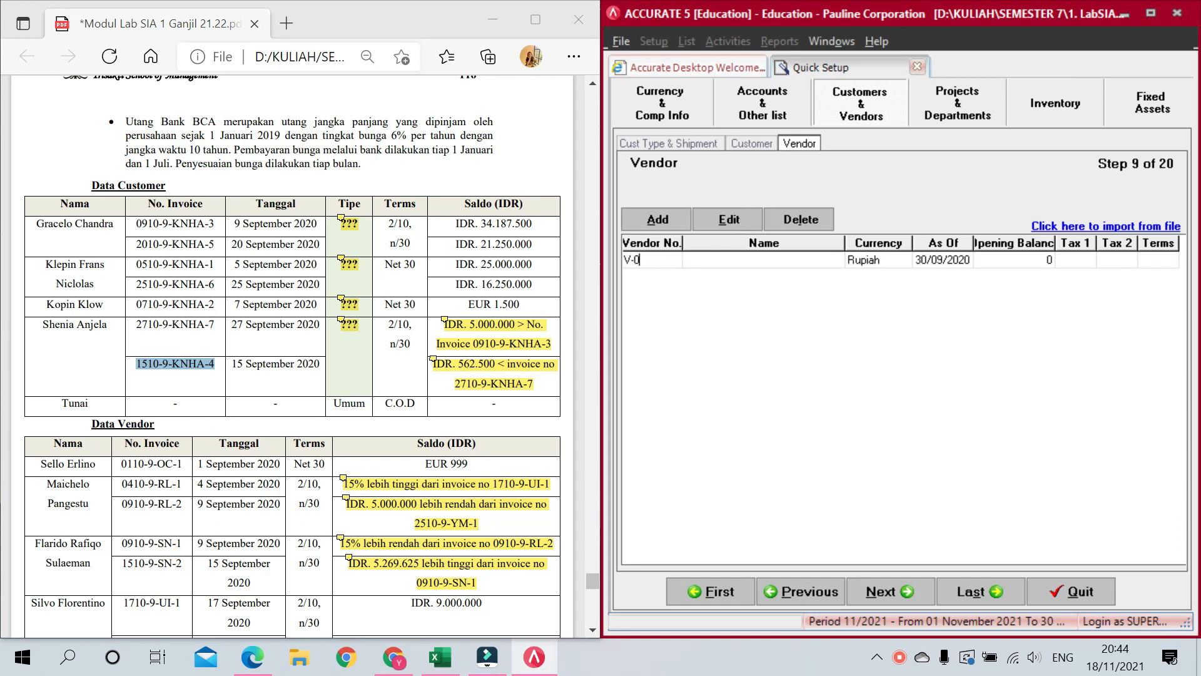
text(01)
key(Tab)
scroll(341, 178, down, 3)
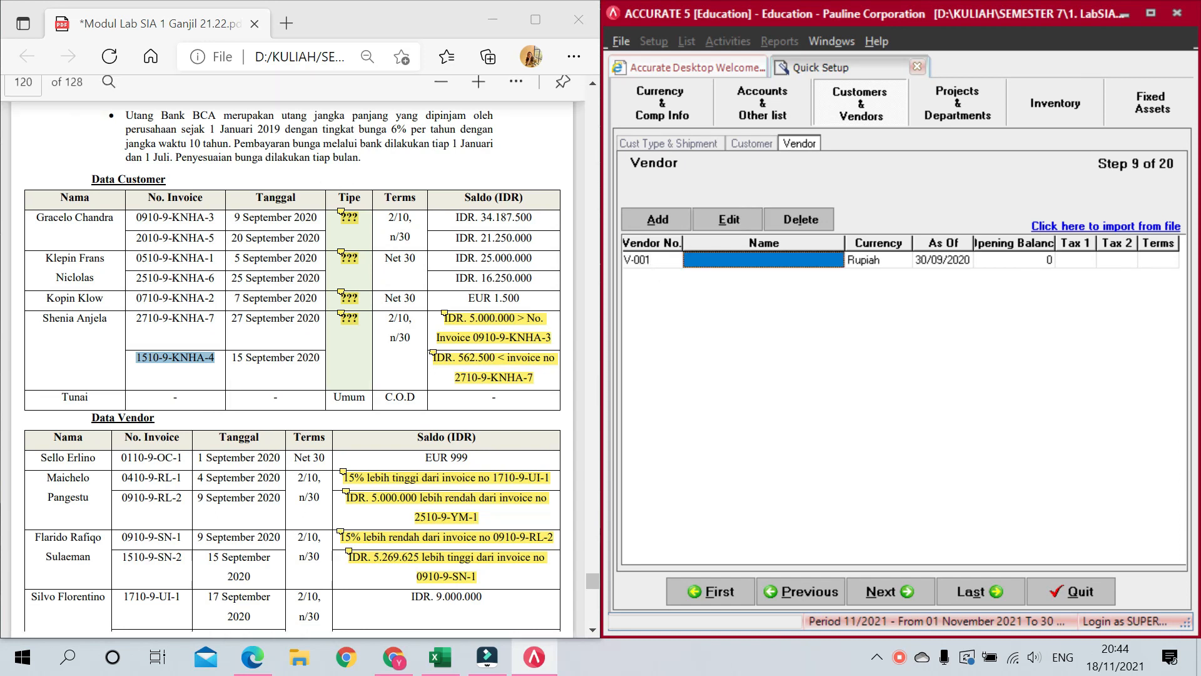
drag(107, 301, 39, 295)
key(ctrl+c)
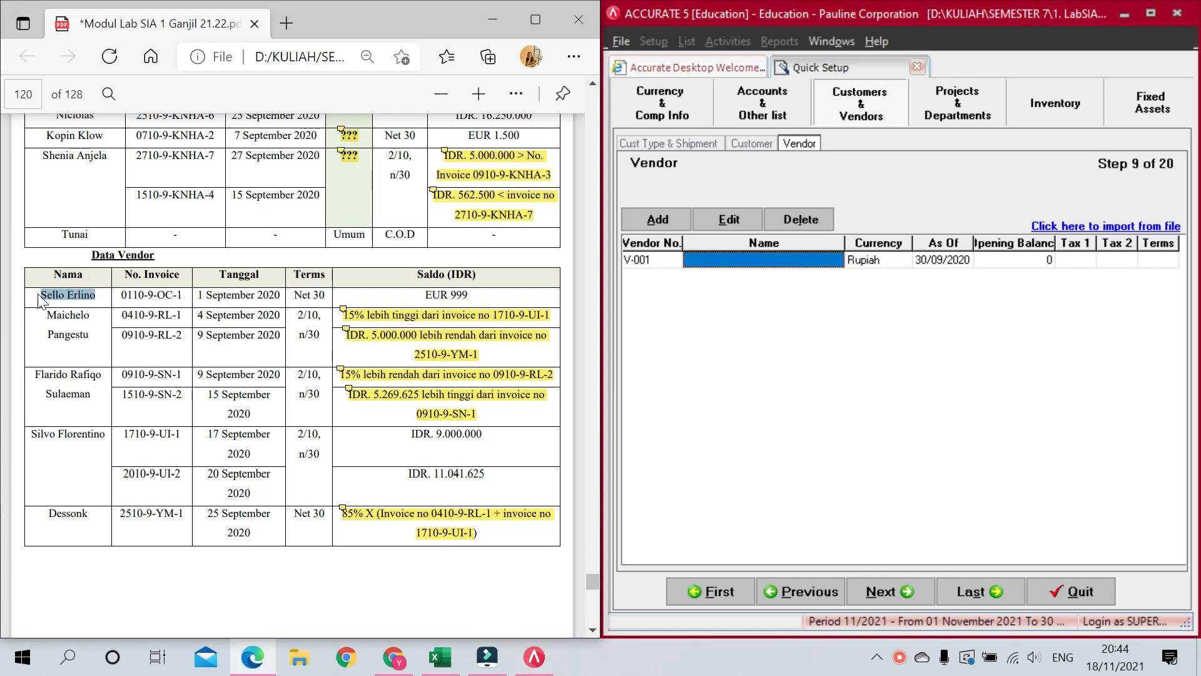
click(694, 259)
key(ctrl+v)
key(Tab)
key(Tab)
key(Tab)
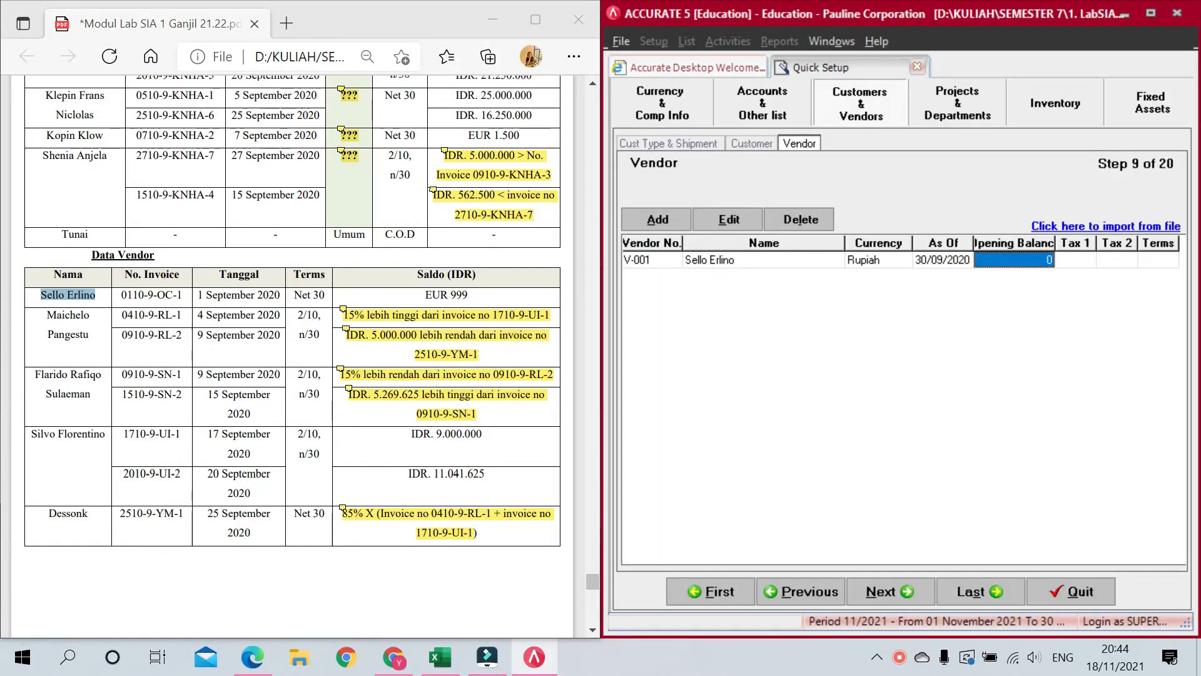
Step: Set the vendor's currency to Euro and select its Opening Balance cell
click(900, 258)
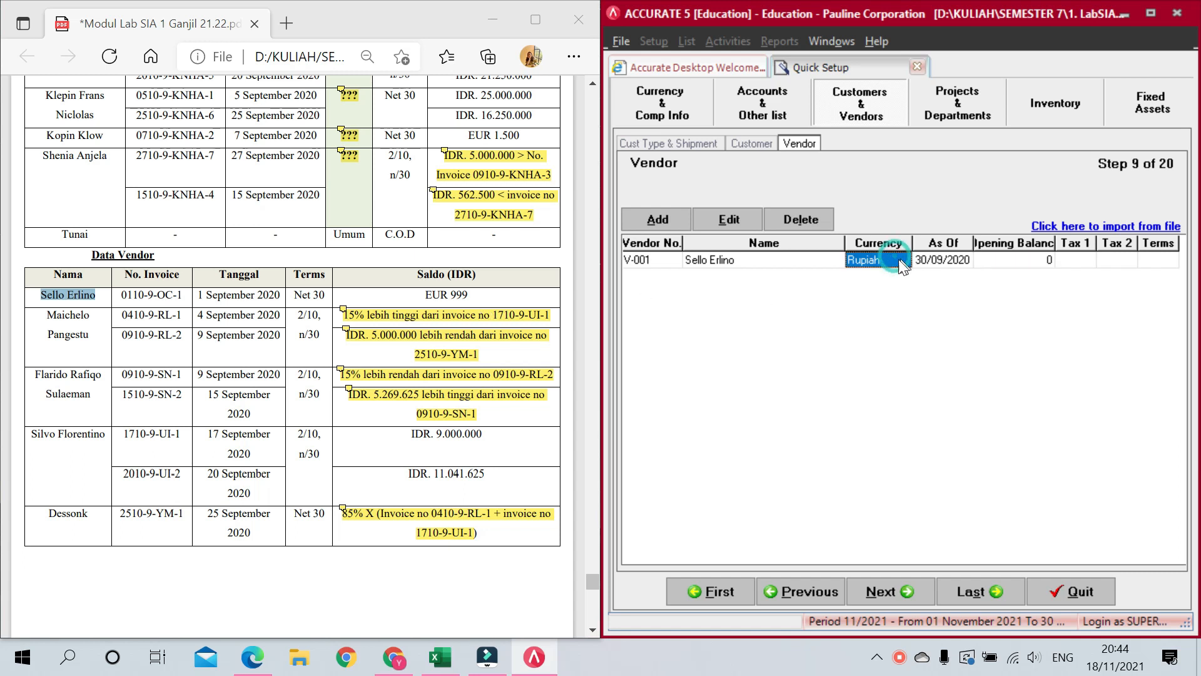
click(902, 259)
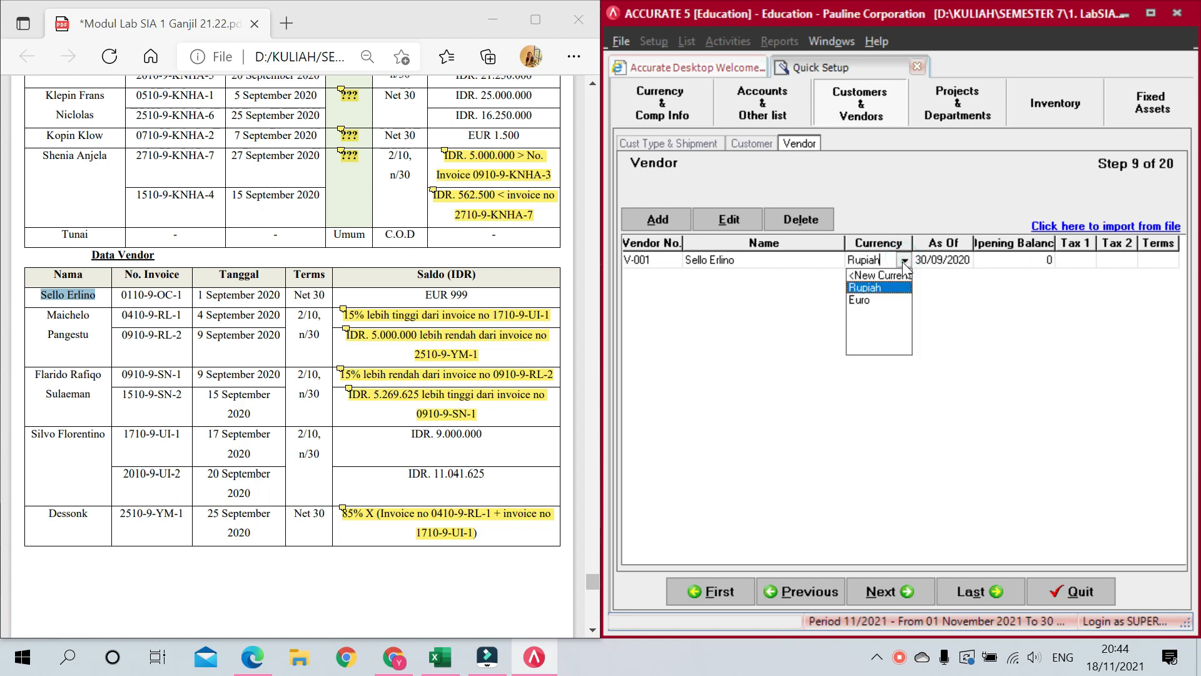
click(873, 302)
key(Tab)
click(1012, 262)
click(1012, 260)
click(1011, 258)
Step: Enter the first invoice number from the PDF with date 01/09/20 in the opening balance details
click(1045, 260)
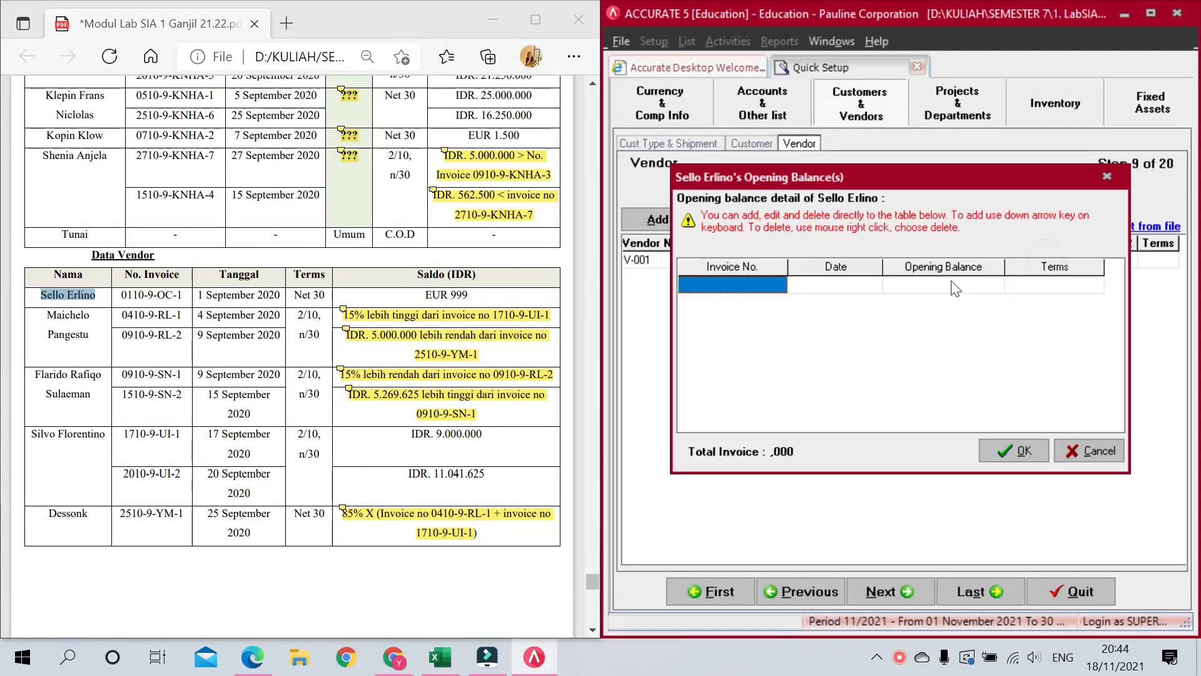
drag(182, 295, 119, 296)
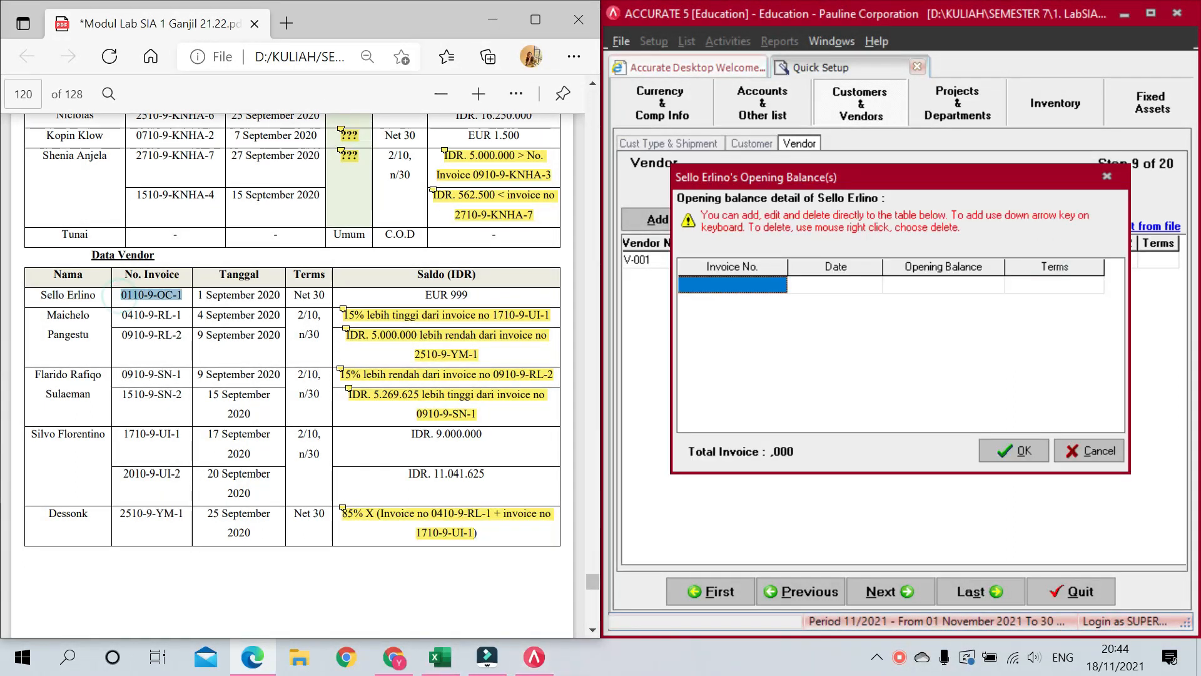
key(ctrl+c)
click(738, 285)
key(ctrl+v)
click(799, 285)
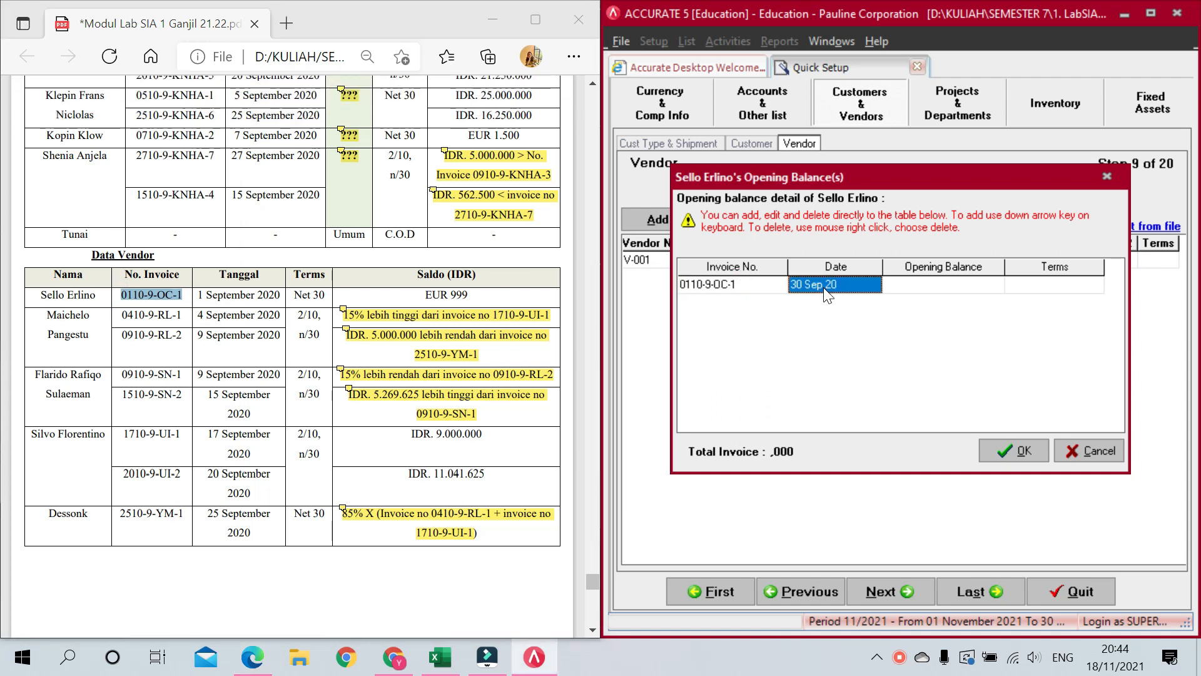
text(01/09/20)
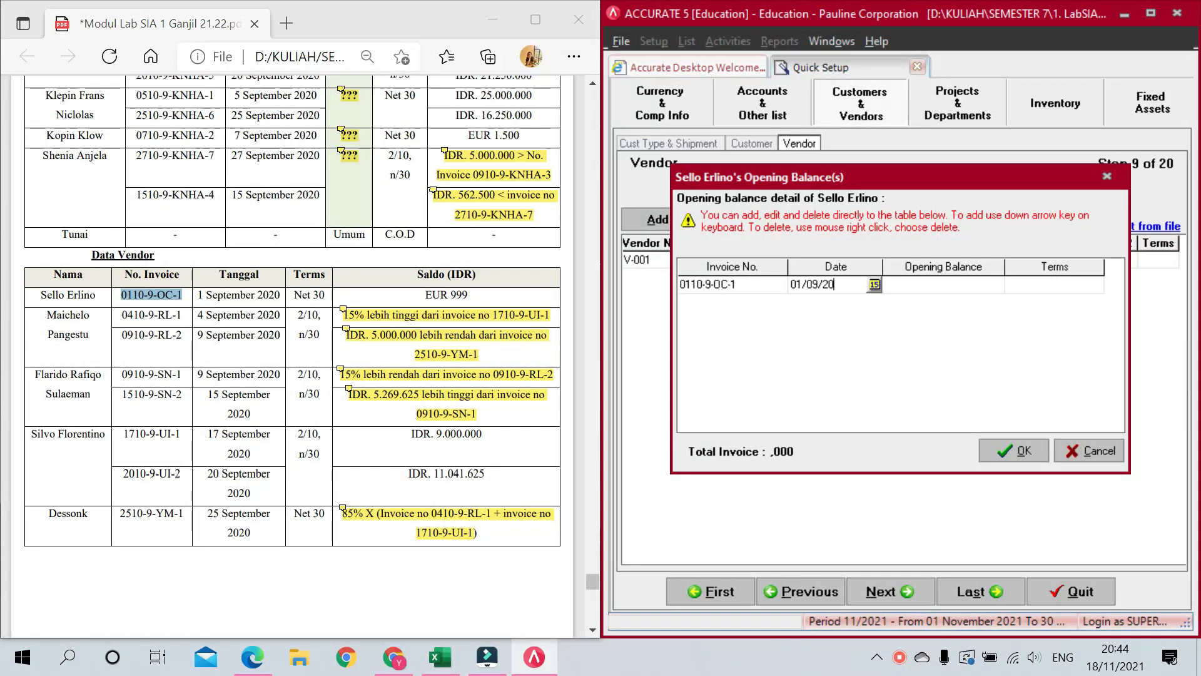
key(Tab)
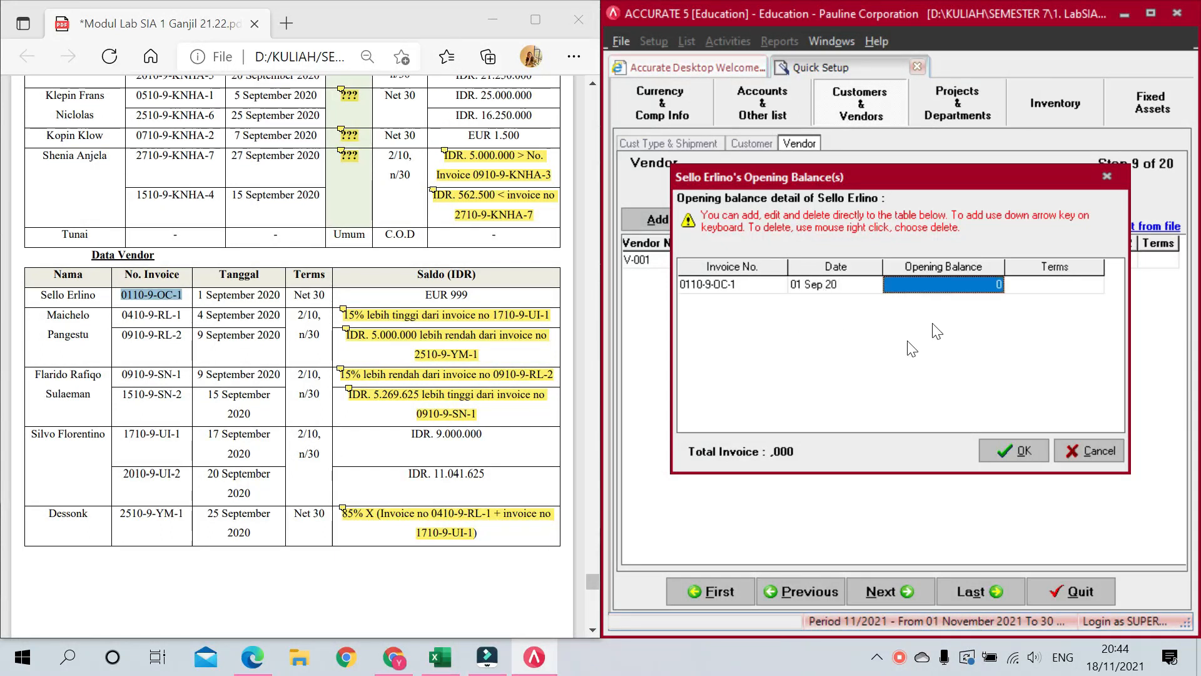
Step: Give the invoice a 999 balance on Net 30 terms and confirm the details
text(999)
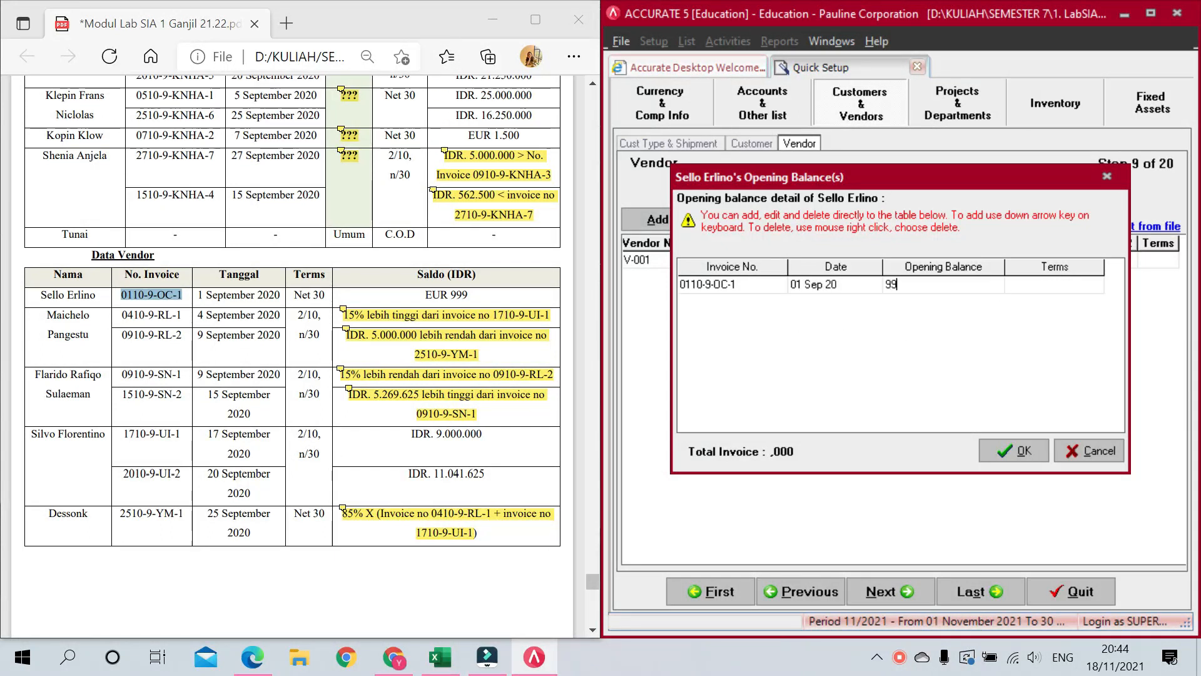
key(Tab)
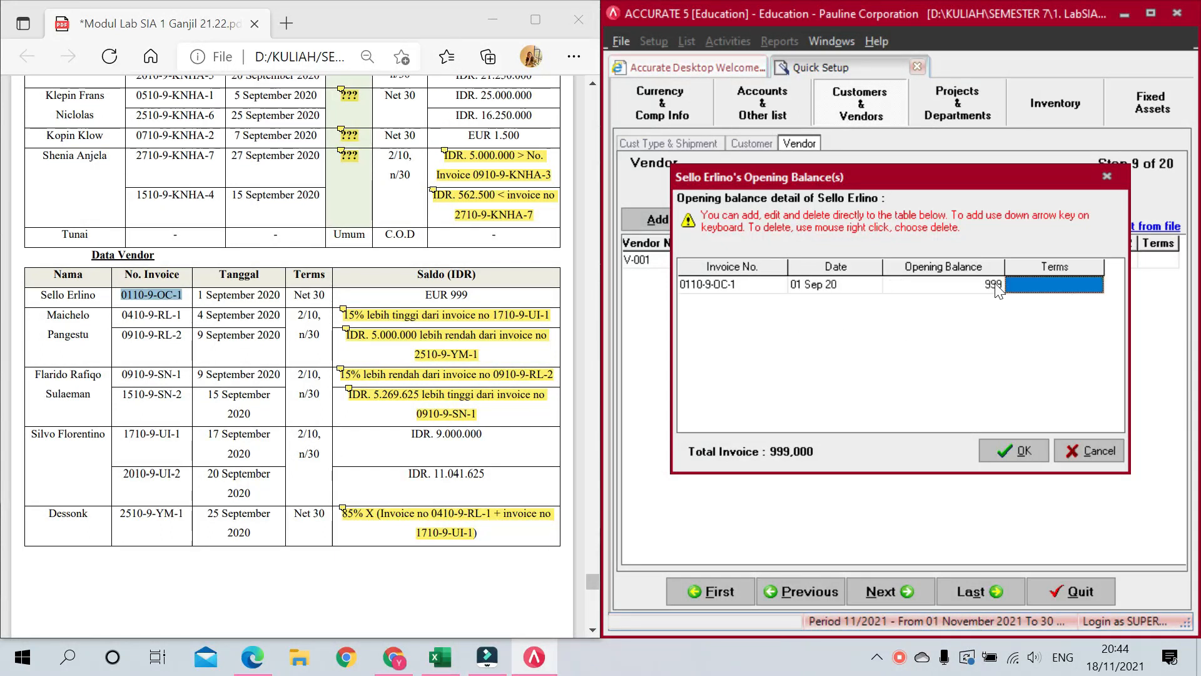
click(1075, 284)
click(1095, 285)
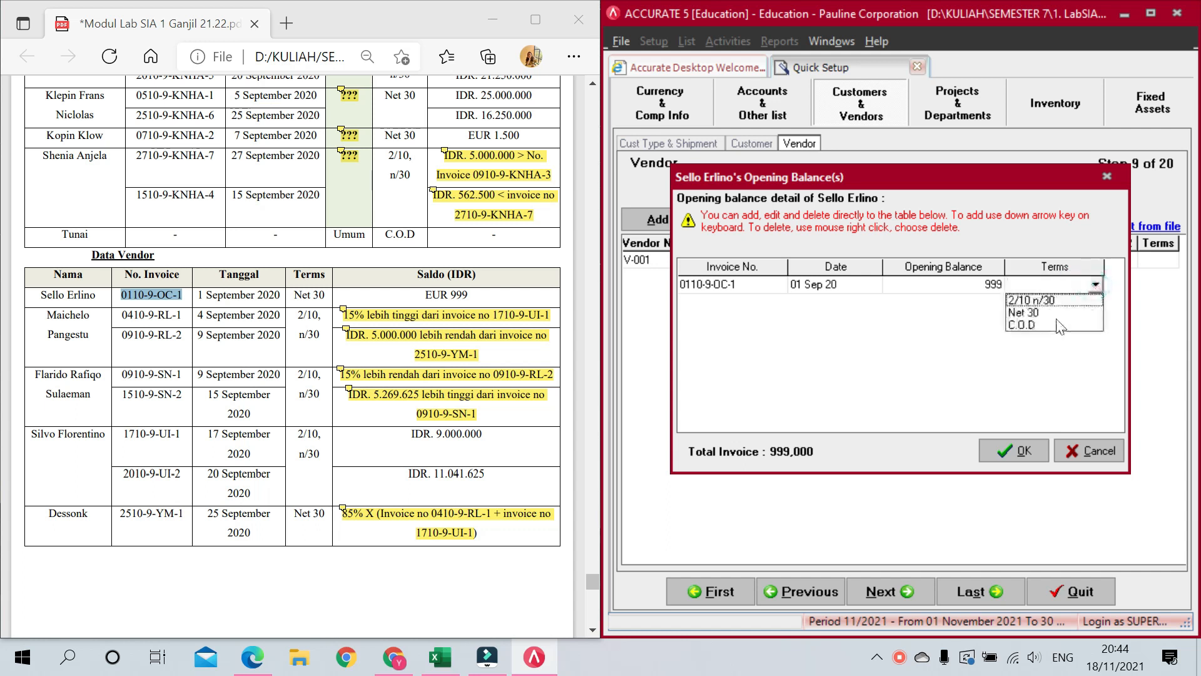
click(1038, 314)
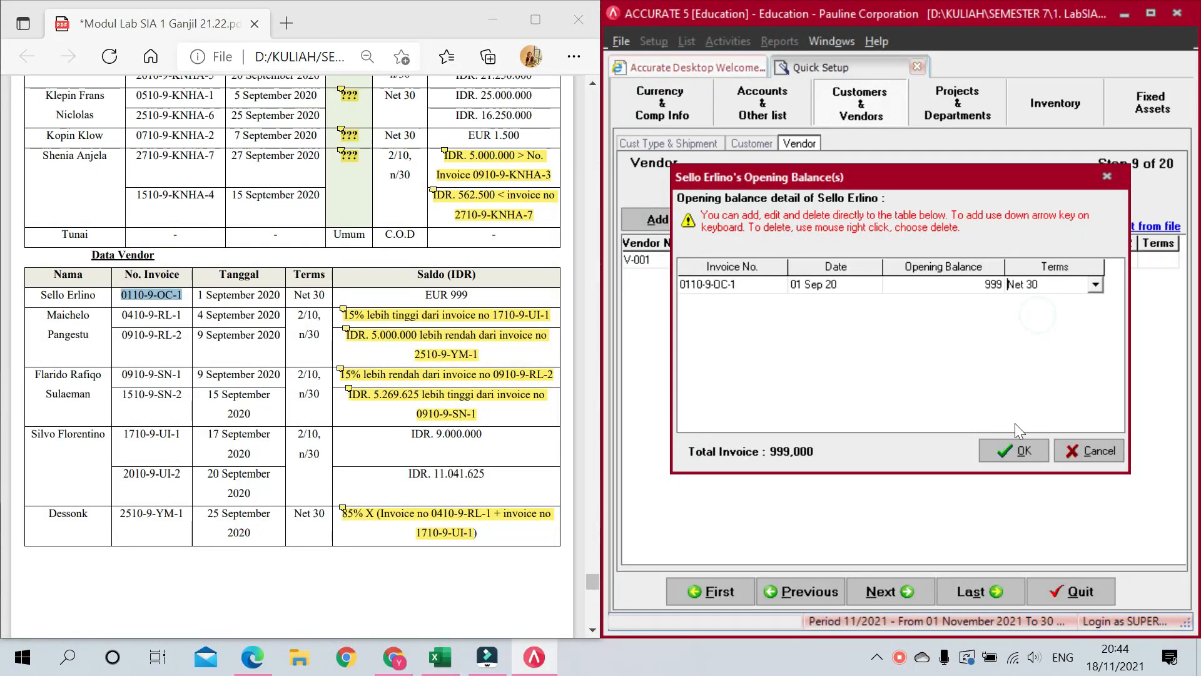
key(Down)
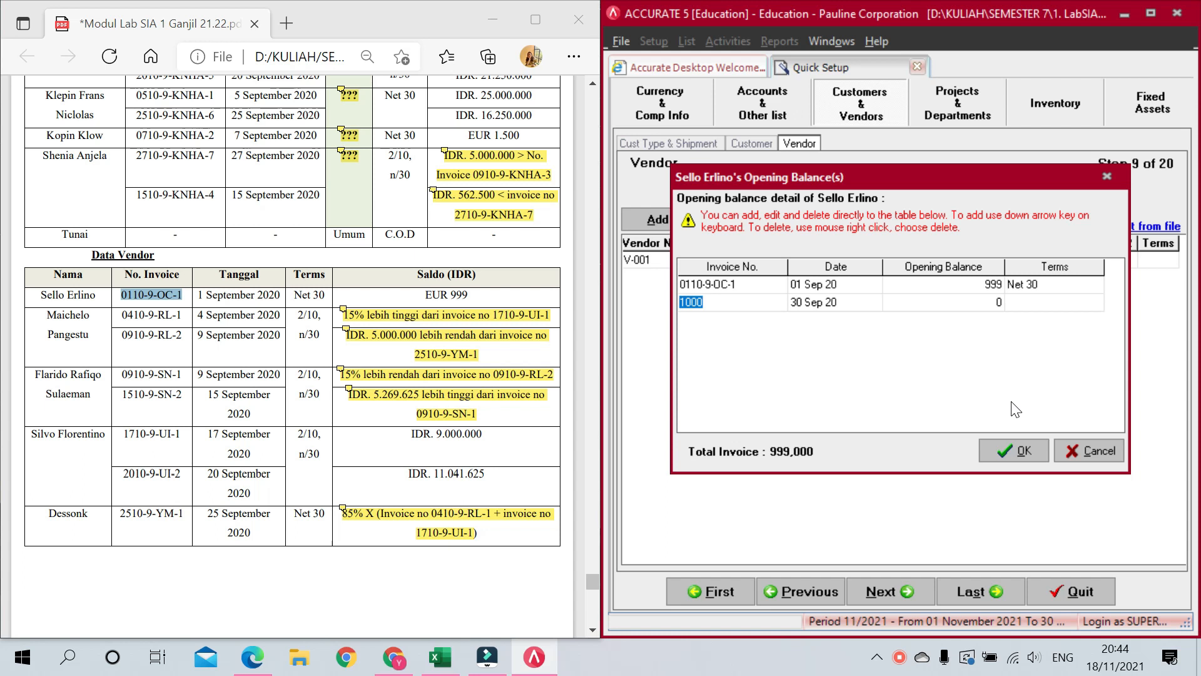
key(Up)
click(1011, 448)
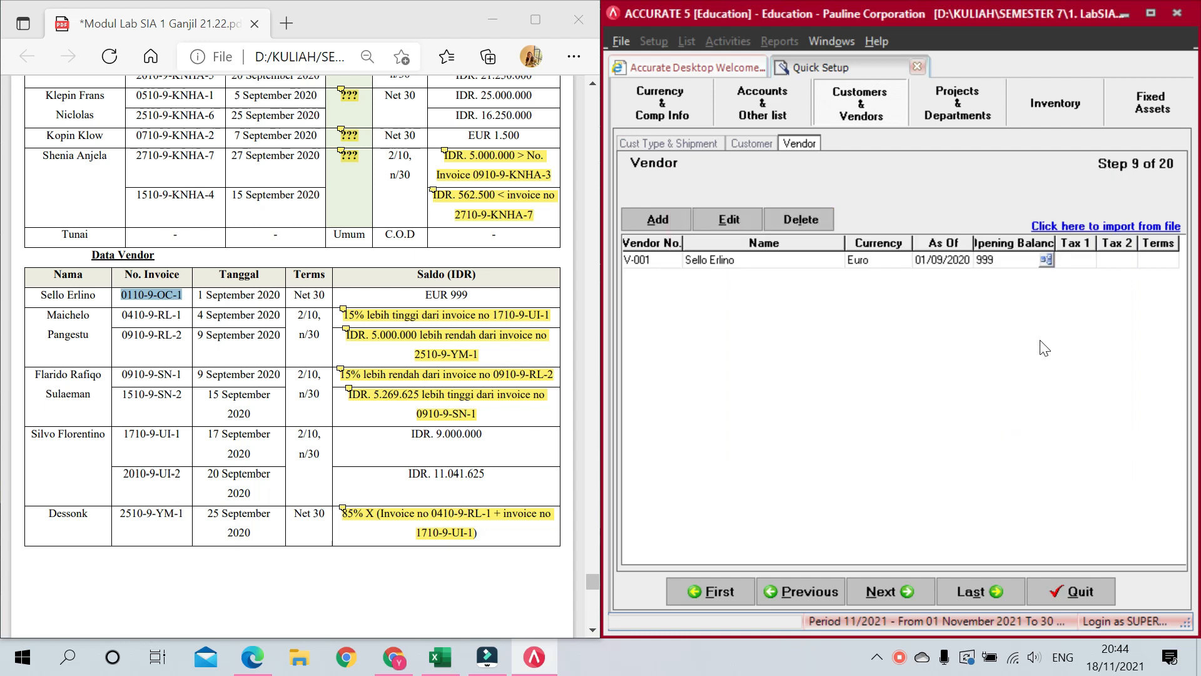
Step: Assign V-001 PPN as Tax 1 and Net 30 terms, starting vendor row V-002
key(Tab)
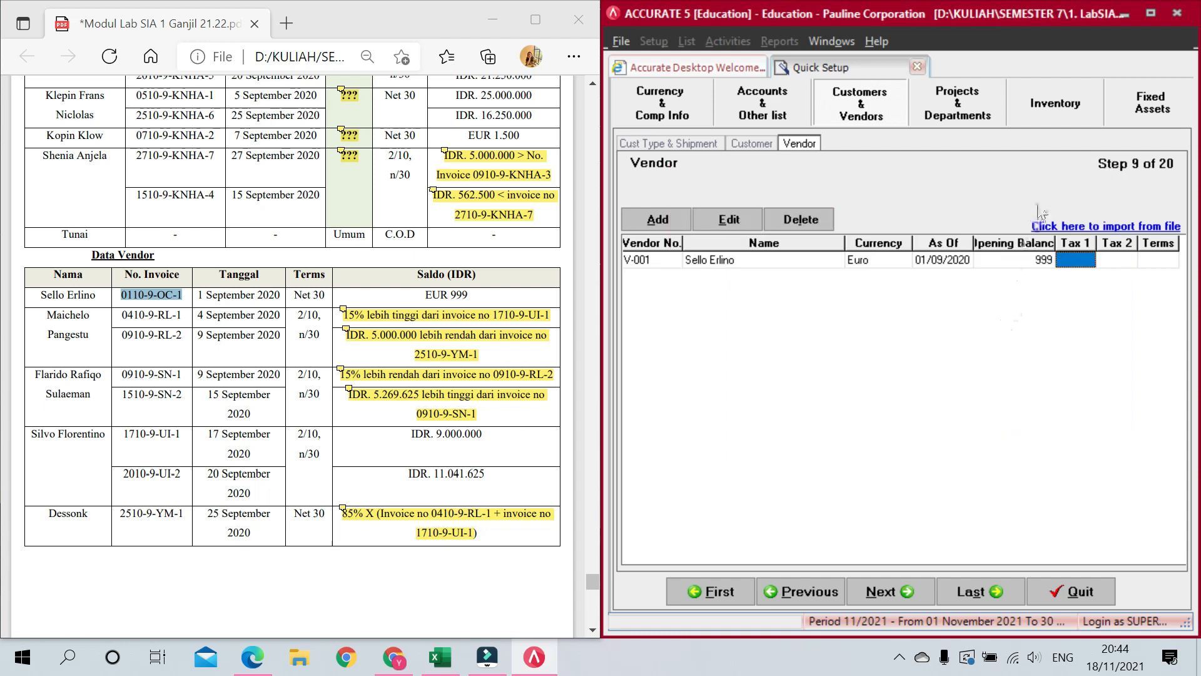
click(1077, 260)
click(1087, 259)
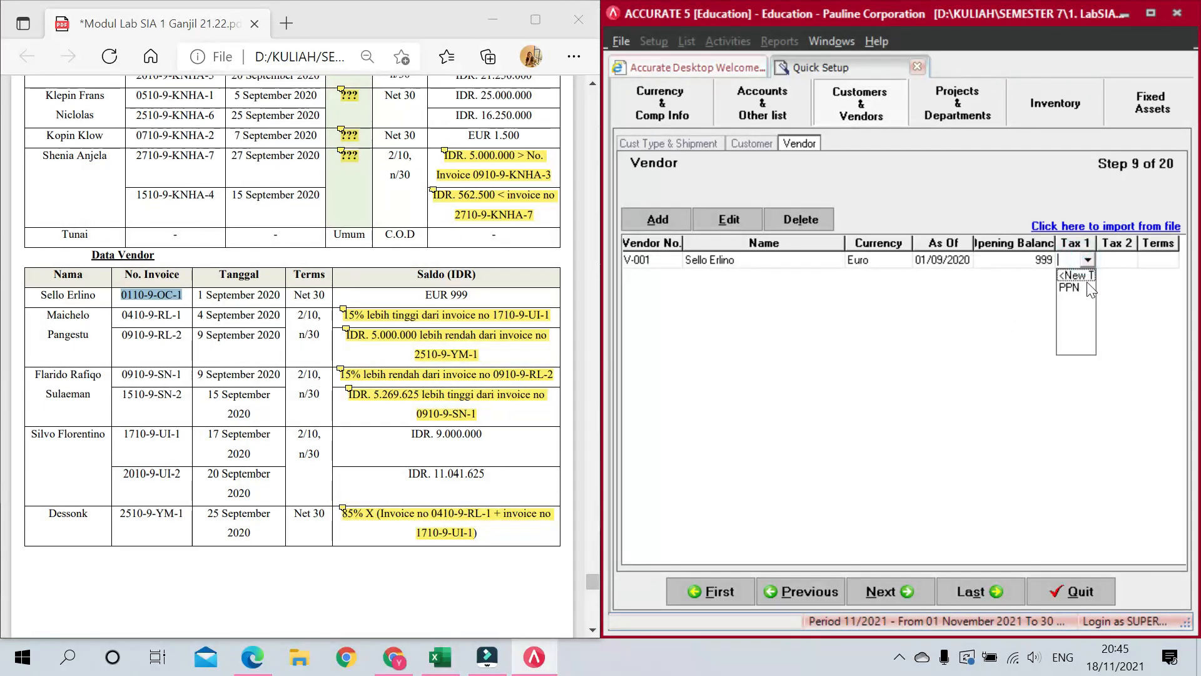
click(1090, 288)
key(Tab)
key(Tab)
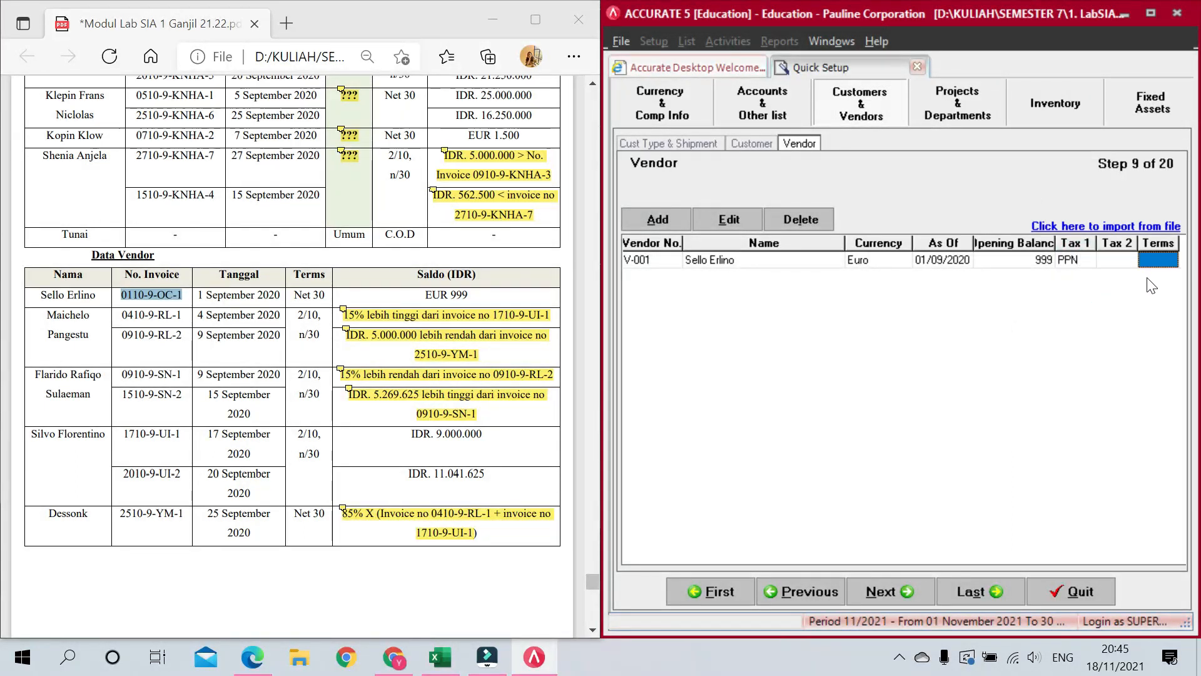
key(Tab)
click(1165, 261)
click(1169, 261)
click(1170, 262)
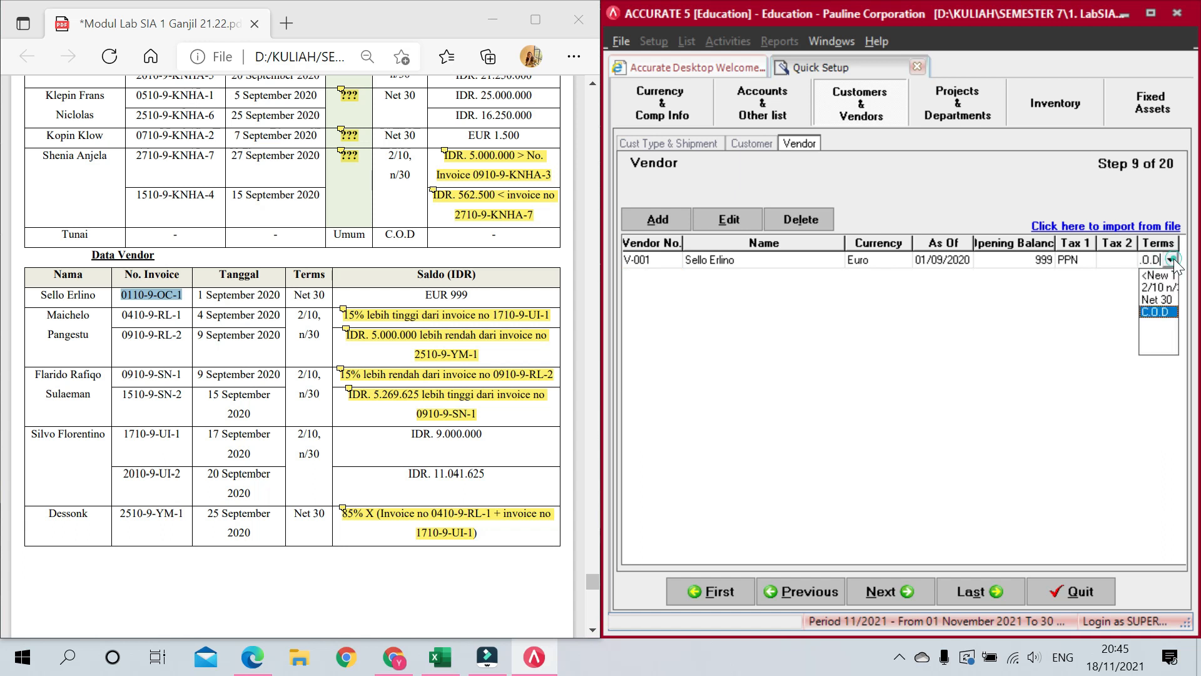
click(1165, 307)
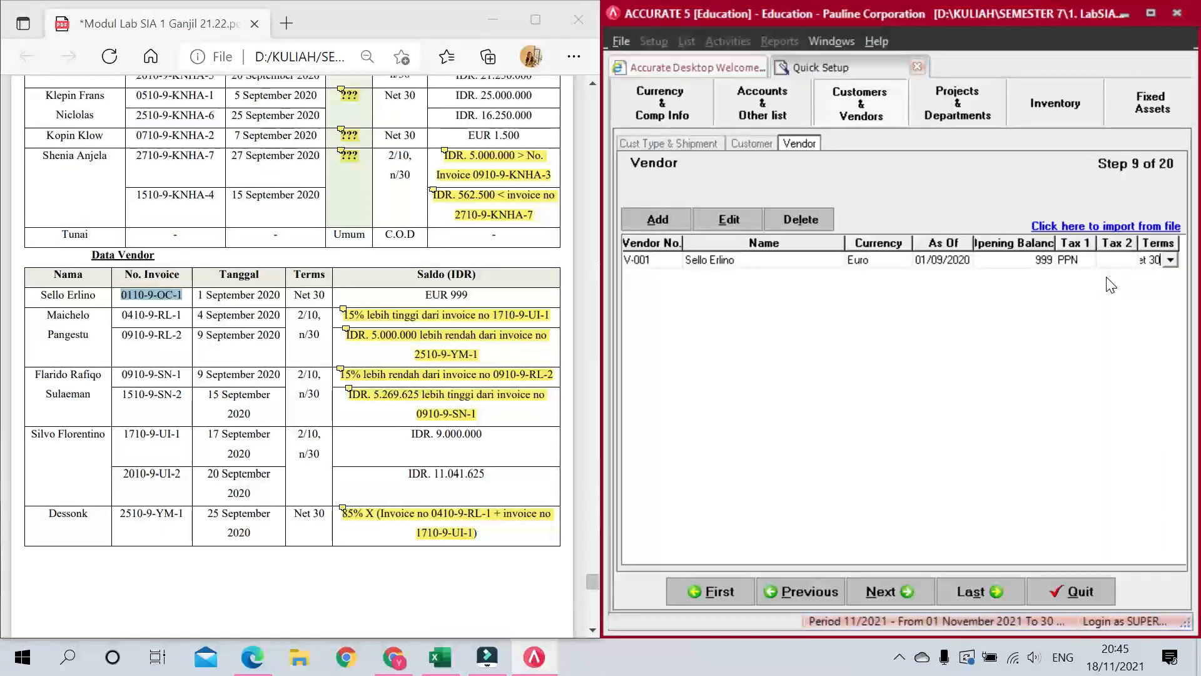
key(Tab)
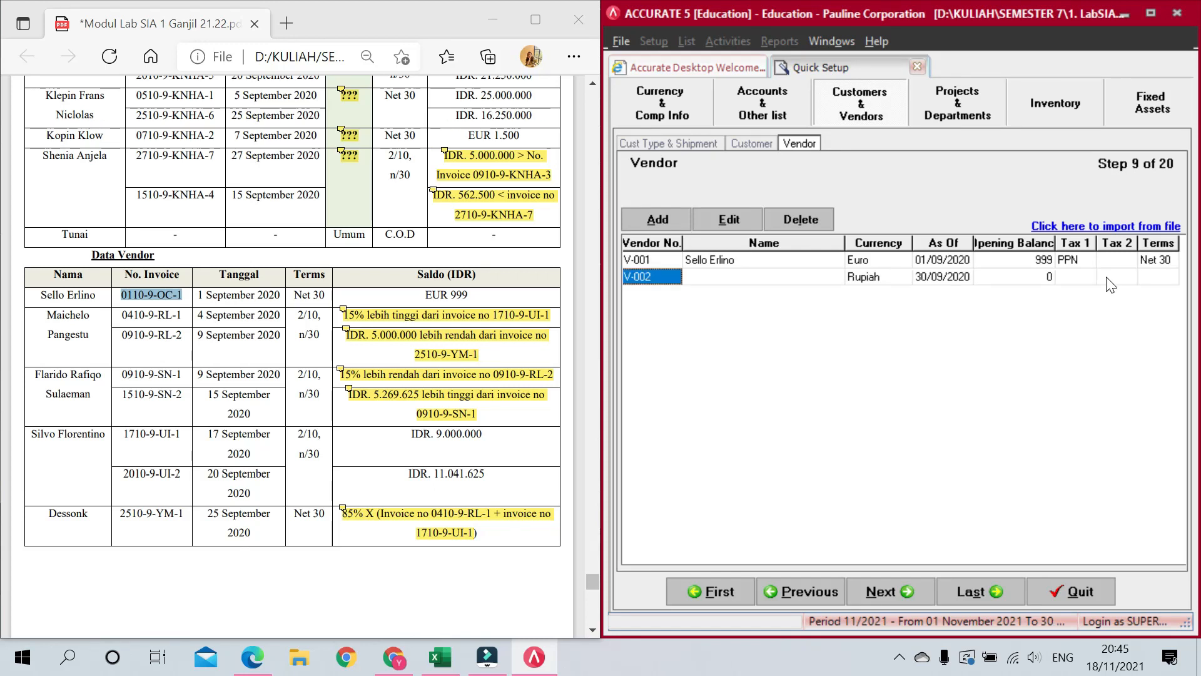
Step: Fill in V-002's name by pasting the vendor's first name and surname from the PDF
key(Tab)
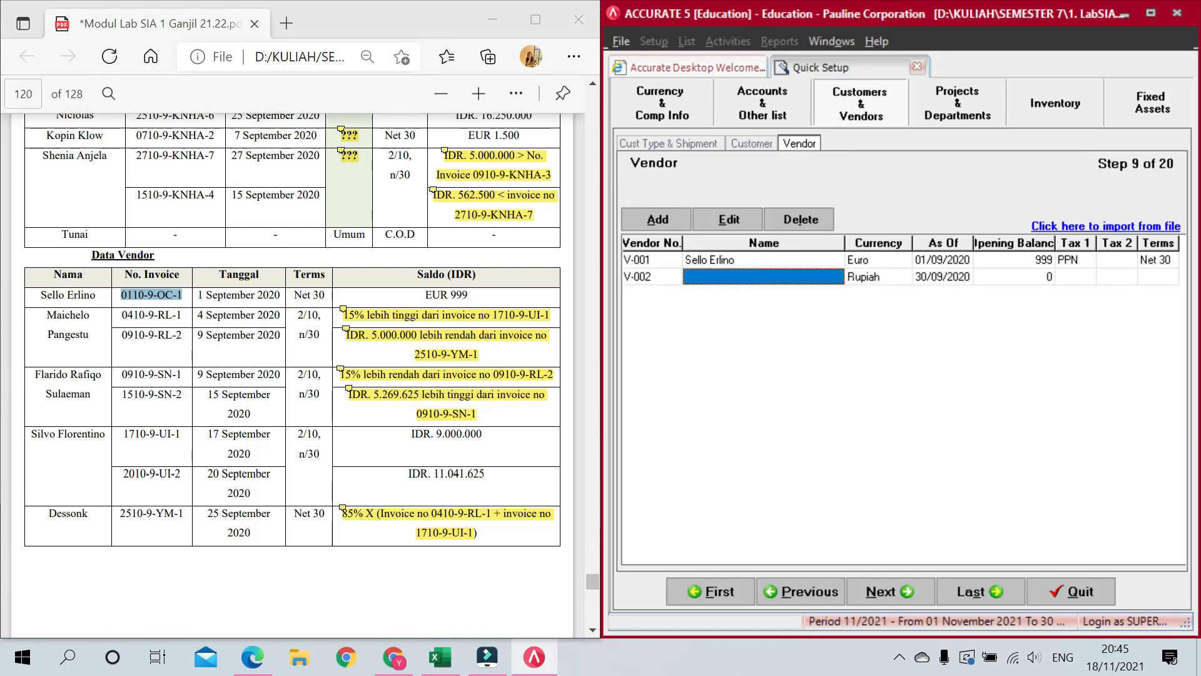
double_click(47, 315)
key(ctrl+c)
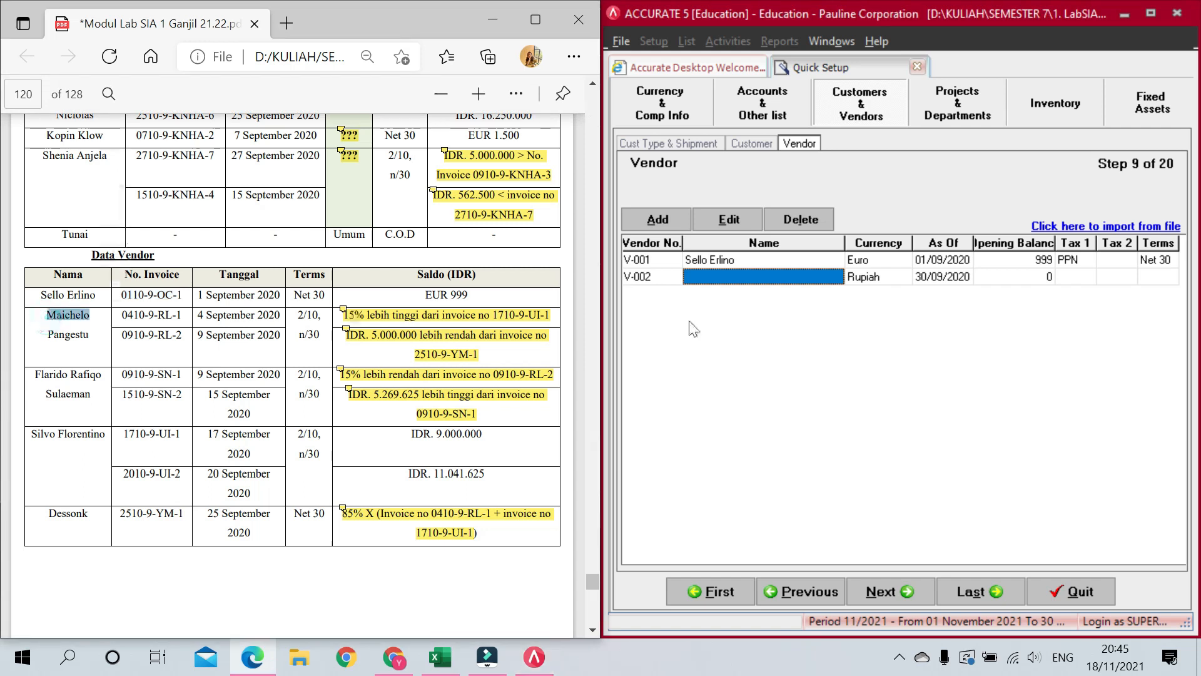
click(738, 276)
key(ctrl+v)
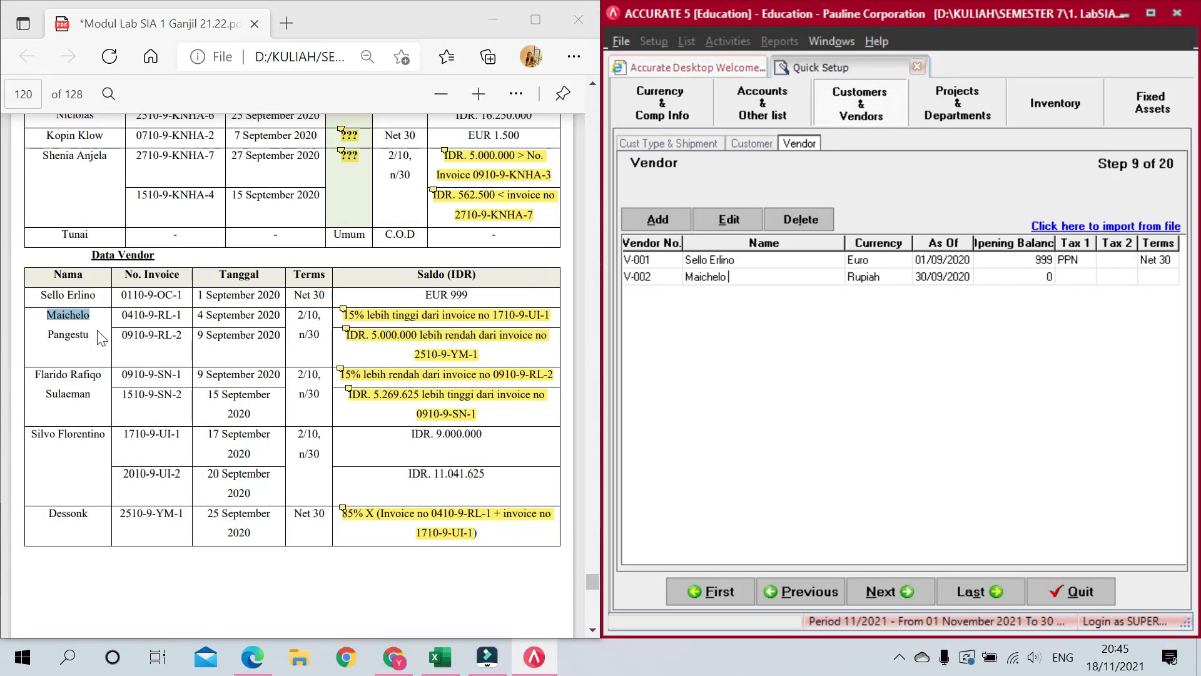
double_click(87, 336)
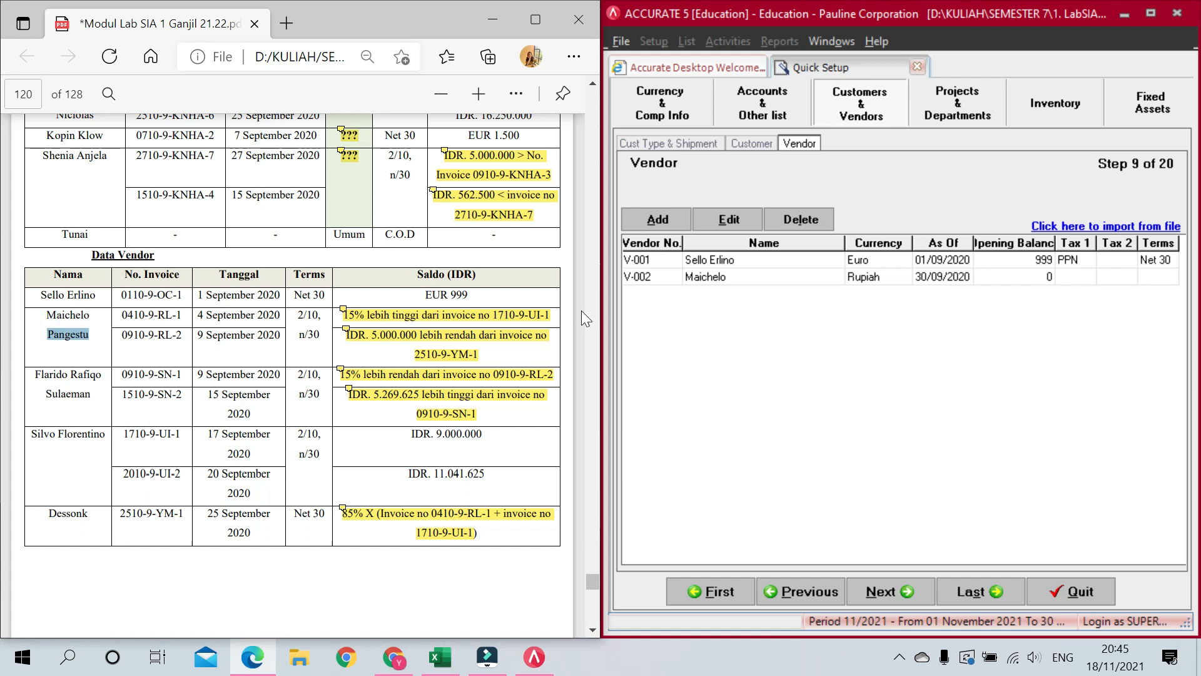
click(751, 274)
key(ctrl+v)
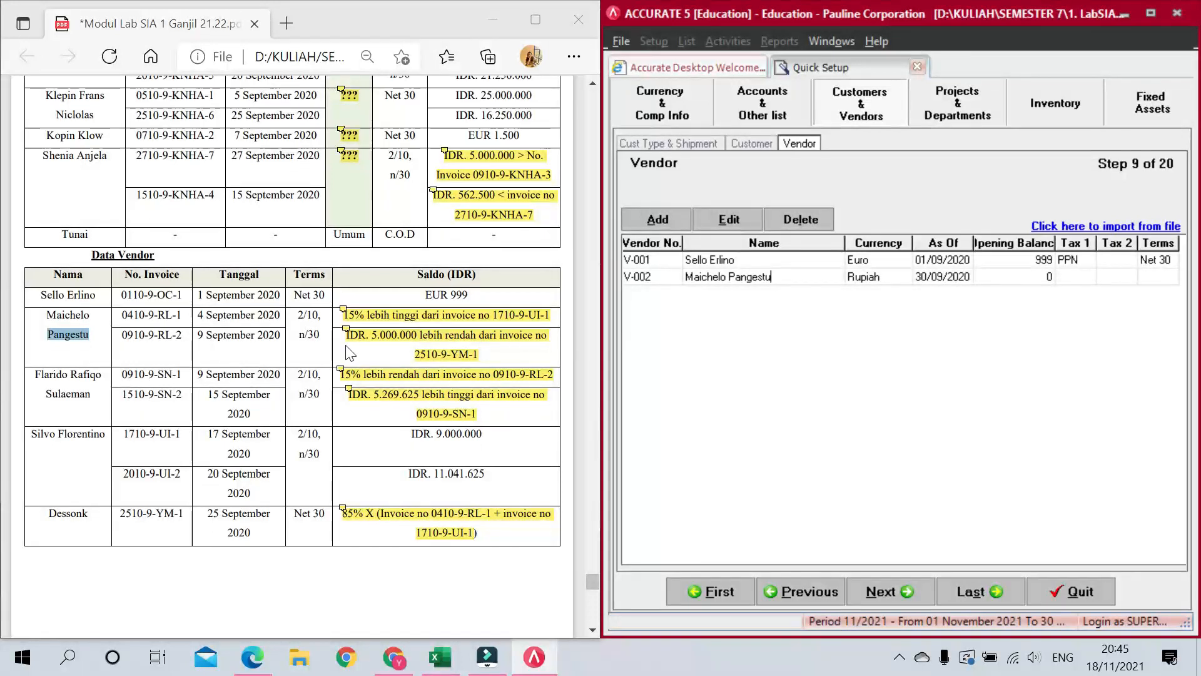
Step: Add V-002's first opening invoice: dated 04/09/20, 10.350.000, on 2/10 n/30 terms
click(1029, 279)
click(1045, 276)
drag(122, 314, 181, 314)
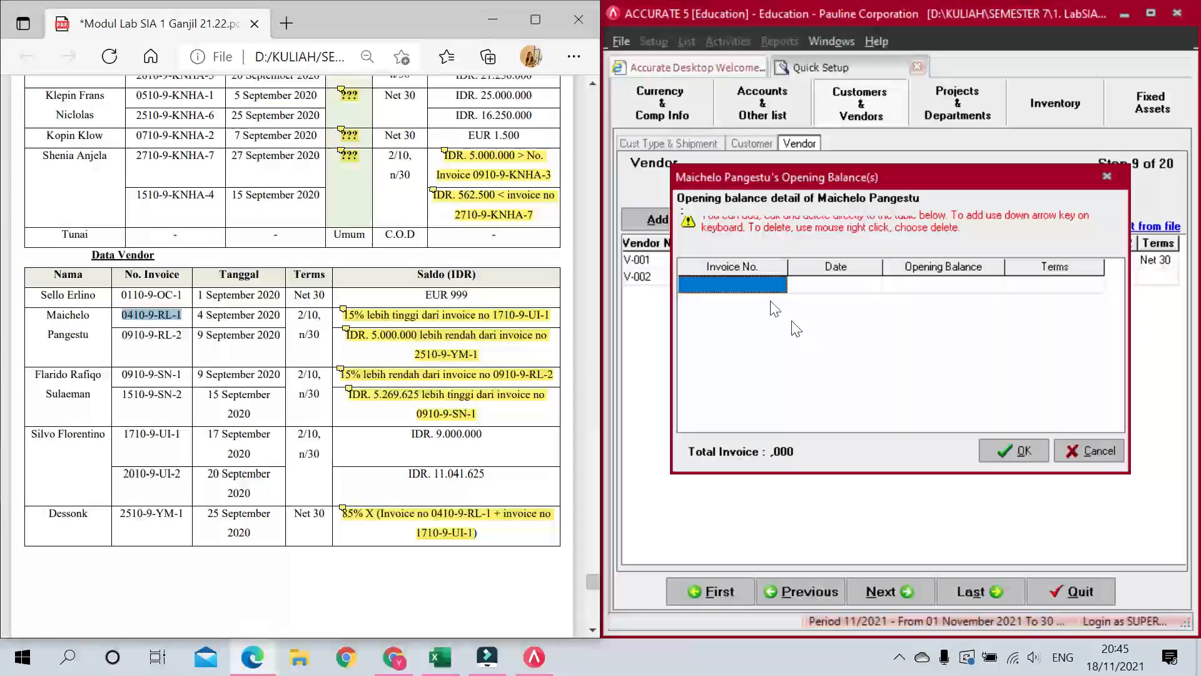
click(750, 284)
key(ctrl+v)
click(866, 289)
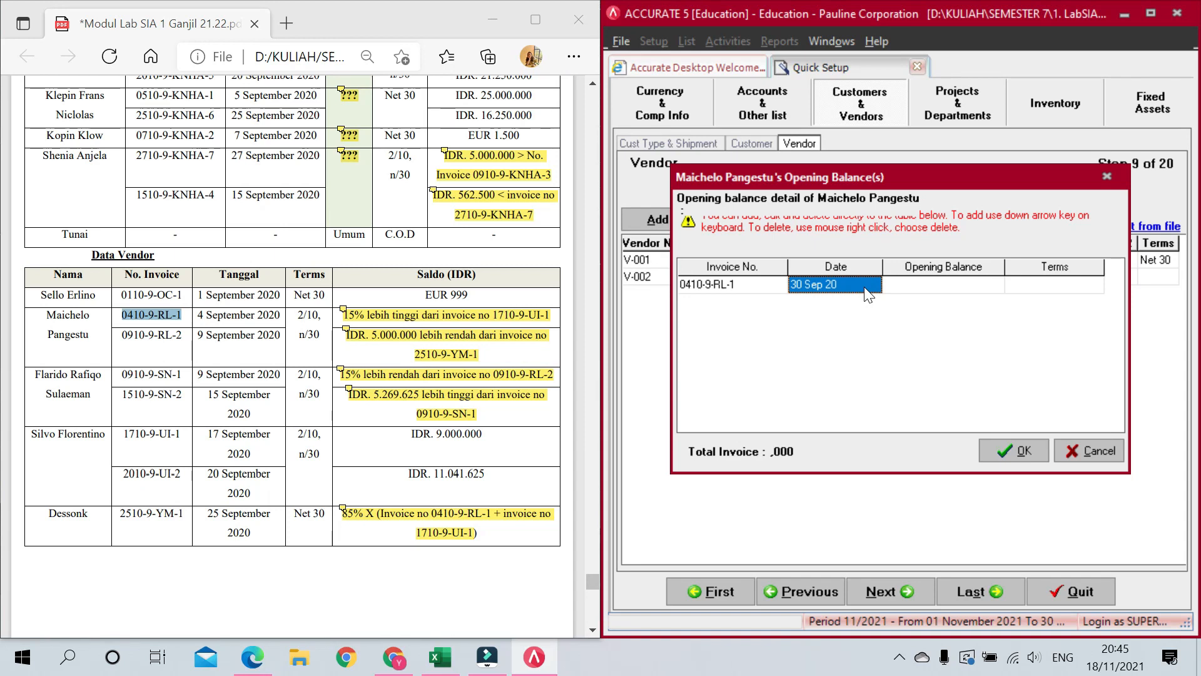
text(04/09/)
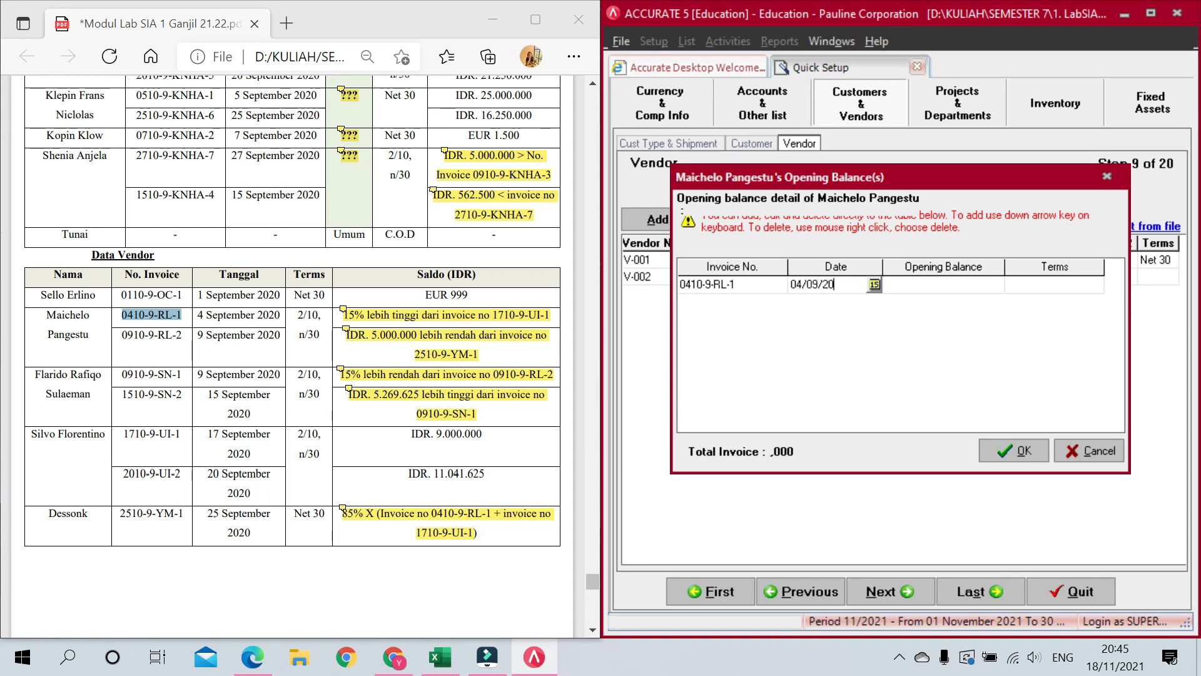
key(Tab)
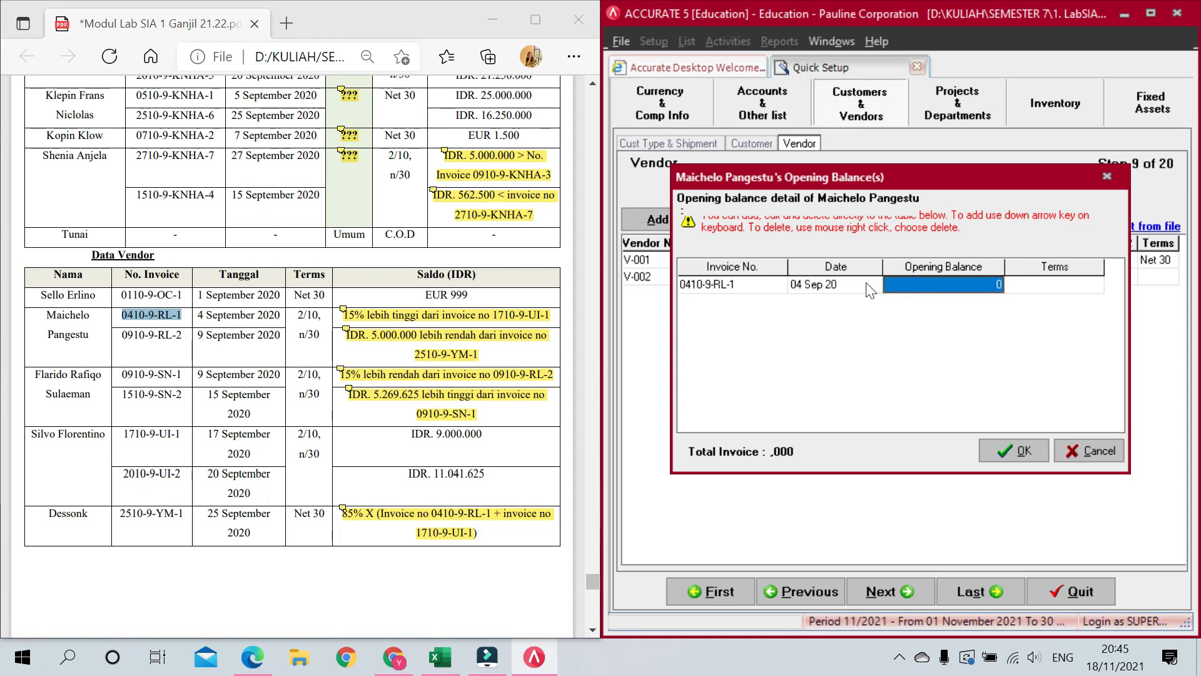
mouse_move(343, 309)
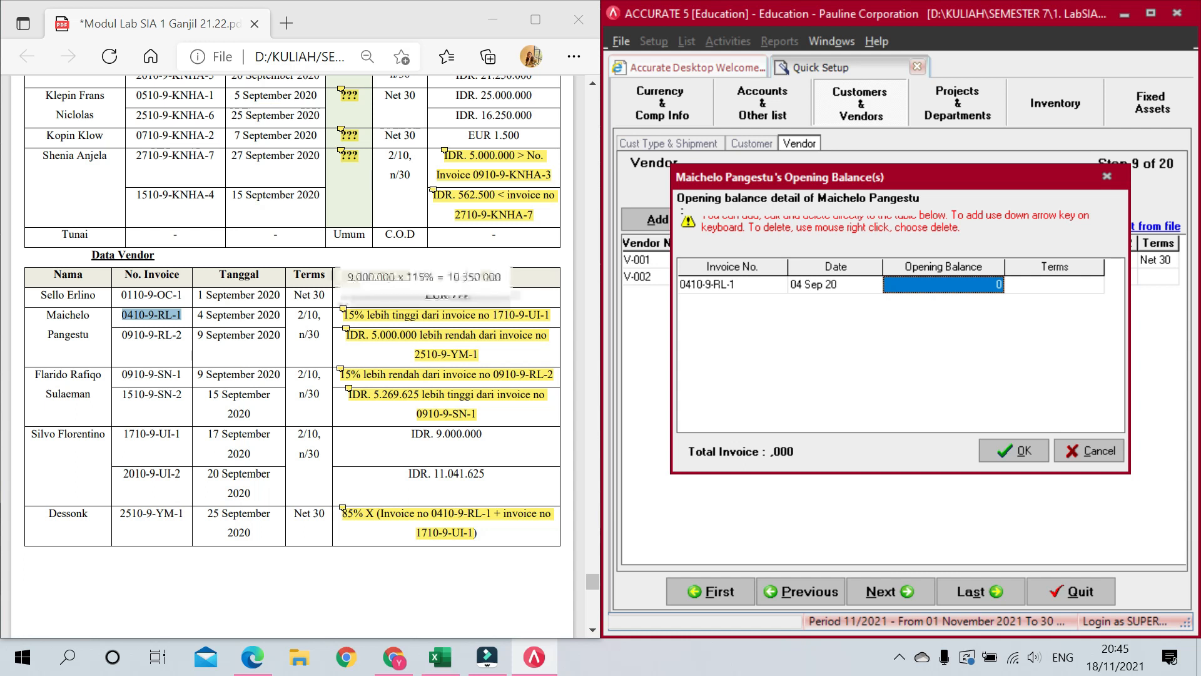
text(10.350.000)
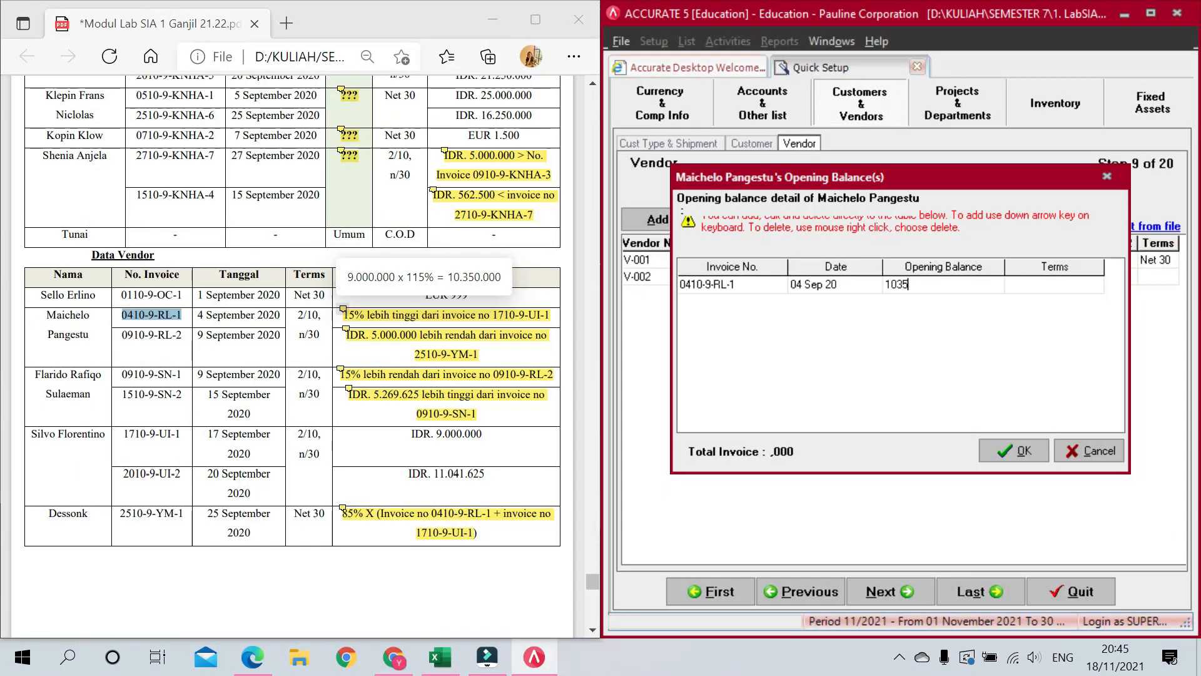
key(Tab)
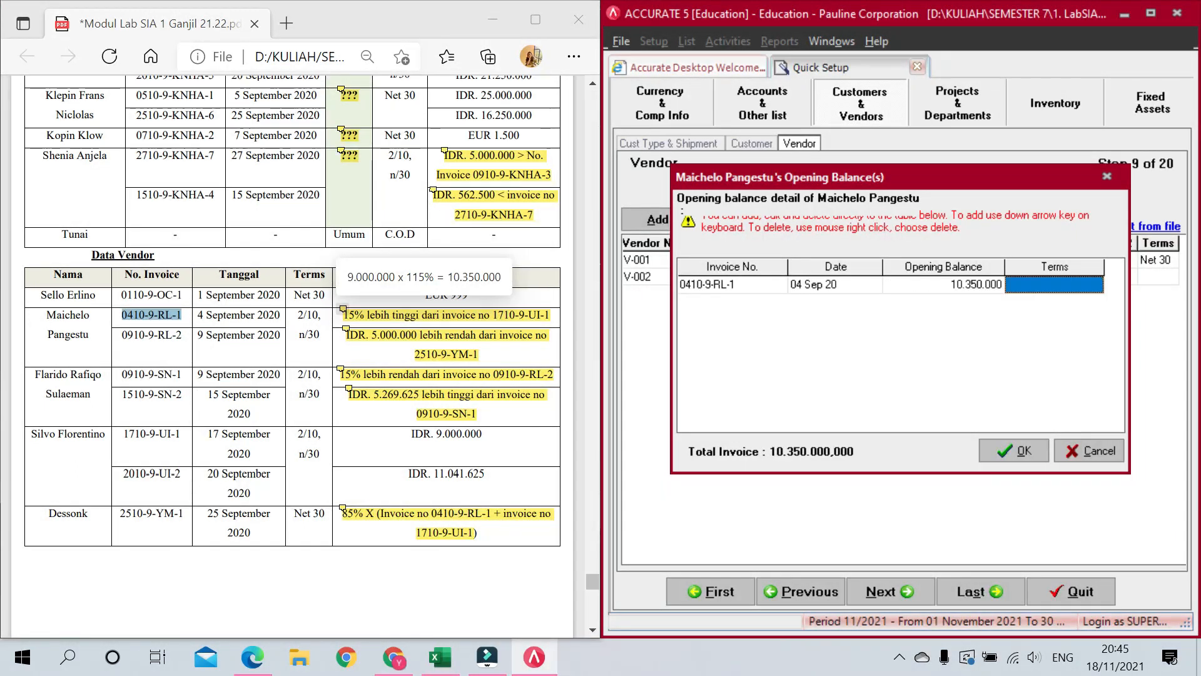
click(1028, 283)
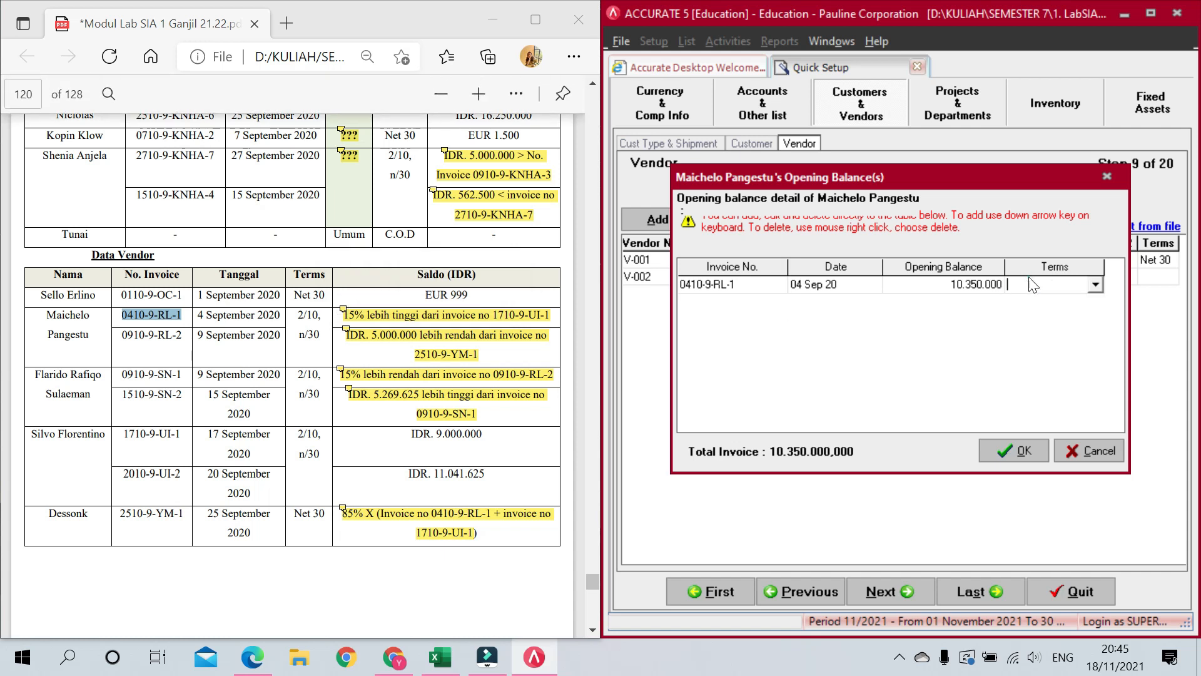
click(1094, 287)
click(1068, 298)
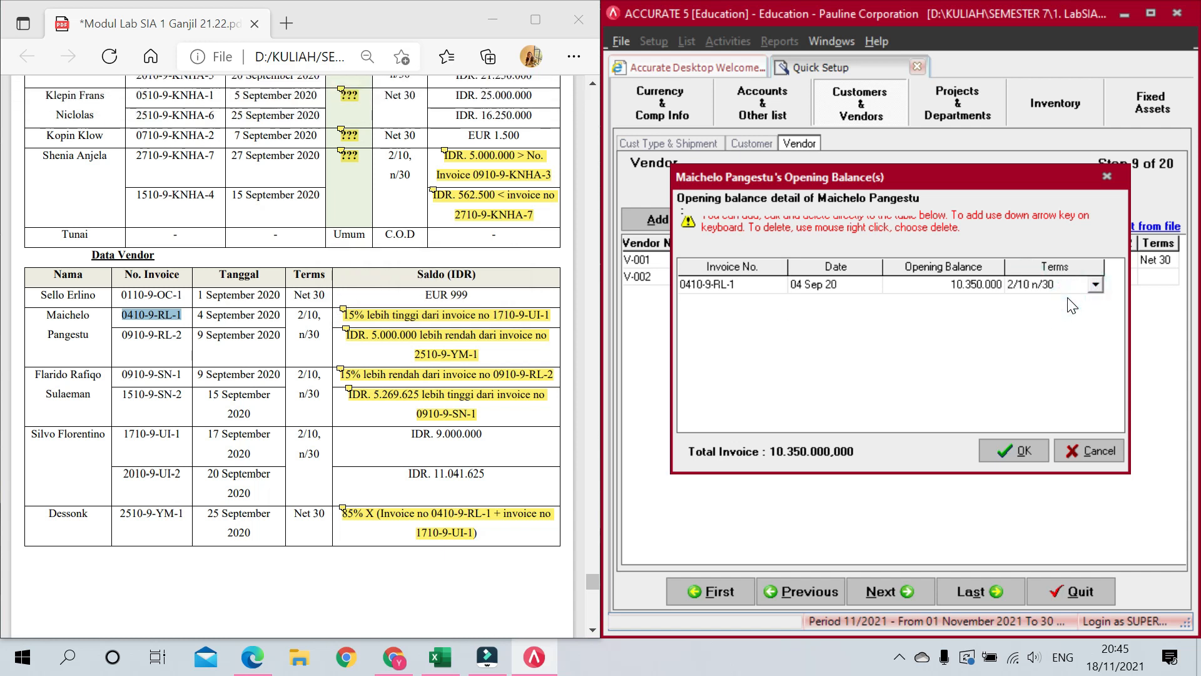
key(Down)
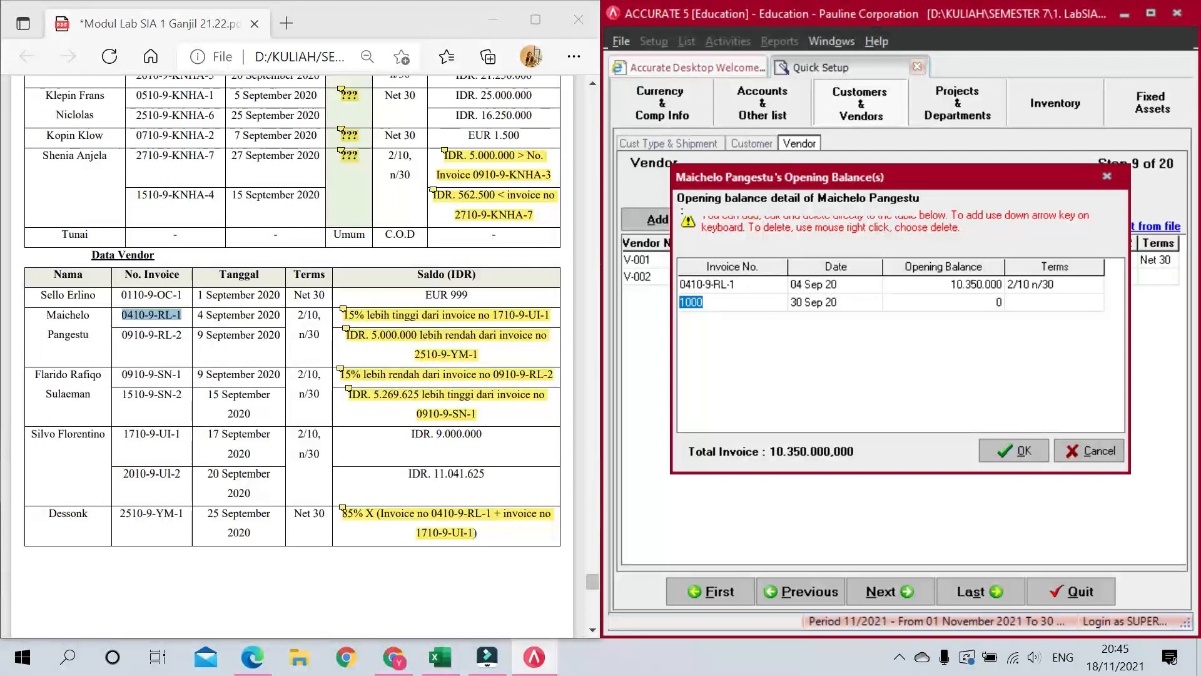
Step: Add the second invoice: dated 09/09/20, 11.447.500, on 2/10 n/30, removing the blank row
double_click(151, 335)
click(716, 301)
double_click(716, 302)
key(ctrl+v)
click(815, 303)
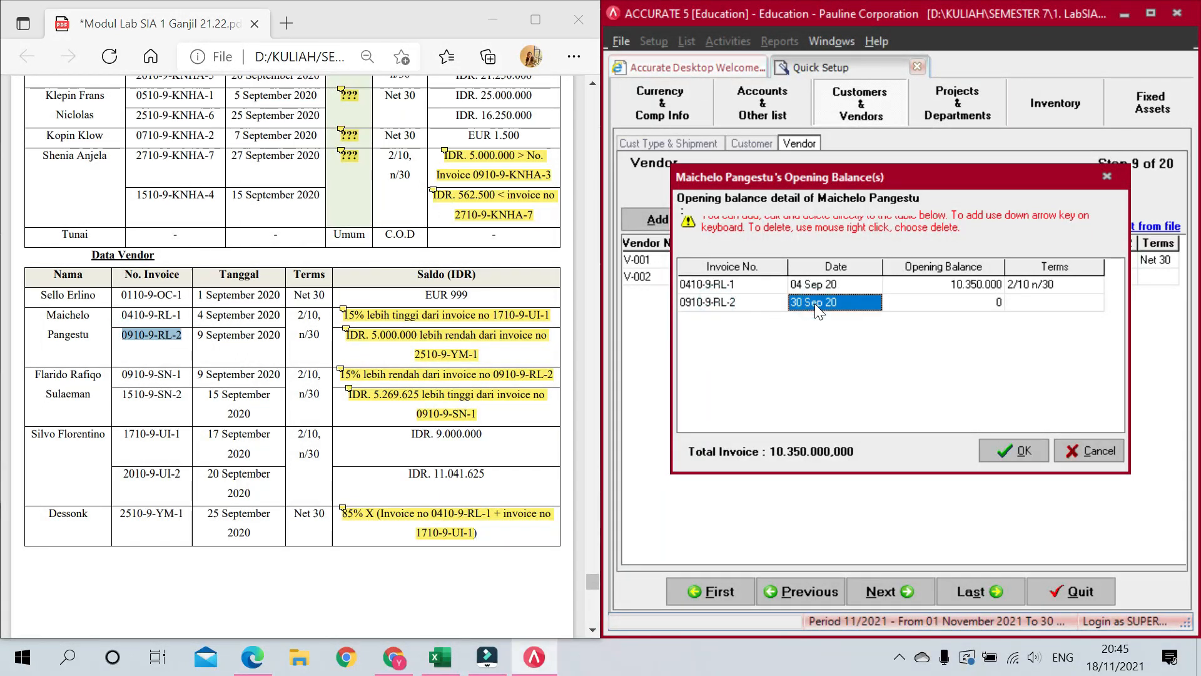
text(09/09/2020)
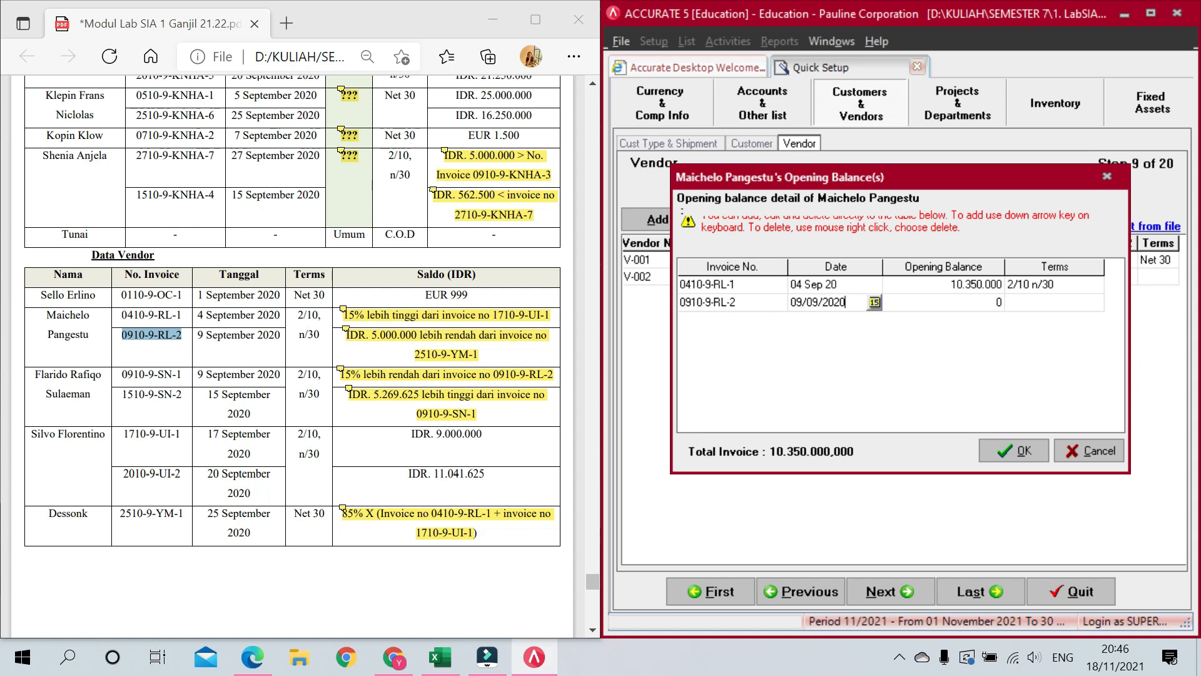
key(Tab)
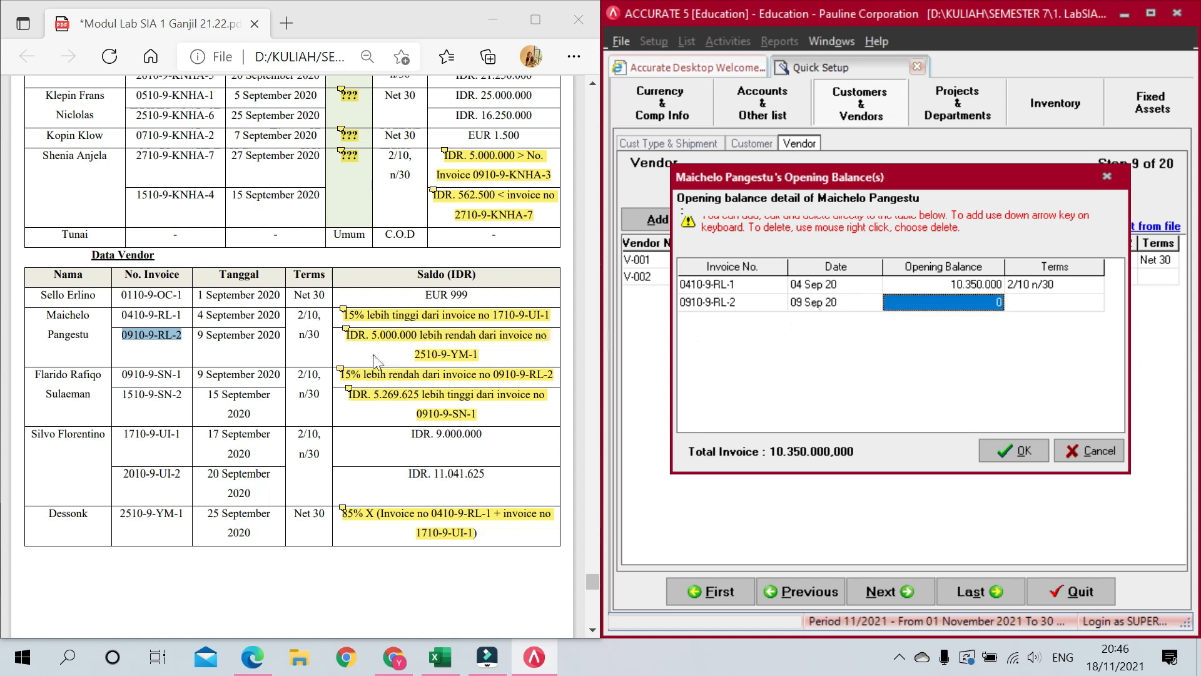
text(11447500)
key(Tab)
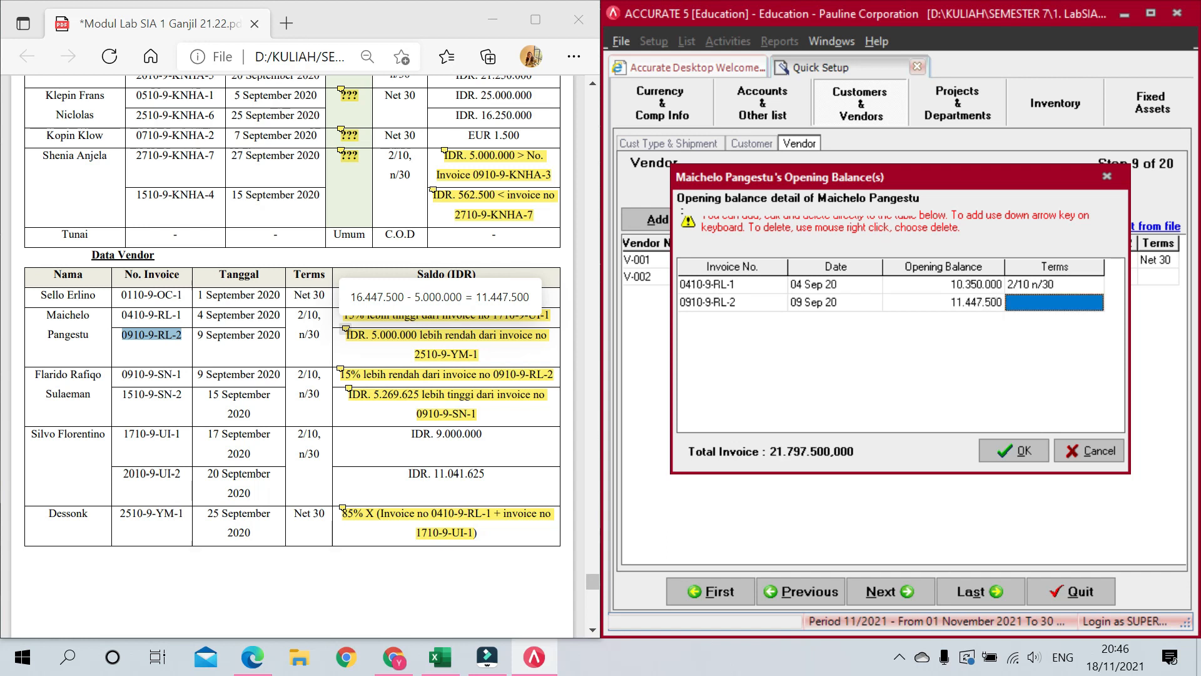
click(1095, 302)
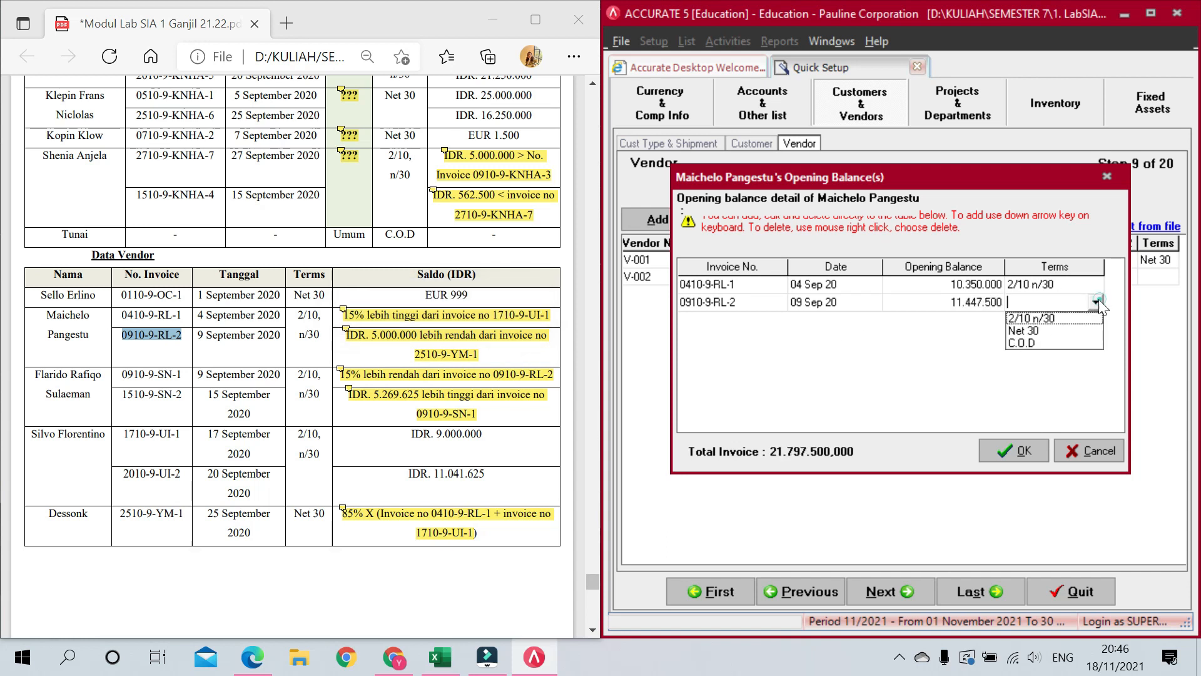
click(1062, 319)
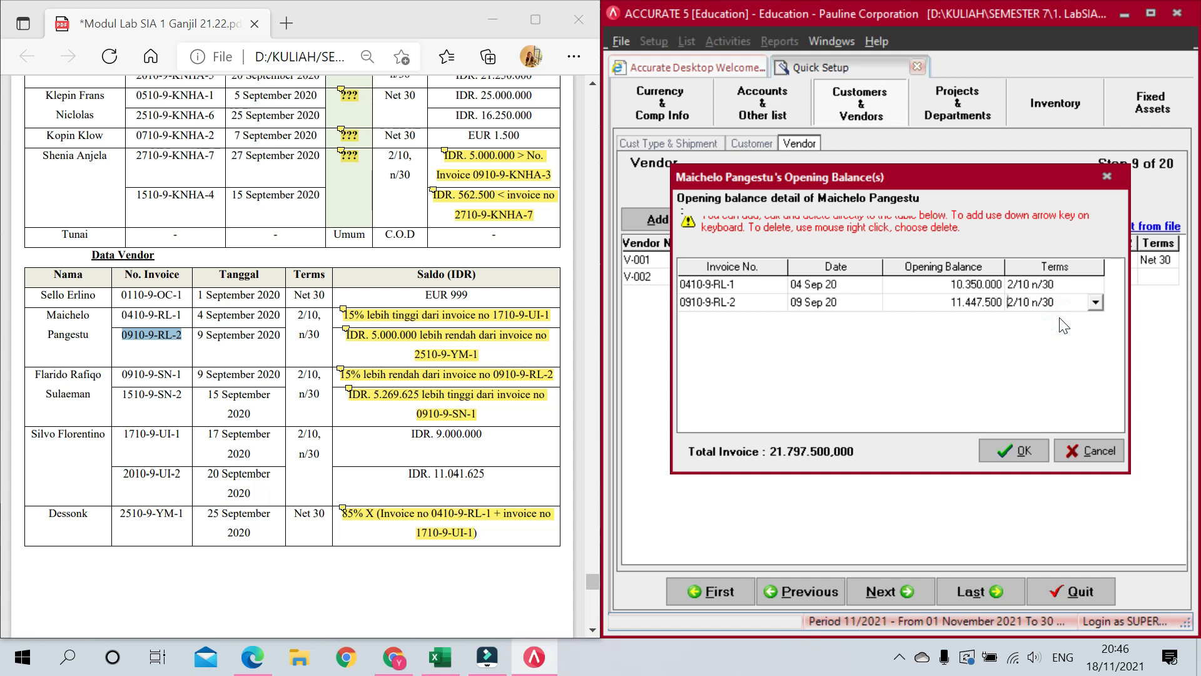
key(Down)
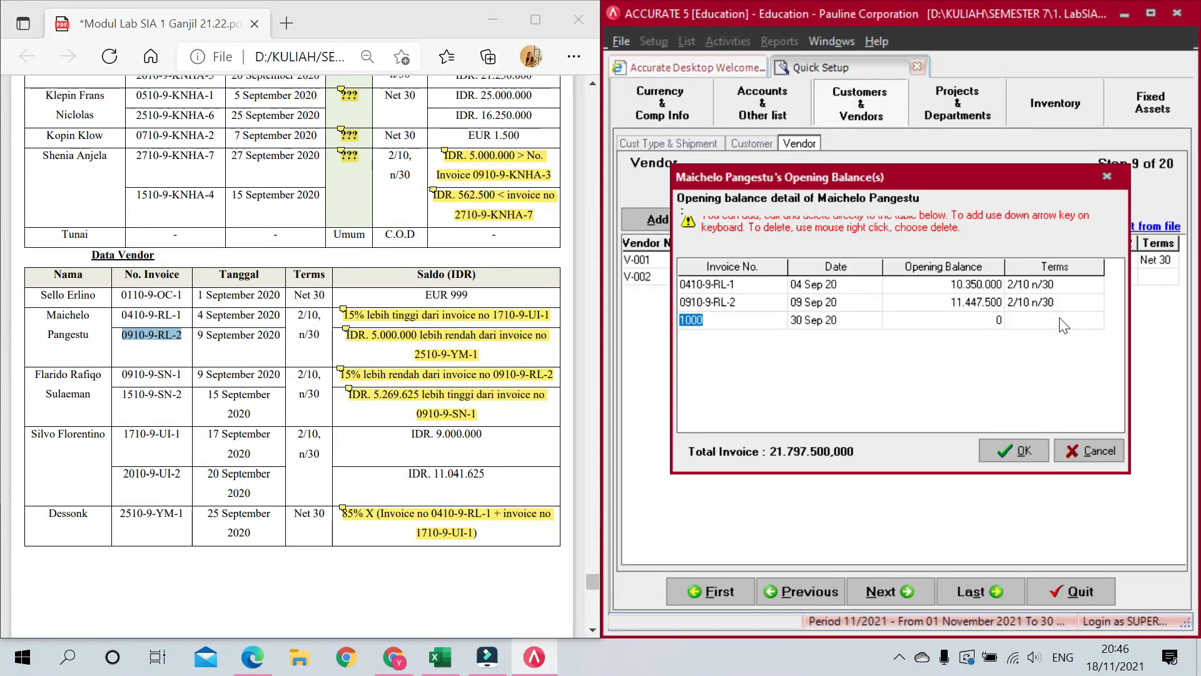
key(Up)
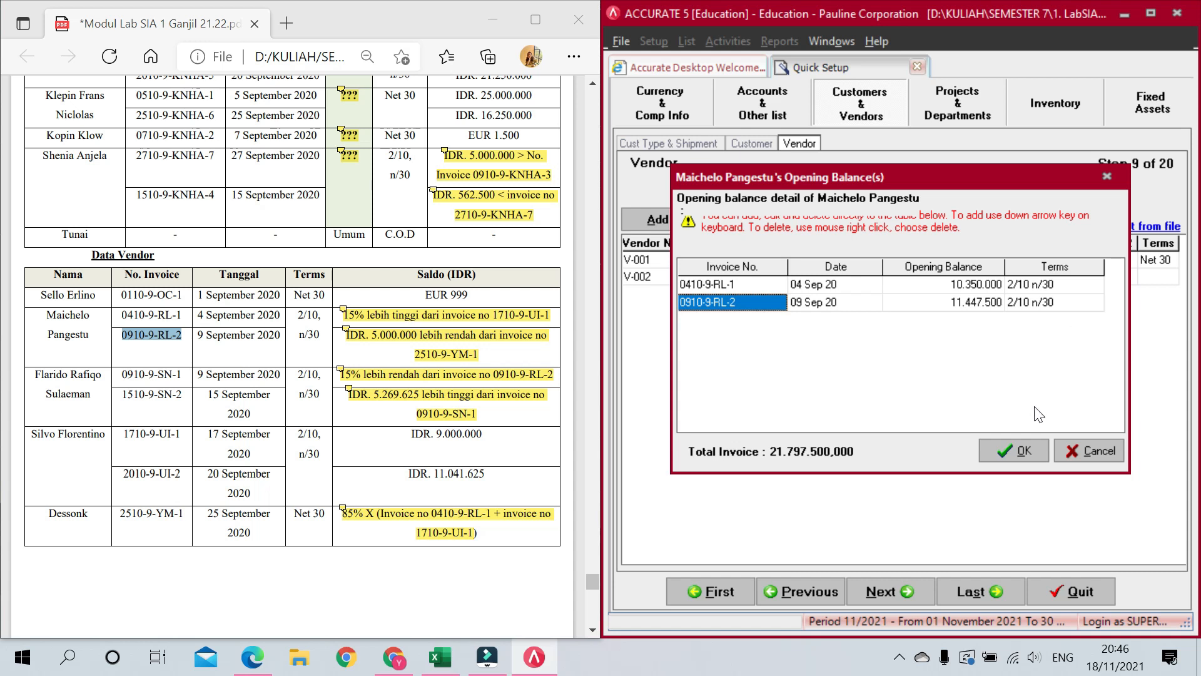
Step: Save V-002's invoices, give it PPN tax and 2/10 n/30 terms, and start row V-003
click(1009, 452)
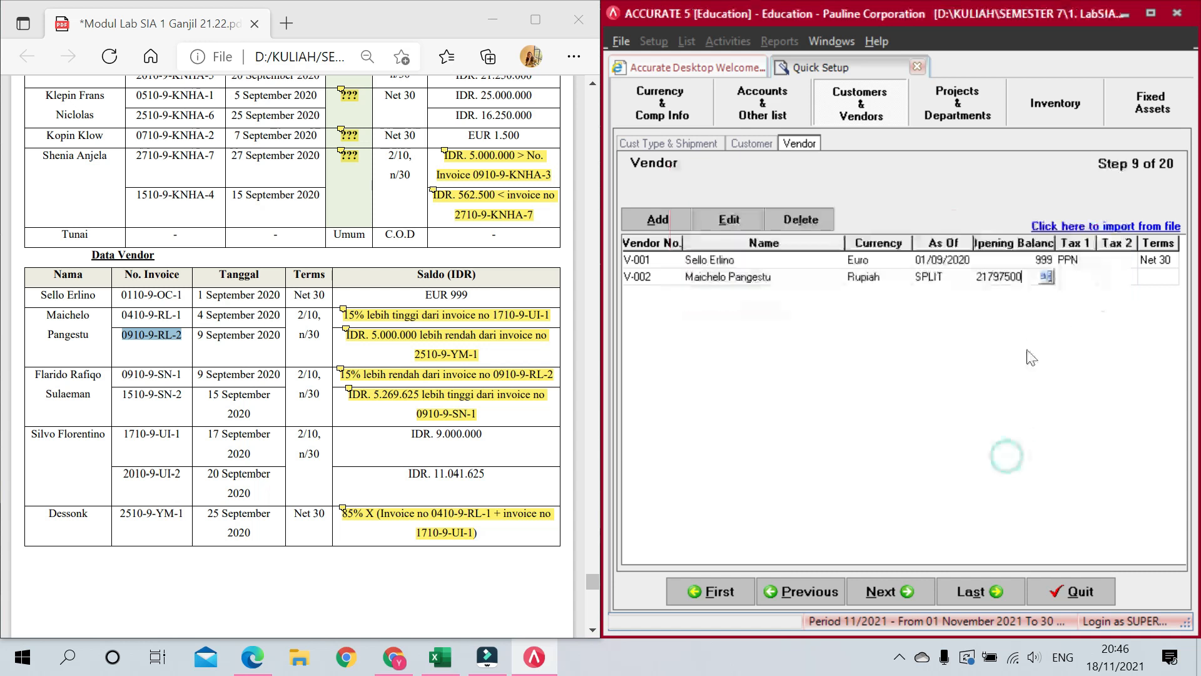
click(1076, 276)
click(1088, 278)
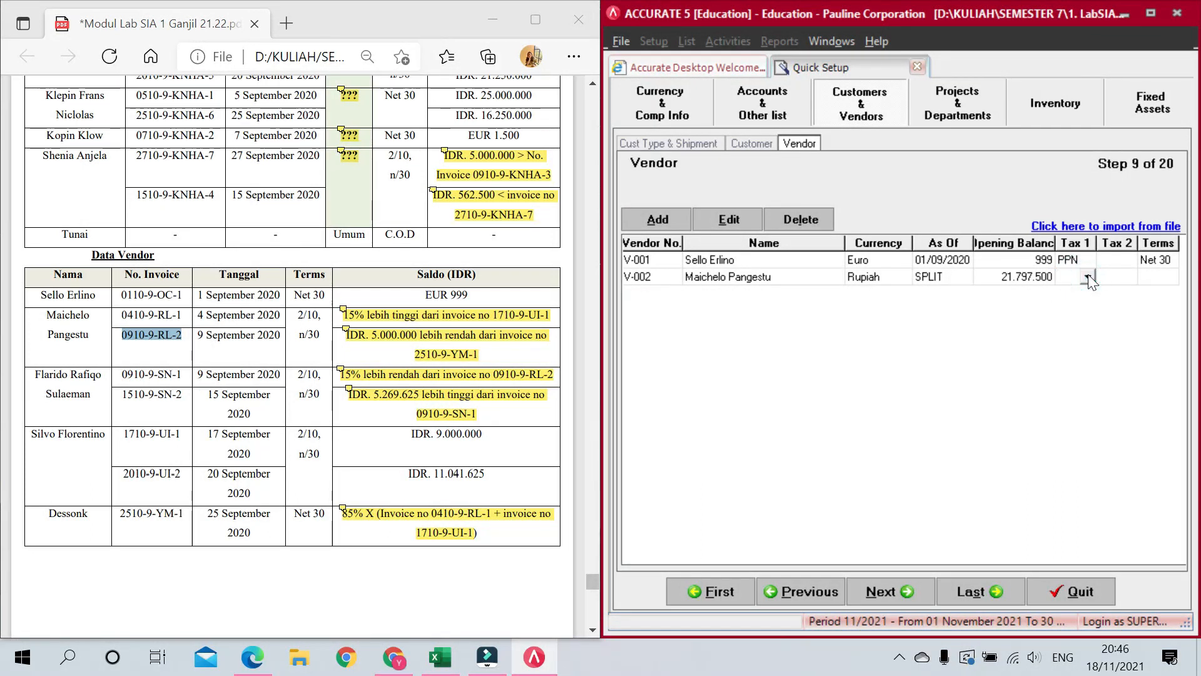
click(1088, 279)
click(1074, 295)
click(1153, 287)
click(1170, 275)
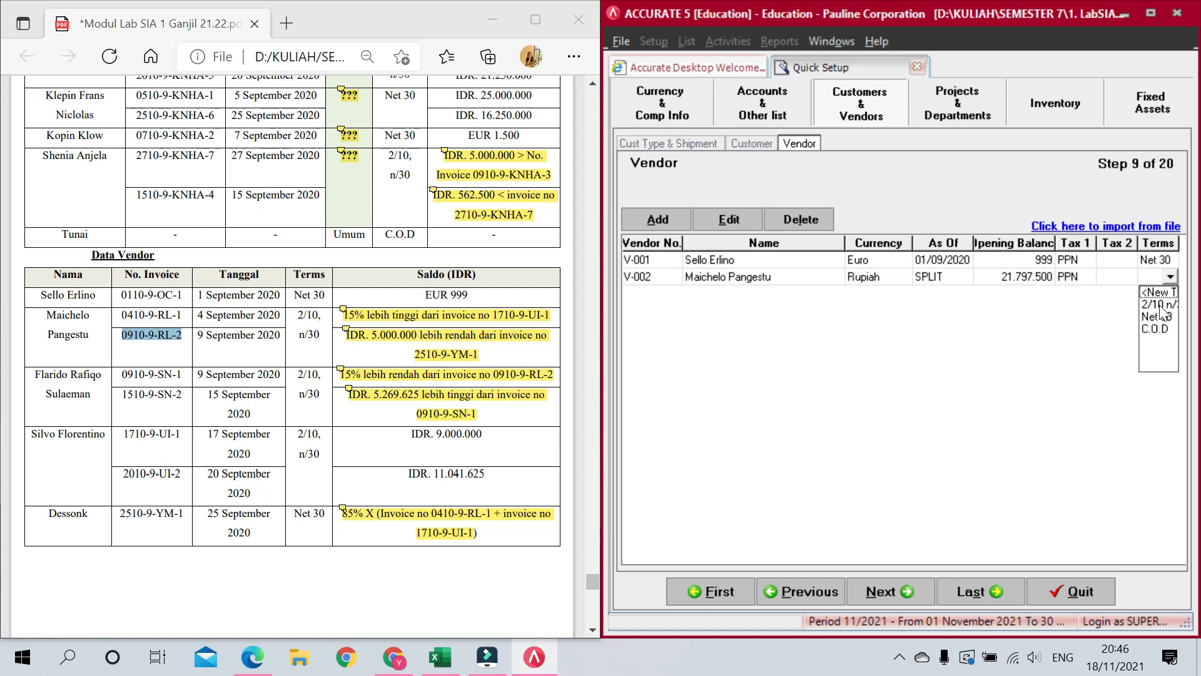
click(1160, 306)
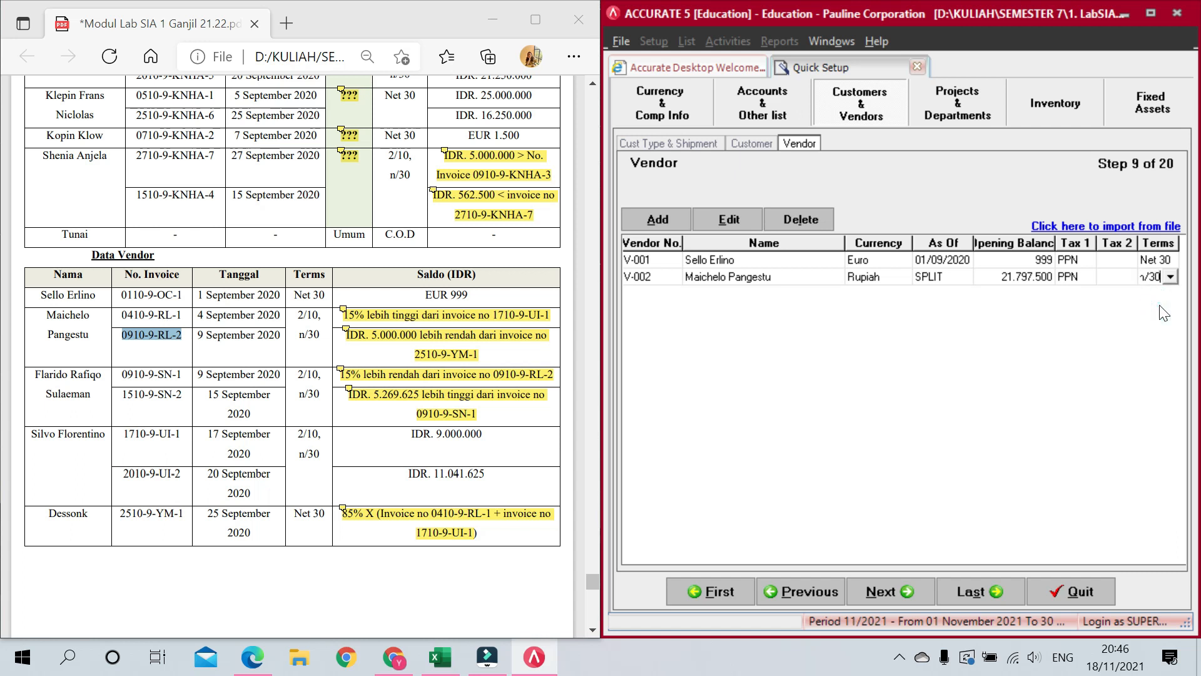
key(Tab)
Step: Enter the third vendor's full name by pasting its first names and surname from the PDF
click(762, 294)
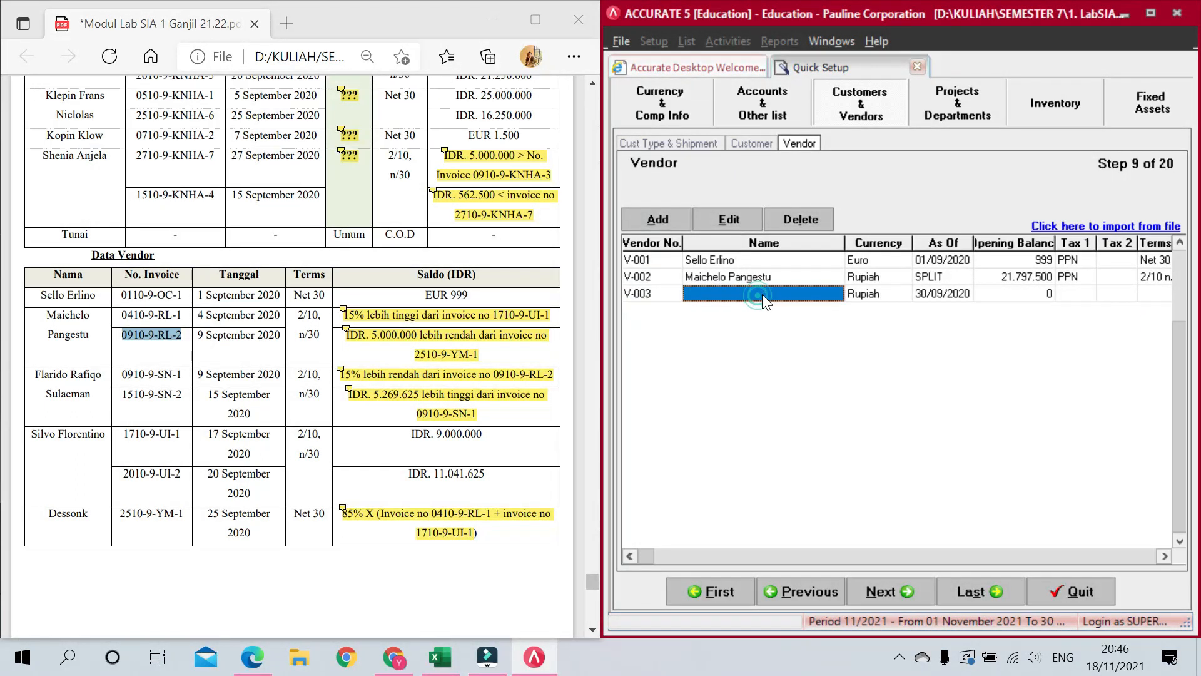
drag(102, 374, 33, 374)
key(ctrl+c)
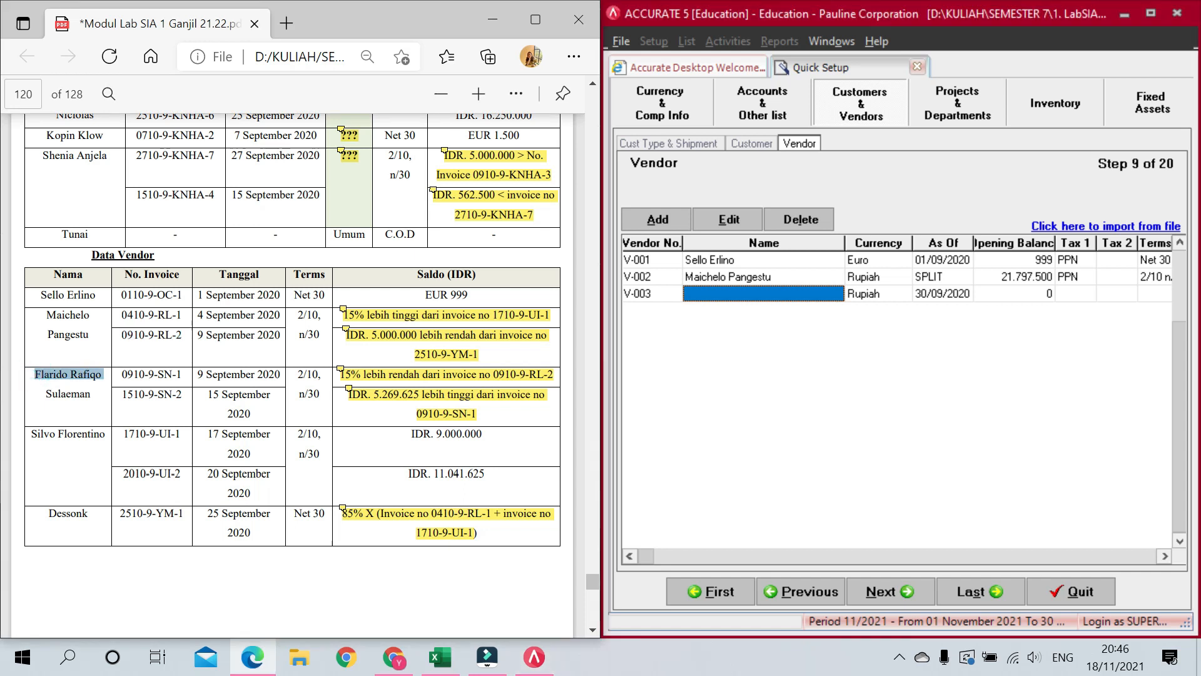
click(725, 294)
key(ctrl+v)
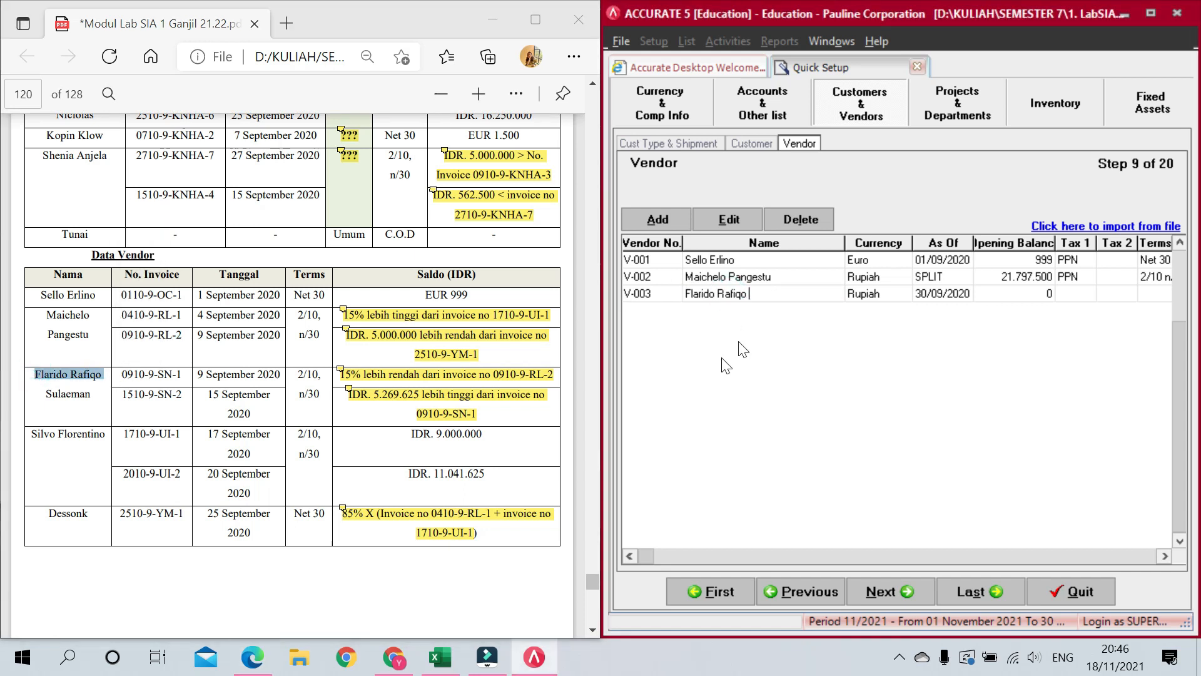
drag(45, 395, 95, 404)
key(ctrl+c)
click(812, 289)
key(ctrl+v)
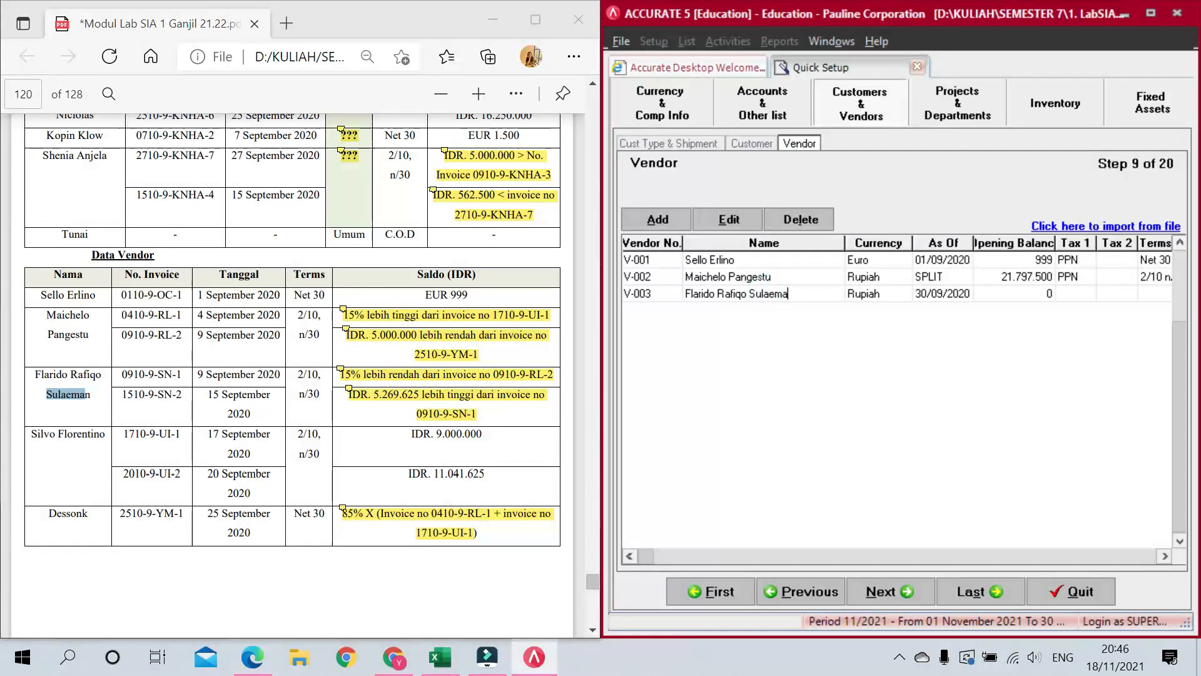
text(n)
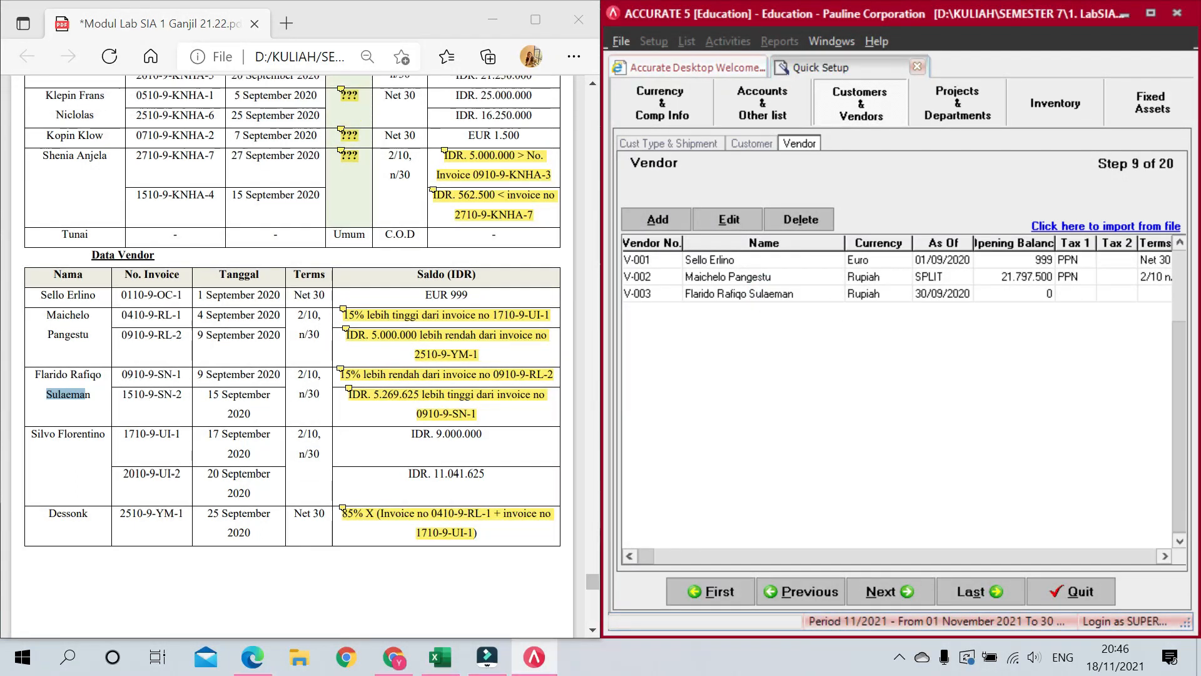
Step: Open the third vendor's opening balance details and select its first invoice number in the PDF
click(1036, 291)
click(1037, 292)
click(1047, 292)
drag(121, 375, 185, 376)
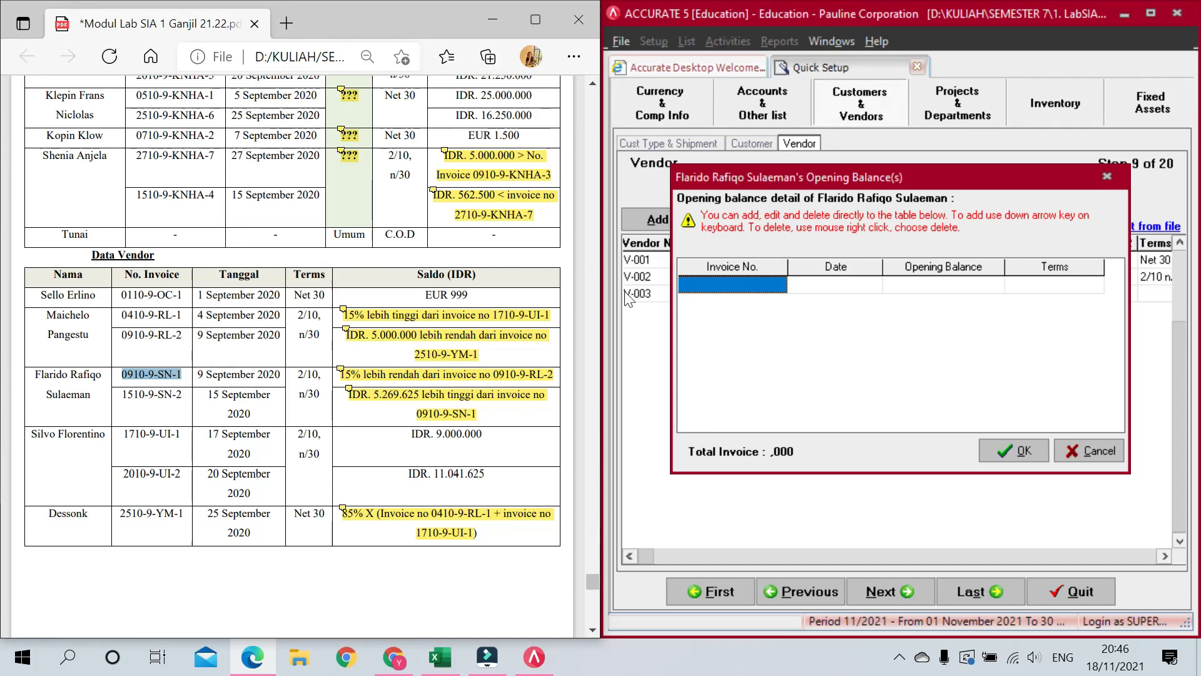
Step: Enter the first invoice: dated 09/09/20, 9.730.375, on 2/10 n/30 terms
click(754, 283)
key(ctrl+v)
key(Tab)
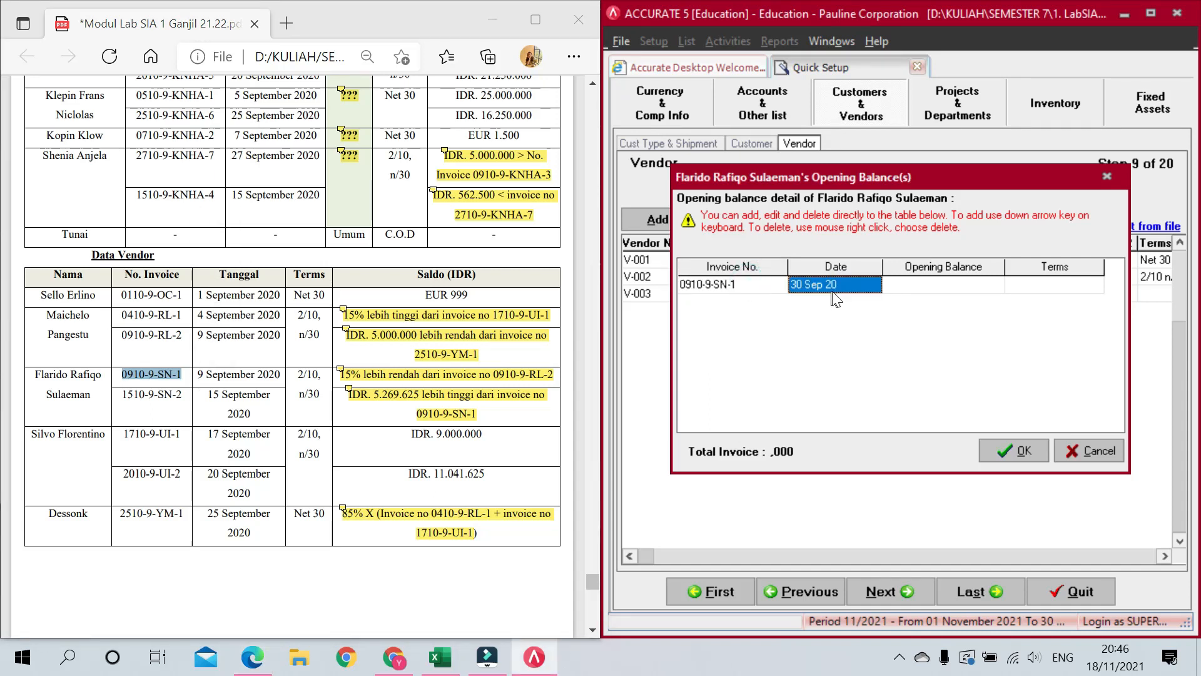
text(09/09/2)
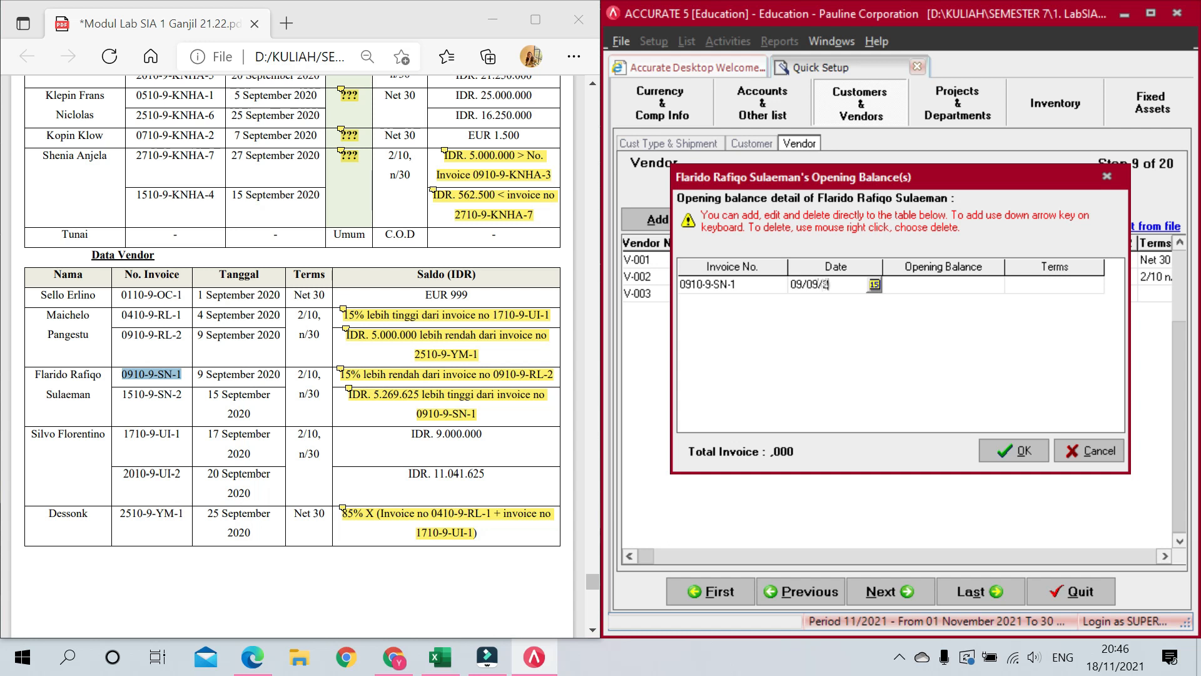
key(Tab)
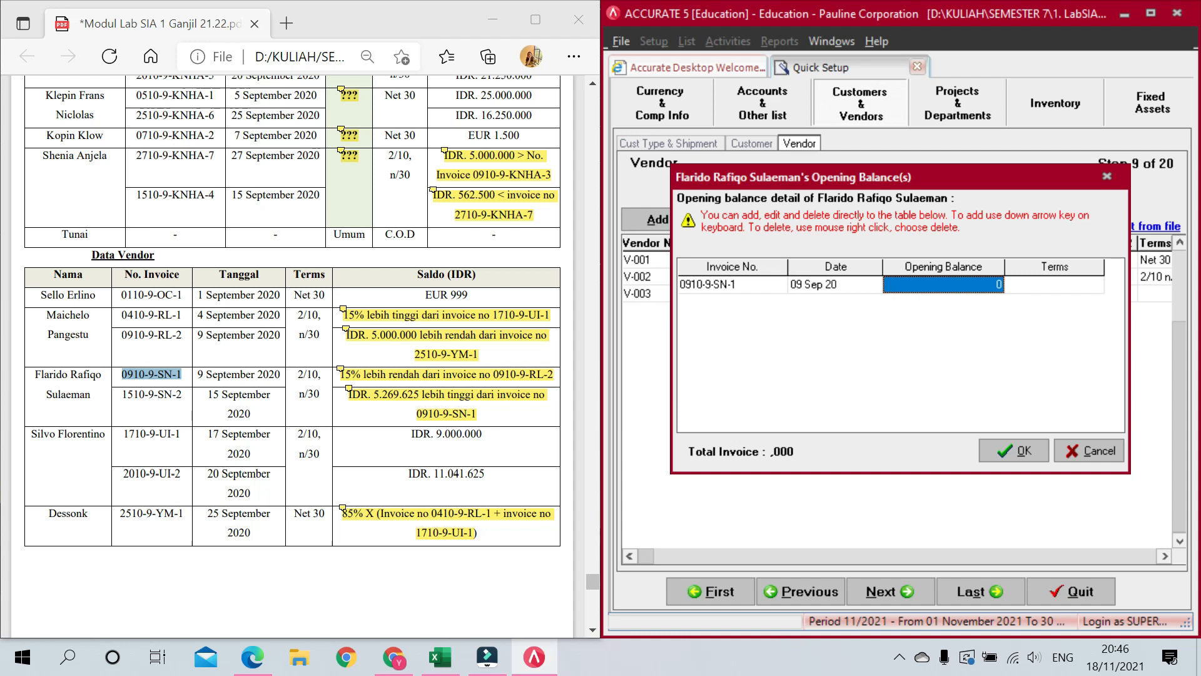
mouse_move(345, 329)
text(9730375)
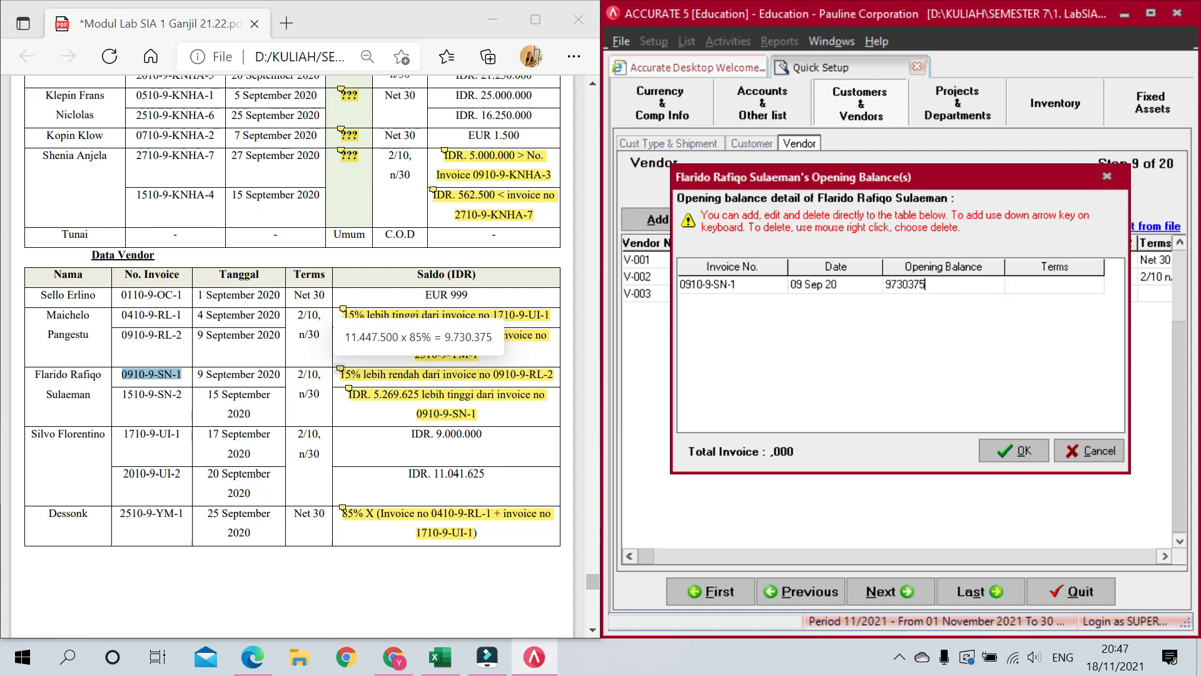
key(Tab)
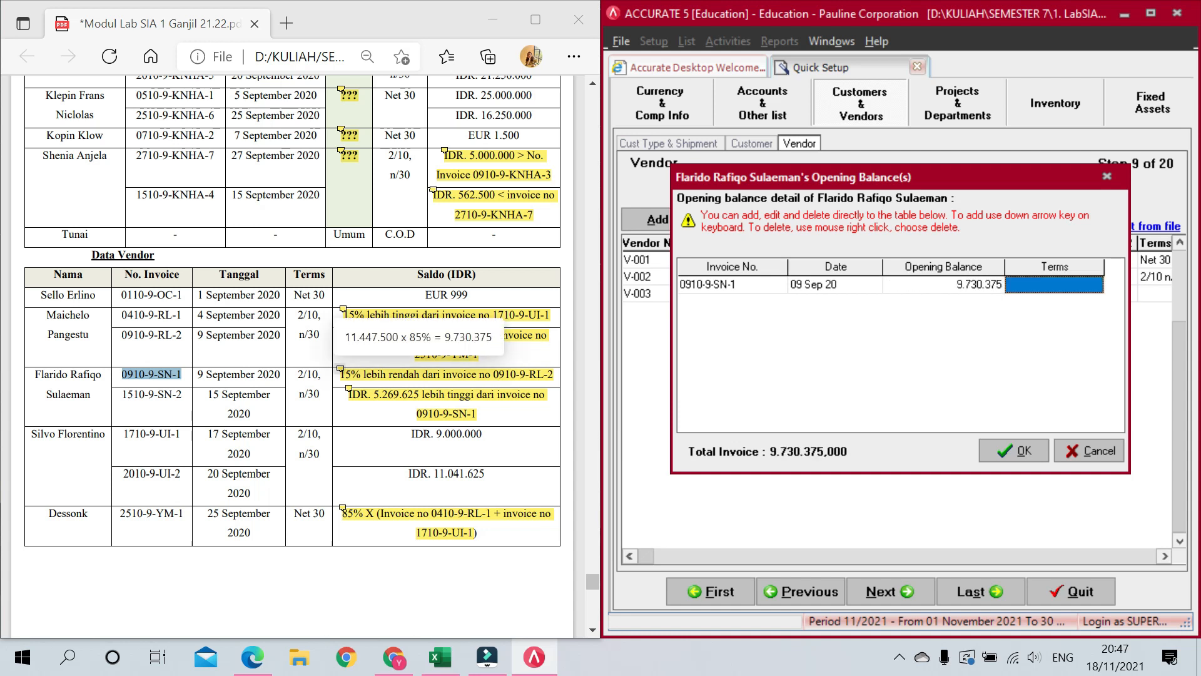
click(1051, 277)
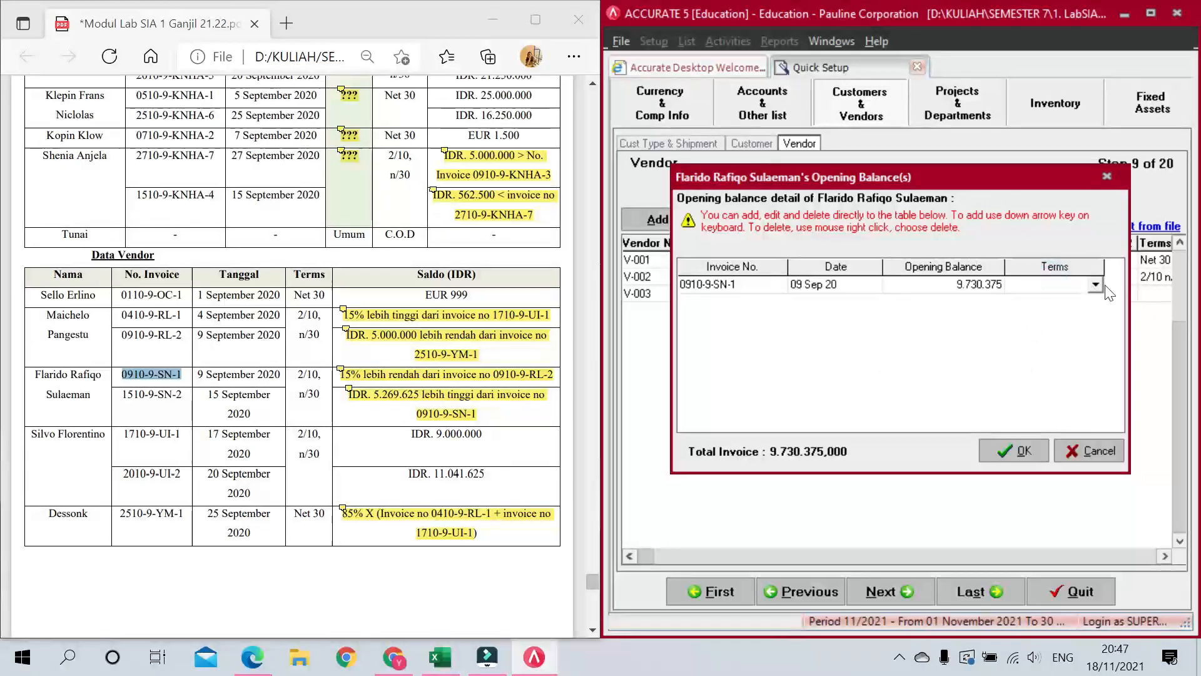
click(1096, 285)
click(1066, 305)
key(Down)
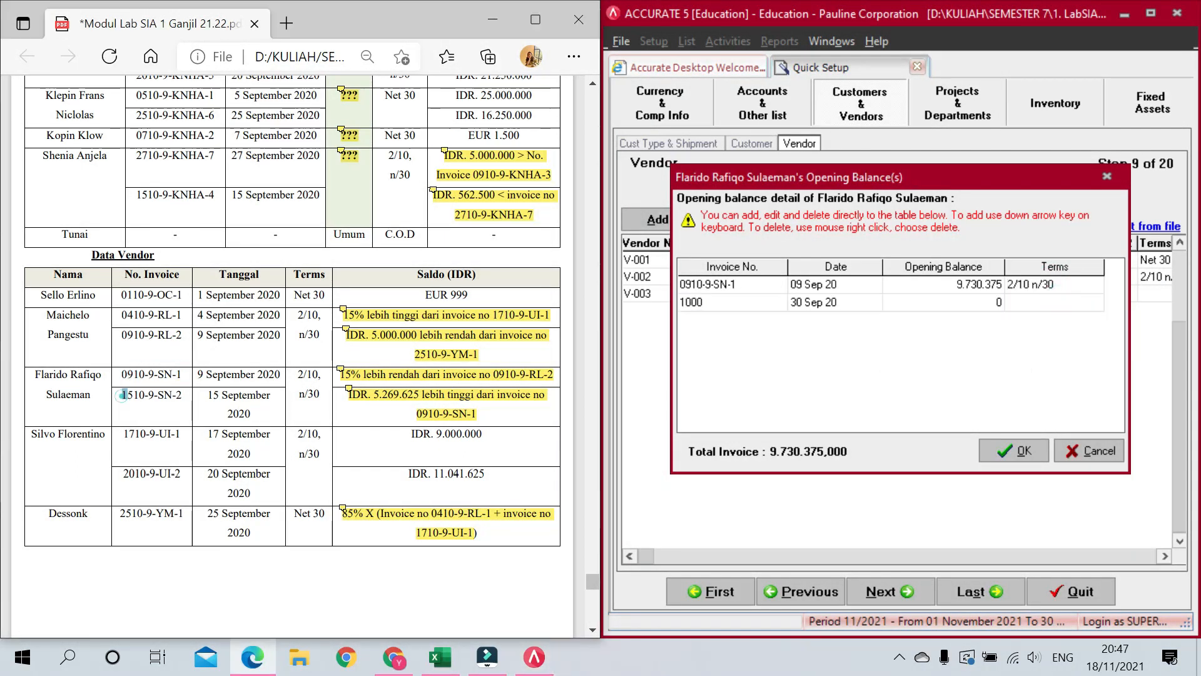
Step: Add the second invoice dated 15/09/20 for 15.000.000 on 2/10 n/30, drop the blank row, and save
drag(121, 394, 182, 395)
click(704, 302)
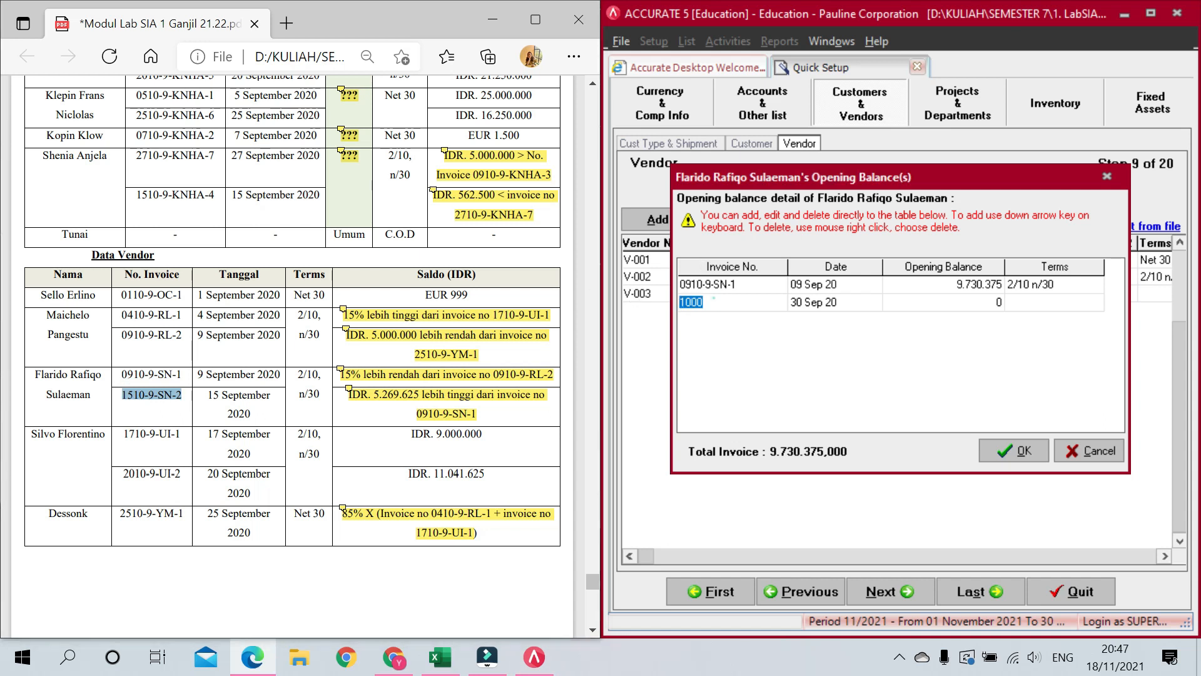
key(ctrl+v)
click(848, 304)
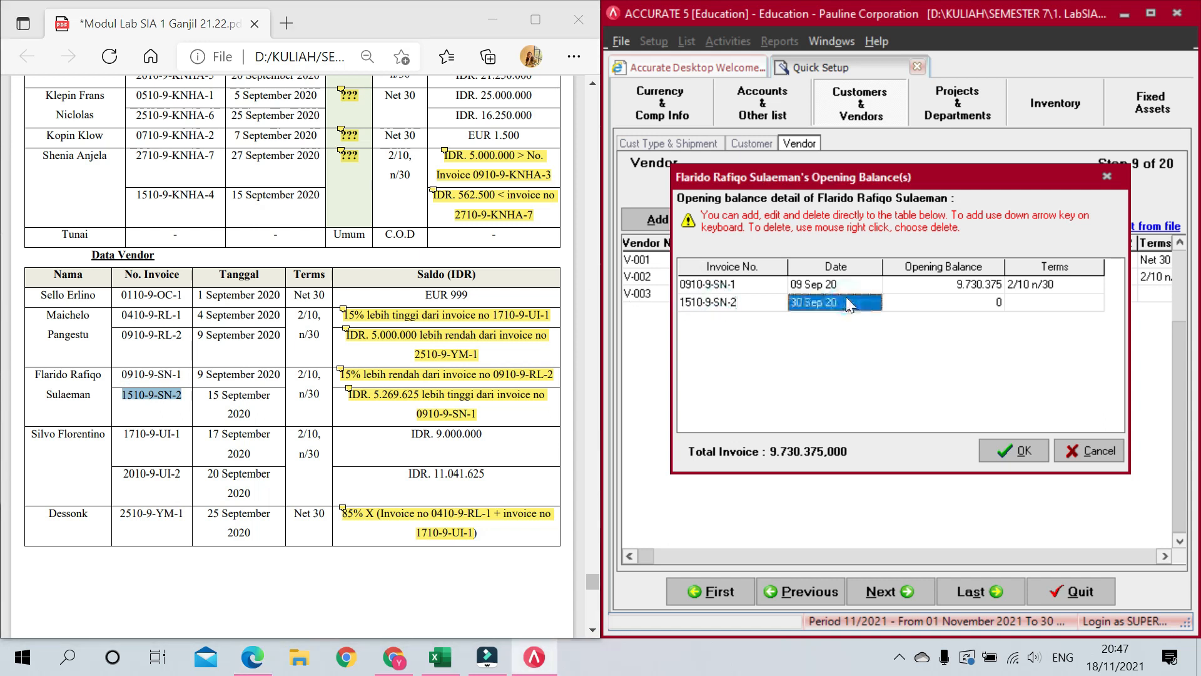
text(15/09/20)
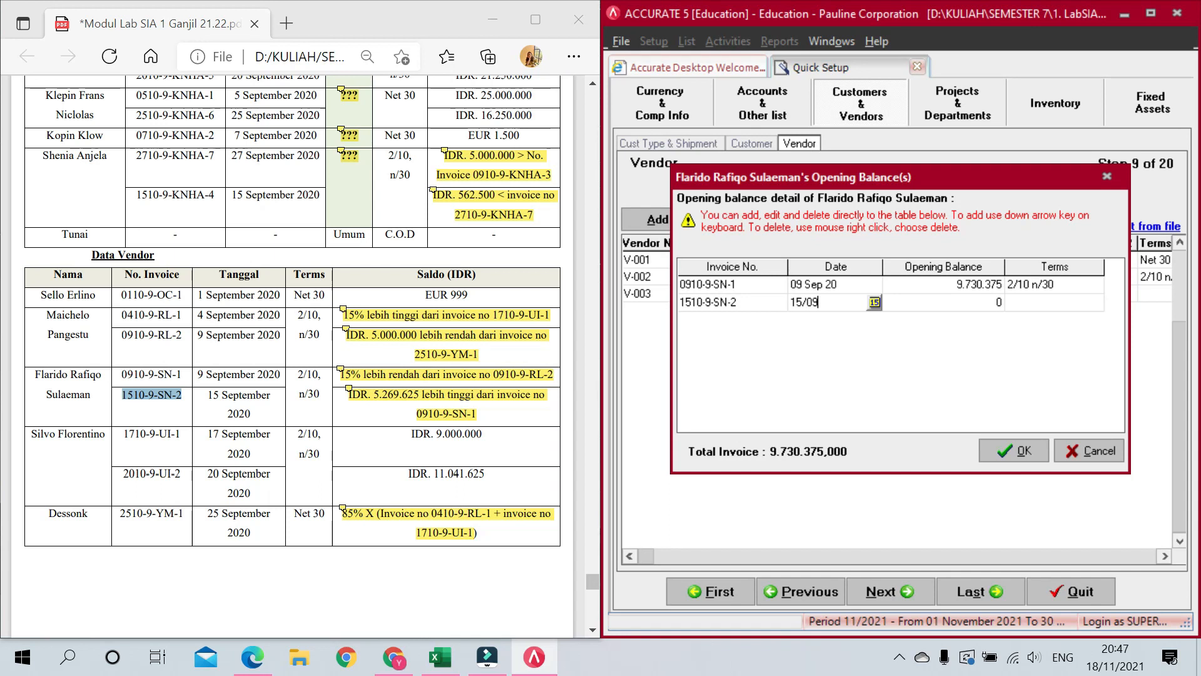
key(Tab)
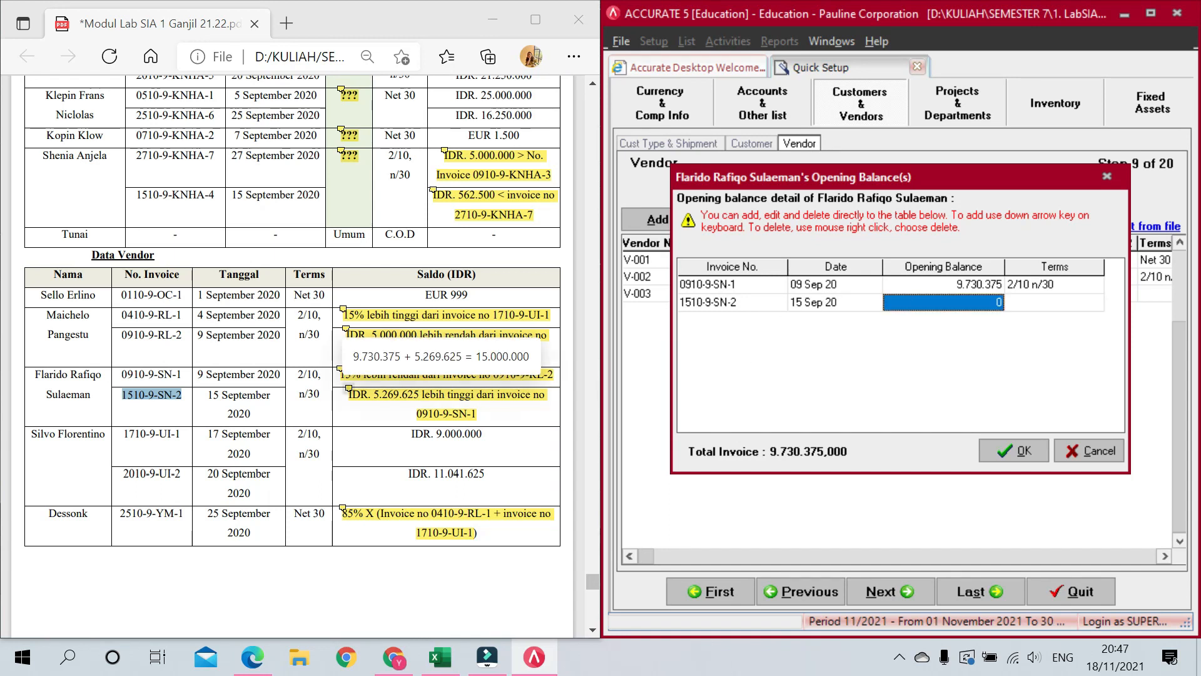
text(15.000)
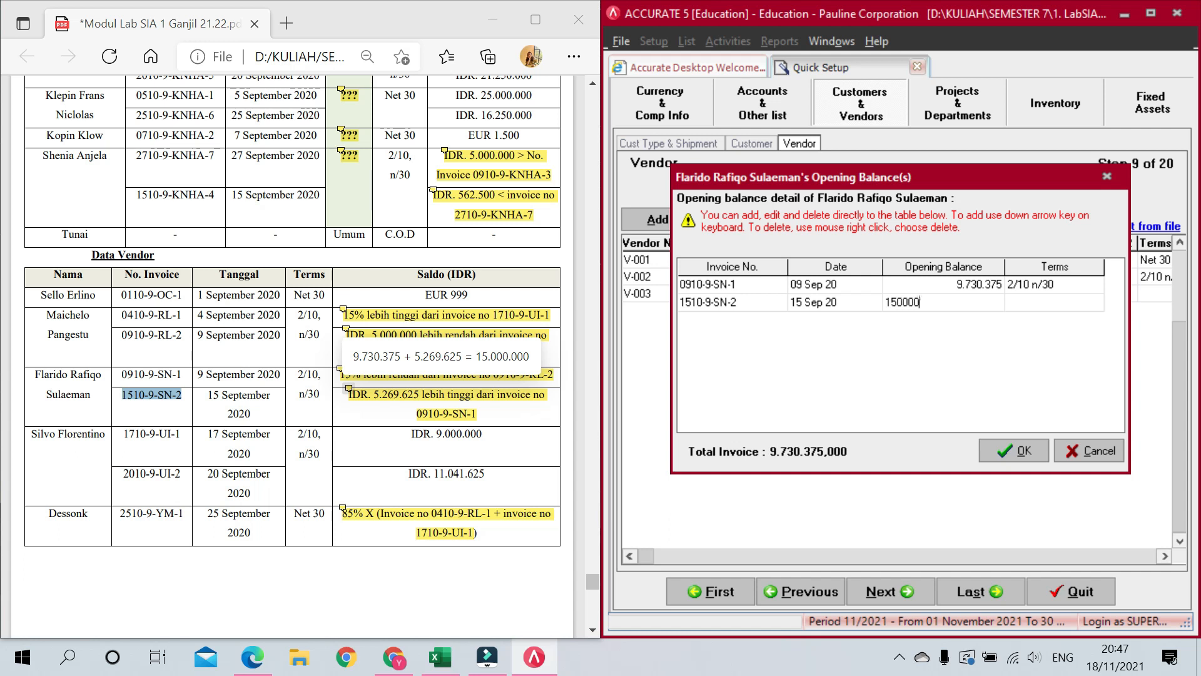
text(.000)
key(Tab)
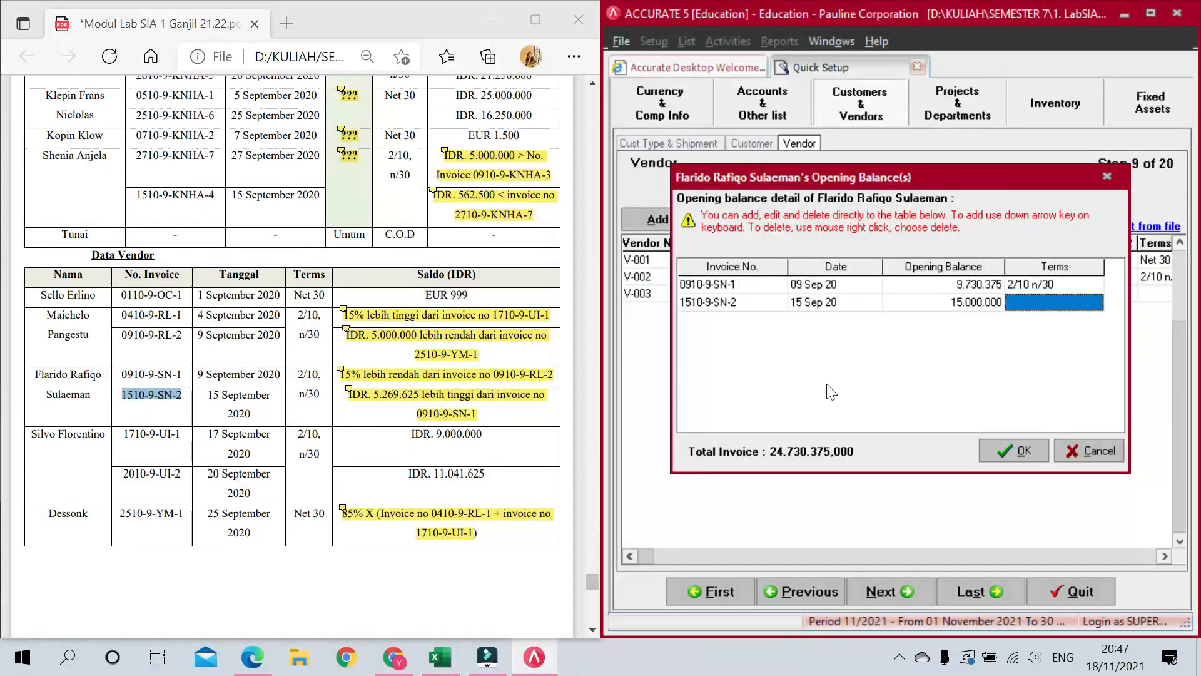
click(1065, 303)
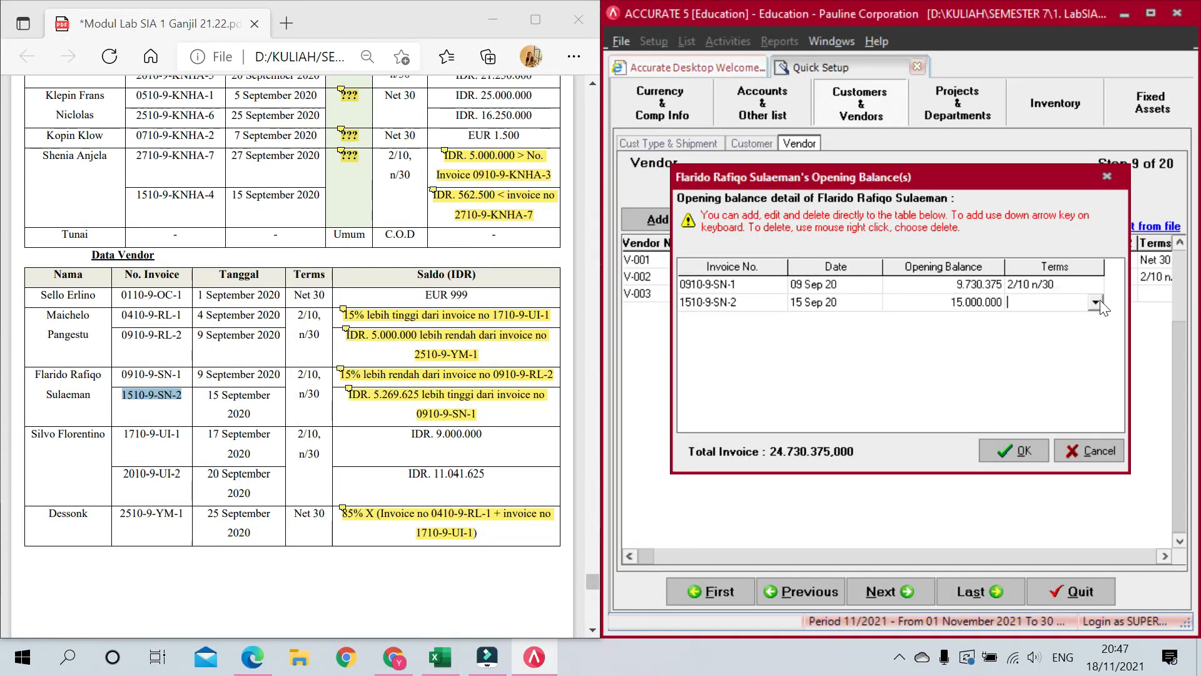
click(1096, 302)
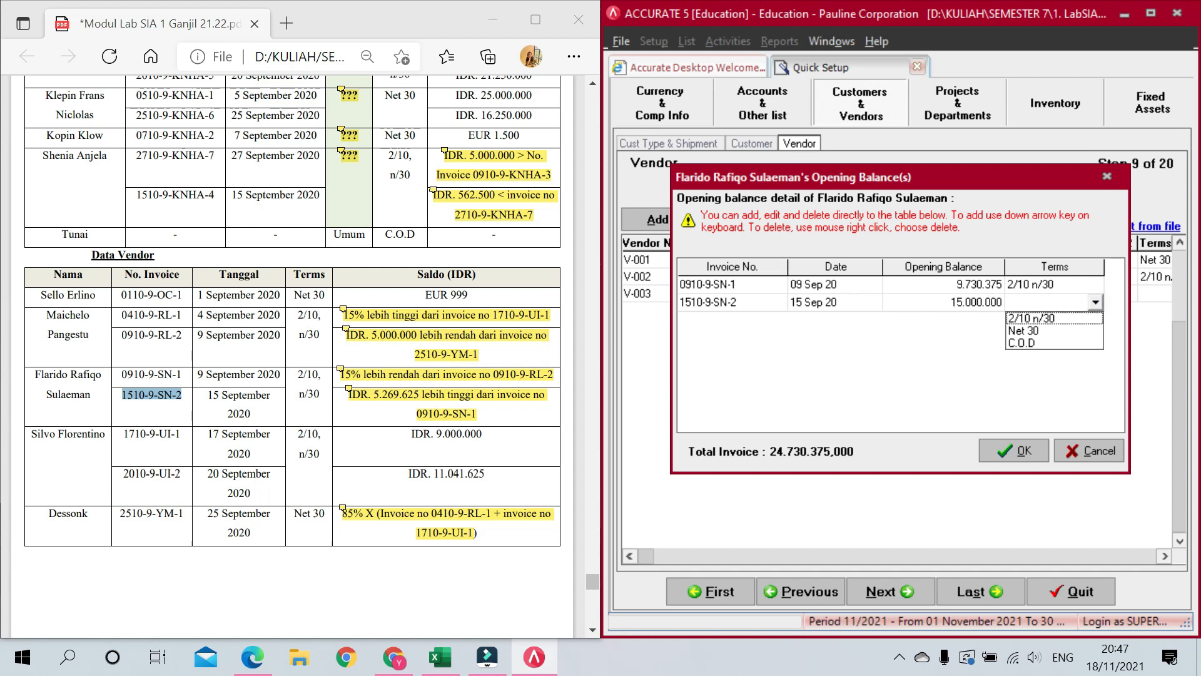
click(1054, 318)
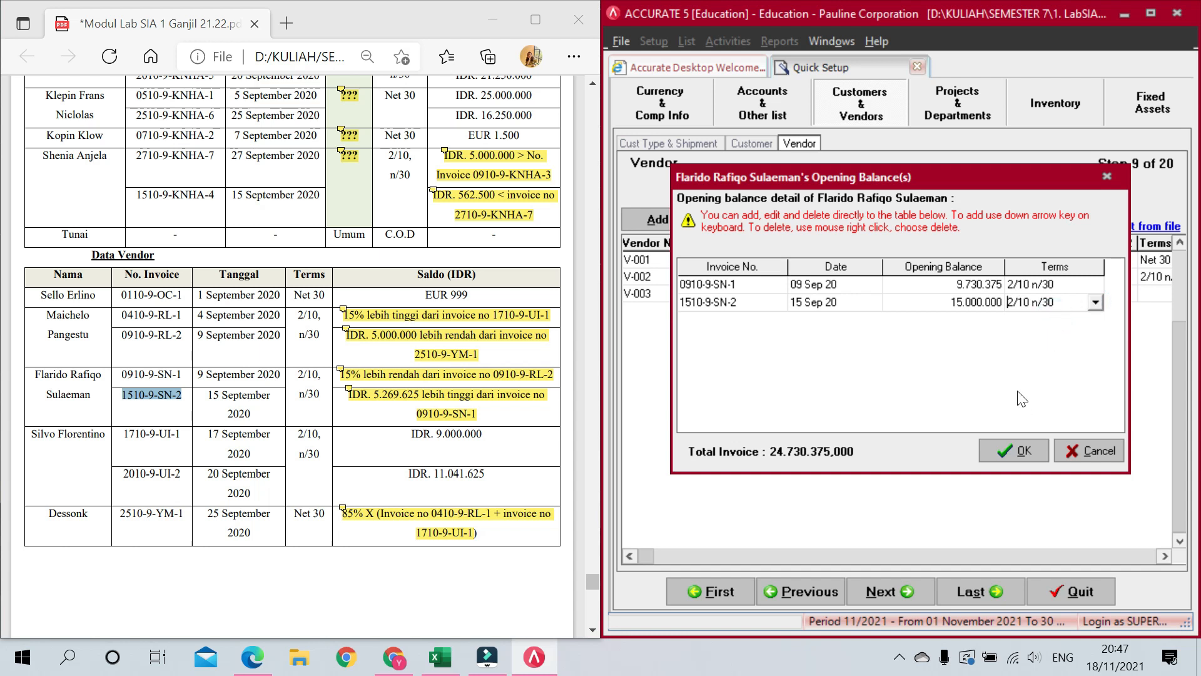
key(Down)
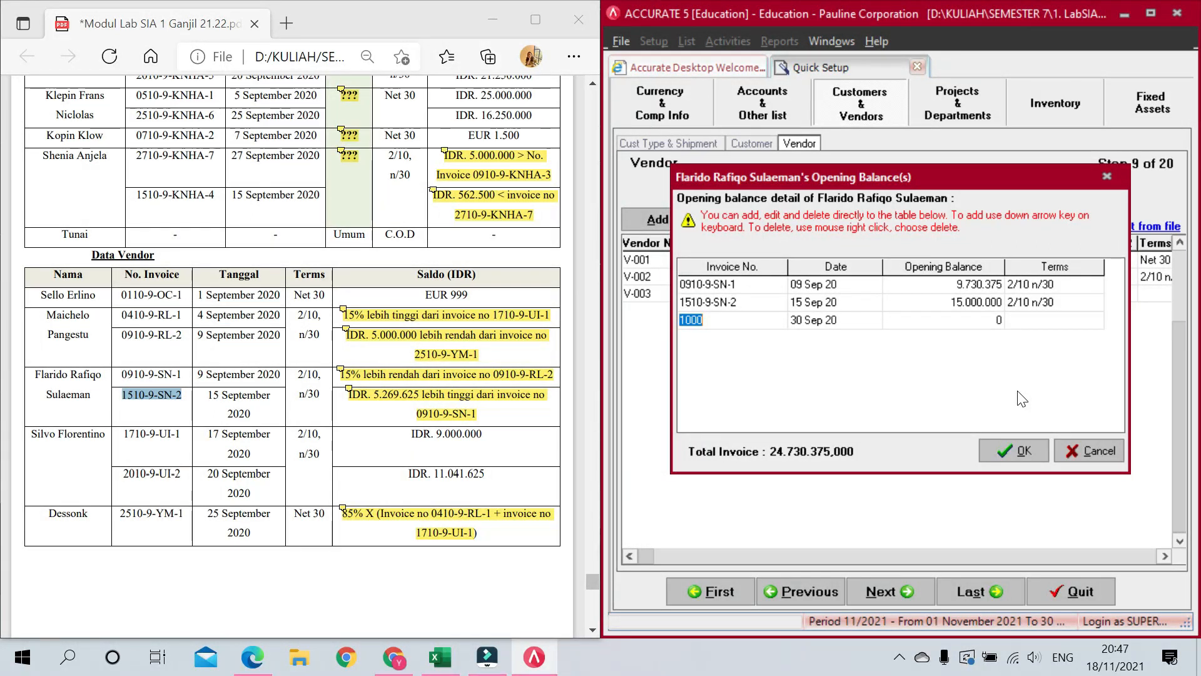
key(Up)
click(1004, 443)
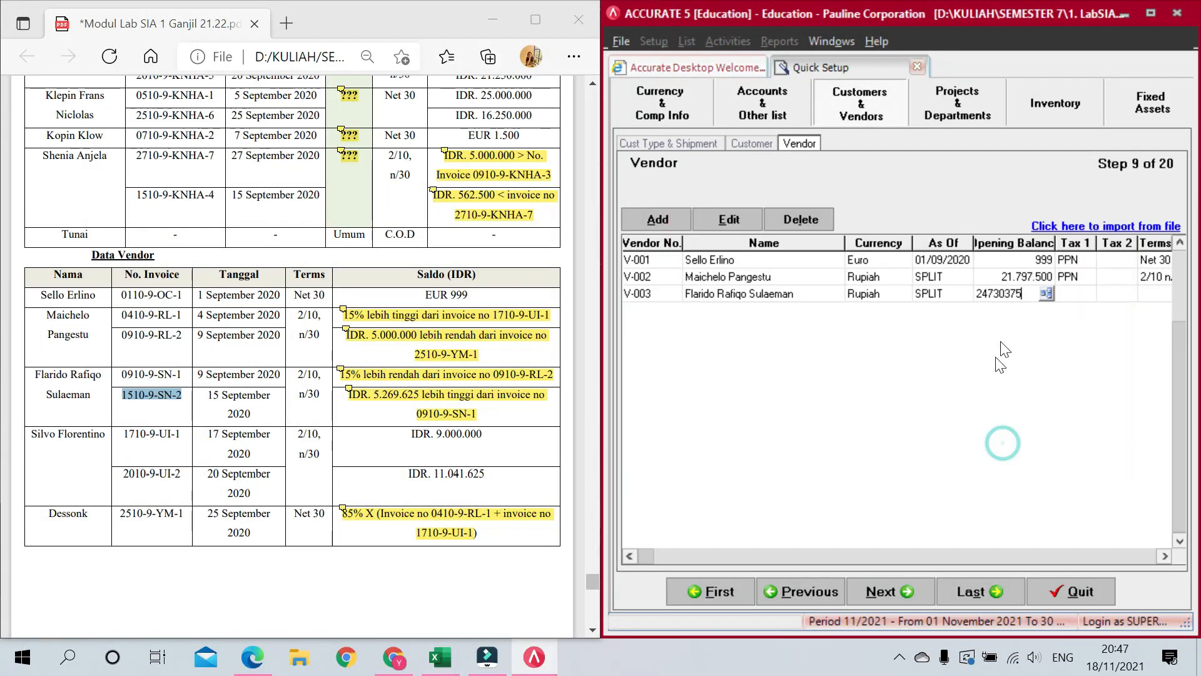
Step: Give vendor V-003 PPN as Tax 1 and 2/10 n/30 terms, then add row V-004
click(1087, 294)
click(1081, 315)
key(Tab)
key(Tab)
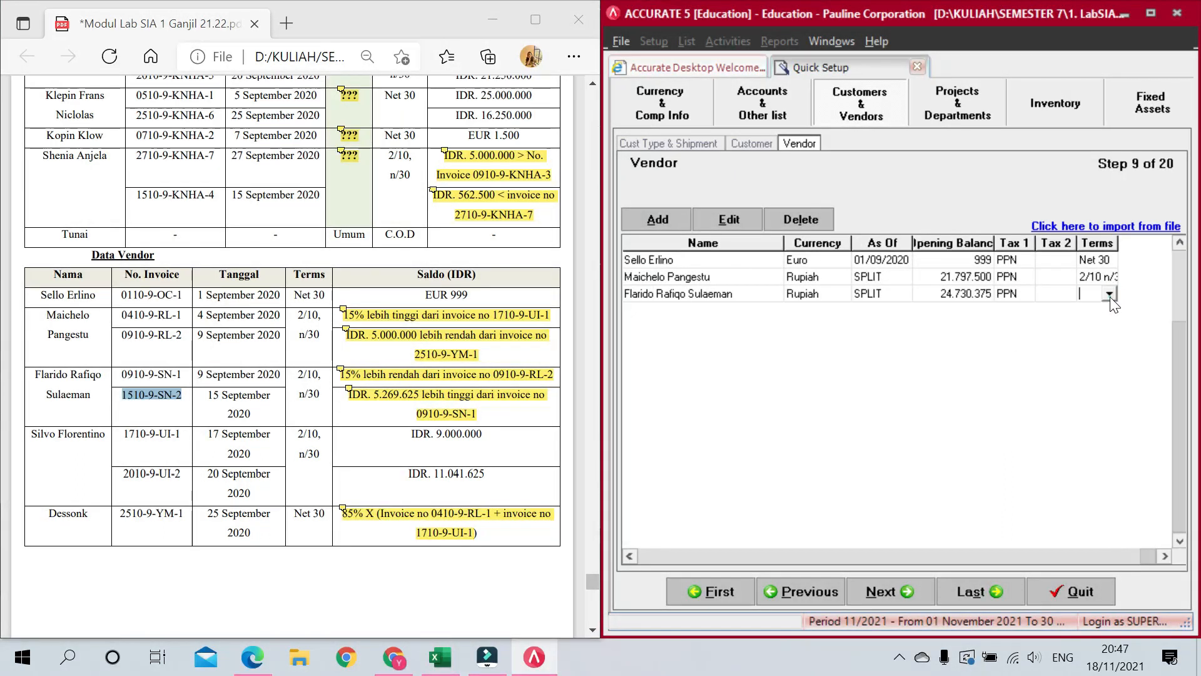
click(1110, 294)
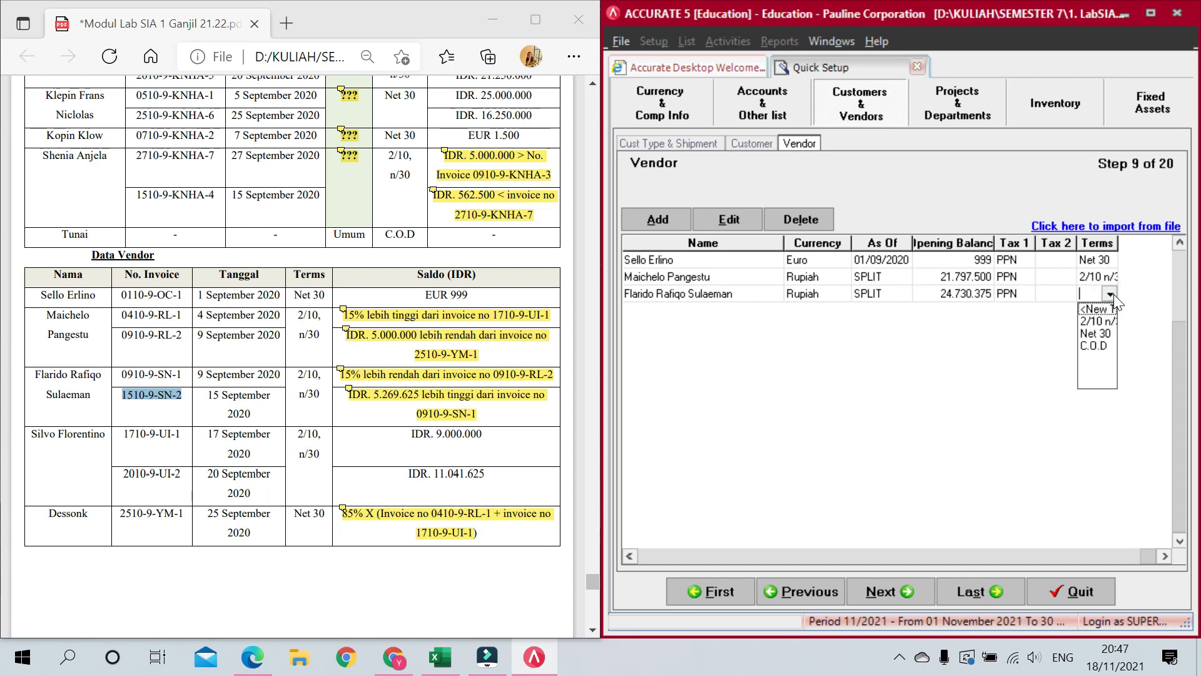
click(1091, 325)
key(Tab)
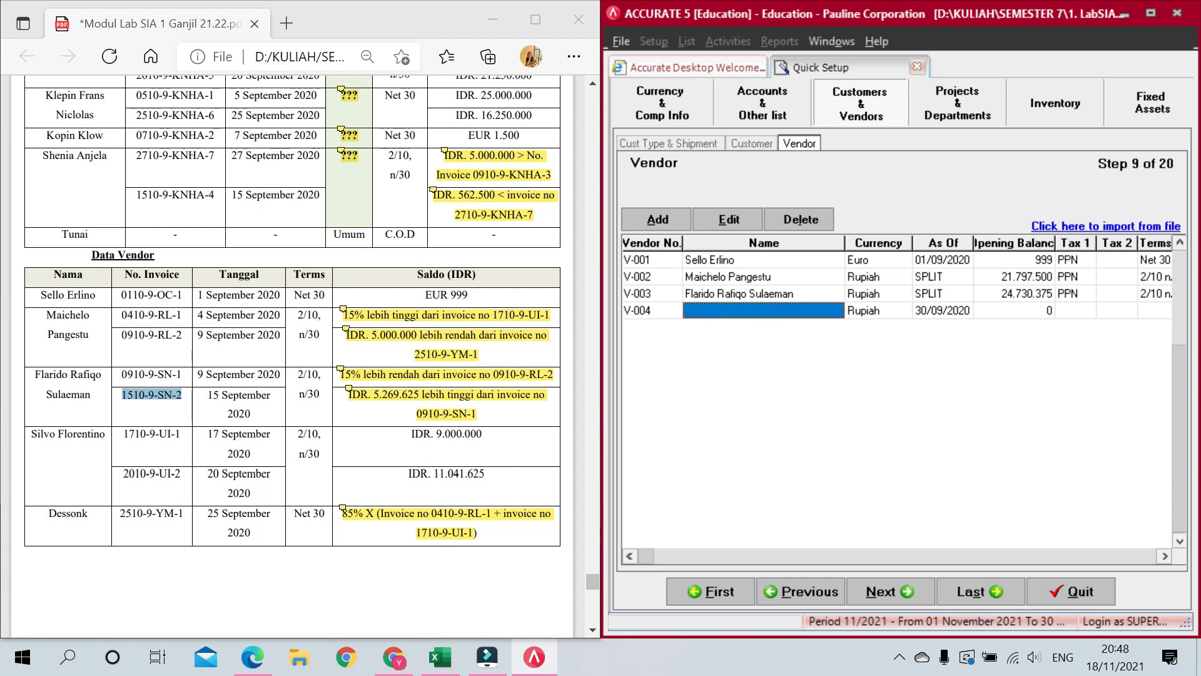
Step: Paste the fourth vendor's name from the PDF and open its opening balance invoice details
drag(31, 433, 105, 435)
key(ctrl+c)
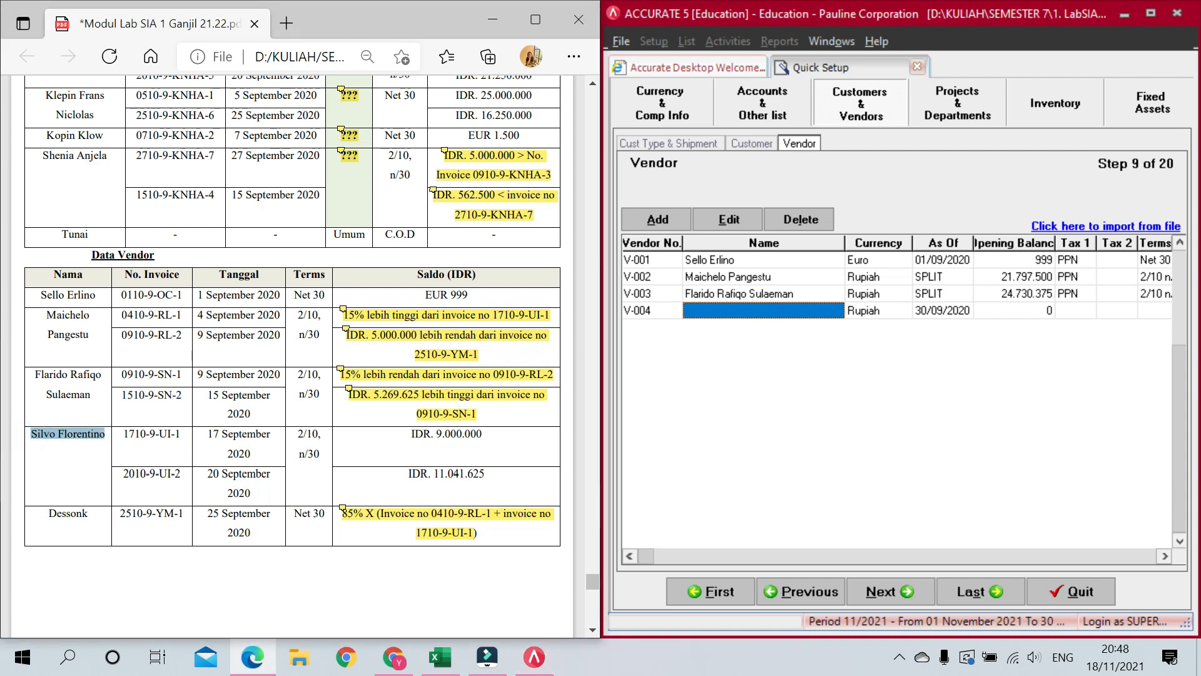
click(738, 311)
key(ctrl+v)
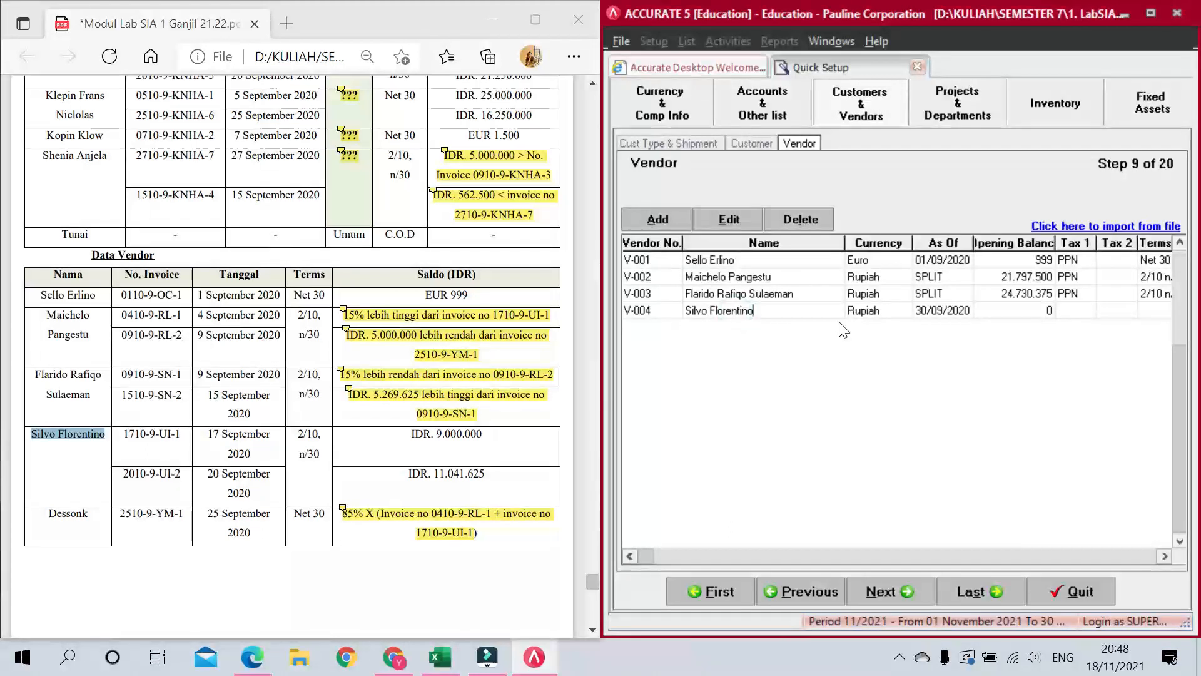
key(Tab)
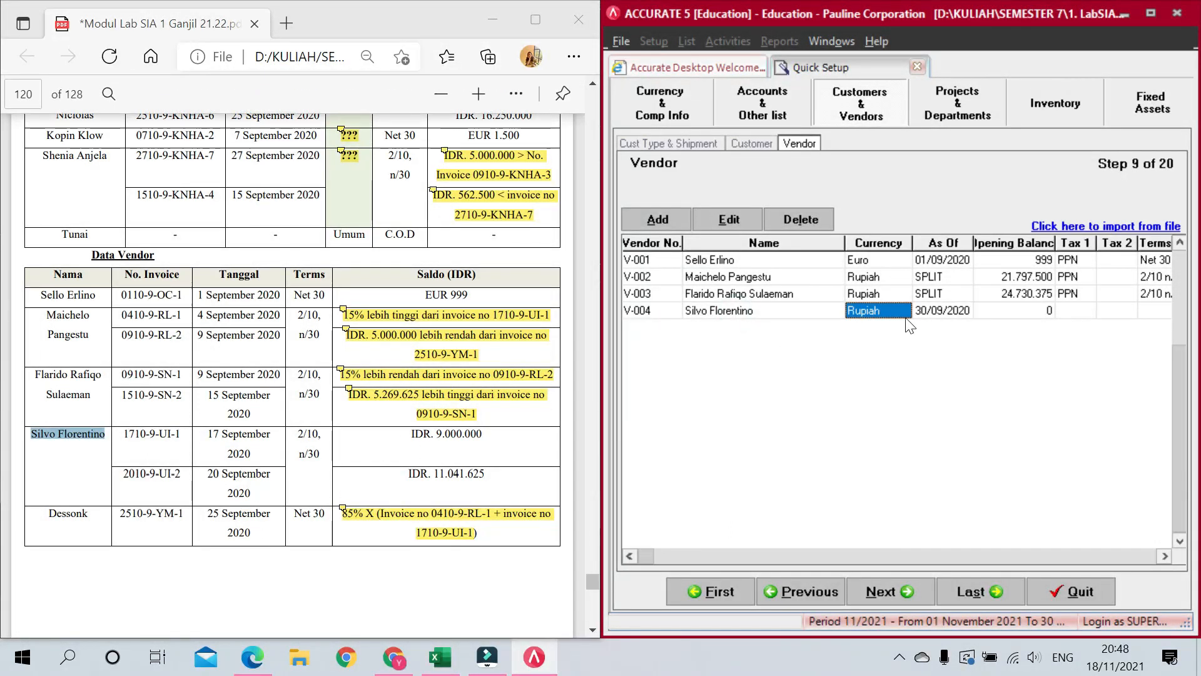
key(Tab)
click(1008, 310)
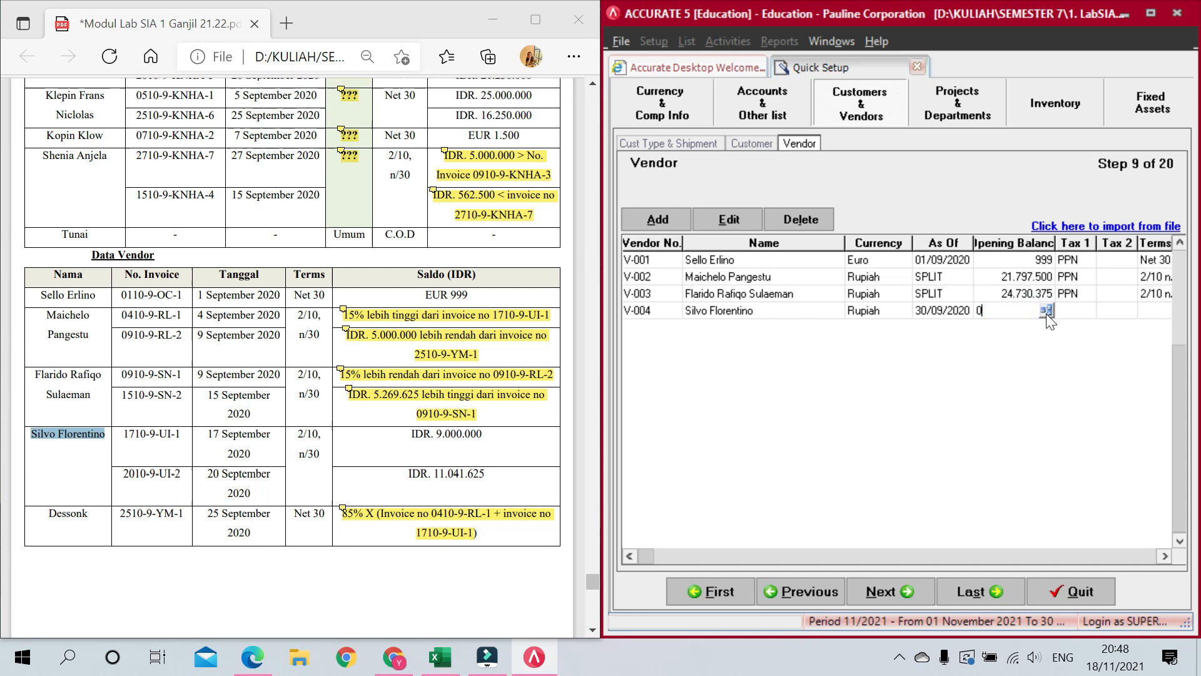
click(1047, 311)
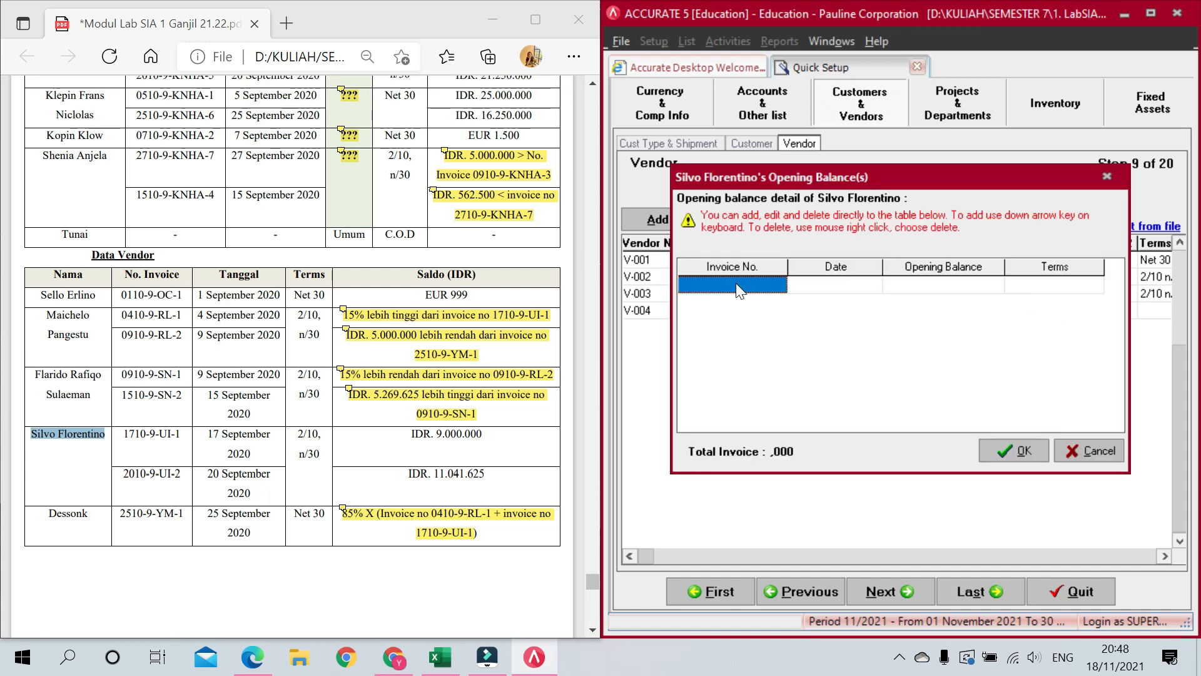
Step: Enter invoice 1710-9-UI-1 dated 17/09/2020 for 9.000.000 on 2/10 n/30 terms
click(123, 432)
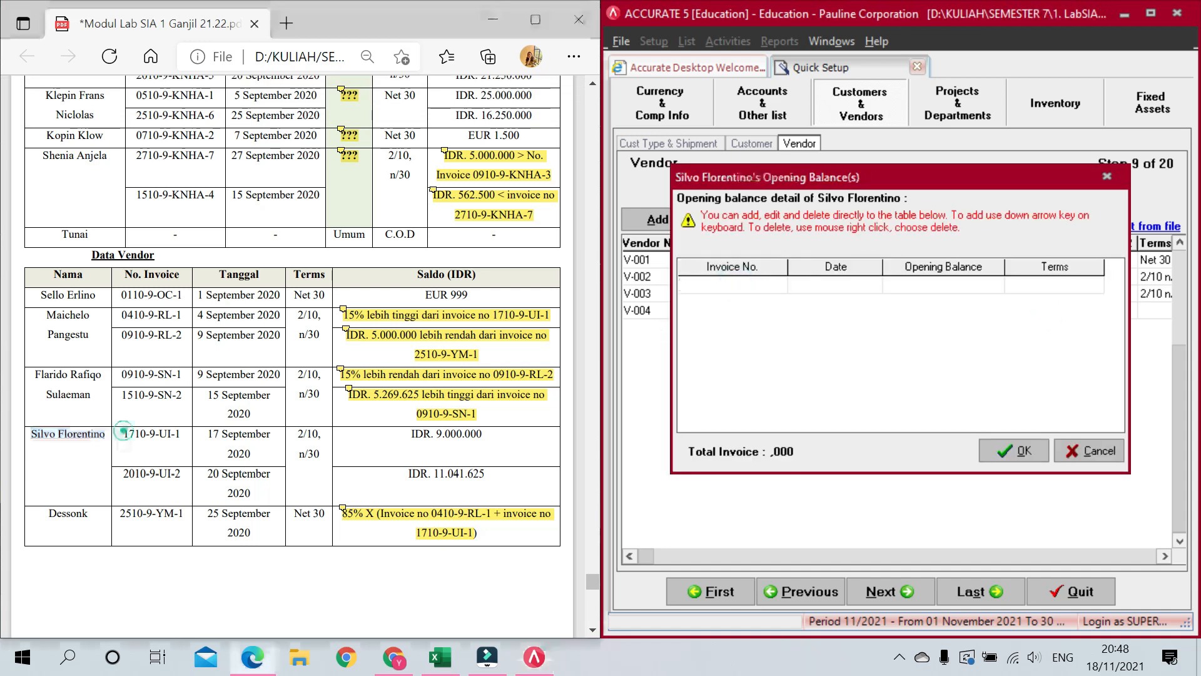
drag(124, 432, 181, 433)
key(ctrl+c)
click(726, 286)
key(ctrl+v)
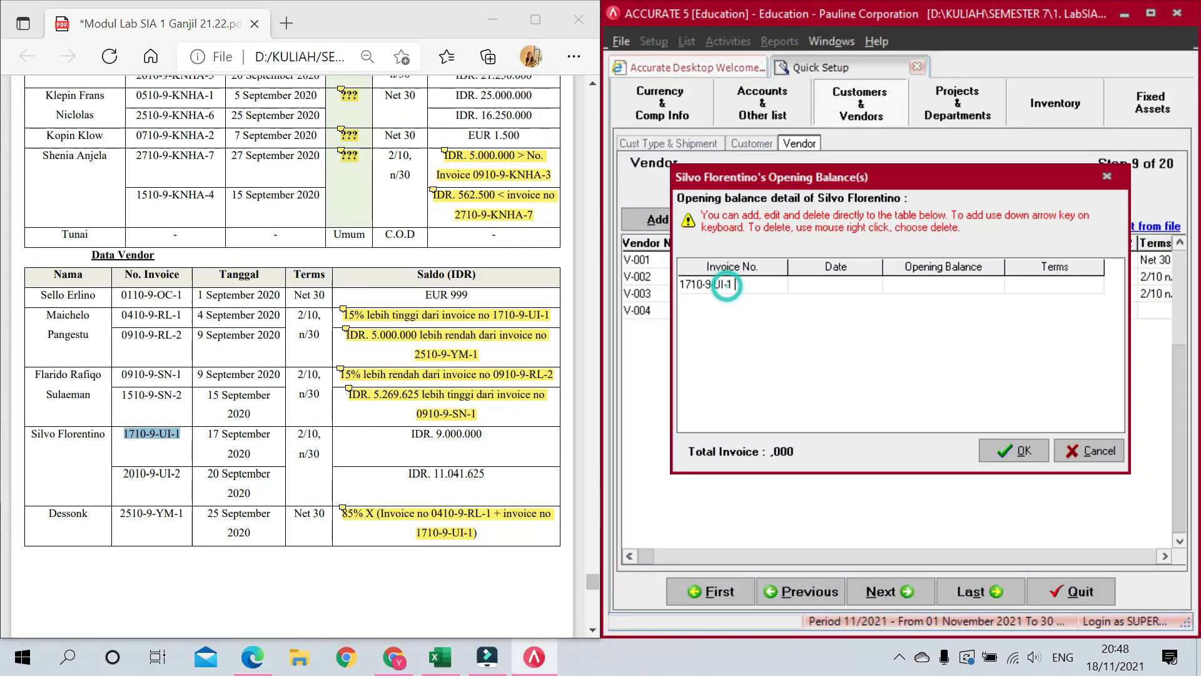
key(Tab)
text(17)
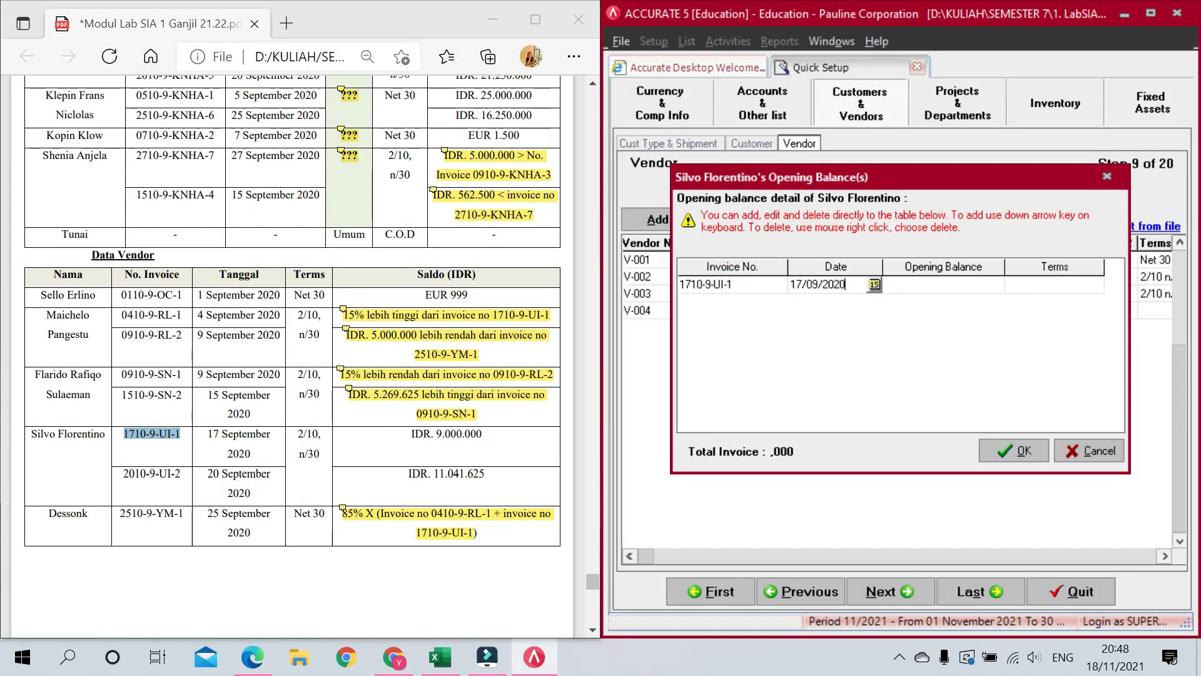
text(/09/2020)
key(Tab)
text(9)
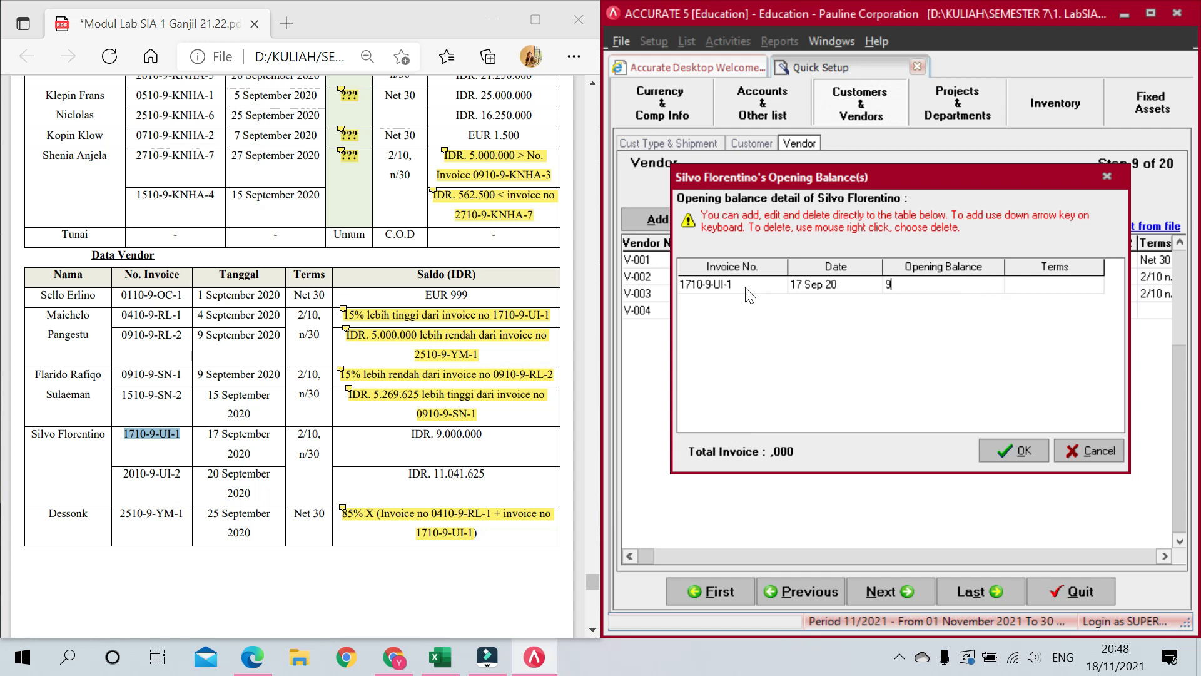
text(.000.00000)
key(Tab)
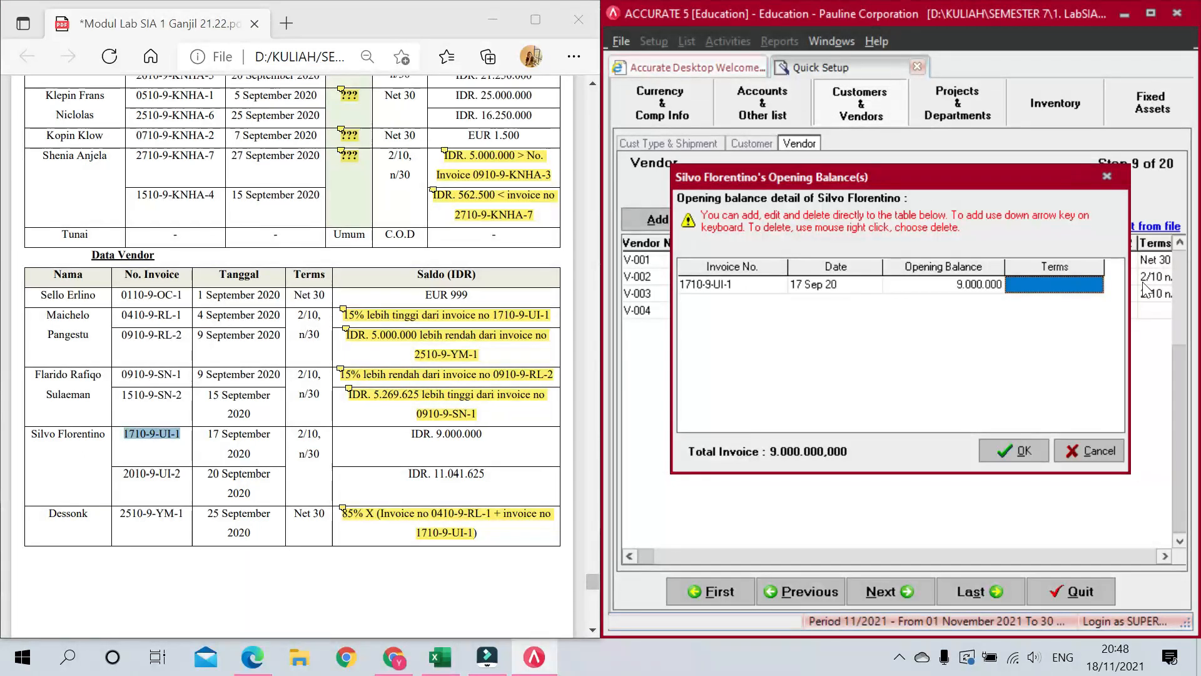
click(1094, 284)
click(1095, 284)
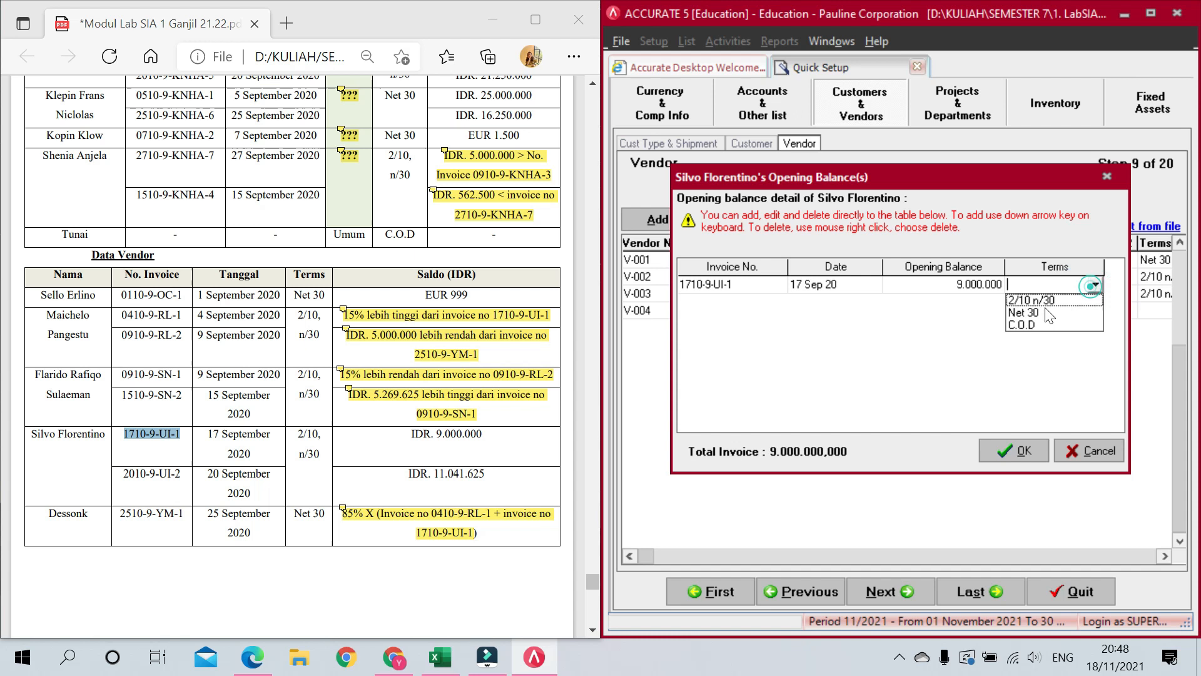
click(1052, 299)
key(Down)
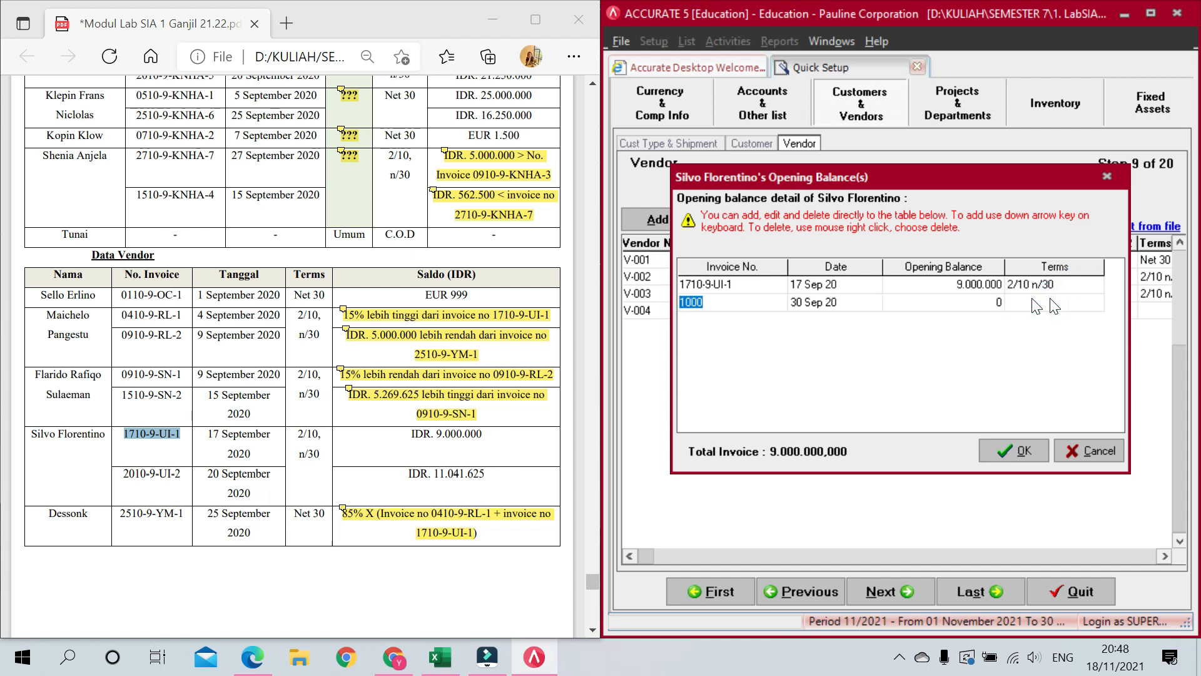
Step: Add invoice 2010-9-UI-2 dated 20 Sep 2020 for 11.041.625 on 2/10 n/30, then confirm
drag(124, 474, 170, 474)
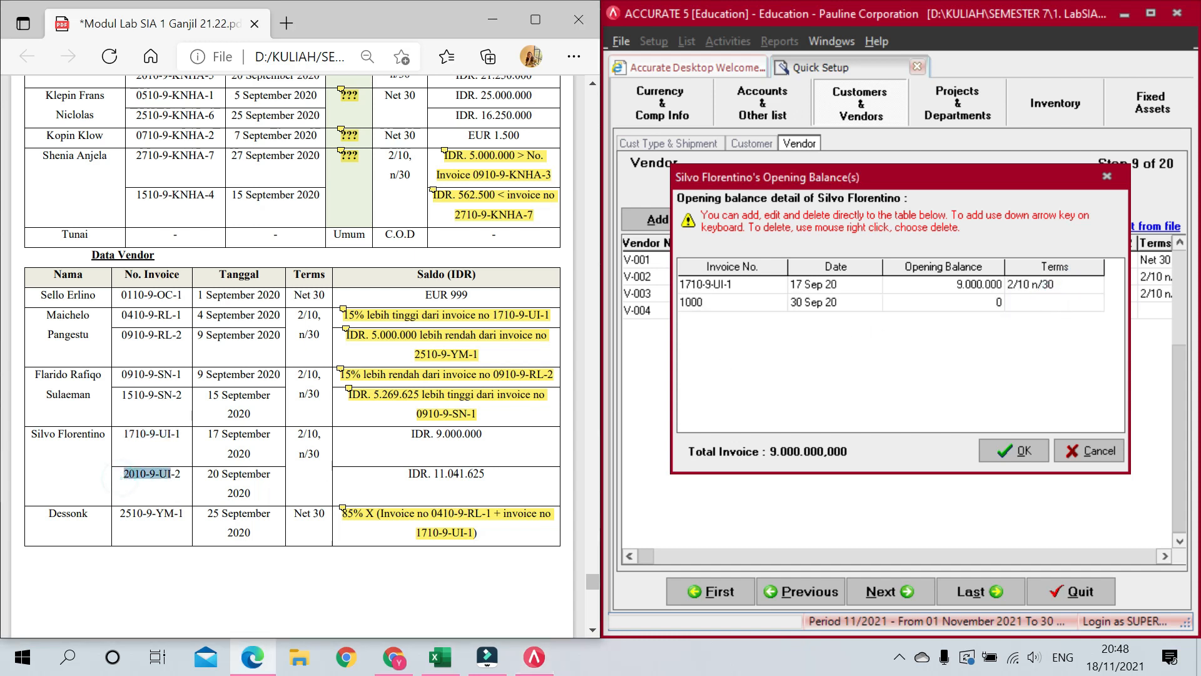
click(761, 304)
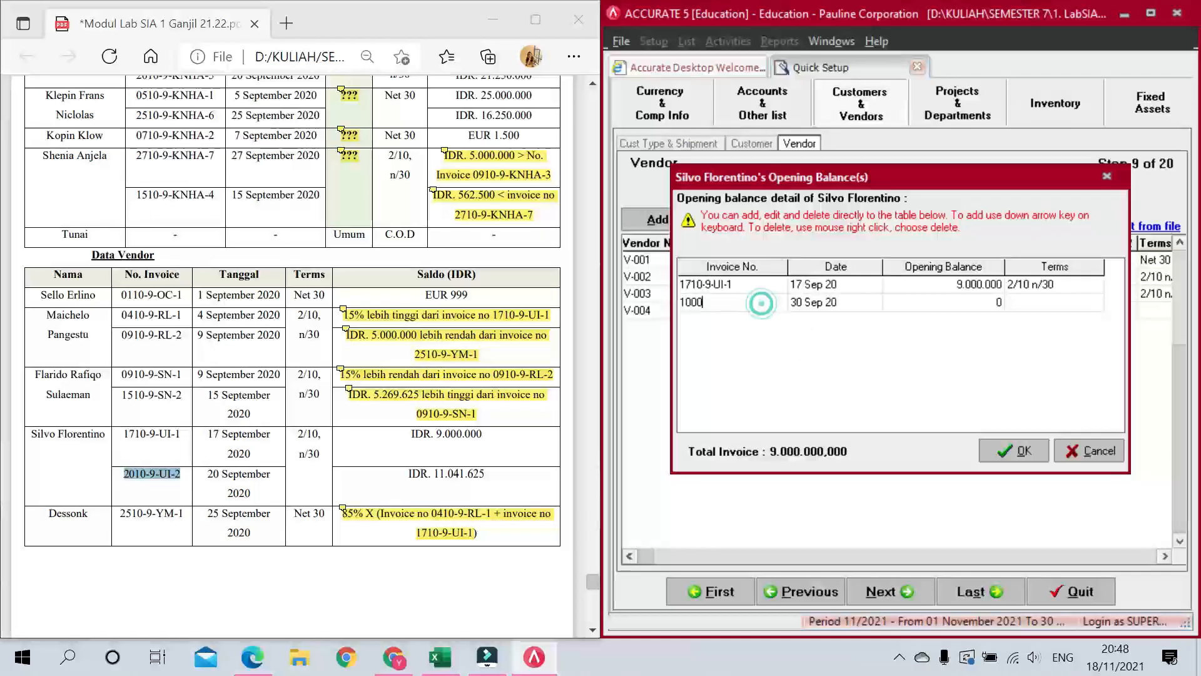
key(ctrl+v)
click(855, 306)
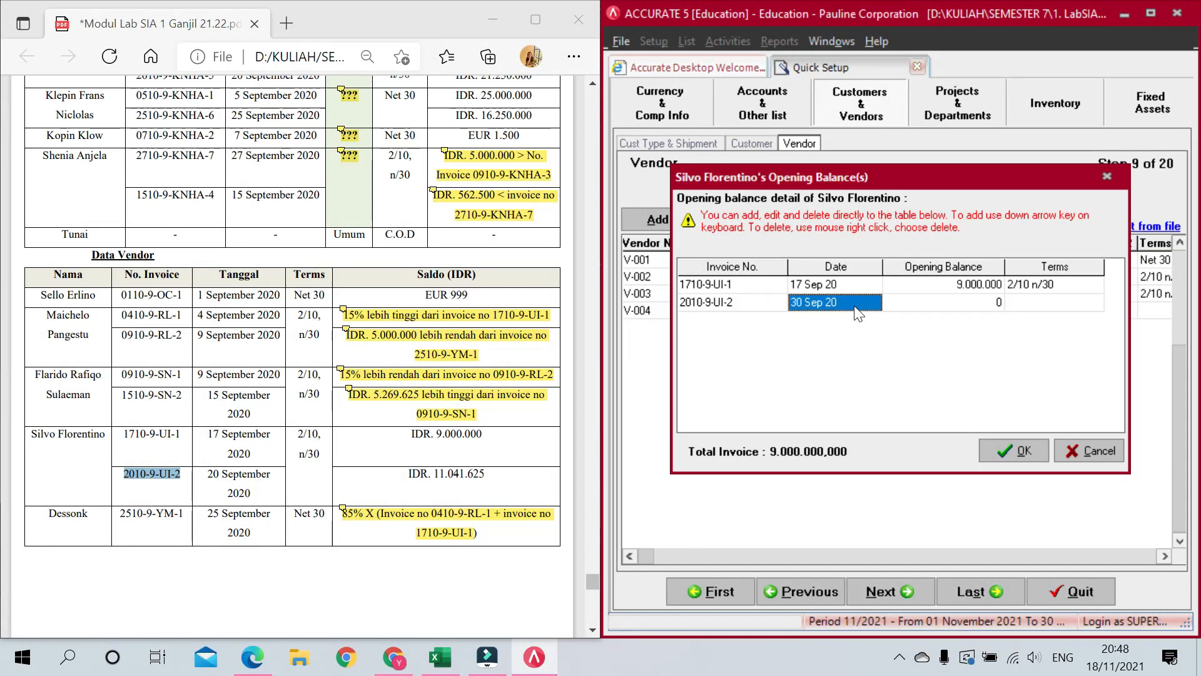
text(20/09/2020)
key(Tab)
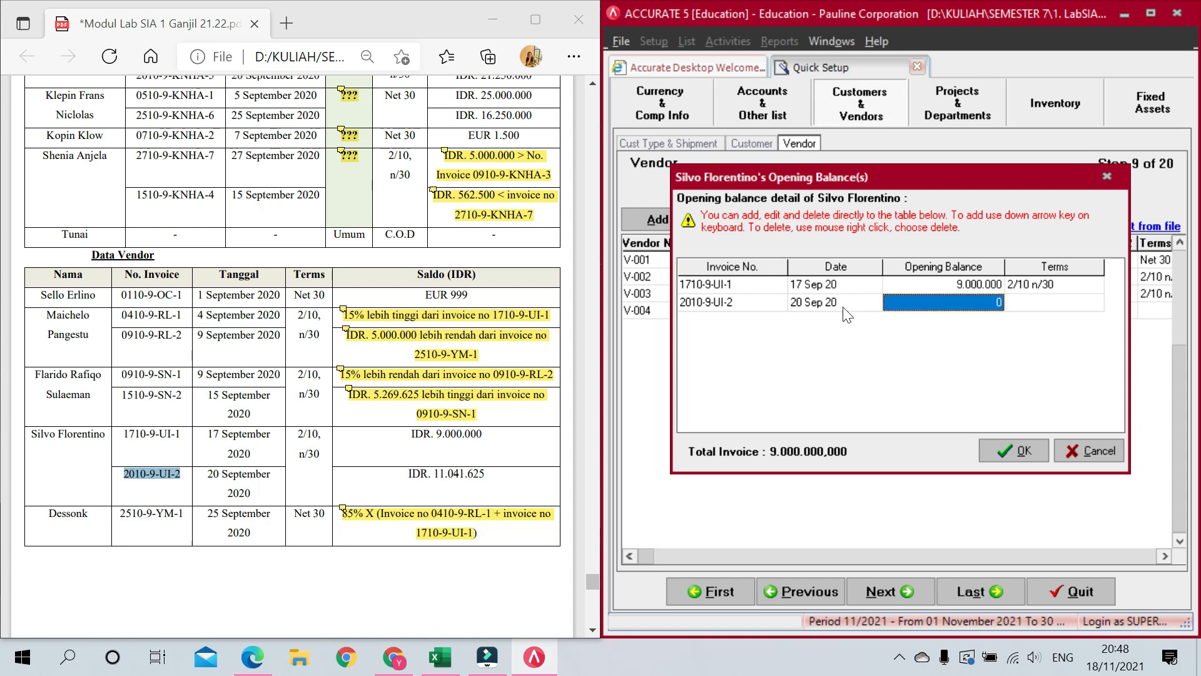
text(11.041.625)
key(Tab)
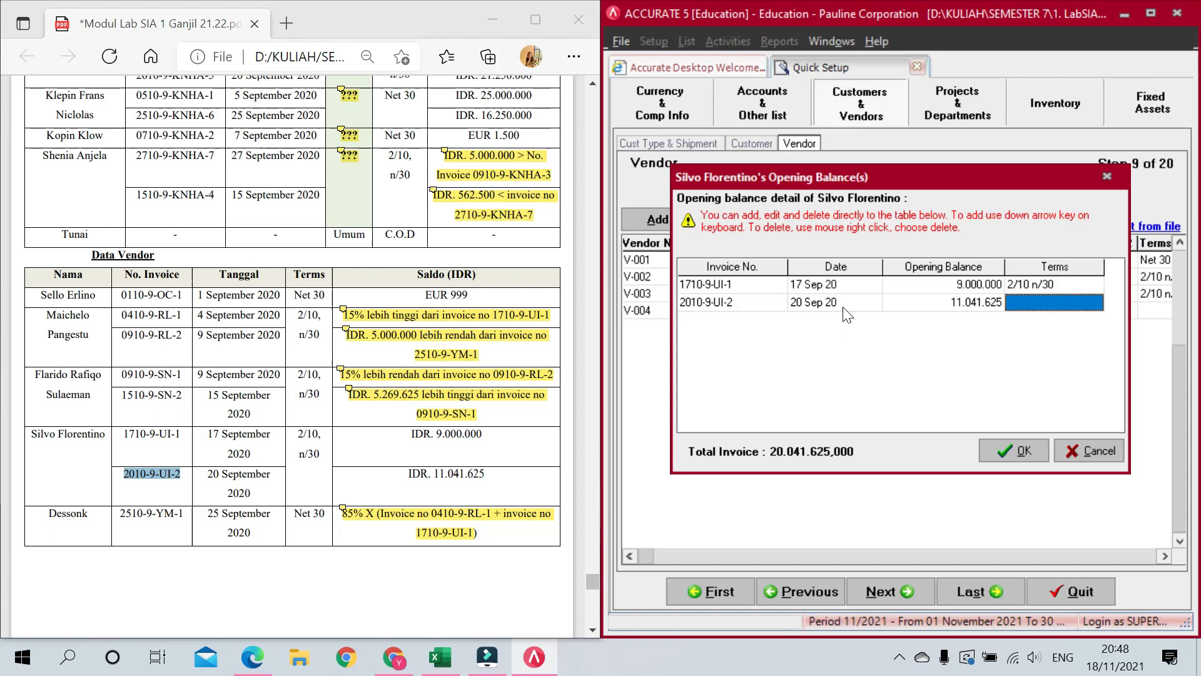
click(1004, 306)
click(1097, 303)
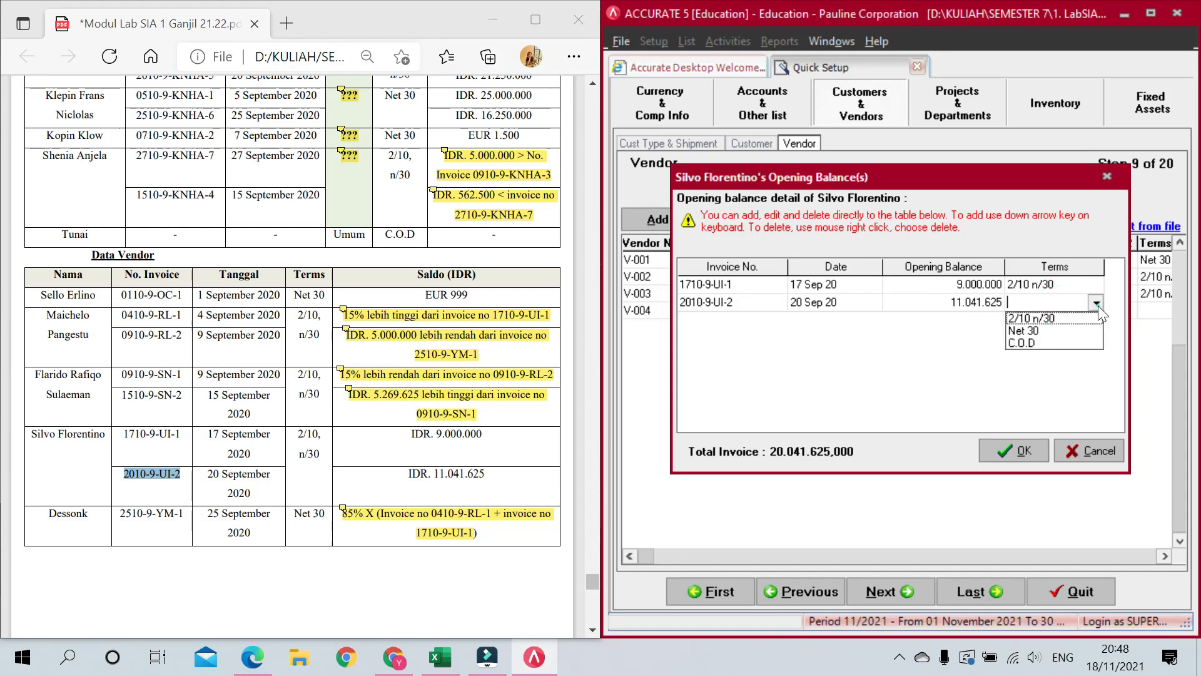
click(1058, 321)
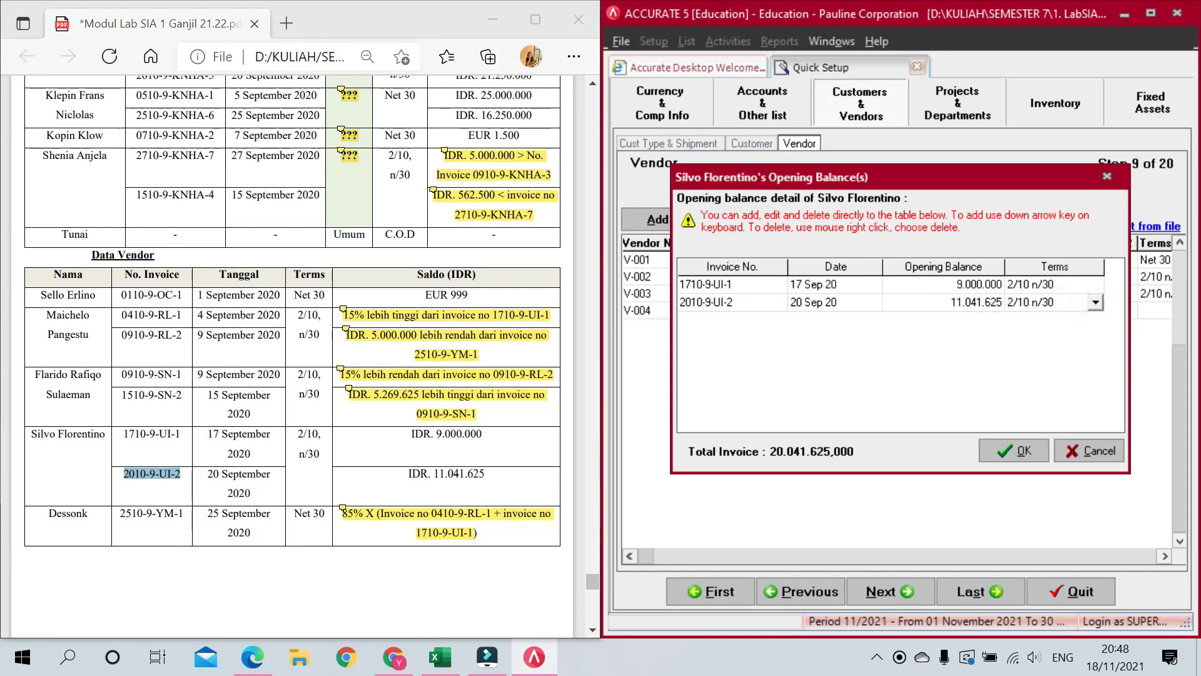
key(Down)
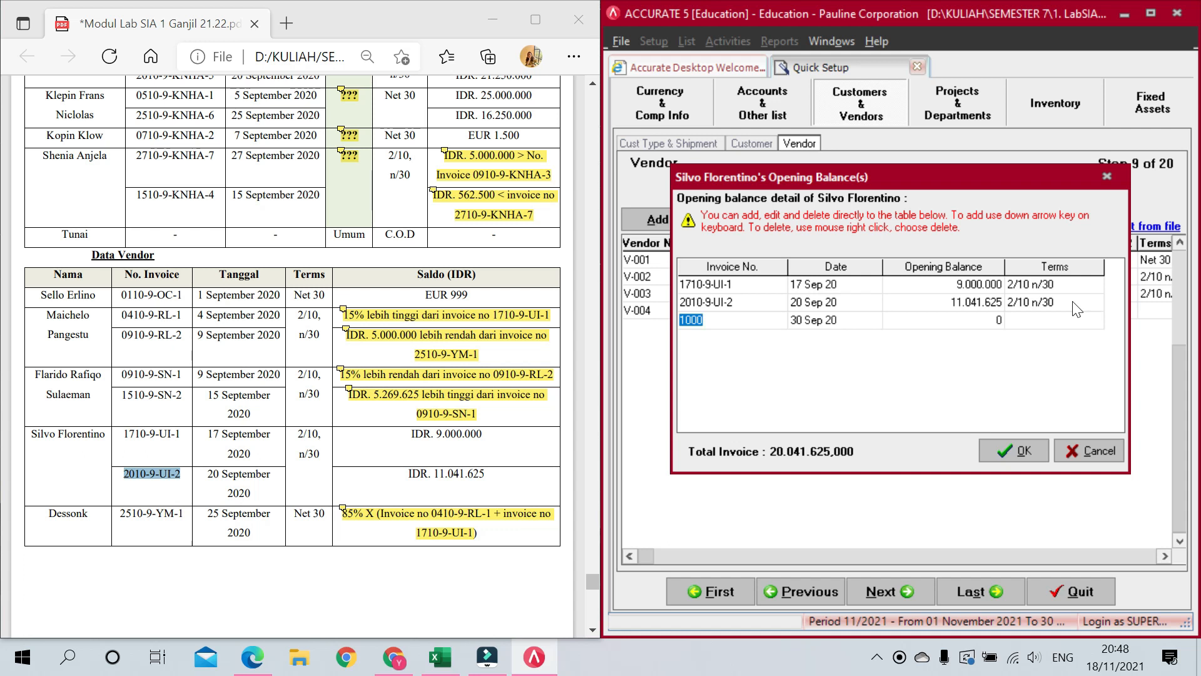
key(Up)
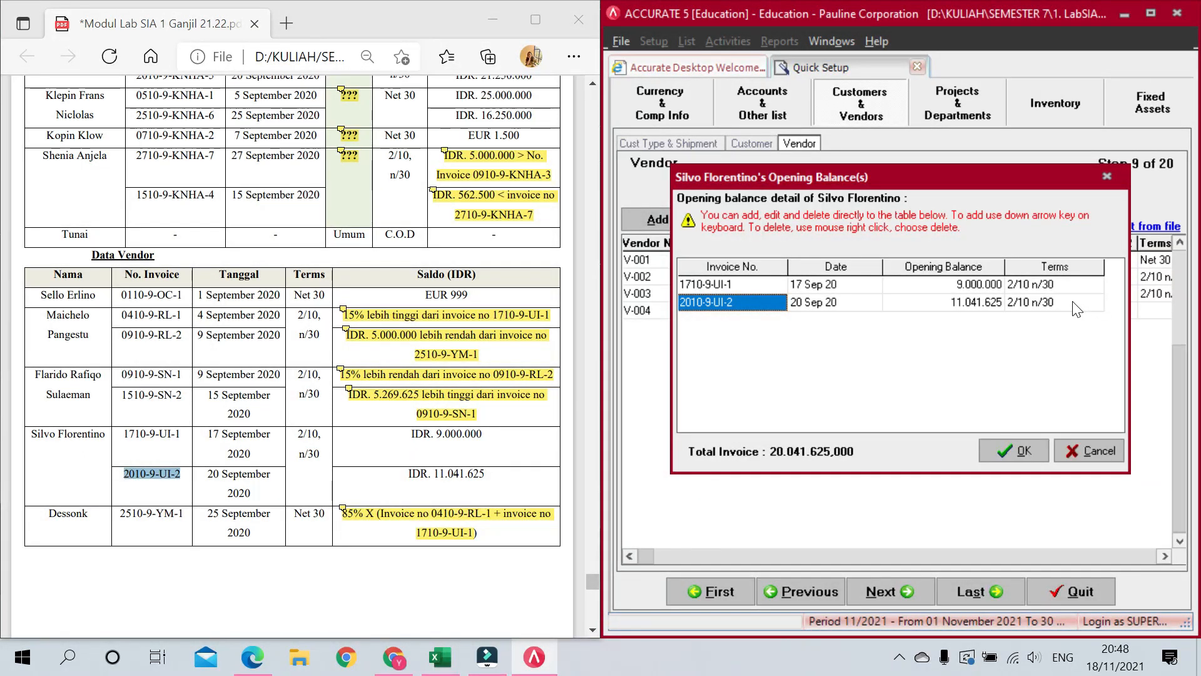
click(1014, 452)
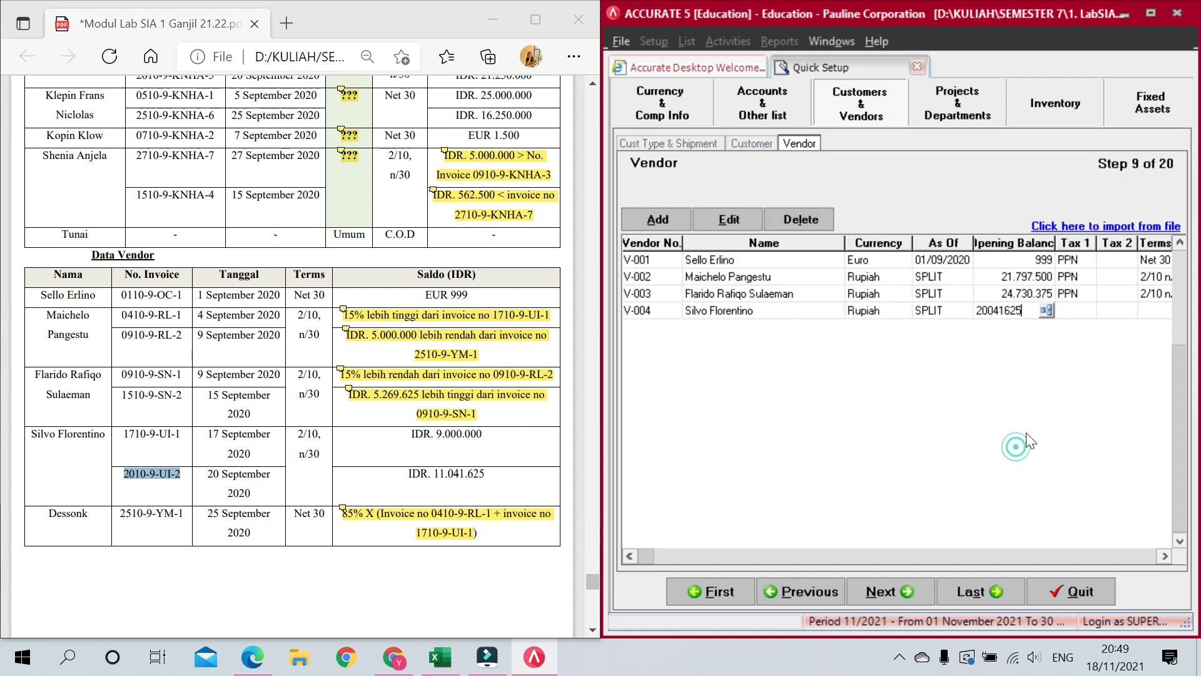
Step: Set vendor V-004's Tax 1 to PPN and terms to 2/10 n/30, adding row V-005
click(1085, 313)
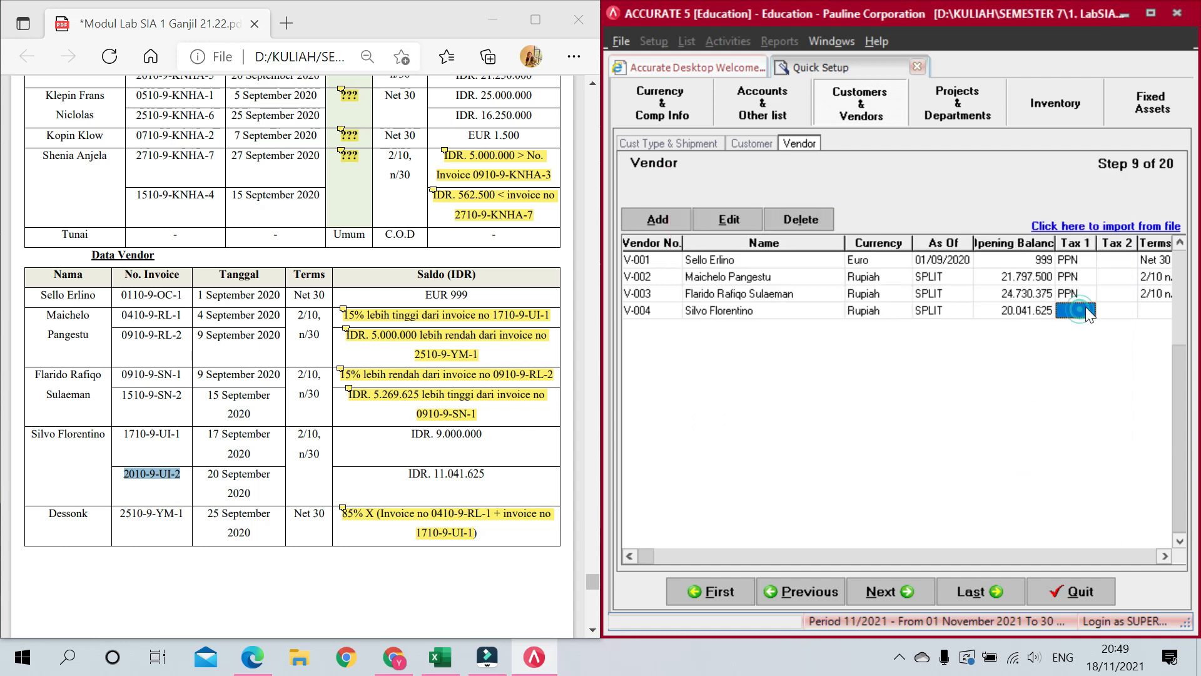
click(1080, 327)
click(1105, 312)
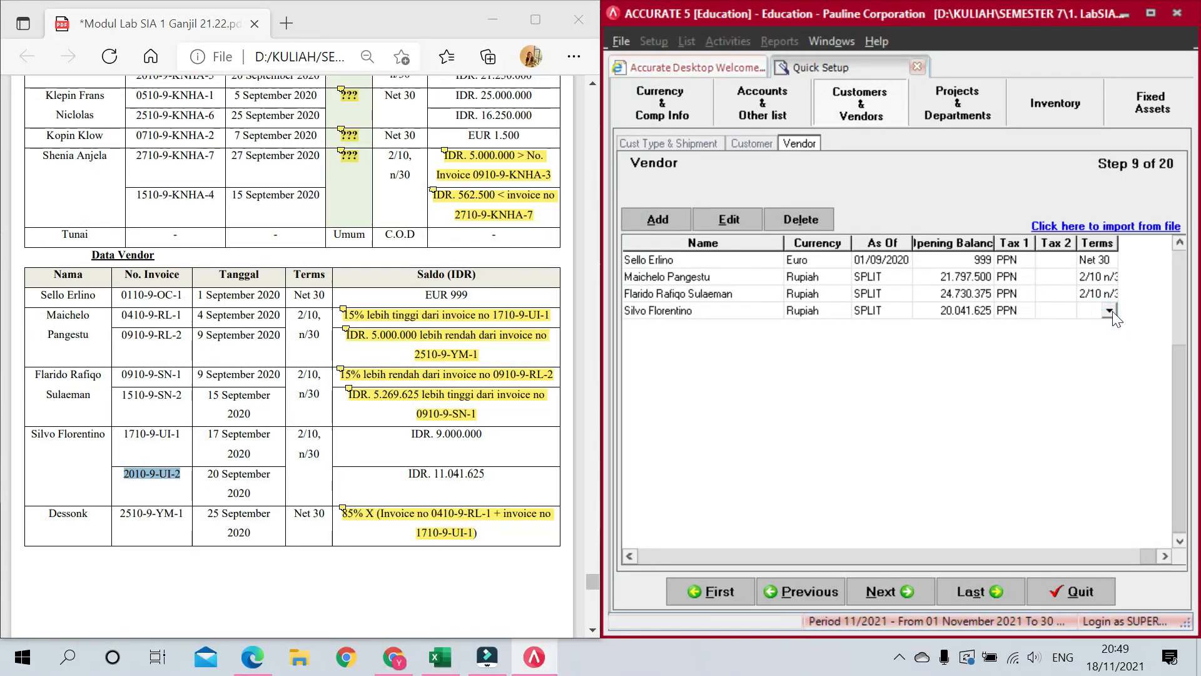
click(1110, 311)
click(1101, 339)
key(Tab)
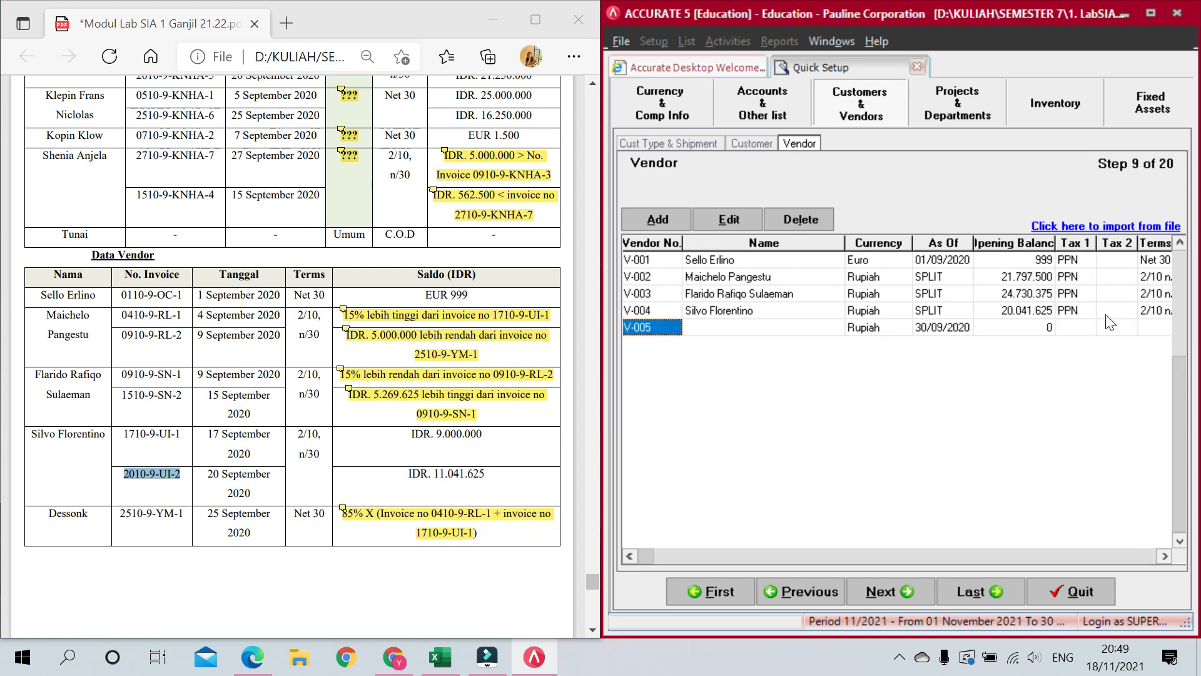
Step: Name vendor V-005 Dessonk and open its opening balance invoice details
key(Tab)
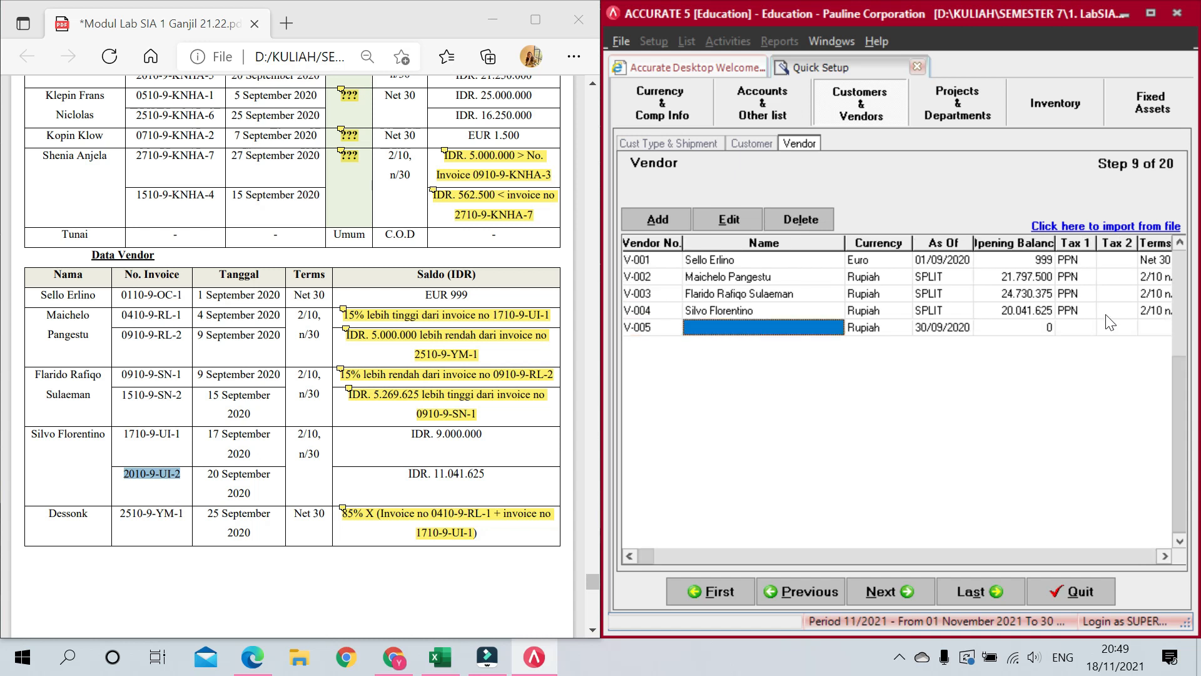
text(Dessonk)
key(Tab)
key(Tab)
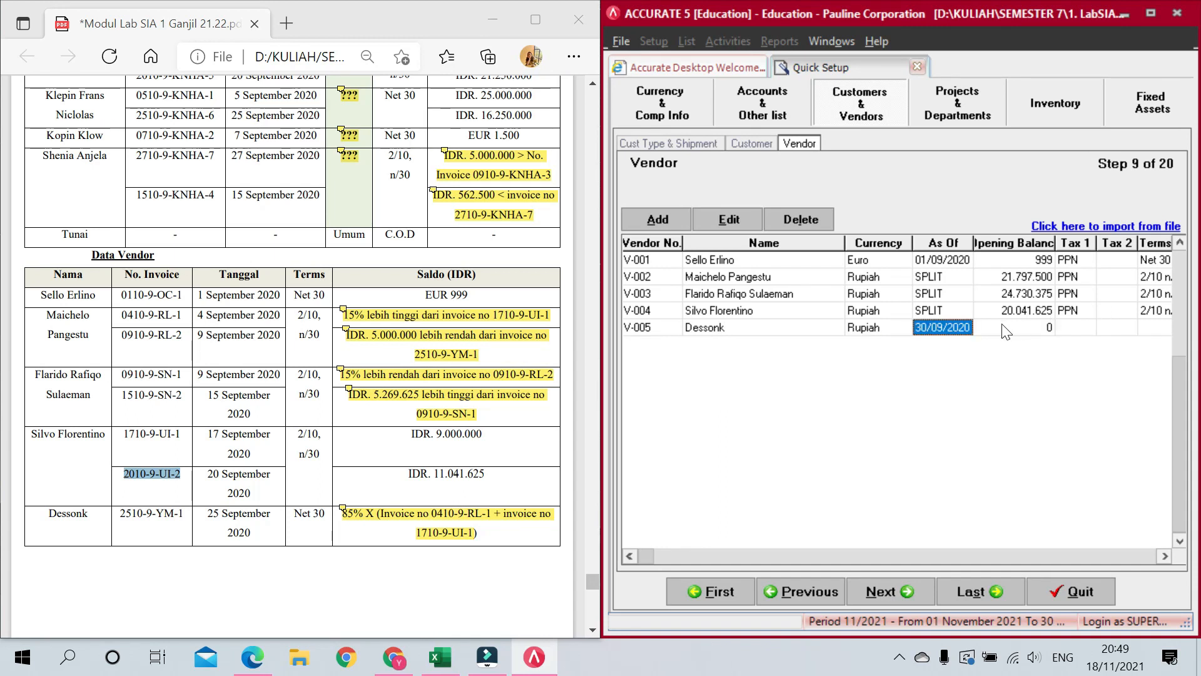
click(1042, 326)
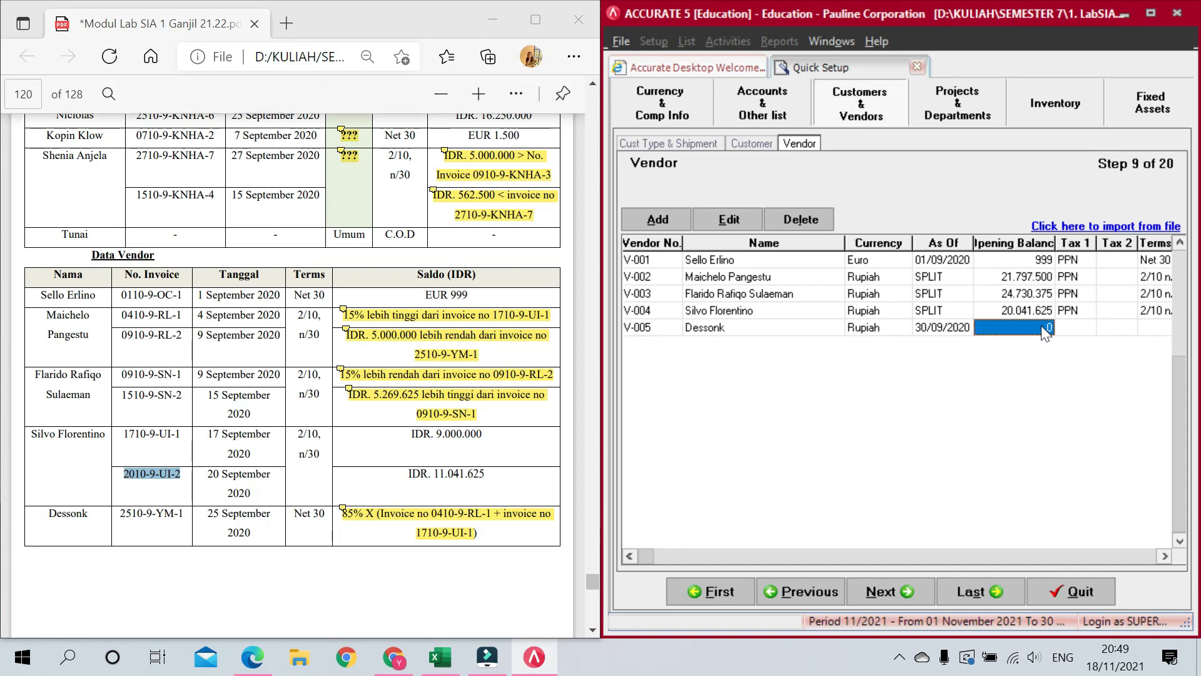
click(1041, 326)
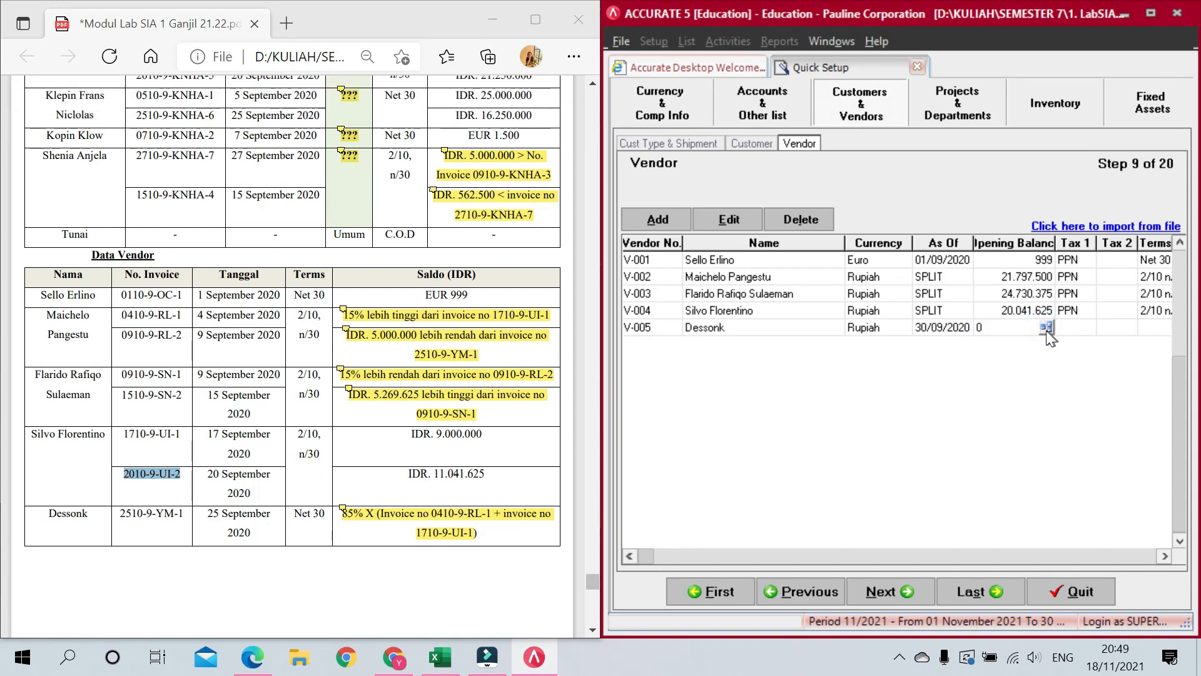
click(1046, 328)
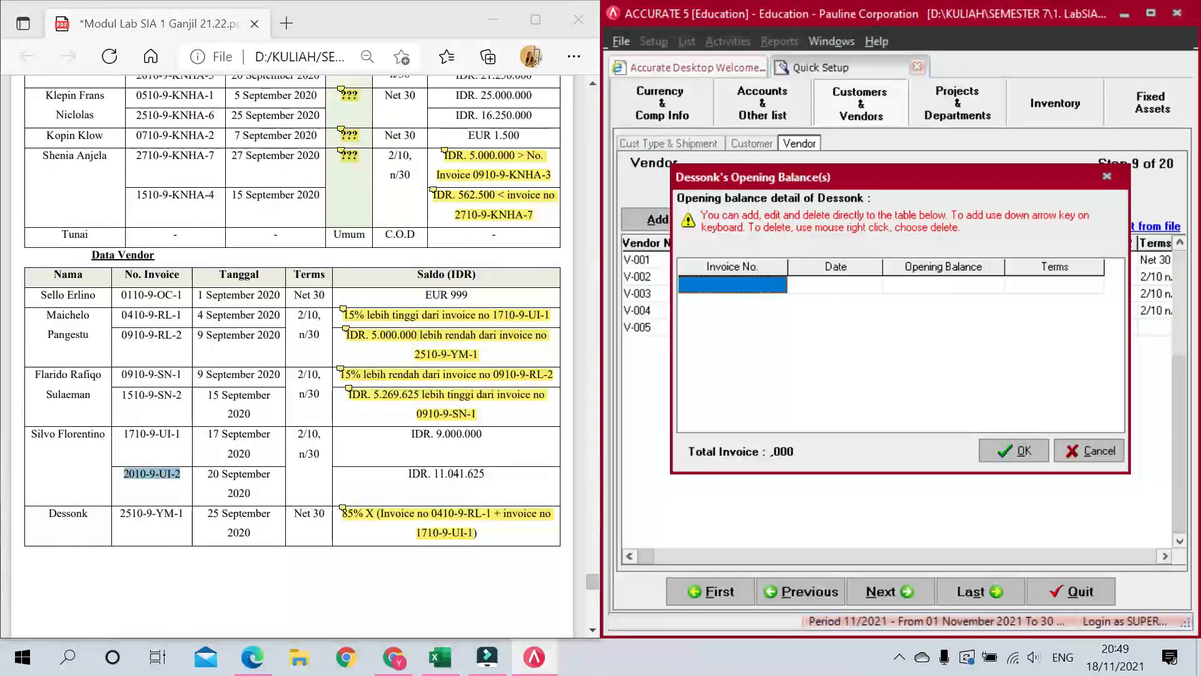
Step: Enter Dessonk's invoice 2510-9-YM-1 dated 25/09/2020 for 16.447.500
drag(119, 513, 183, 514)
key(ctrl+c)
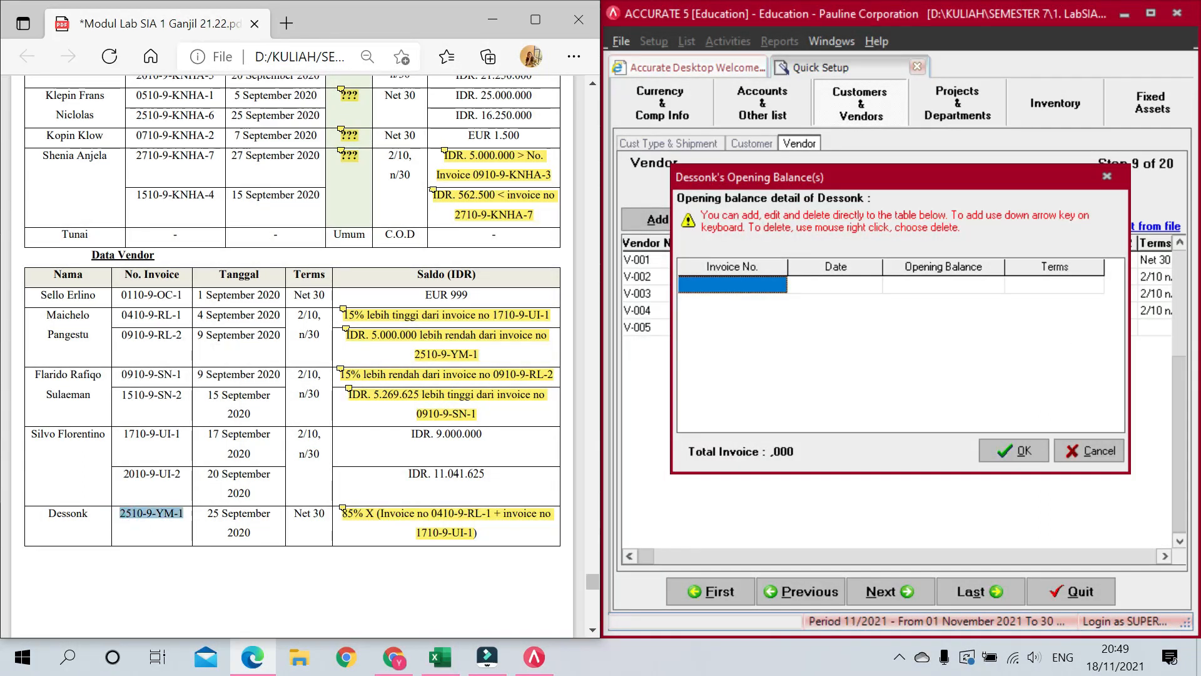
click(748, 299)
key(ctrl+v)
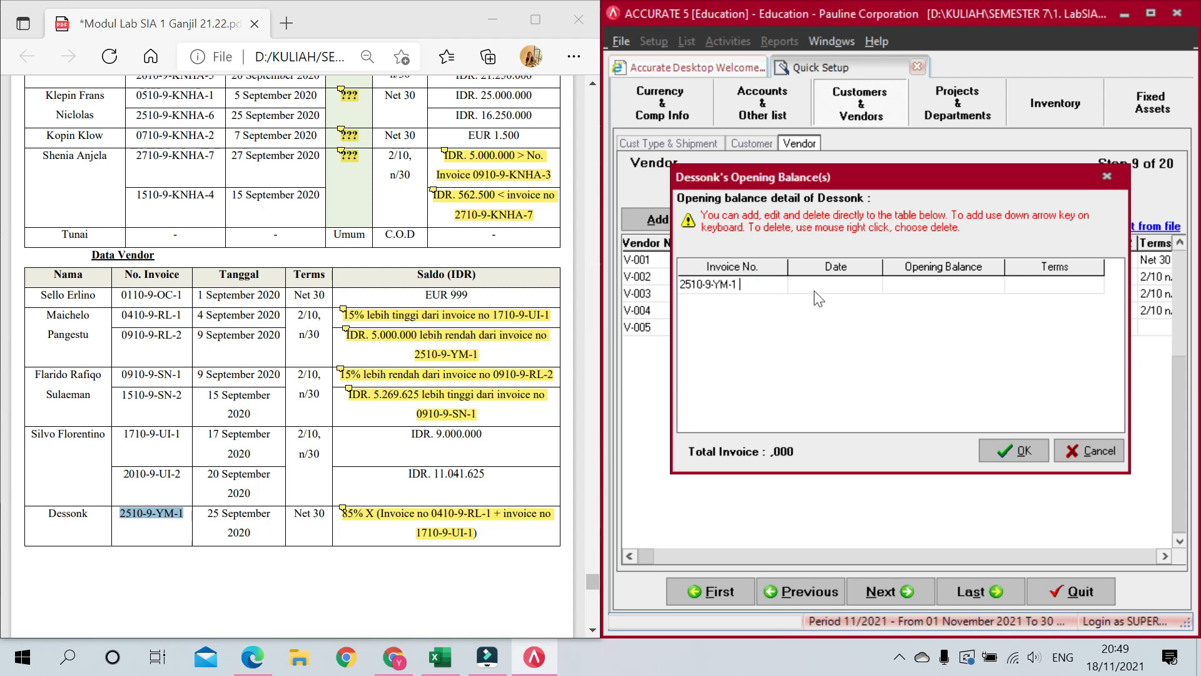
click(818, 299)
text(25)
text(/09/2020)
key(Tab)
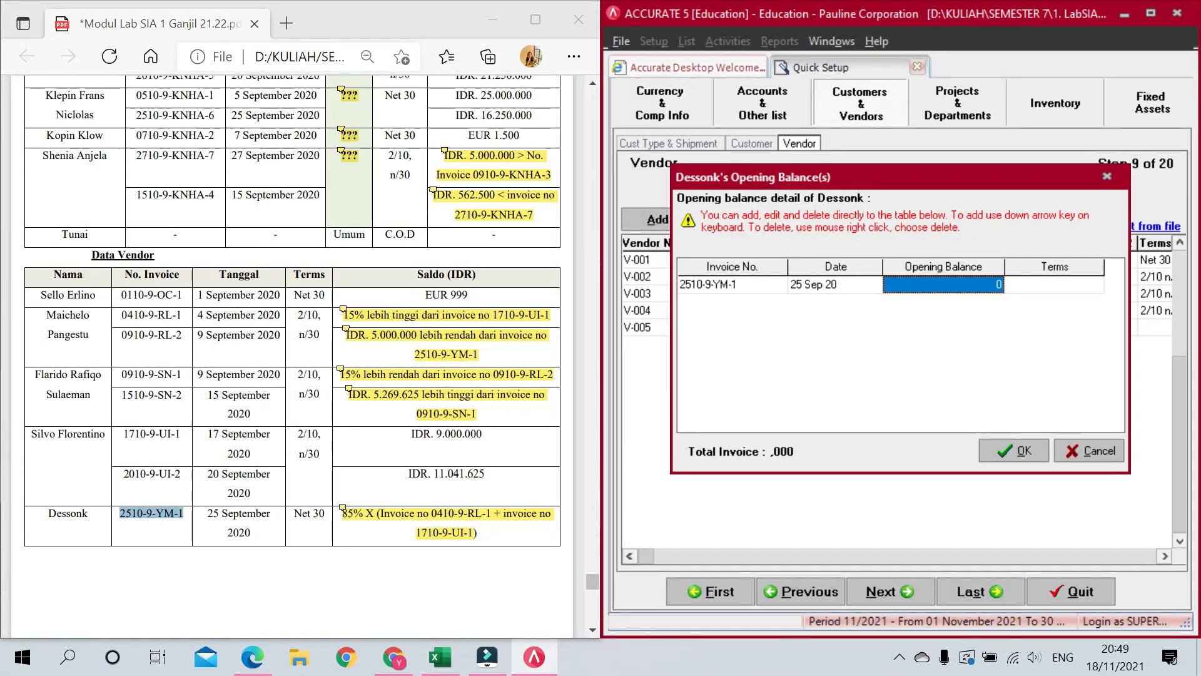
mouse_move(355, 510)
text(16.447.500)
key(Tab)
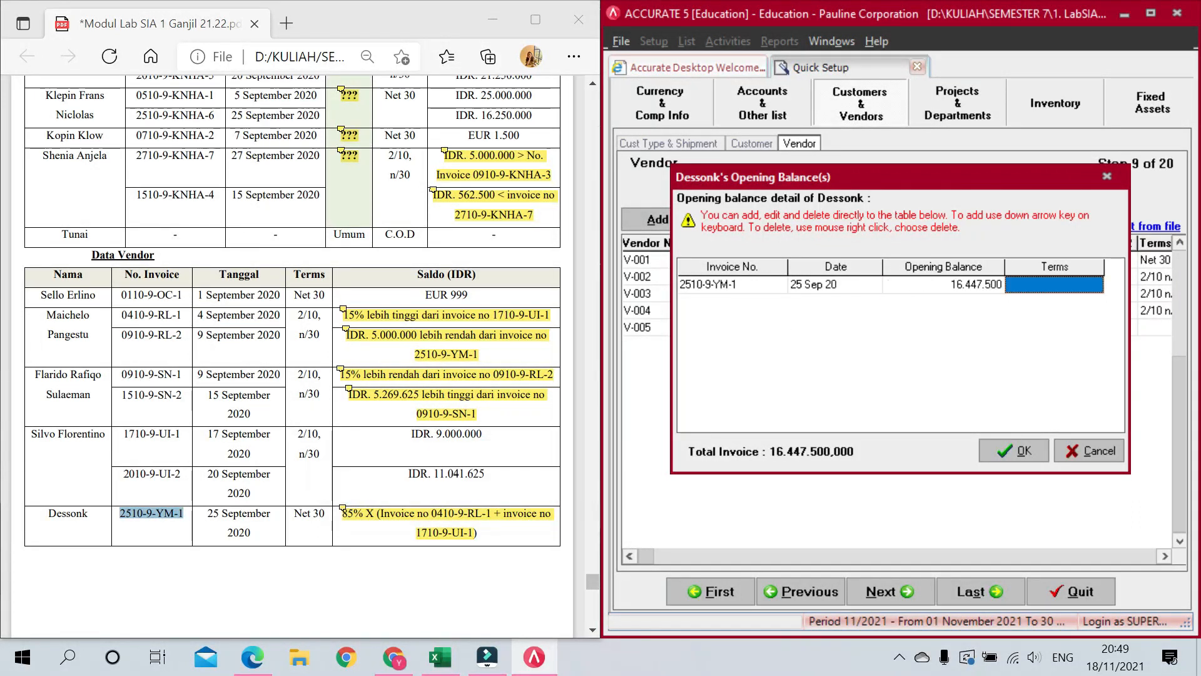
Step: Put the invoice on Net 30 terms, drop the blank row, and confirm the opening balance
click(1051, 288)
click(1096, 284)
click(1055, 313)
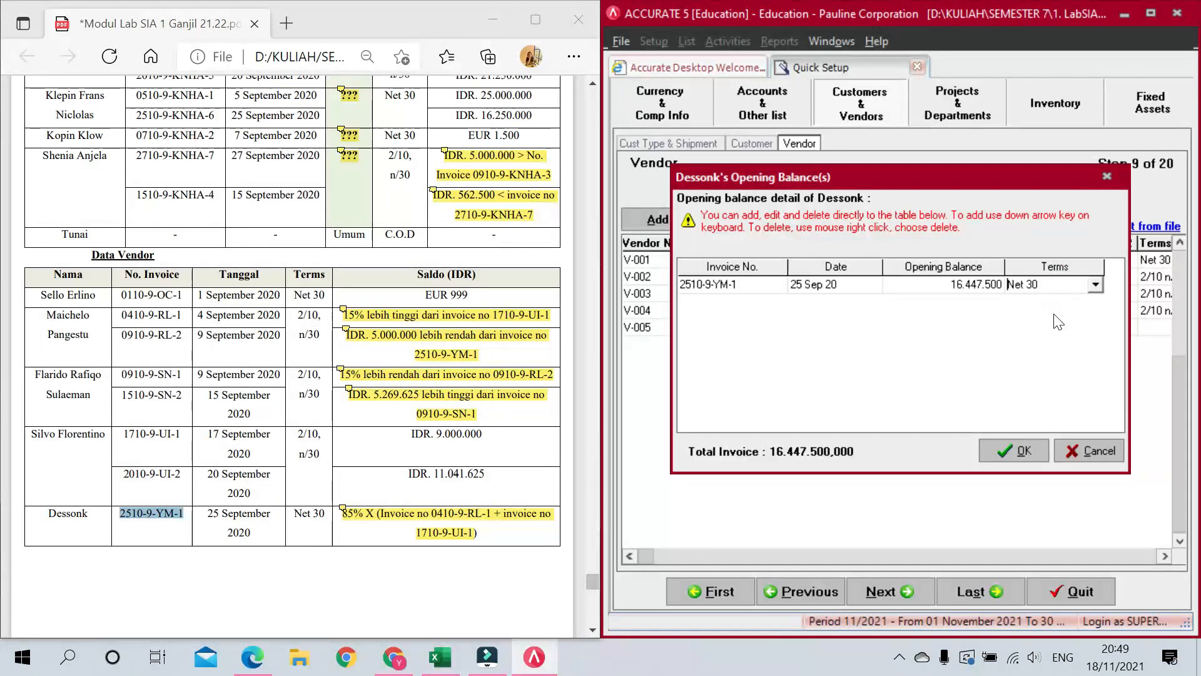
key(Down)
key(Up)
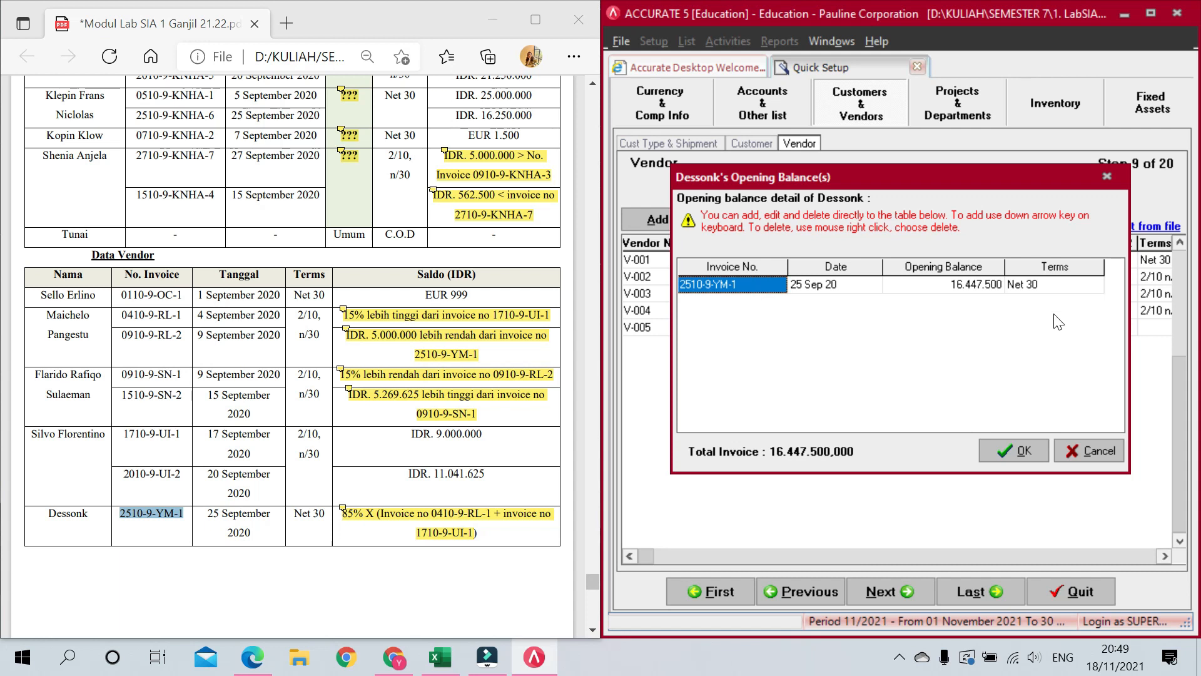
click(1018, 451)
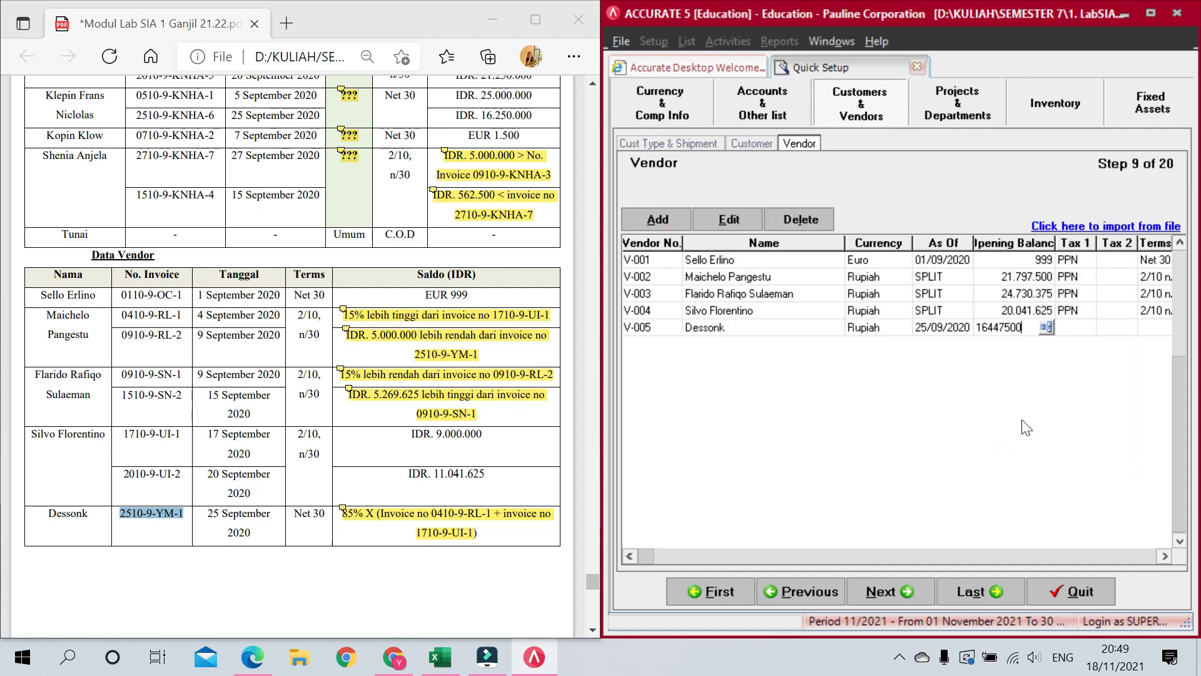
Step: Give V-005 PPN tax and Net 30 terms, remove the empty vendor row, and continue
key(Tab)
click(1081, 328)
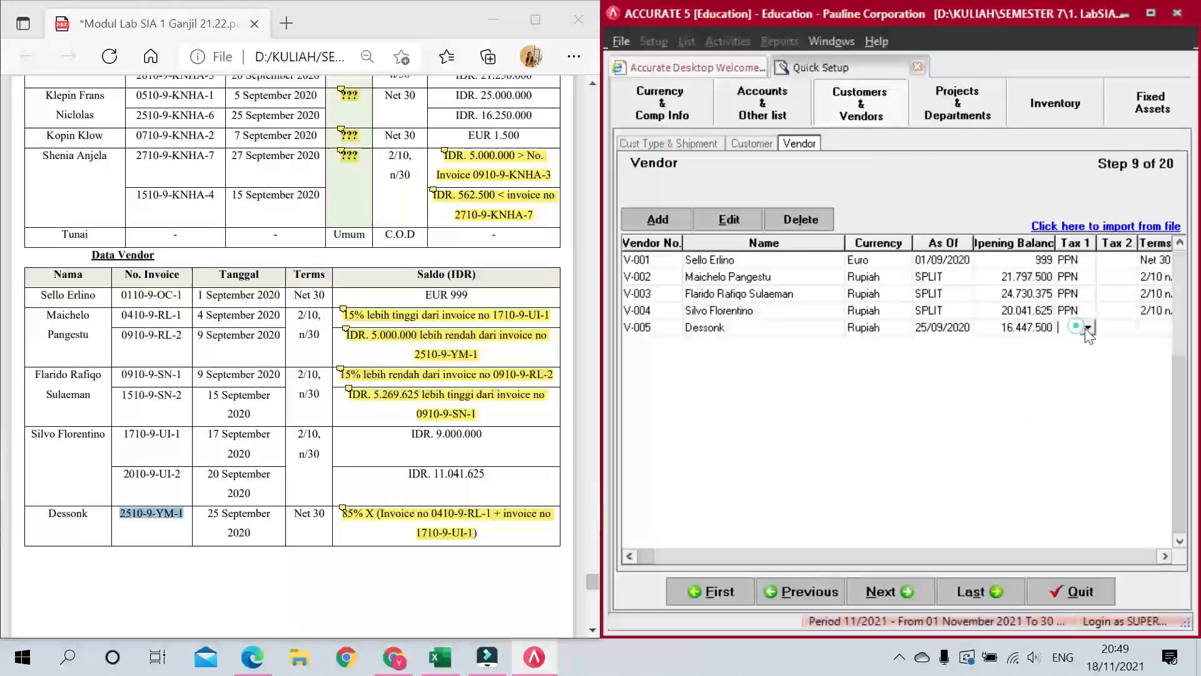
click(1089, 328)
click(1076, 342)
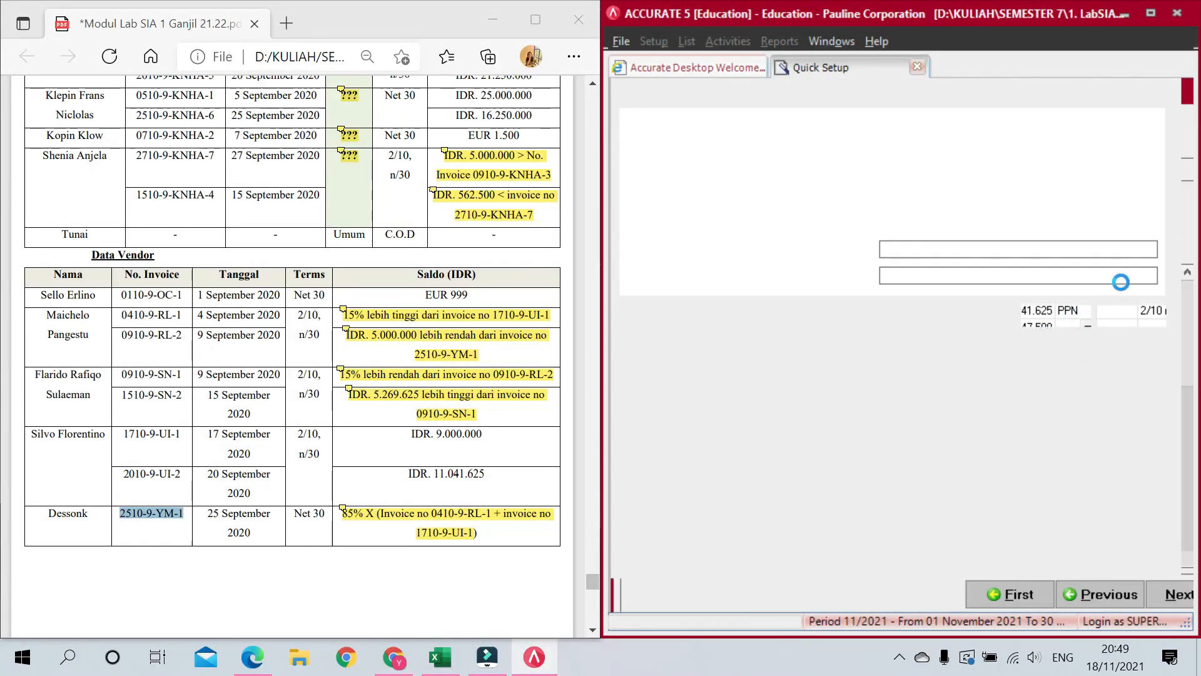
click(1148, 317)
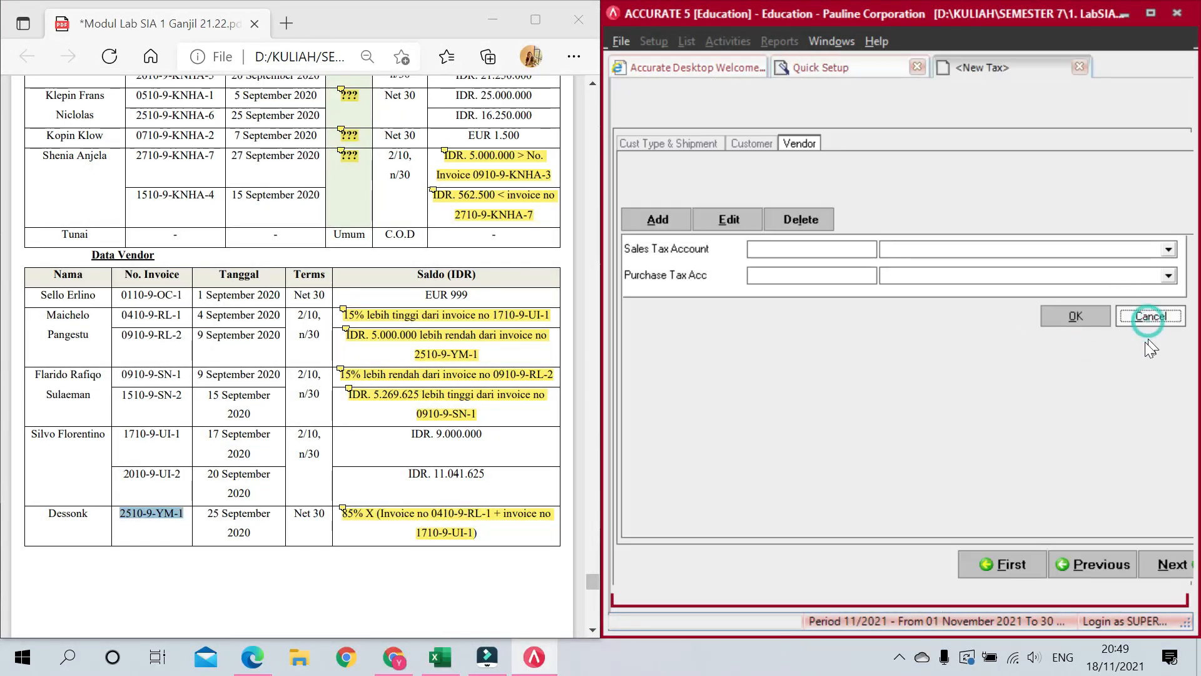
click(1028, 327)
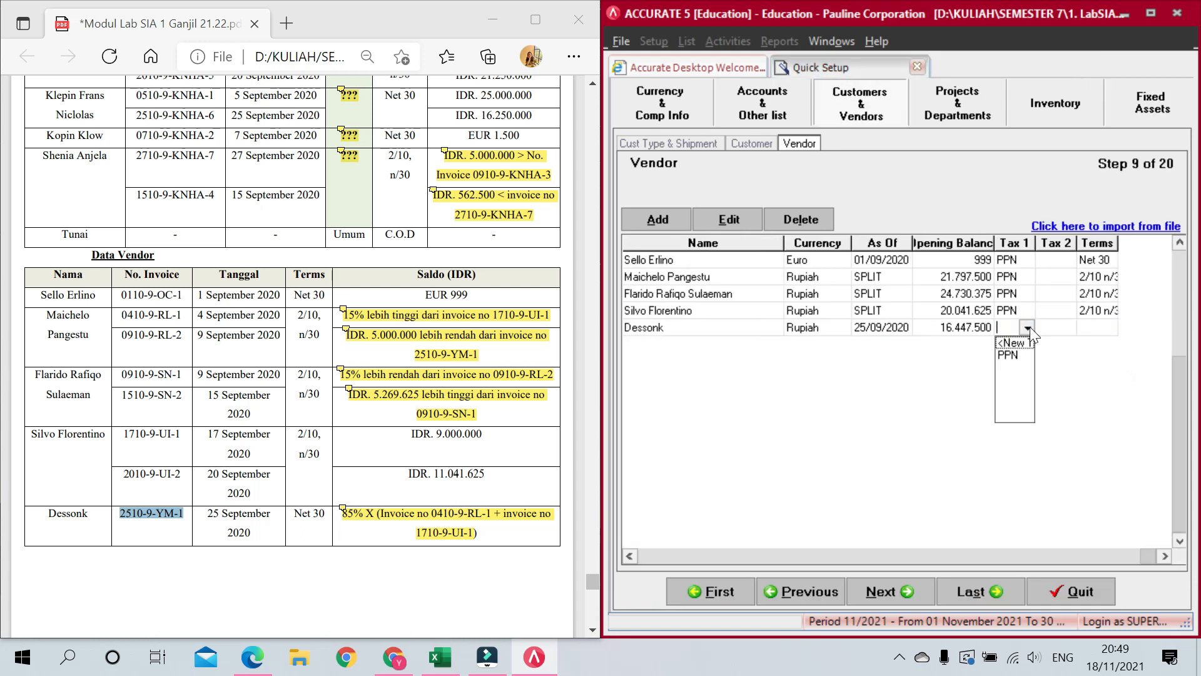
click(1009, 359)
click(1095, 328)
click(1100, 329)
click(1110, 329)
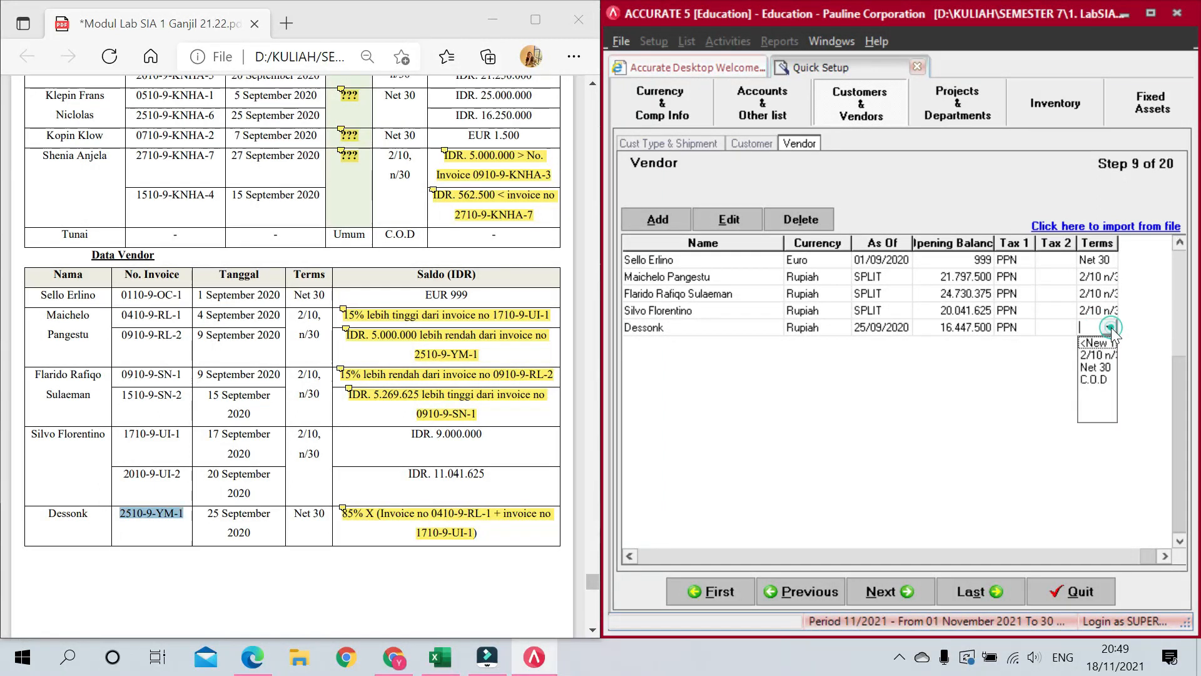
click(1101, 370)
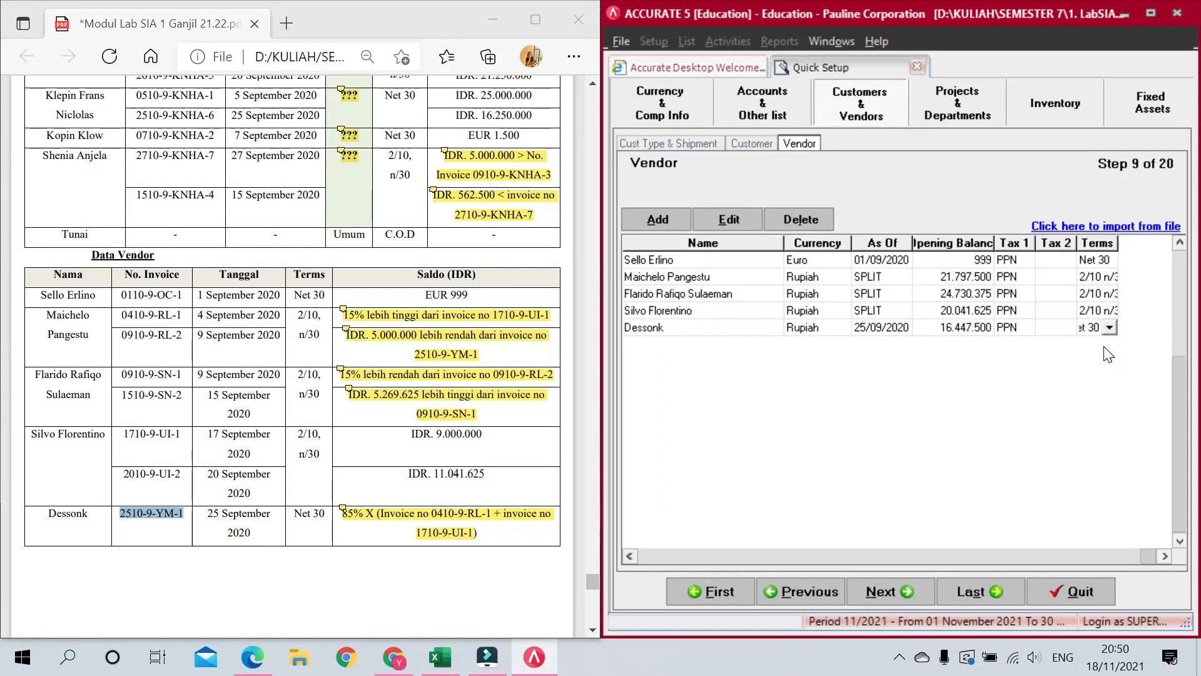
key(Down)
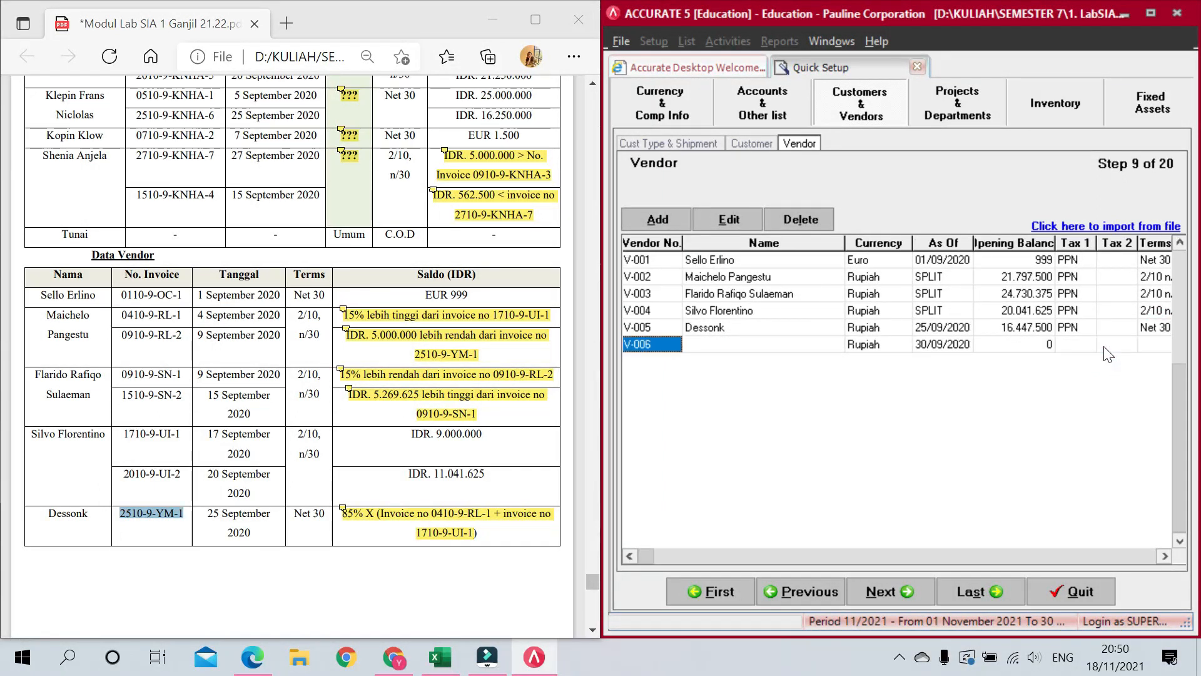
key(Up)
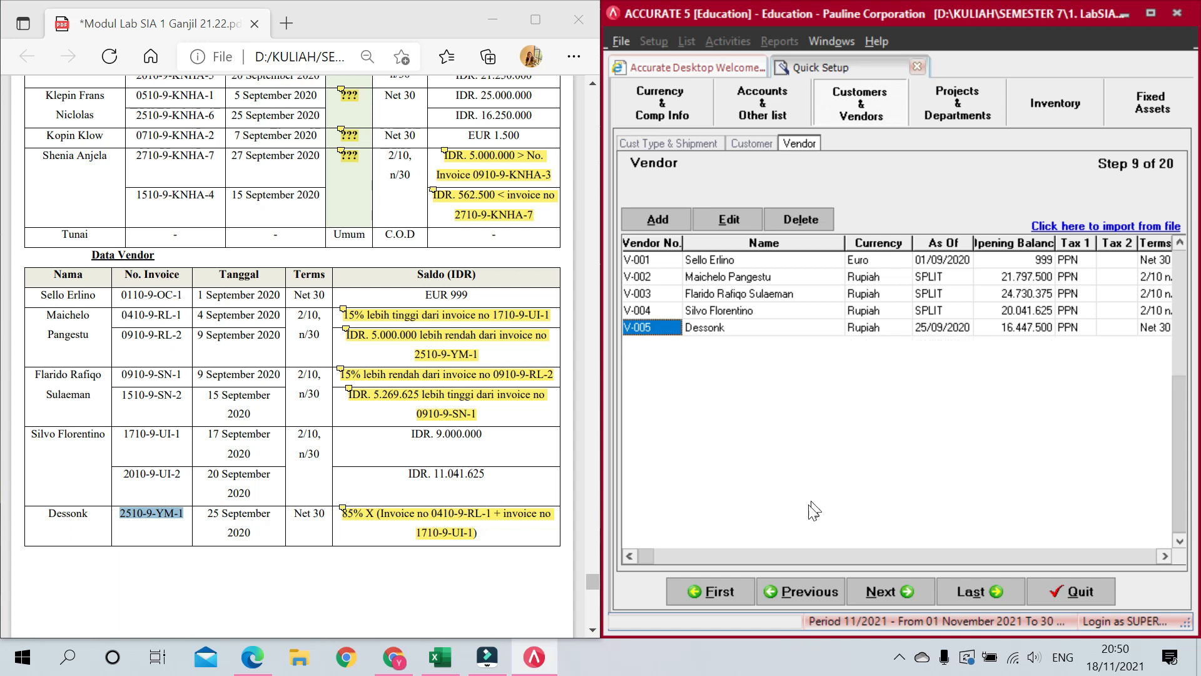
click(892, 593)
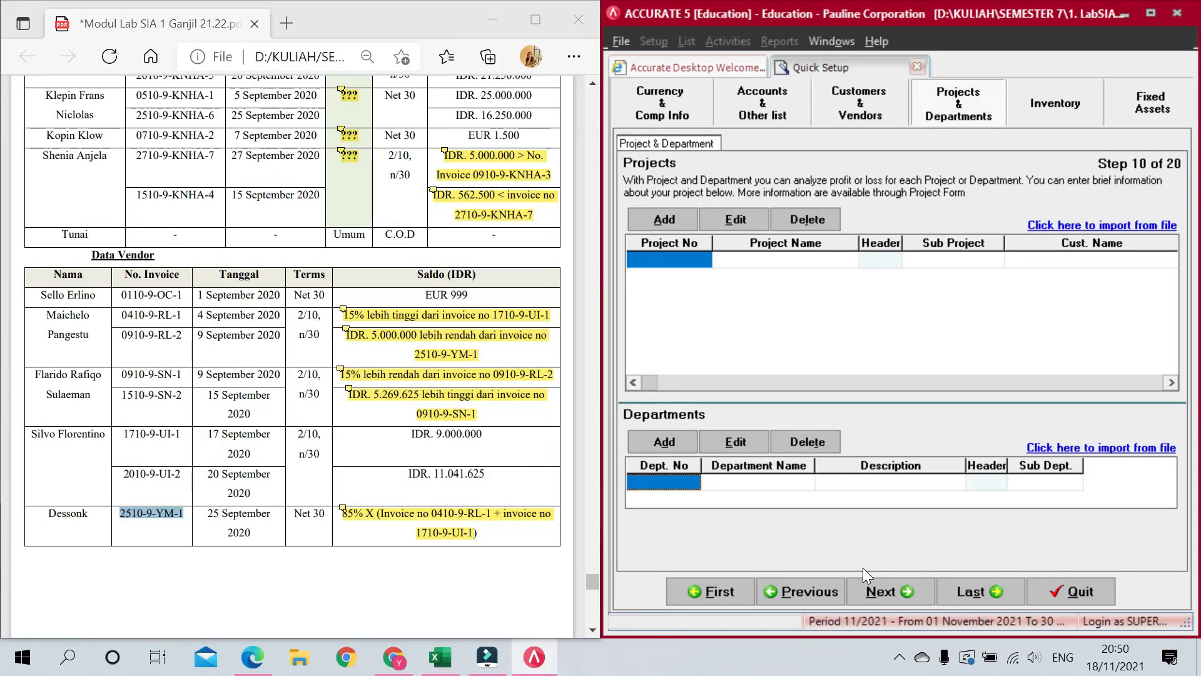
Step: Skip Projects & Departments to reach the Inventory warehouse and item category lists
click(880, 583)
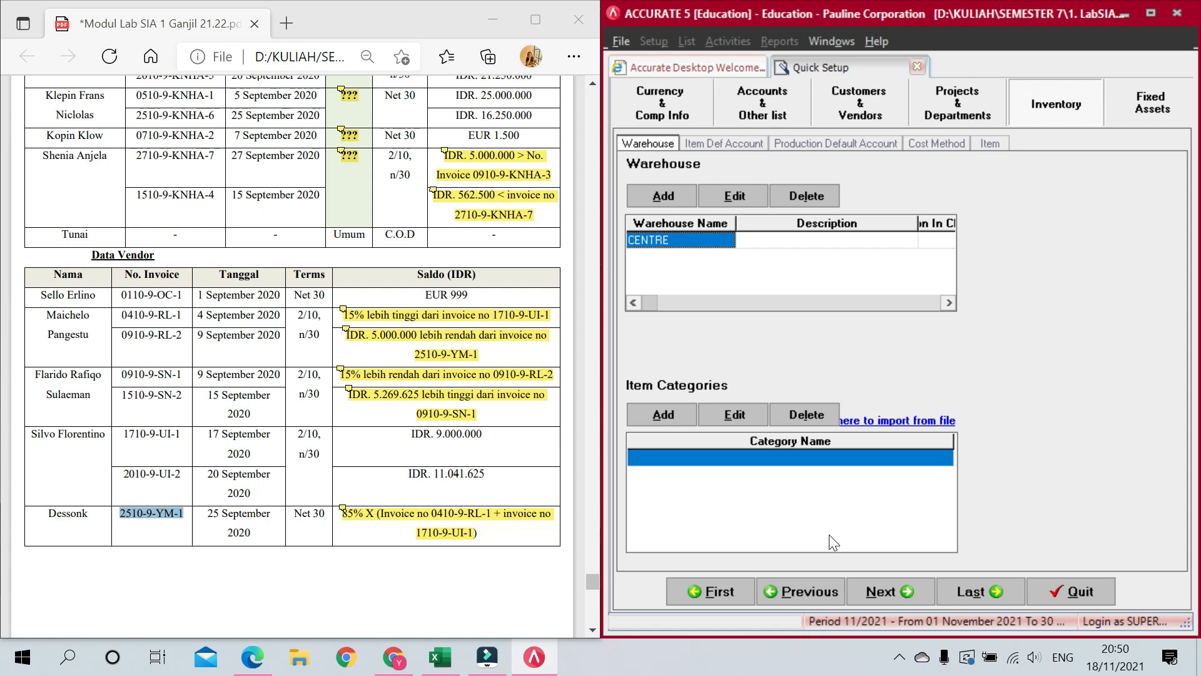
scroll(363, 330, down, 10)
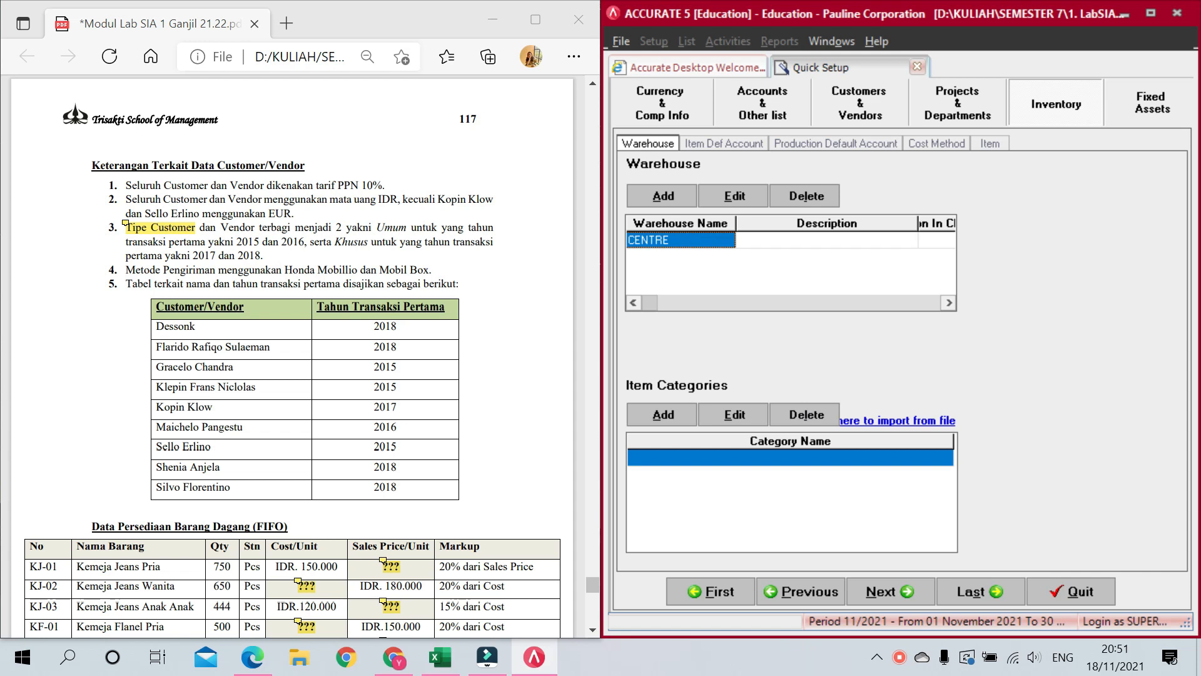
scroll(294, 228, down, 10)
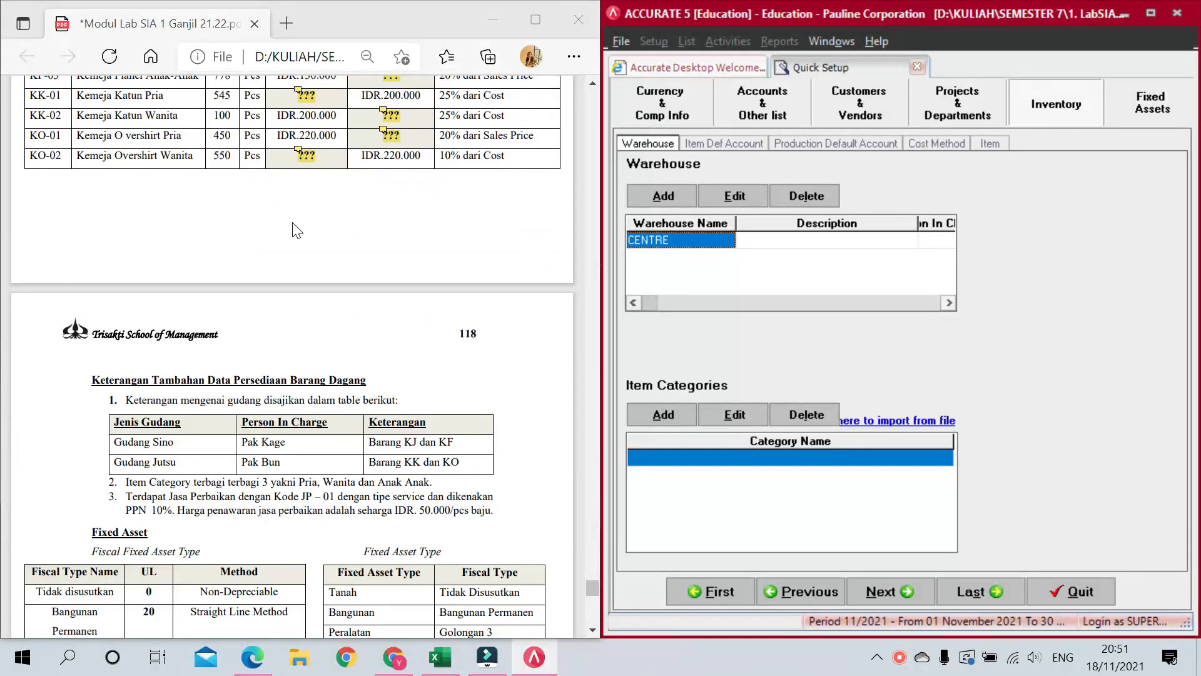
scroll(294, 228, down, 3)
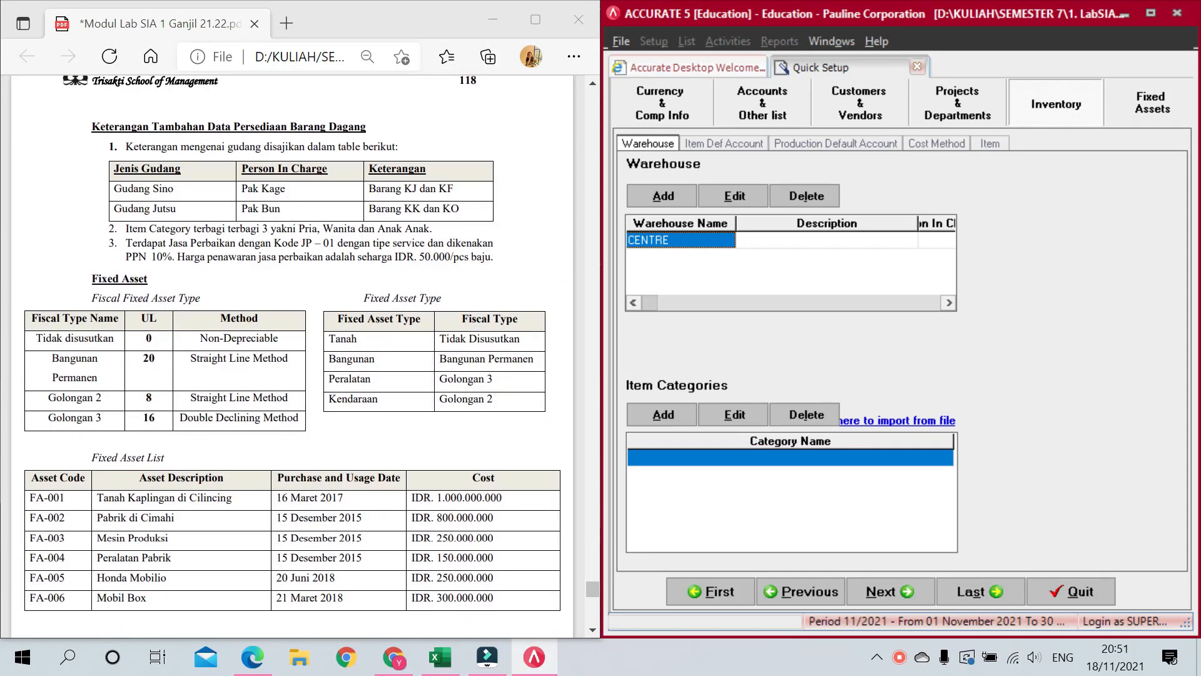
Step: Rename CENTRE to Gudang Sino with description 'Baranag KJ dan KF' and its person in charge
click(657, 244)
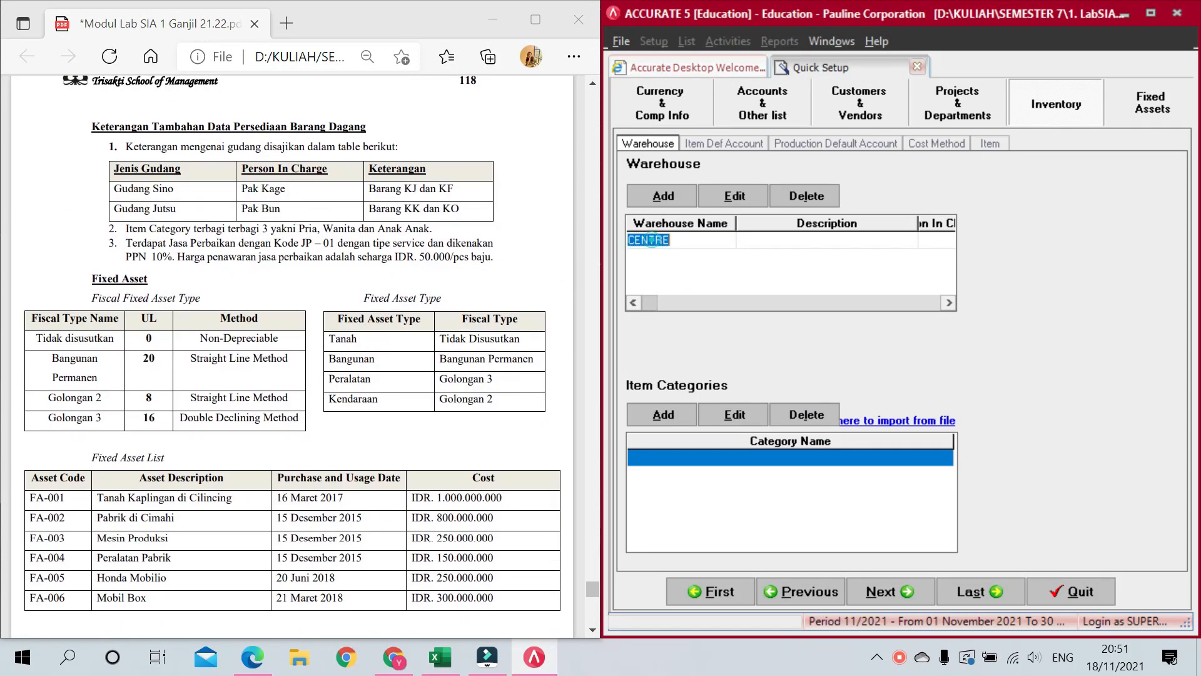
double_click(689, 241)
text(Gudang)
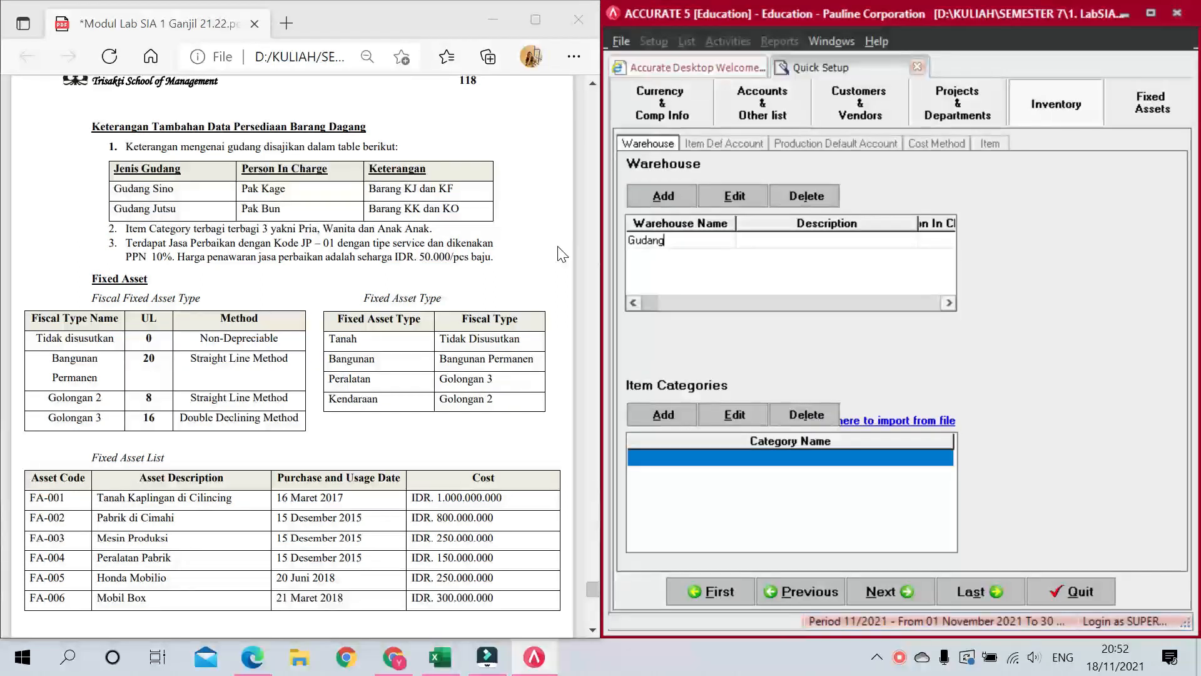
text( Sino)
key(Tab)
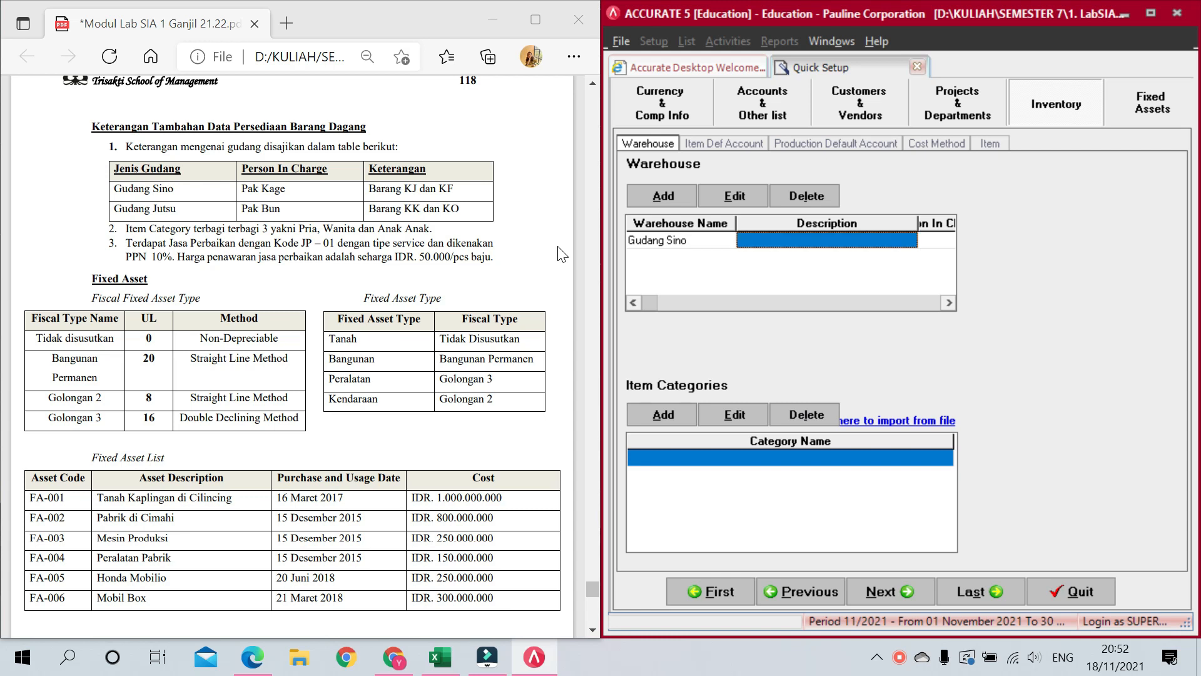
text(Baranag)
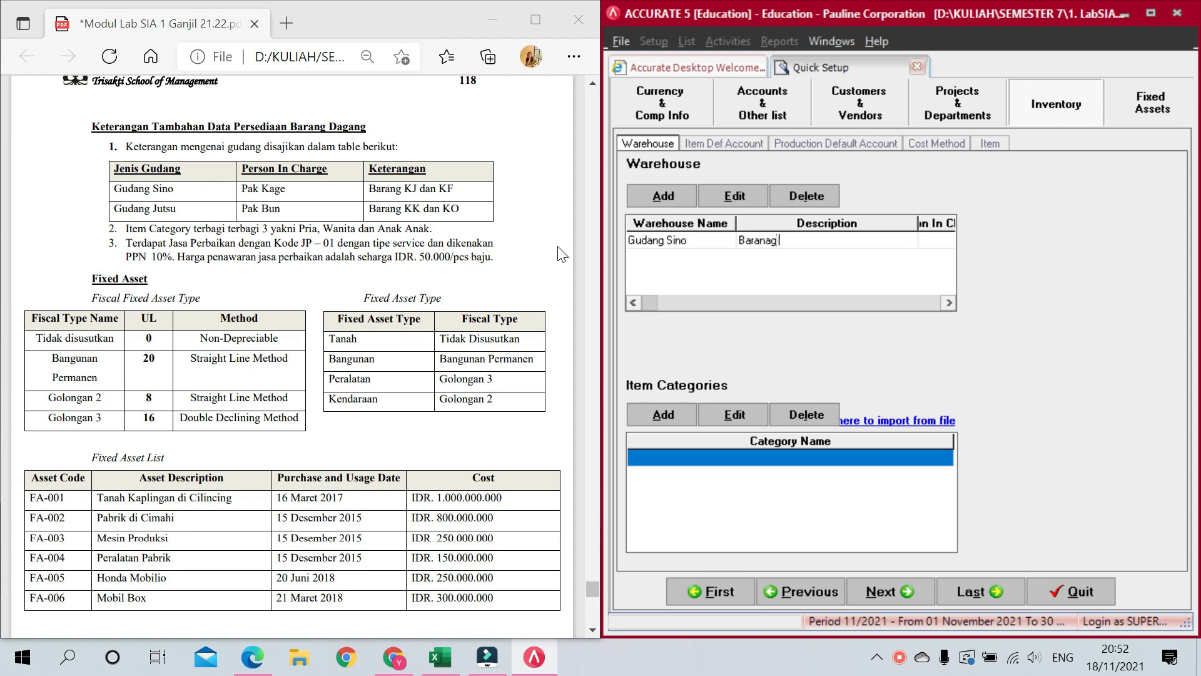
text( KJ dan KF)
key(Tab)
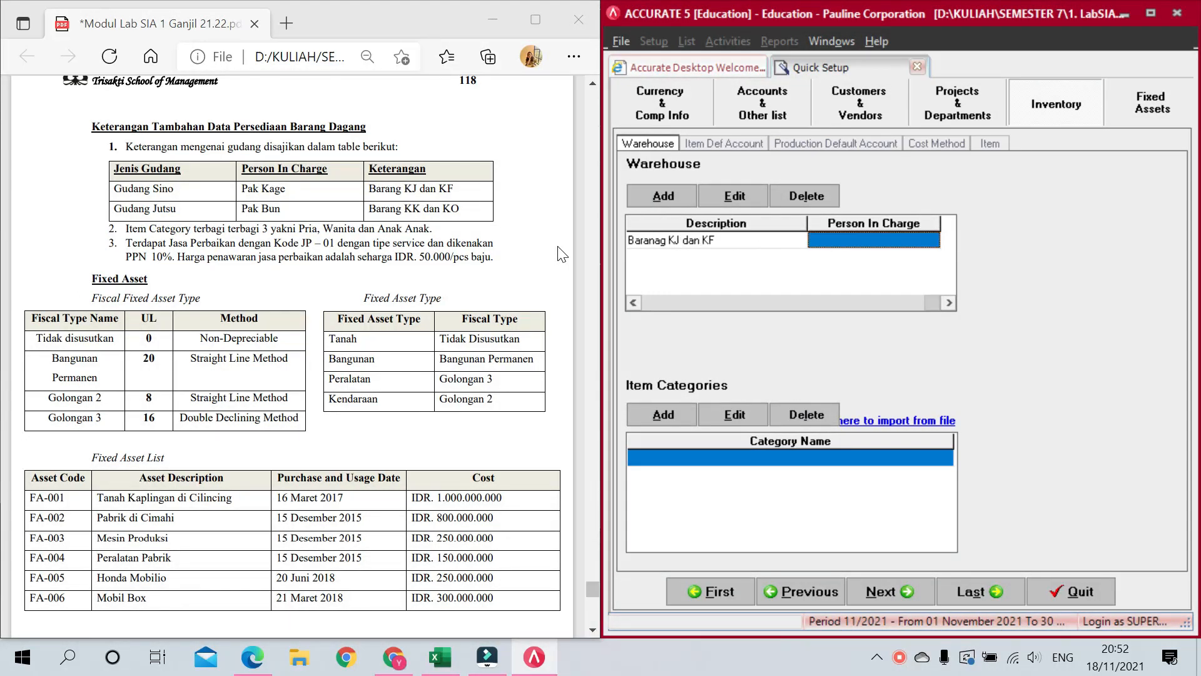
text(Pak Kage)
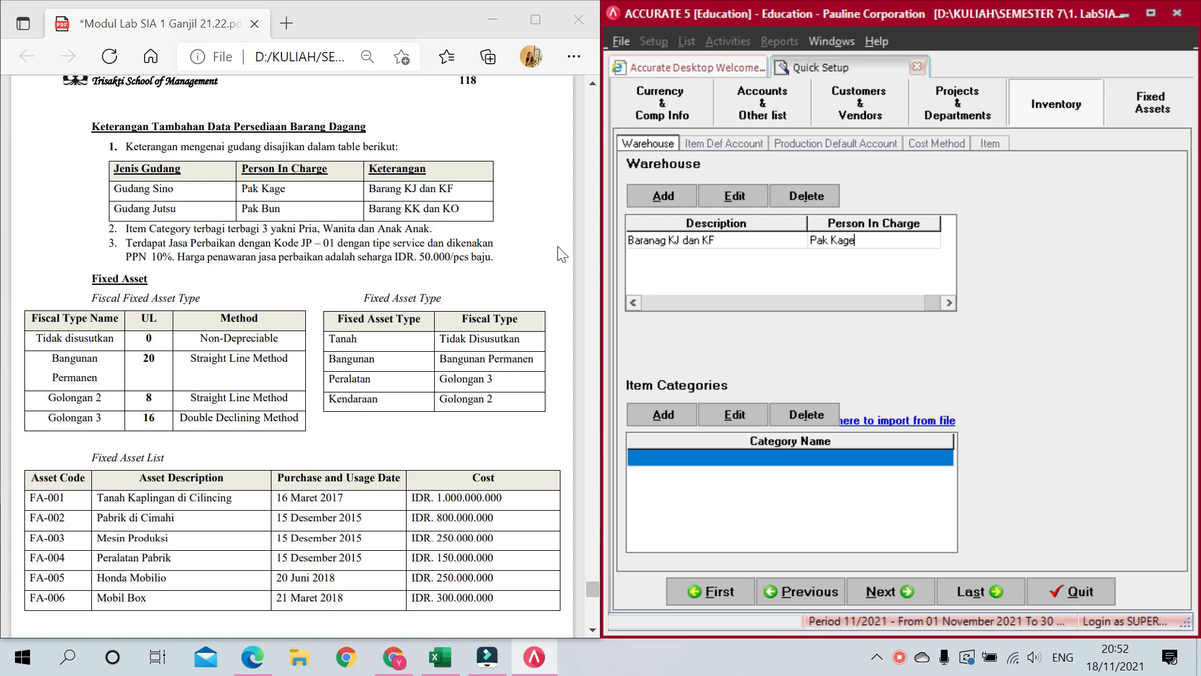
key(Tab)
Step: Add warehouse Gudang Jutsu with description 'Barang KK dan KO' and its person in charge
text(Gudang Jutsu)
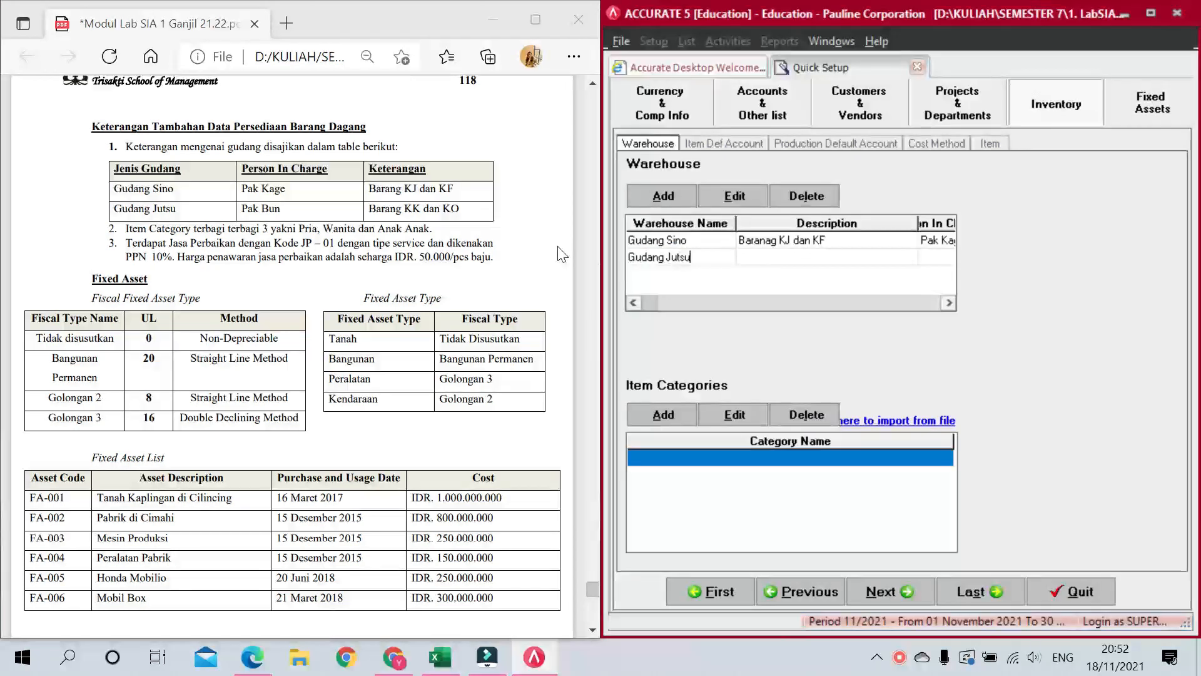
key(Tab)
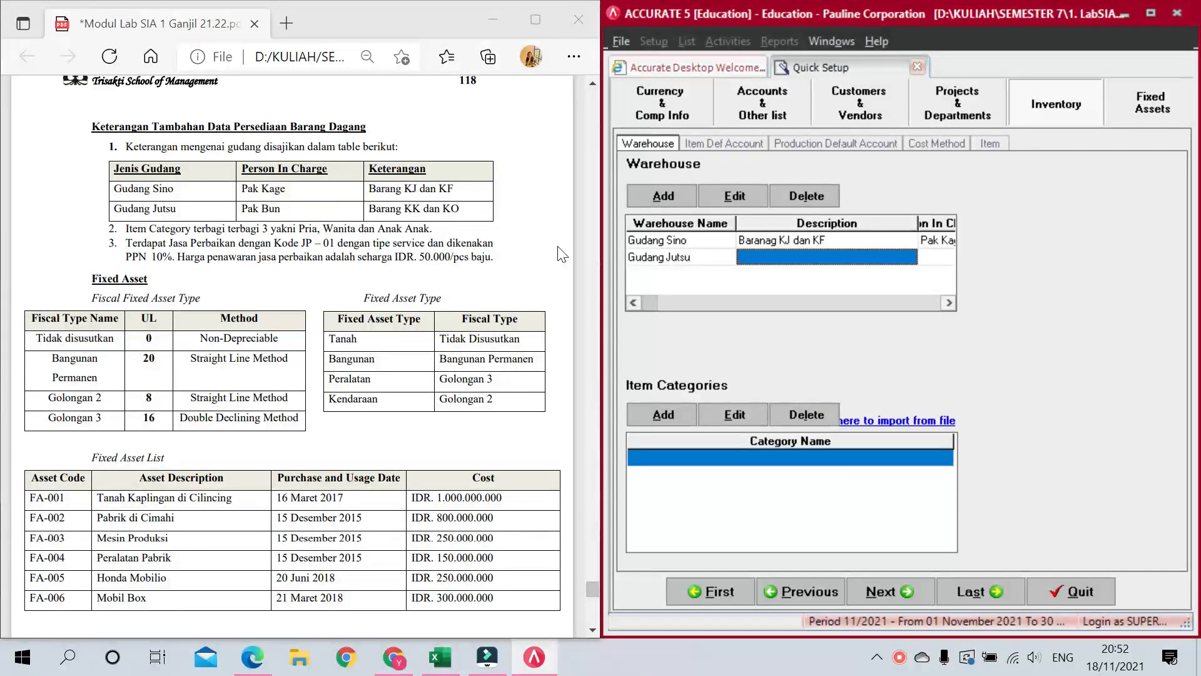
text(Bar)
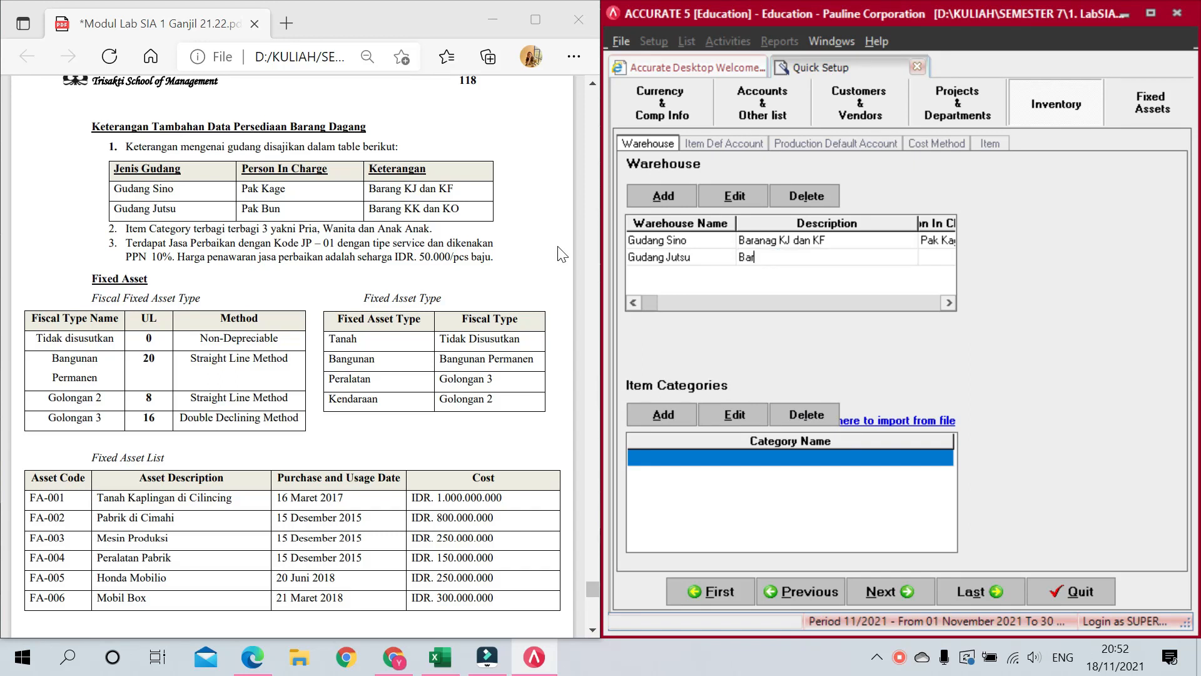
text(ang KK dan KO)
key(Tab)
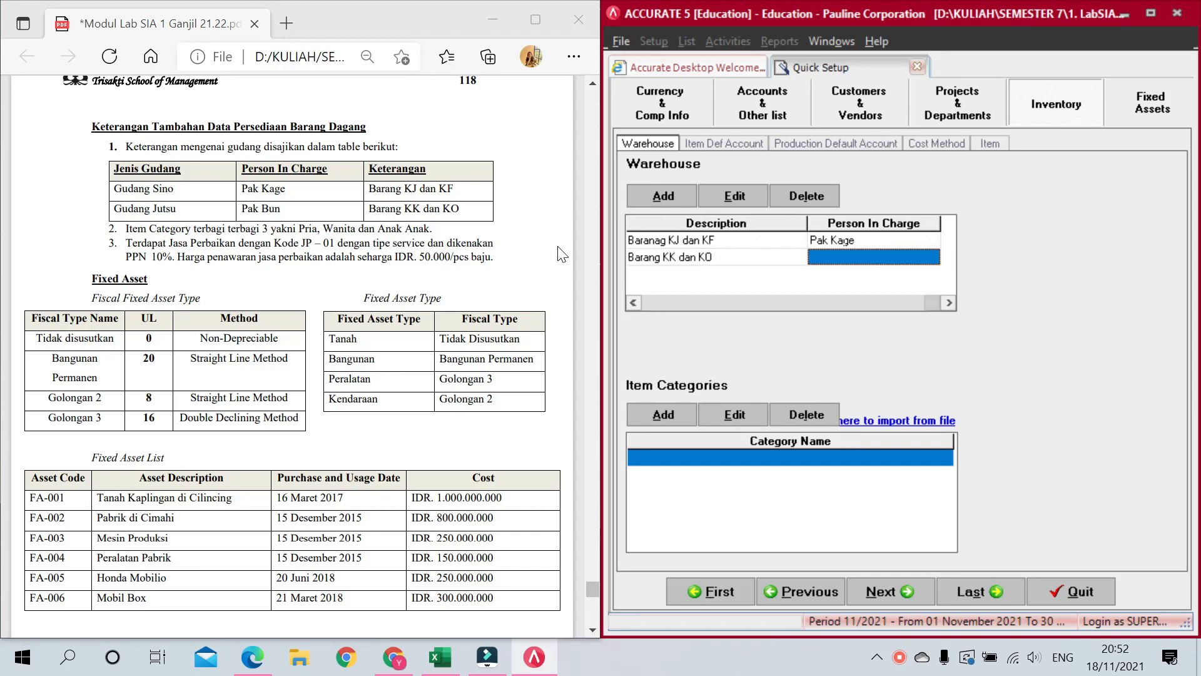
text(Pak Bun)
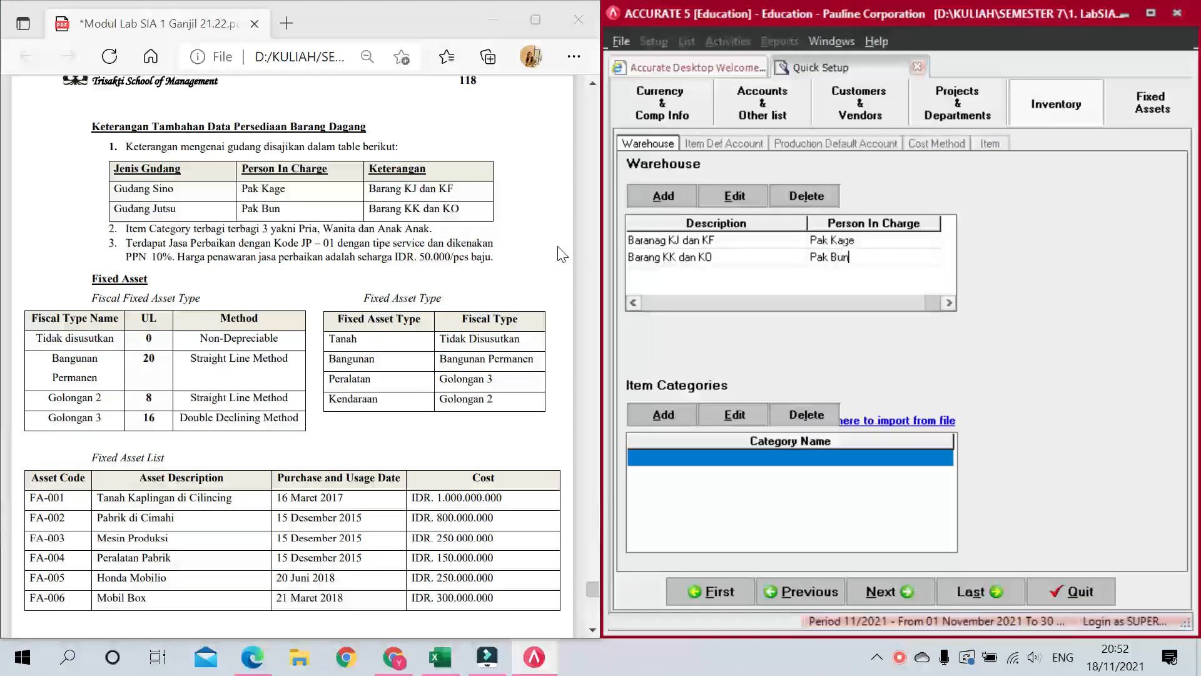
key(Tab)
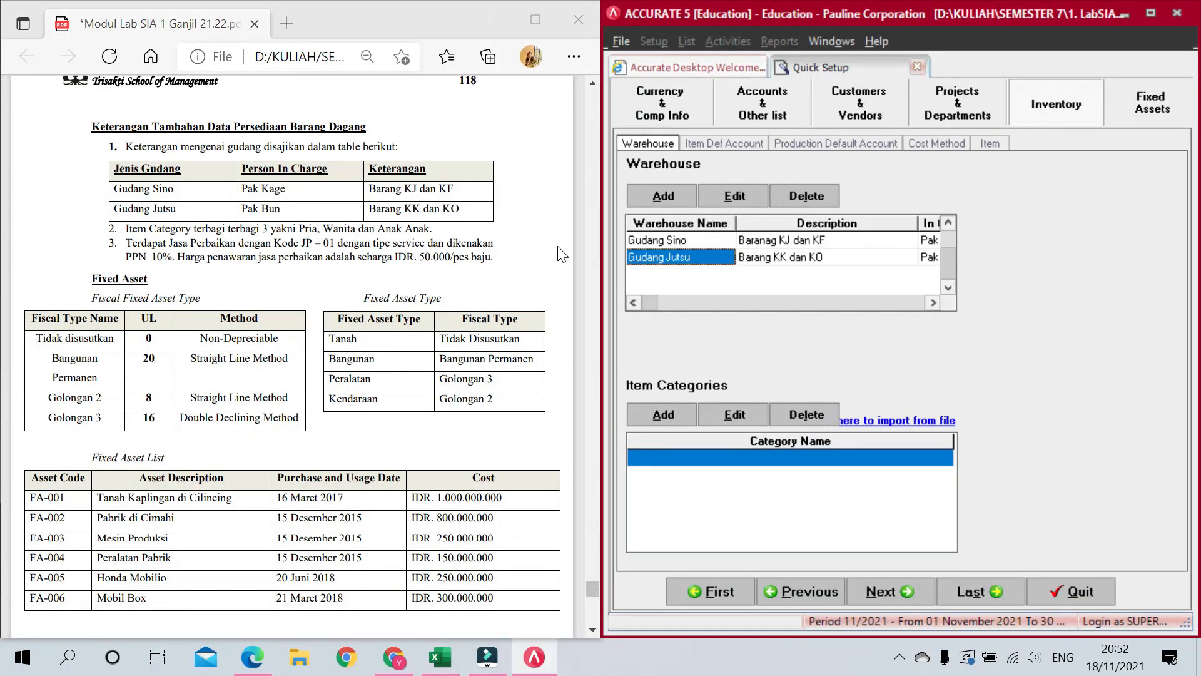
Step: Enter item categories Pria, Wanita and Anak-Anak, then advance to Item Default Account
click(720, 453)
text(Pria)
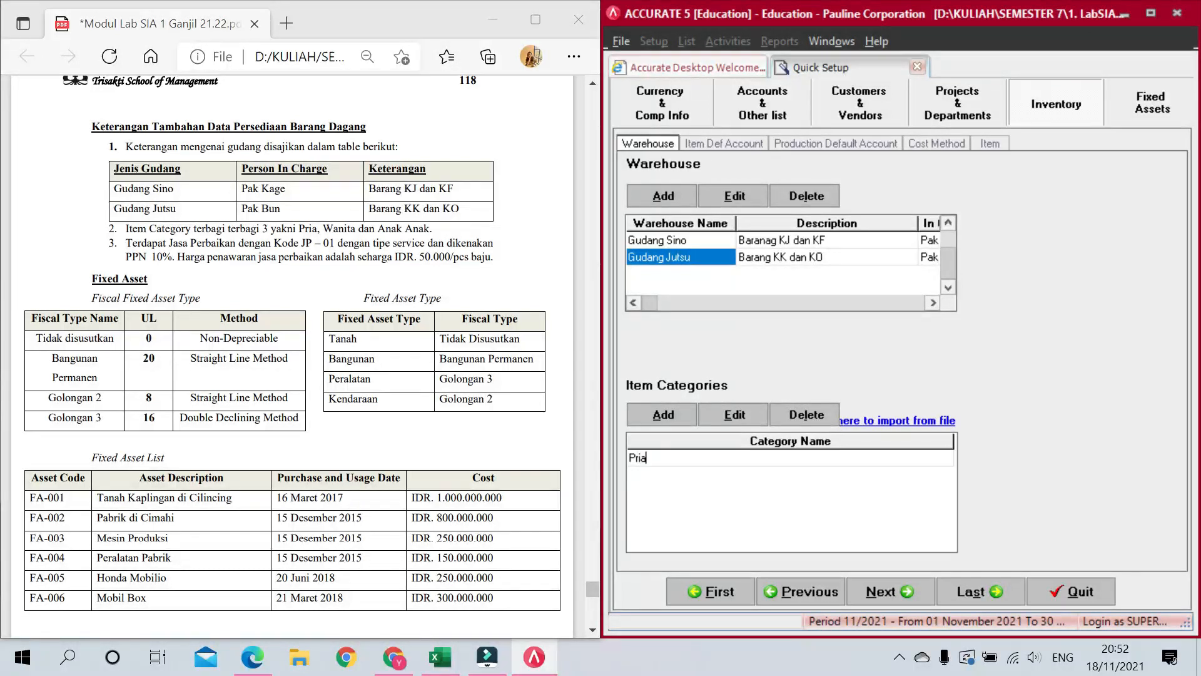
key(Down)
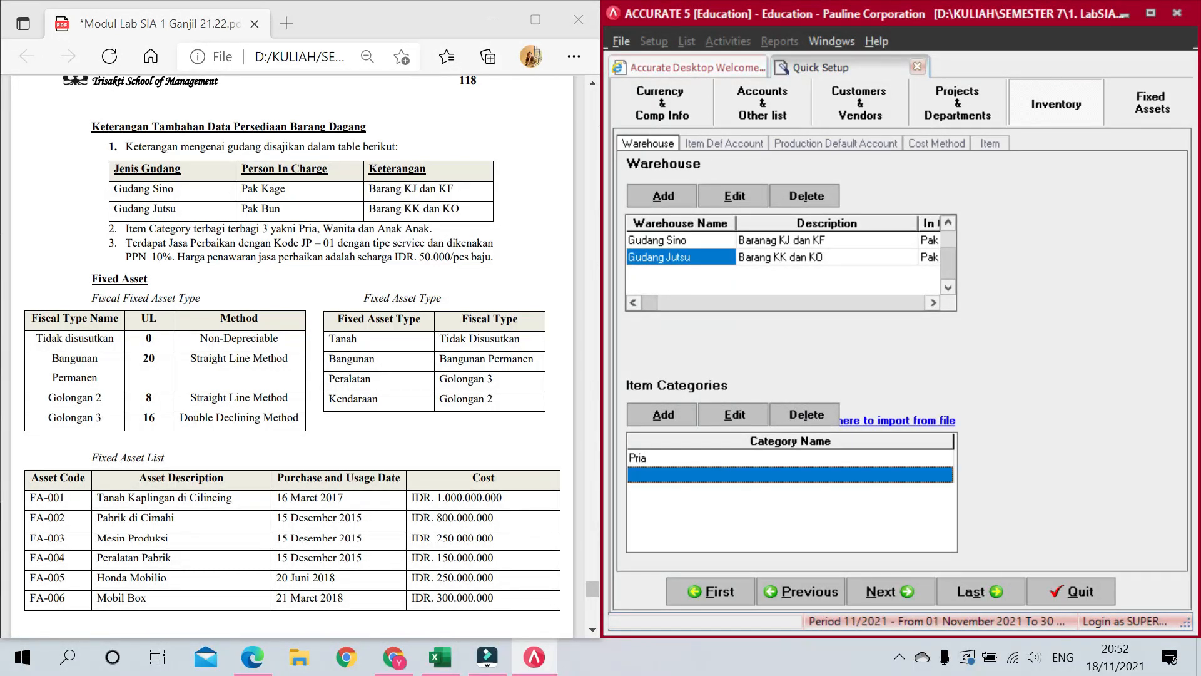
text(Wanita)
key(Down)
text(Anak-ana)
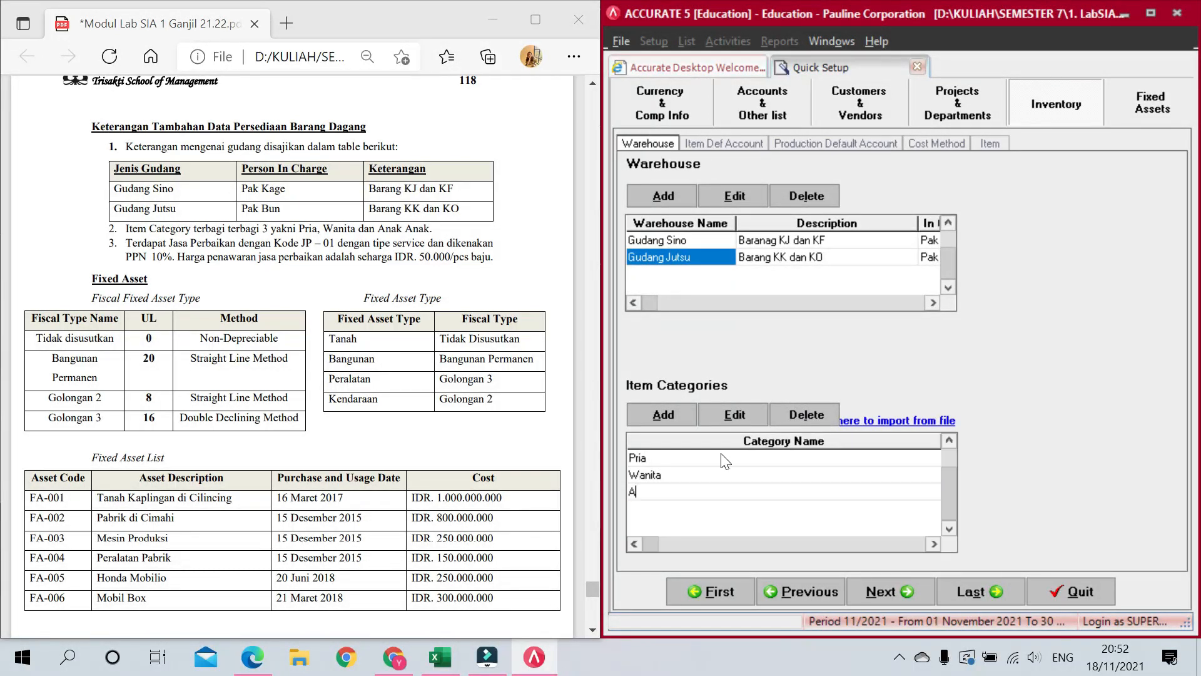
key(BackSpace)
key(BackSpace)
key(BackSpace)
text(Anak)
key(Down)
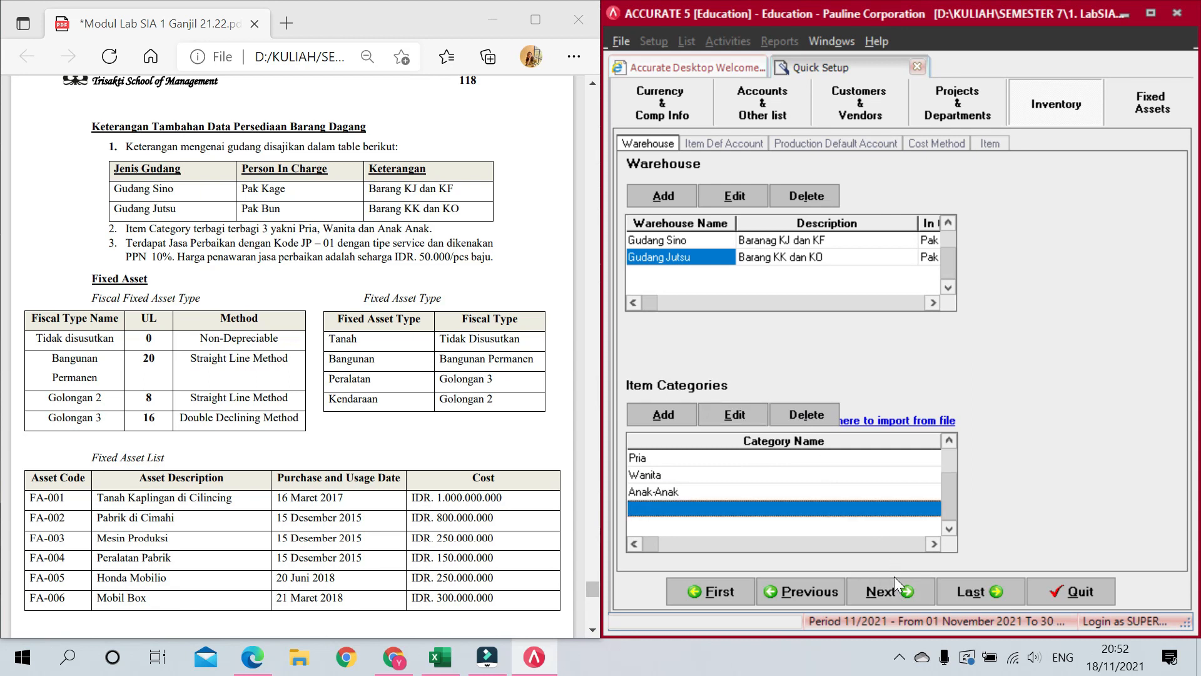
key(Up)
click(903, 599)
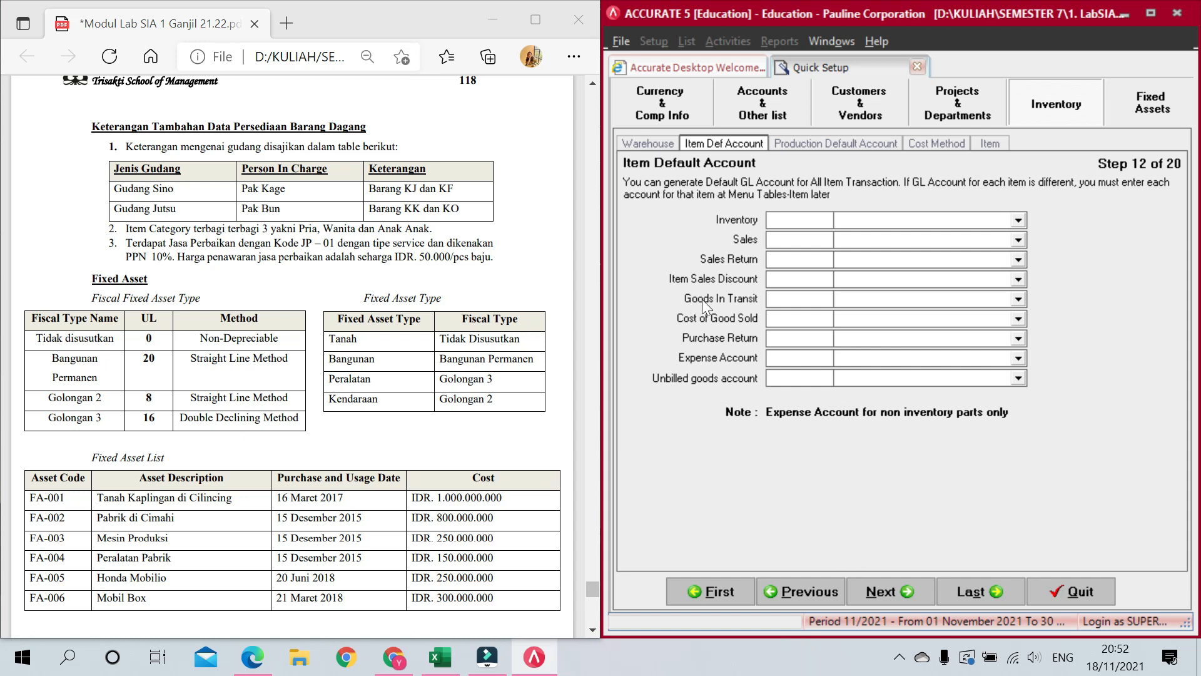
Step: Set Inventory 1310, Sales 4000, Sales Return 4100, Sales Discount 4200, Goods In Transit 1320
click(887, 224)
click(886, 259)
click(887, 241)
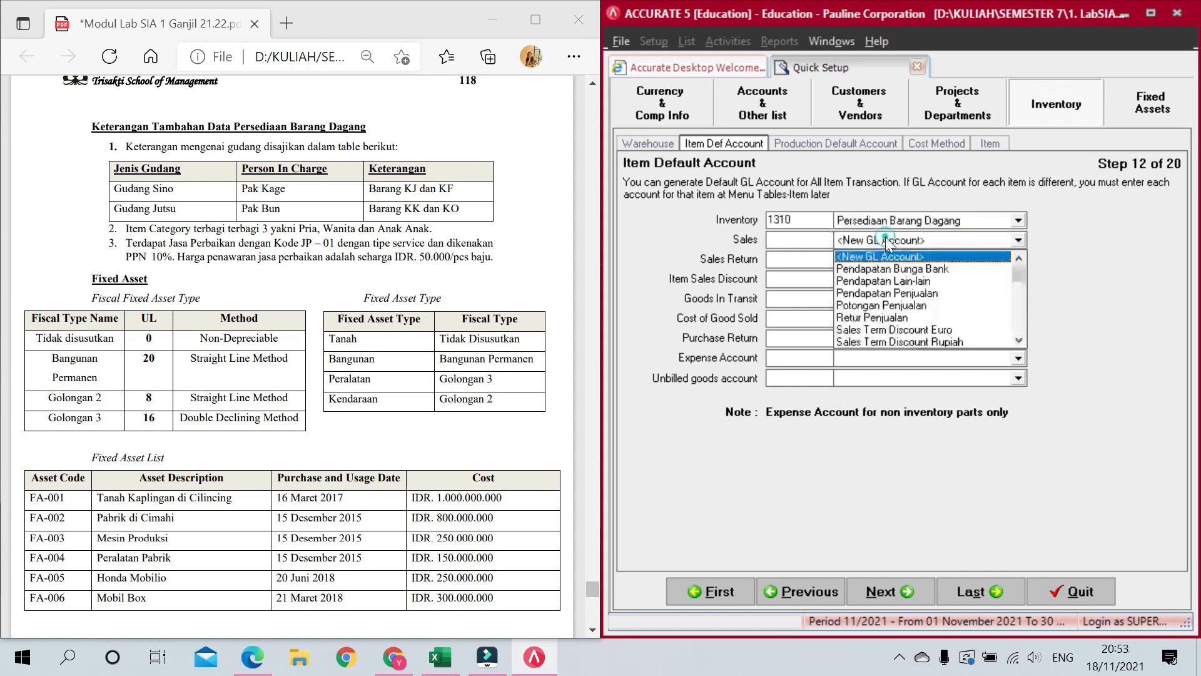
click(924, 294)
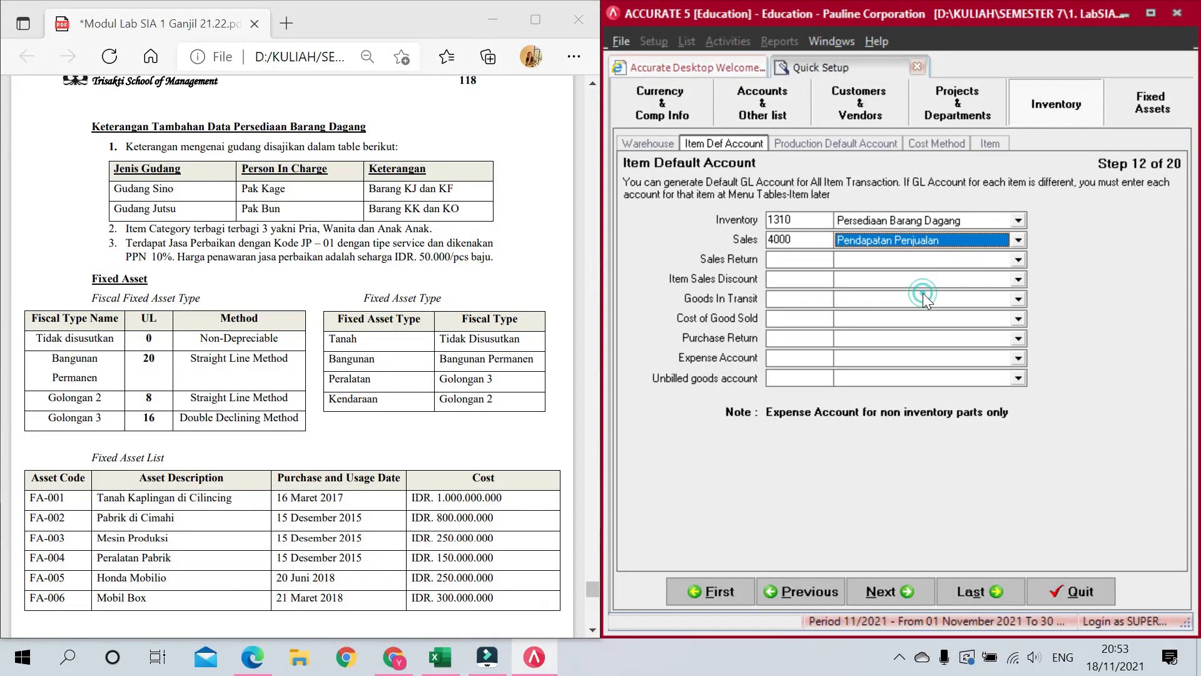
click(891, 260)
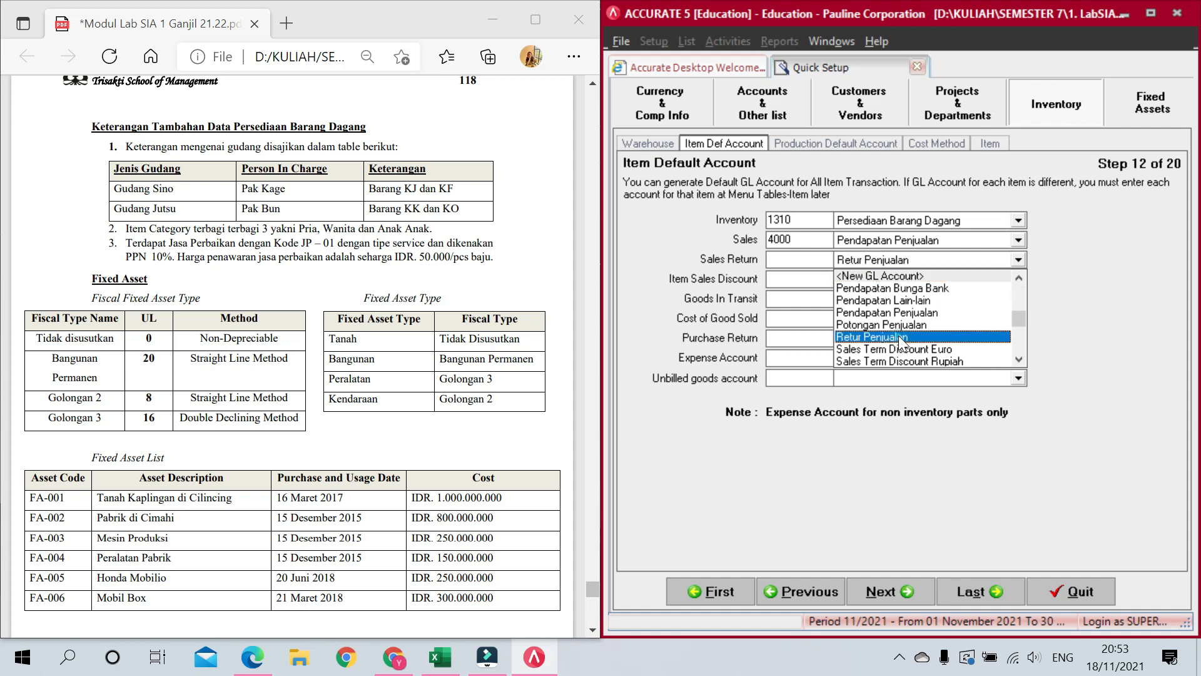
click(898, 336)
click(893, 282)
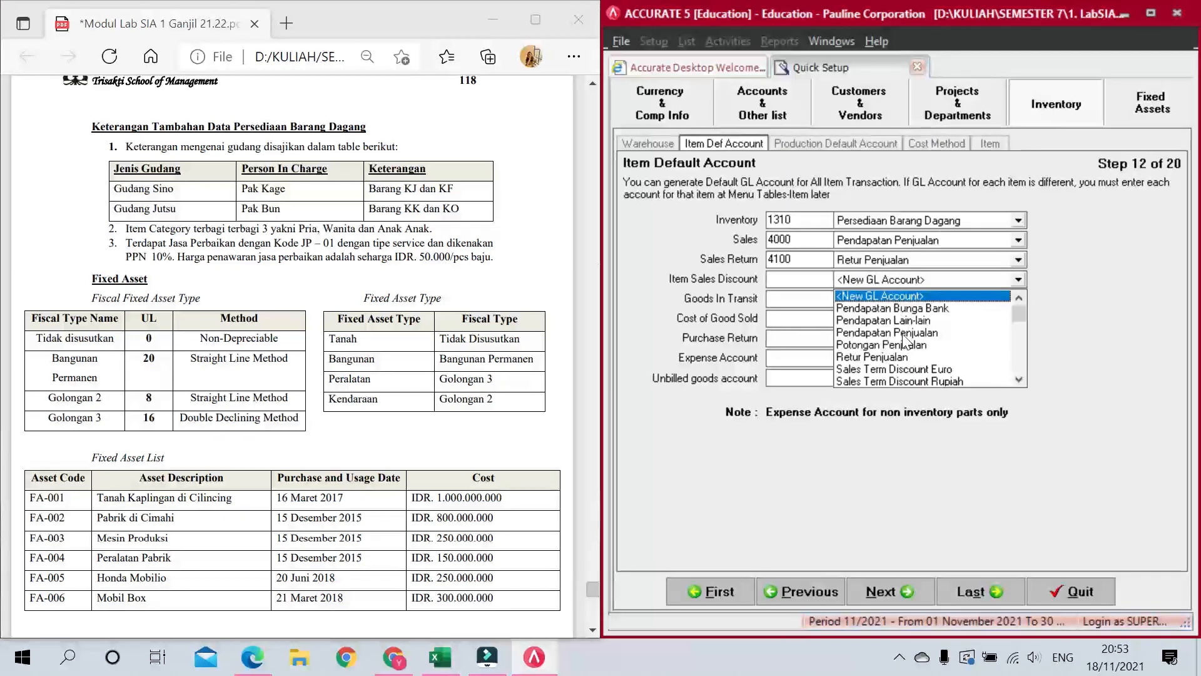
click(904, 347)
click(873, 299)
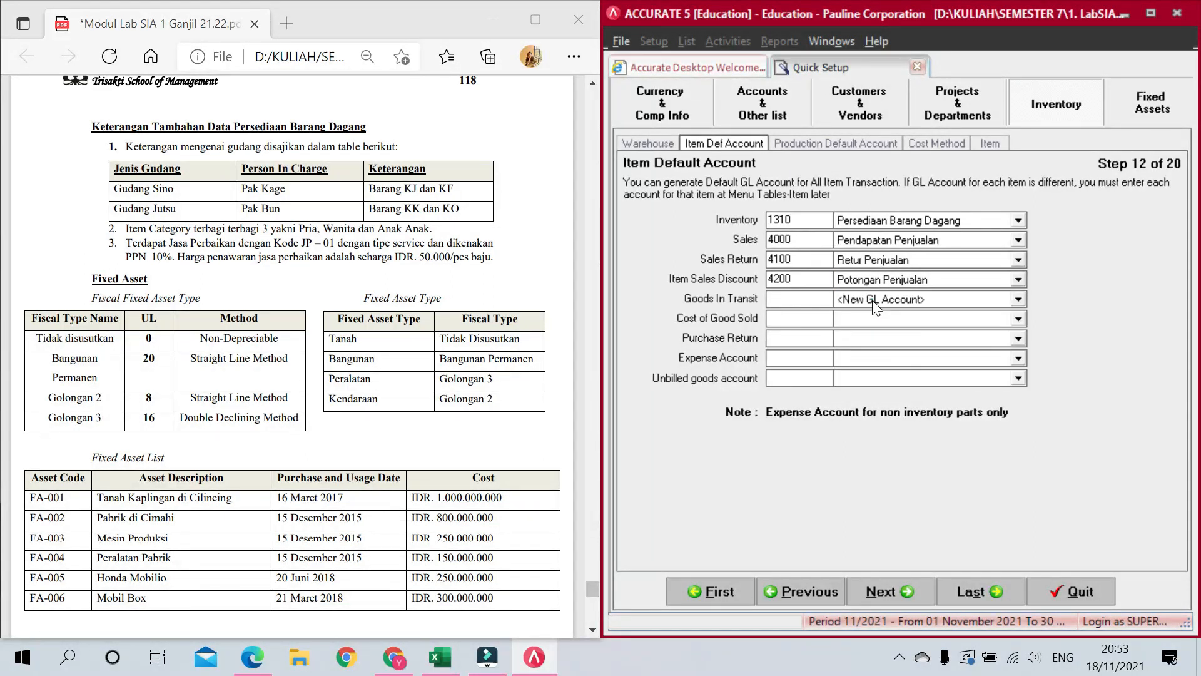
click(884, 328)
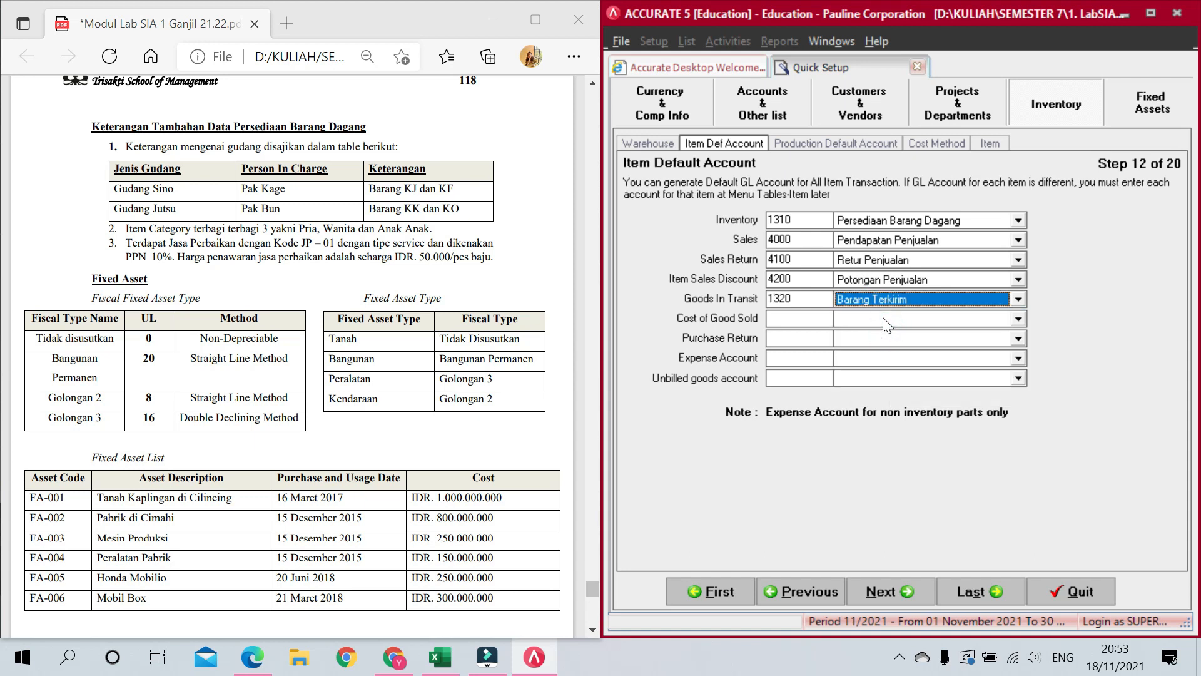
Step: Set Cost of Good Sold 5000, Purchase Return 1310, Expense 9002 and Unbilled goods 2400
click(883, 319)
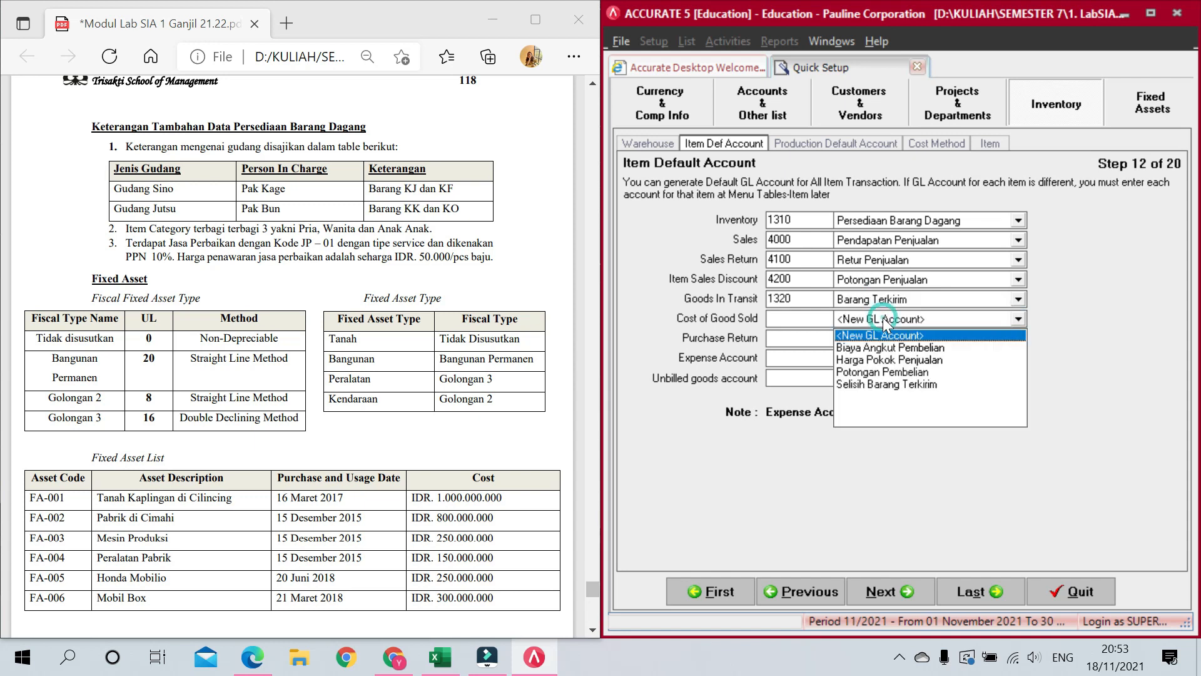
click(880, 360)
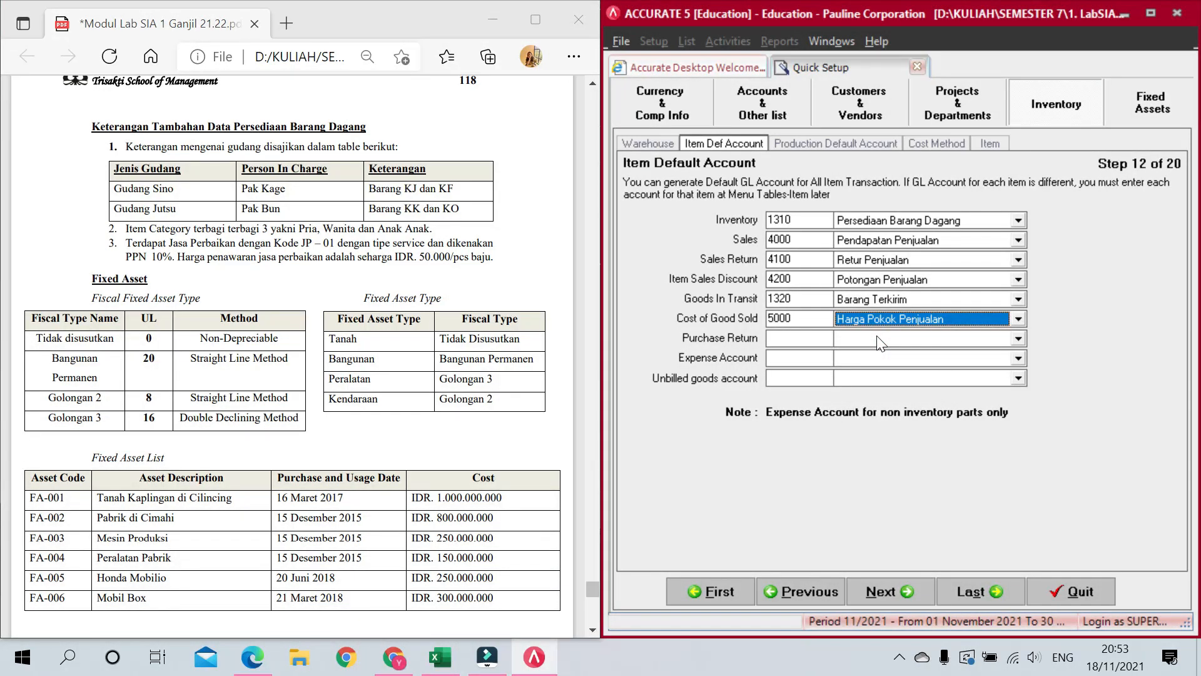
click(881, 343)
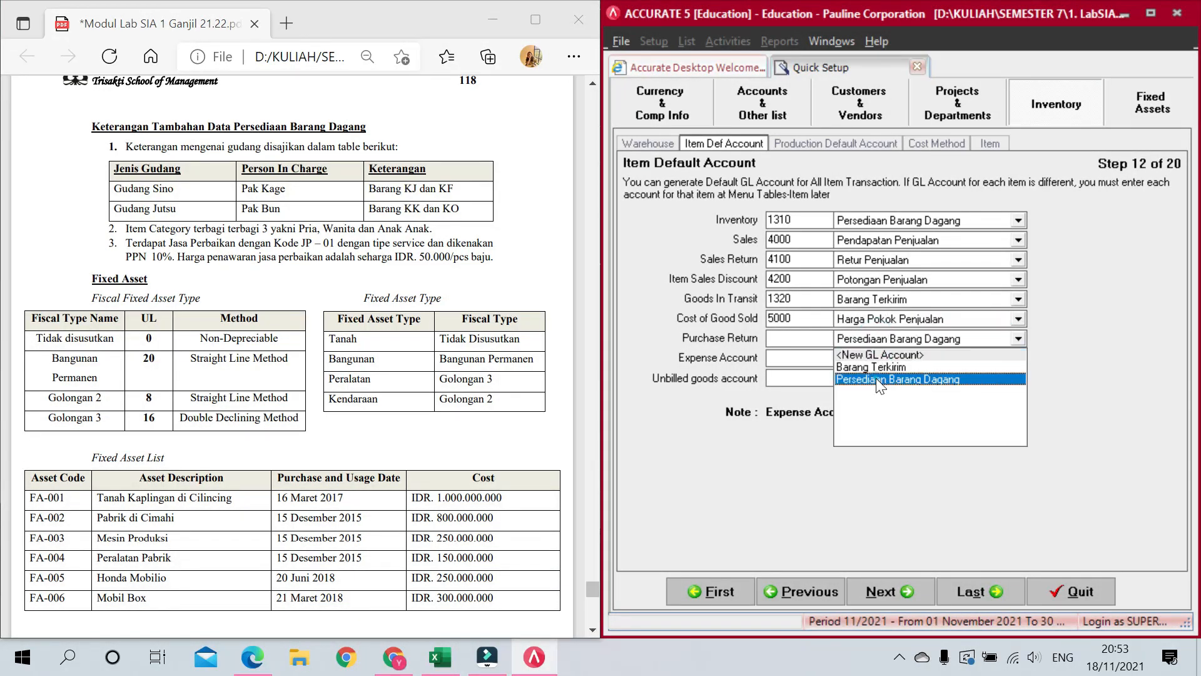
click(876, 378)
click(879, 360)
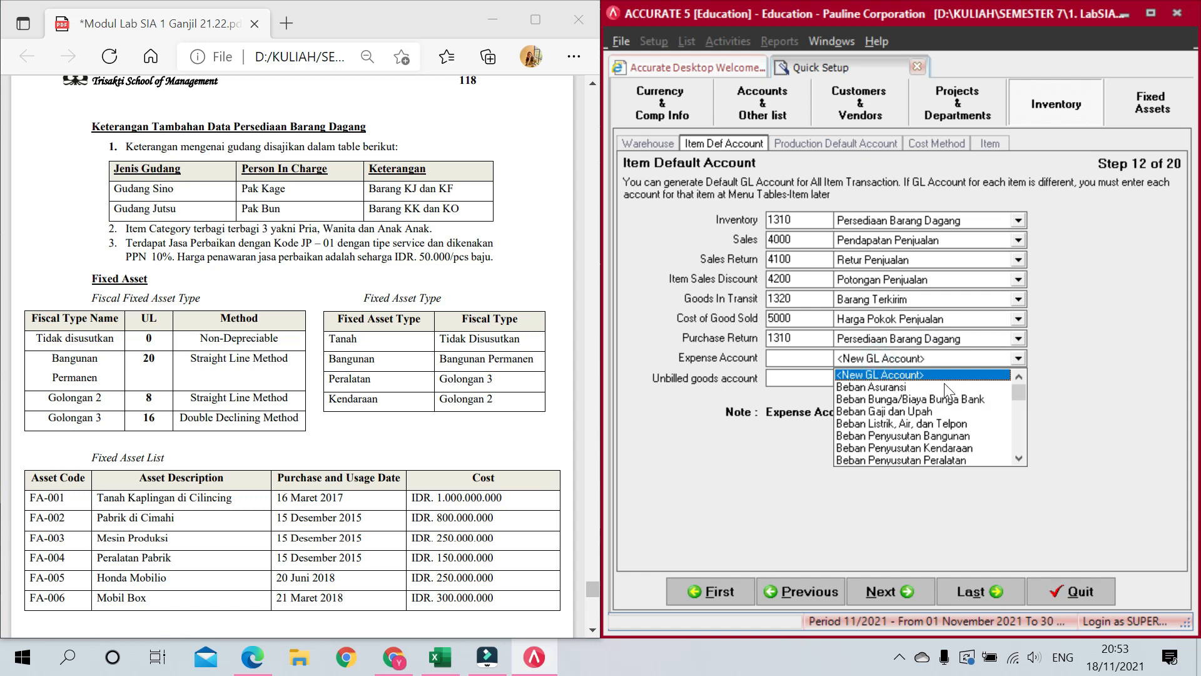
click(1023, 444)
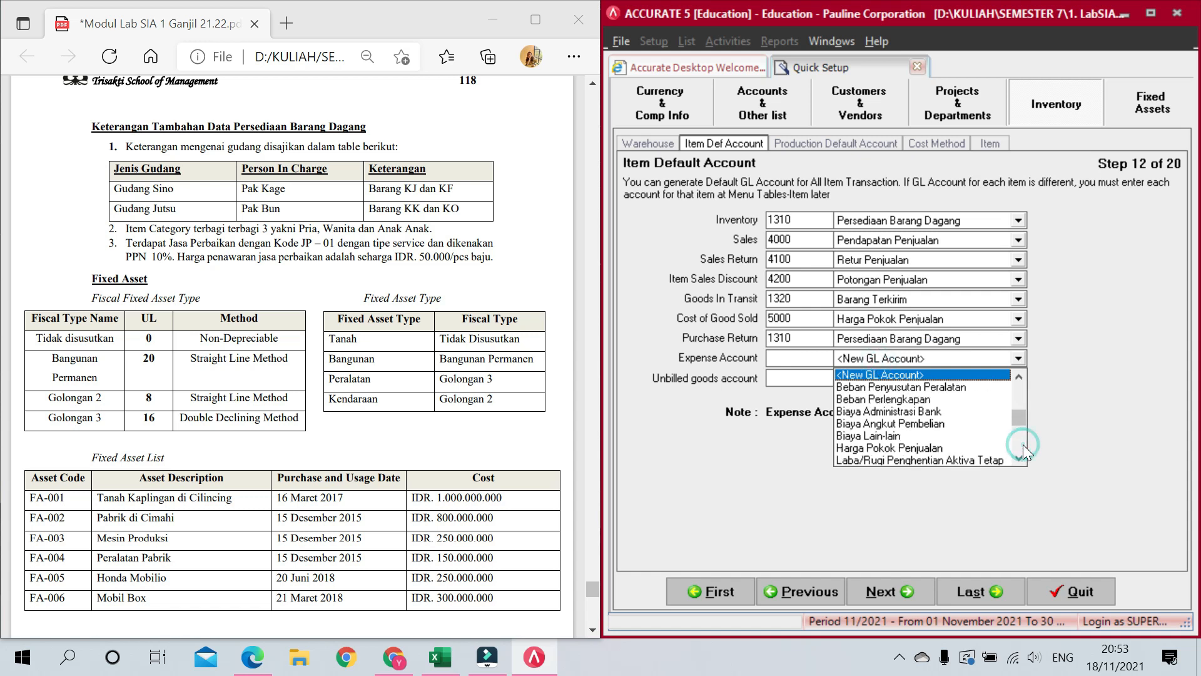
click(886, 439)
click(883, 378)
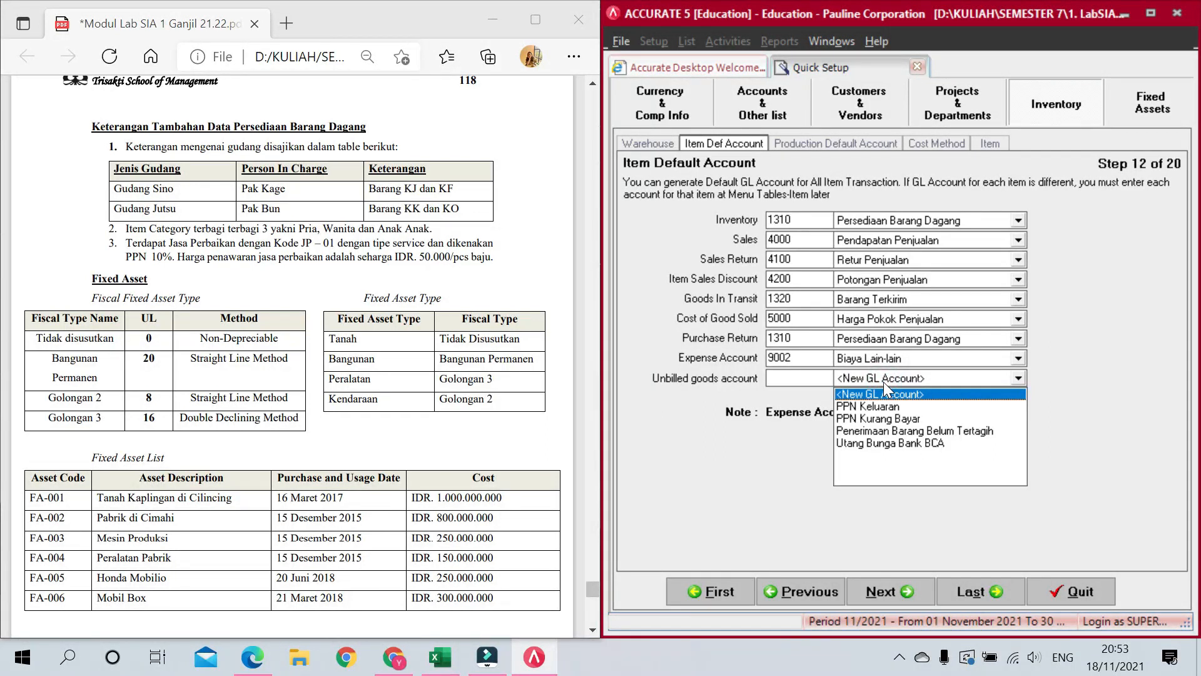
click(917, 427)
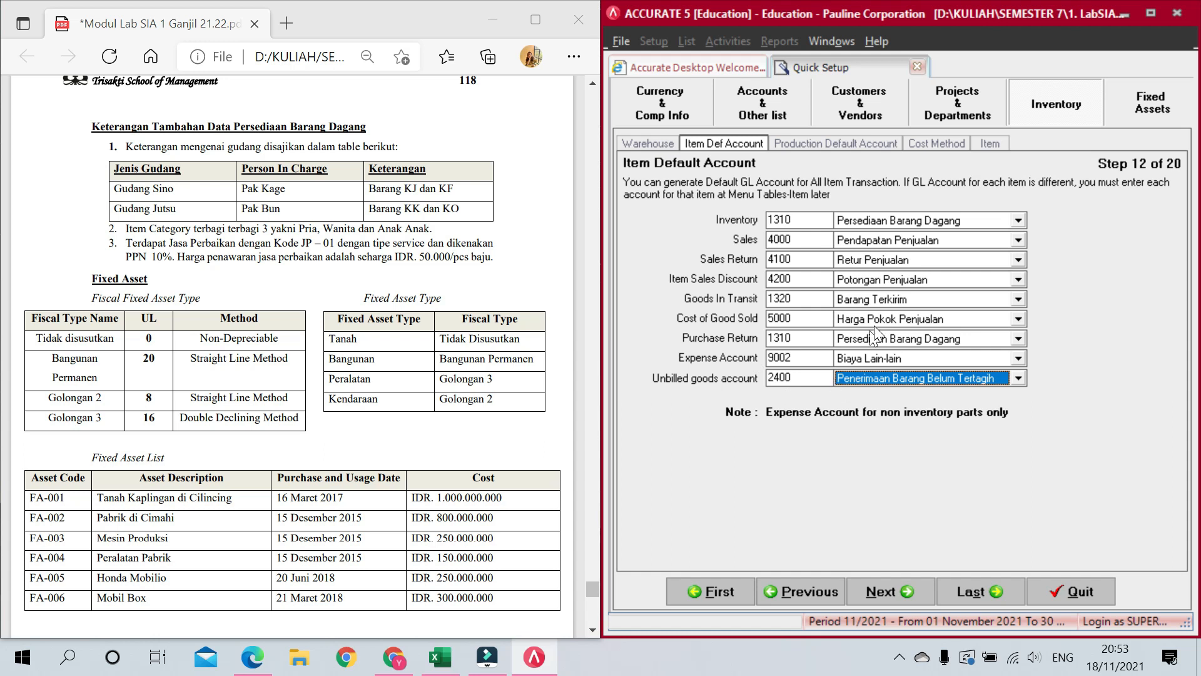
click(923, 374)
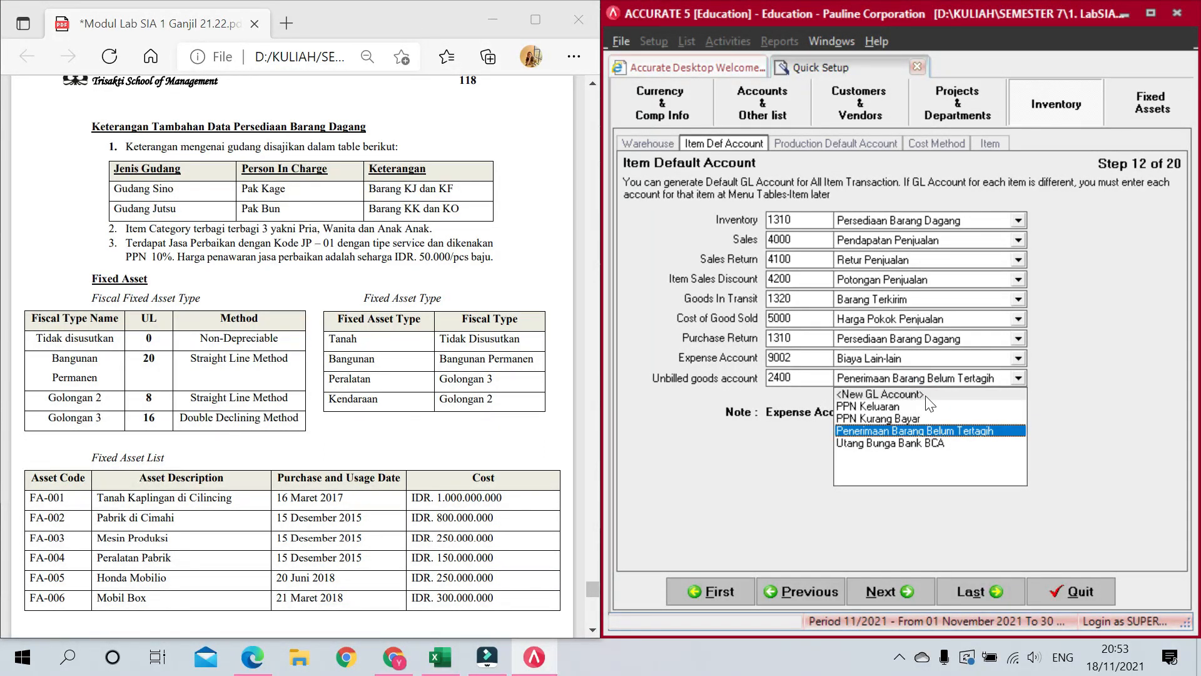
click(884, 376)
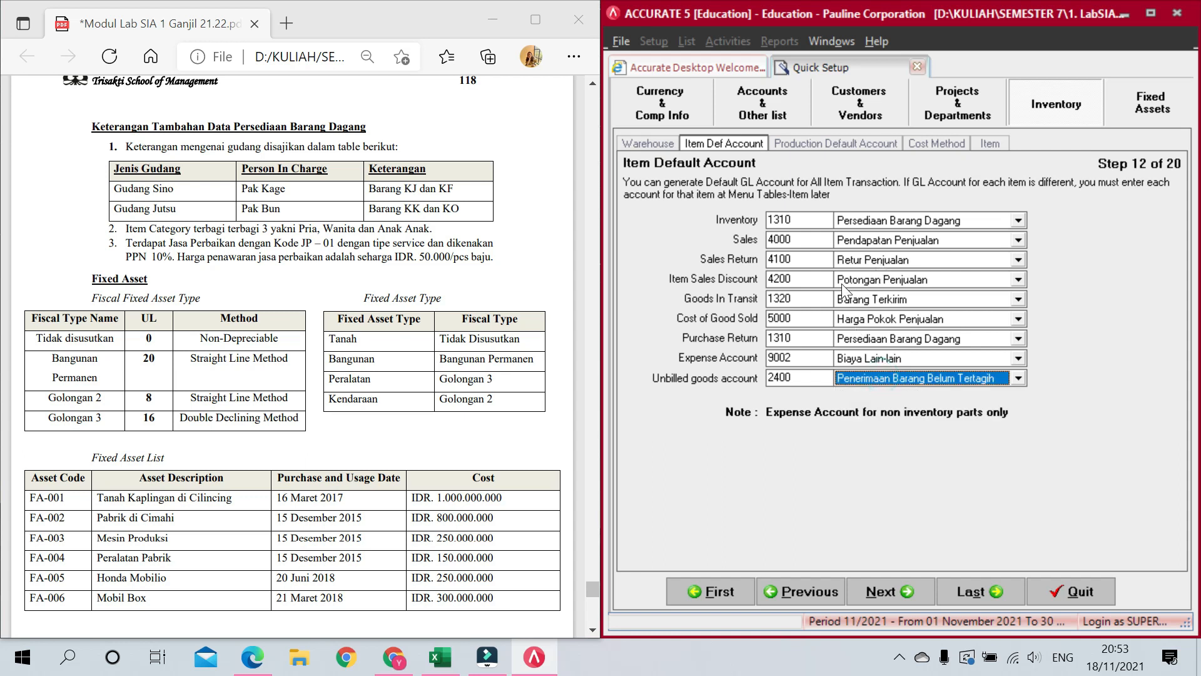
Step: Skip past Production Default Account and choose First In First Out as the cost method
click(899, 589)
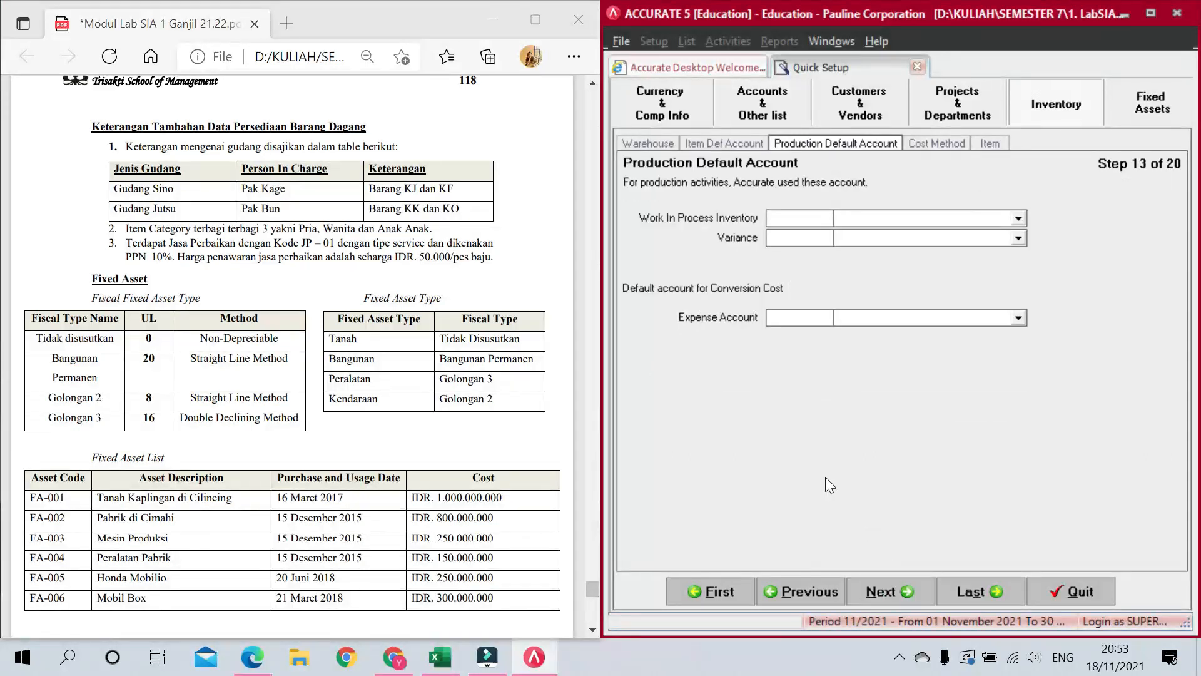
click(897, 589)
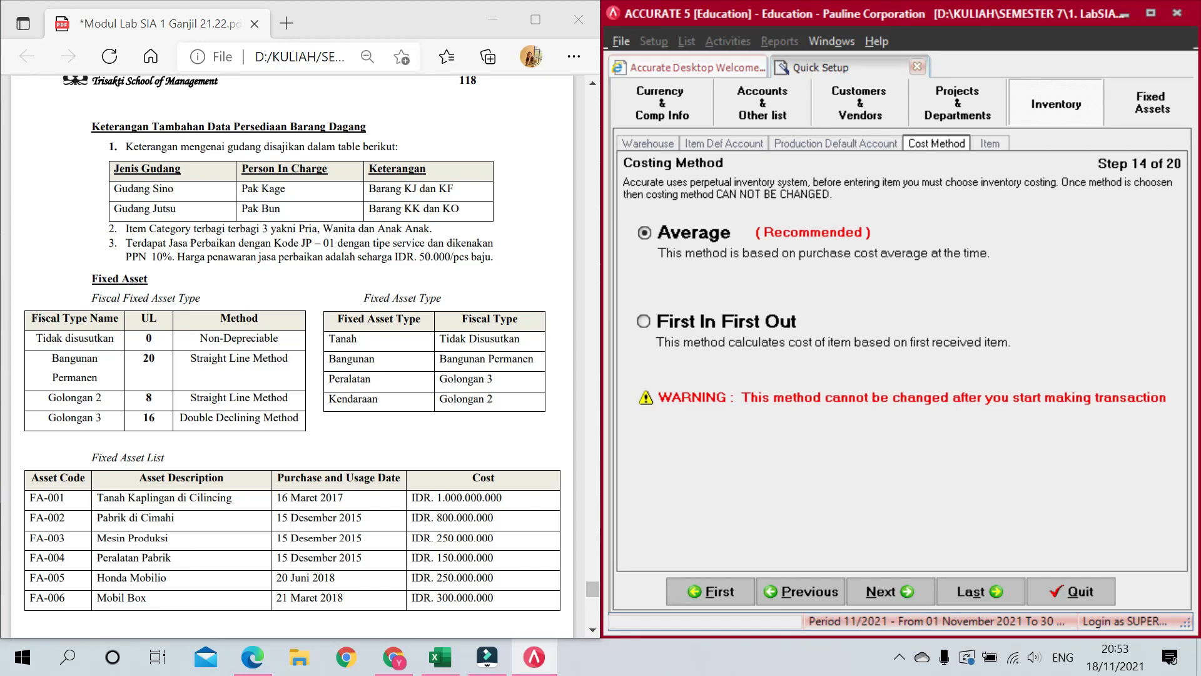
scroll(337, 356, down, 6)
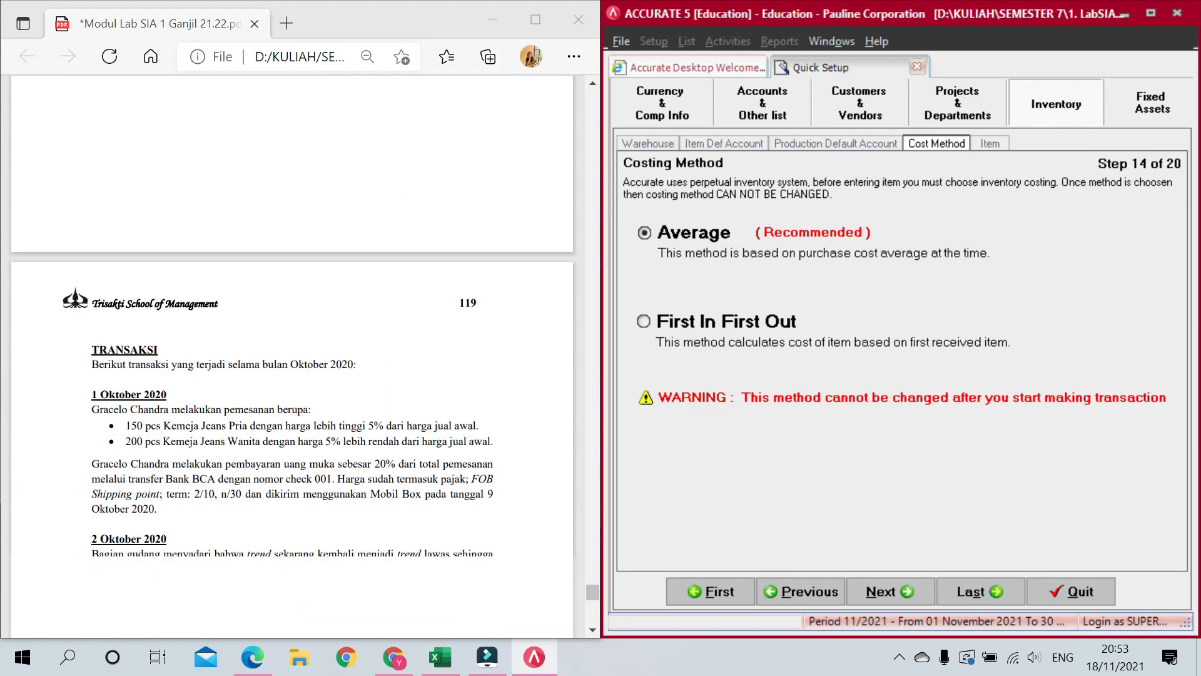
scroll(337, 356, up, 4)
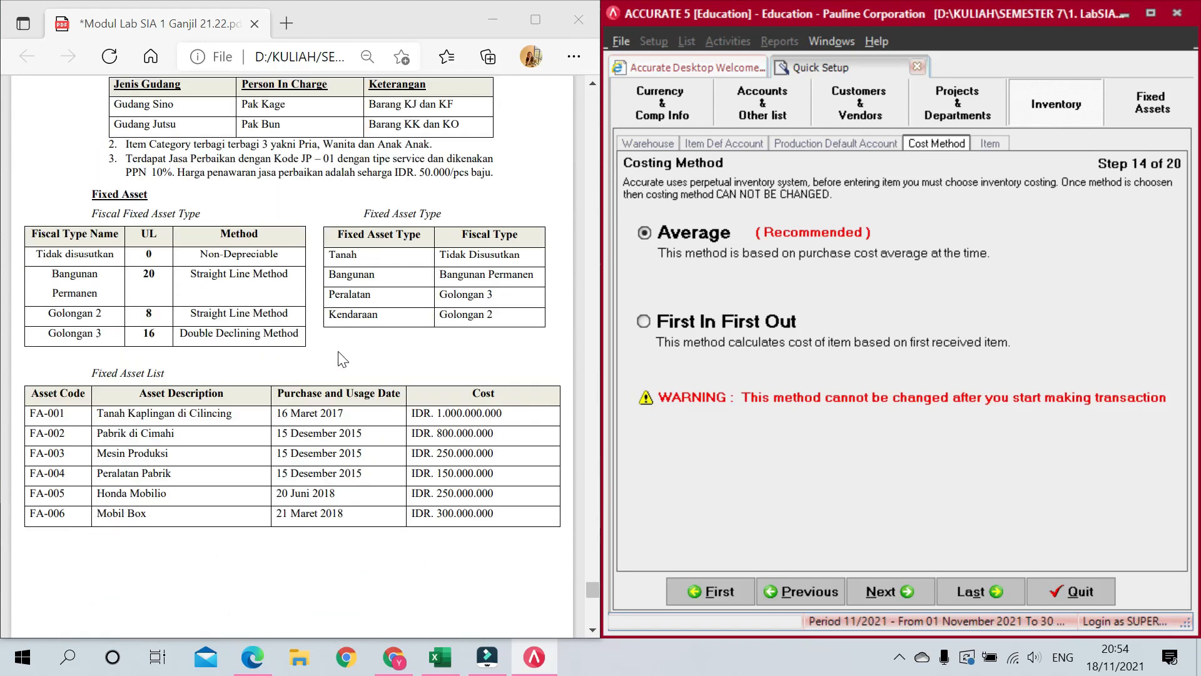
scroll(342, 361, up, 8)
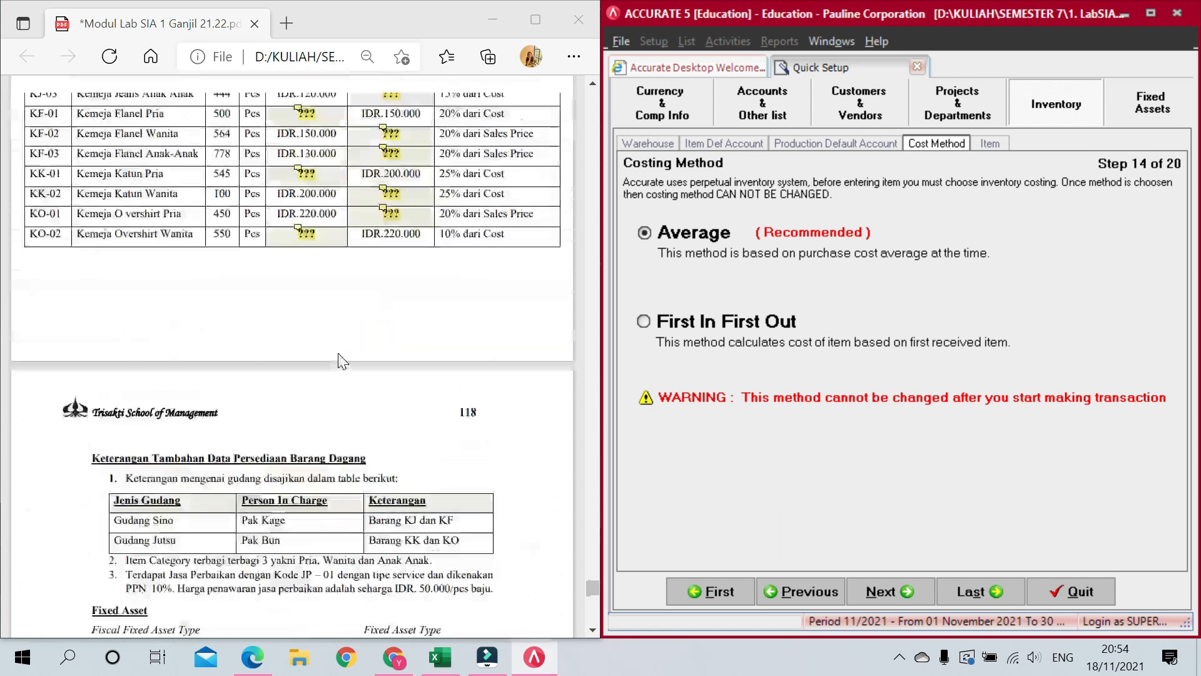
scroll(341, 353, up, 7)
scroll(338, 350, down, 3)
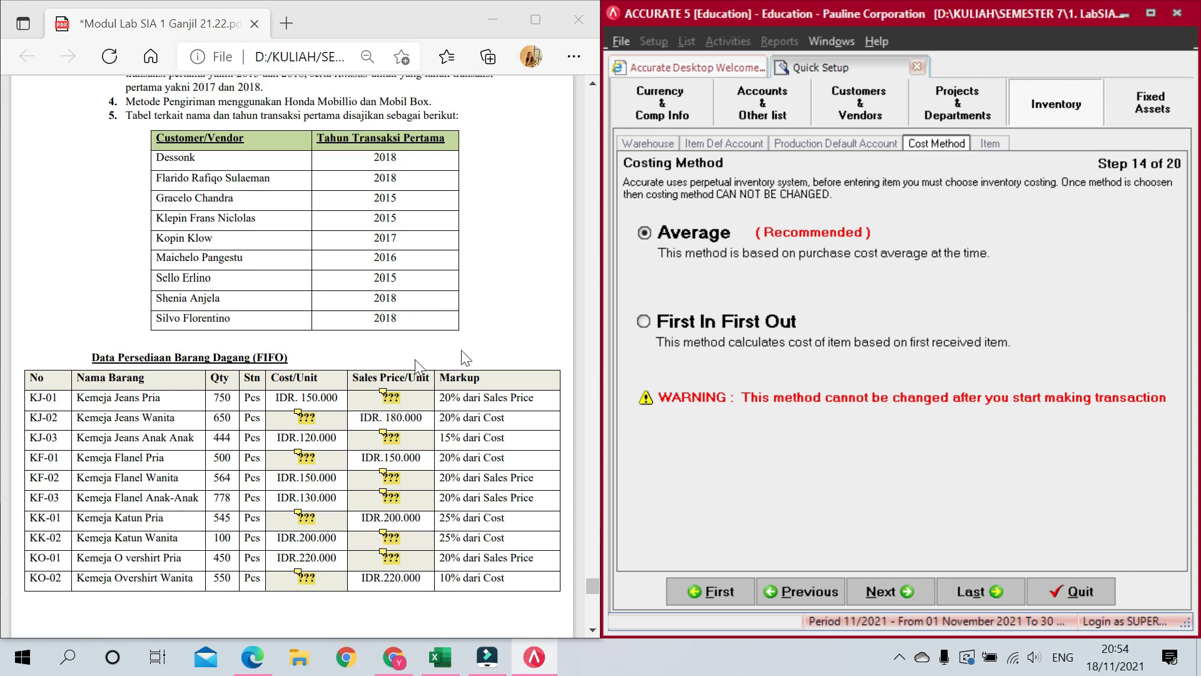
click(646, 321)
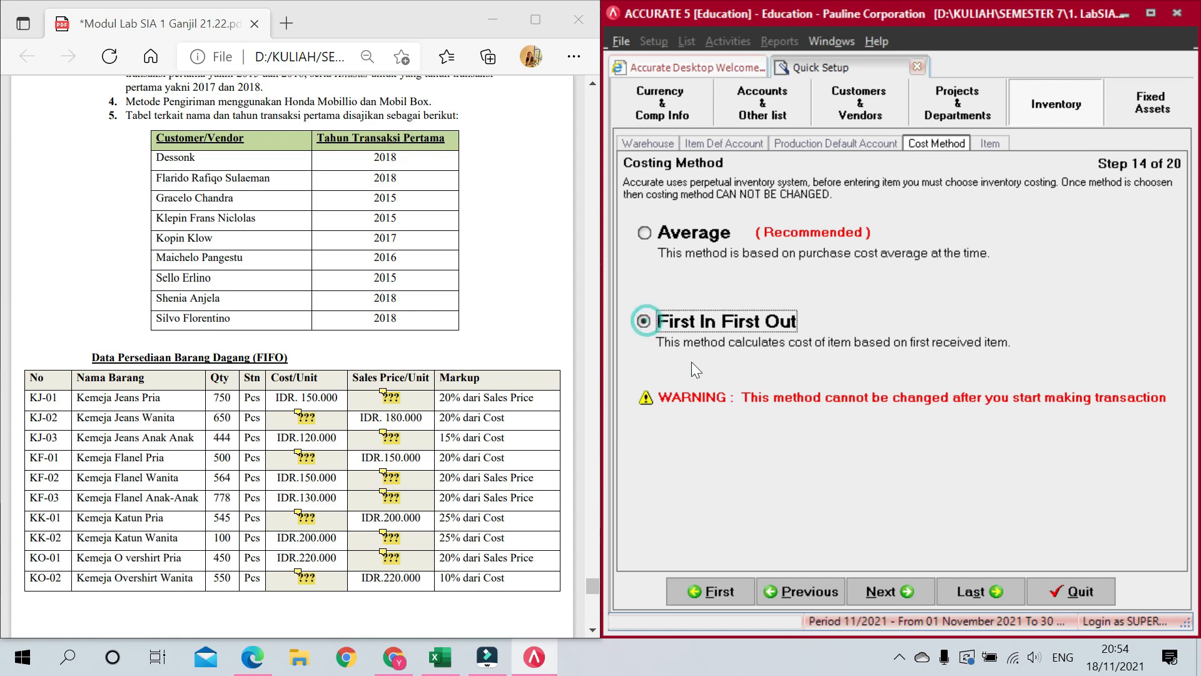
click(907, 591)
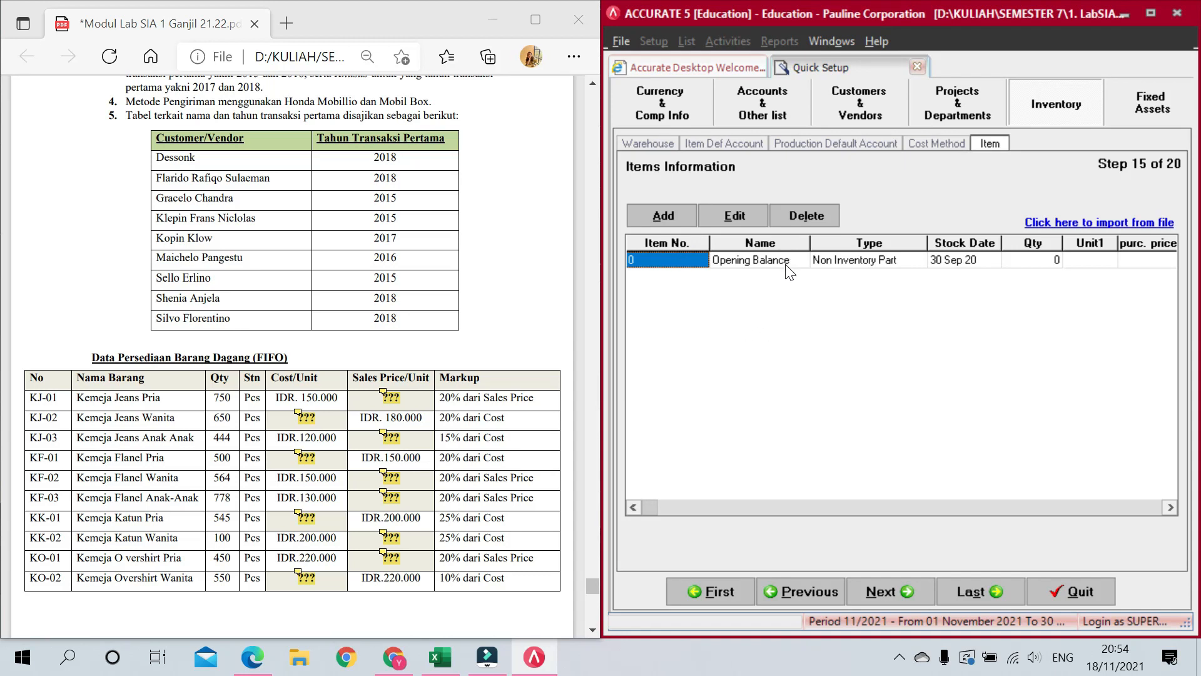
Step: Add item KJ-01 named 'Kemeja Jeans Pria' in the Items Information grid
key(Tab)
key(Tab)
key(Tab)
key(Tab)
key(Tab)
key(Tab)
key(Tab)
key(Tab)
key(Tab)
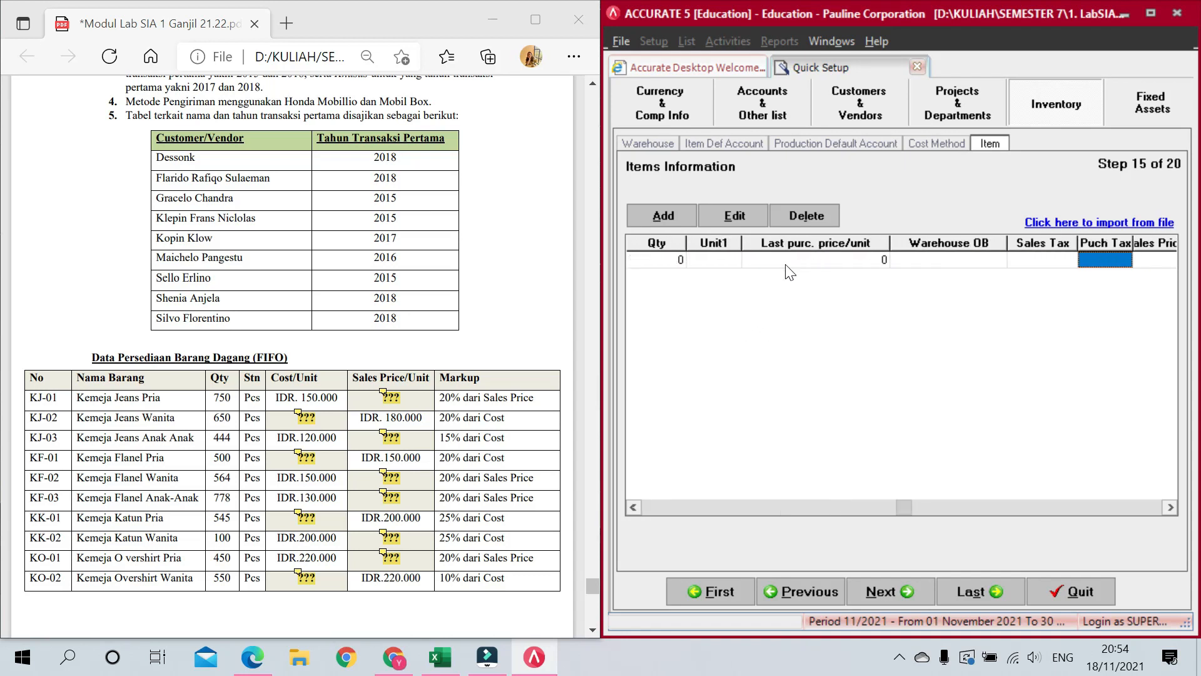
key(Tab)
key(Tab)
key(Tab)
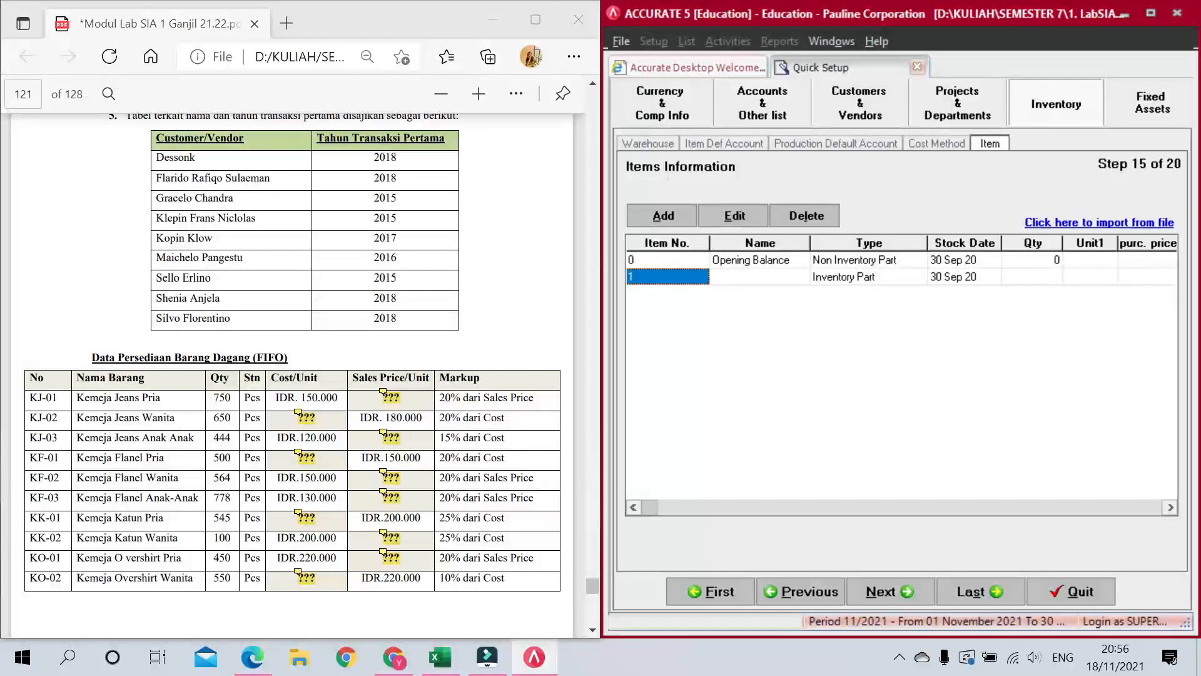
text(KJ-01)
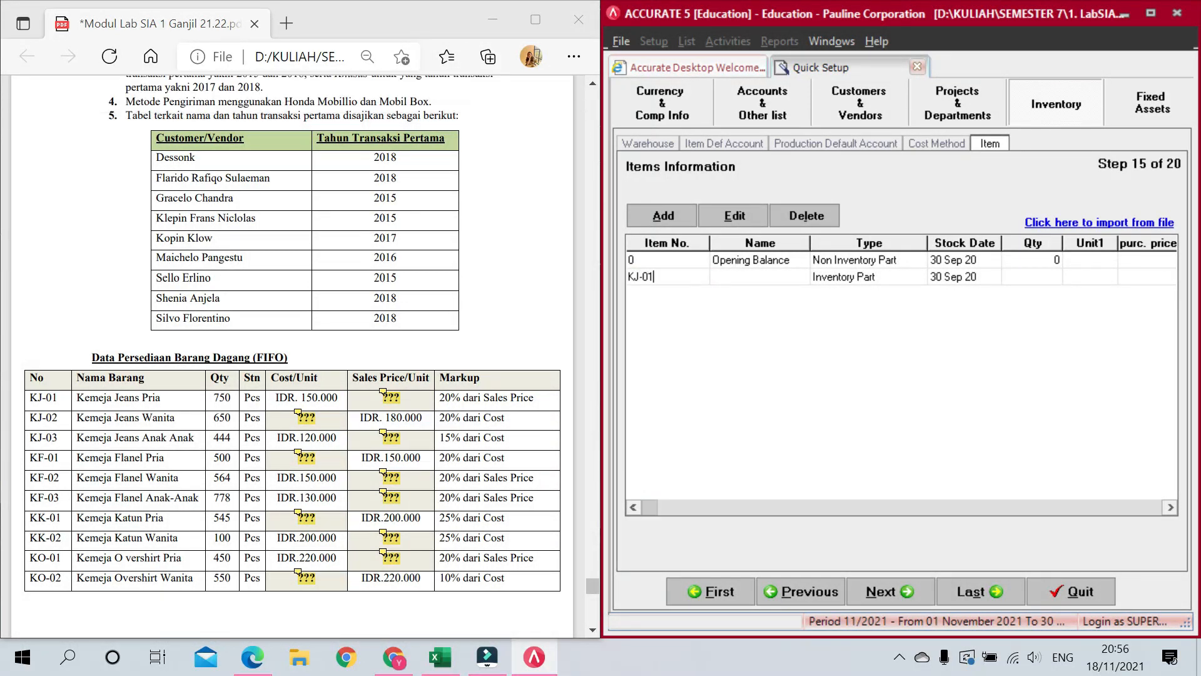
key(Tab)
text(Kemeja Jeans Pria)
key(Tab)
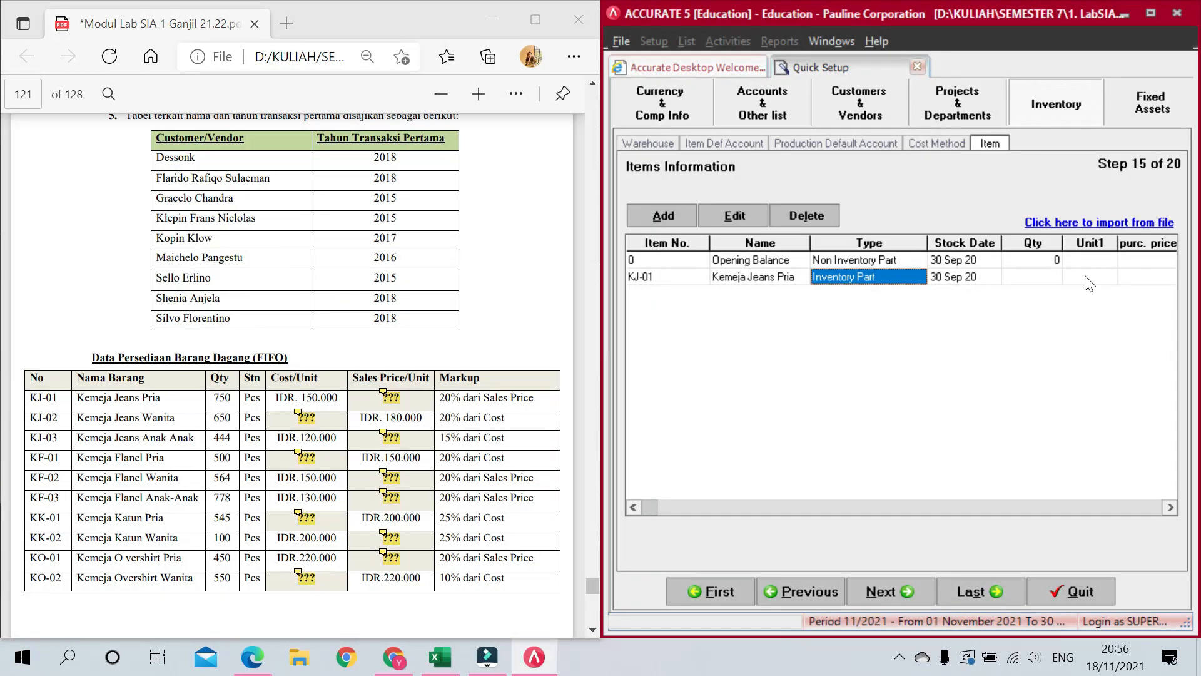
Step: Give KJ-01 quantity 750, unit PCS and last purchase price 150.000
click(1047, 277)
text(750)
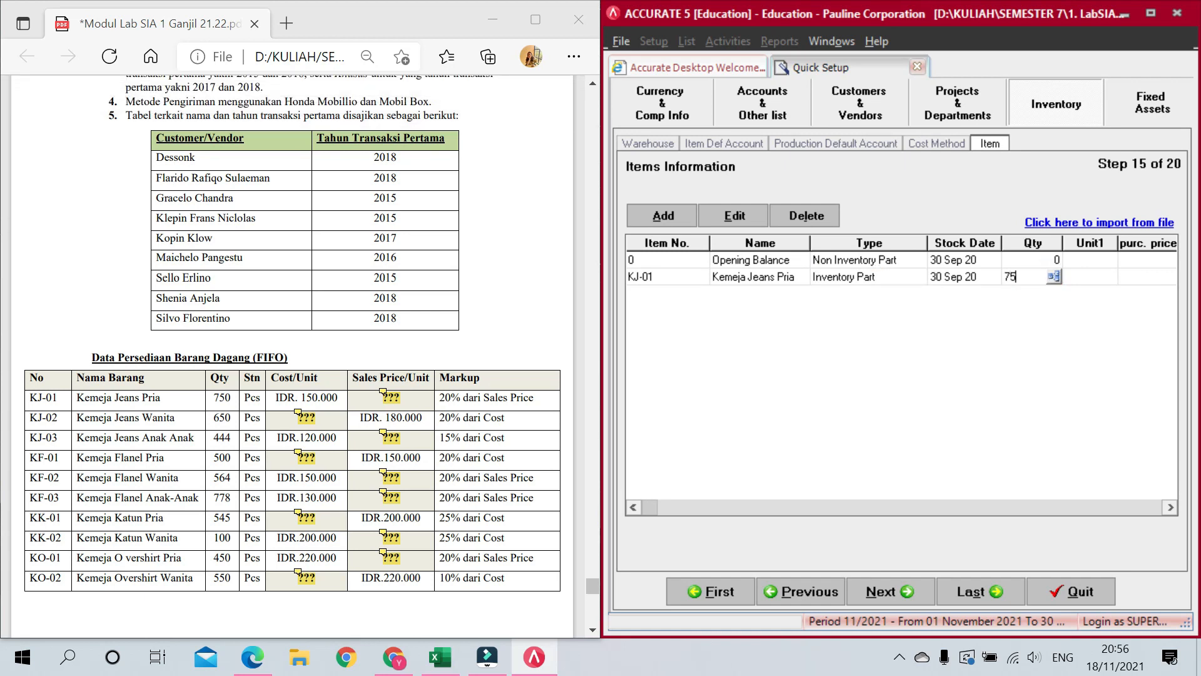
key(Tab)
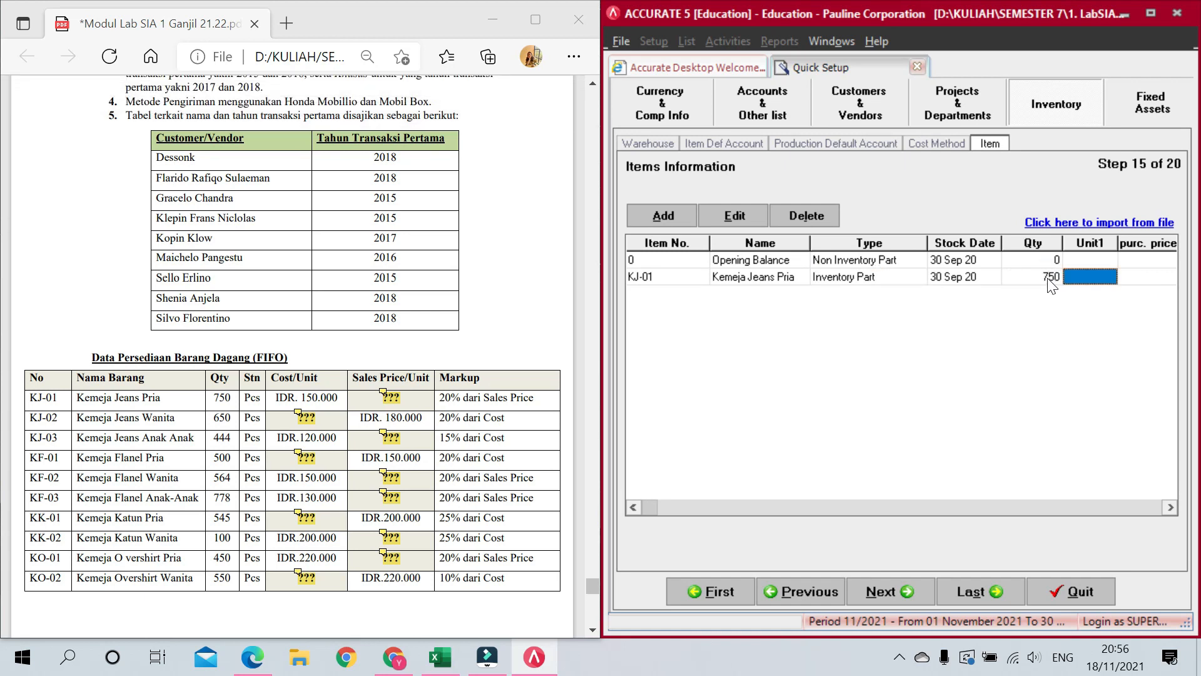
click(1104, 276)
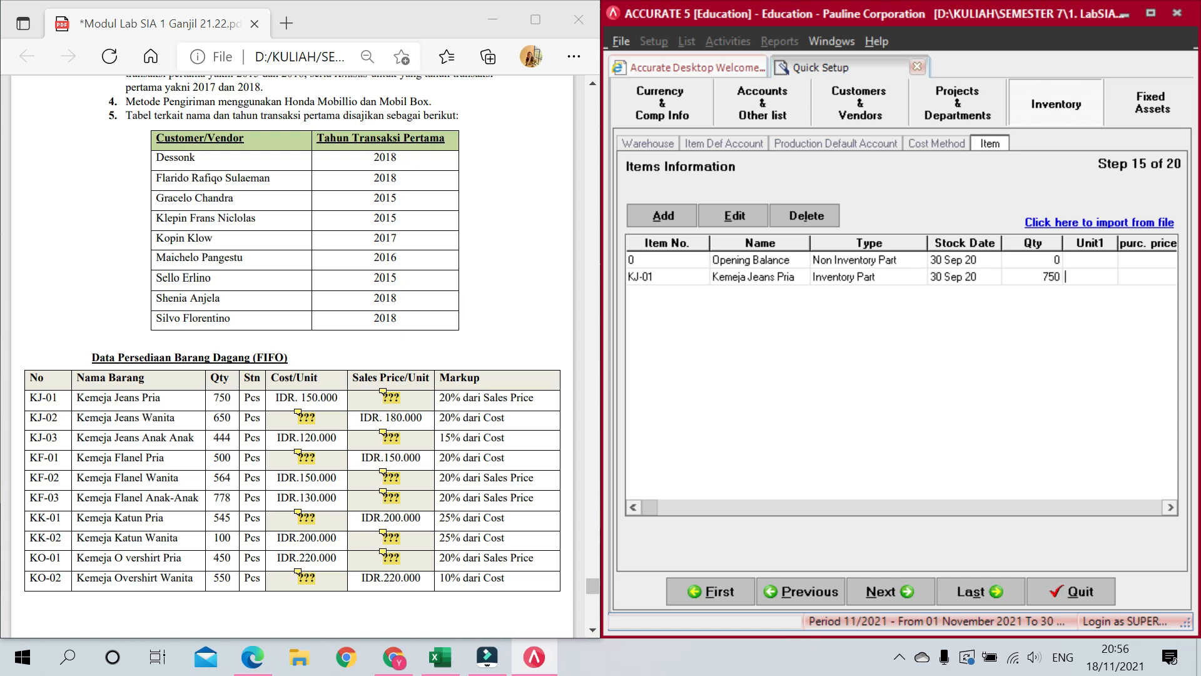
text(PCS)
key(Tab)
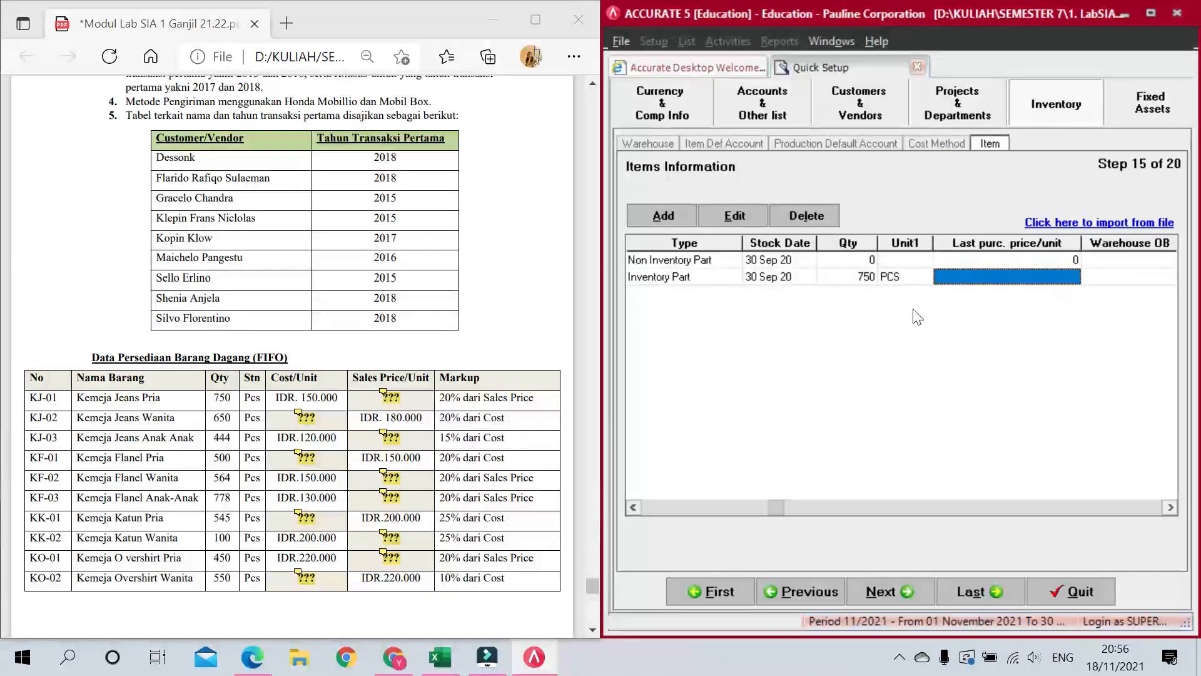
text(150000)
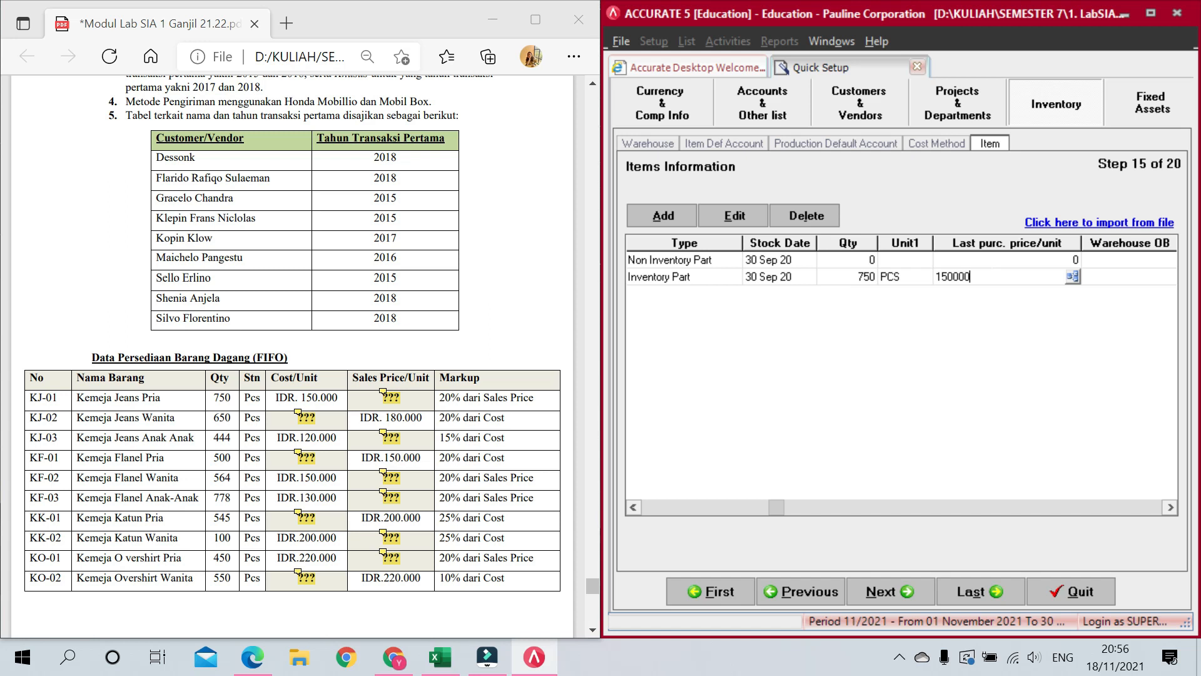
key(Tab)
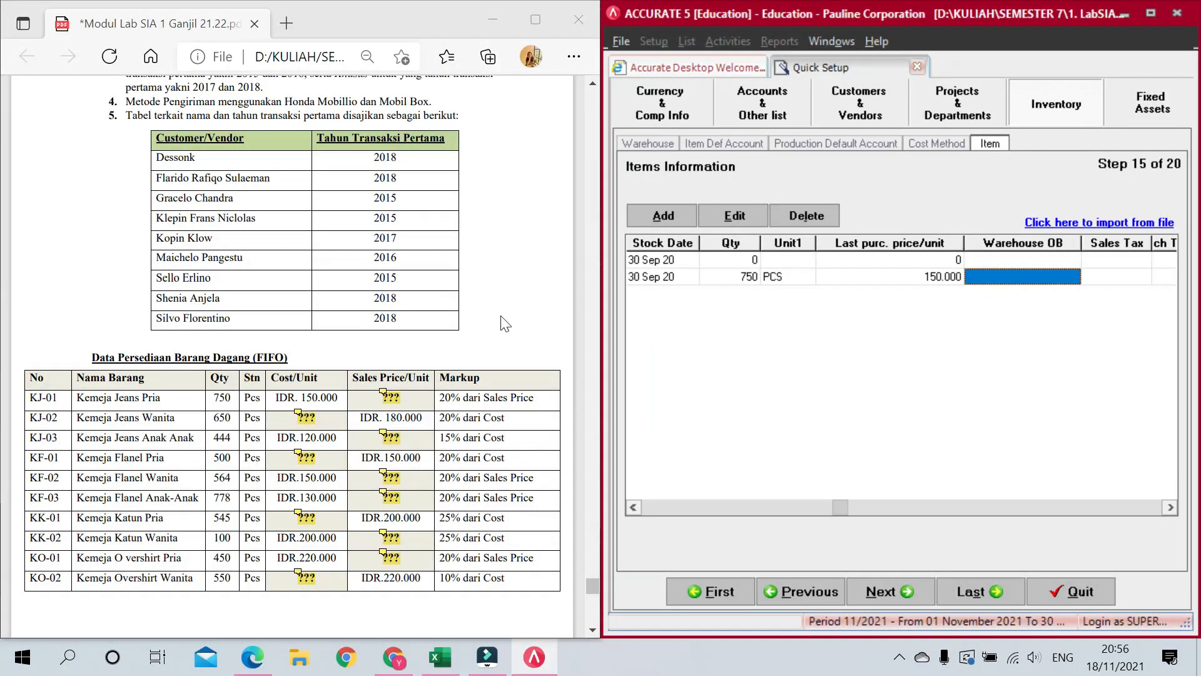
scroll(355, 358, down, 5)
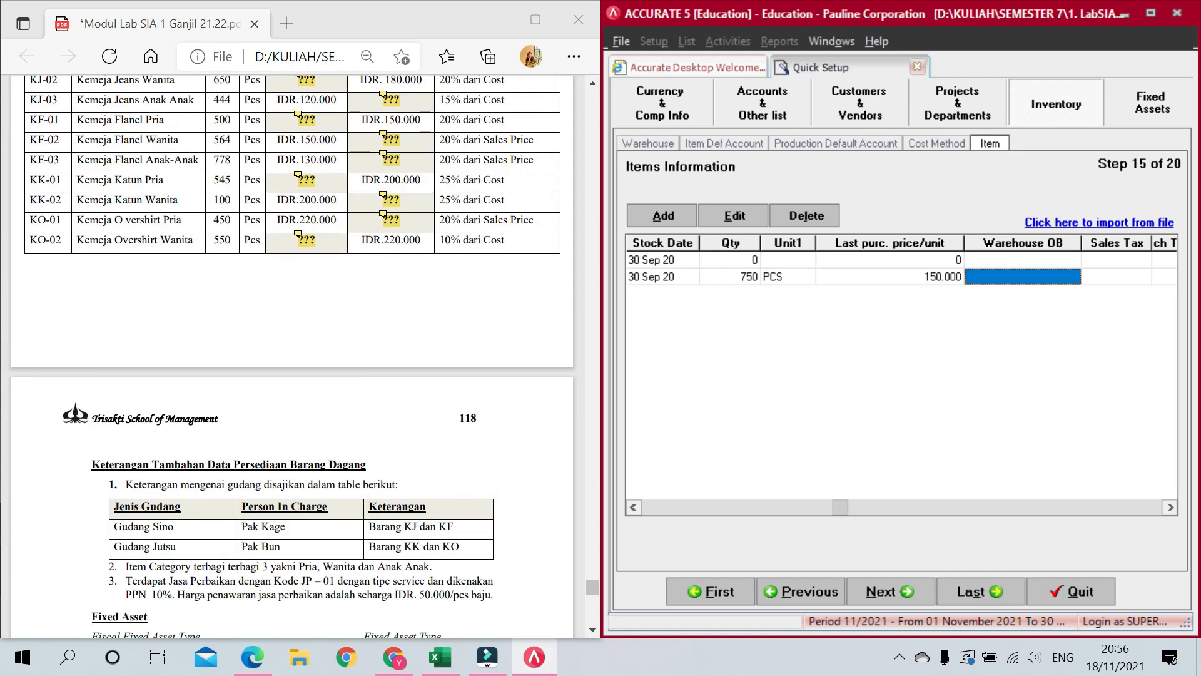
Step: Set KJ-01's opening warehouse to Gudang Sino and both sales and purchase tax to T
click(1067, 280)
click(1072, 277)
click(1057, 316)
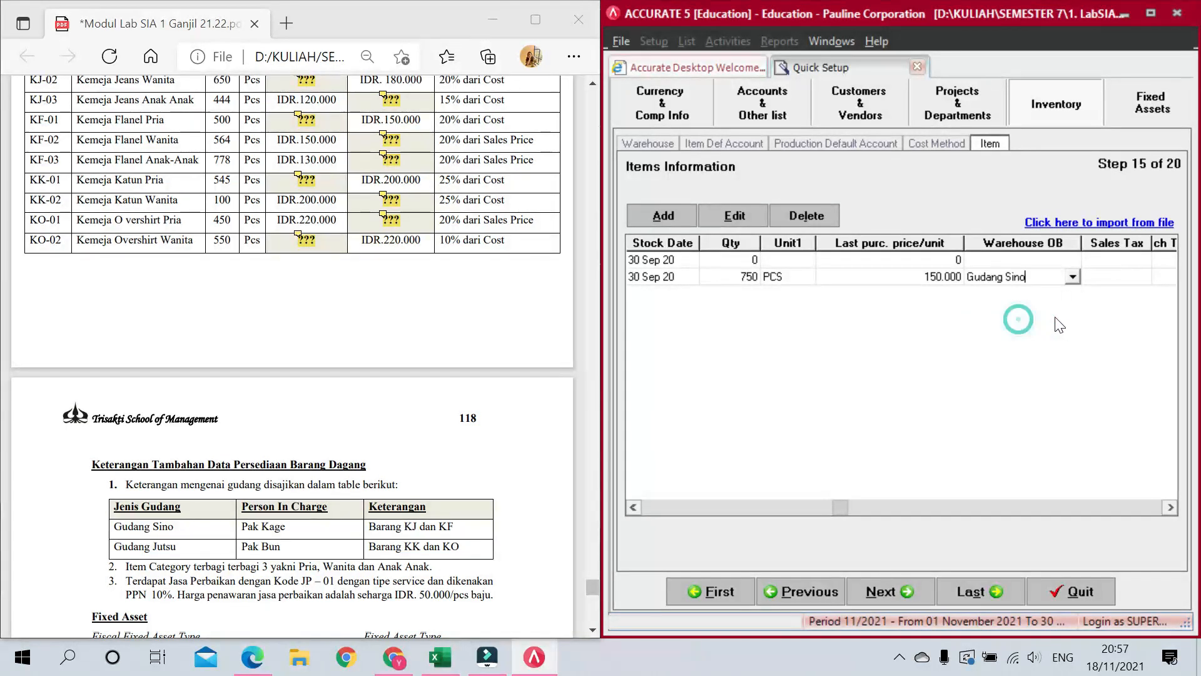
click(1126, 282)
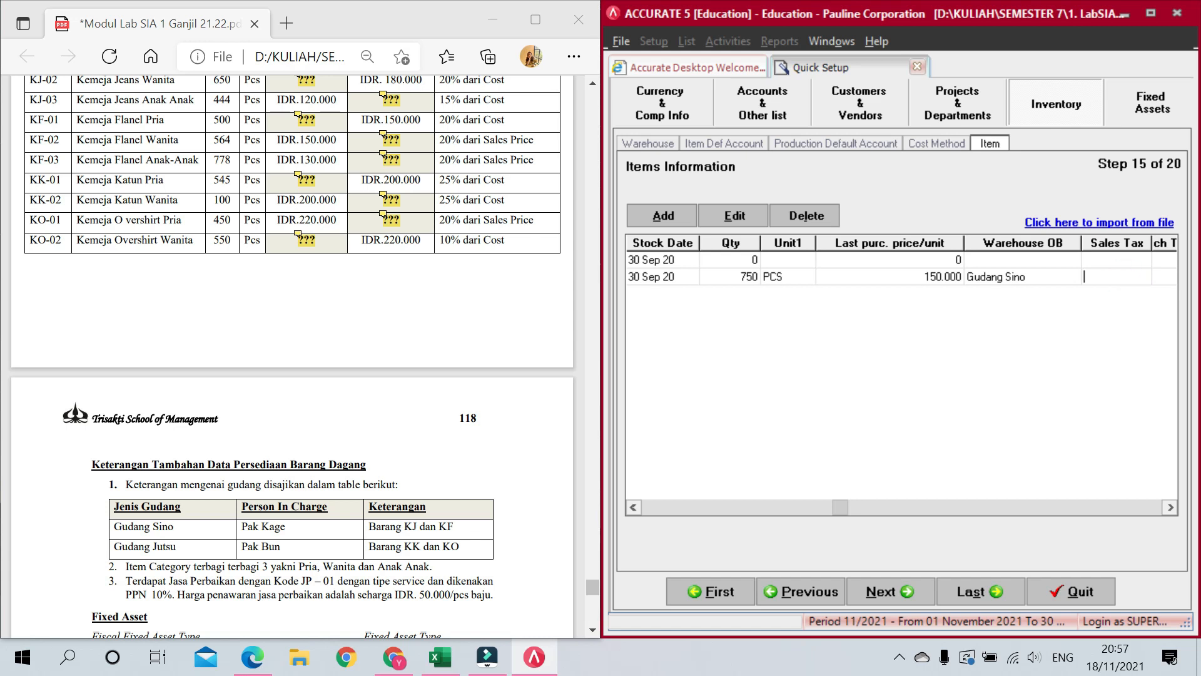
text(T)
key(Tab)
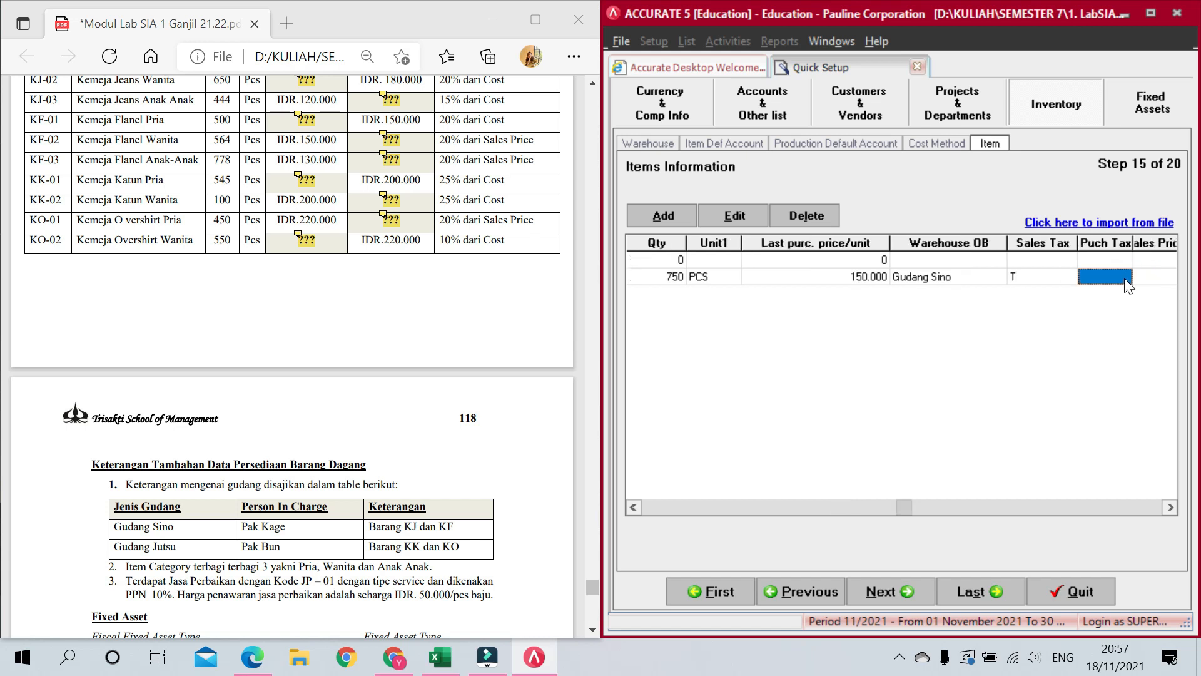
text(T)
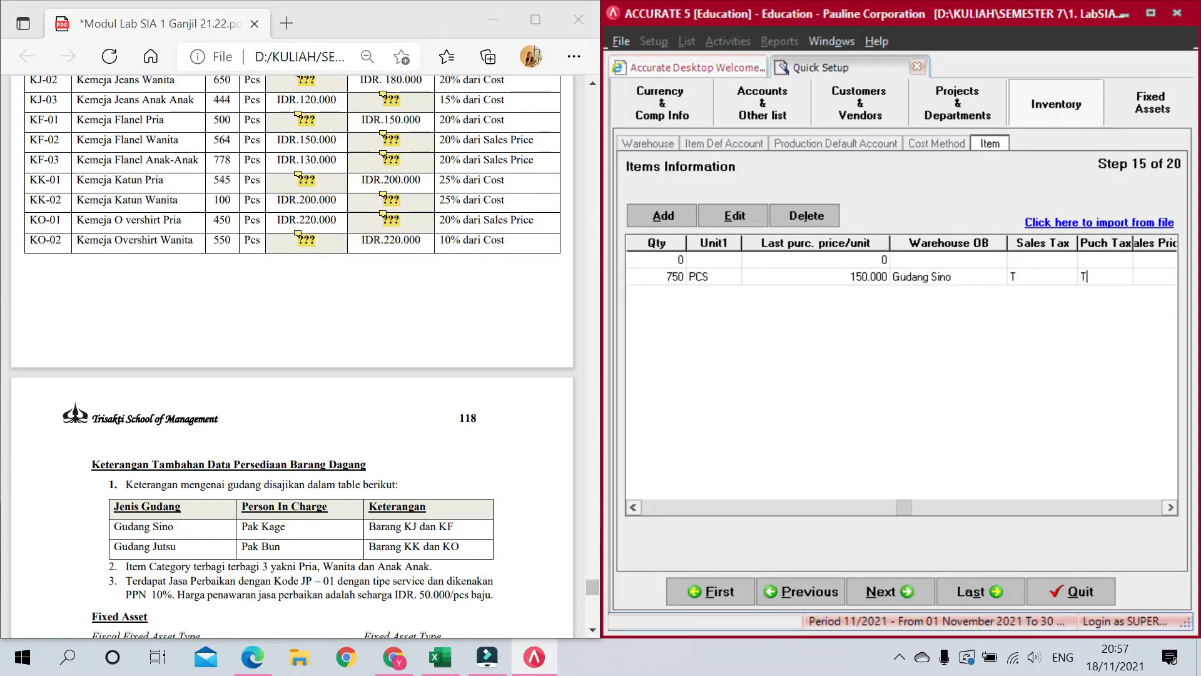
key(Tab)
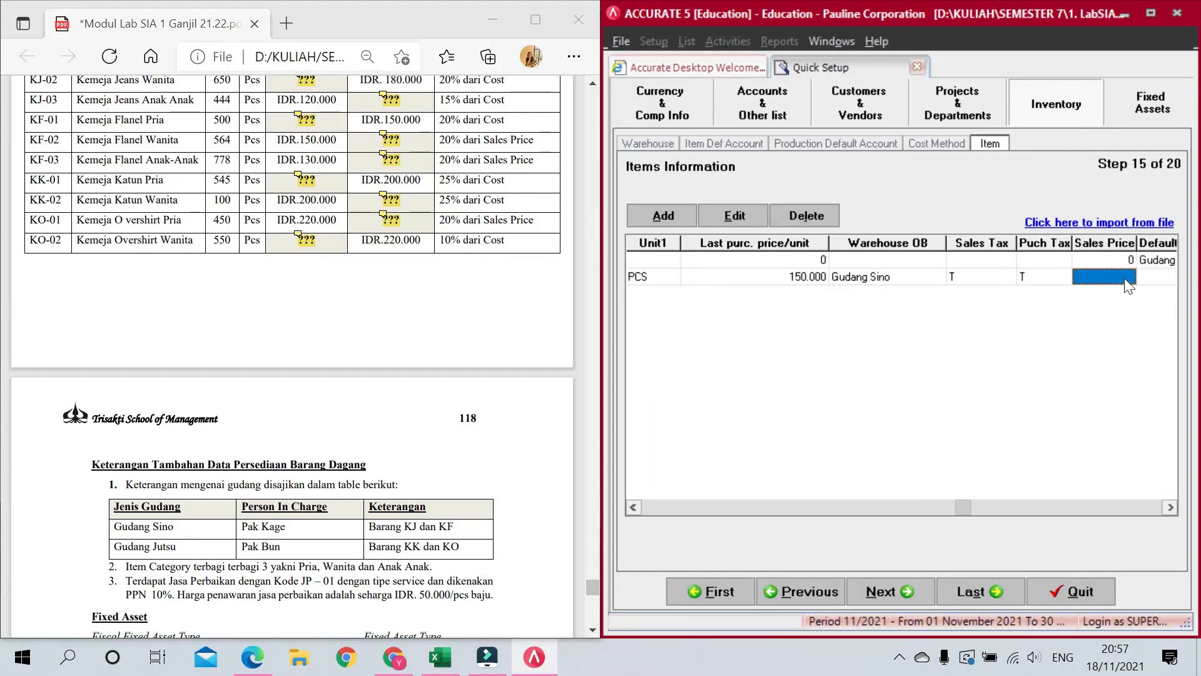
Step: Give KJ-01 a 187.500 sales price and Gudang Sino as default warehouse, adding row KJ-02
scroll(385, 225, up, 3)
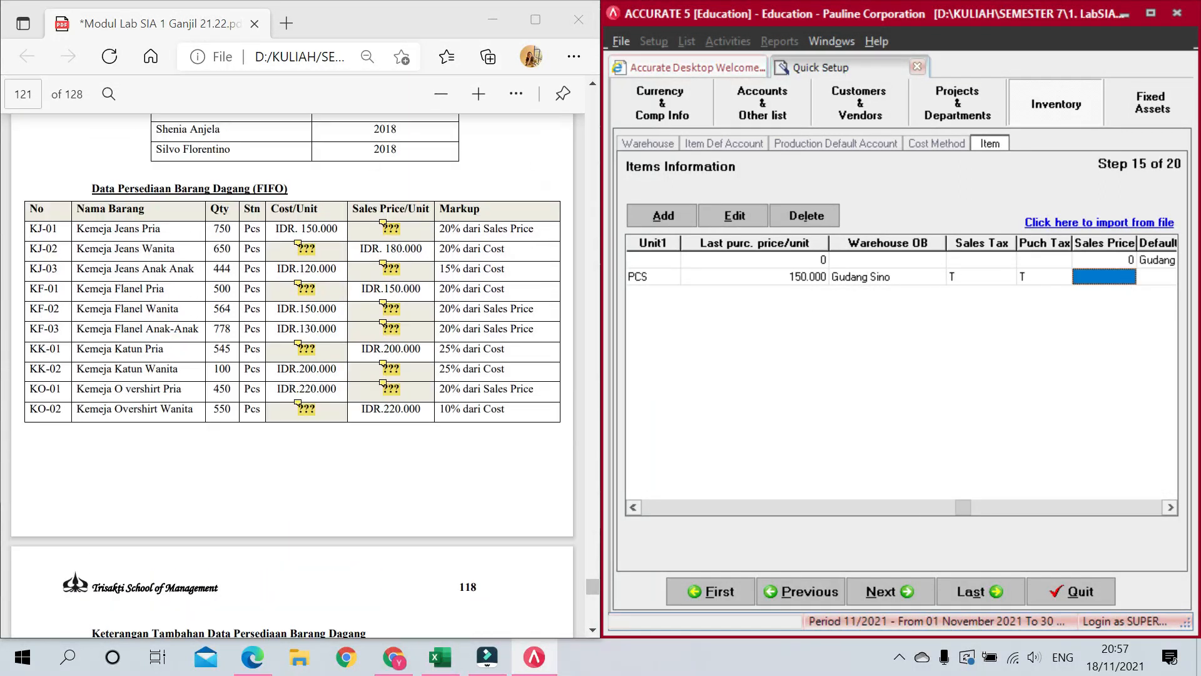
mouse_move(384, 225)
text(187500)
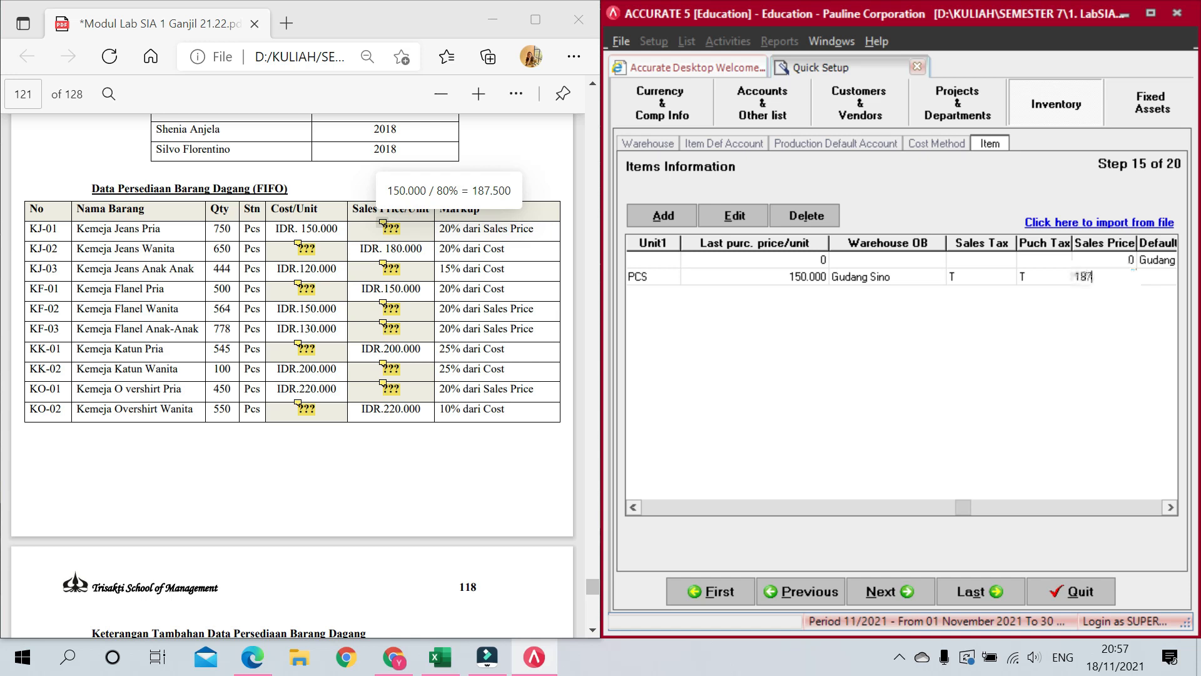
key(Tab)
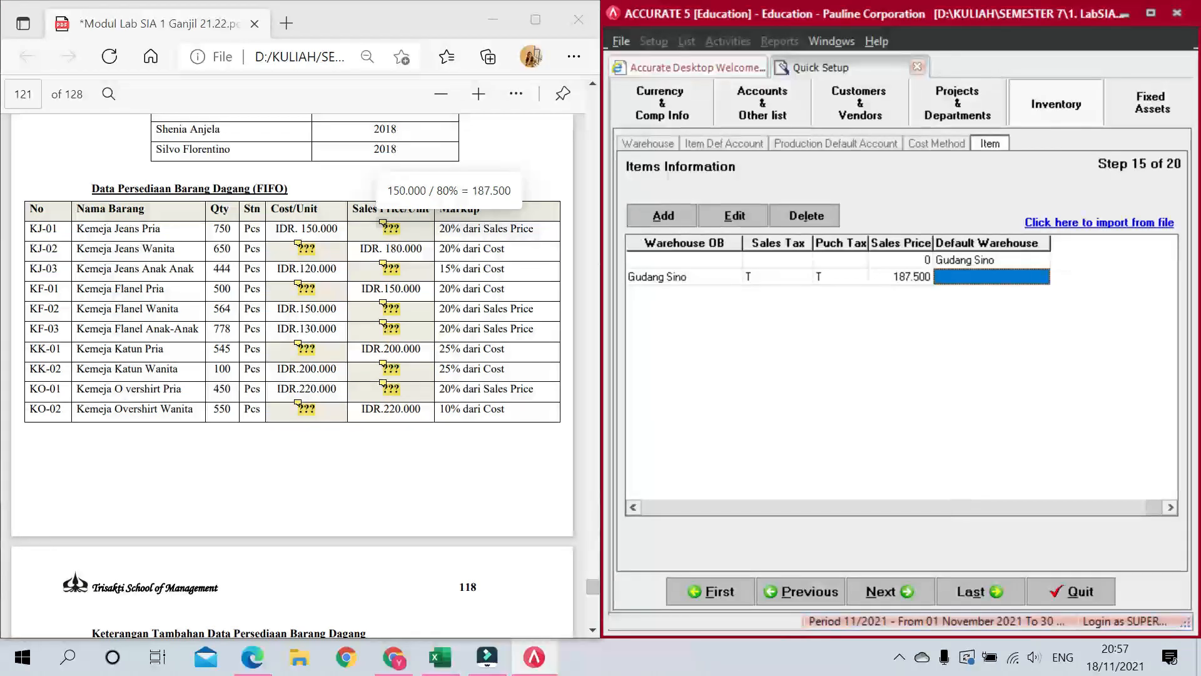
click(1037, 283)
click(1042, 277)
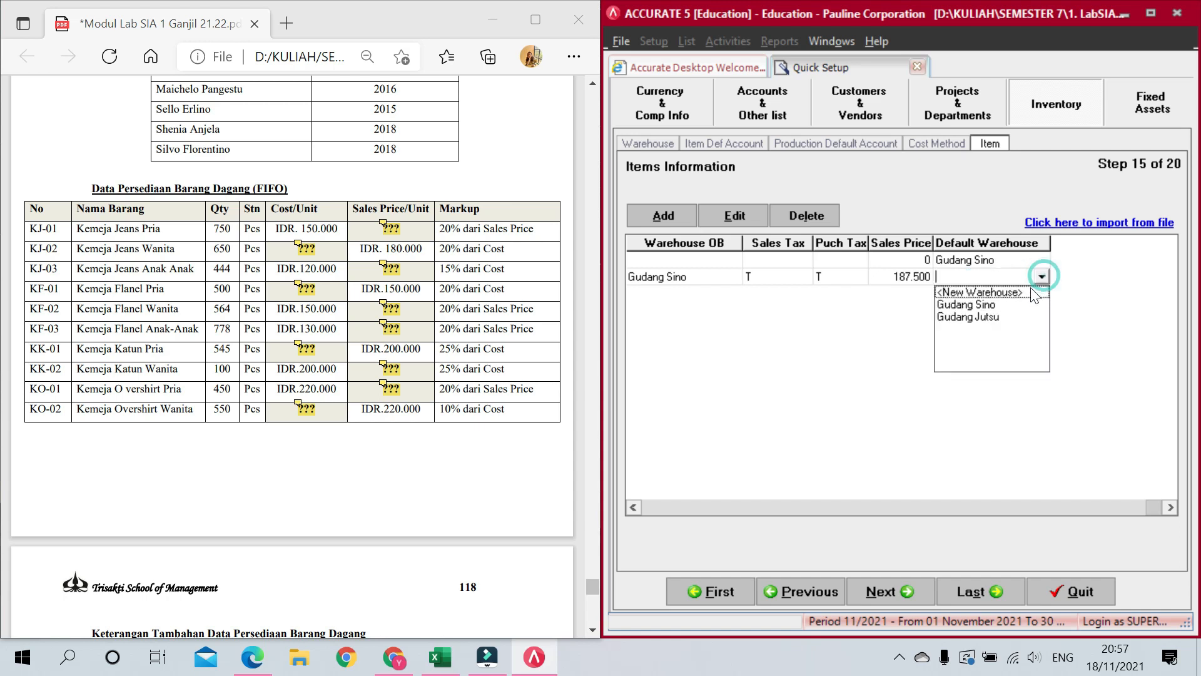
click(1008, 306)
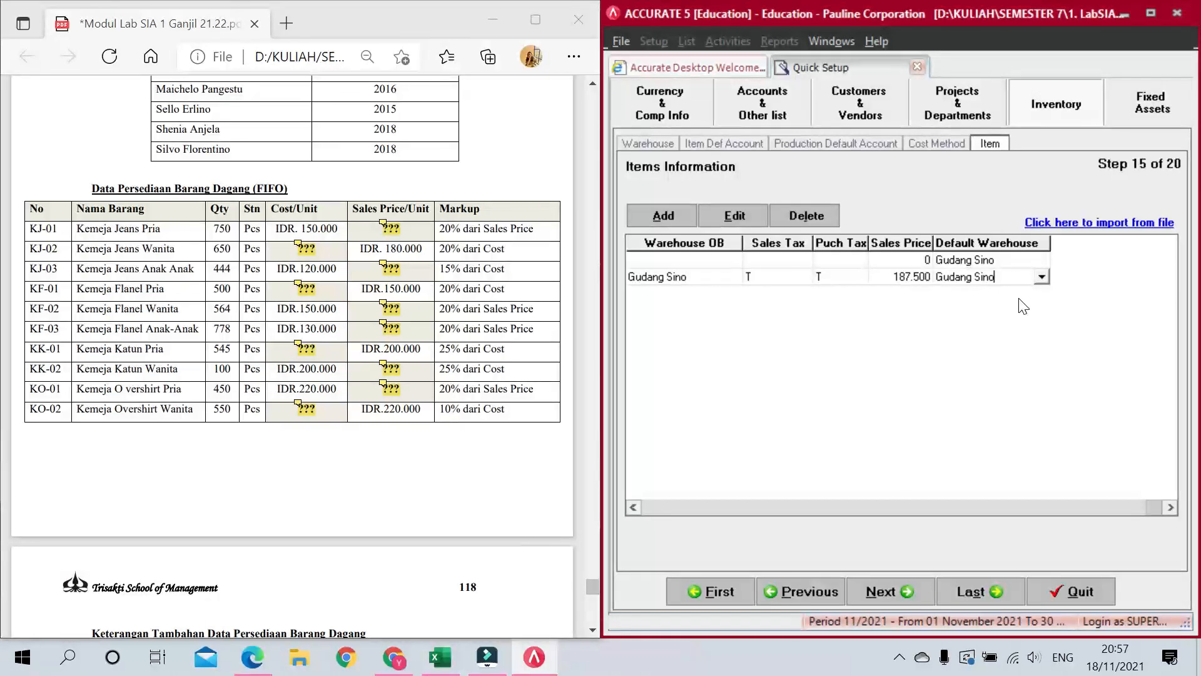
key(Return)
key(Return)
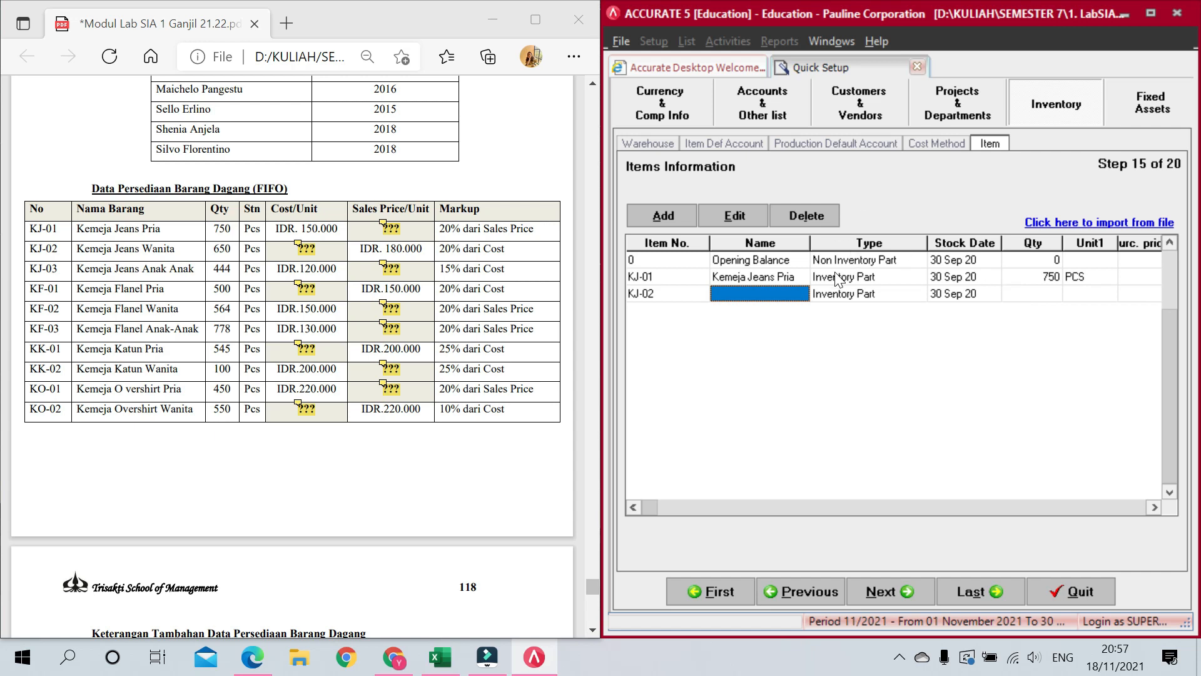
Step: Fill KJ-02 with name Kemeja Jeans Wanita, 650 PCS and purchase price 150.000
click(199, 254)
drag(75, 248, 181, 257)
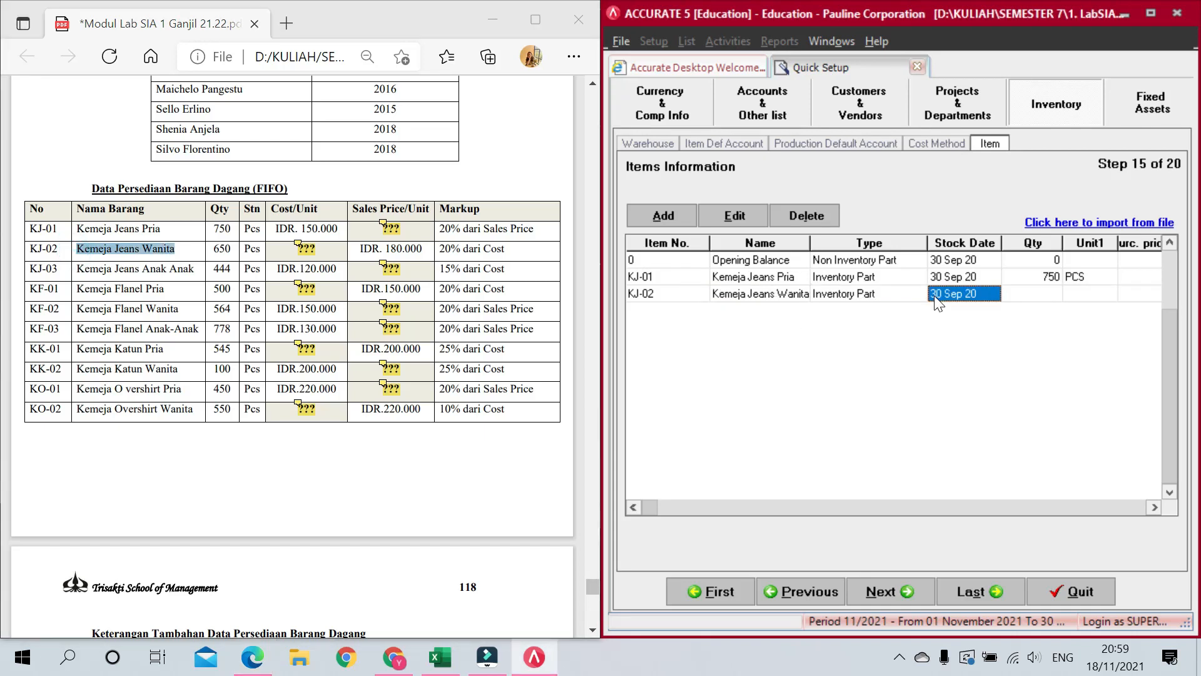
key(Tab)
text(650)
key(Tab)
text(PCS)
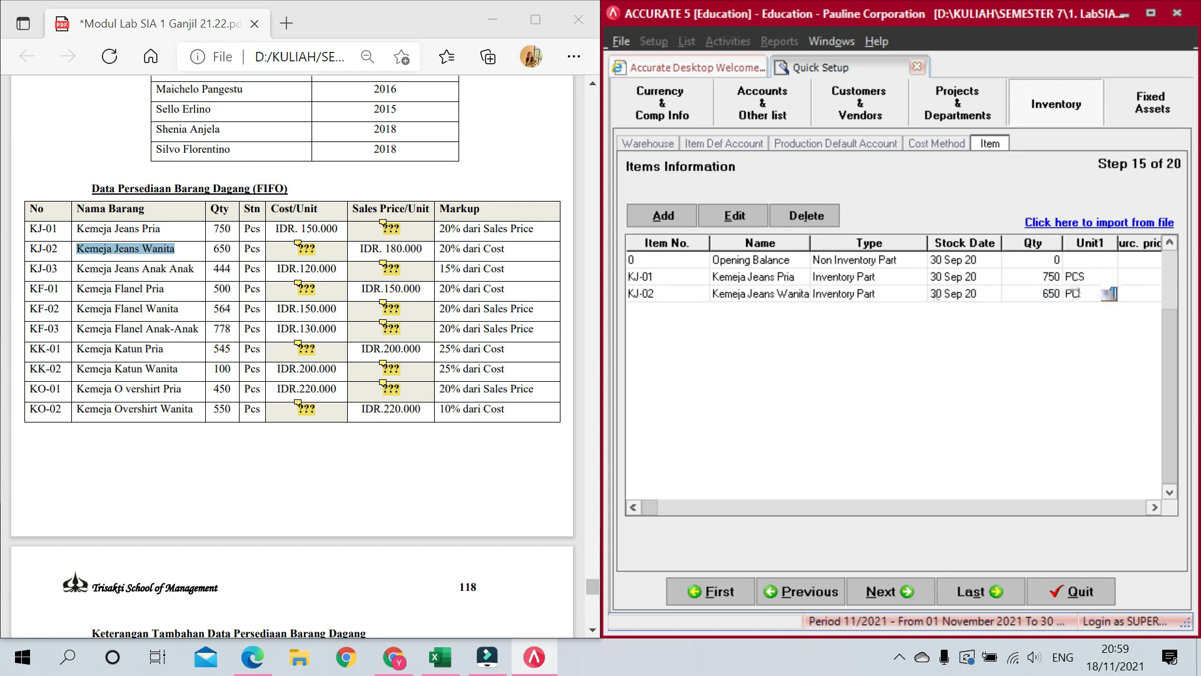
key(Tab)
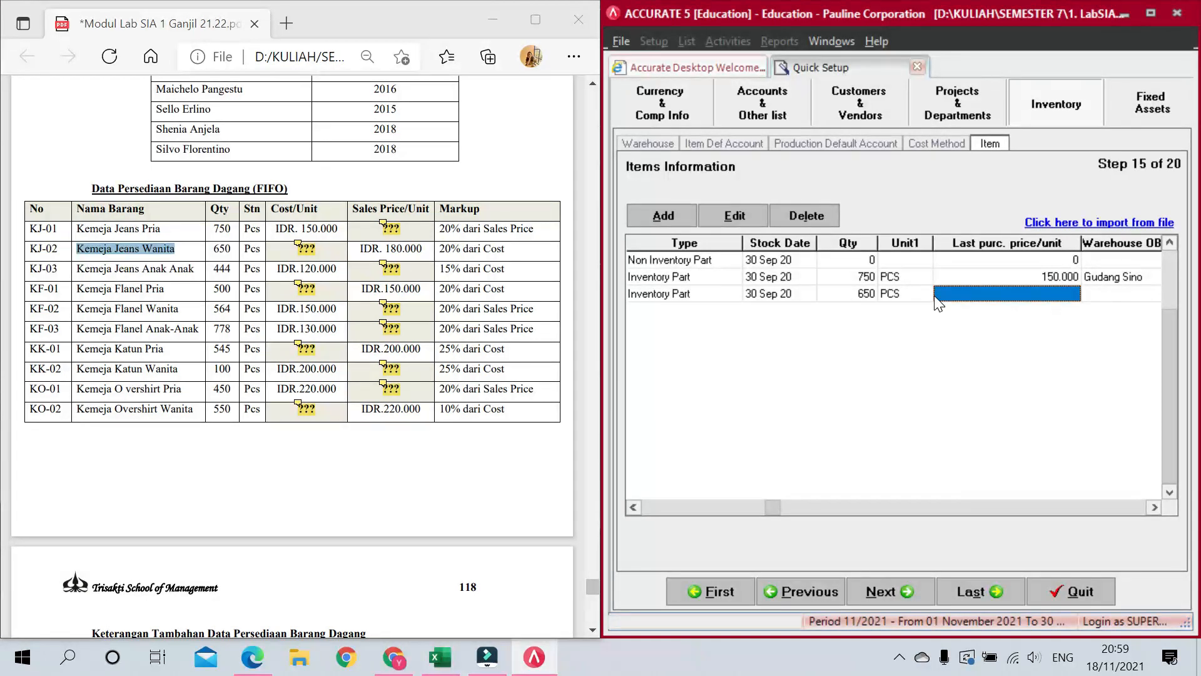
text(150000)
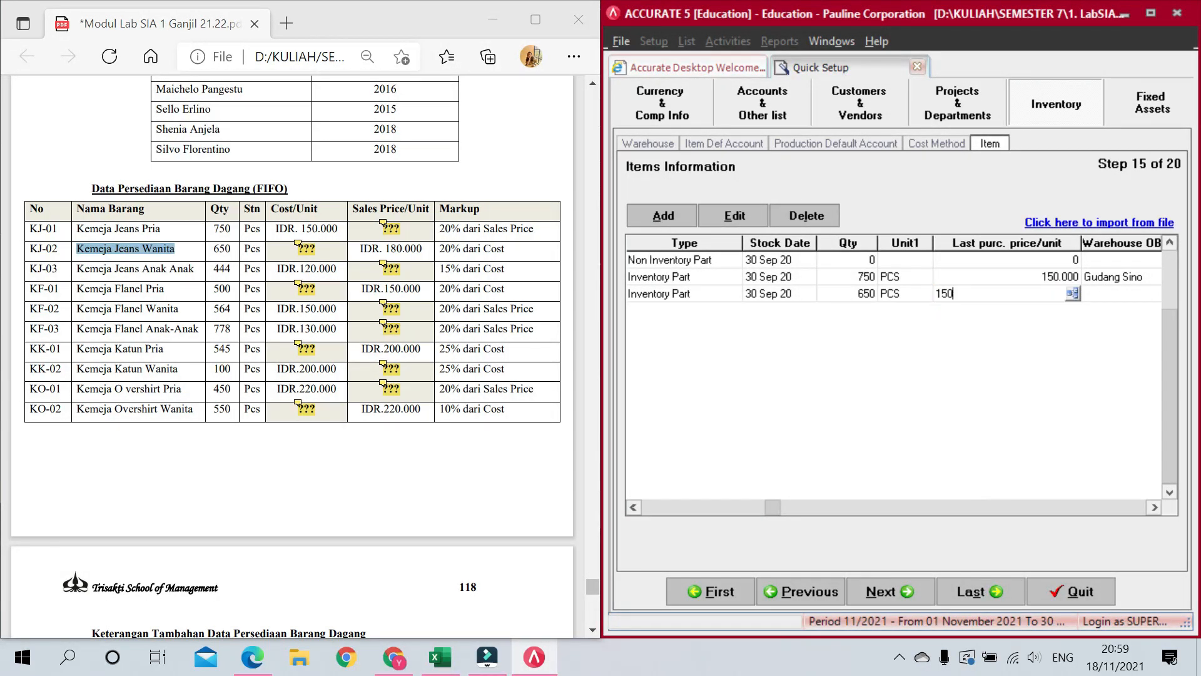
key(Tab)
Step: Set KJ-02's opening warehouse to Gudang Sino and both taxes to T
click(997, 294)
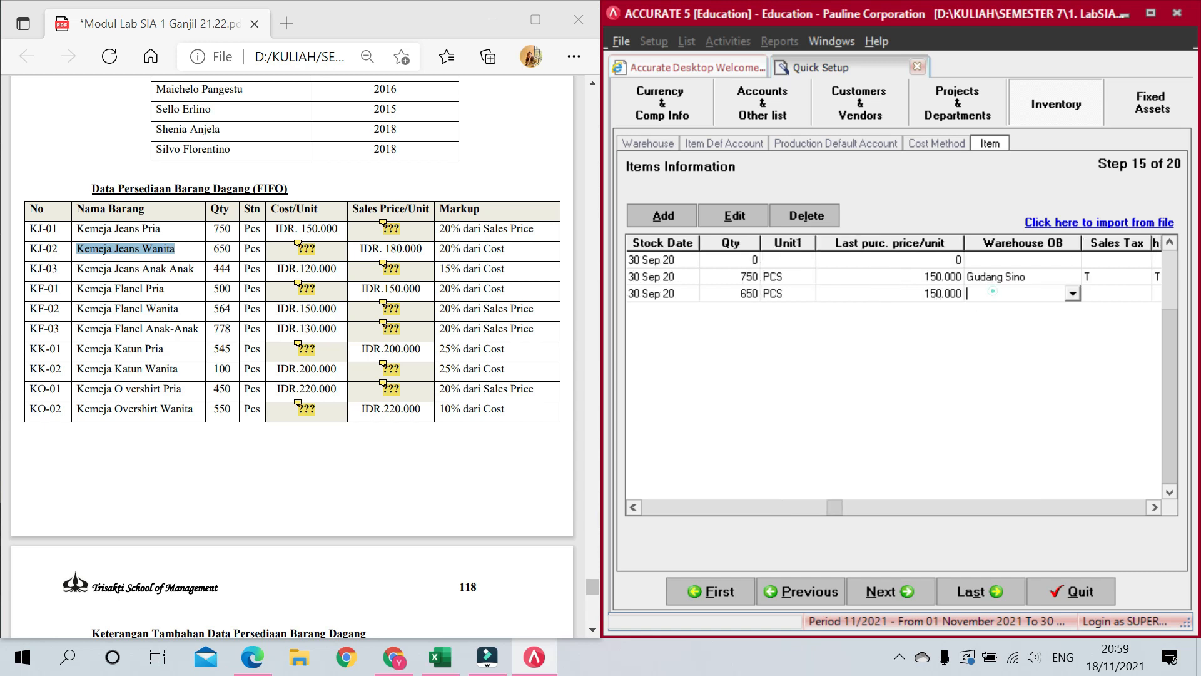
click(1072, 294)
click(997, 333)
key(Tab)
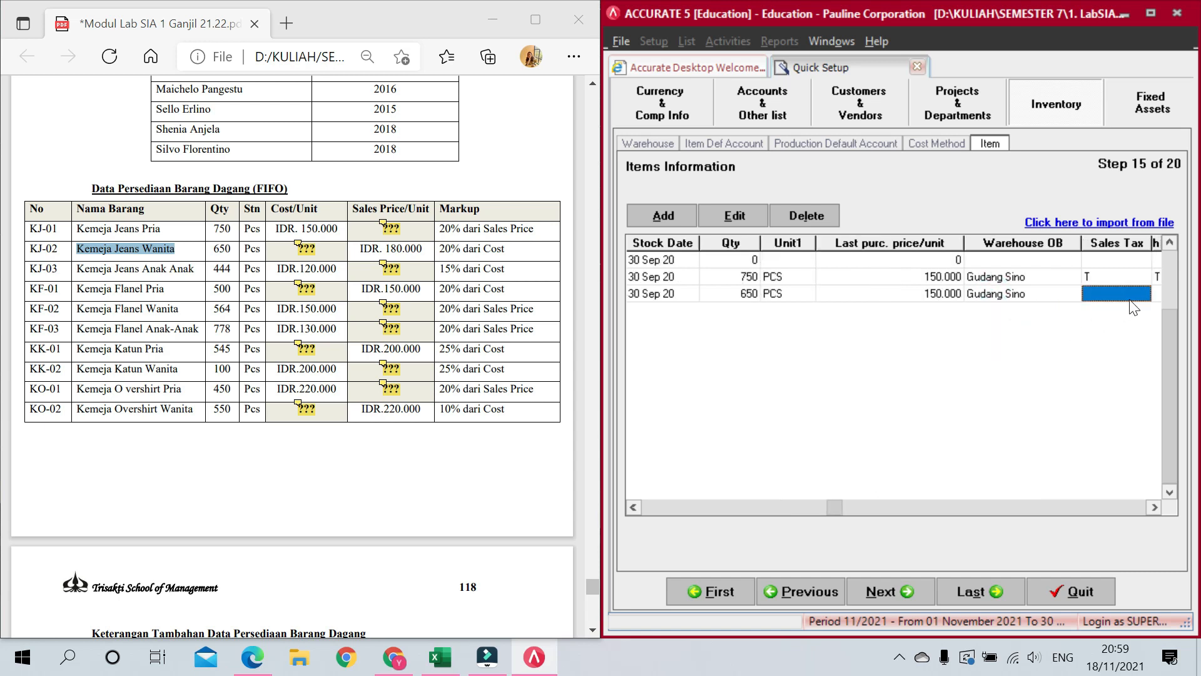
text(T)
key(Tab)
text(T)
key(Tab)
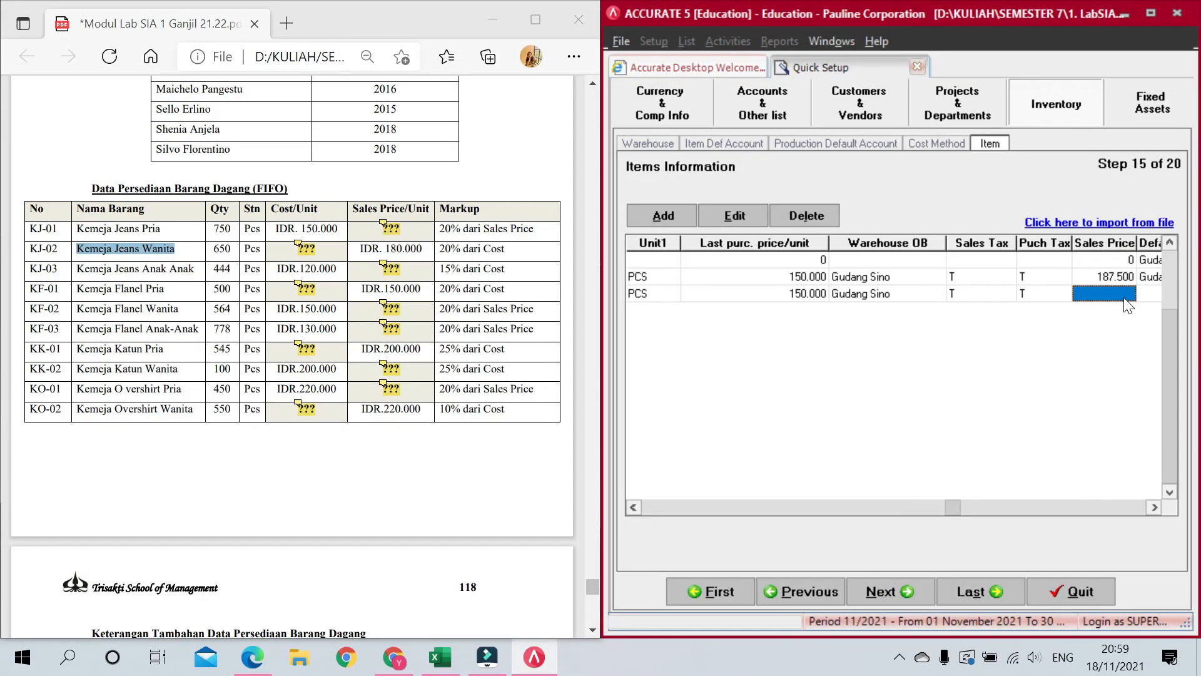
Step: Give KJ-02 a 180.000 sales price and Gudang Sino default warehouse, starting row KJ-03
click(1126, 303)
text(180)
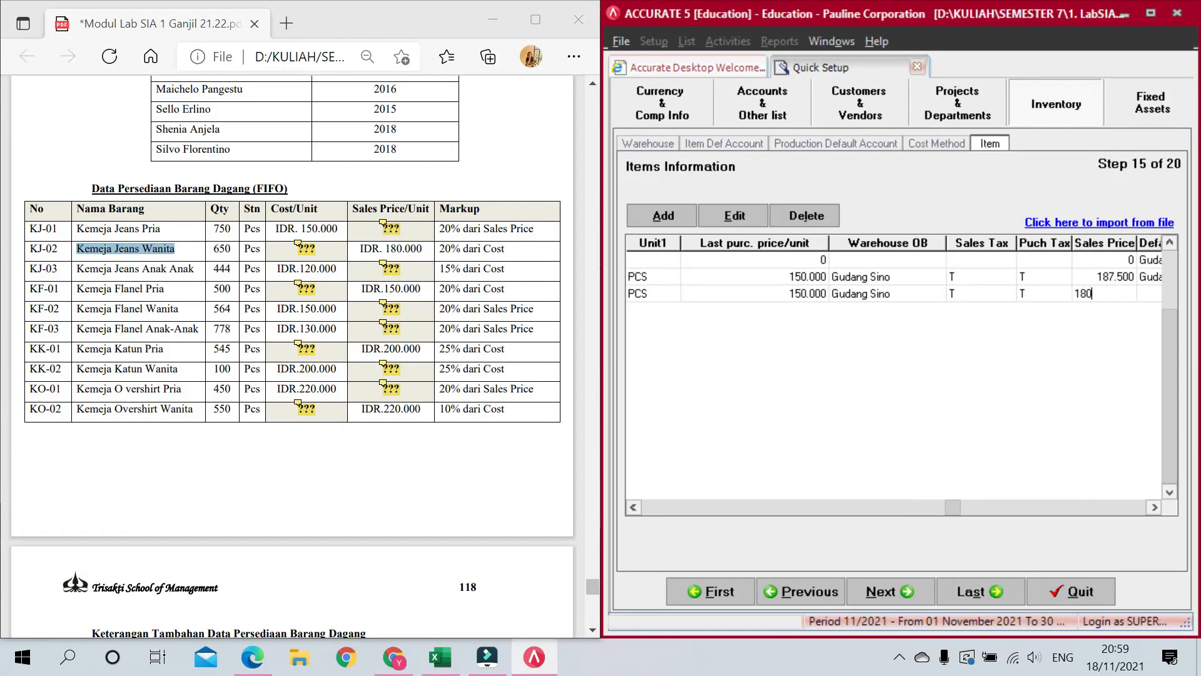
text(.000)
key(Tab)
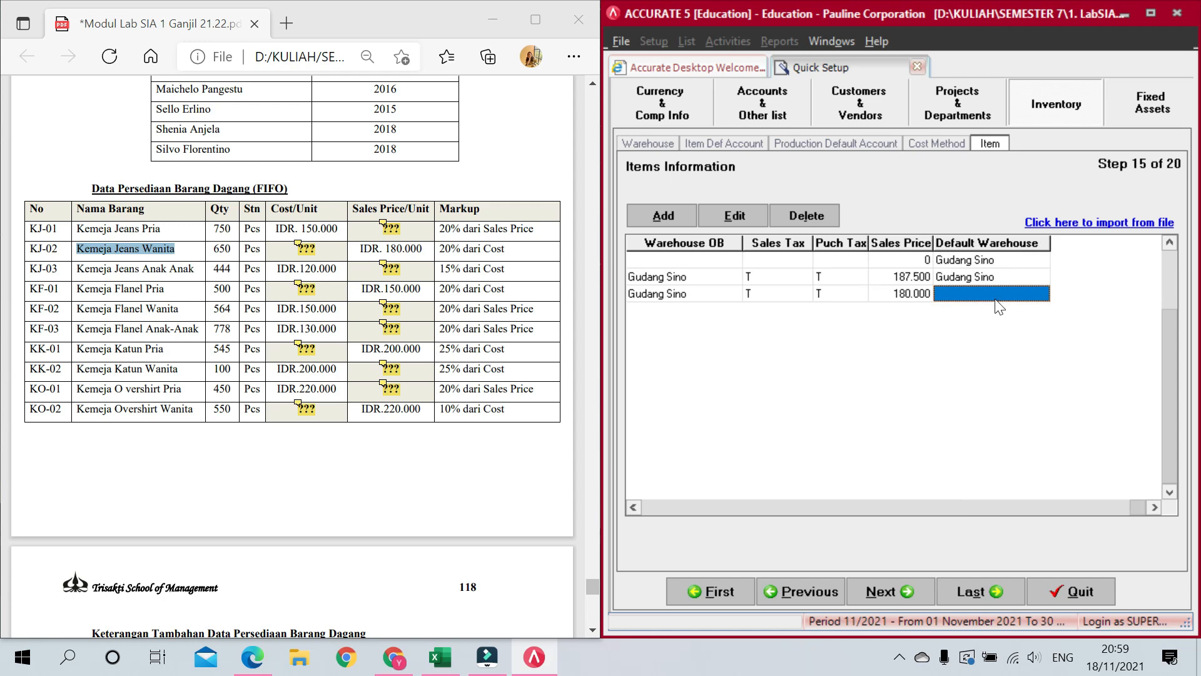
click(1004, 294)
click(1043, 294)
click(1005, 323)
key(Tab)
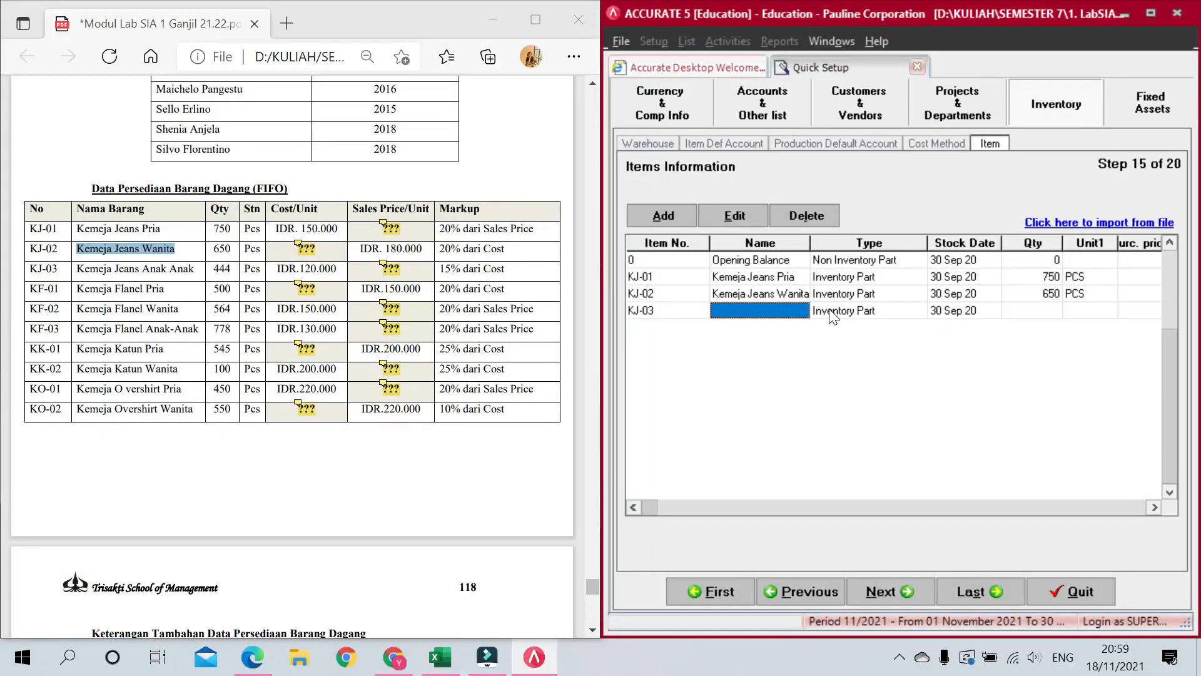
Step: Name KJ-03 'Kemeja Jeans Anak Anak' with 444 PCS at purchase price 120.000
drag(195, 268, 74, 270)
key(ctrl+c)
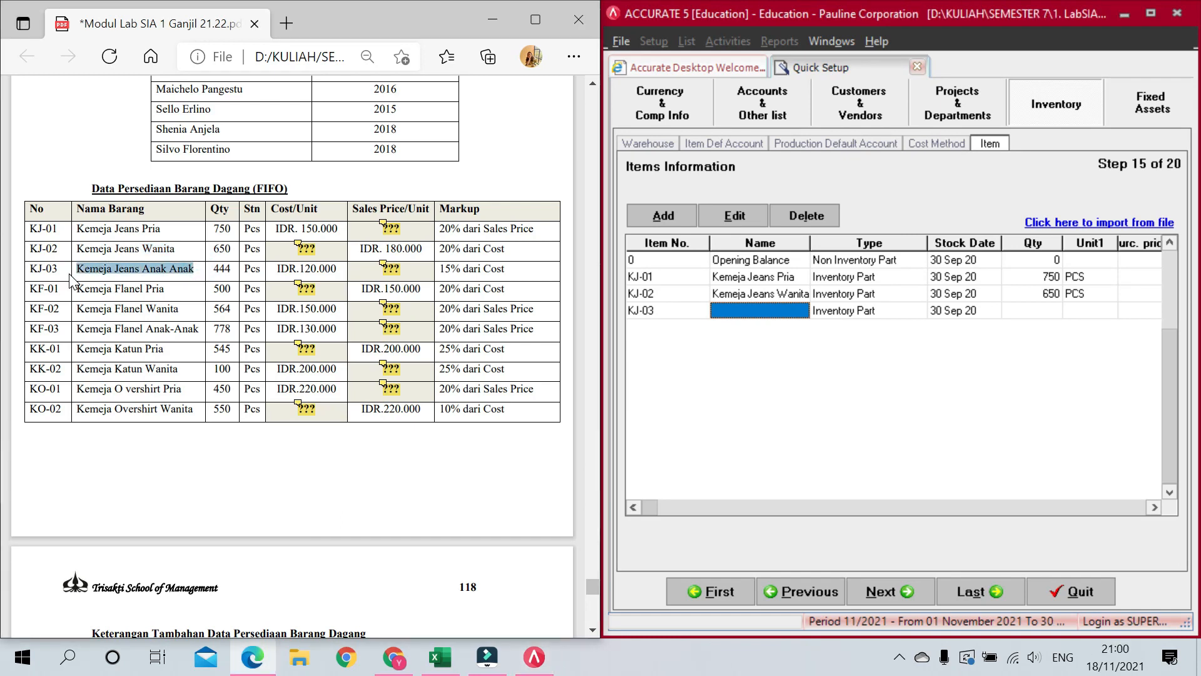
click(768, 308)
key(ctrl+v)
key(Tab)
key(Tab)
key(Tab)
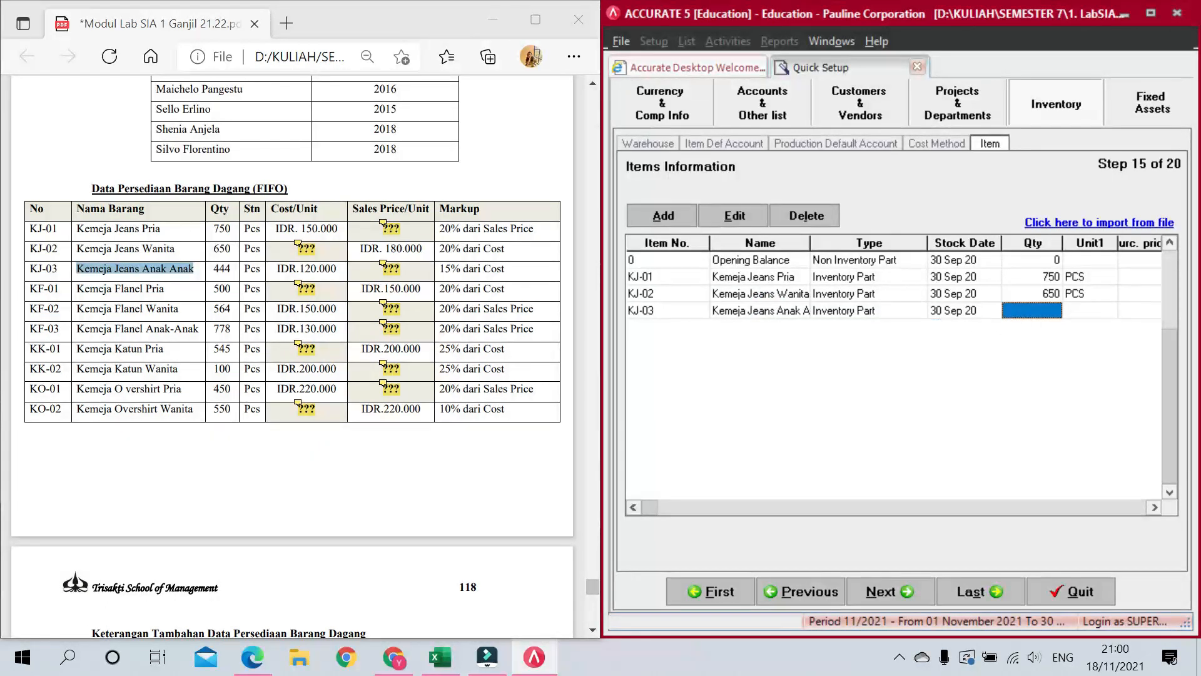
text(4)
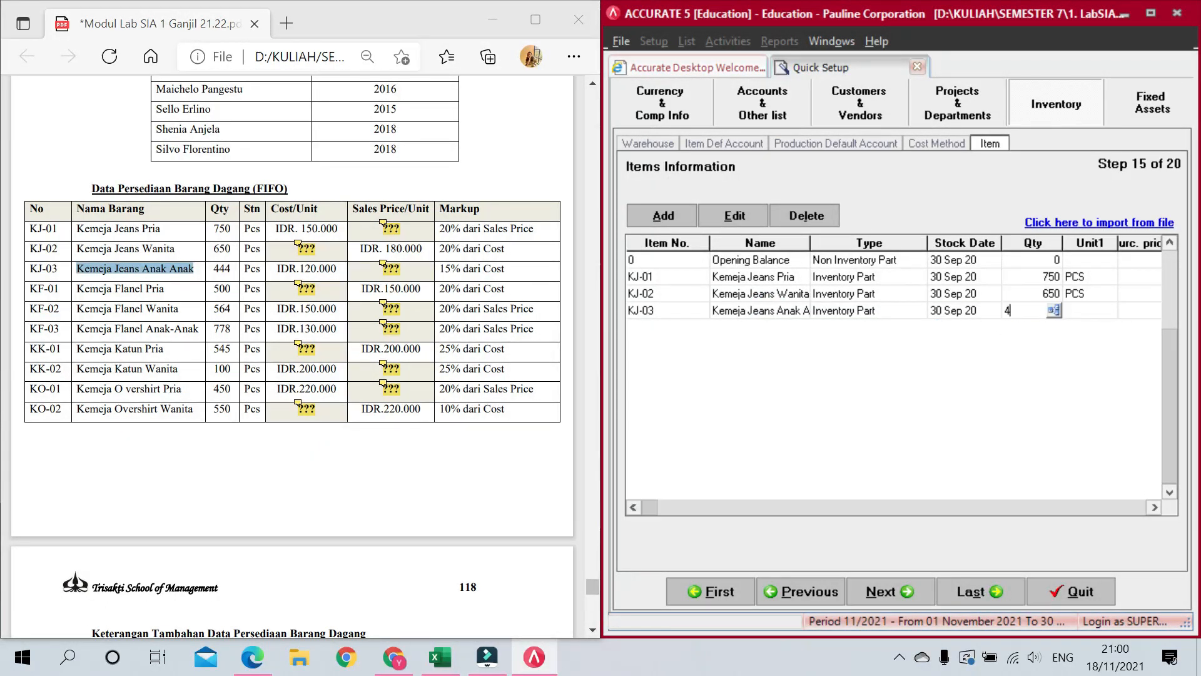
key(Tab)
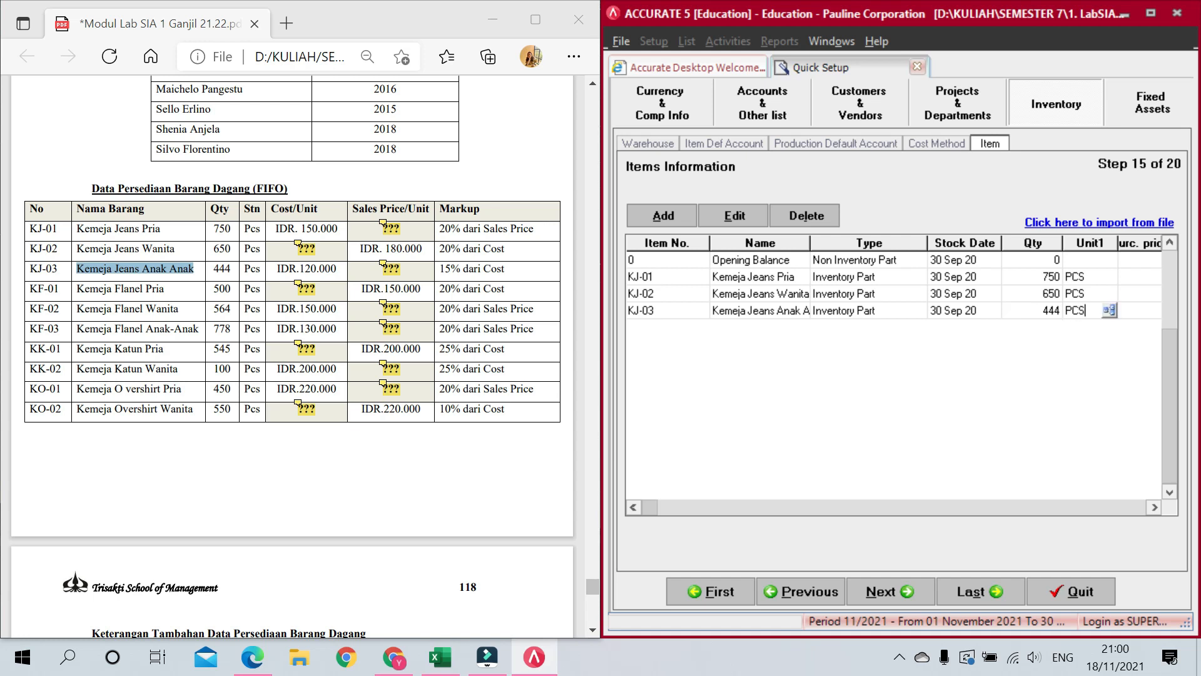
key(Tab)
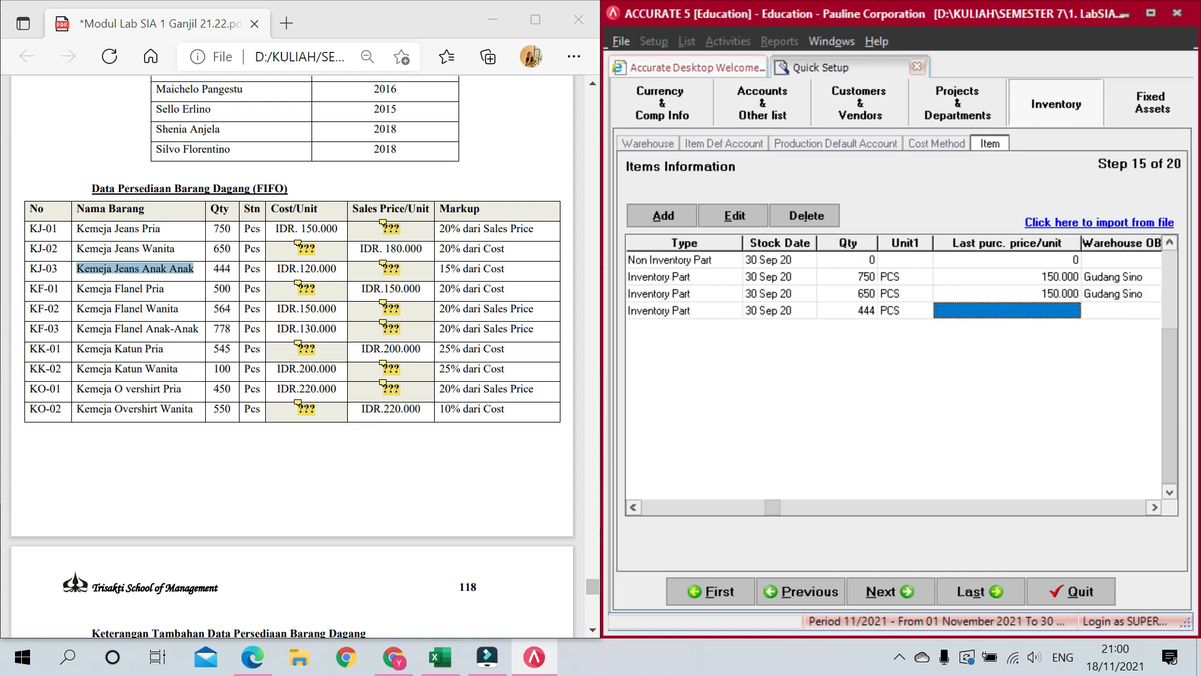
text(120000)
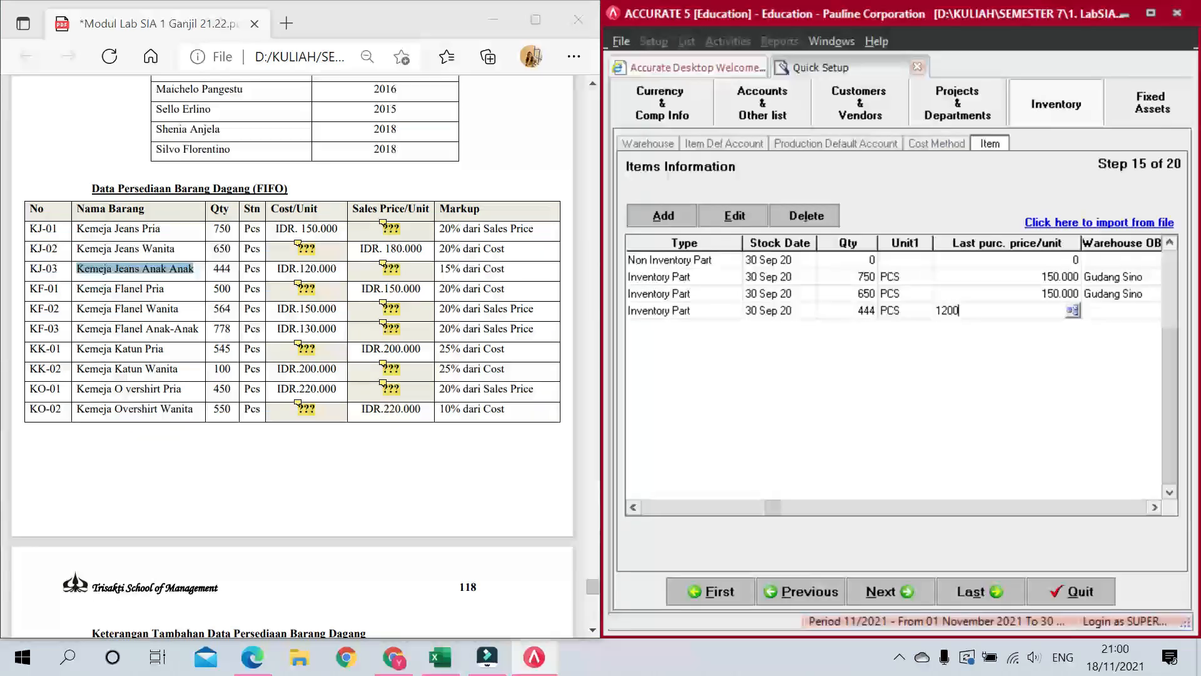
key(Tab)
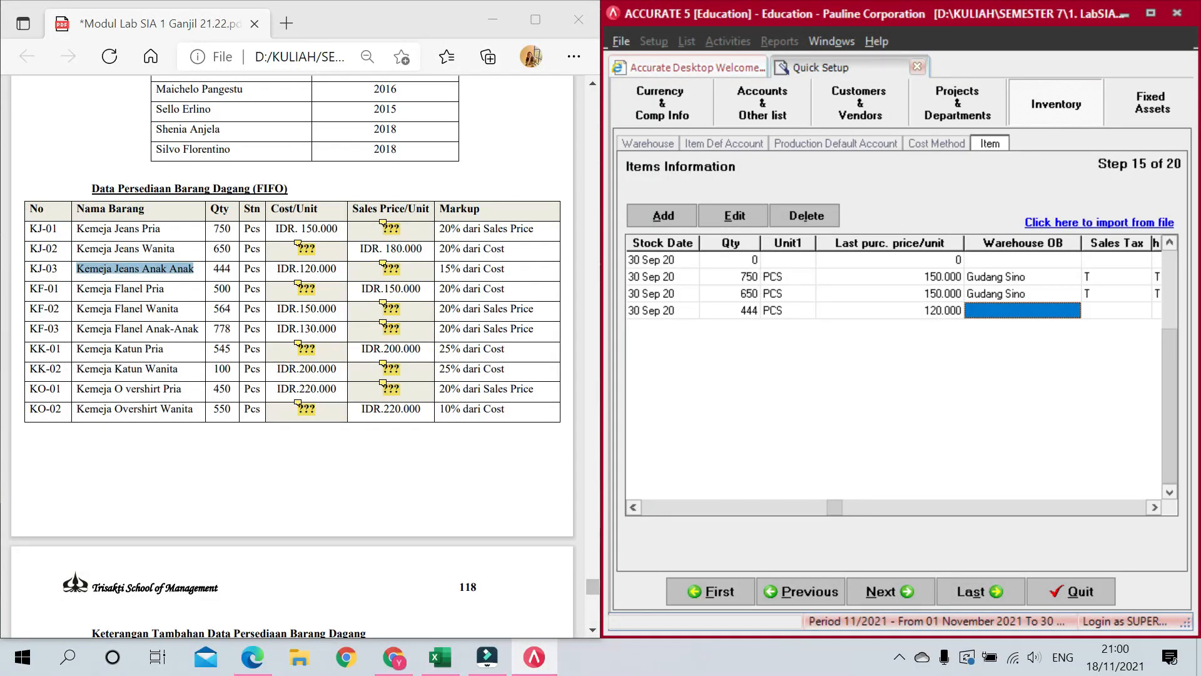
Step: Set KJ-03's opening warehouse to Gudang Sino with sales and purchase tax T
click(1023, 311)
click(1072, 310)
click(1029, 353)
key(Tab)
text(T)
key(Tab)
text(T)
key(Tab)
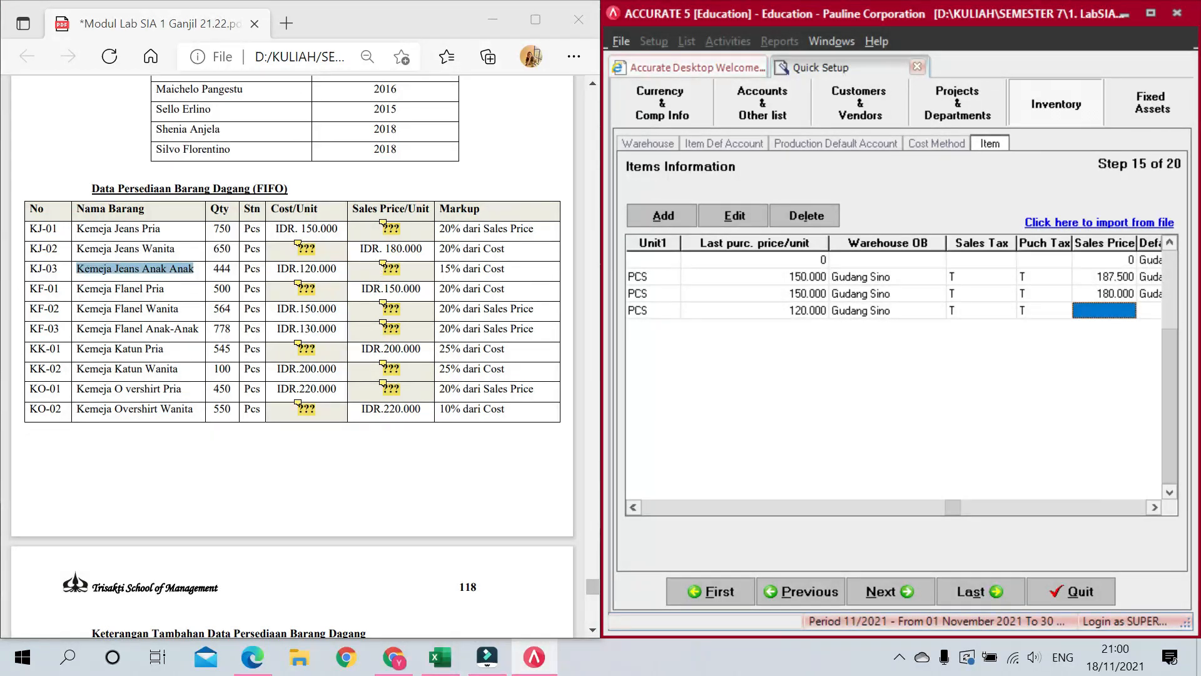
Step: Give KJ-03 a 138.000 sales price and Gudang Sino default warehouse, starting a new row
mouse_move(383, 265)
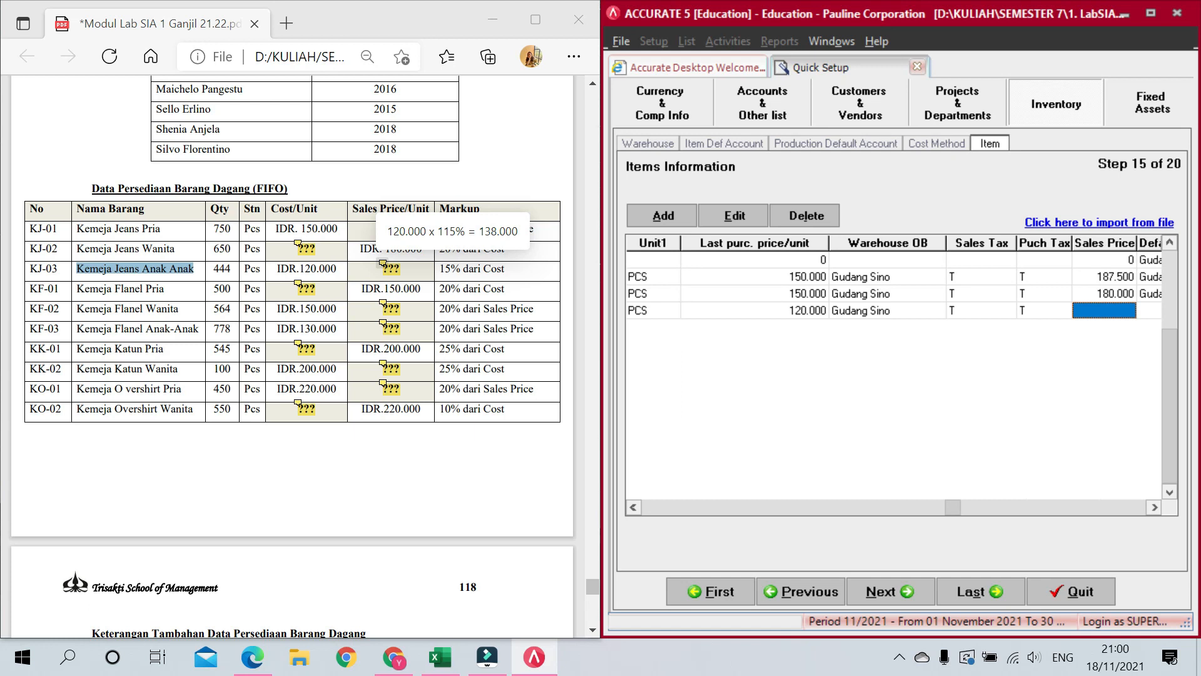
text(138.000)
key(Tab)
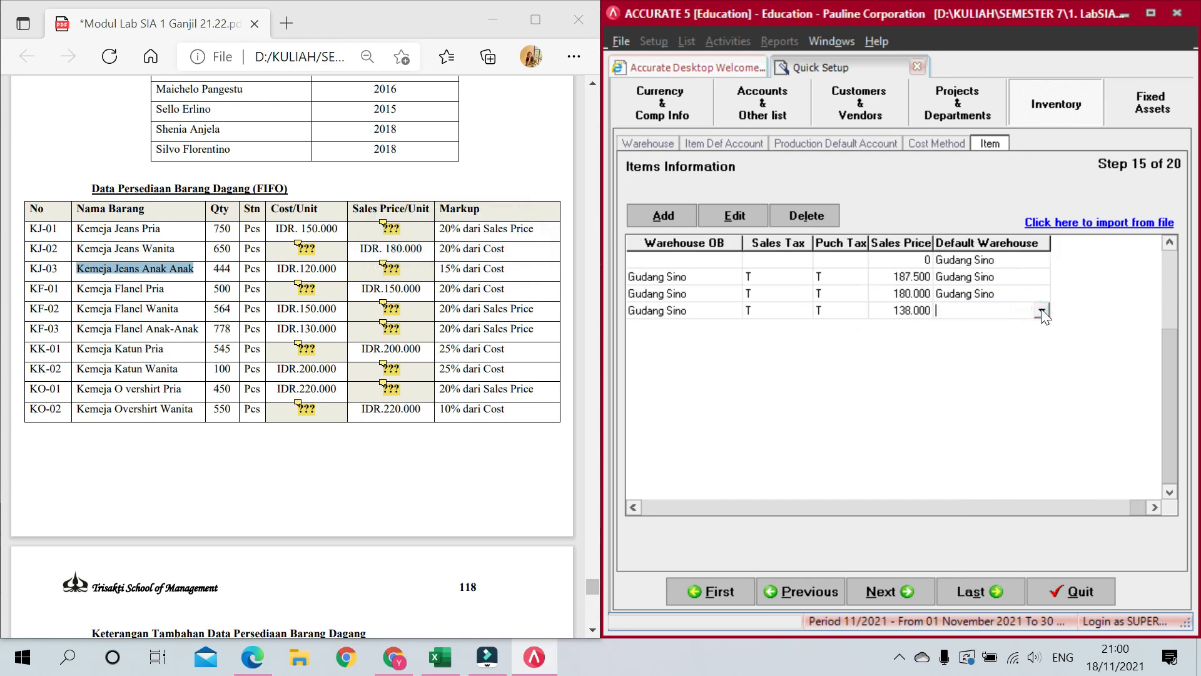
click(1042, 311)
click(1014, 343)
key(Tab)
key(Tab)
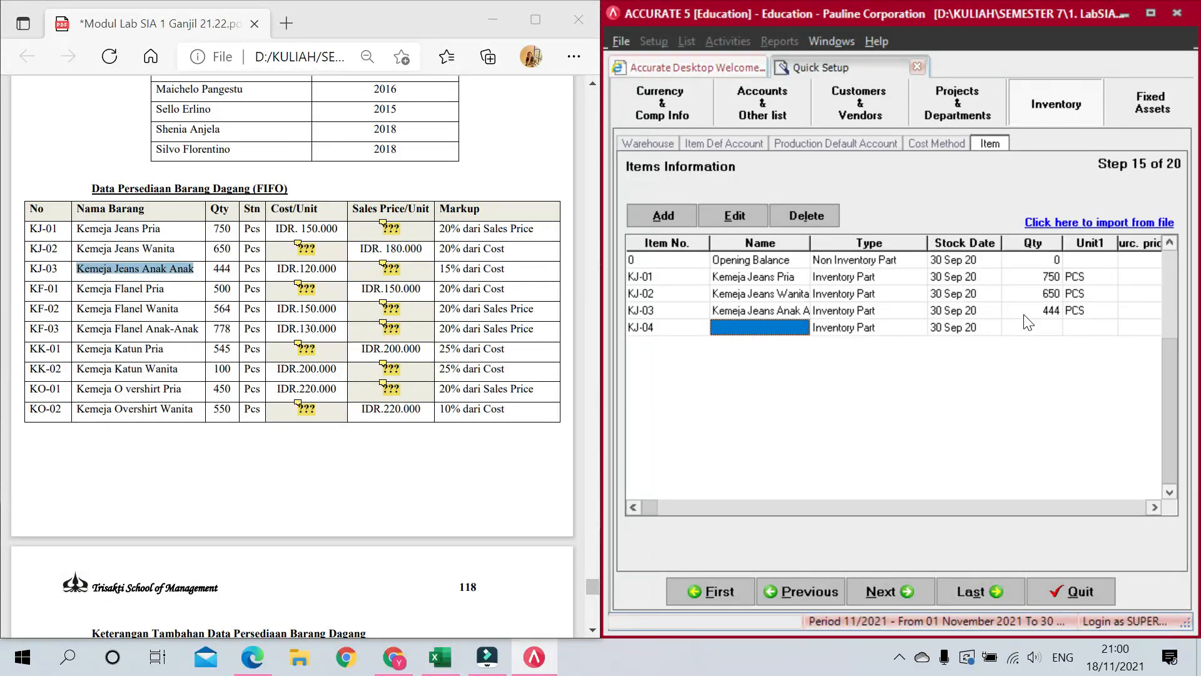
Step: Add item KF-01 with the name 'Kemeja Flanel Pria' copied from the PDF
key(shift+Tab)
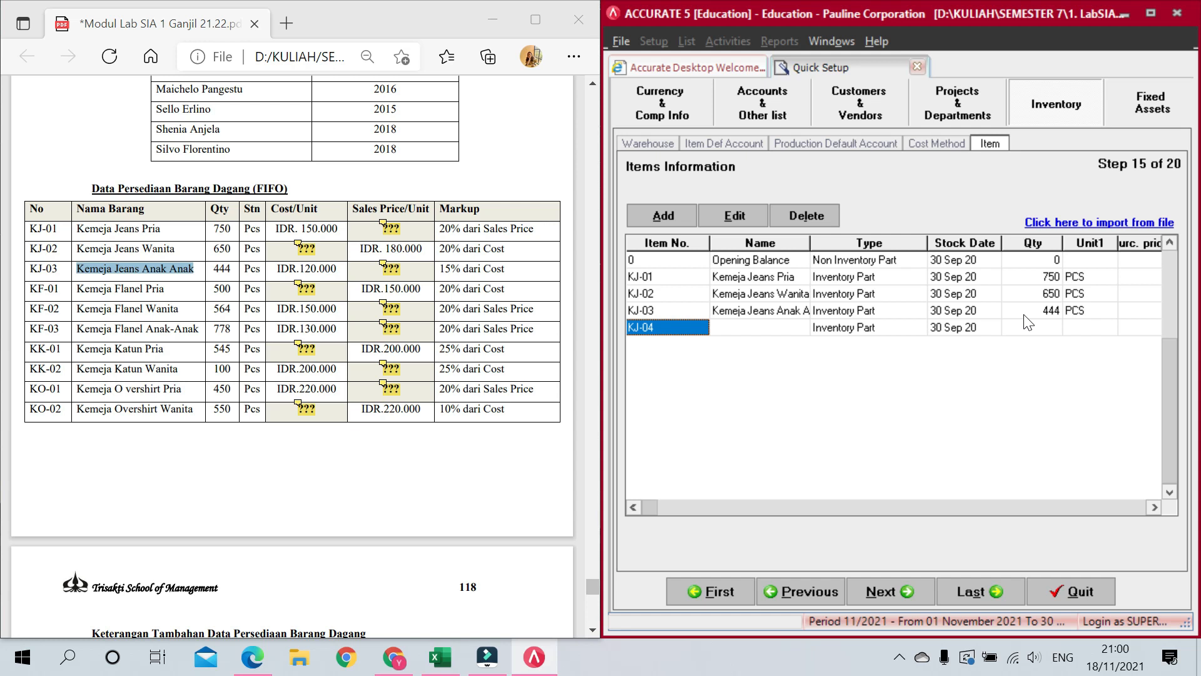
text(KF-01)
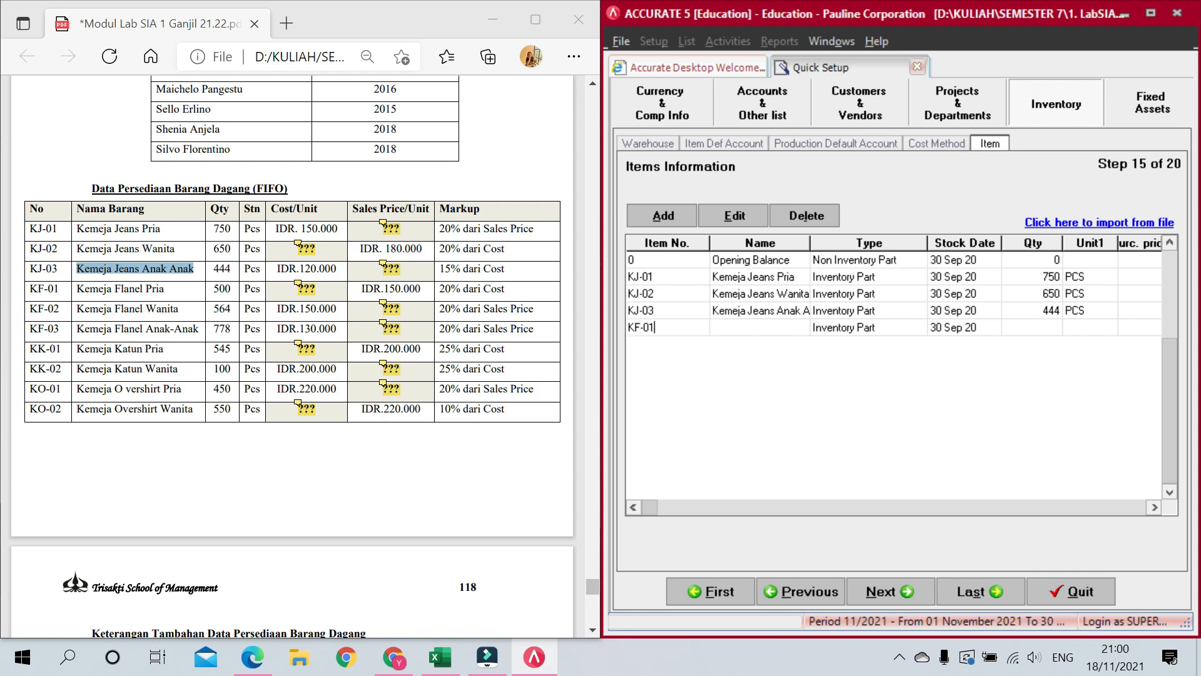
key(Tab)
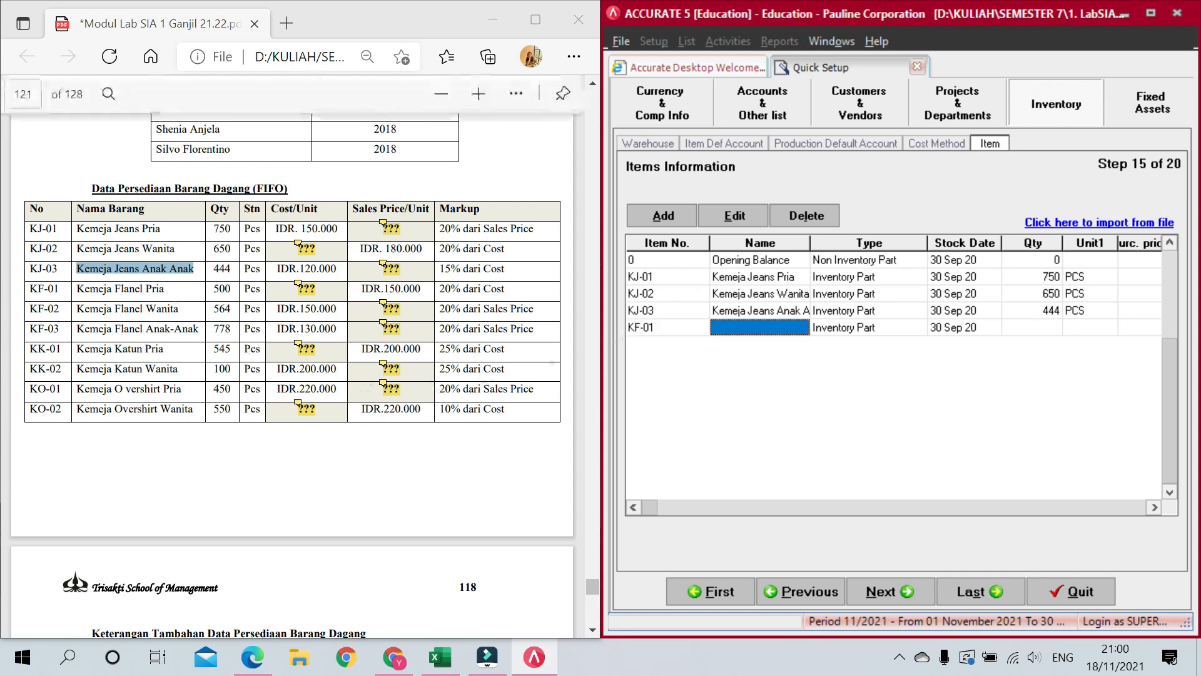
drag(76, 288, 164, 288)
key(ctrl+c)
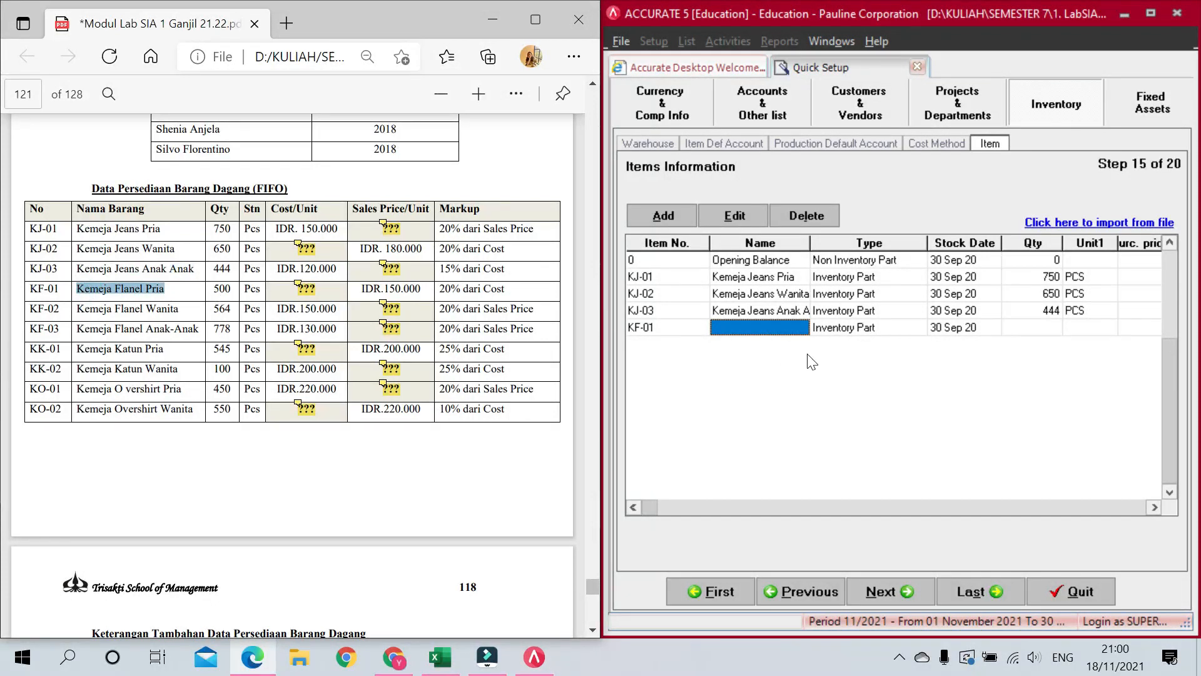
click(798, 327)
key(ctrl+v)
key(Tab)
key(Tab)
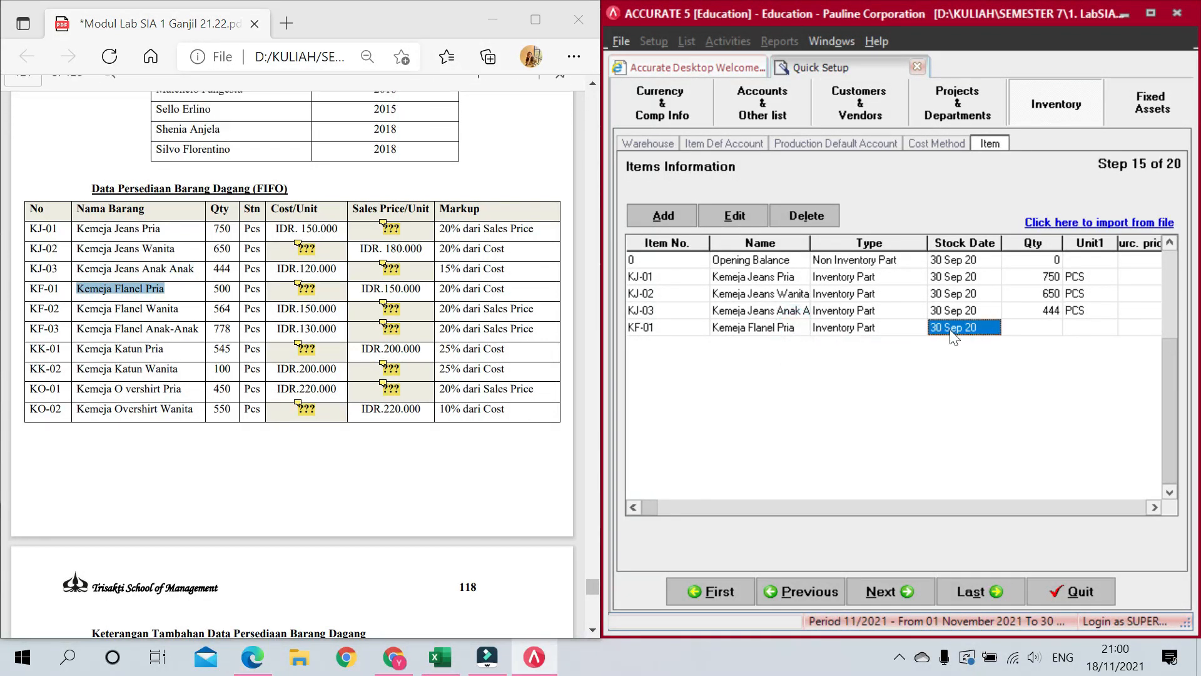
Step: Enter KF-01's quantity as 500 PCS with purchase price 125.000
key(Tab)
text(500)
key(Tab)
text(PCS)
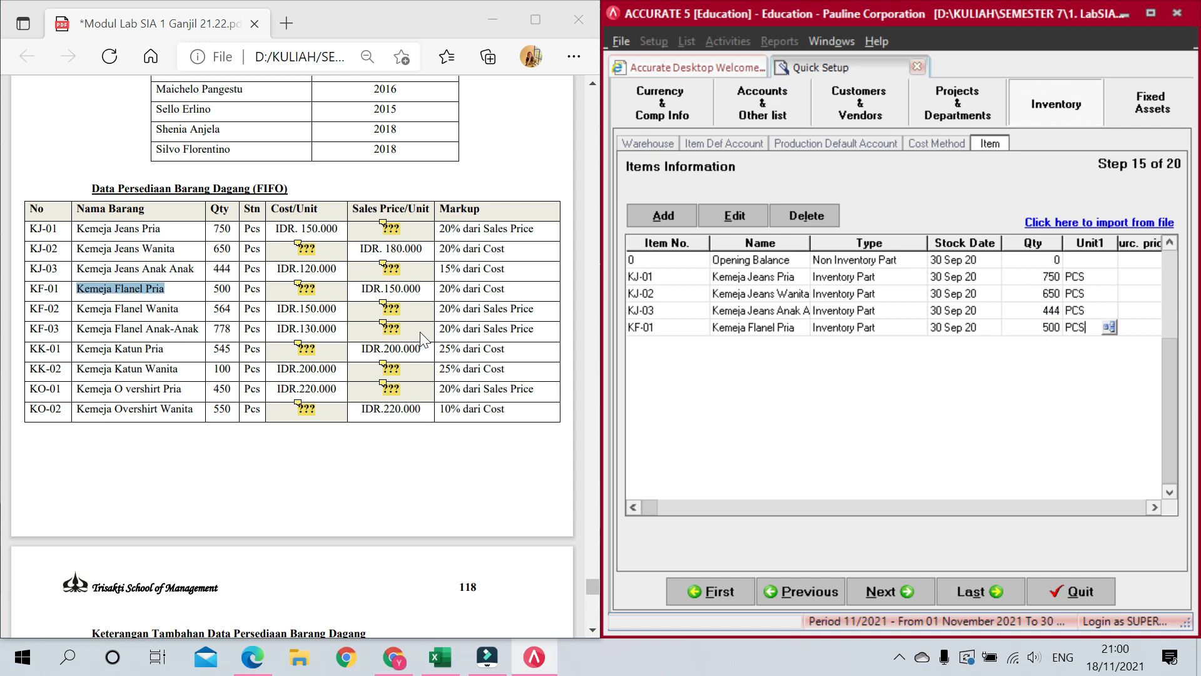
key(Tab)
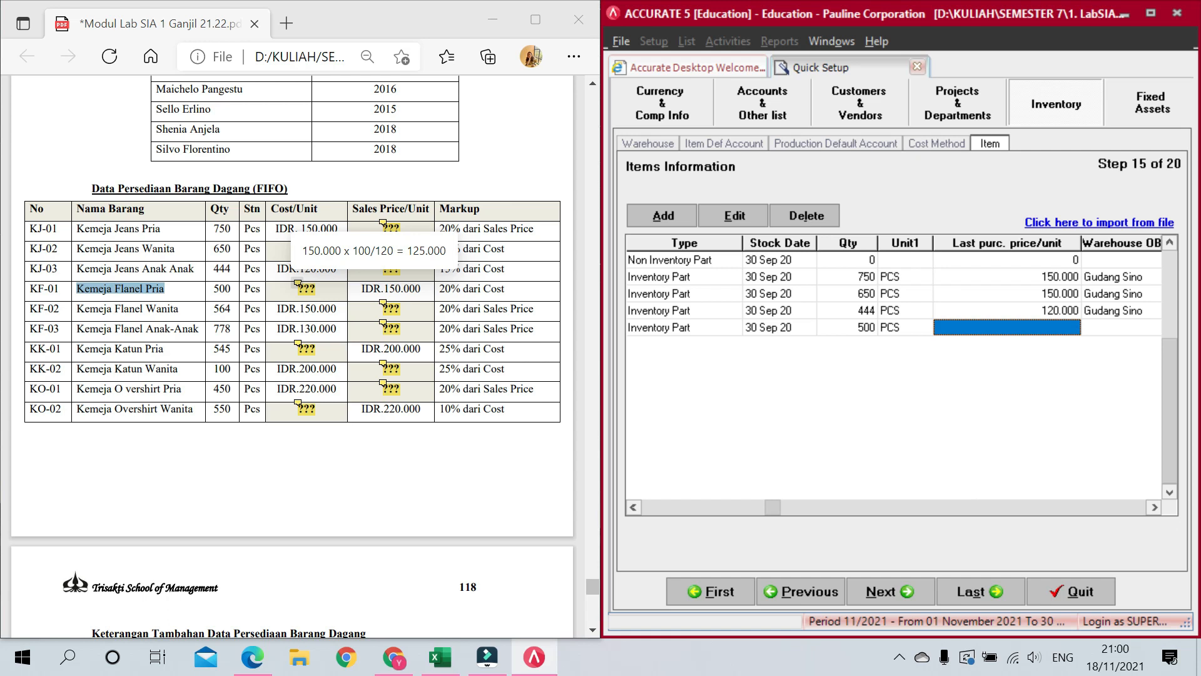
text(125.000)
key(Tab)
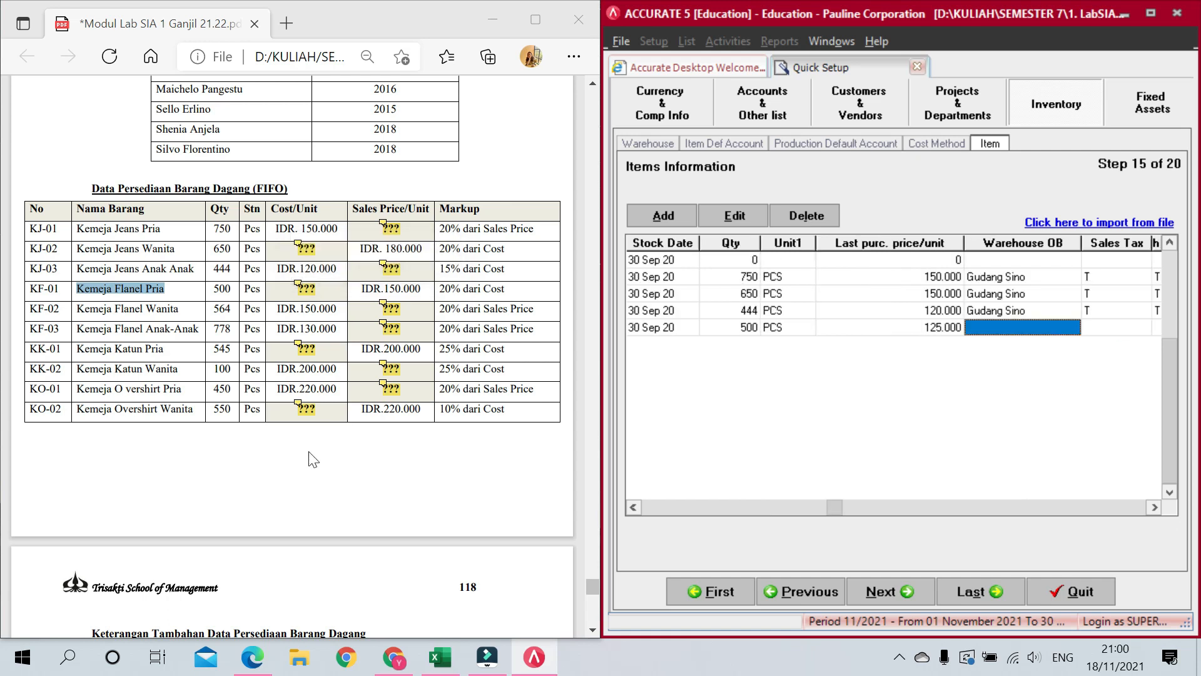
Step: Set KF-01's opening warehouse to Gudang Sino and both sales and purchase tax to T
scroll(311, 460, down, 4)
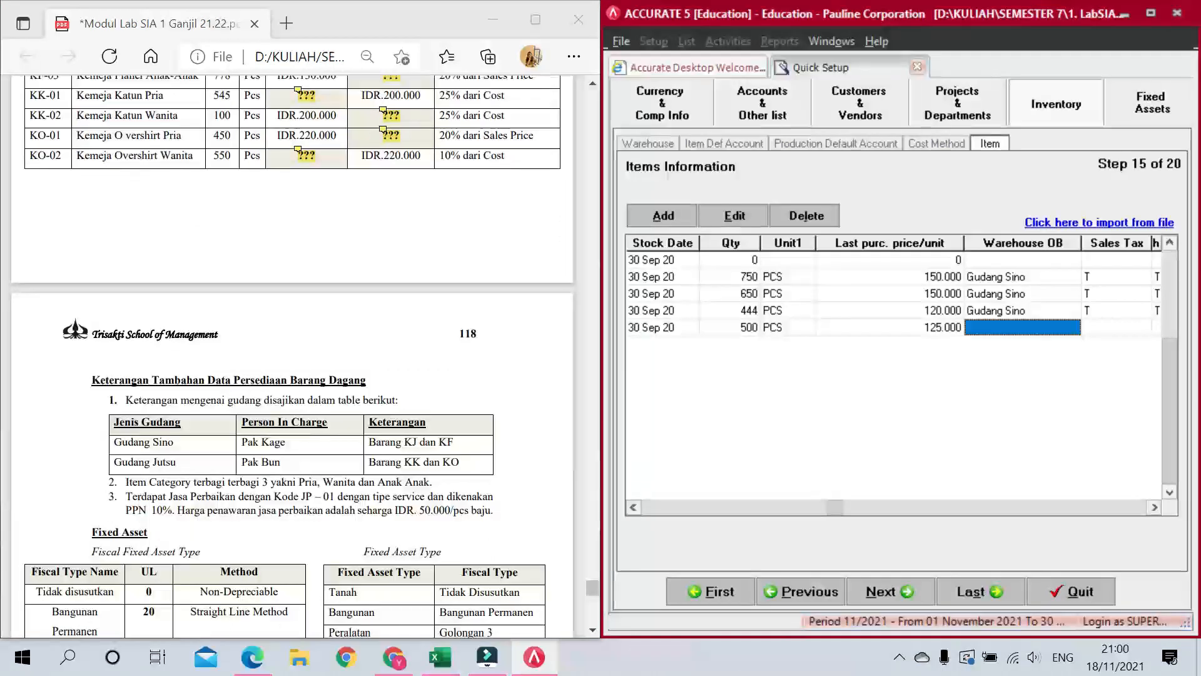
scroll(311, 460, up, 4)
click(1065, 324)
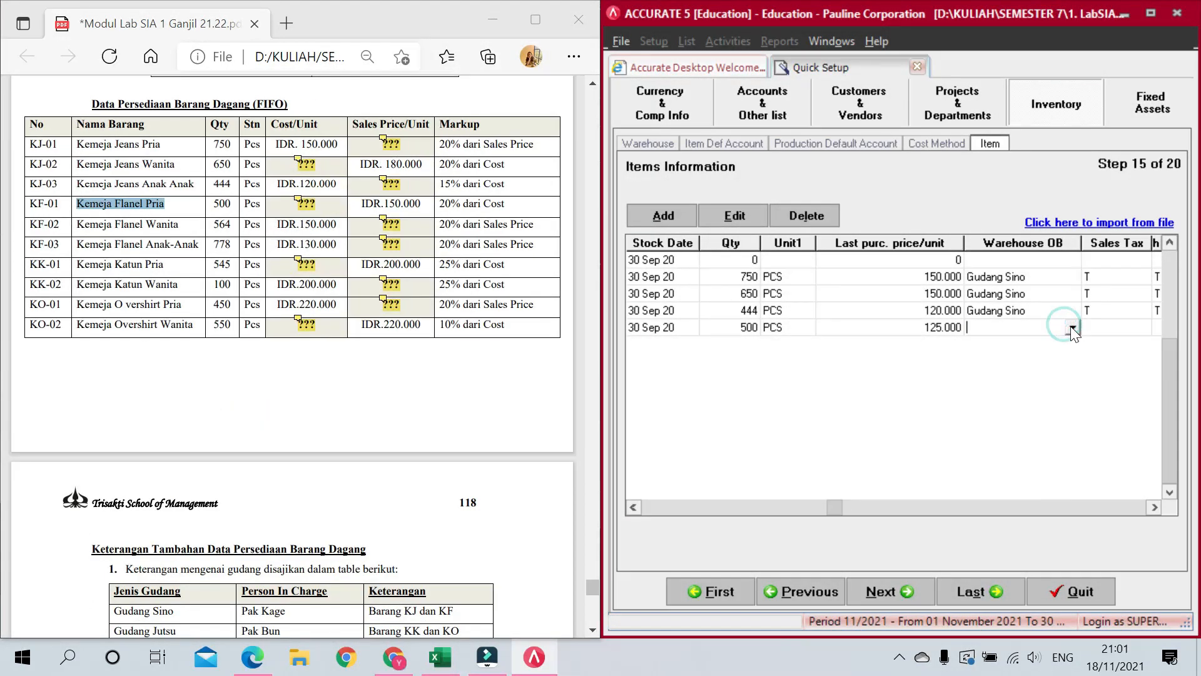
click(1071, 326)
click(1039, 375)
text(T)
key(Tab)
text(T)
key(Tab)
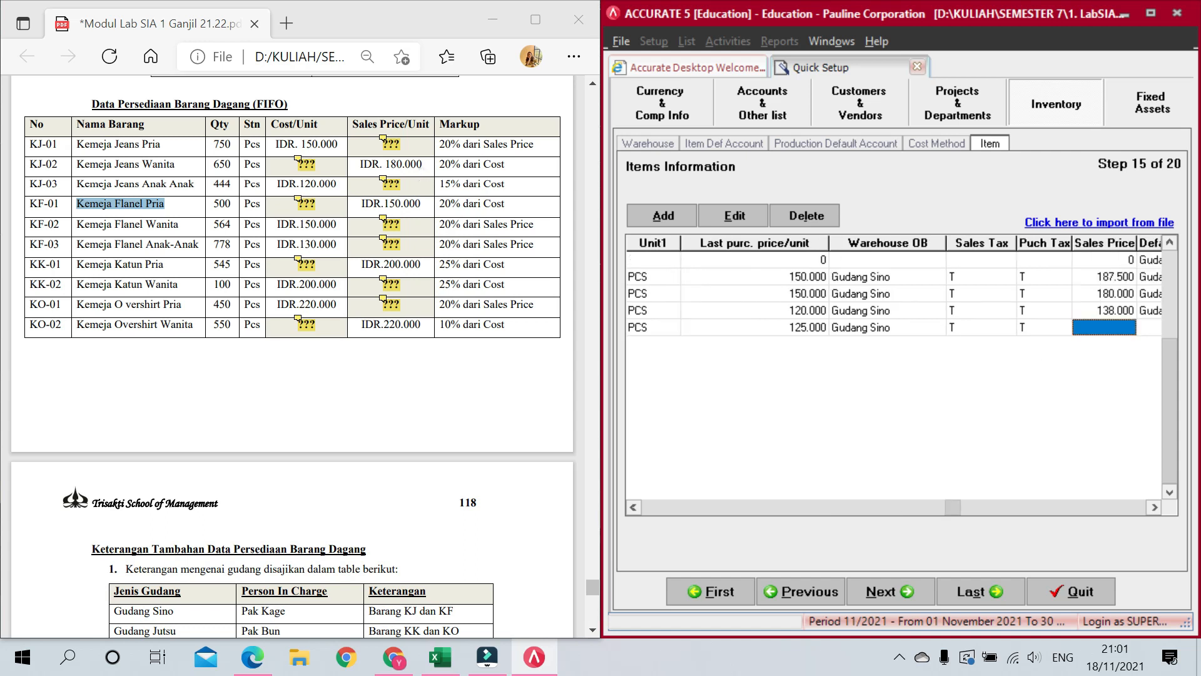
Step: Give KF-01 a 150.000 sales price and Gudang Sino default warehouse, starting row KF-02
text(150)
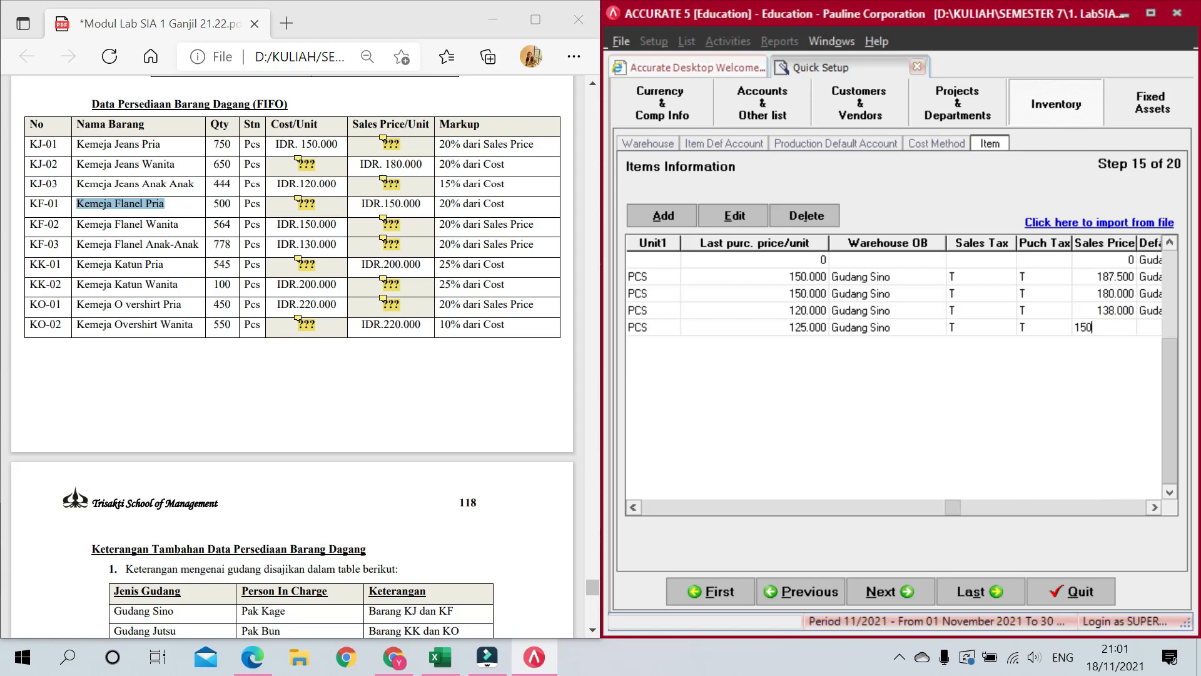
text(.0000)
key(Tab)
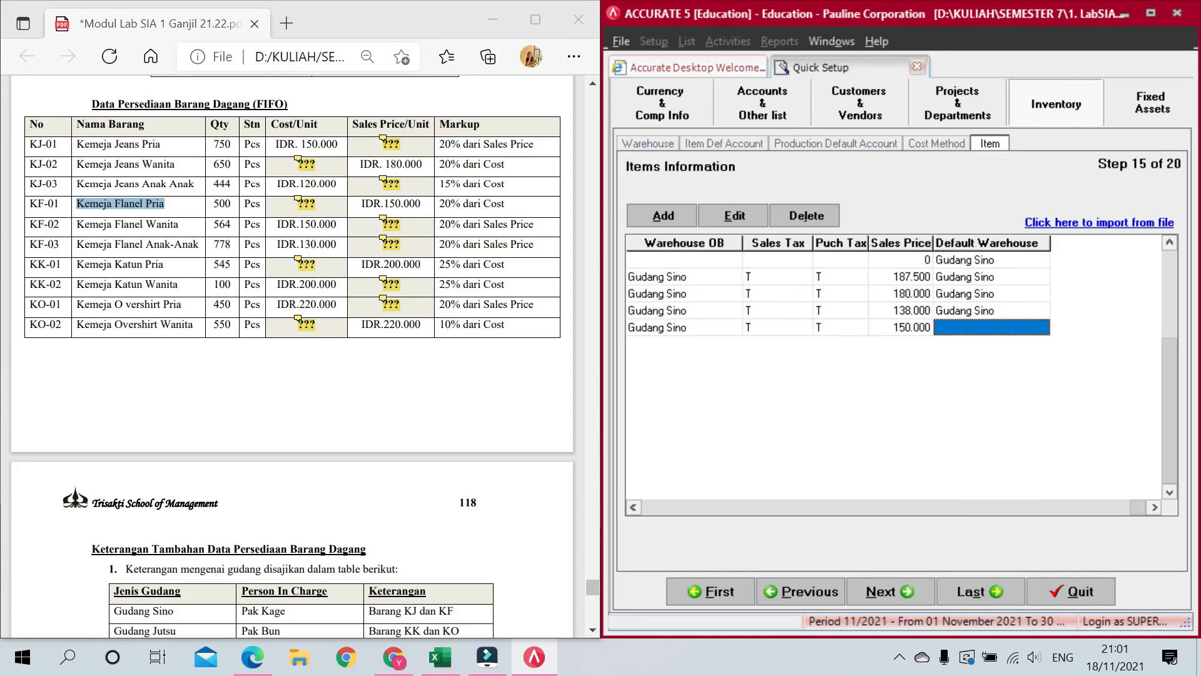
click(1038, 327)
click(1042, 327)
click(1027, 355)
key(Tab)
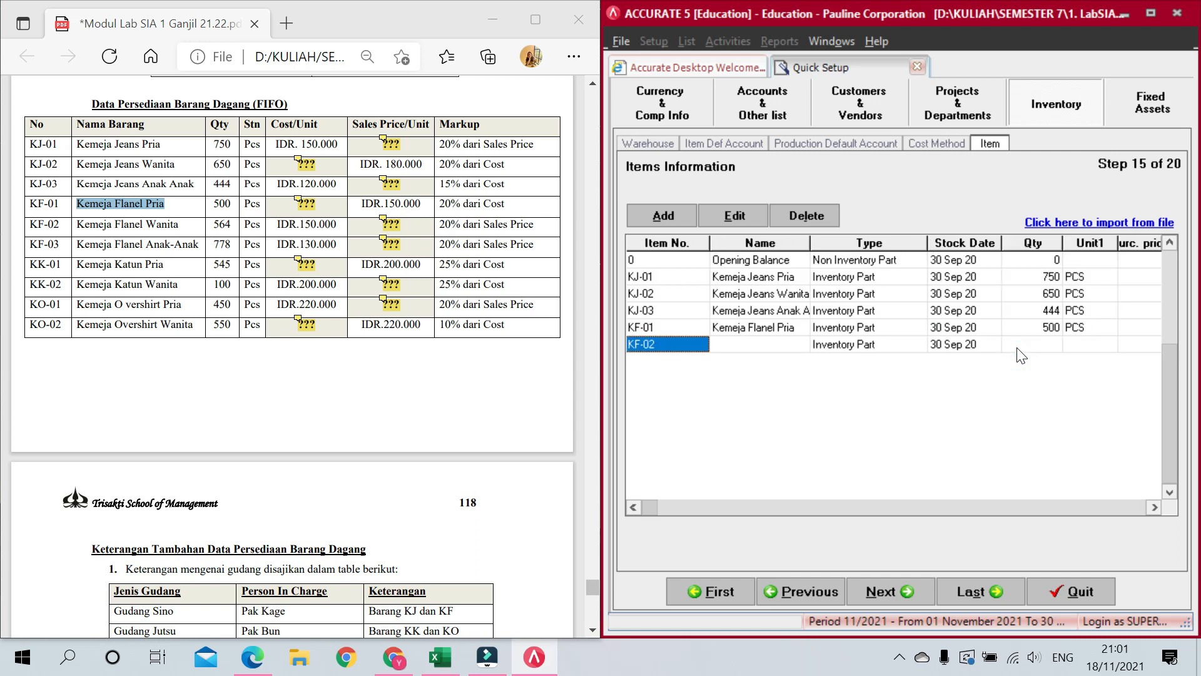
Step: Name KF-02 'Kemeja Flanel Wanita' from the PDF and enter quantity 564 in unit PCS
key(Tab)
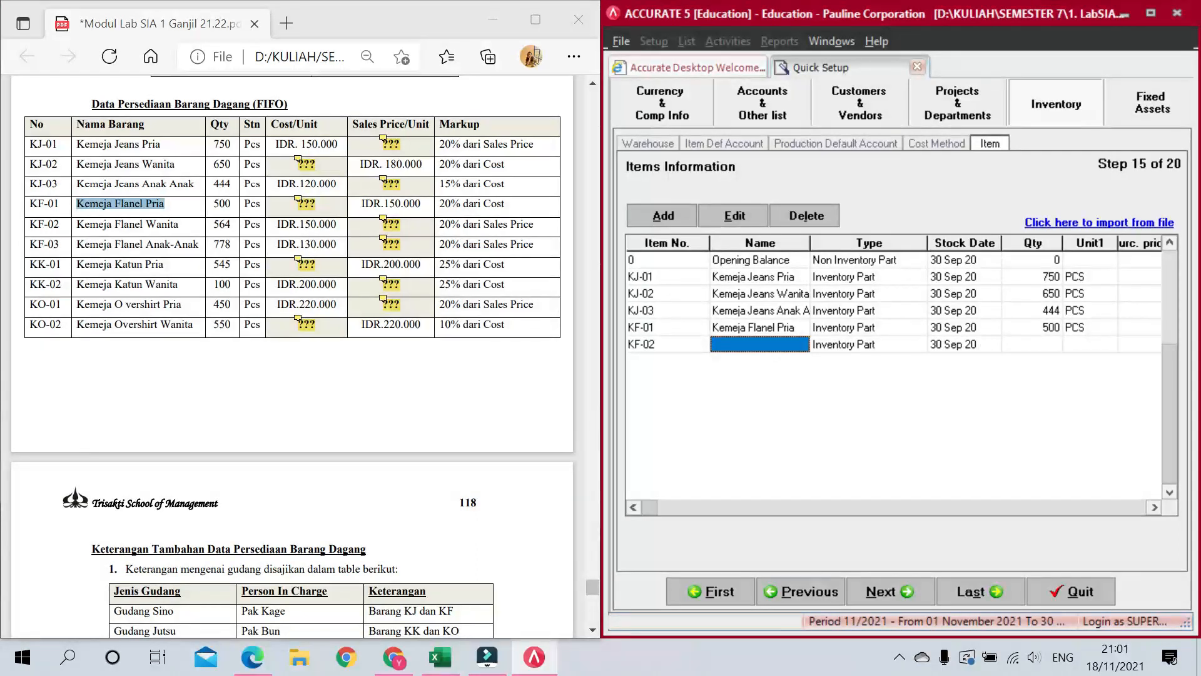
drag(77, 224, 175, 227)
key(ctrl+c)
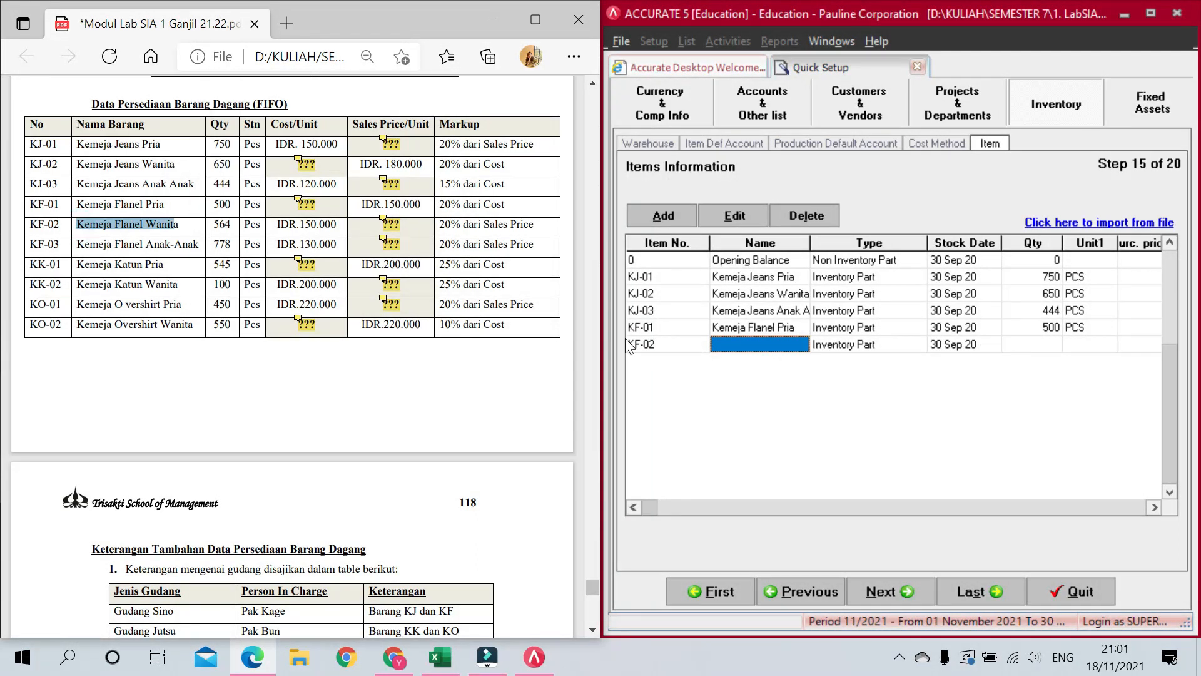
click(771, 345)
key(ctrl+v)
text(a)
key(Tab)
key(Tab)
key(Tab)
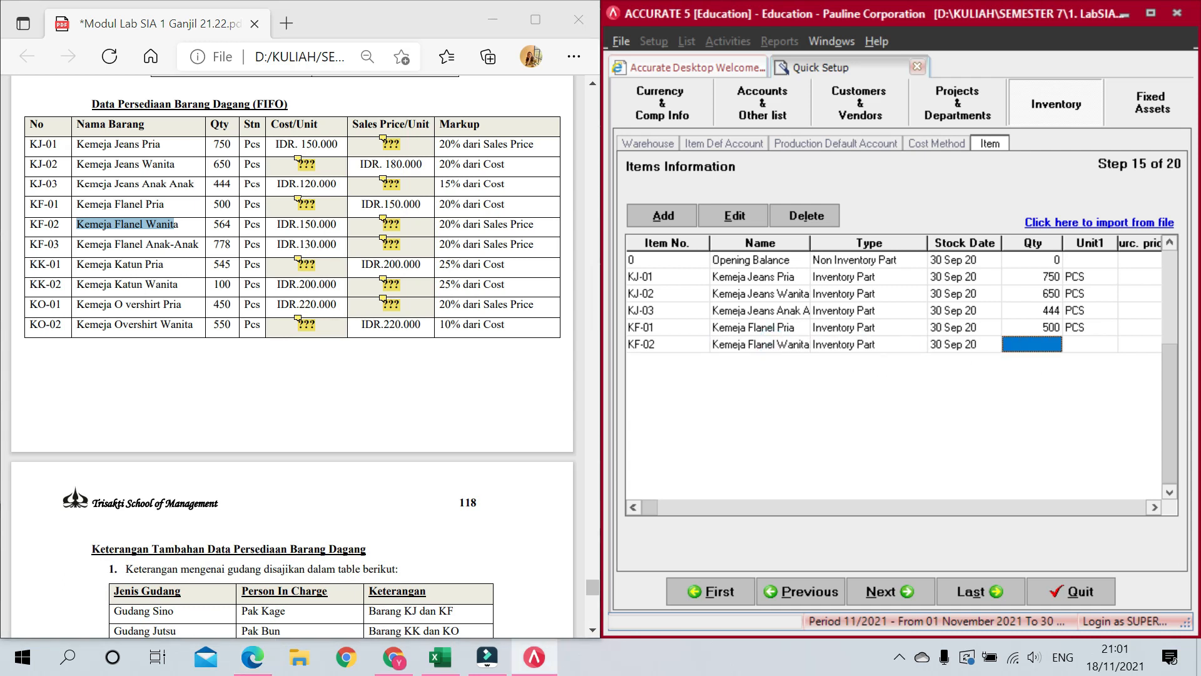
text(564)
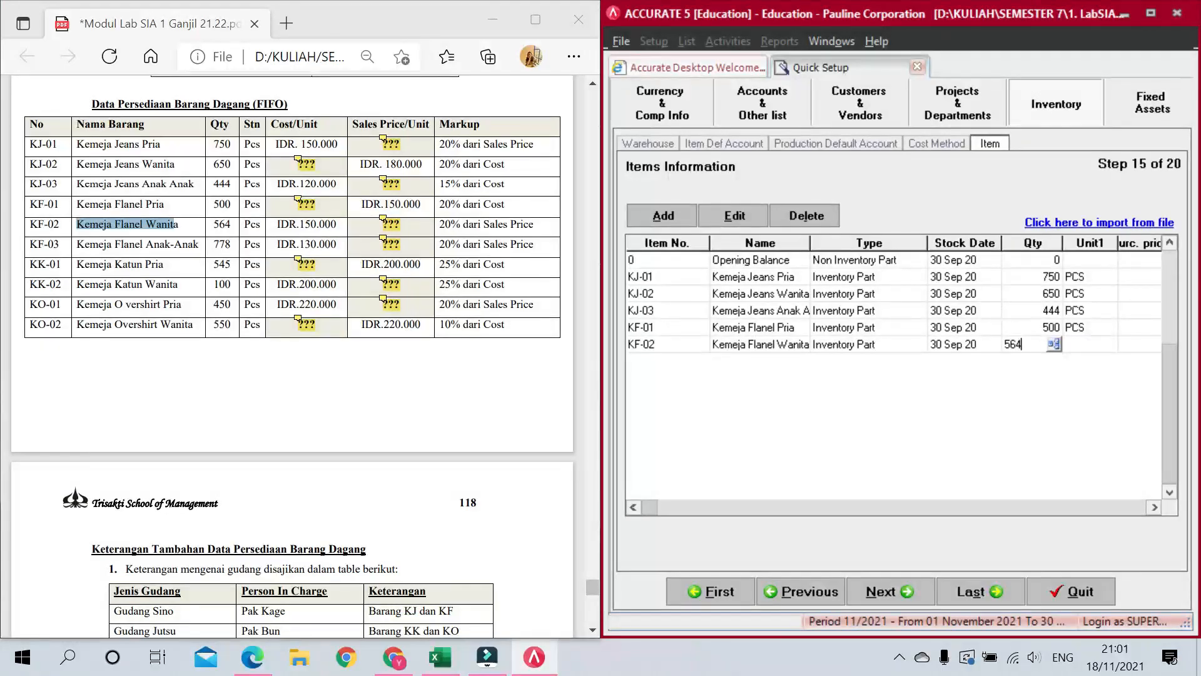
key(Tab)
text(PCS)
key(Tab)
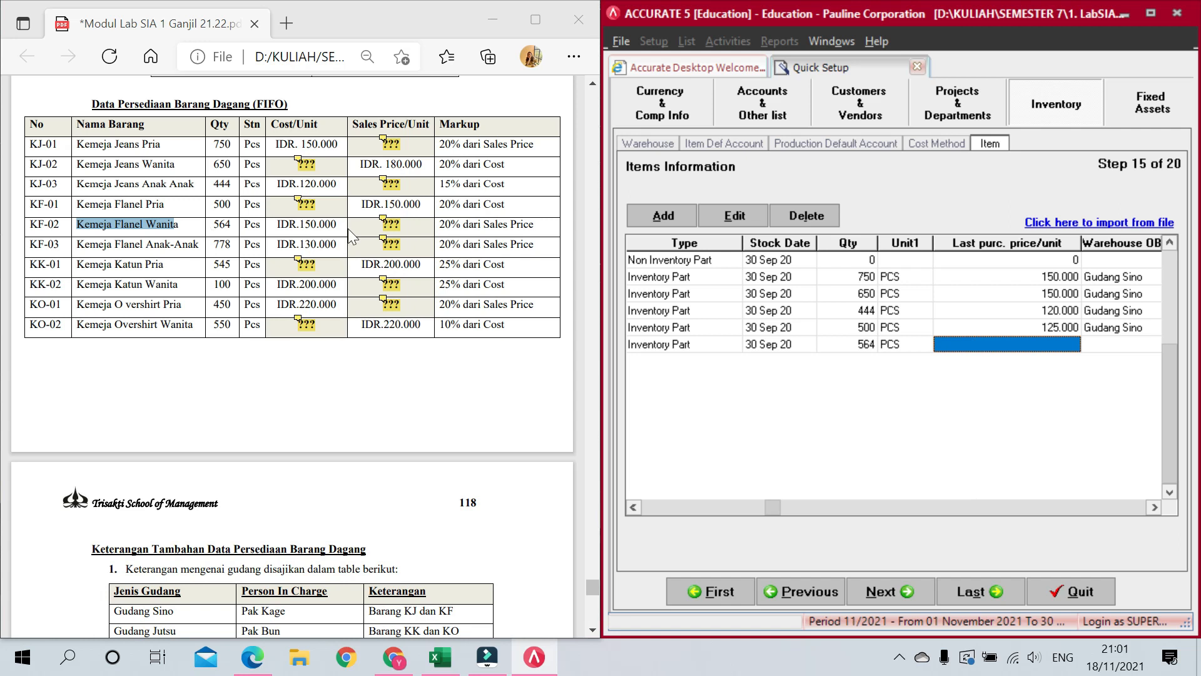
Step: Give KF-02 a 150.000 purchase price, Gudang Sino opening warehouse, and sales and purchase tax T
text(150.00)
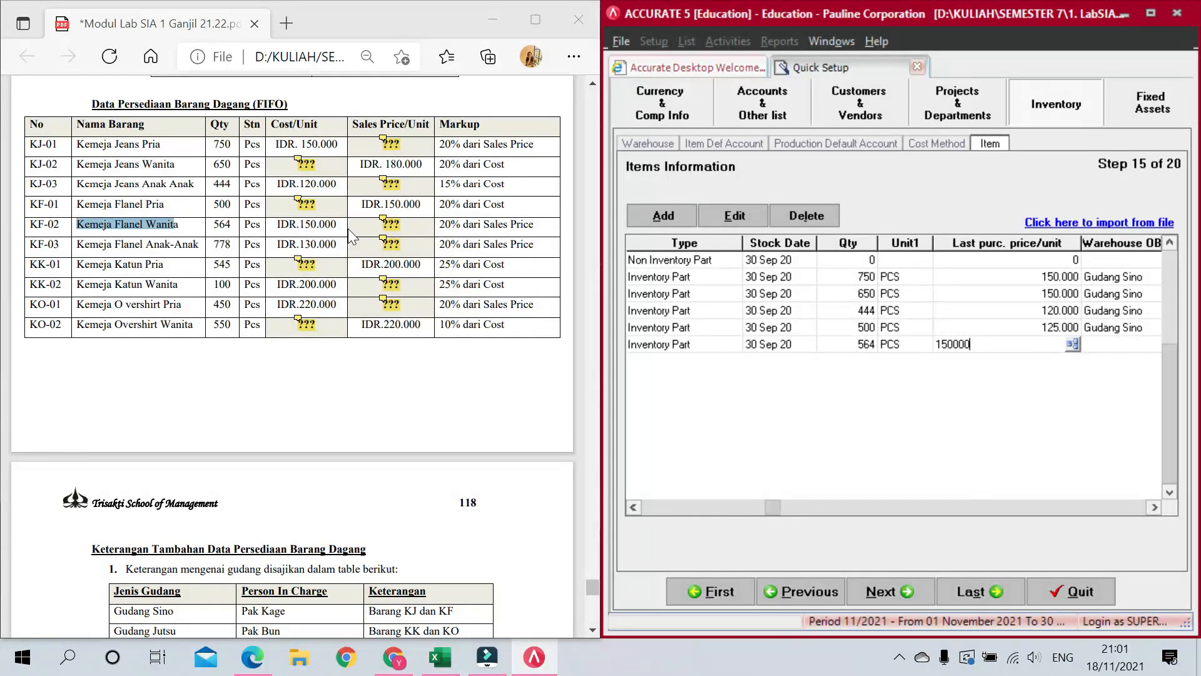
text(0)
key(Tab)
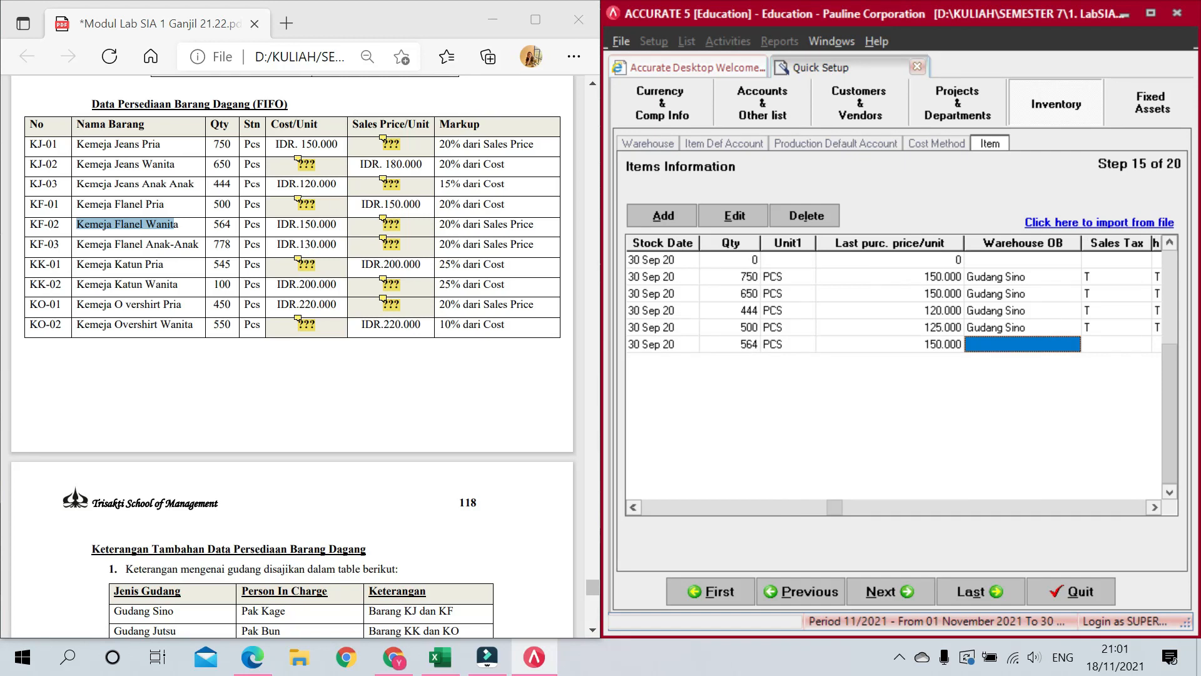
click(1018, 341)
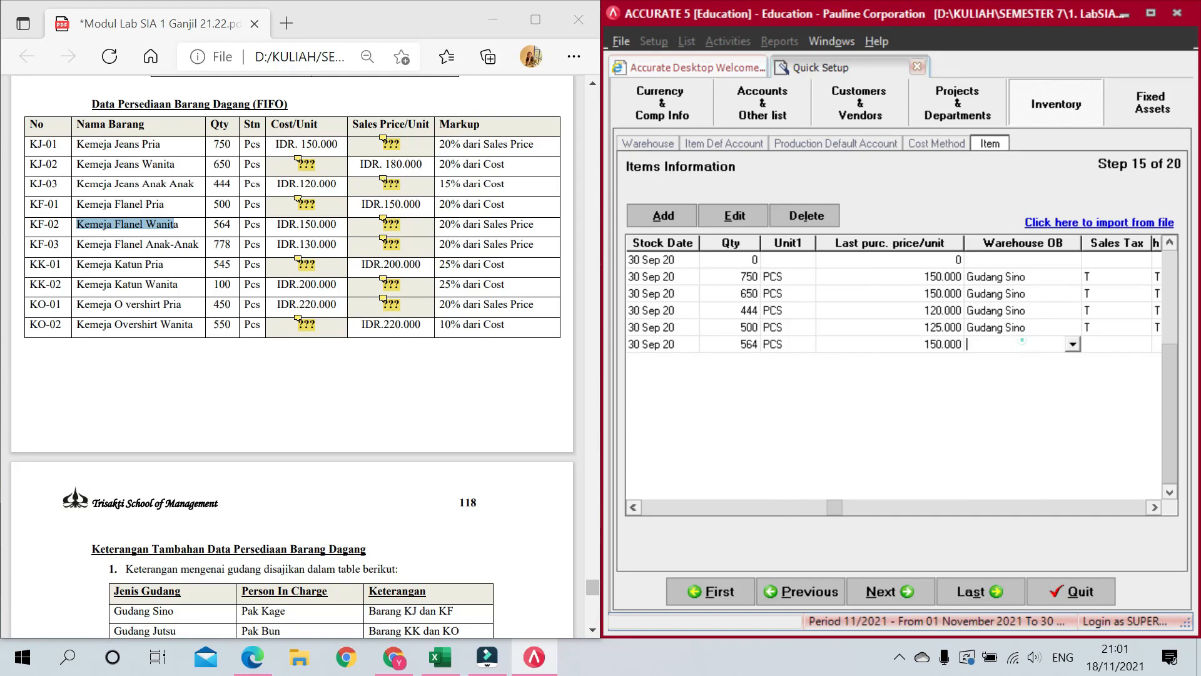
click(1071, 345)
click(1019, 383)
click(1098, 346)
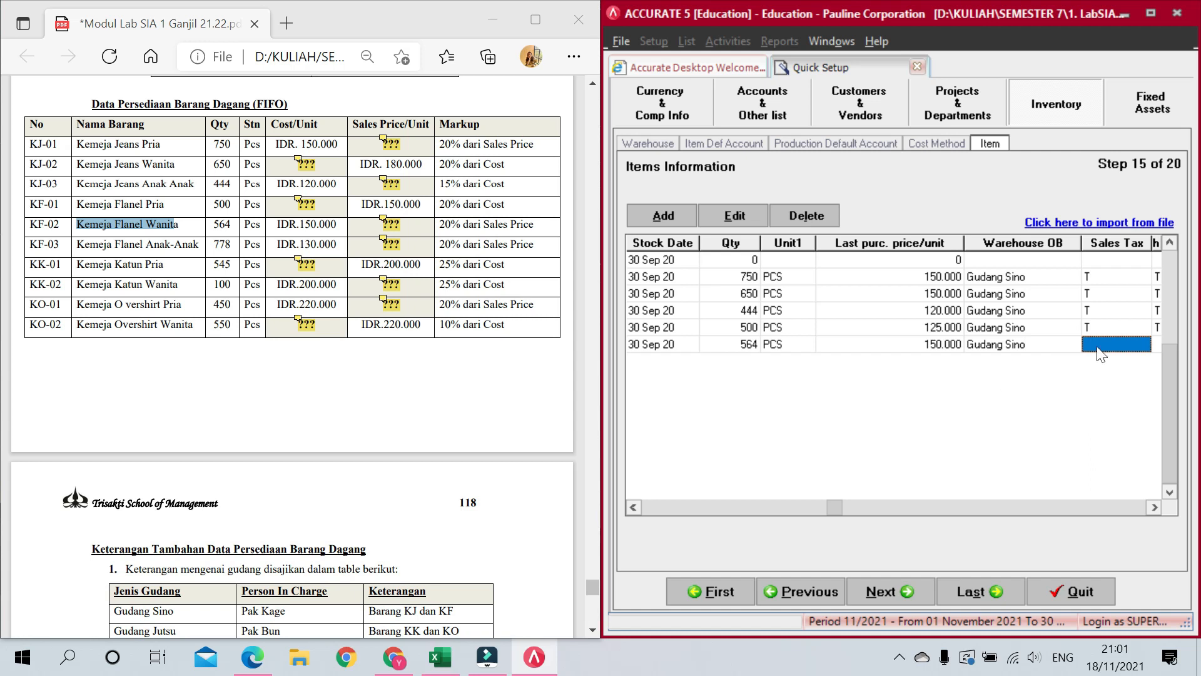
text(T)
key(Tab)
text(T)
key(Tab)
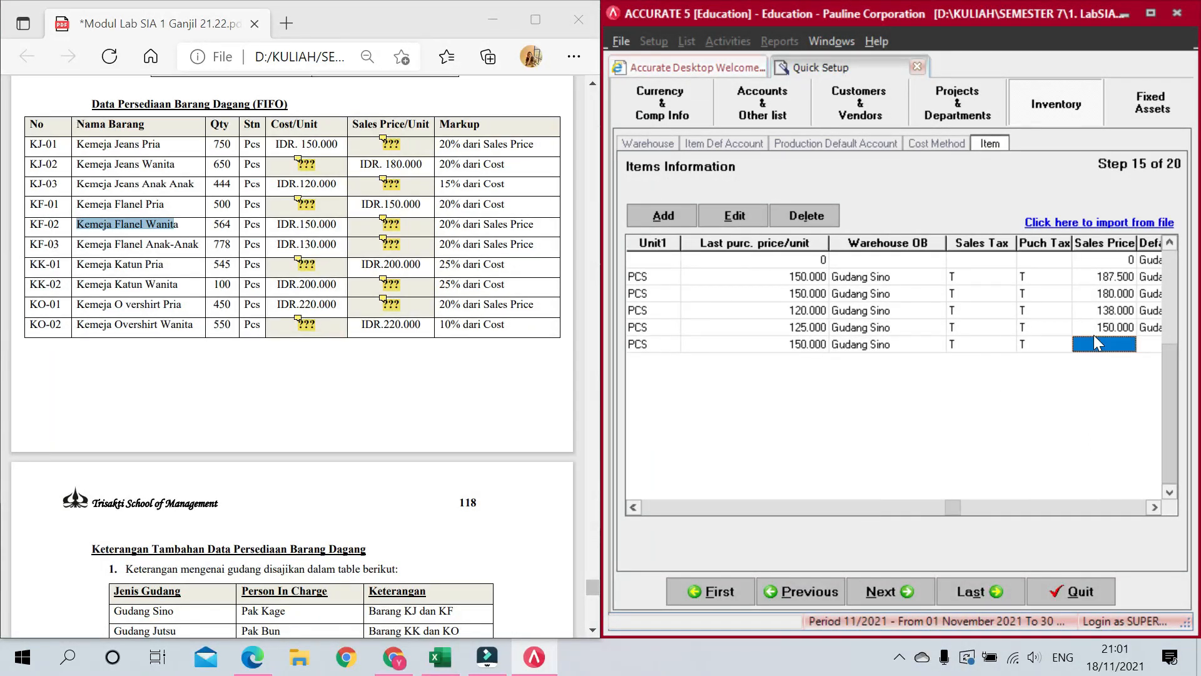
Step: Set KF-02's sales price to 187.500 and default warehouse to Gudang Sino, starting row KF-03
click(1120, 345)
mouse_move(383, 219)
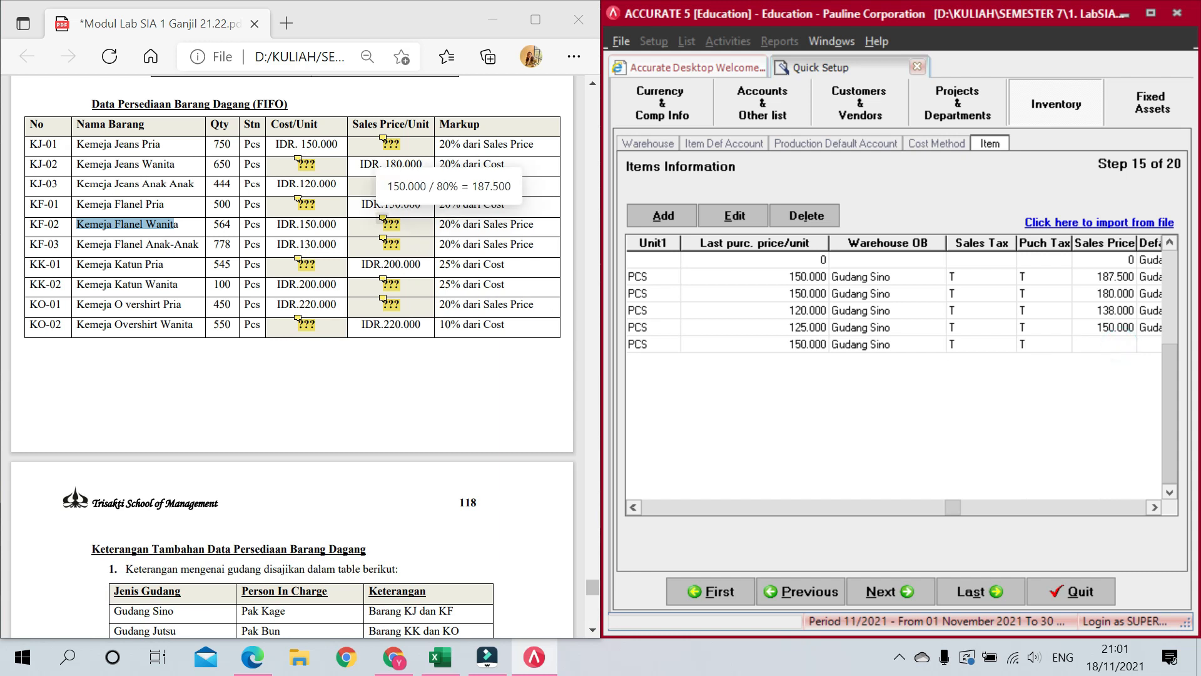
text(187.500)
key(Tab)
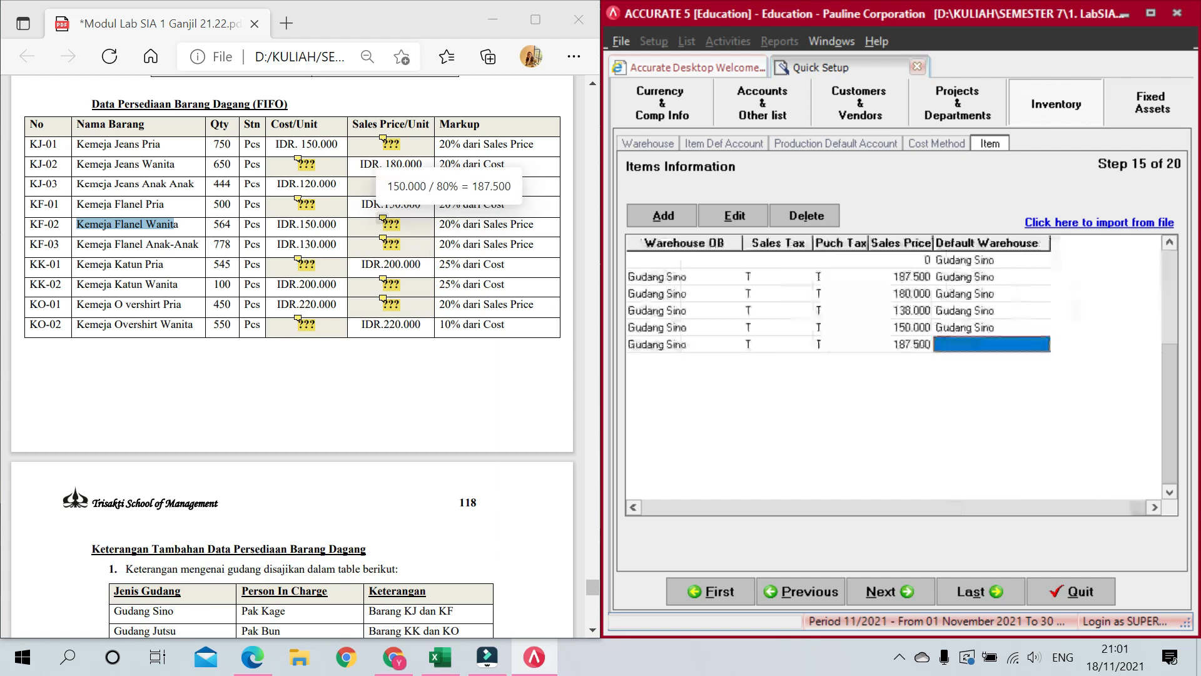
click(984, 344)
click(1042, 344)
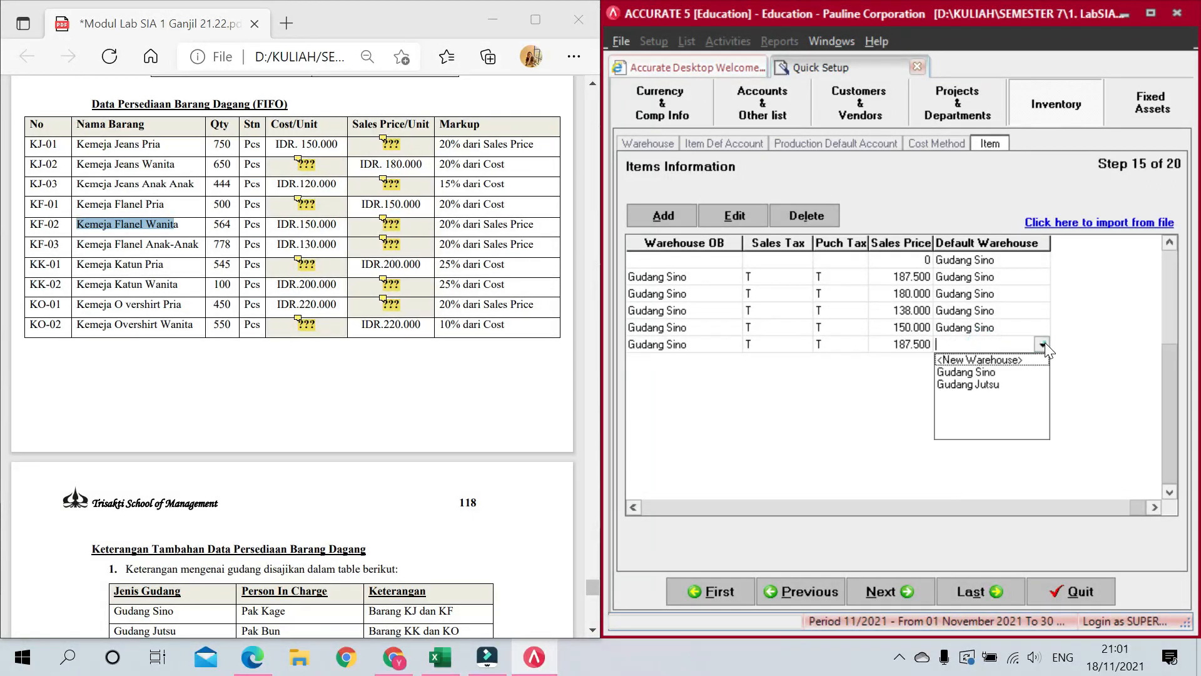
click(987, 372)
key(Tab)
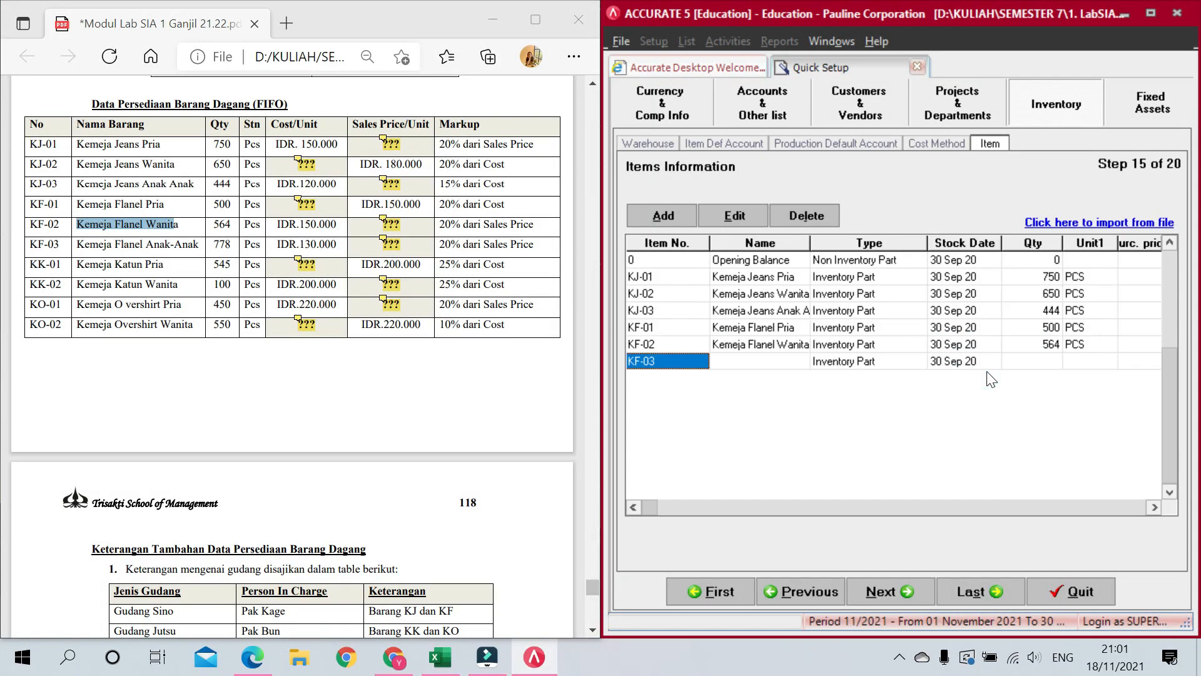
Step: Name KF-03 'Kemeja Flanel Anak-Anak', copied from the PDF table
key(Tab)
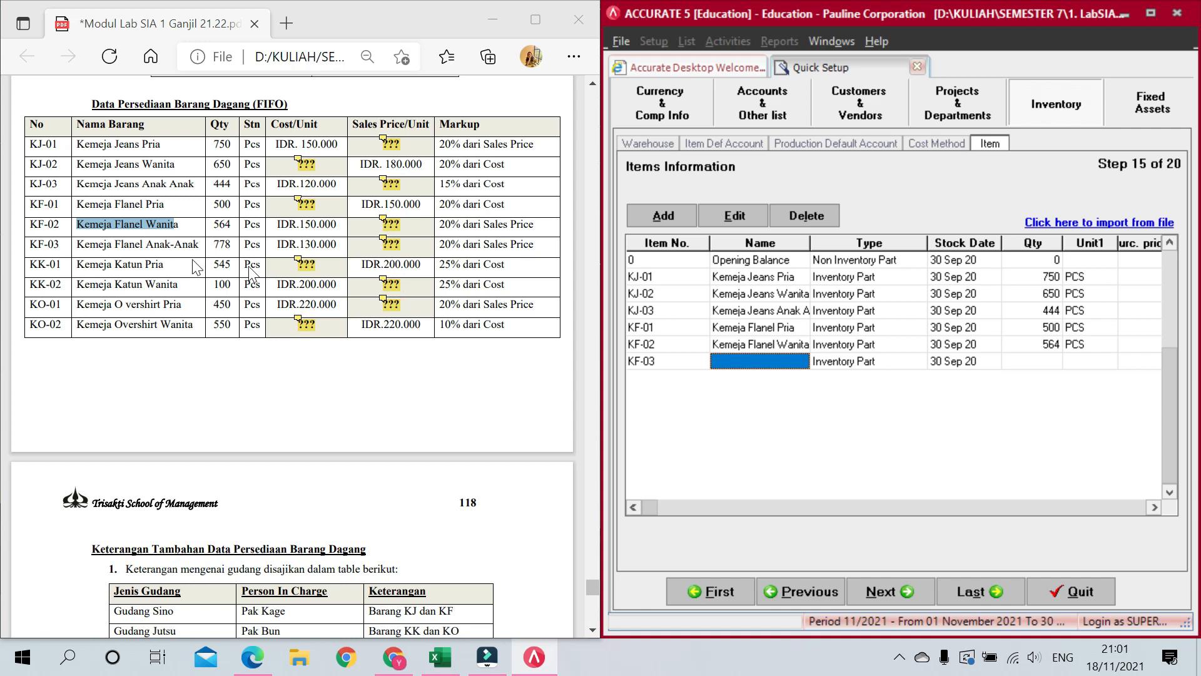
drag(76, 244, 199, 245)
key(ctrl+c)
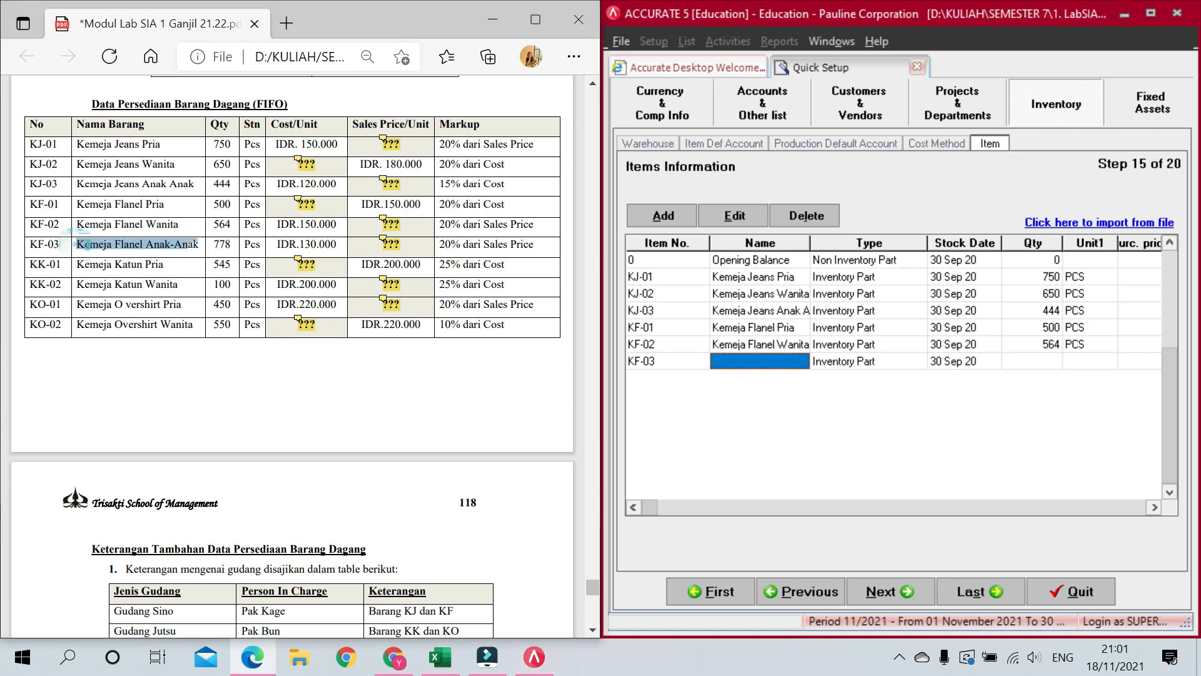
click(736, 363)
key(ctrl+v)
click(863, 362)
click(929, 369)
key(Tab)
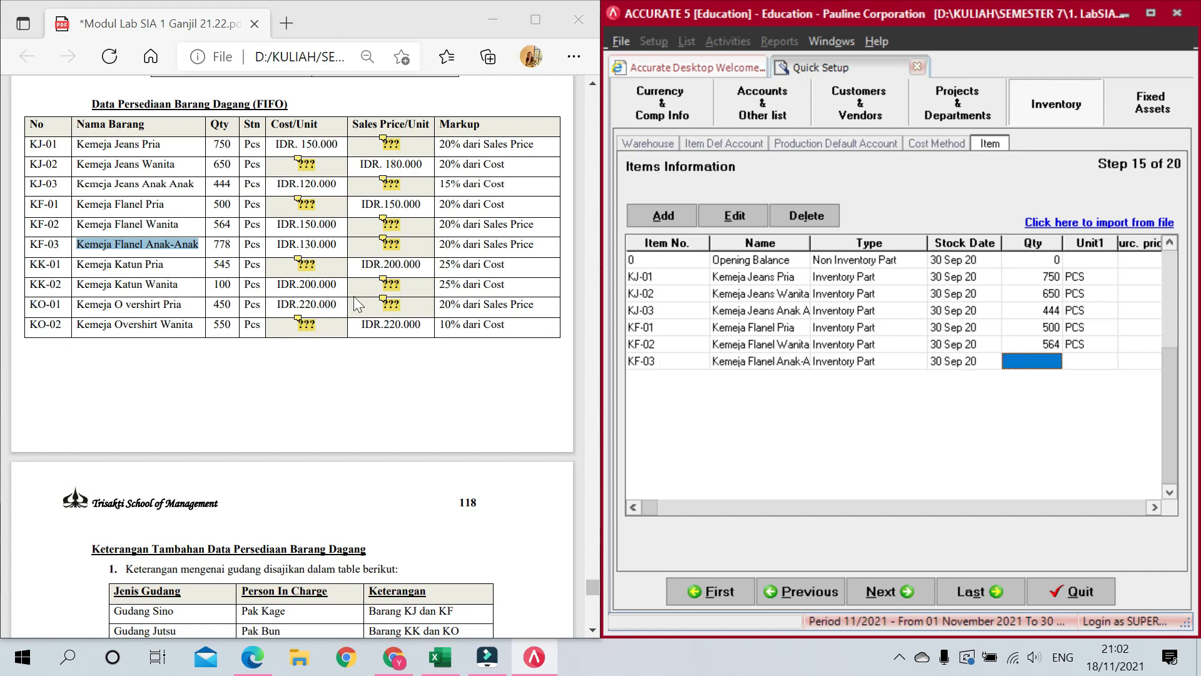
Step: Enter KF-03's quantity 778 in unit PCS with purchase price 130.000
text(778)
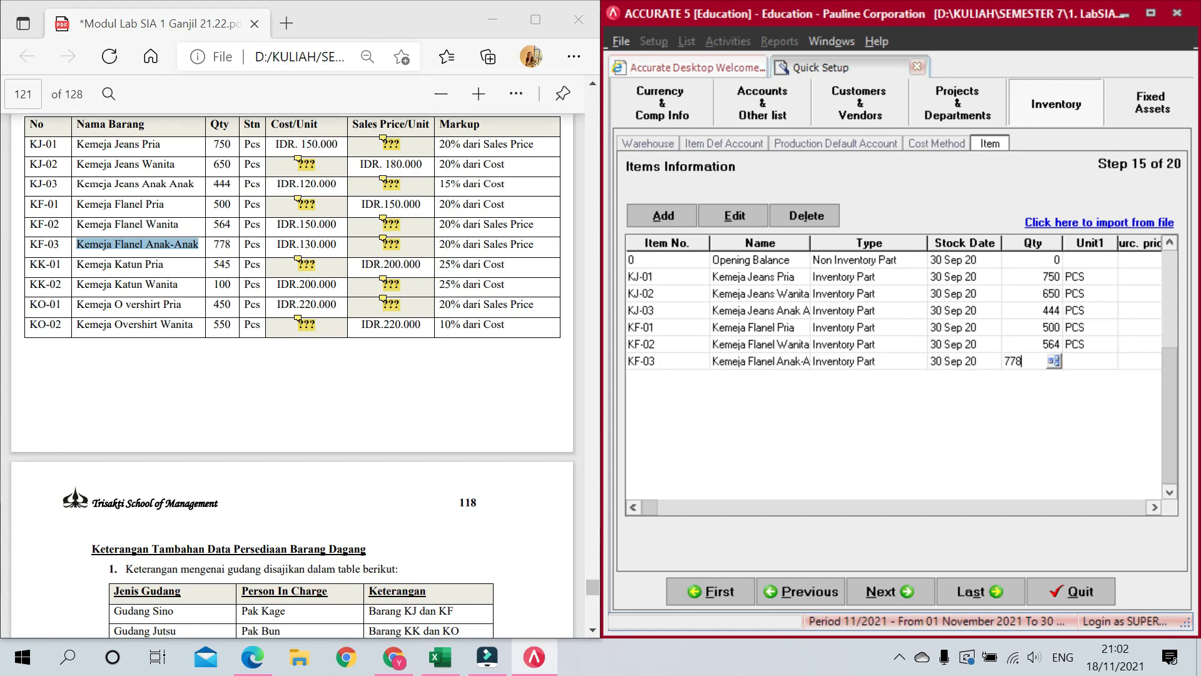
key(Tab)
text(P)
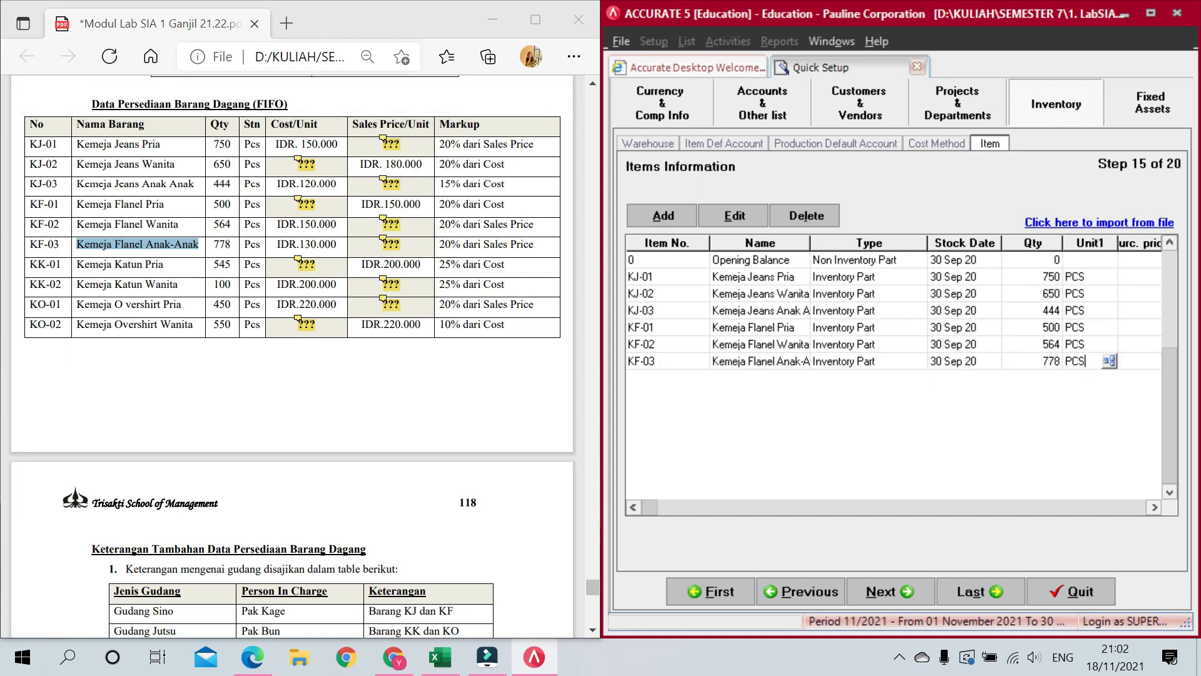
key(Tab)
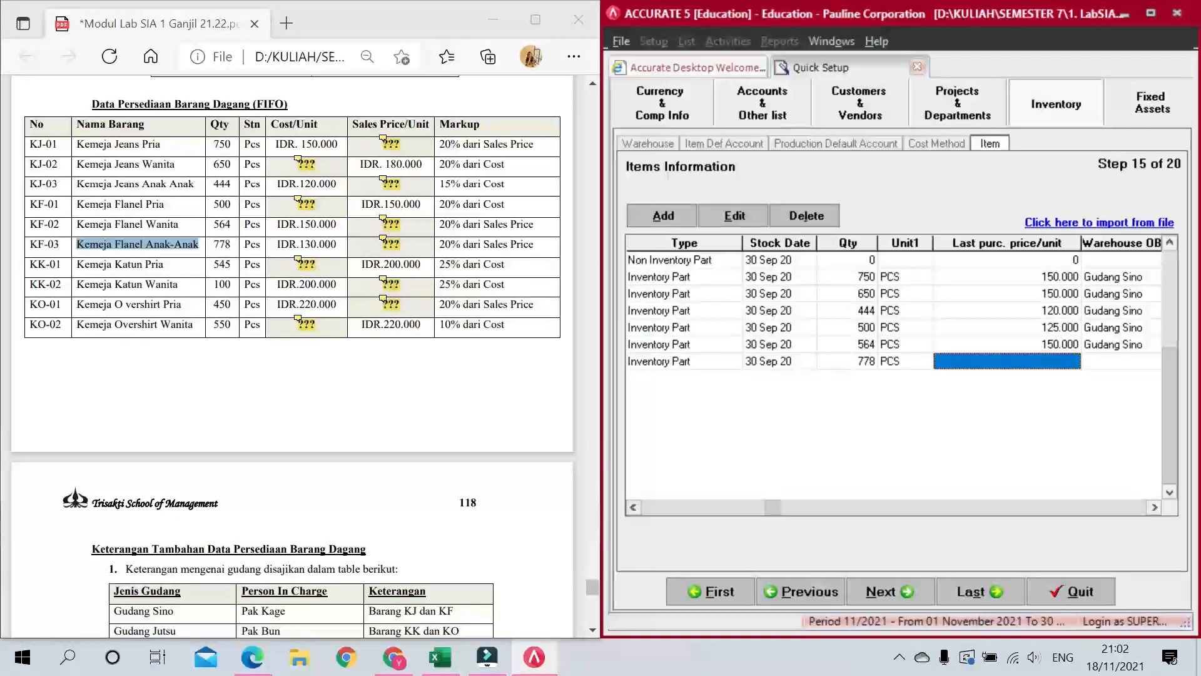
text(1)
text(30.0)
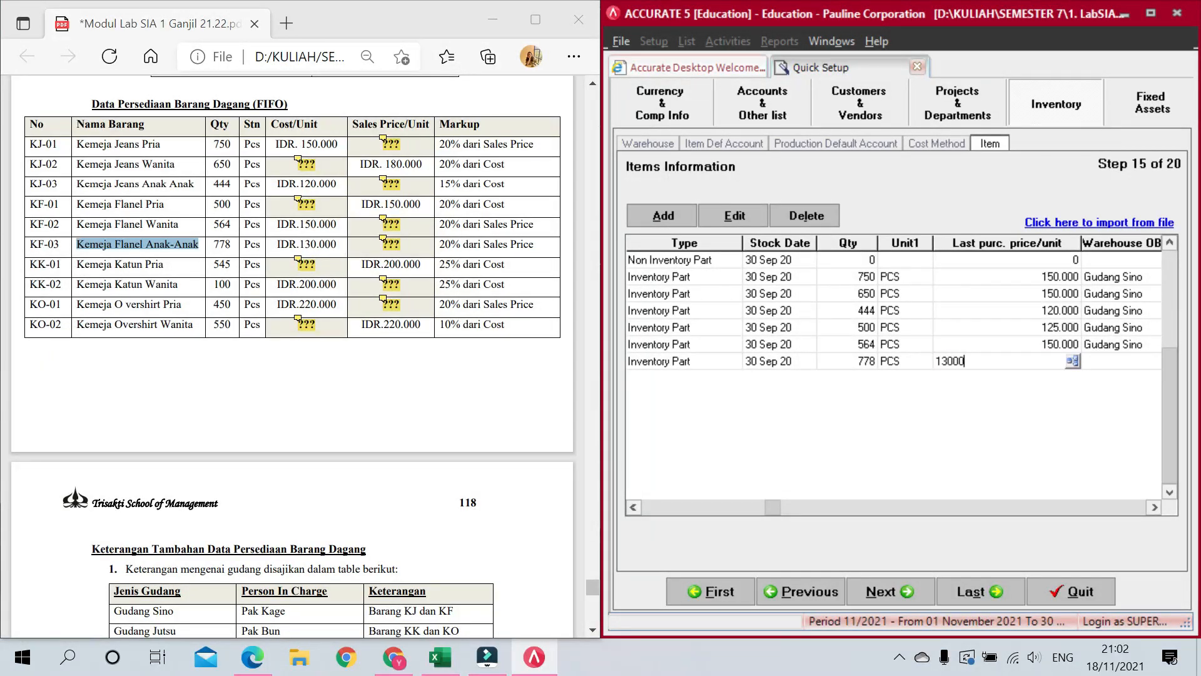
text(00)
key(Tab)
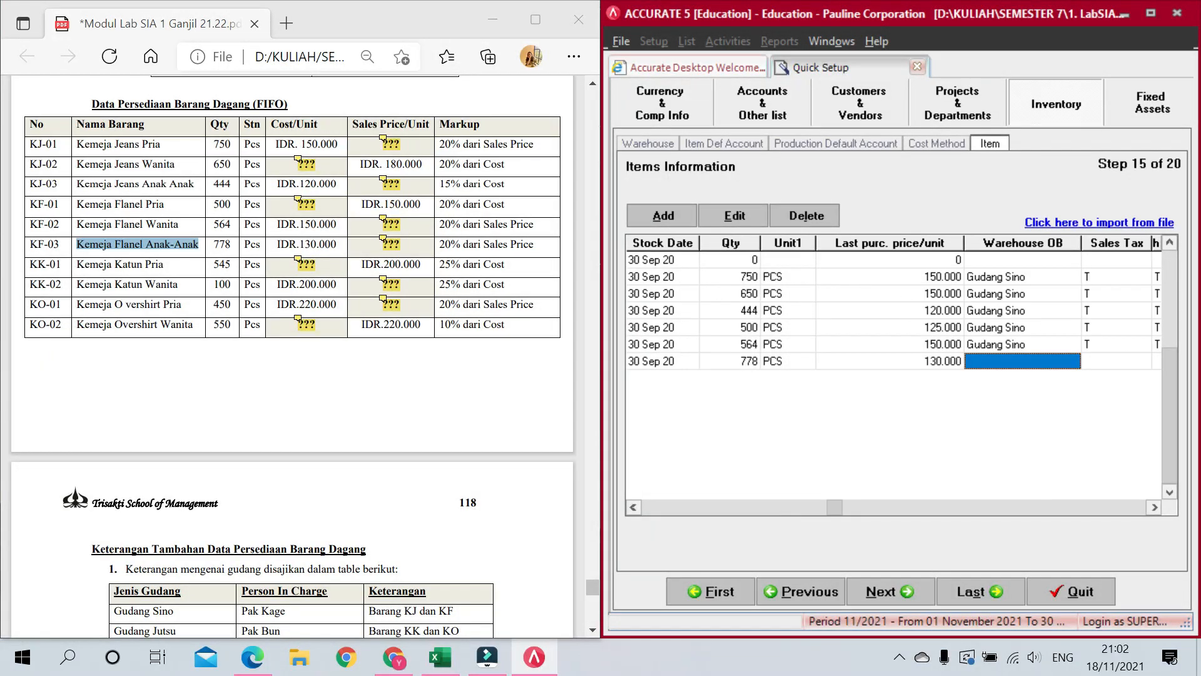
Step: Set KF-03's opening warehouse to Gudang Sino and both sales and purchase tax to T
click(1020, 361)
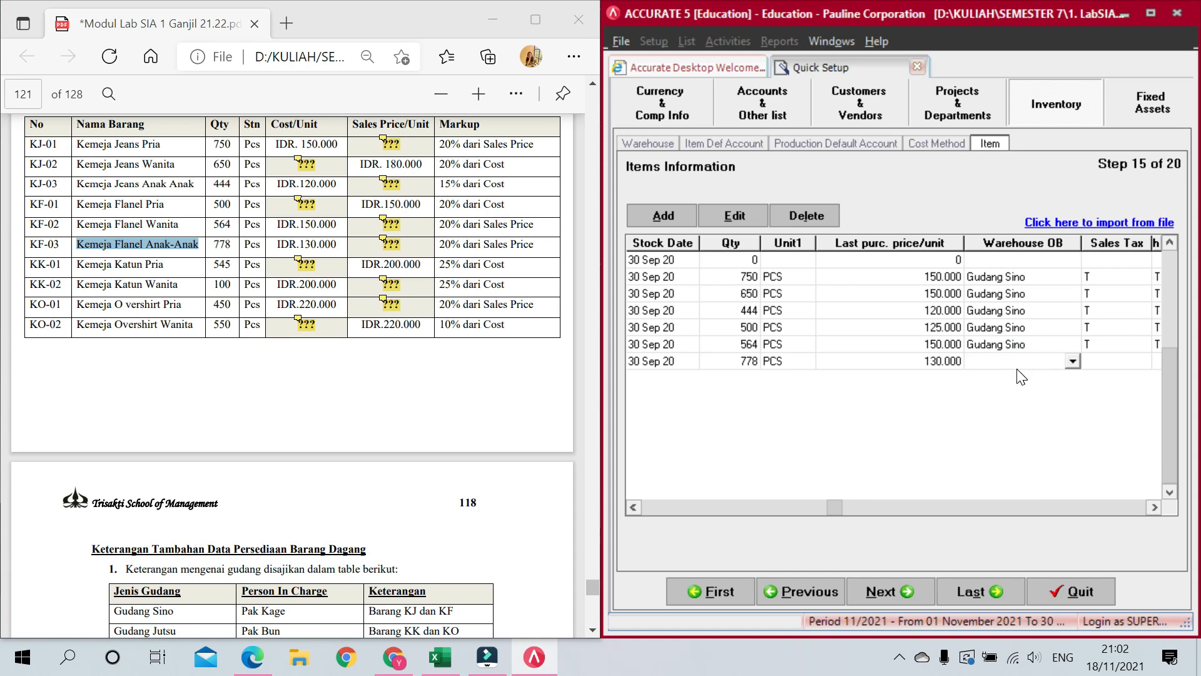
click(1073, 362)
click(1044, 402)
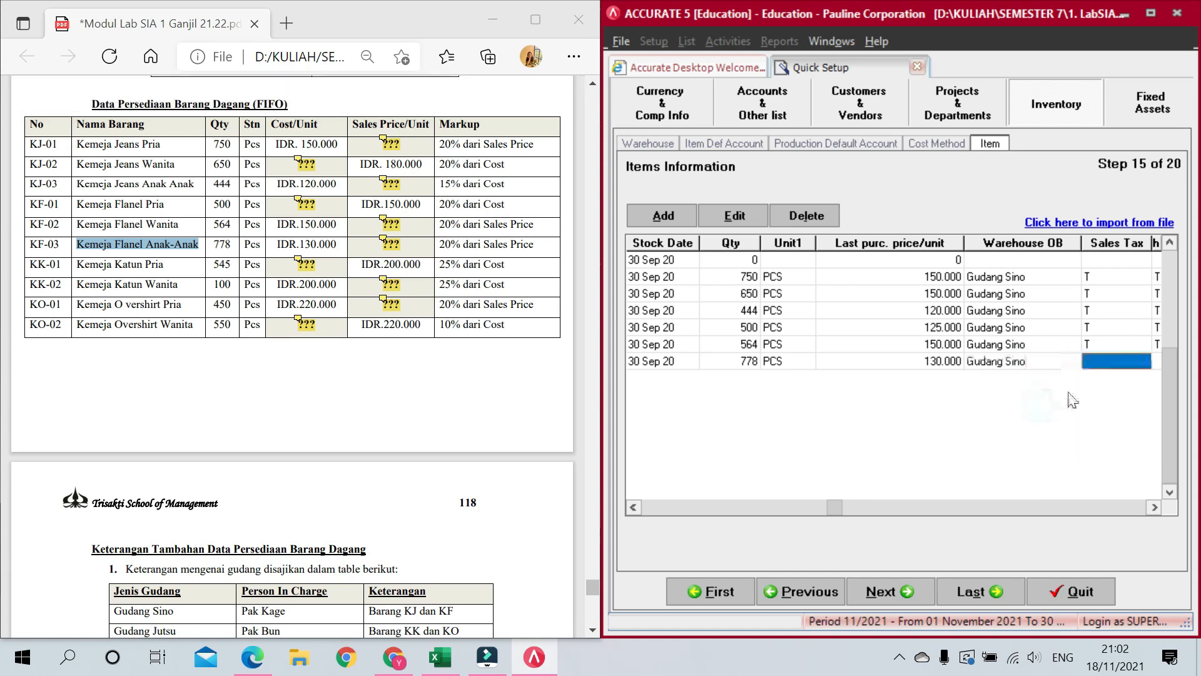
text(T)
key(Tab)
text(T)
key(Tab)
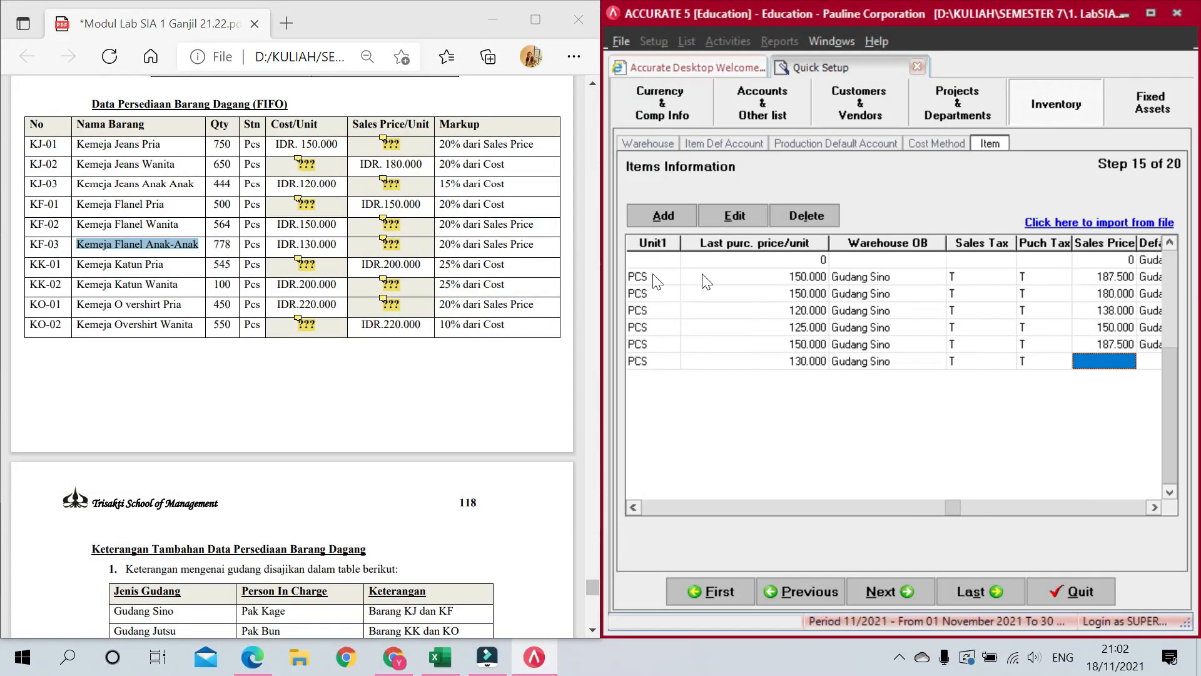
Step: Give KF-03 a 162.500 sales price and Gudang Sino default warehouse, starting row KF-04
mouse_move(381, 246)
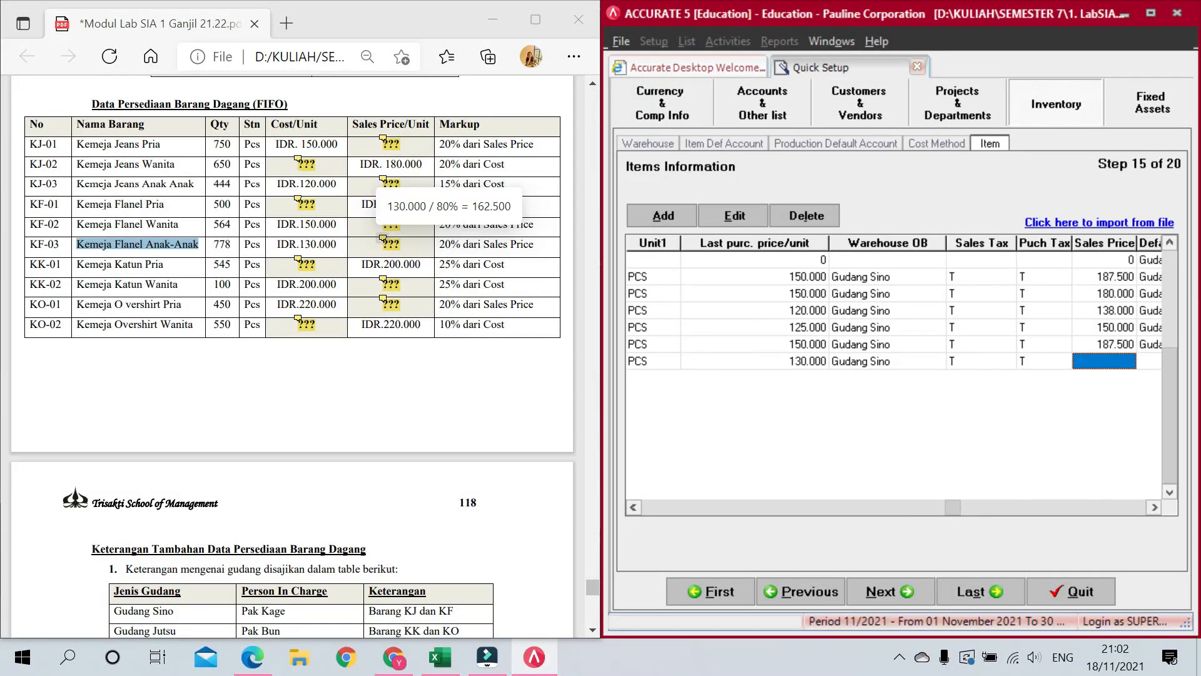
text(162.500)
key(Tab)
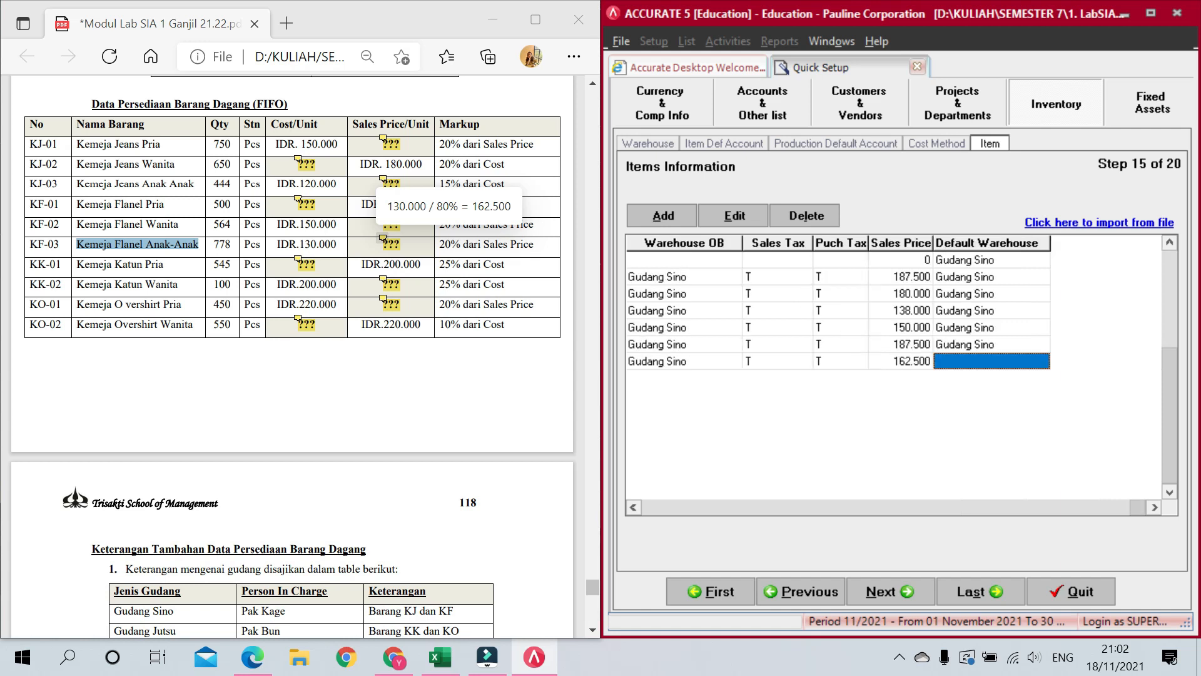
click(1042, 362)
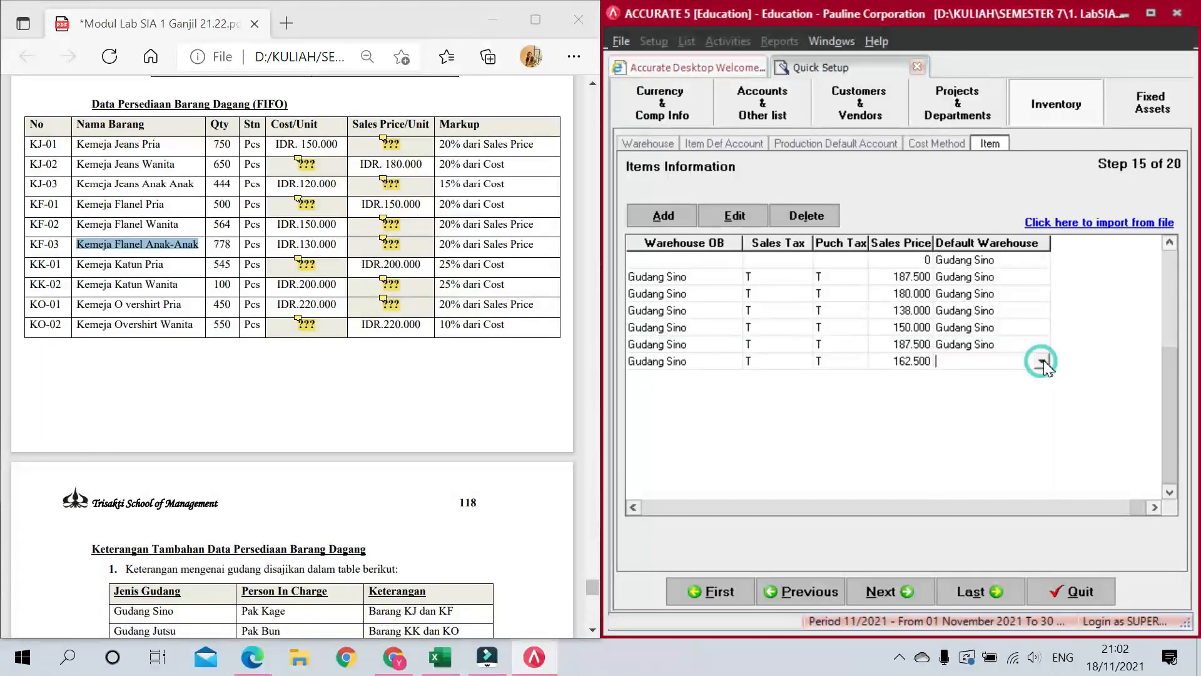
click(1019, 394)
key(Tab)
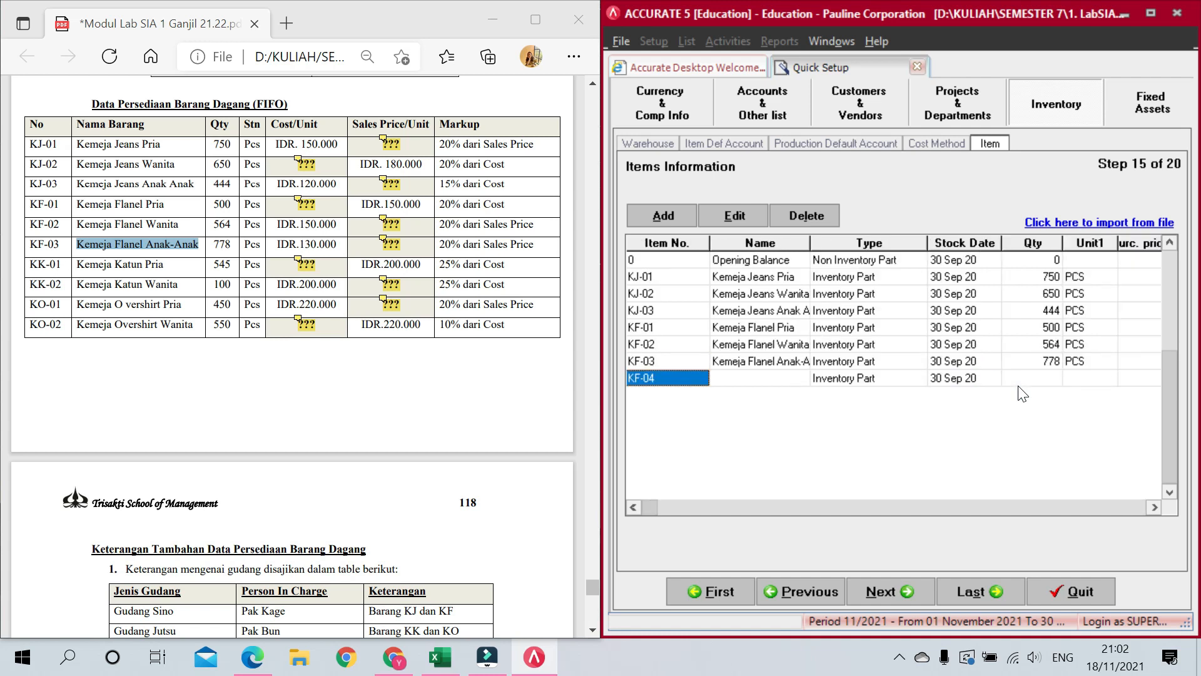
Step: Enter item KK-01 'Kemeja Katun Pria' with 545 PCS at purchase price 160.000
text(KK-)
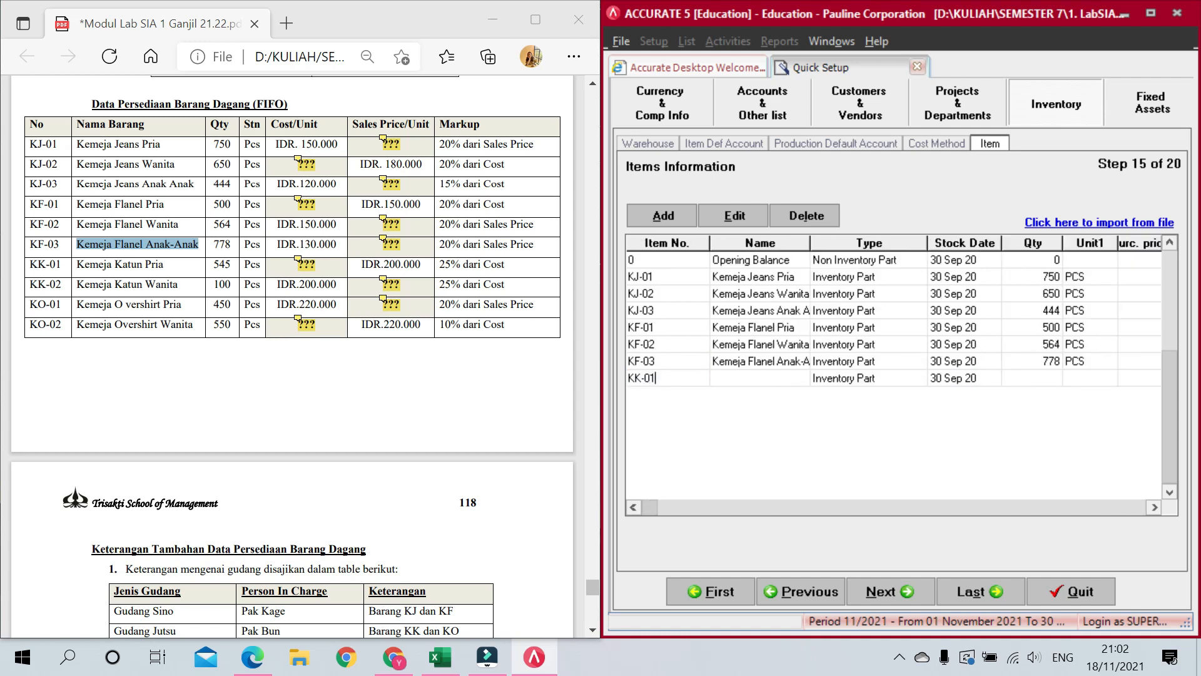
key(Tab)
text(Kemeja Katun P)
key(Tab)
key(Tab)
key(Tab)
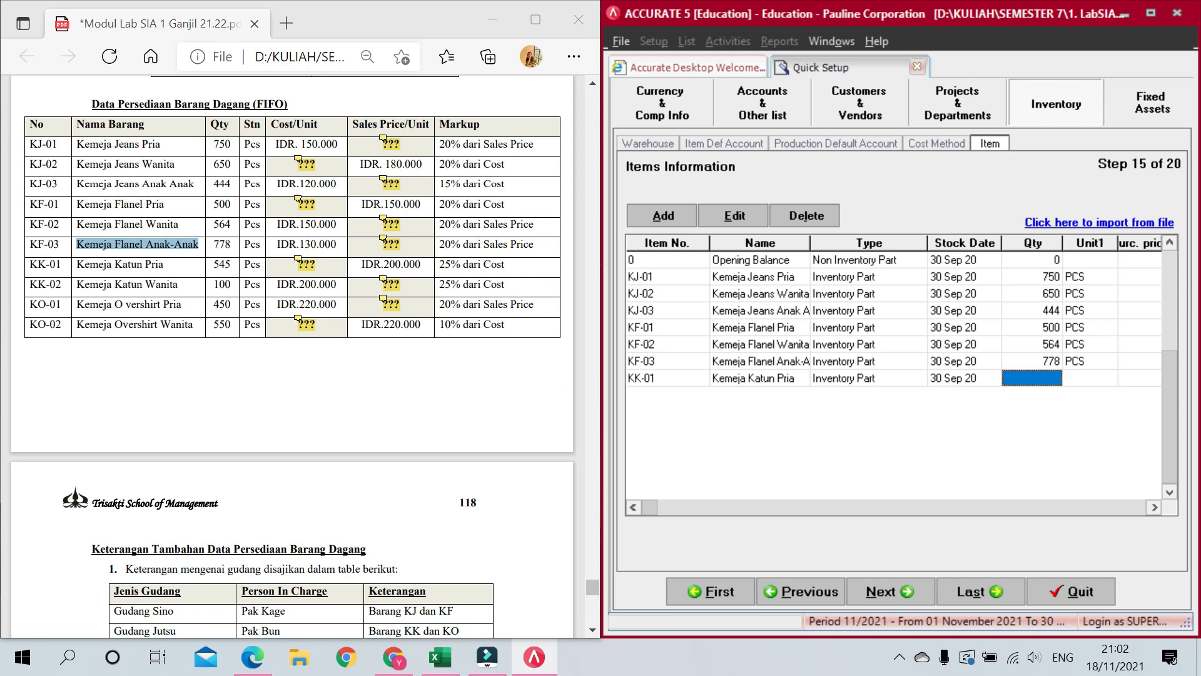
text(545)
key(Tab)
text(PCS)
key(Tab)
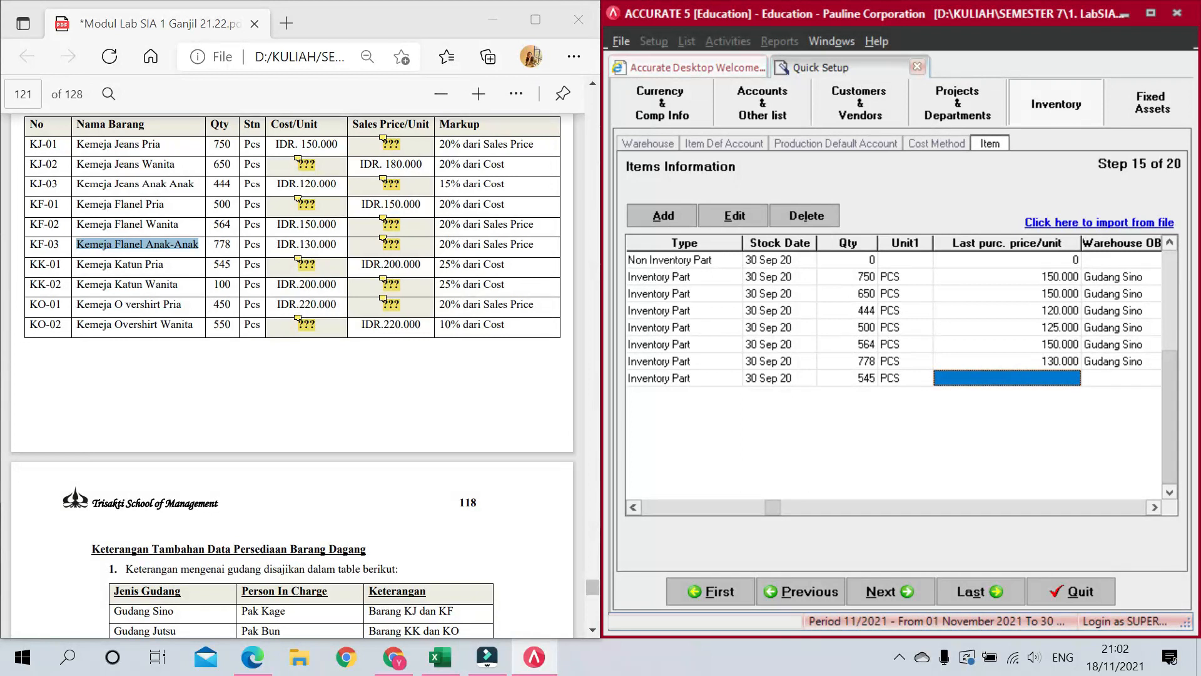
mouse_move(299, 260)
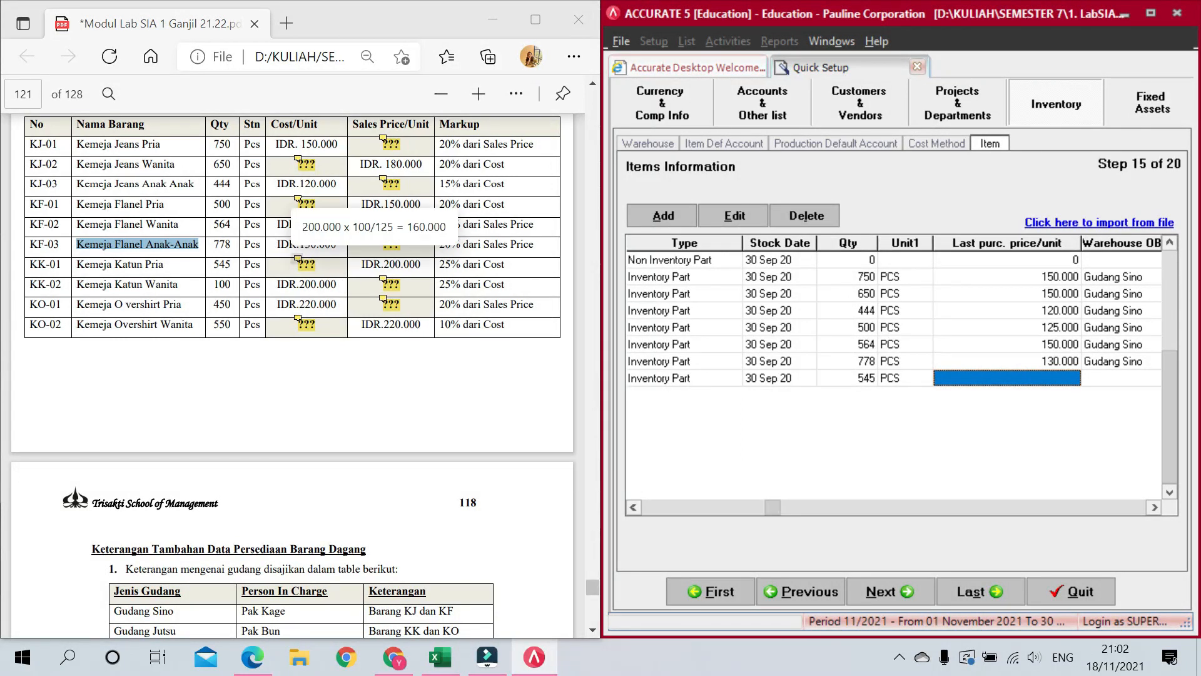
text(1600)
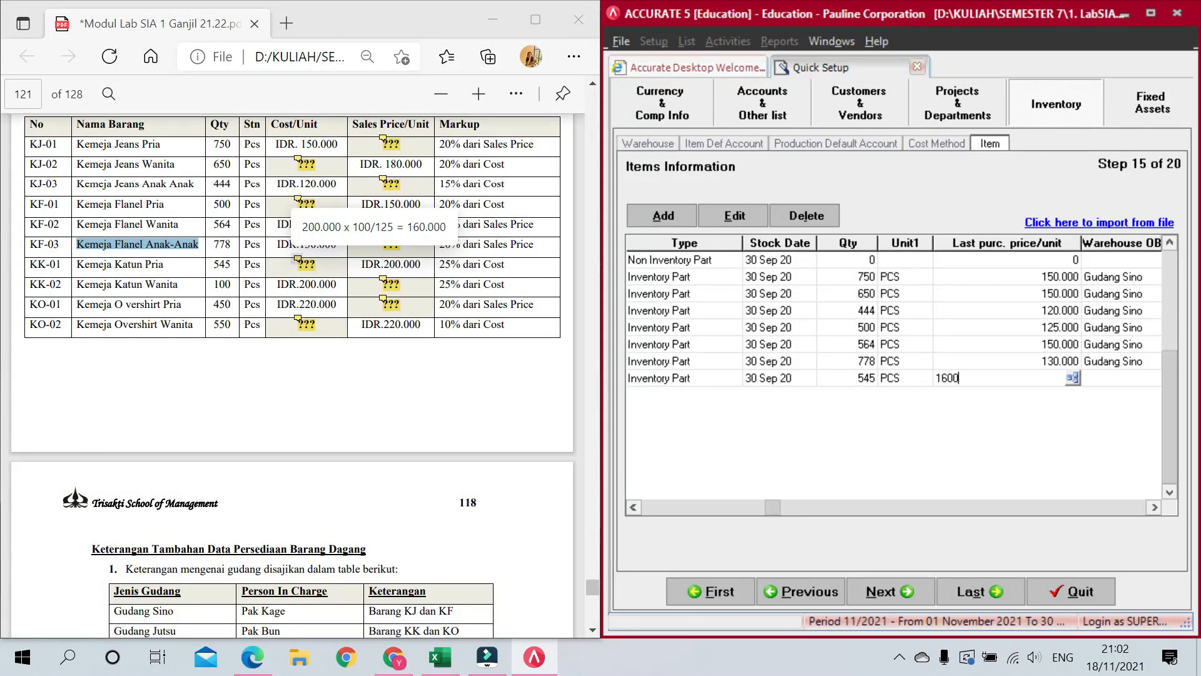
key(Tab)
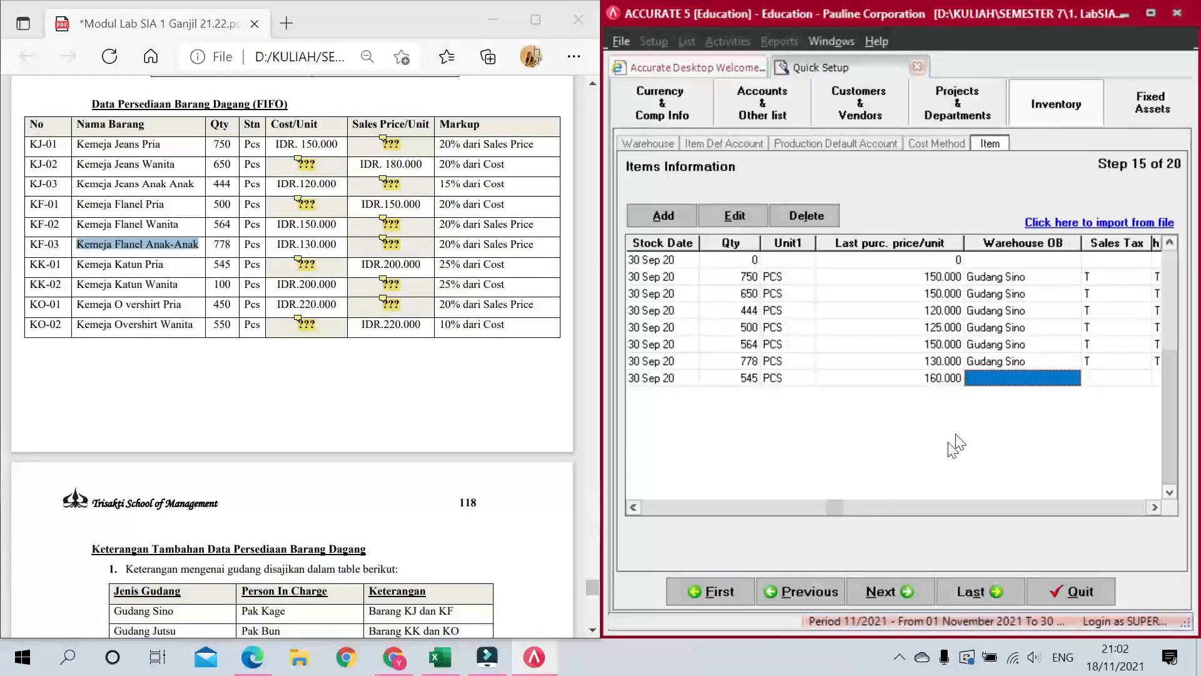
Step: Set KK-01's opening warehouse to Gudang Jutsu and both sales and purchase tax to T
click(1041, 374)
click(1072, 378)
click(1014, 431)
click(1088, 379)
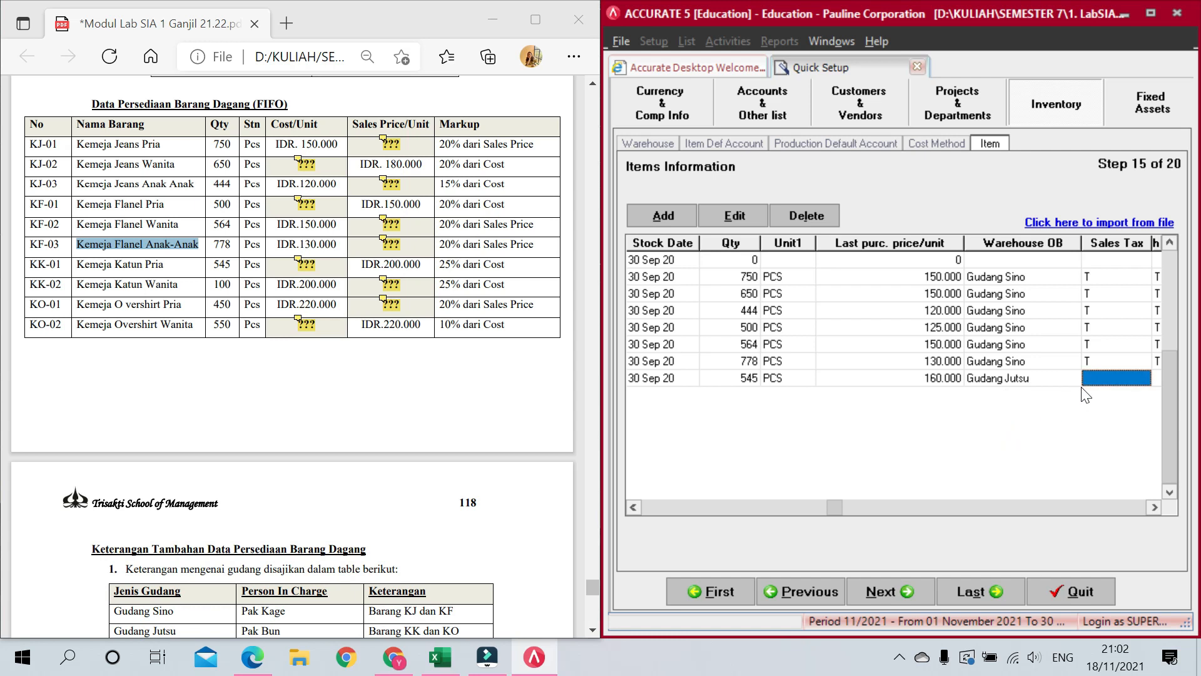
text(T)
key(Tab)
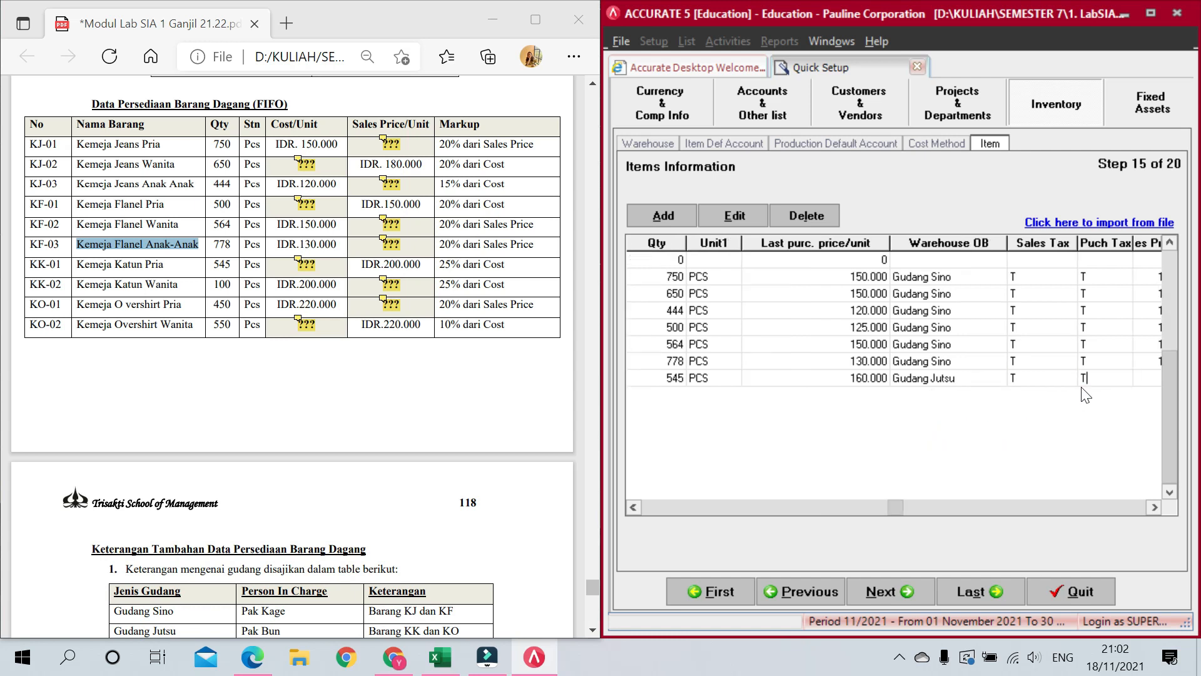
text(T)
key(Tab)
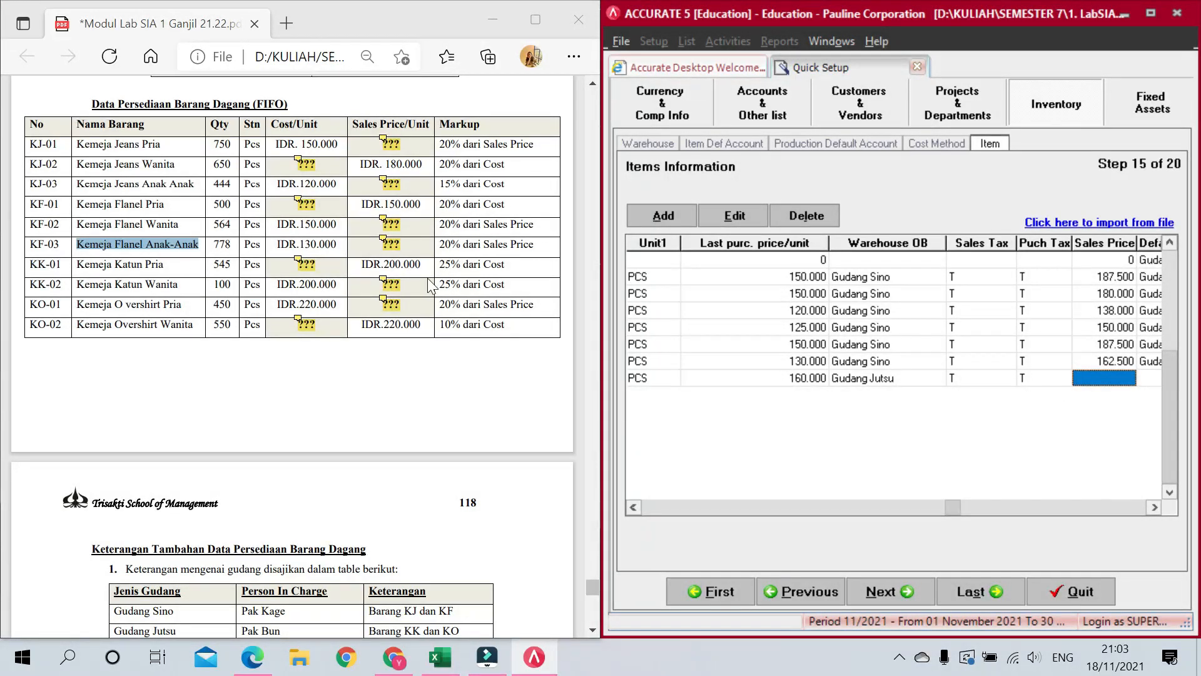
Step: Give KK-01 a 200.000 sales price and Gudang Jutsu default warehouse, starting row KK-02
text(200000)
key(Tab)
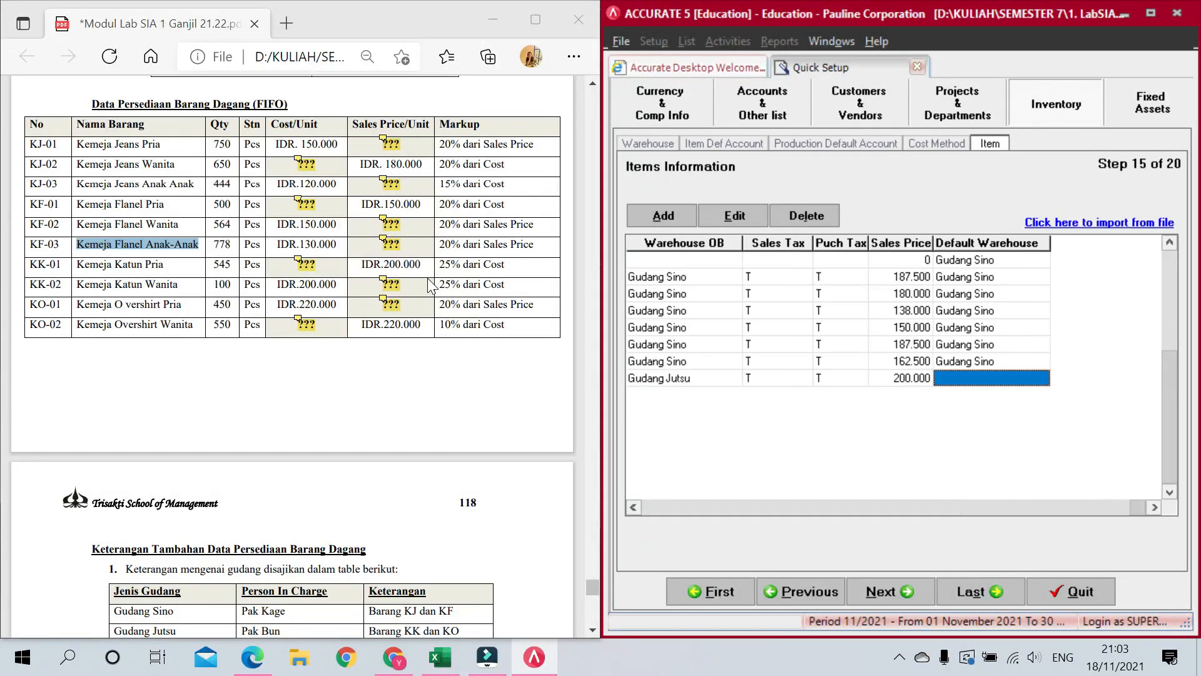
click(1006, 379)
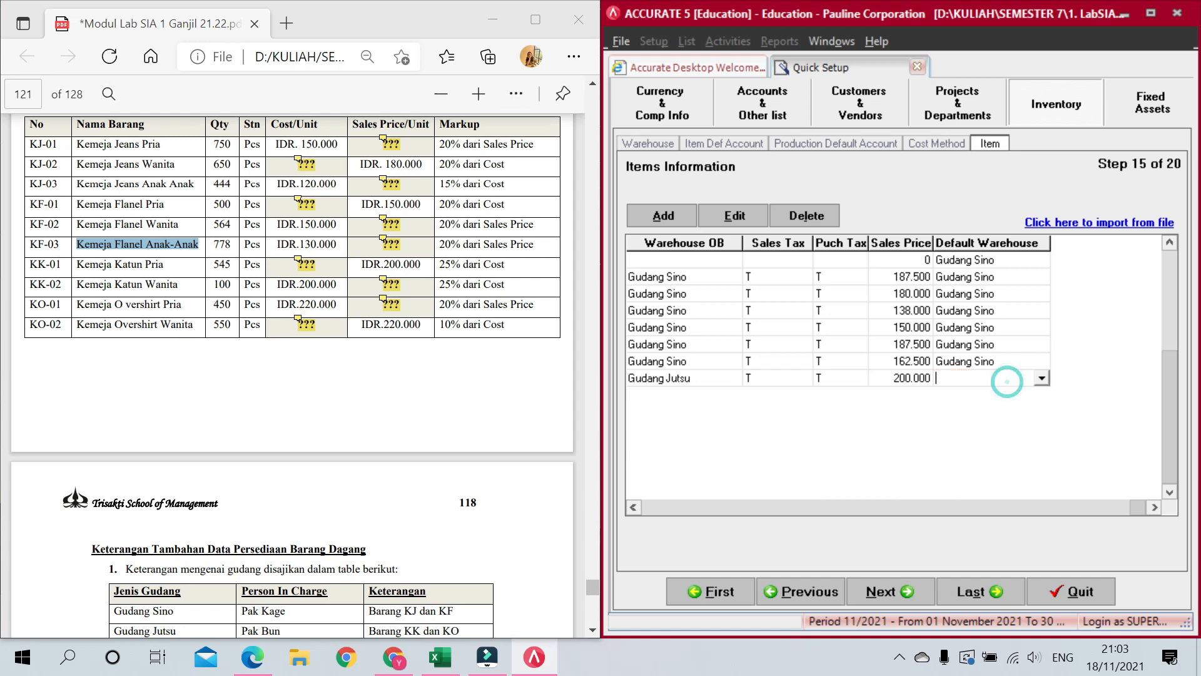
click(1042, 379)
click(996, 418)
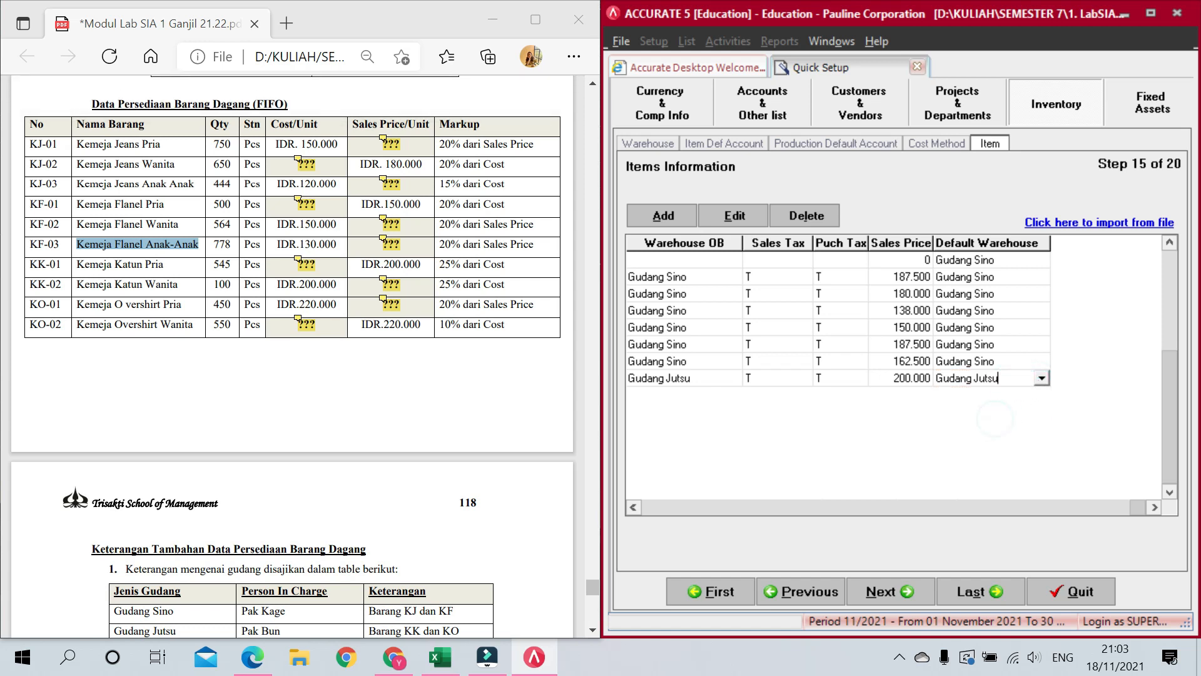
key(Tab)
key(Tab)
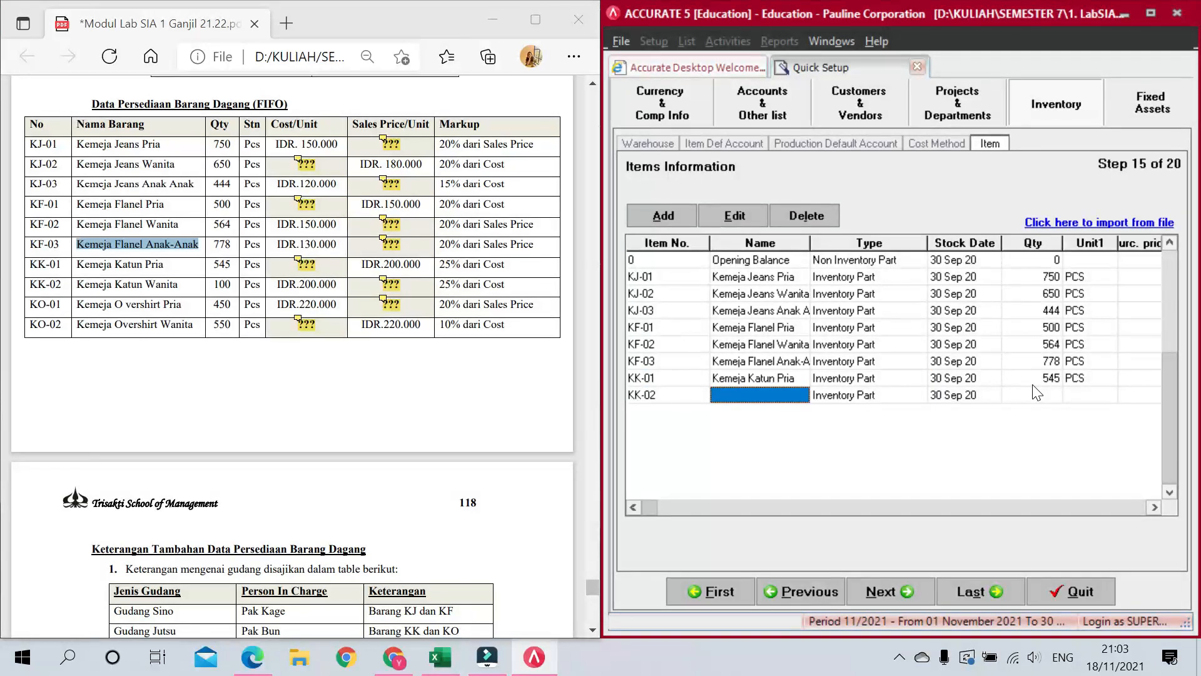
Step: Name KK-02 'Kemeja Katun Wanita' from the PDF, with 100 PCS at purchase price 200.000
drag(178, 284, 76, 284)
key(ctrl+c)
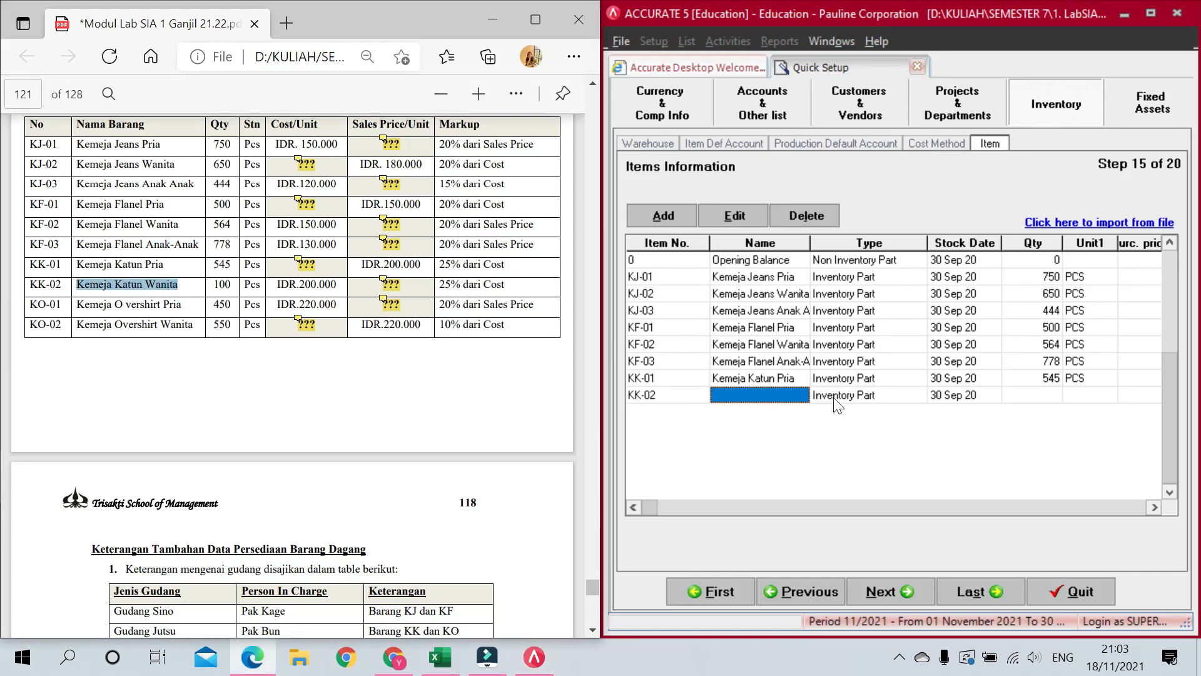
click(782, 394)
key(ctrl+v)
key(Tab)
key(Tab)
key(Tab)
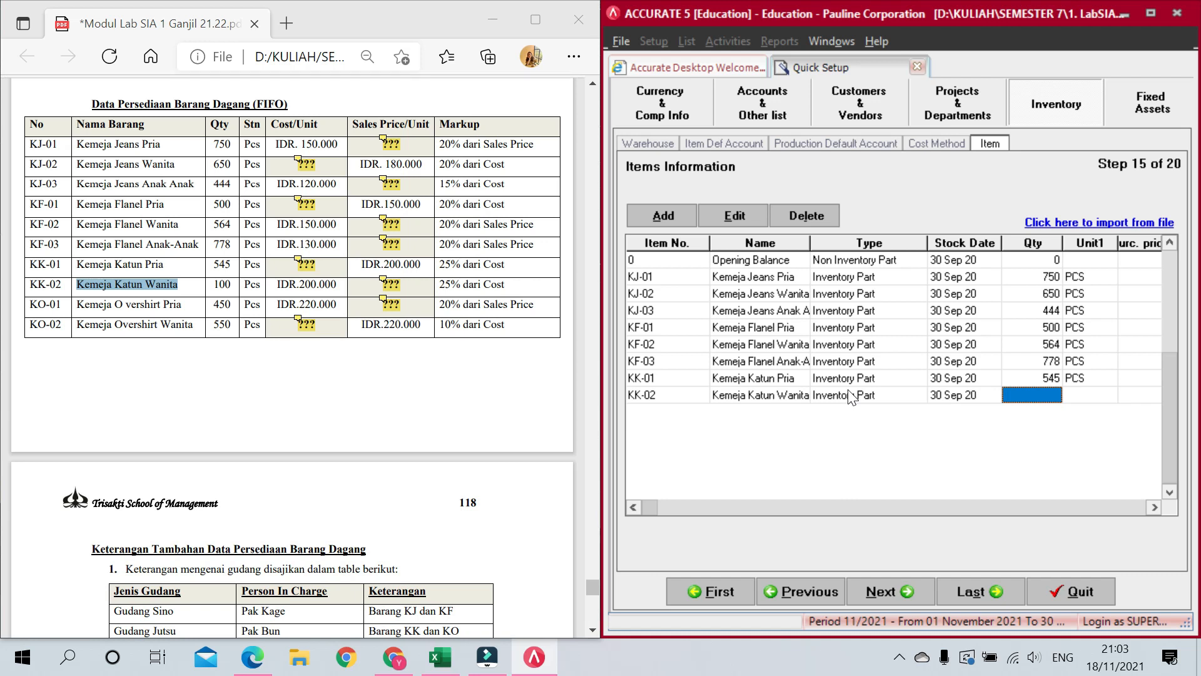
text(100)
key(Tab)
text(PCS)
key(Tab)
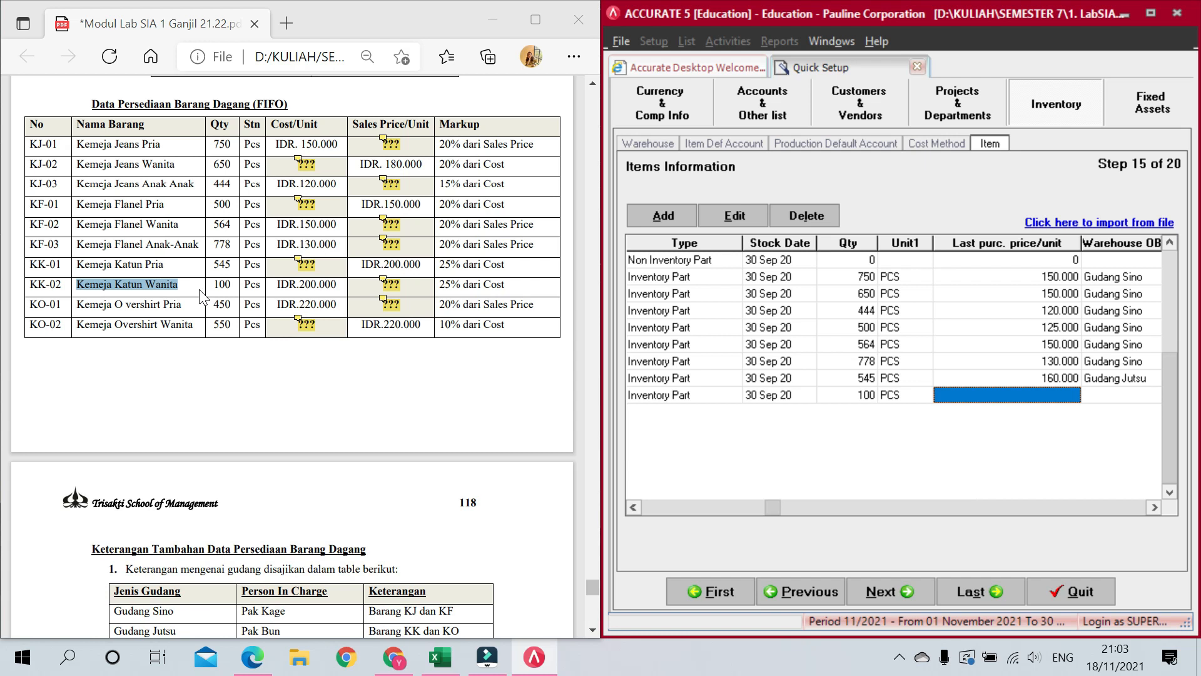
text(200.000)
key(Tab)
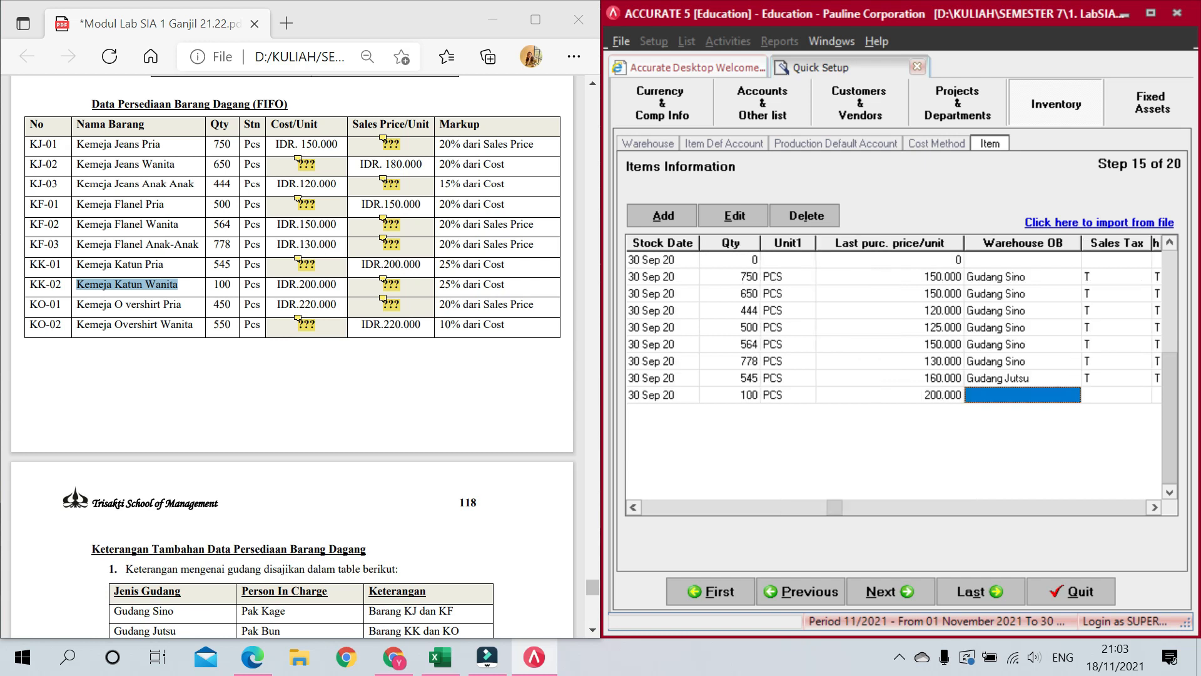
Step: Set KK-02's opening warehouse to Gudang Jutsu and both sales and purchase tax to T
click(1038, 394)
click(1068, 394)
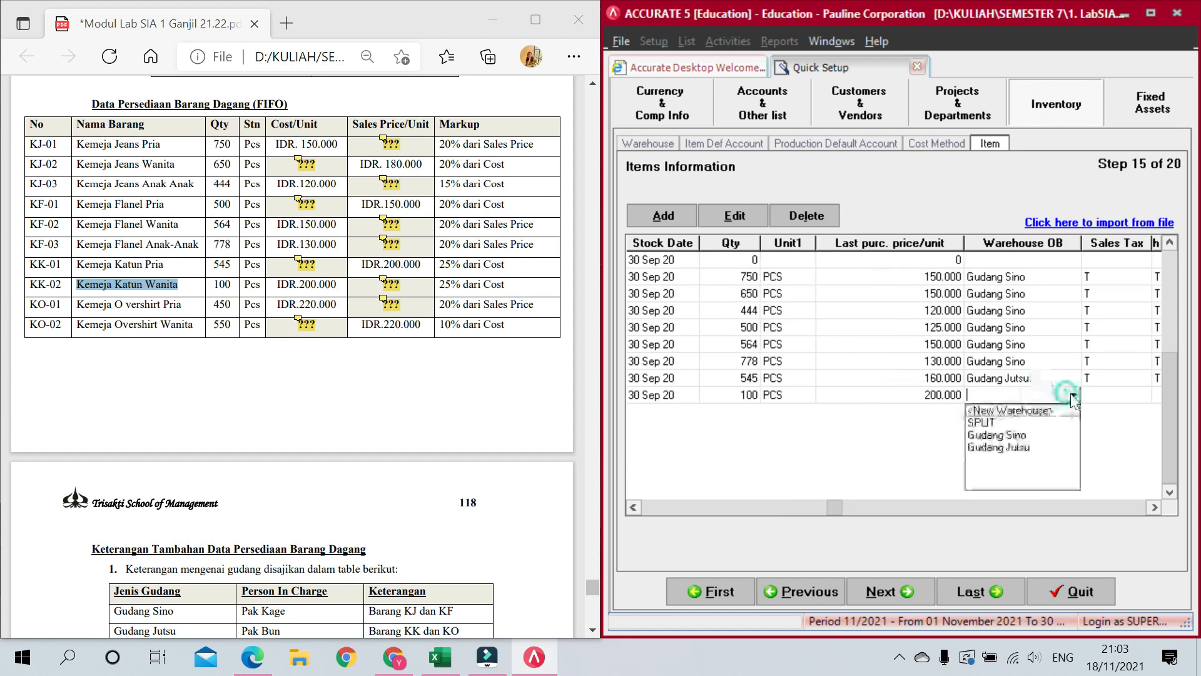
click(998, 447)
click(1124, 395)
text(T)
key(Tab)
text(T)
key(Tab)
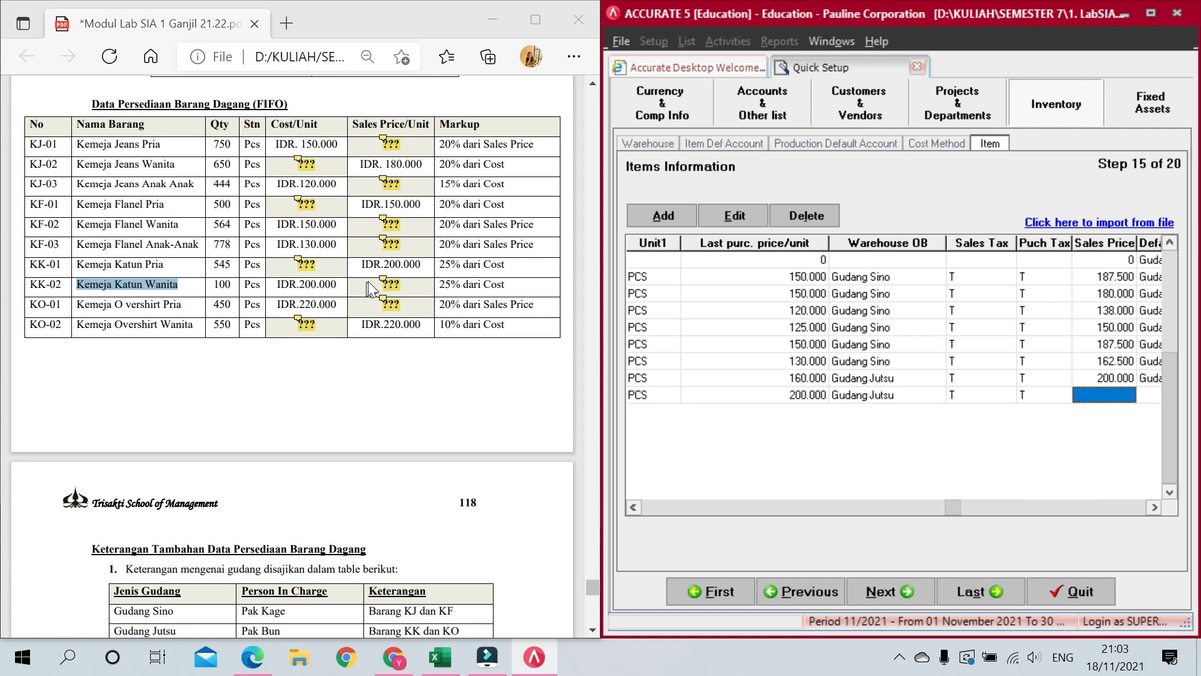
Step: Give KK-02 a 250.000 sales price and Gudang Jutsu default warehouse, starting a new row
mouse_move(383, 282)
text(250000)
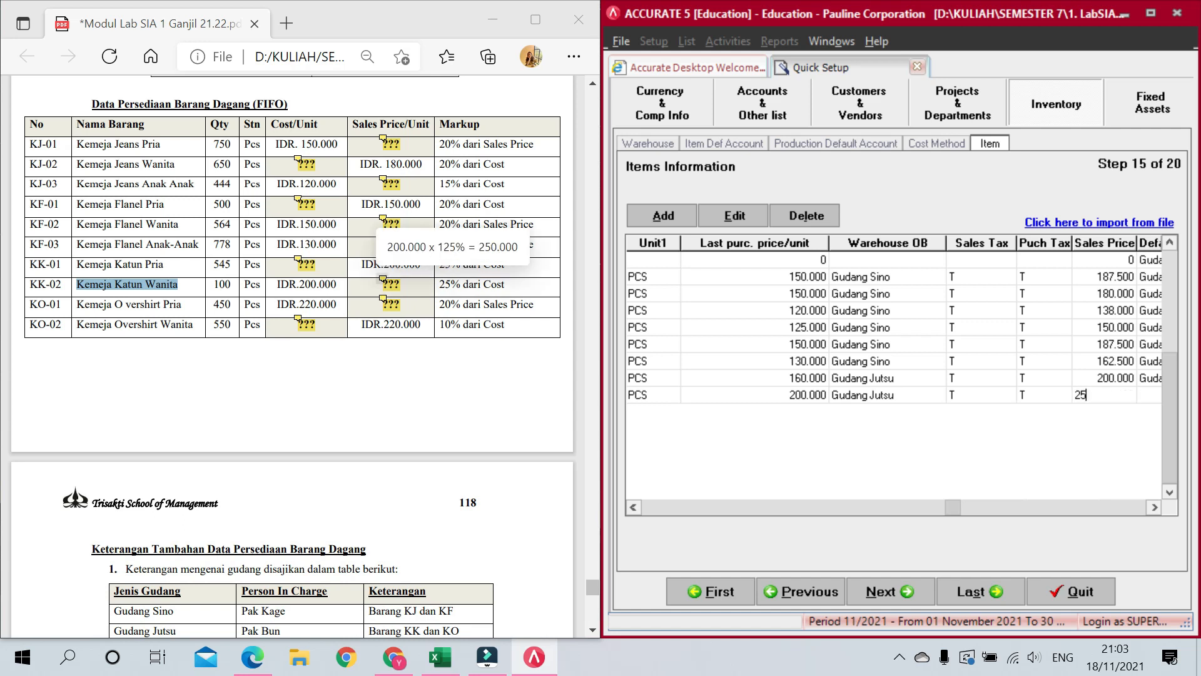
key(Tab)
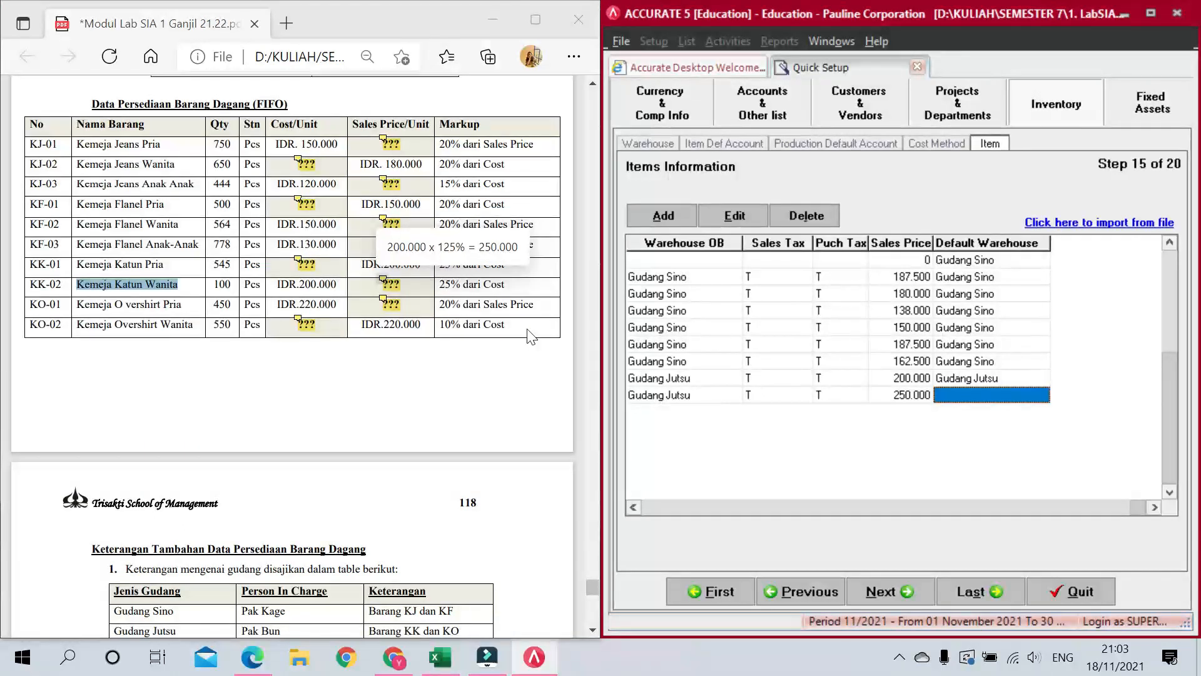
click(973, 395)
click(1041, 397)
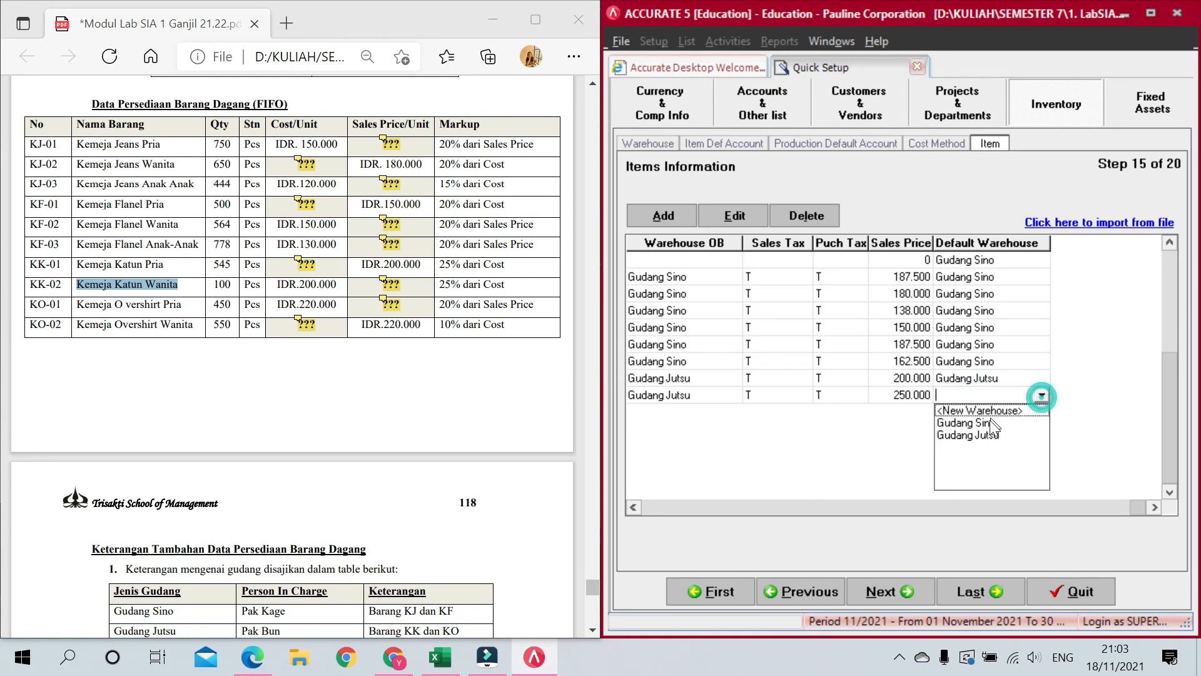
click(994, 432)
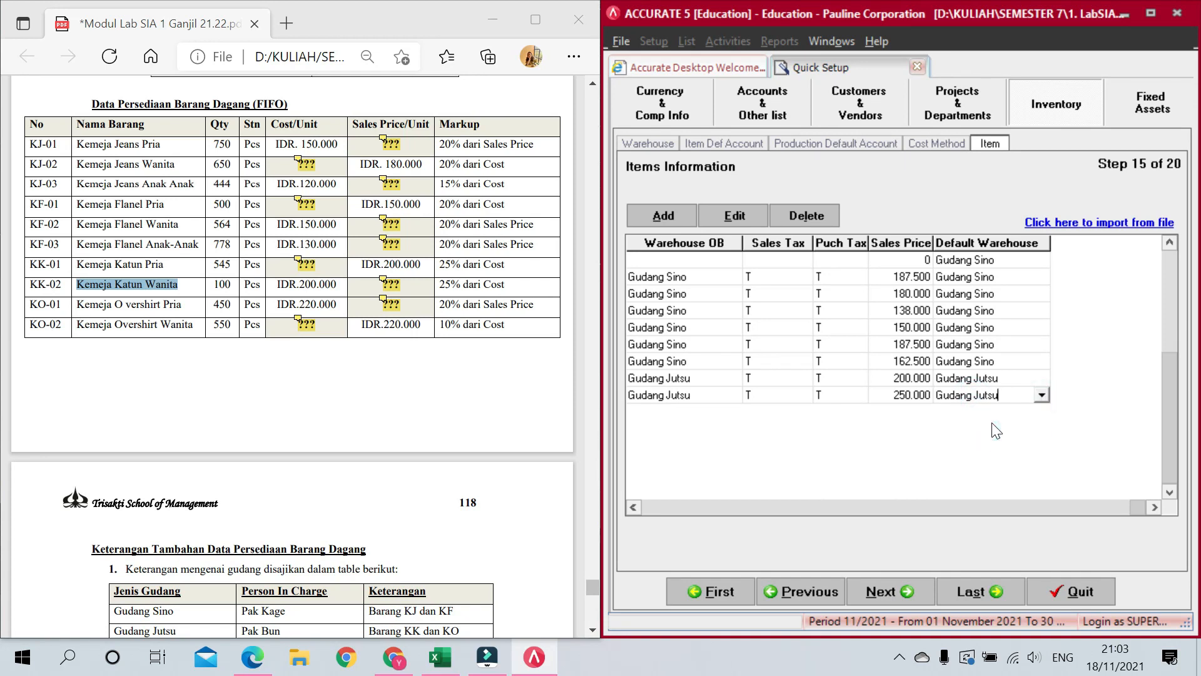
key(Tab)
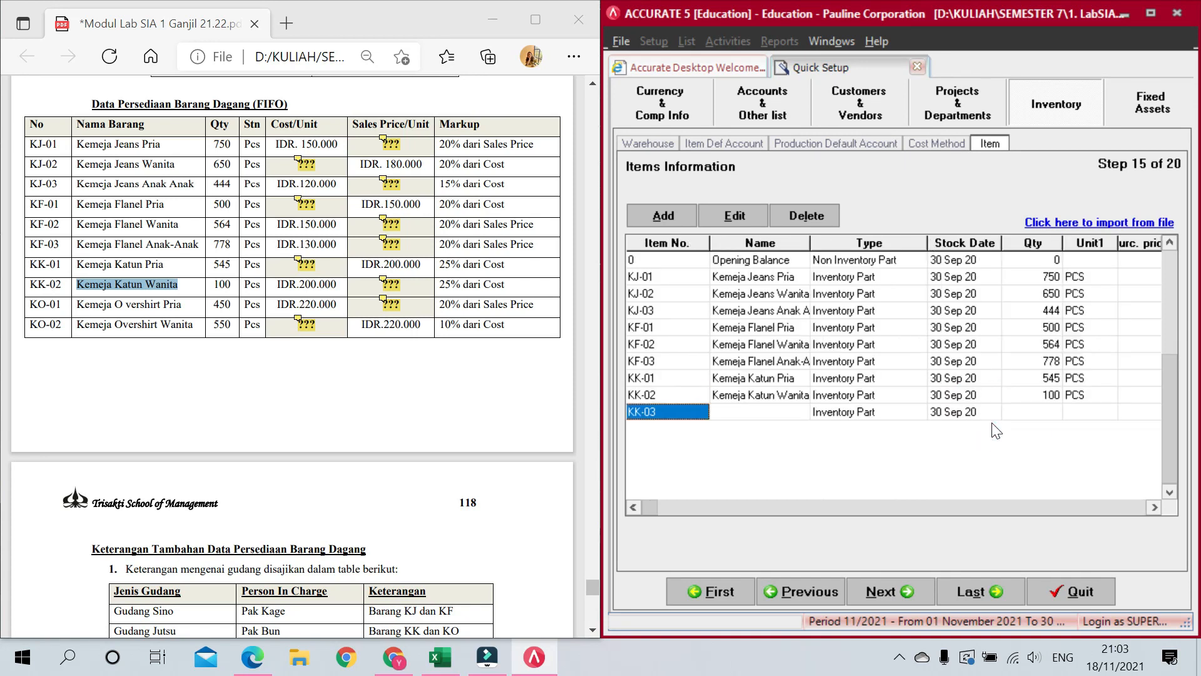
Step: Enter item KO-01 'Kemeja Overshirt Pria' with 450 PCS at purchase price 220.000
text(KO-01)
key(Tab)
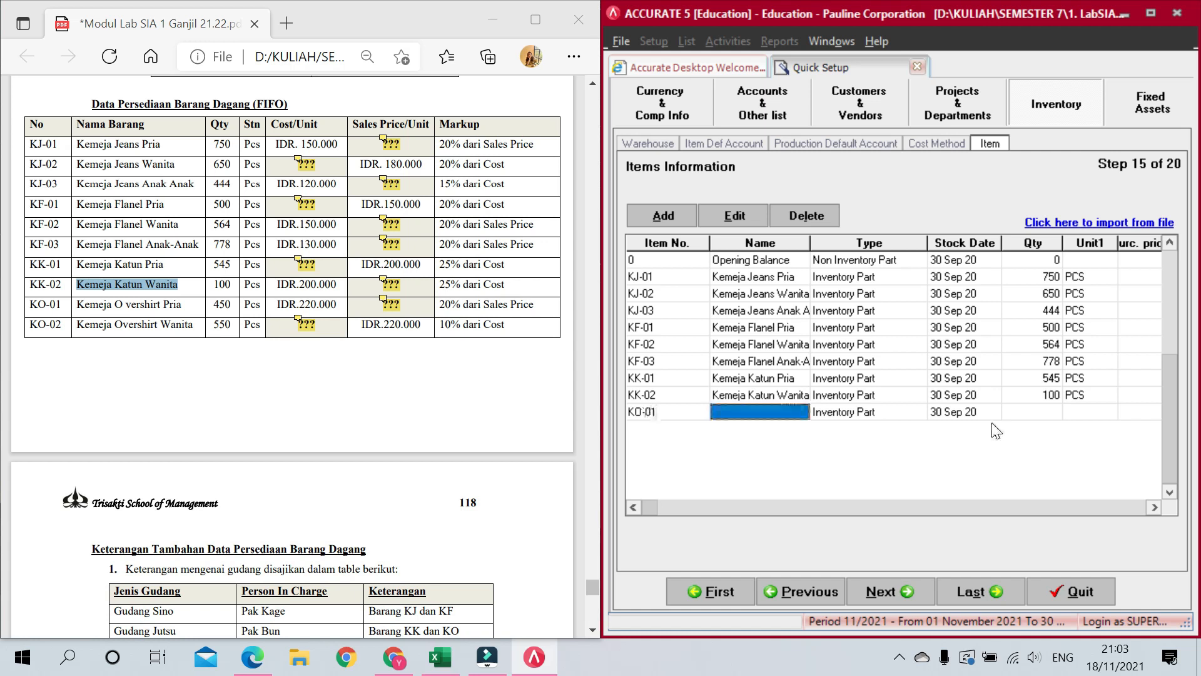
text(Kemeja)
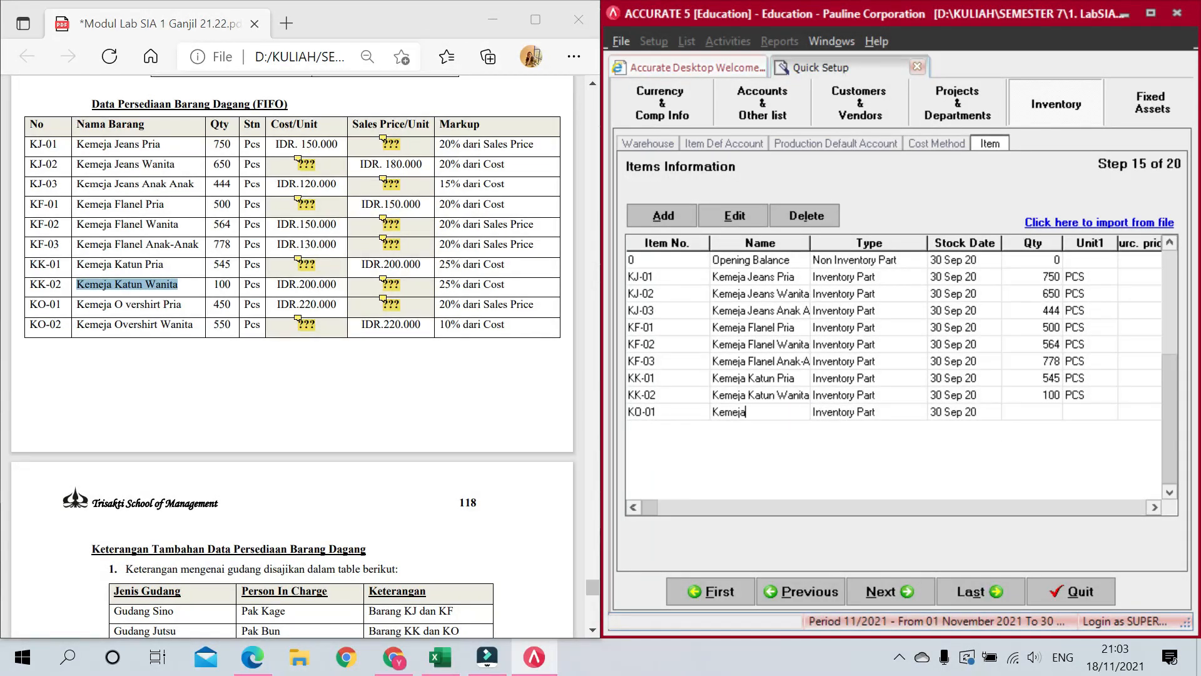
text( Overshirt Pria)
key(Tab)
key(Tab)
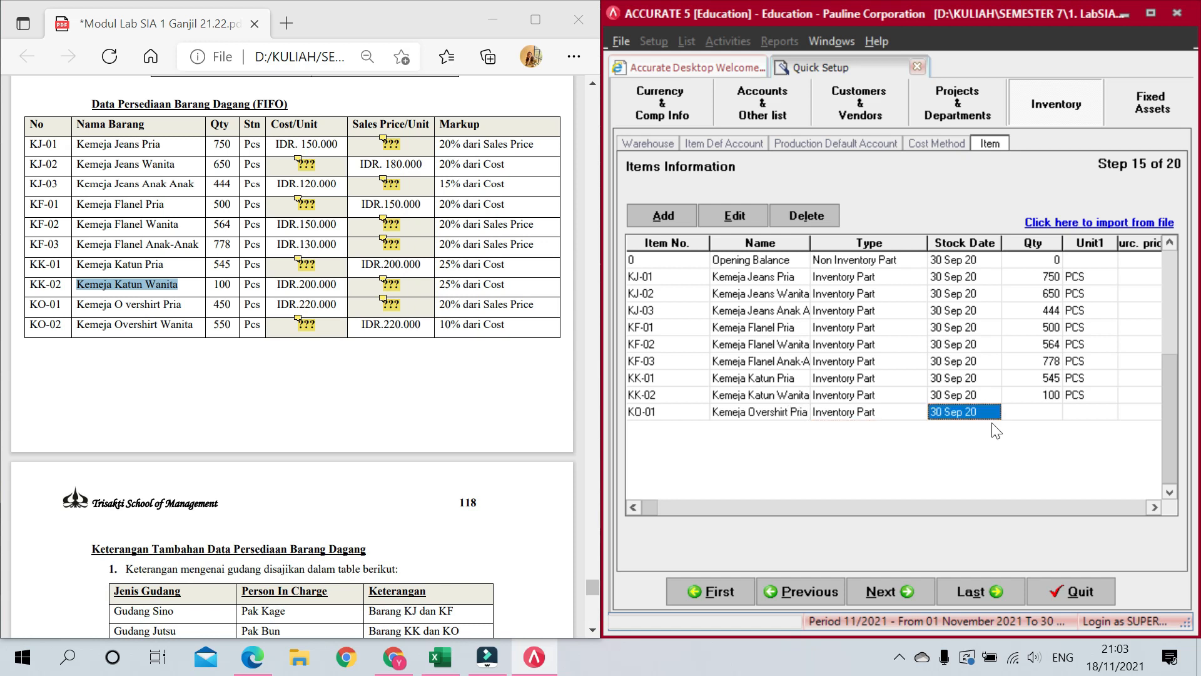
key(Tab)
text(450)
key(Tab)
text(PCS)
key(Tab)
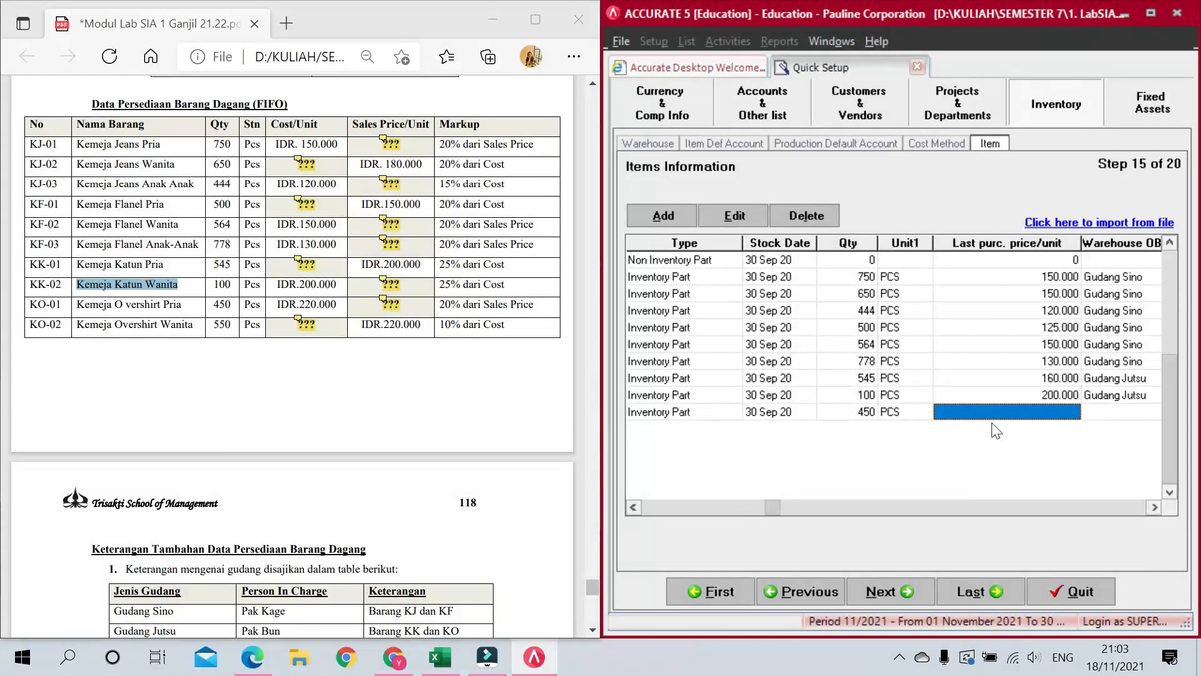
text(220.000)
key(Tab)
Step: Set KO-01's opening warehouse to Gudang Jutsu and both sales and purchase tax to T
click(1021, 414)
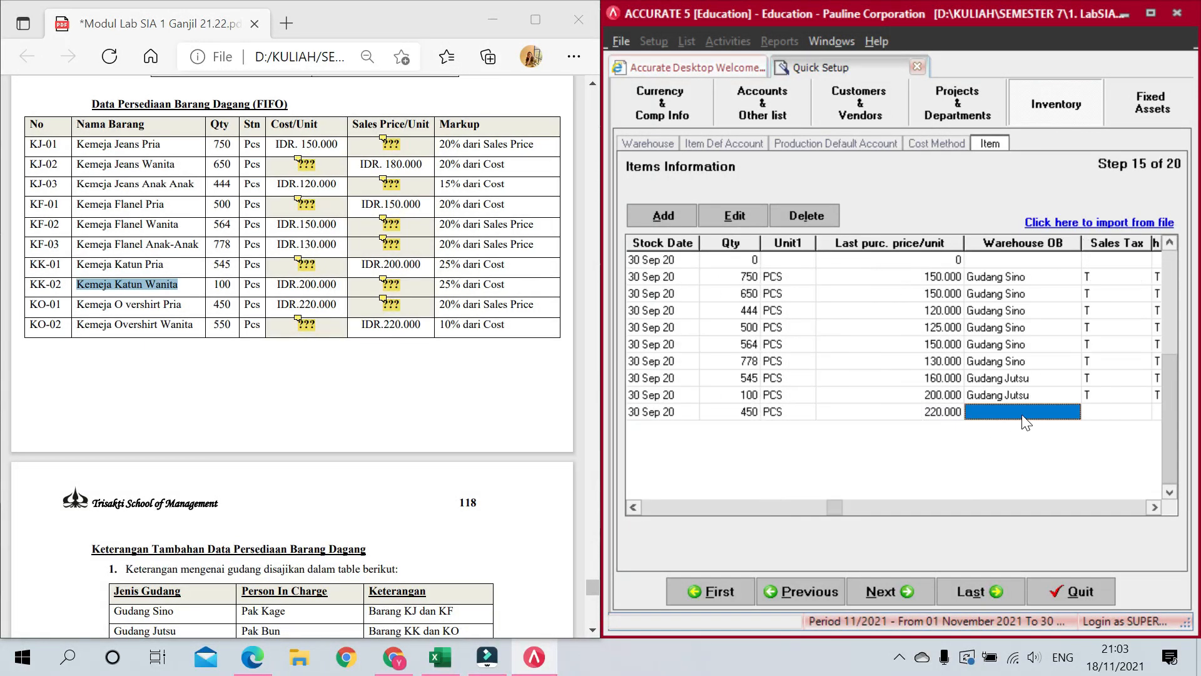
click(1072, 412)
click(1022, 467)
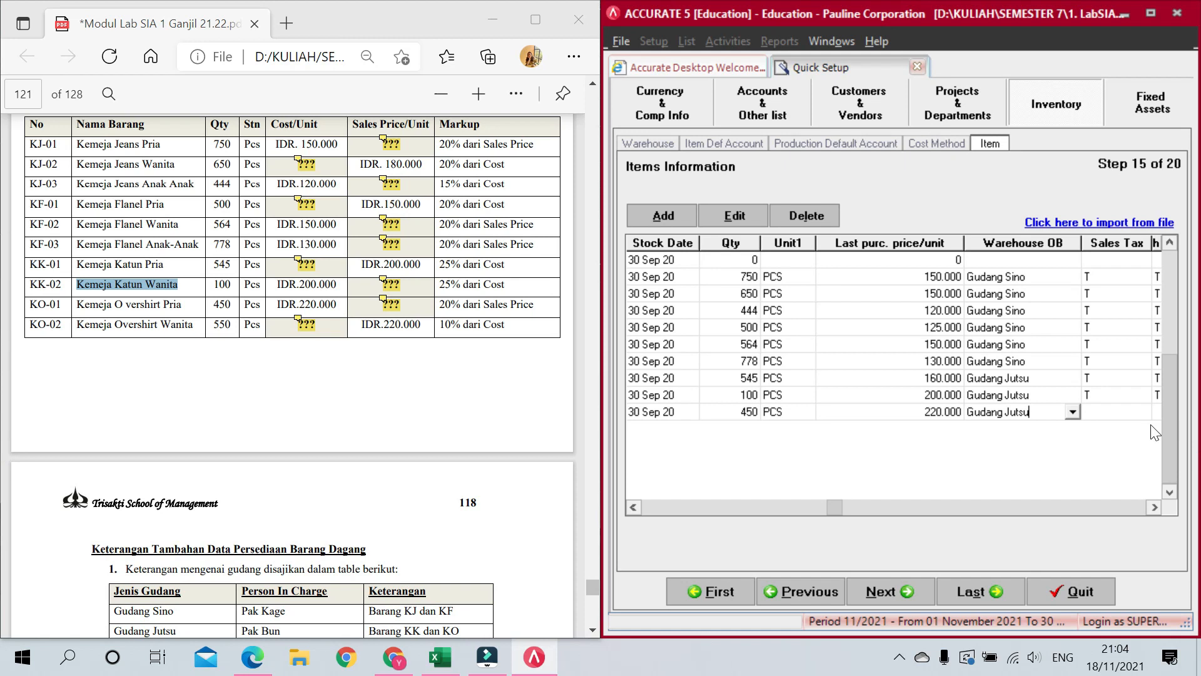
key(Tab)
text(T)
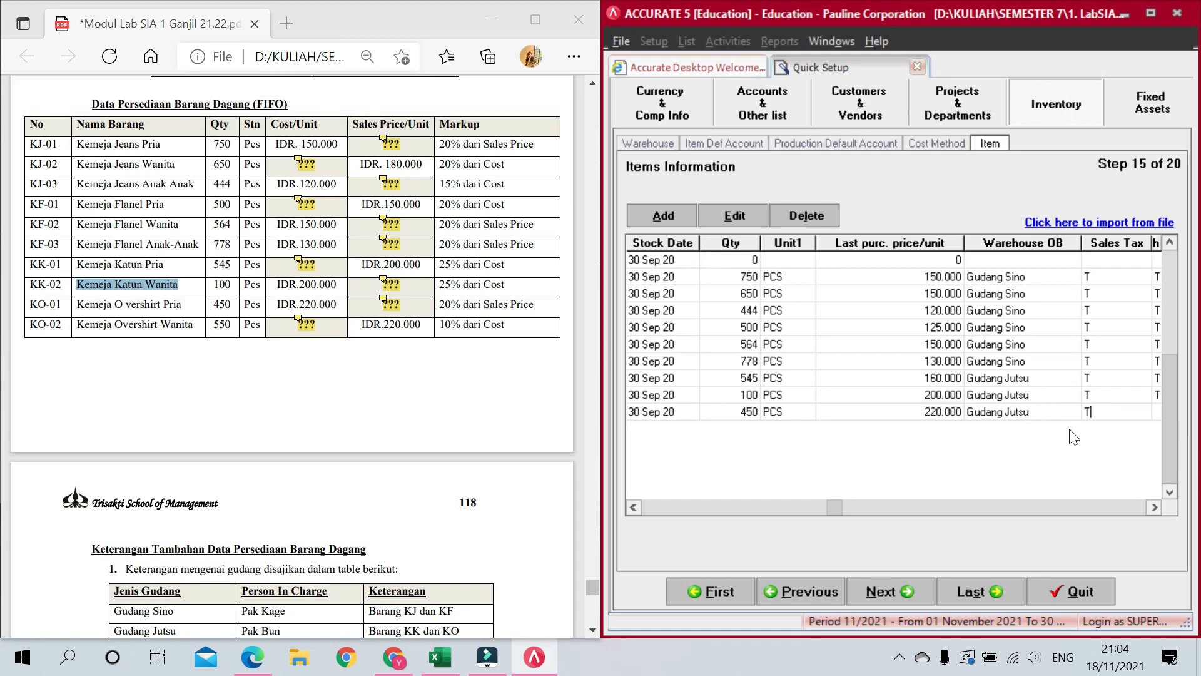
key(Tab)
text(T)
key(Tab)
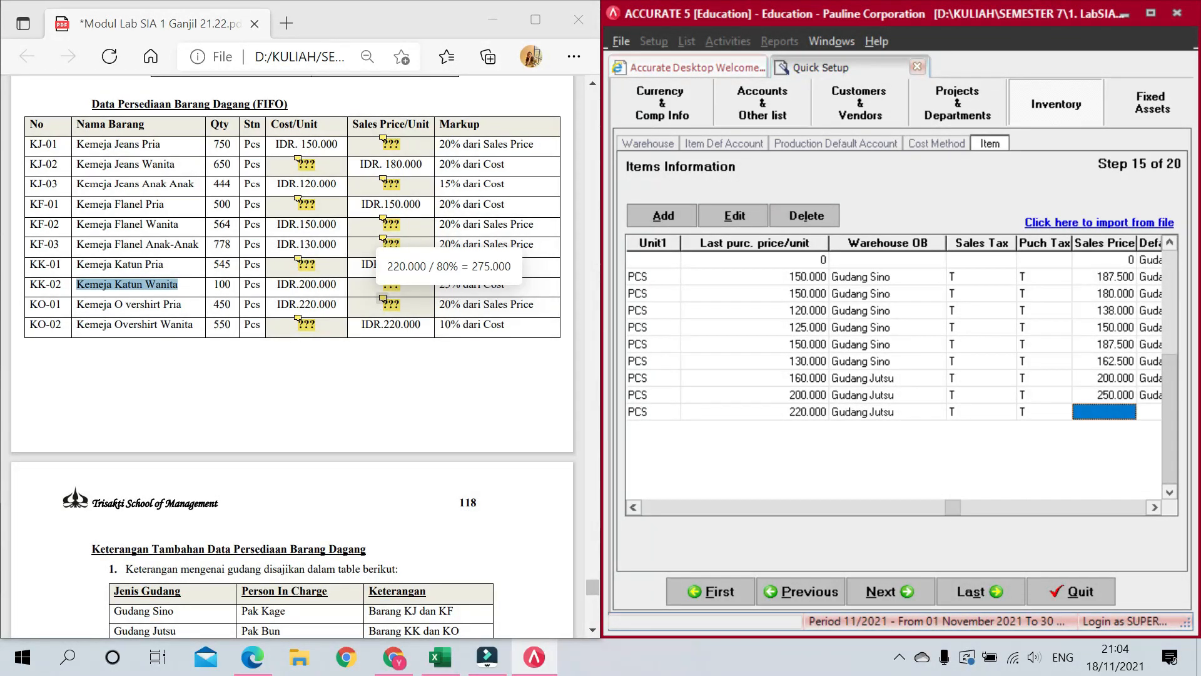
Step: Give KO-01 a 275.000 sales price and Gudang Jutsu default warehouse, starting row KO-02
text(275.000)
key(Tab)
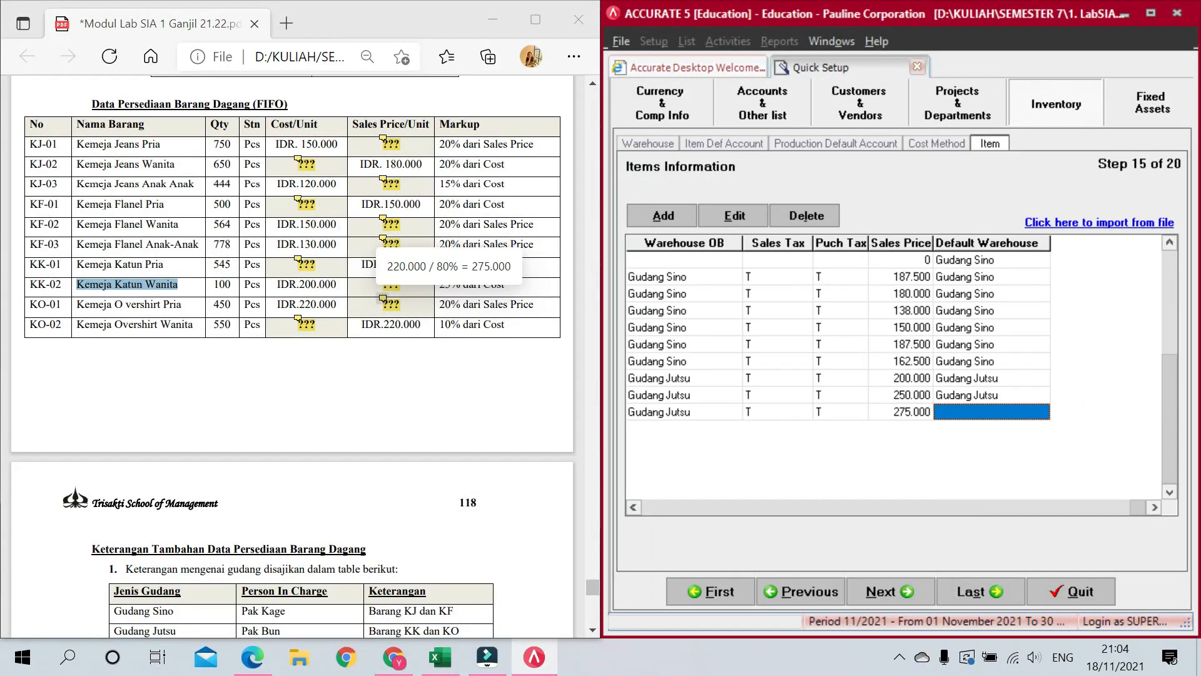
click(993, 405)
click(1044, 410)
click(996, 452)
key(Tab)
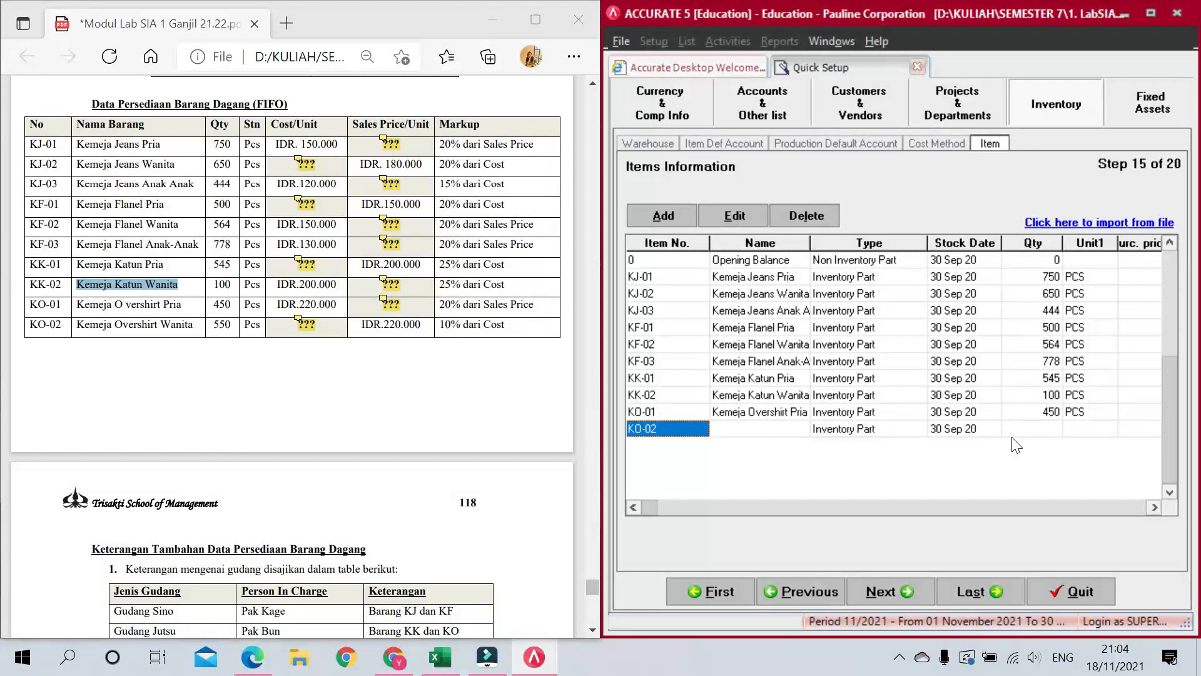
Step: Name KO-02 'Kemeja Overshirt Wanita' with 550 PCS at purchase price 200.000
click(797, 428)
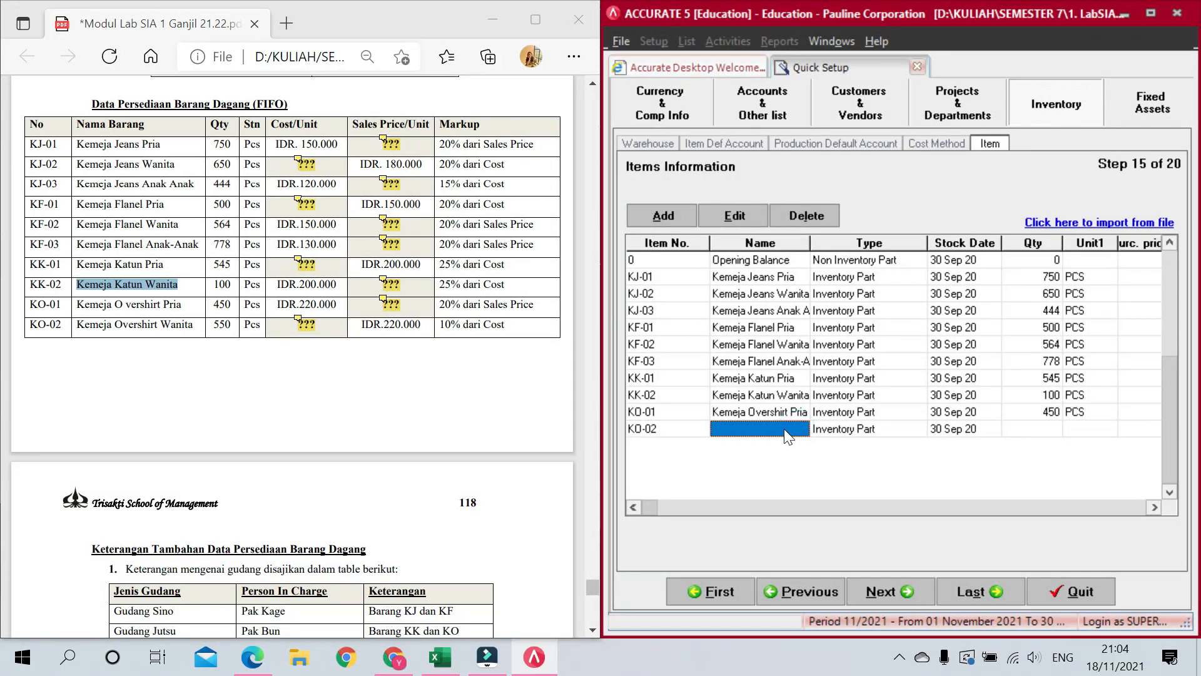
text(Kemeja Over)
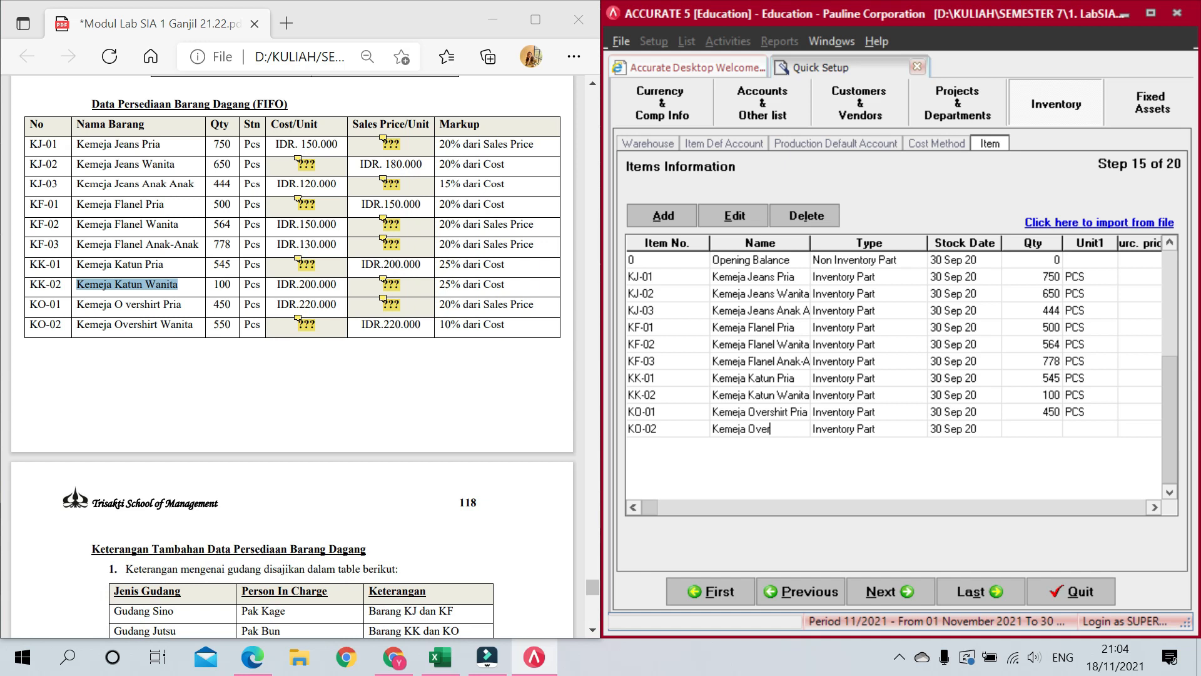
text(shirt Wanita)
key(Tab)
key(Tab)
key(Tab)
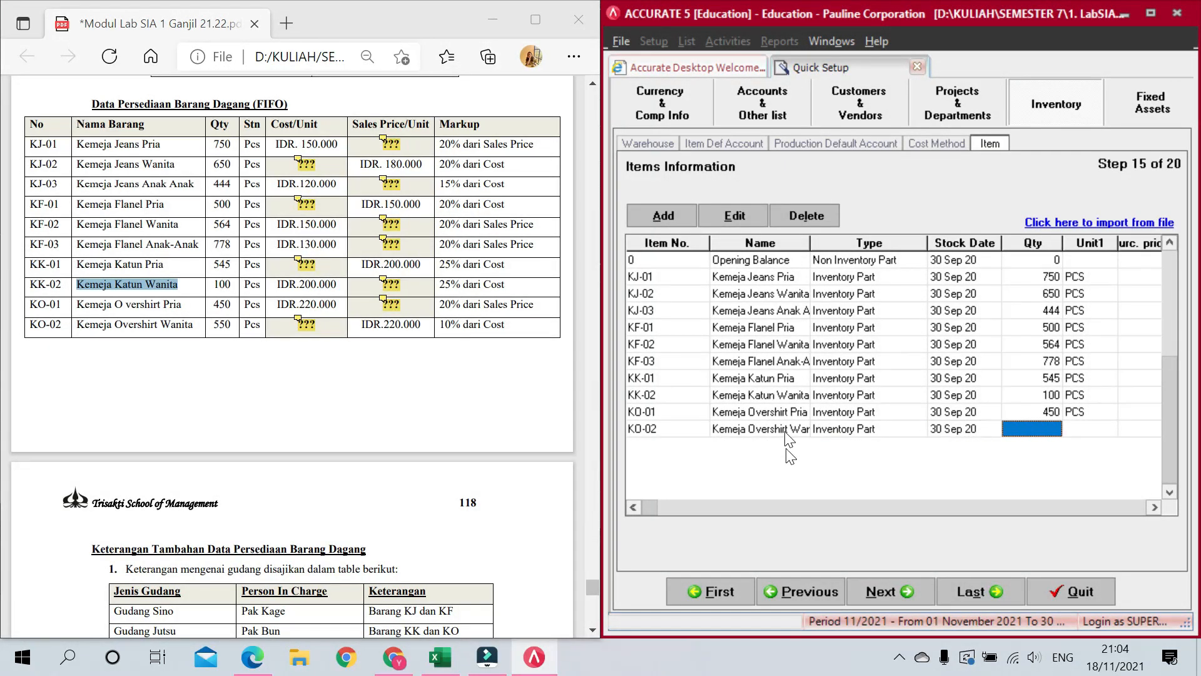
text(550)
key(Tab)
text(PCS)
key(Tab)
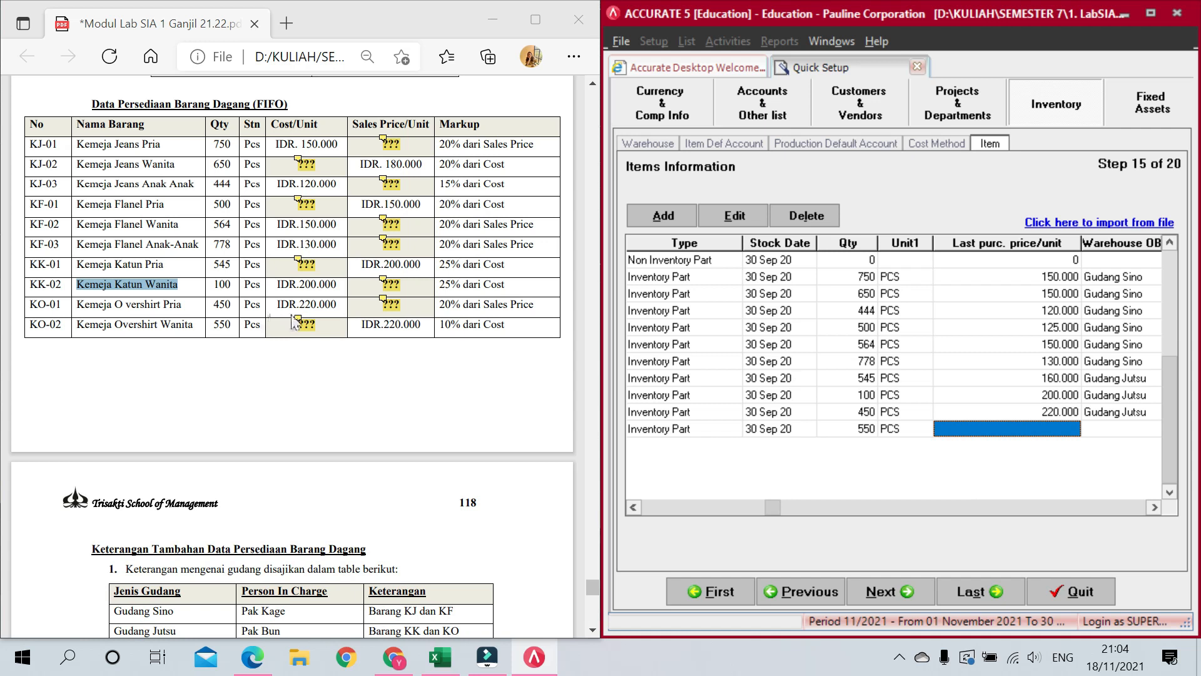
text(2)
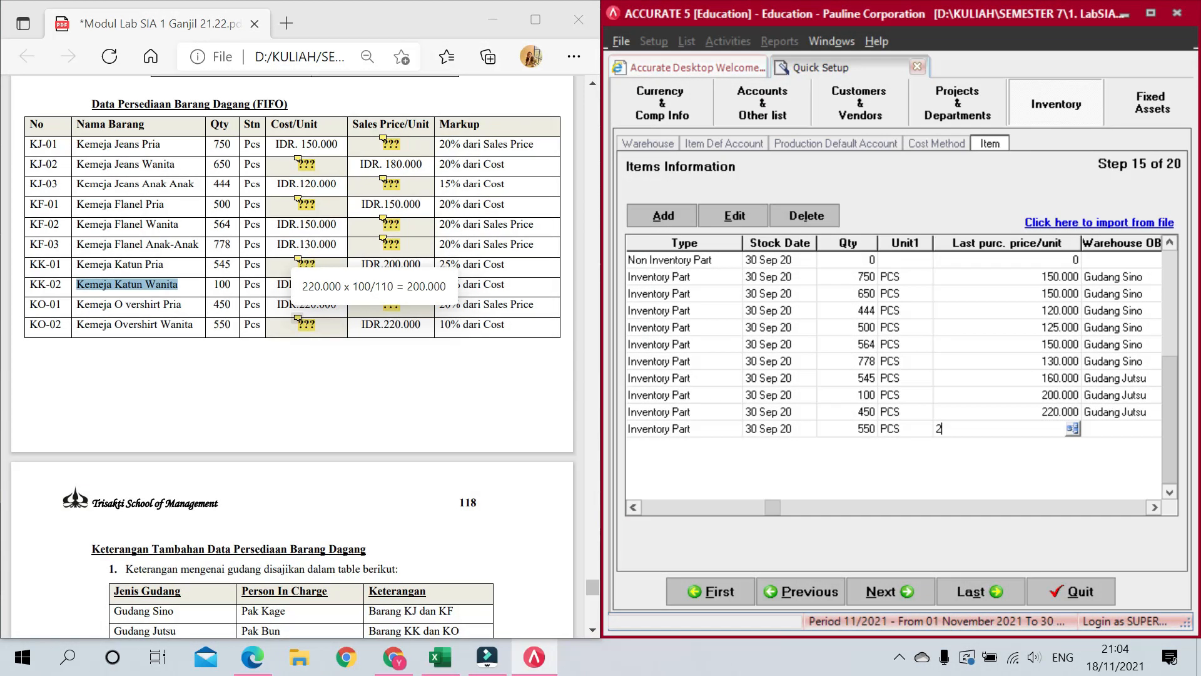
text(00.000)
key(Tab)
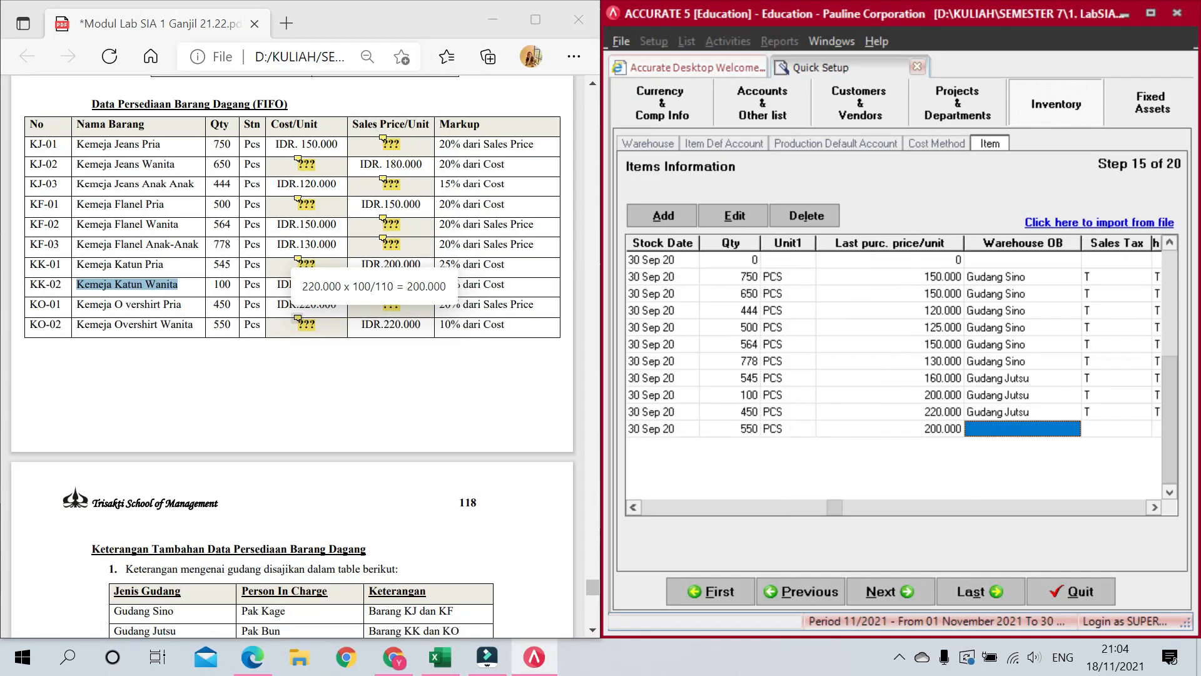
Step: Give KO-02 Gudang Jutsu warehouses, taxes T, and a 220.000 sales price, starting row KO-03
click(1069, 427)
click(1075, 427)
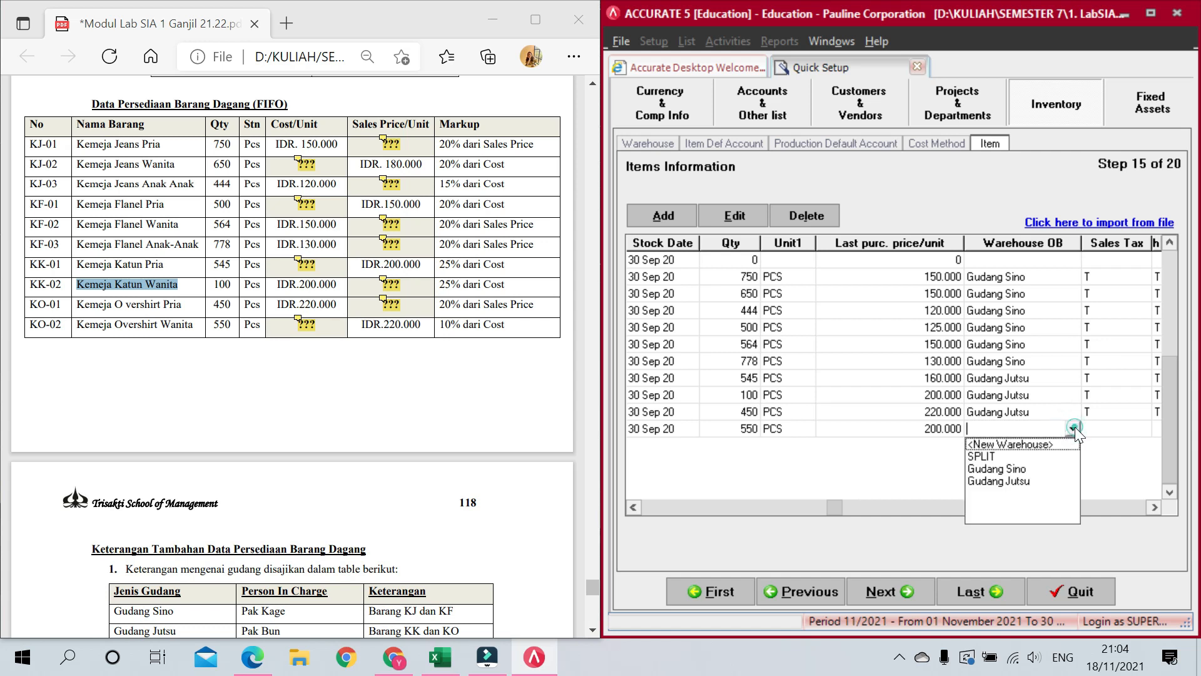
click(1030, 479)
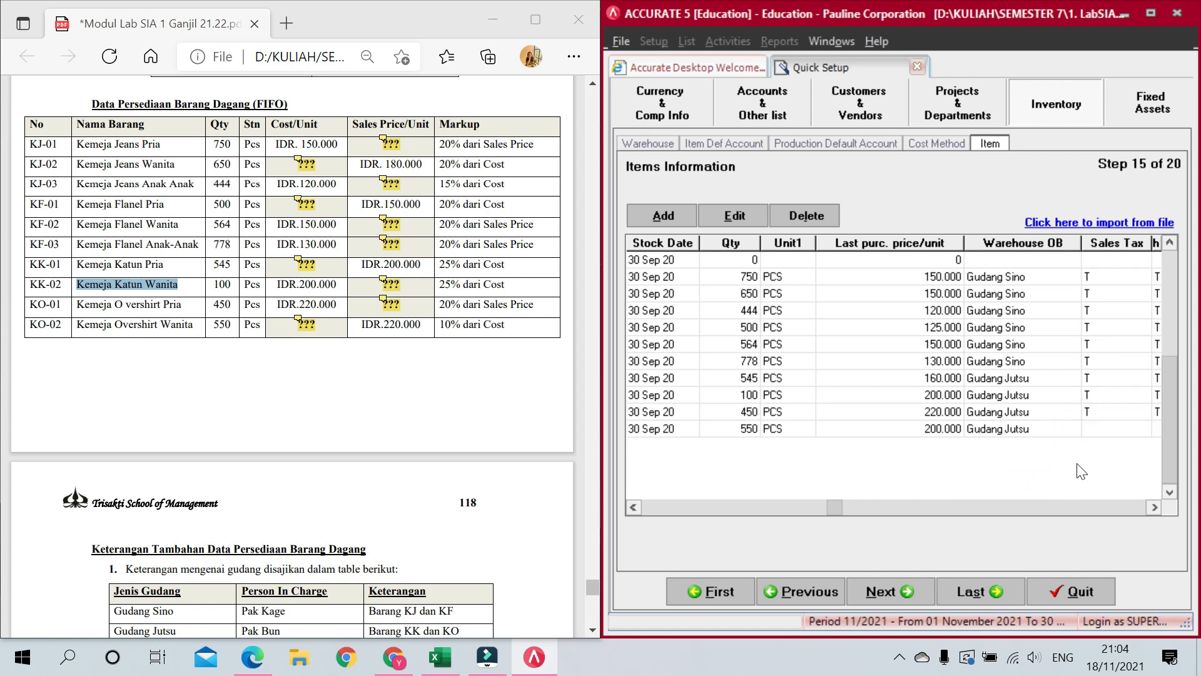
key(Tab)
key(Tab)
key(Tab)
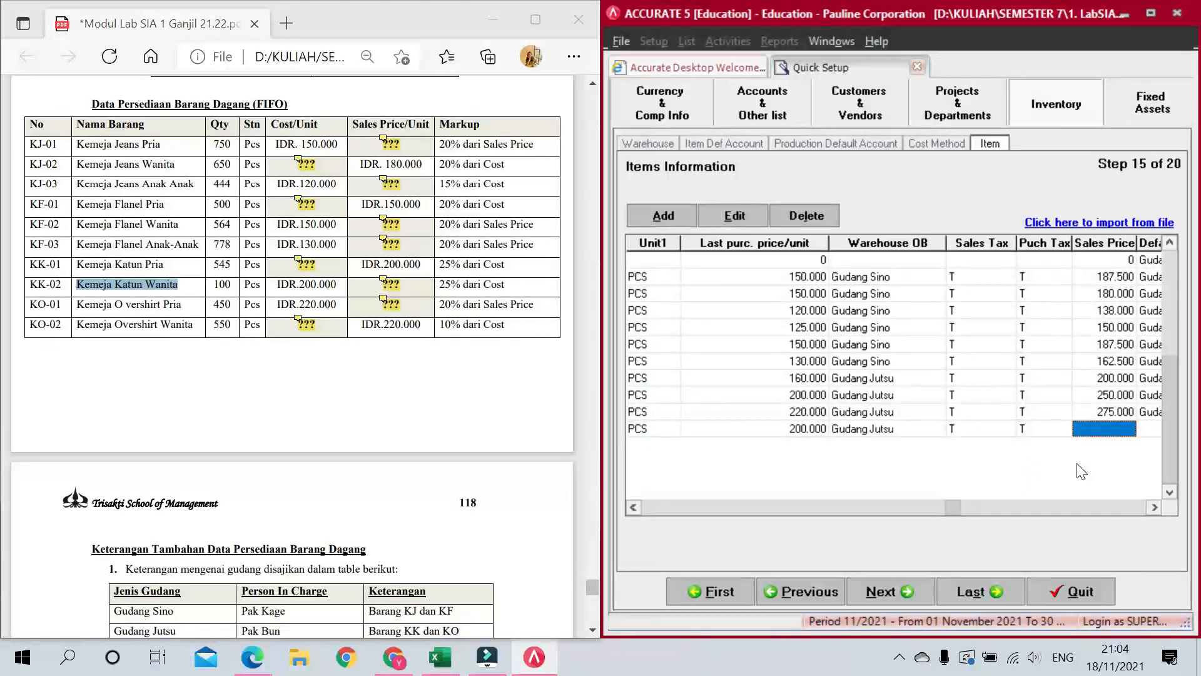
text(220.0)
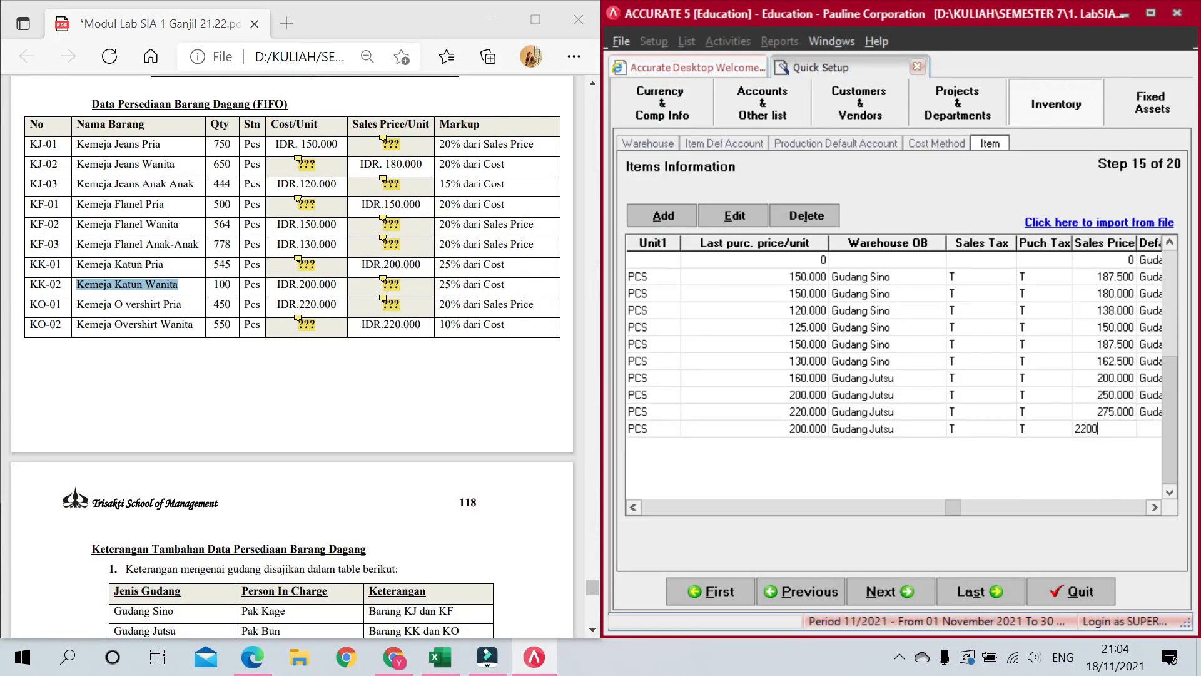
text(00)
key(Tab)
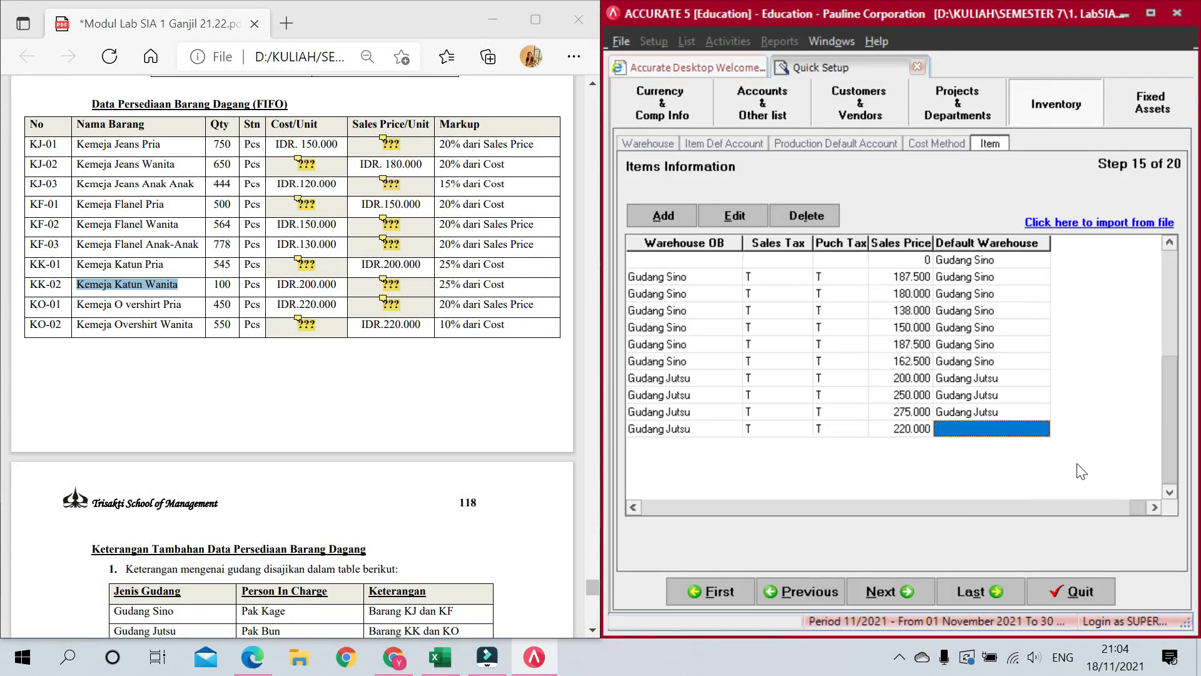
click(1041, 428)
click(1043, 428)
click(987, 469)
key(Tab)
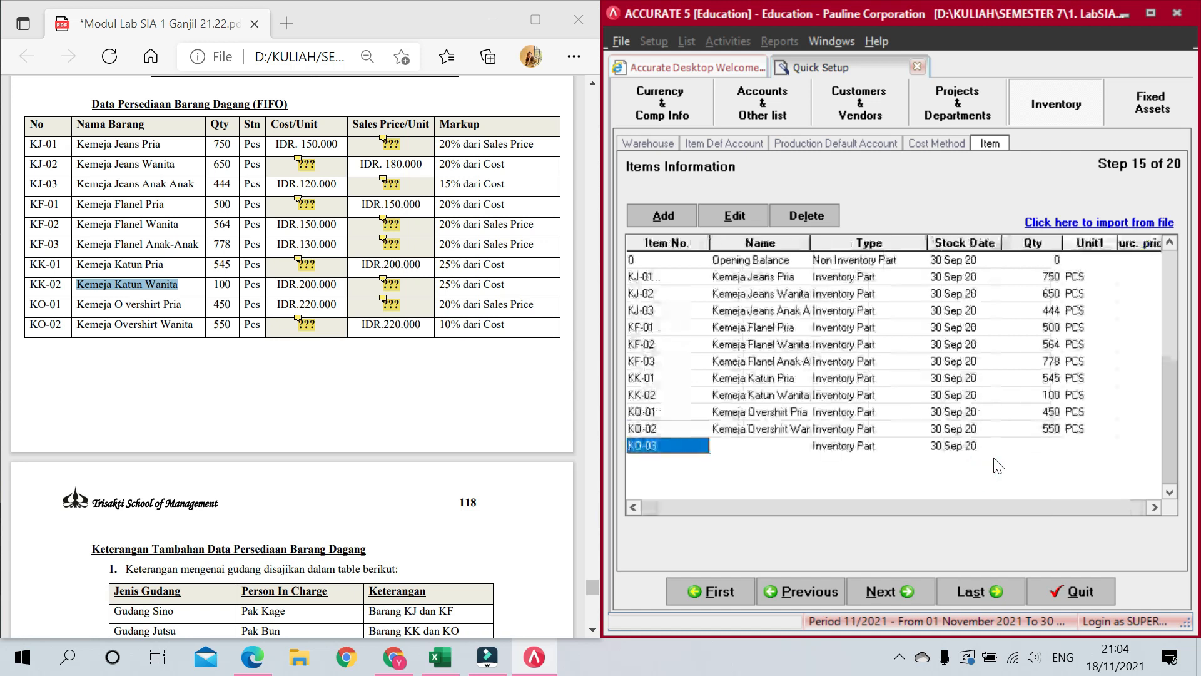
Step: Enter a new item JP-01 named Jasa Perbaikan with quantity 0
scroll(272, 479, down, 4)
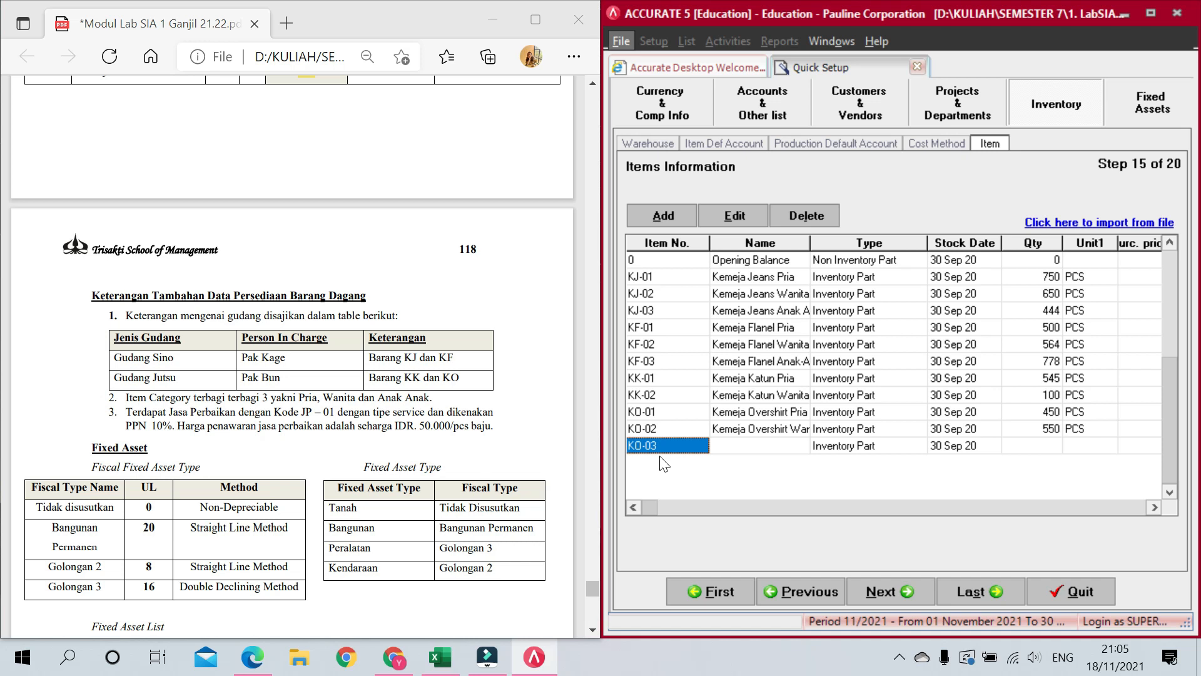
click(684, 446)
text(JP)
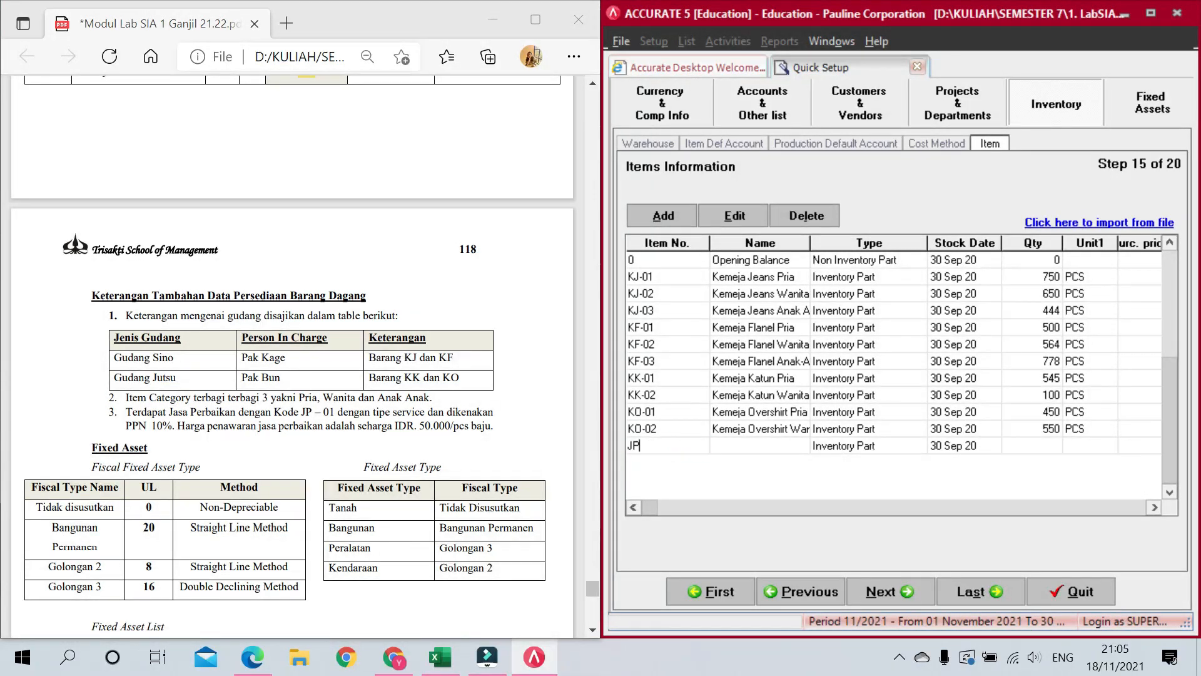
text(-01)
key(Tab)
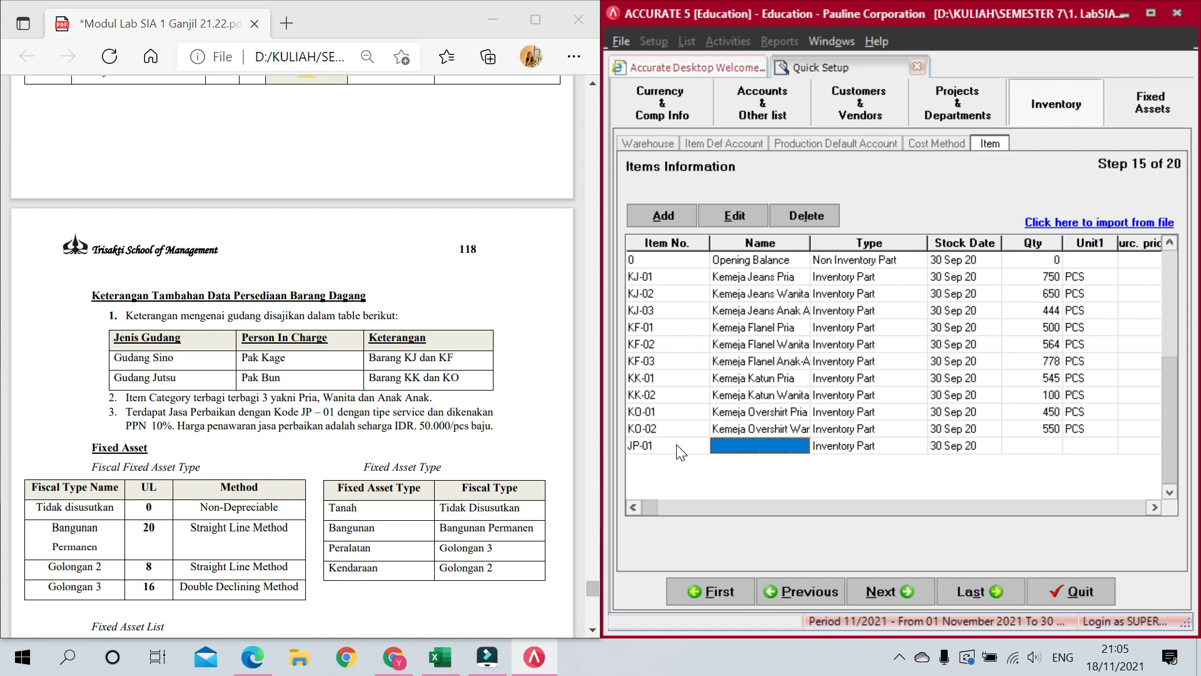
text(Jasa Perbaikan)
key(Tab)
key(Tab)
key(Tab)
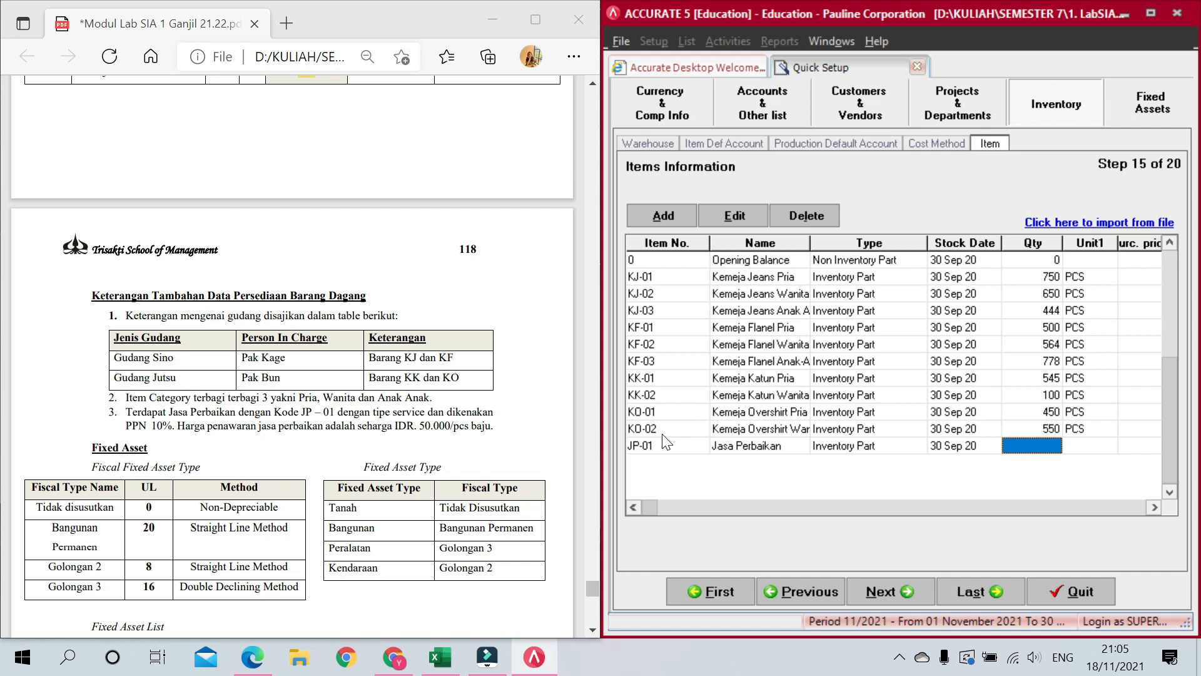
text(0)
key(Tab)
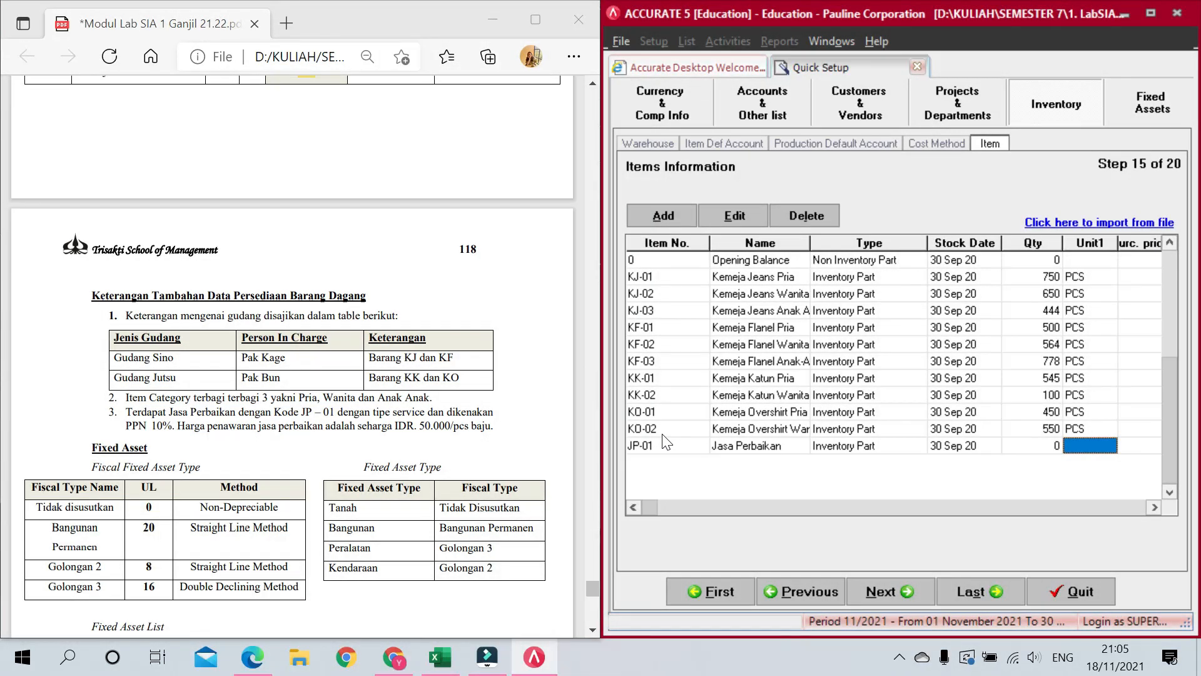
Step: Give JP-01 sales tax T and a sales price of 50.000, leaving unit and purchase fields empty
key(Tab)
key(Tab)
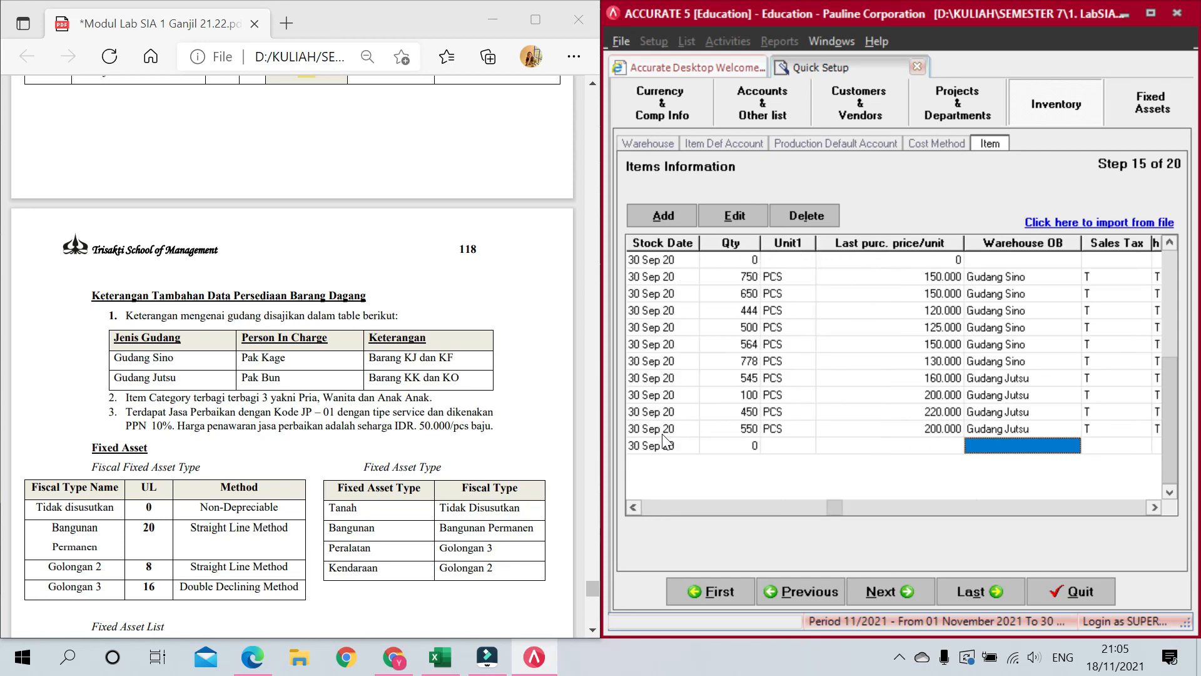
key(Tab)
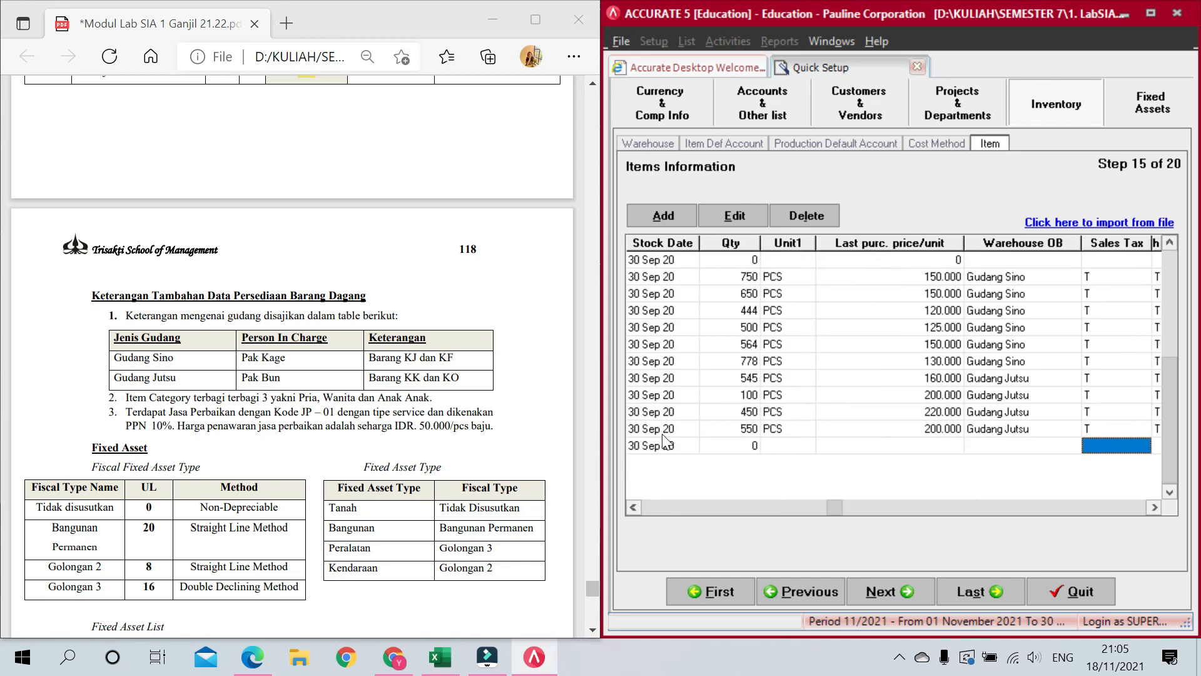
text(T)
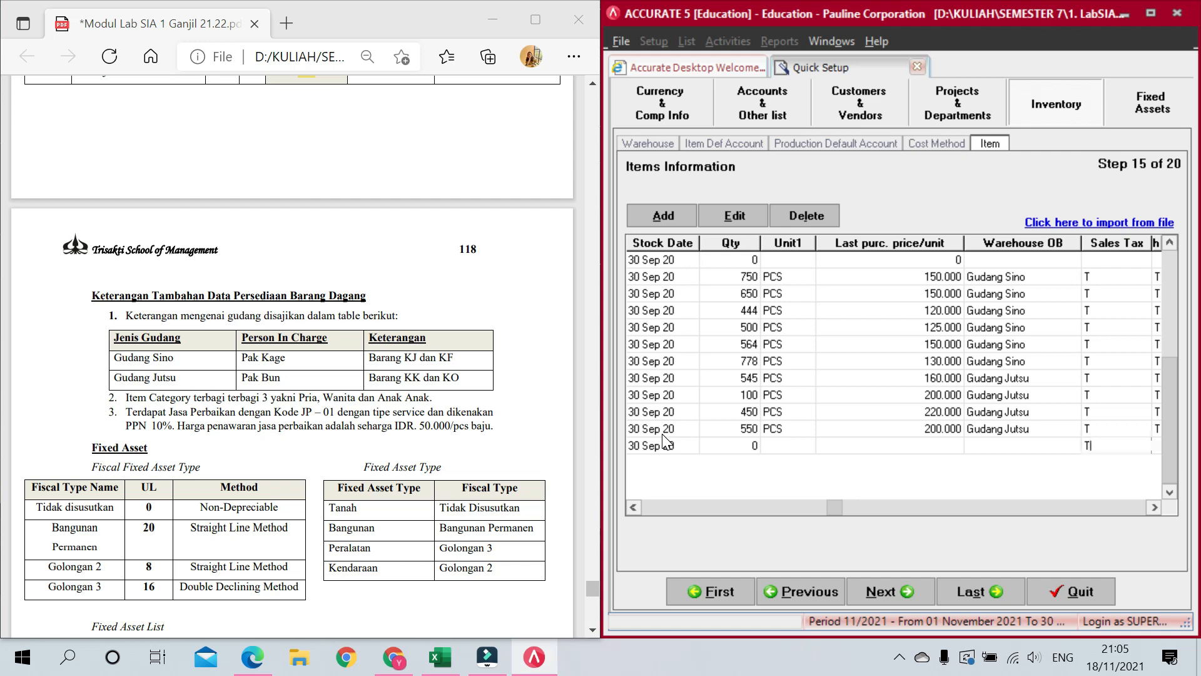
key(Tab)
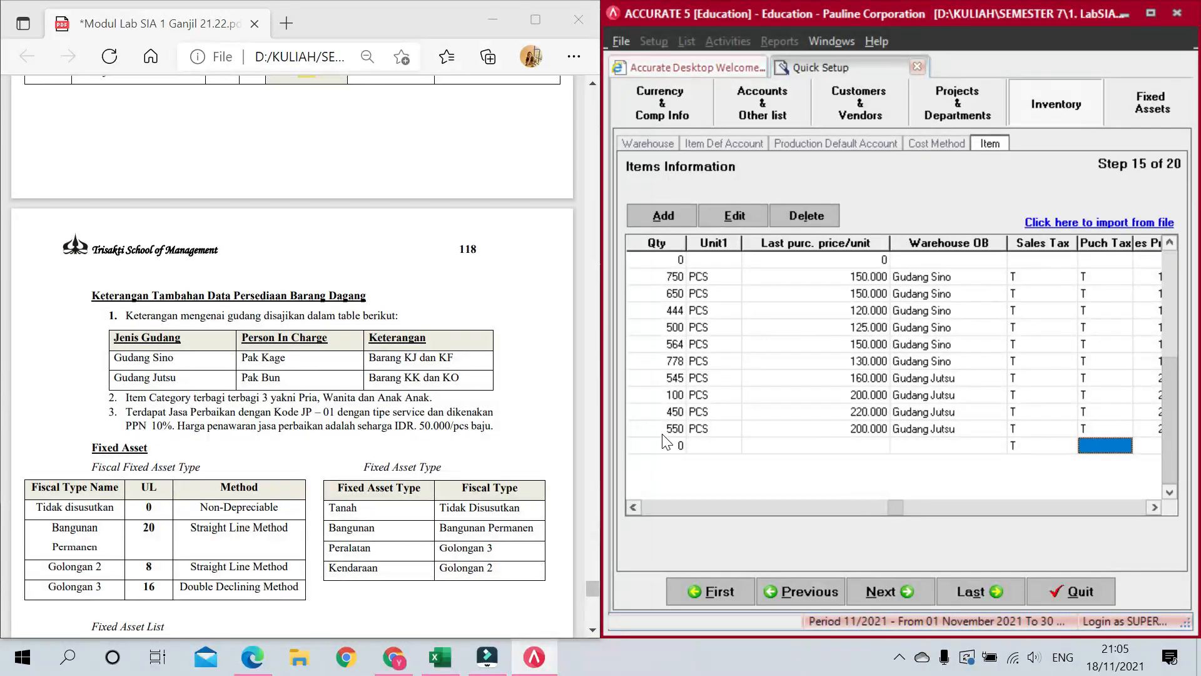
key(Tab)
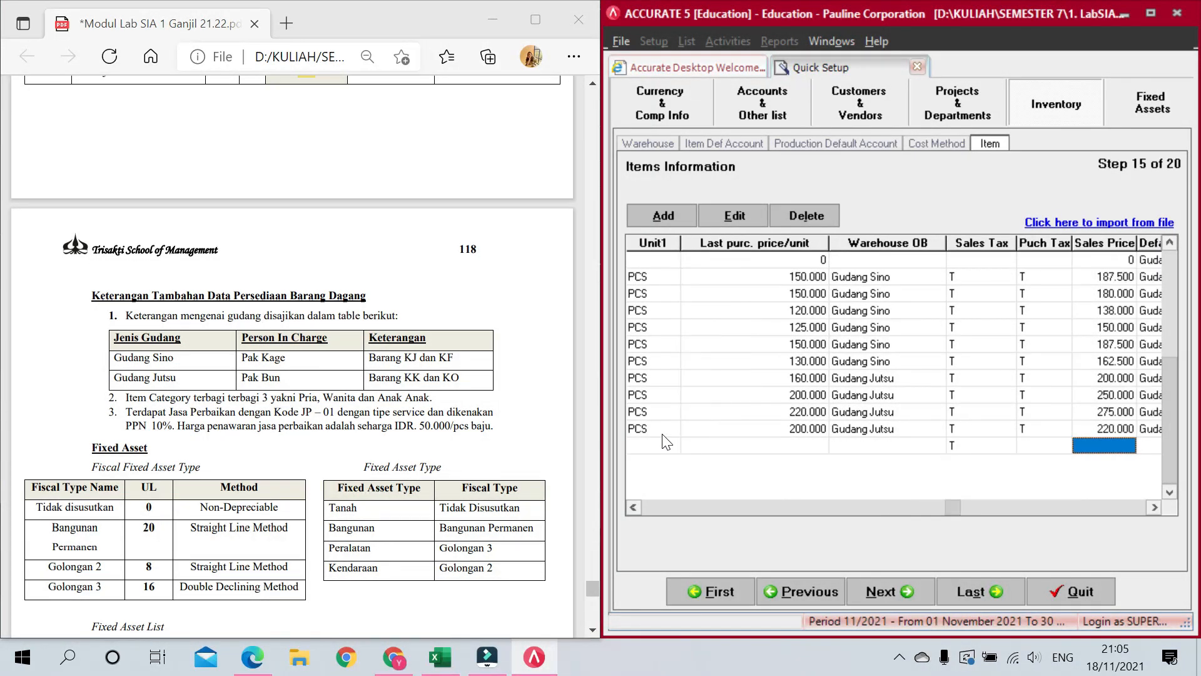
text(50.)
text(00)
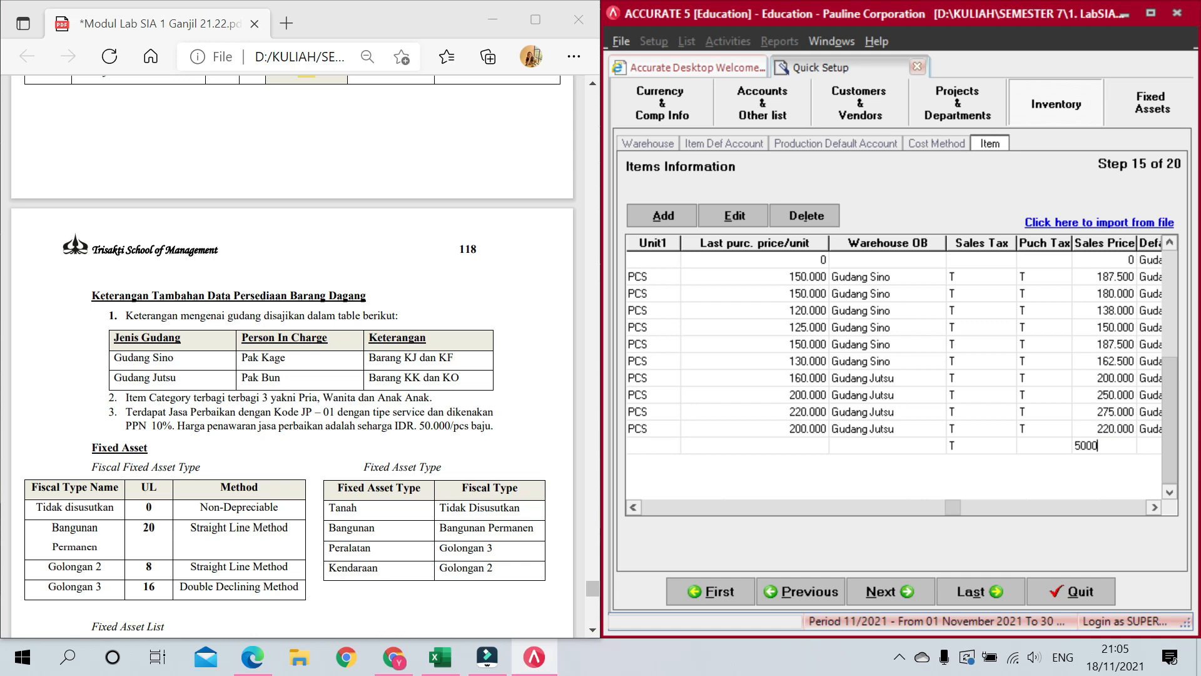
text(0)
key(Tab)
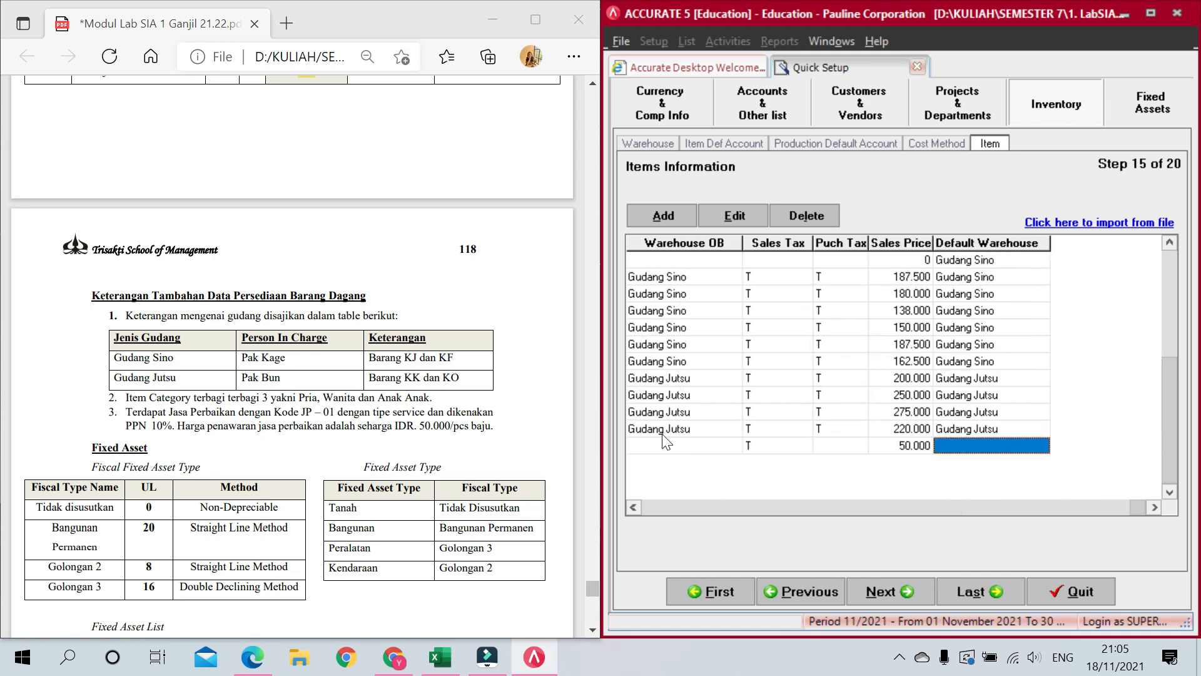
key(Tab)
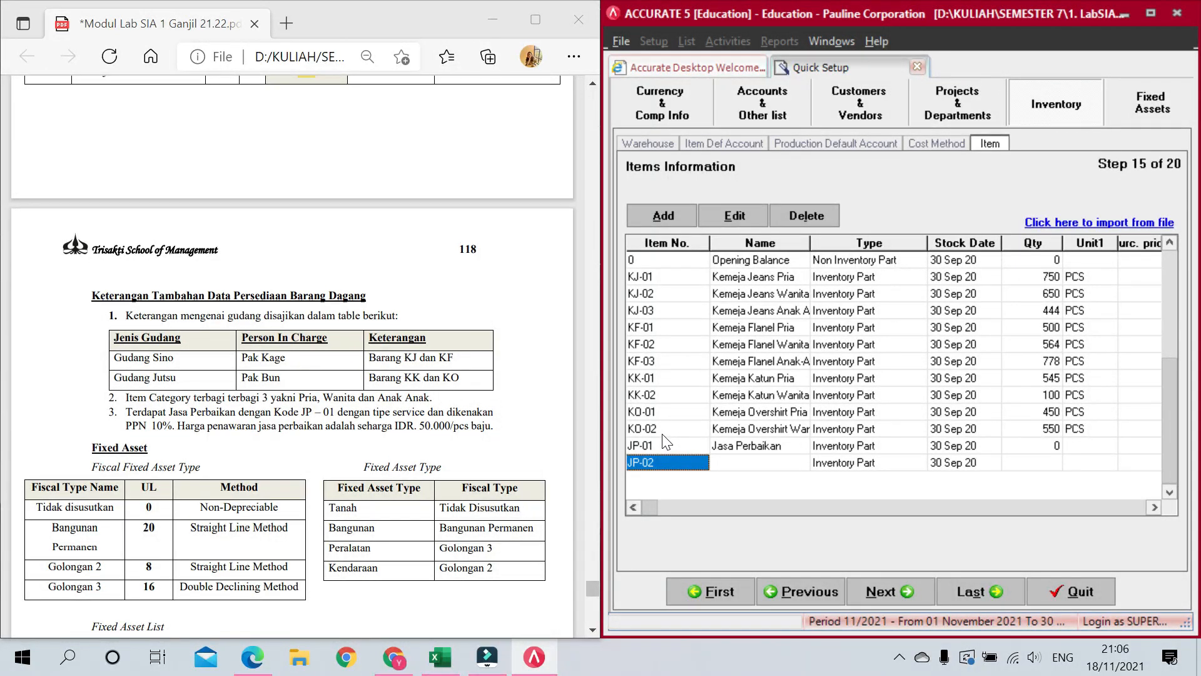
Step: Discard the empty JP-02 row, maximize the window and advance to Step 16 Fiscal FA
key(Escape)
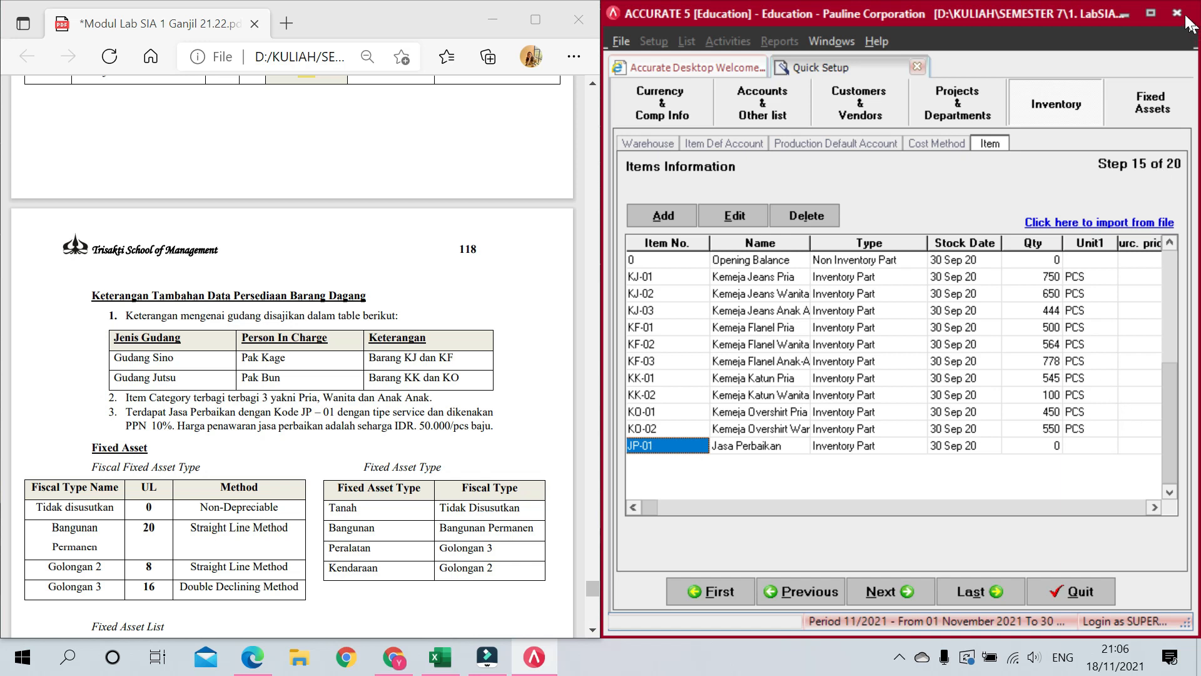
click(1152, 13)
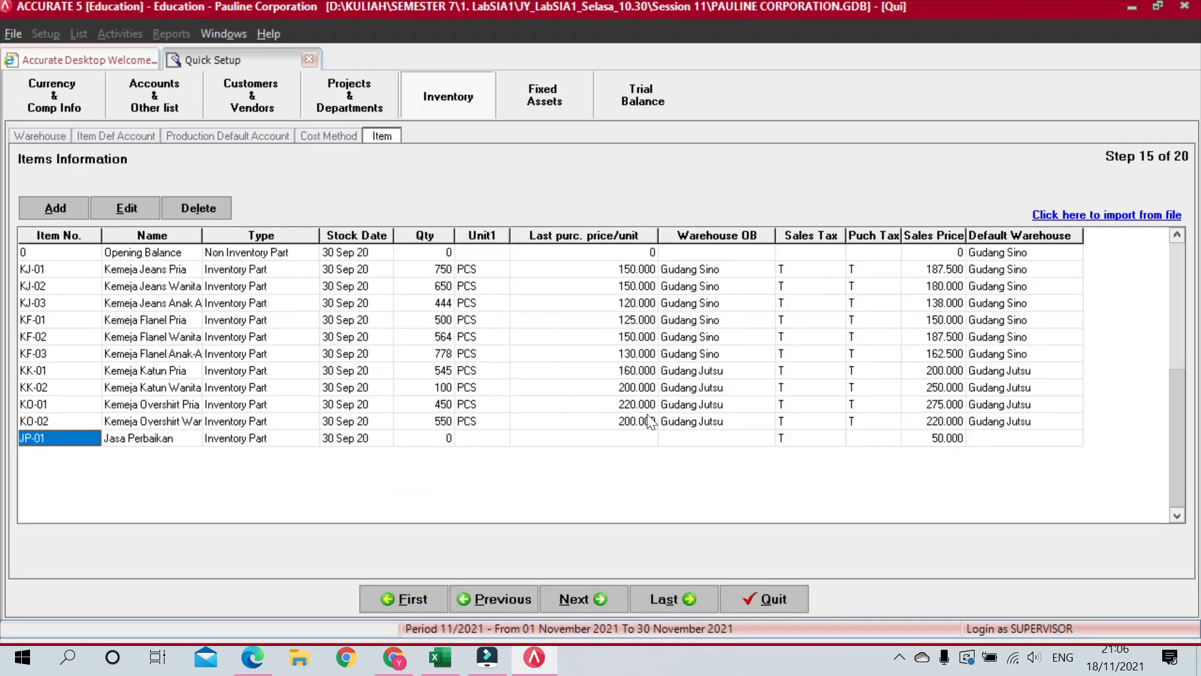
click(581, 601)
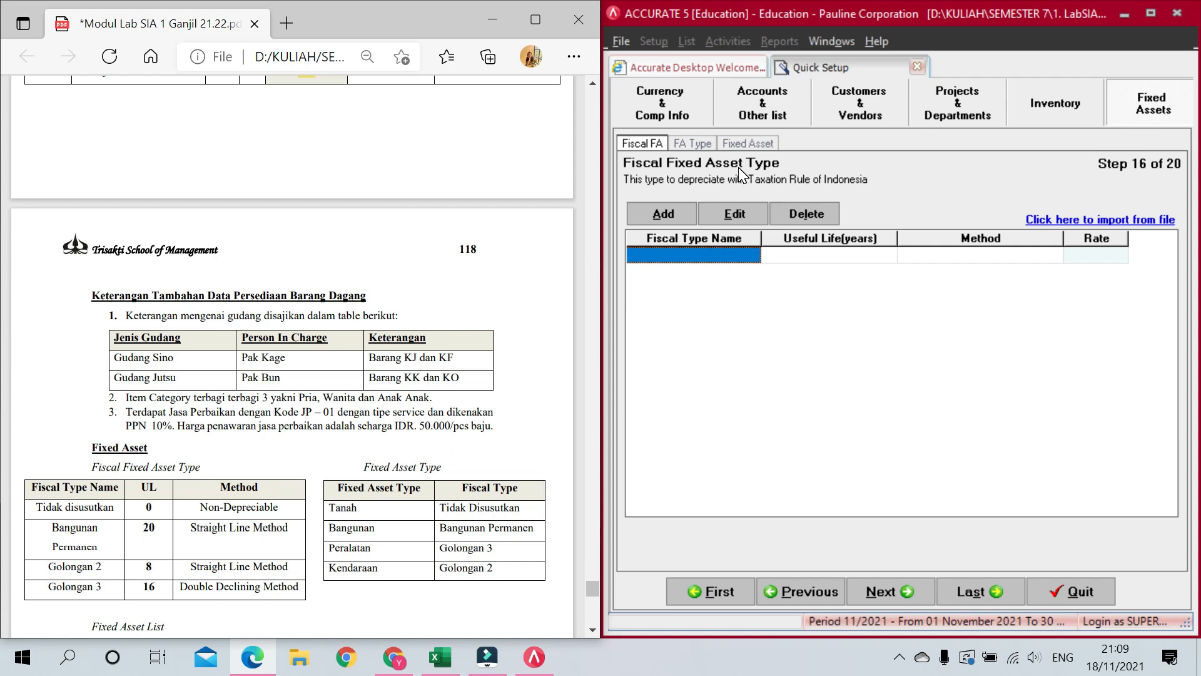
scroll(330, 291, down, 5)
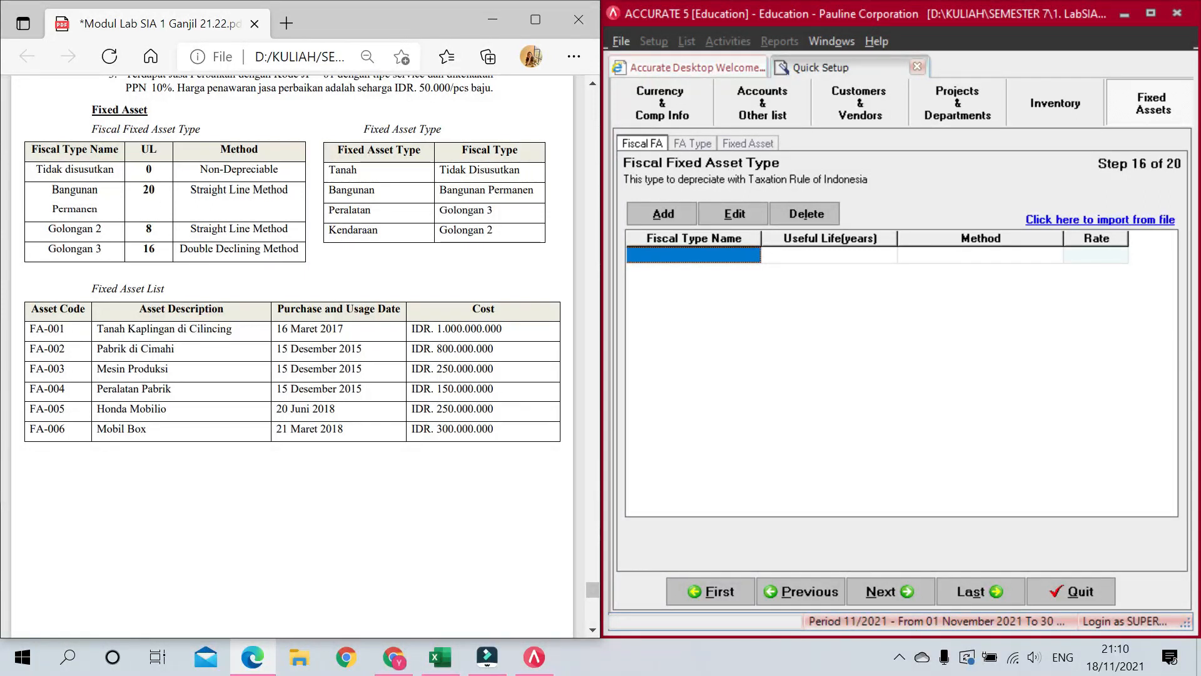
click(698, 142)
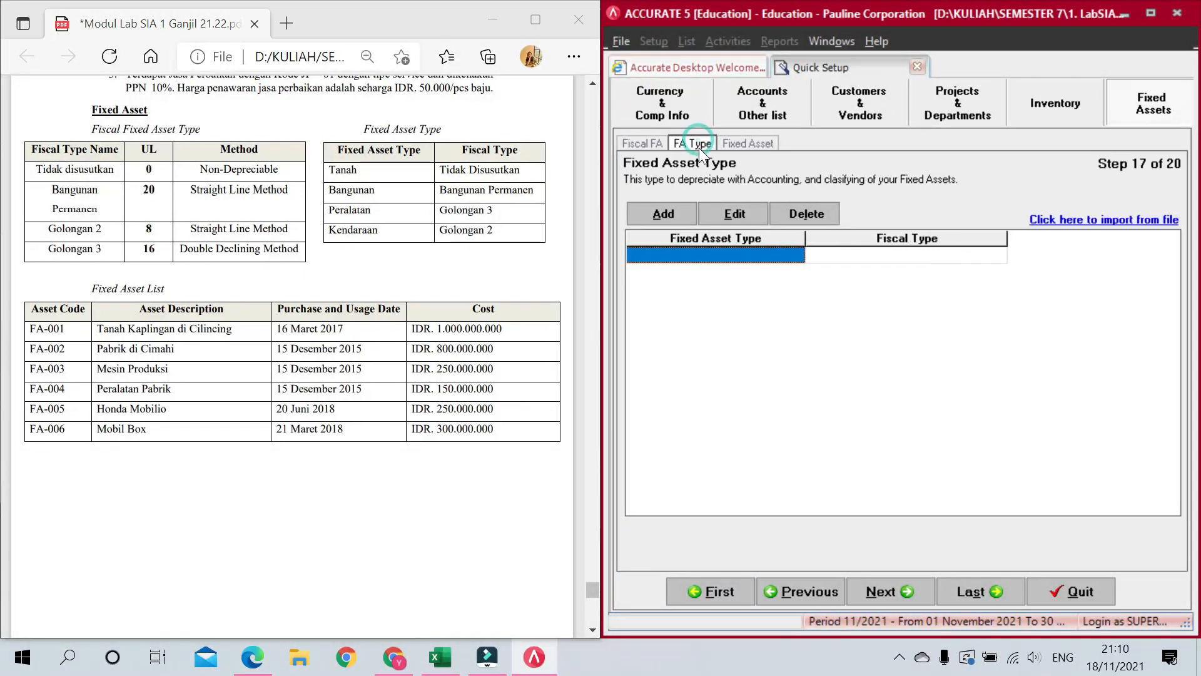
click(648, 143)
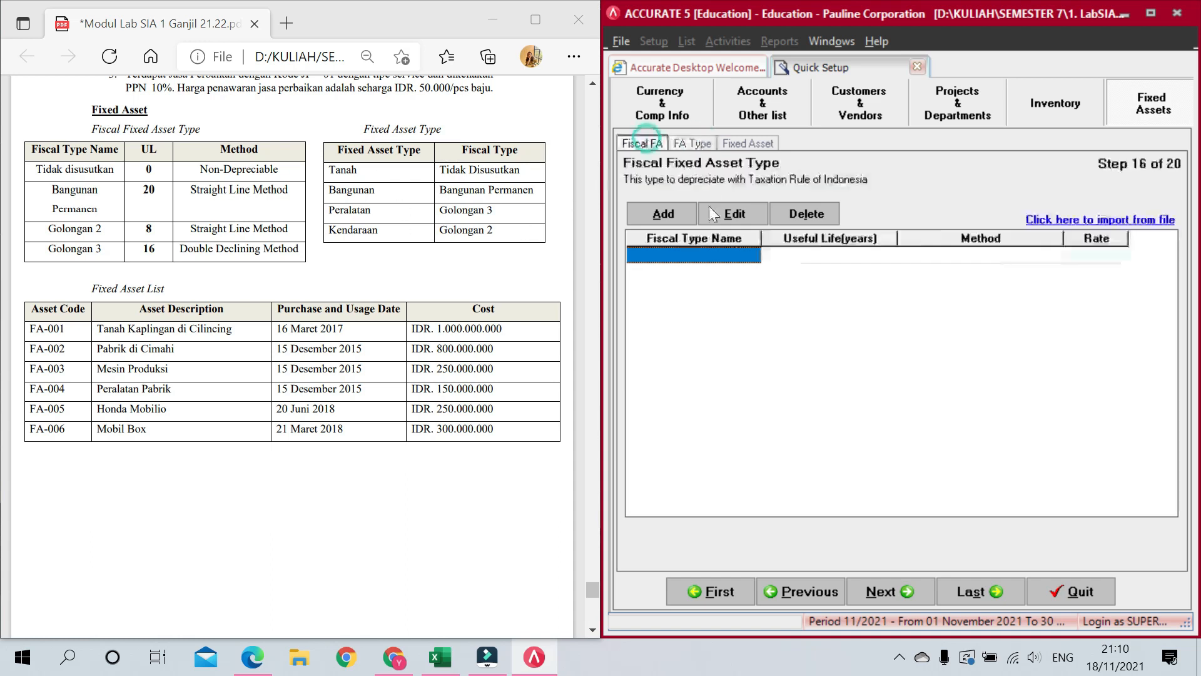
click(682, 256)
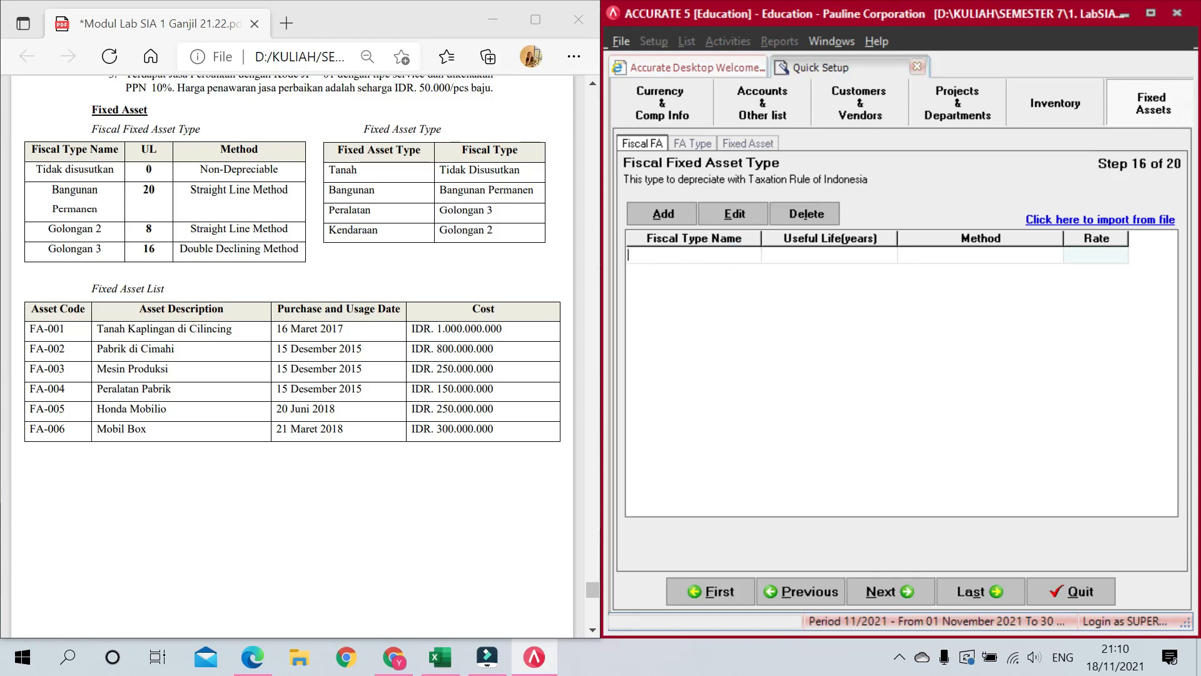
Step: Finish fiscal type Tidak Disusutkan with 0-year life and Non Depreciable method
text(idak Disusutkan)
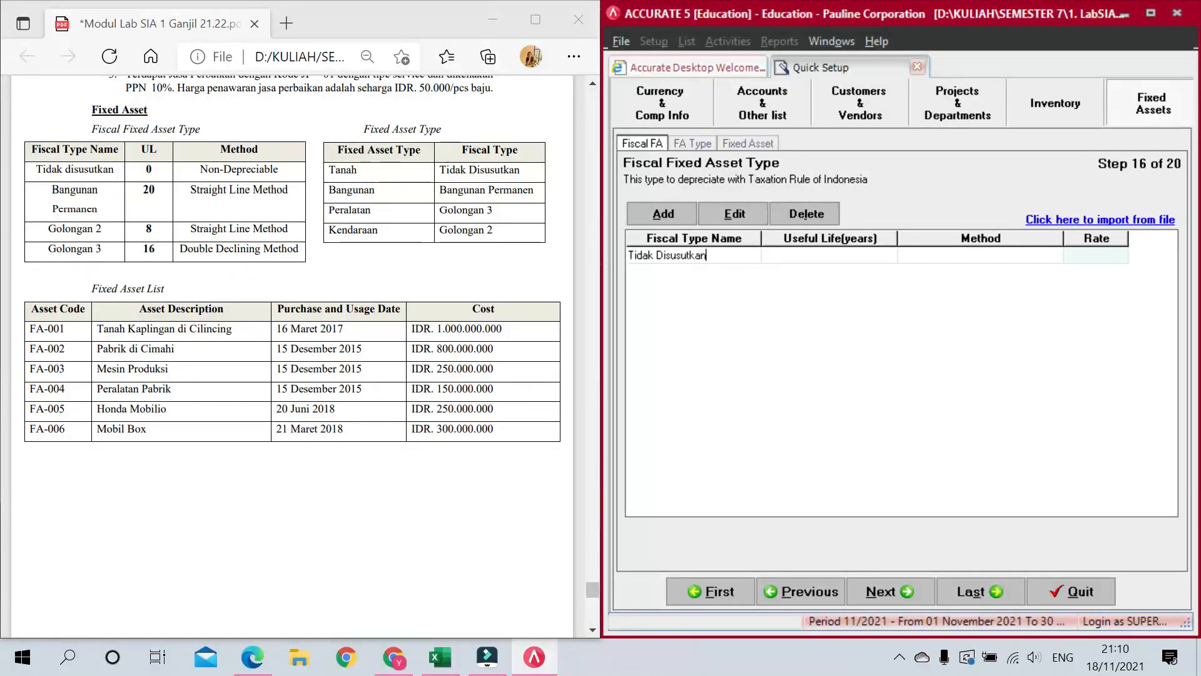
key(Tab)
text(0)
key(Tab)
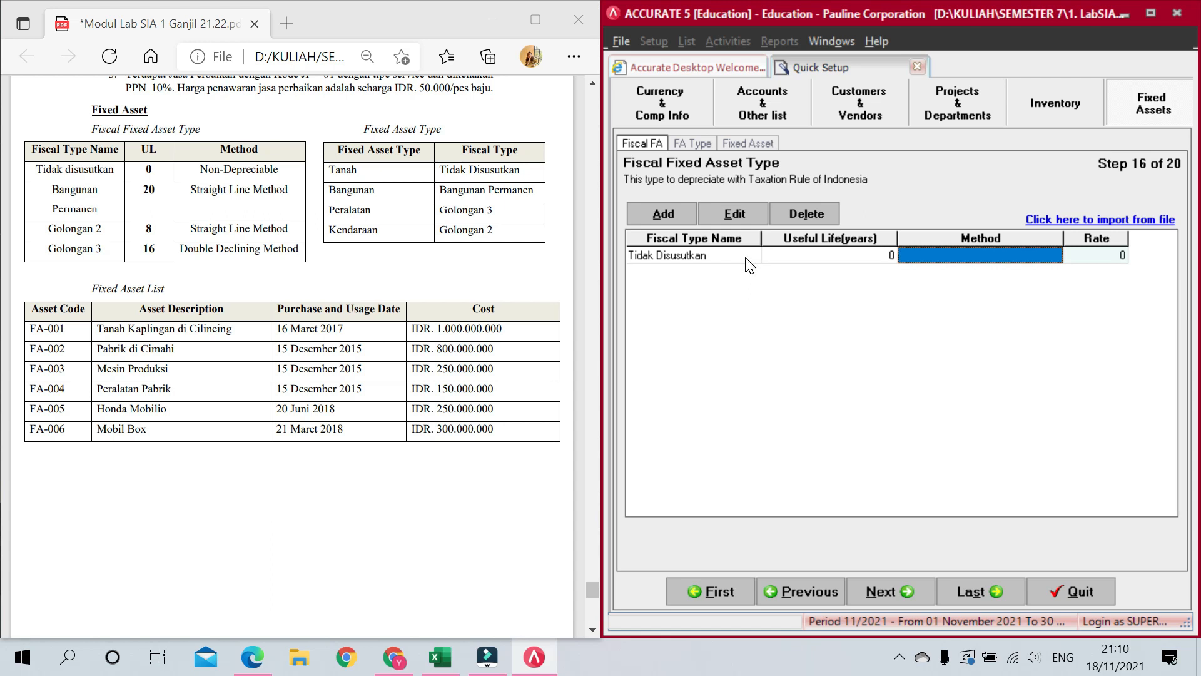
click(1056, 254)
click(1056, 255)
click(1001, 270)
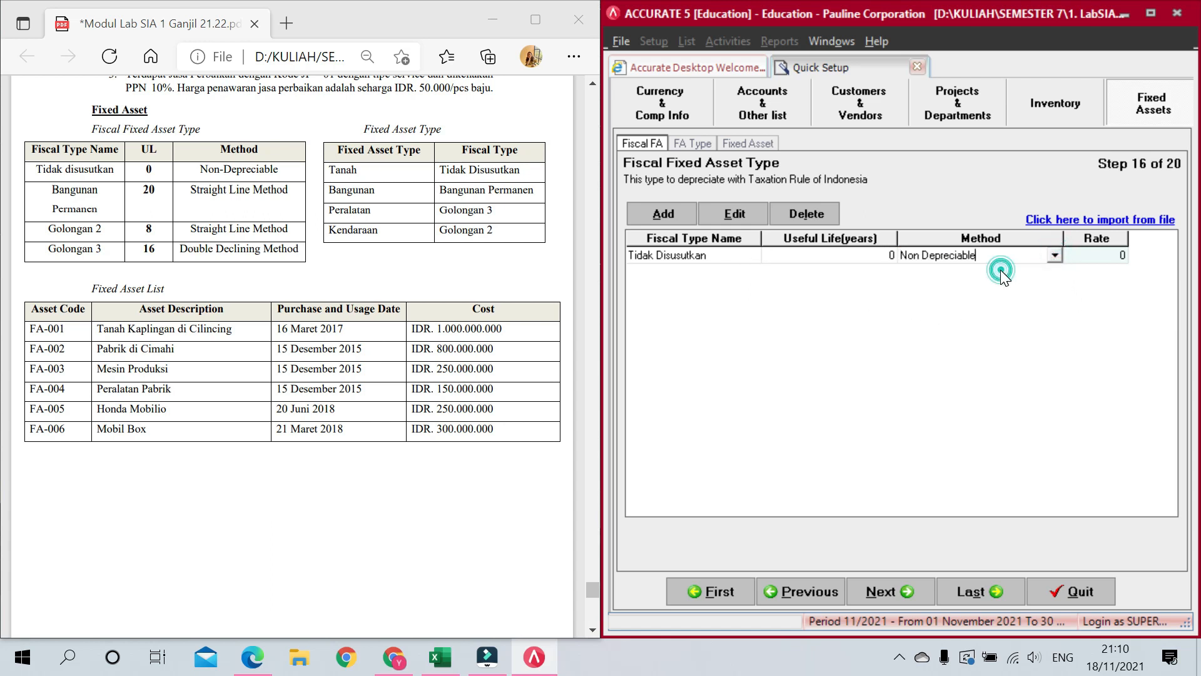
key(Tab)
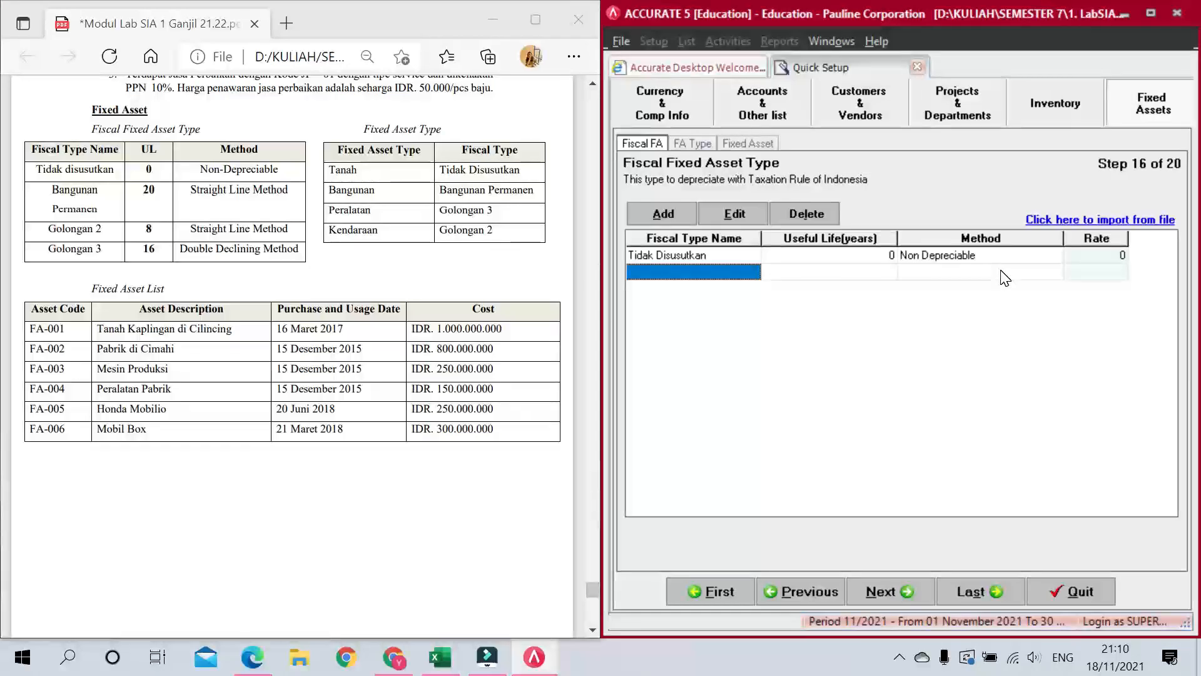
Step: Add fiscal type Bangunan Permanen with 20-year life and Straight Line method
text(Bangunan Permanen)
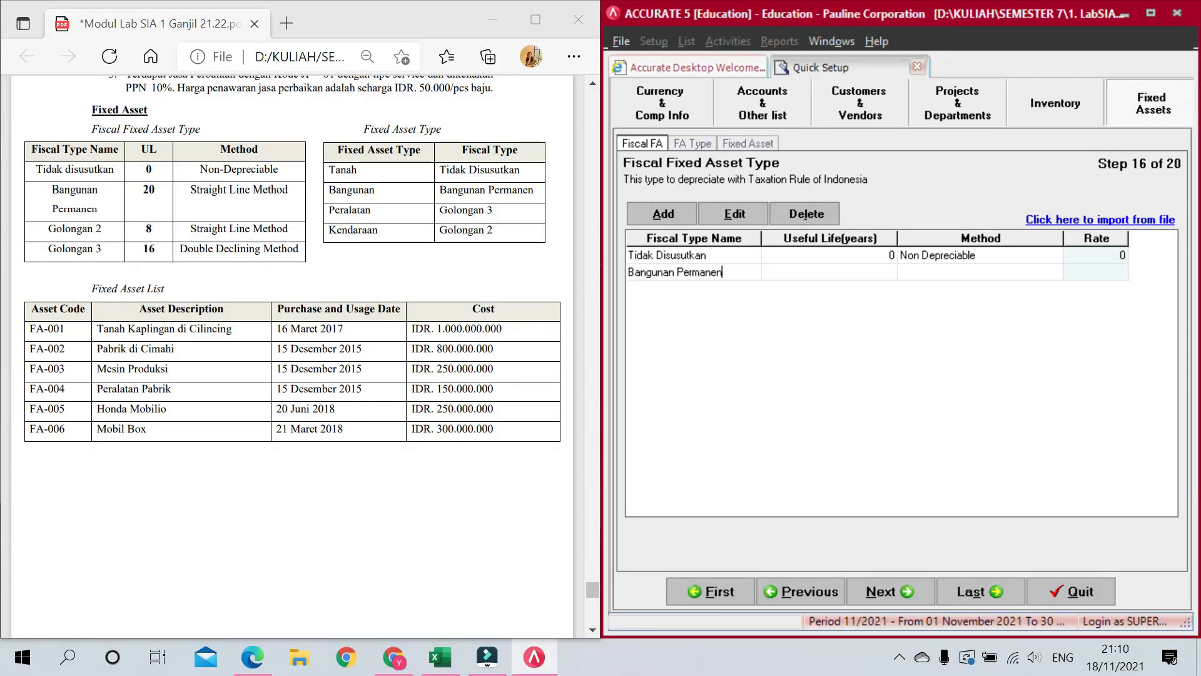
key(Tab)
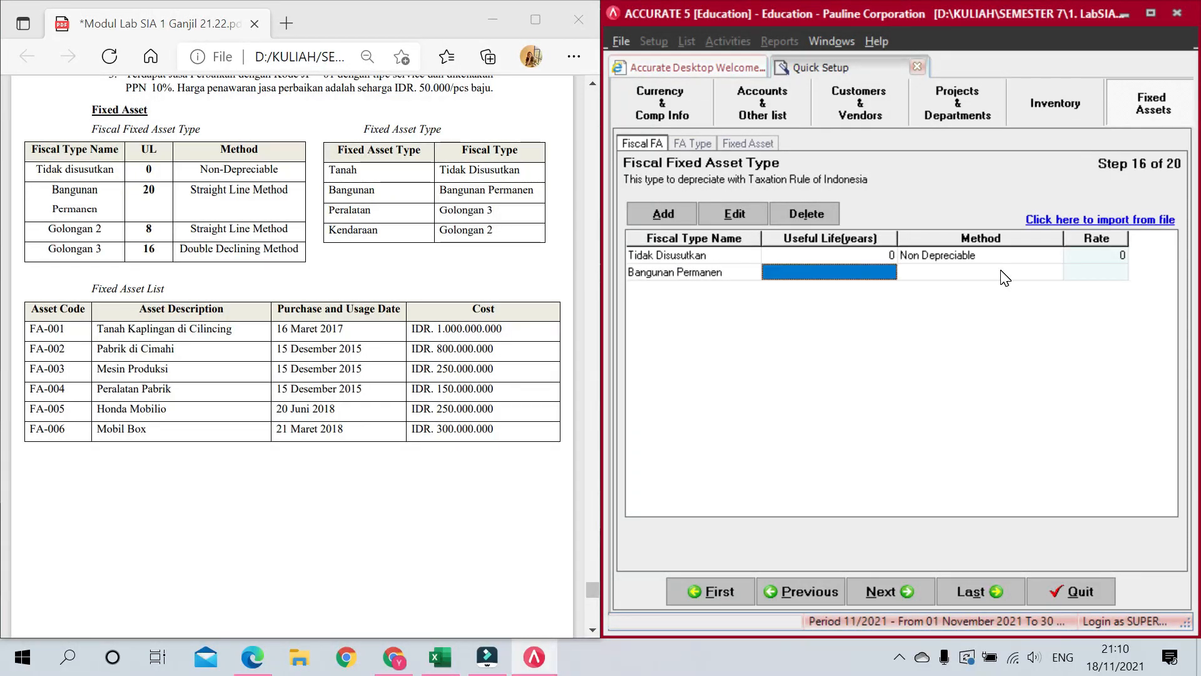
text(20)
key(Tab)
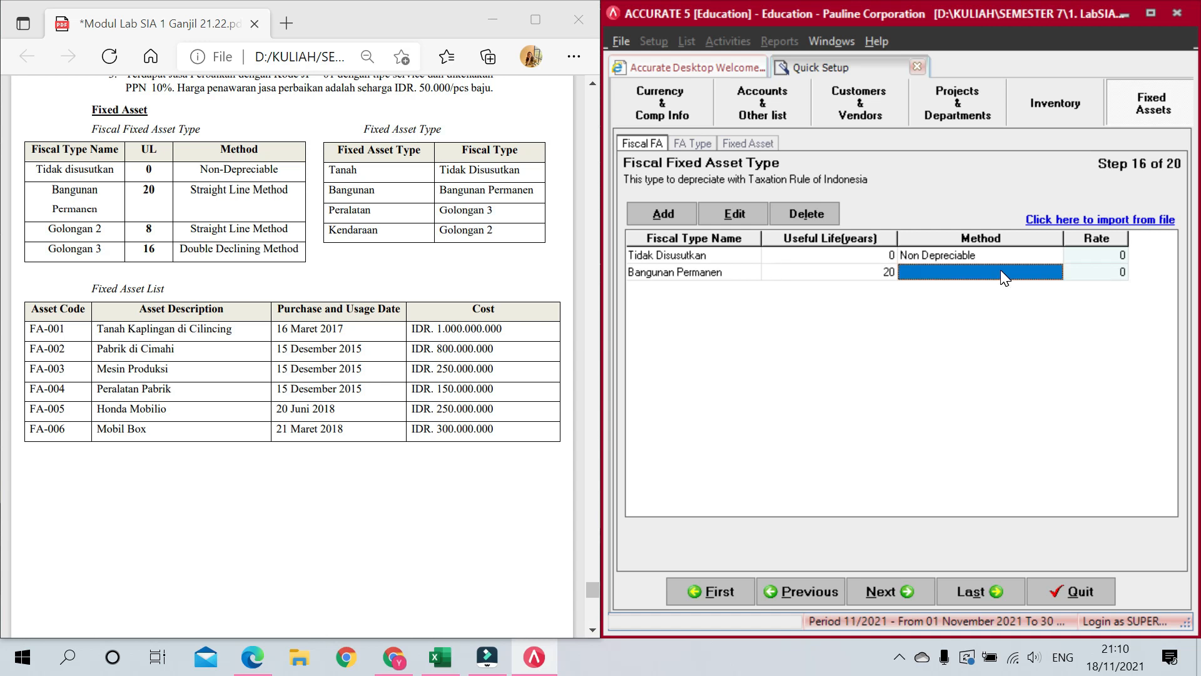
click(1000, 270)
click(1057, 272)
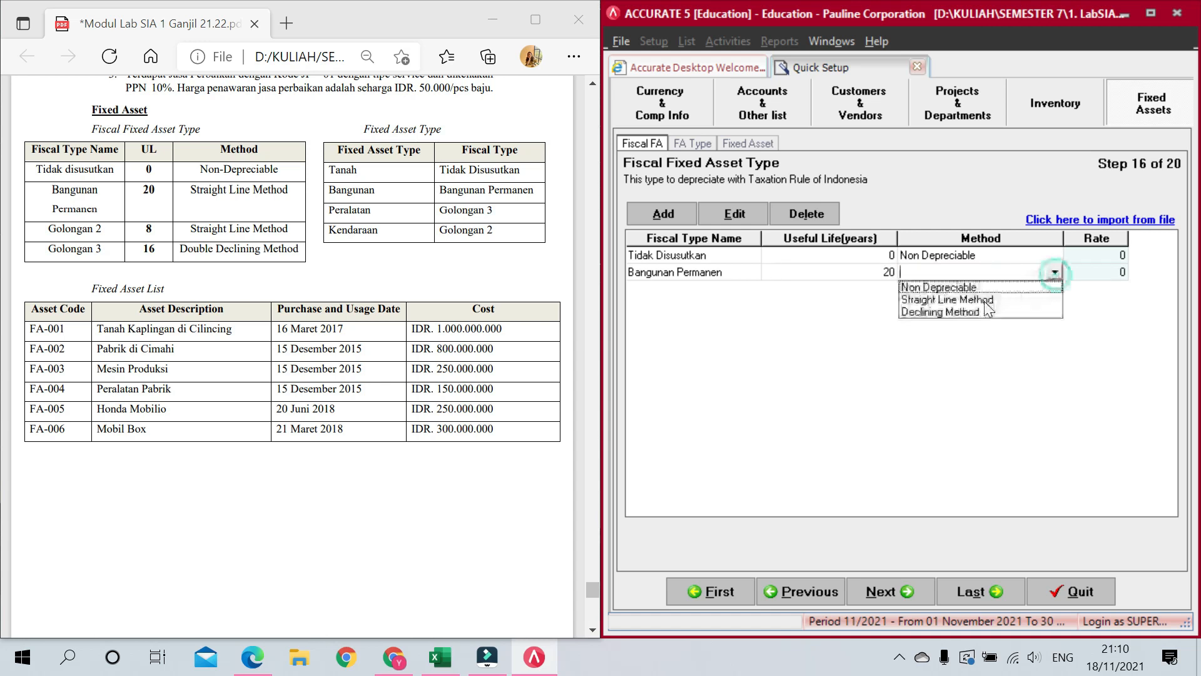
click(984, 302)
key(Tab)
key(Tab)
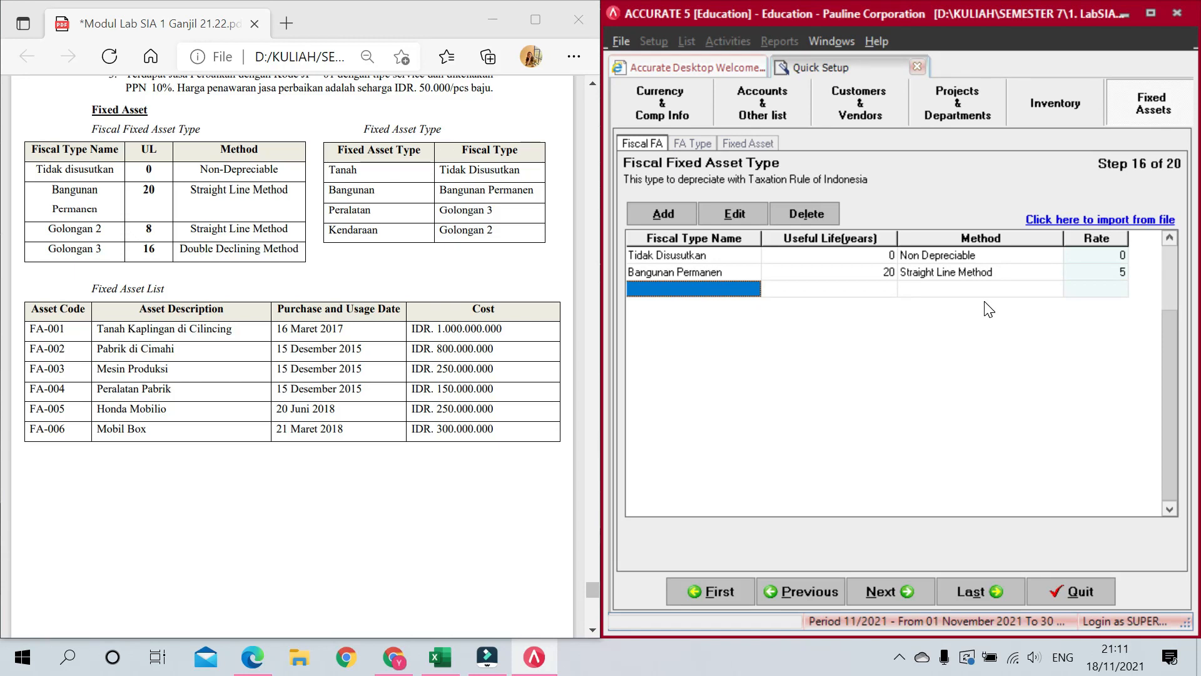
Step: Add fiscal type Golongan 2 with 8-year life and Straight Line method
text(Golongan 2)
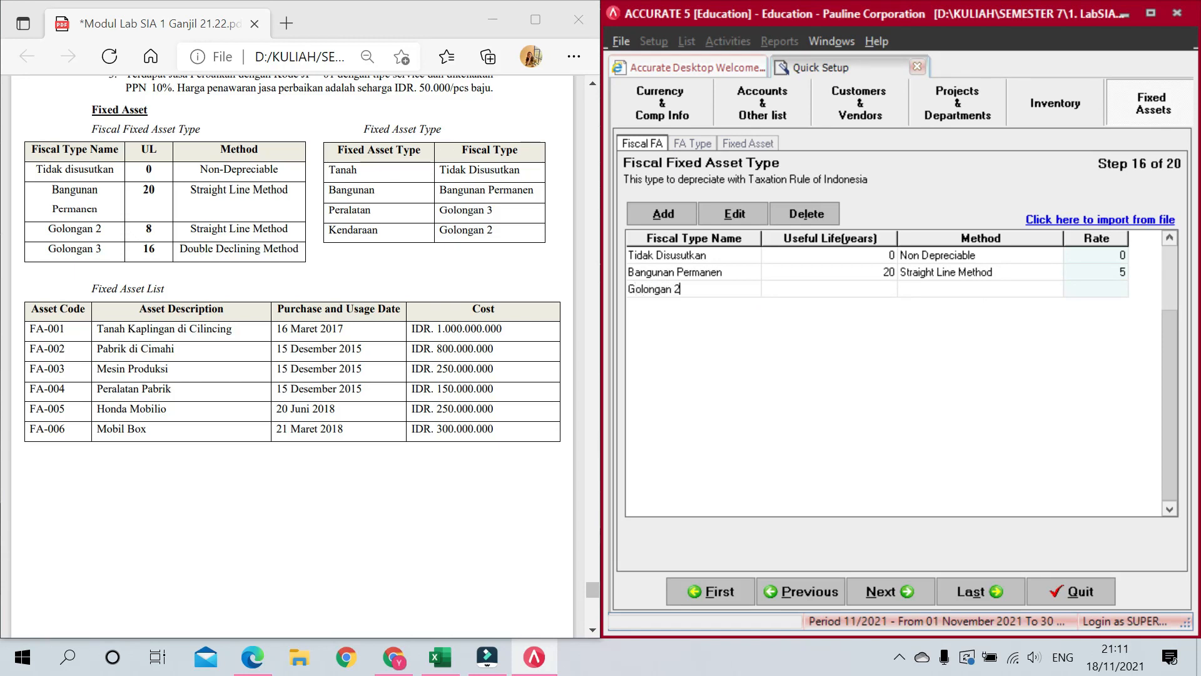
key(Tab)
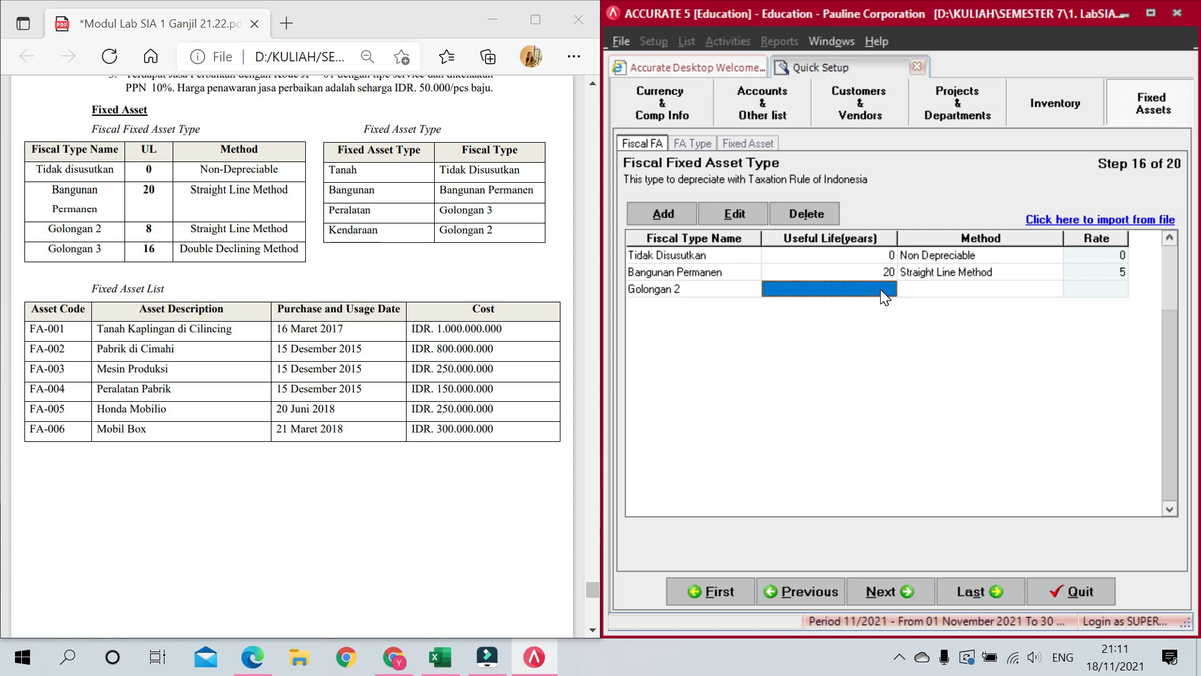
text(8)
key(Tab)
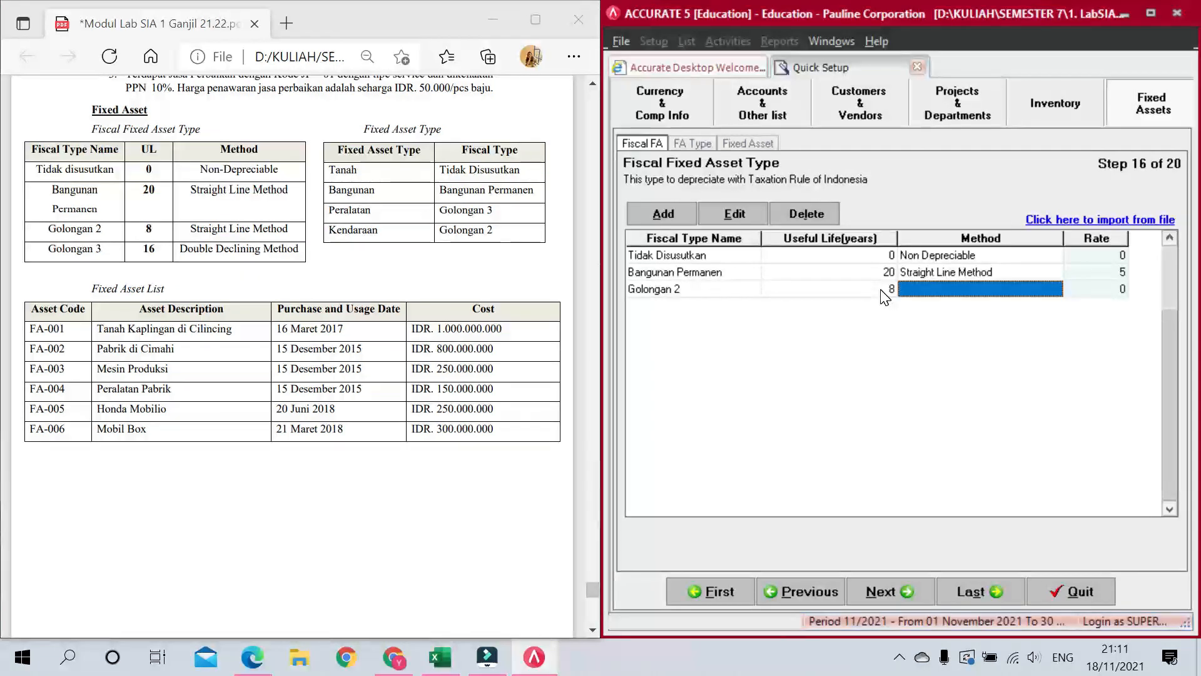
click(990, 284)
click(1056, 289)
click(1003, 317)
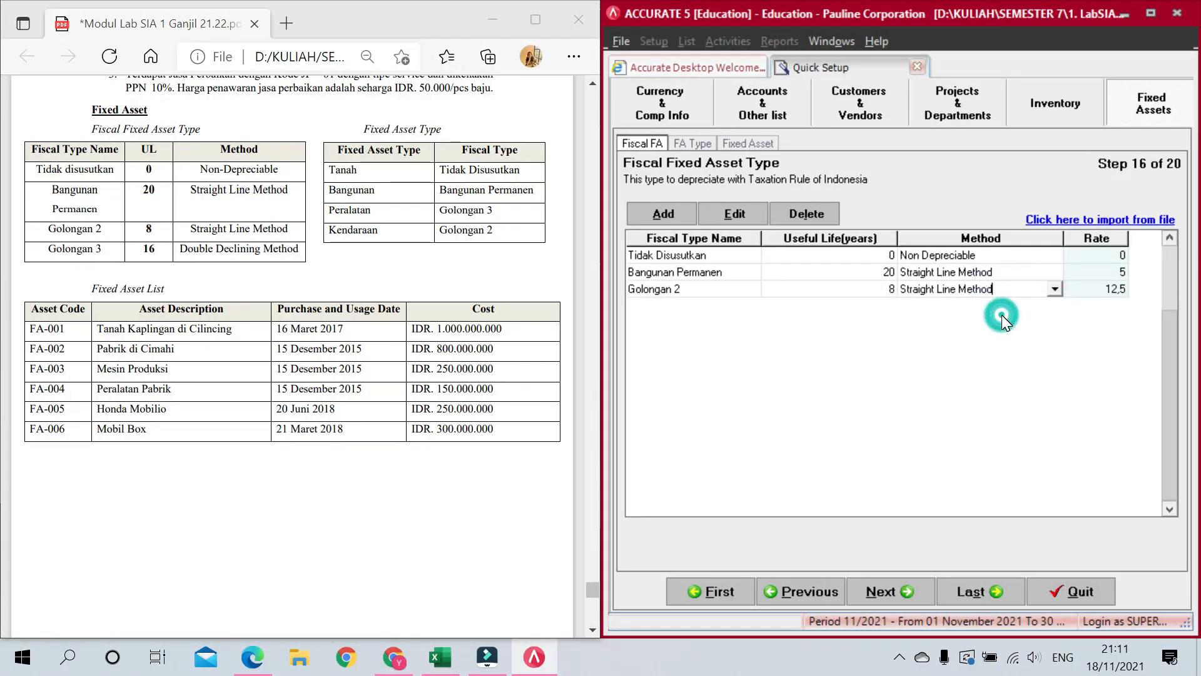
key(Tab)
Step: Add Golongan 1 with 16-year life and Declining method, drop the spare row, and continue
text(Glo)
text(l)
key(BackSpace)
key(BackSpace)
key(BackSpace)
text(olongan 1)
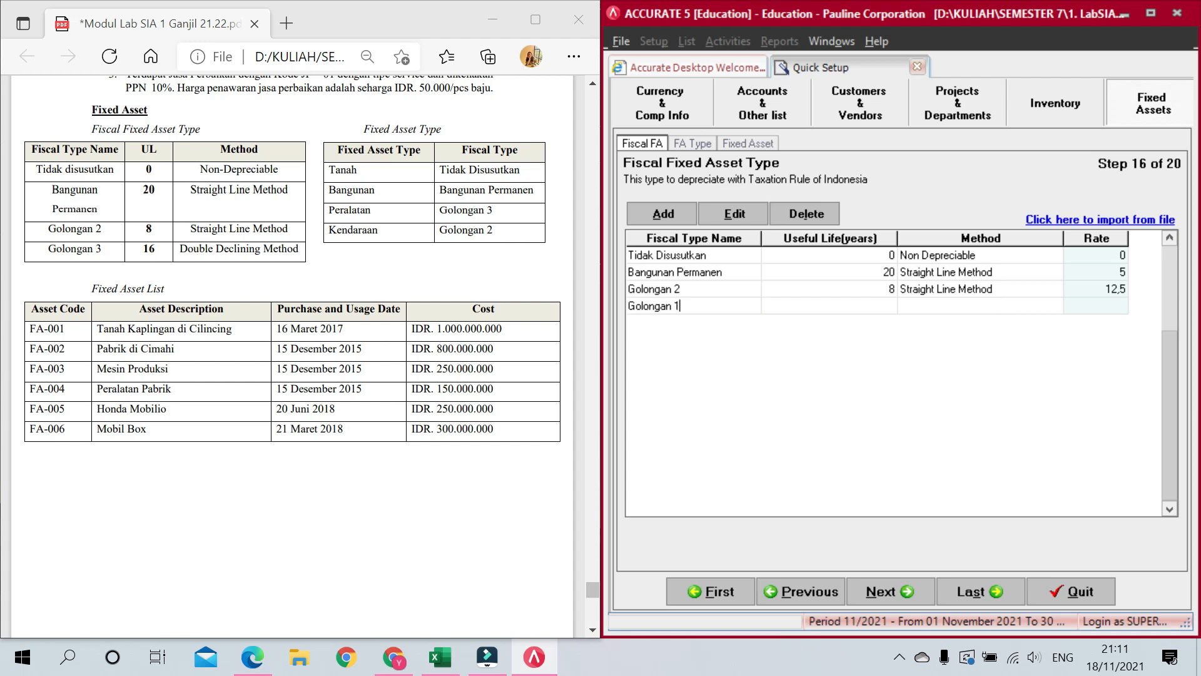
key(Tab)
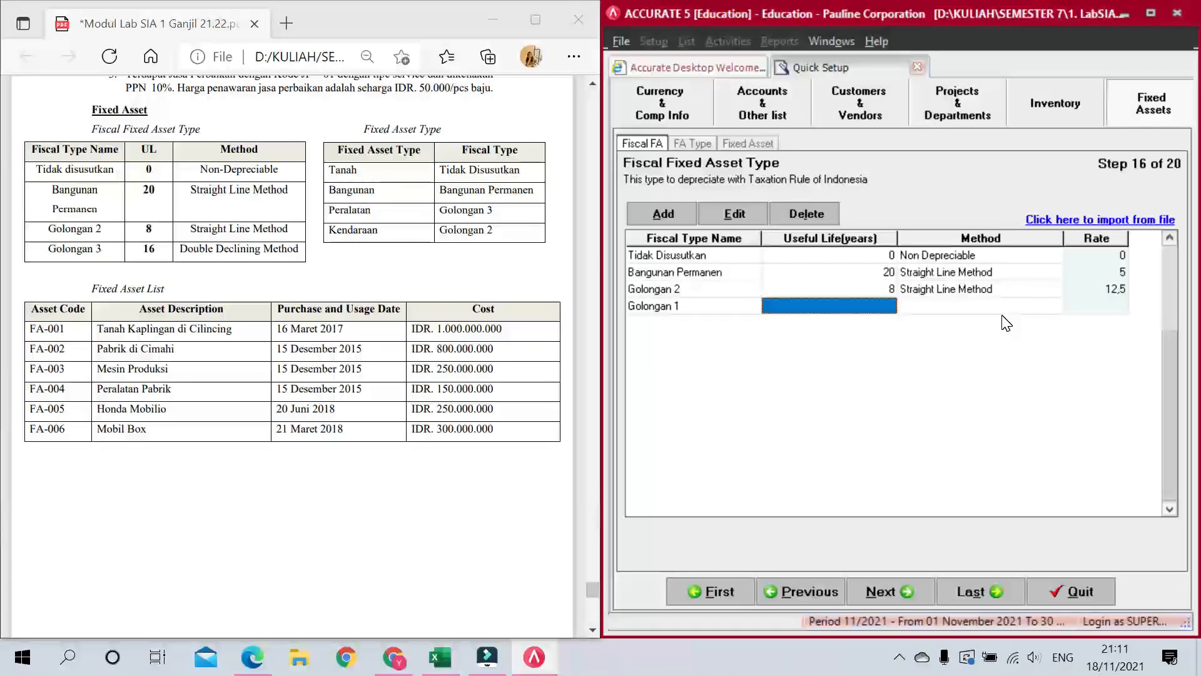
text(16)
click(974, 299)
click(1055, 306)
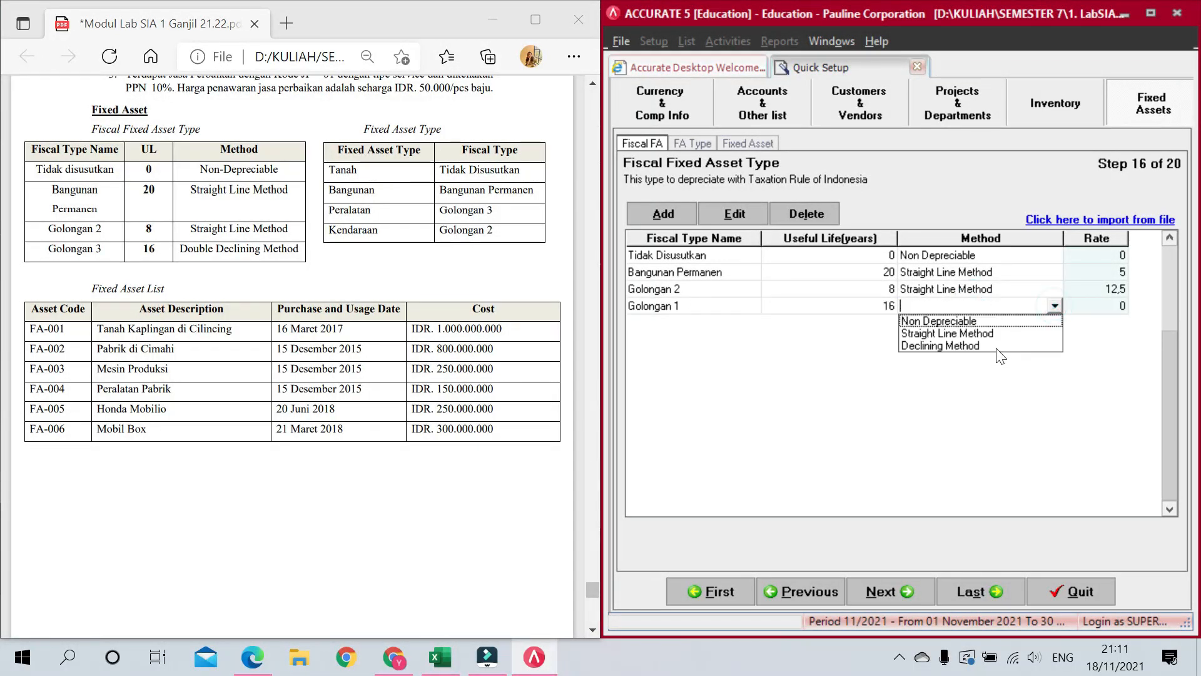
click(940, 346)
key(Tab)
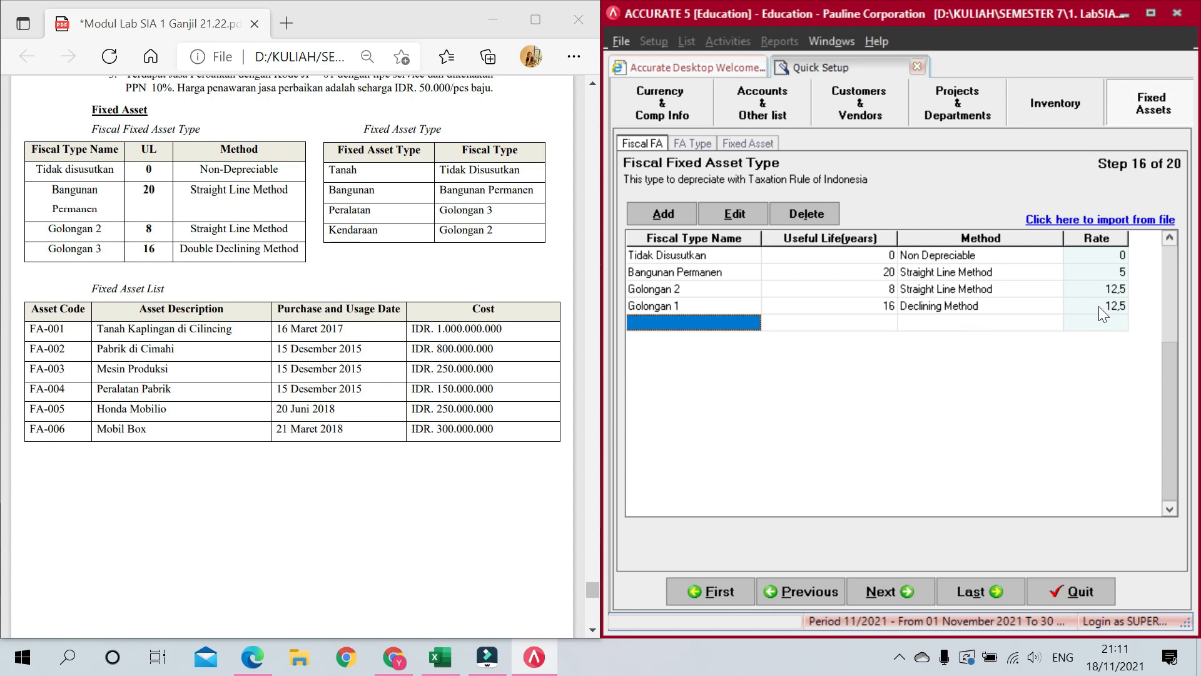
click(969, 290)
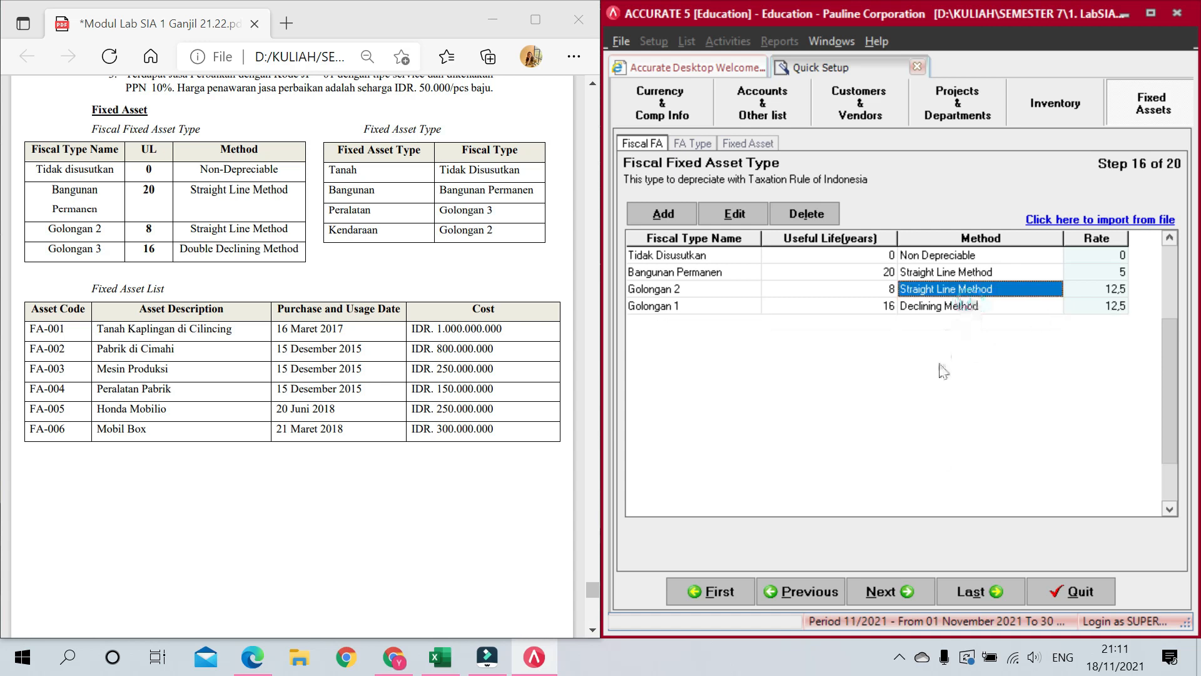
click(892, 587)
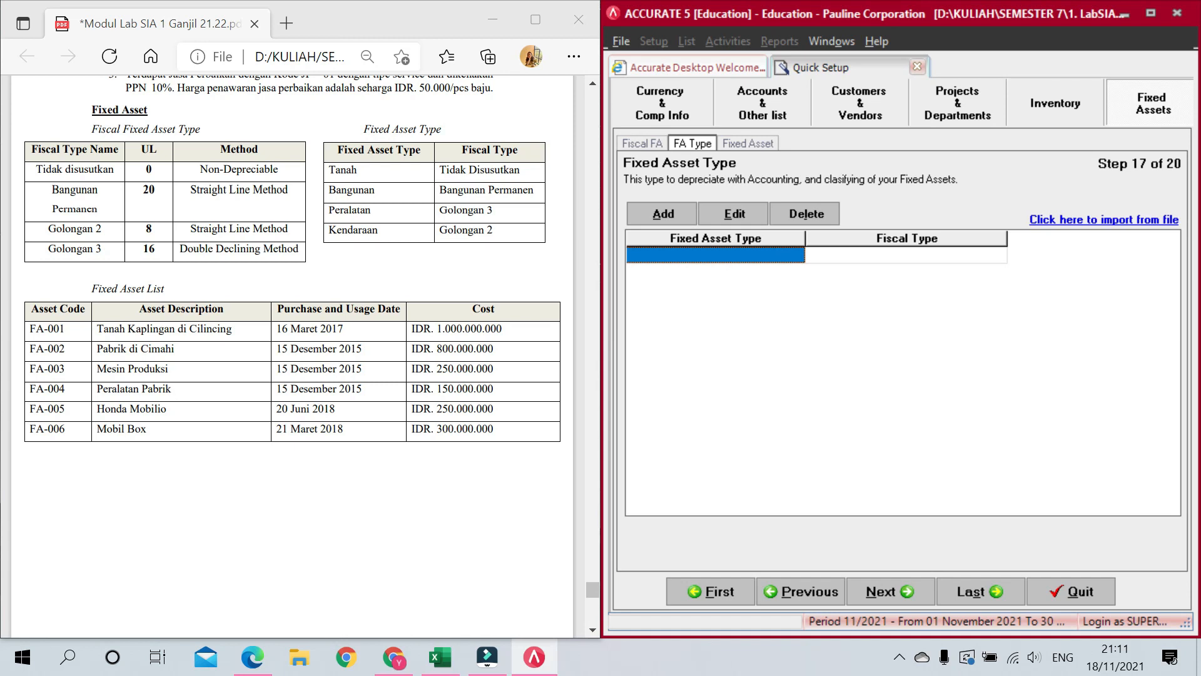
Step: Add the first fixed asset type (typed Tanag) with fiscal type Tidak Disusutkan
click(731, 257)
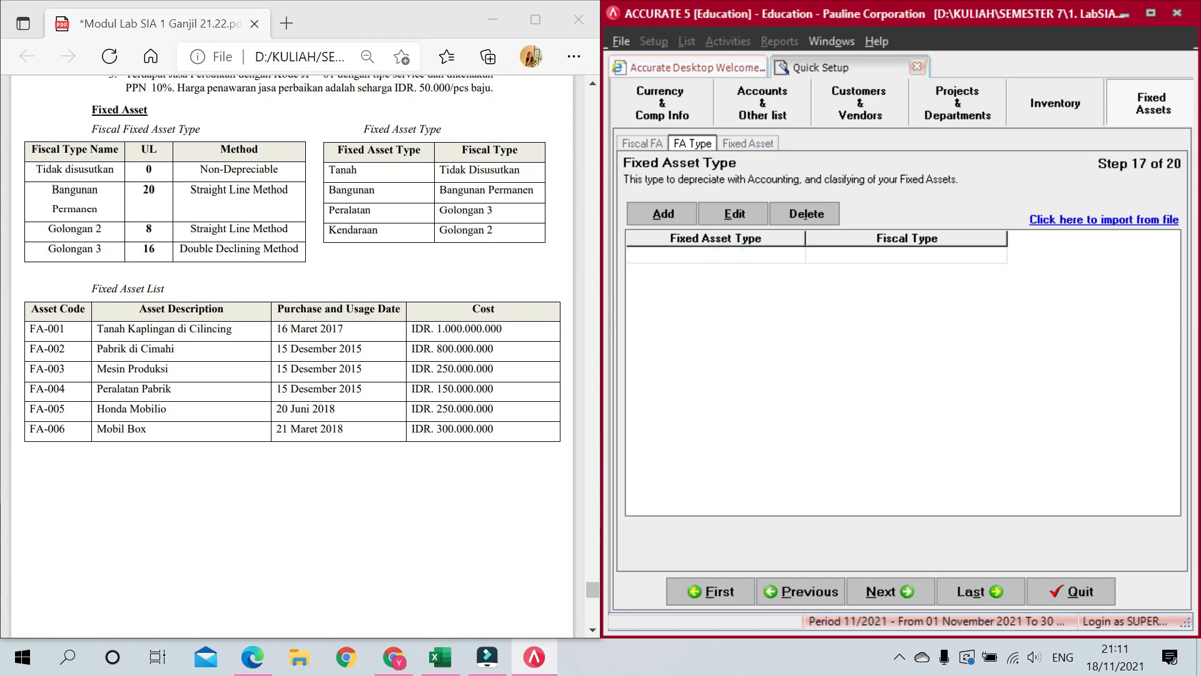
text(Tanag)
click(878, 247)
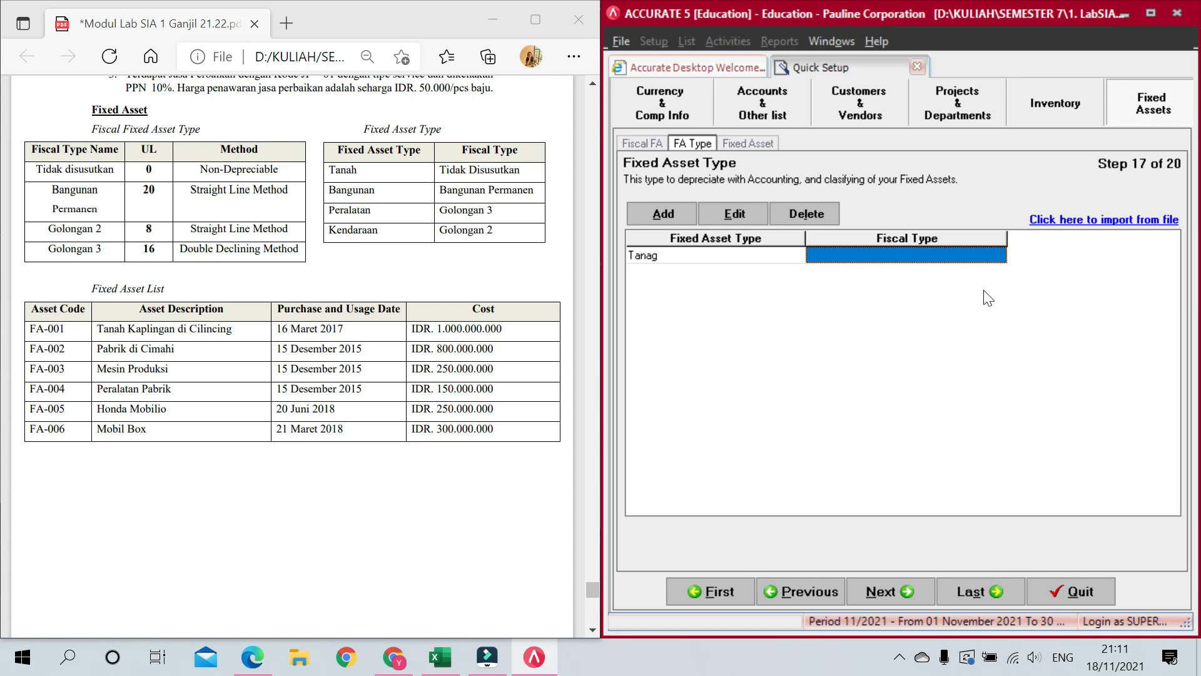
click(969, 253)
click(999, 255)
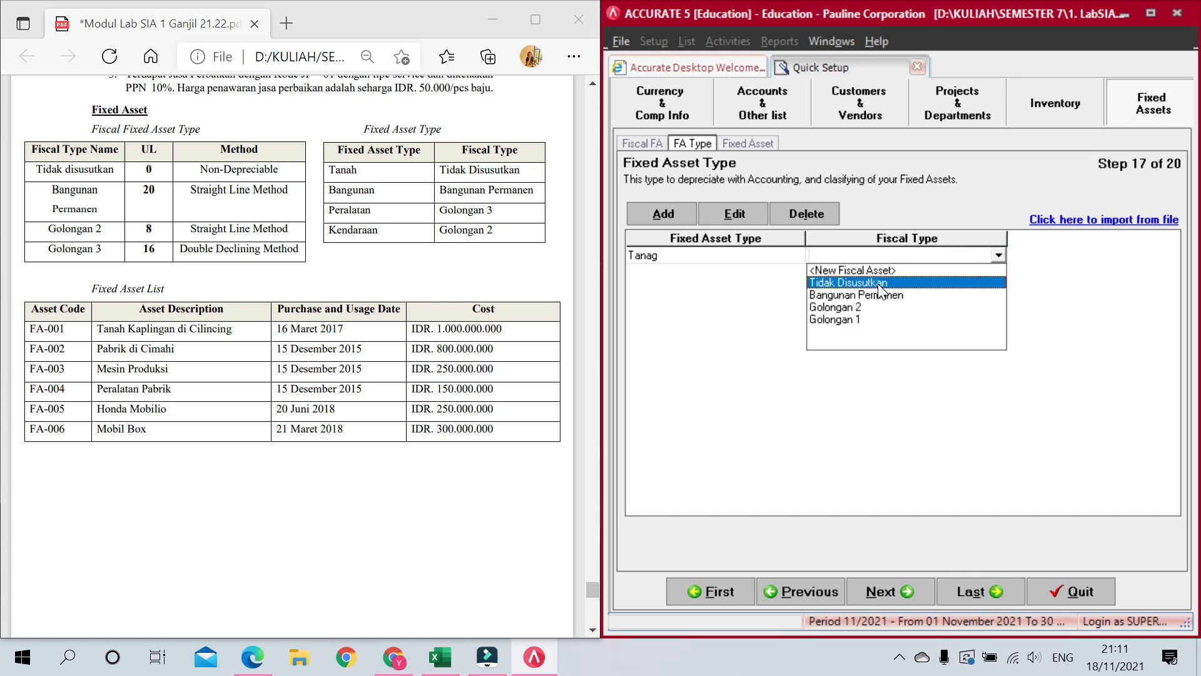
click(877, 284)
key(Return)
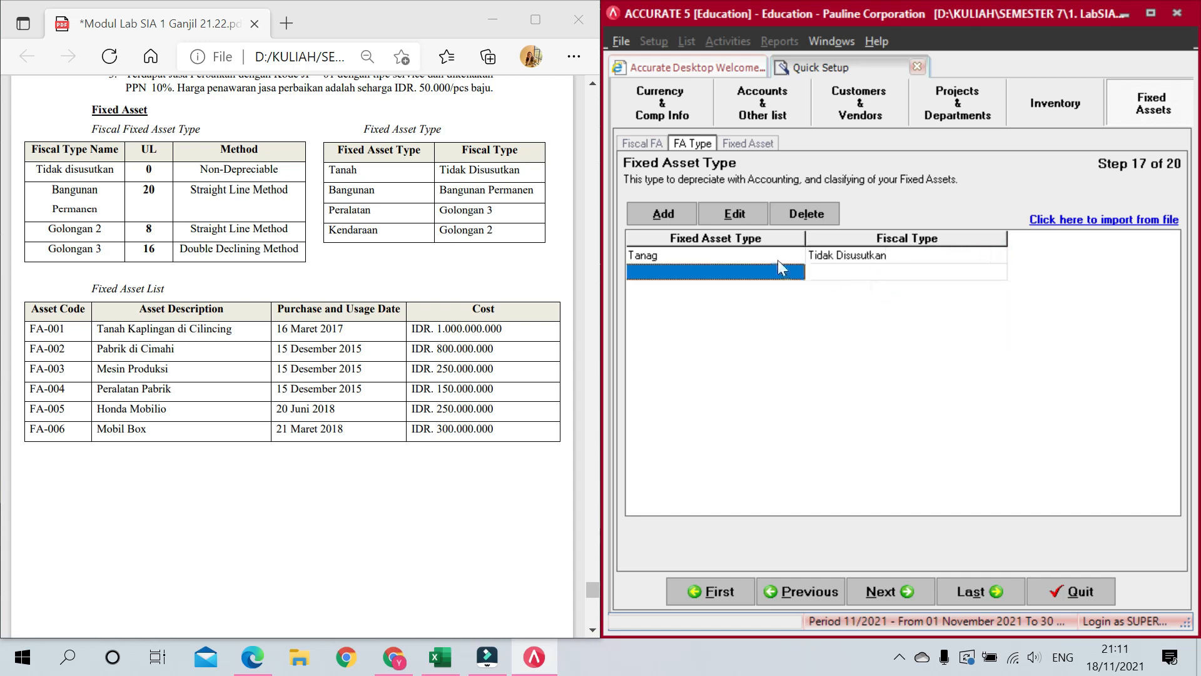
Step: Correct the asset type name from Tanag to Tanah
click(729, 252)
click(729, 252)
key(BackSpace)
text(h)
key(Return)
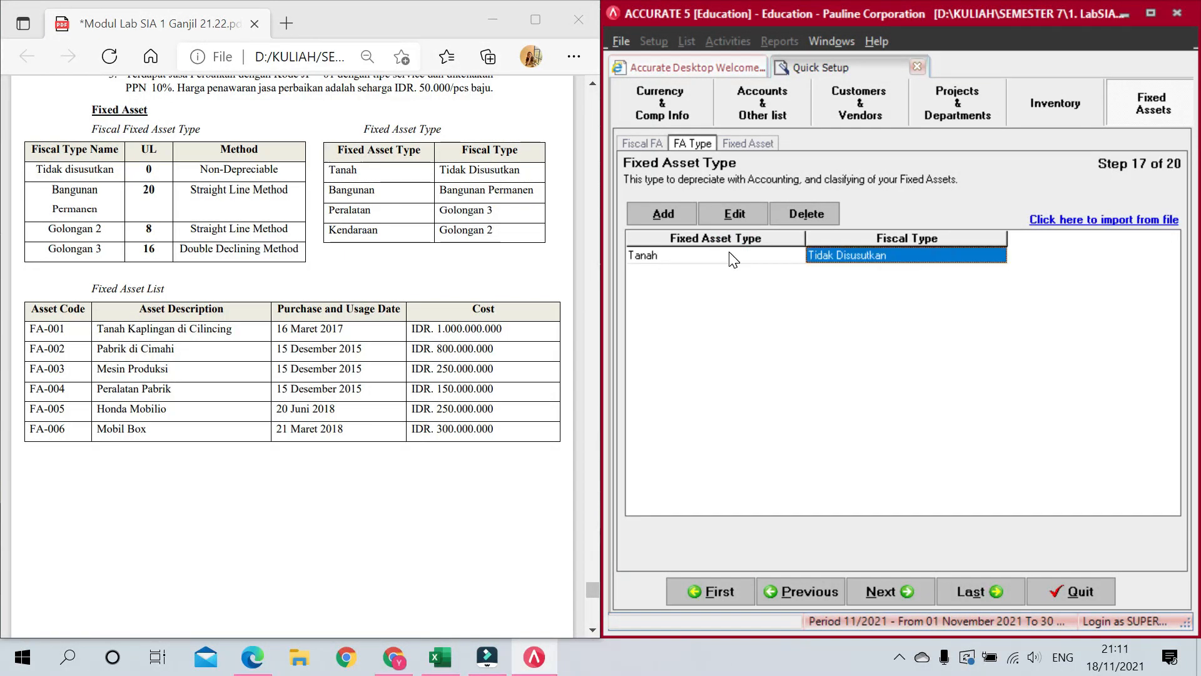
key(Return)
Step: Add fixed asset type Bangunan with fiscal type Bangunan Permanen
text(Bangunan)
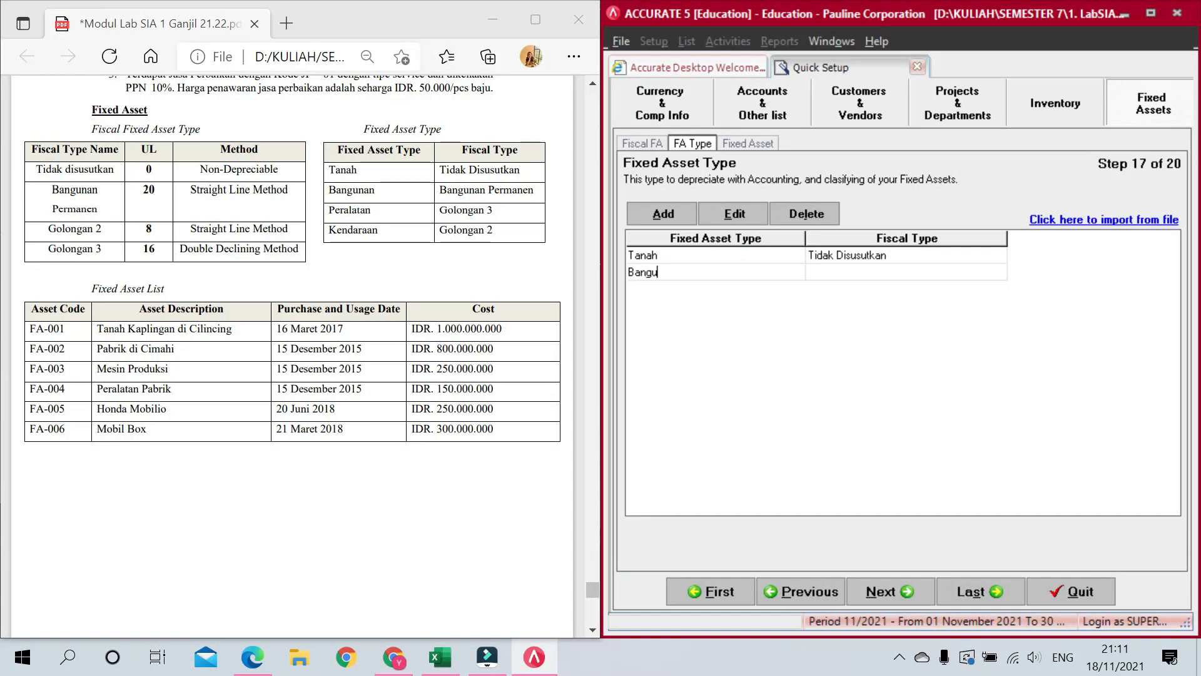
key(Return)
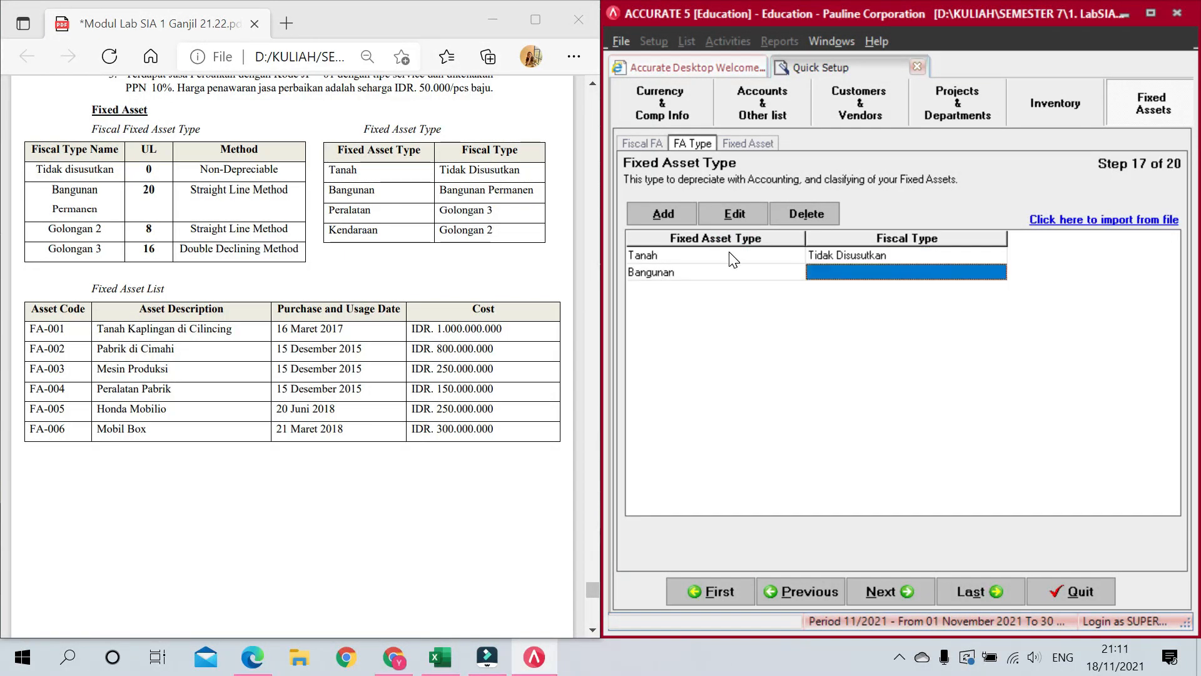
click(927, 270)
click(1000, 271)
click(876, 311)
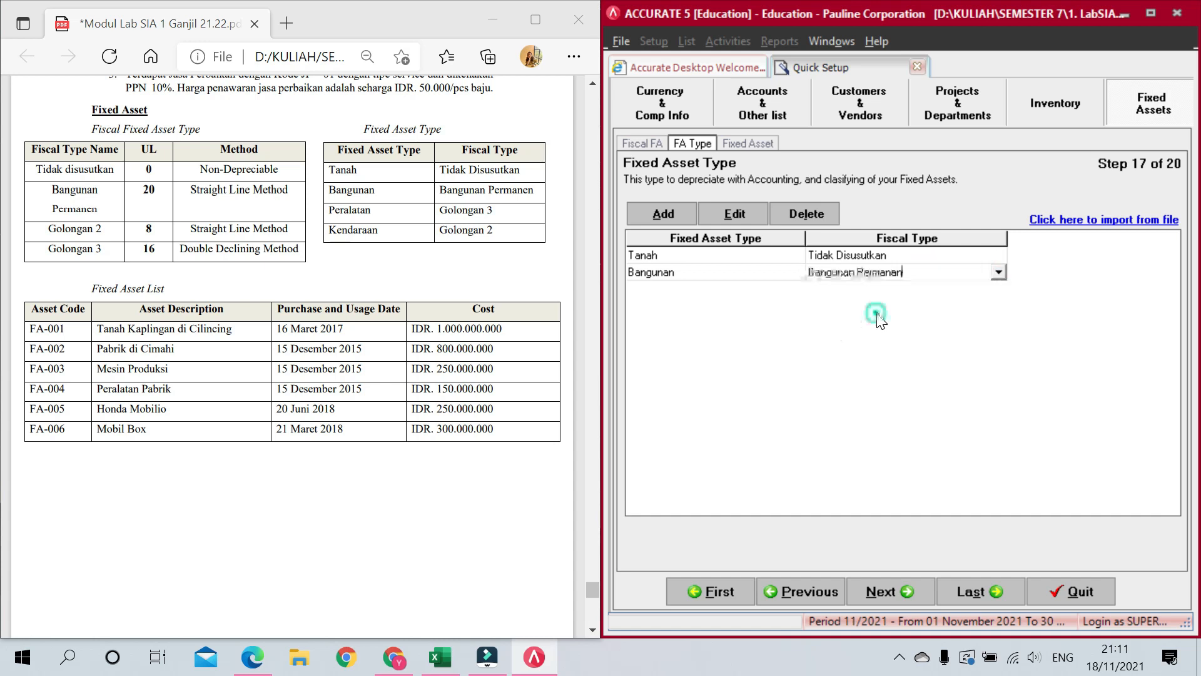
key(Return)
Step: Start a Peralatan asset type row, then go back to the fiscal depreciation types
text(Peralatan)
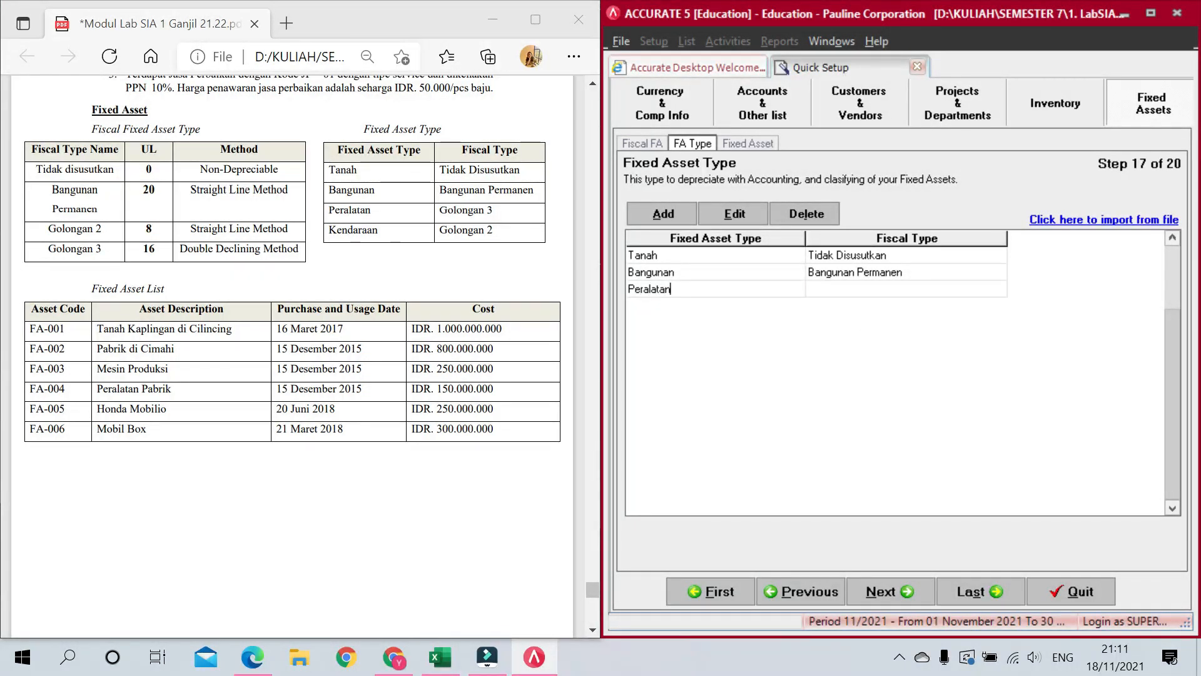
key(Return)
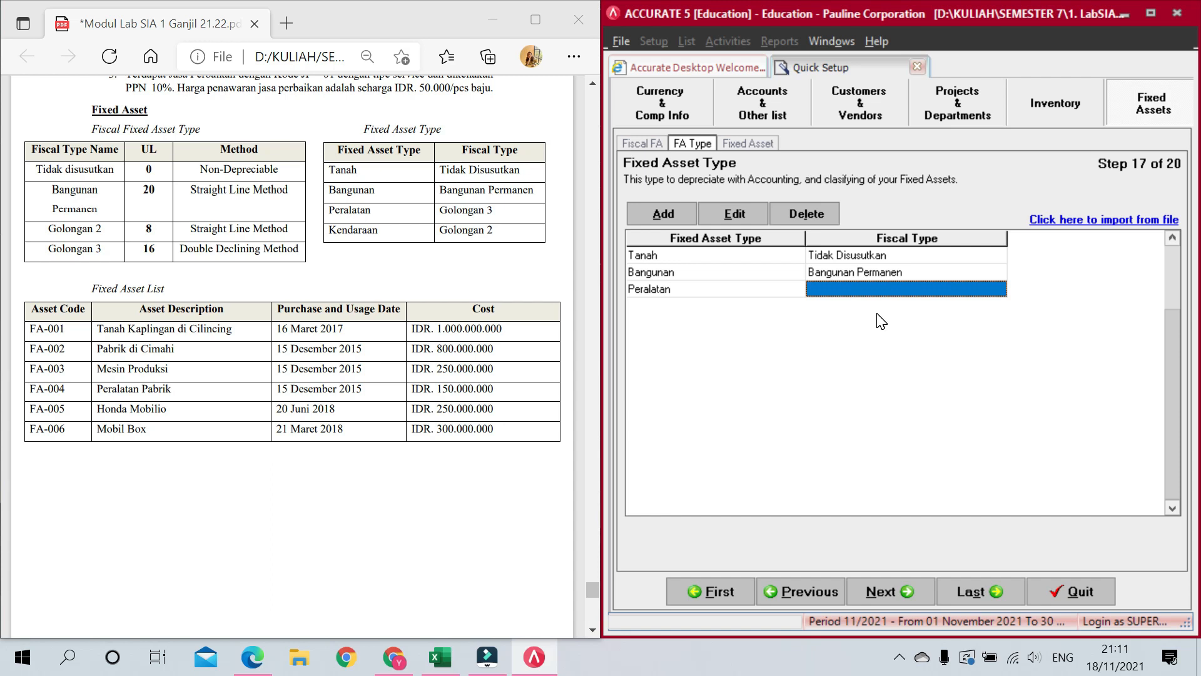
click(999, 290)
click(999, 290)
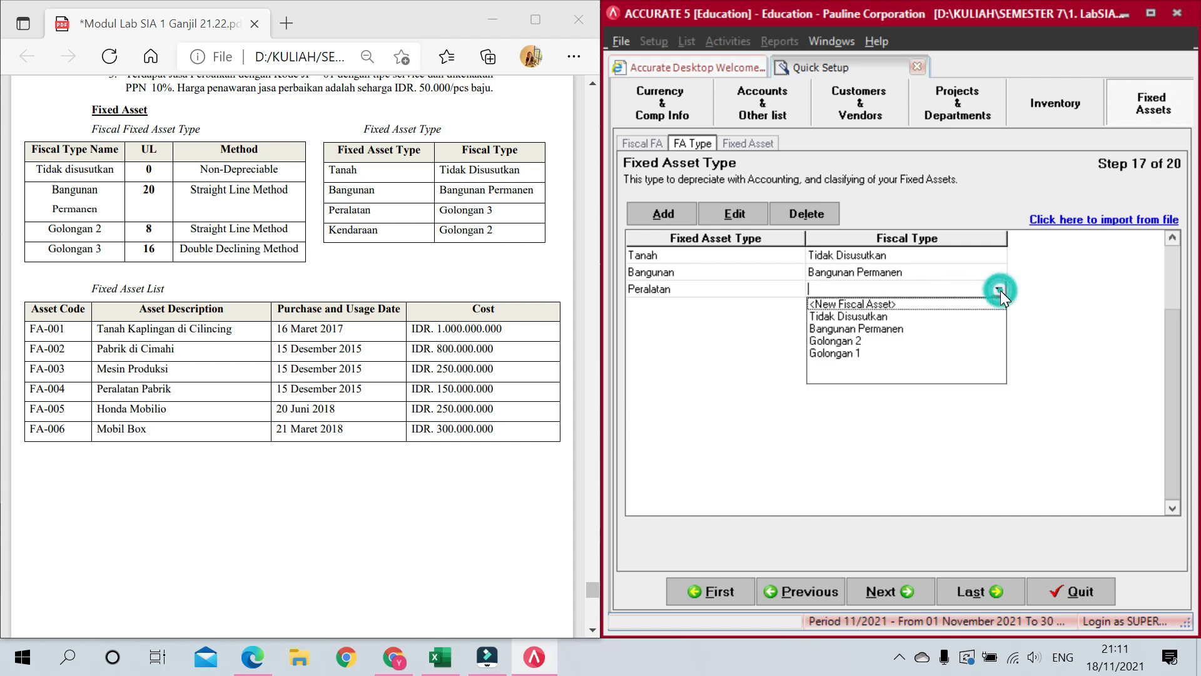
click(660, 142)
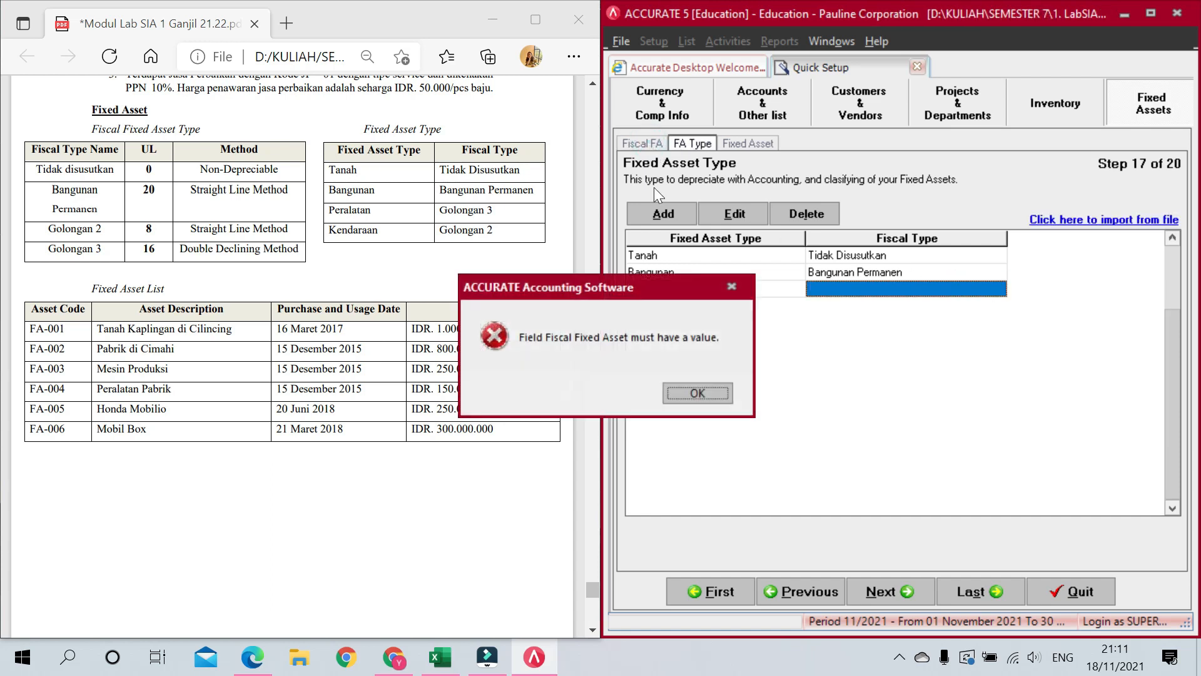
Step: Dismiss the missing fiscal type error and delete the incomplete Peralatan row
click(693, 391)
right_click(726, 288)
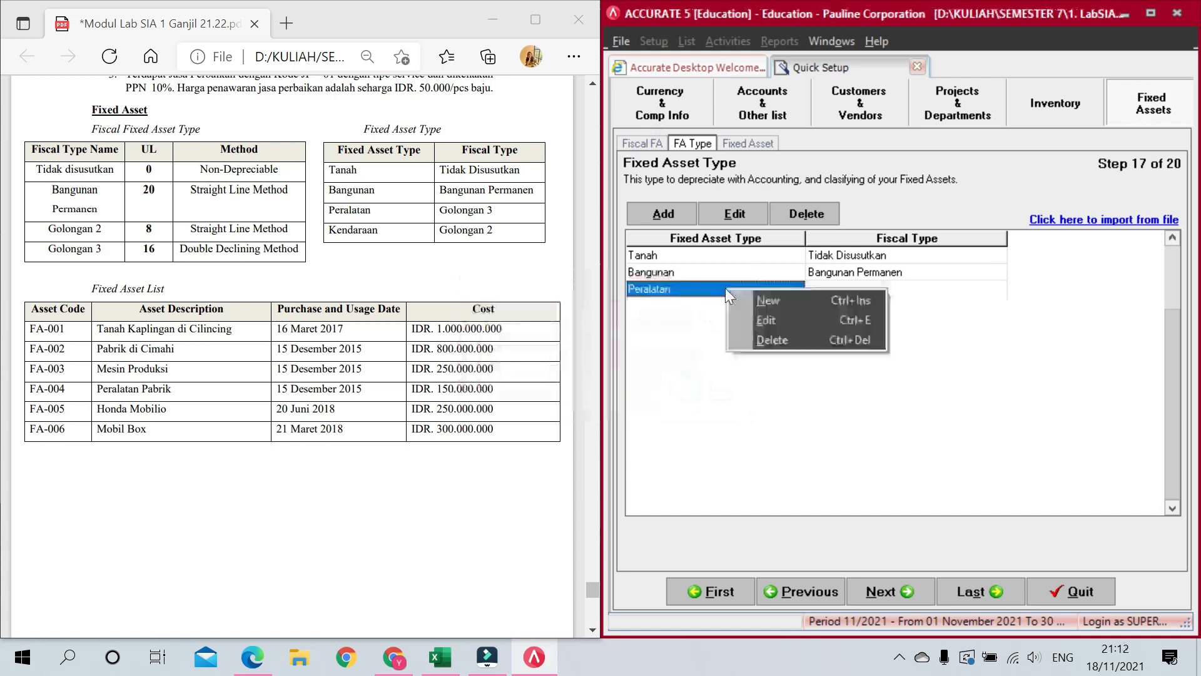
click(786, 344)
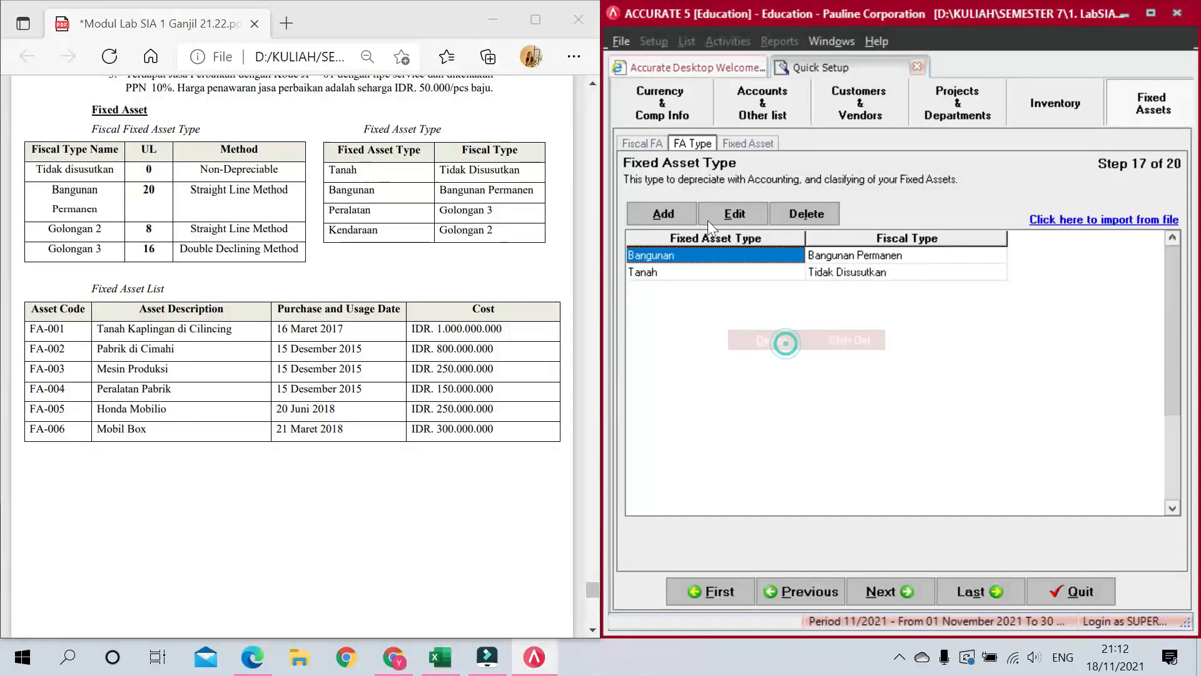
Step: Rename fiscal type Golongan 1 to Golongan 3
click(648, 142)
click(698, 287)
click(694, 287)
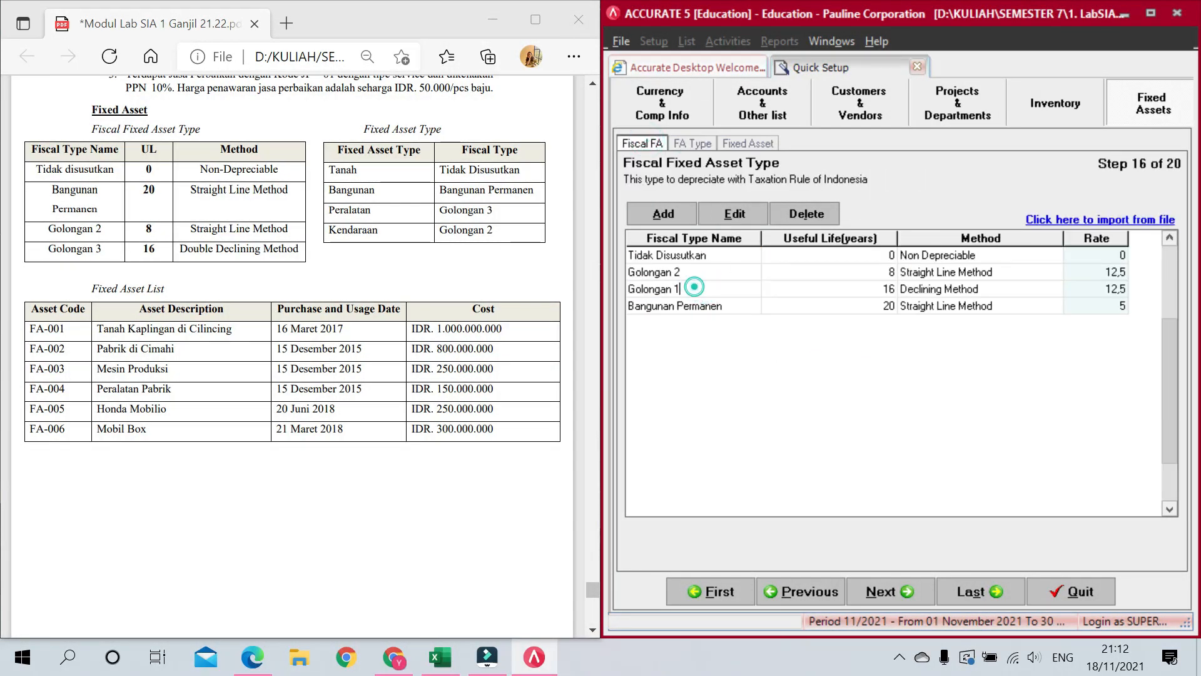
key(Tab)
key(Tab)
key(Tab)
key(Tab)
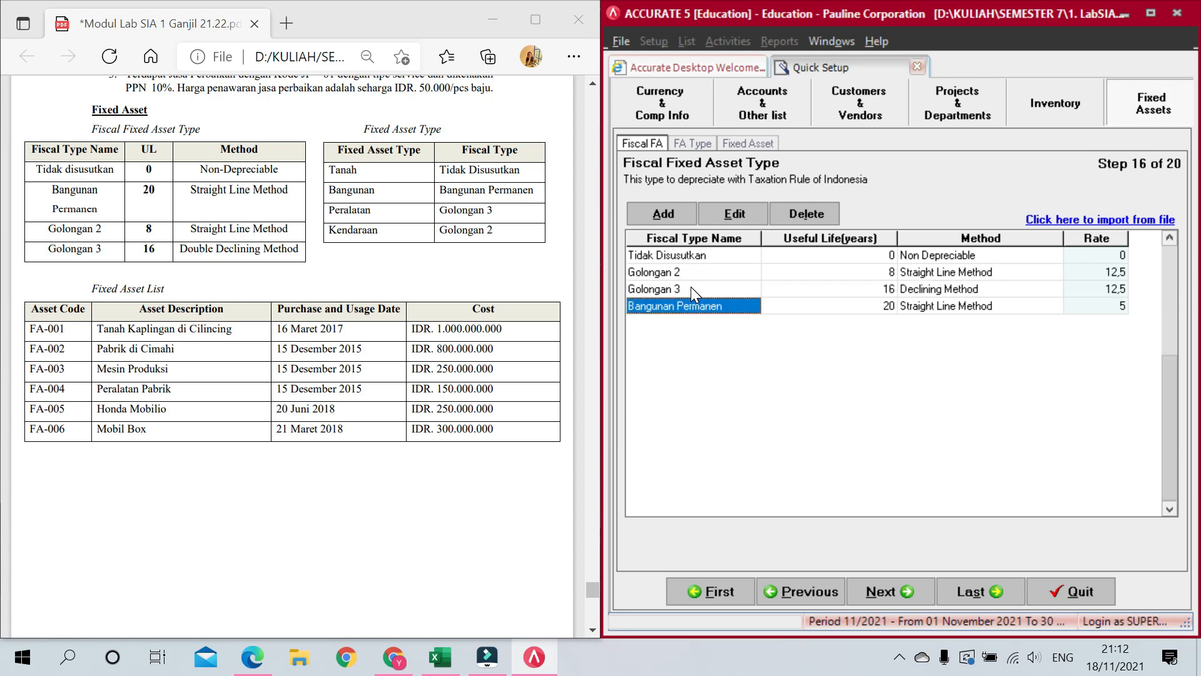
Step: Back in the fixed asset type list, add a new row named Peralatan
click(702, 143)
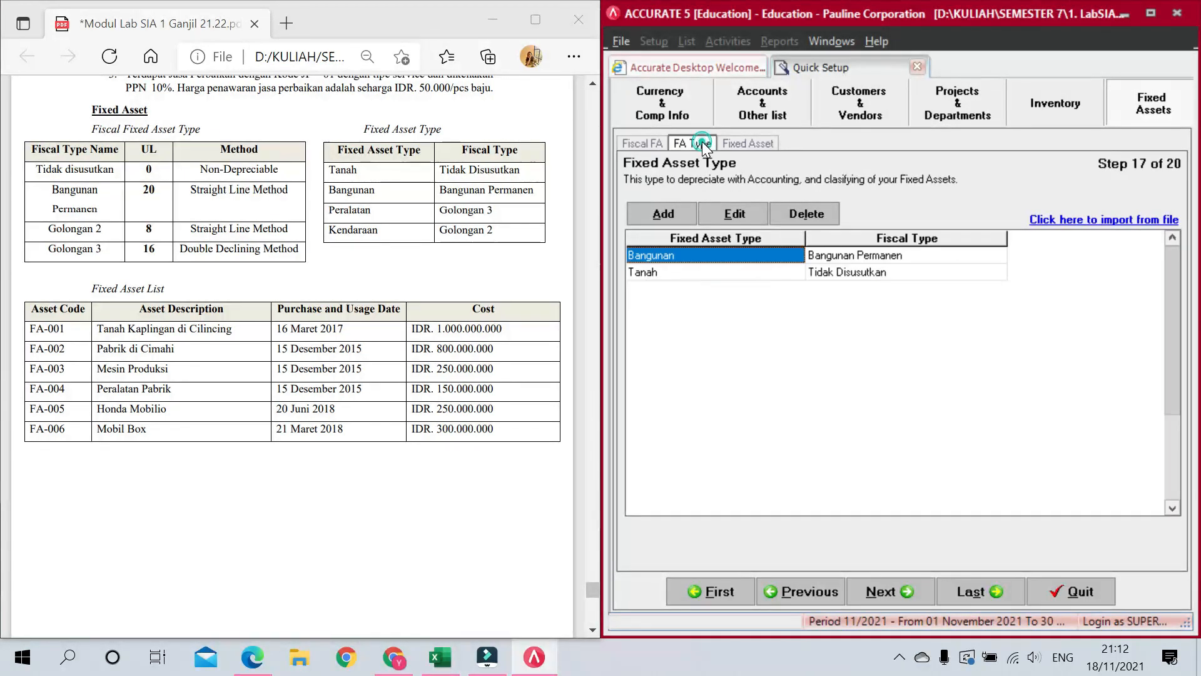
click(832, 270)
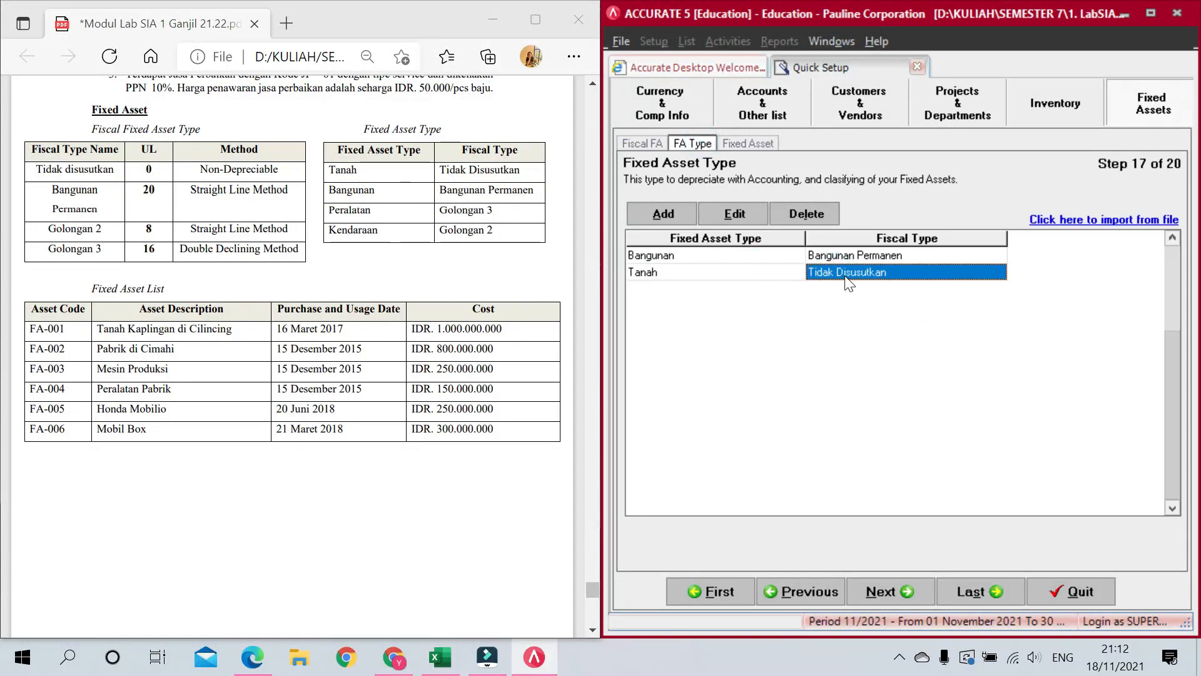
key(Tab)
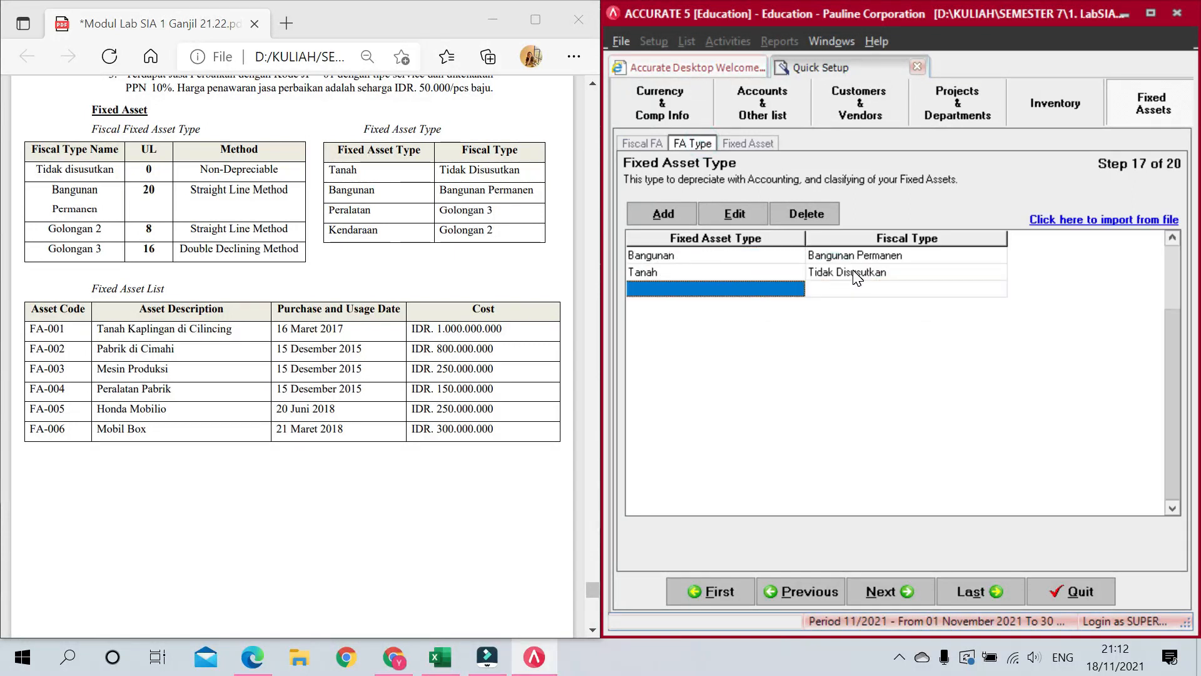
text(Peralatan)
Step: Assign fiscal type Golongan 3 to Peralatan
key(Tab)
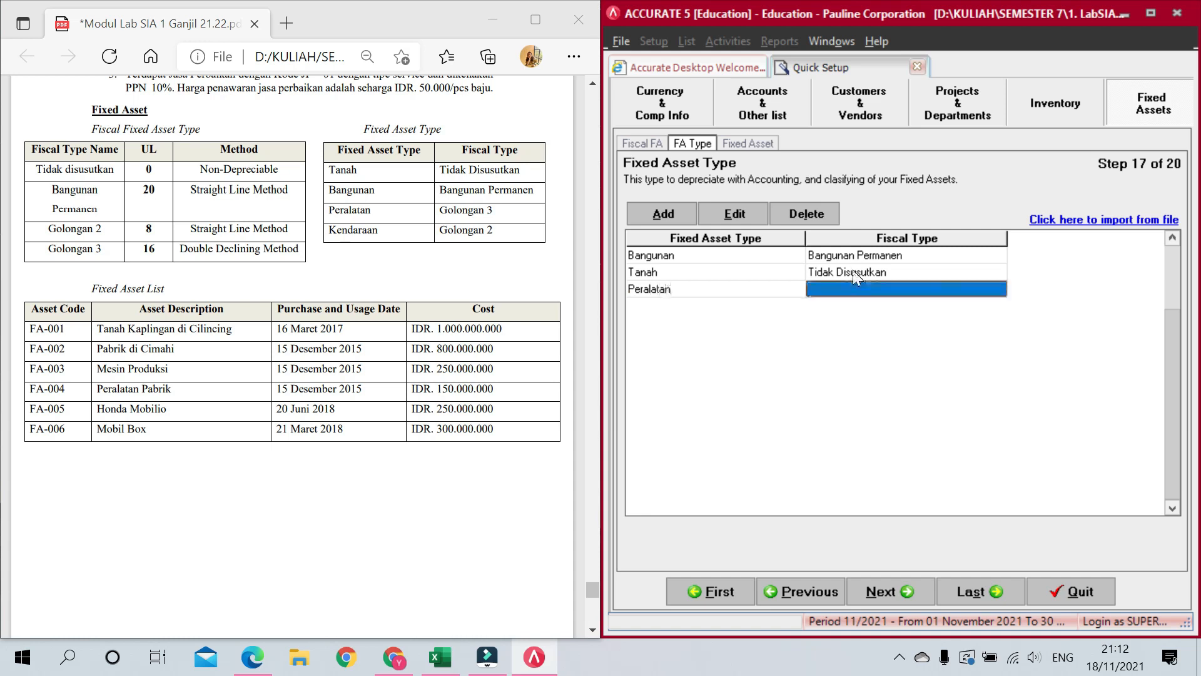
click(899, 300)
click(999, 290)
click(881, 355)
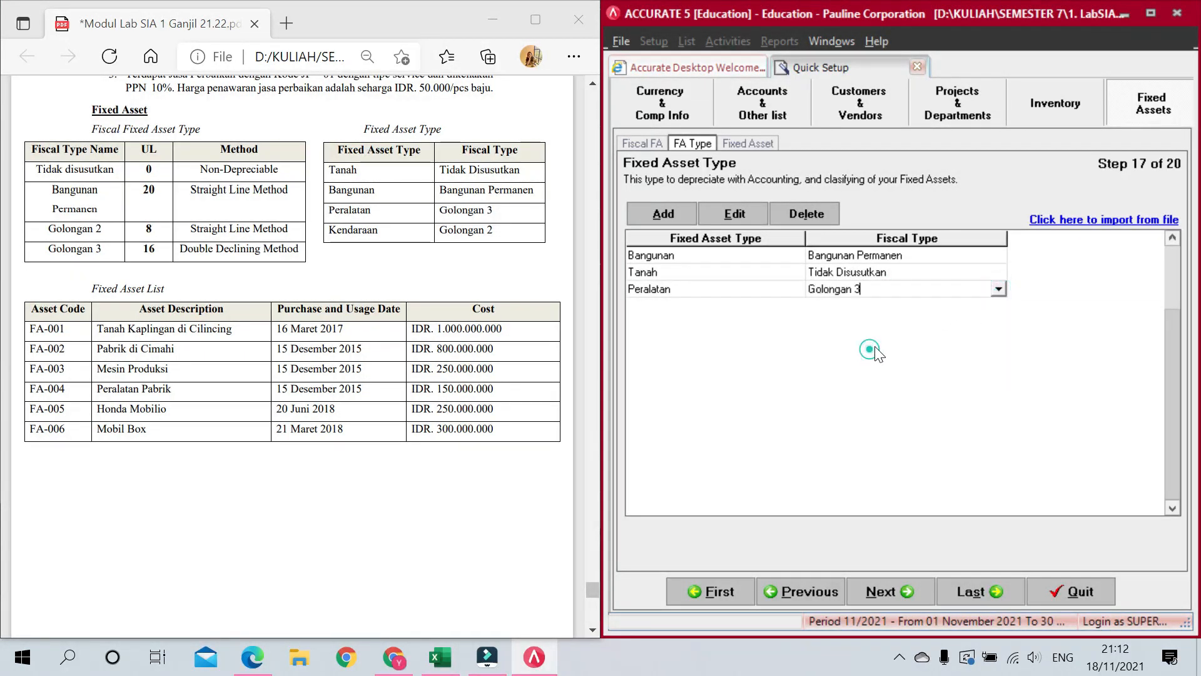
key(Down)
Step: Add Kendaraan with fiscal type Golongan 2, remove the empty row, and continue
text(K)
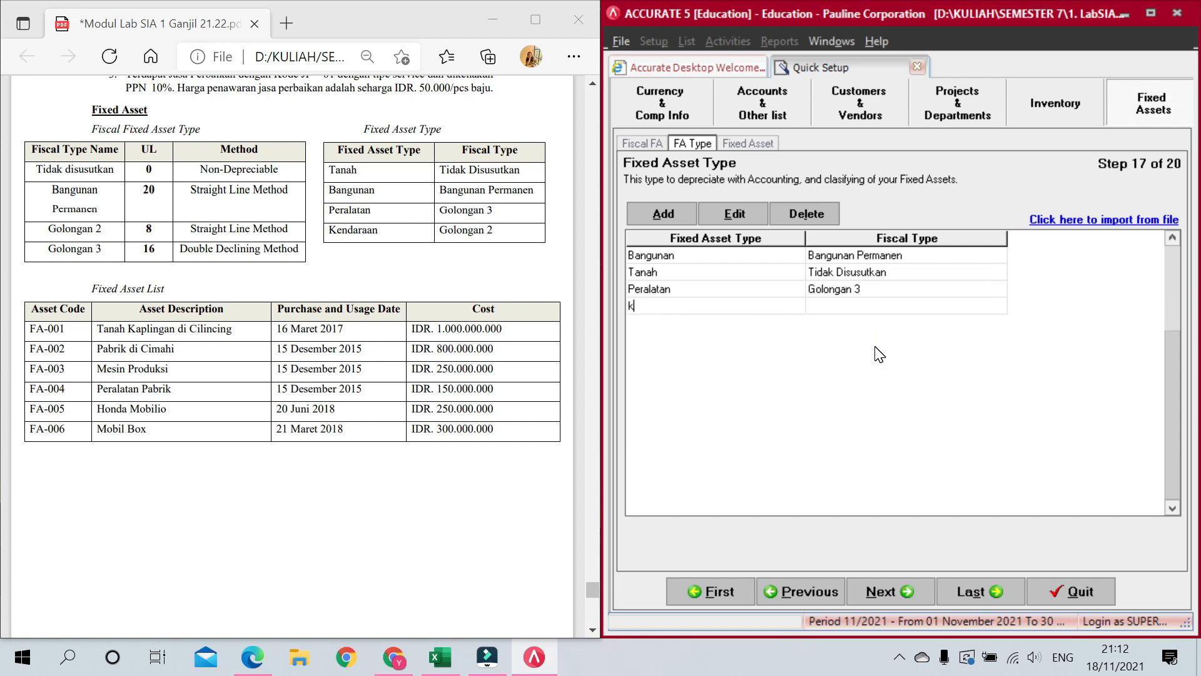
text(Kendaraan)
key(Tab)
click(955, 305)
click(994, 306)
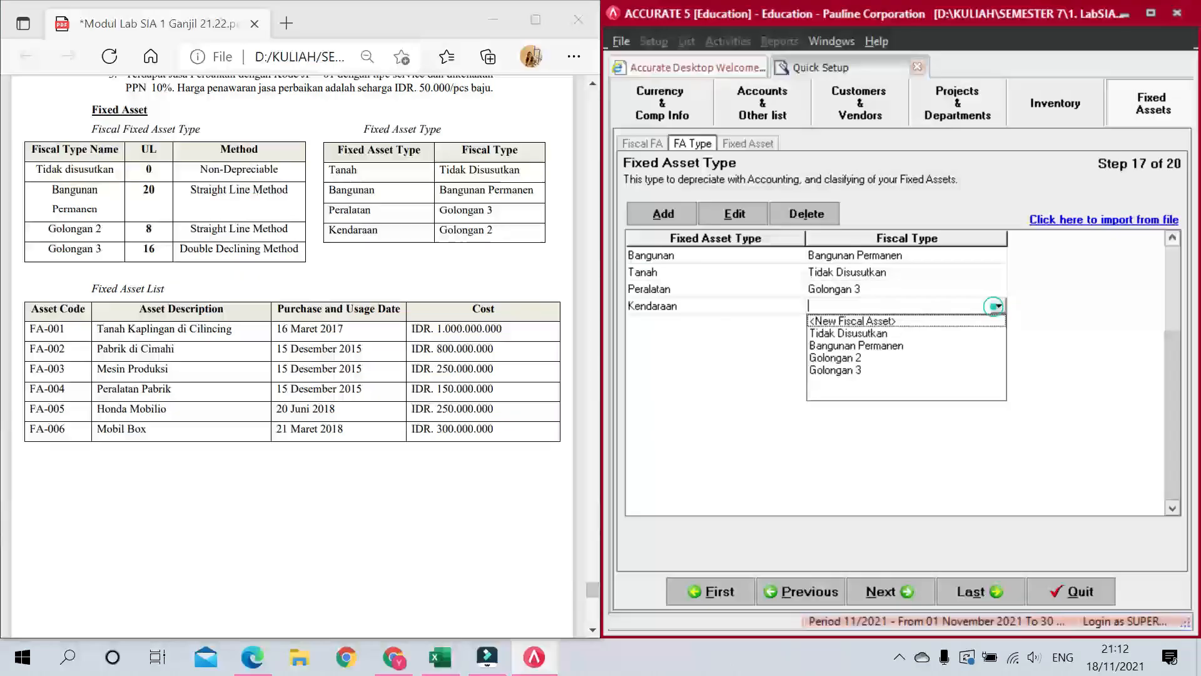
click(859, 358)
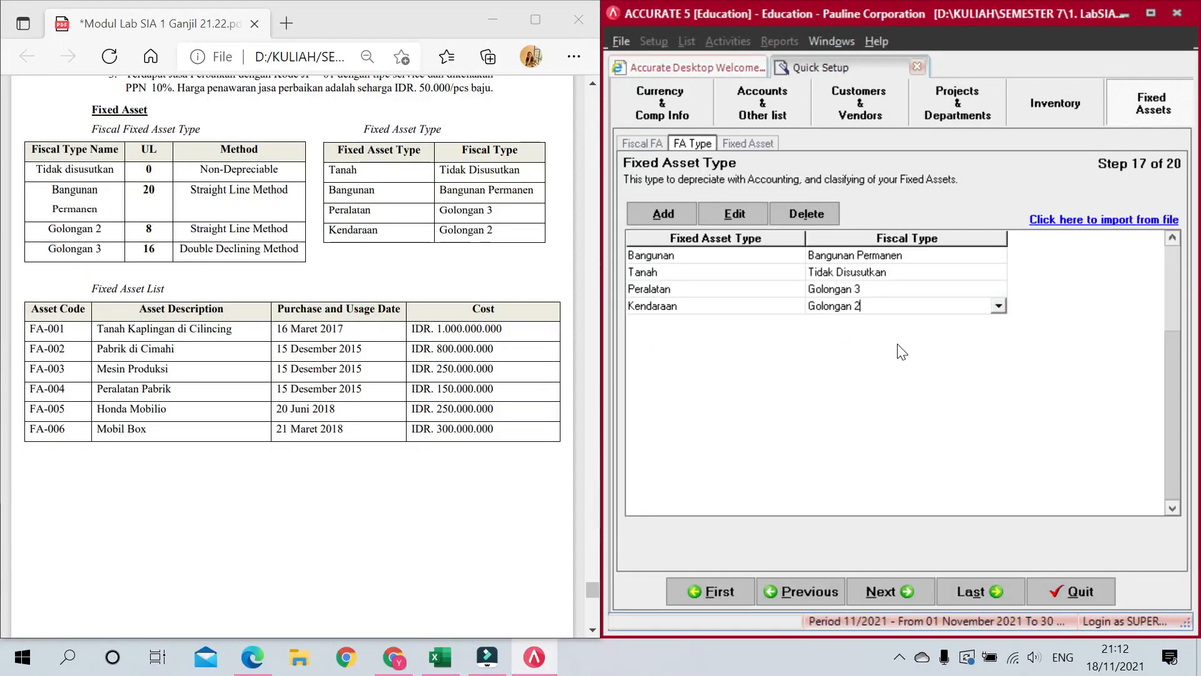
key(Tab)
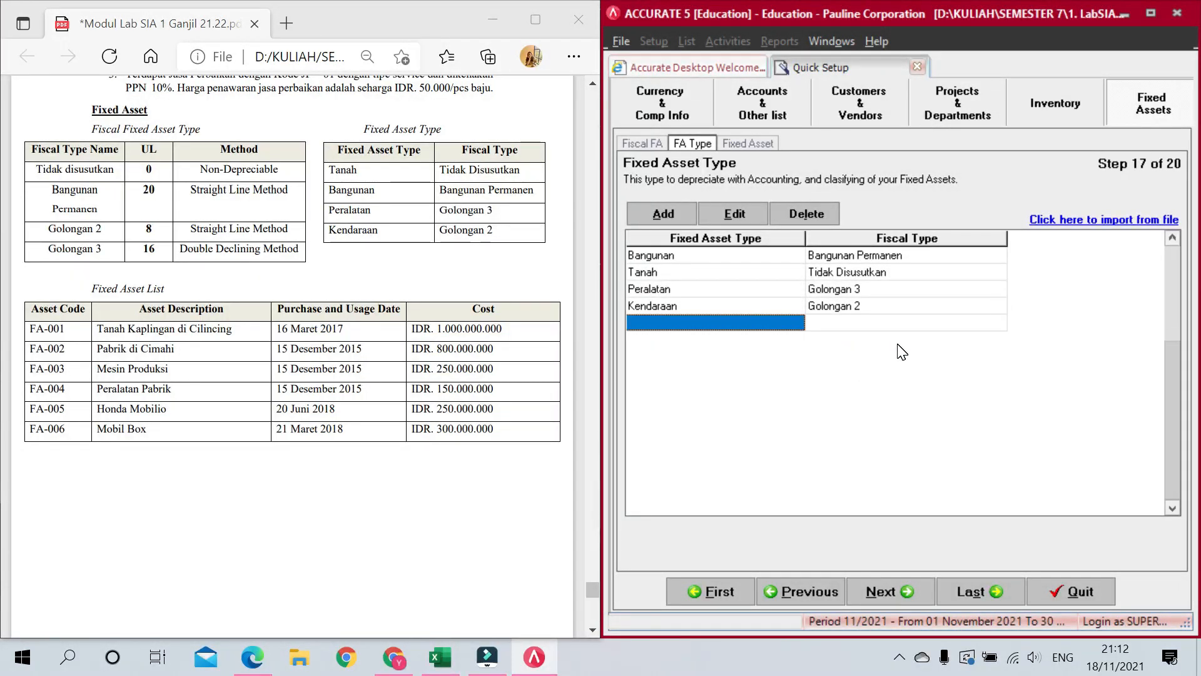
key(Up)
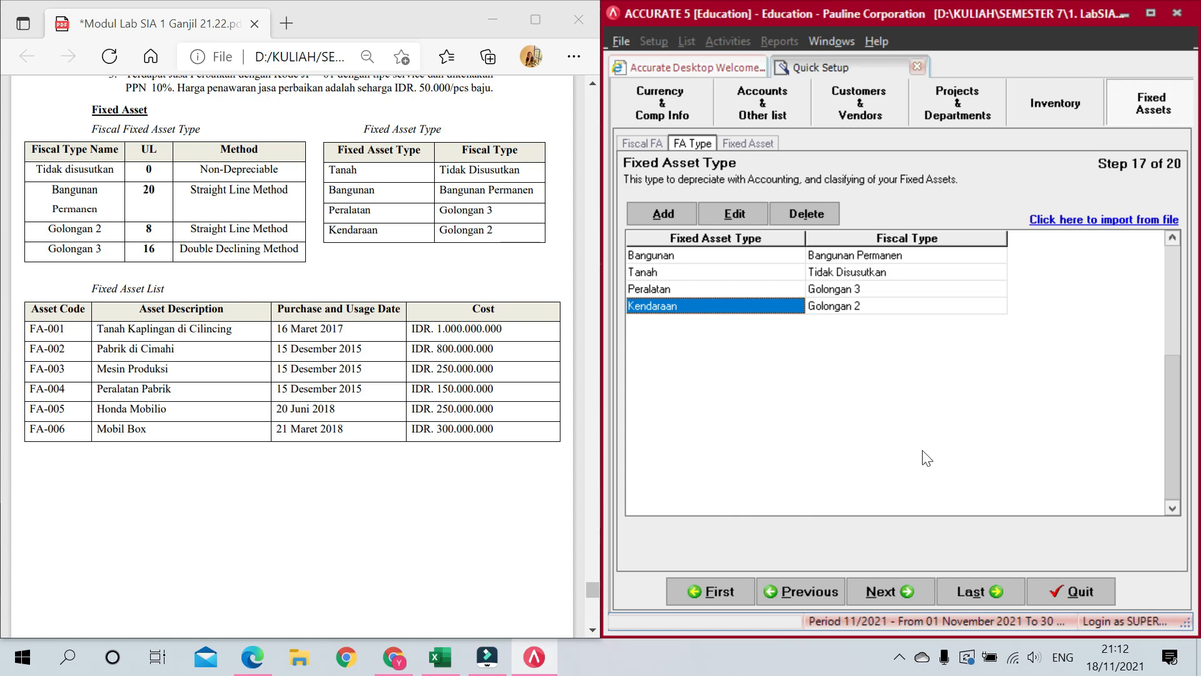
click(889, 591)
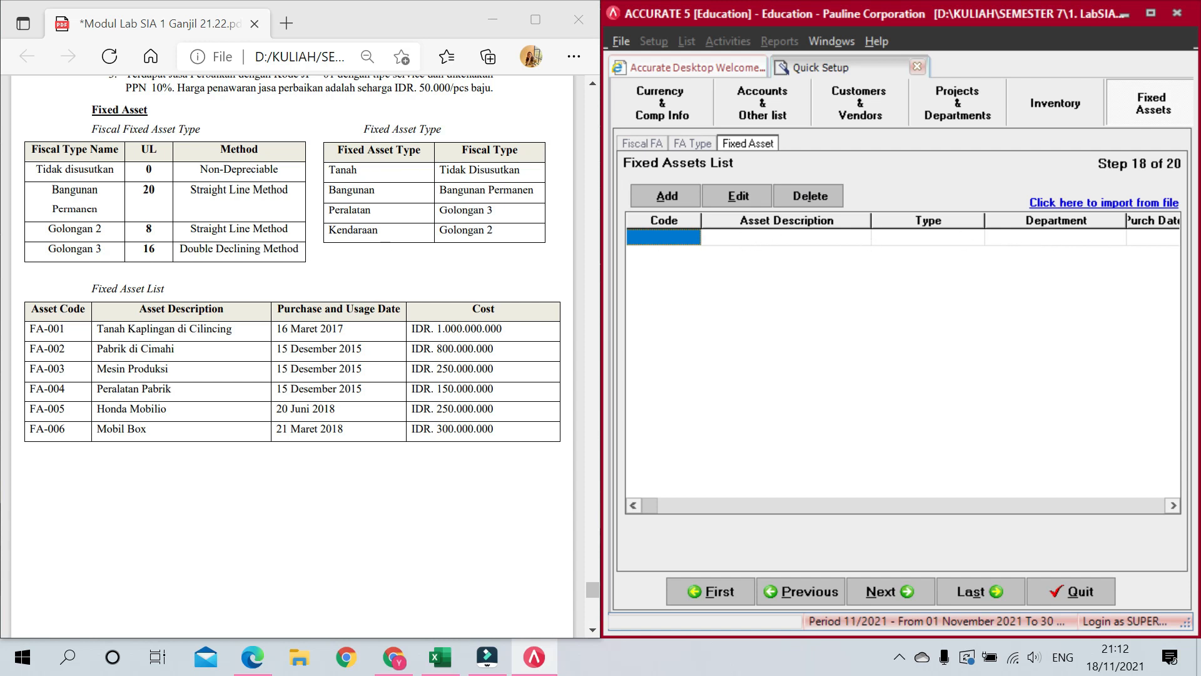
Step: Enter asset code FA-001 with description Tanah Kaplingan di Cilincing
drag(30, 368, 494, 370)
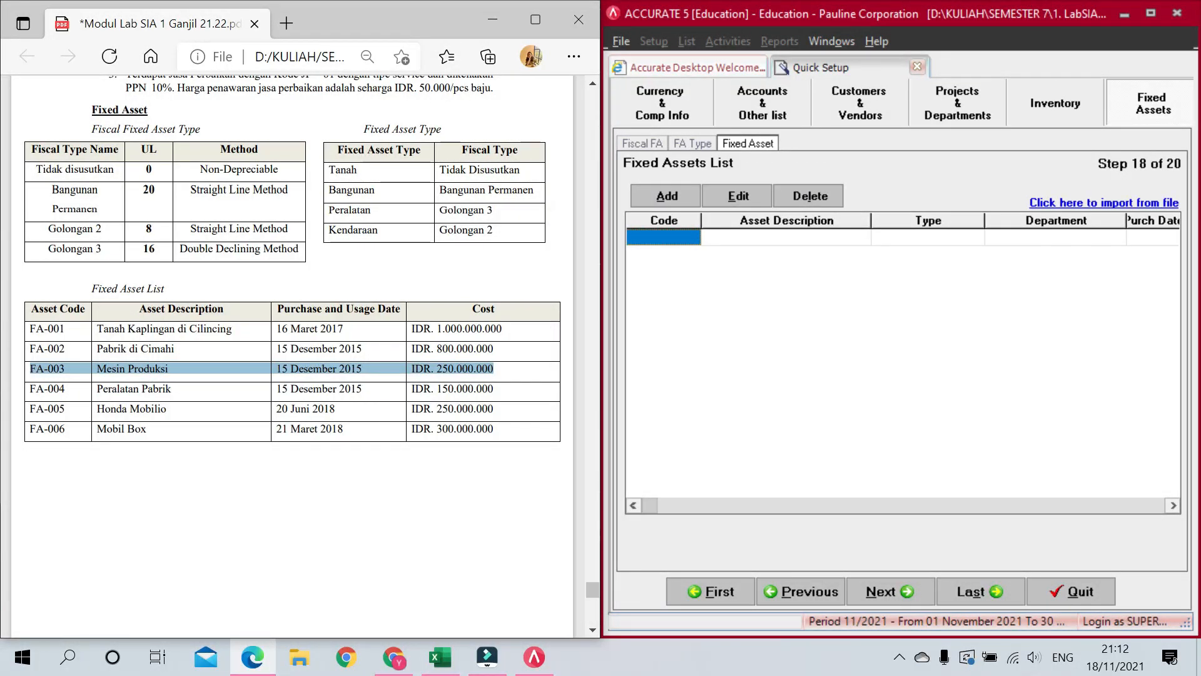
click(350, 343)
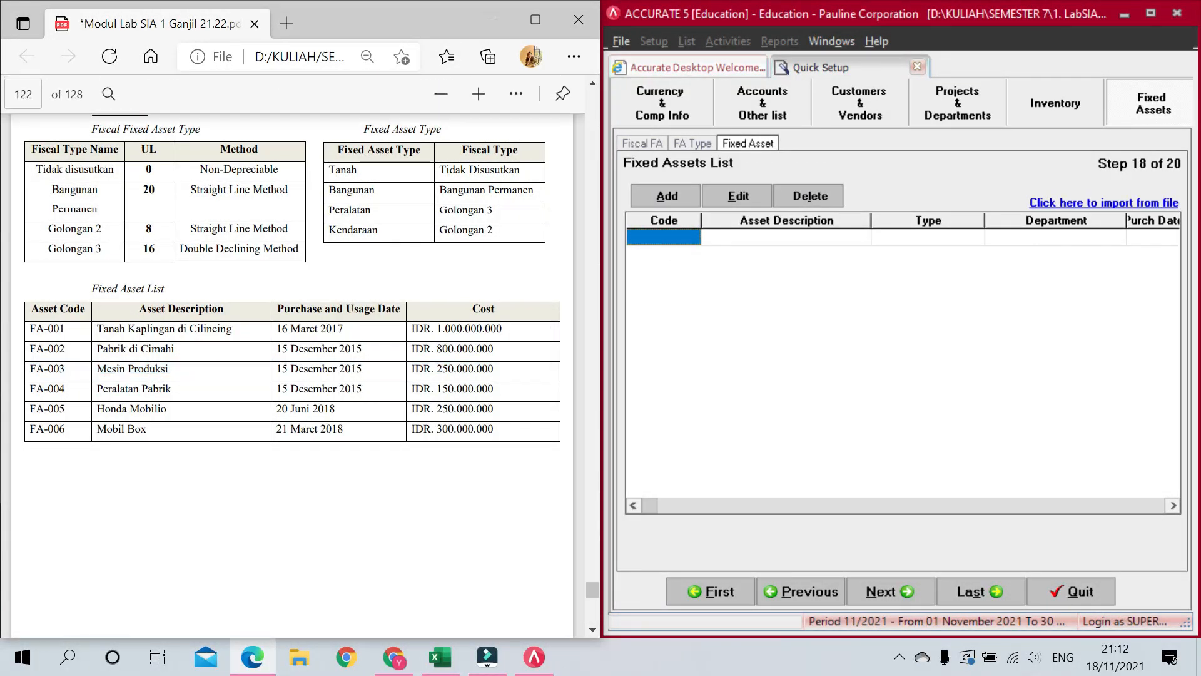
click(686, 237)
text(Fa-001)
key(BackSpace)
key(BackSpace)
key(BackSpace)
key(BackSpace)
key(BackSpace)
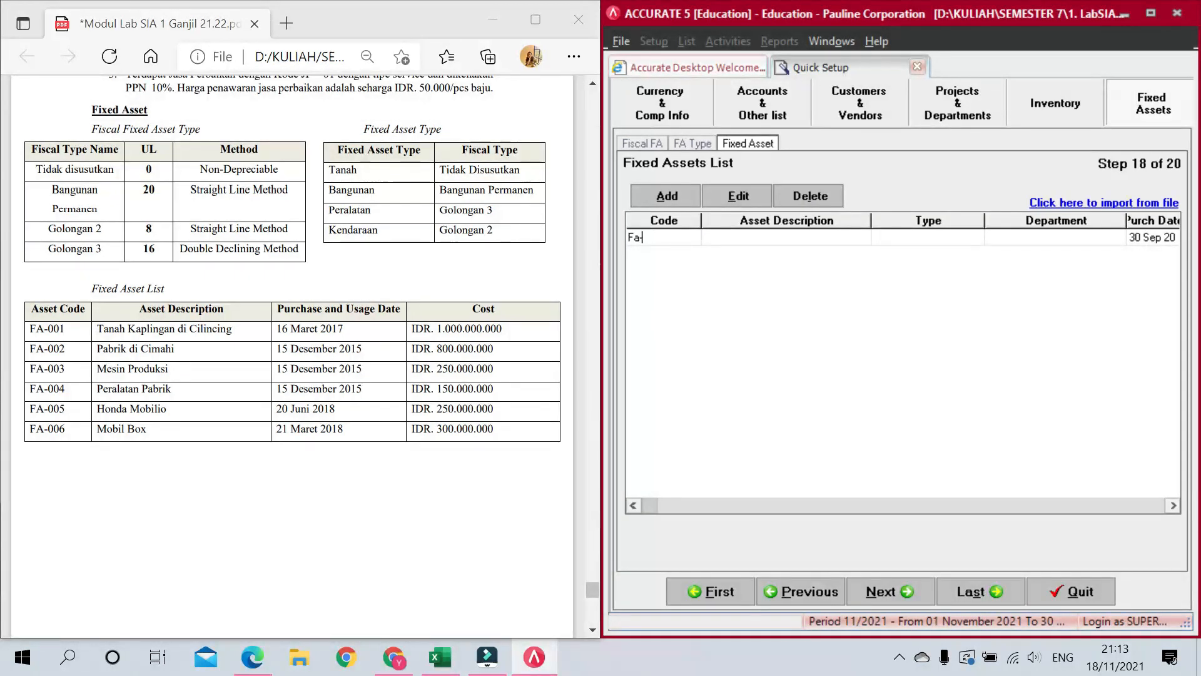
text(A-001)
key(Tab)
text(Tanah Kaplingan di Cilincing)
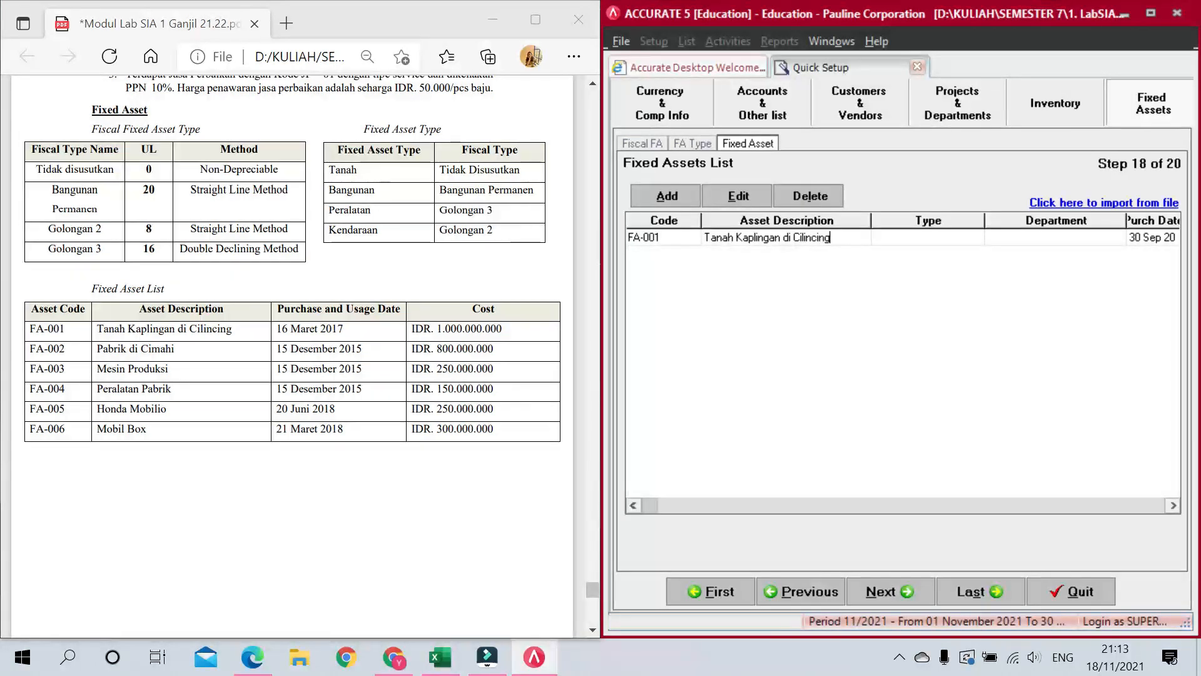
key(Tab)
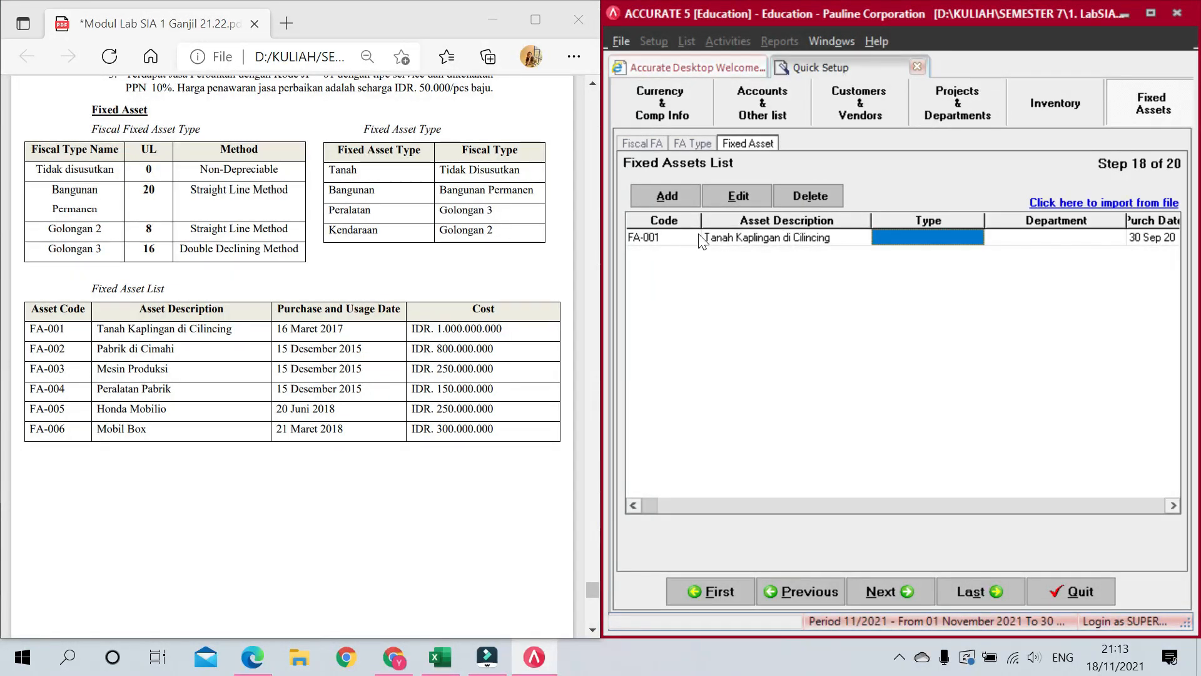
Step: Set FA-001's type to Tanah, purchase and usage dates 16/03/2017, and 0-year life
click(959, 238)
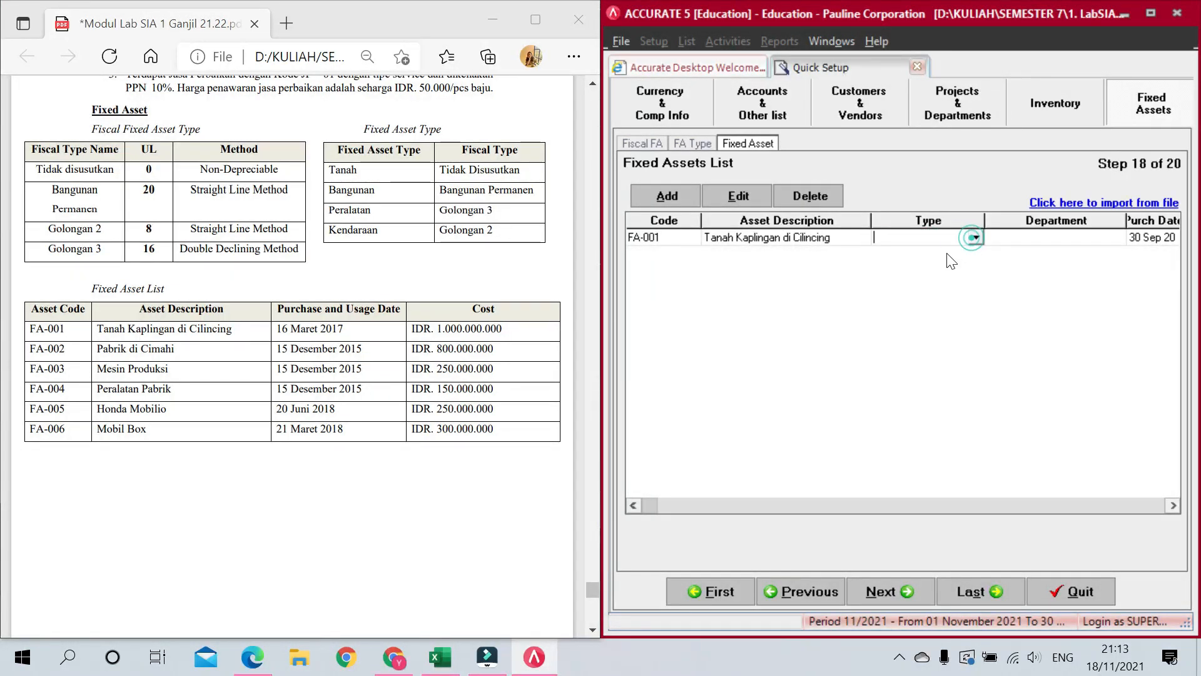
click(976, 237)
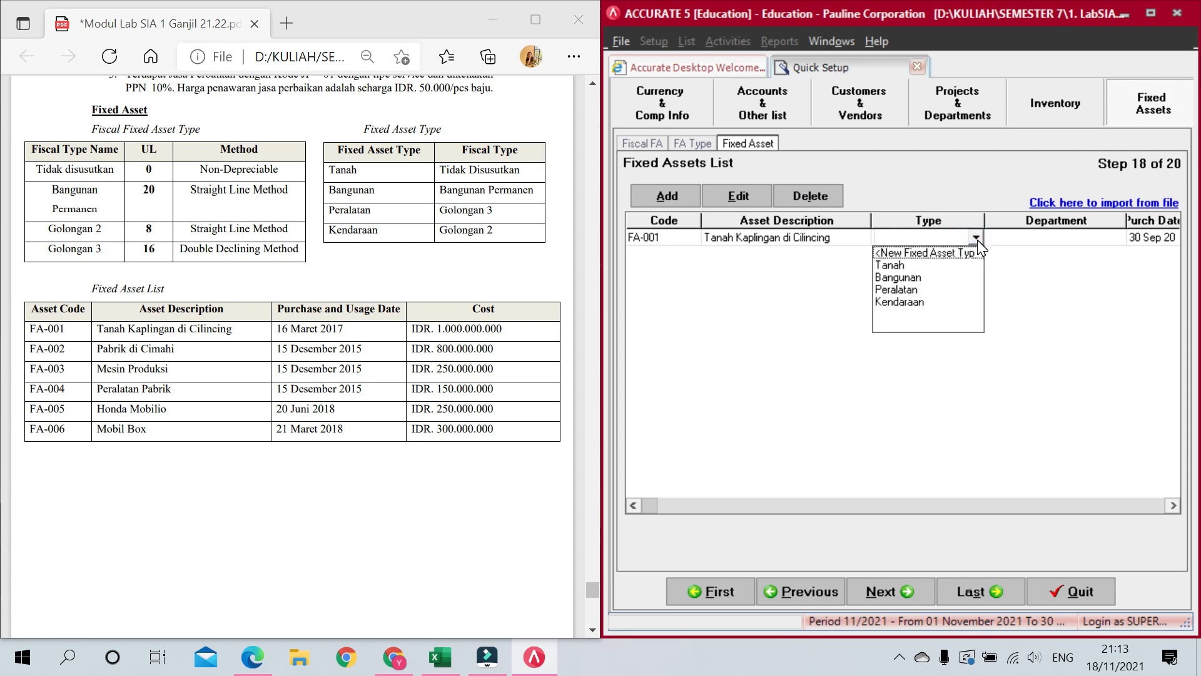
click(929, 265)
key(Tab)
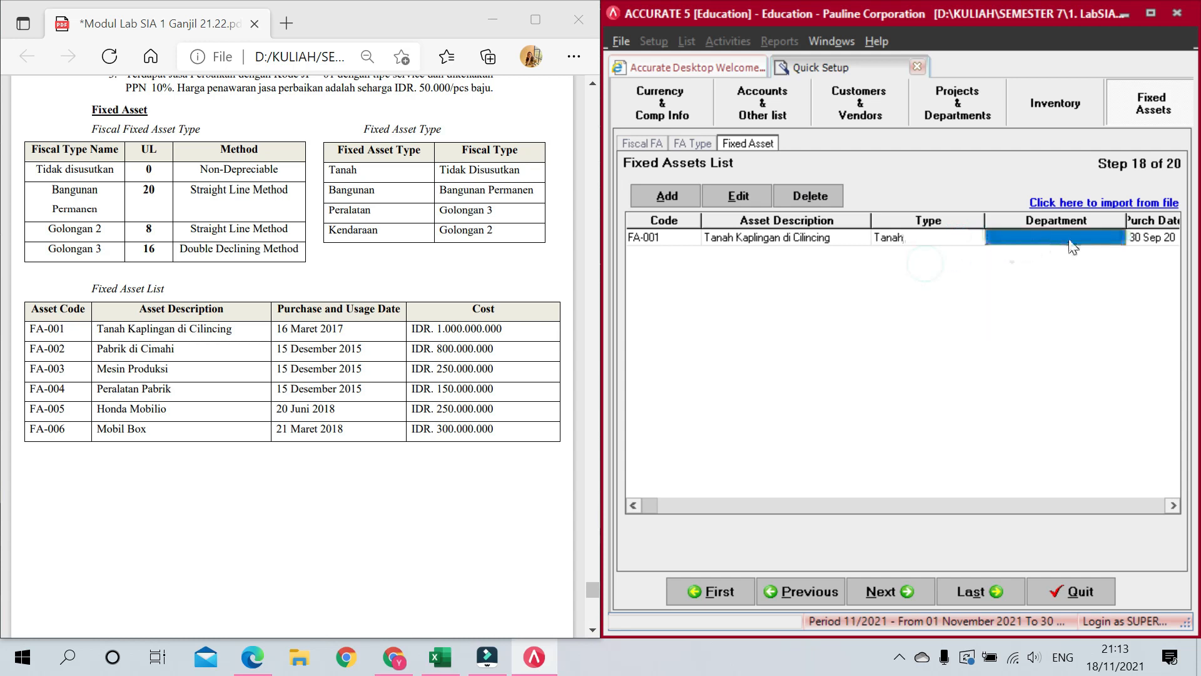
key(Tab)
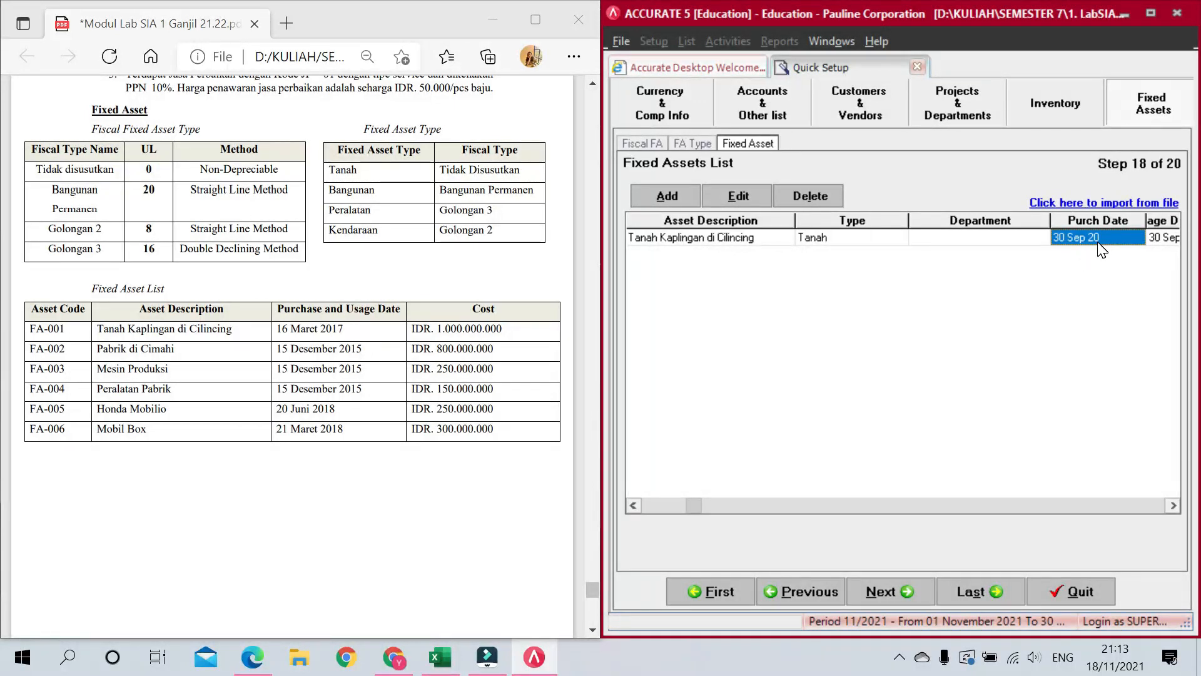
text(1)
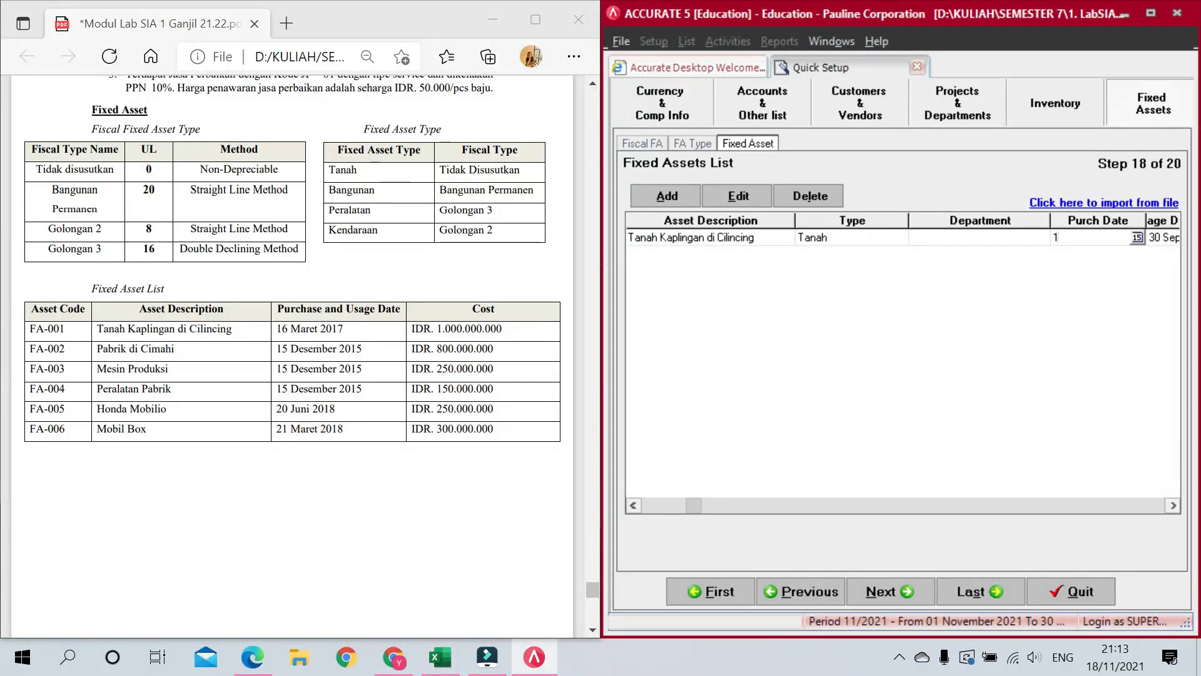
text(6/03/2017)
key(Tab)
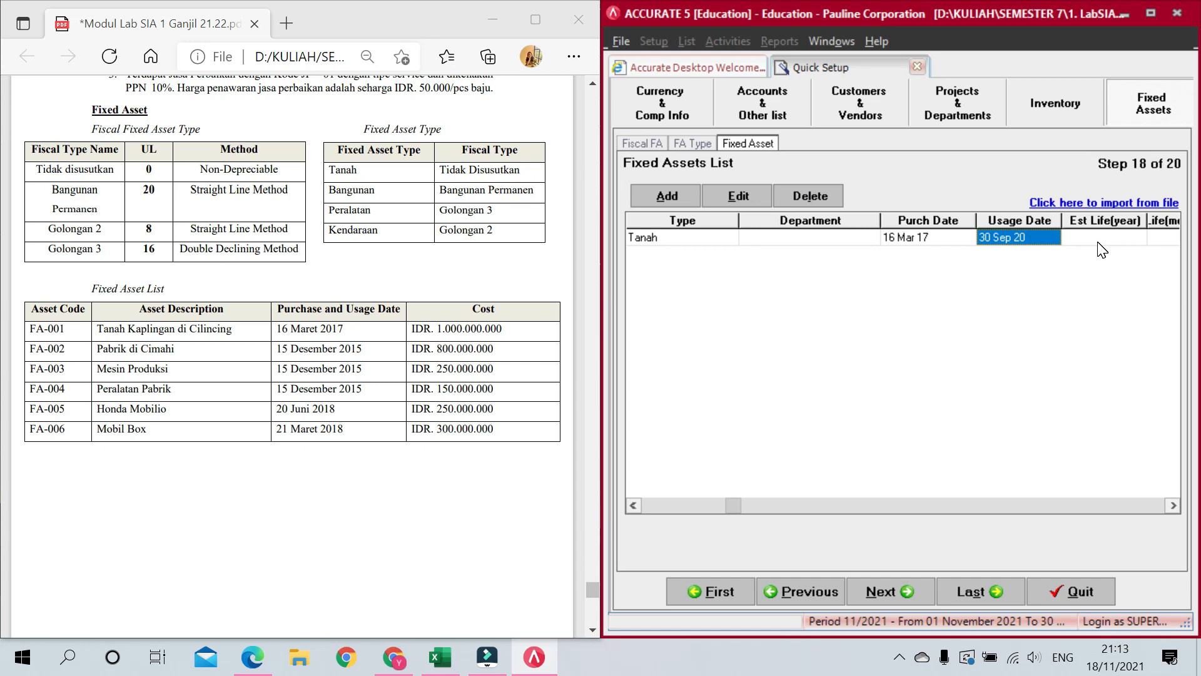
text(16/03/2017)
key(Tab)
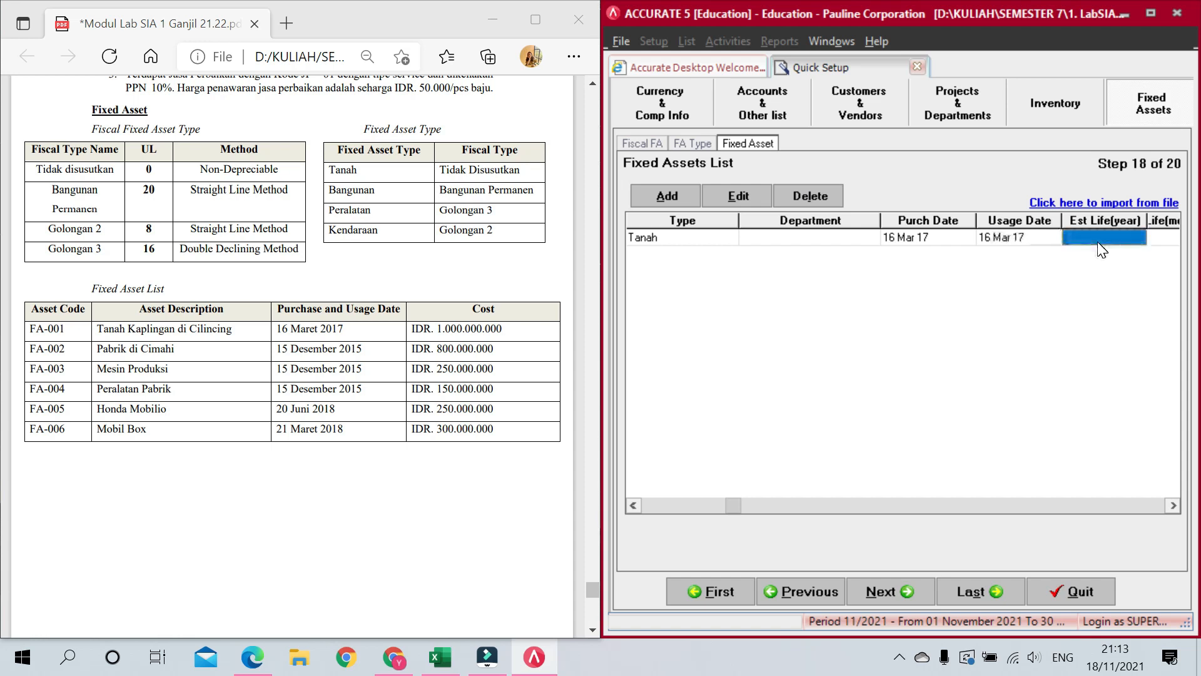
text(0)
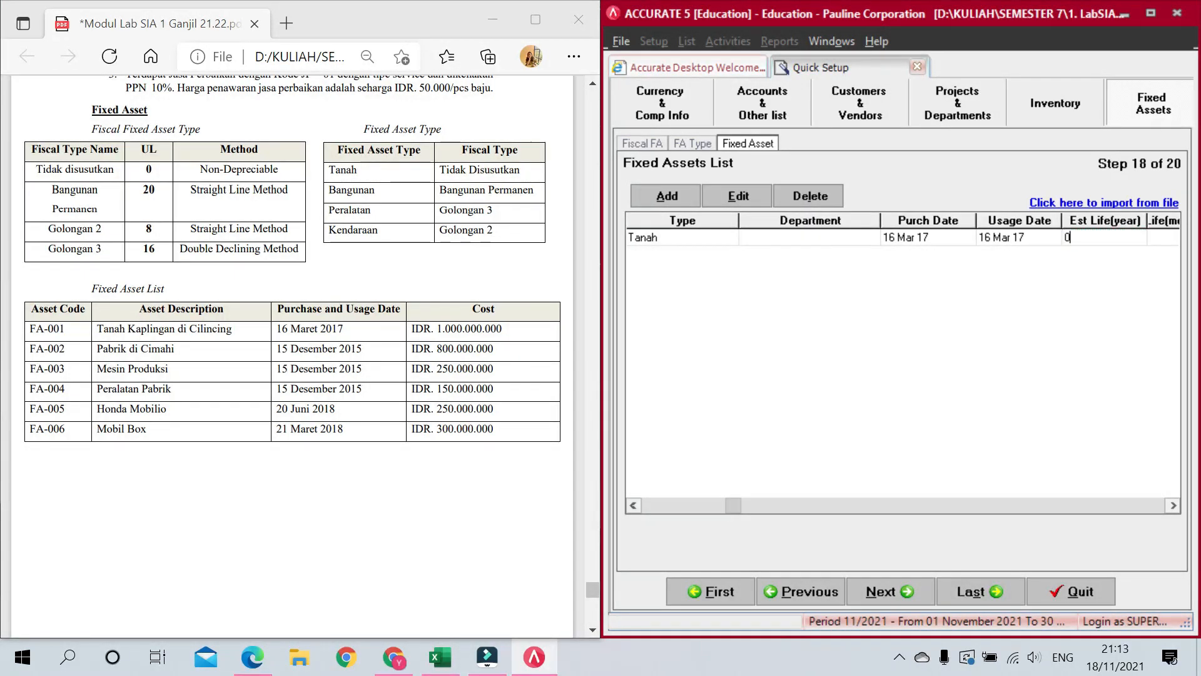
key(Tab)
key(Tab)
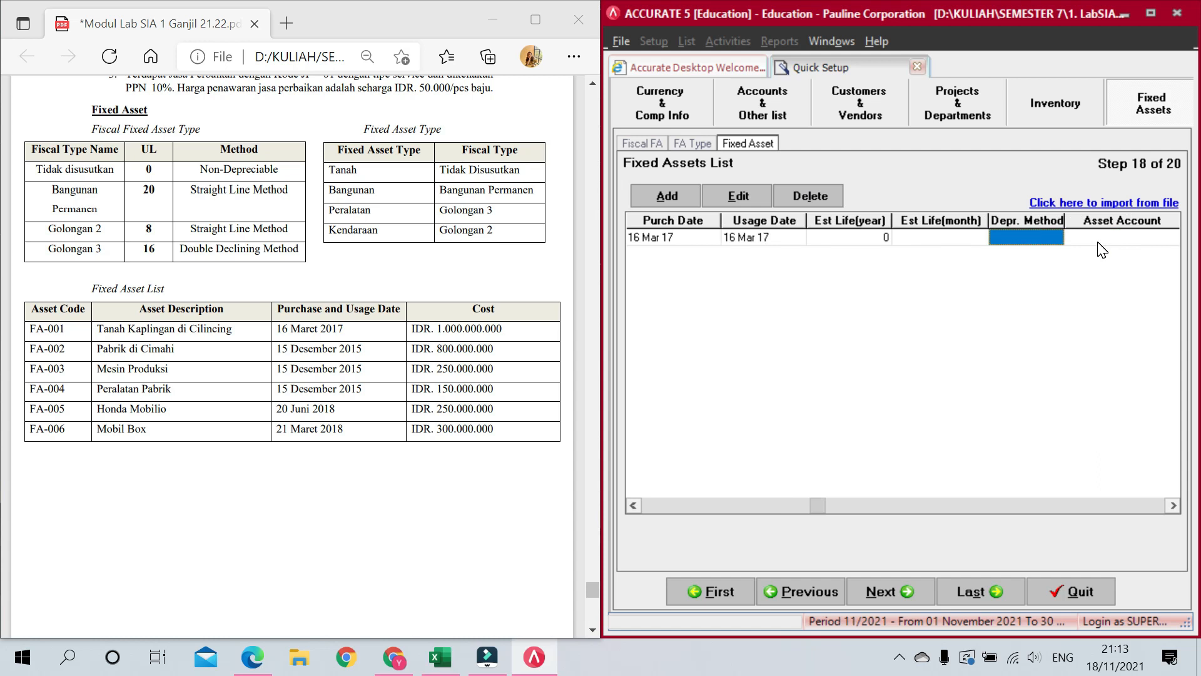
Step: Set FA-001's depreciation method to Non Depreciable
click(1039, 237)
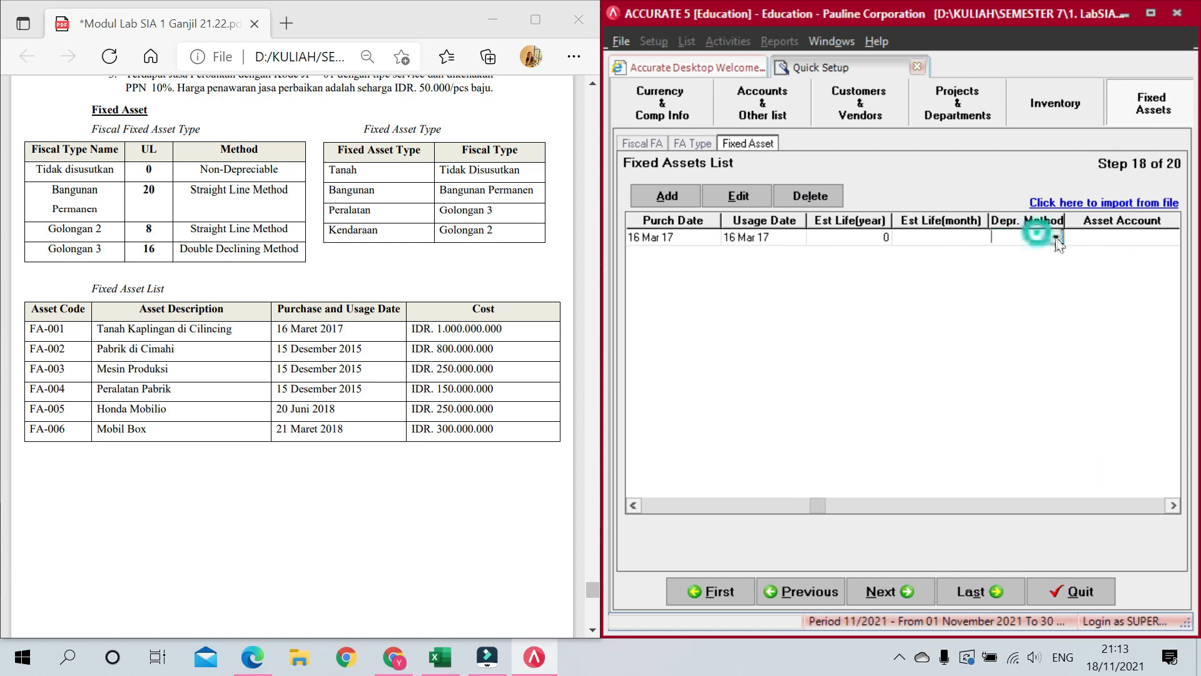
click(1056, 237)
click(1039, 253)
key(Tab)
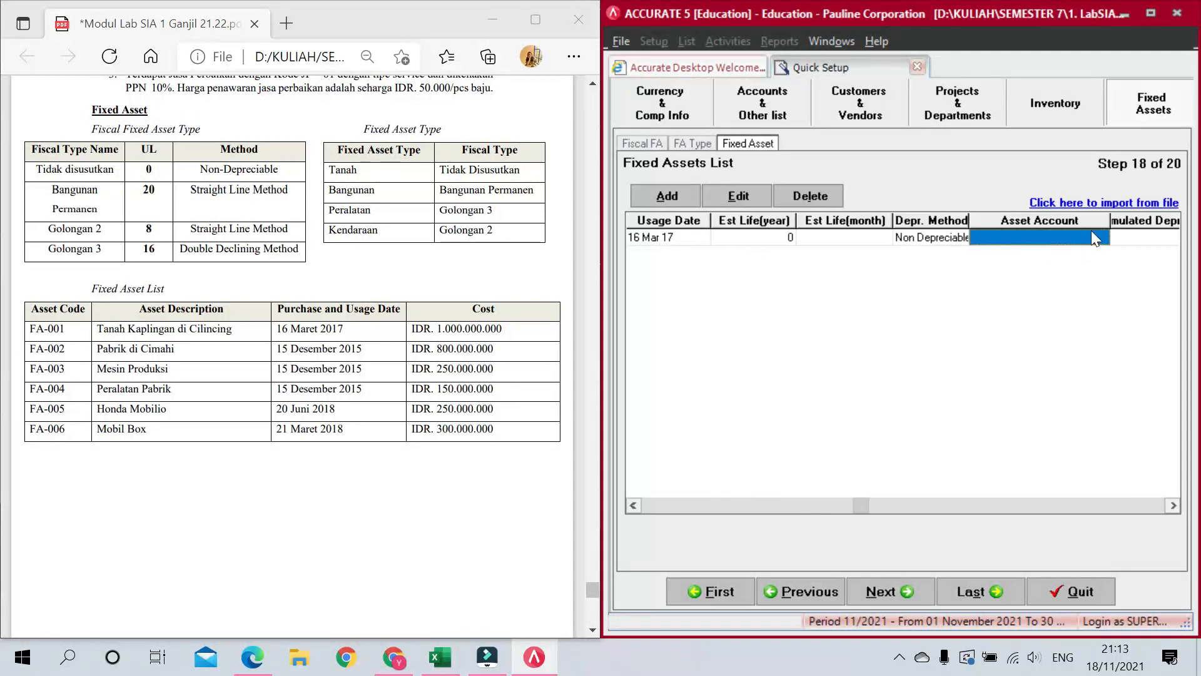
Step: Assign Tanah as FA-001's asset account, leaving the depreciation accounts empty
click(1081, 237)
click(1102, 237)
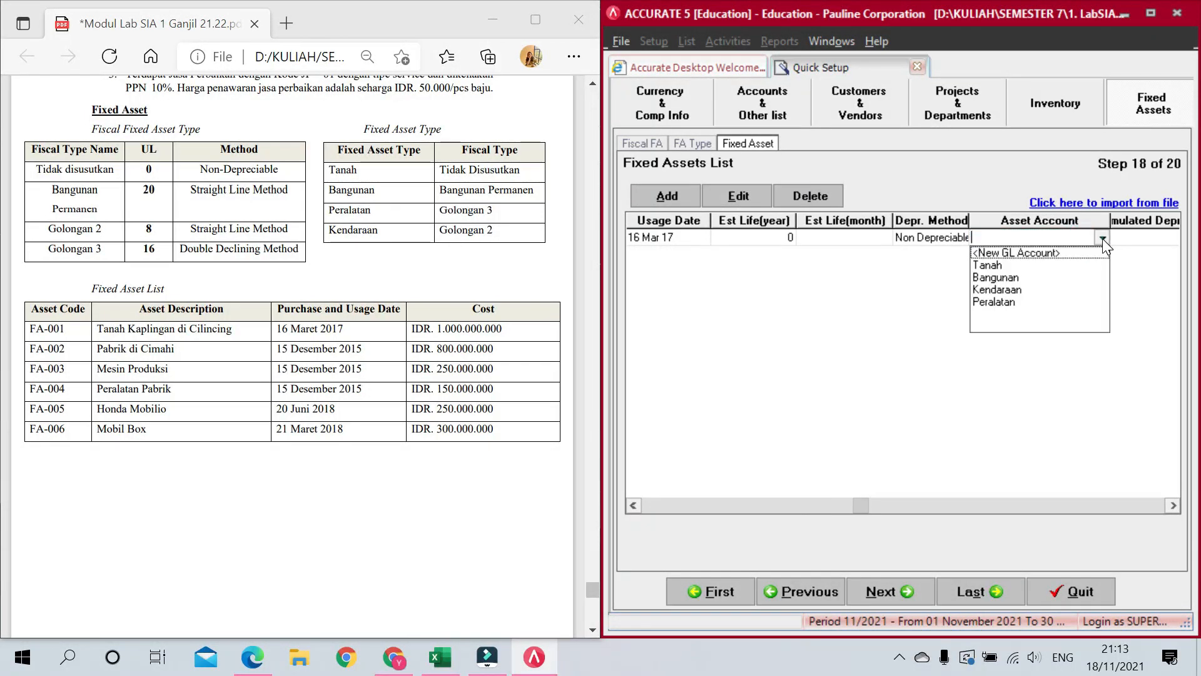
click(1058, 263)
key(Tab)
click(1107, 238)
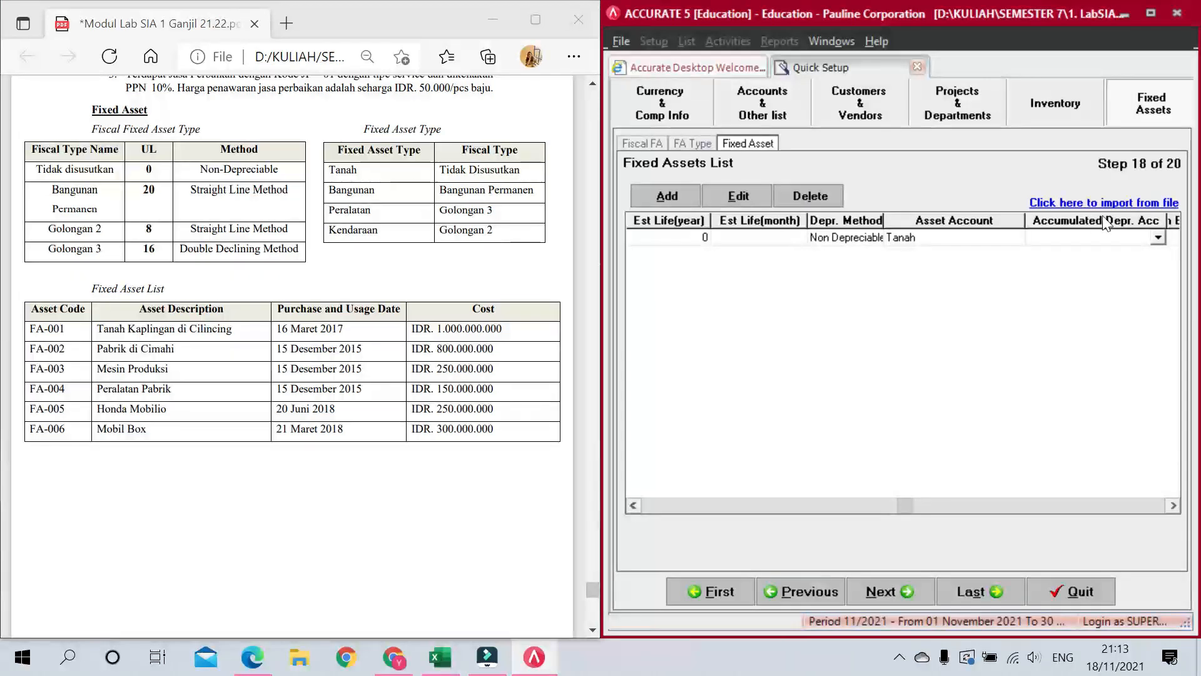
key(Tab)
key(Tab)
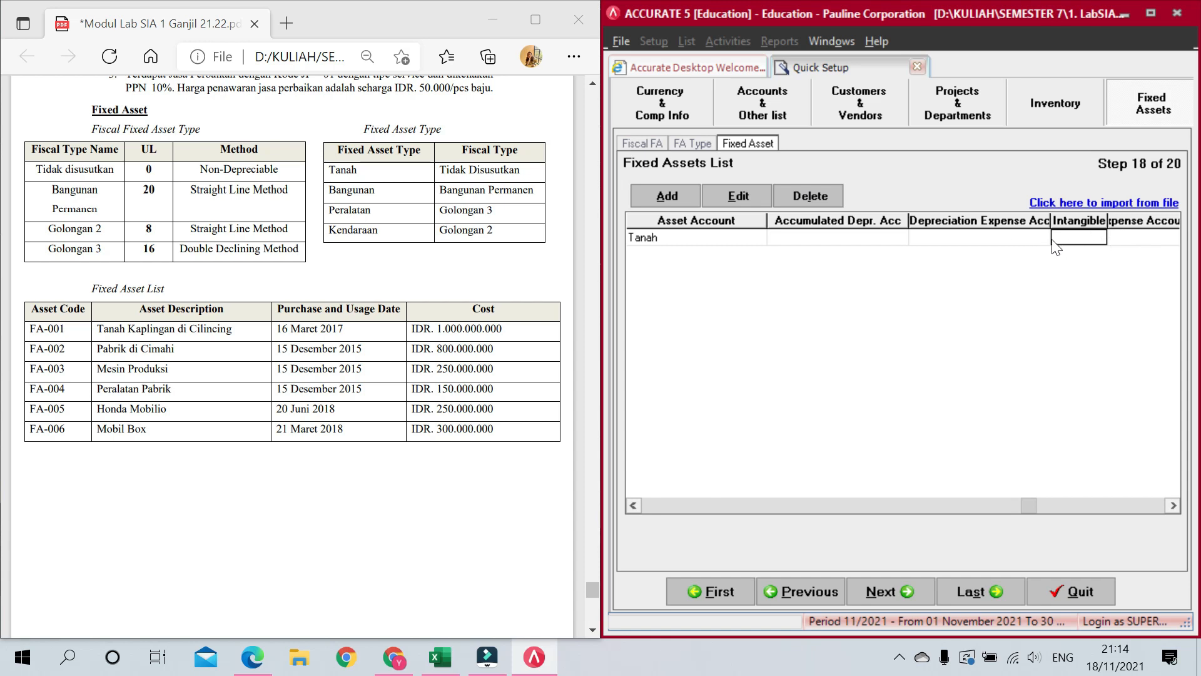
key(Tab)
Step: Book FA-001's 1.000.000.000 amount against OPENING BALANCE EQUITY
click(1061, 246)
click(1100, 236)
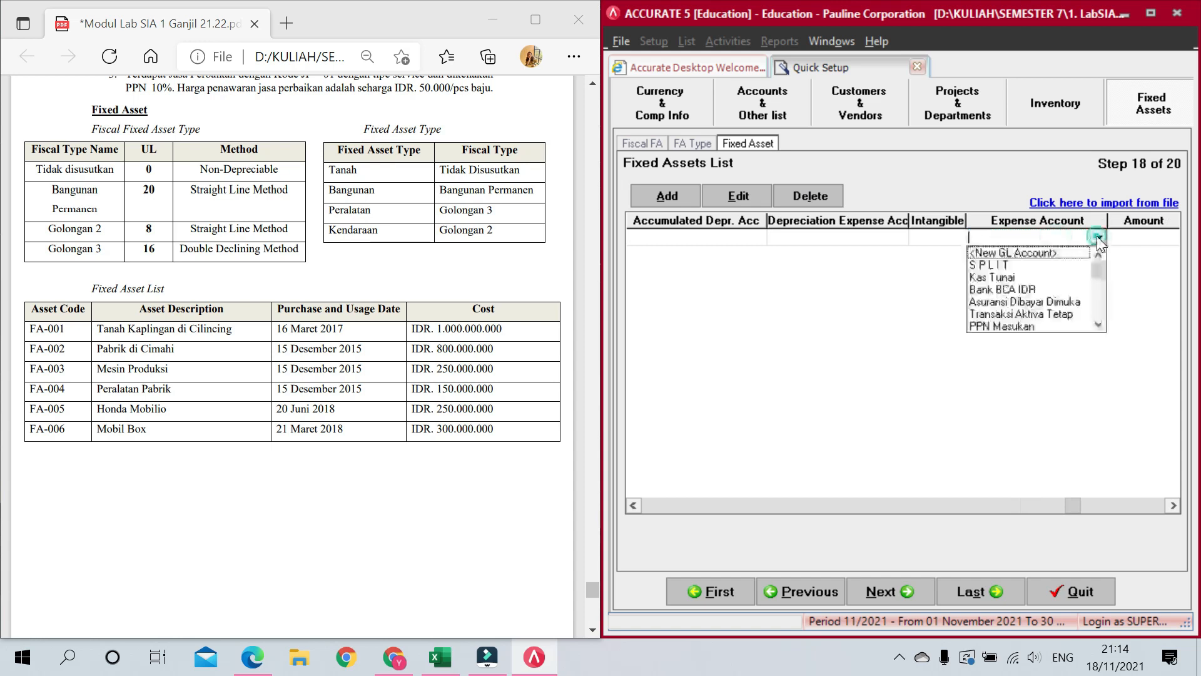
click(1098, 309)
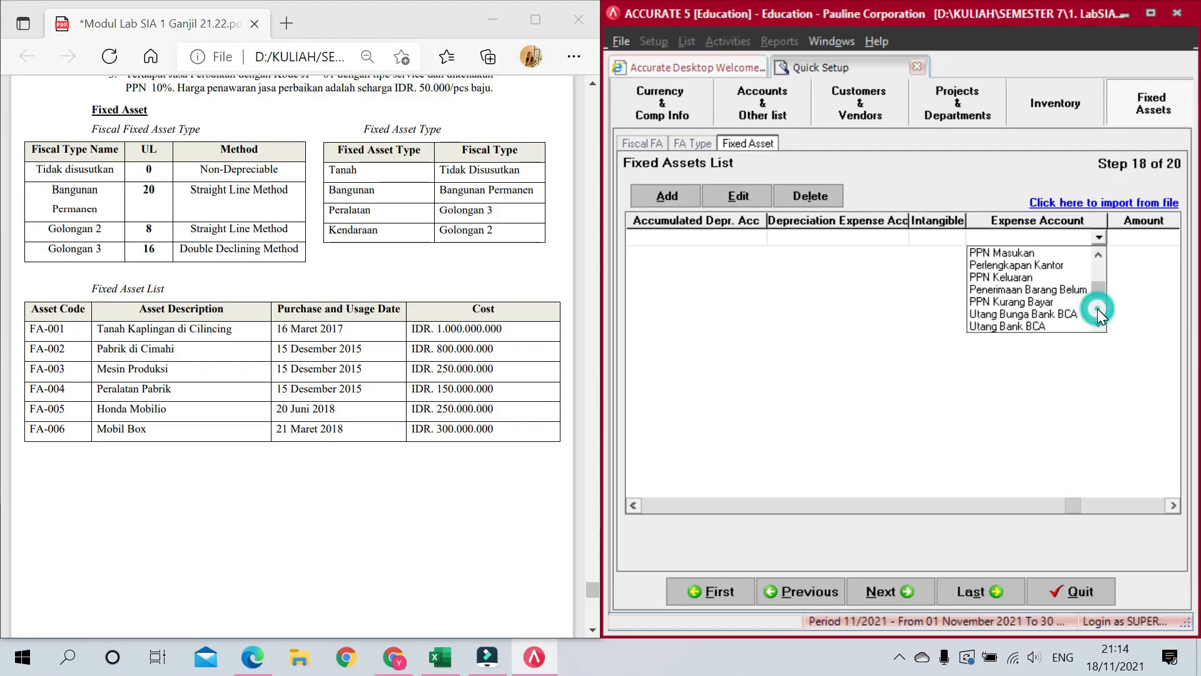
click(1098, 309)
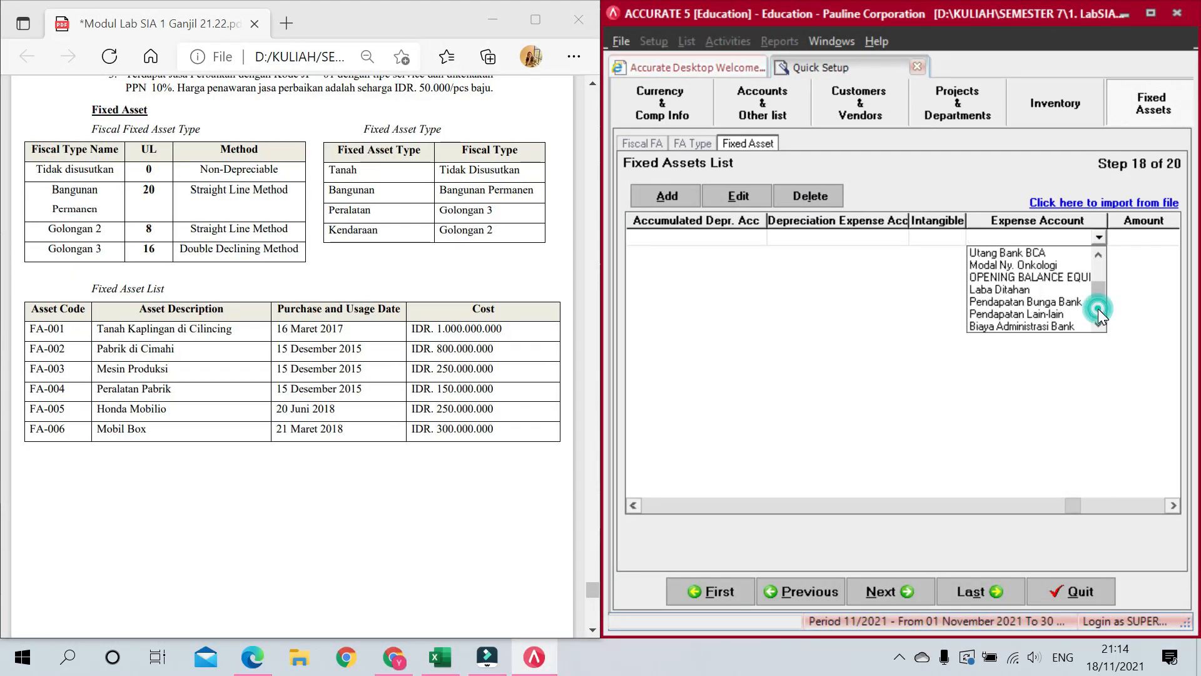
click(1058, 276)
click(1135, 244)
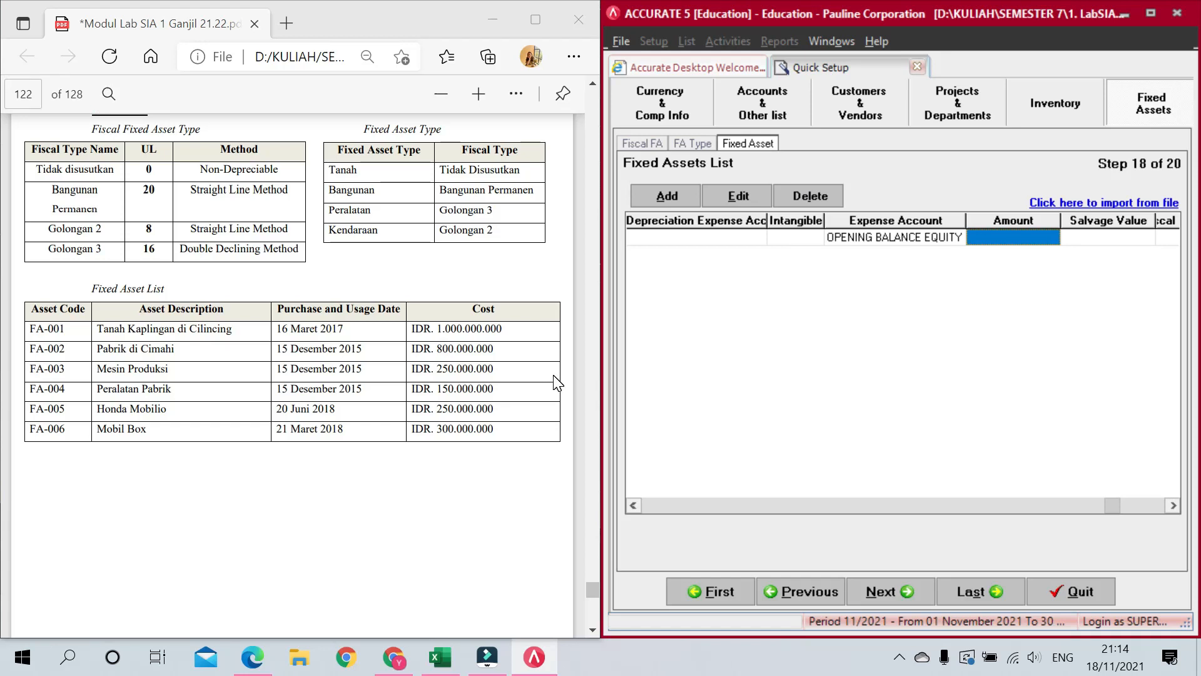
text(1.000.000.00)
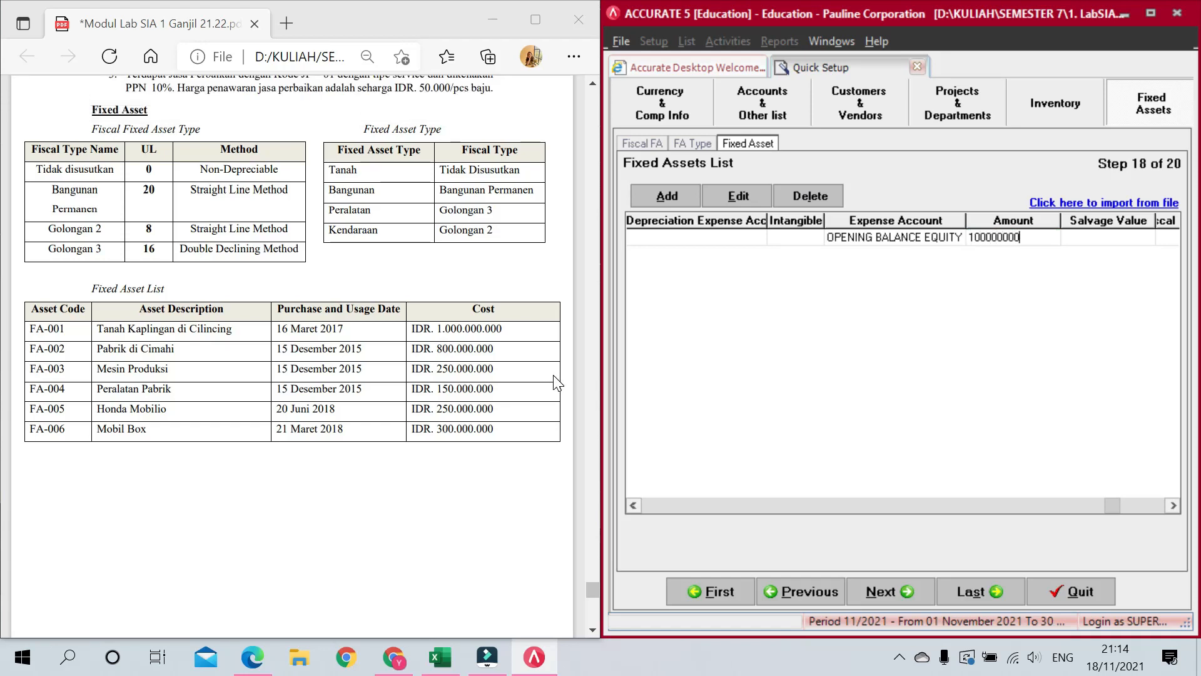
text(0)
key(Tab)
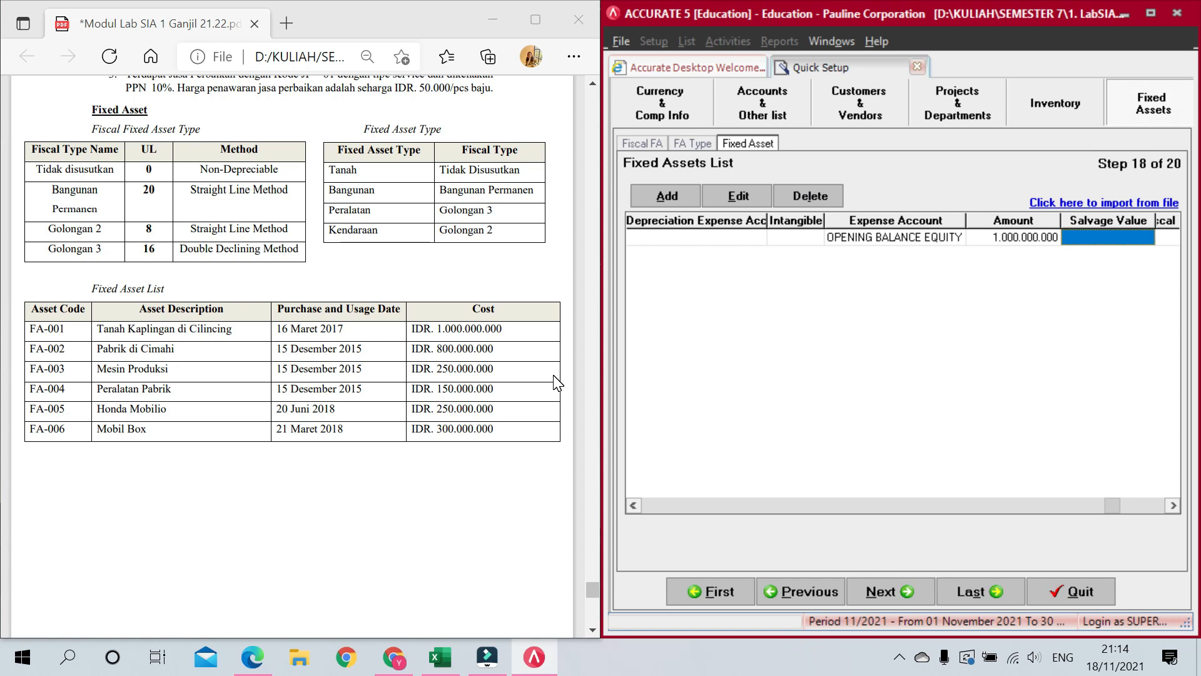
key(Tab)
Step: Tick Fiscal FA for FA-001, give it quantity 1, and start row FA-002
click(1046, 234)
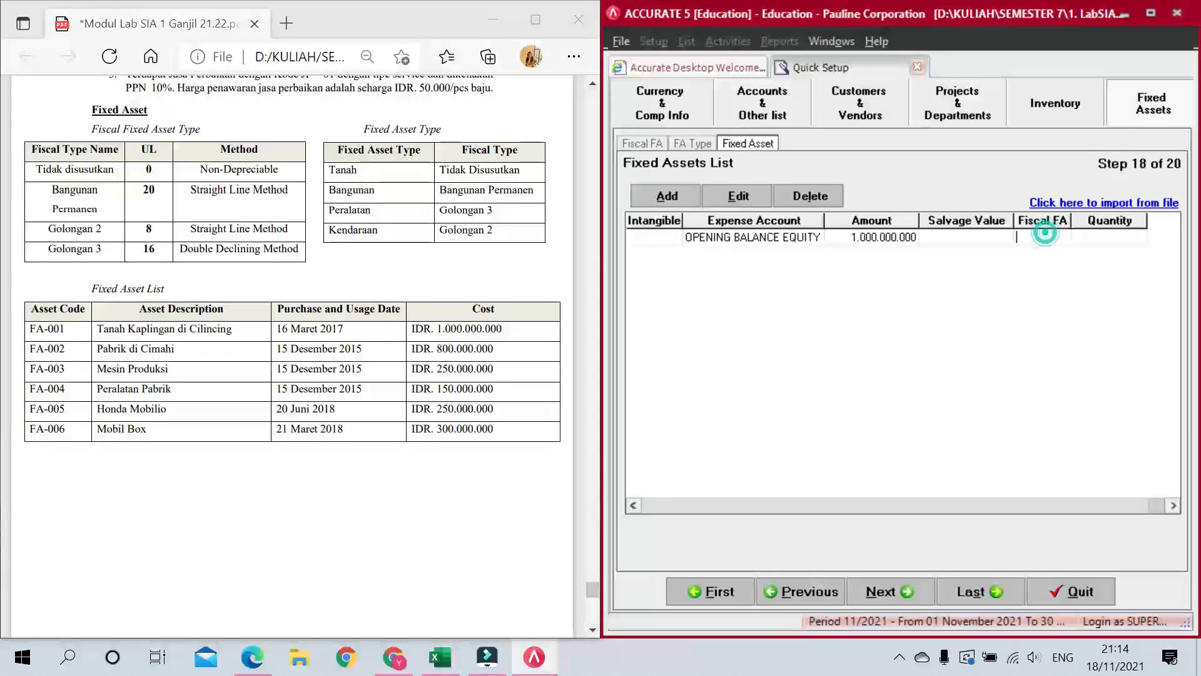
click(1091, 239)
click(1036, 238)
click(1036, 238)
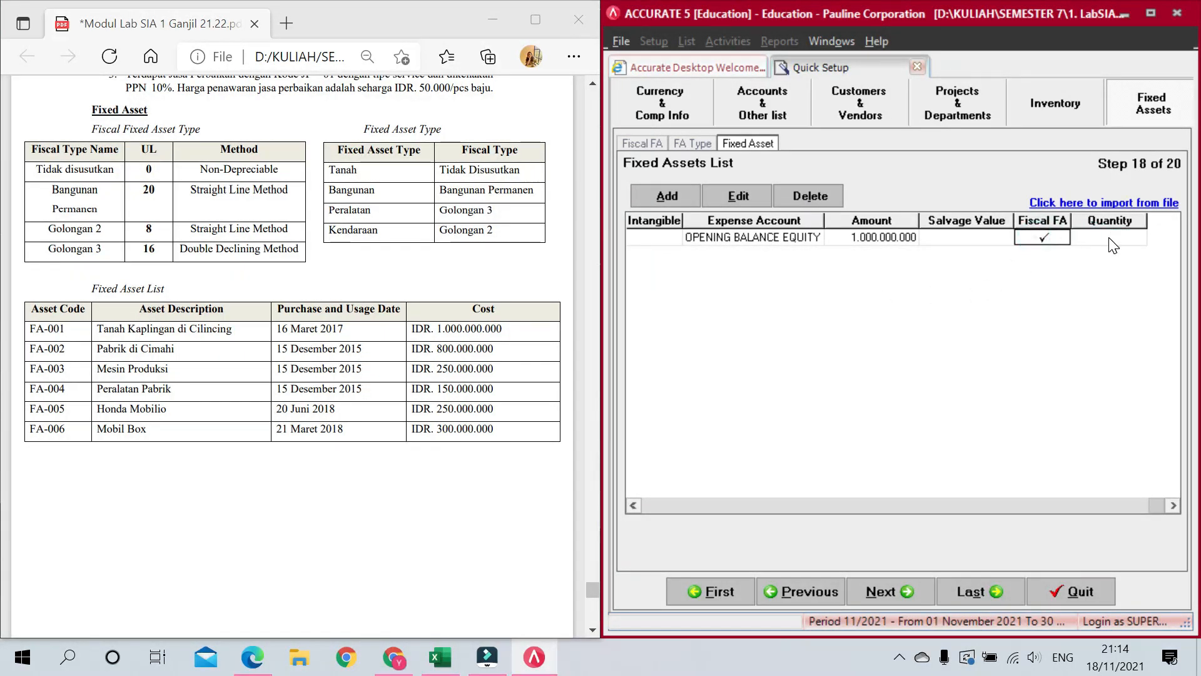
click(1109, 238)
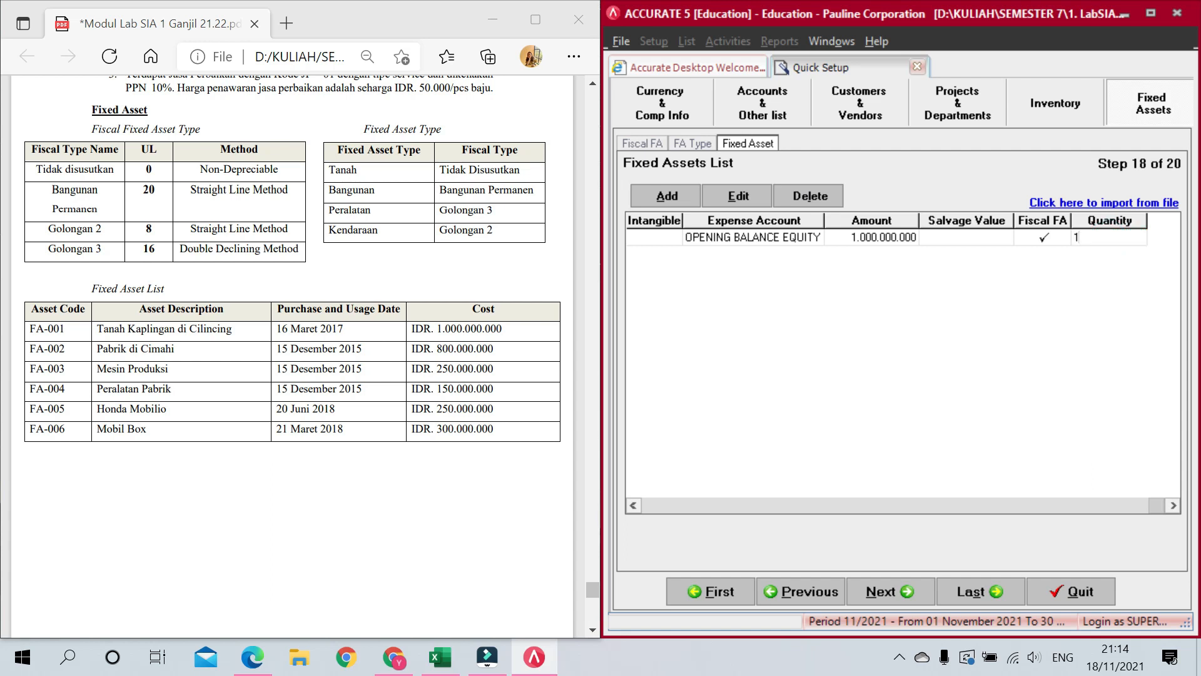
key(Return)
key(Return)
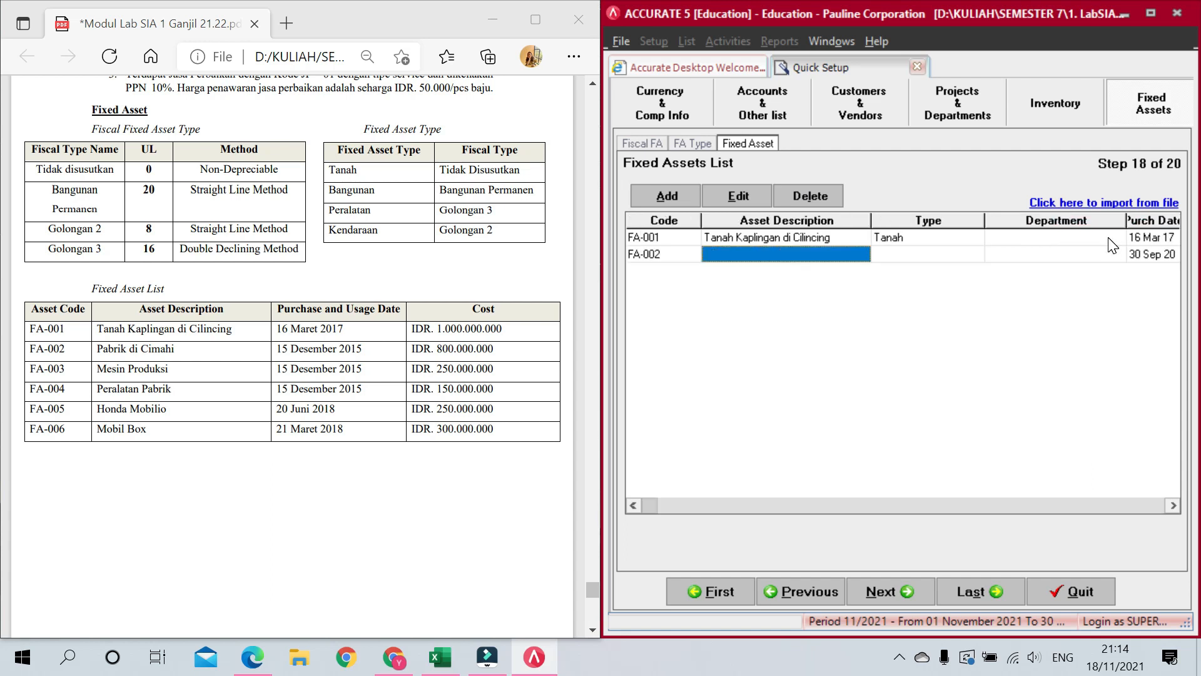
Step: Enter FA-002 as 'Pabrik di Cimahi' with asset type Bangunan
text(P)
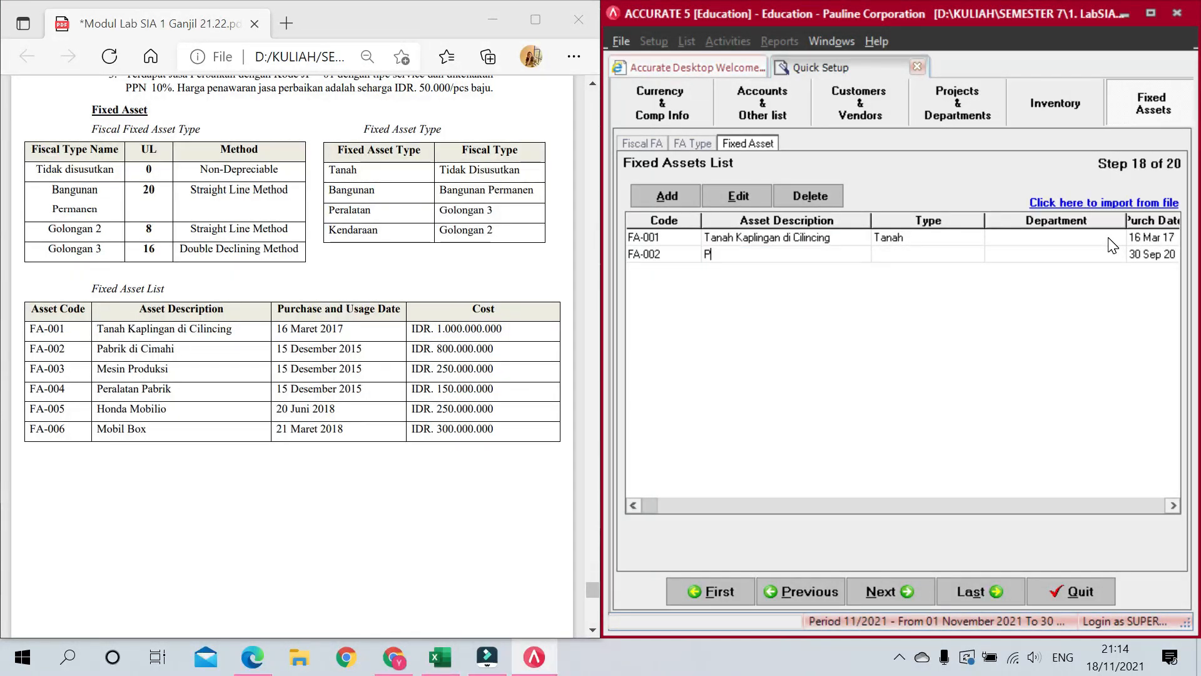
text(abrik di Cimahi)
key(Return)
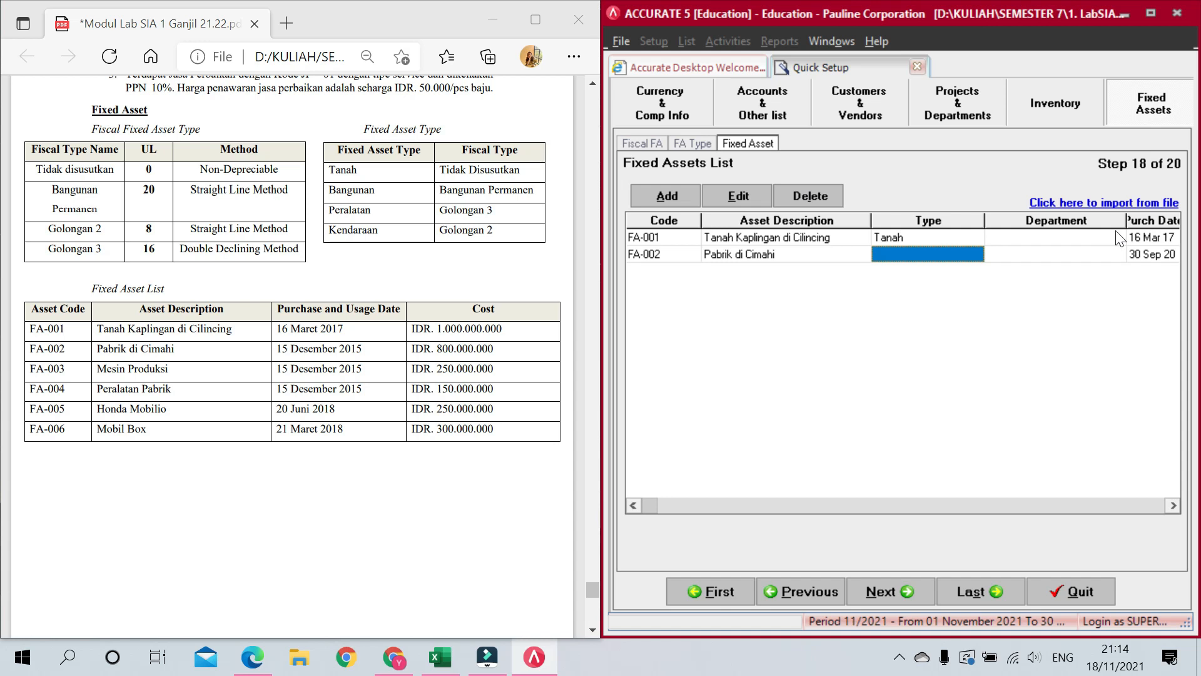
click(956, 252)
click(975, 253)
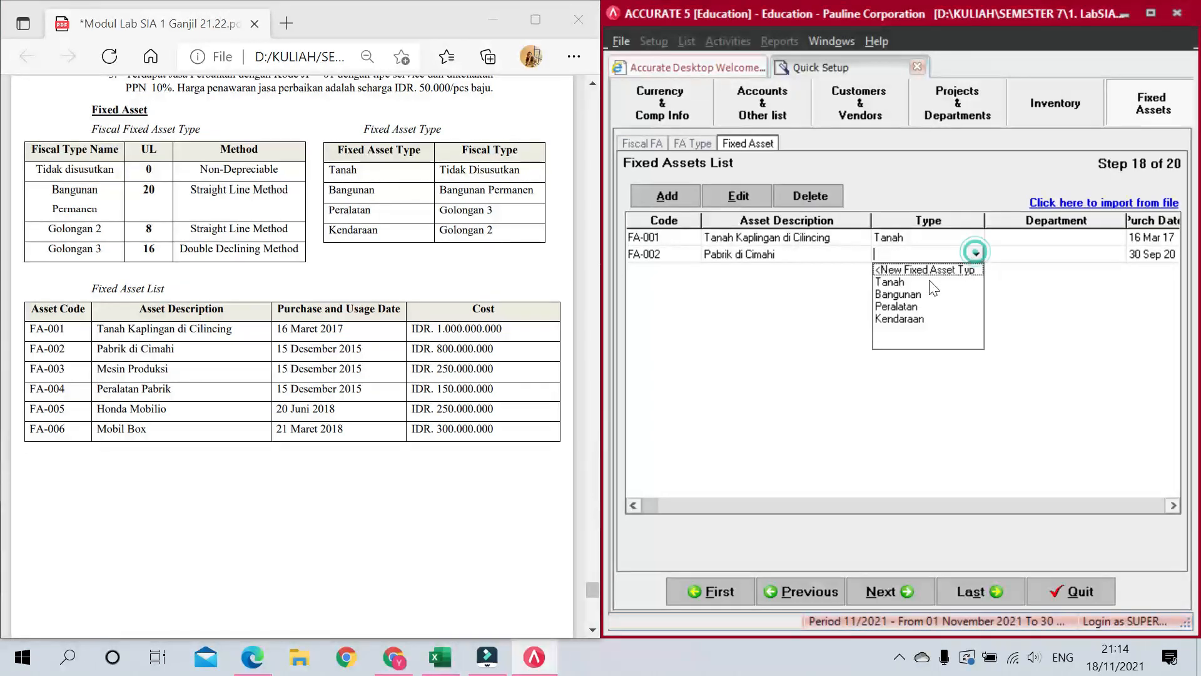
click(915, 294)
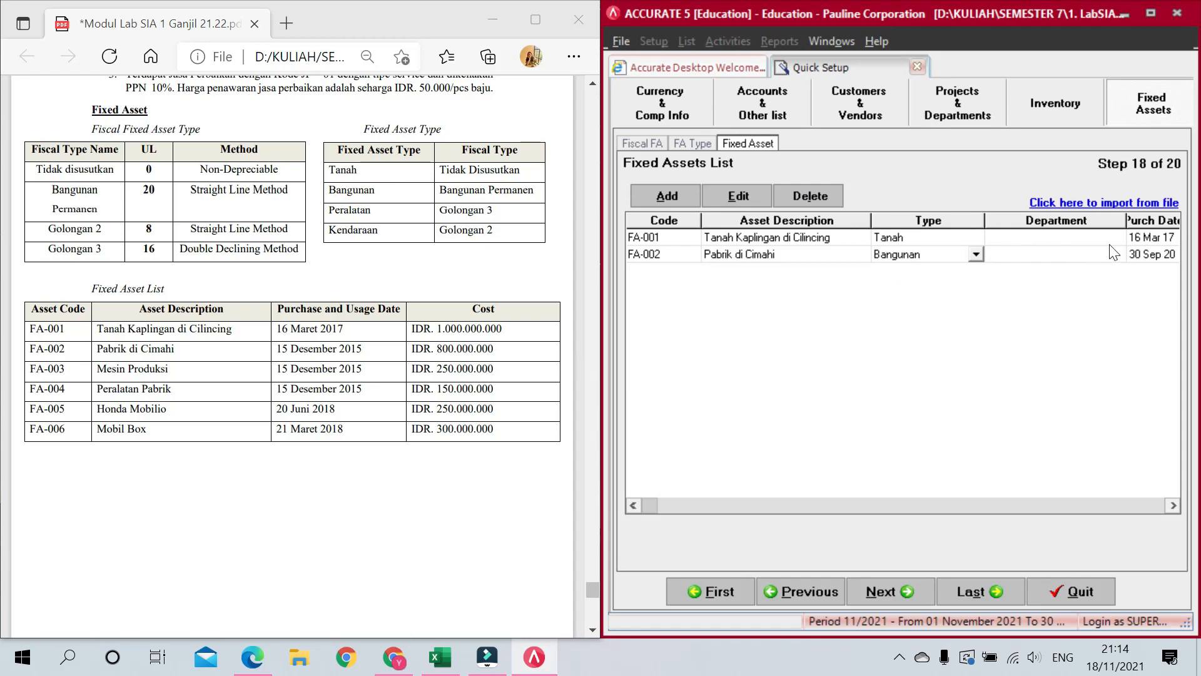
Step: Give FA-002 purchase and usage dates of 15/12/2015 and a 20-year useful life
click(1137, 256)
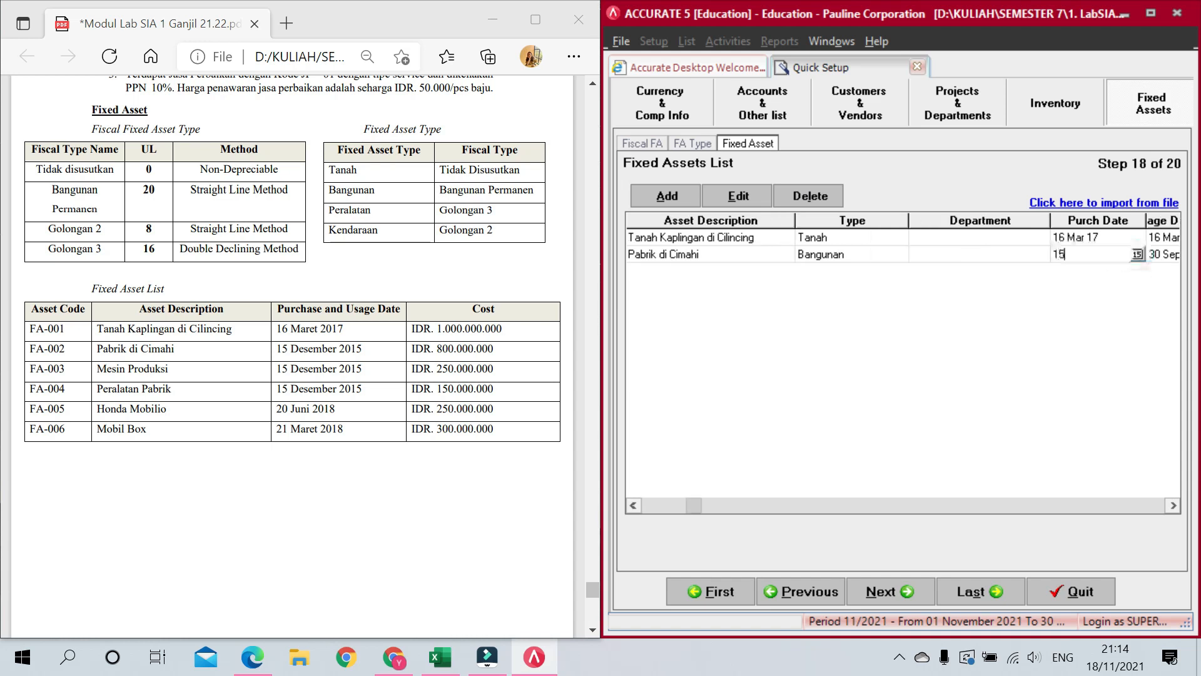
text(15/12/2015)
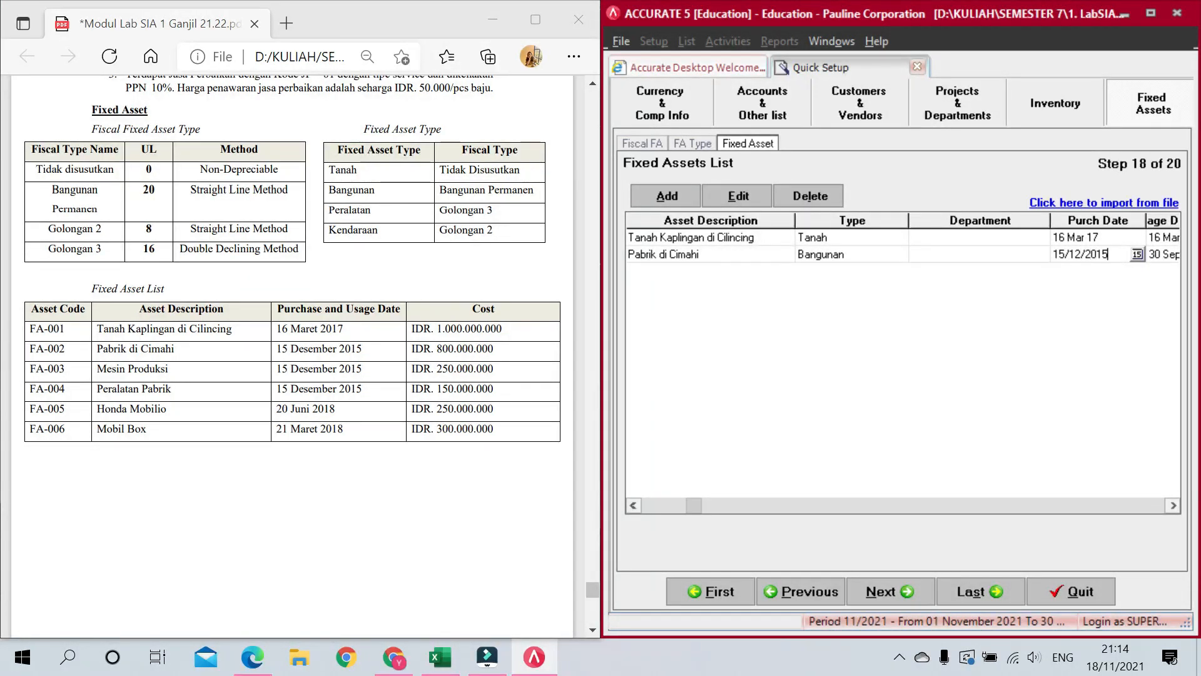
key(Tab)
text(15/)
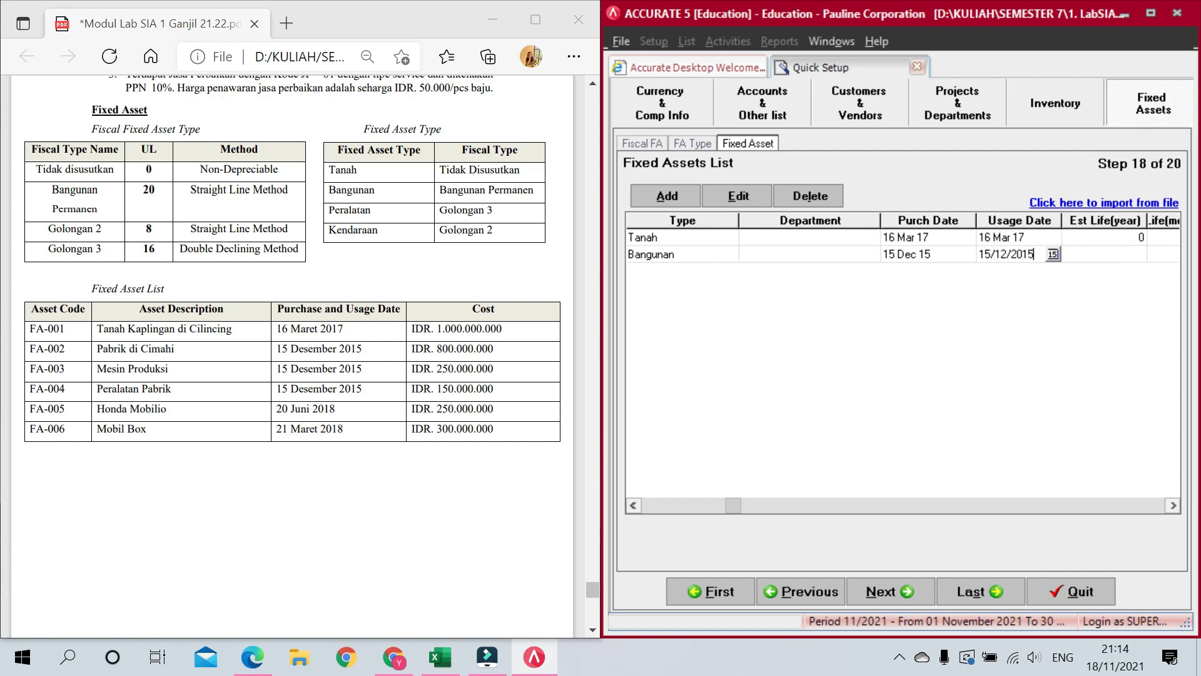
click(1105, 256)
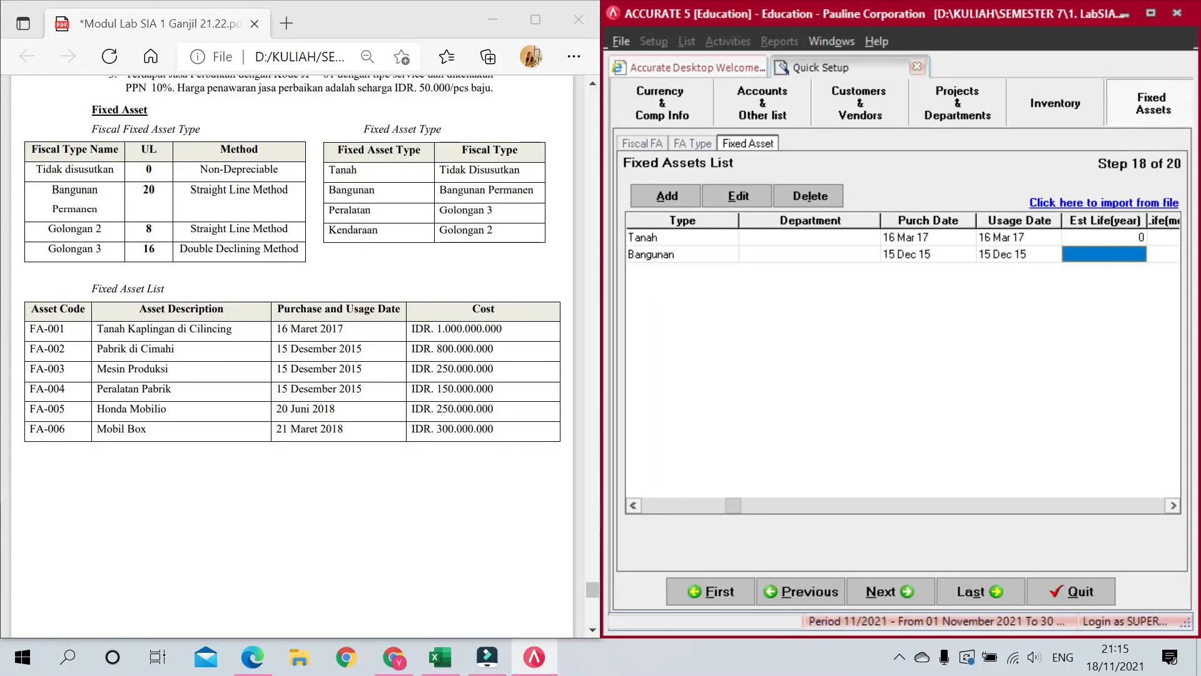
text(2)
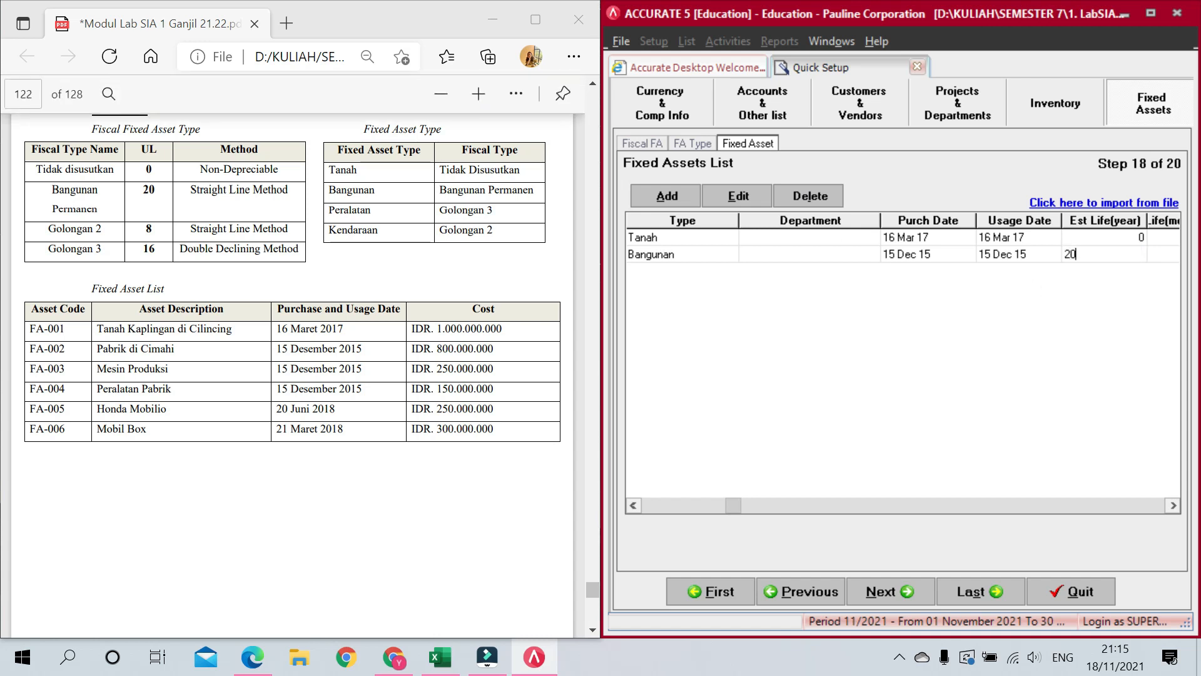
text(0)
key(Tab)
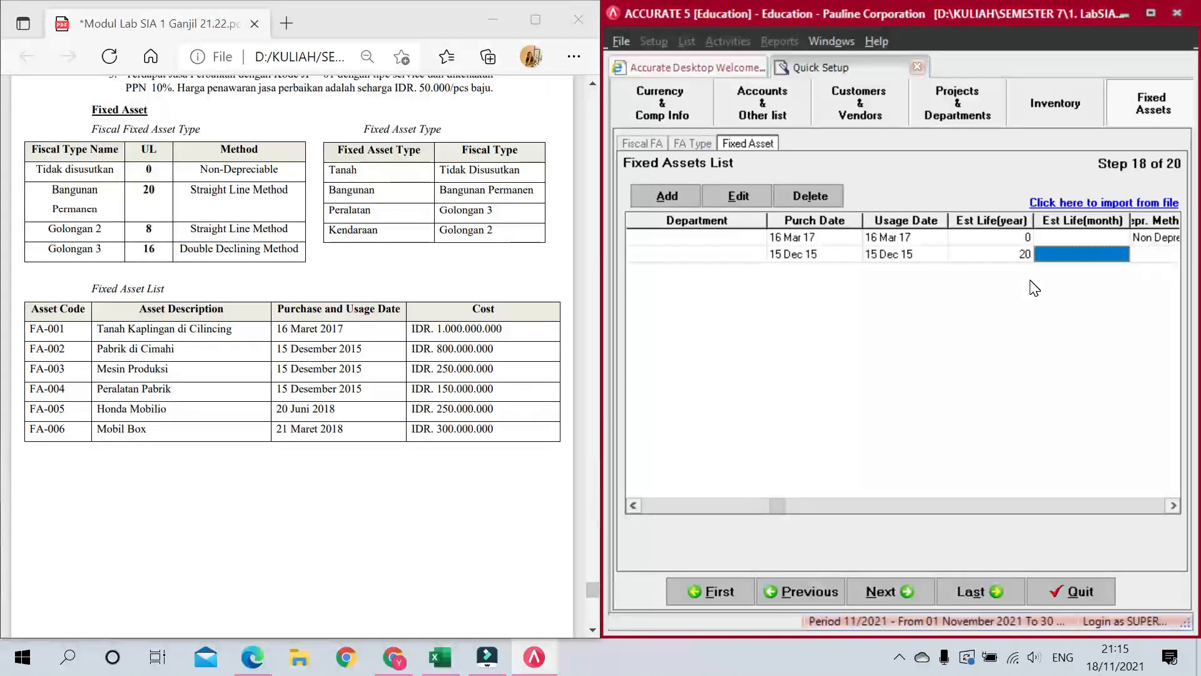
key(Tab)
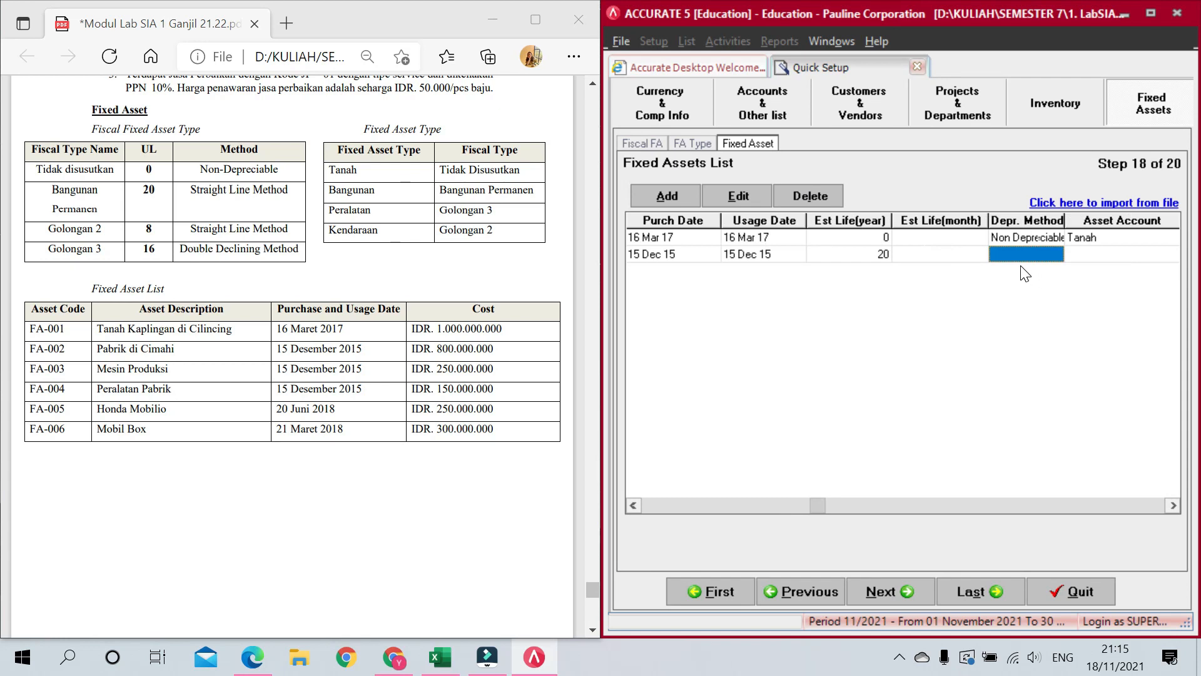
Step: Set FA-002 to Straight Line Method with Bangunan as the asset account
click(1040, 255)
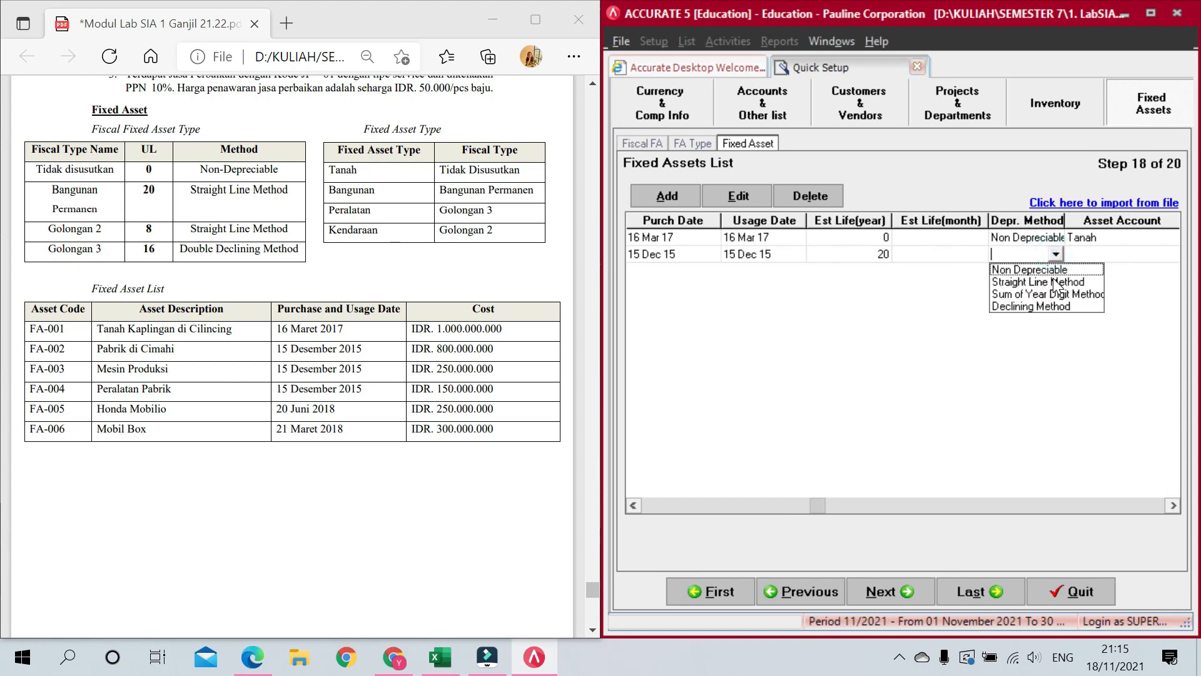
click(1053, 279)
click(1082, 253)
click(1103, 254)
click(1020, 291)
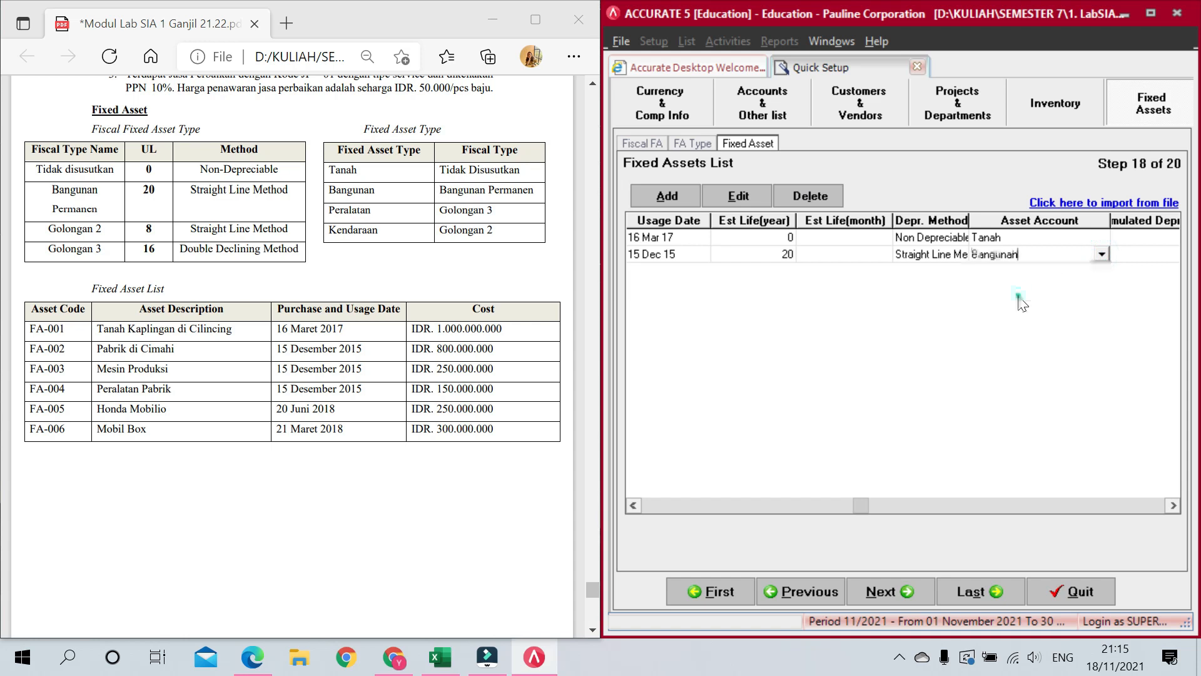
Step: Use Akumulasi Penyusutan Bangunan and Beban Penyusutan Bangunan as FA-002's depreciation accounts
click(1133, 252)
click(1157, 253)
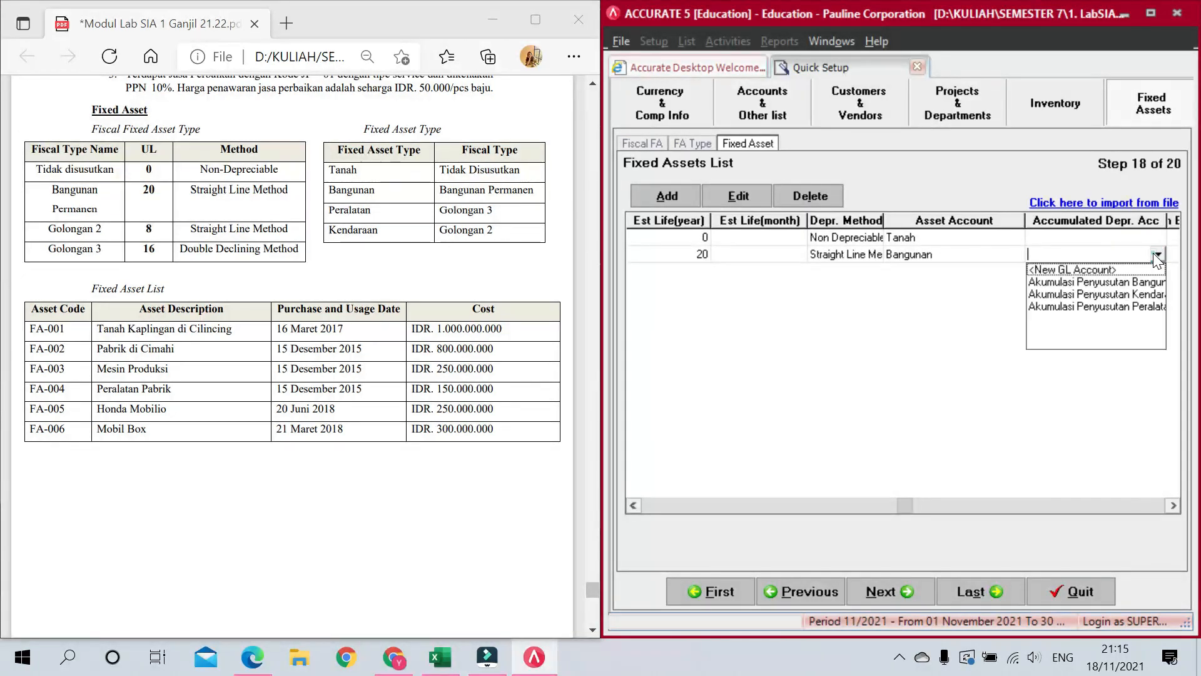
click(1117, 282)
click(1108, 258)
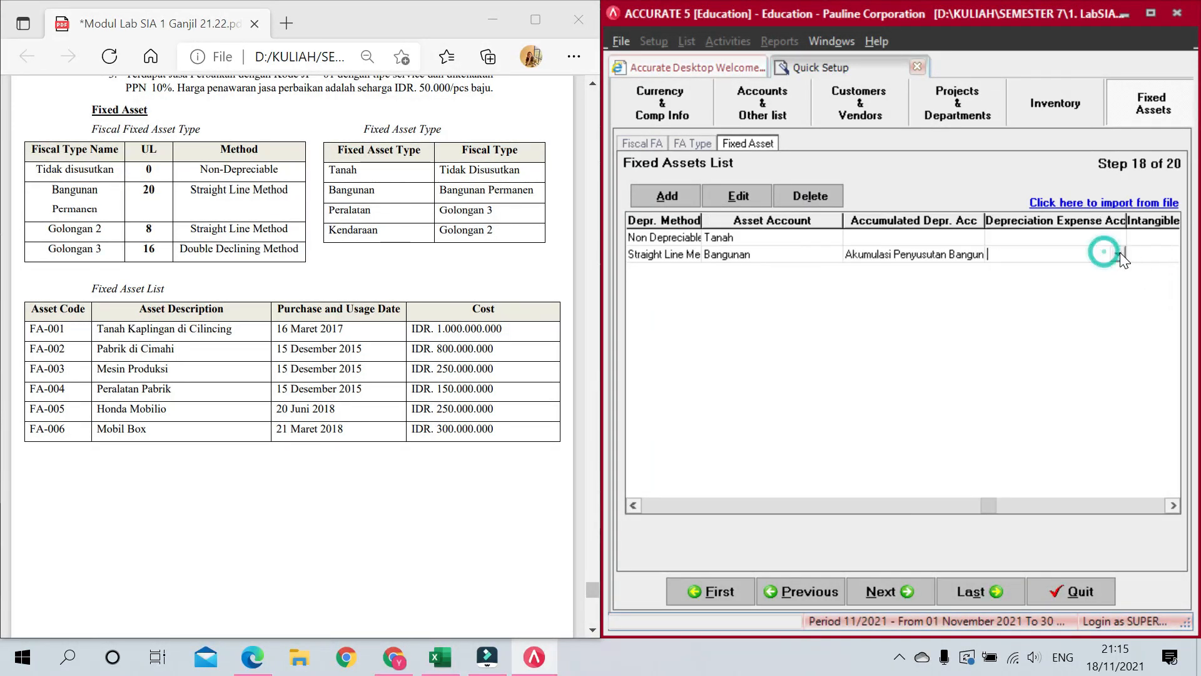
click(1119, 254)
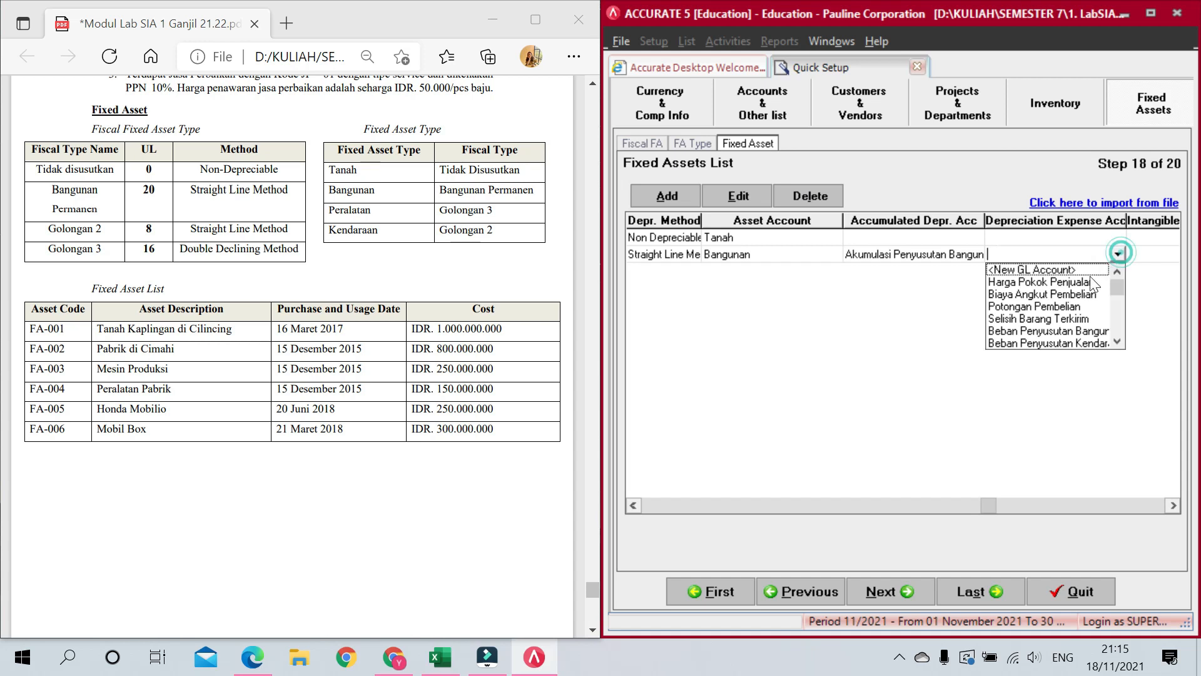
click(1099, 330)
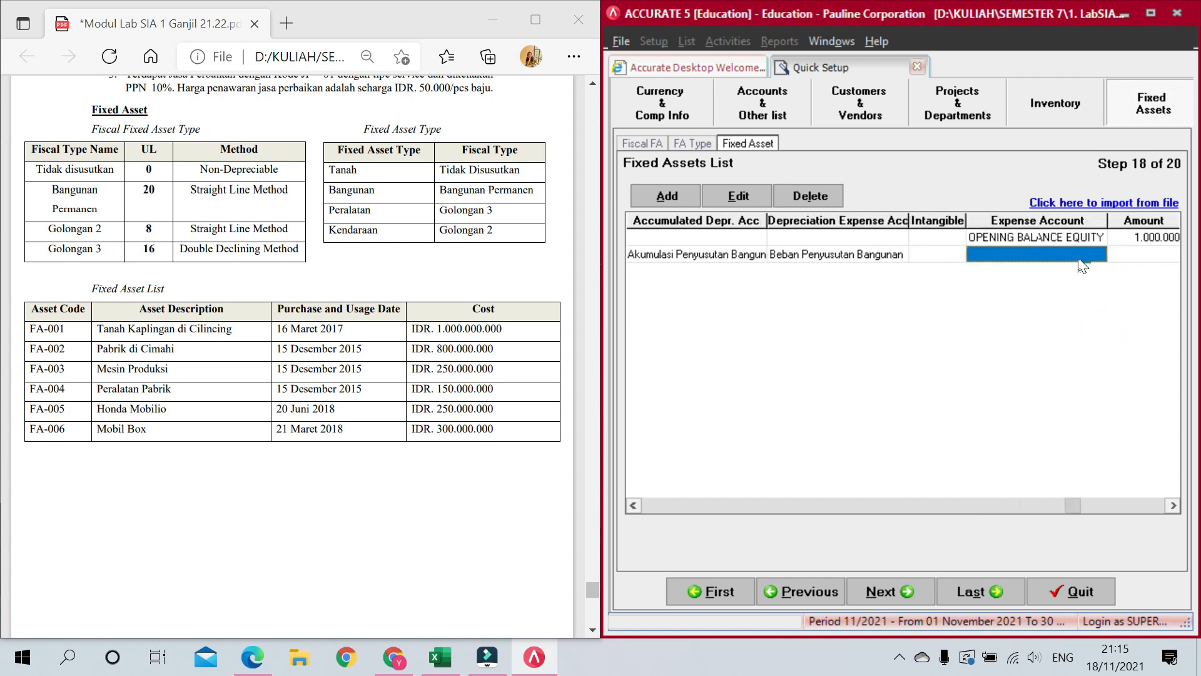
Step: Book FA-002's 800.000.000 amount against OPENING BALANCE EQUITY
click(1080, 258)
click(1099, 254)
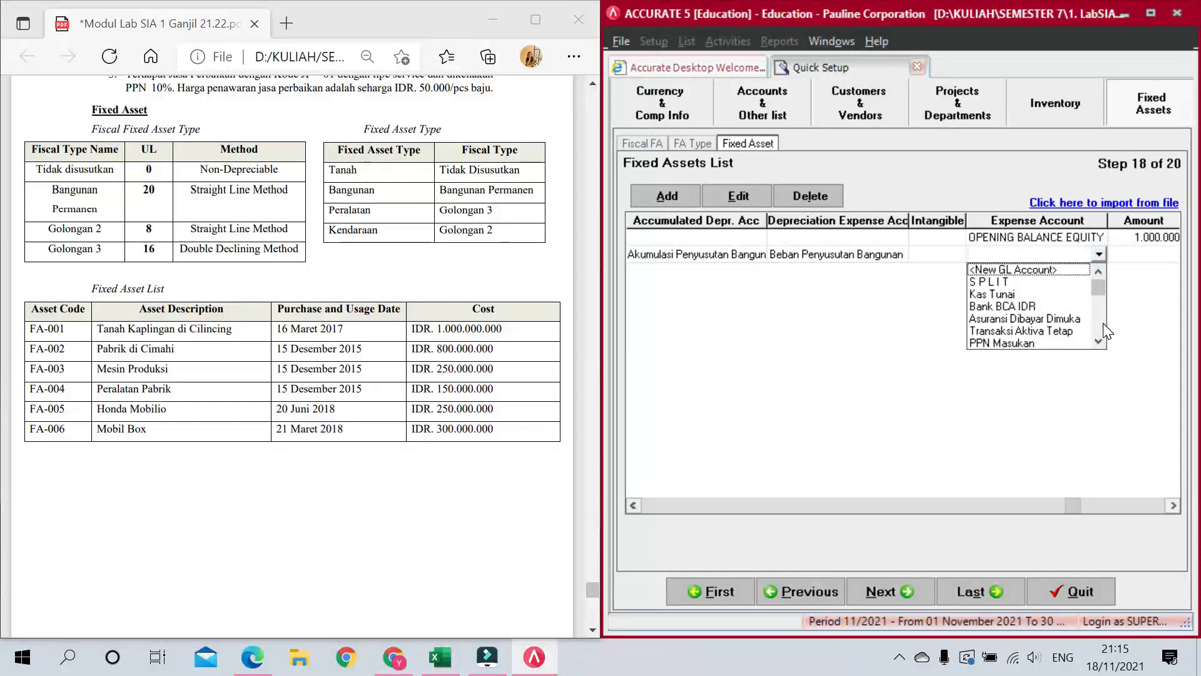
scroll(1086, 320, down, 2)
scroll(1099, 330, down, 2)
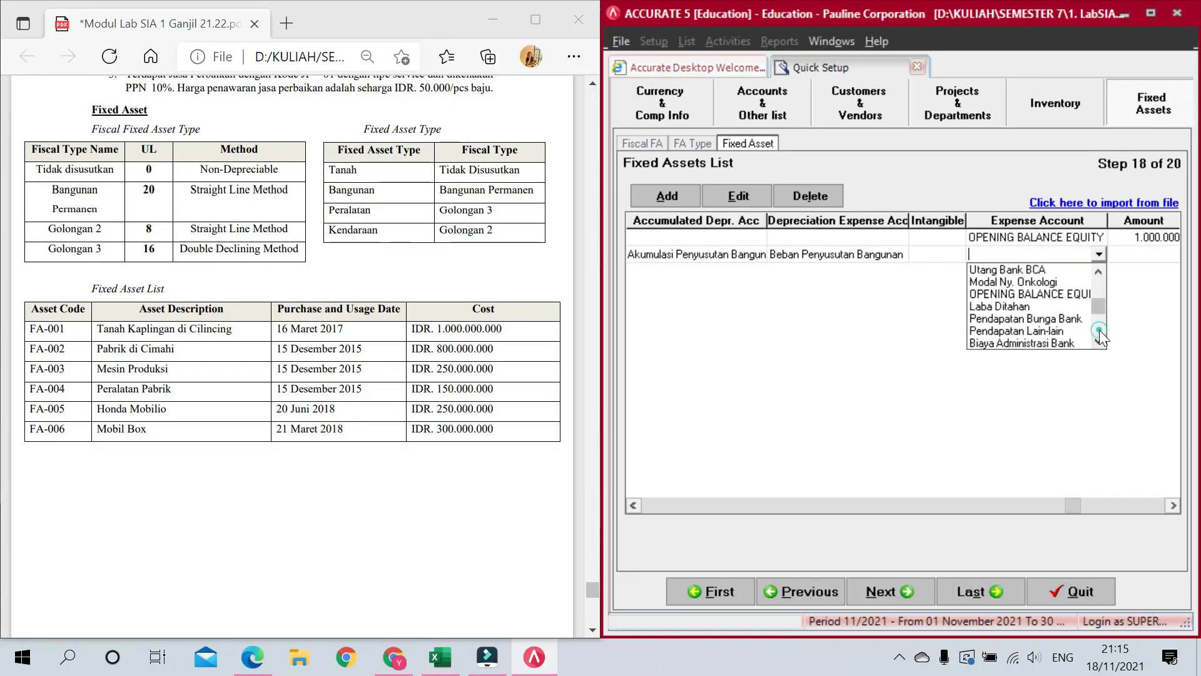
click(1062, 294)
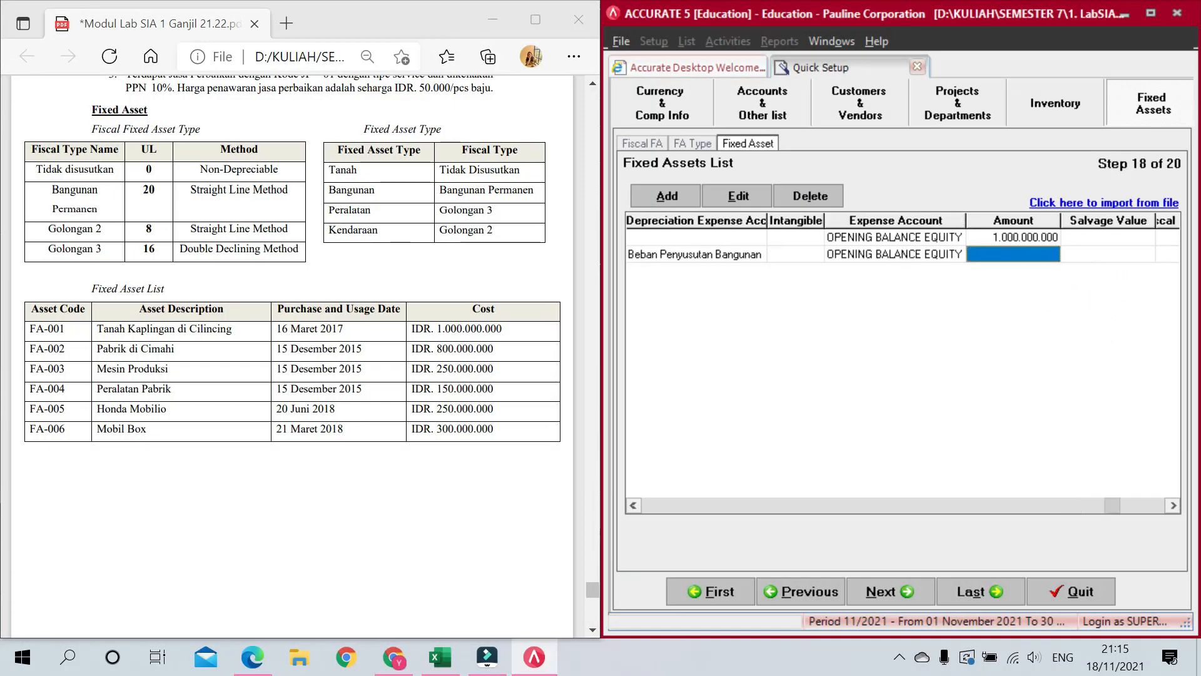
text(800.)
text(000.000)
key(Tab)
key(Tab)
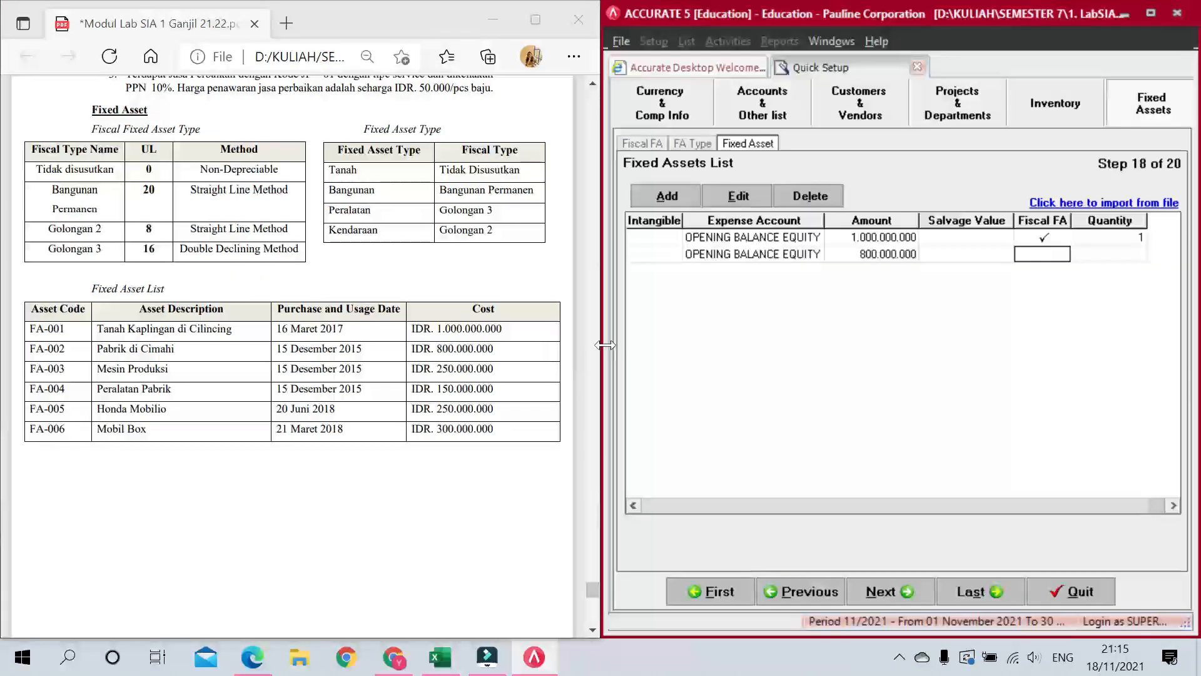
Step: Tick the Fiscal FA flag for FA-002
click(1042, 255)
click(1095, 253)
click(1038, 255)
click(1111, 254)
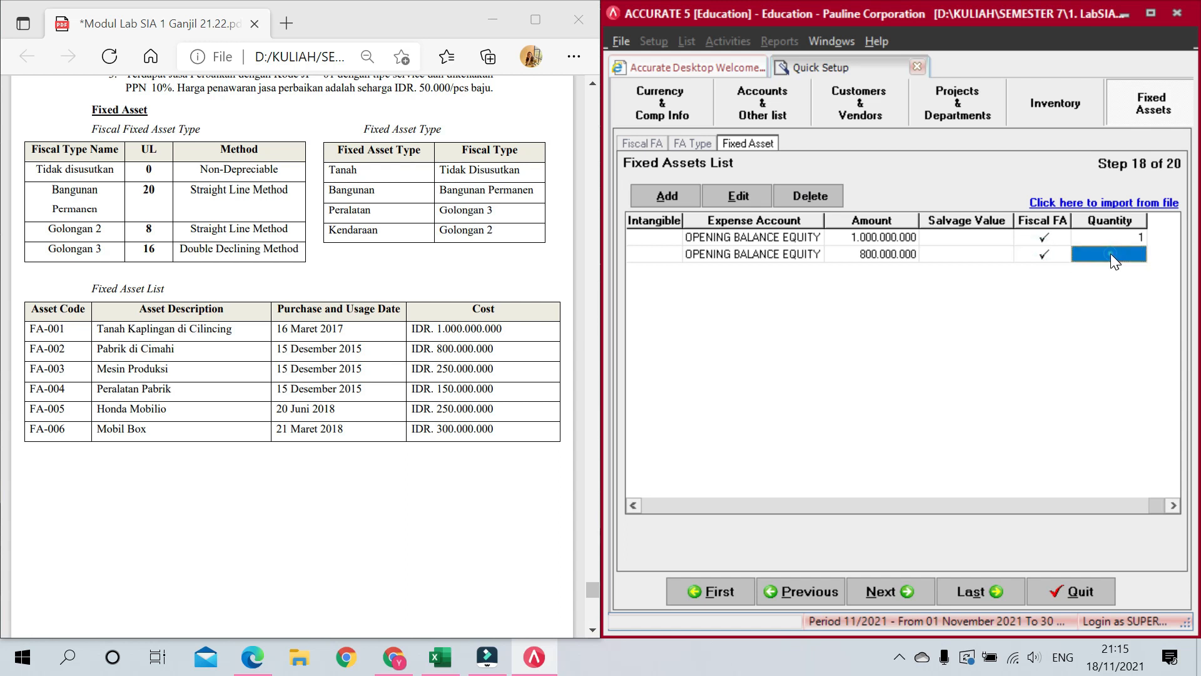
Step: Finish FA-002 with quantity 1, then enter FA-003 Mesin Produksi with type Peralatan
text(1)
key(Return)
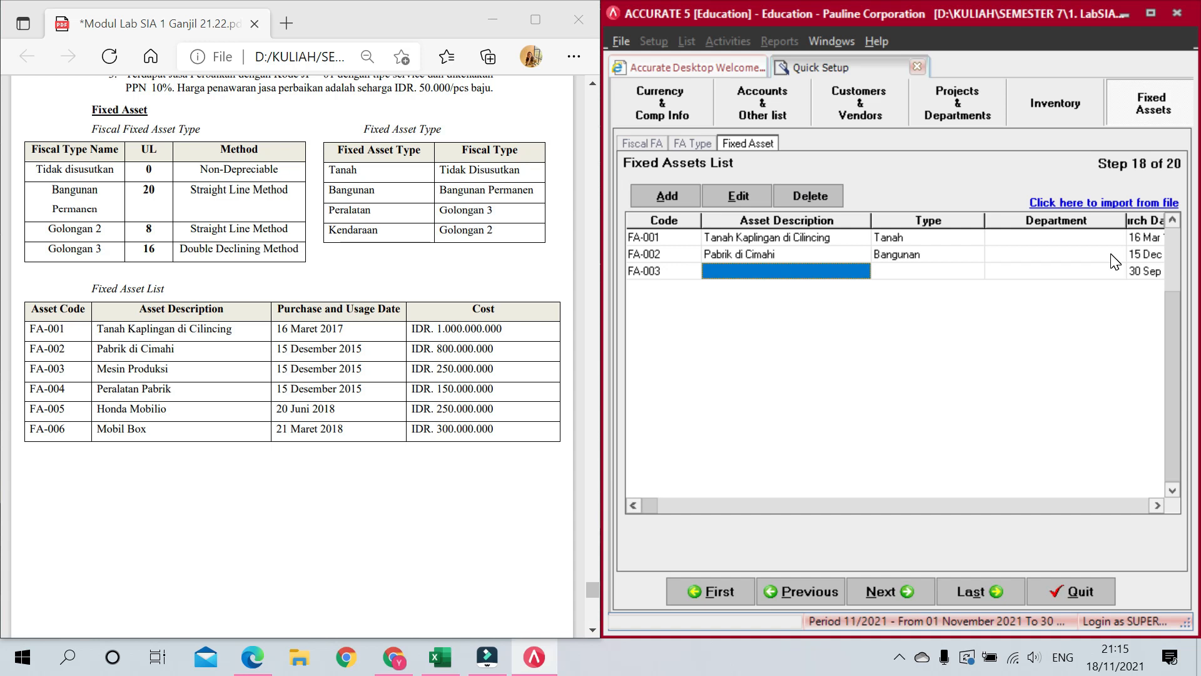
text(esin Po)
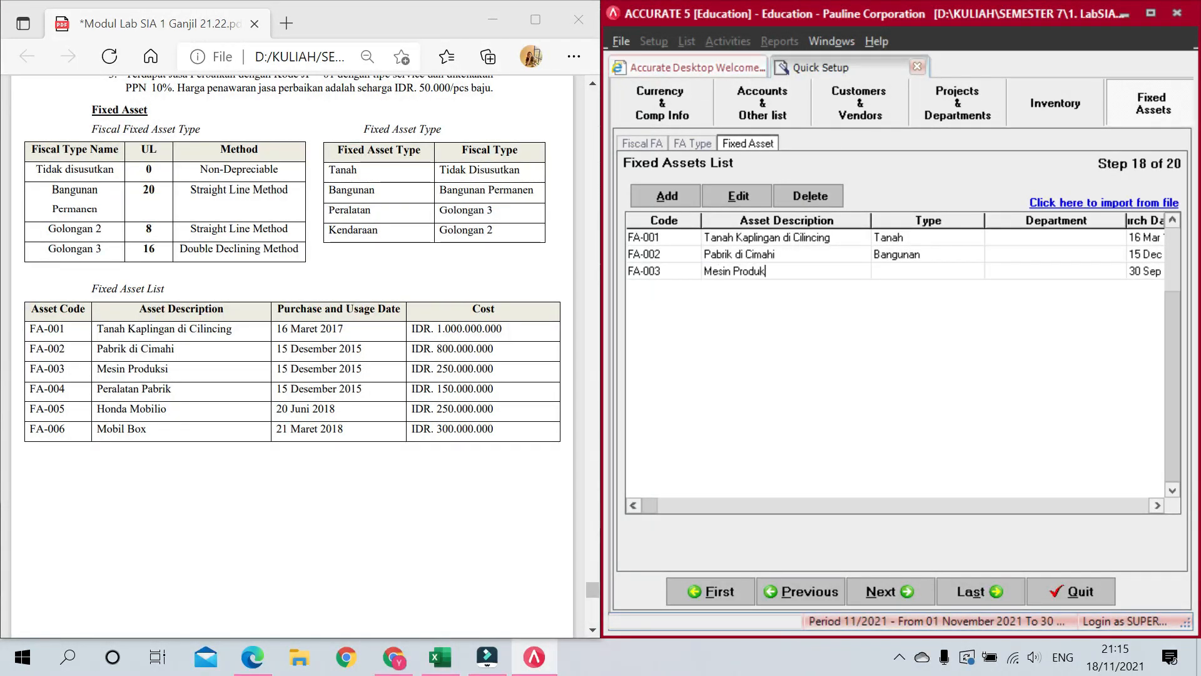
key(Tab)
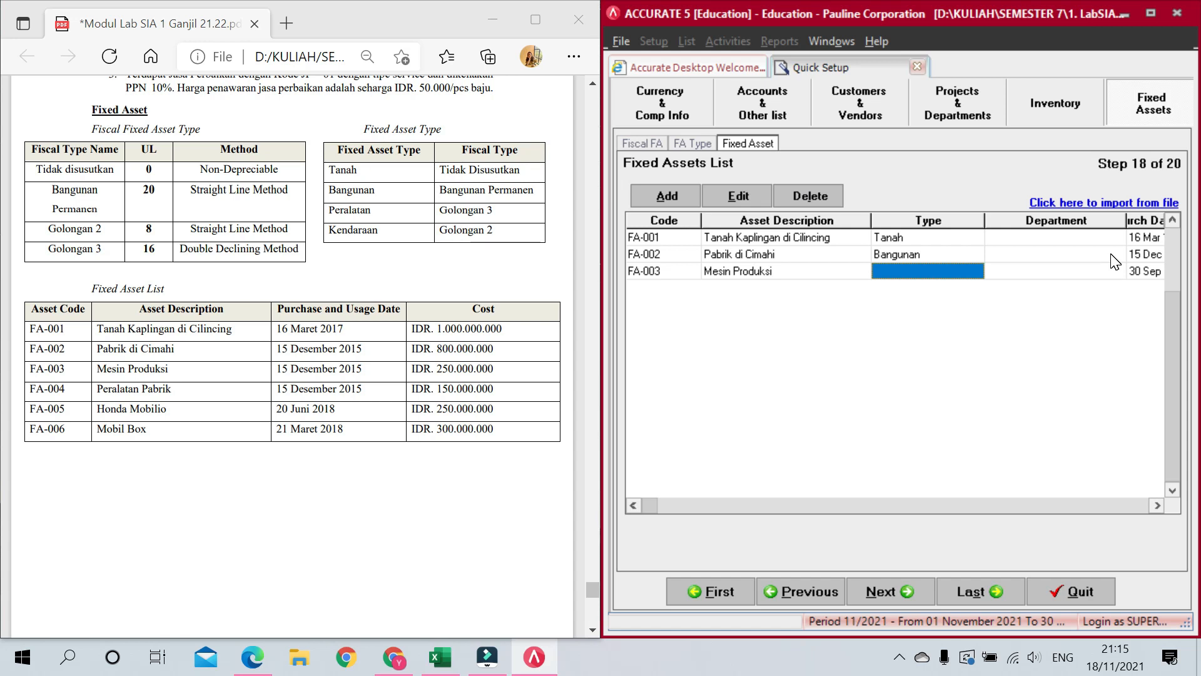
click(975, 273)
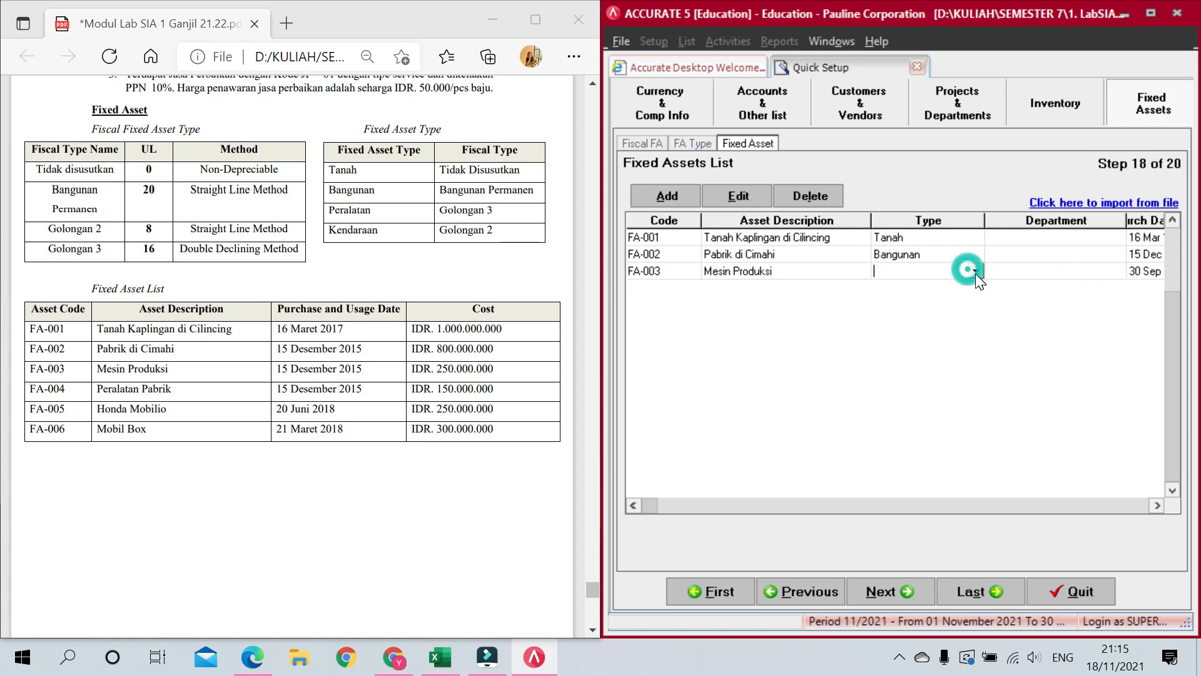
click(918, 329)
key(Tab)
key(Tab)
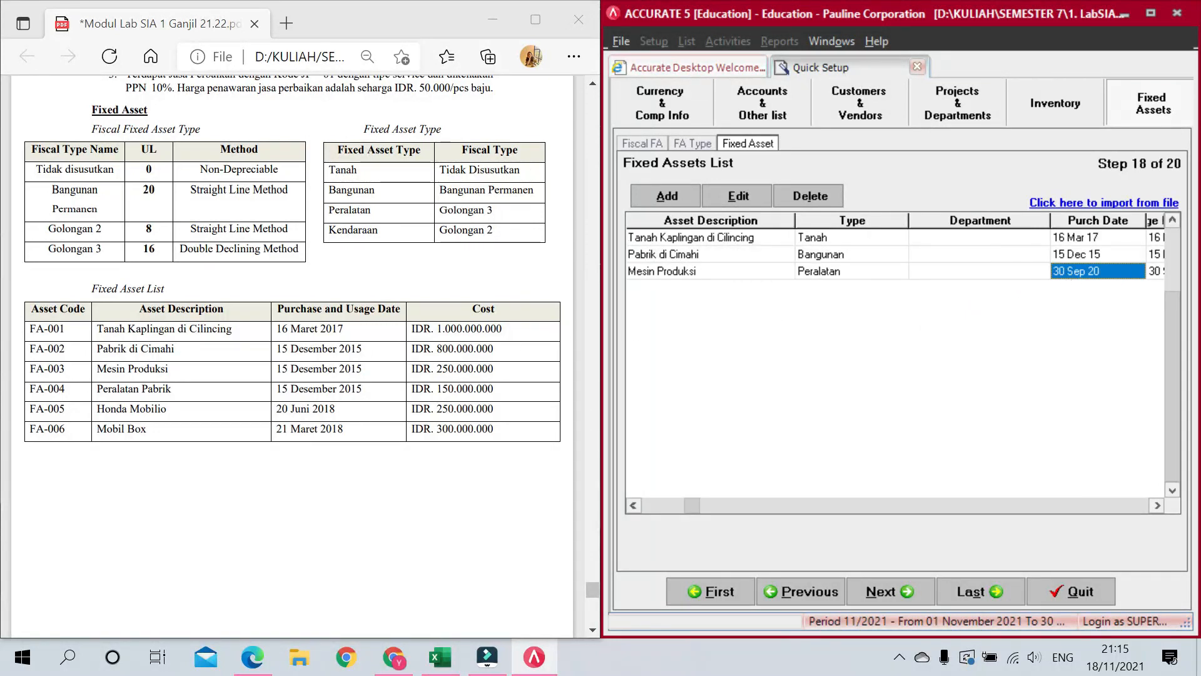
Step: Set Mesin Produksi's purchase and usage dates to 15/12/2015 and its life to 16 years
text(1)
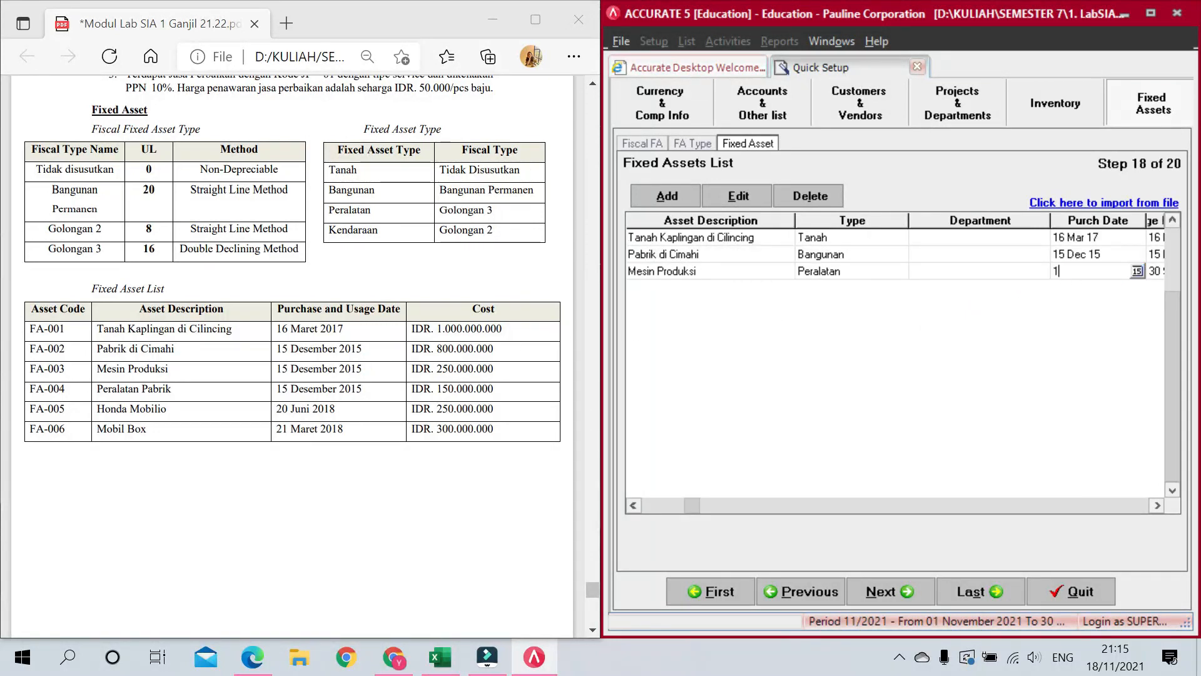
text(5/12/2015)
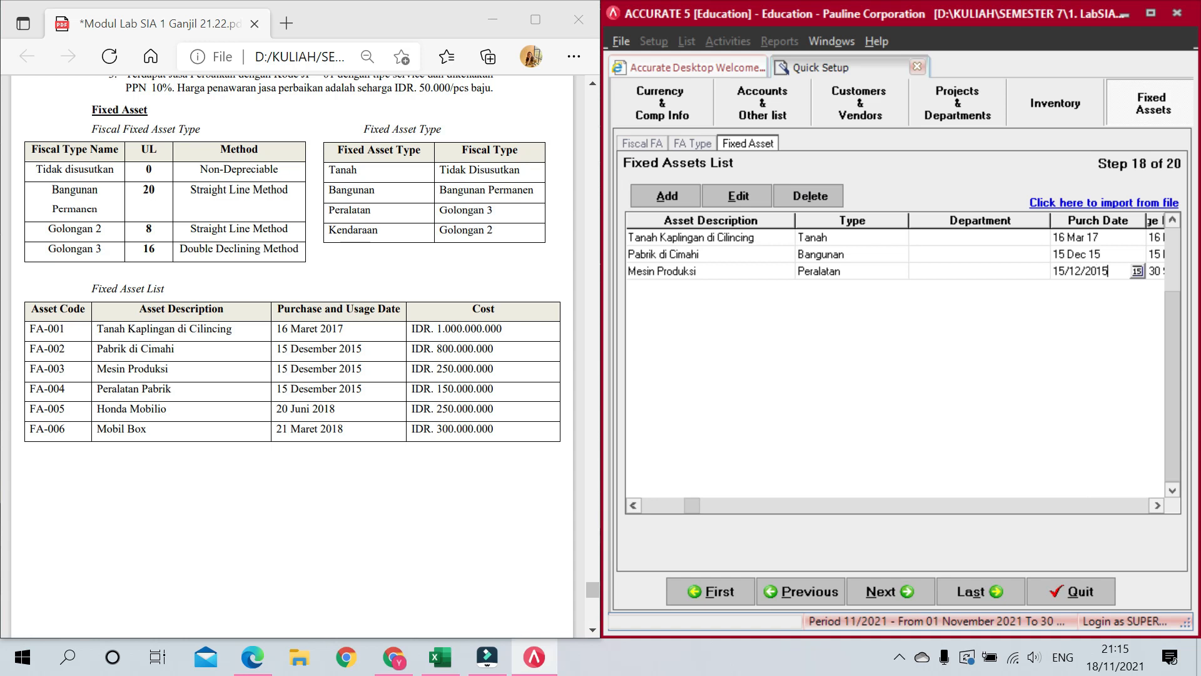
key(Tab)
text(/15)
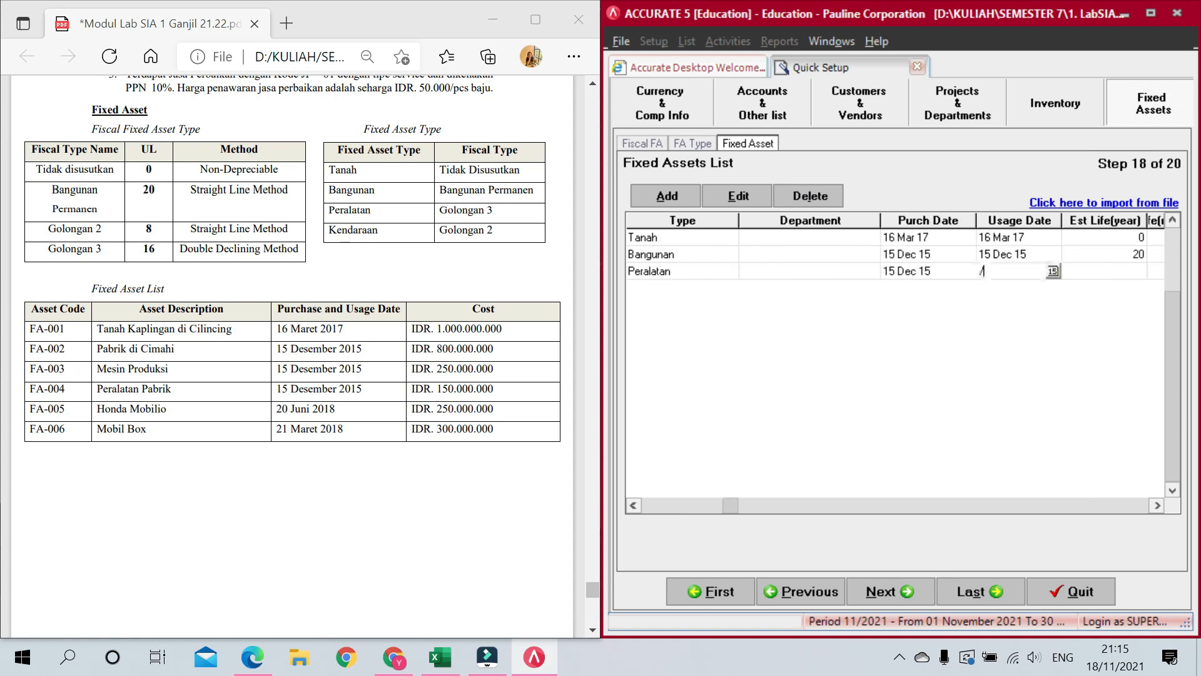
key(BackSpace)
key(BackSpace)
key(BackSpace)
text(15)
text(/12/2)
key(Tab)
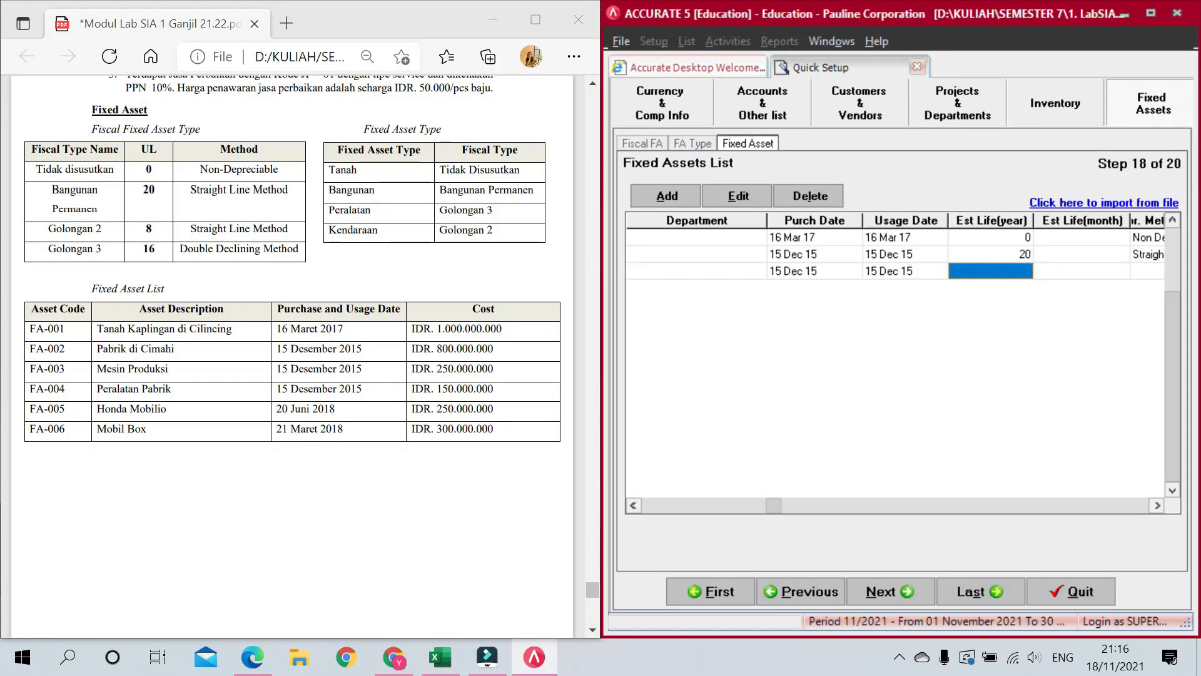
text(16)
key(Tab)
key(Tab)
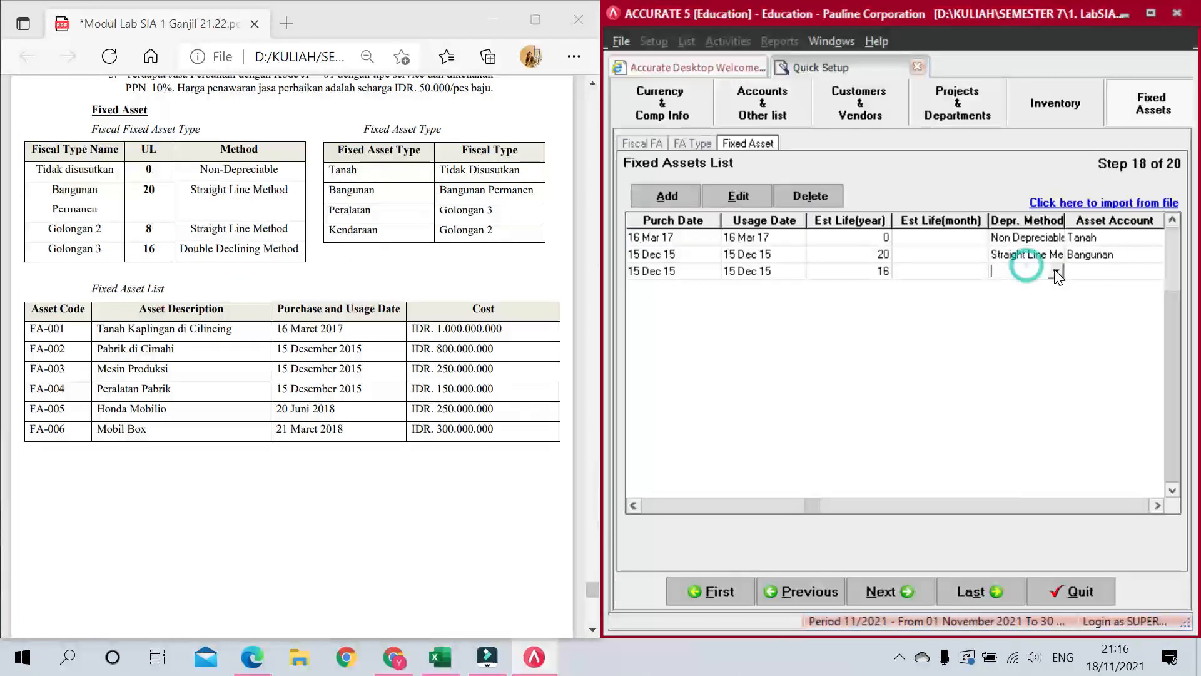
Step: Set Mesin Produksi to Declining Method with Peralatan as the asset account
click(1055, 270)
click(1055, 323)
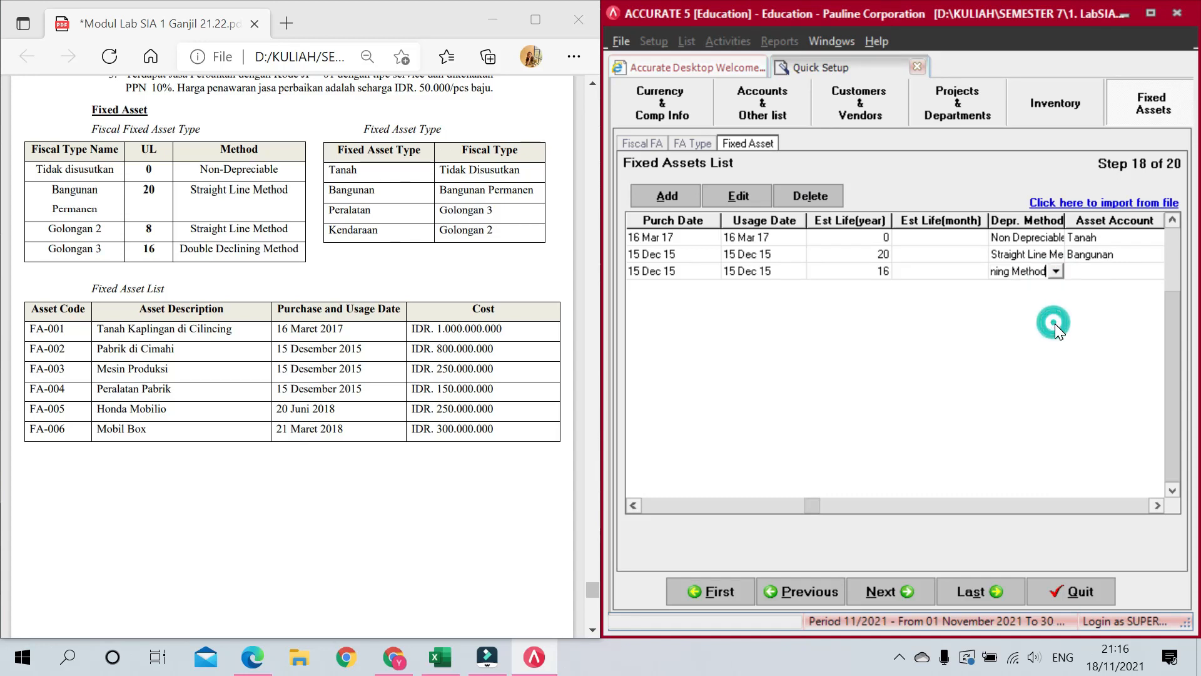
key(Tab)
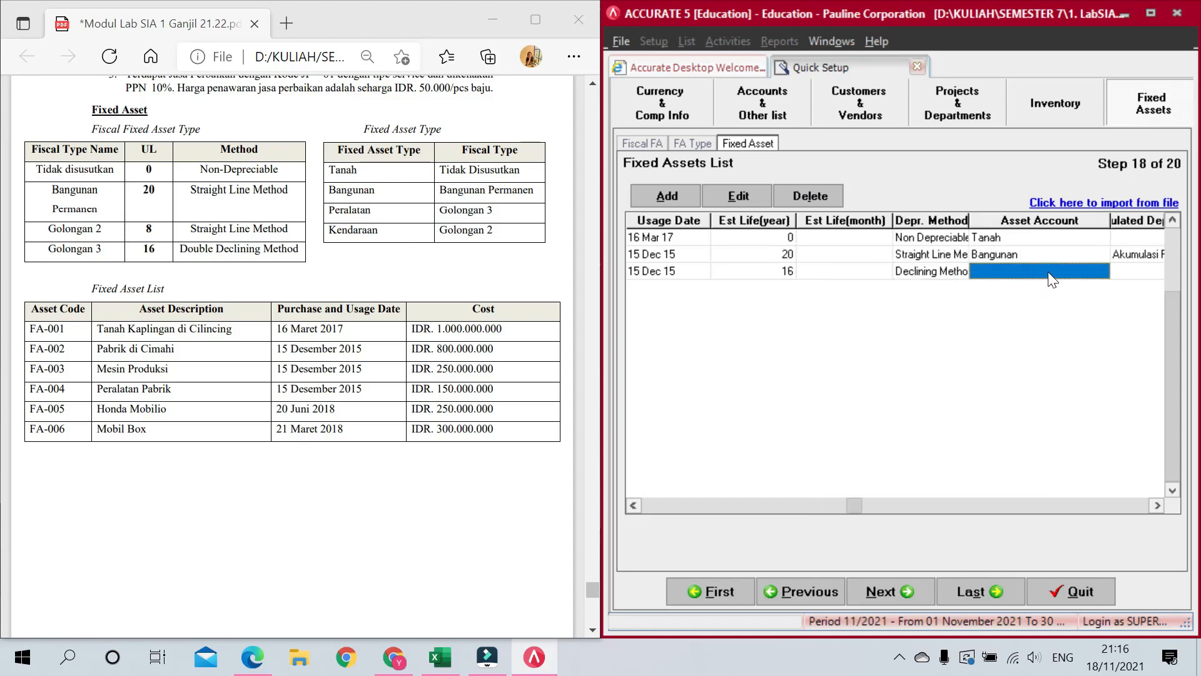
click(1067, 273)
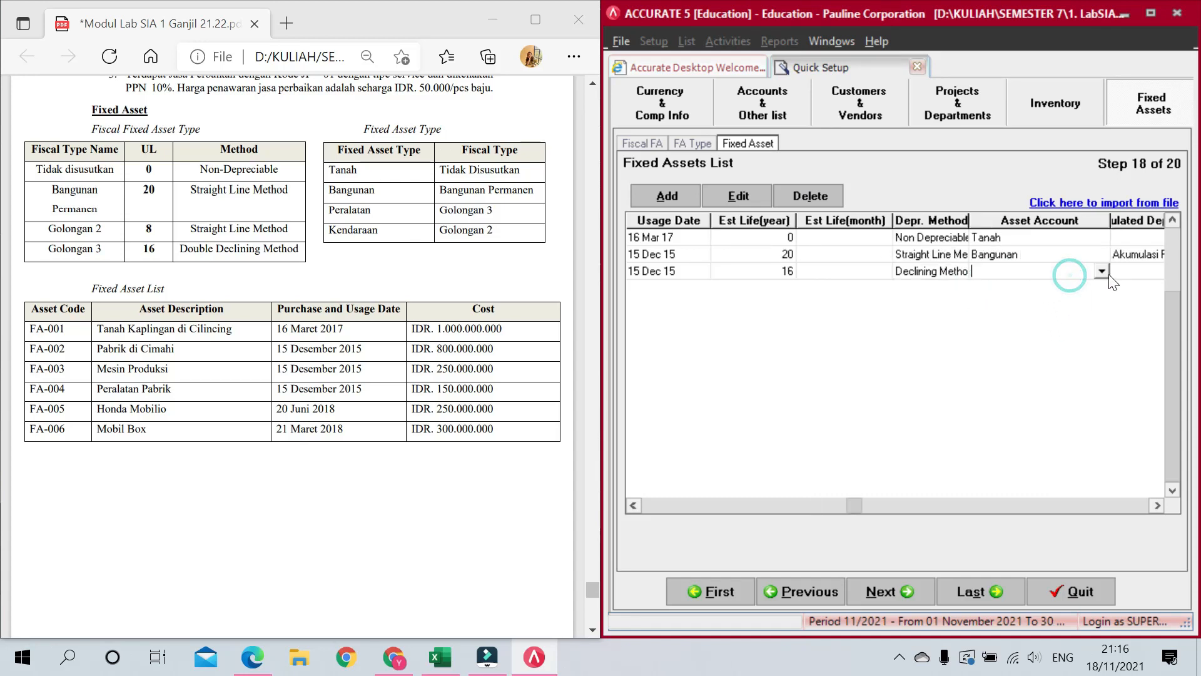
click(1101, 271)
click(1009, 336)
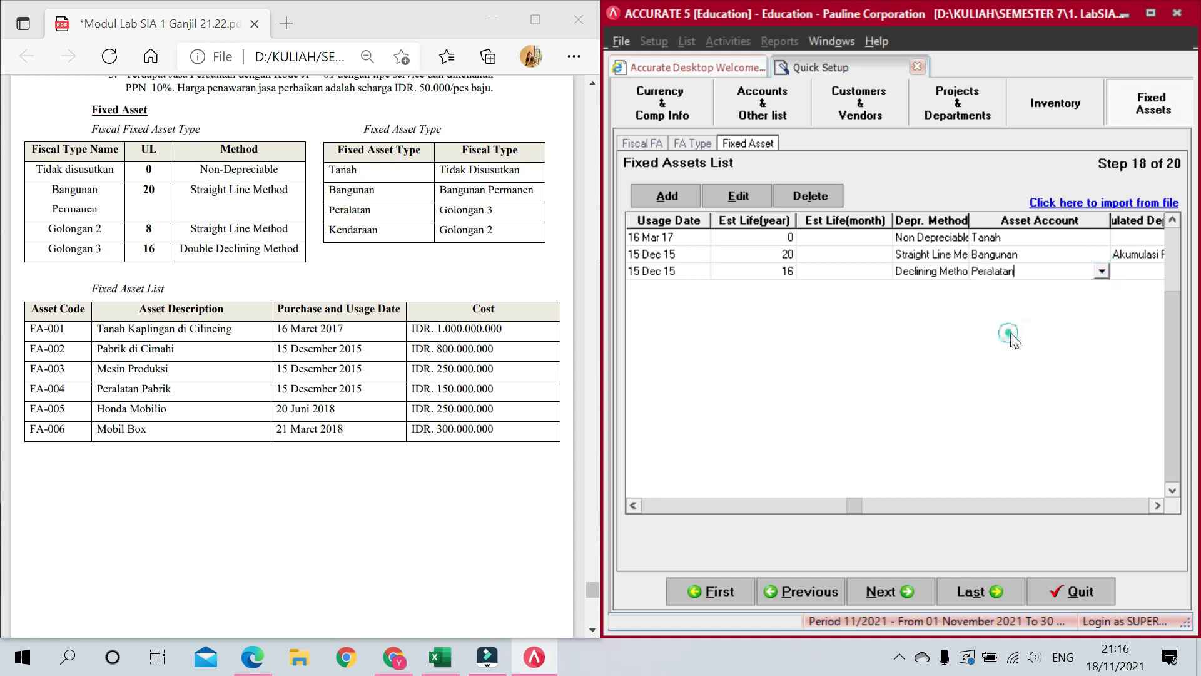
key(Tab)
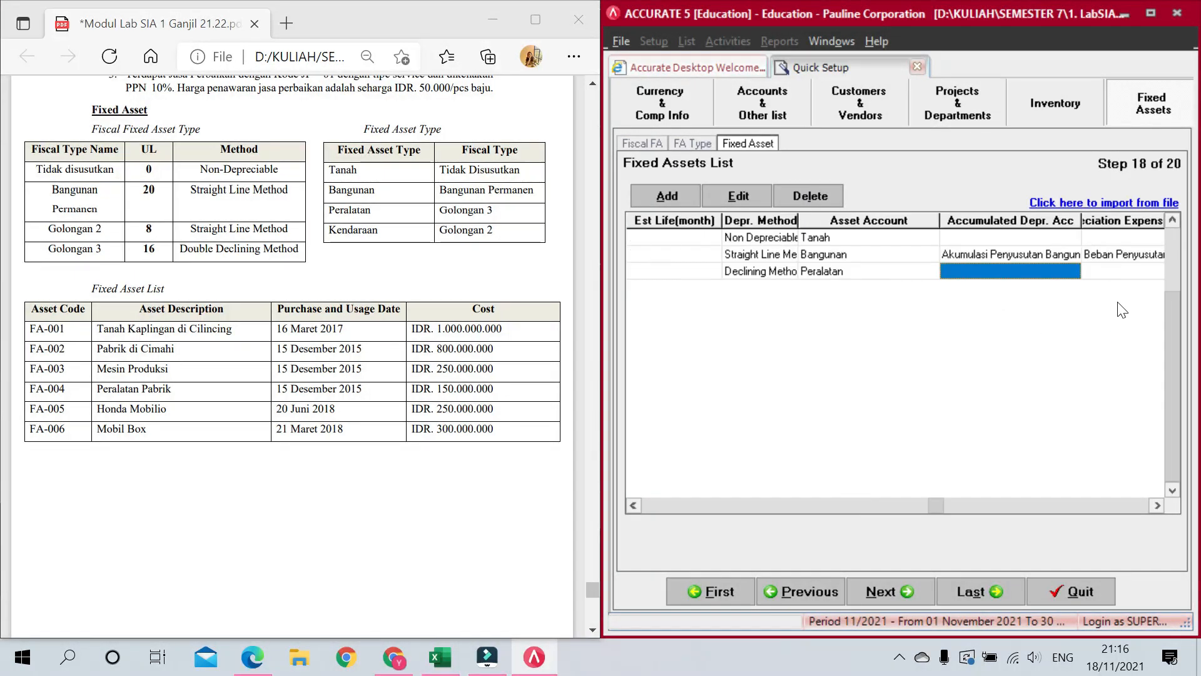
Step: Use Akumulasi Penyusutan Peralatan and Beban Penyusutan Peralatan as its depreciation accounts
click(1064, 277)
click(1071, 271)
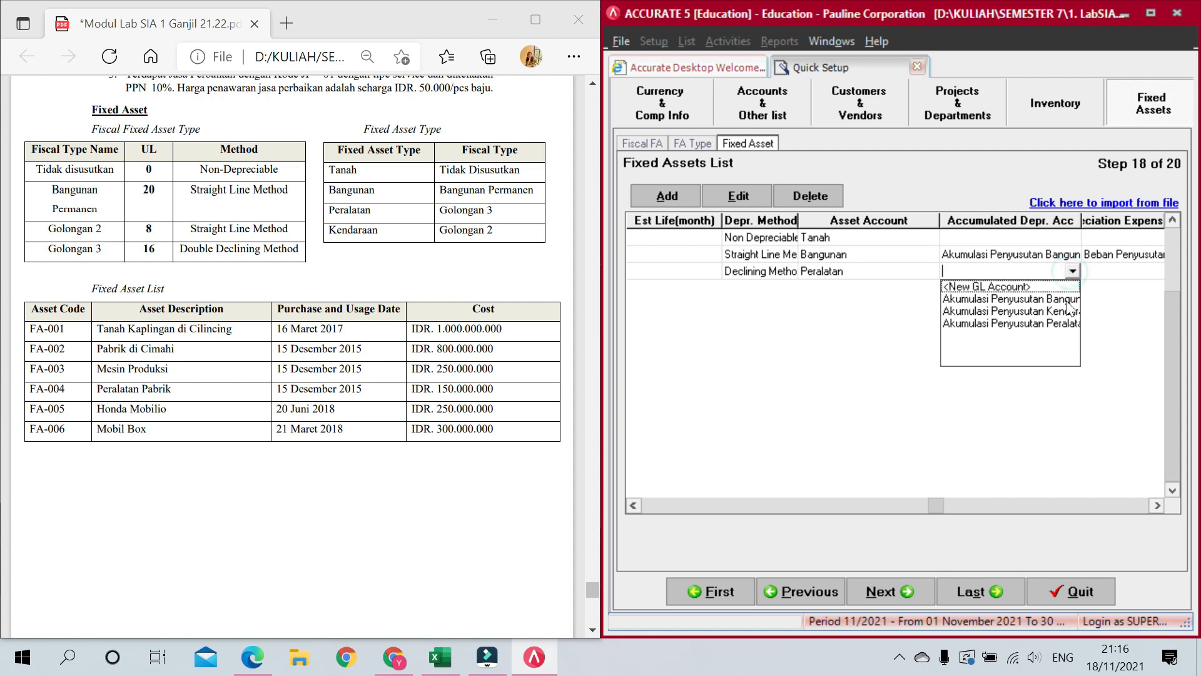
click(1059, 324)
key(Tab)
click(1103, 276)
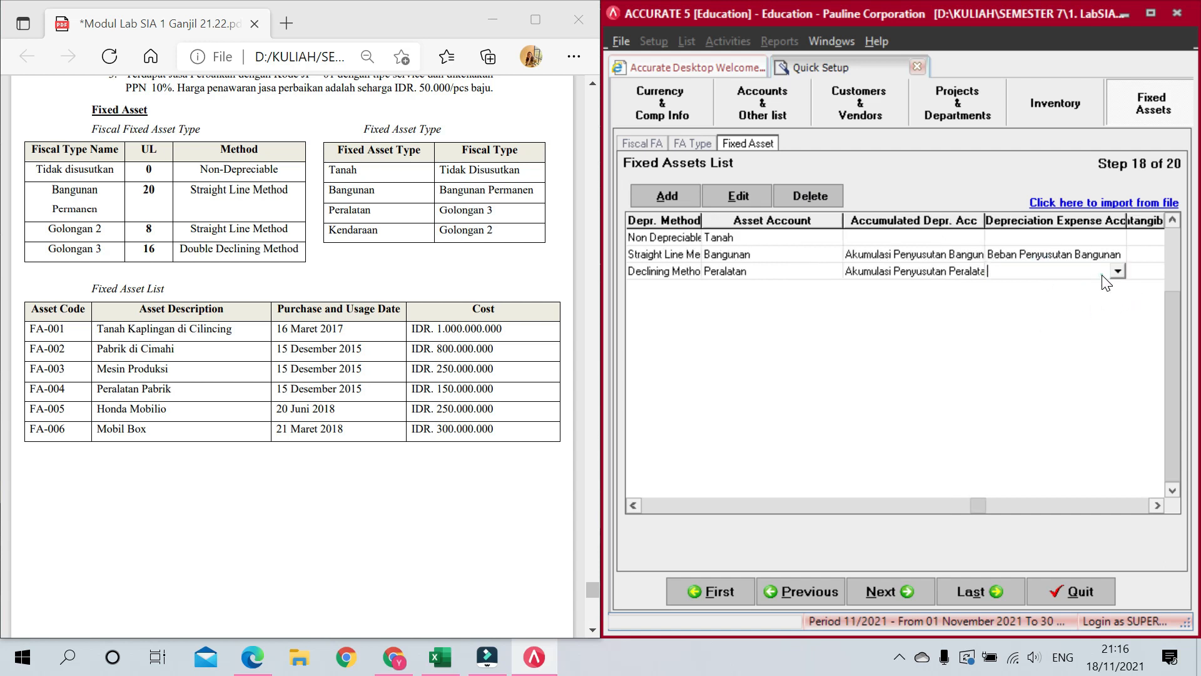
click(1119, 273)
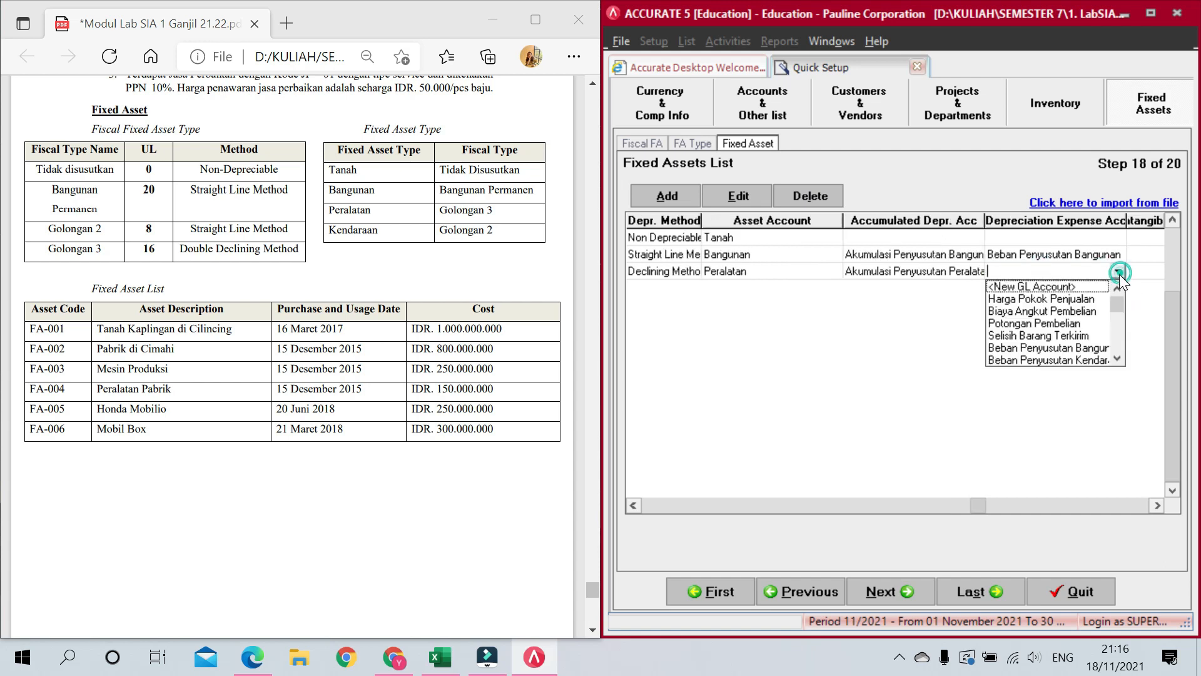
click(1117, 357)
click(1095, 360)
key(Tab)
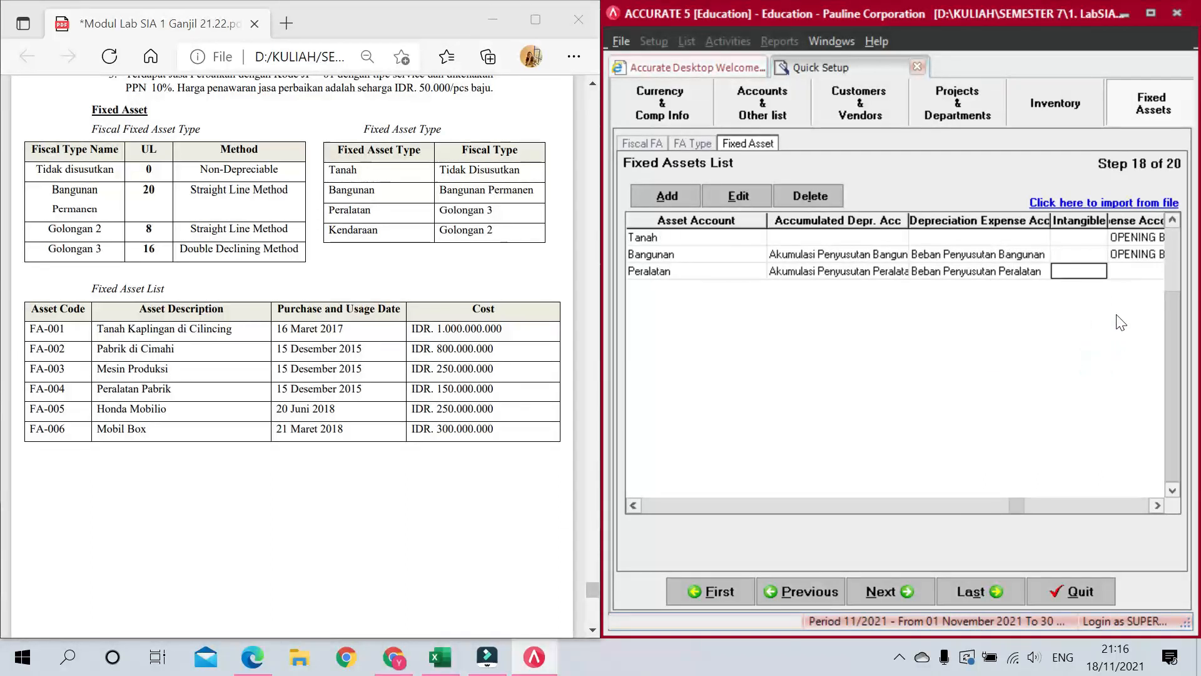
key(Tab)
Step: Book Mesin Produksi's 250.000.000 amount against OPENING BALANCE EQUITY
click(1086, 274)
click(1099, 272)
click(1099, 273)
click(1099, 336)
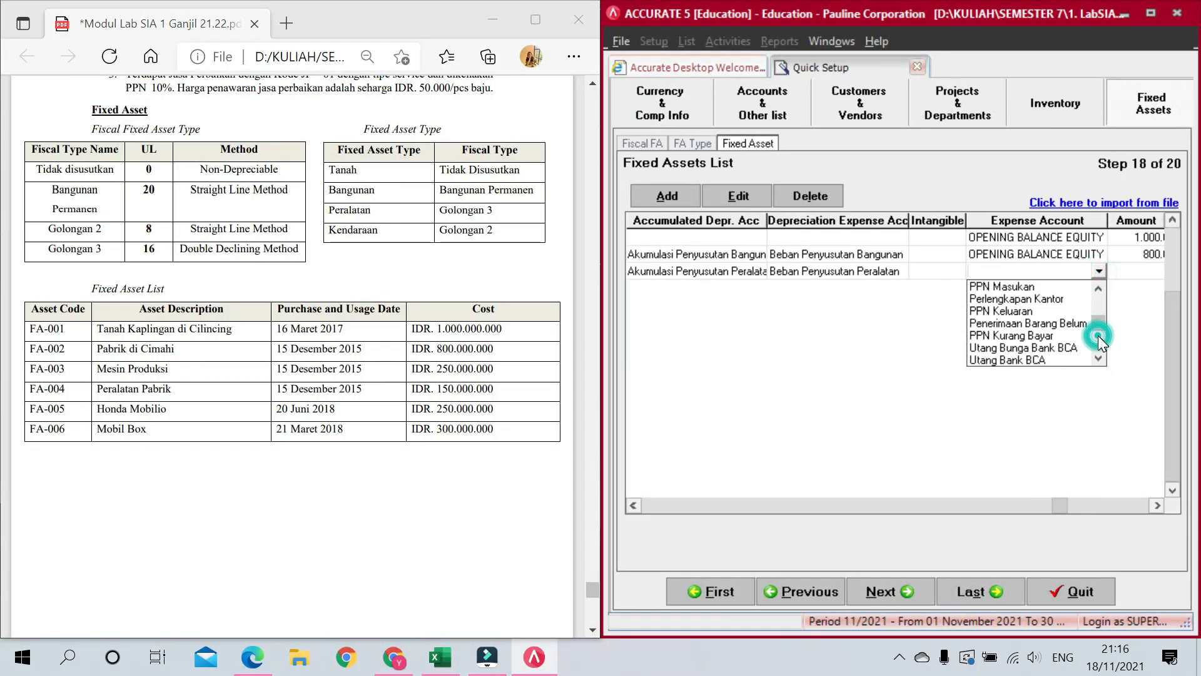
click(1098, 336)
click(1067, 311)
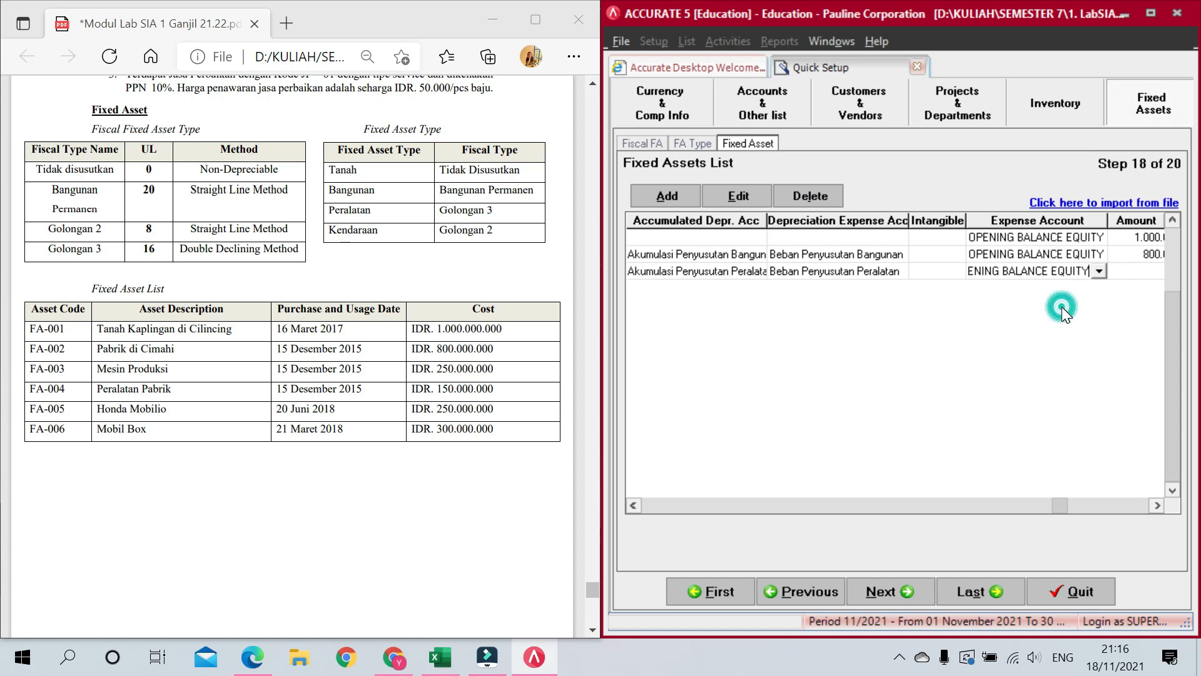
key(Tab)
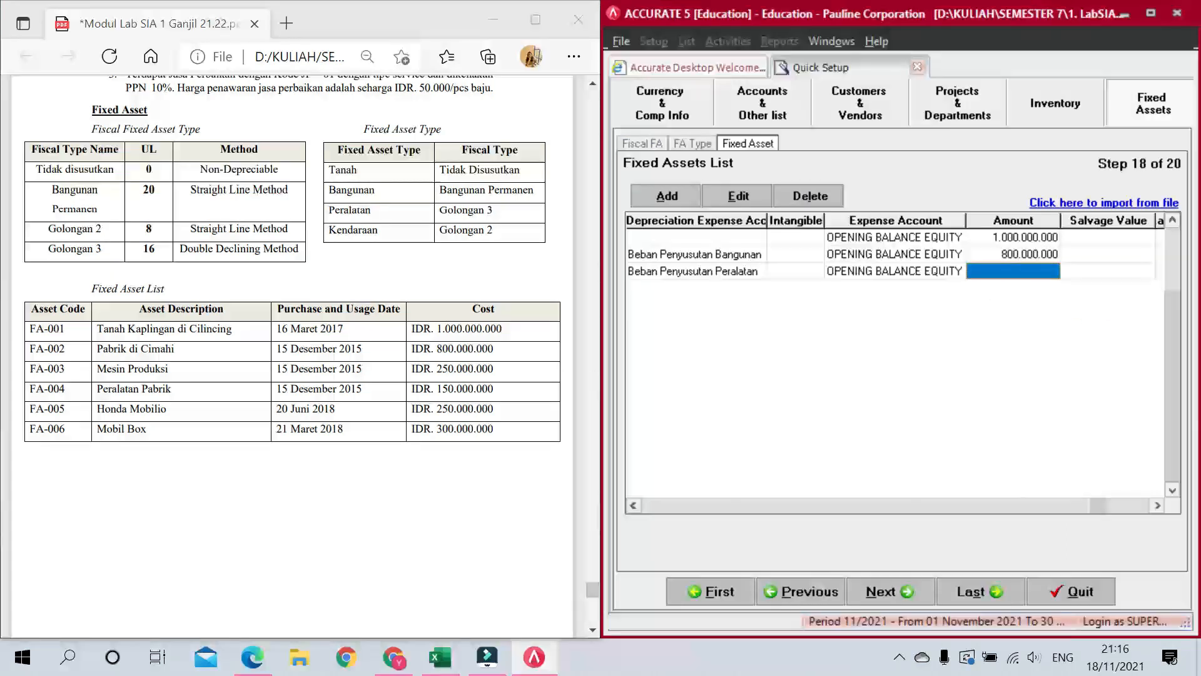
text(250.000.000)
key(Tab)
key(Tab)
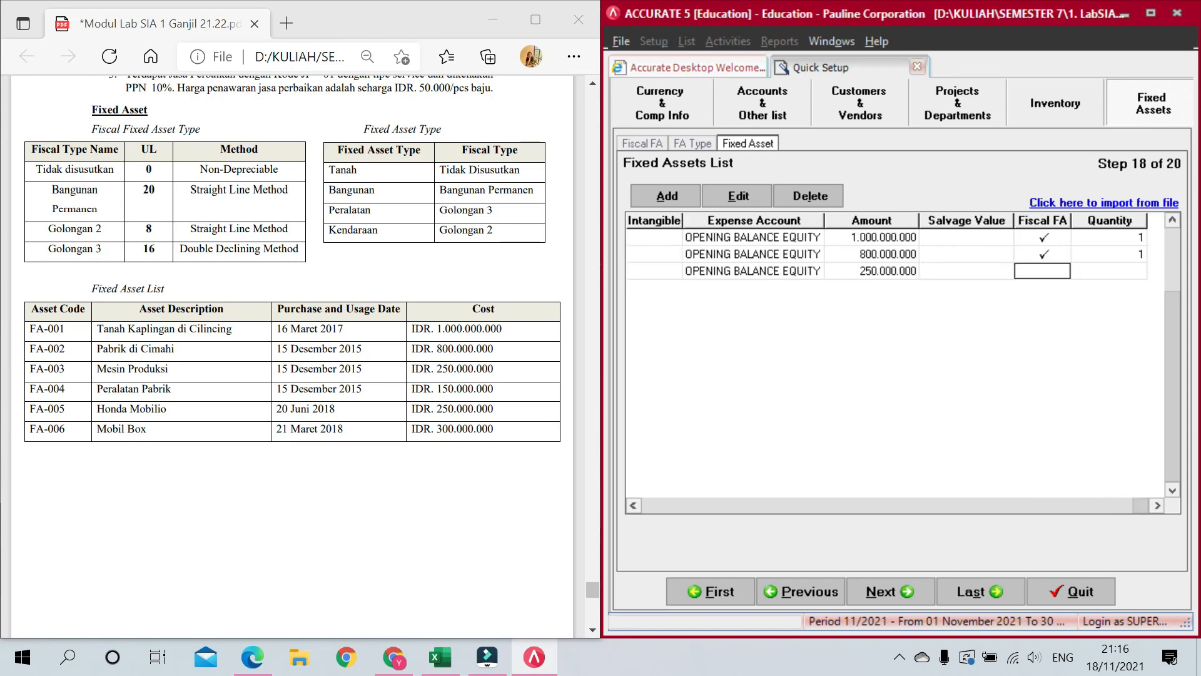
Step: Tick Fiscal FA for Mesin Produksi, set quantity 1, and start row FA-004
click(949, 266)
click(1041, 271)
click(1109, 271)
text(1)
key(Tab)
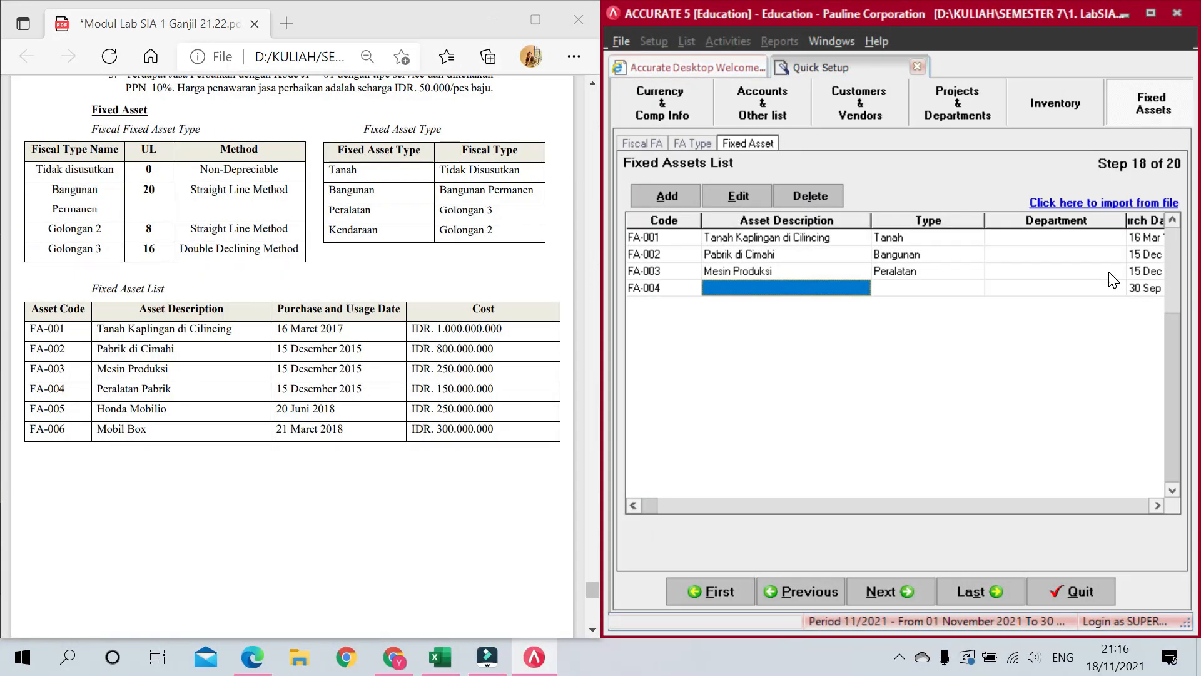
Step: Describe FA-004 as 'Peralatan Pabrik' with asset type Peralatan
text(Peralatan Pabrik)
key(Tab)
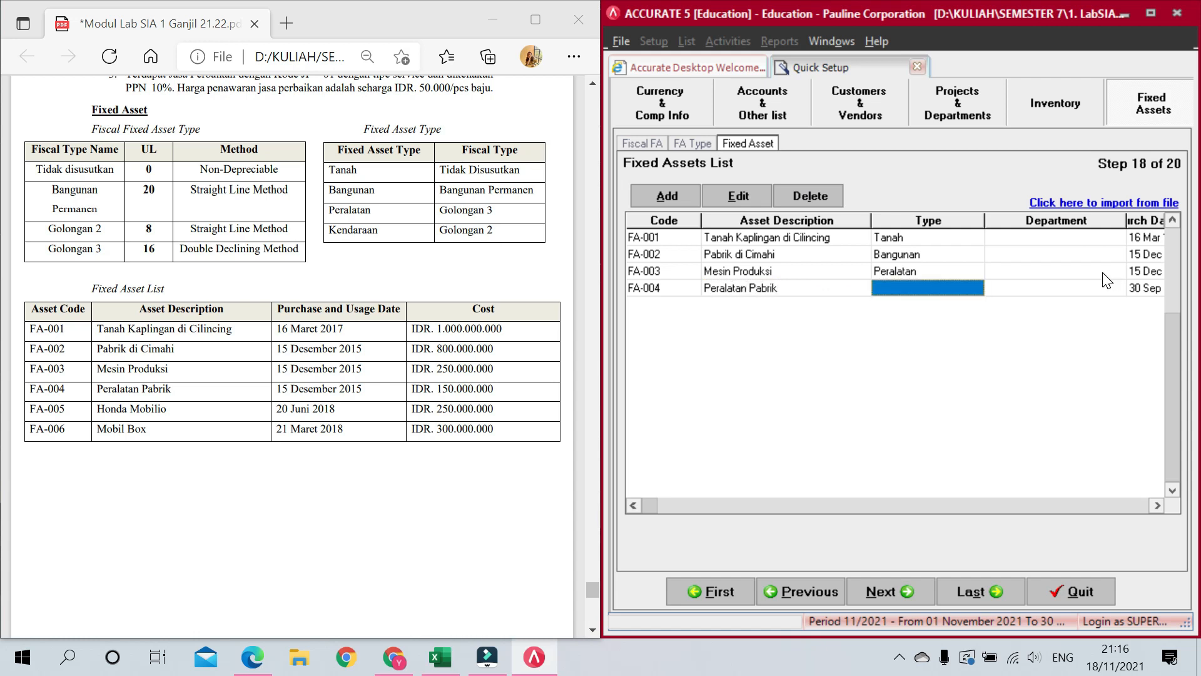
click(979, 284)
click(976, 288)
click(917, 343)
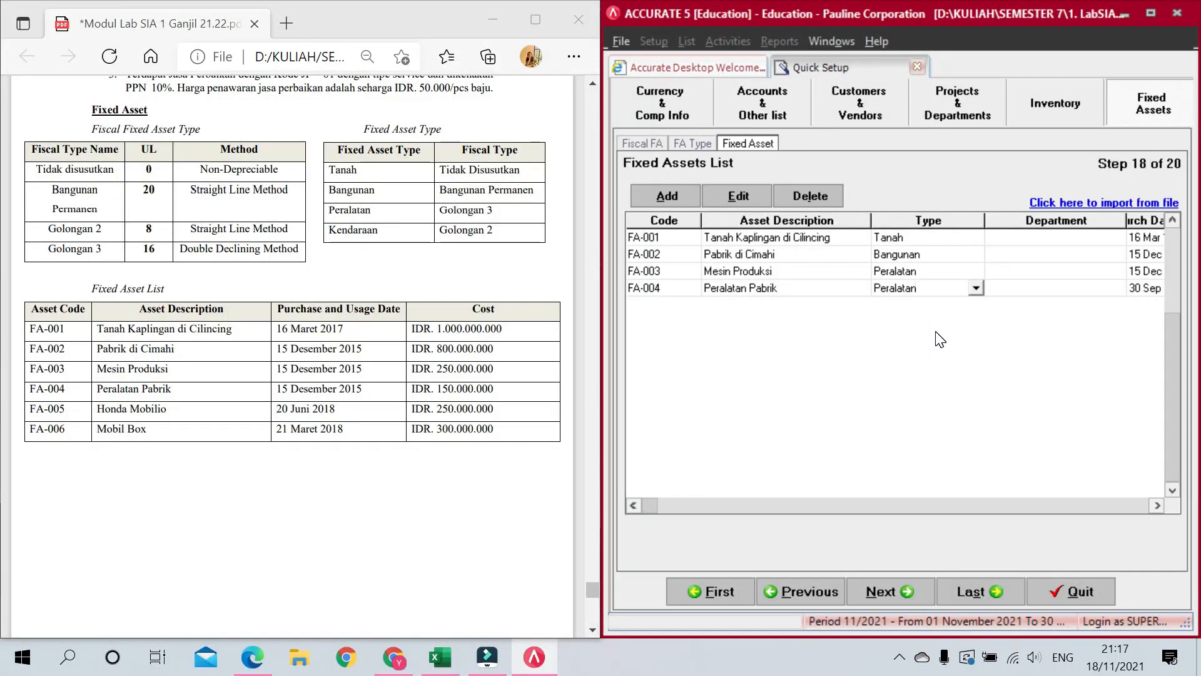
key(Tab)
Step: Set FA-004's purchase and usage dates to 15/12/2015 with a 16-year estimated life
click(1134, 288)
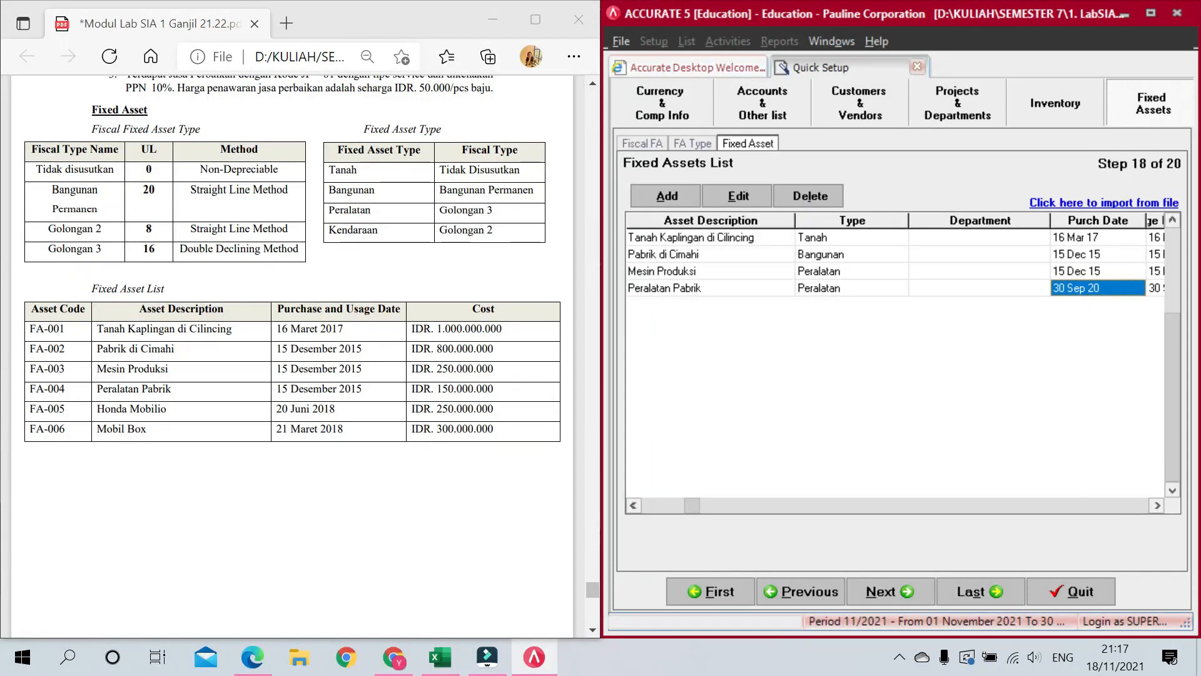
text(15/12)
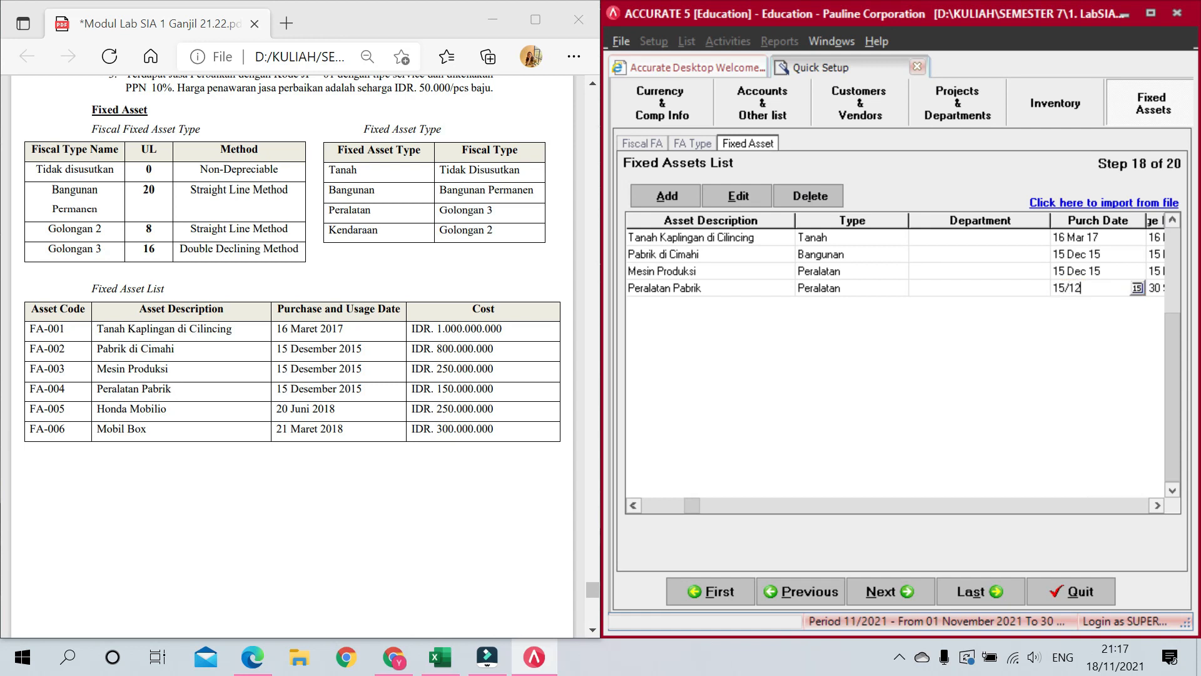
text(/2015)
key(Tab)
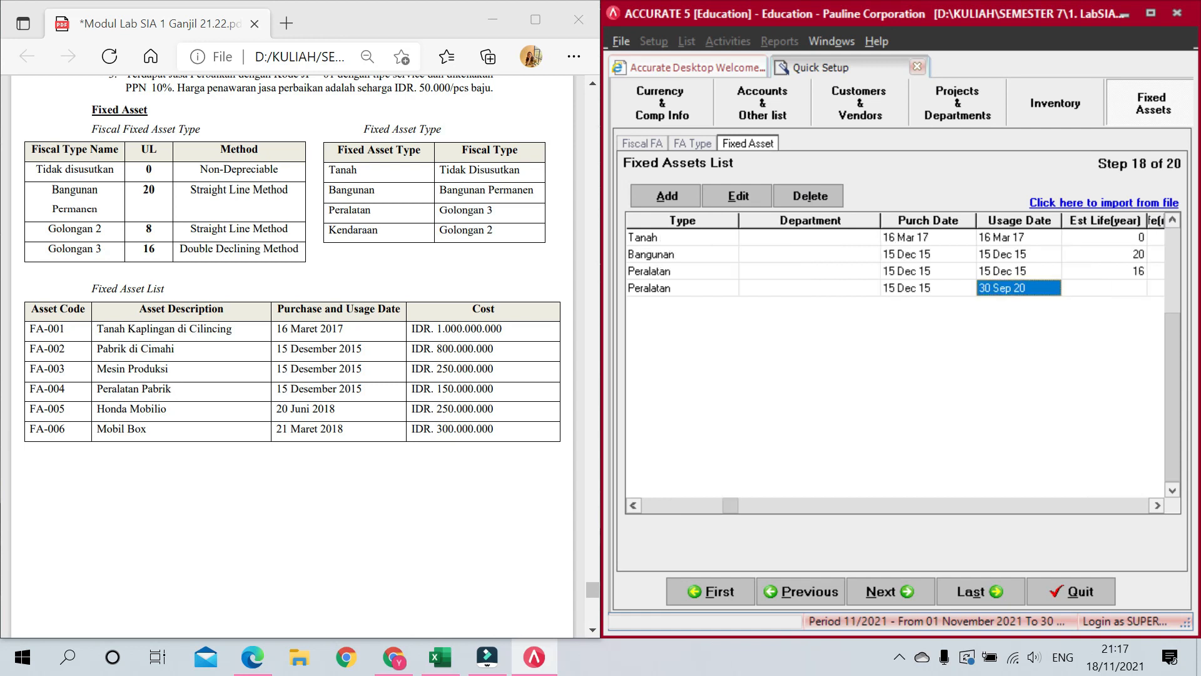
text(15/12/2)
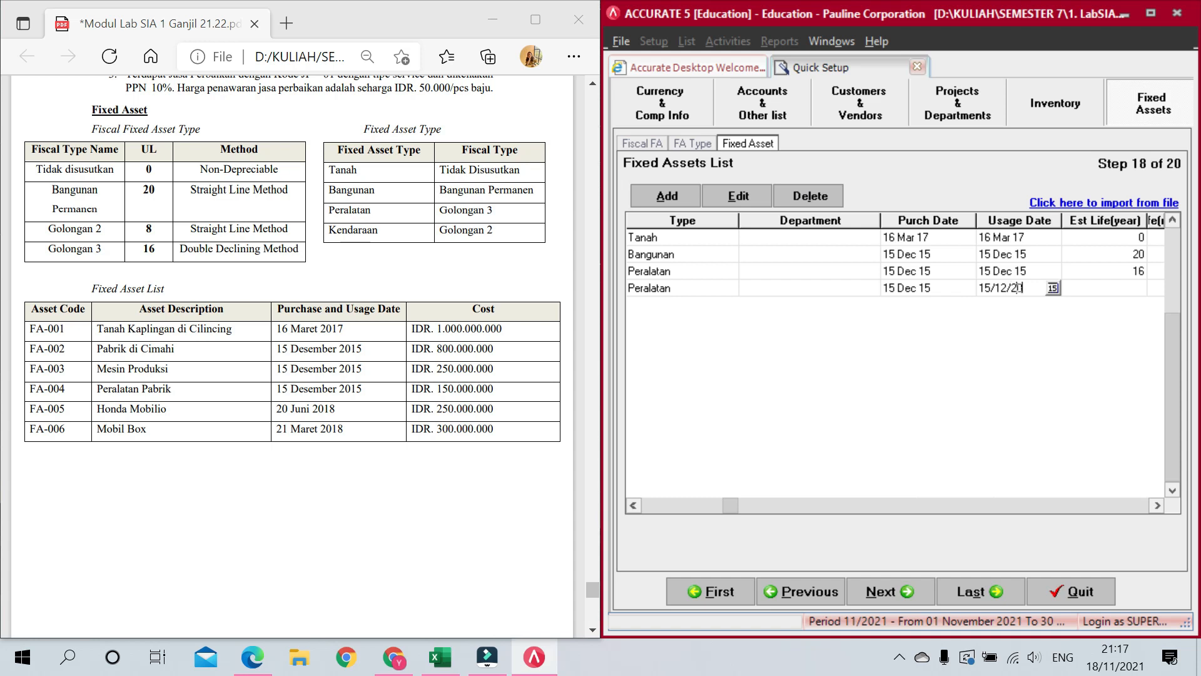
text(015)
key(Tab)
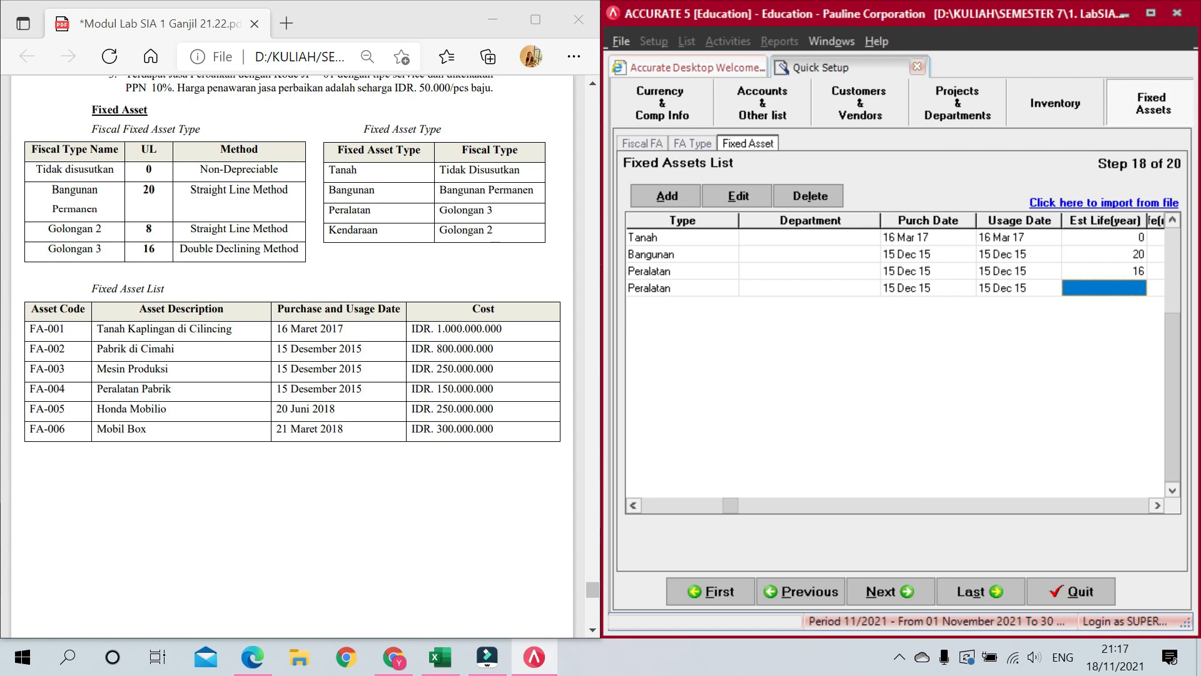
text(16)
key(Tab)
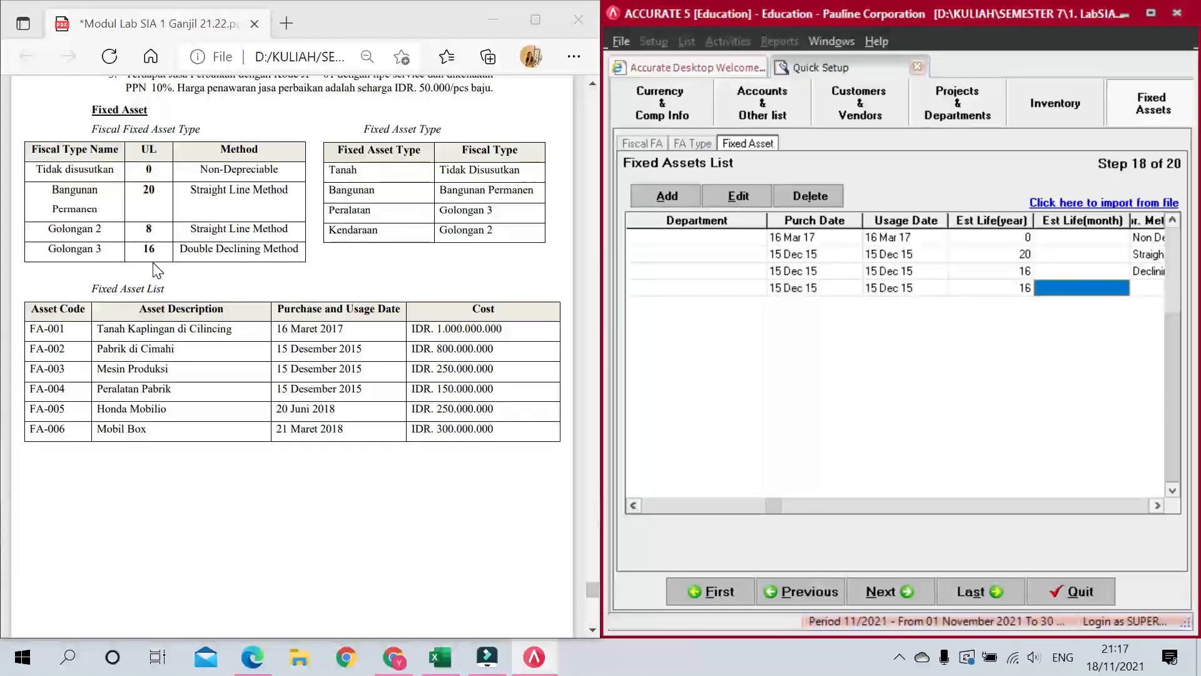
key(Tab)
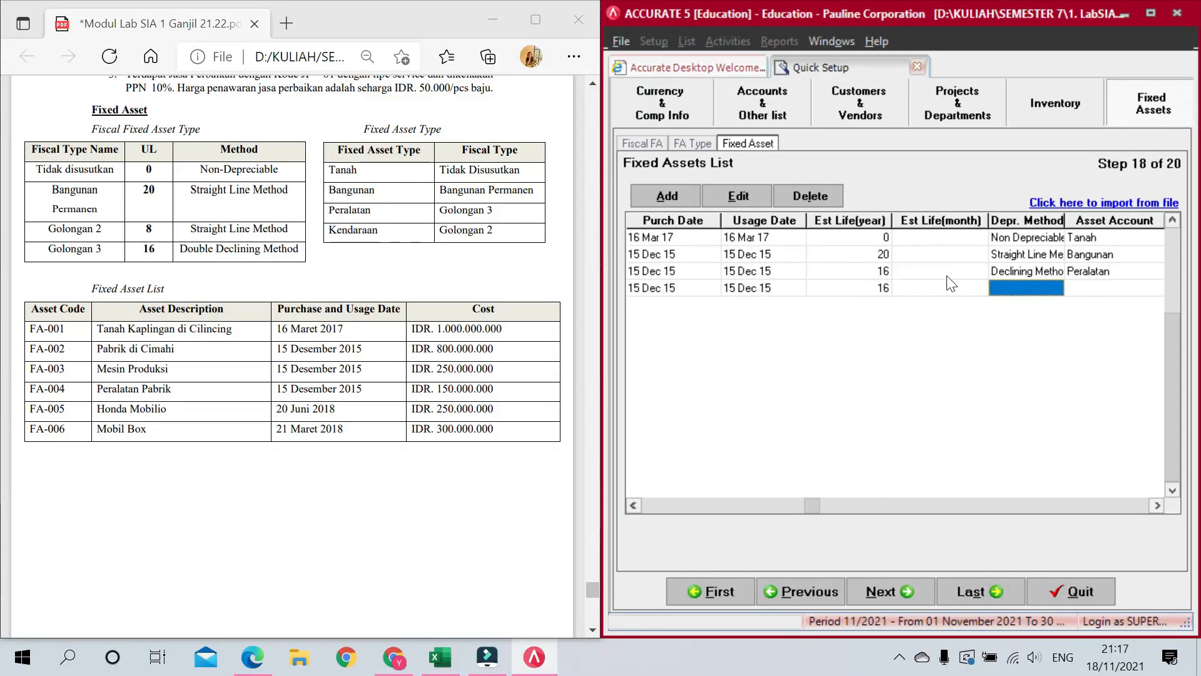
Step: Give FA-004 the Declining Method and the Peralatan asset account
click(1057, 287)
click(1056, 288)
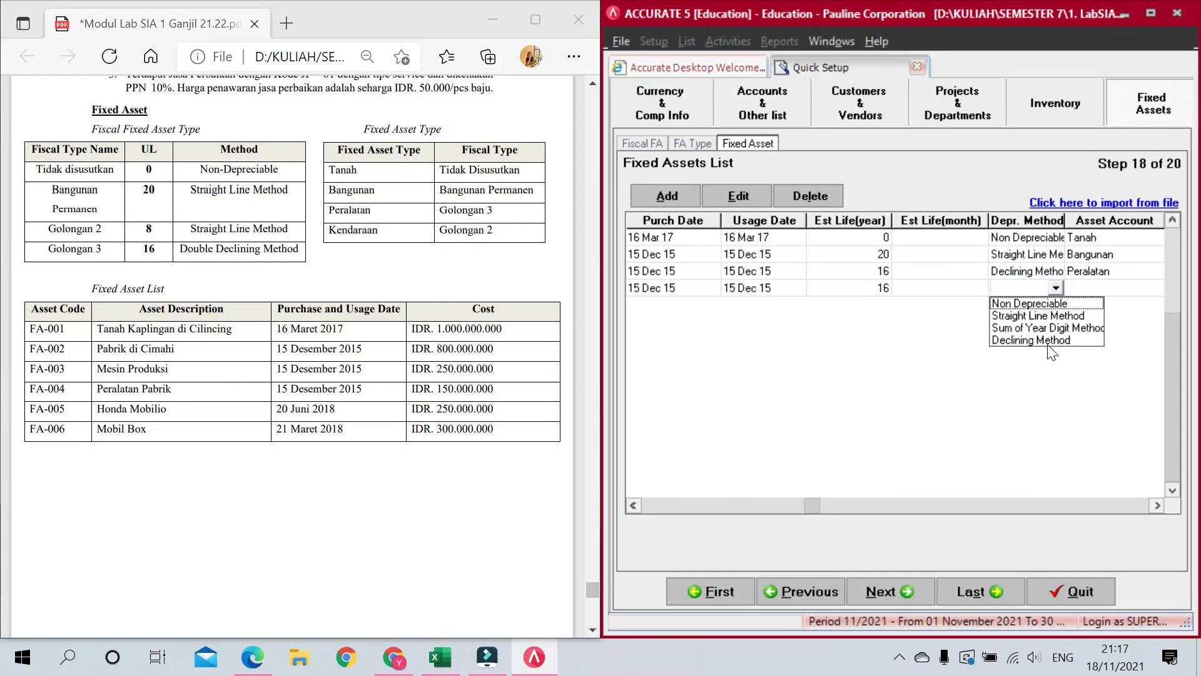
click(1050, 341)
key(Tab)
click(1074, 288)
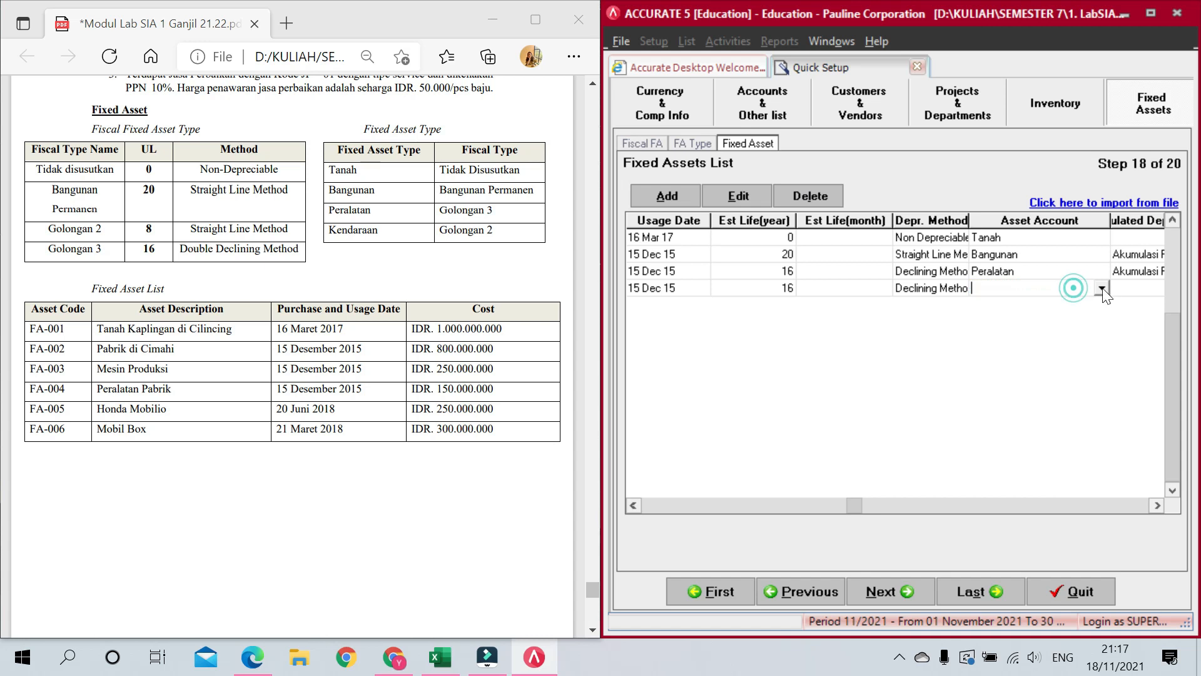
click(1102, 288)
click(1026, 352)
key(Tab)
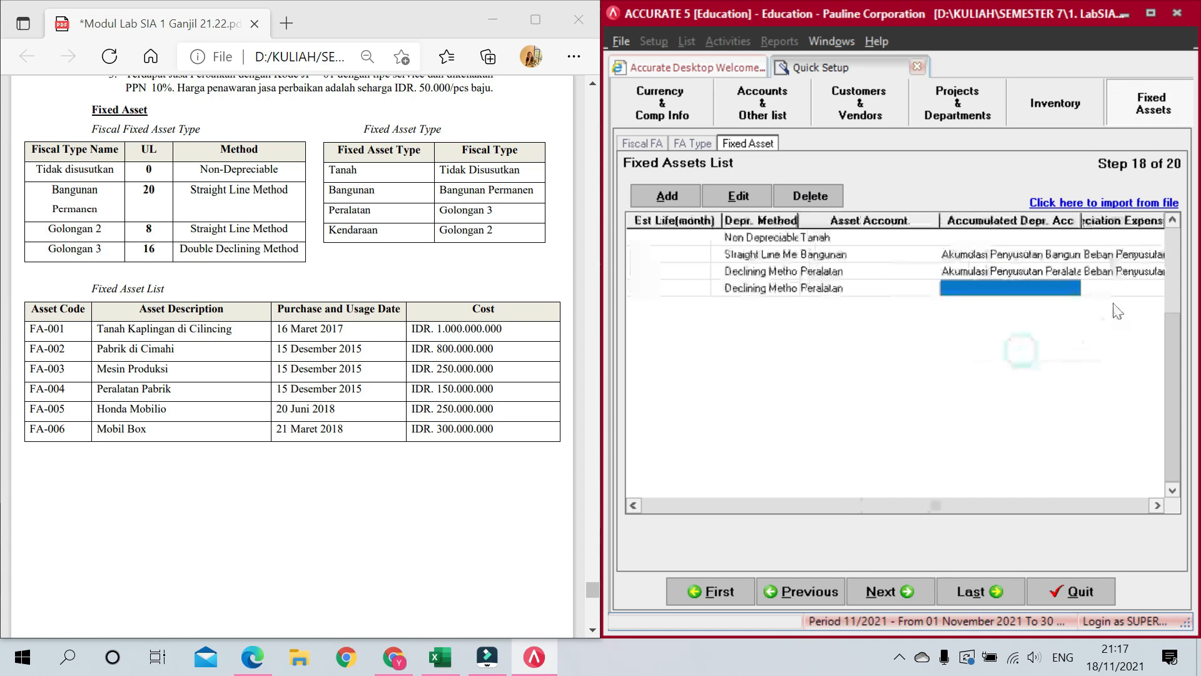
Step: Assign Akumulasi Penyusutan Peralatan and Beban Penyusutan Peralatan as FA-004's depreciation accounts
click(1068, 288)
click(1073, 287)
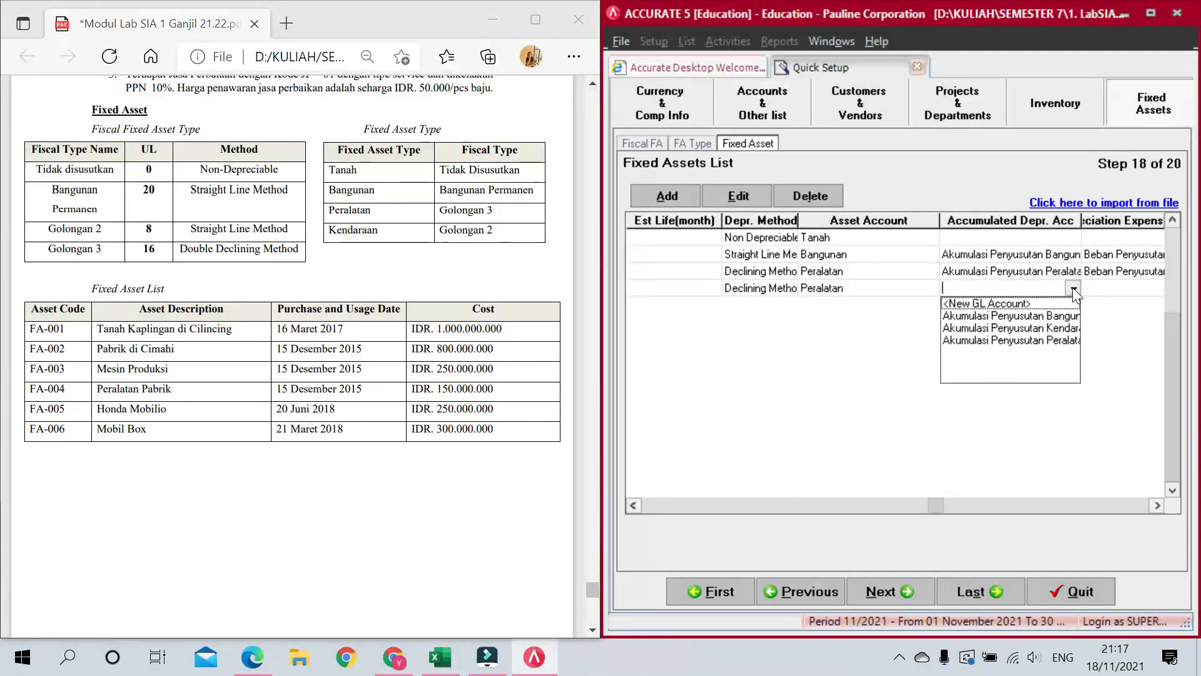
click(1049, 341)
key(Tab)
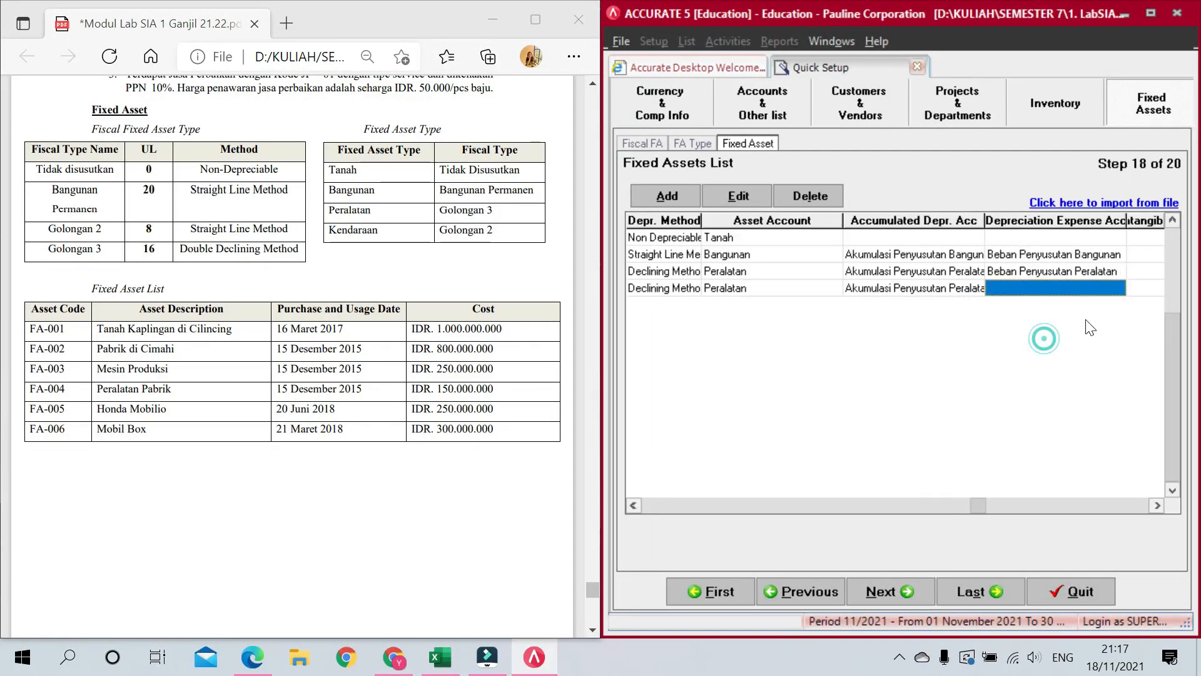
click(1103, 286)
click(1111, 288)
click(1118, 376)
click(1045, 377)
key(Tab)
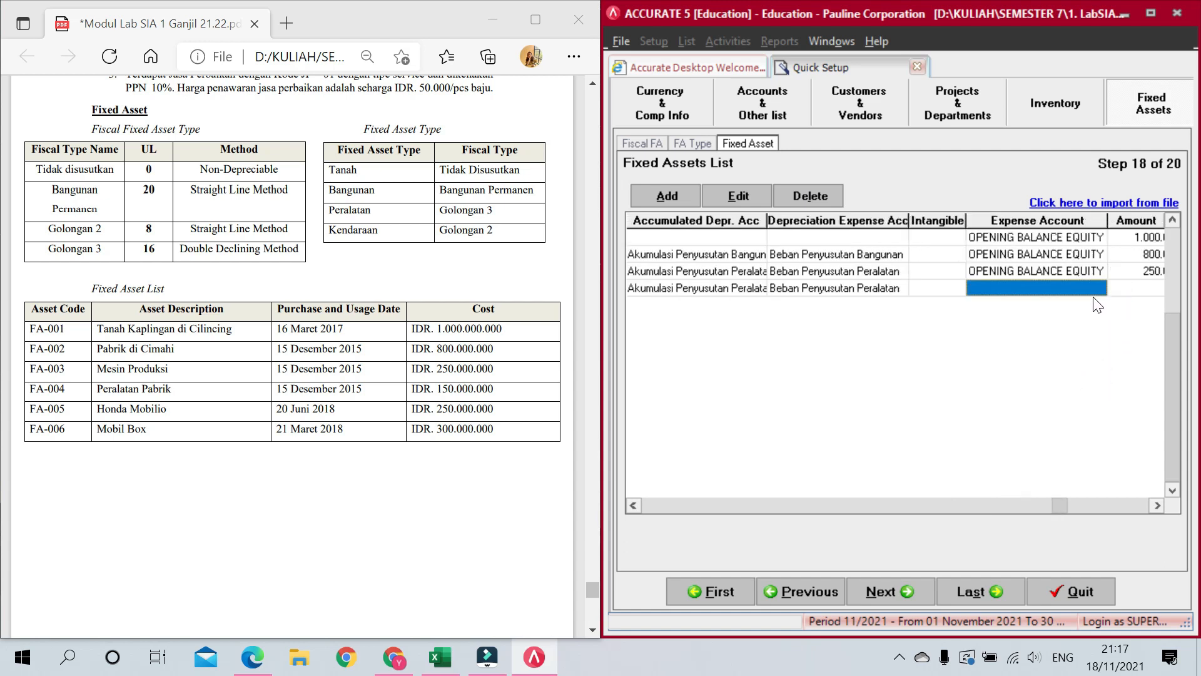
Step: Offset FA-004 to OPENING BALANCE EQUITY with an amount of 150.000.000
click(1095, 289)
click(1099, 287)
click(1098, 354)
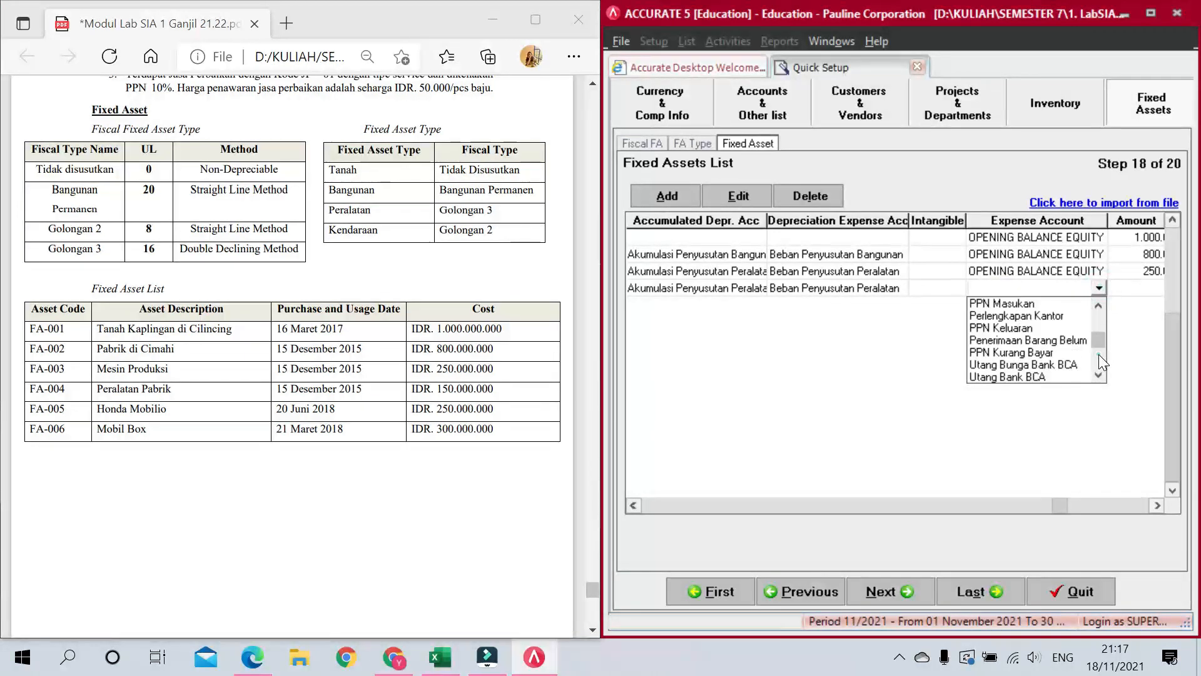
click(1099, 354)
click(1070, 327)
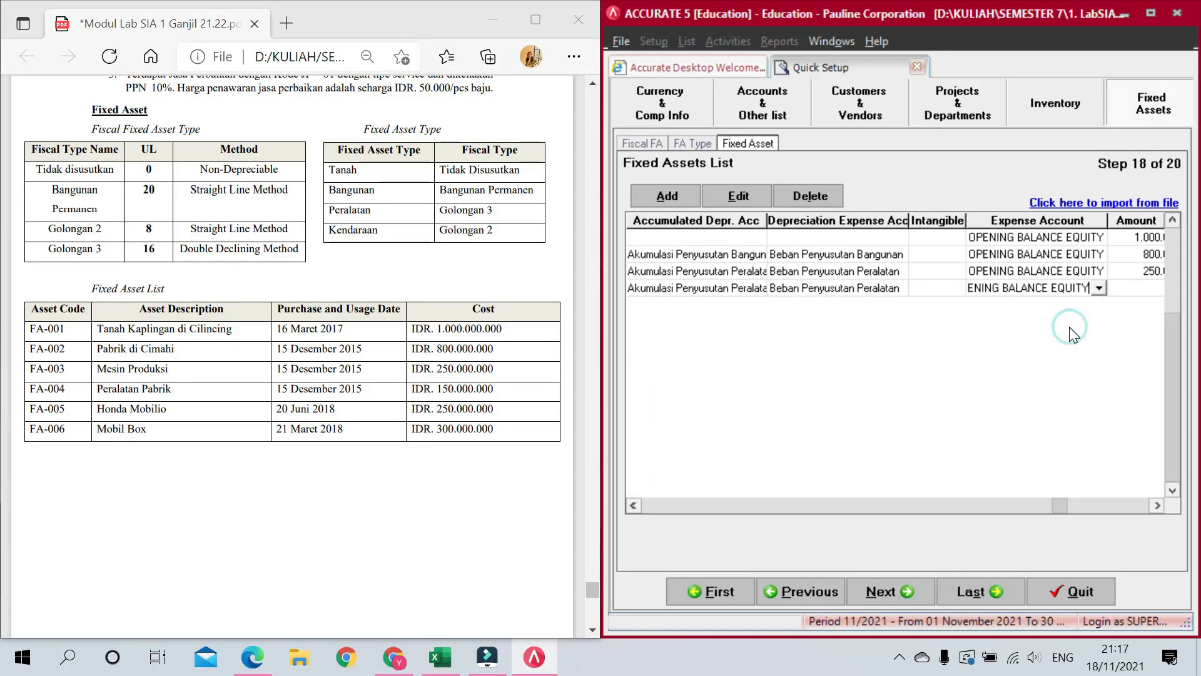
key(Tab)
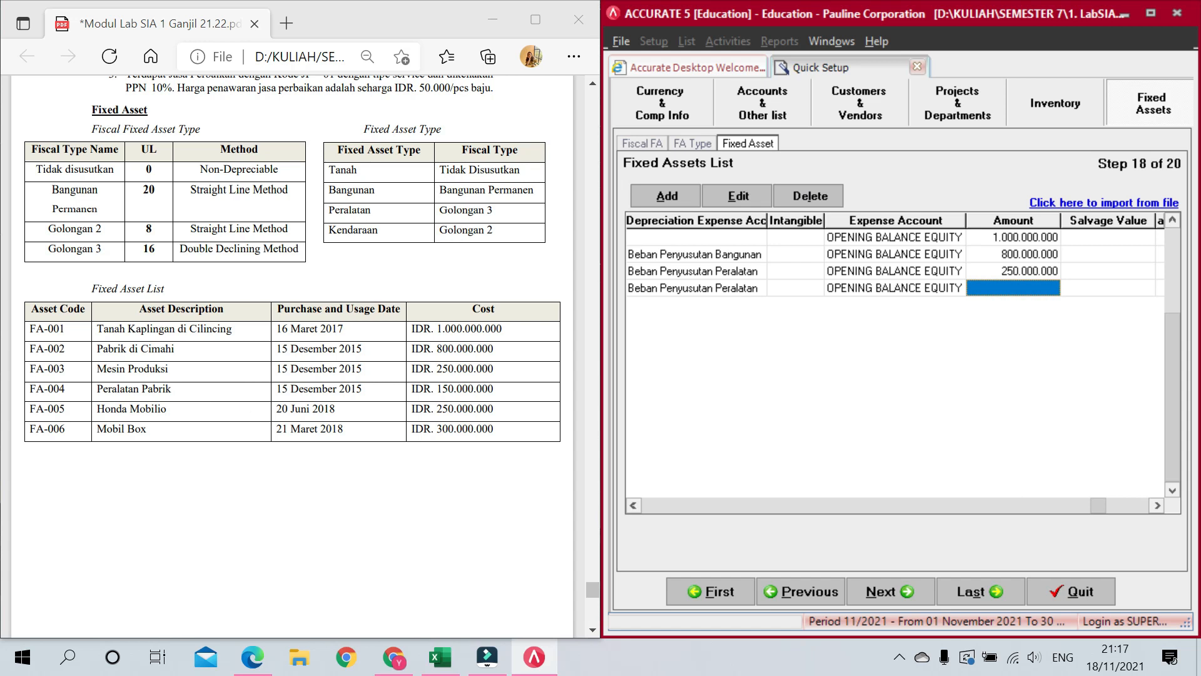
text(15)
text(0)
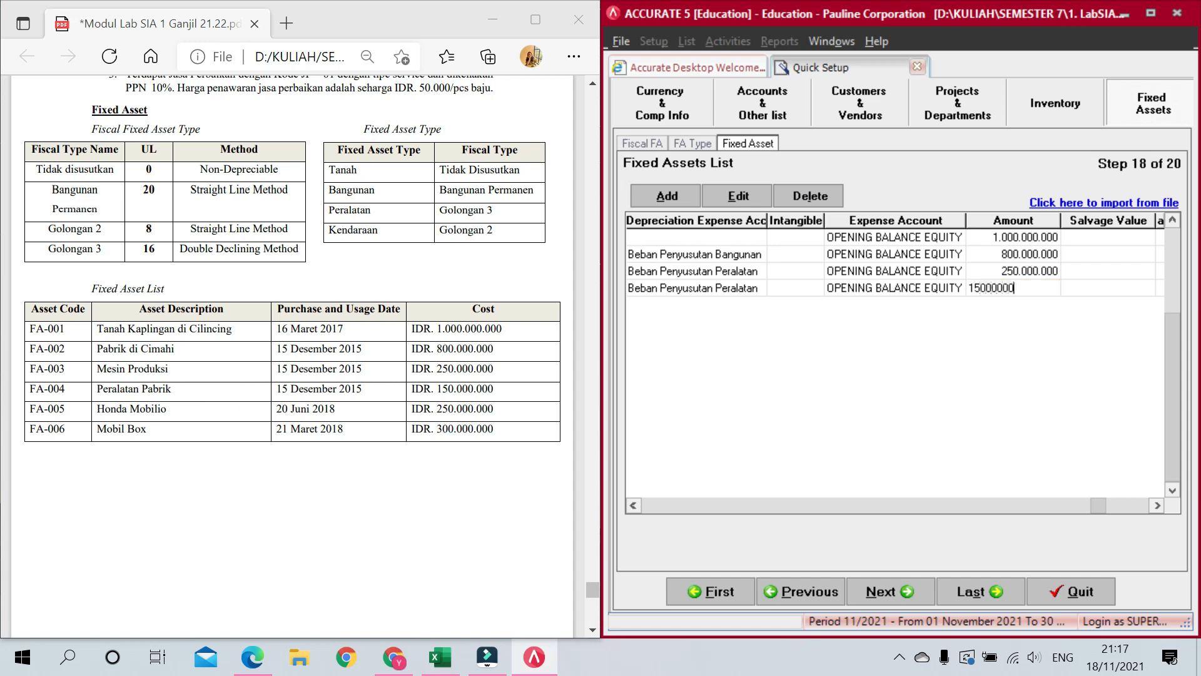
text(.000.000)
key(Tab)
Step: Tick Fiscal FA for FA-004 and set its quantity to 1
key(Tab)
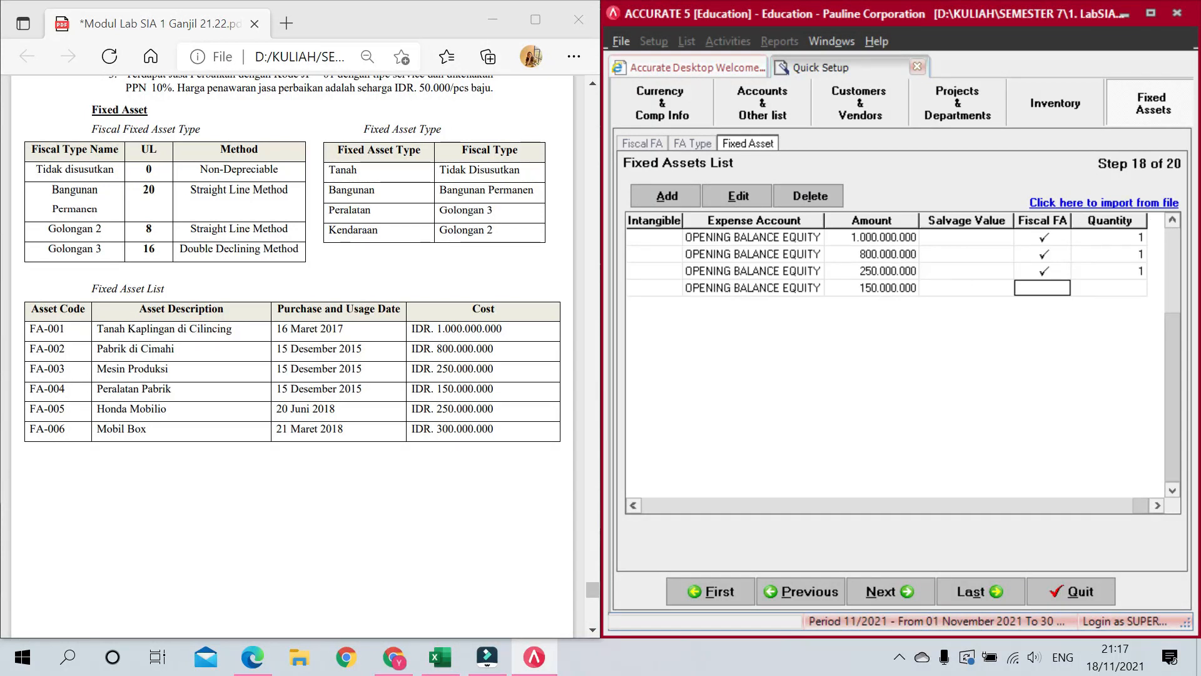
click(981, 287)
click(1030, 288)
click(1104, 286)
text(1)
key(Tab)
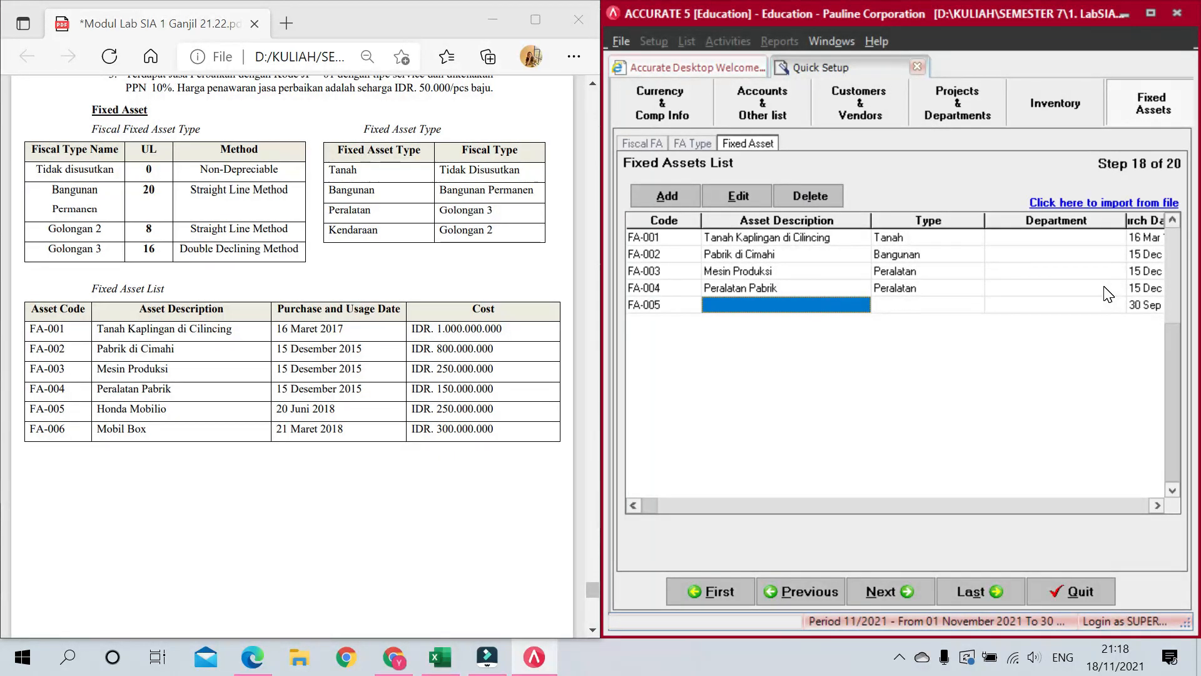
Step: Describe FA-005 as 'Honda Mobilio' with asset type Kendaraan
text(Honda Mobilio)
key(Tab)
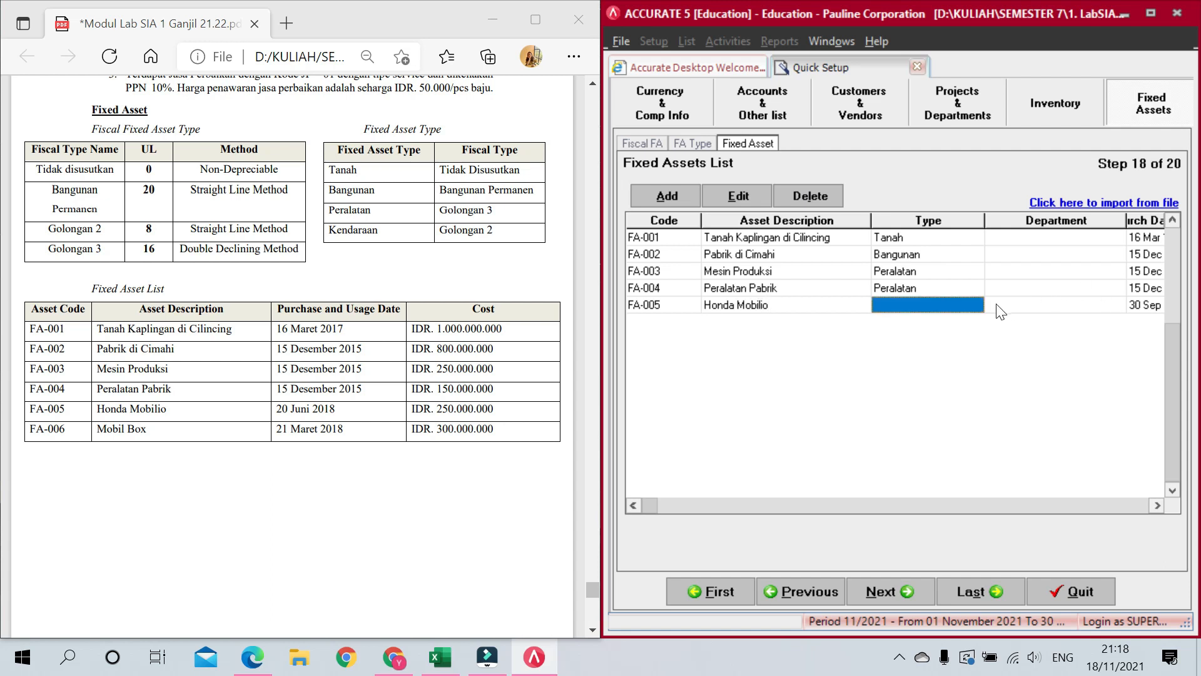
click(979, 305)
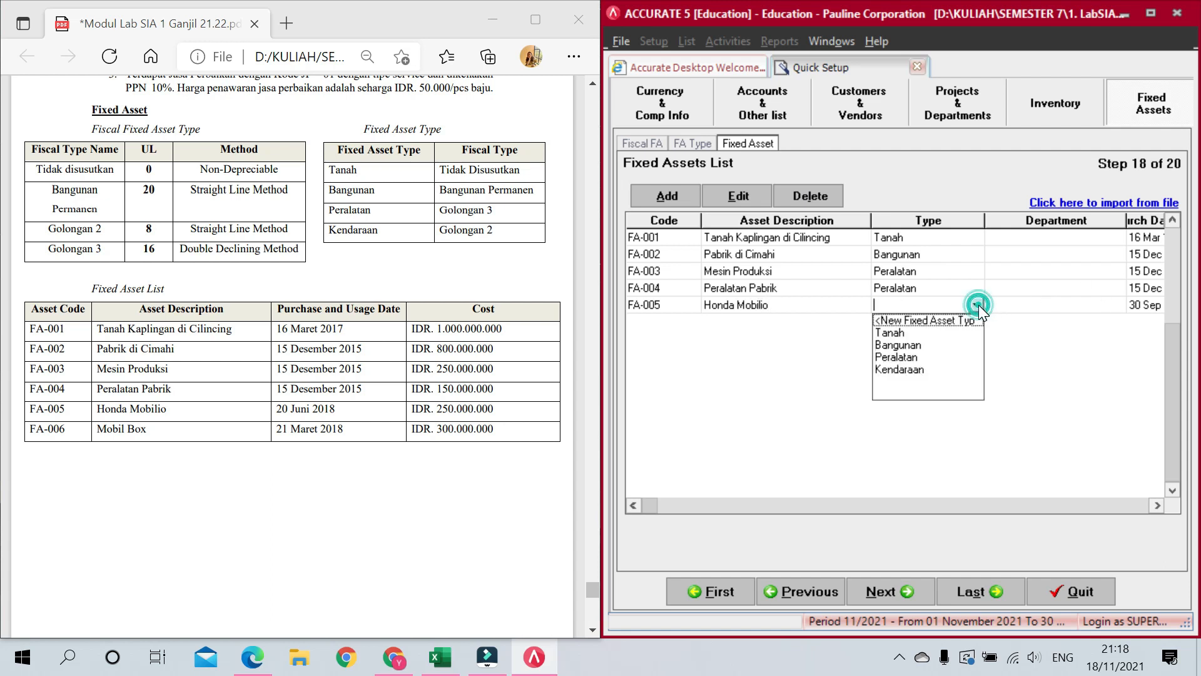
click(942, 369)
click(1139, 305)
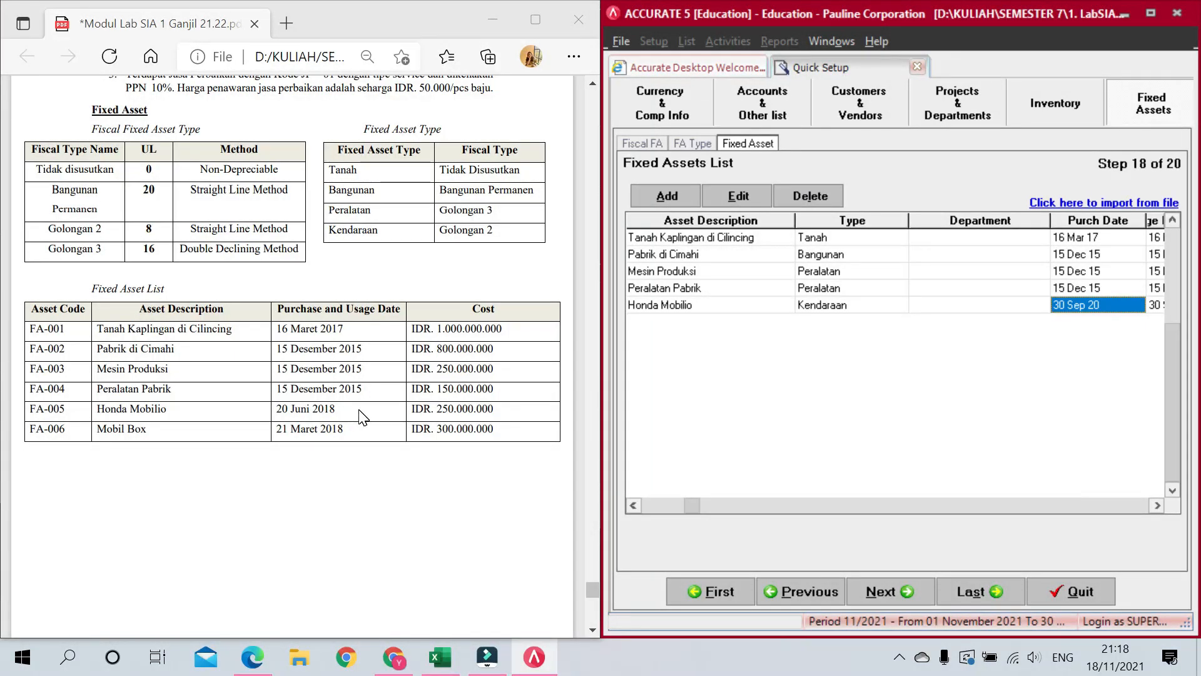
Step: Set FA-005's purchase and usage dates to 20 Jun 2018 with an 8-year life
text(20/069)
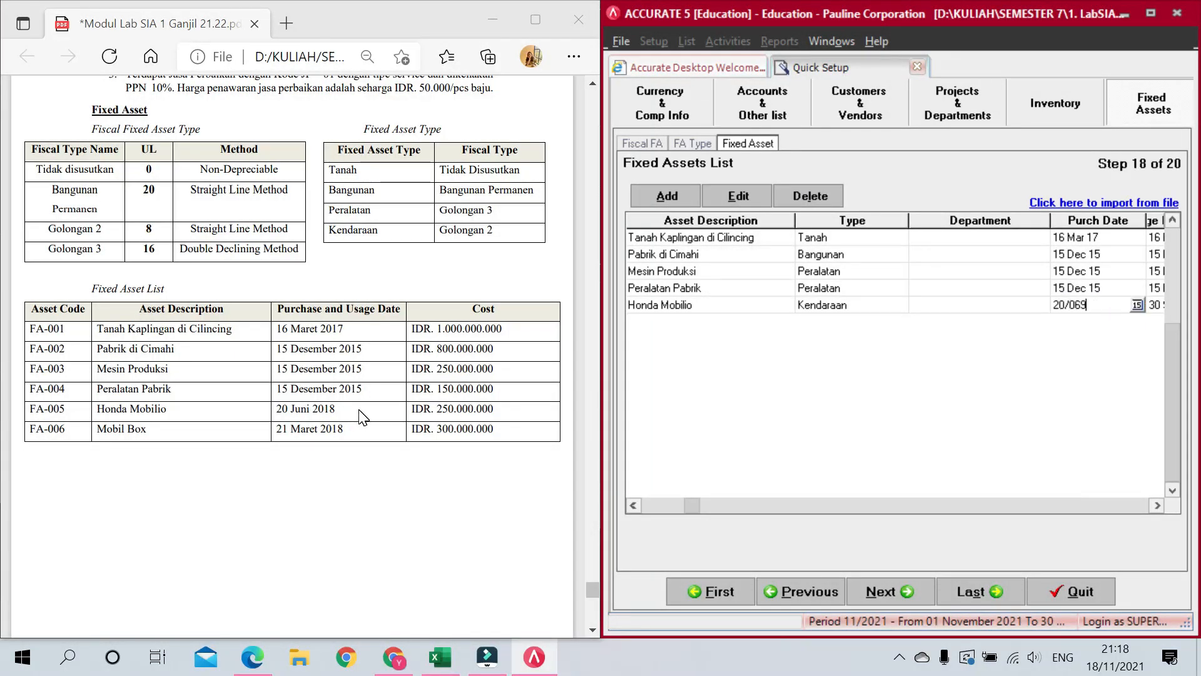
key(BackSpace)
key(Tab)
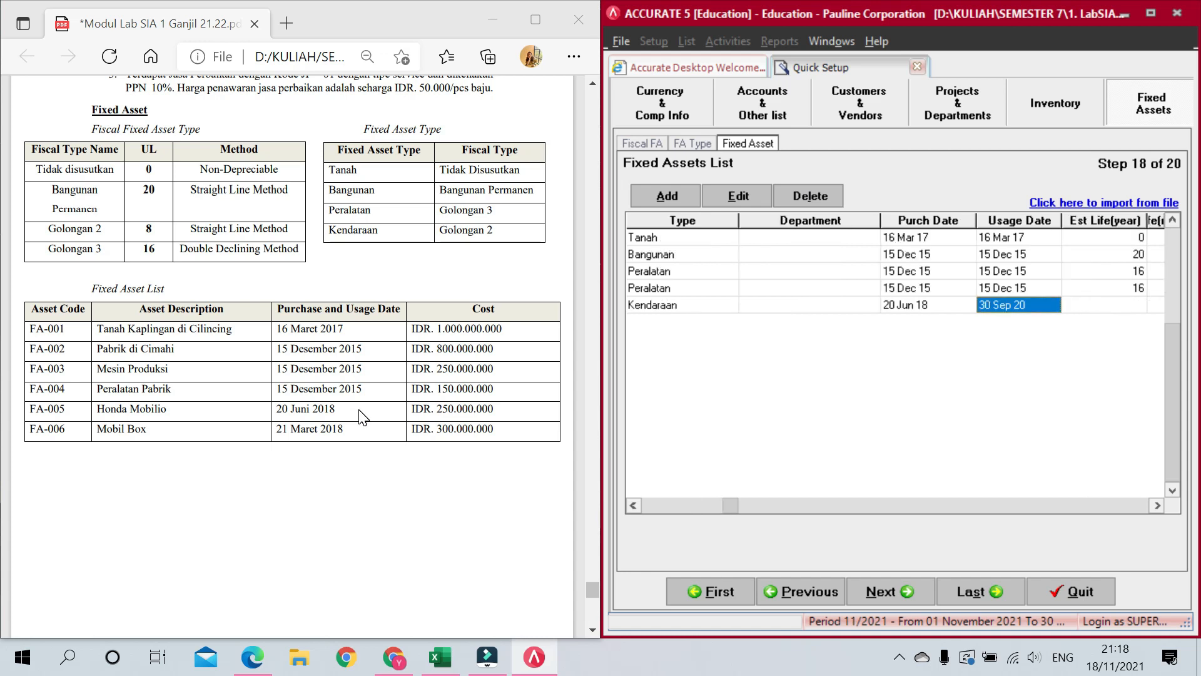
text(20/06/2018)
key(Tab)
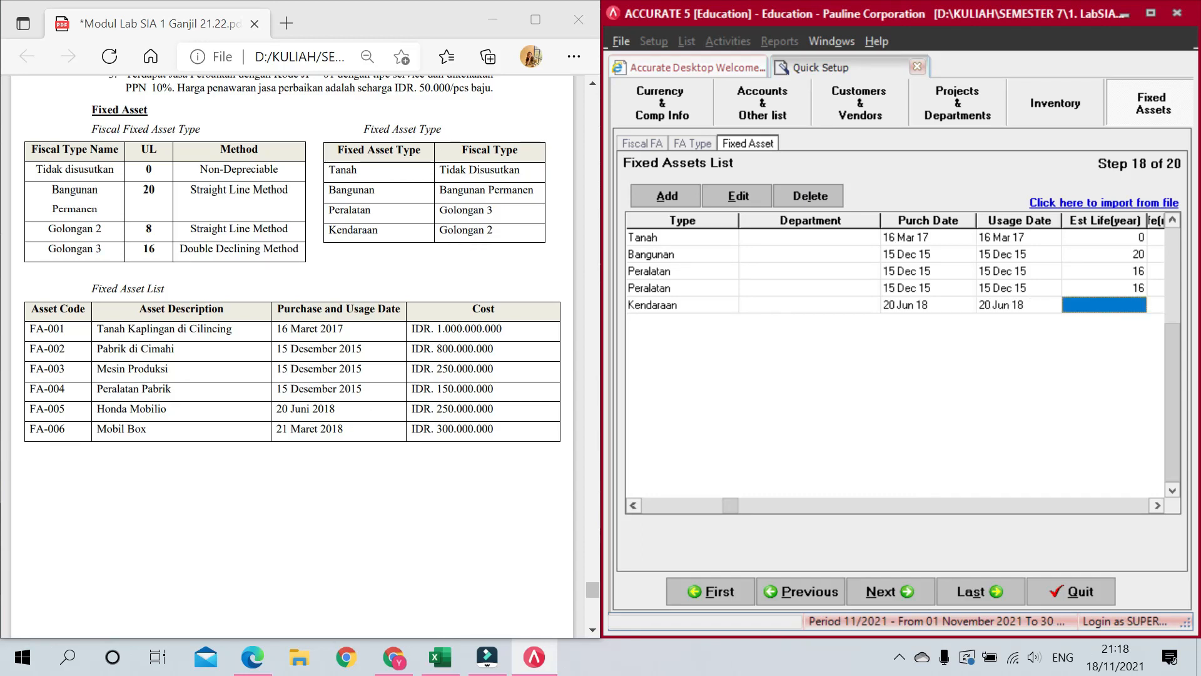
text(8)
key(Tab)
key(Tab)
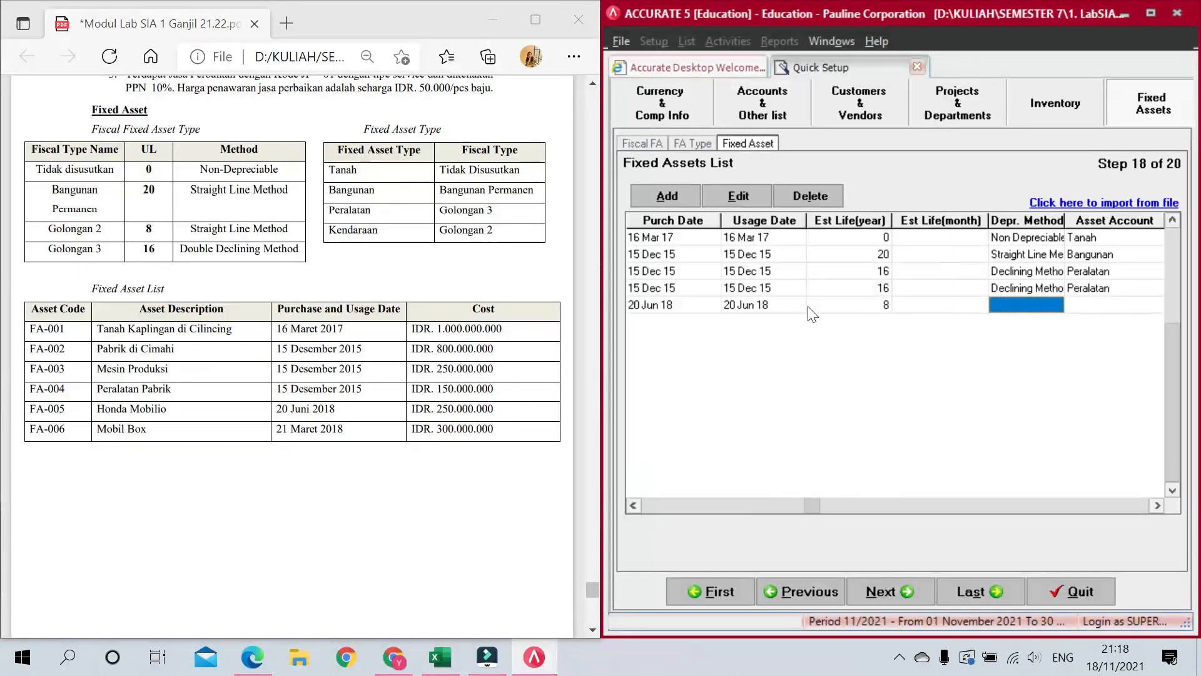
Step: Give FA-005 the Straight Line Method and the Kendaraan asset account
click(1027, 303)
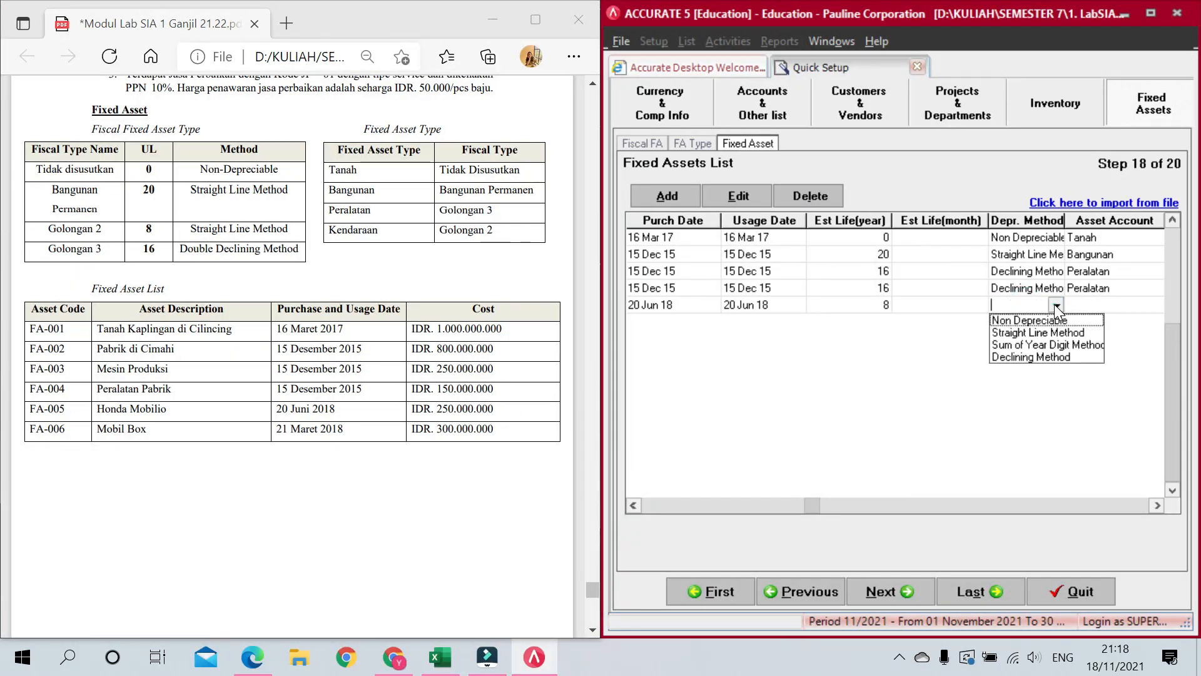
click(1040, 334)
key(Tab)
click(1060, 300)
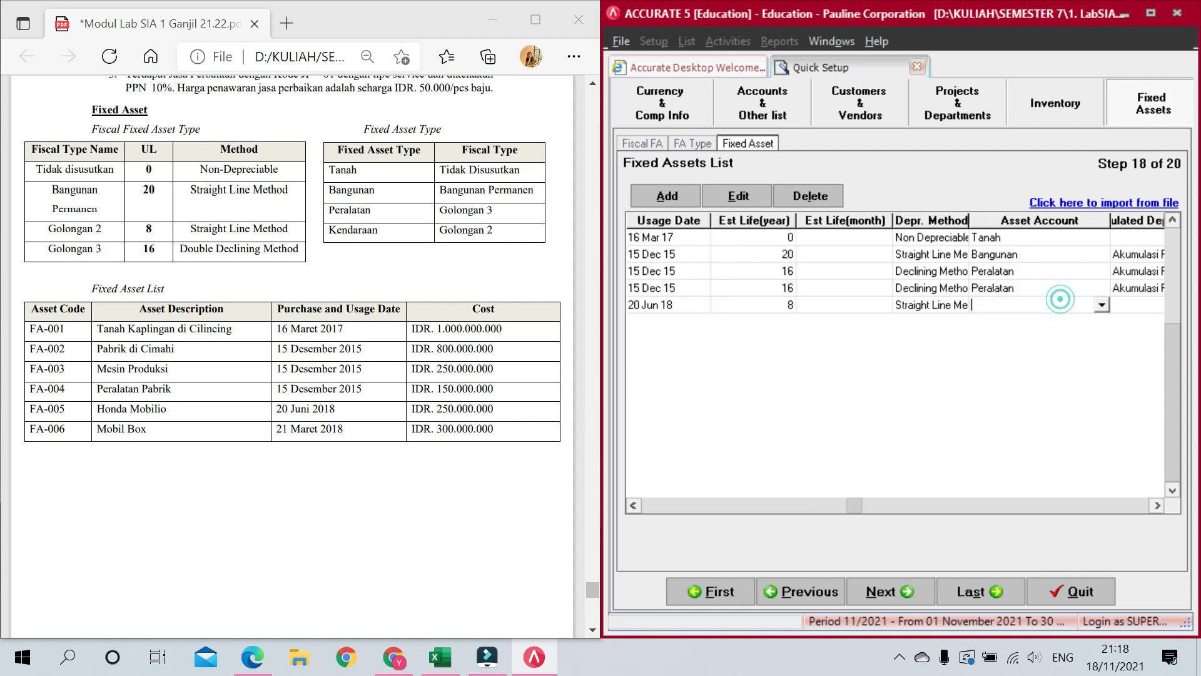
click(1098, 306)
click(1003, 359)
key(Tab)
Step: Assign Akumulasi Penyusutan Kendaraan and Beban Penyusutan Kendaraan as FA-005's depreciation accounts
click(1071, 307)
click(1074, 306)
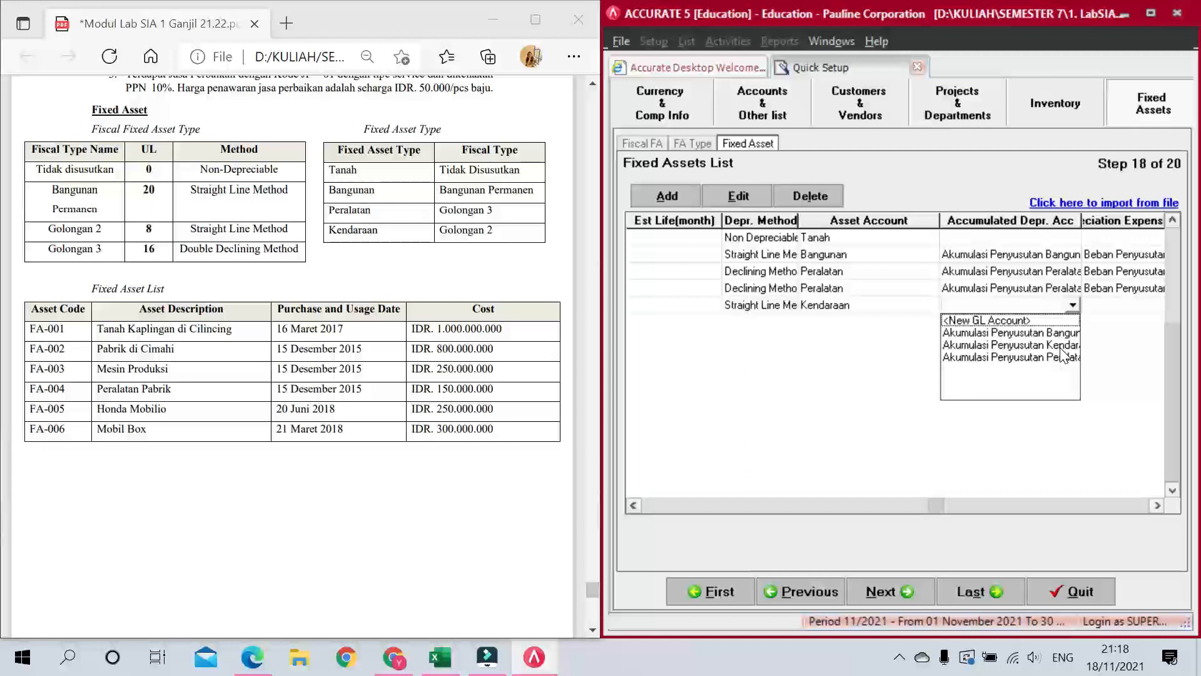
click(1060, 347)
key(Tab)
click(1108, 307)
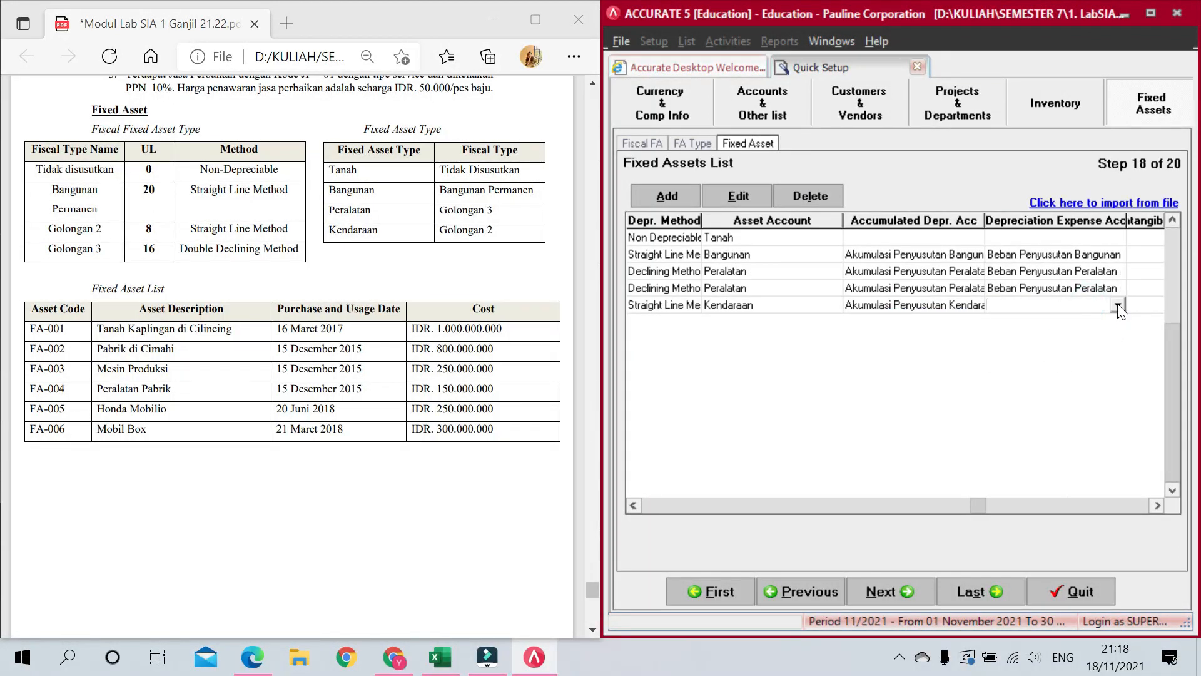
click(1118, 305)
click(1113, 393)
key(Tab)
key(Tab)
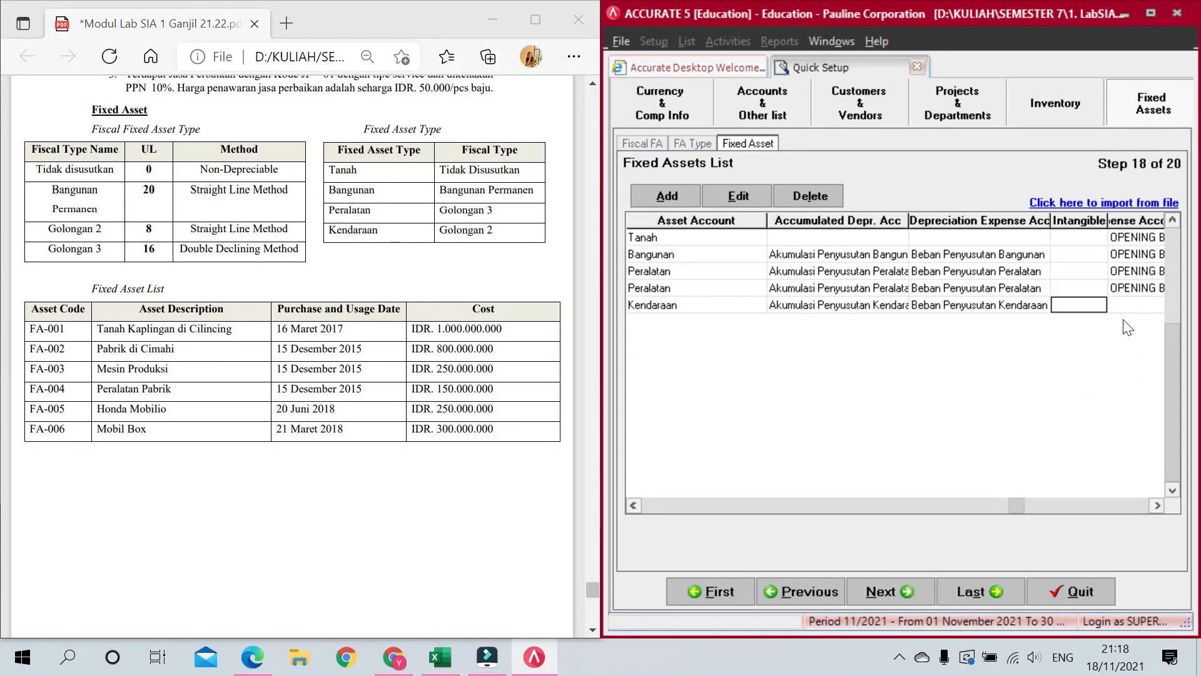
Step: Offset FA-005 to OPENING BALANCE EQUITY with an amount of 250.000.000
click(1098, 306)
click(1098, 372)
click(1098, 372)
click(1030, 344)
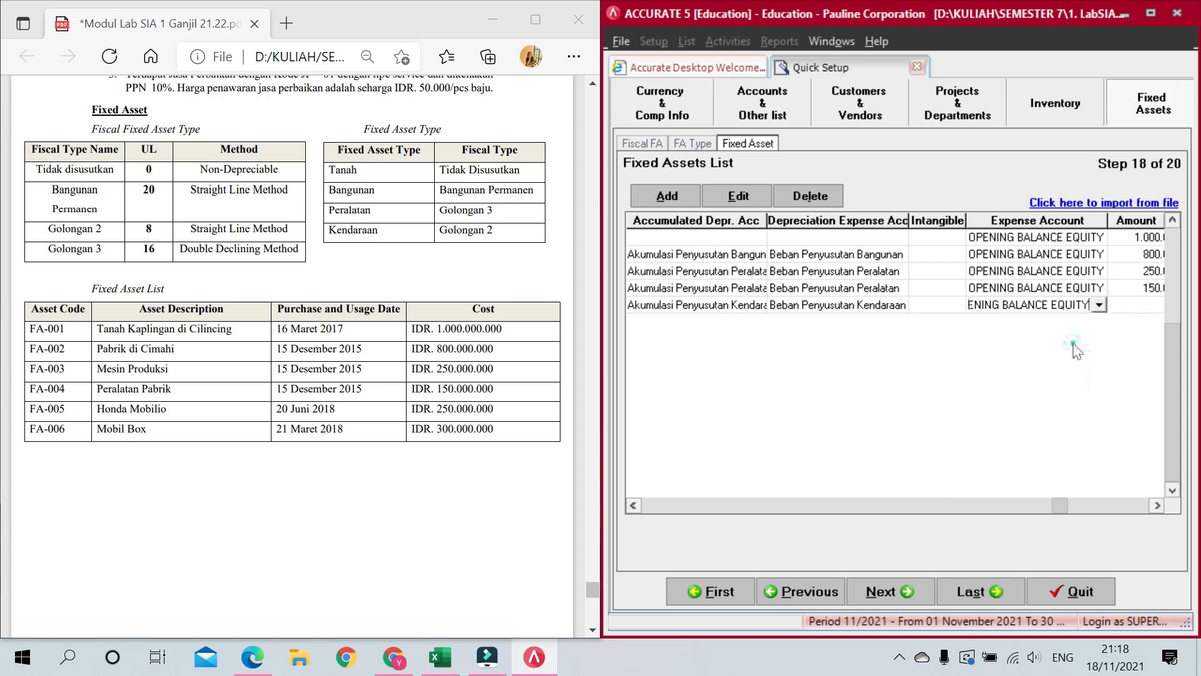
key(Tab)
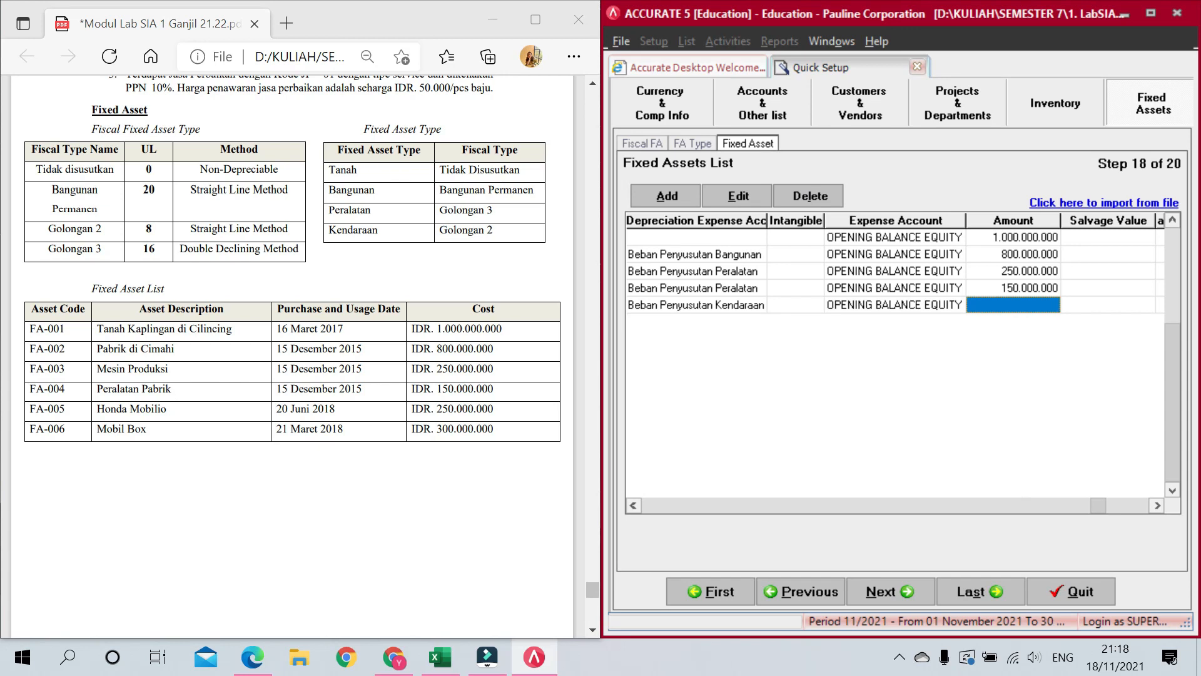
text(250000000)
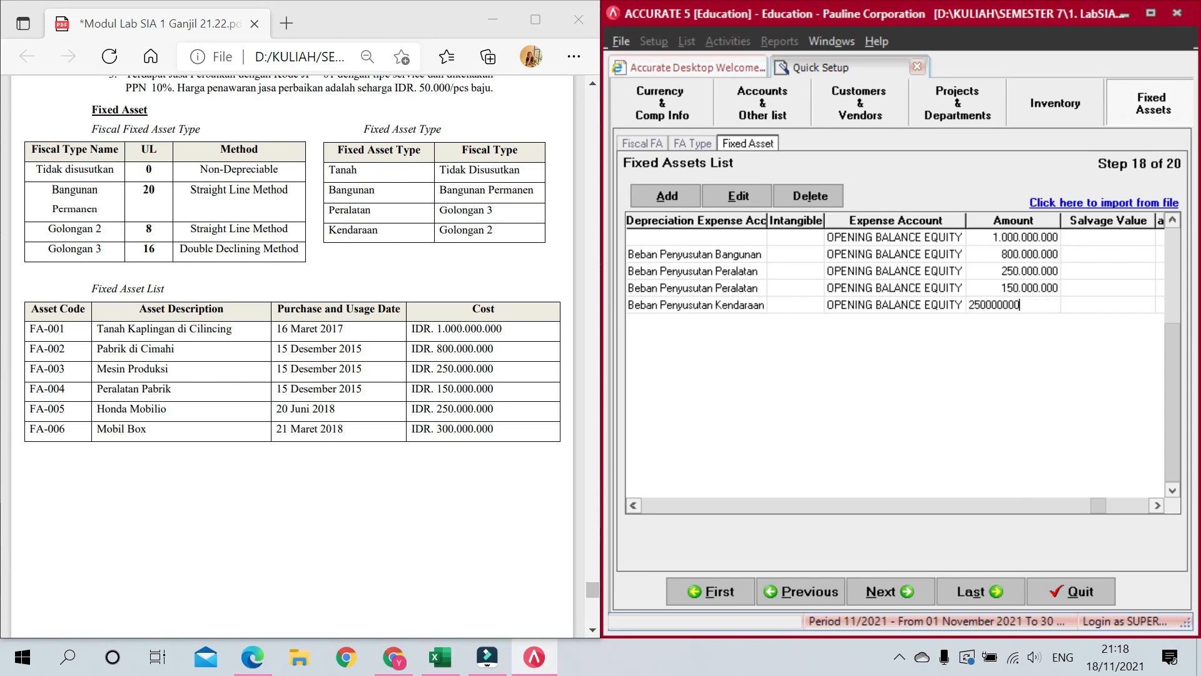
key(Tab)
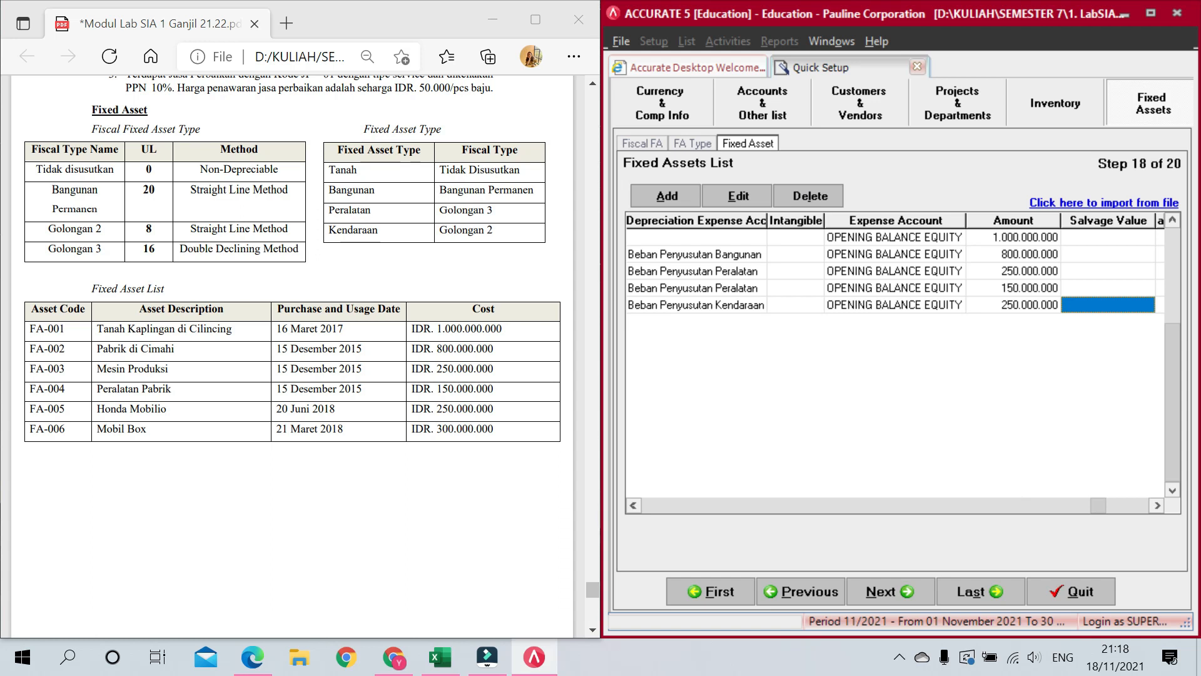
Step: Tick Fiscal FA for FA-005, set quantity 1, and commit the row to begin FA-006
click(1157, 504)
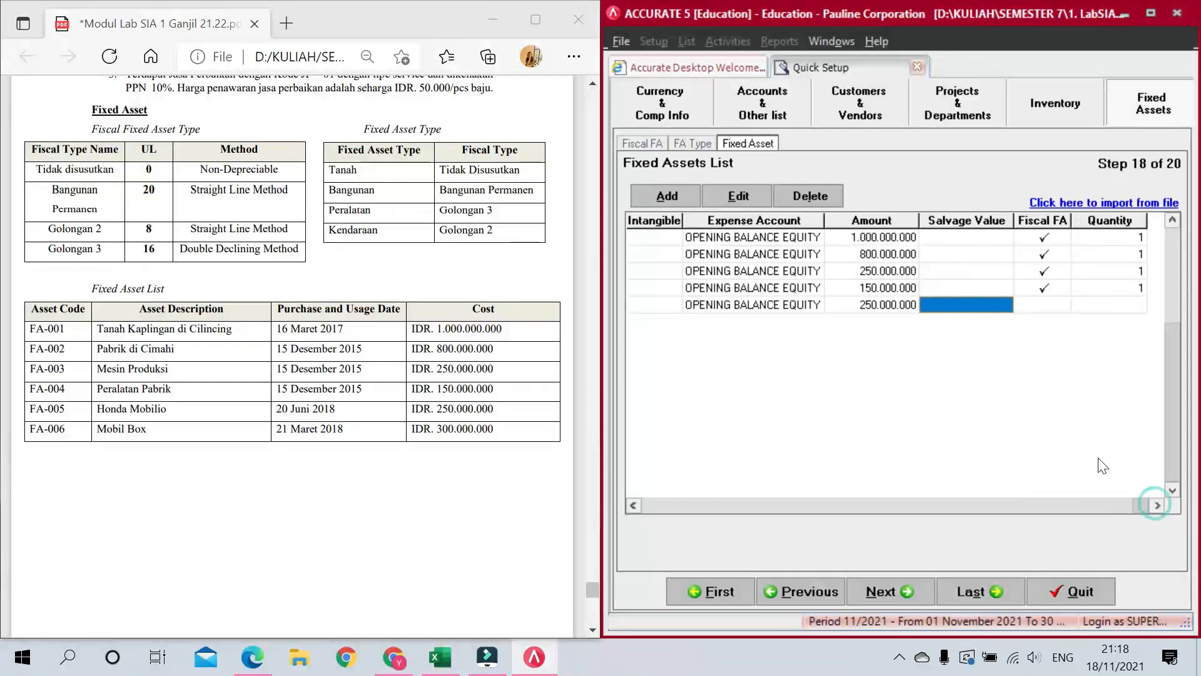
click(1043, 307)
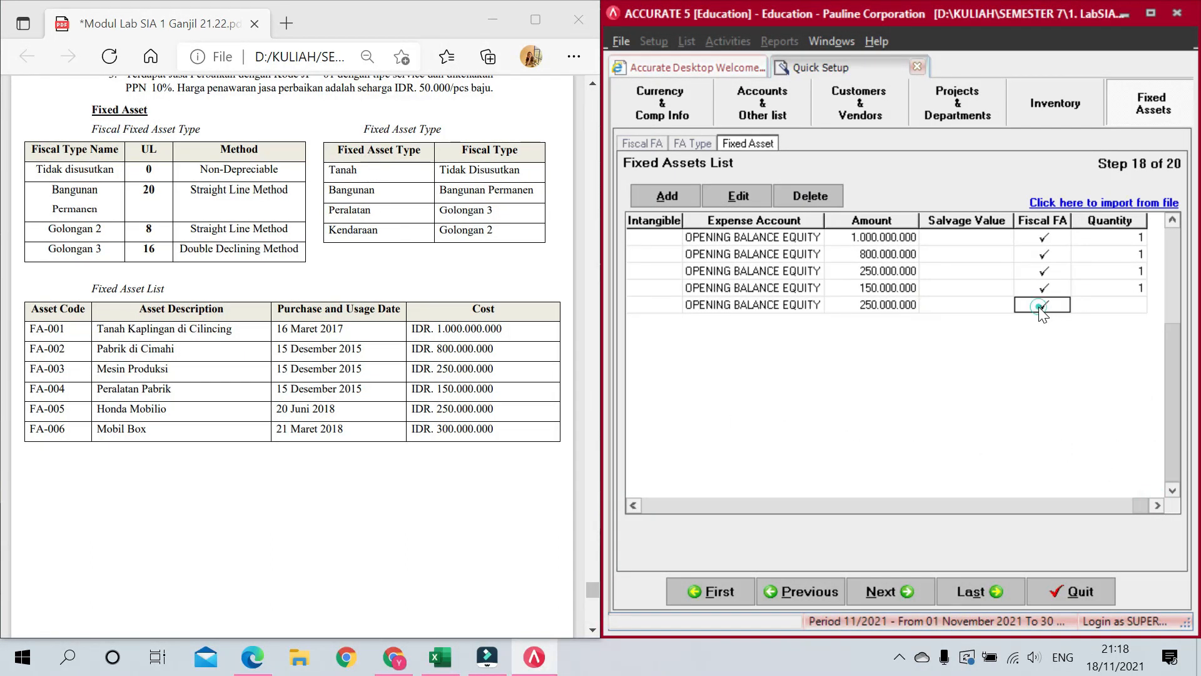
click(1133, 304)
text(1)
key(Return)
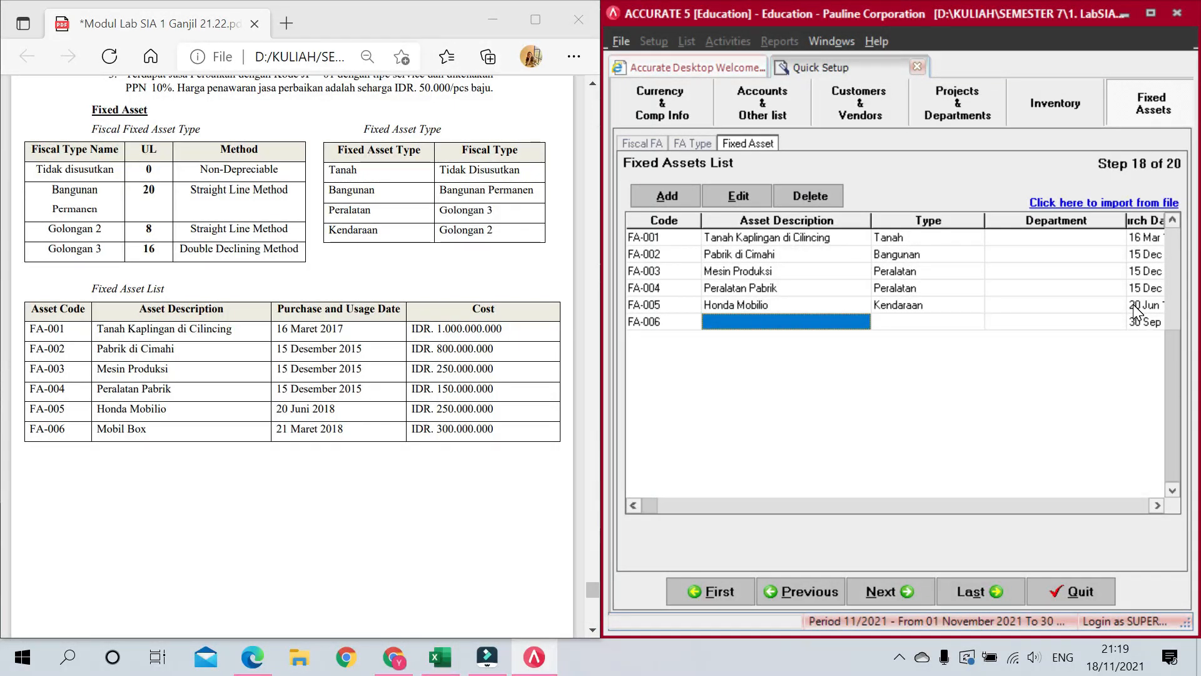
Step: Name FA-006 'Mobil Box' and set its type to Kendaraan
text(Mobi)
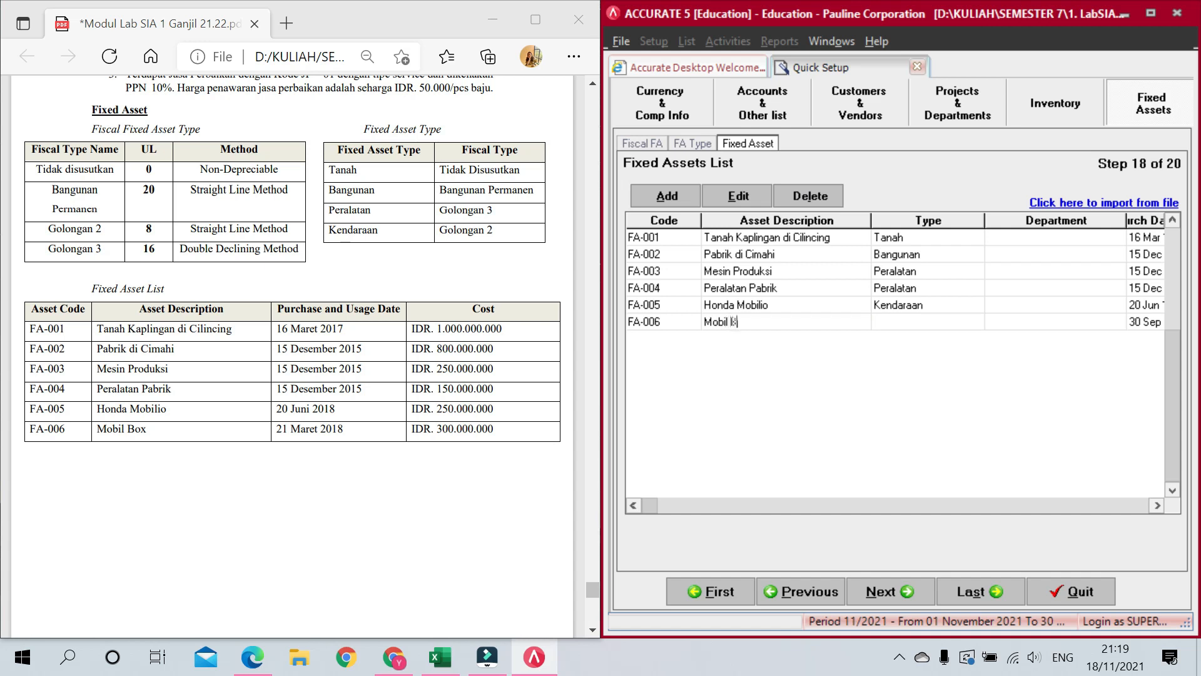
text(l Box)
key(Tab)
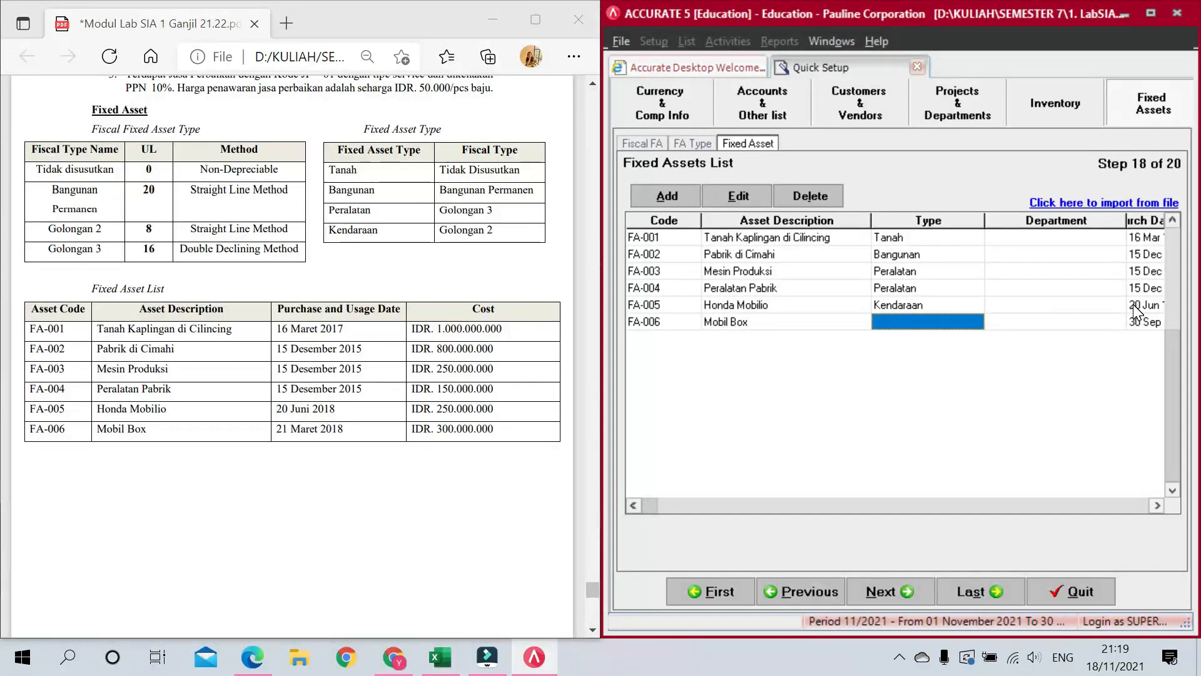
click(946, 317)
click(976, 321)
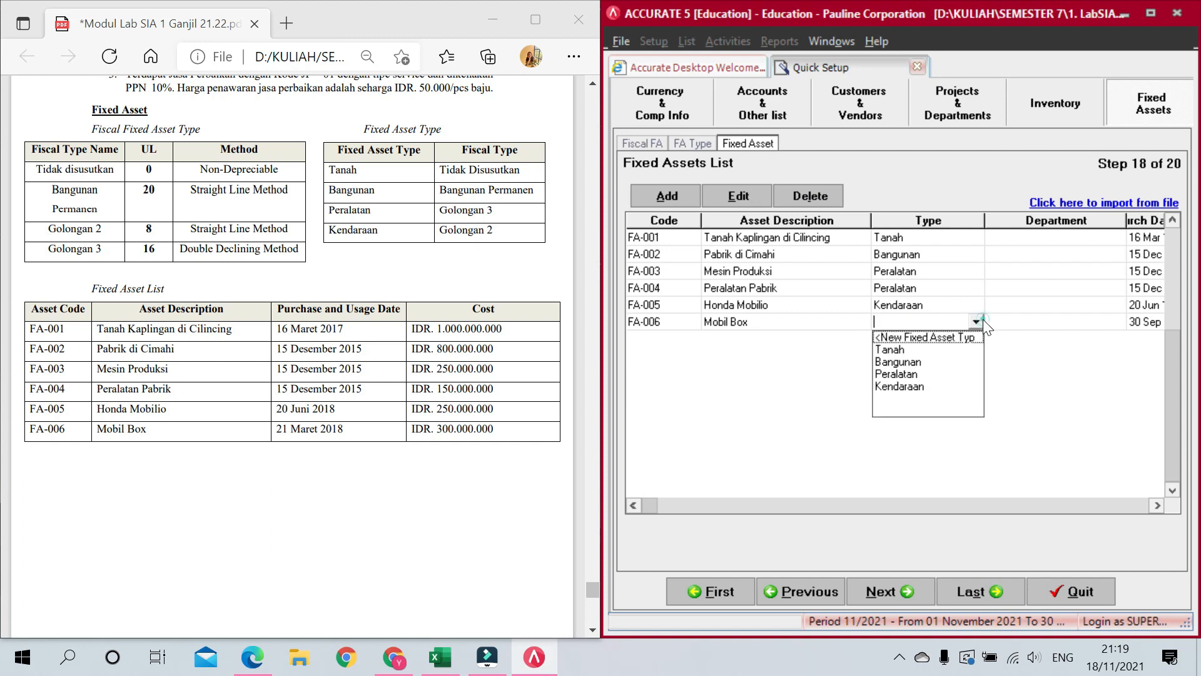
click(919, 385)
key(Tab)
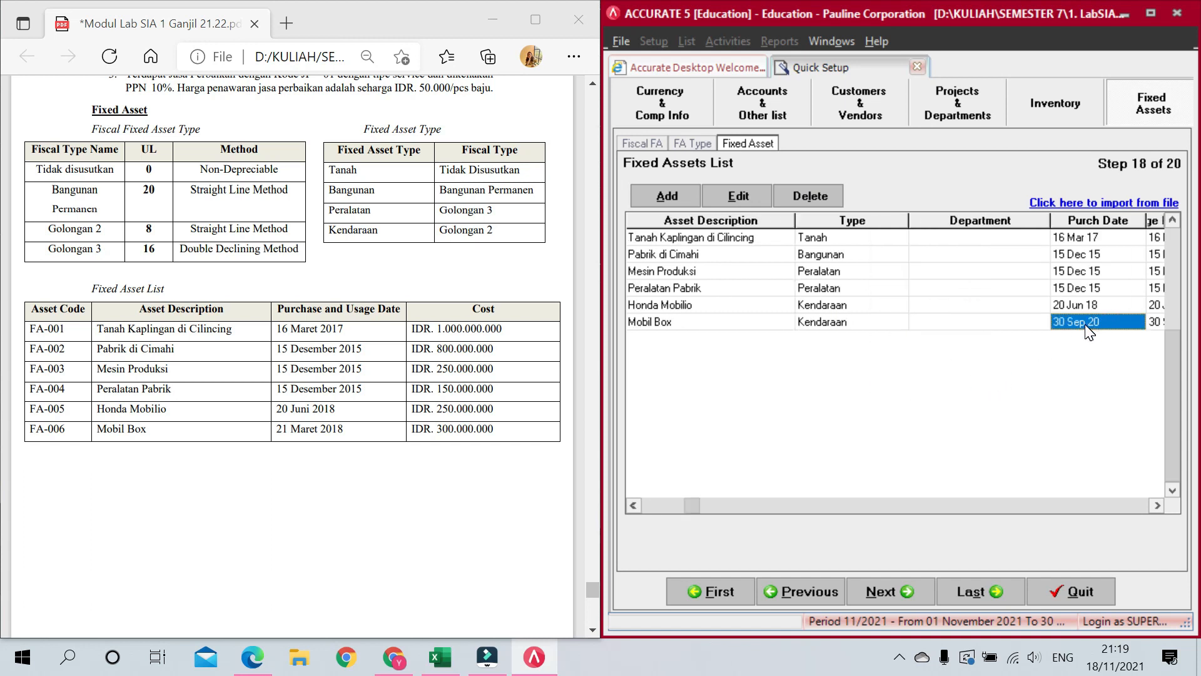
Step: Set purchase and usage dates to 21/03/2018 and estimated life to 8 years
text(21/0)
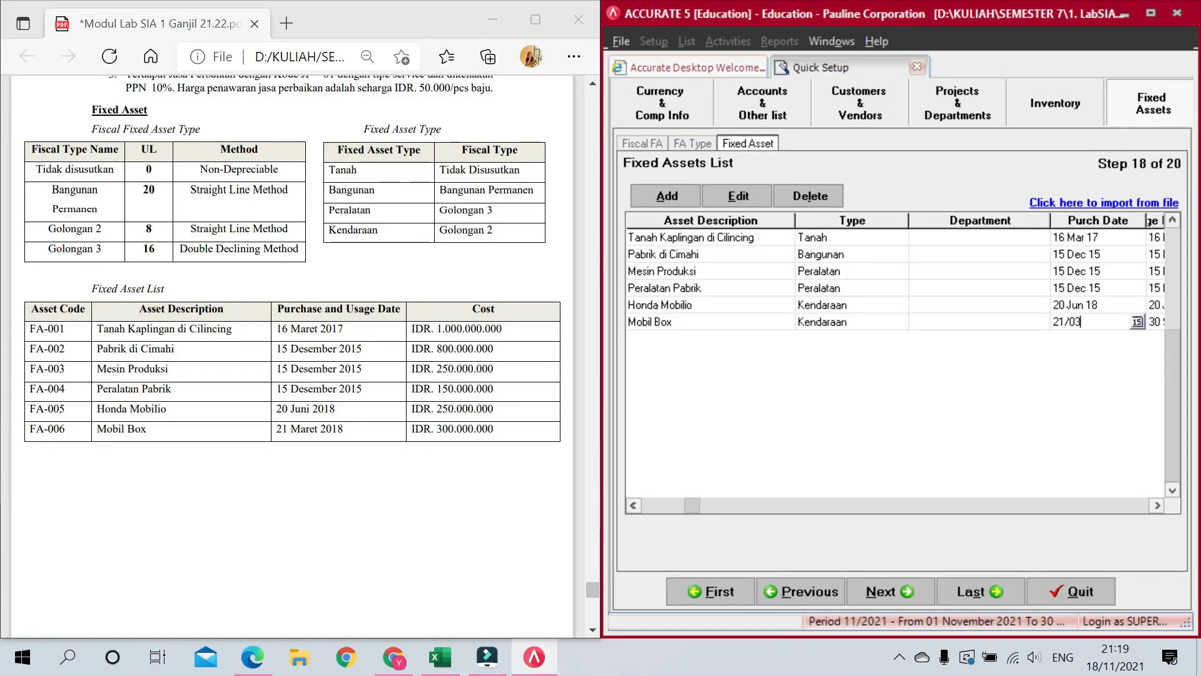
text(3)
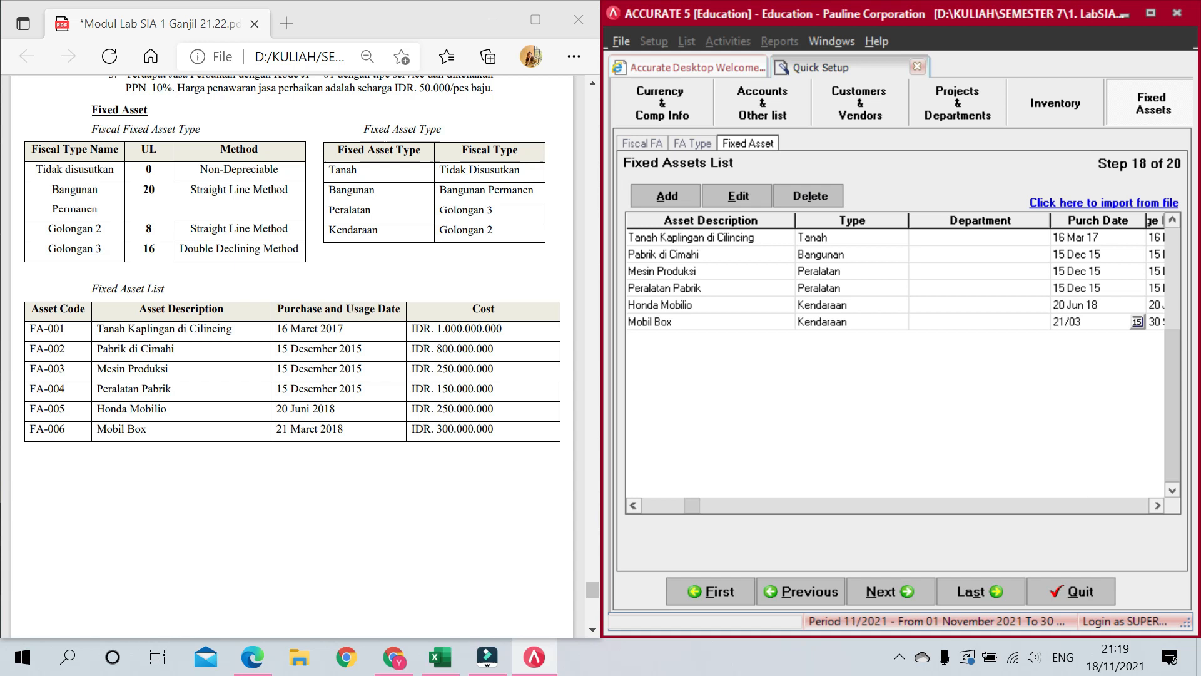
text(/2018)
key(Tab)
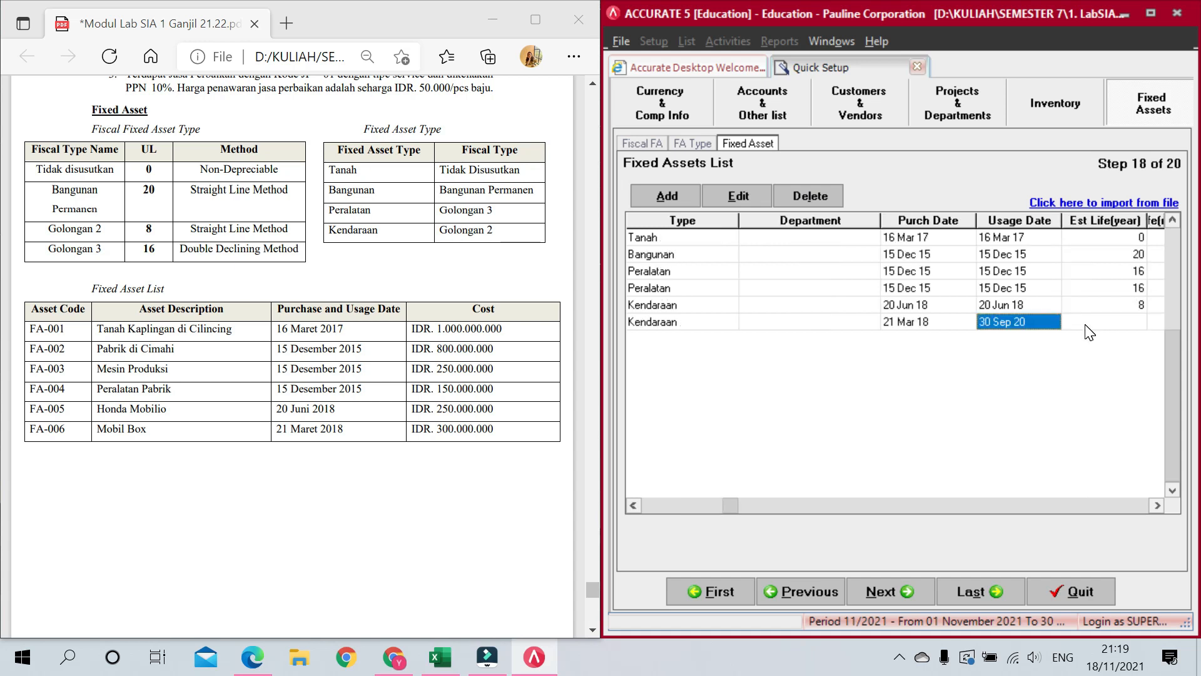
text(21/0)
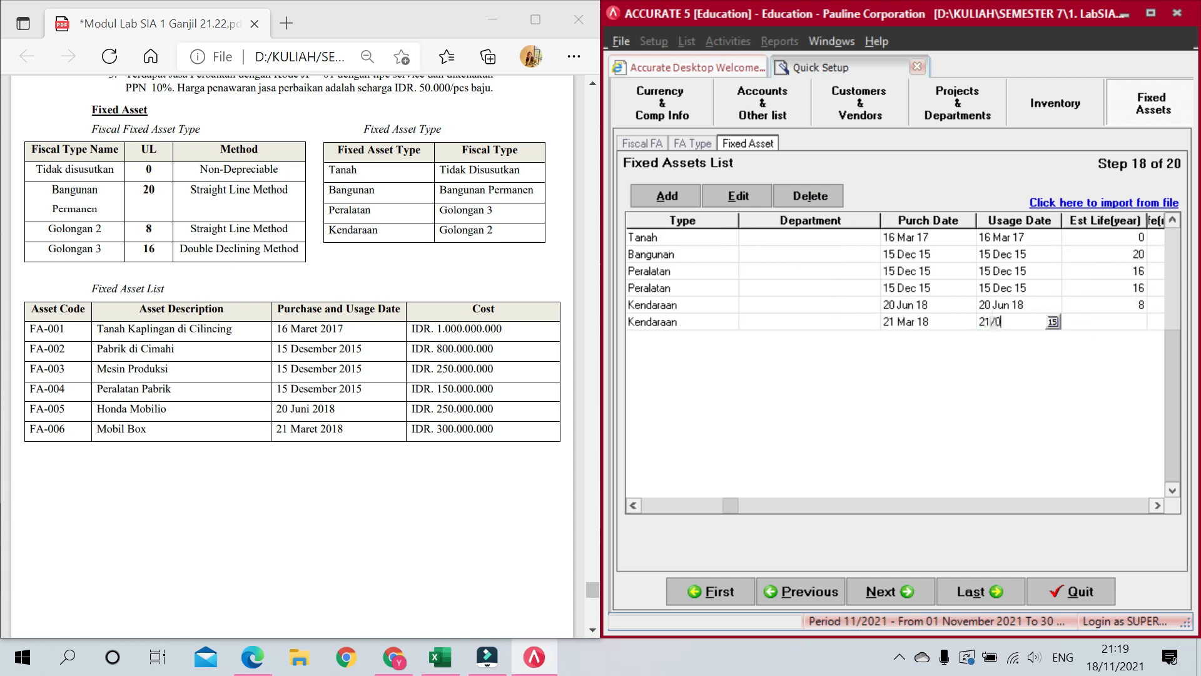
text(3/2018)
click(1087, 325)
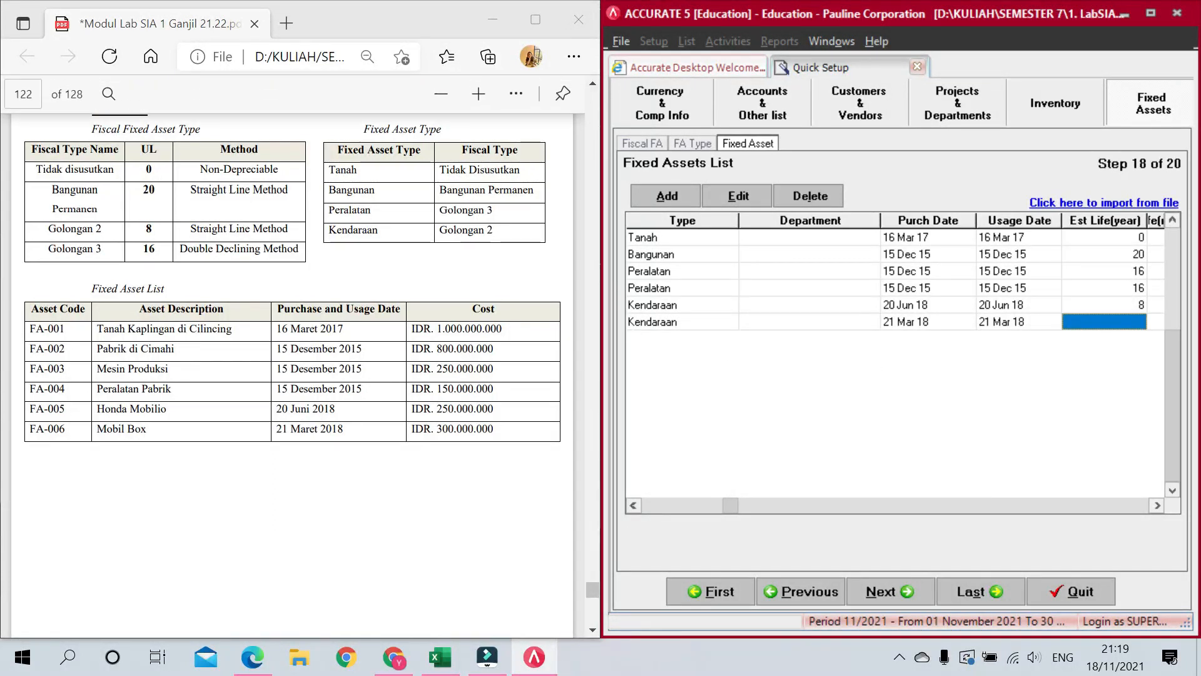
text(8)
key(Tab)
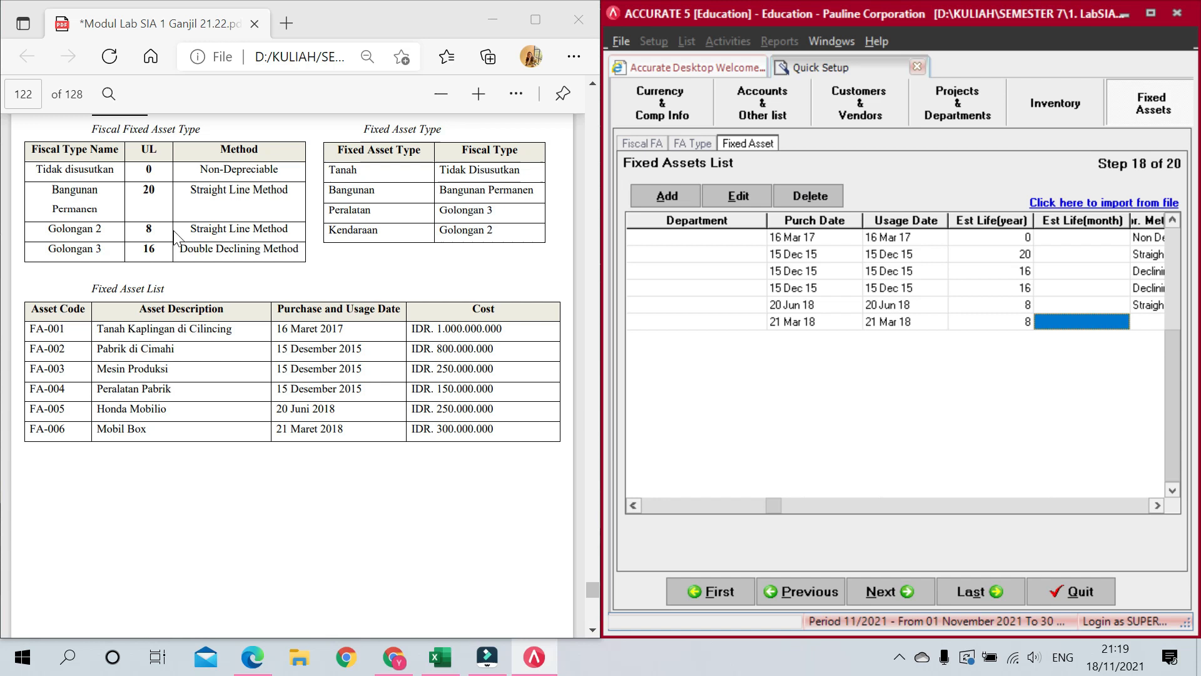
Step: Choose Straight Line Method as Mobil Box's depreciation method
key(Tab)
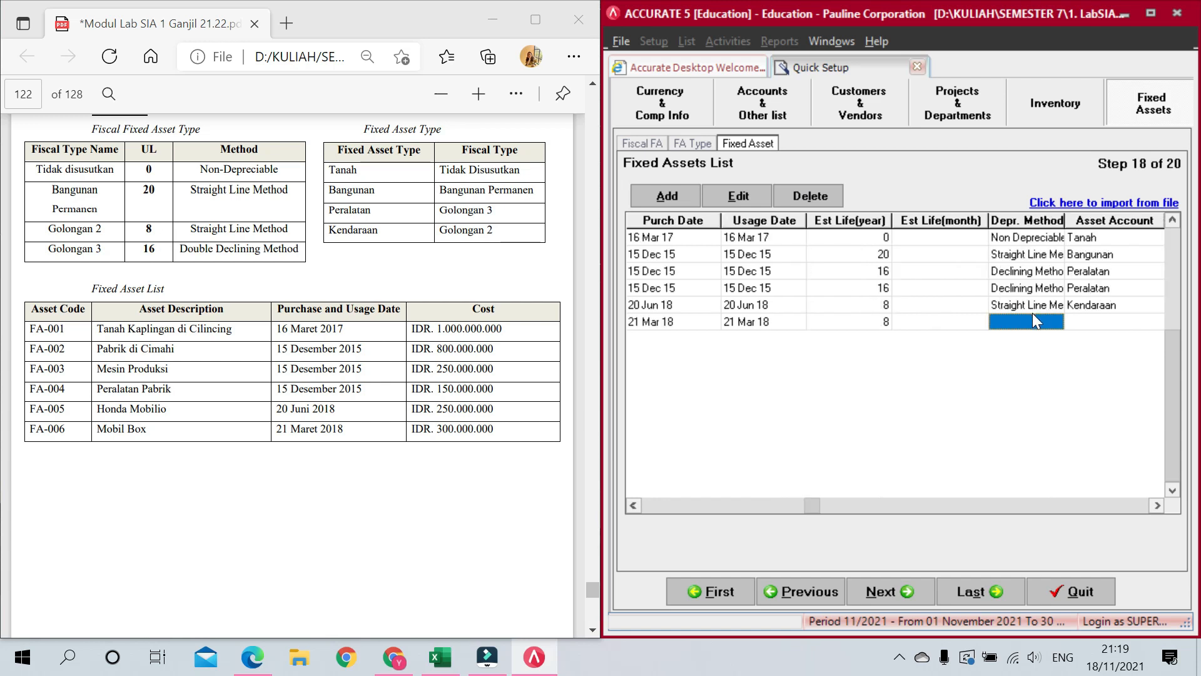
click(1036, 320)
click(1053, 321)
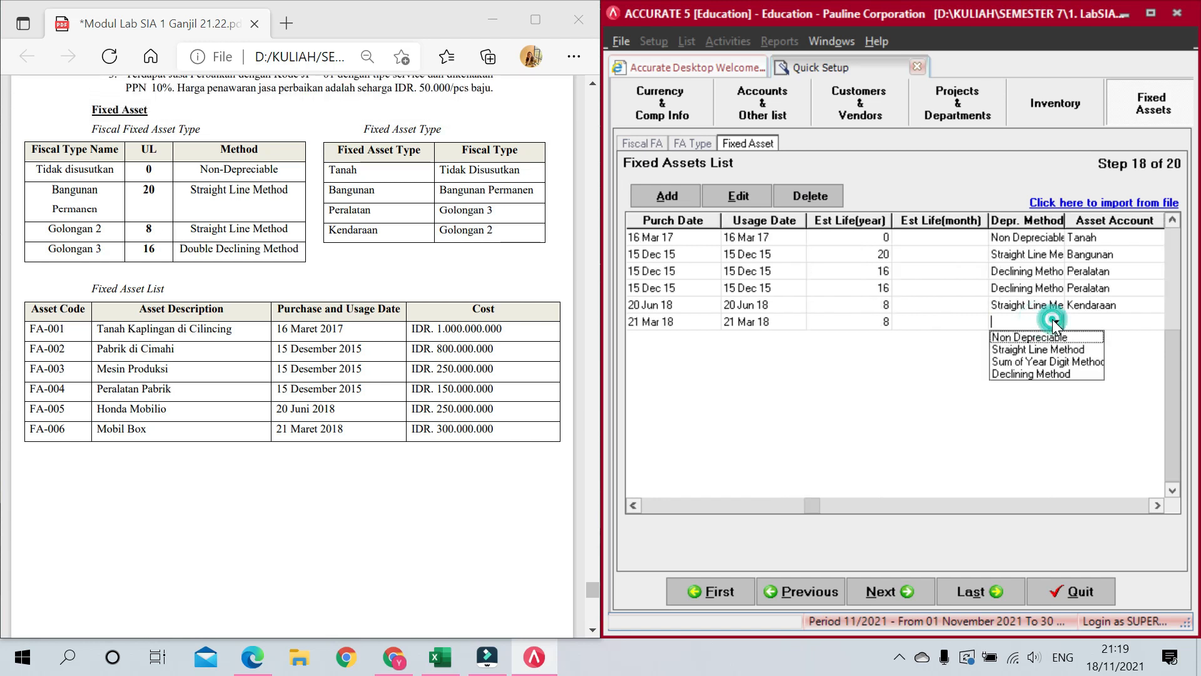
click(1046, 354)
key(Tab)
Step: Assign Kendaraan, Akumulasi Penyusutan Kendaraan and Beban Penyusutan Kendaraan as FA-006's accounts
click(1100, 322)
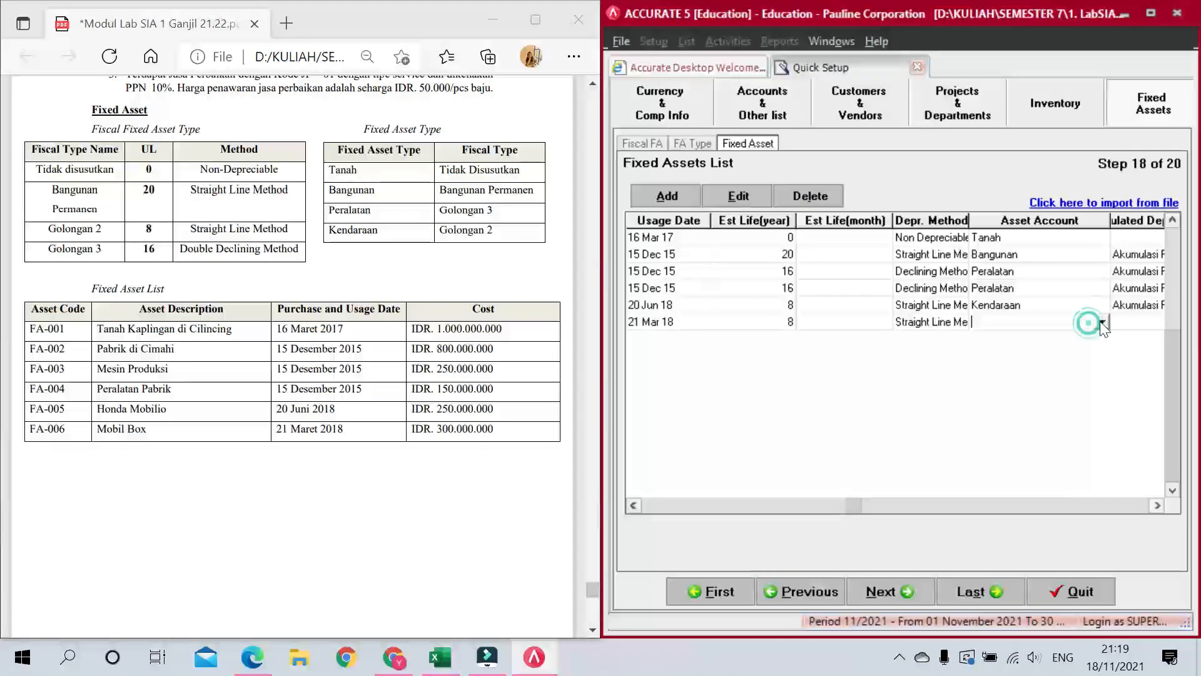
click(1019, 373)
key(Tab)
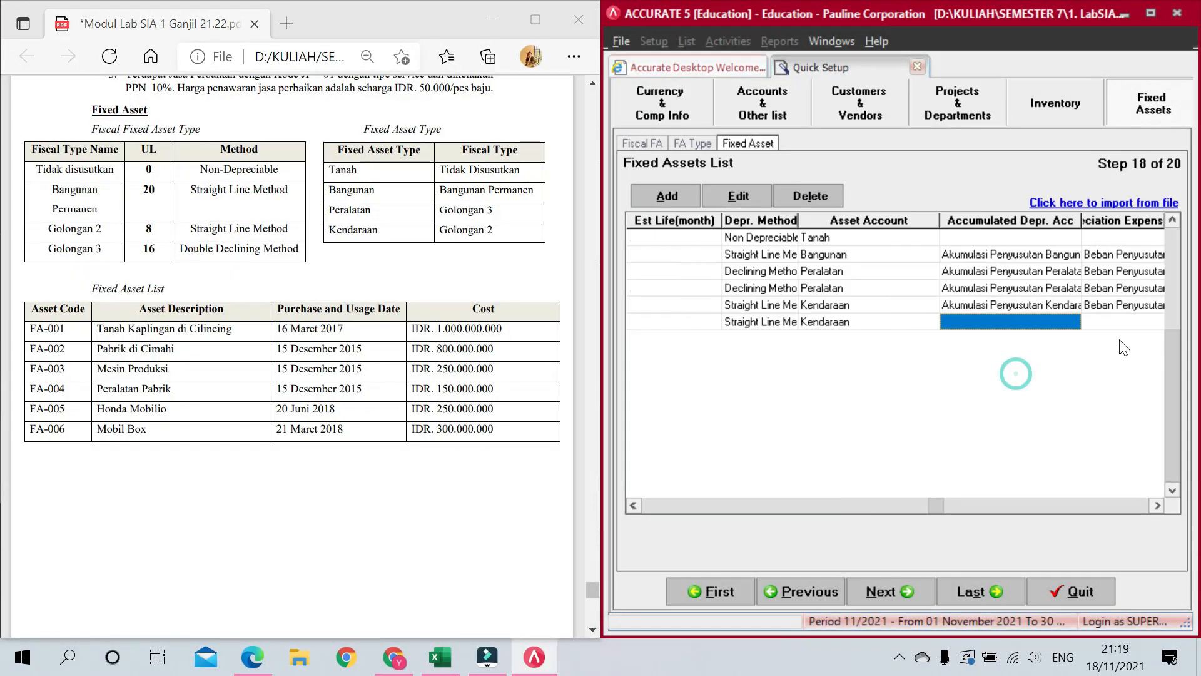
click(1074, 322)
click(1073, 321)
click(1059, 363)
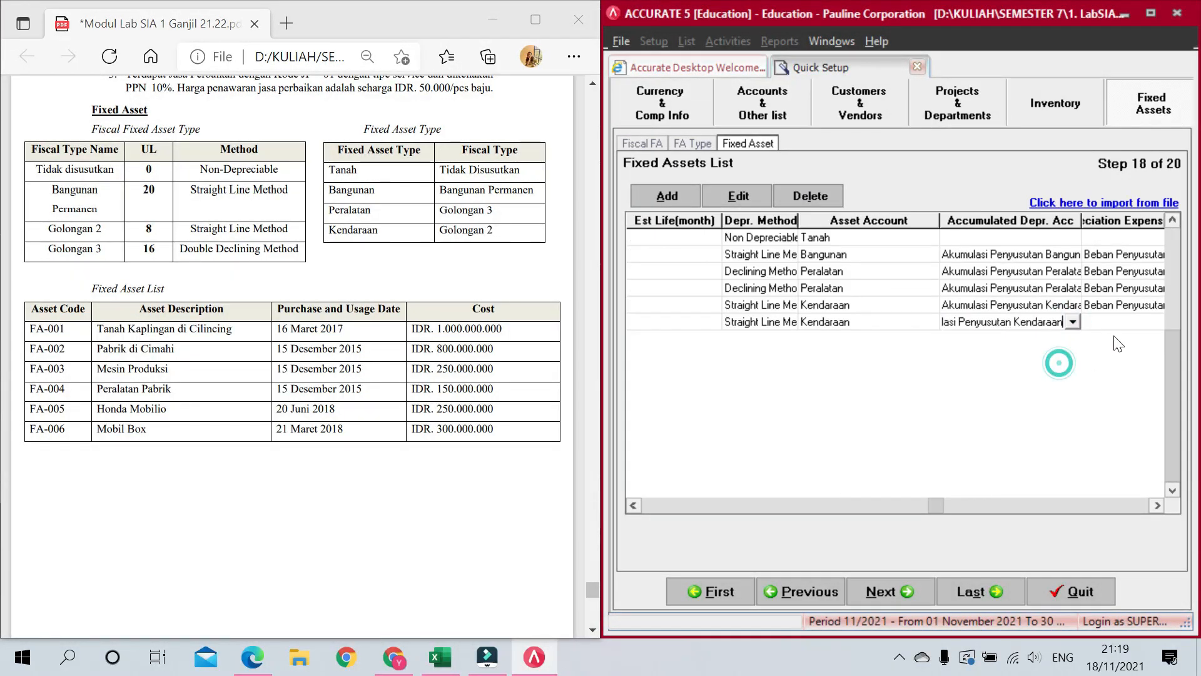
key(Tab)
click(1099, 319)
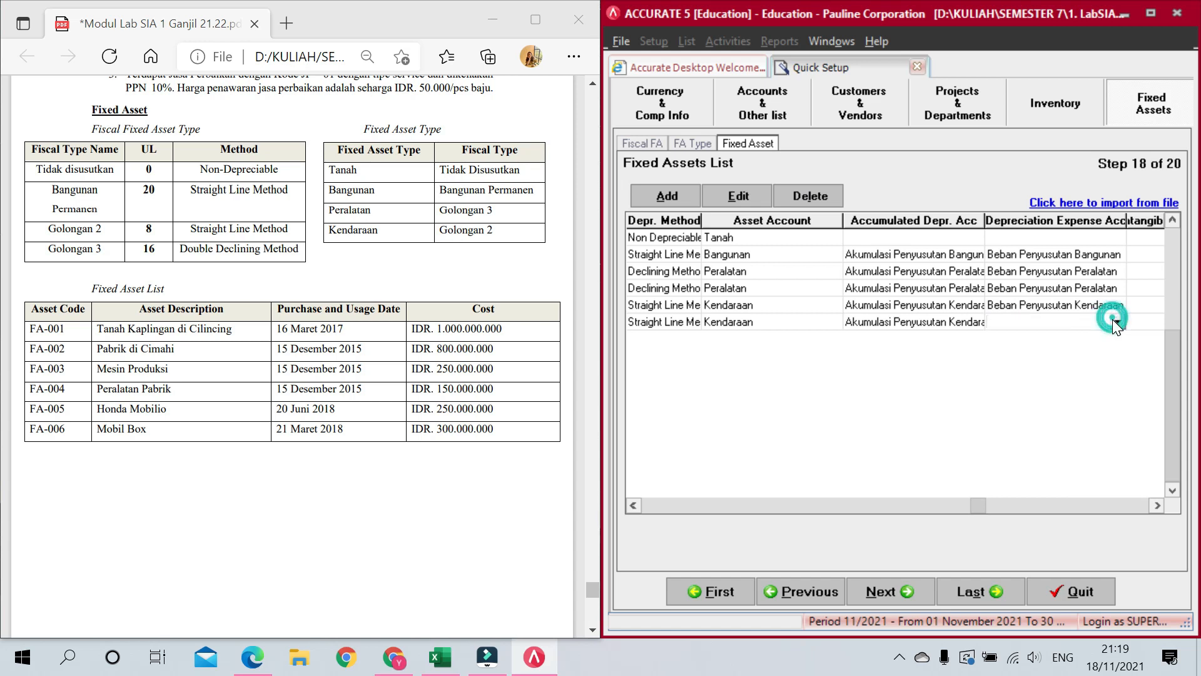
click(1117, 321)
click(1105, 405)
key(Tab)
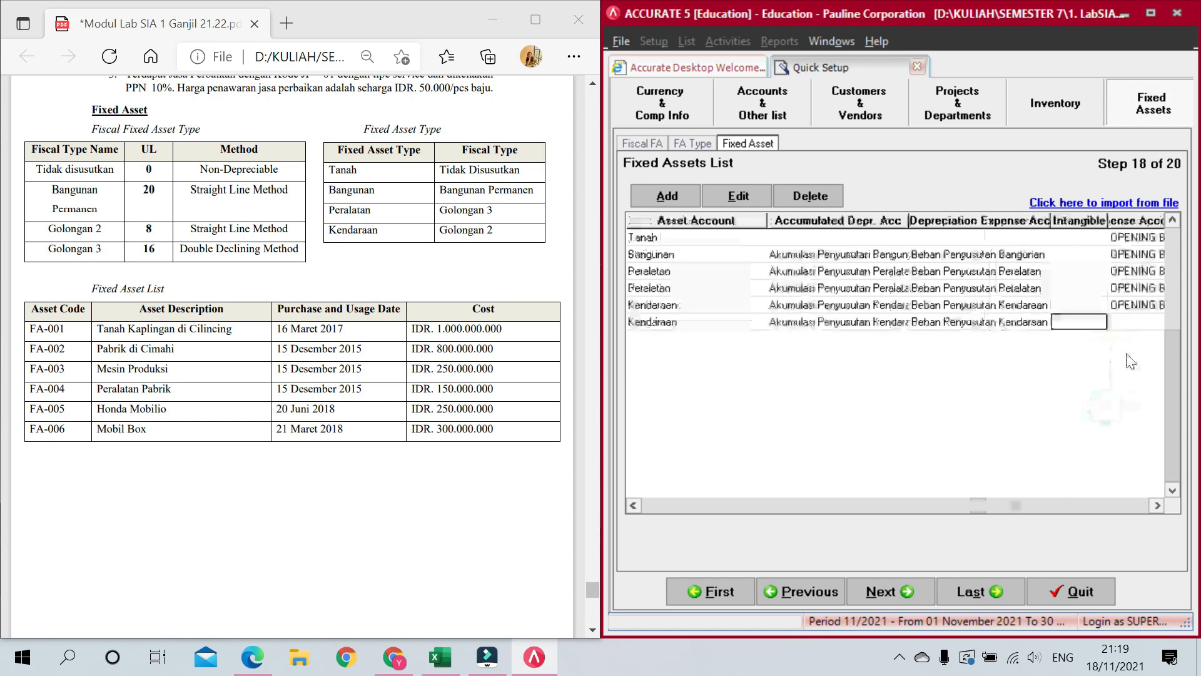
Step: Offset FA-006 to OPENING BALANCE EQUITY with an amount of 300.000.000
key(Tab)
click(1081, 321)
click(1099, 320)
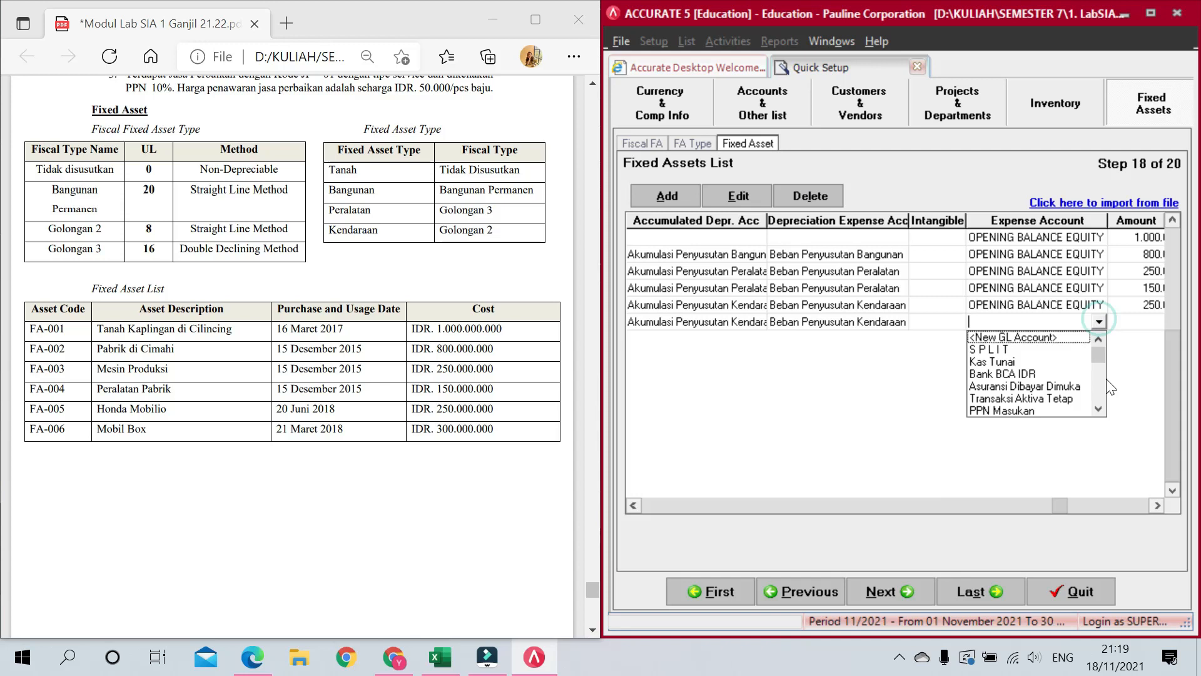
click(1099, 388)
click(1099, 389)
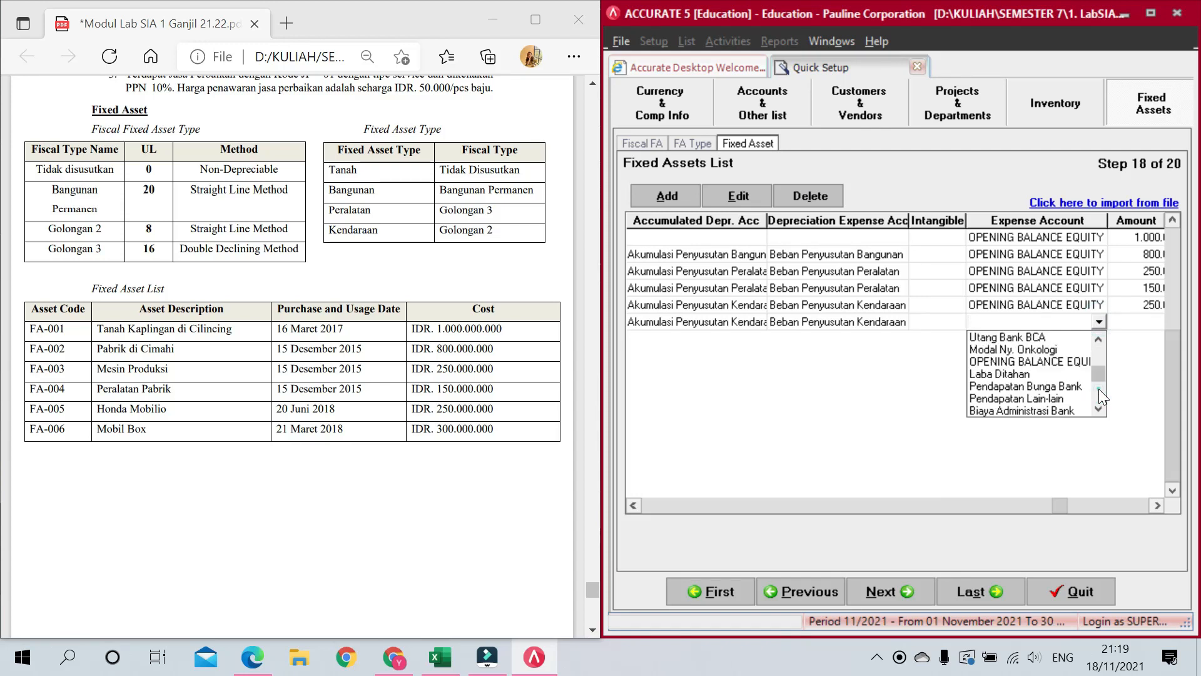
click(1049, 362)
key(Tab)
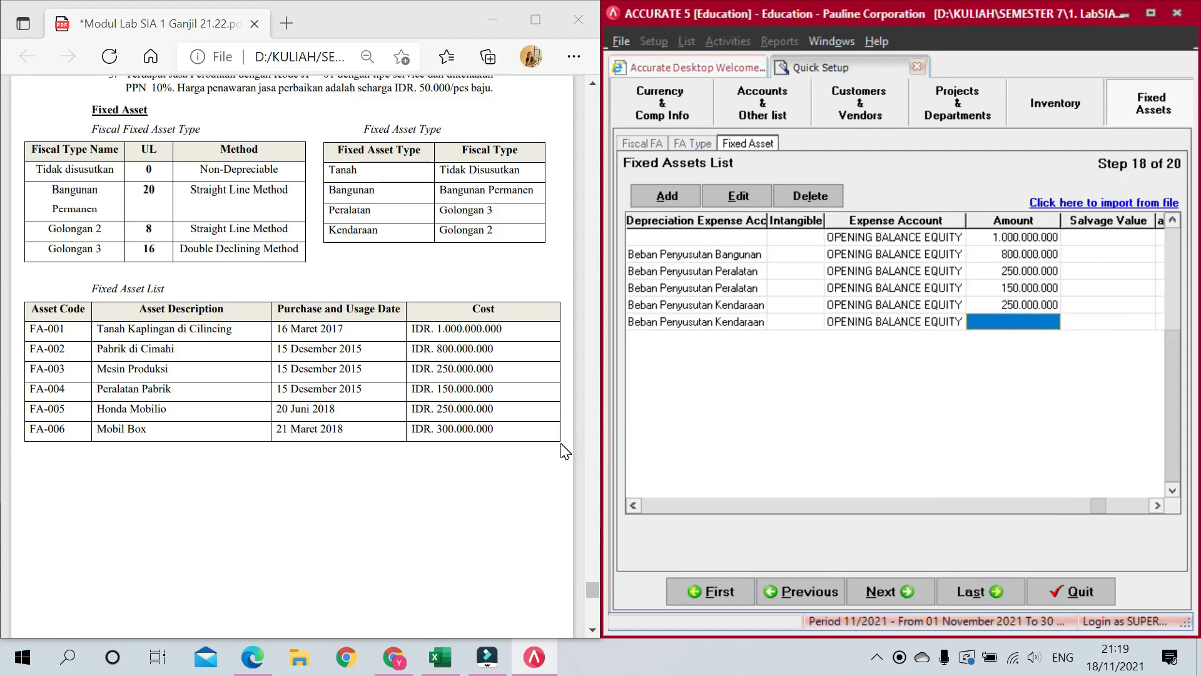
text(300.000.)
text(000)
key(Tab)
key(Tab)
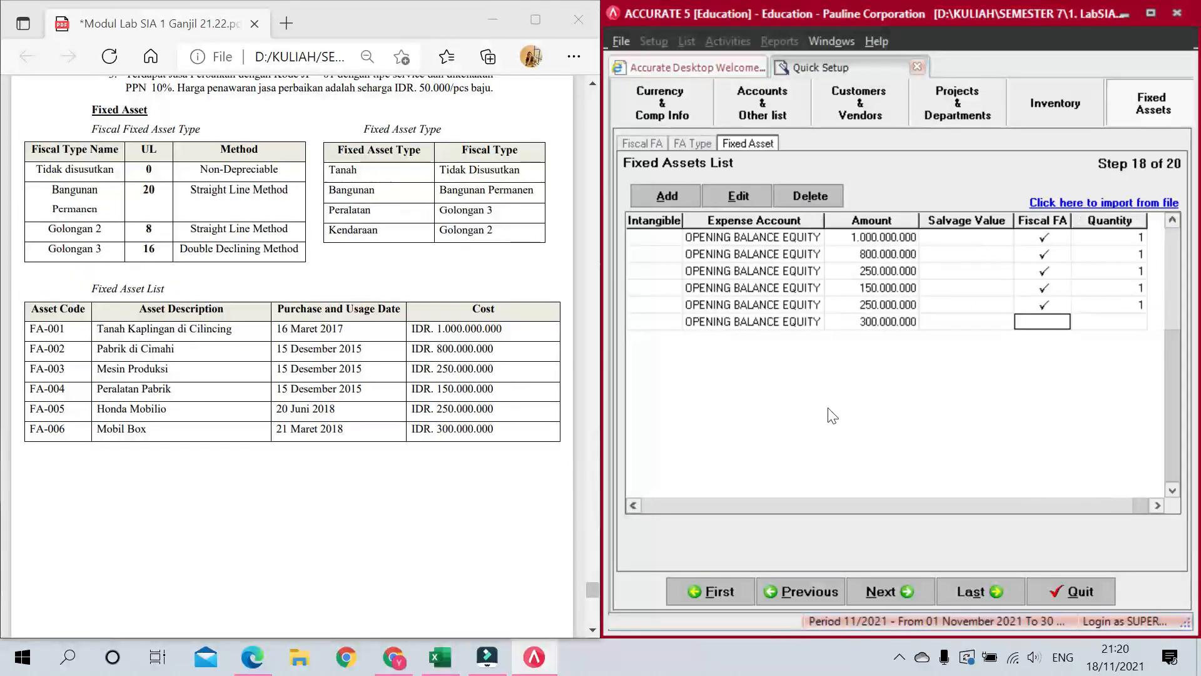
Step: Tick Fiscal FA, set quantity 1, and discard the empty FA-007 row
click(984, 319)
click(1049, 321)
click(1108, 322)
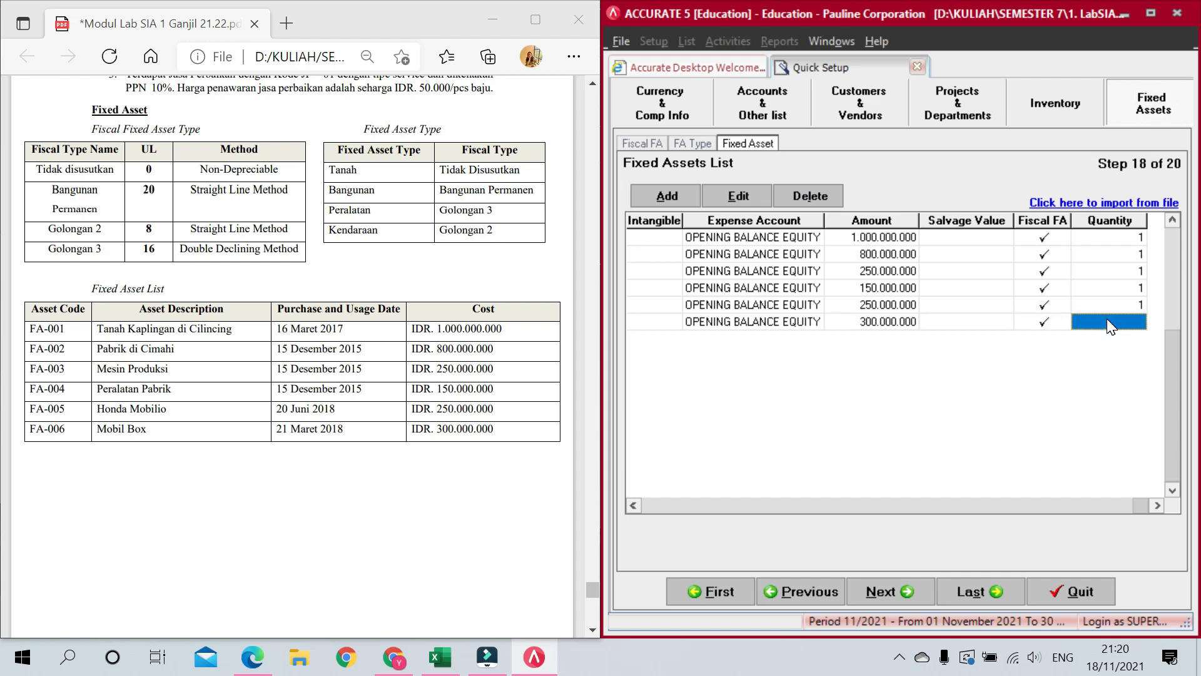
text(1)
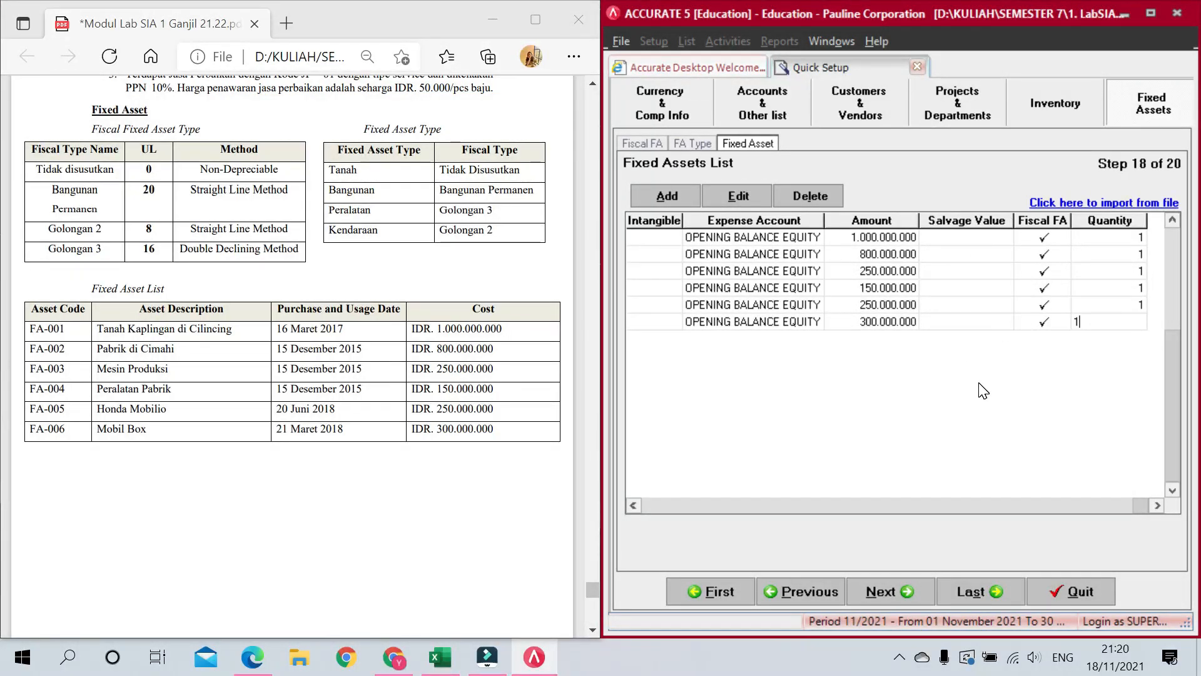
key(Return)
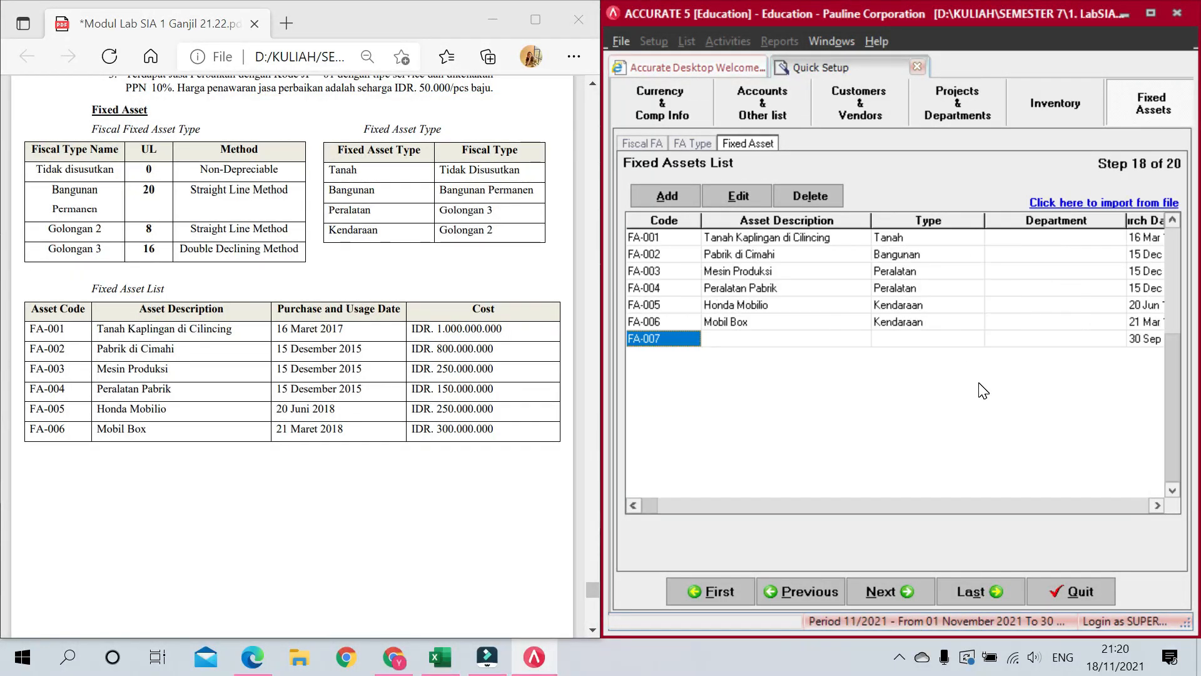
key(Escape)
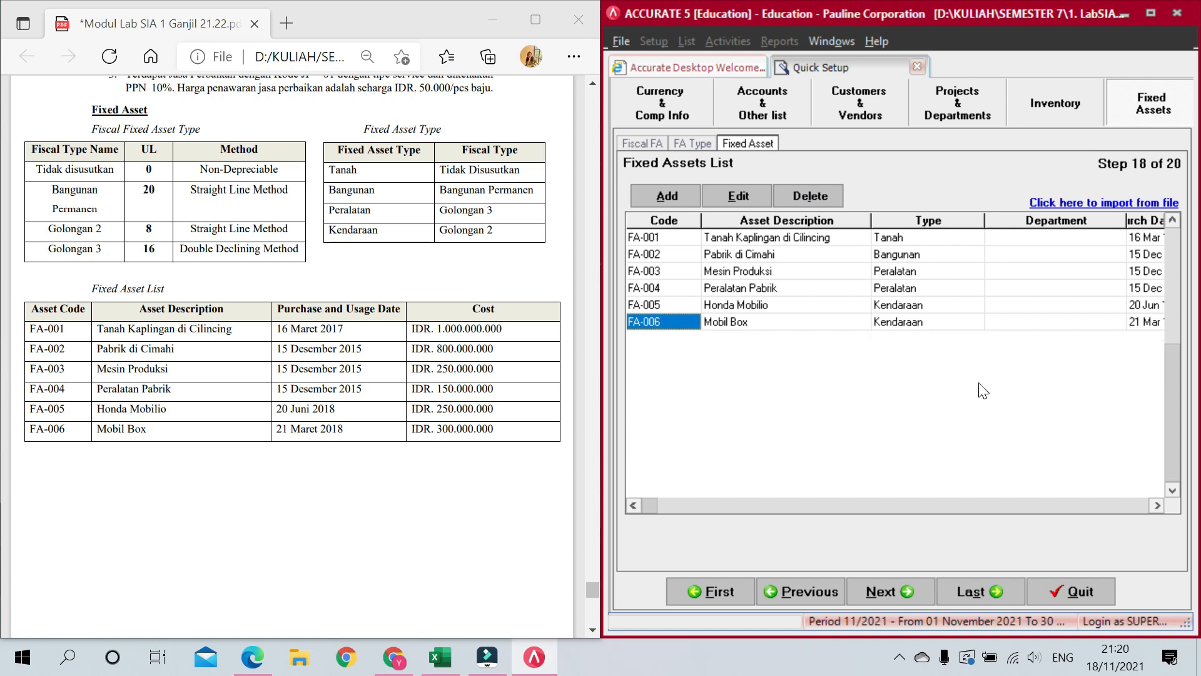
Step: Open the Step 19 trial balance and scroll through its account list
click(883, 591)
drag(1167, 419, 1150, 260)
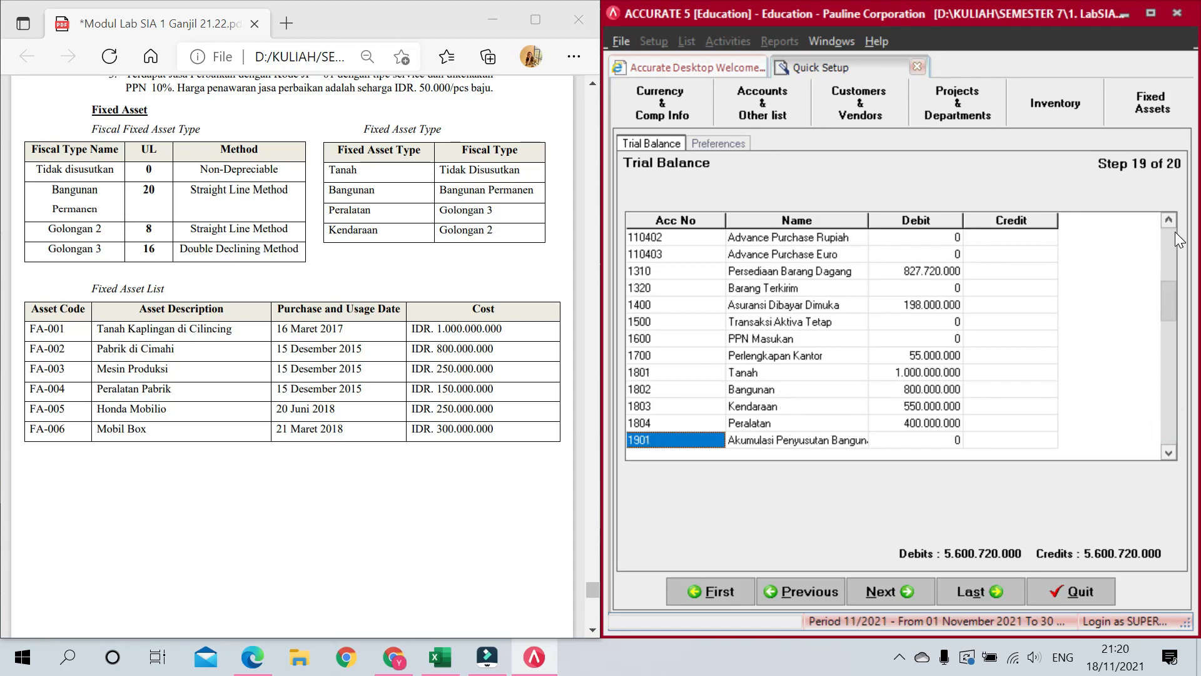
click(1175, 233)
click(1172, 237)
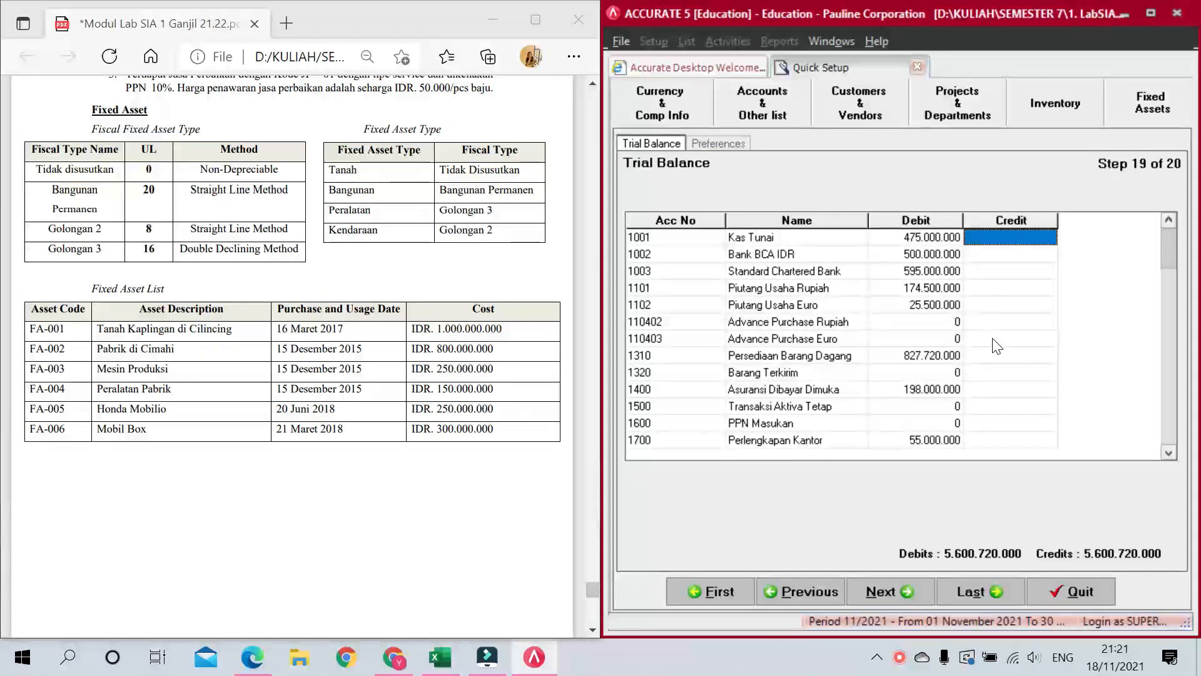
click(1169, 350)
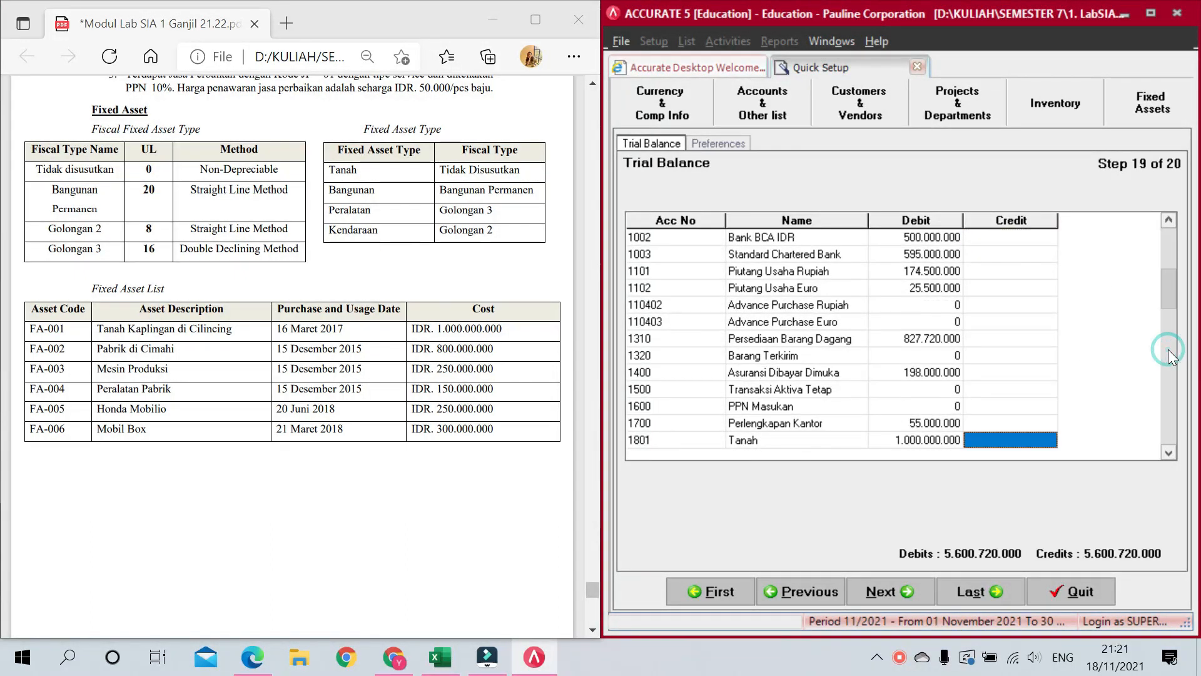
click(1169, 349)
click(1174, 218)
click(1174, 217)
click(1174, 217)
click(1174, 217)
drag(1173, 281, 1168, 232)
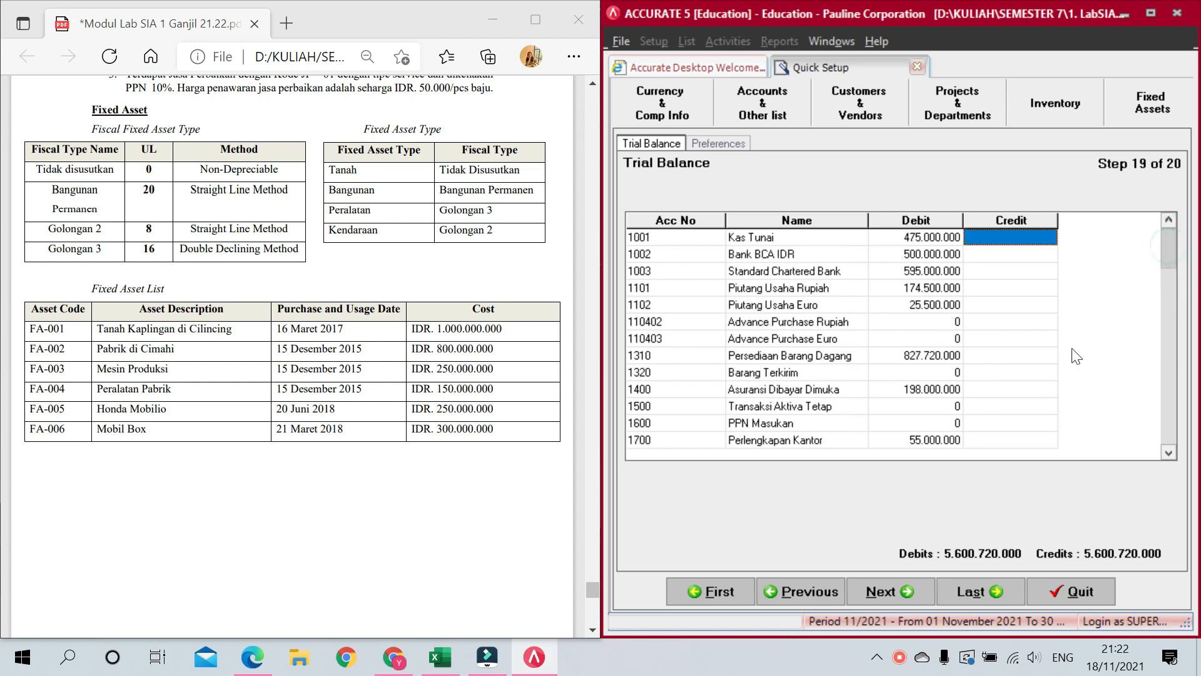
Step: Step through balances from Perlengkapan Kantor to Pendapatan Penjualan, then advance to step 20
click(940, 440)
key(Down)
key(Down)
key(Down)
key(Down)
key(Down)
key(Down)
key(Down)
key(Down)
key(Down)
key(Down)
key(Down)
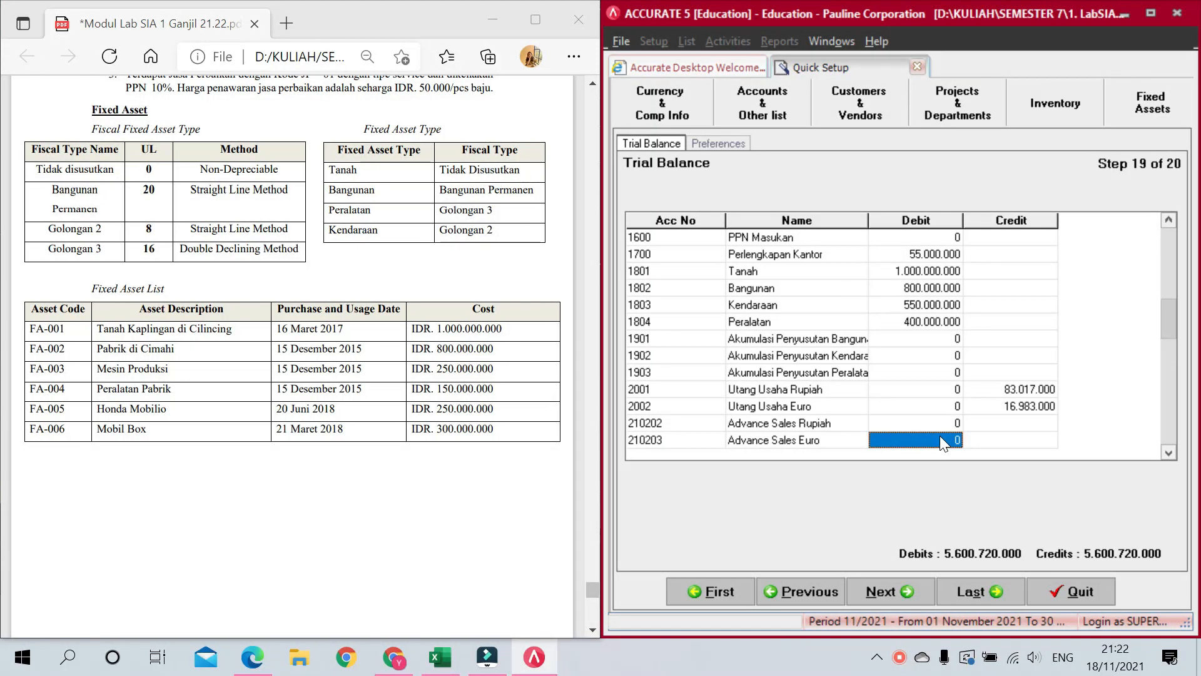
key(Down)
key(Down)
key(Down)
key(Down)
key(Down)
key(Down)
key(Down)
key(Down)
key(Down)
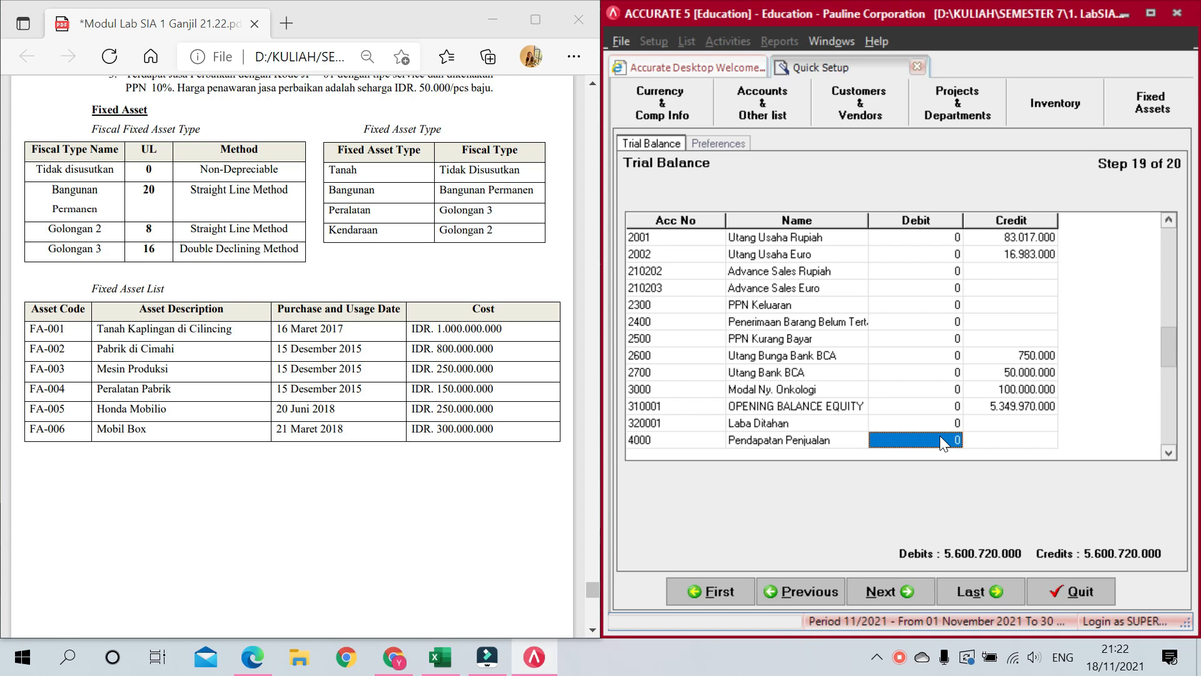
click(895, 598)
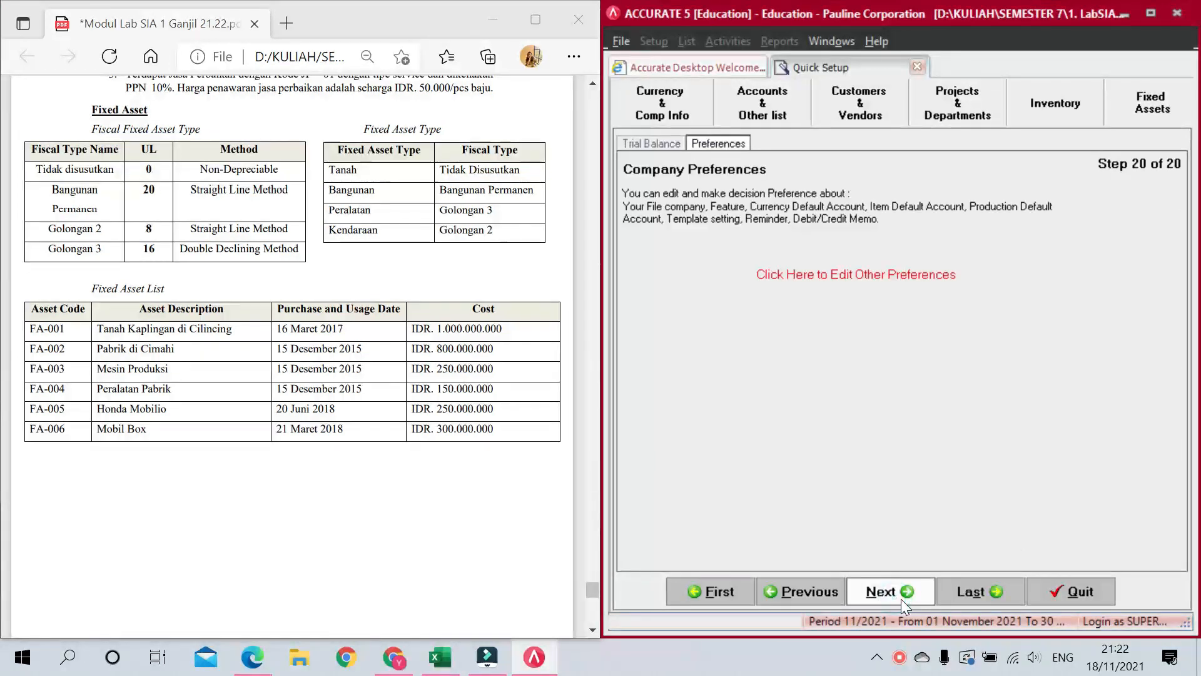
Step: Enable Multi Warehouse, Warehouse qty can < 0 and Multi Unit in the Feature preferences
click(896, 276)
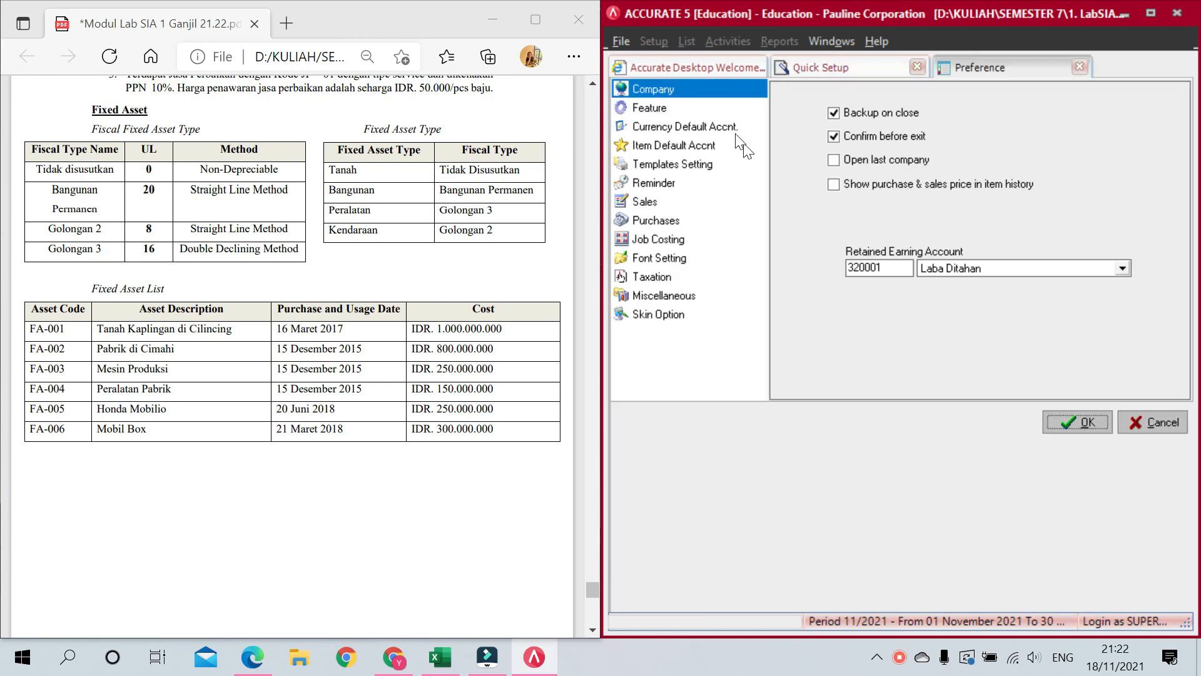
click(670, 107)
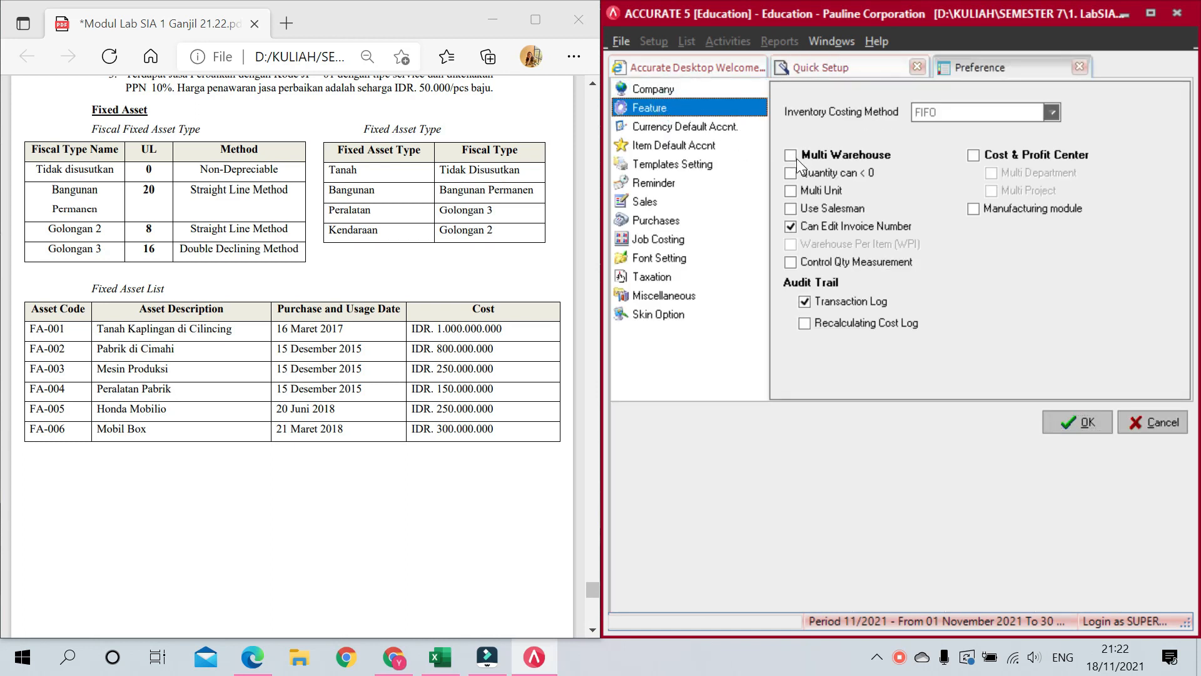
click(792, 155)
click(791, 172)
click(792, 189)
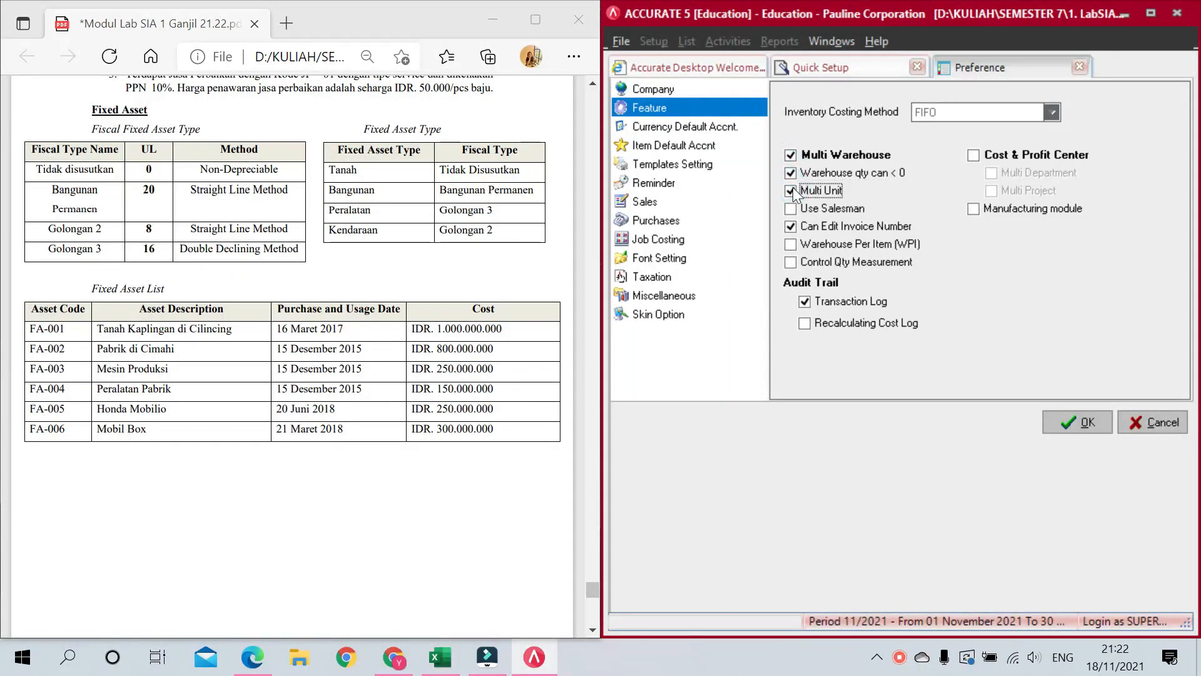
key(alt)
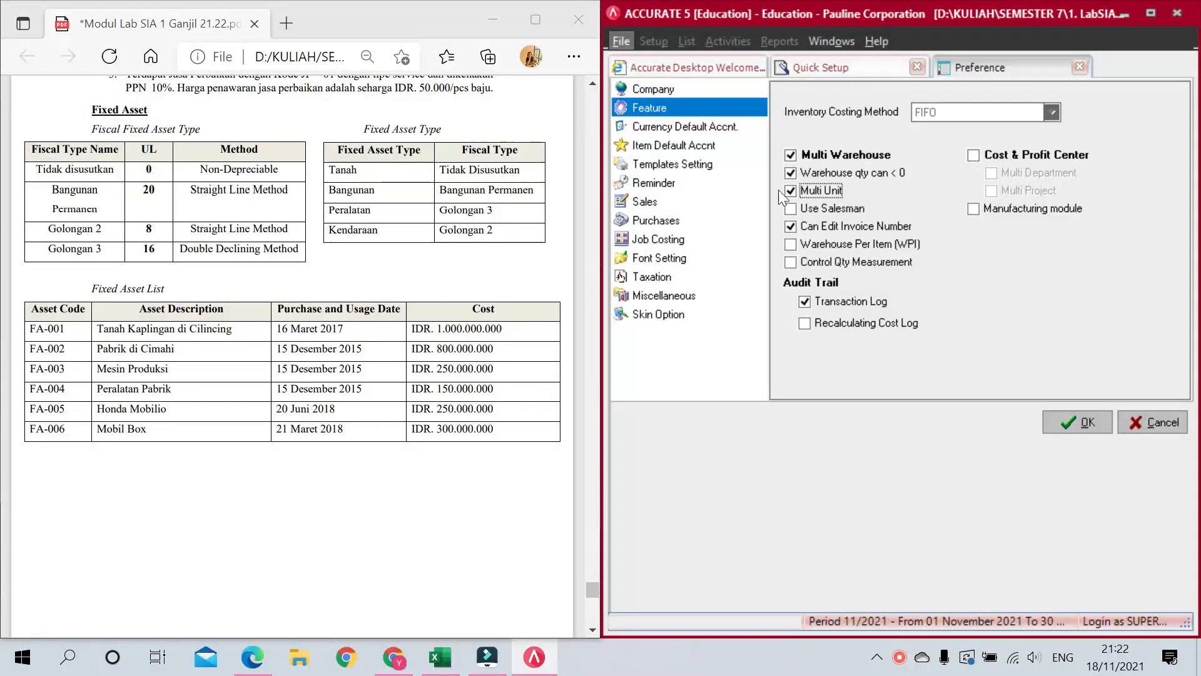
click(663, 221)
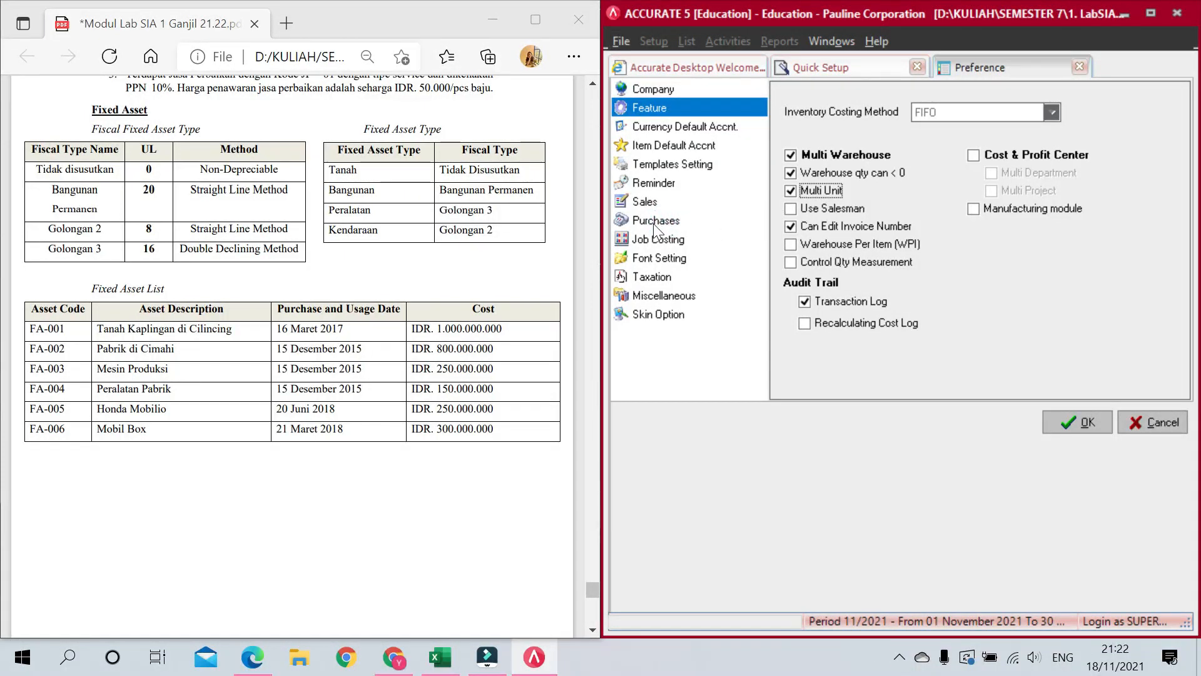
click(657, 221)
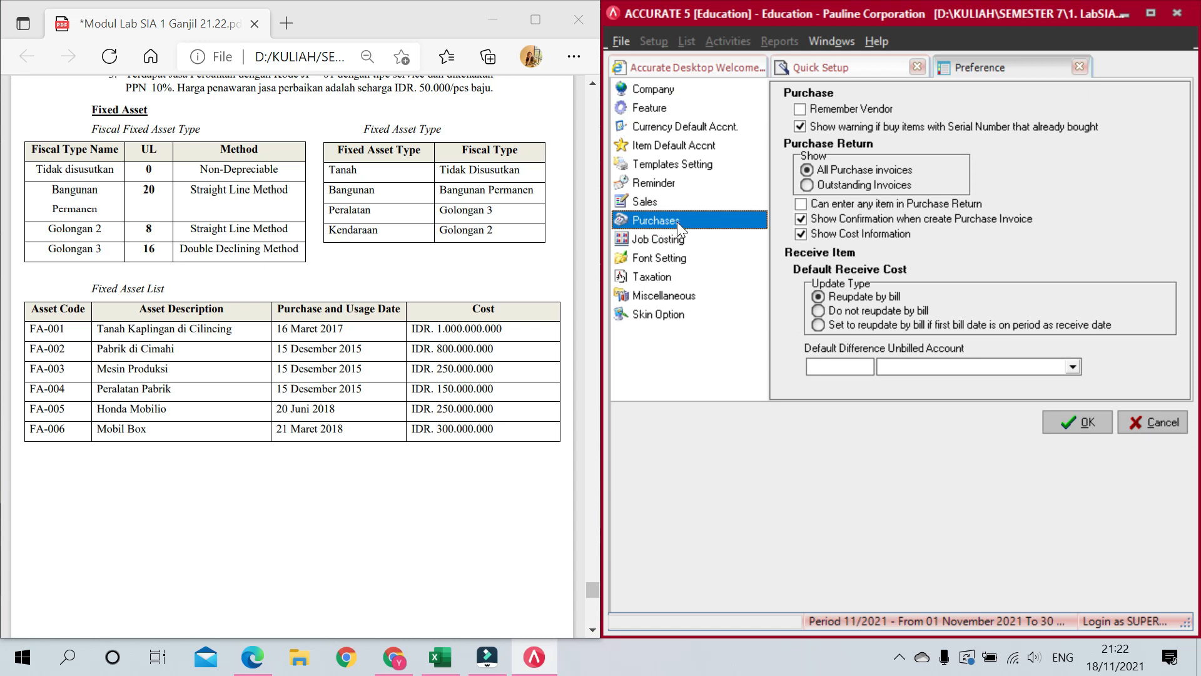
Step: Choose 5300 Selisih Barang Terkirim as Default Difference Unbilled Account and confirm with OK
click(928, 367)
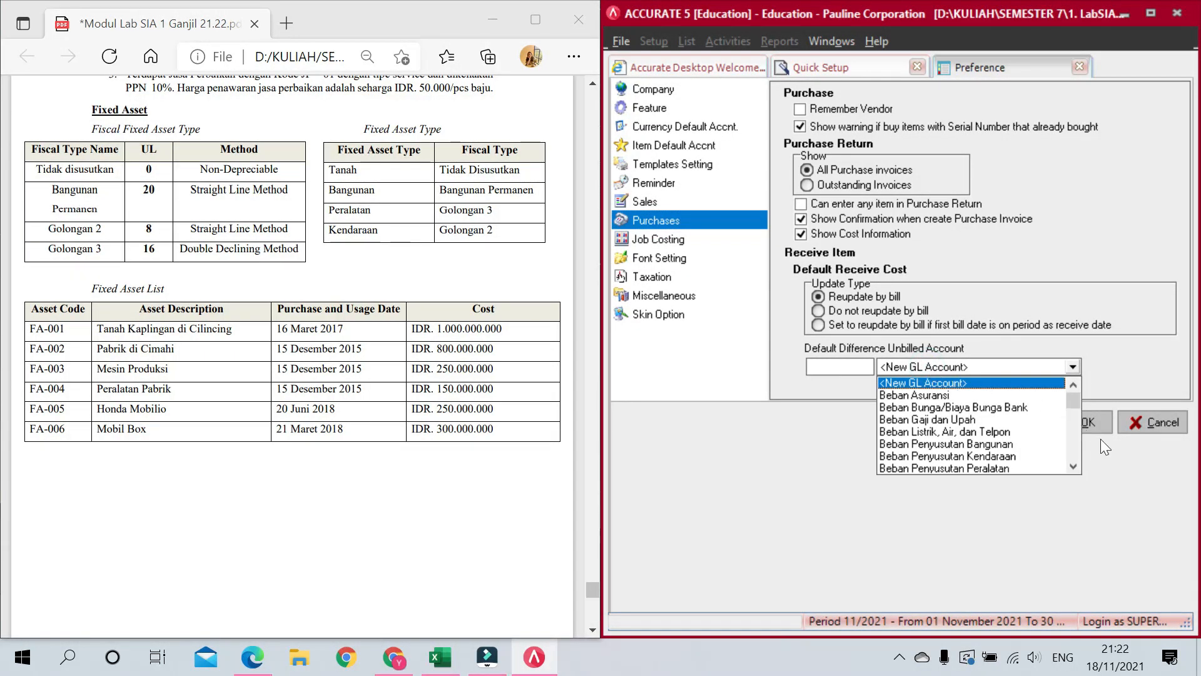
click(1074, 450)
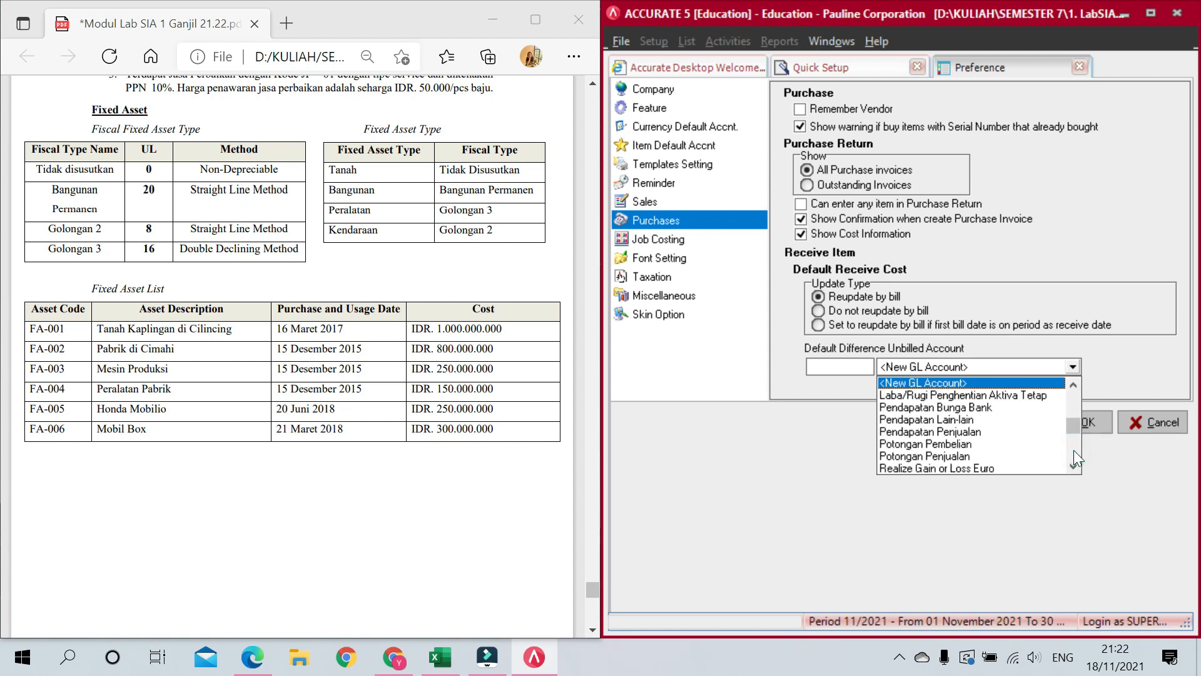
click(1073, 449)
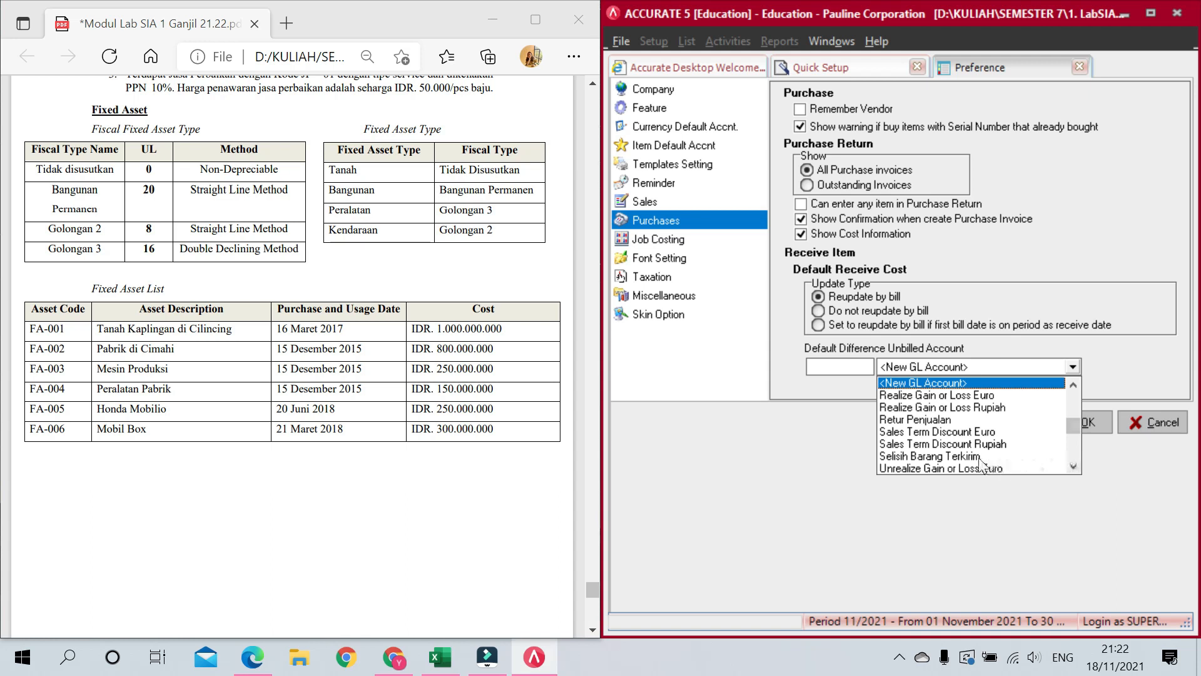
click(933, 457)
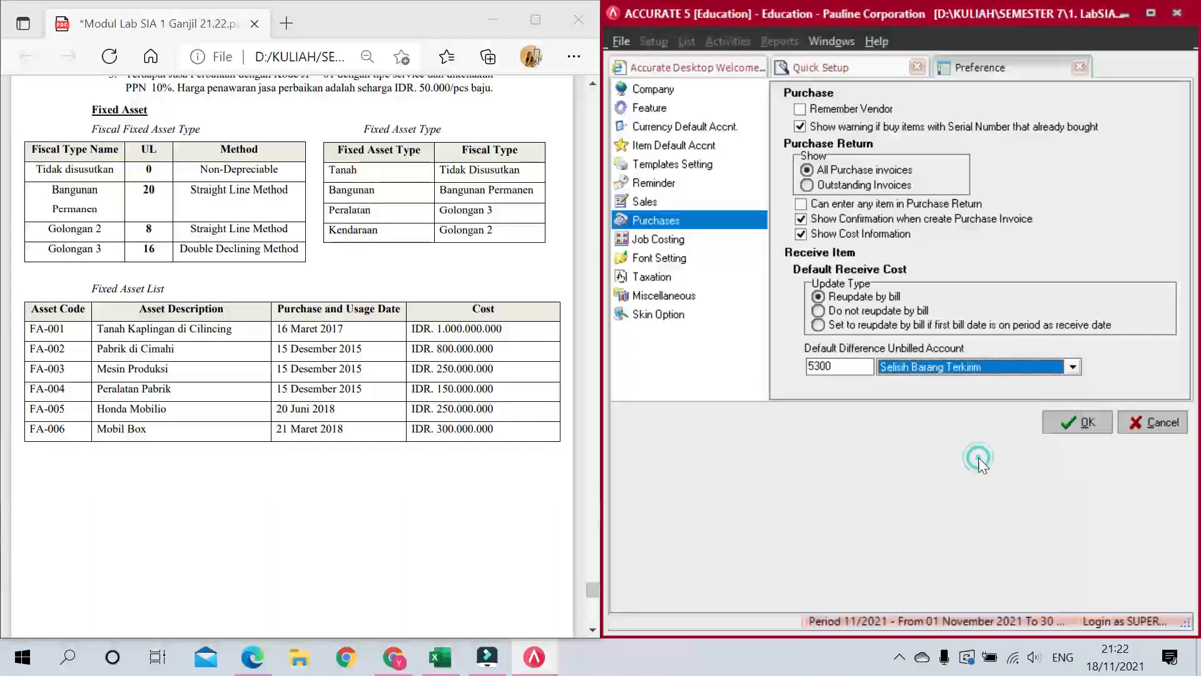
click(928, 368)
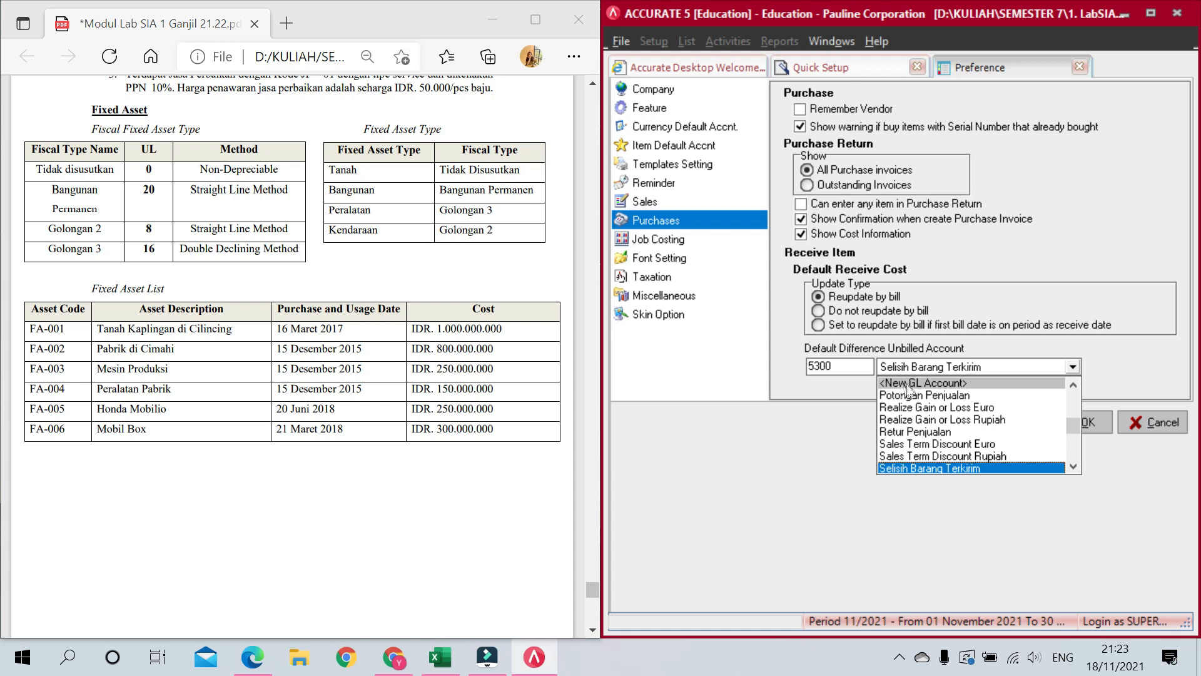
click(830, 384)
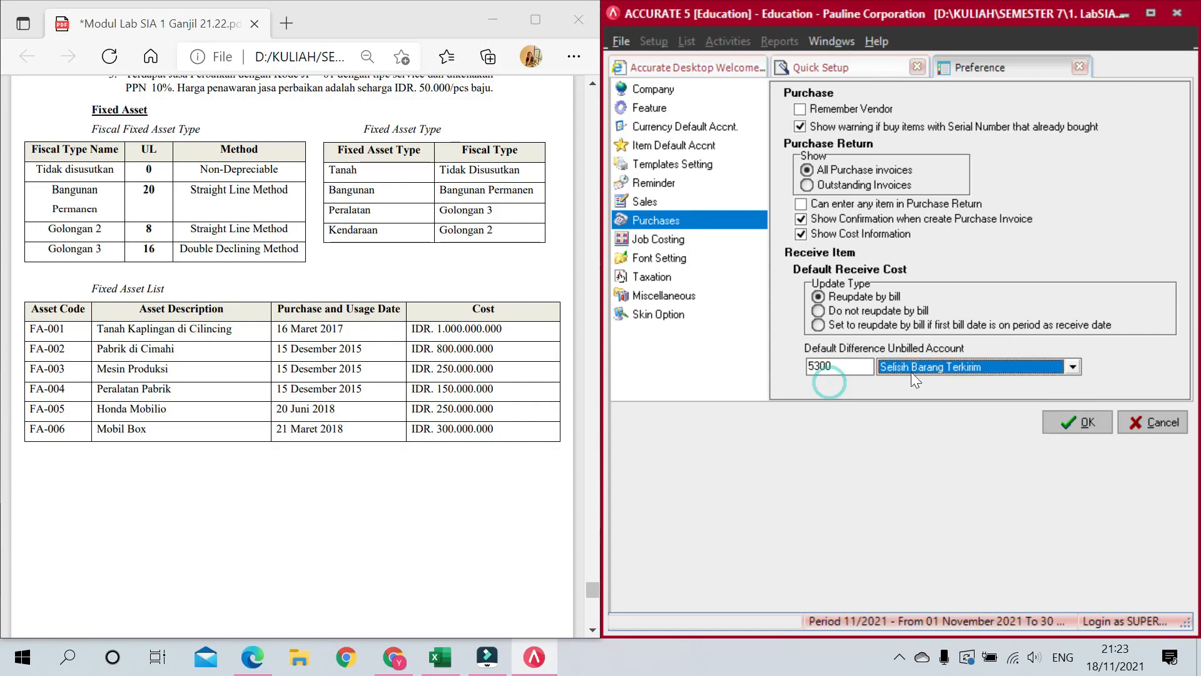
click(1074, 432)
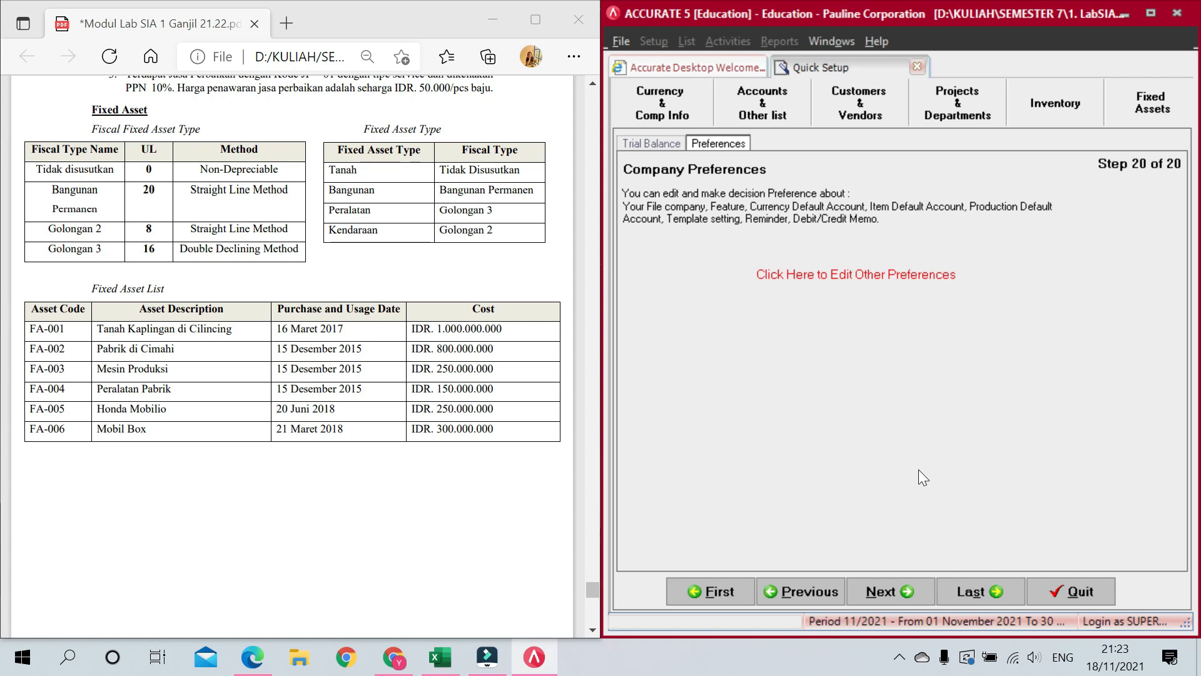
Step: Advance past step 20 to the Congratulations page and finish Quick Setup
click(892, 590)
click(1063, 593)
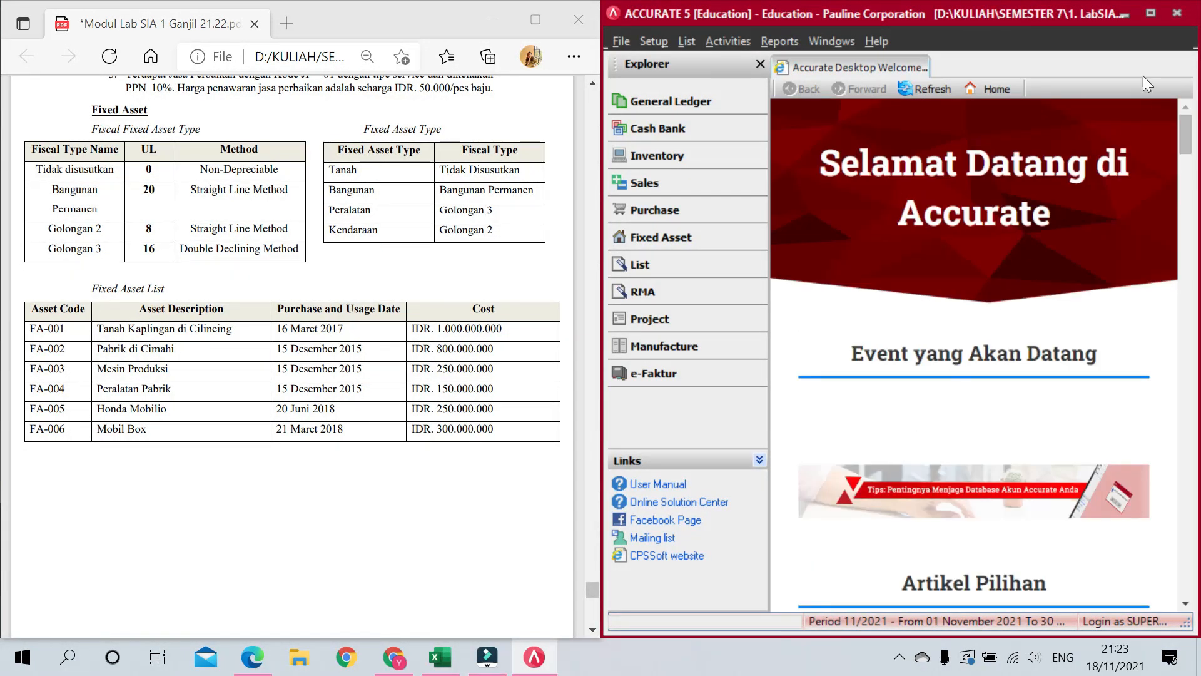
Step: Maximize the window and run General Ledger Period End for September 2020
click(1150, 14)
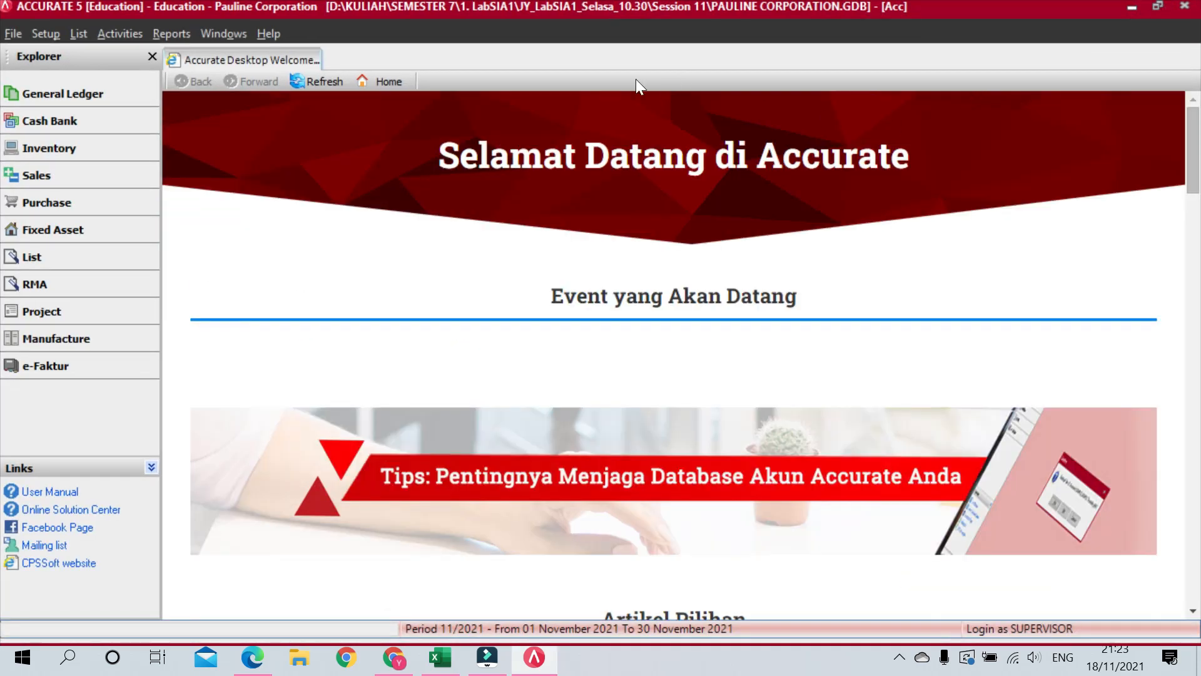
click(88, 98)
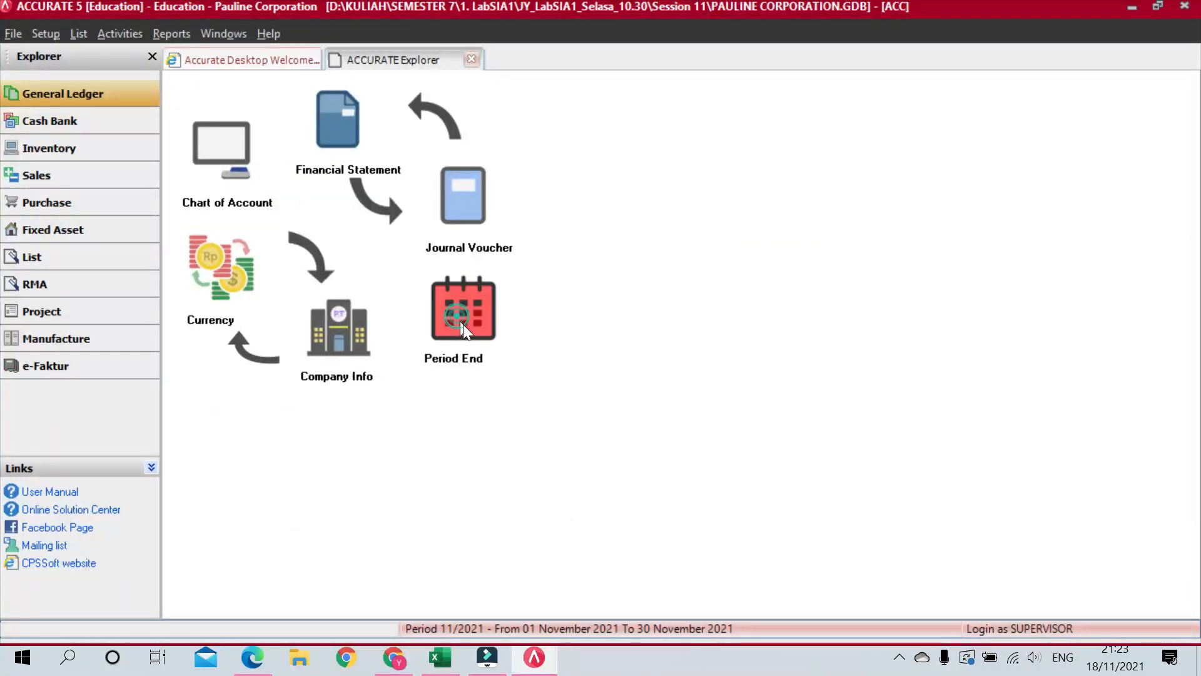
click(459, 321)
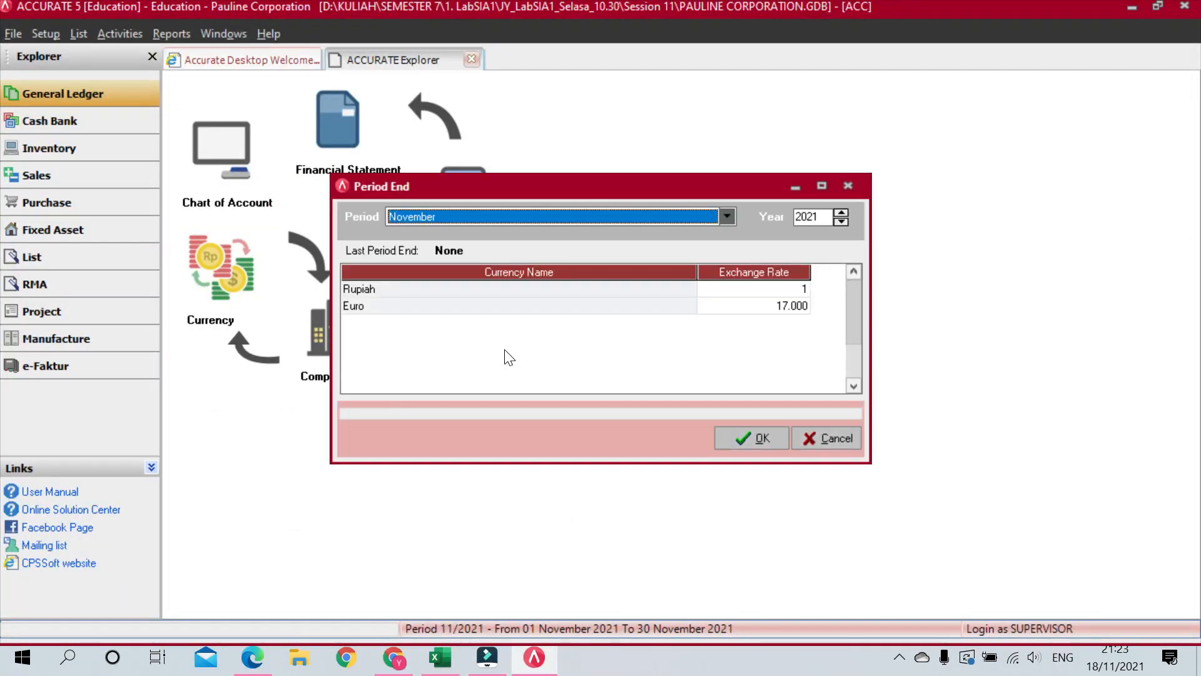
click(603, 213)
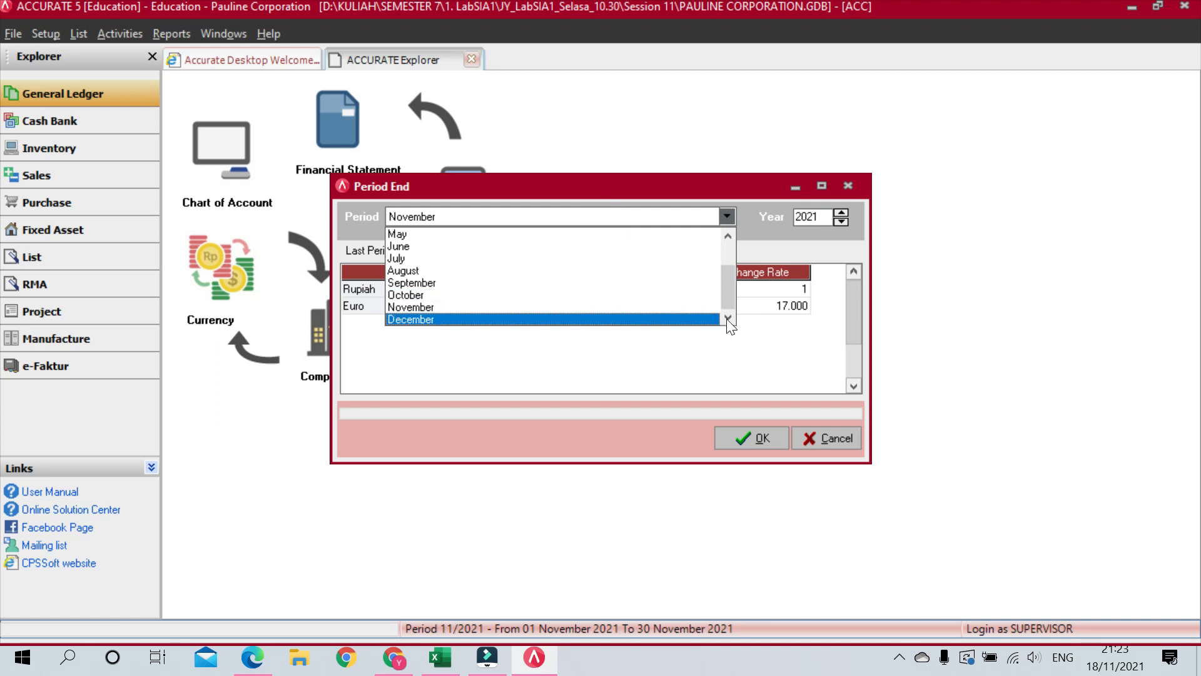
click(416, 283)
click(814, 217)
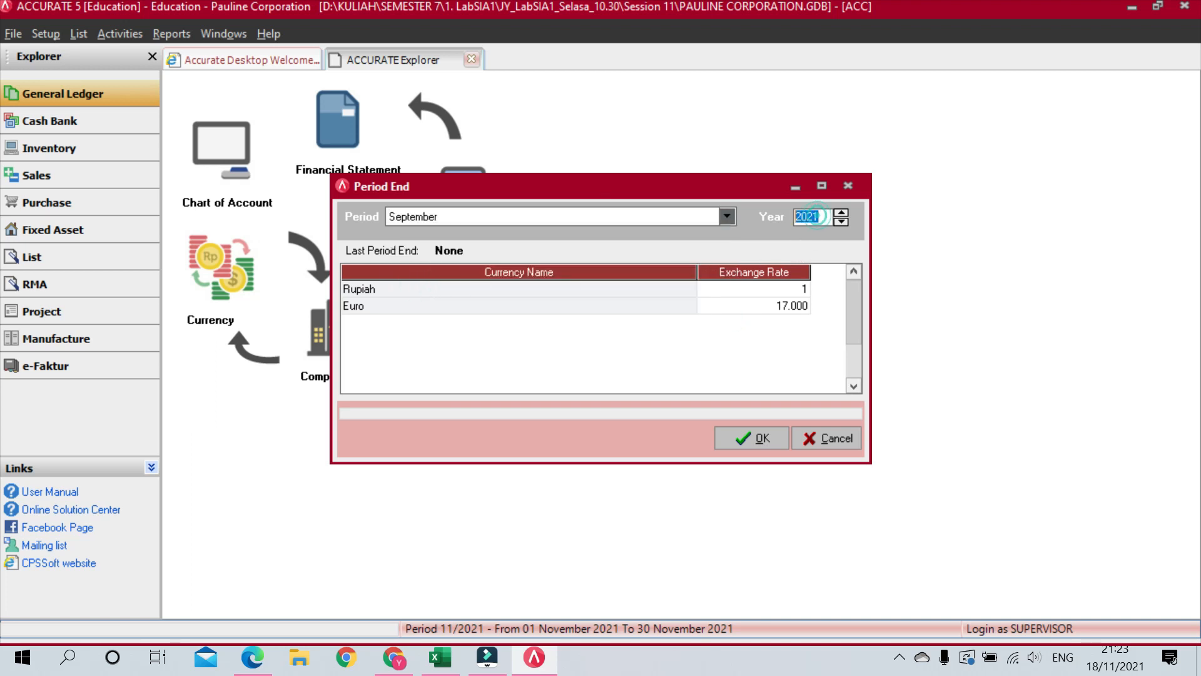
text(2020)
click(762, 435)
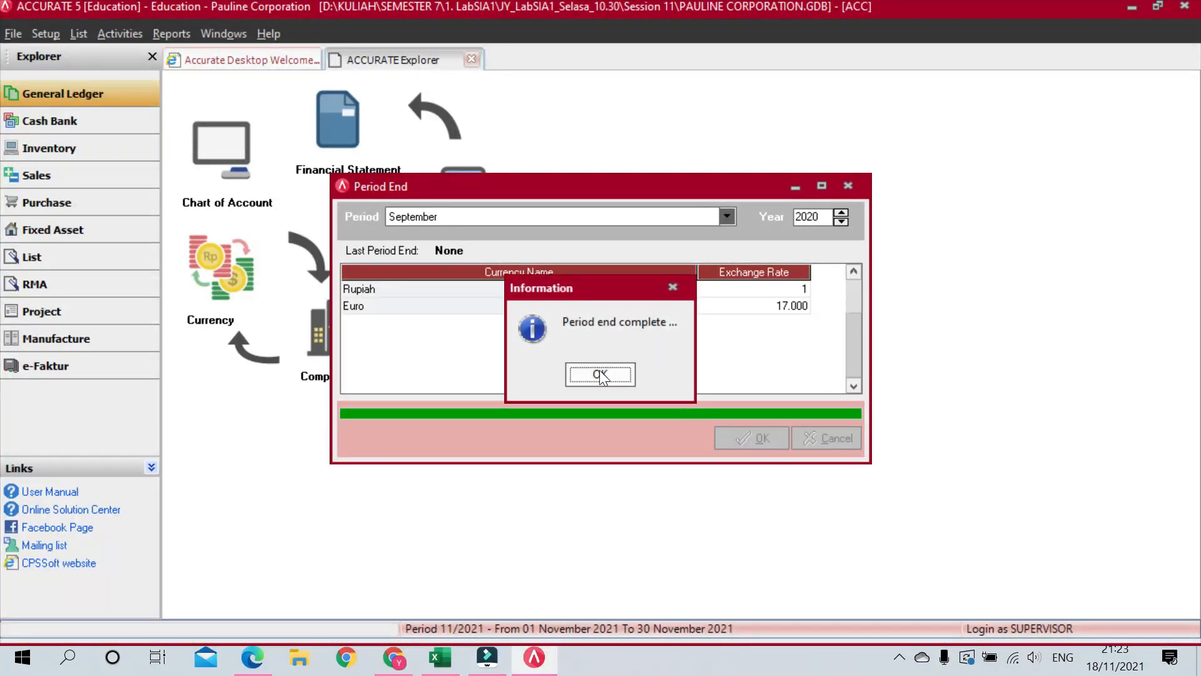
click(600, 375)
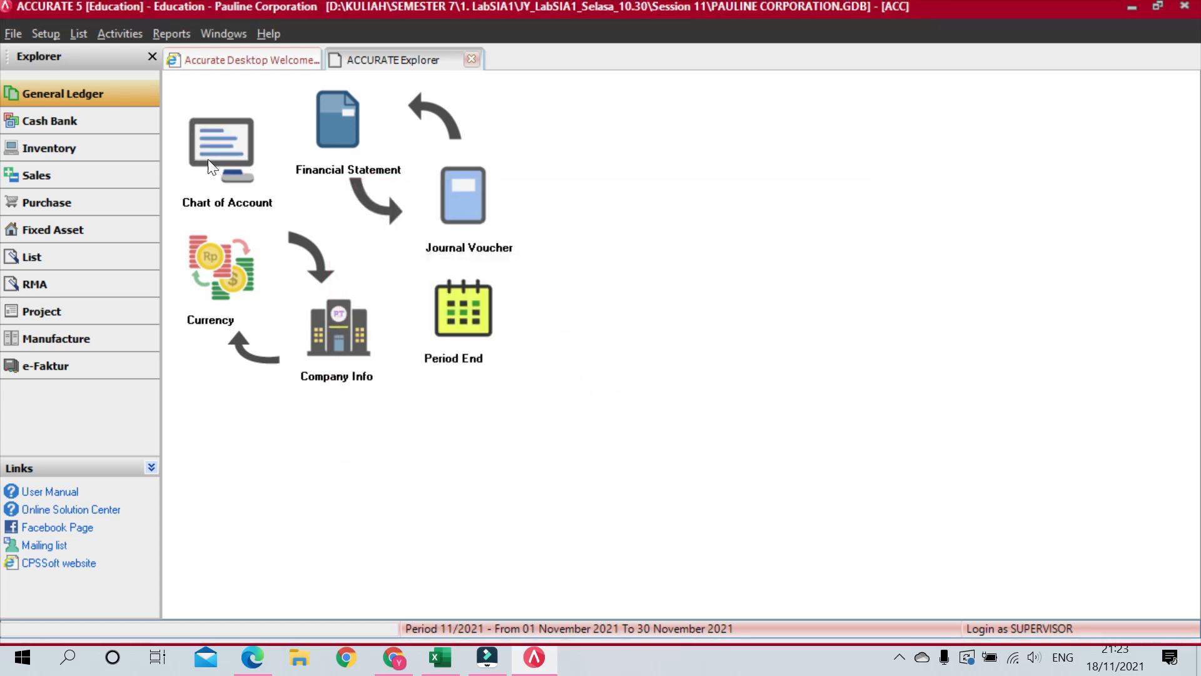
click(250, 174)
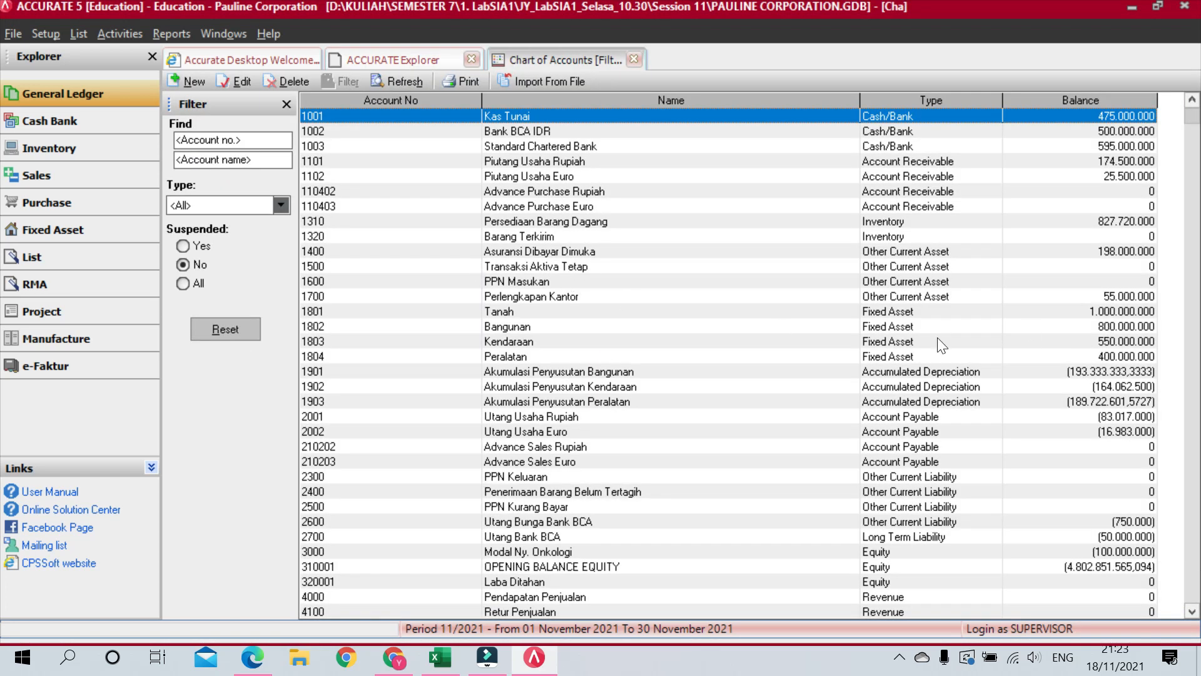
Step: Point out Tanah and the accumulated depreciation rows, opening Akumulasi Penyusutan Bangunan
click(525, 314)
click(525, 372)
click(526, 386)
click(526, 401)
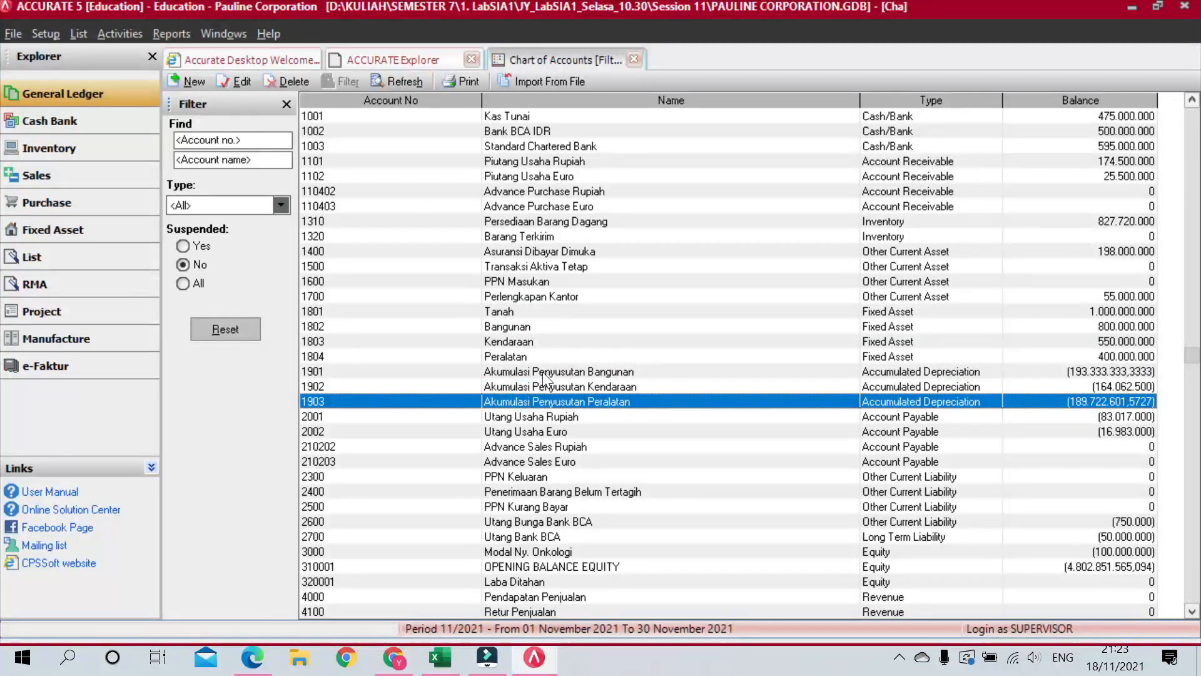
double_click(542, 372)
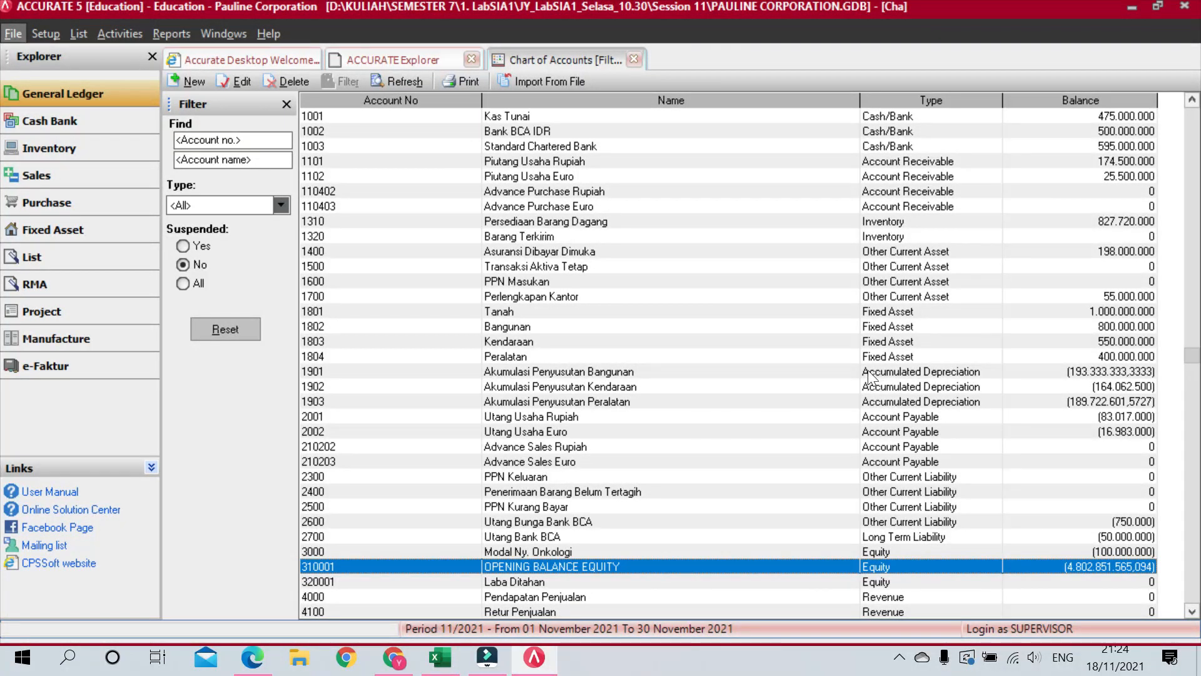
Step: Review the accumulated depreciation balances, then return to the Accurate Desktop Welcome page
click(916, 387)
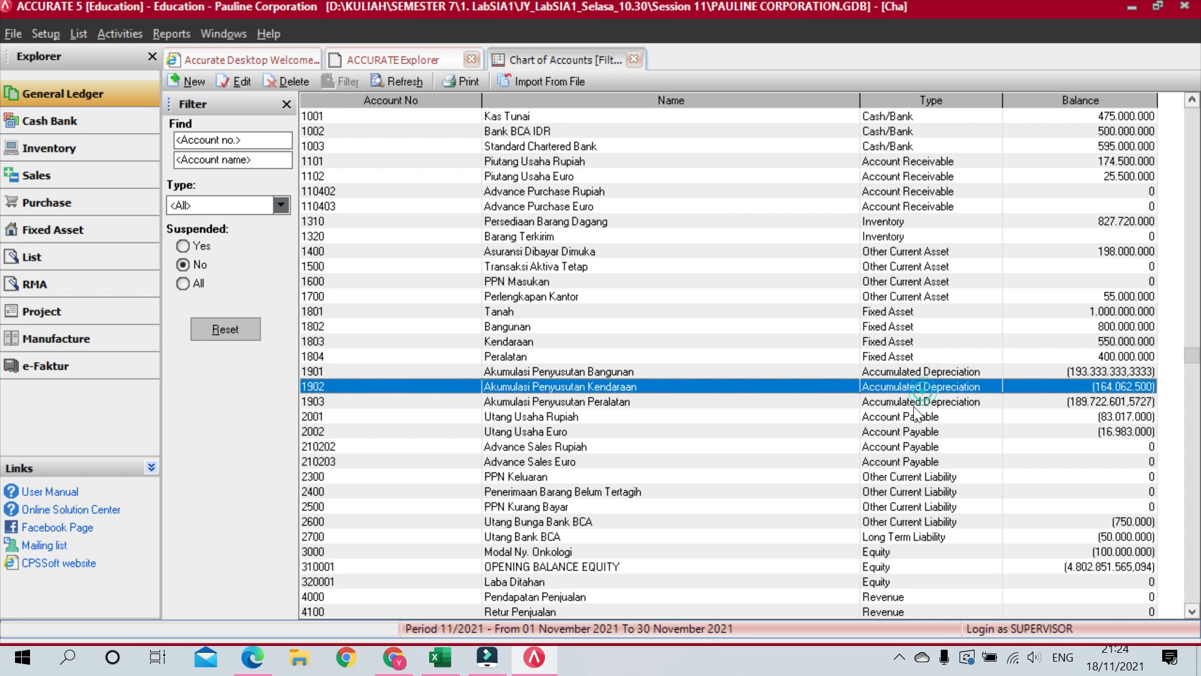
click(910, 415)
click(917, 371)
click(924, 401)
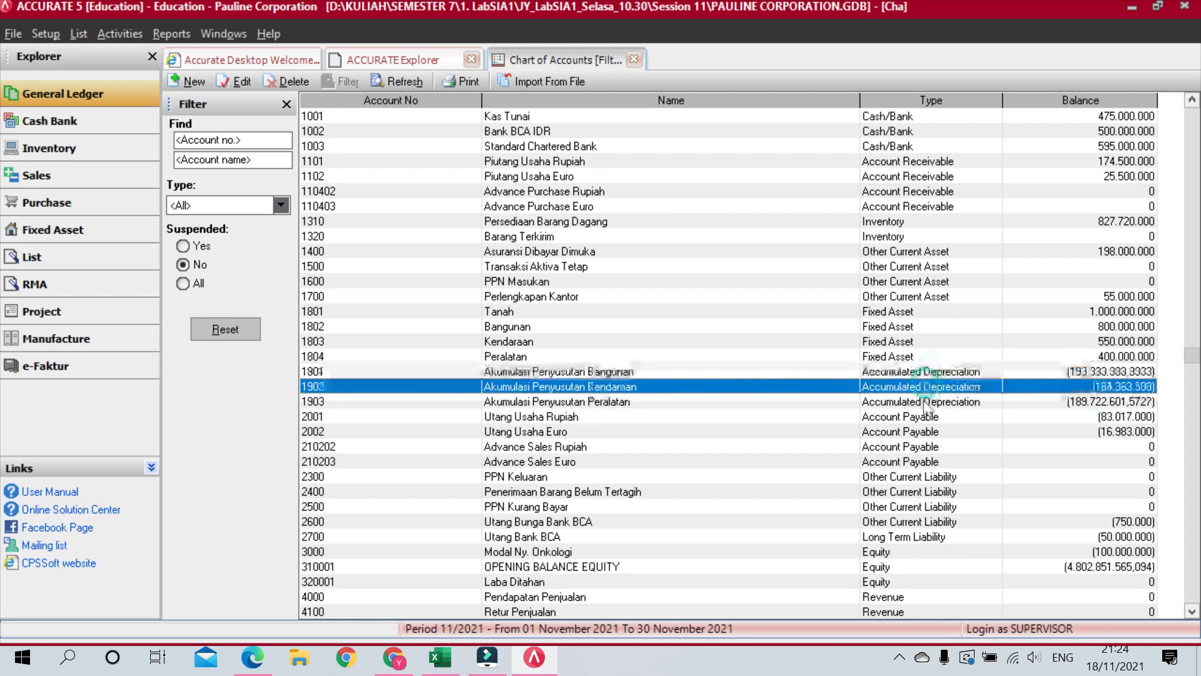
click(945, 371)
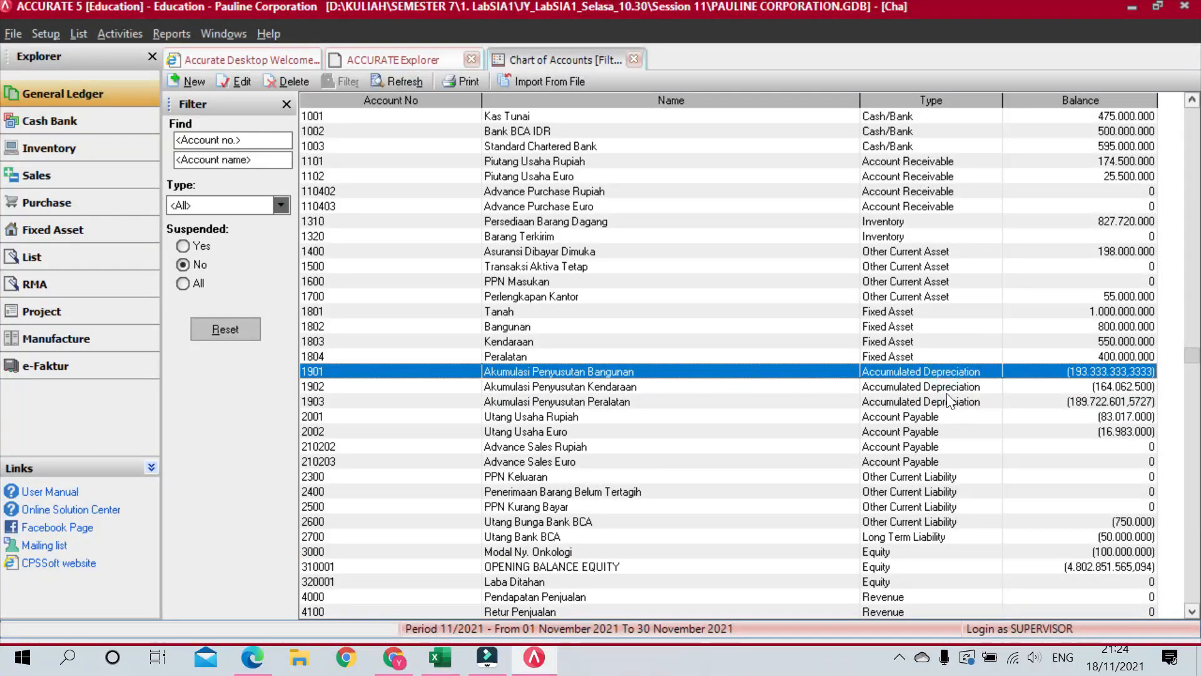
click(956, 398)
click(956, 385)
click(958, 372)
click(200, 61)
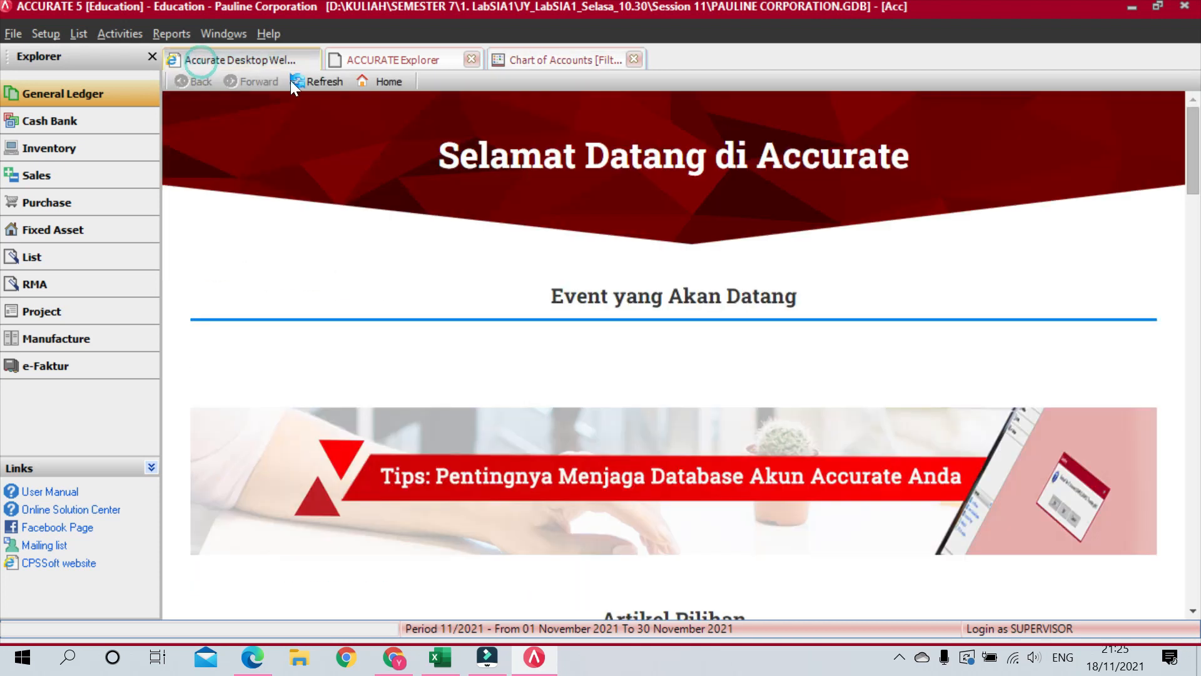
Step: Start a new journal voucher dated 30/09/2020, correcting the invalid 31/09/2020
click(369, 59)
click(469, 197)
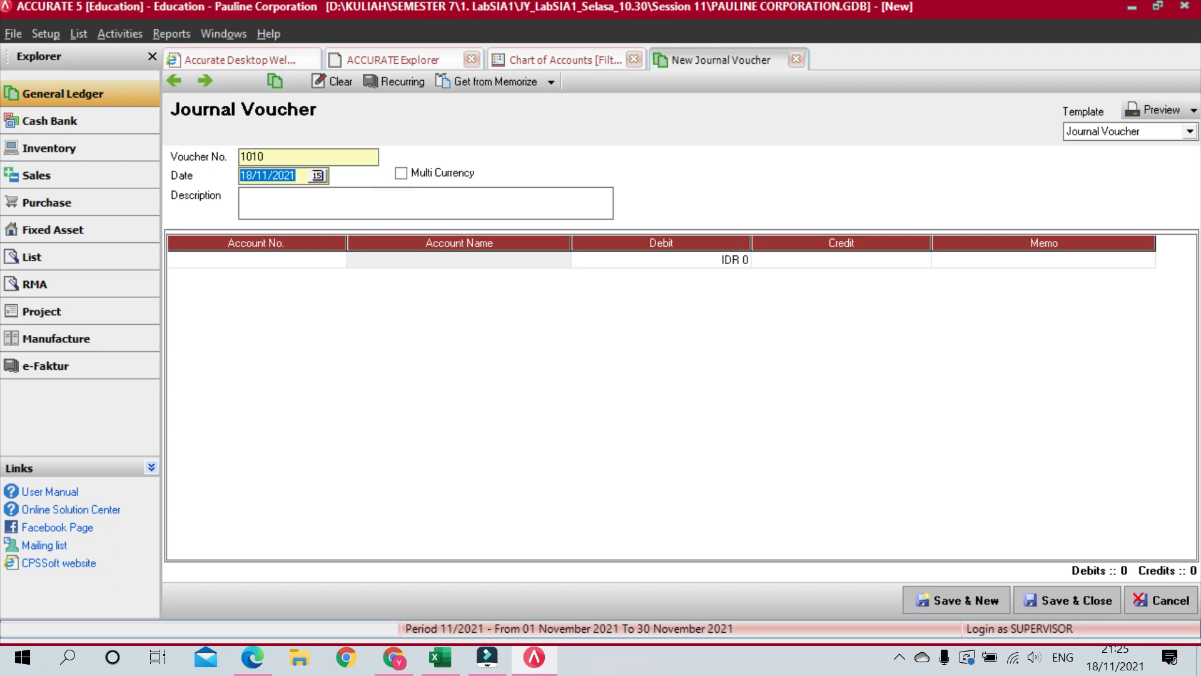
text(31/09/2020)
key(Tab)
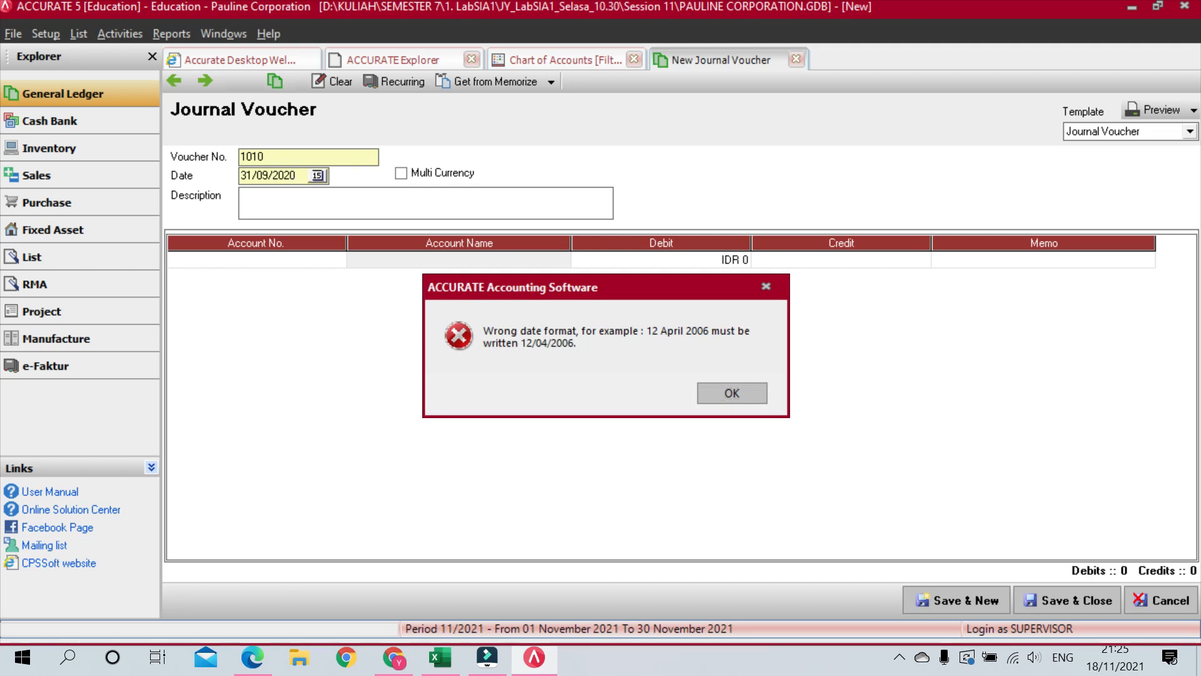
key(Return)
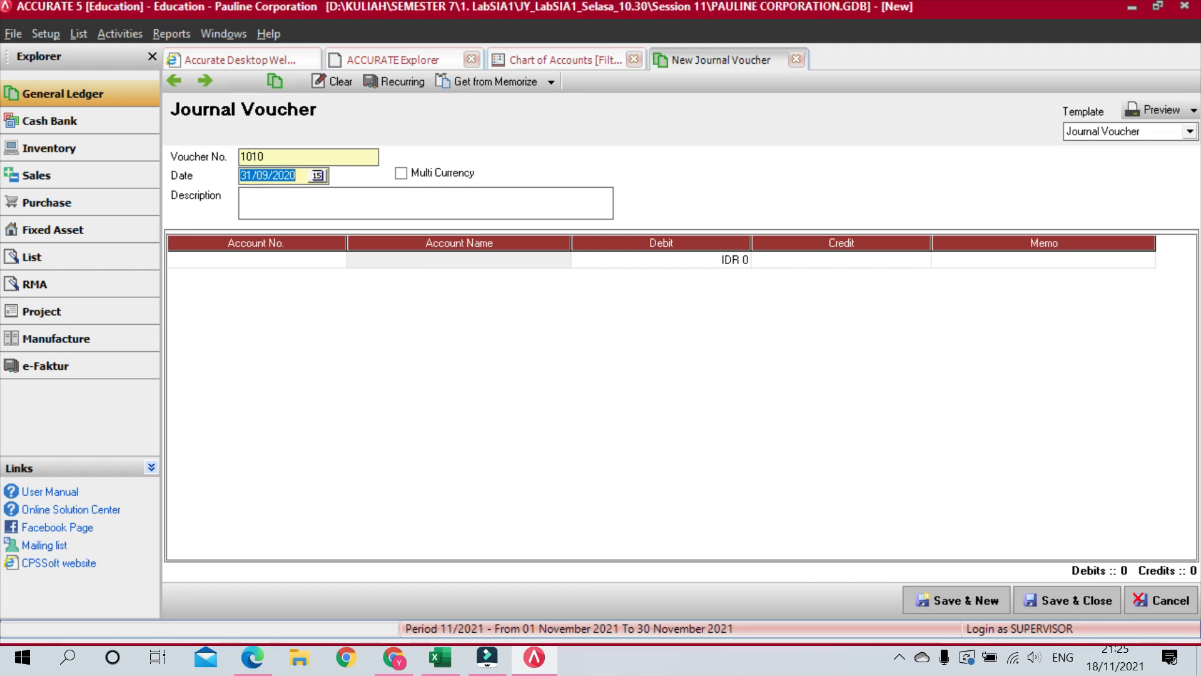
click(256, 176)
key(Left)
text(0)
key(Tab)
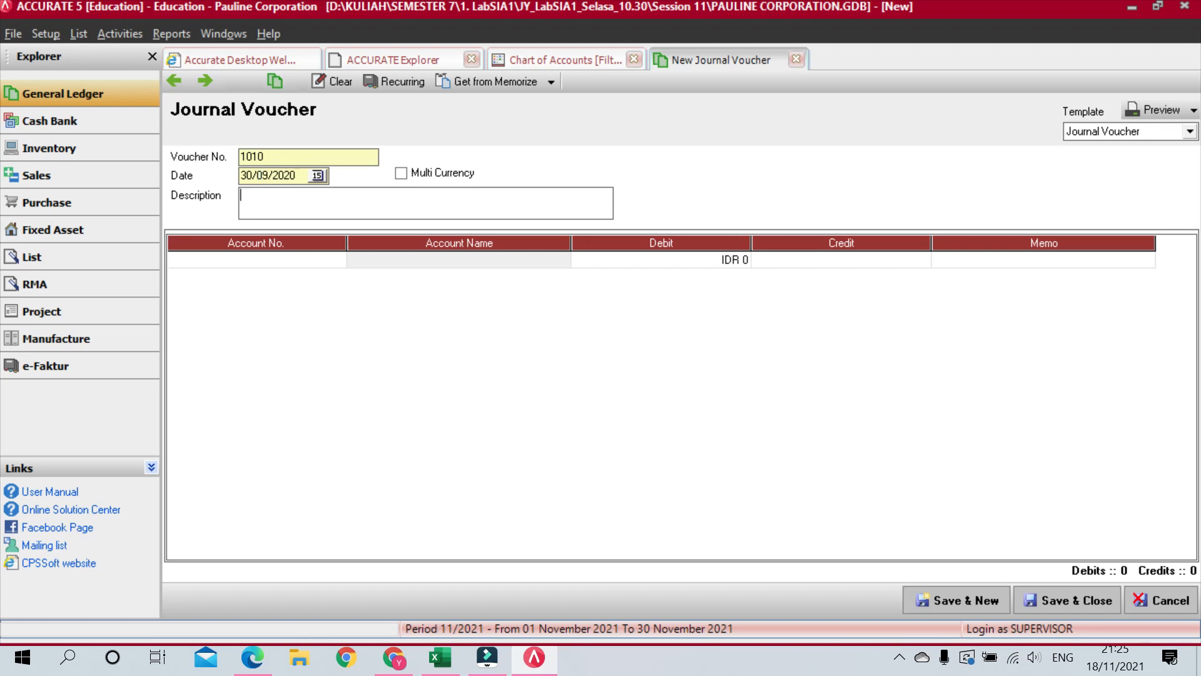
Step: Enter description 'Saldo Awal Laba Ditahan' and OPENING BALANCE EQUITY as the first row's account
text(Saldo Awal Laba Ditaha)
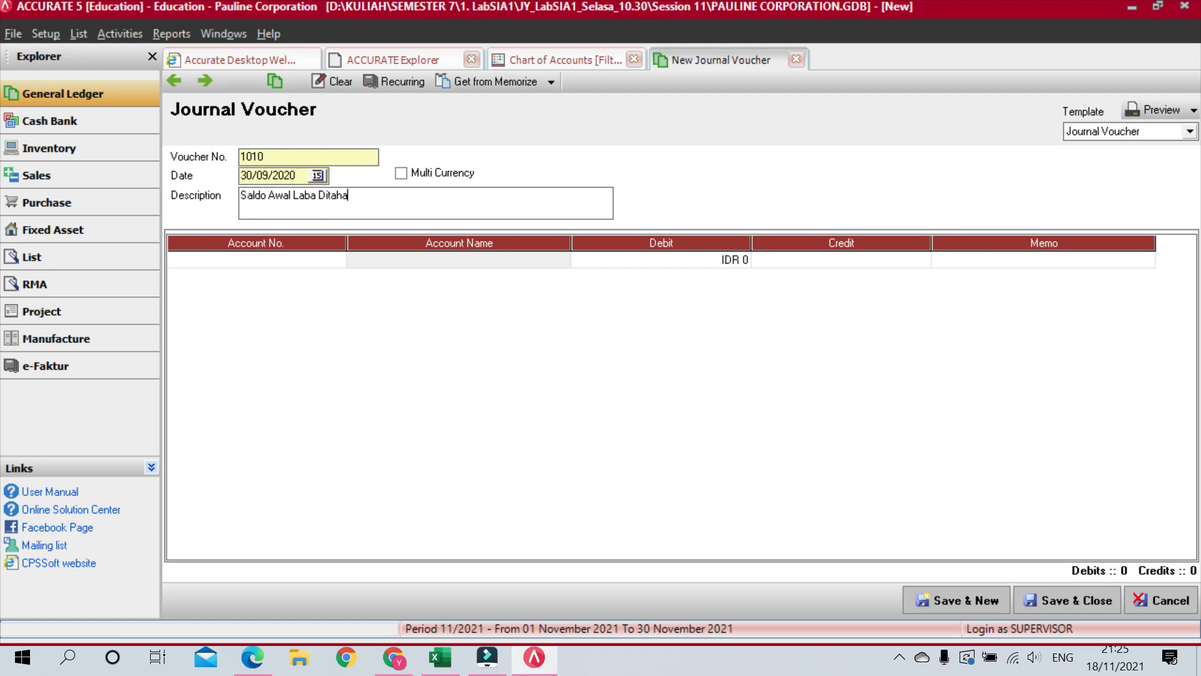
text(n)
click(280, 260)
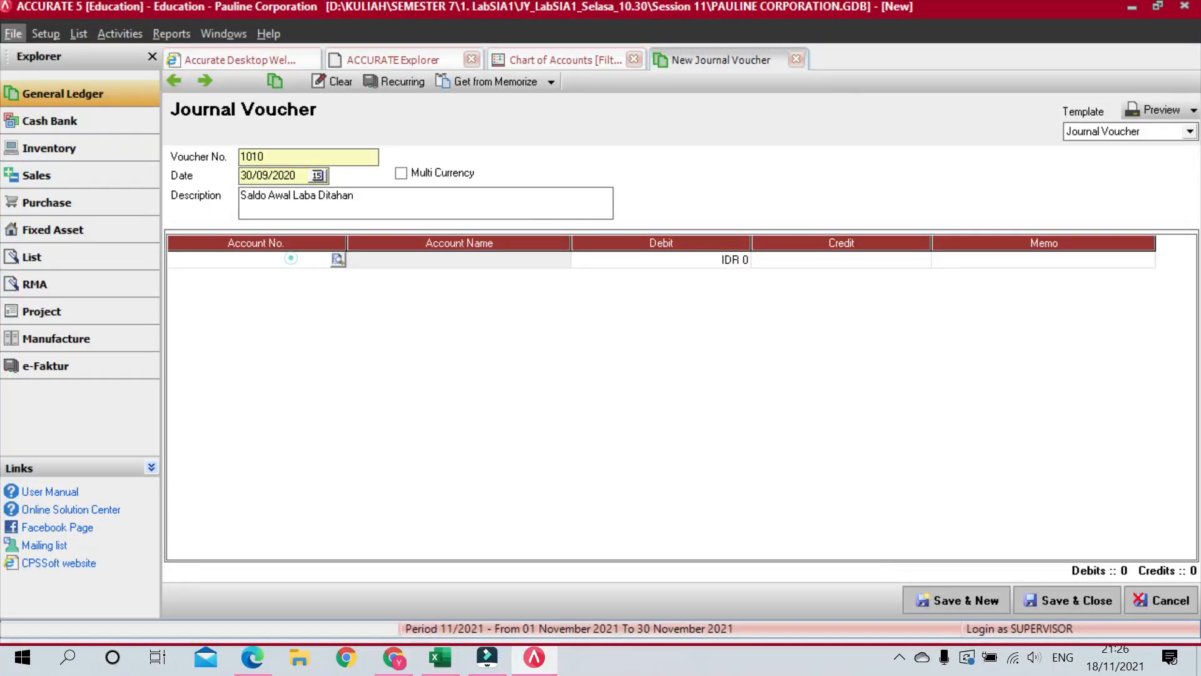
text(op)
key(Return)
key(Return)
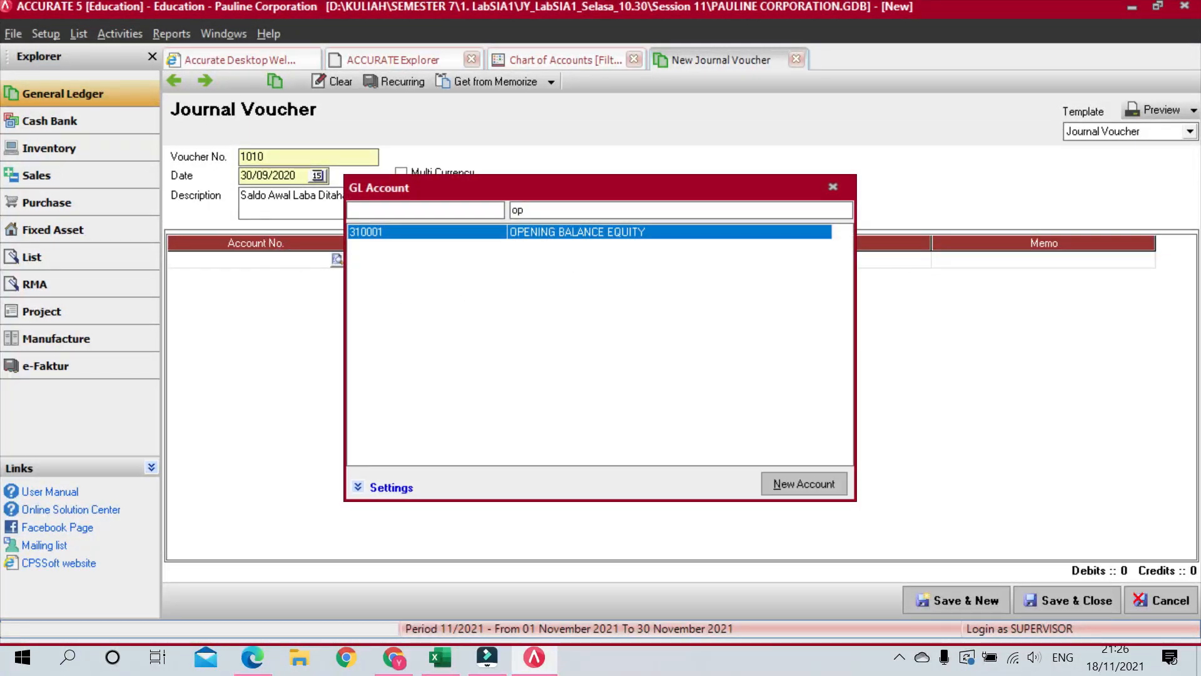
key(Return)
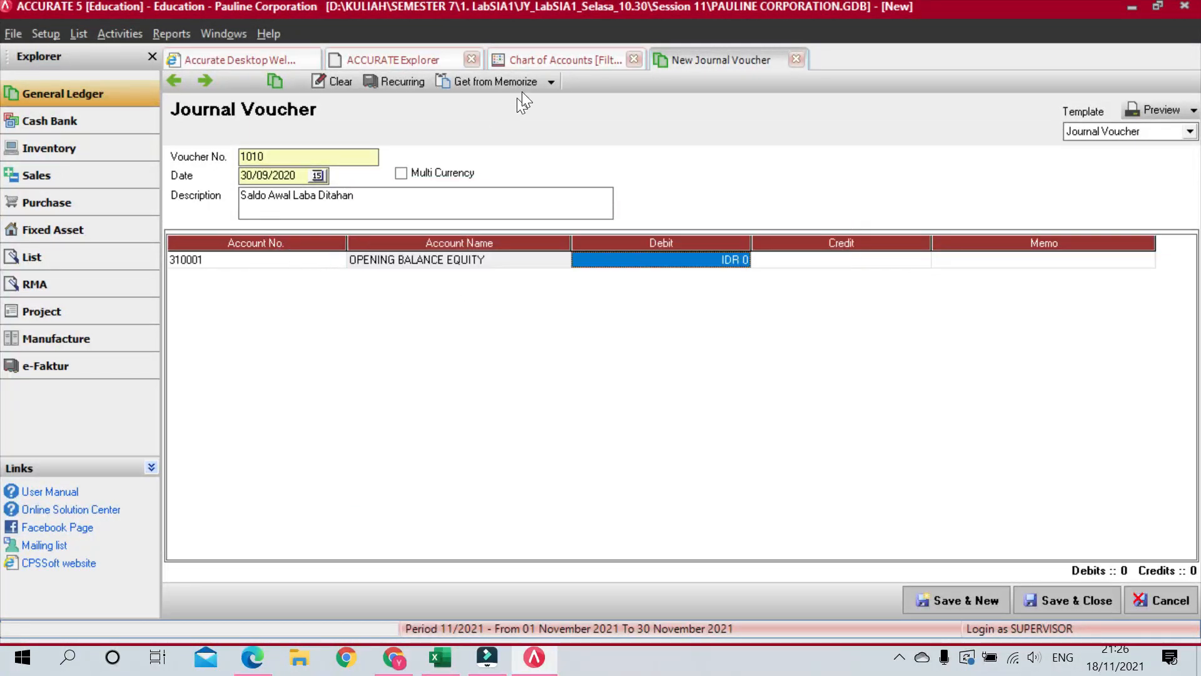
Step: Check OPENING BALANCE EQUITY's balance in the chart of accounts and debit 4.802.851.565,094
click(556, 59)
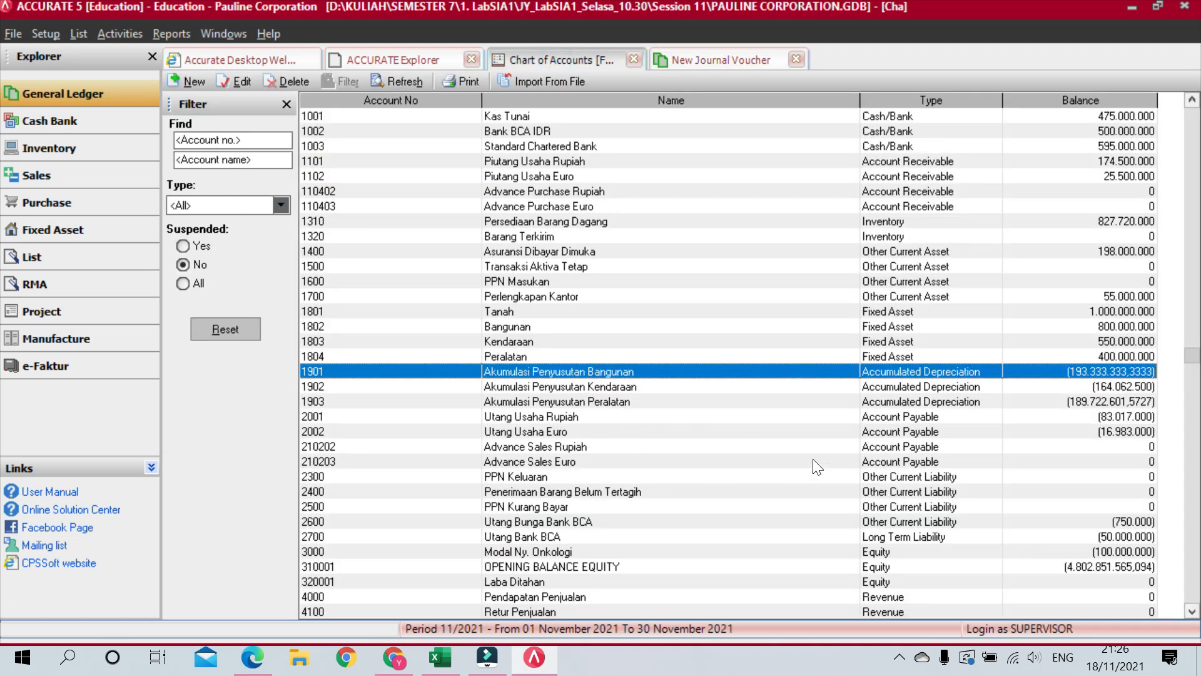
click(620, 567)
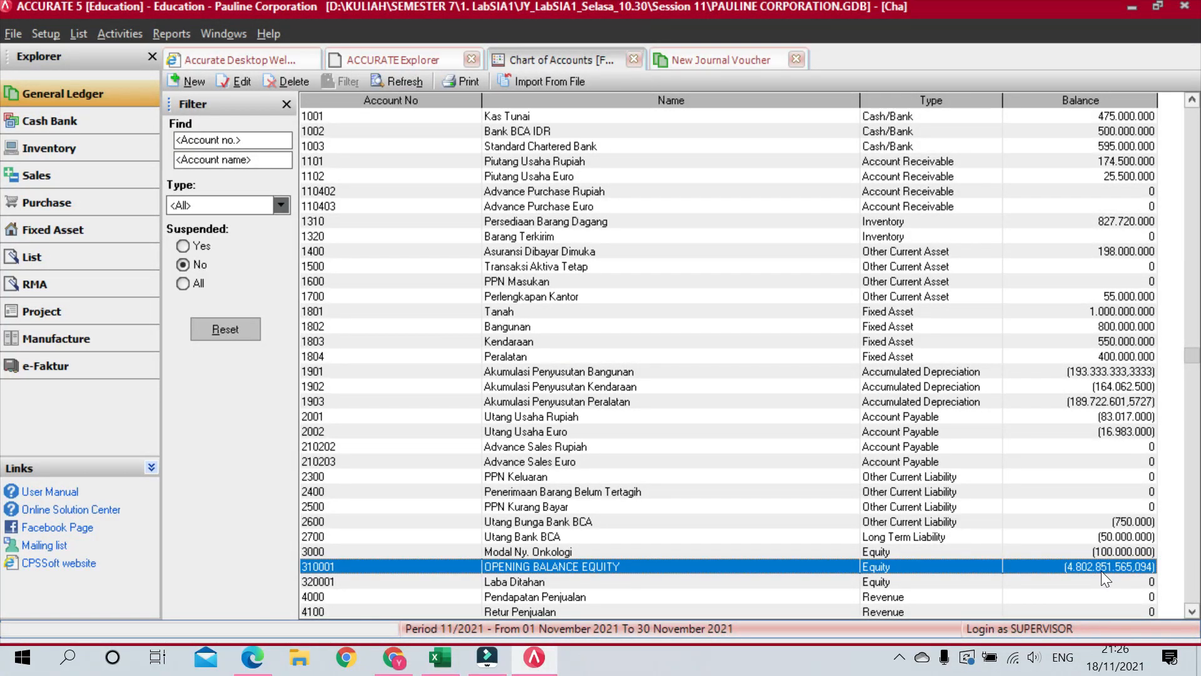
drag(1101, 568, 743, 277)
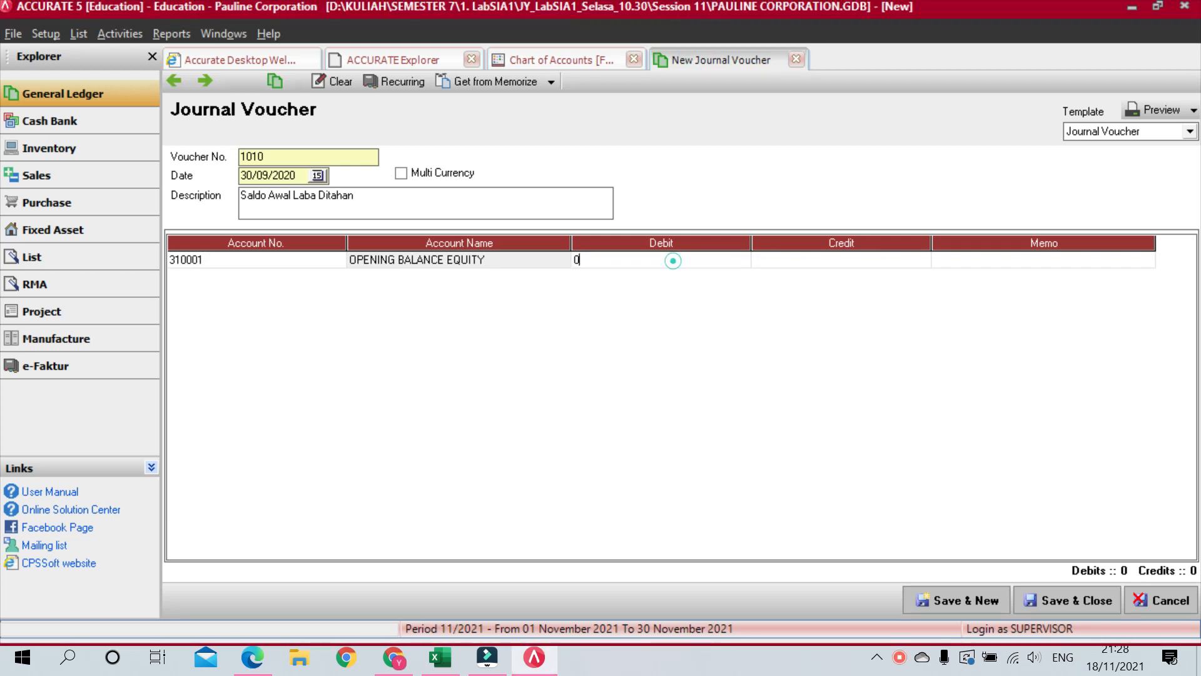
text(48028515650)
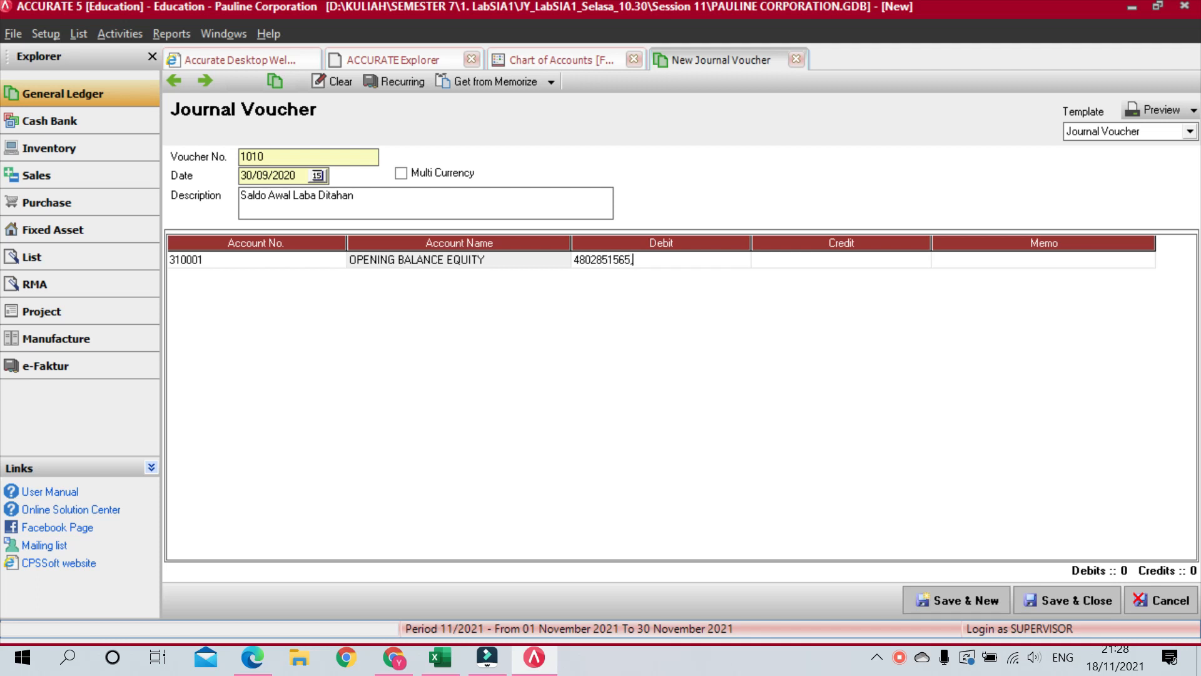
key(Tab)
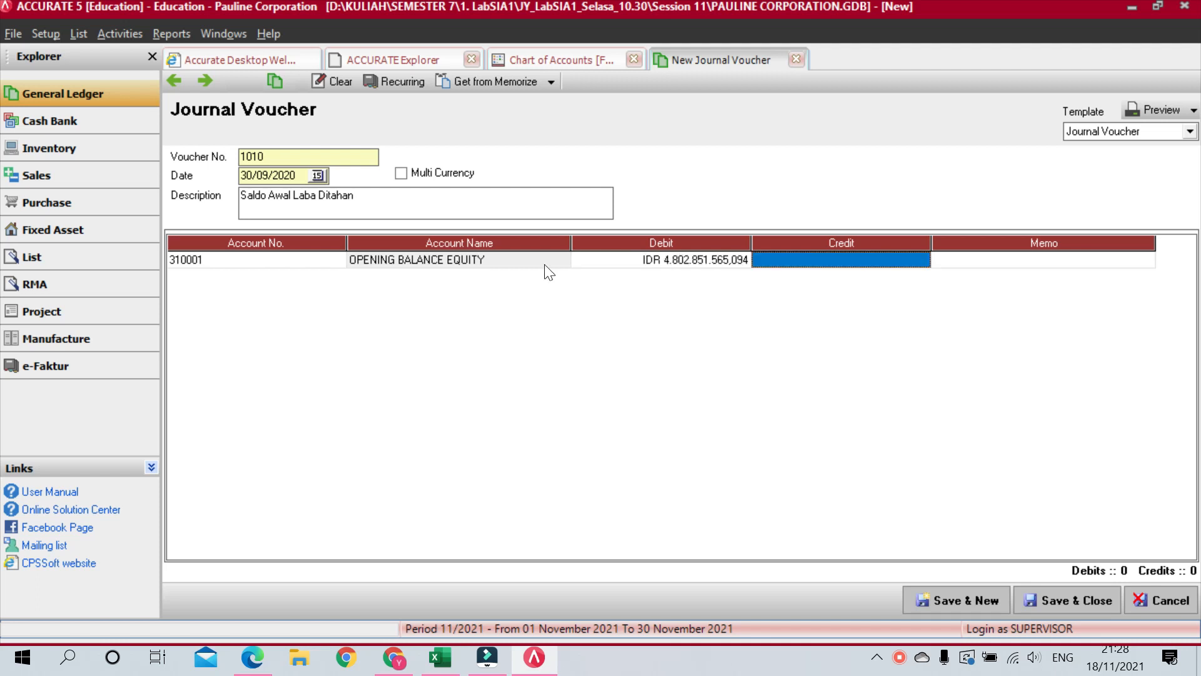
key(Tab)
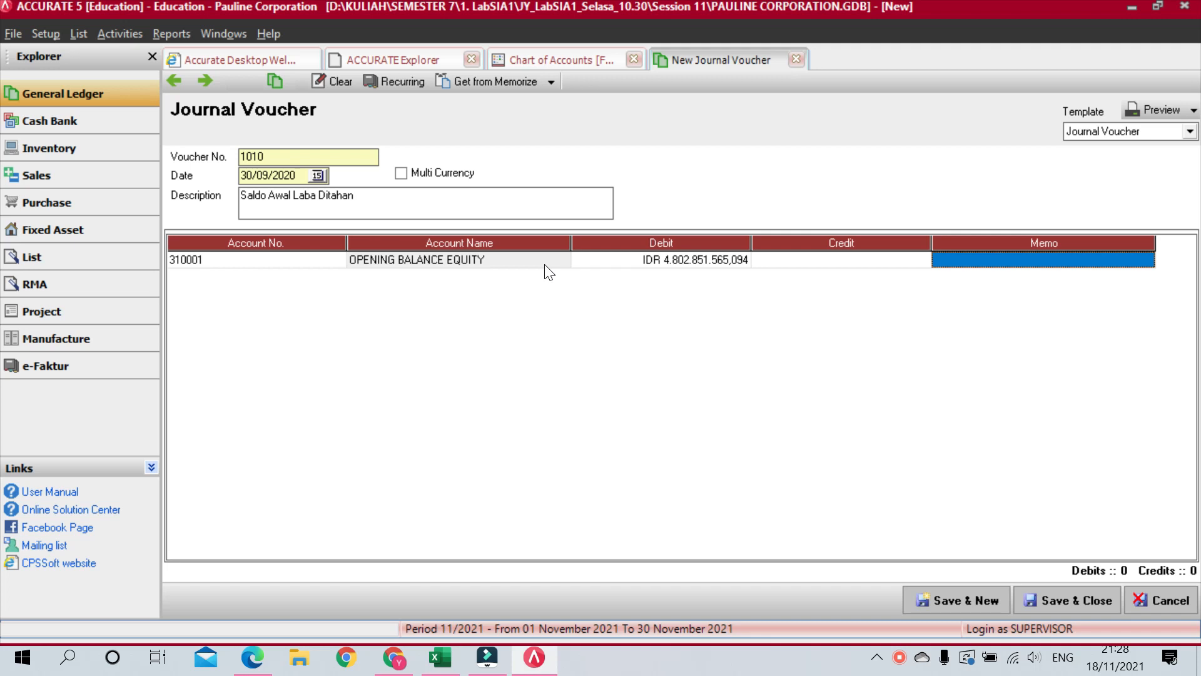
Step: Add 3200 Laba Ditahan as the balancing credit row and discard the empty third row
key(Tab)
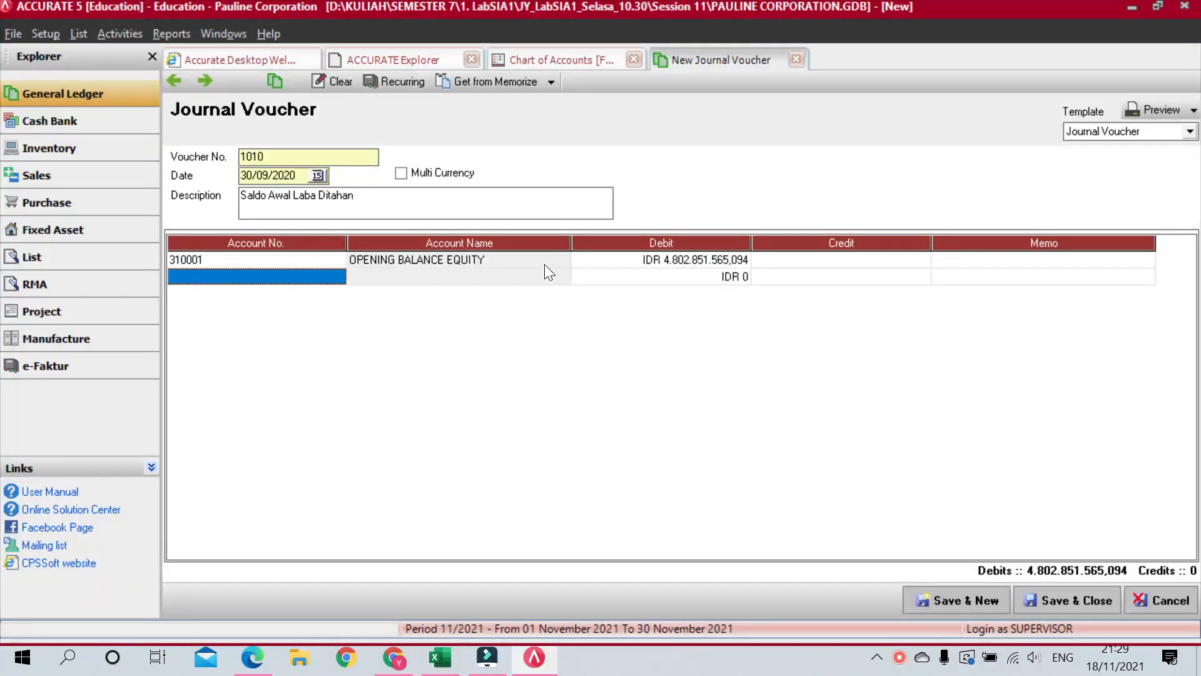
text(3200)
key(Return)
key(Return)
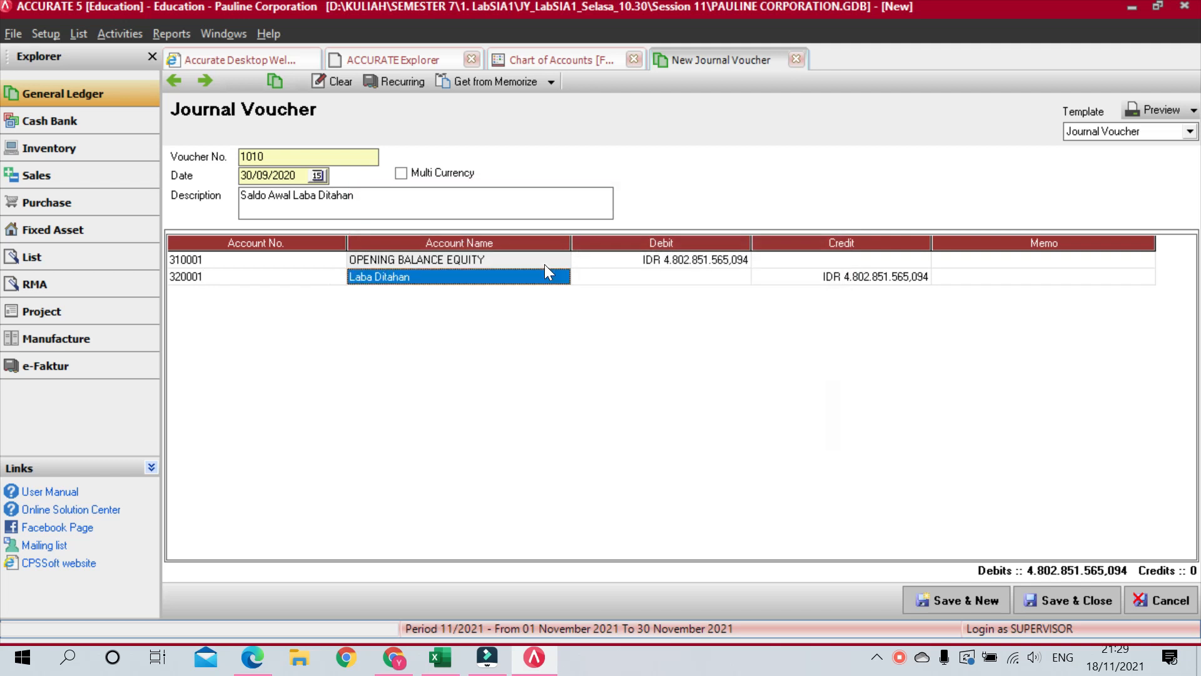
key(Tab)
key(Tab)
key(Tab)
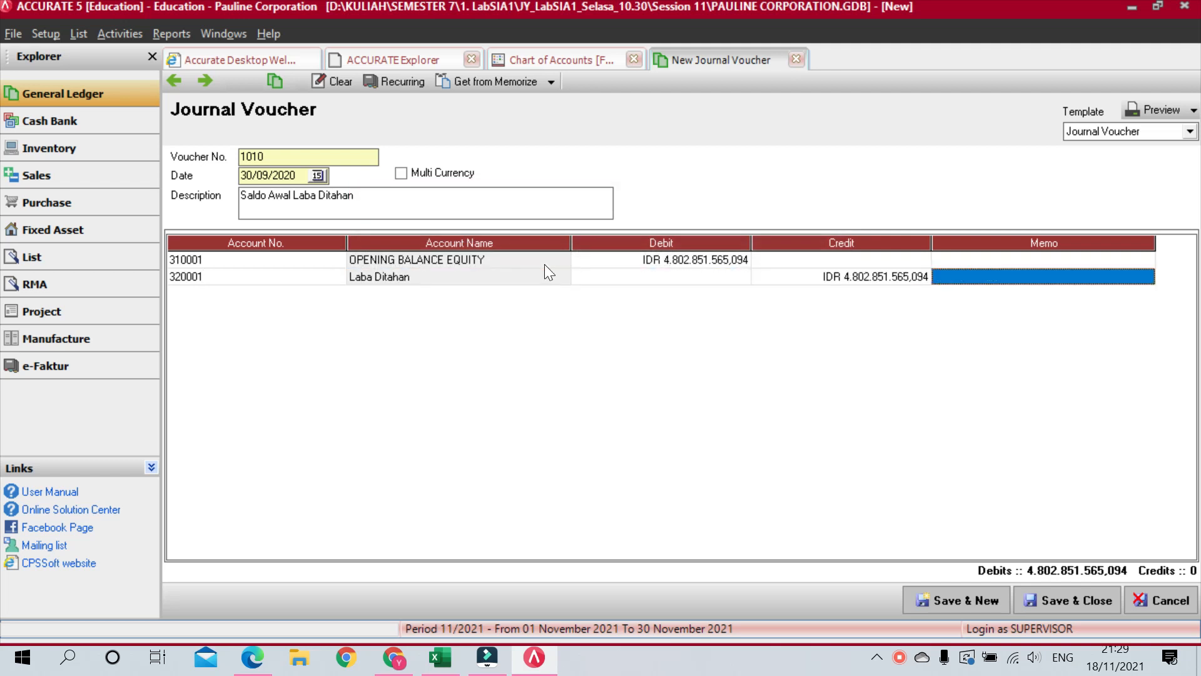
key(Tab)
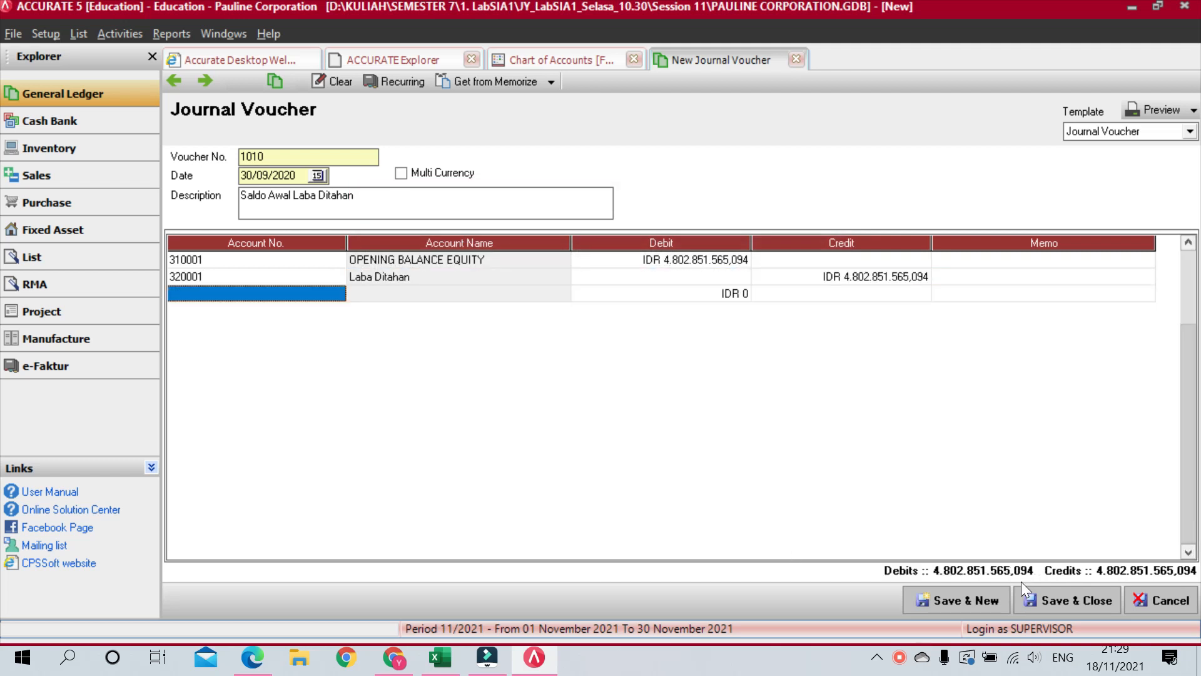
key(Up)
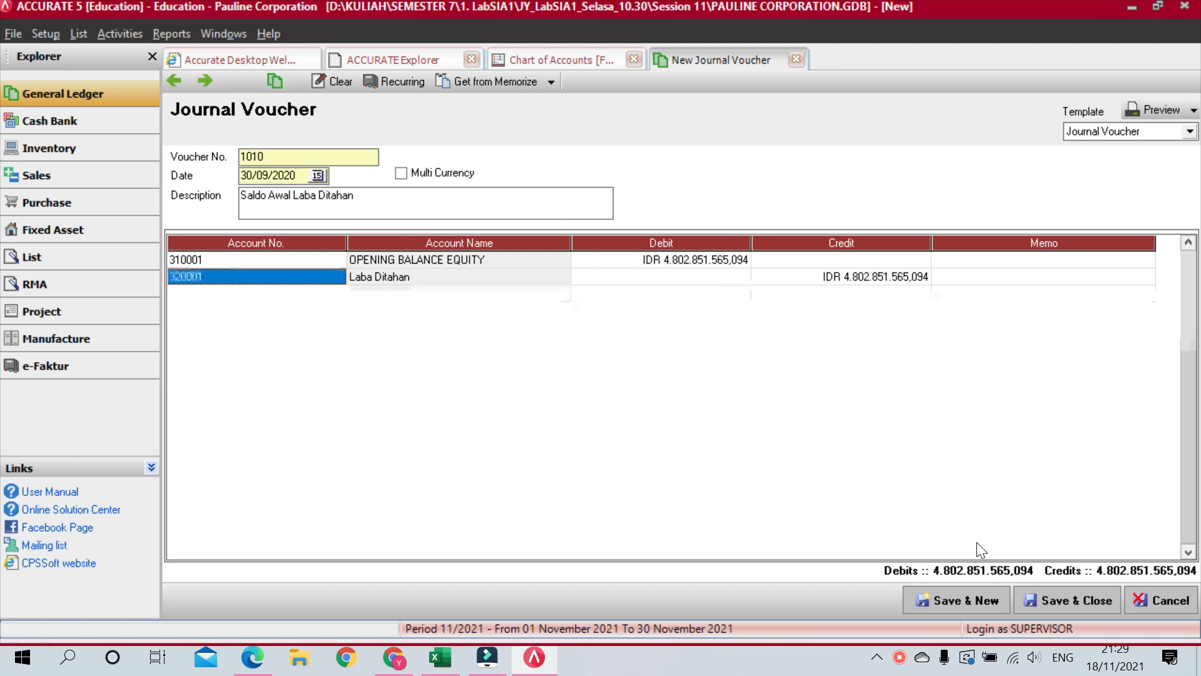
Step: Save and close the voucher, then refresh the Chart of Accounts to verify OPENING BALANCE EQUITY reads 0
click(1065, 603)
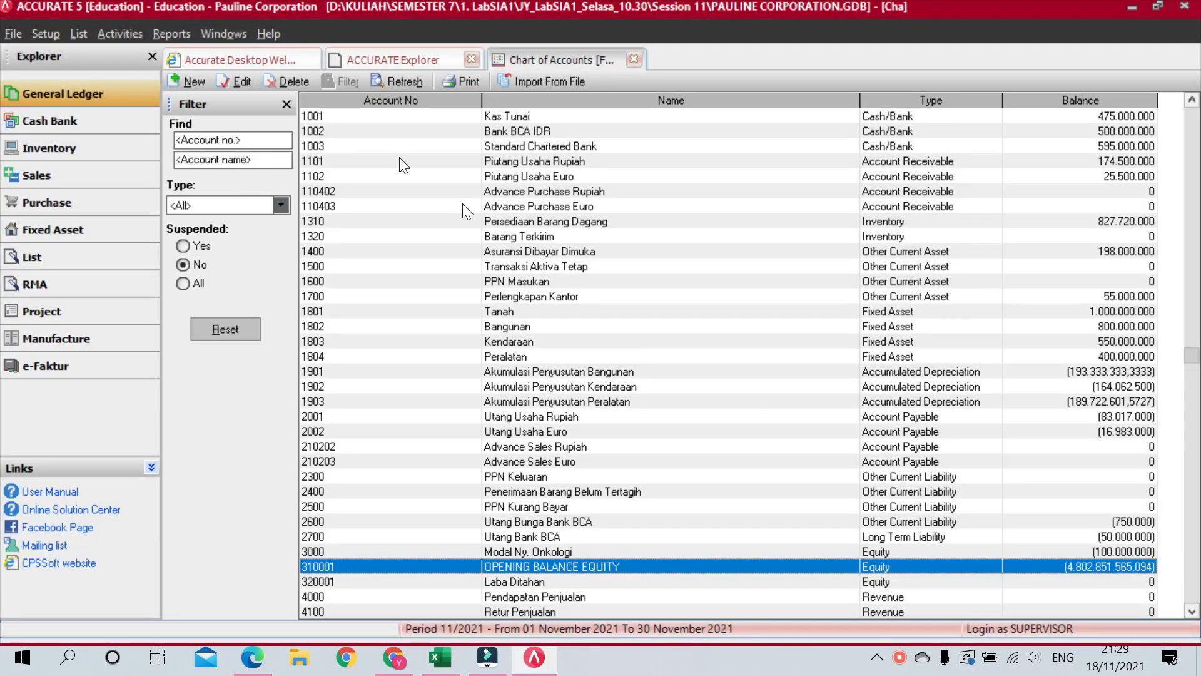
click(405, 79)
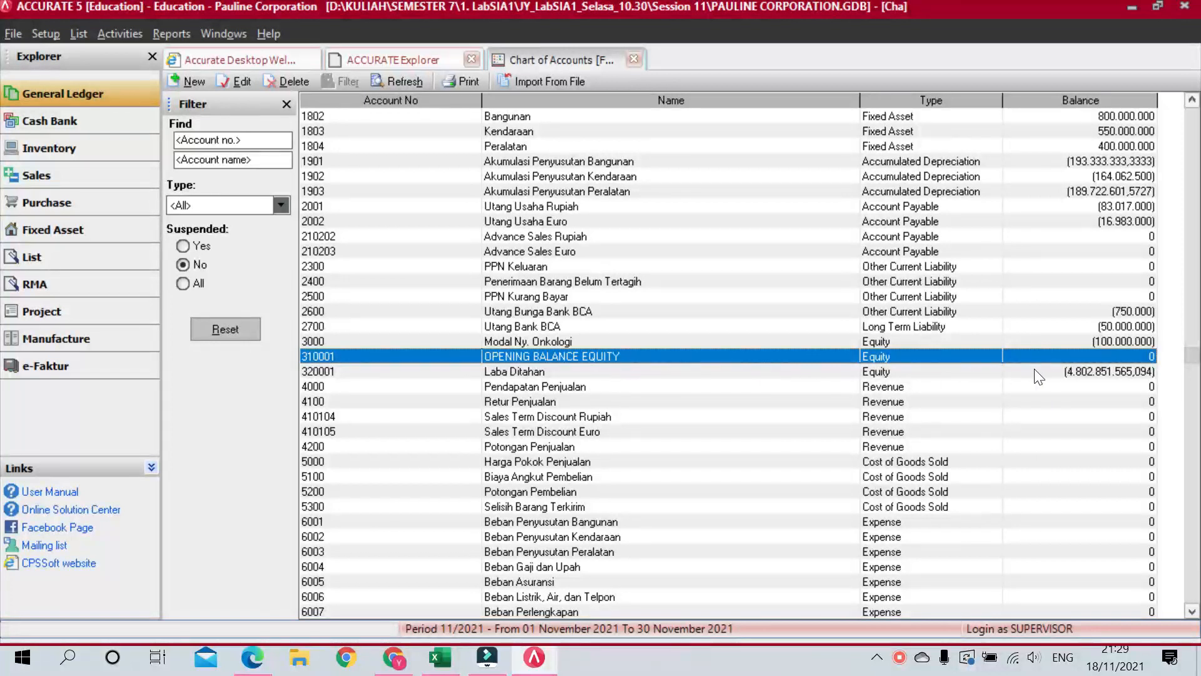
click(1063, 371)
key(Up)
key(Up)
key(Up)
key(Up)
key(Up)
key(Up)
key(Up)
key(Up)
key(Up)
key(Up)
key(Up)
key(Up)
key(Up)
key(Up)
key(Up)
key(Up)
key(Up)
key(Up)
key(Up)
key(Up)
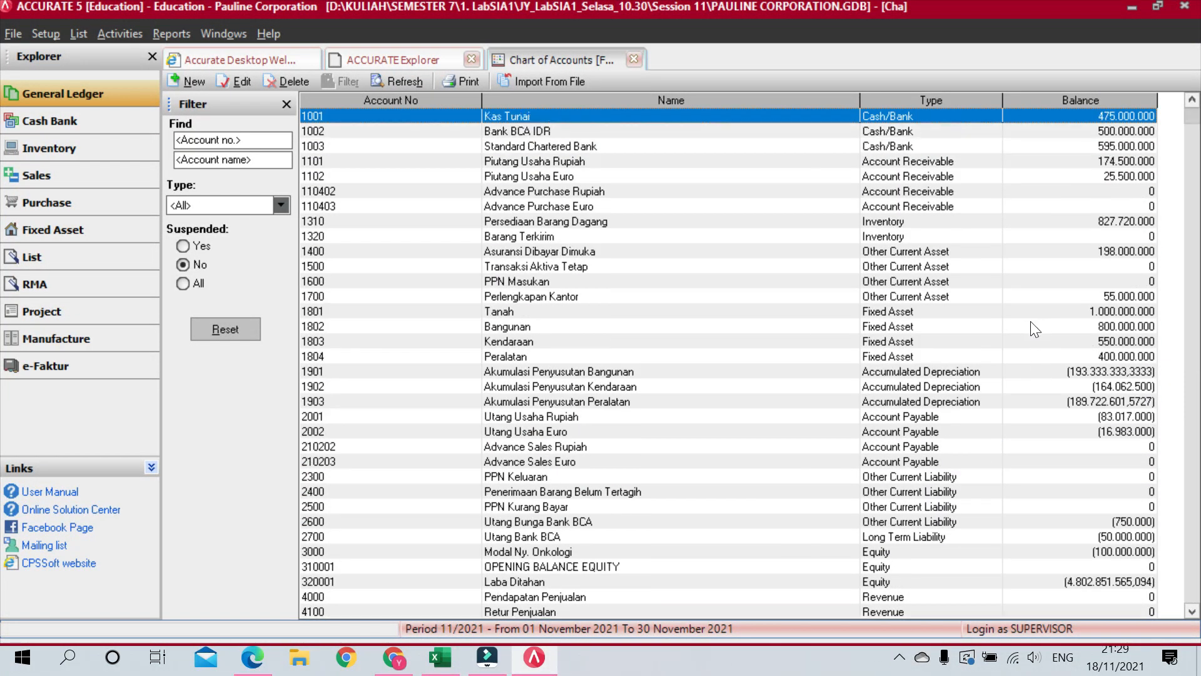
key(Down)
key(Down)
key(Down)
key(Down)
key(Down)
key(Down)
key(Down)
key(Down)
key(Down)
key(Down)
key(Down)
key(Down)
key(Down)
key(Down)
key(Down)
key(Down)
key(Down)
key(Down)
key(Down)
key(Down)
key(Down)
key(Down)
key(Down)
key(Down)
key(Down)
key(Down)
key(Down)
key(Down)
key(Down)
key(Down)
key(Down)
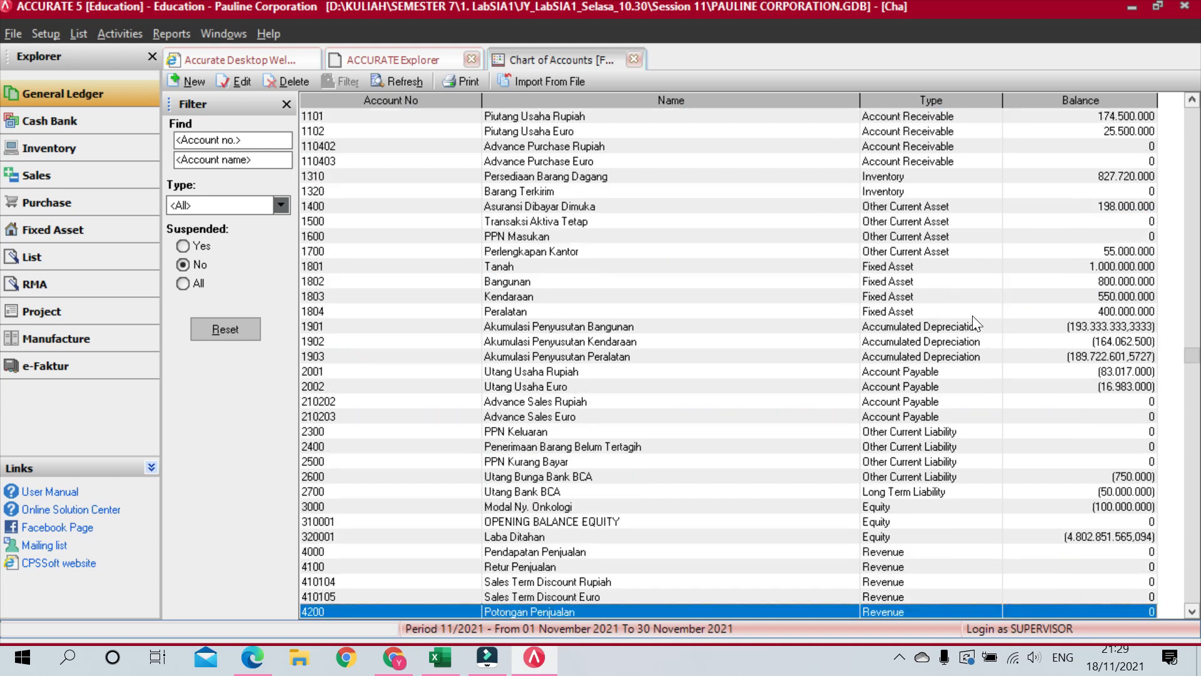
key(Up)
key(Up)
key(Up)
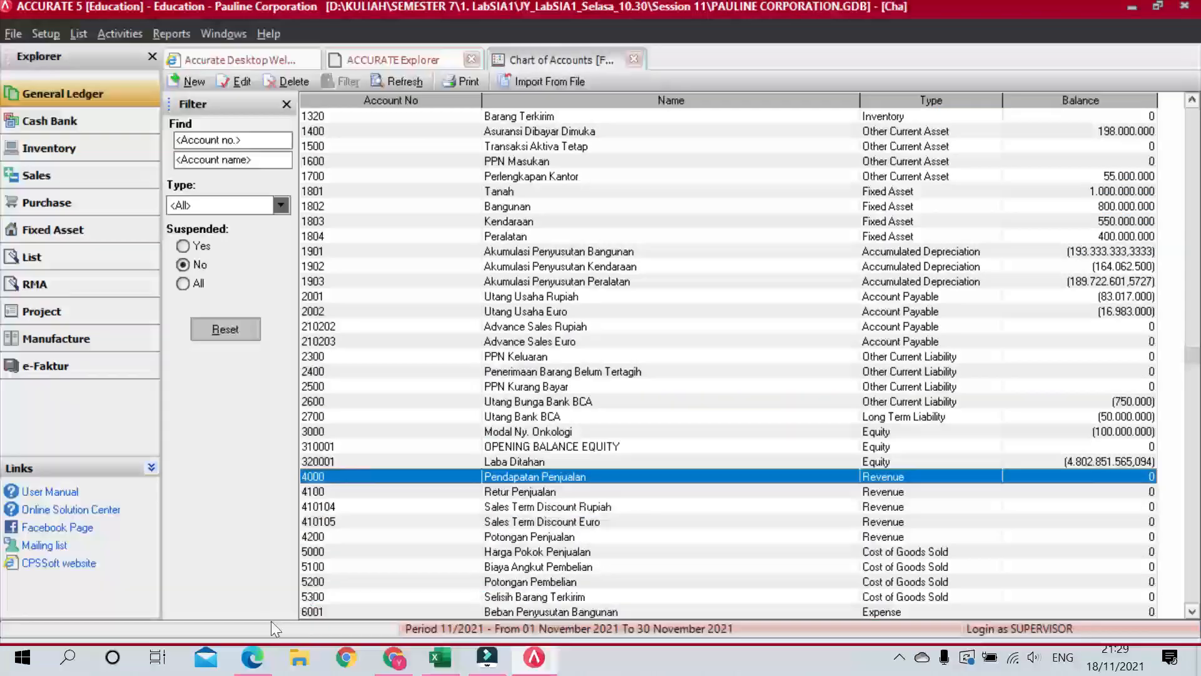
click(252, 657)
Step: Review the October 2020 transactions in the lab module PDF, then return to Accurate and close the company data
scroll(294, 356, down, 10)
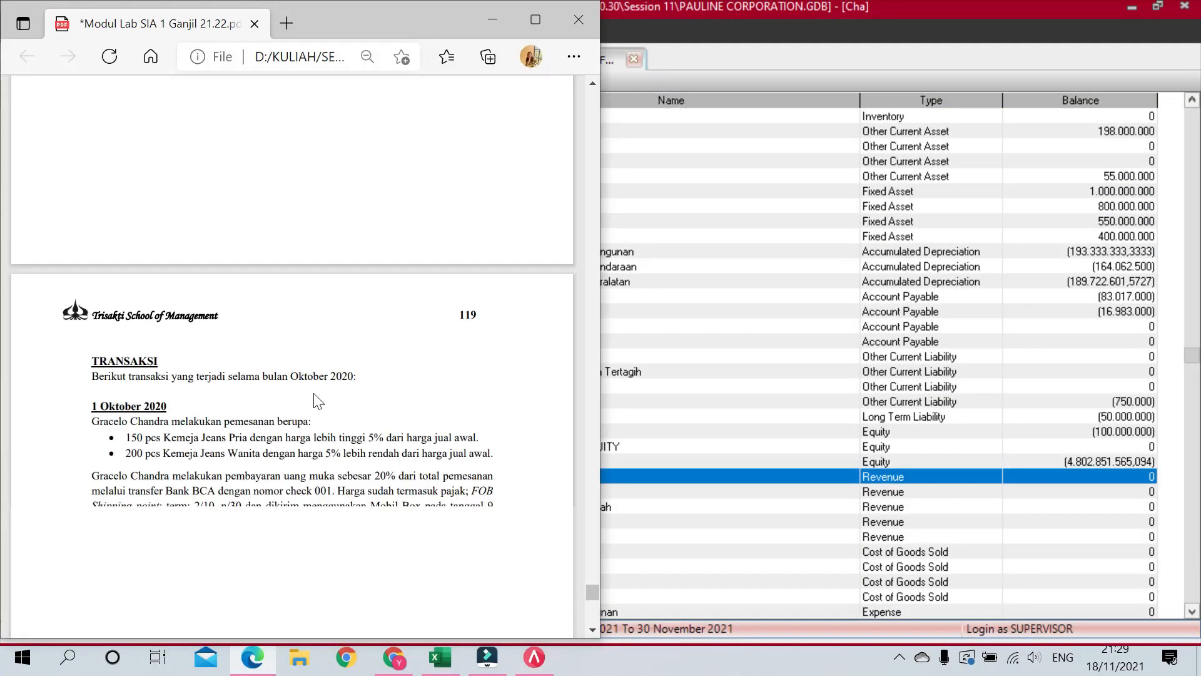
scroll(305, 395, down, 8)
scroll(304, 396, down, 10)
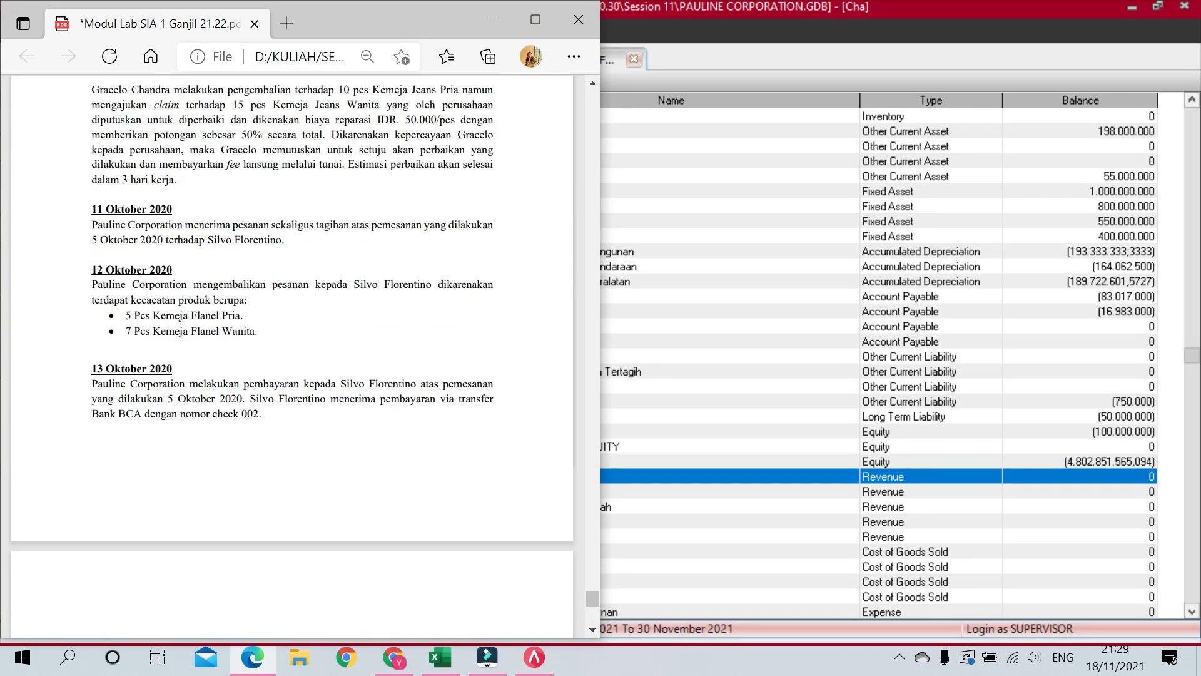
scroll(349, 350, up, 1)
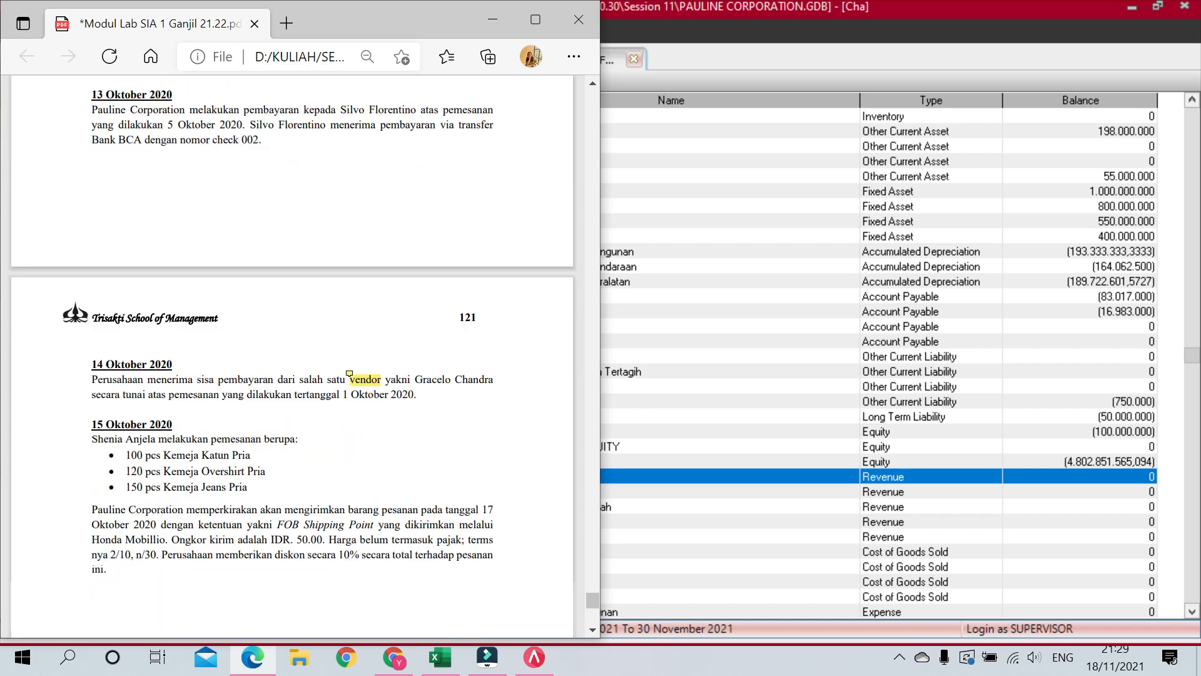
scroll(349, 351, up, 18)
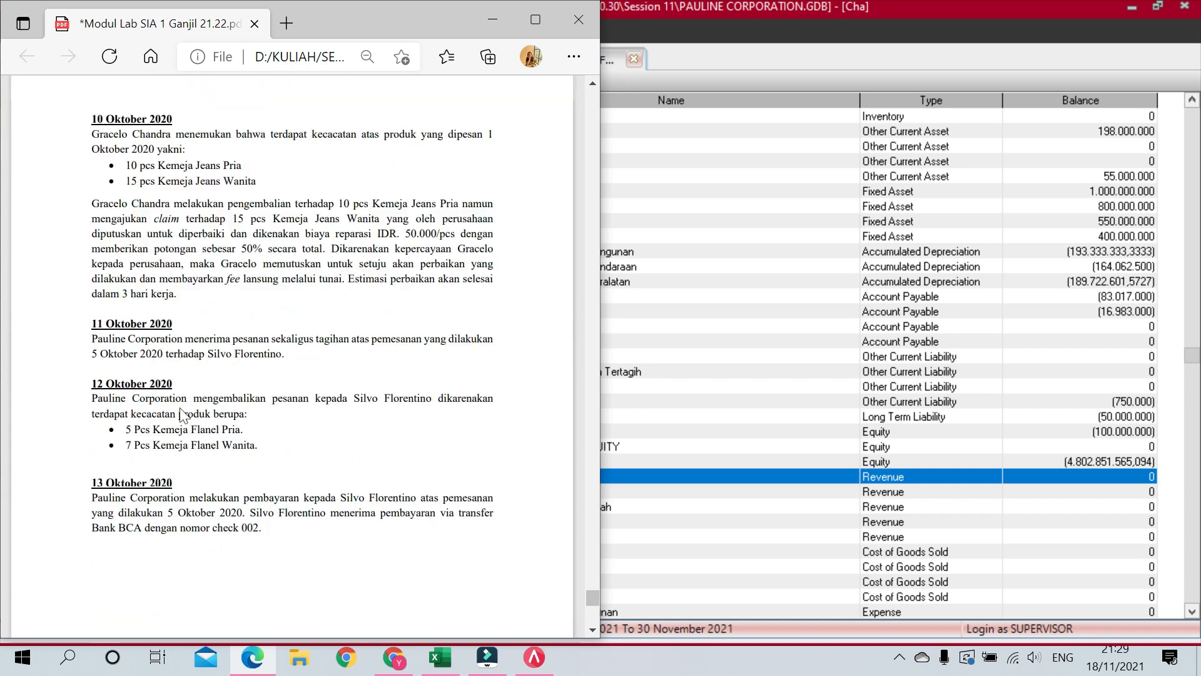
scroll(208, 379, down, 2)
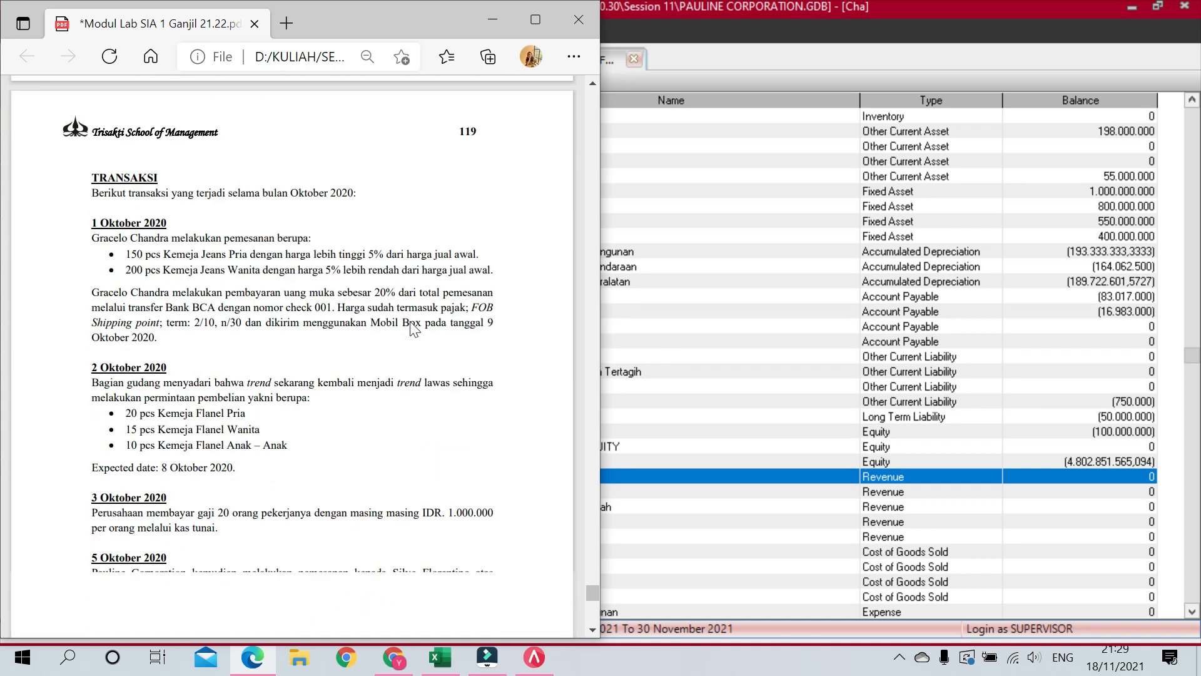
click(815, 7)
click(1184, 7)
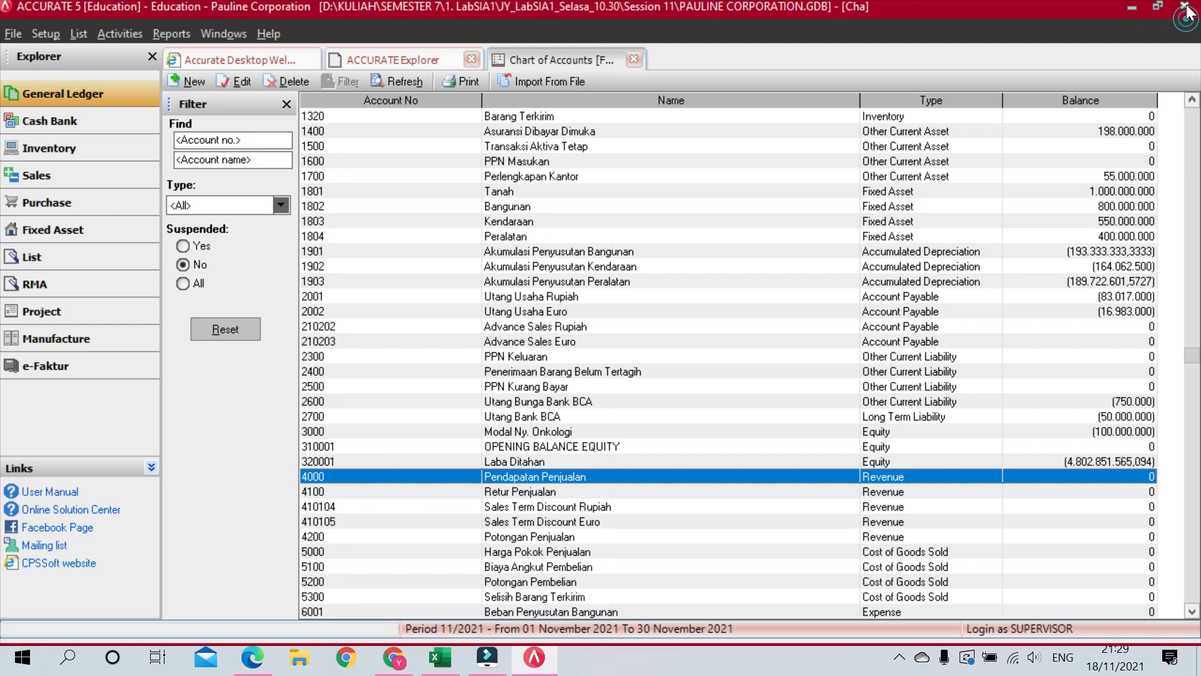
Step: Confirm closing the Pauline Corporation data, agree to back up the database, and acknowledge the successful backup
click(572, 375)
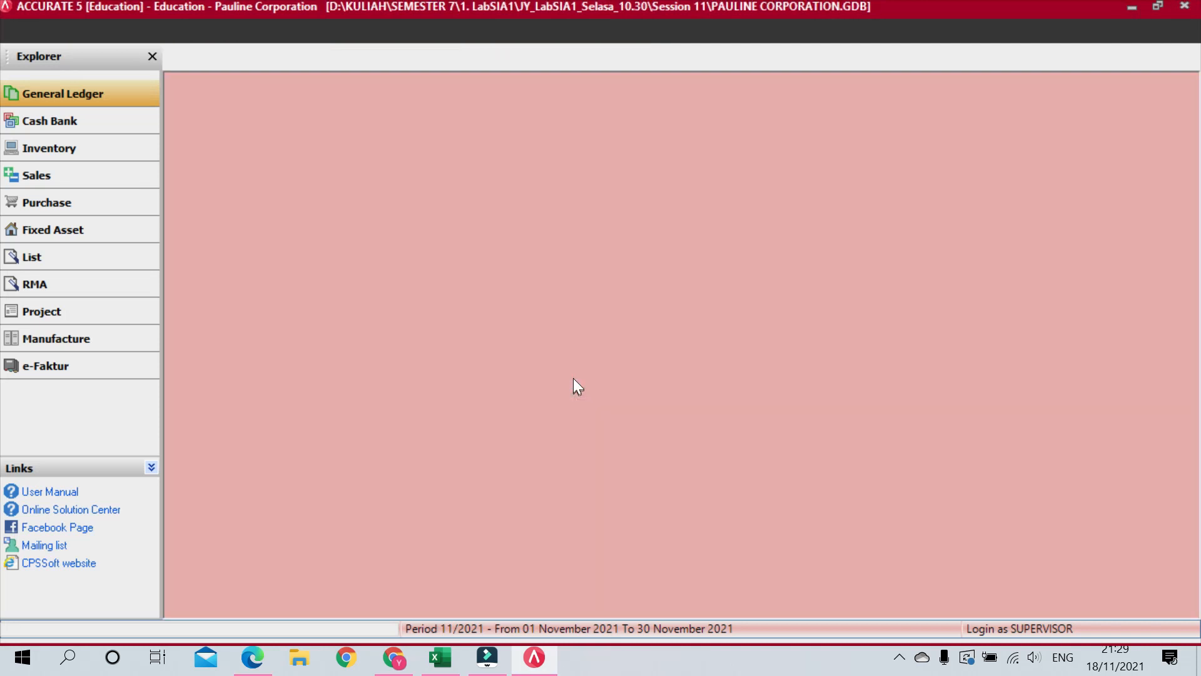
click(517, 377)
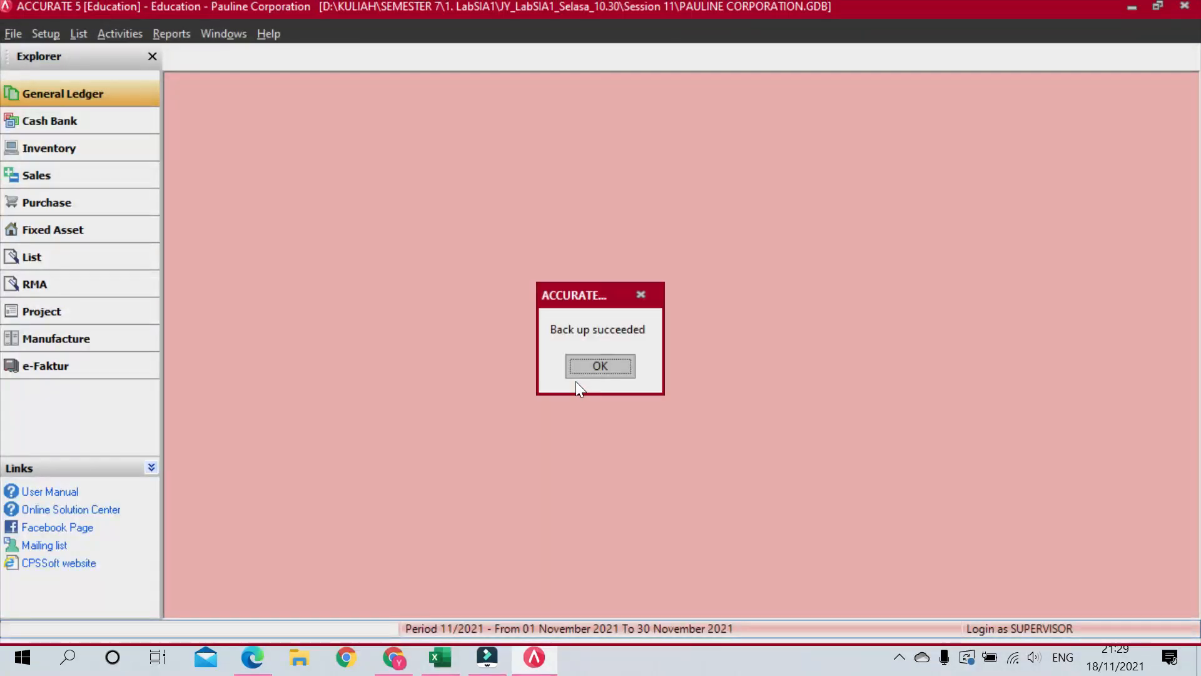
click(602, 366)
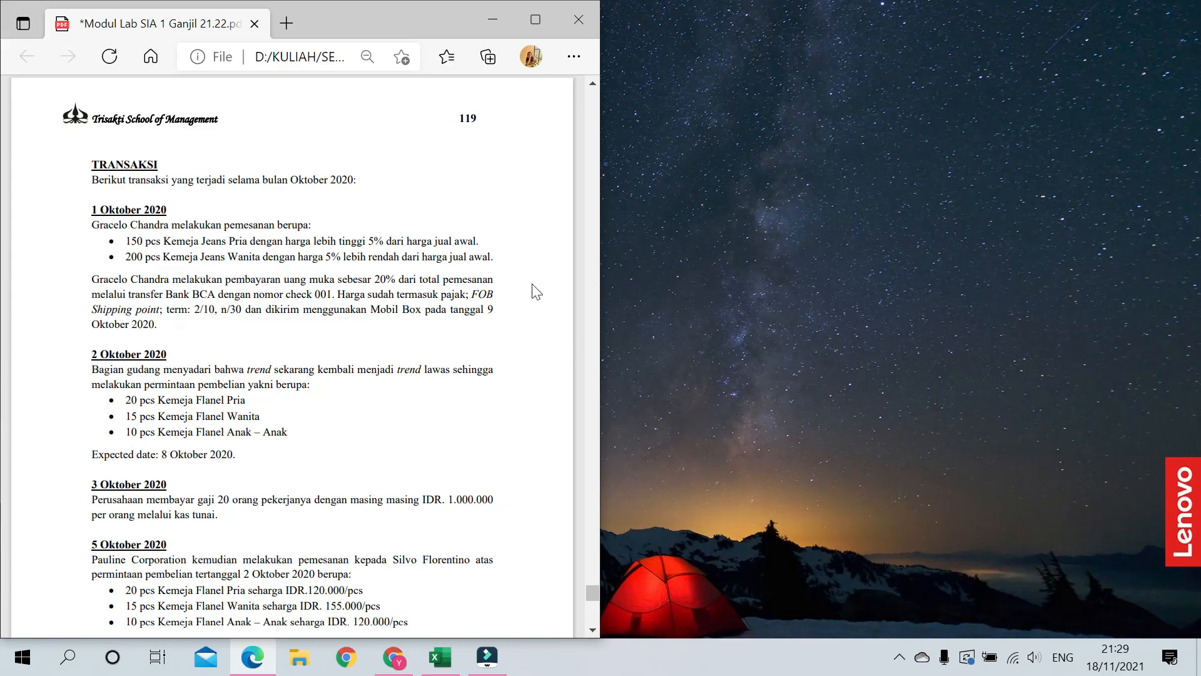